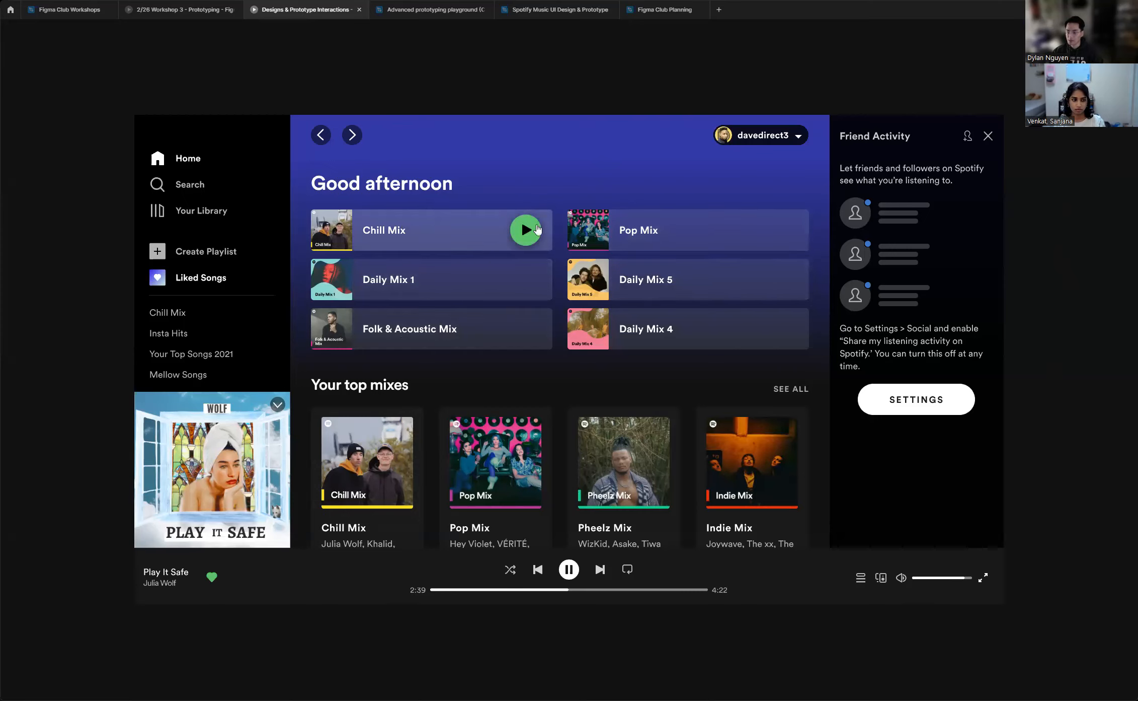
Open the Chill Mix playlist in the music player prototype and skip forward two songs to Free Spirit
{"action": "left_click", "coordinate": [382, 232]}
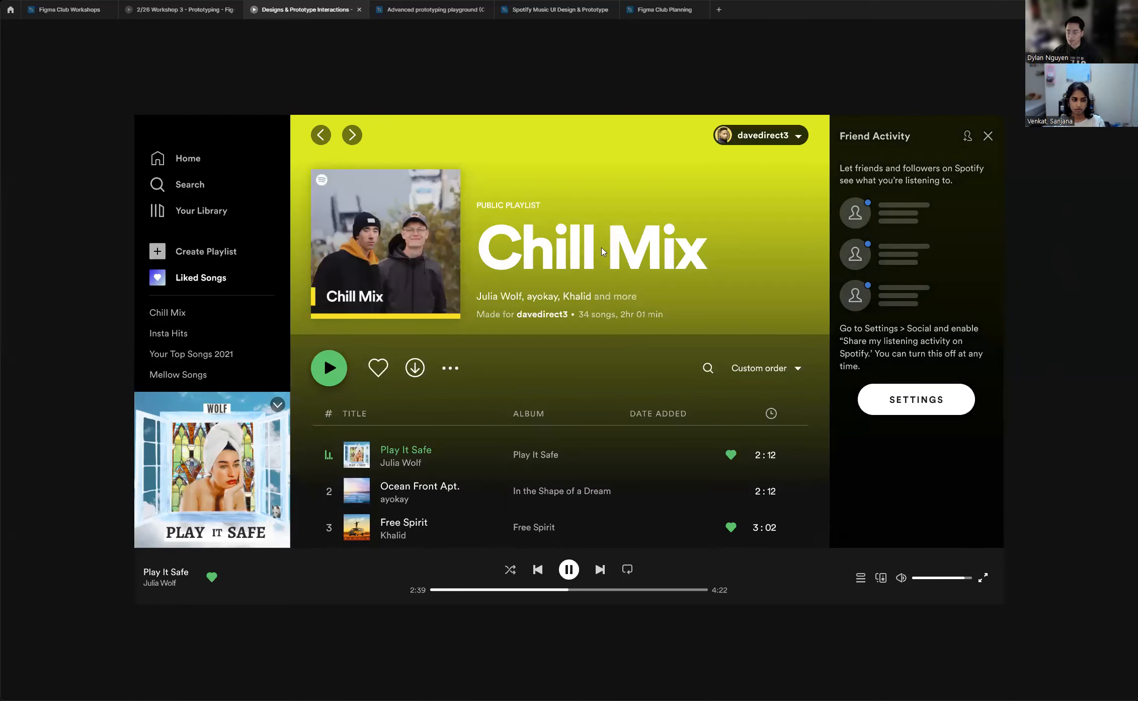
{"action": "scroll", "coordinate": [527, 313], "scroll_direction": "down", "scroll_amount": 5}
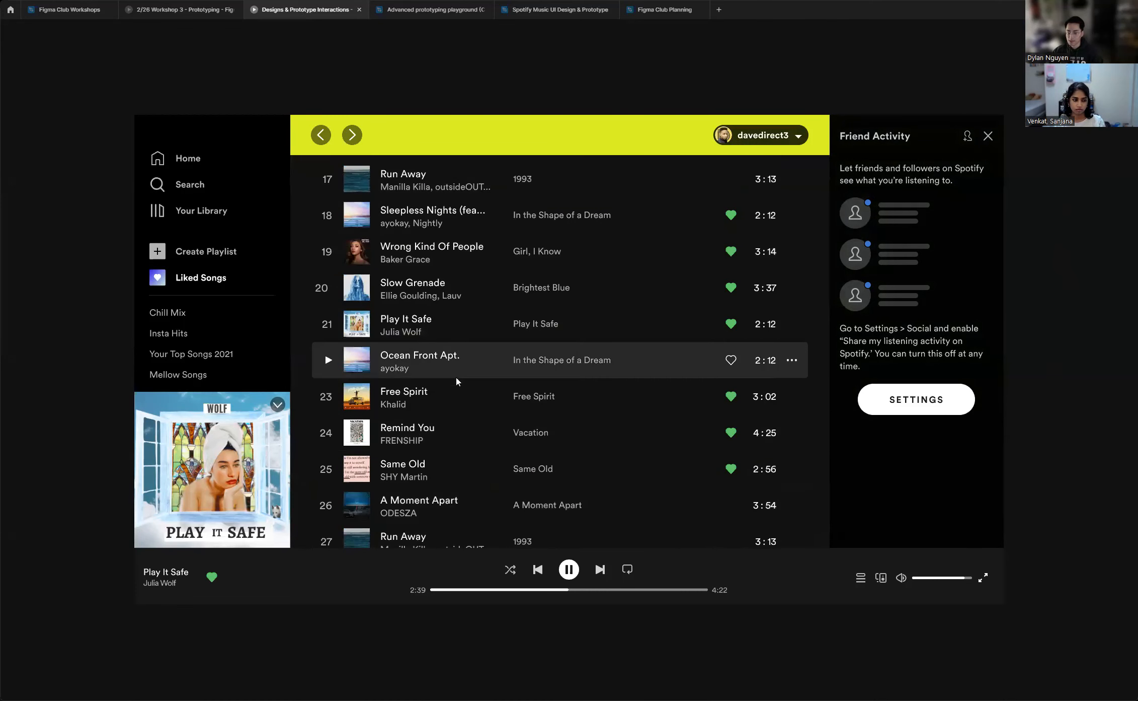
{"action": "scroll", "coordinate": [501, 380], "scroll_direction": "up", "scroll_amount": 5}
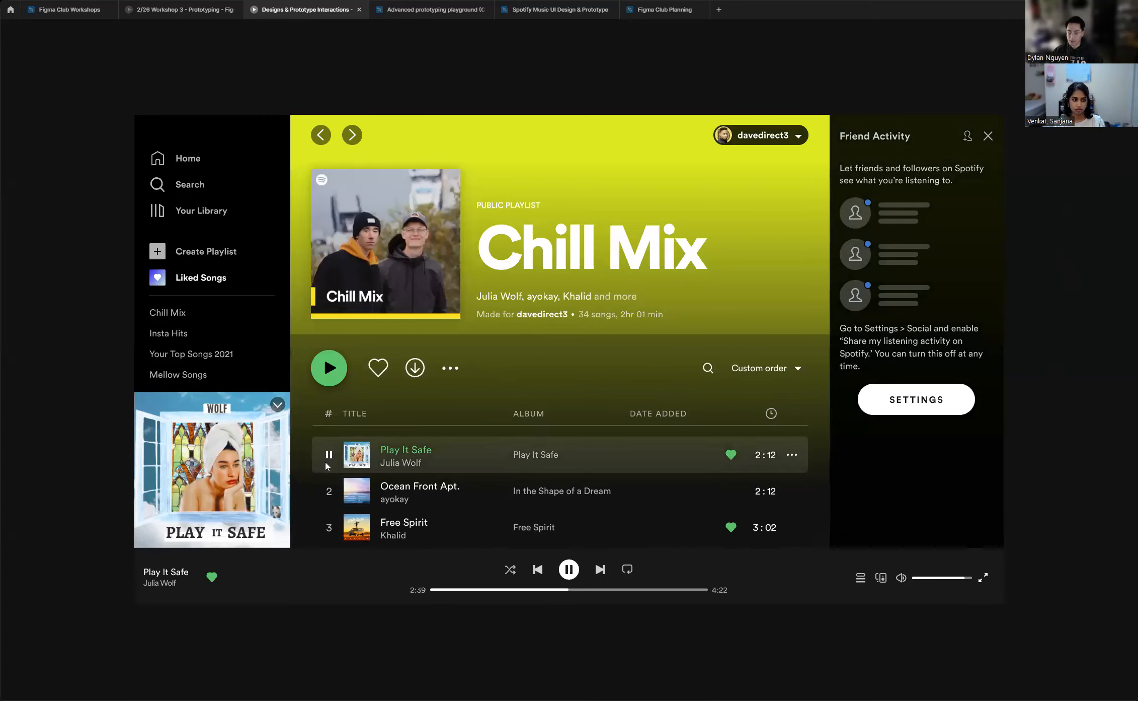
{"action": "left_click", "coordinate": [600, 570]}
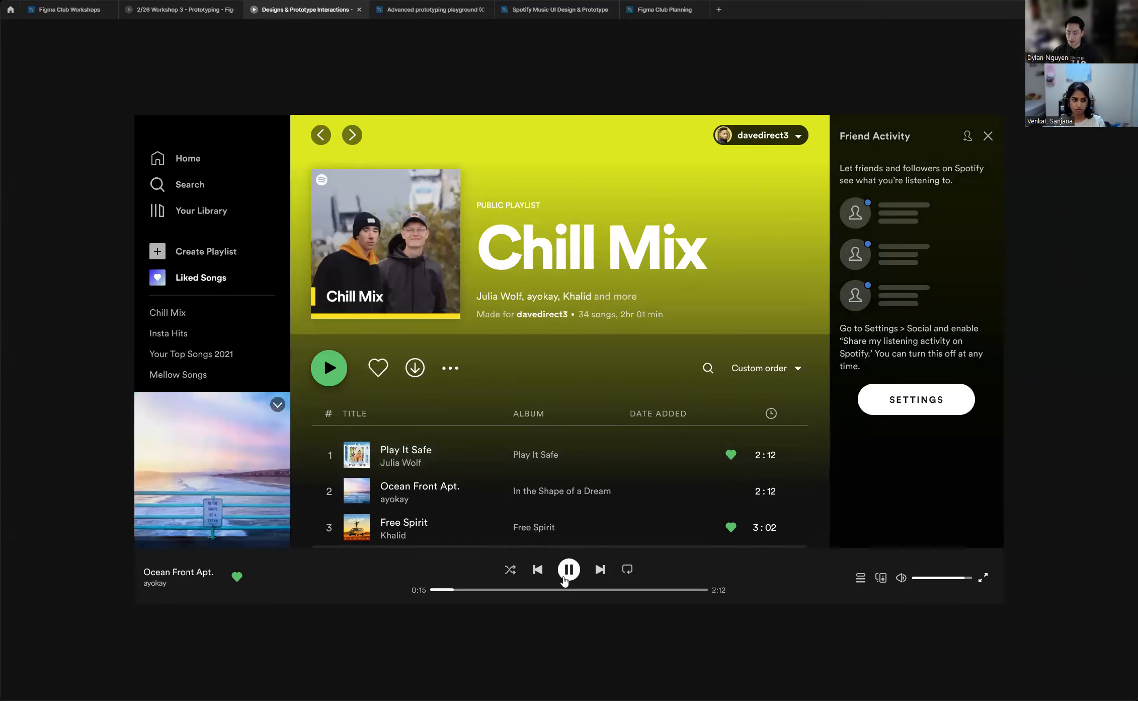
{"action": "left_click", "coordinate": [597, 570]}
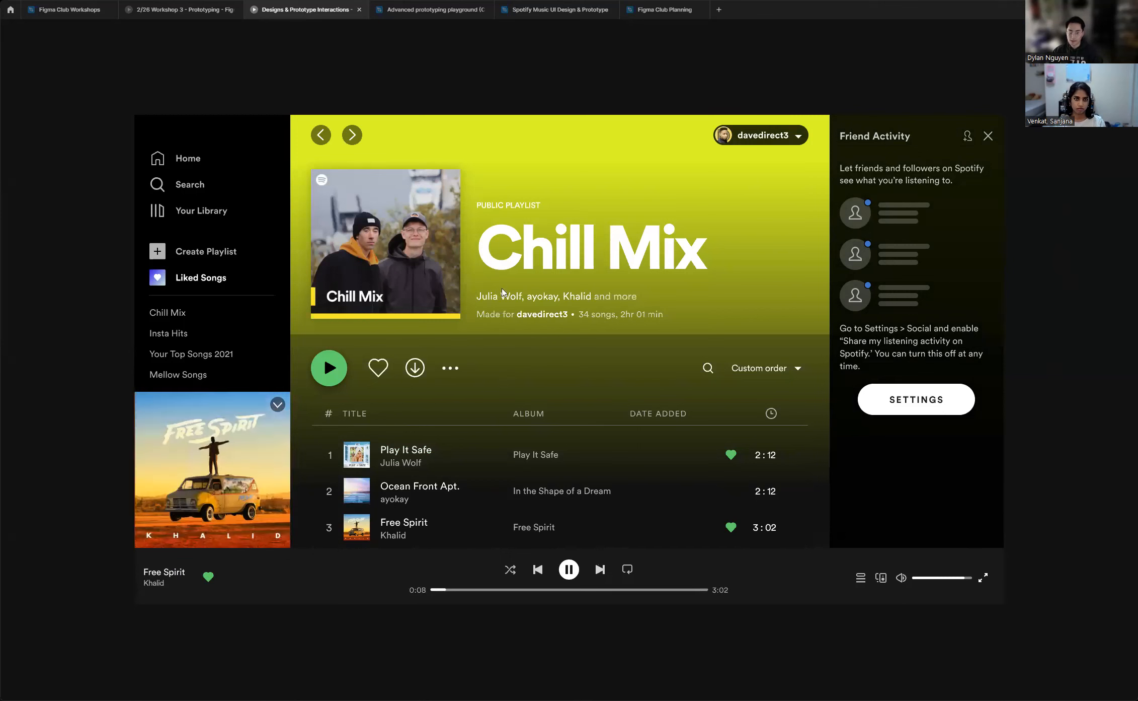
Open the prototype's Search page and look through its recent searches and genre sections
{"action": "left_click", "coordinate": [185, 190]}
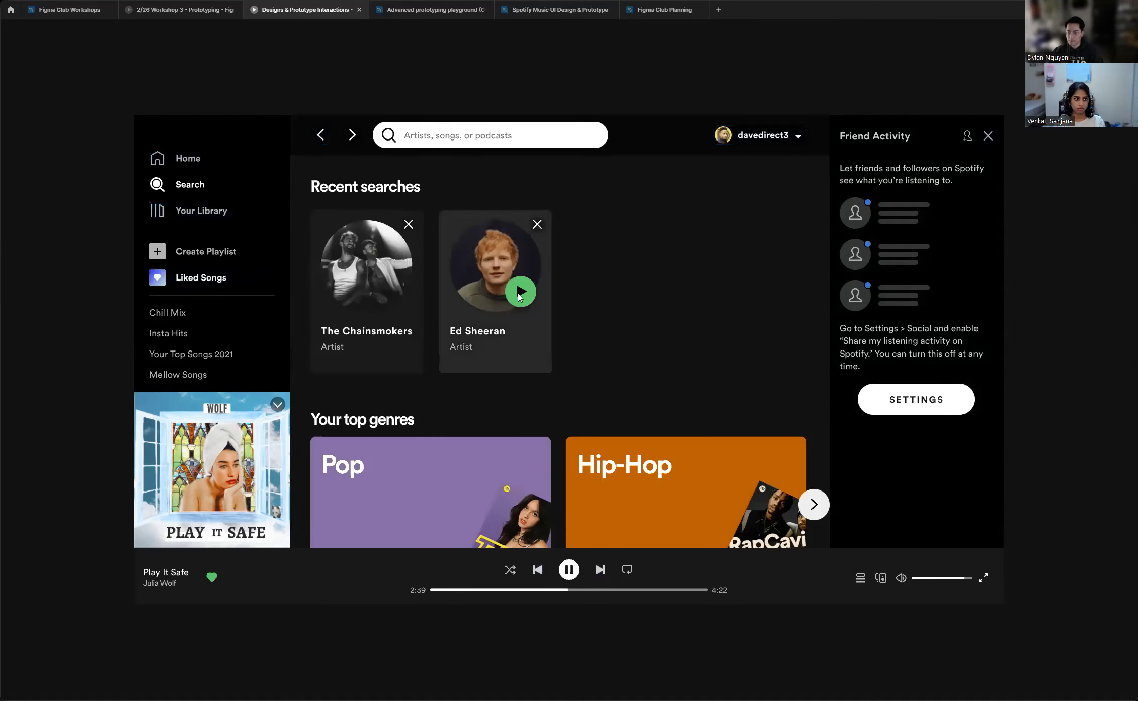
{"action": "scroll", "coordinate": [528, 312], "scroll_direction": "down", "scroll_amount": 10}
{"action": "scroll", "coordinate": [549, 336], "scroll_direction": "up", "scroll_amount": 10}
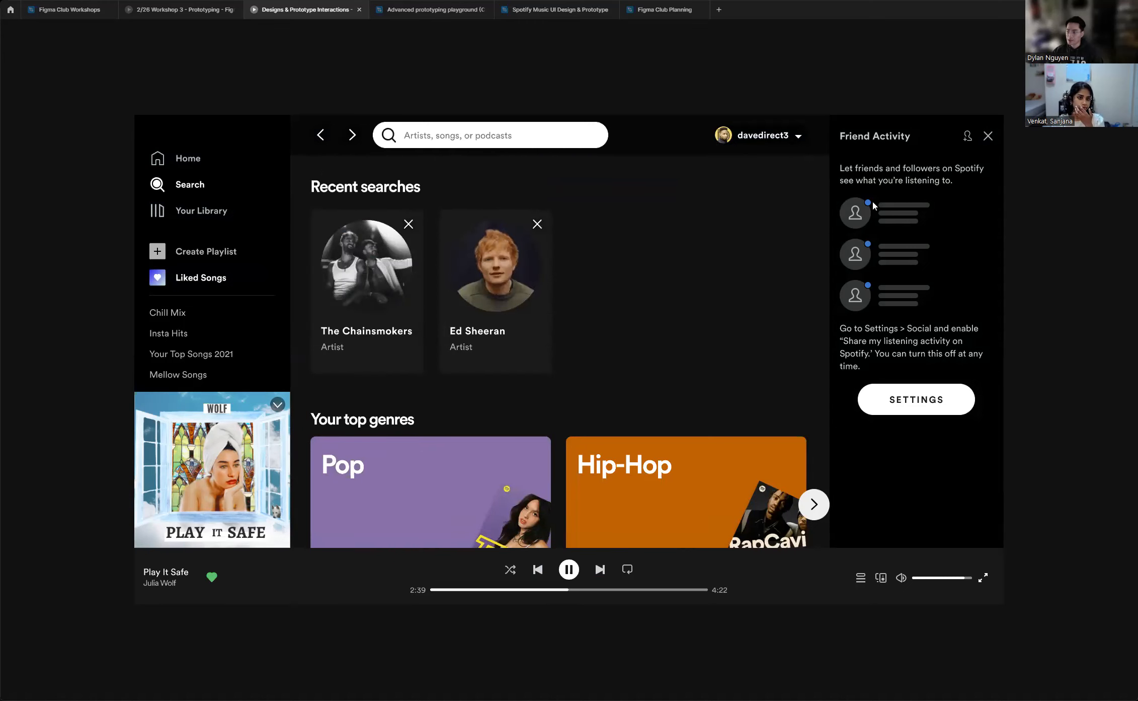
Close the Friend Activity panel in the prototype and browse the genre cards on the Search page
{"action": "left_click", "coordinate": [988, 137]}
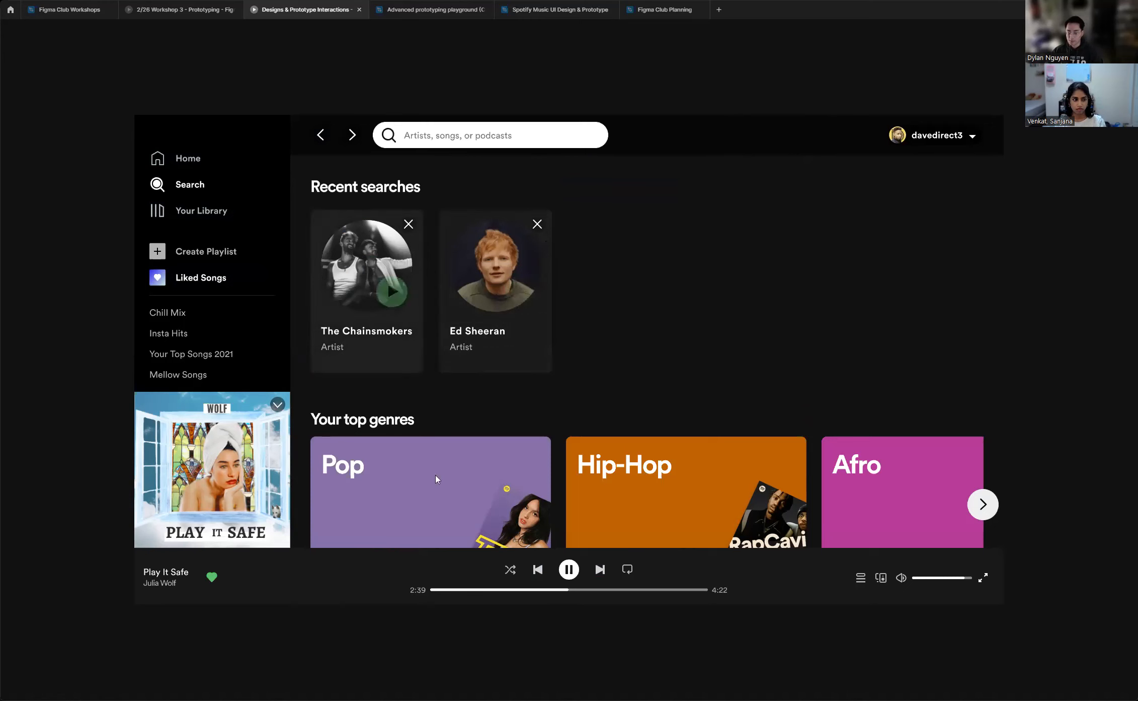
{"action": "scroll", "coordinate": [612, 338], "scroll_direction": "down", "scroll_amount": 9}
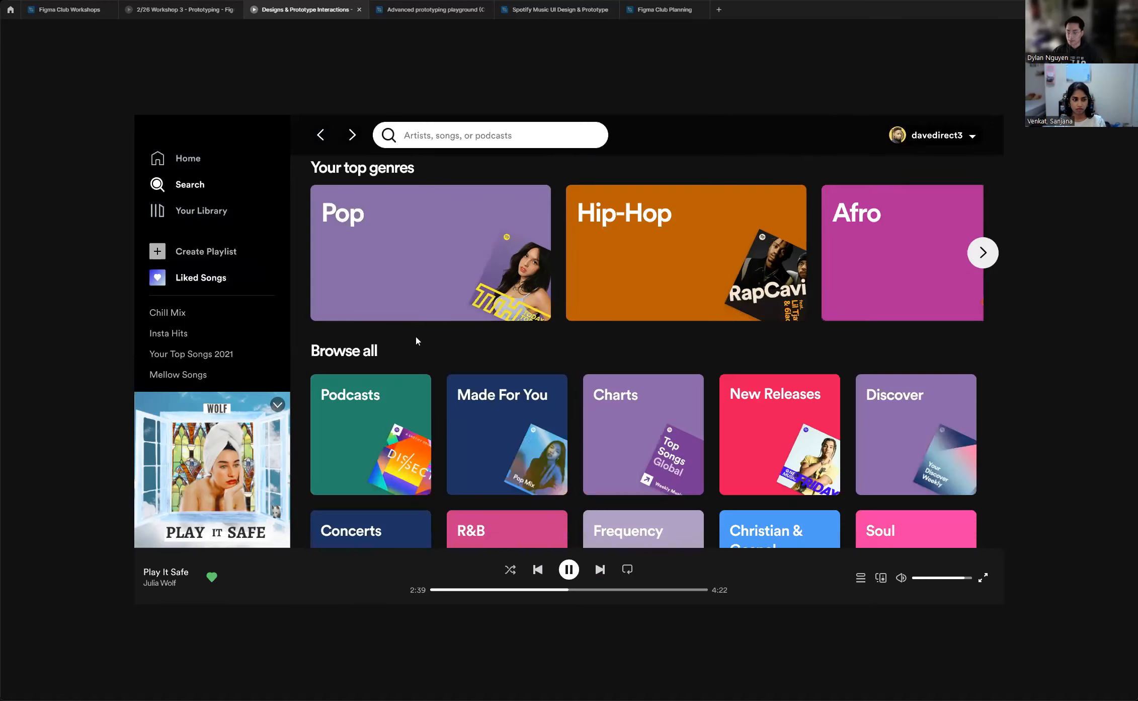
{"action": "scroll", "coordinate": [654, 394], "scroll_direction": "up", "scroll_amount": 4}
{"action": "scroll", "coordinate": [659, 382], "scroll_direction": "up", "scroll_amount": 5}
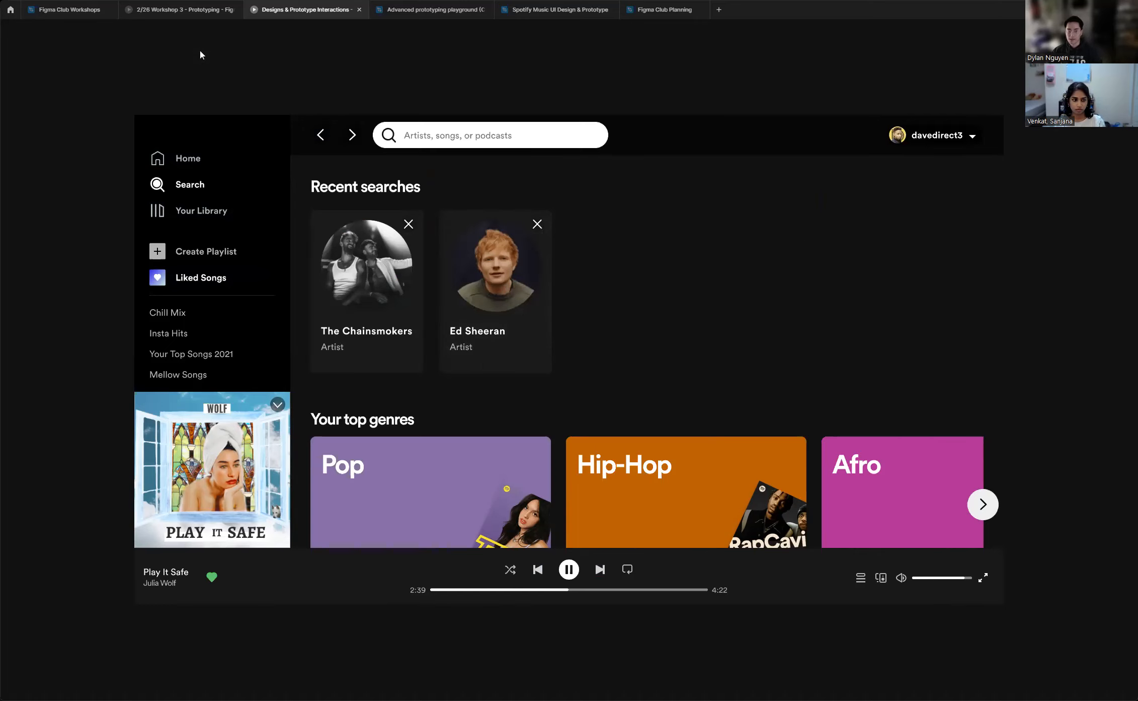
Switch by way of the workshop presentation to the Figma Club Workshops file and look over the green test section beside the slides
{"action": "left_click", "coordinate": [192, 15]}
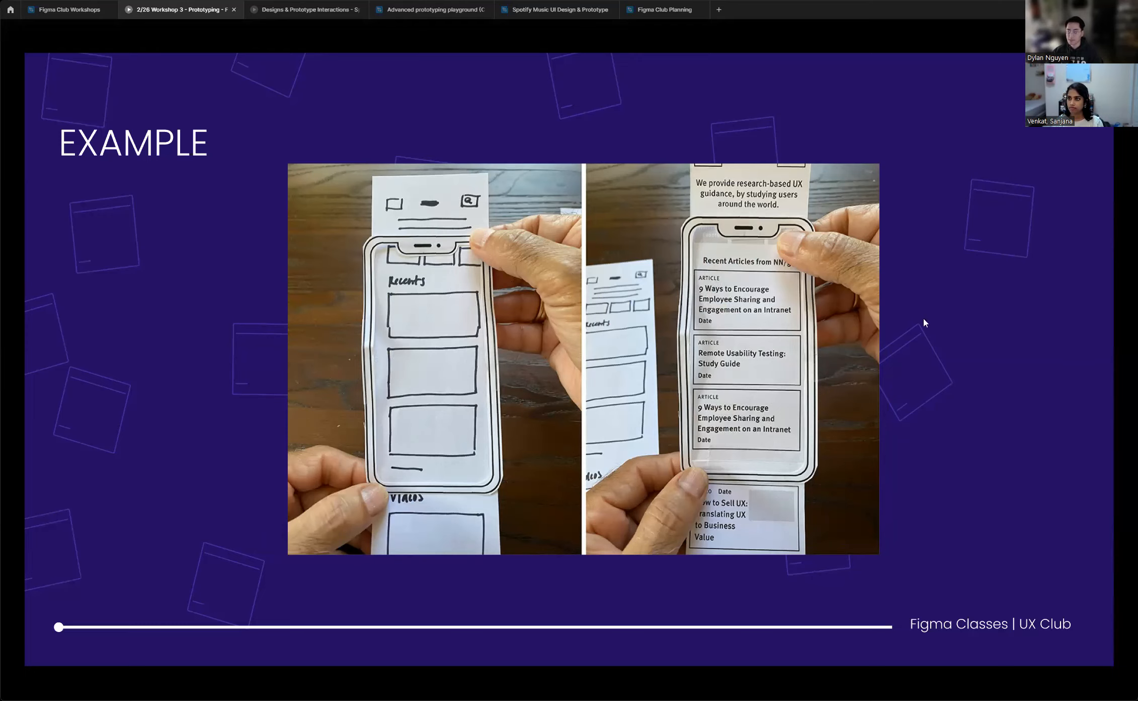
{"action": "left_click", "coordinate": [66, 9]}
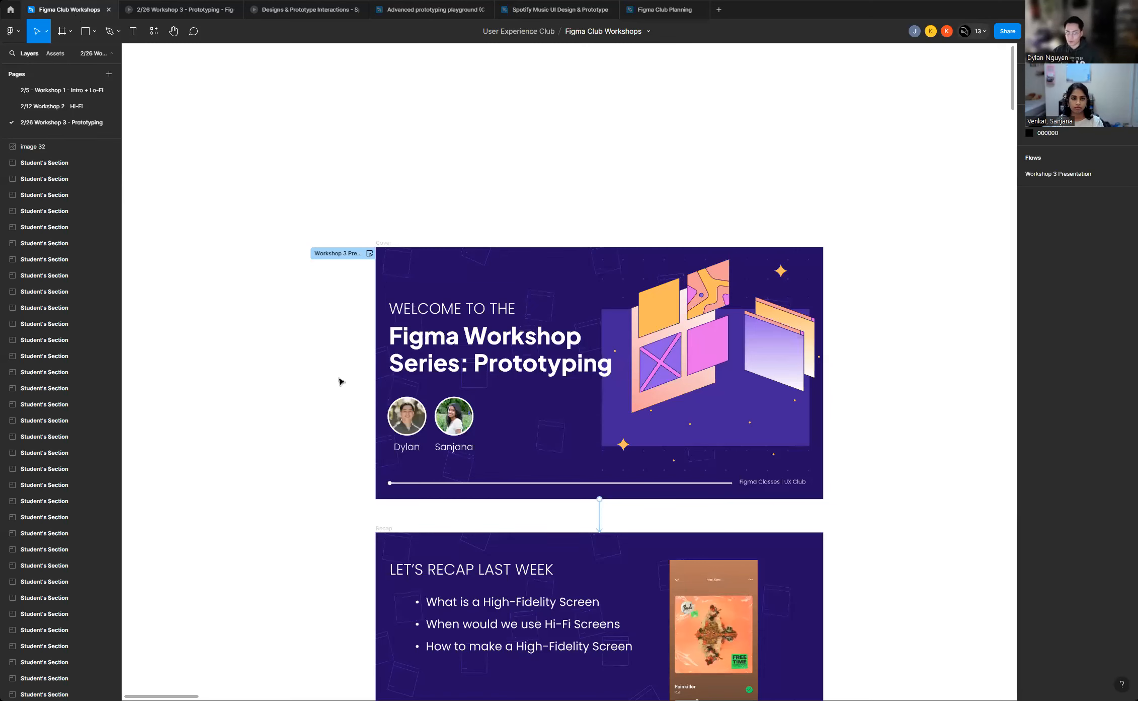
{"action": "scroll", "coordinate": [340, 381], "scroll_direction": "down", "scroll_amount": 10}
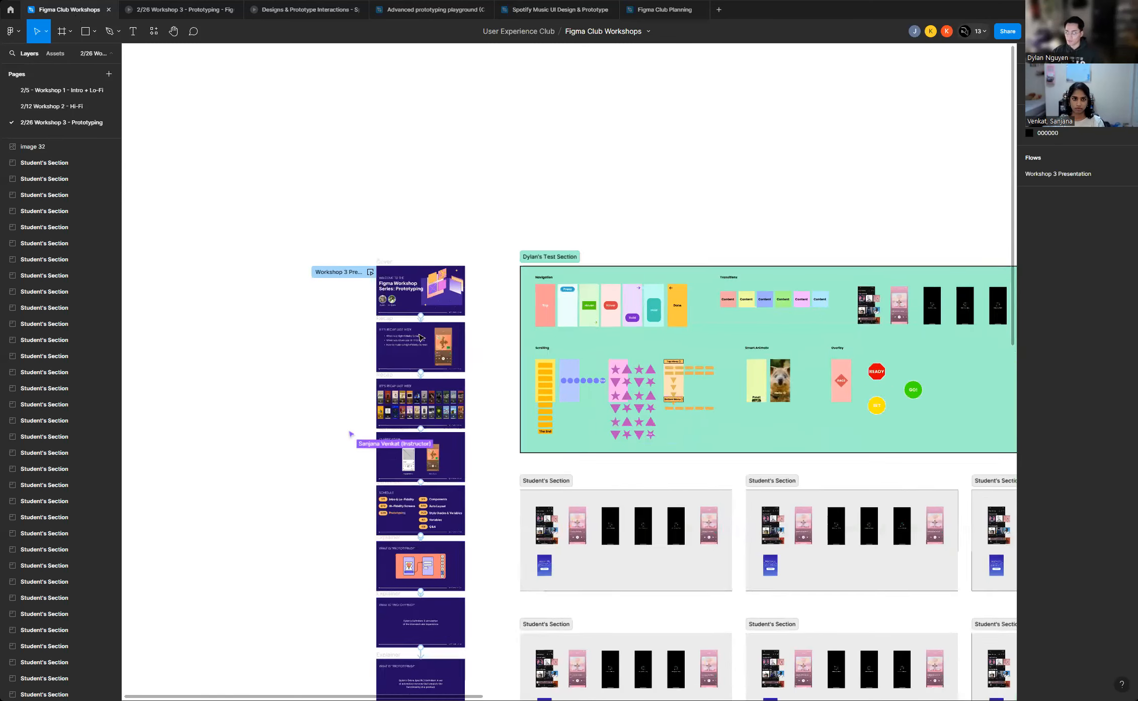
{"action": "scroll", "coordinate": [815, 315], "scroll_direction": "up", "scroll_amount": 5}
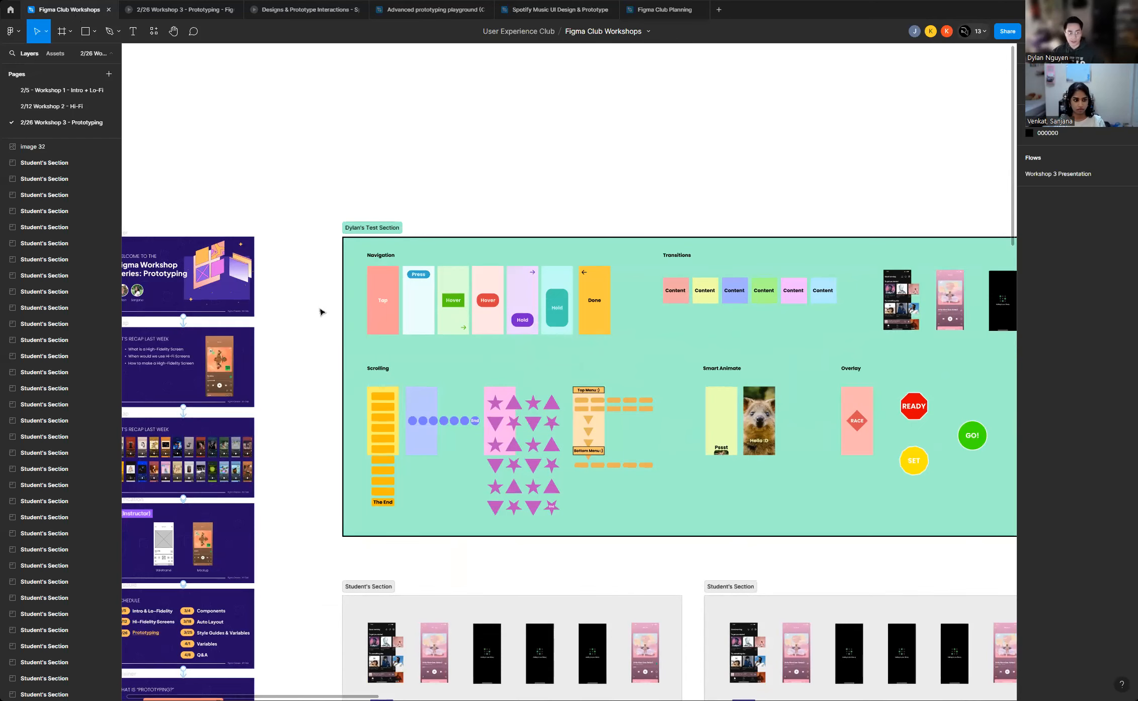
{"action": "scroll", "coordinate": [480, 284], "scroll_direction": "up", "scroll_amount": 8}
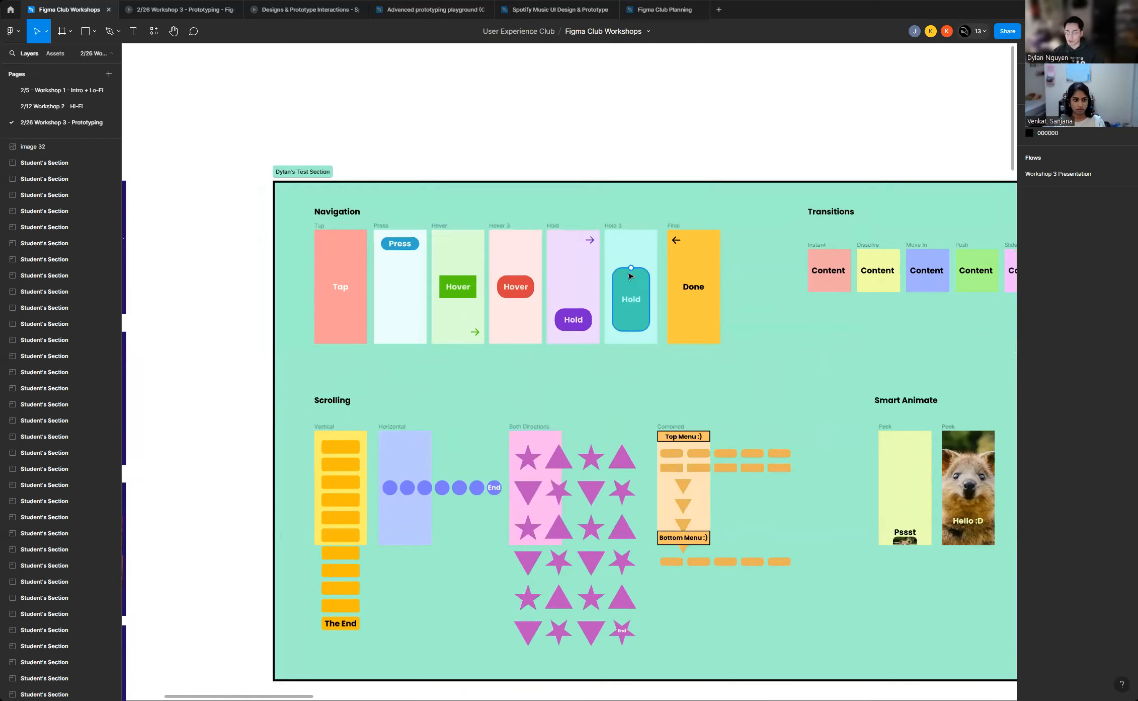
{"action": "scroll", "coordinate": [453, 257], "scroll_direction": "up", "scroll_amount": 3}
{"action": "scroll", "coordinate": [463, 272], "scroll_direction": "down", "scroll_amount": 6}
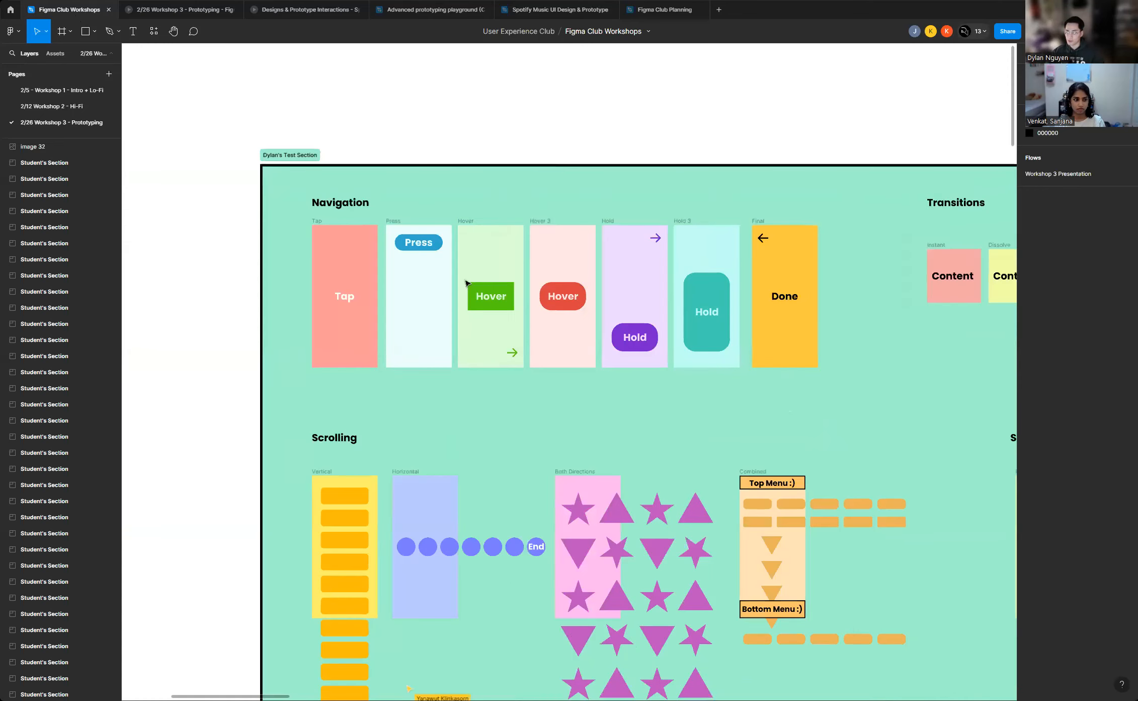
{"action": "scroll", "coordinate": [463, 284], "scroll_direction": "down", "scroll_amount": 2}
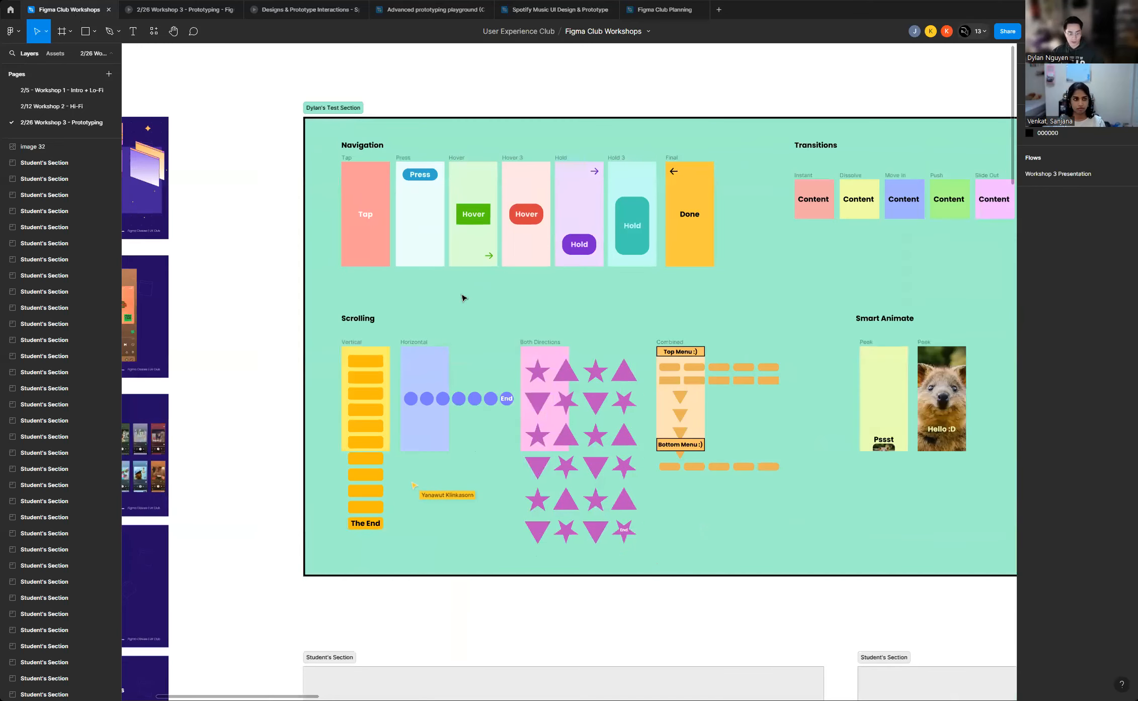
{"action": "scroll", "coordinate": [423, 327], "scroll_direction": "up", "scroll_amount": 2}
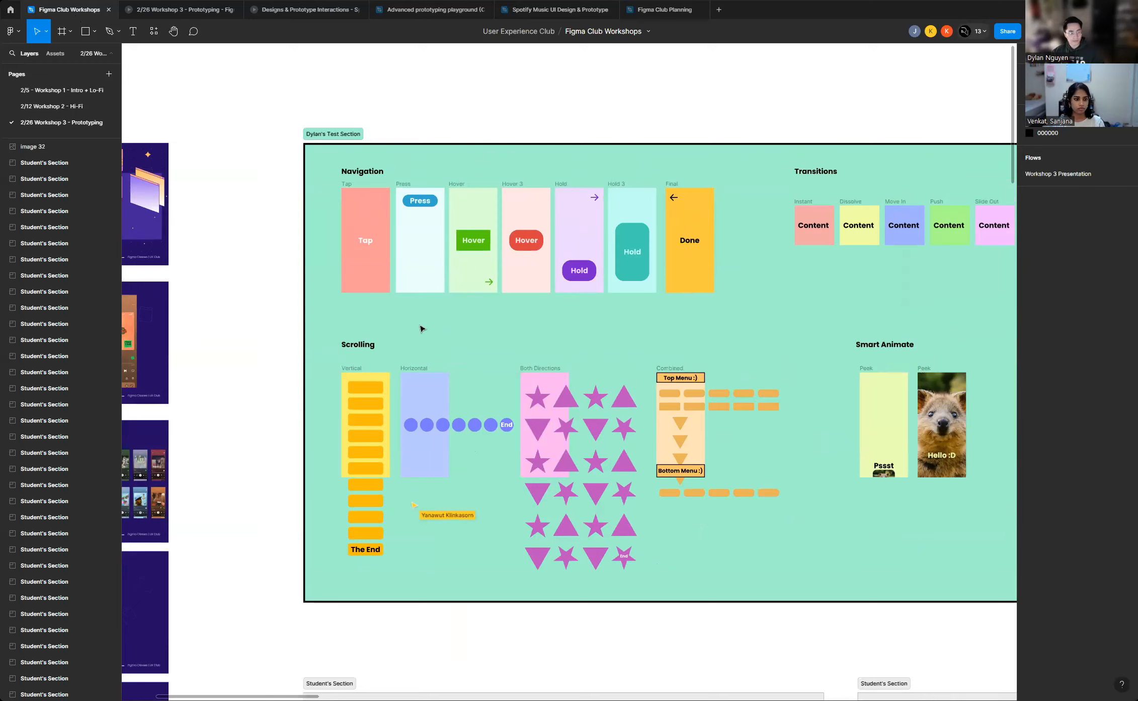
Look over the Workshop 3 presentation slides, down to the last example slide, and the student sections beside them
{"action": "scroll", "coordinate": [485, 347], "scroll_direction": "down", "scroll_amount": 5}
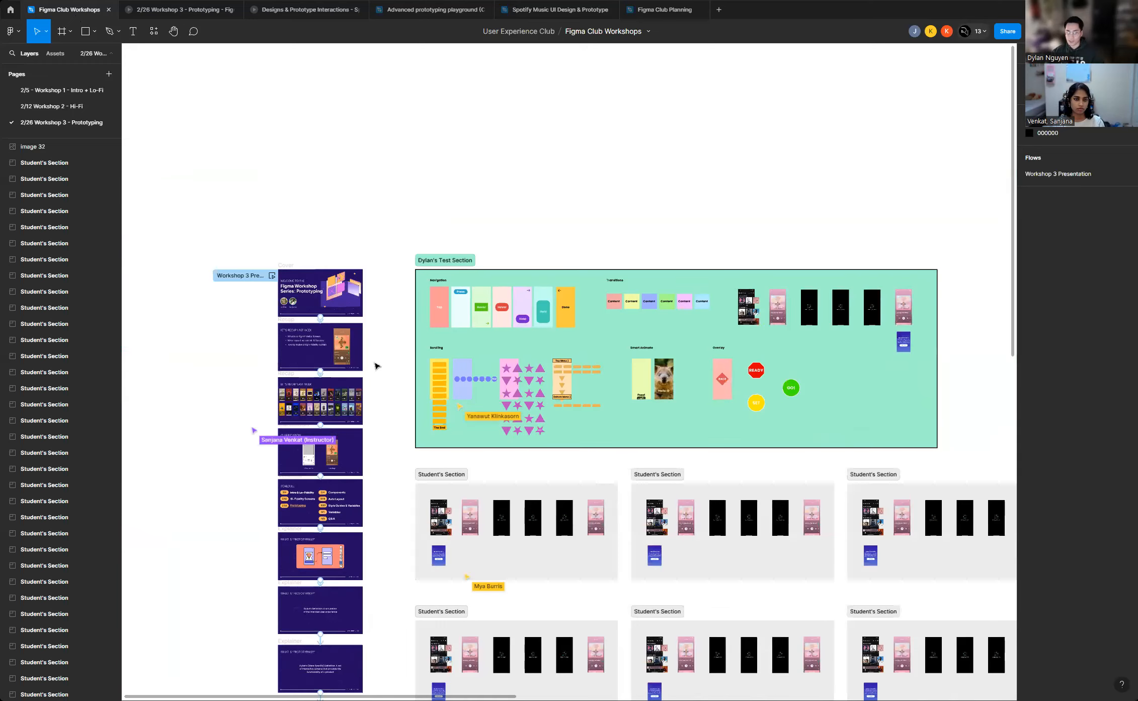
{"action": "scroll", "coordinate": [302, 423], "scroll_direction": "down", "scroll_amount": 2}
{"action": "scroll", "coordinate": [300, 425], "scroll_direction": "up", "scroll_amount": 10}
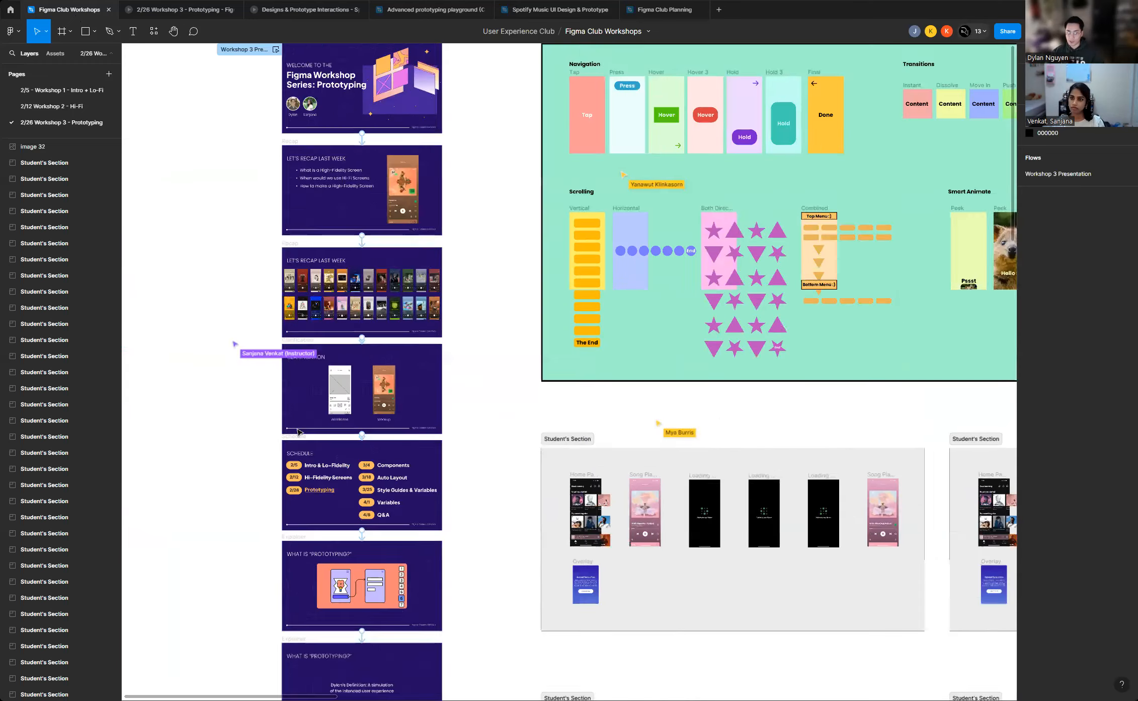
{"action": "scroll", "coordinate": [355, 408], "scroll_direction": "down", "scroll_amount": 10}
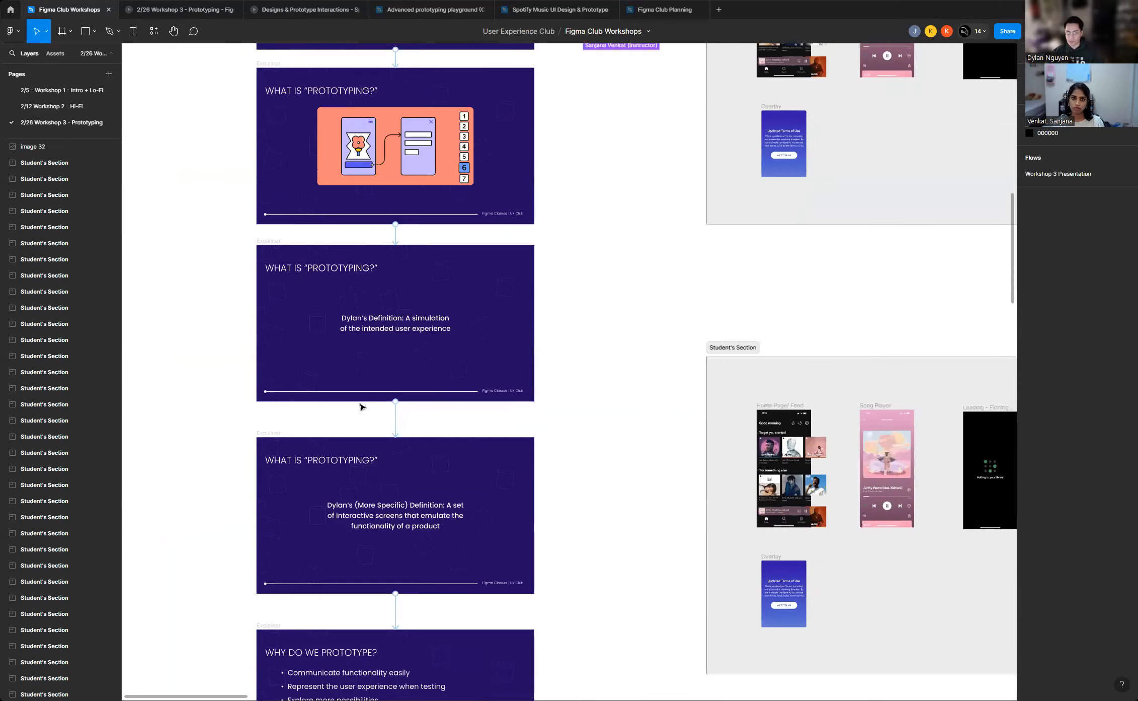
{"action": "scroll", "coordinate": [361, 405], "scroll_direction": "down", "scroll_amount": 5}
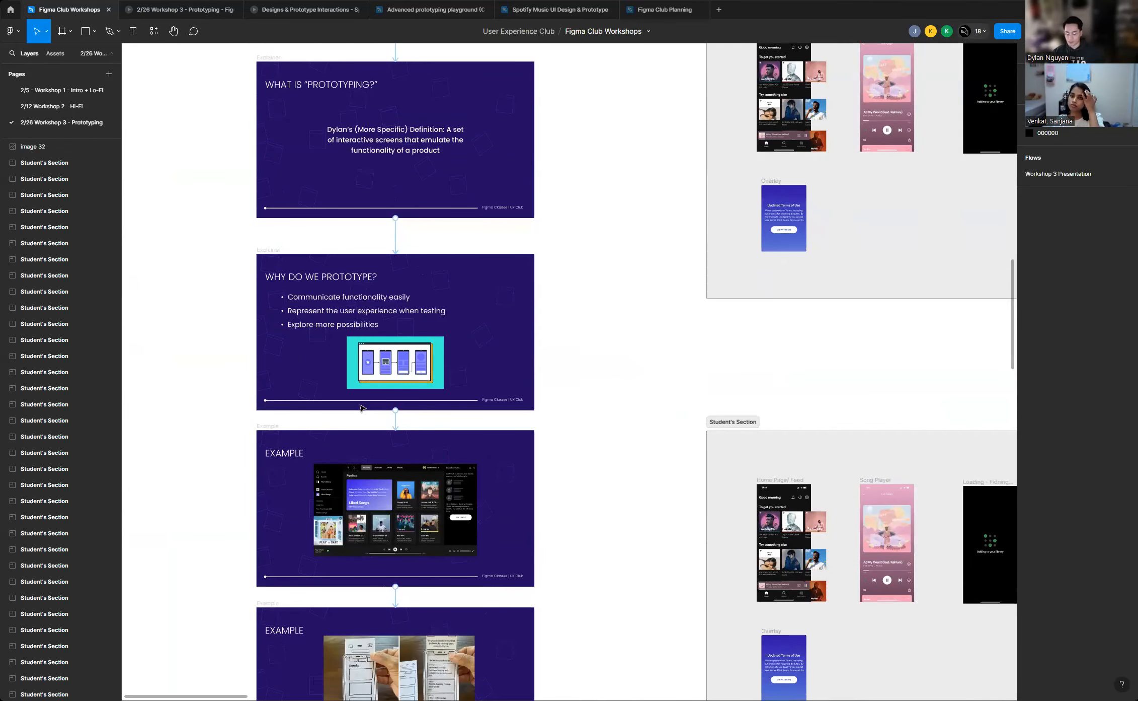
{"action": "scroll", "coordinate": [437, 412], "scroll_direction": "down", "scroll_amount": 5}
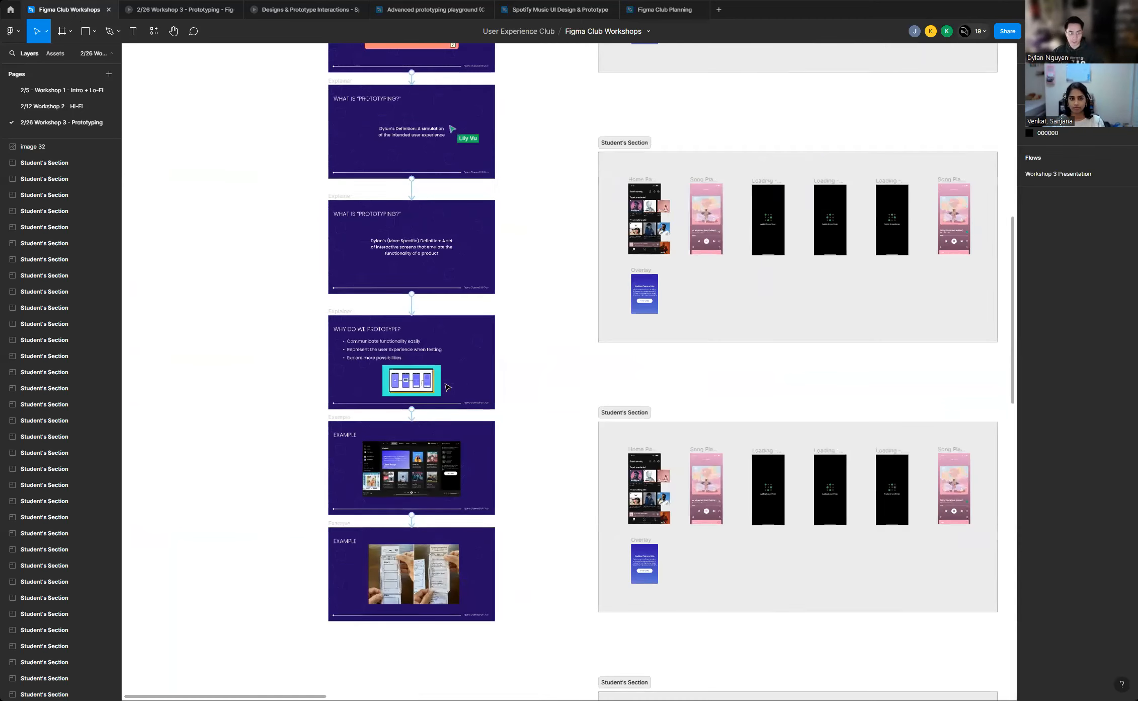
{"action": "scroll", "coordinate": [288, 384], "scroll_direction": "down", "scroll_amount": 1}
{"action": "scroll", "coordinate": [297, 384], "scroll_direction": "up", "scroll_amount": 3}
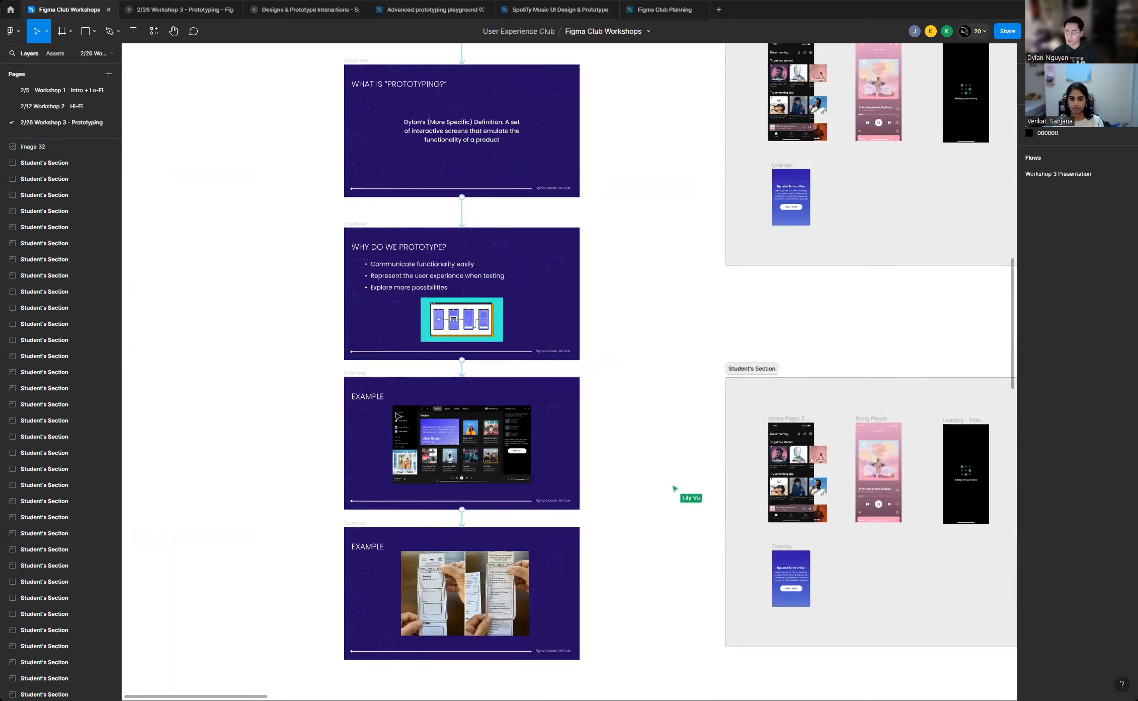
{"action": "scroll", "coordinate": [353, 409], "scroll_direction": "down", "scroll_amount": 5}
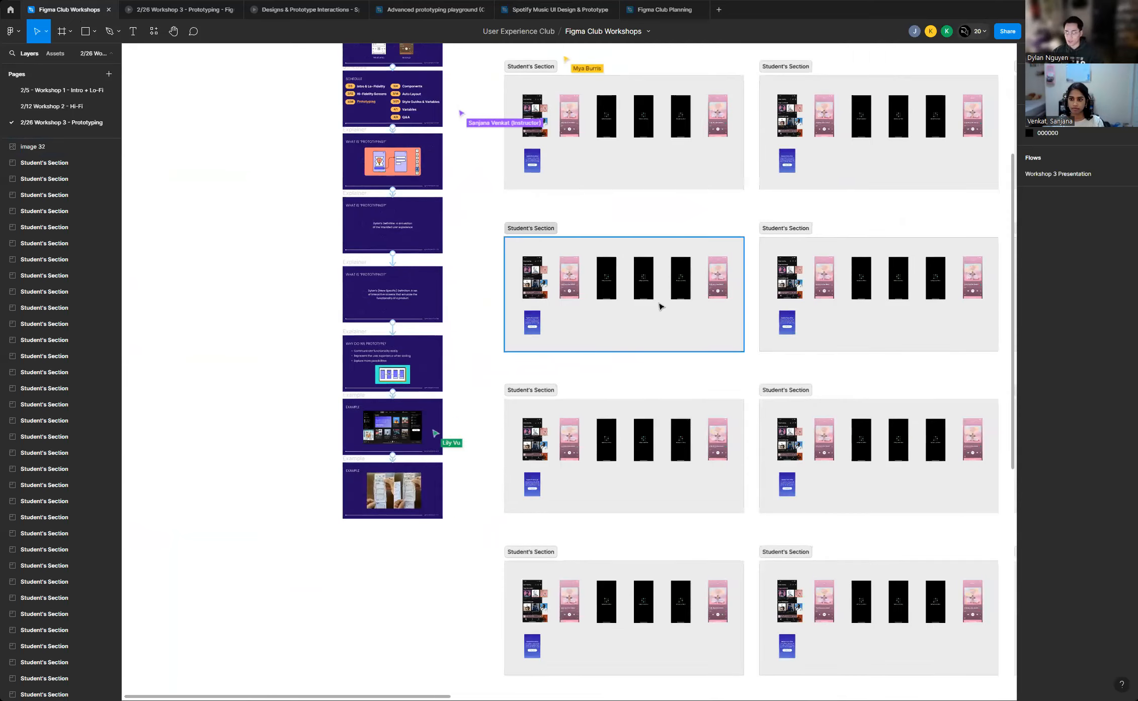
Examine the Navigation frames in the green test section, from Tap through Press, Hover and Hold to Final
{"action": "scroll", "coordinate": [702, 242], "scroll_direction": "up", "scroll_amount": 10}
{"action": "scroll", "coordinate": [626, 225], "scroll_direction": "up", "scroll_amount": 10}
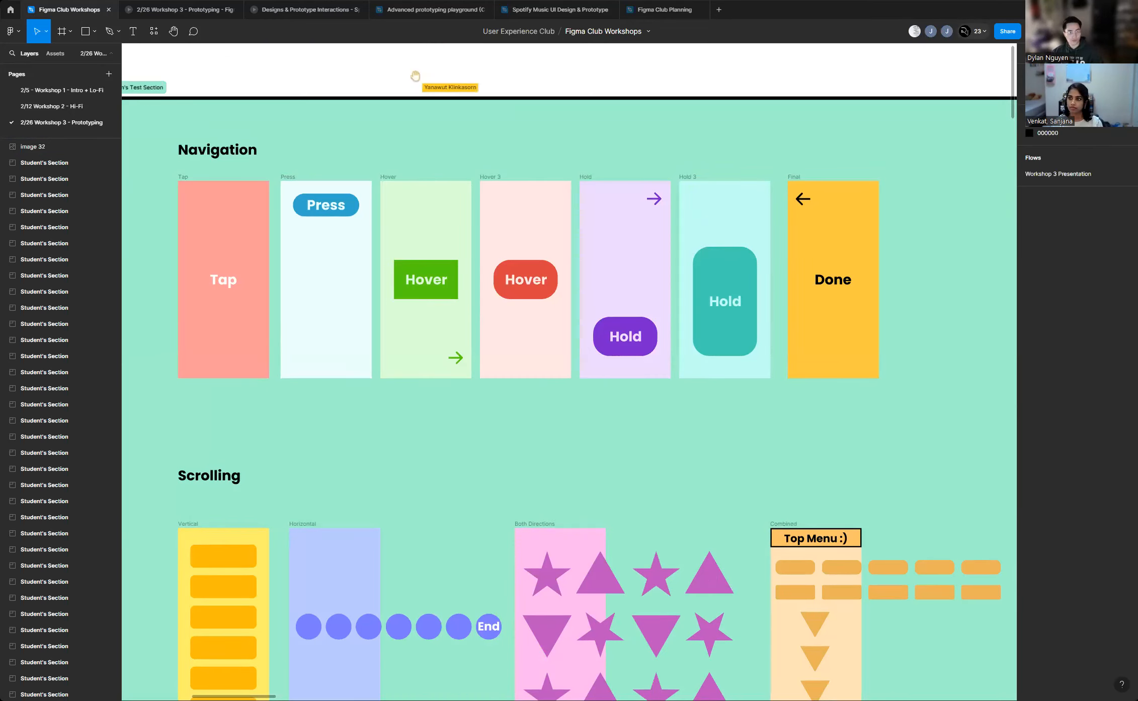
{"action": "scroll", "coordinate": [594, 365], "scroll_direction": "down", "scroll_amount": 5}
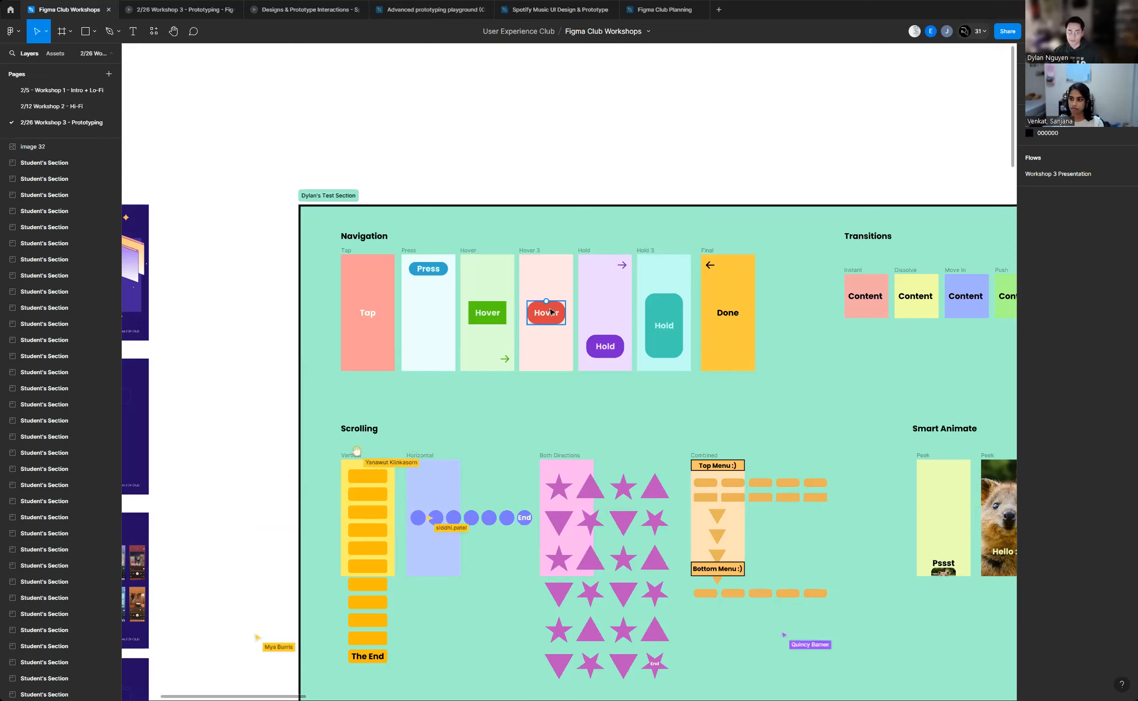
{"action": "scroll", "coordinate": [484, 297], "scroll_direction": "up", "scroll_amount": 5}
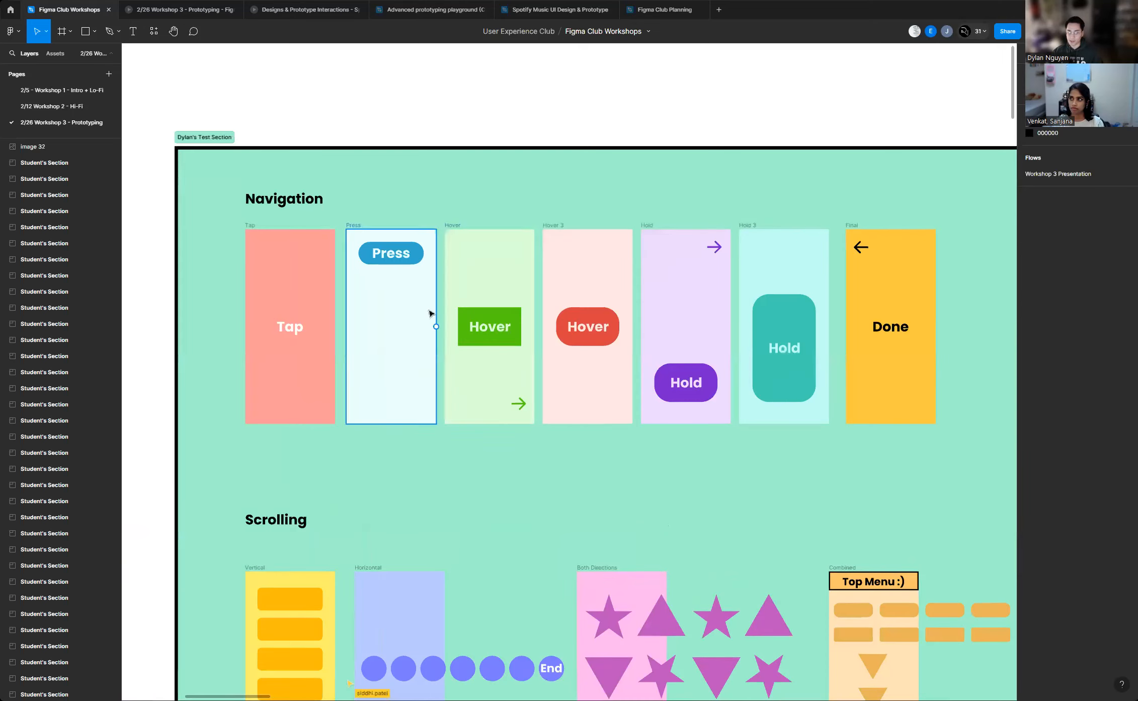
{"action": "scroll", "coordinate": [460, 297], "scroll_direction": "up", "scroll_amount": 1}
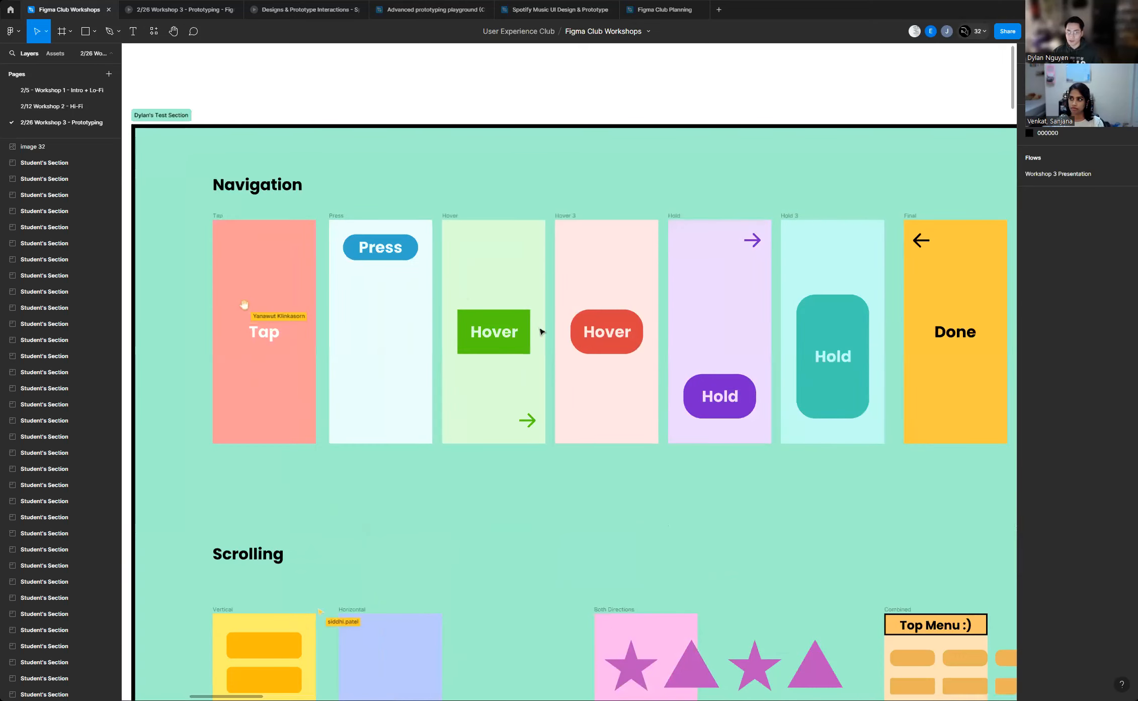
{"action": "scroll", "coordinate": [302, 292], "scroll_direction": "up", "scroll_amount": 2}
{"action": "left_click", "coordinate": [297, 295]}
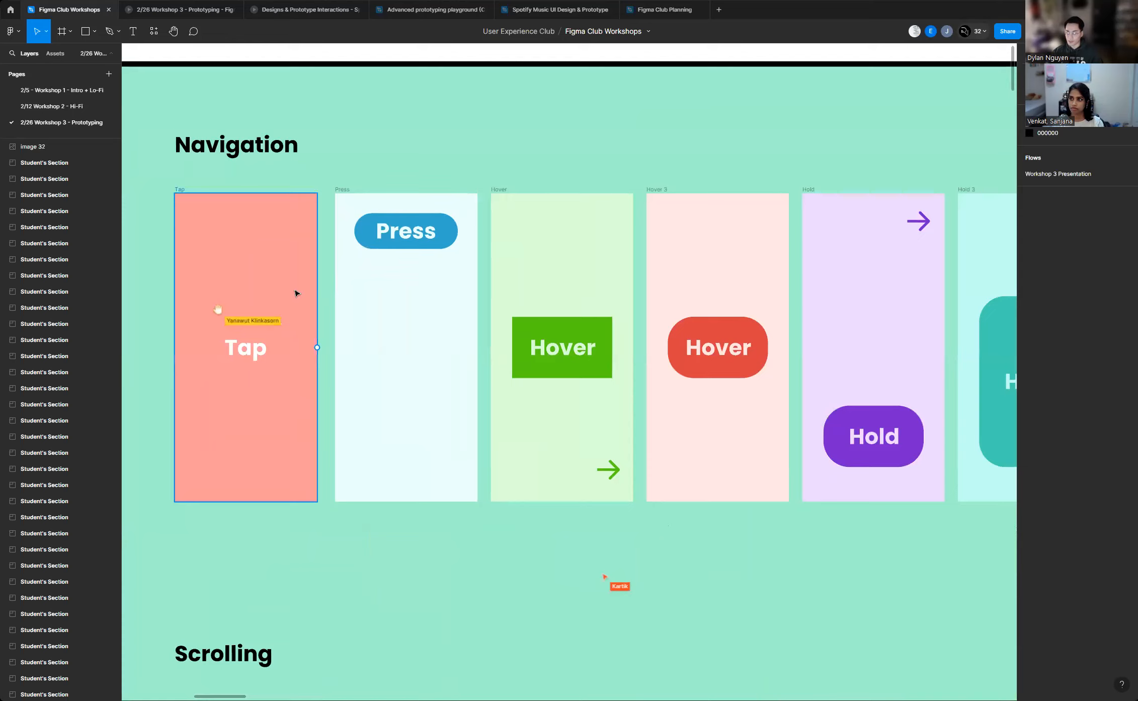
{"action": "scroll", "coordinate": [338, 297], "scroll_direction": "down", "scroll_amount": 3}
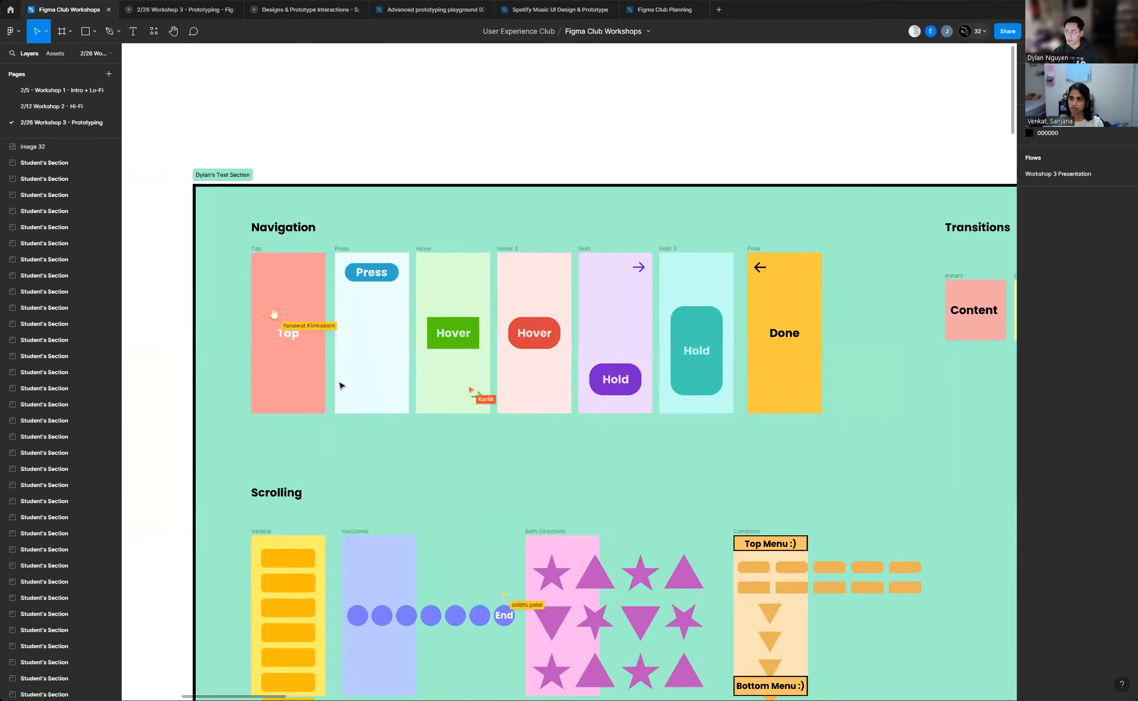
{"action": "scroll", "coordinate": [341, 386], "scroll_direction": "down", "scroll_amount": 2}
{"action": "scroll", "coordinate": [452, 378], "scroll_direction": "up", "scroll_amount": 4}
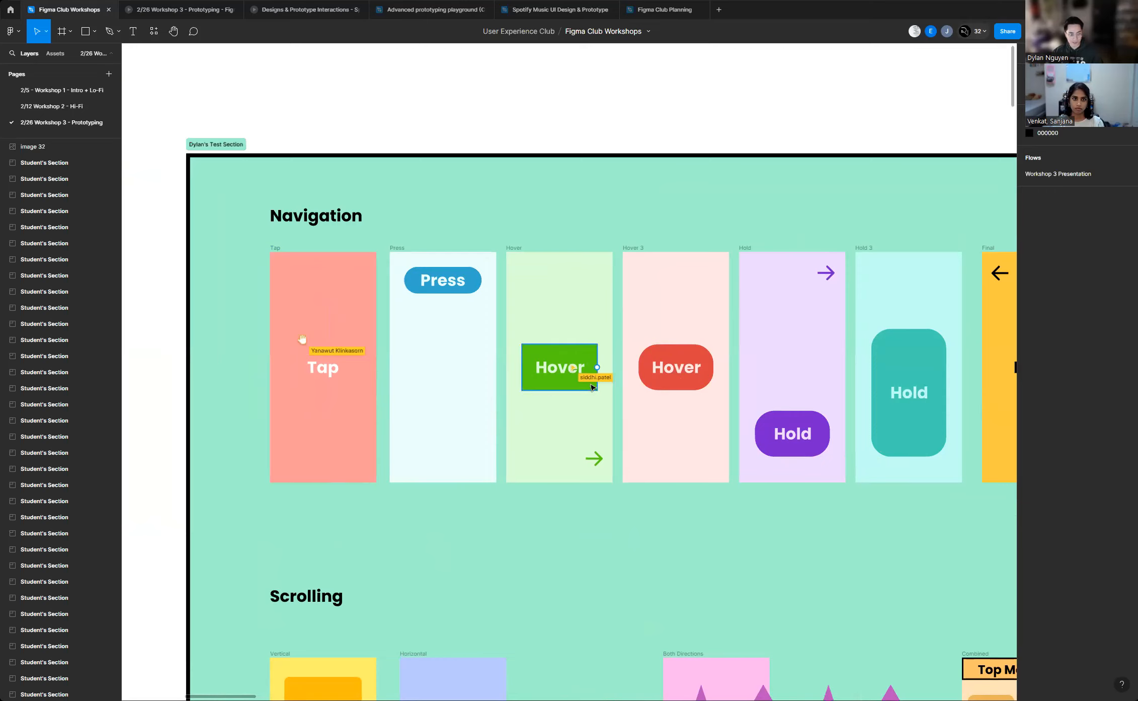
{"action": "scroll", "coordinate": [341, 440], "scroll_direction": "down", "scroll_amount": 5}
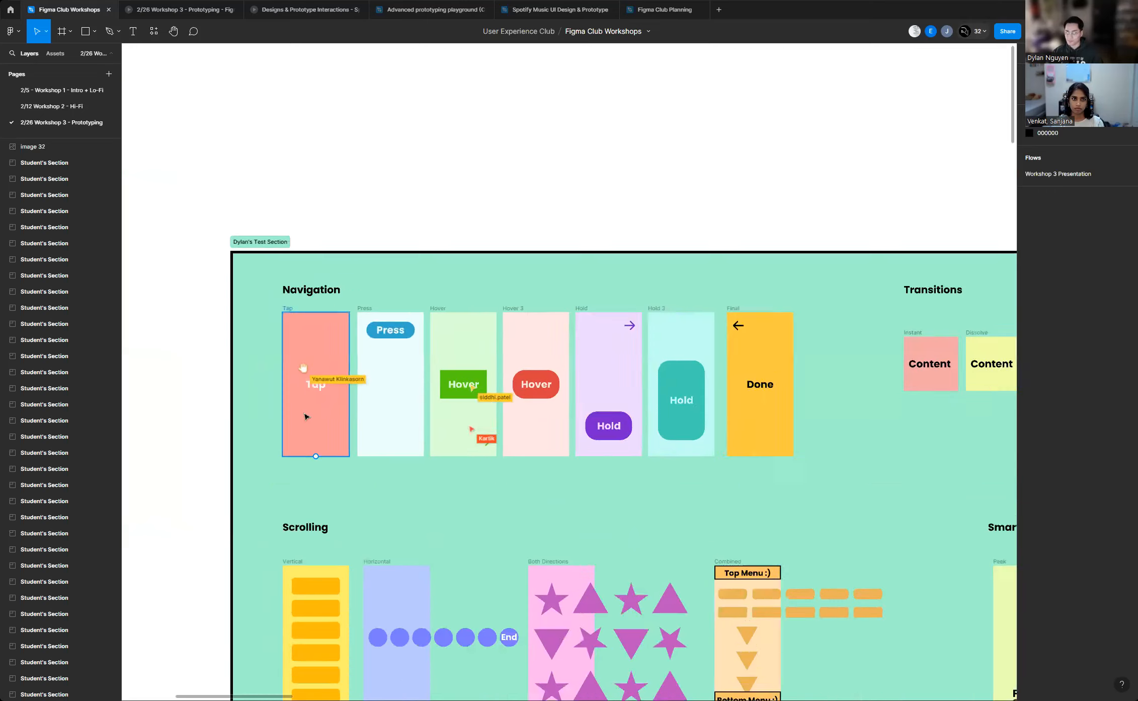
{"action": "scroll", "coordinate": [303, 393], "scroll_direction": "up", "scroll_amount": 3}
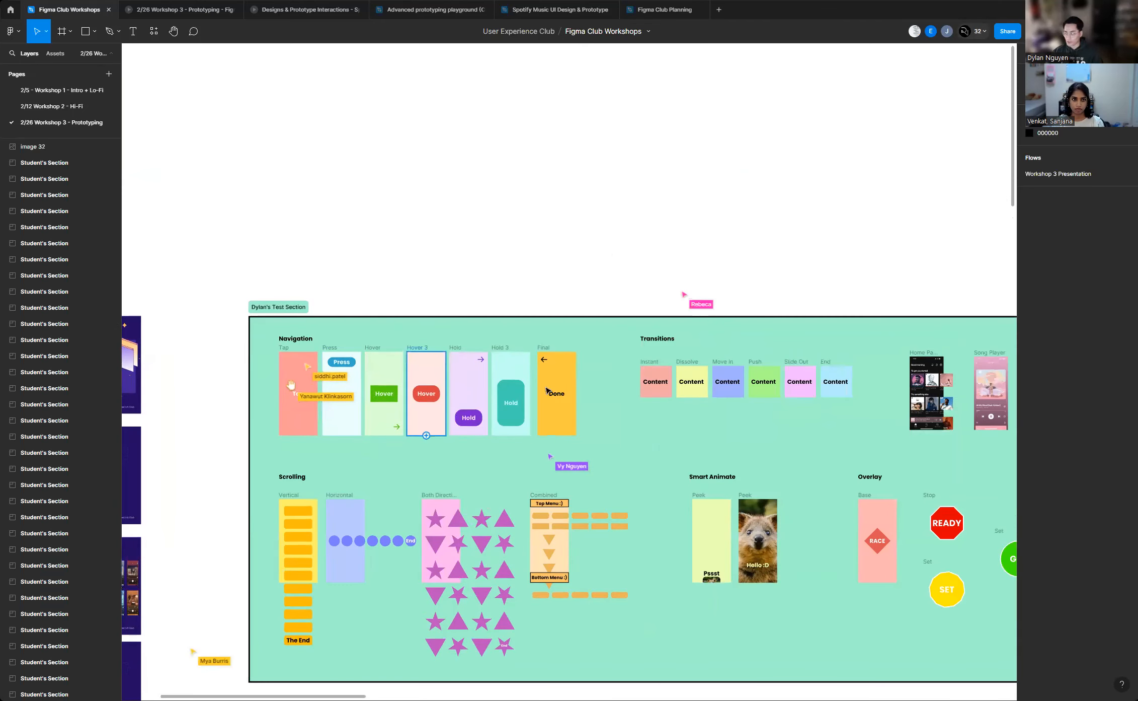
{"action": "scroll", "coordinate": [317, 393], "scroll_direction": "up", "scroll_amount": 4}
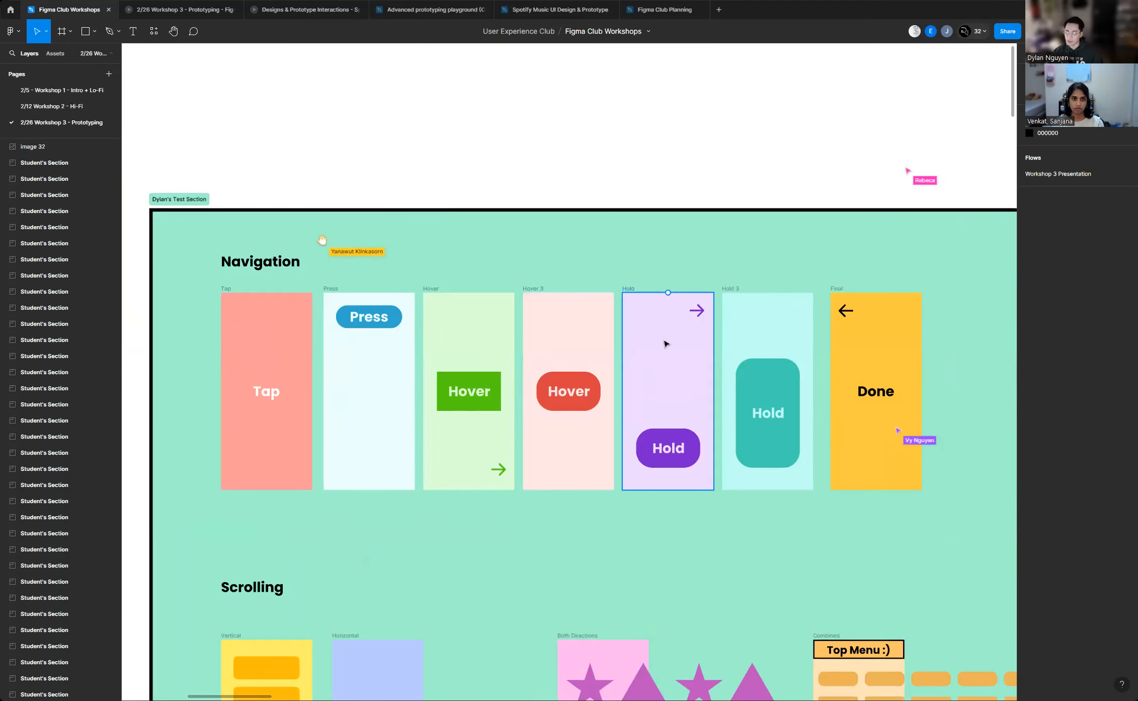
Look over the Navigation frames together with the neighbouring Scrolling and Transitions groups in the green test section
{"action": "scroll", "coordinate": [658, 340], "scroll_direction": "down", "scroll_amount": 3}
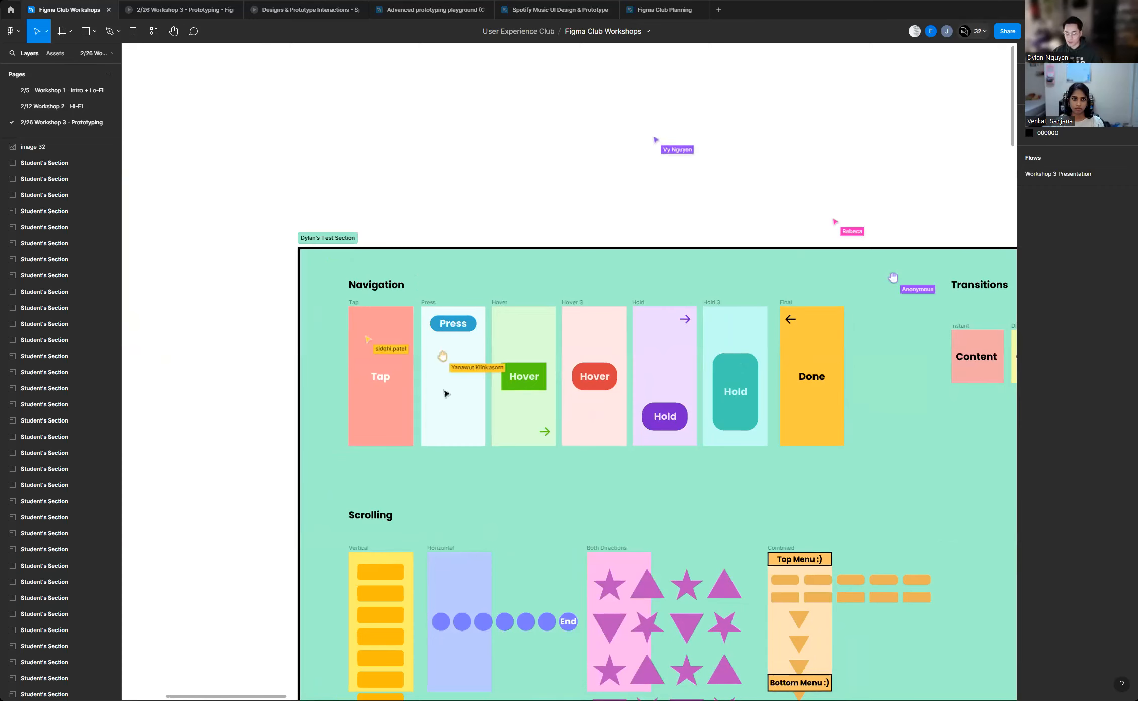
{"action": "scroll", "coordinate": [437, 416], "scroll_direction": "up", "scroll_amount": 5}
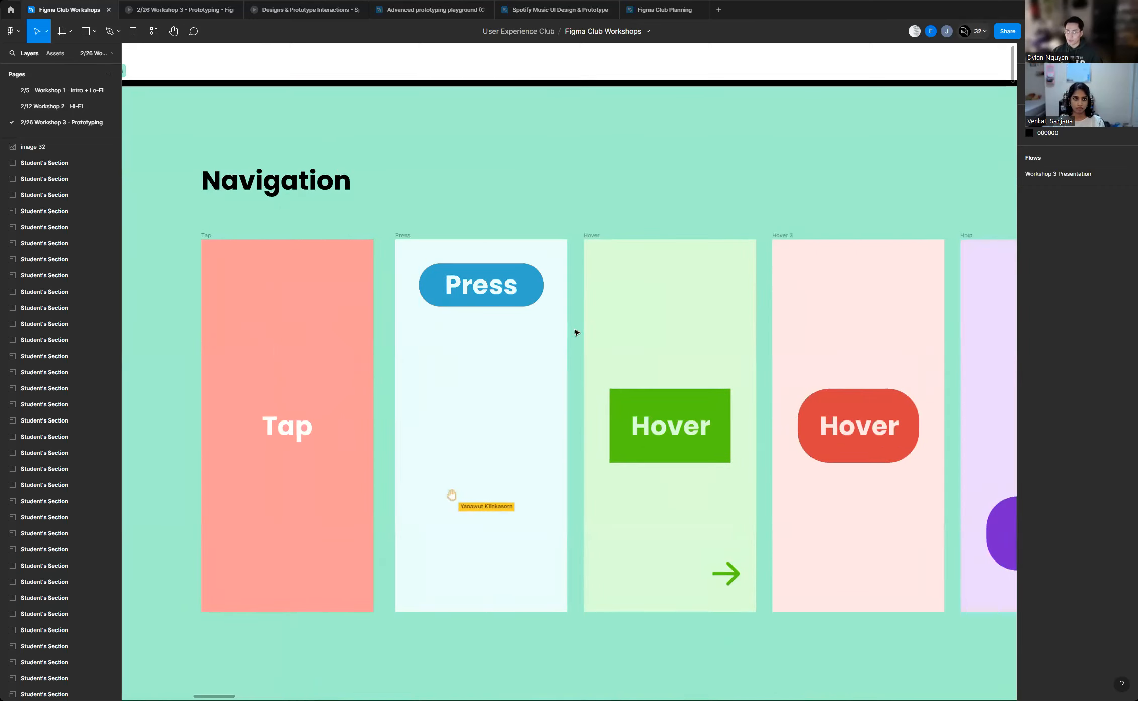
{"action": "scroll", "coordinate": [521, 330], "scroll_direction": "down", "scroll_amount": 3}
{"action": "scroll", "coordinate": [277, 329], "scroll_direction": "down", "scroll_amount": 2}
{"action": "scroll", "coordinate": [284, 330], "scroll_direction": "up", "scroll_amount": 5}
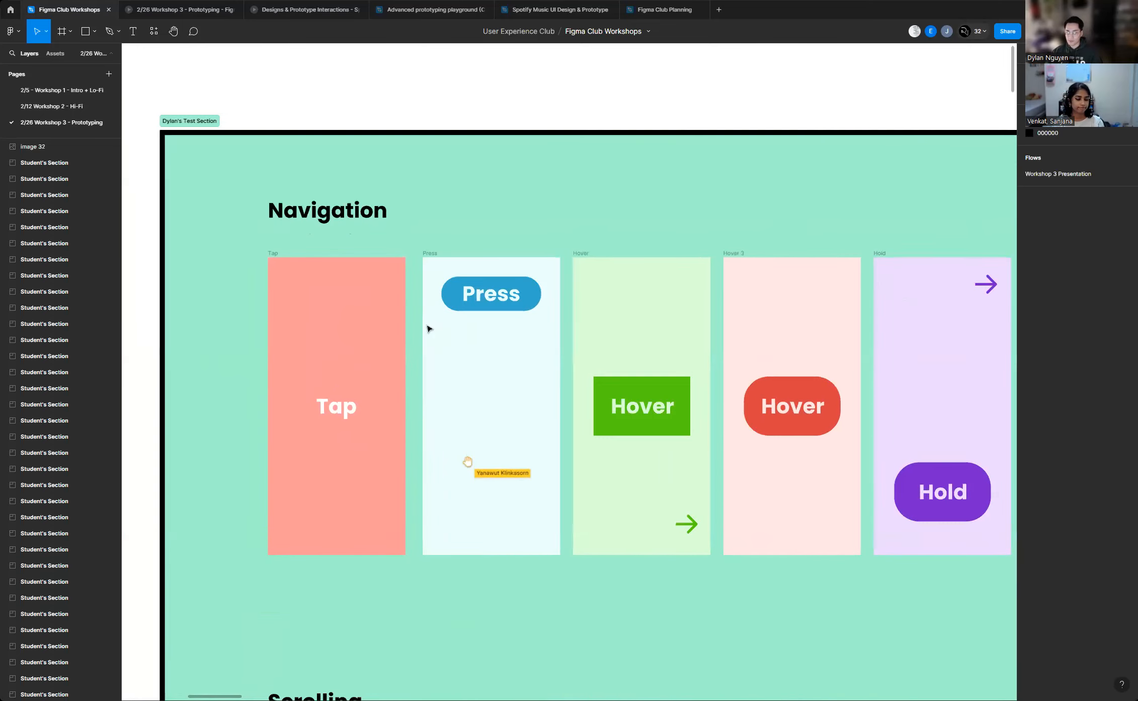
{"action": "scroll", "coordinate": [429, 328], "scroll_direction": "down", "scroll_amount": 4}
{"action": "scroll", "coordinate": [417, 324], "scroll_direction": "up", "scroll_amount": 4}
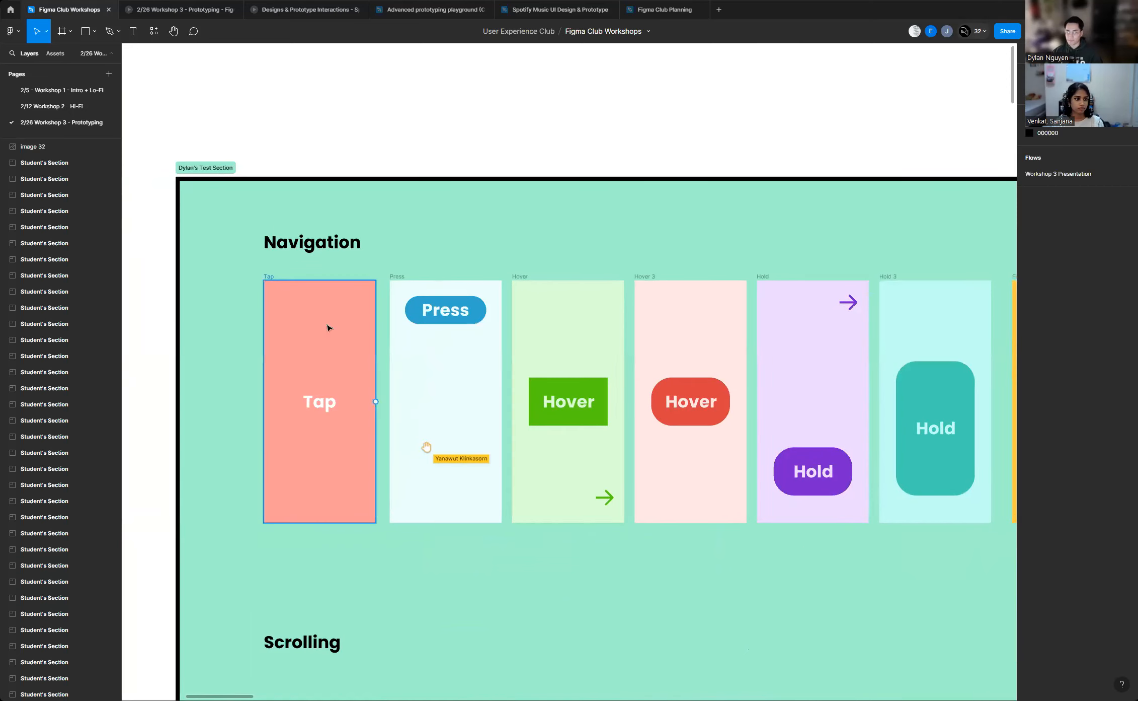
{"action": "scroll", "coordinate": [275, 331], "scroll_direction": "down", "scroll_amount": 3}
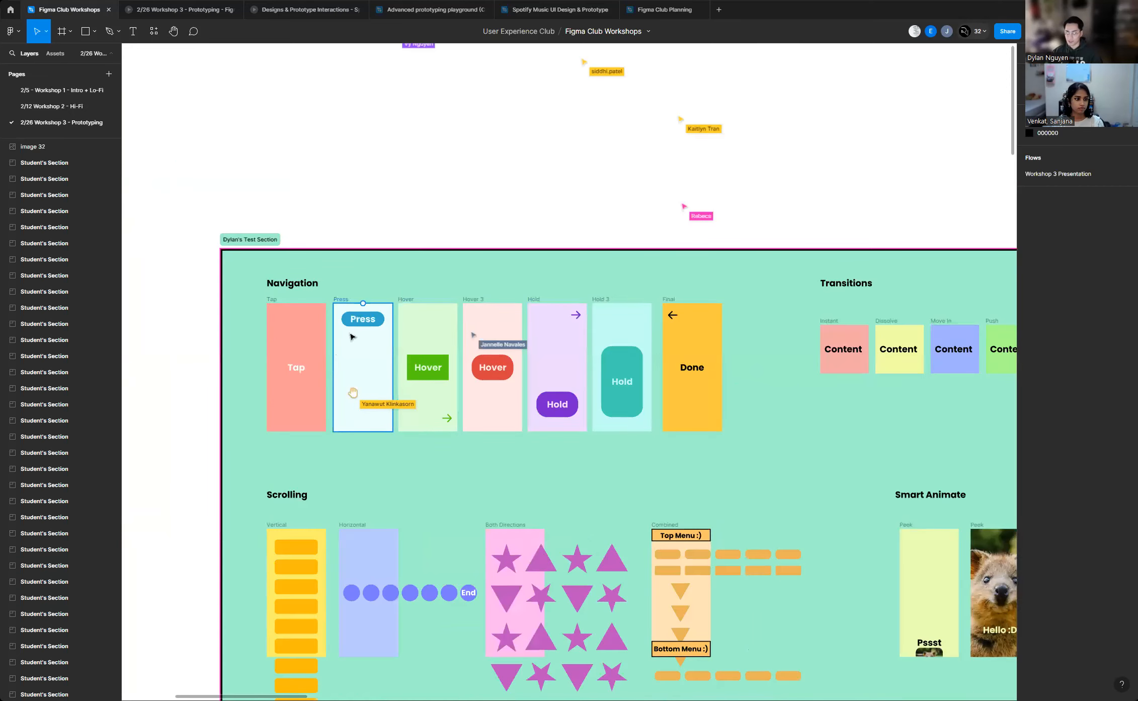
{"action": "scroll", "coordinate": [385, 342], "scroll_direction": "up", "scroll_amount": 2}
{"action": "scroll", "coordinate": [272, 320], "scroll_direction": "up", "scroll_amount": 2}
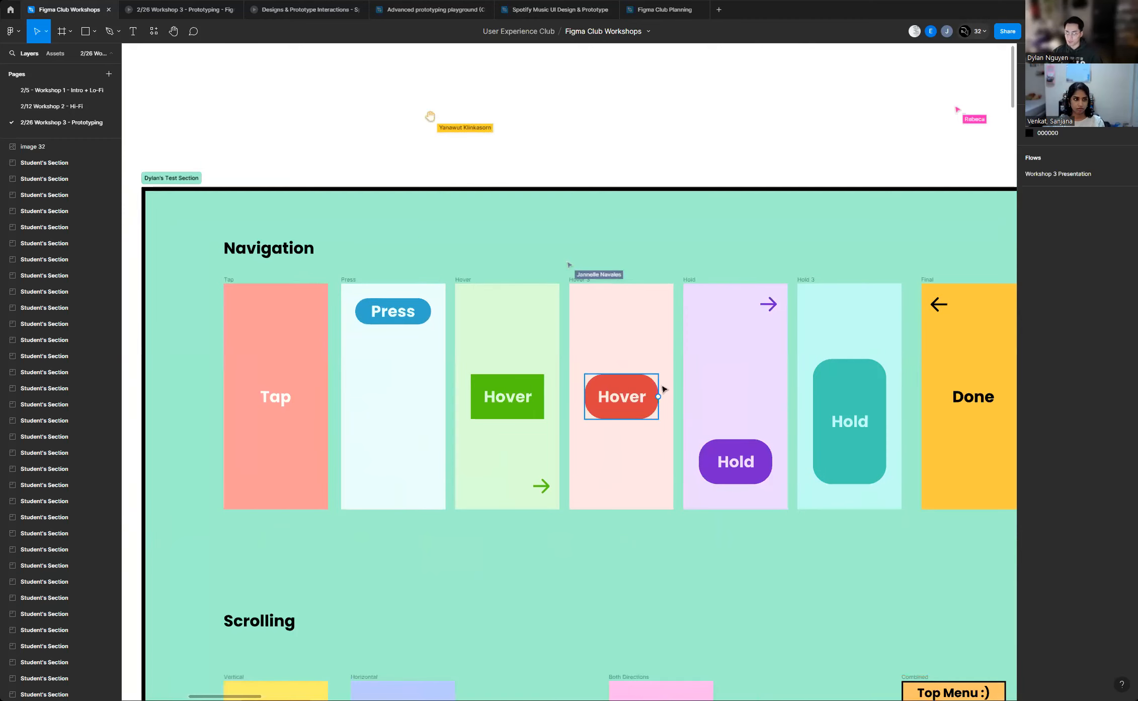
{"action": "scroll", "coordinate": [290, 341], "scroll_direction": "down", "scroll_amount": 2}
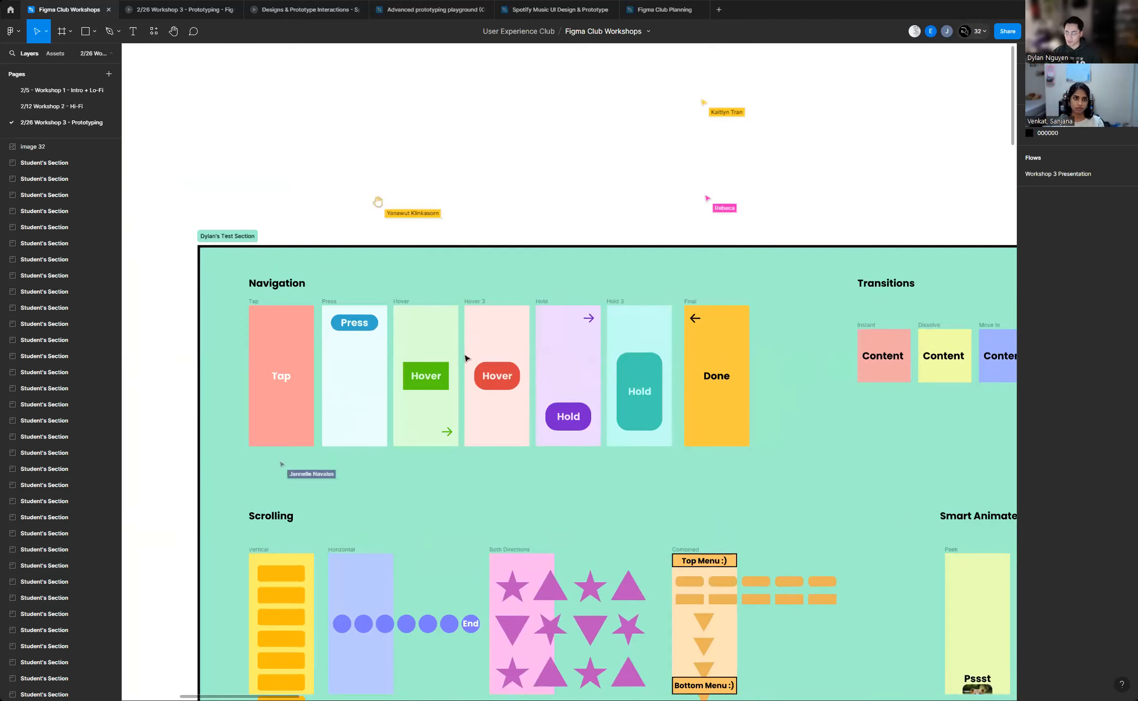
{"action": "scroll", "coordinate": [305, 354], "scroll_direction": "down", "scroll_amount": 2}
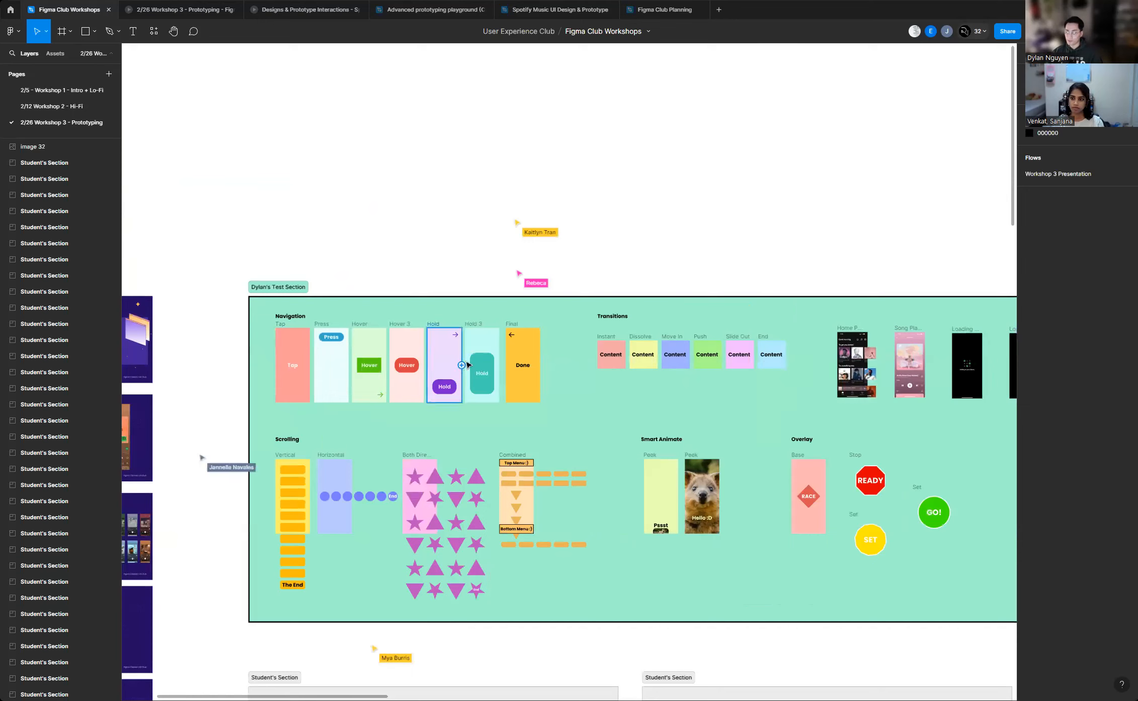
{"action": "scroll", "coordinate": [295, 352], "scroll_direction": "up", "scroll_amount": 4}
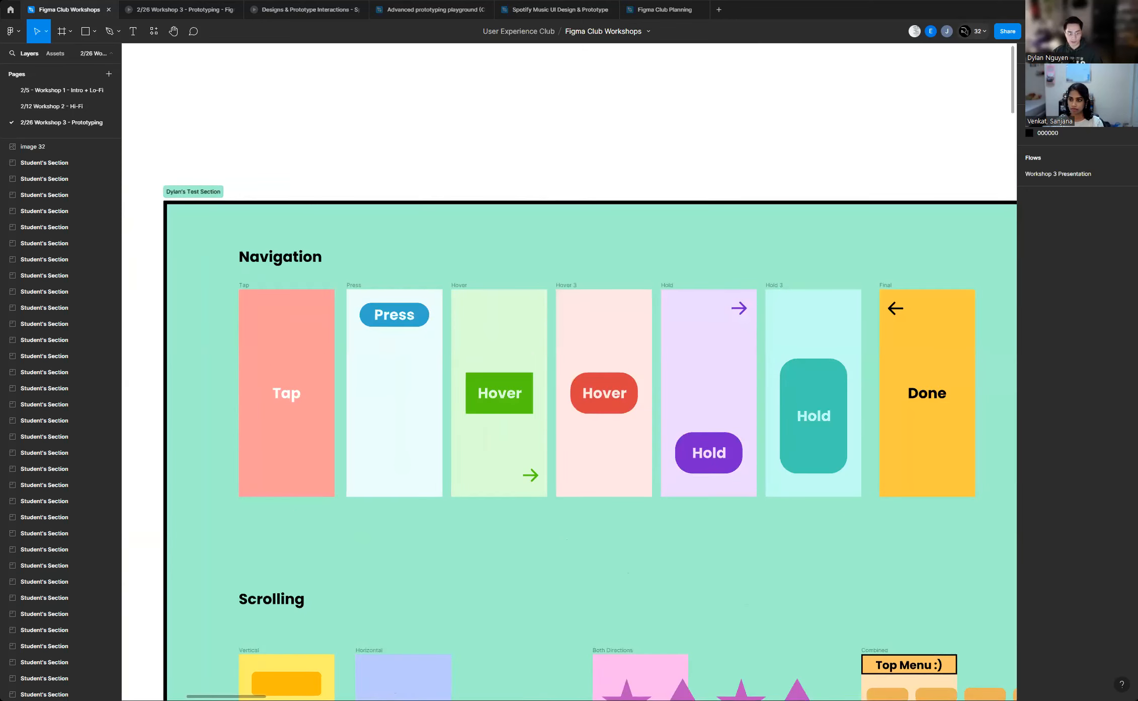
{"action": "scroll", "coordinate": [302, 398], "scroll_direction": "down", "scroll_amount": 5}
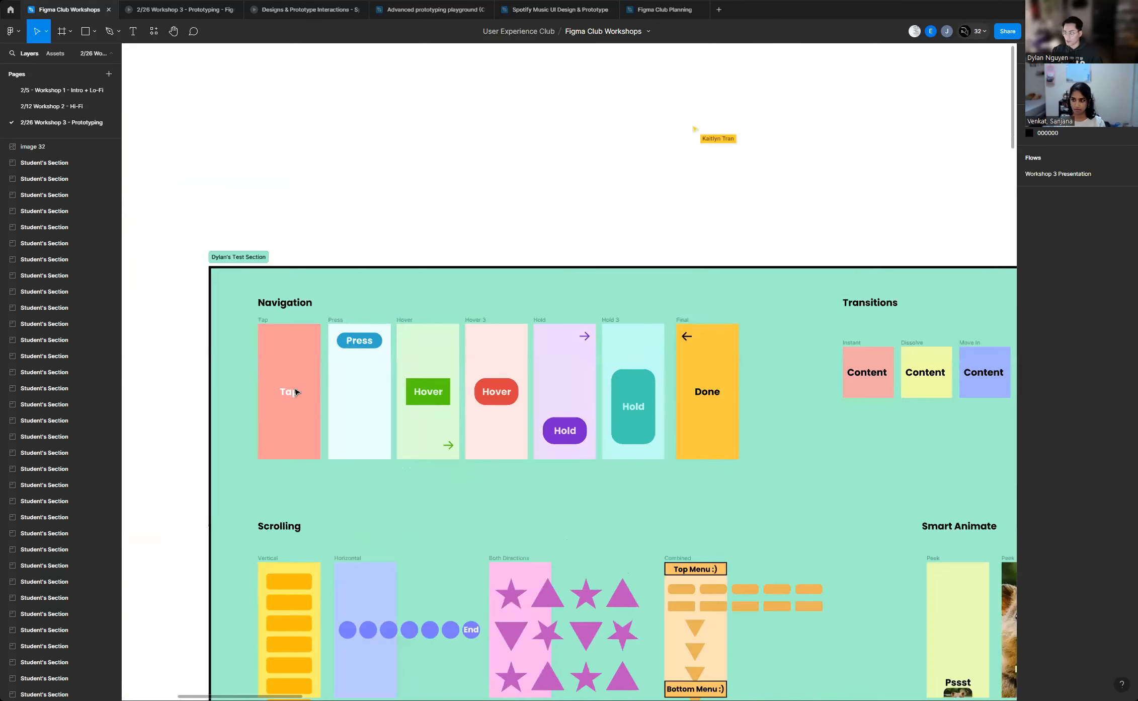
{"action": "scroll", "coordinate": [302, 401], "scroll_direction": "up", "scroll_amount": 5}
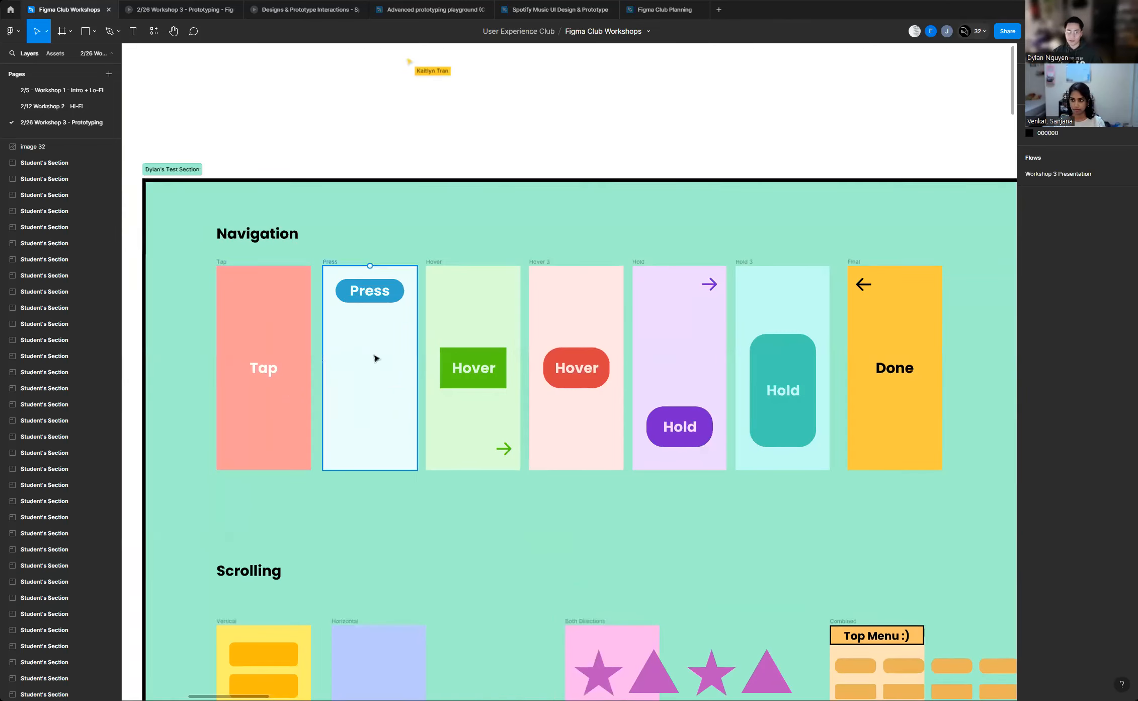
Take a closer look at the Tap, Press and first Hover frames at the start of the Navigation group
{"action": "scroll", "coordinate": [304, 342], "scroll_direction": "up", "scroll_amount": 3}
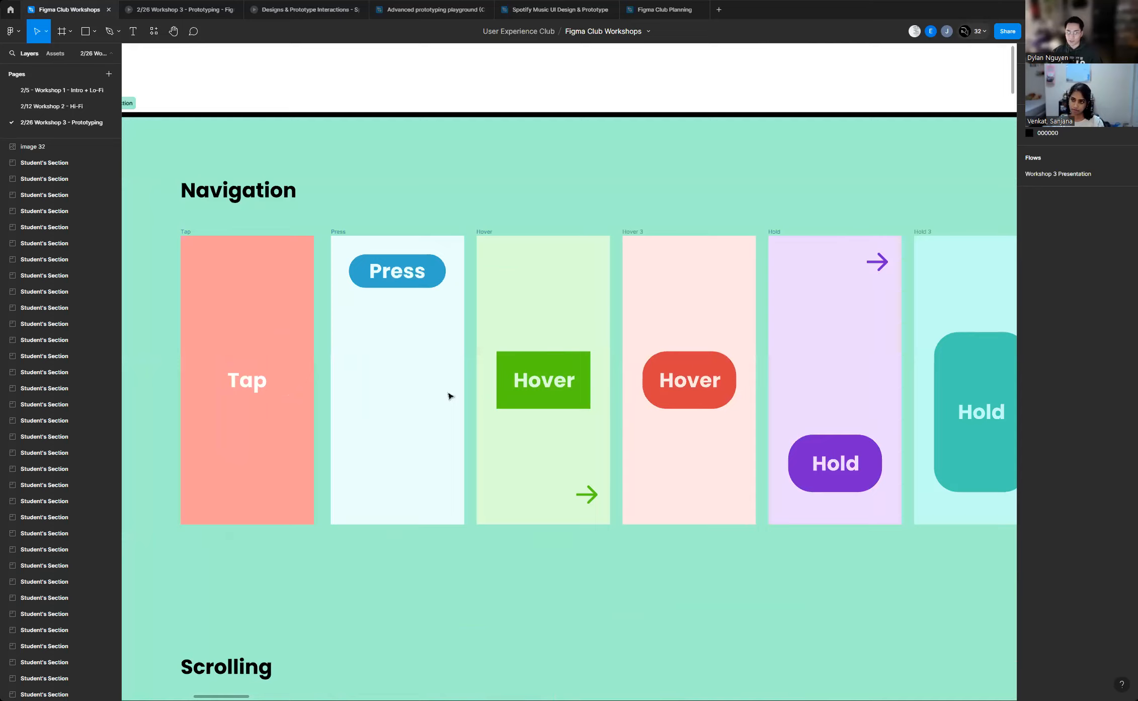
{"action": "scroll", "coordinate": [264, 369], "scroll_direction": "up", "scroll_amount": 1}
{"action": "scroll", "coordinate": [302, 360], "scroll_direction": "down", "scroll_amount": 1}
{"action": "scroll", "coordinate": [323, 349], "scroll_direction": "up", "scroll_amount": 1}
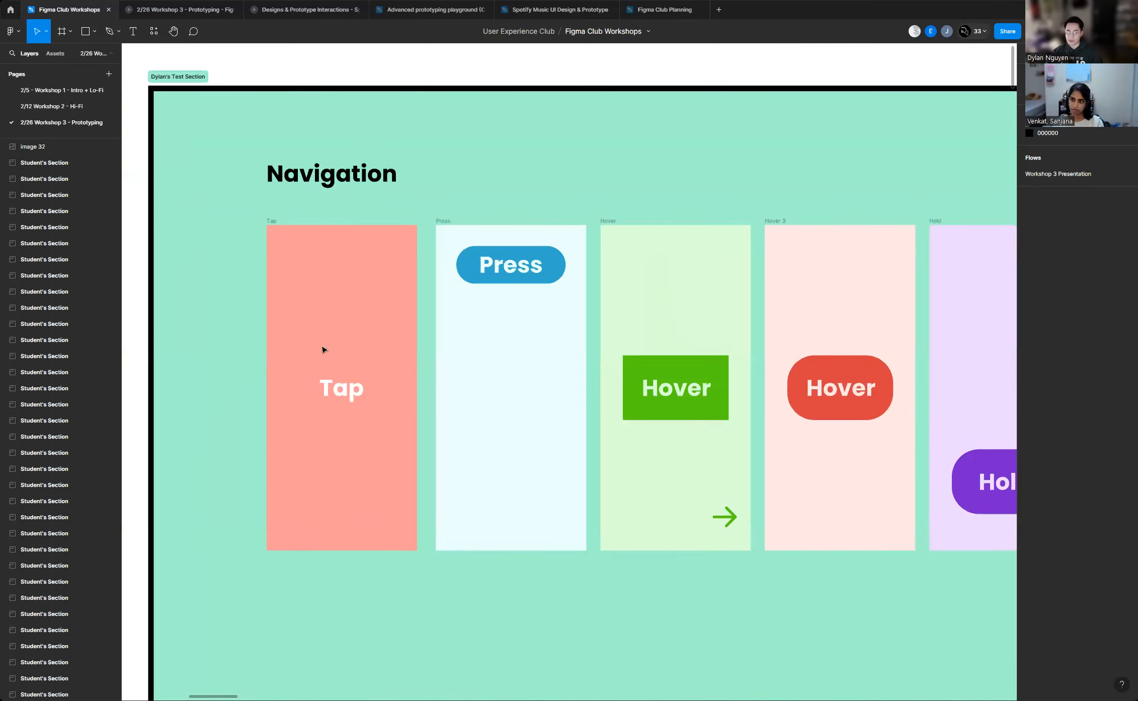
{"action": "scroll", "coordinate": [234, 353], "scroll_direction": "up", "scroll_amount": 1}
{"action": "scroll", "coordinate": [694, 357], "scroll_direction": "down", "scroll_amount": 2}
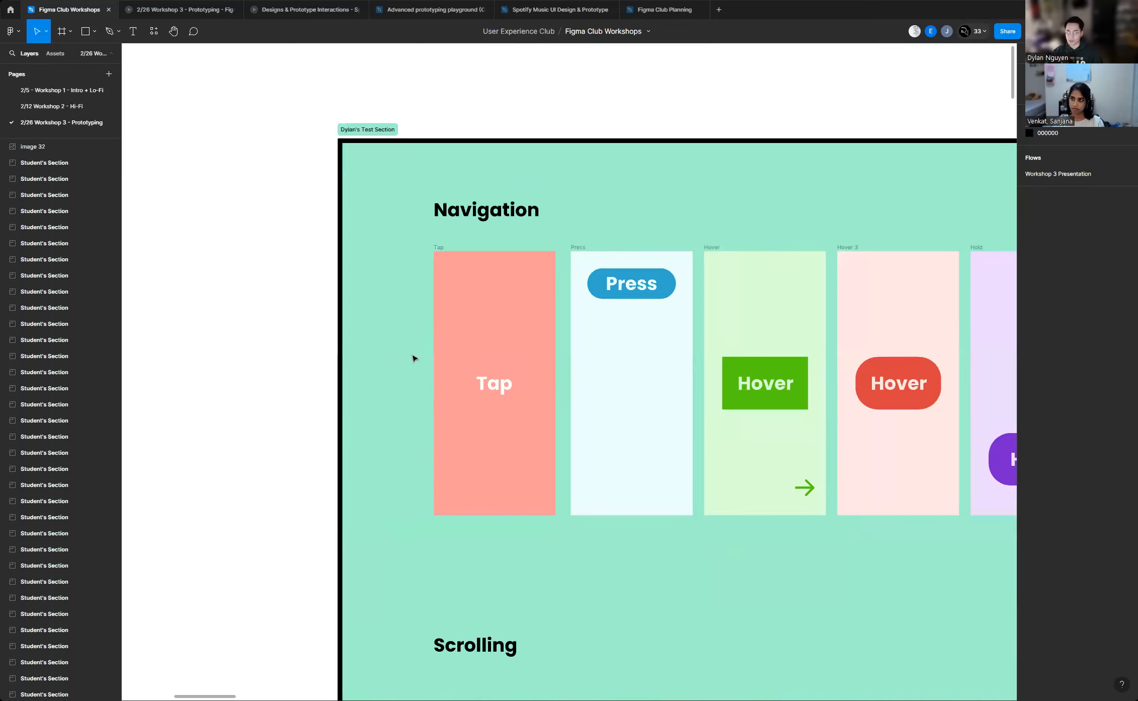
{"action": "scroll", "coordinate": [433, 352], "scroll_direction": "up", "scroll_amount": 2}
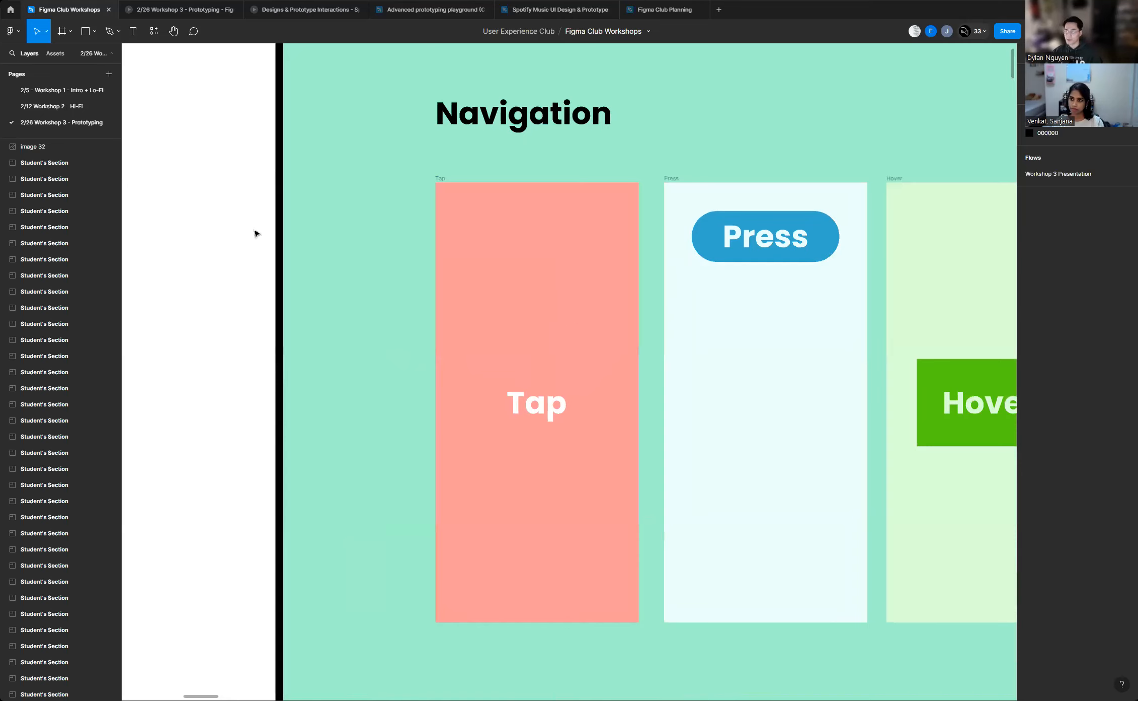
{"action": "scroll", "coordinate": [255, 233], "scroll_direction": "down", "scroll_amount": 1}
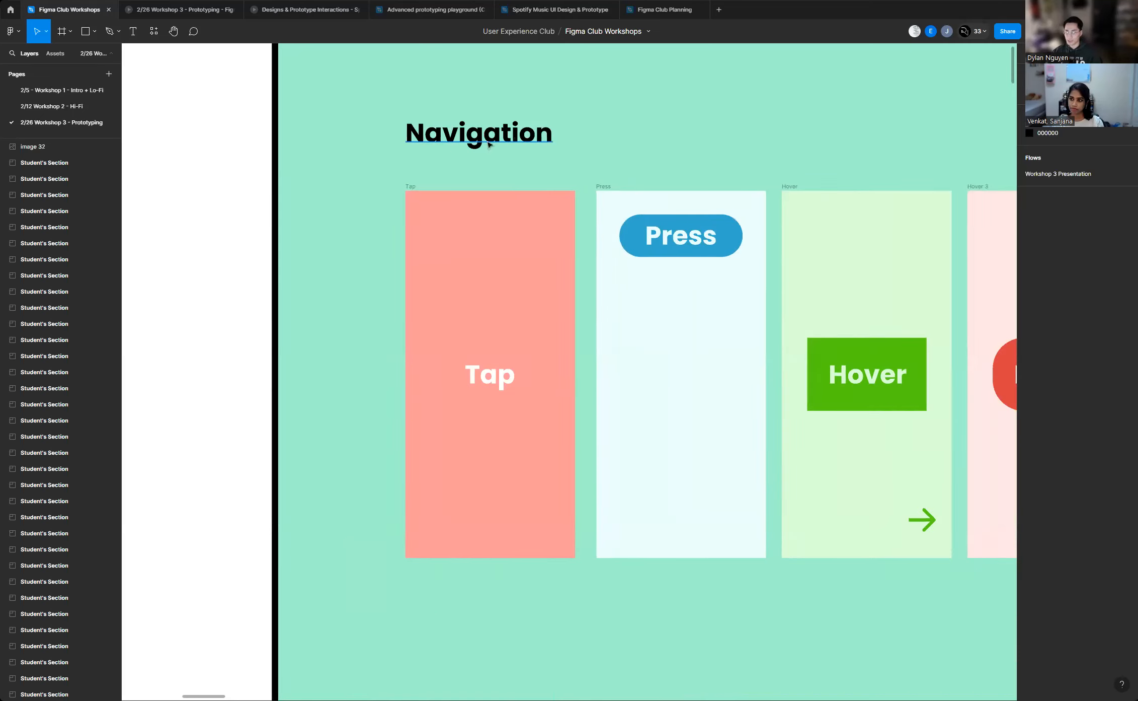
{"action": "scroll", "coordinate": [259, 274], "scroll_direction": "down", "scroll_amount": 1}
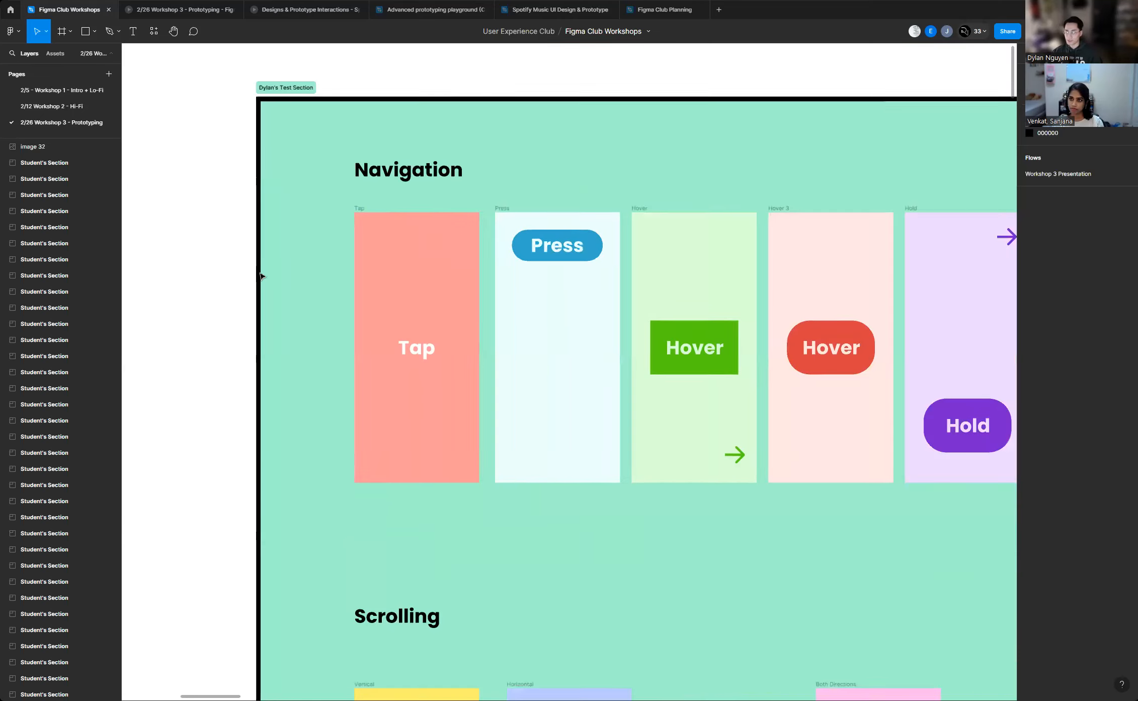
{"action": "scroll", "coordinate": [369, 279], "scroll_direction": "up", "scroll_amount": 2}
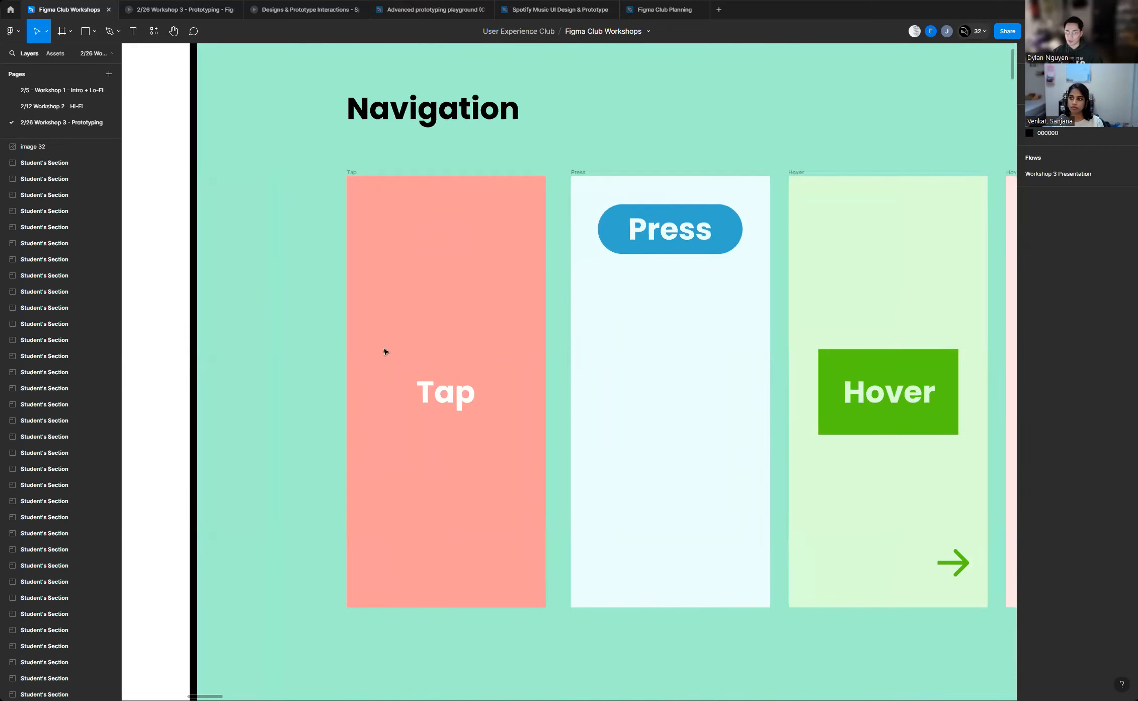
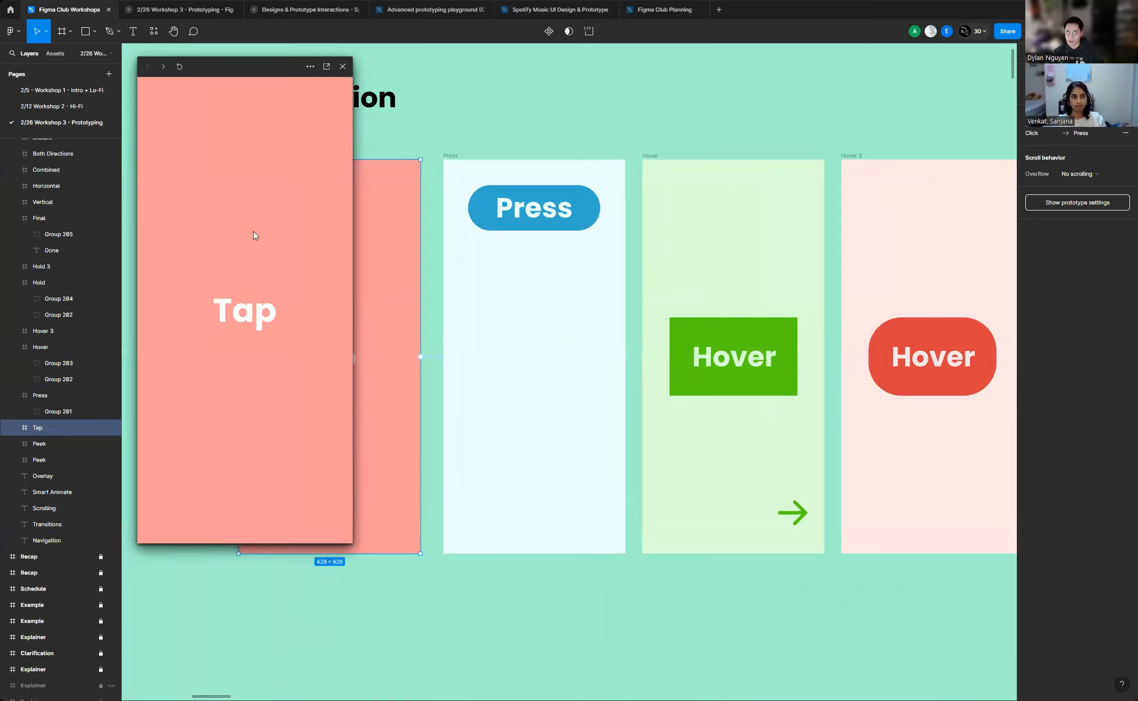
Play the preview from Tap to the Press screen, test its empty area, and use the Press button to reach the Hover screen
{"action": "left_click", "coordinate": [271, 163]}
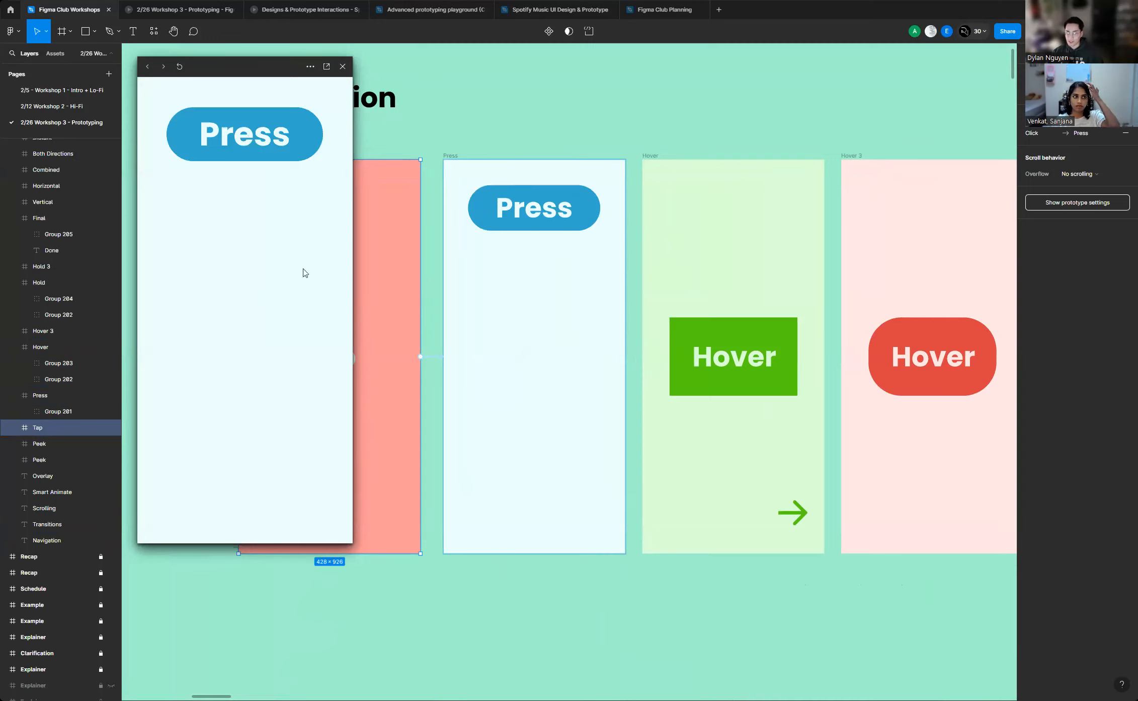
{"action": "left_click", "coordinate": [322, 322]}
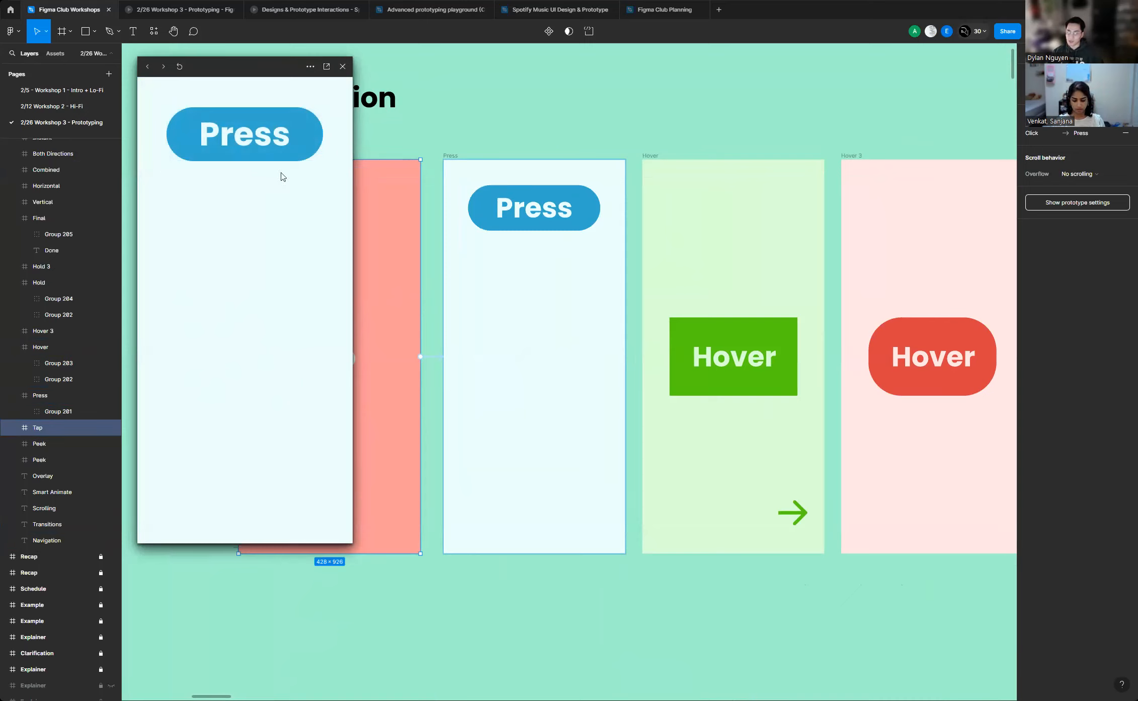
{"action": "left_click", "coordinate": [236, 450]}
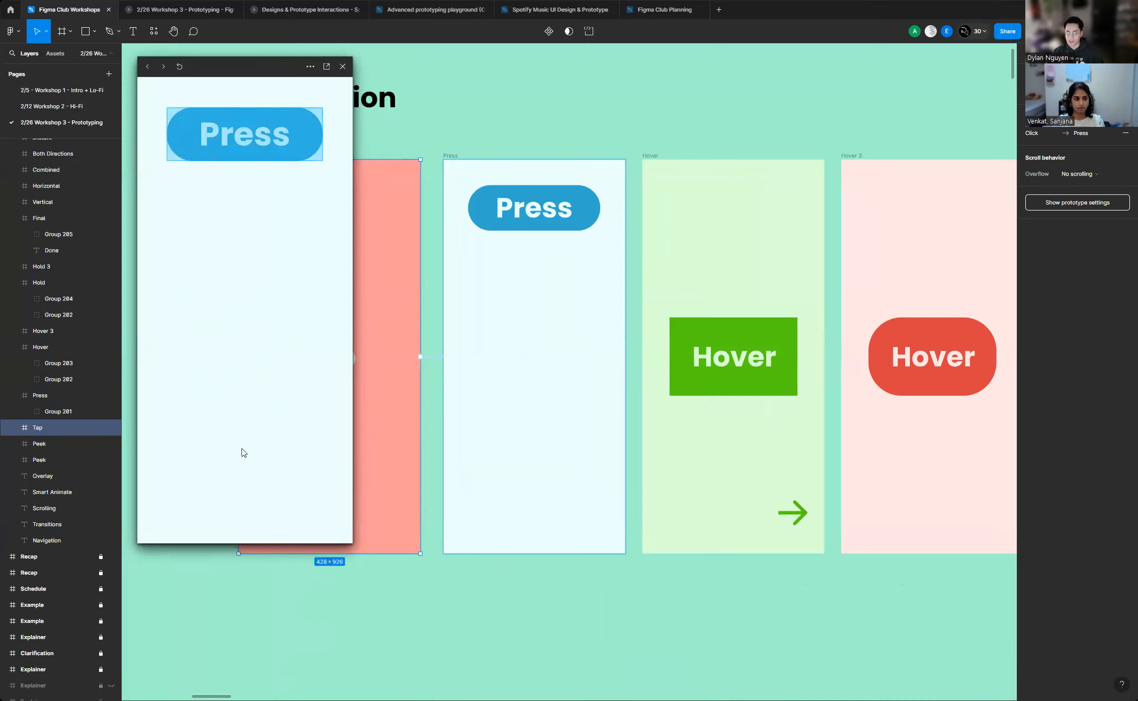
{"action": "left_click", "coordinate": [290, 133]}
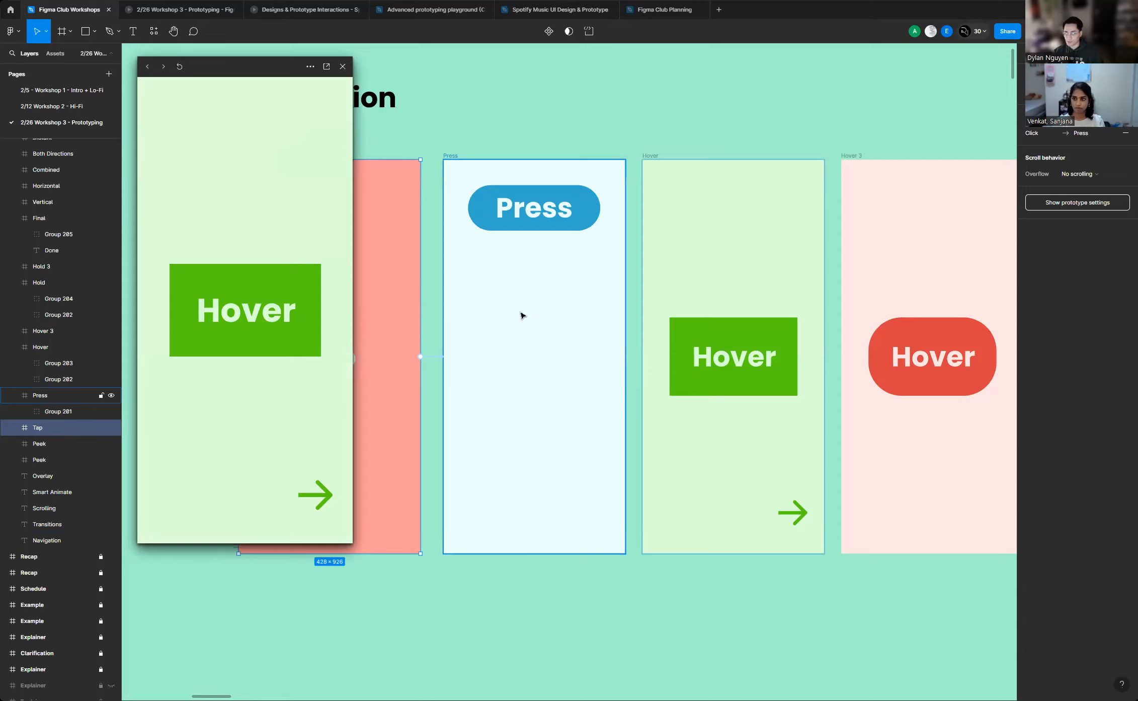
Try the Hover interaction on the green button in the preview and compare it with the Hover and Hover 3 frames
{"action": "scroll", "coordinate": [489, 484], "scroll_direction": "down", "scroll_amount": 1}
{"action": "scroll", "coordinate": [492, 486], "scroll_direction": "right", "scroll_amount": 2}
{"action": "scroll", "coordinate": [905, 517], "scroll_direction": "up", "scroll_amount": 3}
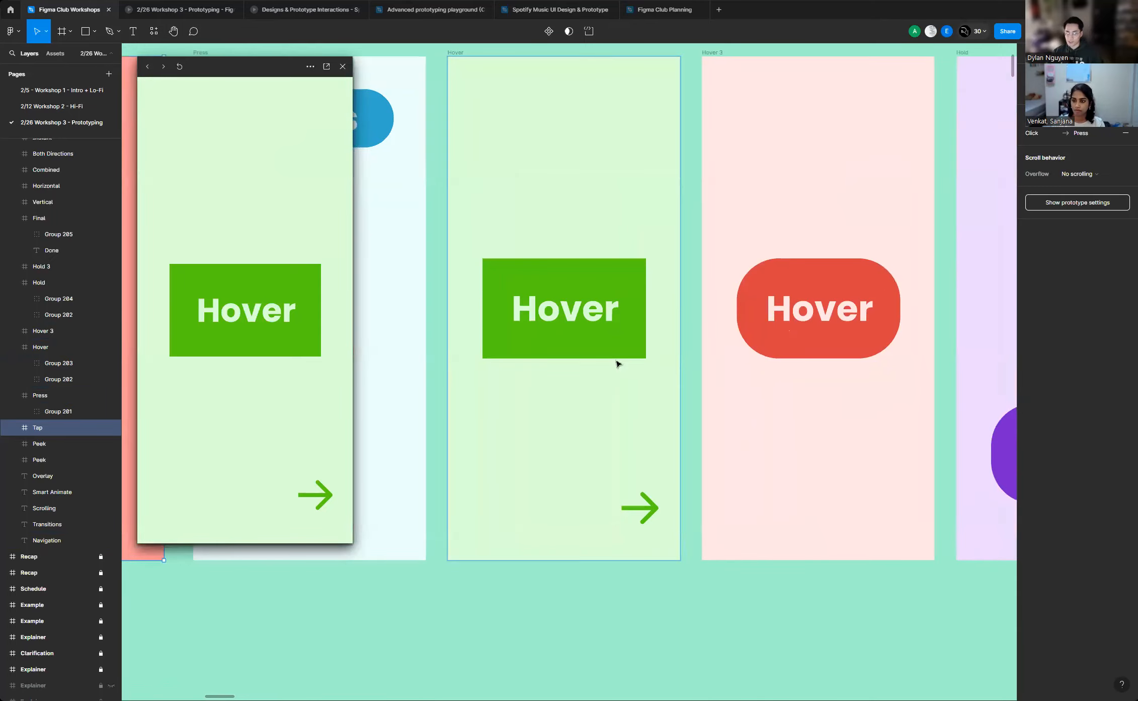
{"action": "scroll", "coordinate": [701, 301], "scroll_direction": "up", "scroll_amount": 1}
{"action": "scroll", "coordinate": [686, 299], "scroll_direction": "up", "scroll_amount": 1}
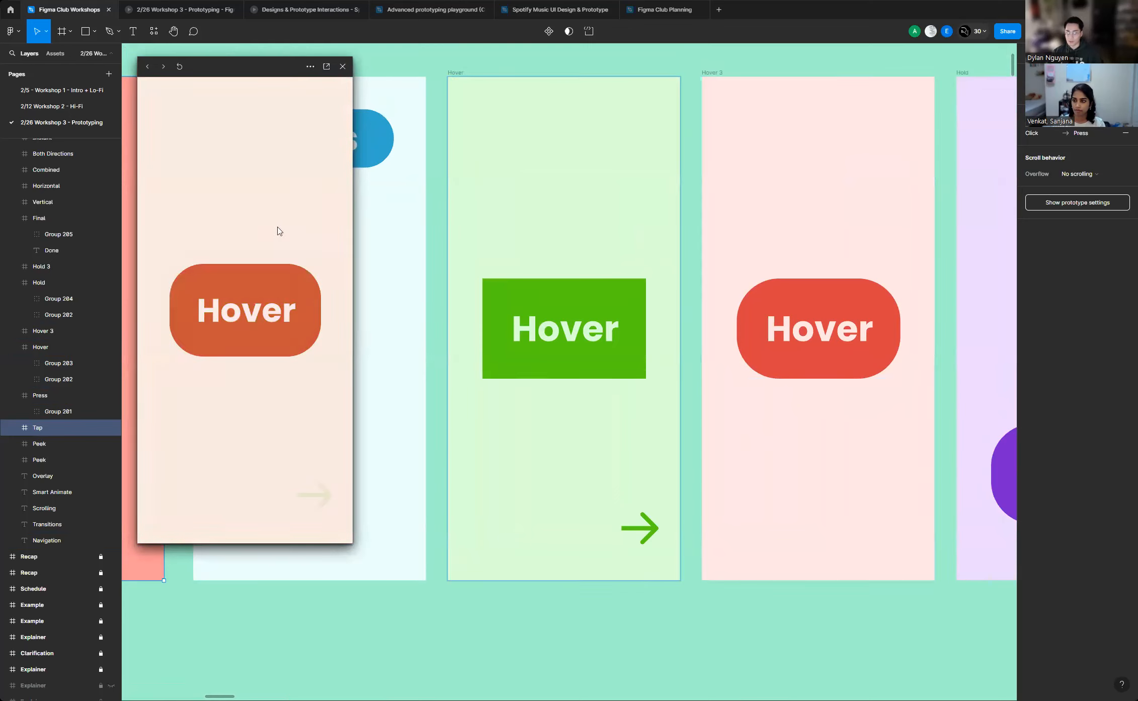
{"action": "scroll", "coordinate": [511, 477], "scroll_direction": "down", "scroll_amount": 3}
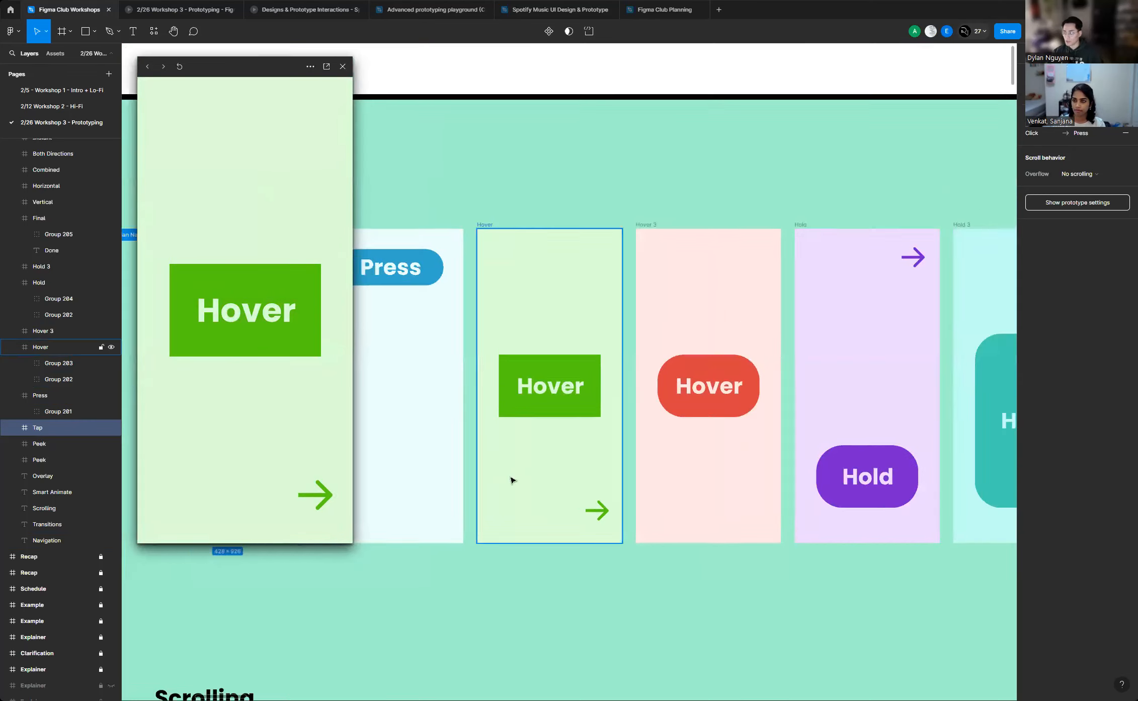
{"action": "scroll", "coordinate": [699, 521], "scroll_direction": "up", "scroll_amount": 3}
{"action": "scroll", "coordinate": [491, 502], "scroll_direction": "down", "scroll_amount": 3}
{"action": "scroll", "coordinate": [826, 427], "scroll_direction": "up", "scroll_amount": 3}
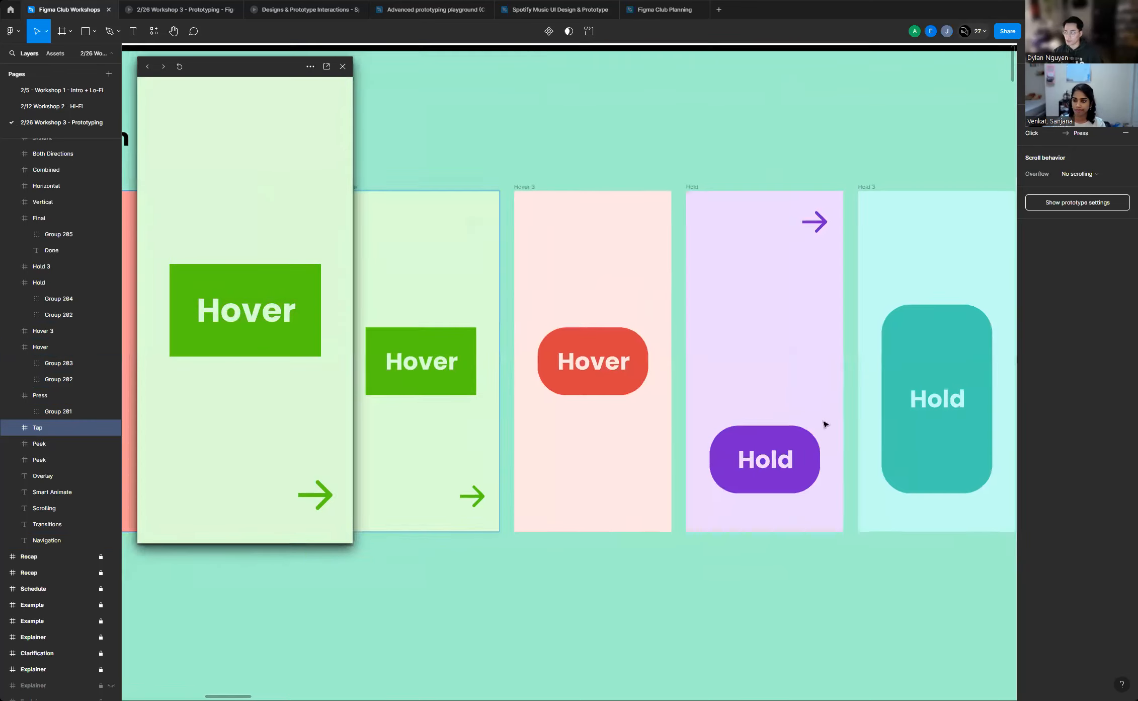
Follow the green arrow to the Hold screen in the preview and test holding the purple Hold button
{"action": "left_click", "coordinate": [315, 498]}
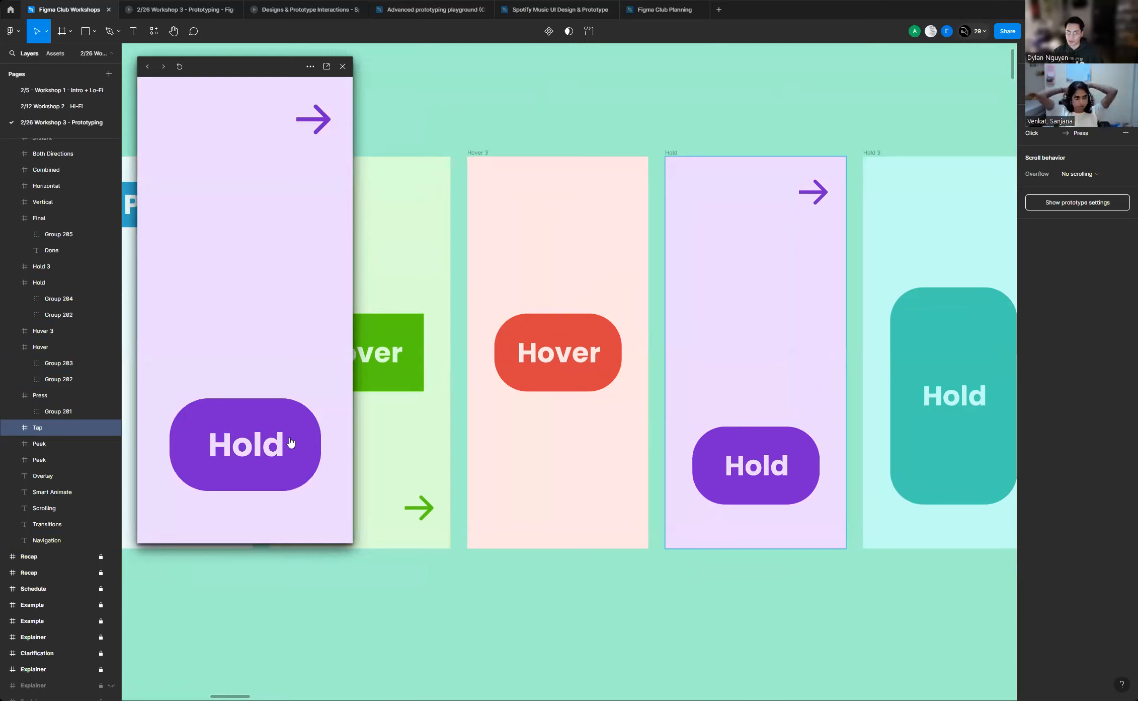
{"action": "left_click", "coordinate": [253, 423]}
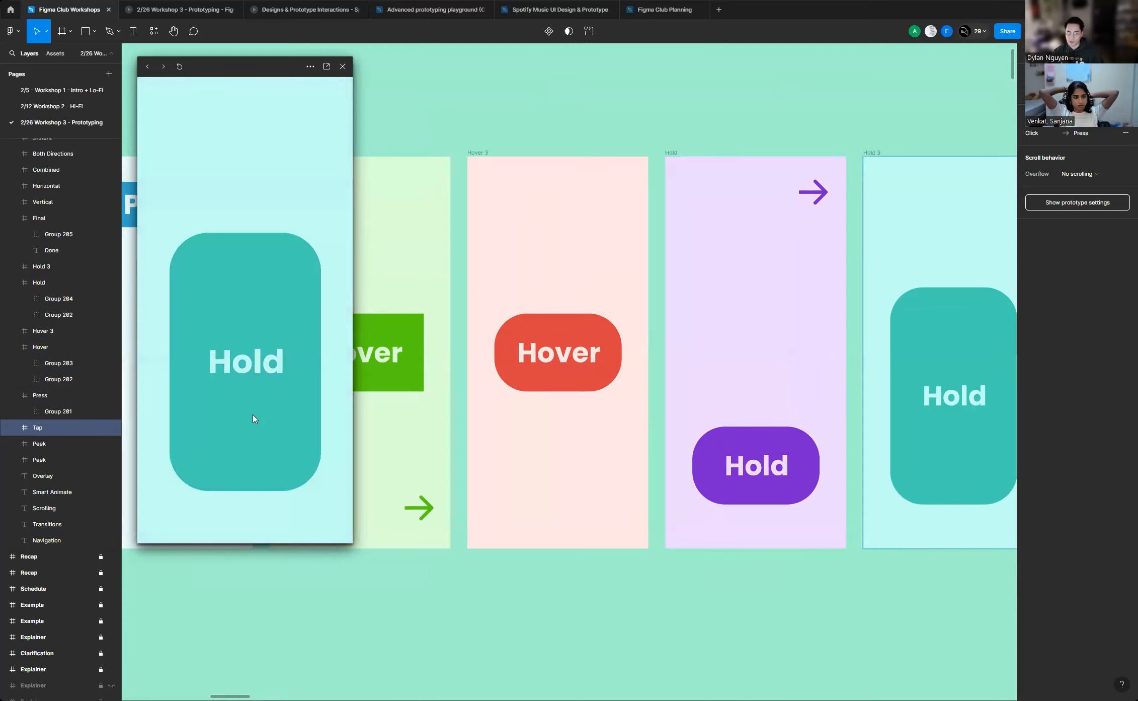
{"action": "left_click", "coordinate": [254, 419]}
{"action": "left_click", "coordinate": [254, 419]}
Follow the purple arrow to the Done screen in the preview and return to Hold with the back arrow
{"action": "scroll", "coordinate": [480, 348], "scroll_direction": "down", "scroll_amount": 3}
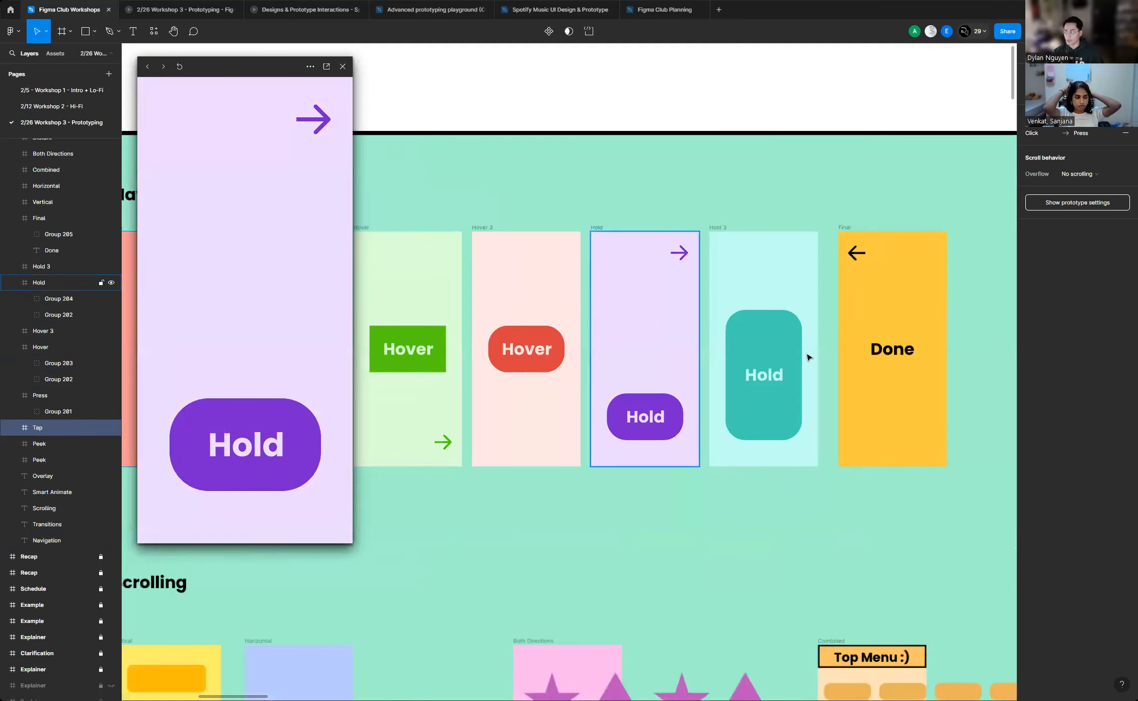
{"action": "scroll", "coordinate": [914, 353], "scroll_direction": "up", "scroll_amount": 4}
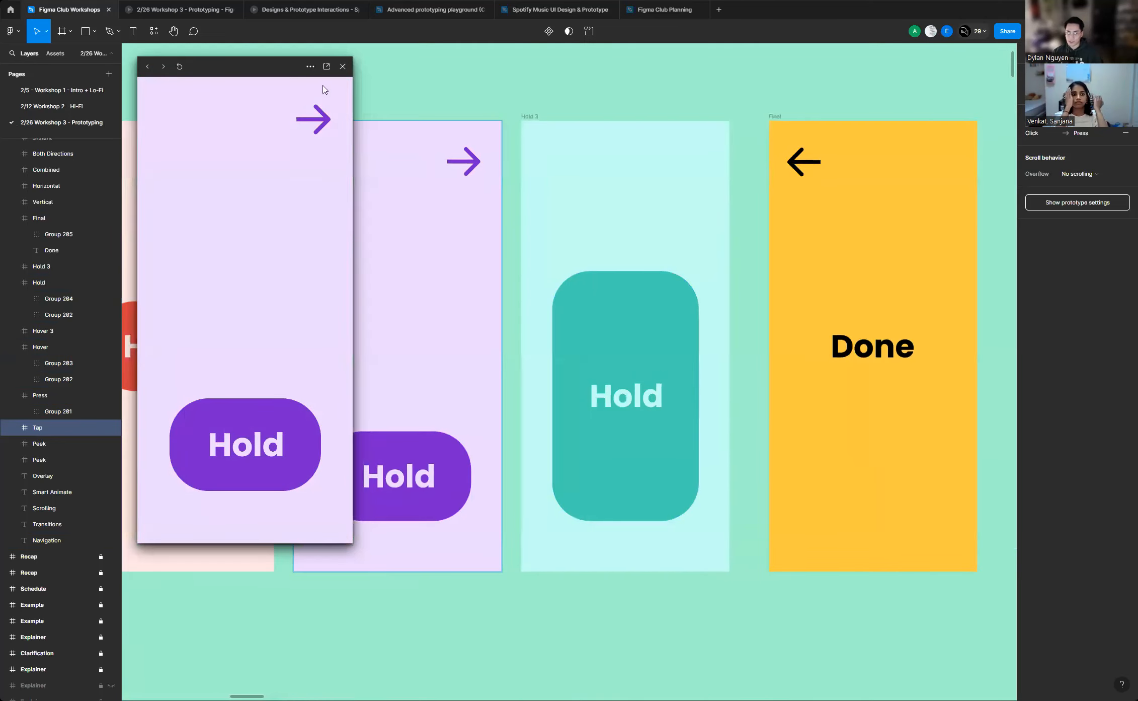
{"action": "left_click", "coordinate": [319, 119]}
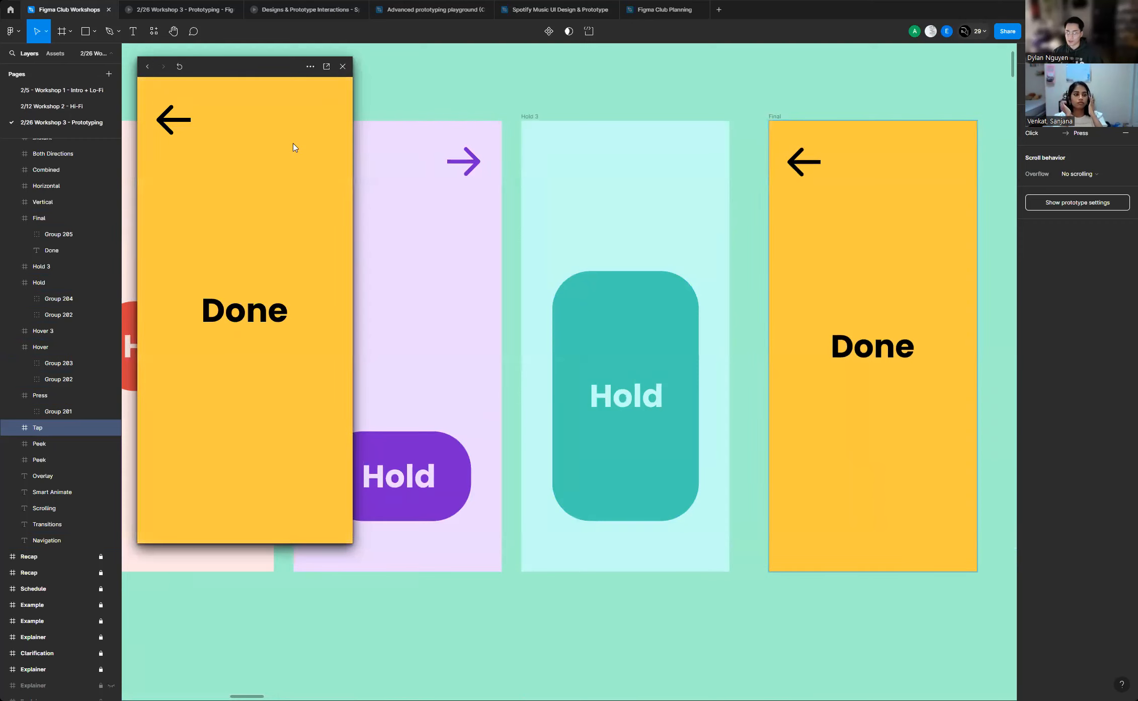
{"action": "left_click", "coordinate": [180, 122]}
Select the green arrow group in the Hover frame and show its design properties
{"action": "scroll", "coordinate": [766, 198], "scroll_direction": "down", "scroll_amount": 2}
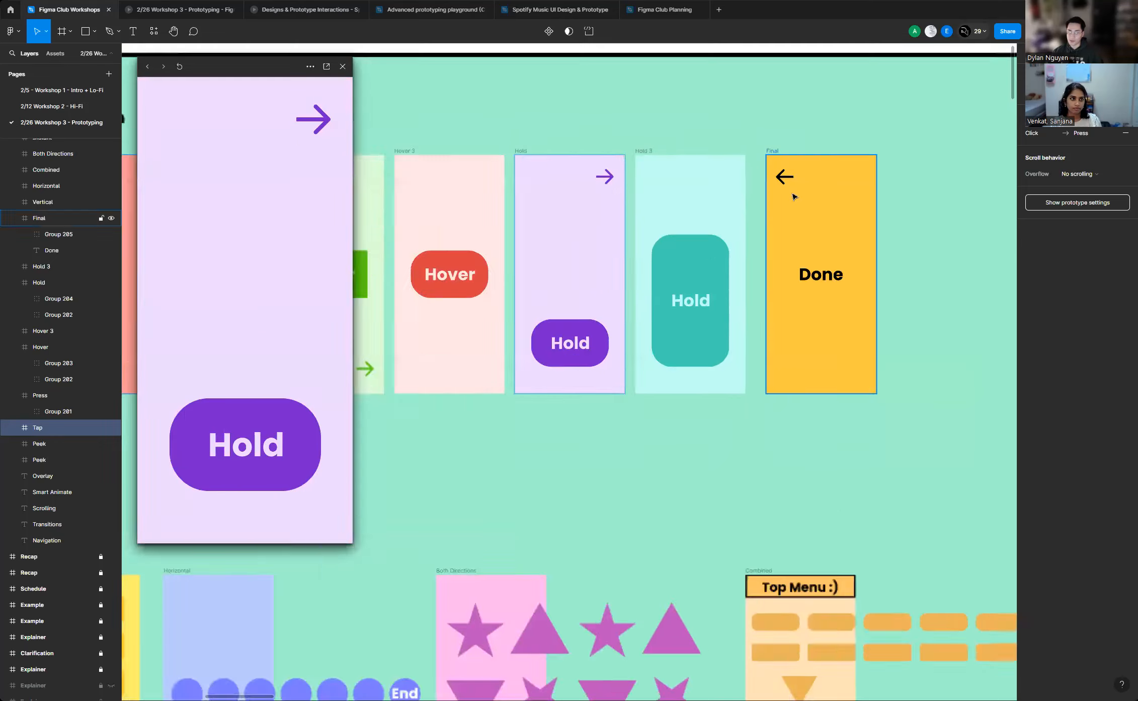
{"action": "scroll", "coordinate": [400, 176], "scroll_direction": "up", "scroll_amount": 1}
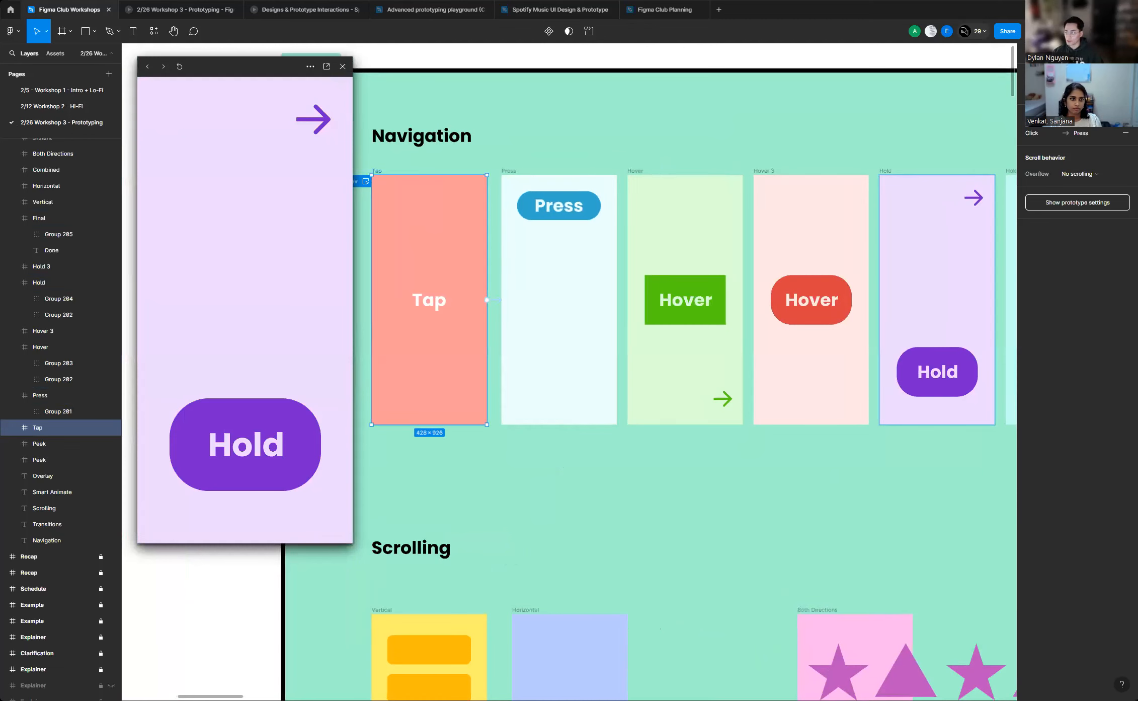
{"action": "left_click", "coordinate": [1035, 54]}
{"action": "left_click", "coordinate": [723, 397]}
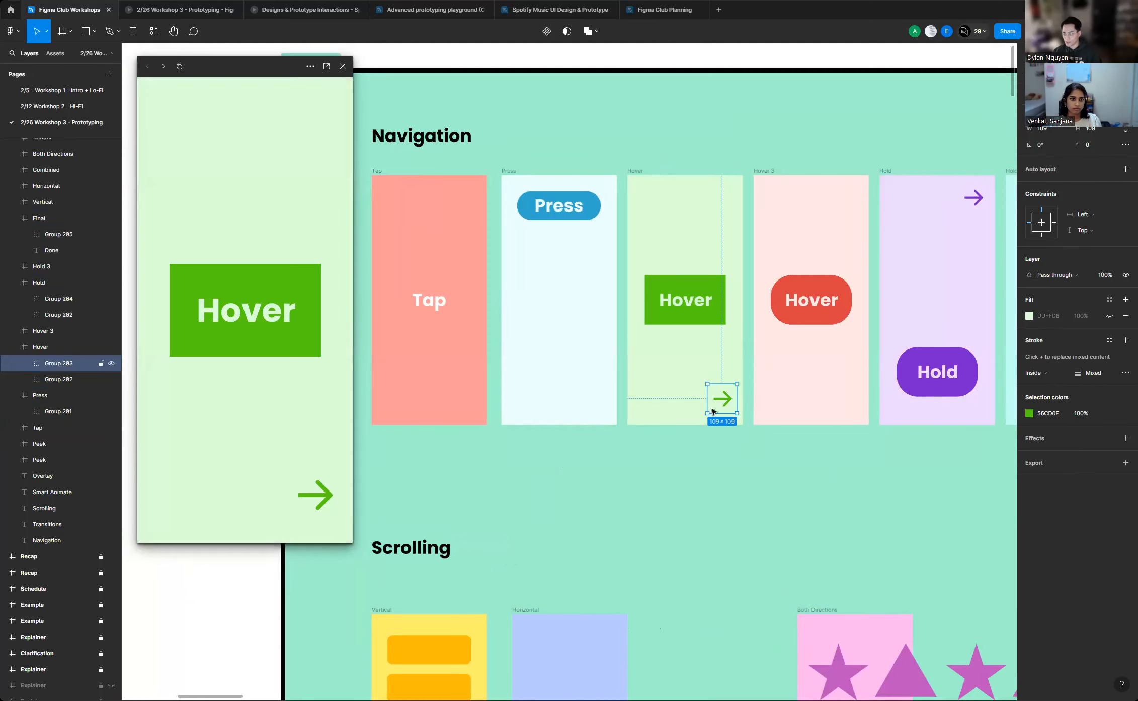
Show the green arrow's prototype connection in the Hover frame and redirect it from the Hold frame to the Final frame
{"action": "scroll", "coordinate": [458, 327], "scroll_direction": "down", "scroll_amount": 2}
{"action": "scroll", "coordinate": [600, 294], "scroll_direction": "up", "scroll_amount": 2}
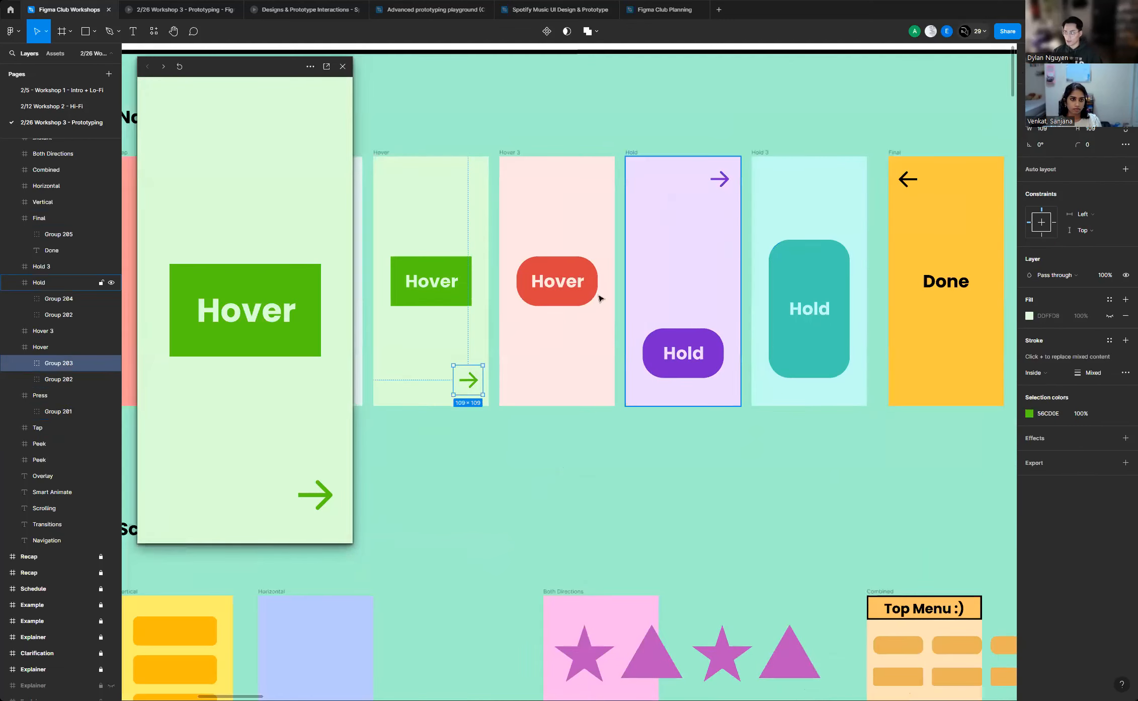
{"action": "scroll", "coordinate": [881, 188], "scroll_direction": "up", "scroll_amount": 1}
{"action": "left_click", "coordinate": [1063, 54]}
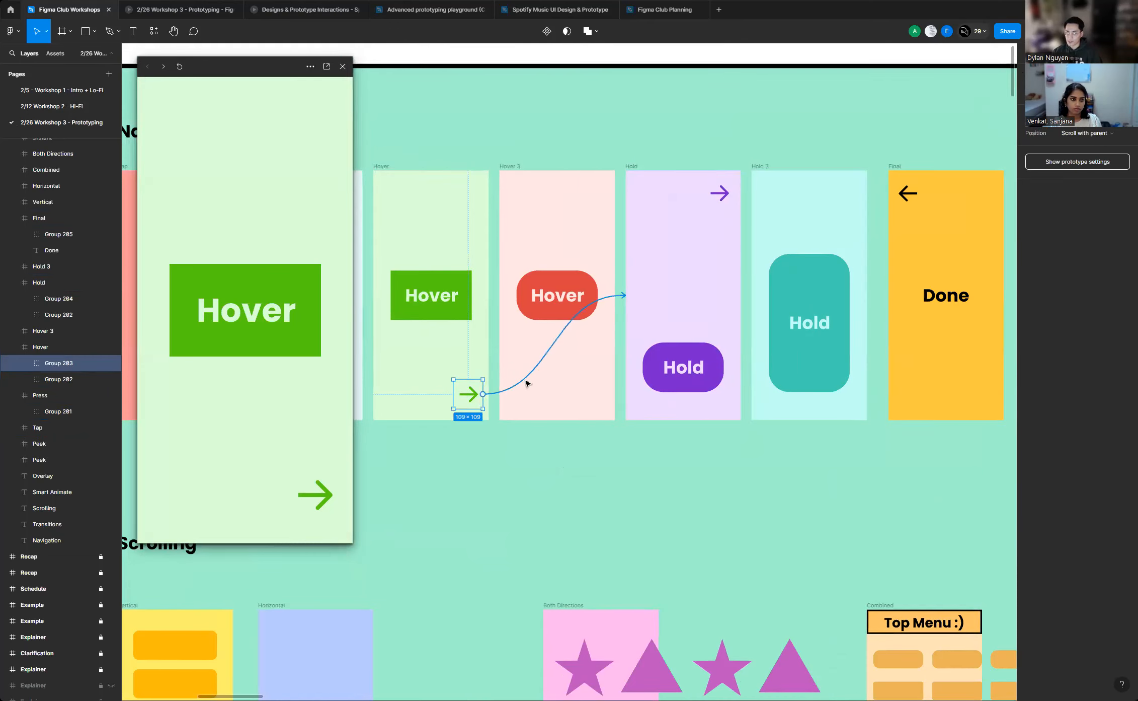
{"action": "left_click_drag", "start_coordinate": [527, 381], "coordinate": [922, 282]}
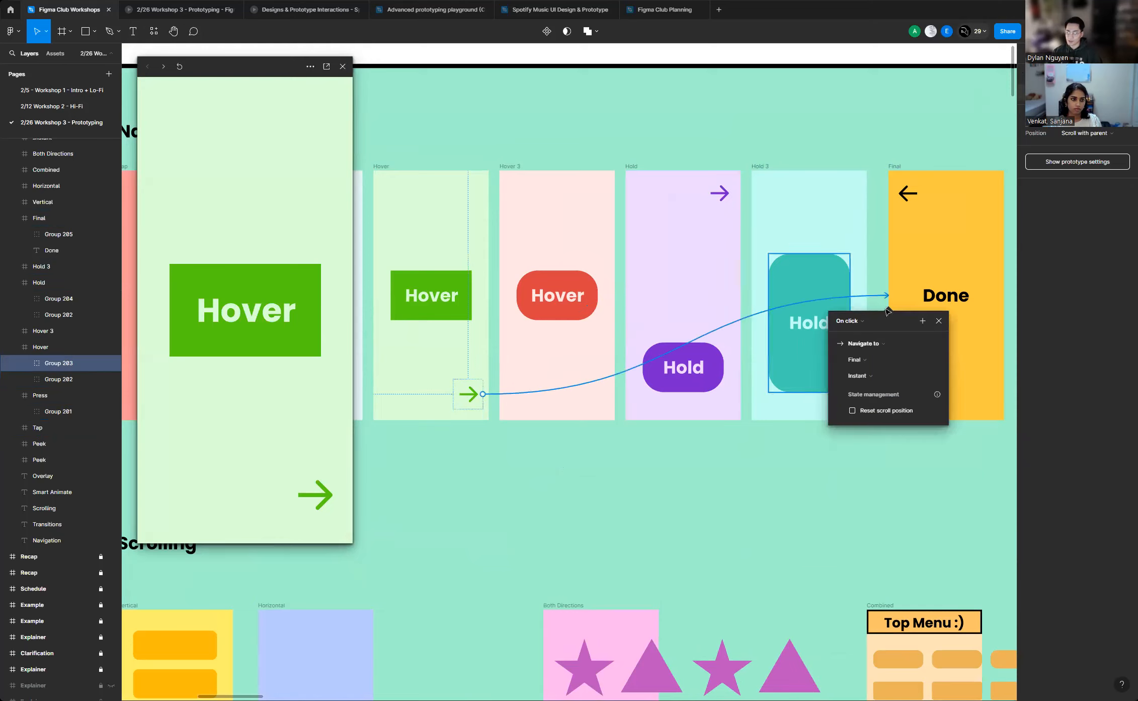
{"action": "left_click", "coordinate": [604, 455]}
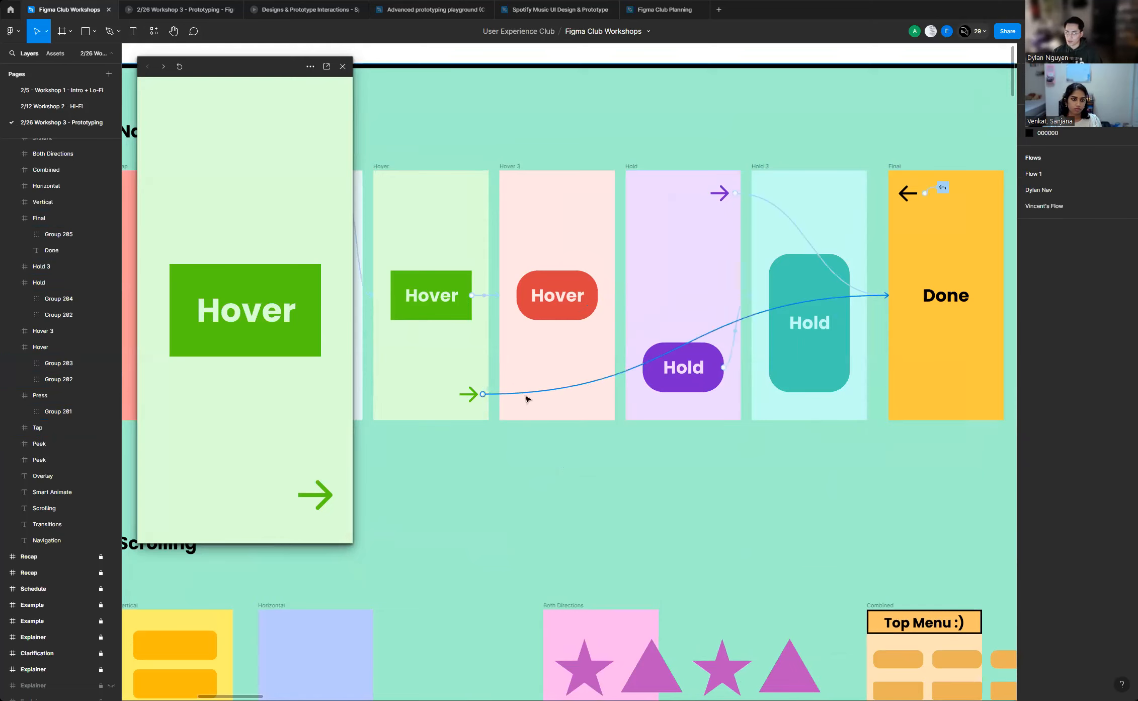
Test the rerouted green arrow in the preview, go back from the Done screen, and close the preview
{"action": "scroll", "coordinate": [521, 409], "scroll_direction": "up", "scroll_amount": 2}
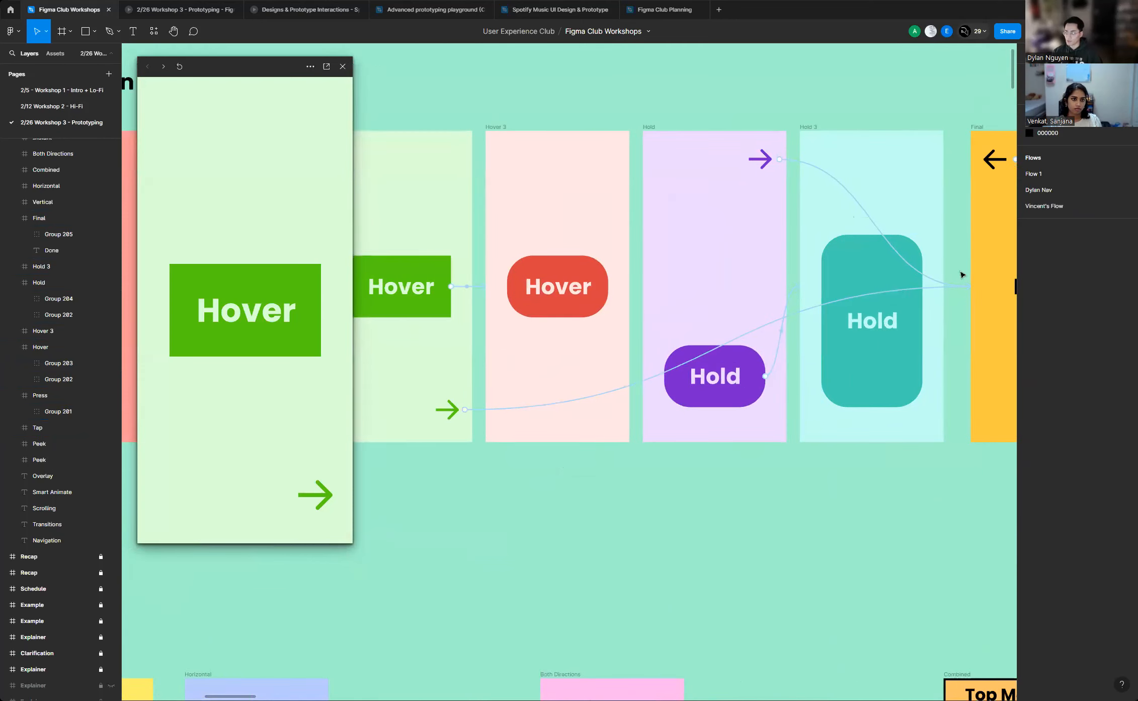
{"action": "left_click", "coordinate": [324, 497]}
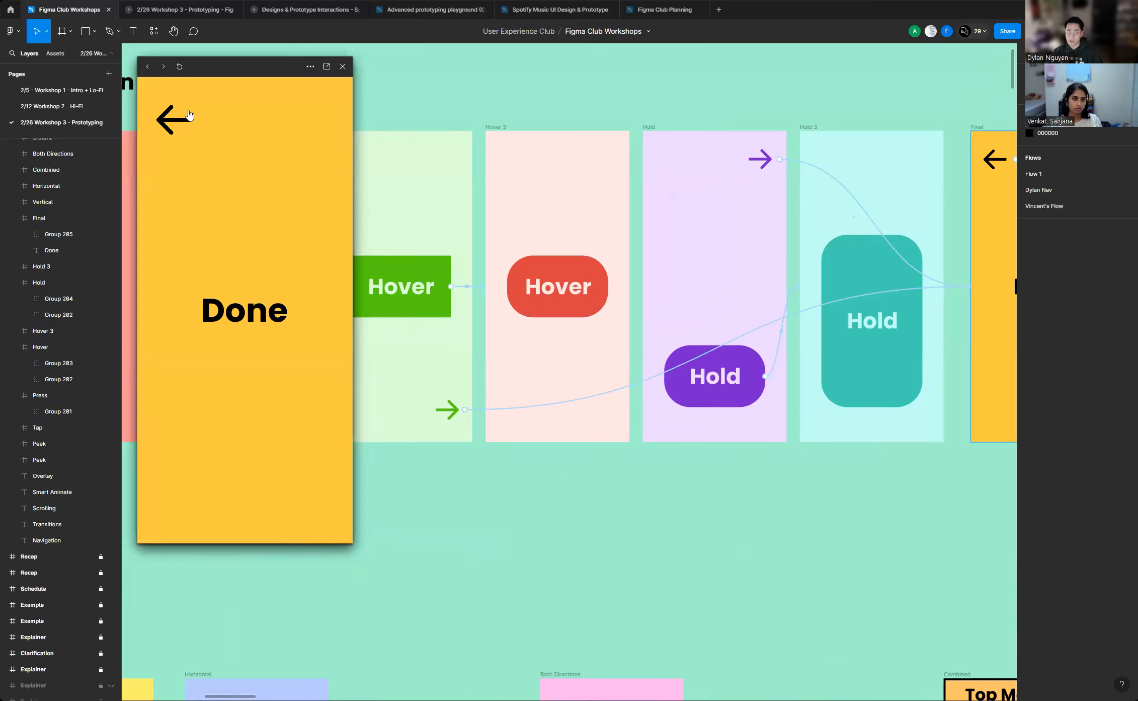
{"action": "left_click", "coordinate": [158, 116]}
{"action": "left_click", "coordinate": [342, 66]}
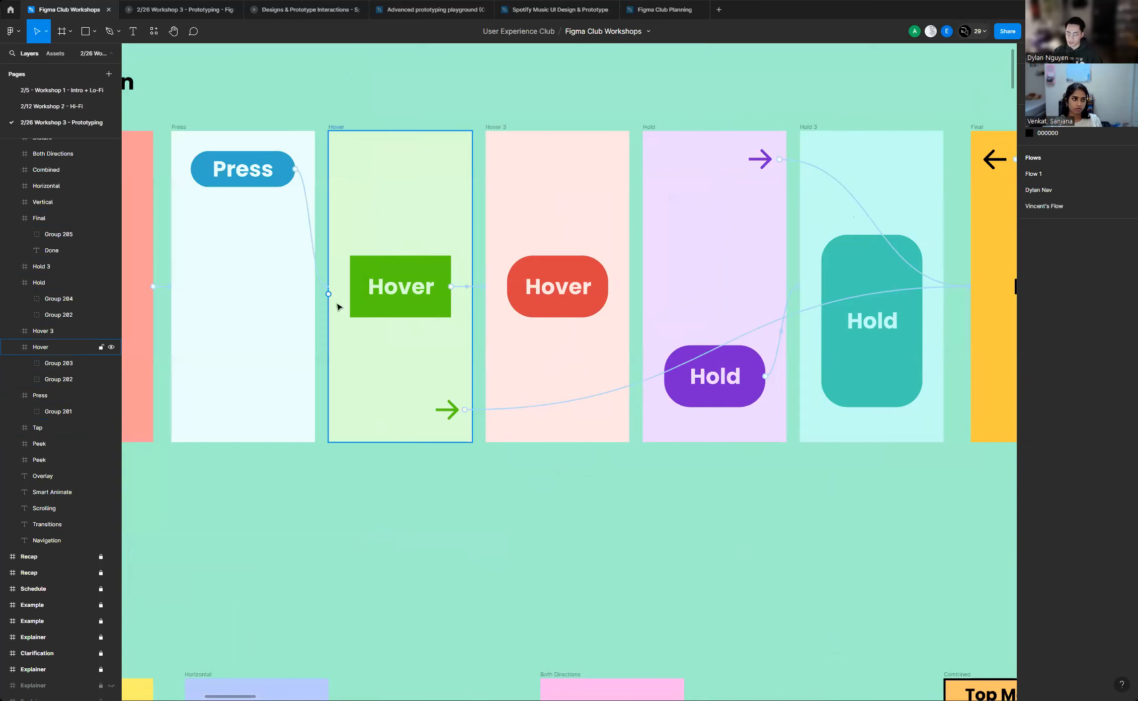
Examine the connections between the Navigation frames and the row of Transitions frames in the green test section
{"action": "scroll", "coordinate": [338, 302], "scroll_direction": "down", "scroll_amount": 5}
{"action": "scroll", "coordinate": [363, 268], "scroll_direction": "down", "scroll_amount": 5}
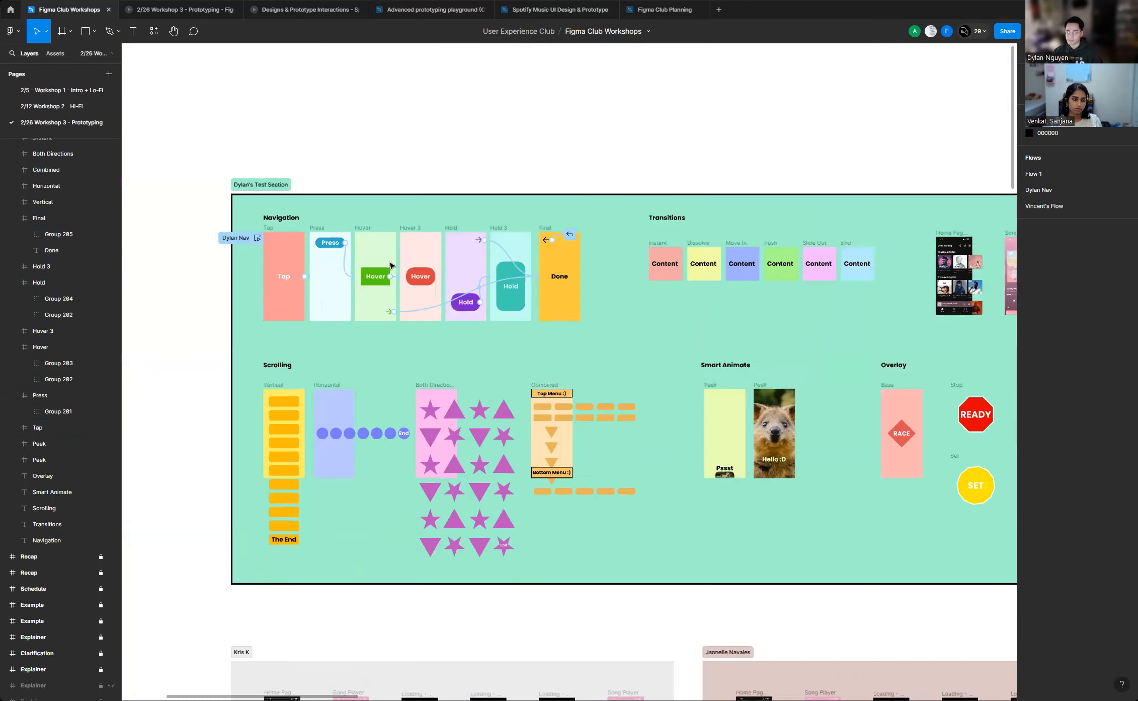
{"action": "scroll", "coordinate": [364, 268], "scroll_direction": "up", "scroll_amount": 2}
{"action": "left_click", "coordinate": [366, 268]}
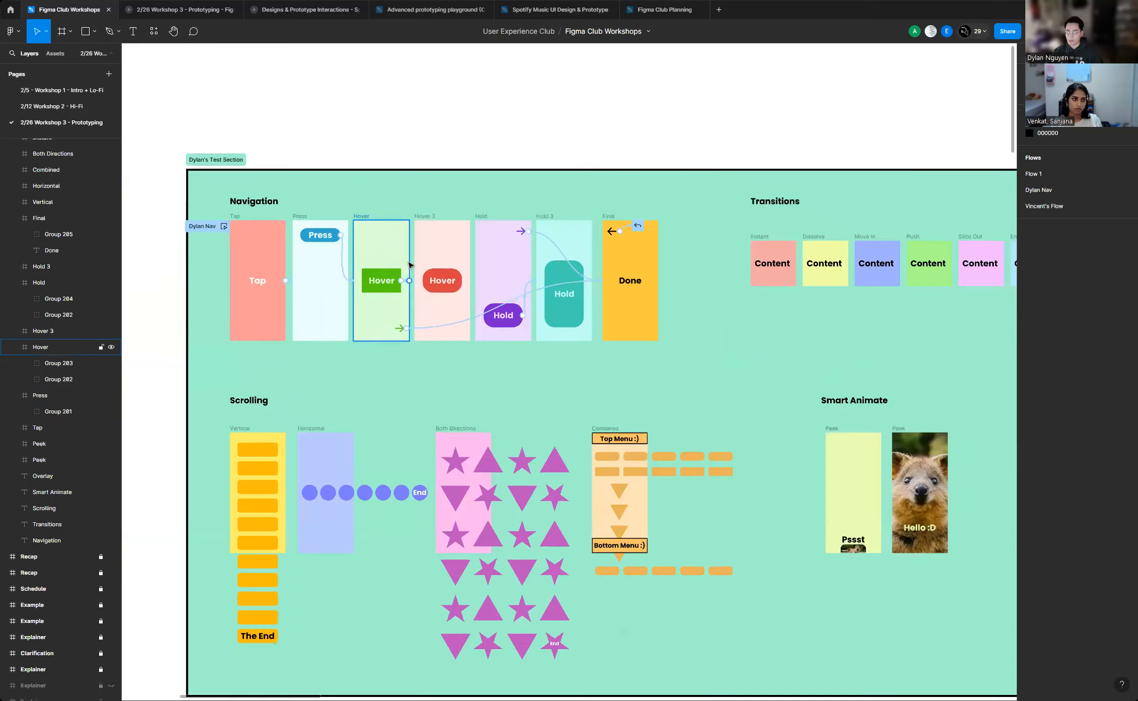
{"action": "scroll", "coordinate": [366, 268], "scroll_direction": "up", "scroll_amount": 5}
{"action": "scroll", "coordinate": [317, 259], "scroll_direction": "down", "scroll_amount": 5}
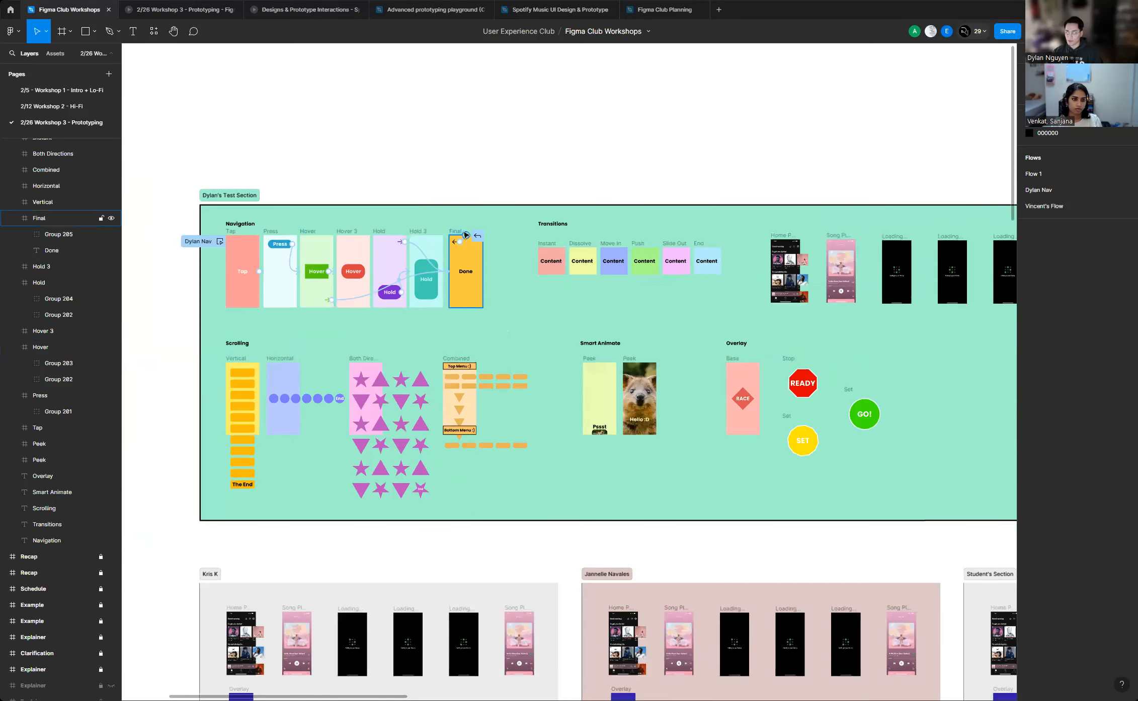
{"action": "scroll", "coordinate": [520, 240], "scroll_direction": "up", "scroll_amount": 4}
{"action": "left_click", "coordinate": [519, 240]}
{"action": "scroll", "coordinate": [739, 249], "scroll_direction": "up", "scroll_amount": 8}
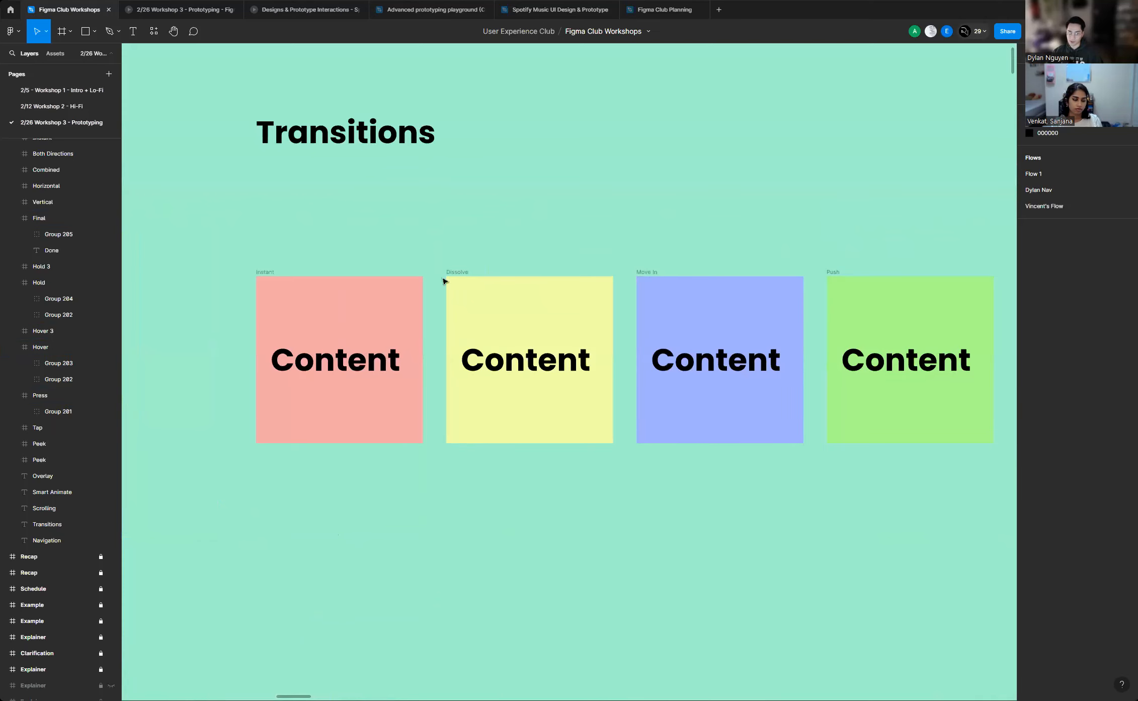
{"action": "scroll", "coordinate": [710, 262], "scroll_direction": "down", "scroll_amount": 2}
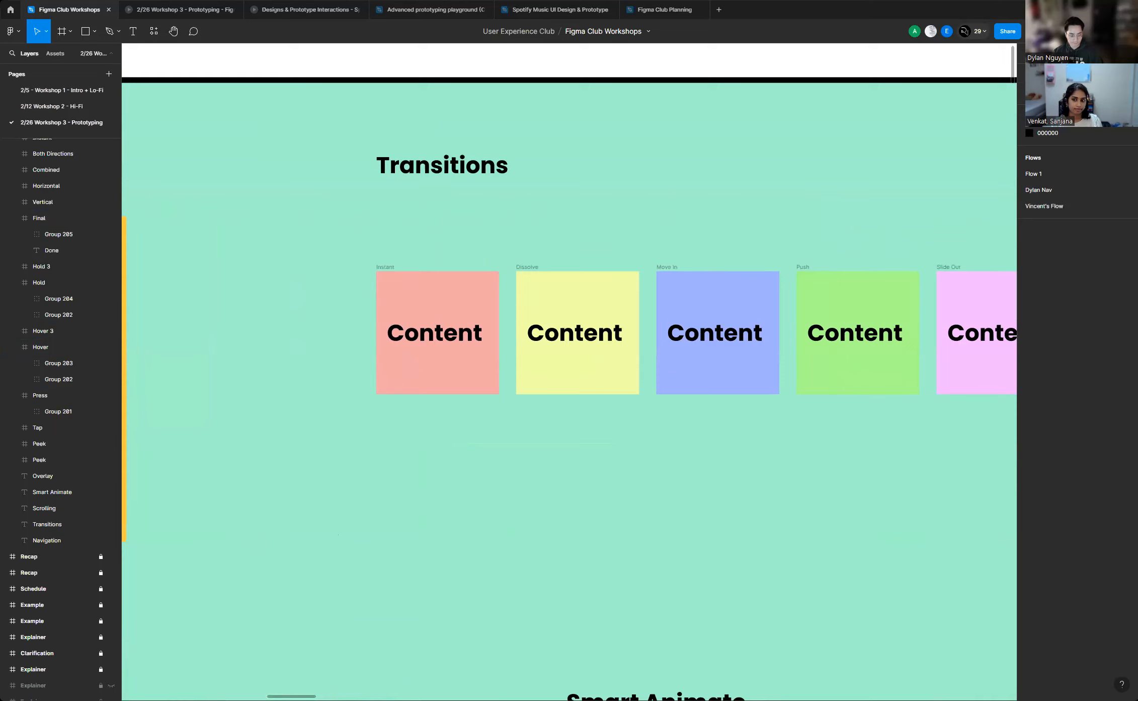
{"action": "scroll", "coordinate": [436, 462], "scroll_direction": "down", "scroll_amount": 2}
{"action": "scroll", "coordinate": [600, 326], "scroll_direction": "down", "scroll_amount": 6}
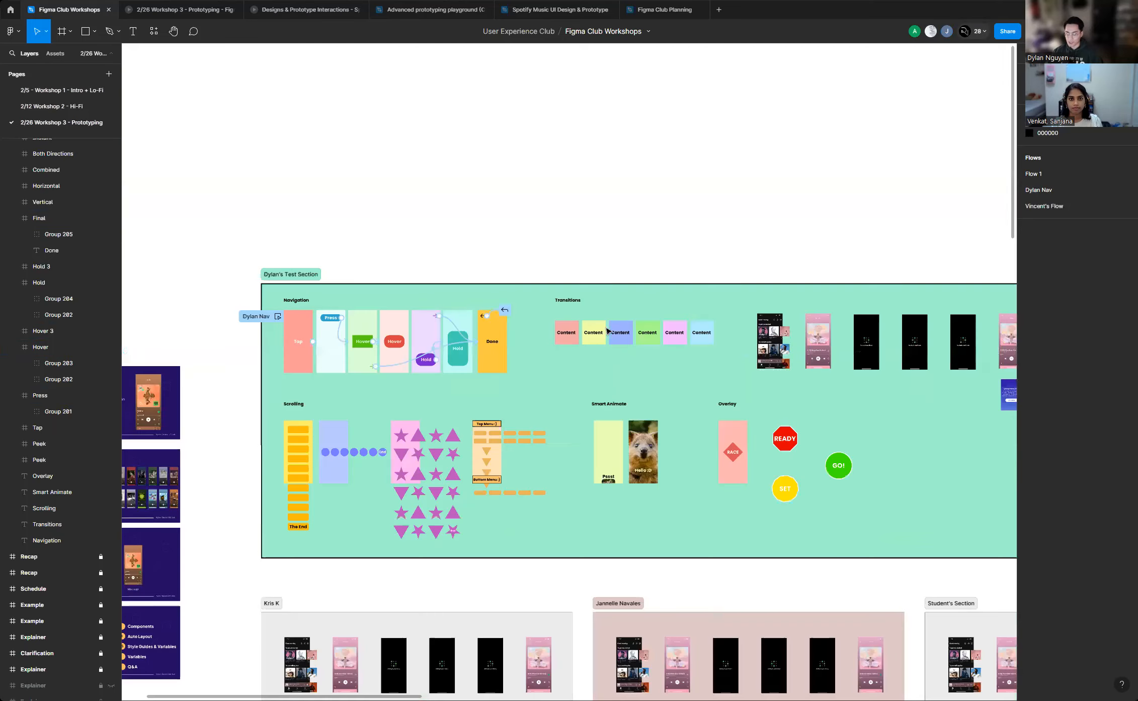
Look over the grid of student sections below the green test section, including the claimed and recolored ones
{"action": "scroll", "coordinate": [607, 330], "scroll_direction": "down", "scroll_amount": 10}
{"action": "scroll", "coordinate": [388, 378], "scroll_direction": "down", "scroll_amount": 5}
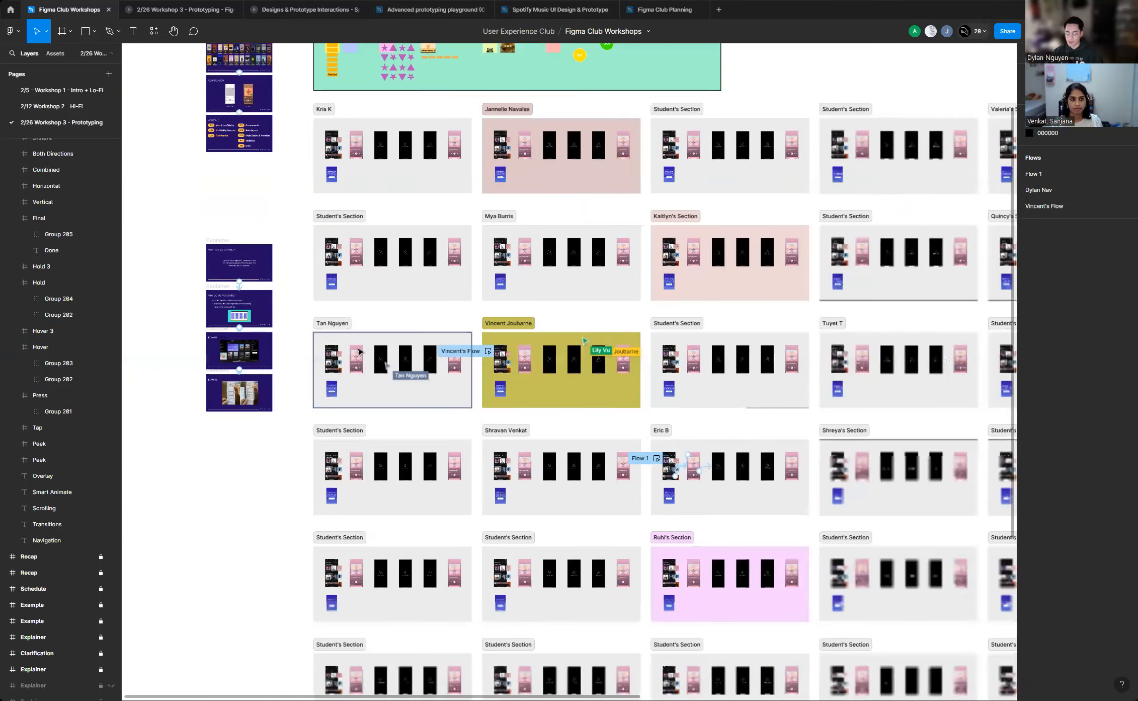
{"action": "scroll", "coordinate": [433, 377], "scroll_direction": "up", "scroll_amount": 3}
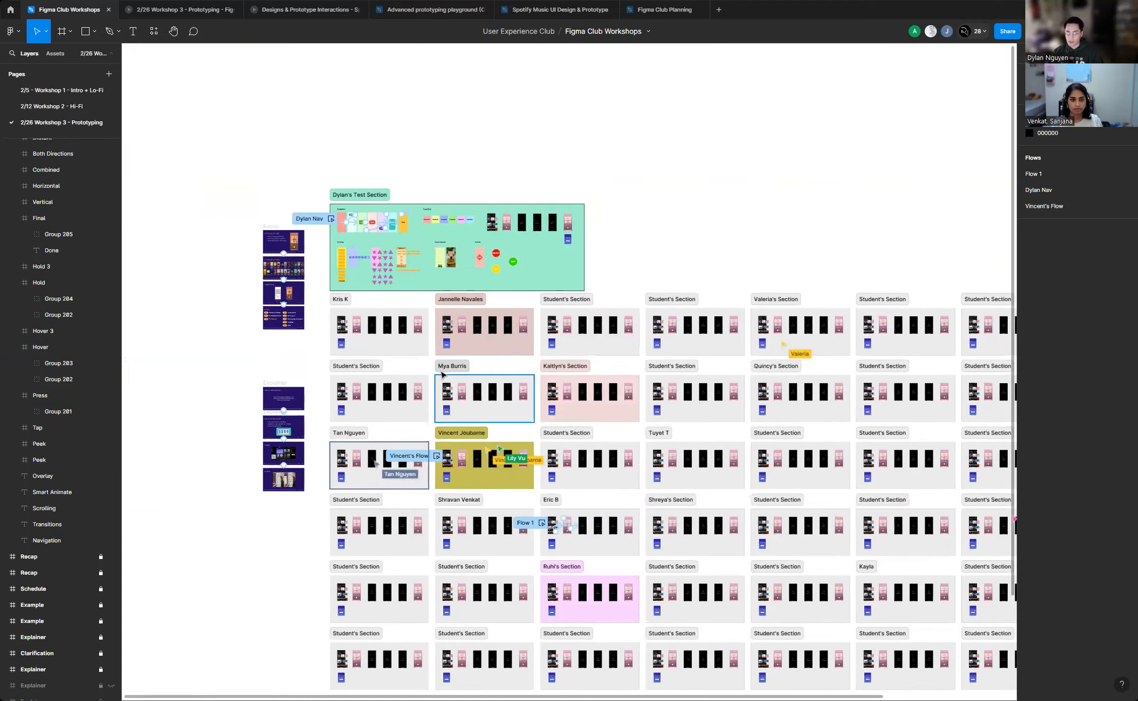
{"action": "scroll", "coordinate": [446, 375], "scroll_direction": "down", "scroll_amount": 2}
{"action": "scroll", "coordinate": [381, 335], "scroll_direction": "up", "scroll_amount": 4}
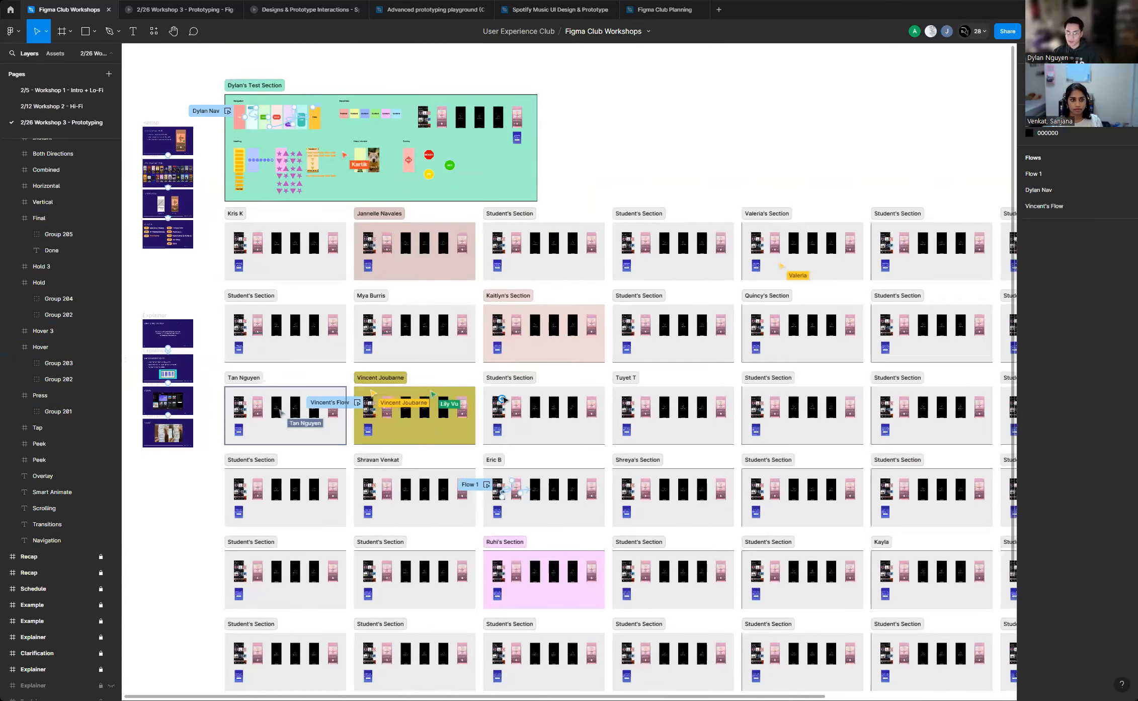
{"action": "scroll", "coordinate": [381, 336], "scroll_direction": "down", "scroll_amount": 2}
{"action": "scroll", "coordinate": [453, 332], "scroll_direction": "up", "scroll_amount": 4}
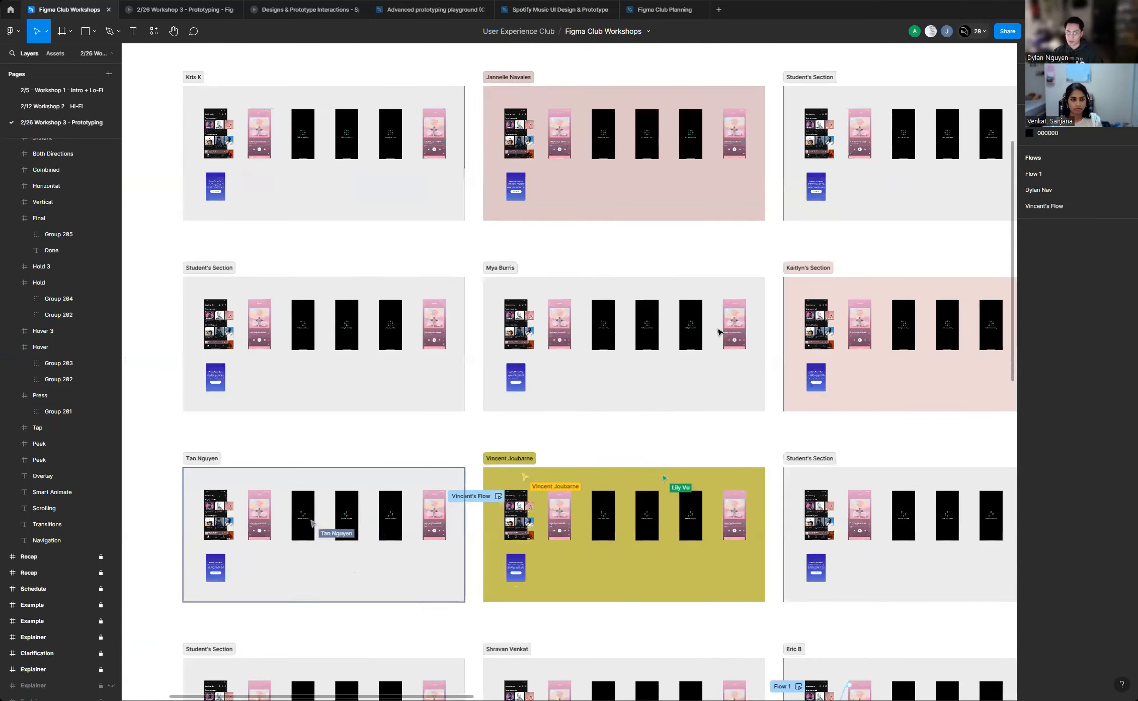
{"action": "scroll", "coordinate": [527, 327], "scroll_direction": "down", "scroll_amount": 1}
{"action": "scroll", "coordinate": [528, 328], "scroll_direction": "down", "scroll_amount": 2}
{"action": "scroll", "coordinate": [508, 371], "scroll_direction": "up", "scroll_amount": 3}
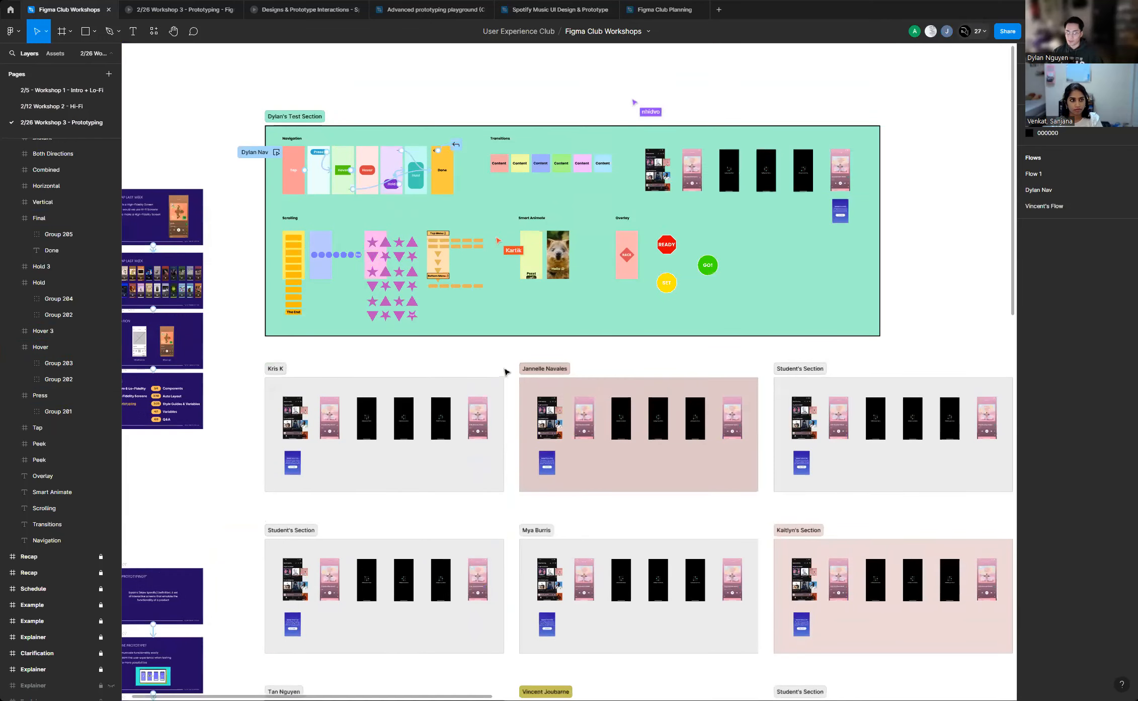
{"action": "scroll", "coordinate": [499, 383], "scroll_direction": "down", "scroll_amount": 4}
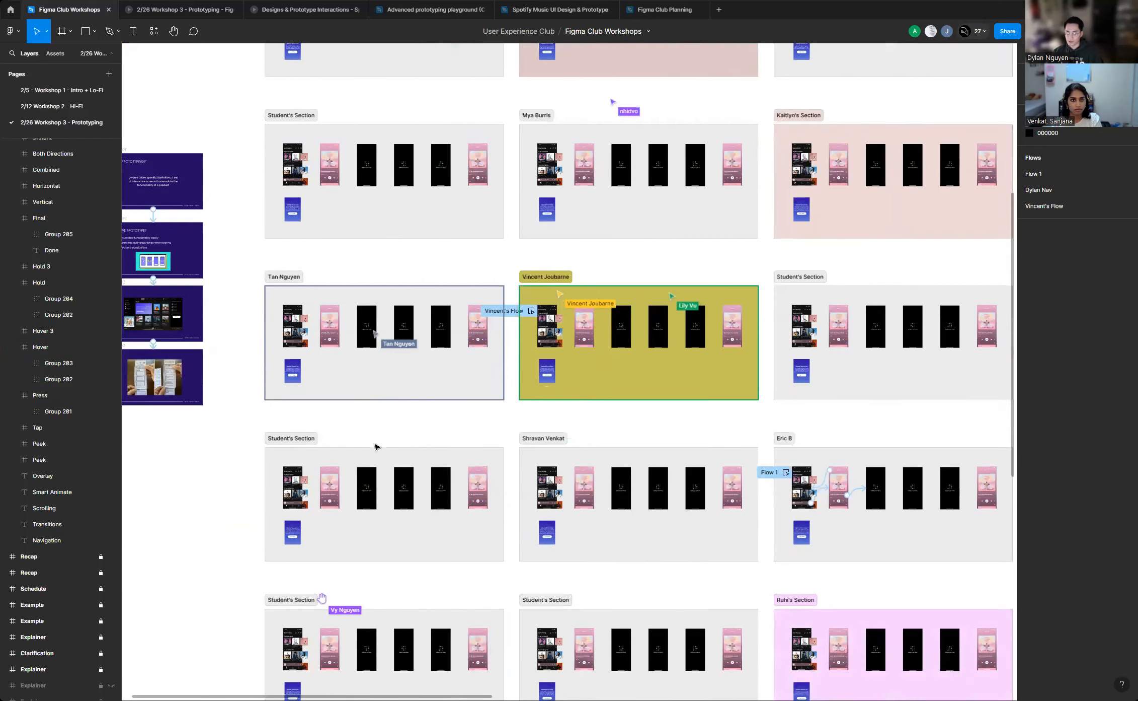
{"action": "scroll", "coordinate": [284, 448], "scroll_direction": "down", "scroll_amount": 1}
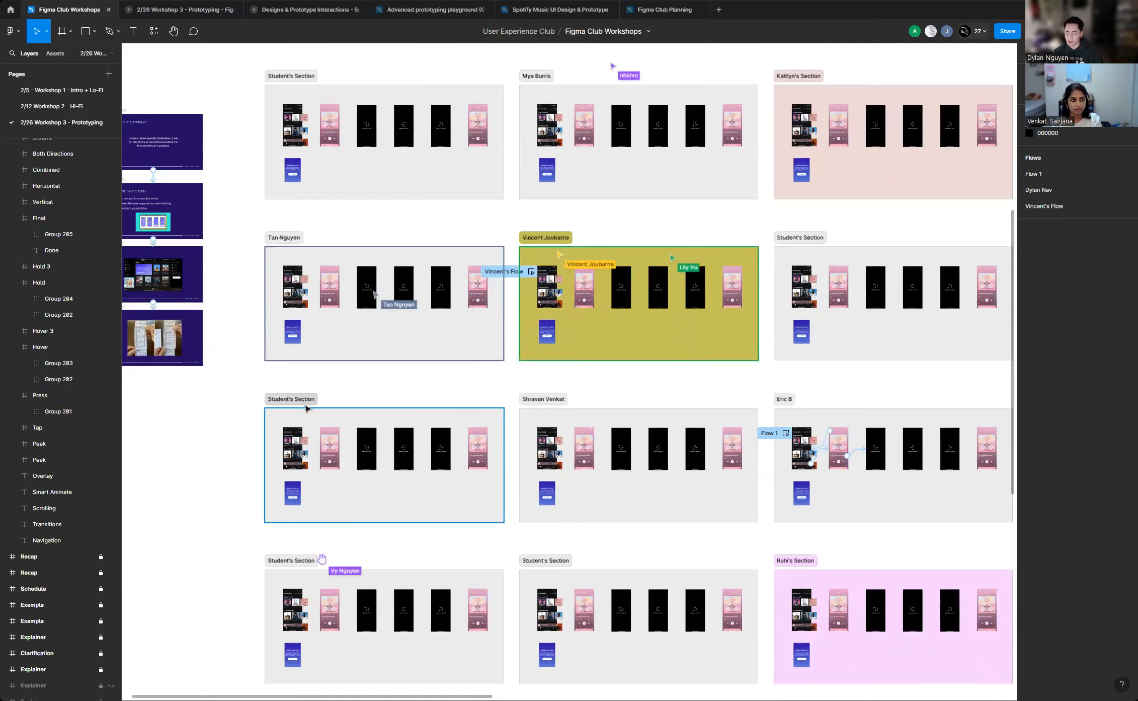
Select the unclaimed Student's Section in the first column of the fourth row to show its fill properties
{"action": "scroll", "coordinate": [299, 410], "scroll_direction": "up", "scroll_amount": 3}
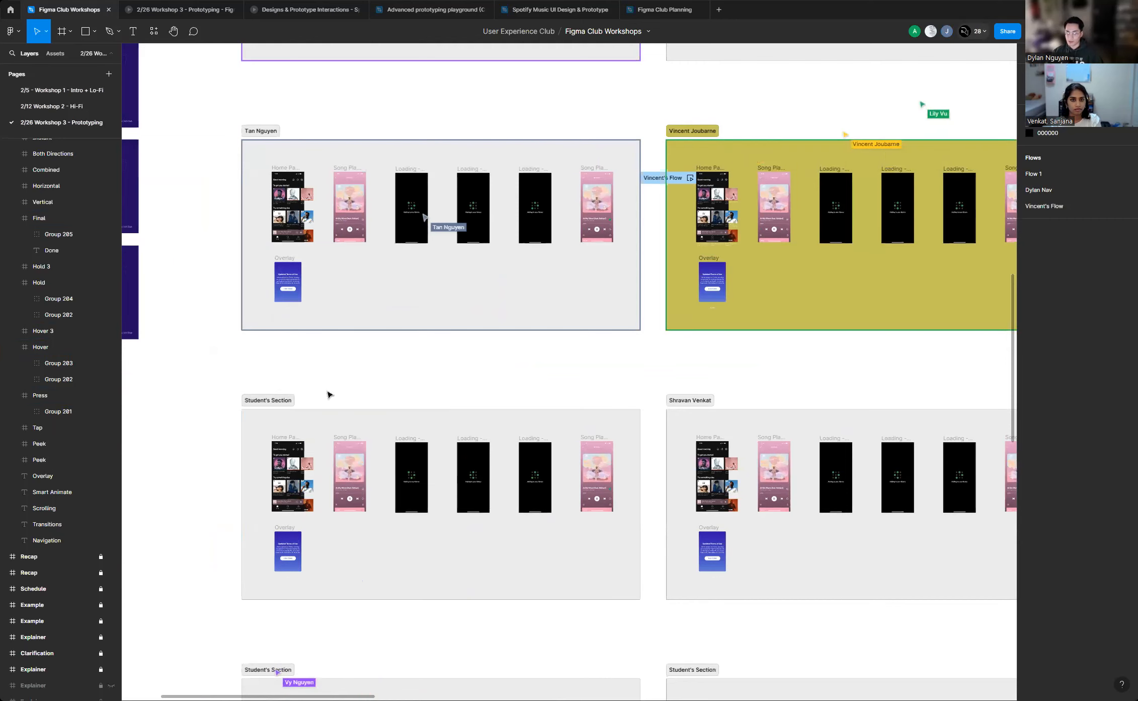
{"action": "scroll", "coordinate": [330, 394], "scroll_direction": "down", "scroll_amount": 2}
{"action": "scroll", "coordinate": [330, 394], "scroll_direction": "up", "scroll_amount": 1}
{"action": "left_click", "coordinate": [282, 436]}
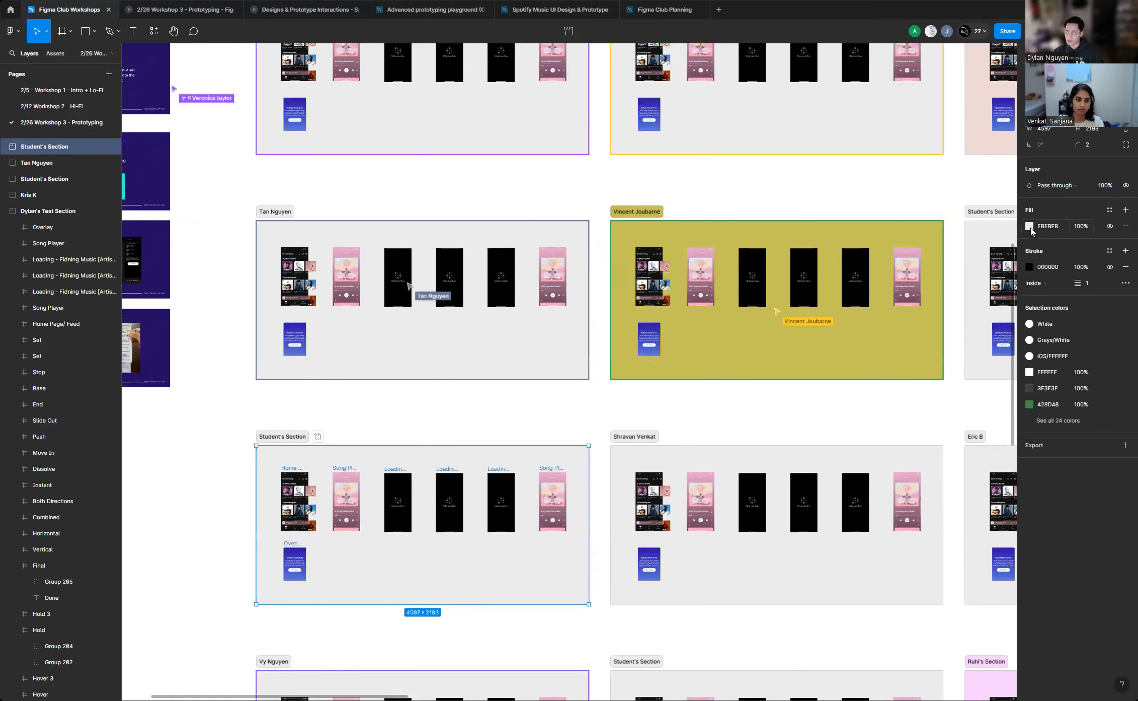
Review the surrounding student sections, then examine the Transitions and Navigation frames in the green test section
{"action": "scroll", "coordinate": [272, 370], "scroll_direction": "up", "scroll_amount": 3}
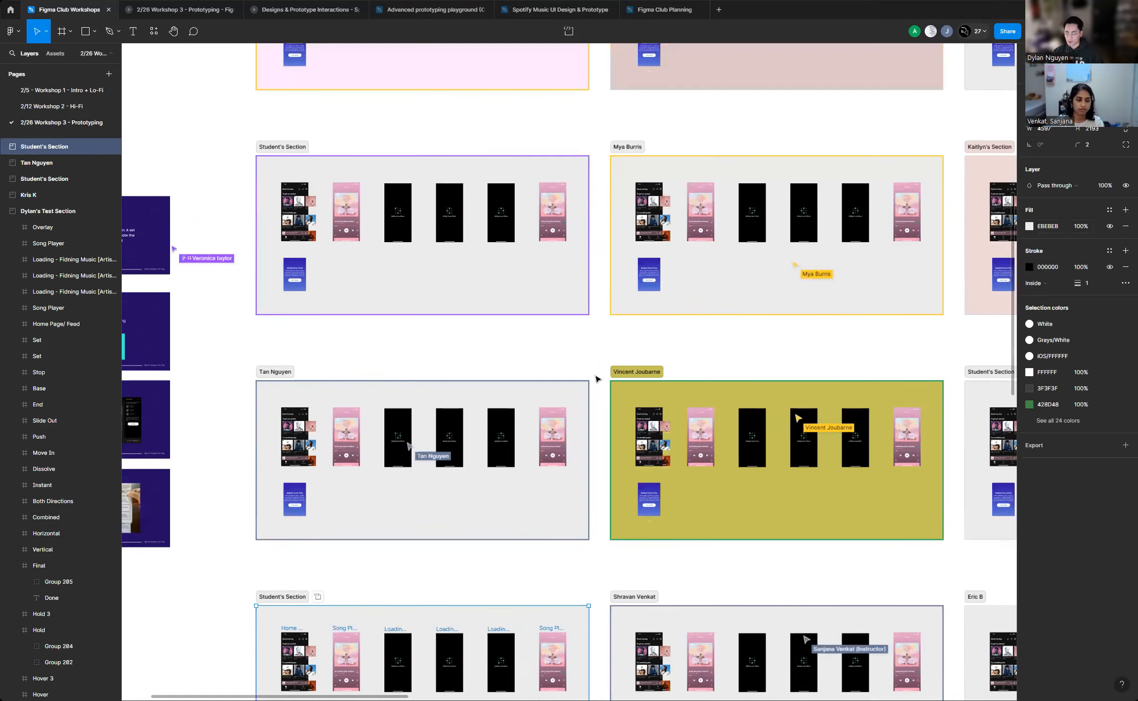
{"action": "scroll", "coordinate": [272, 370], "scroll_direction": "down", "scroll_amount": 5}
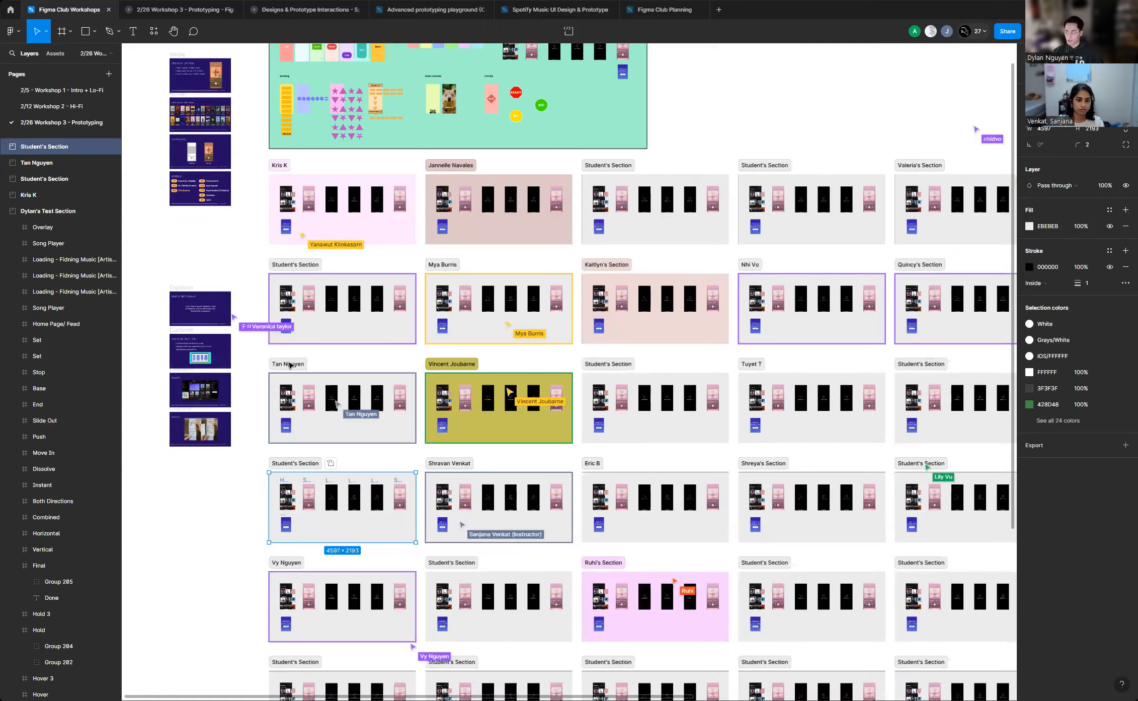
{"action": "scroll", "coordinate": [433, 166], "scroll_direction": "up", "scroll_amount": 10}
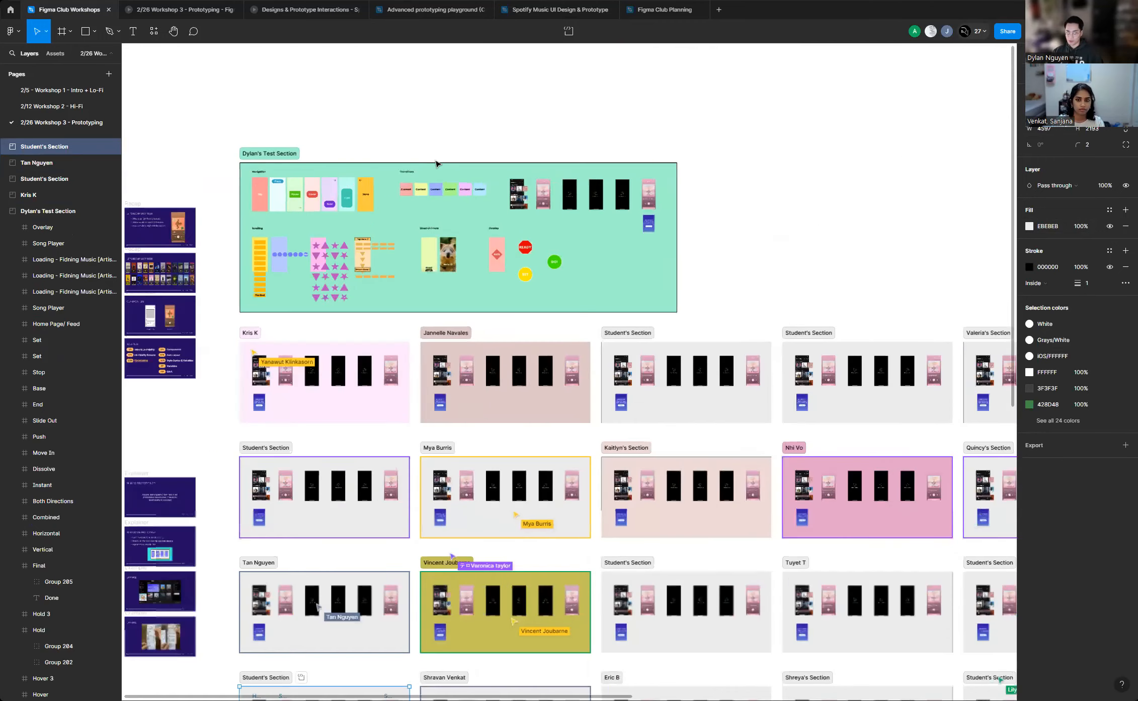
{"action": "scroll", "coordinate": [412, 192], "scroll_direction": "up", "scroll_amount": 5}
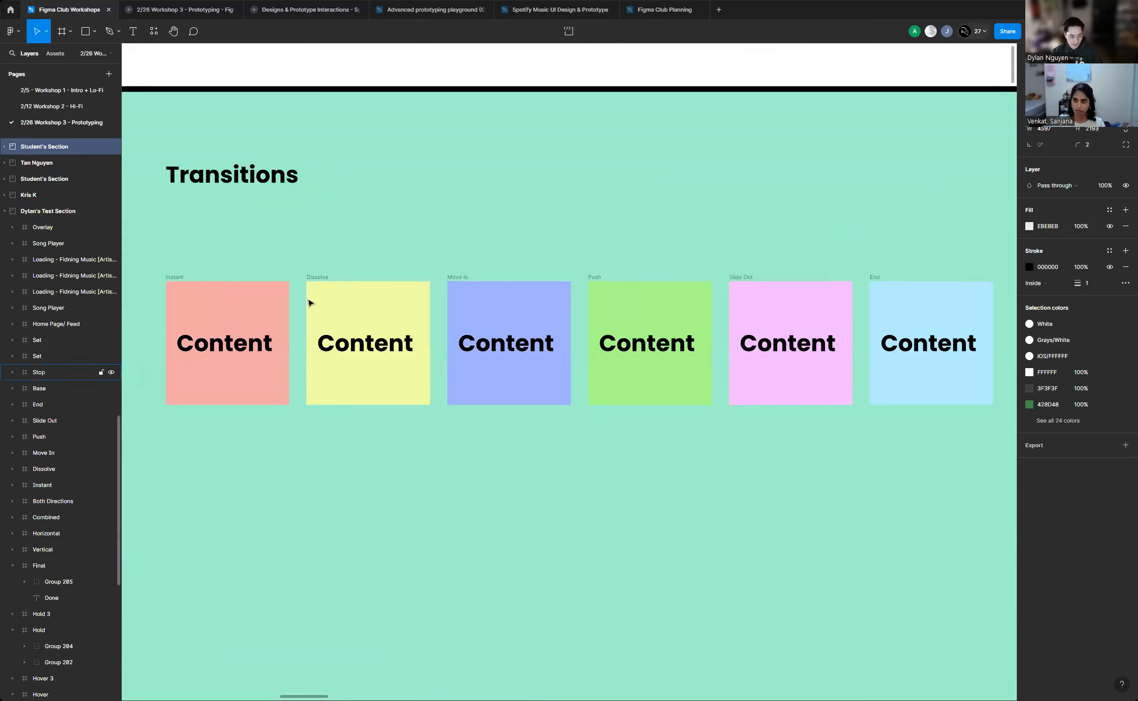
{"action": "scroll", "coordinate": [834, 228], "scroll_direction": "down", "scroll_amount": 3}
{"action": "scroll", "coordinate": [662, 270], "scroll_direction": "down", "scroll_amount": 5}
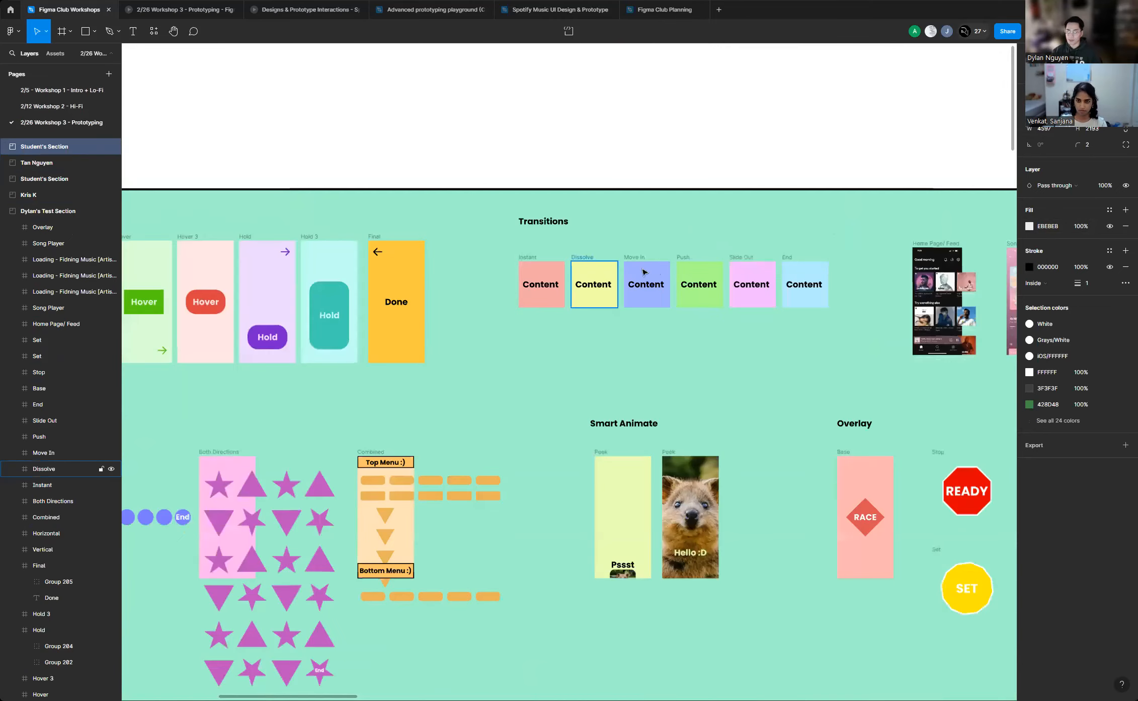
{"action": "scroll", "coordinate": [259, 232], "scroll_direction": "up", "scroll_amount": 6}
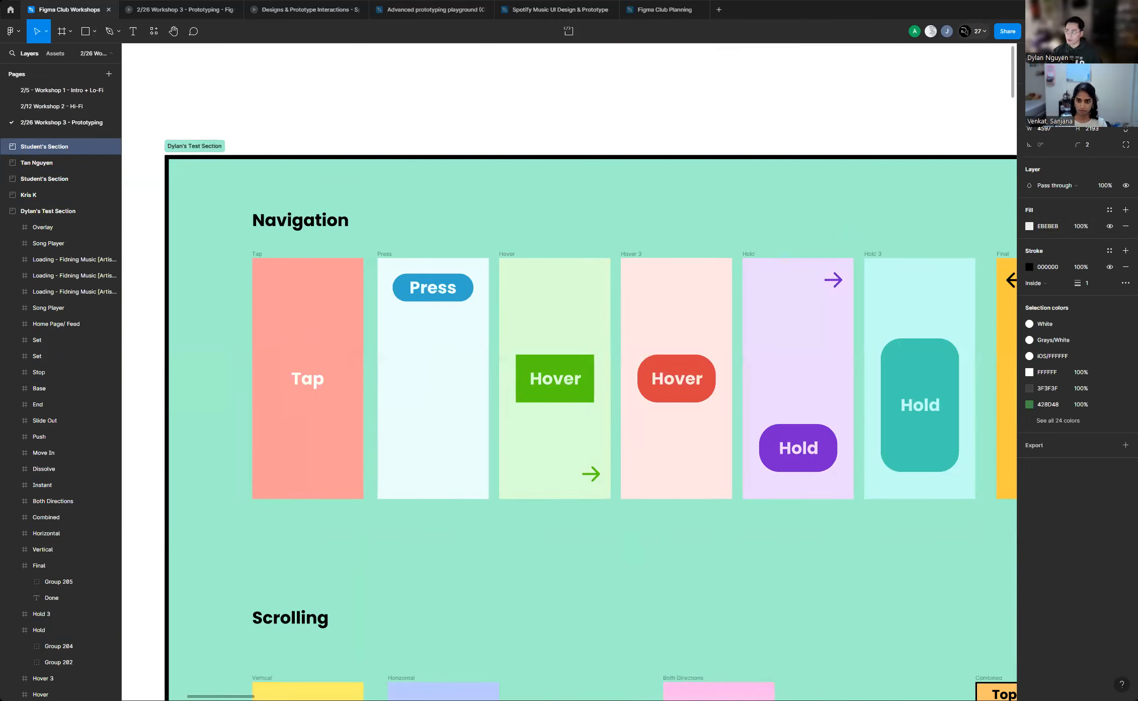
Show the prototype settings and select the green test section to reveal the Navigation frames' connections
{"action": "left_click", "coordinate": [520, 223]}
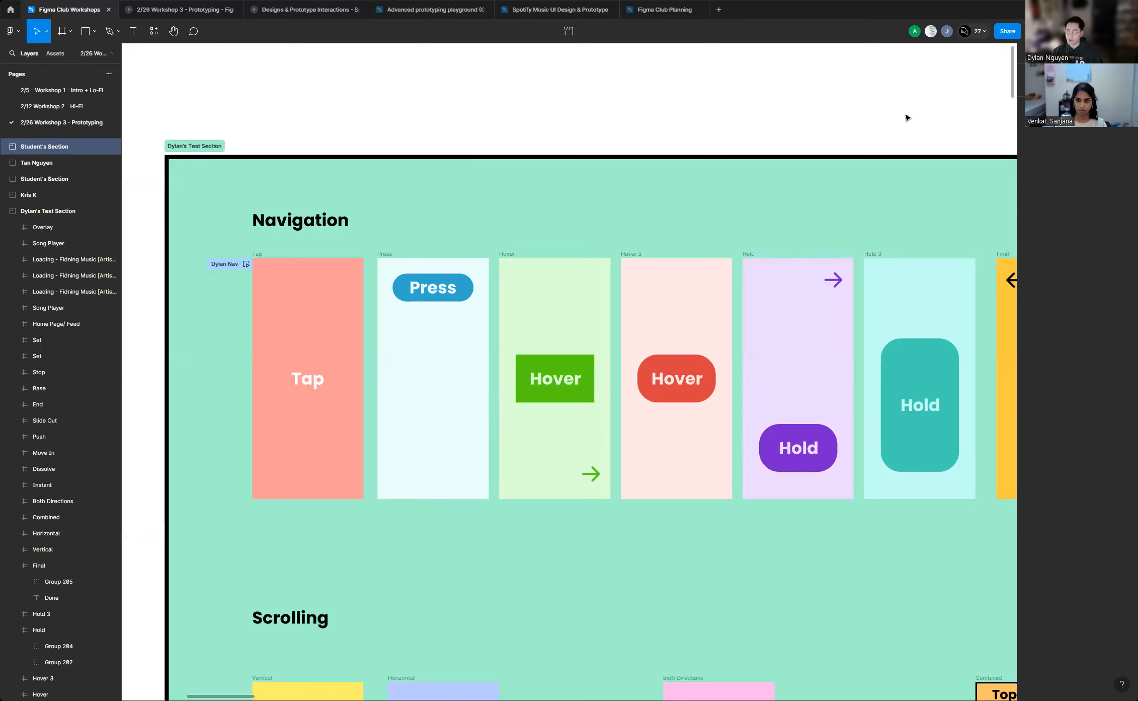
{"action": "scroll", "coordinate": [307, 262], "scroll_direction": "up", "scroll_amount": 2}
{"action": "left_click", "coordinate": [628, 177]}
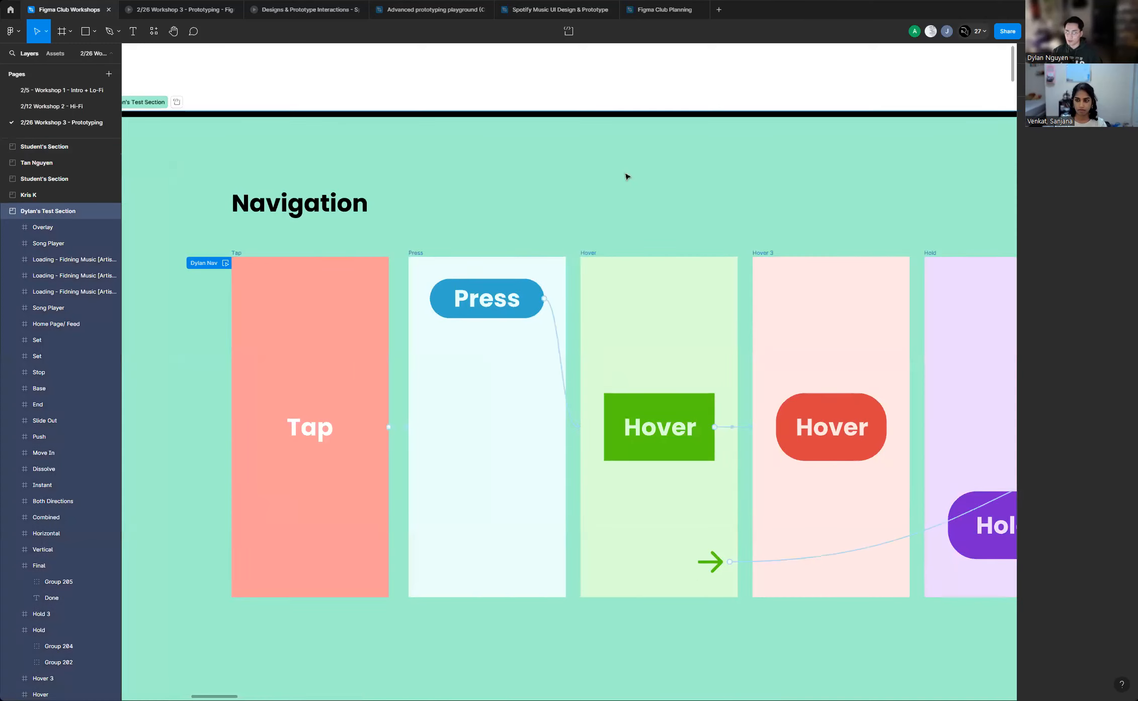
{"action": "scroll", "coordinate": [562, 197], "scroll_direction": "down", "scroll_amount": 3}
{"action": "scroll", "coordinate": [473, 222], "scroll_direction": "up", "scroll_amount": 2}
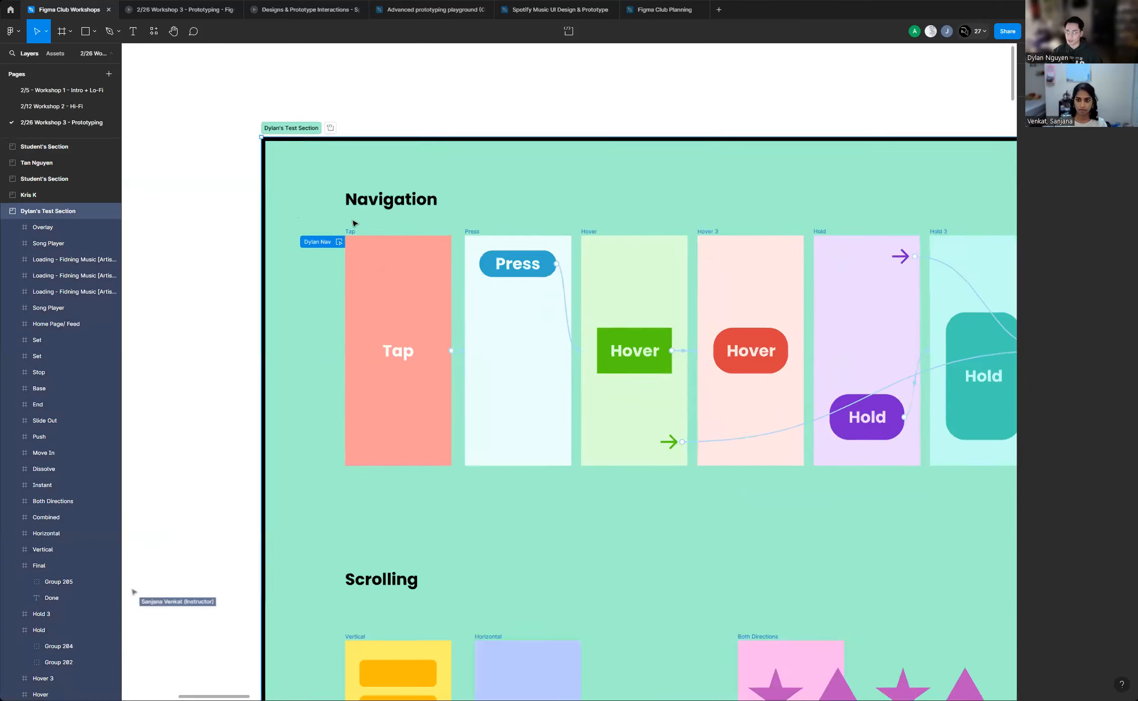
Select the Tap frame and inspect its flow starting point and click interaction to the Press frame
{"action": "scroll", "coordinate": [458, 214], "scroll_direction": "up", "scroll_amount": 1}
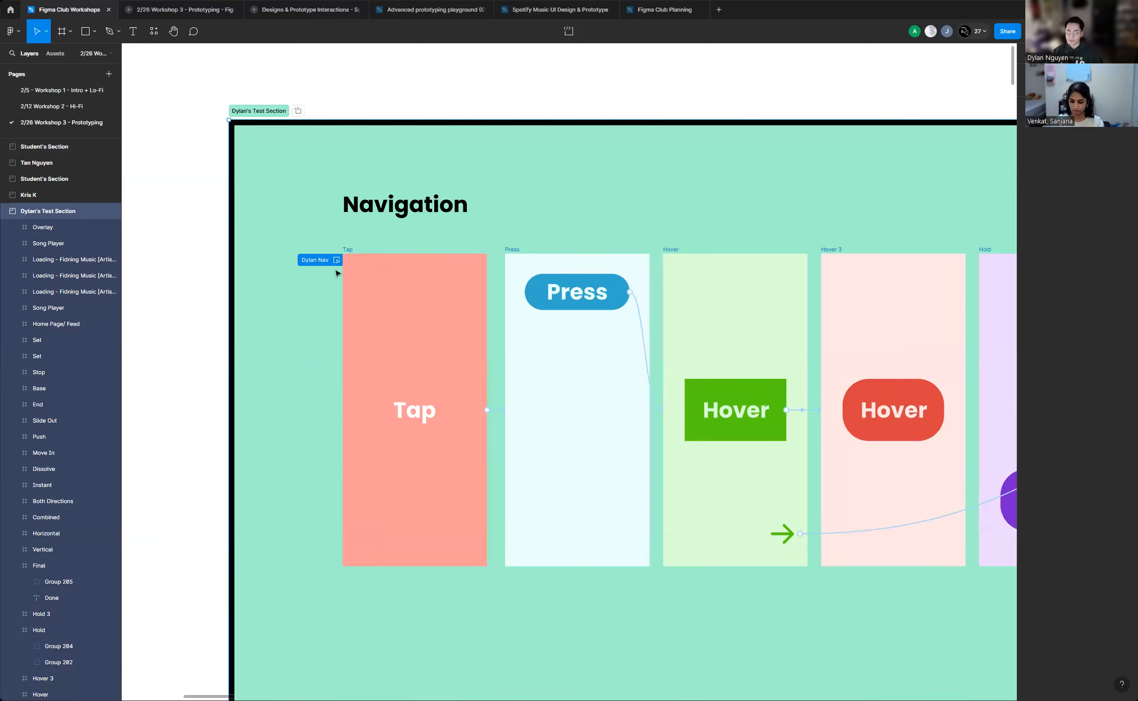
{"action": "scroll", "coordinate": [381, 247], "scroll_direction": "up", "scroll_amount": 2}
{"action": "left_click", "coordinate": [349, 247]}
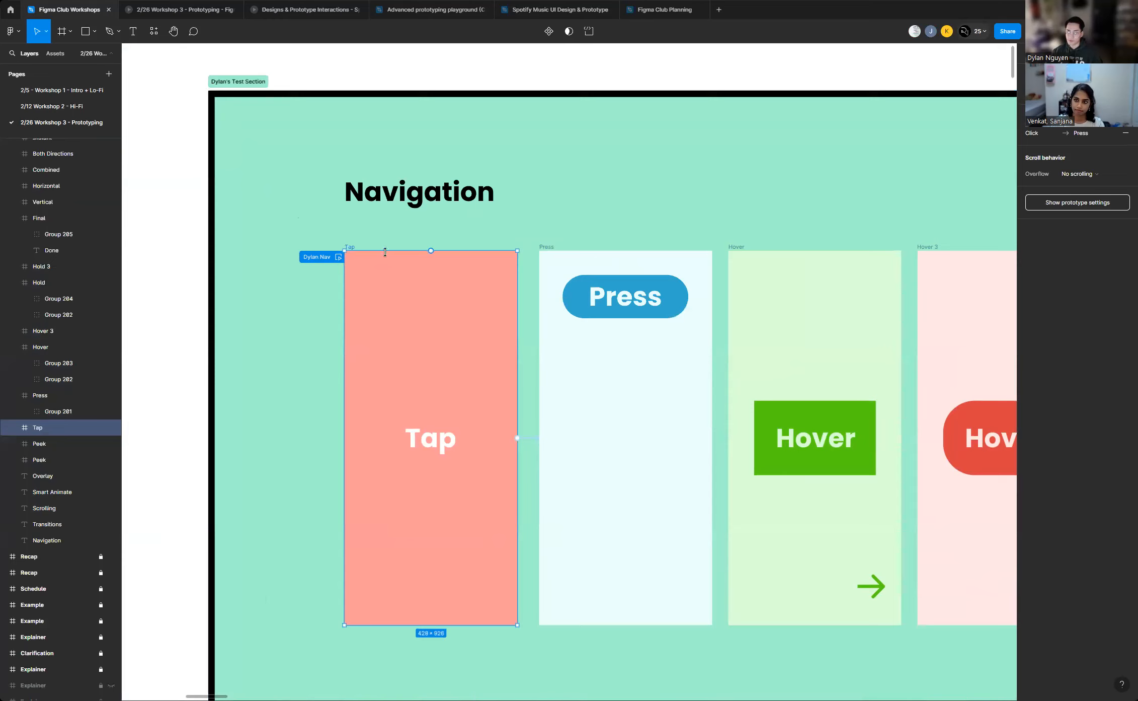
{"action": "scroll", "coordinate": [385, 252], "scroll_direction": "down", "scroll_amount": 1}
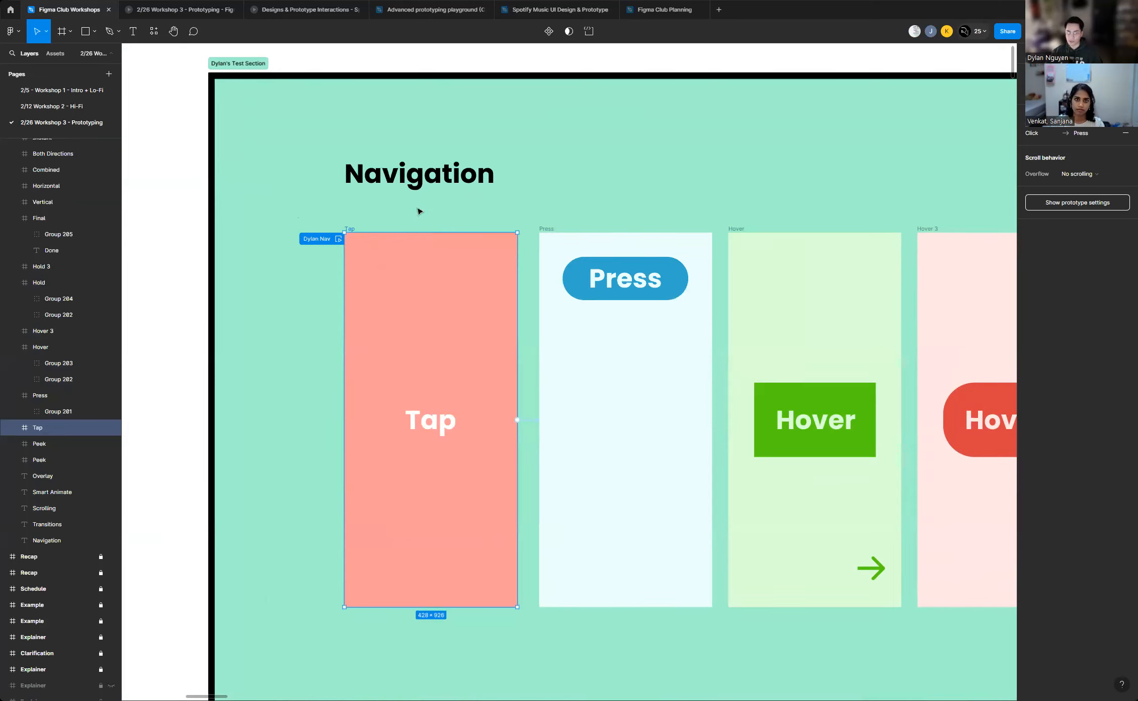
{"action": "scroll", "coordinate": [363, 266], "scroll_direction": "up", "scroll_amount": 3}
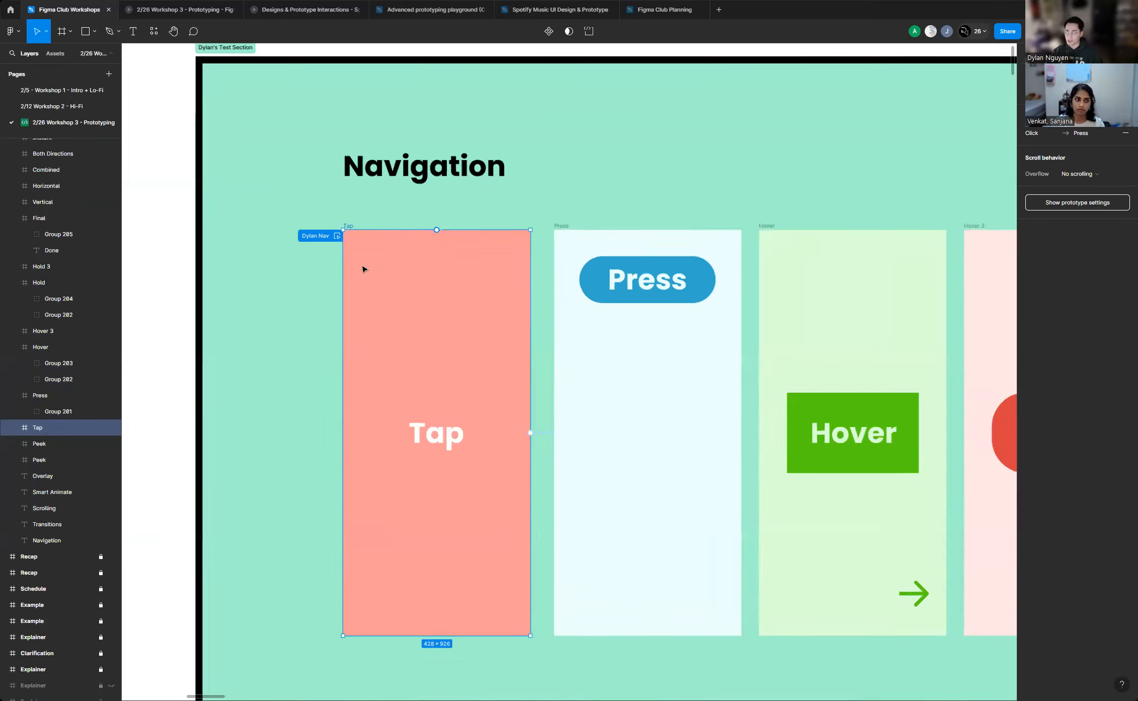
Open the prototype preview from the Tap frame's flow starting point, and close it again
{"action": "scroll", "coordinate": [338, 252], "scroll_direction": "down", "scroll_amount": 1}
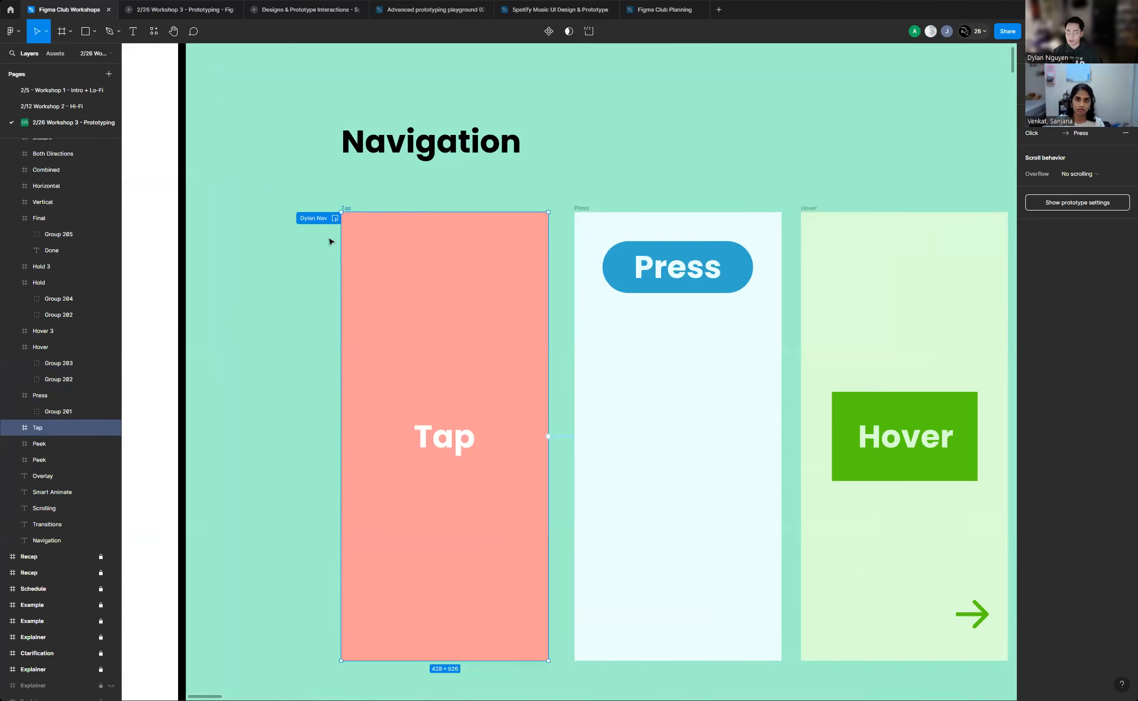
{"action": "scroll", "coordinate": [334, 237], "scroll_direction": "up", "scroll_amount": 3}
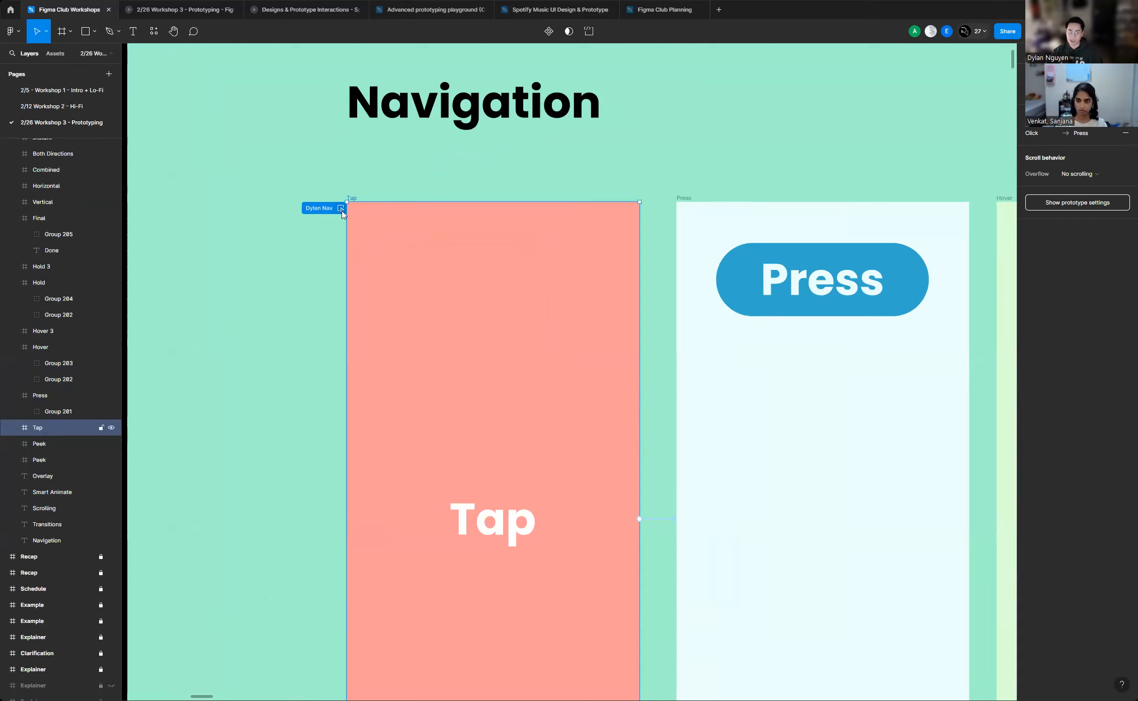
{"action": "left_click", "coordinate": [341, 209]}
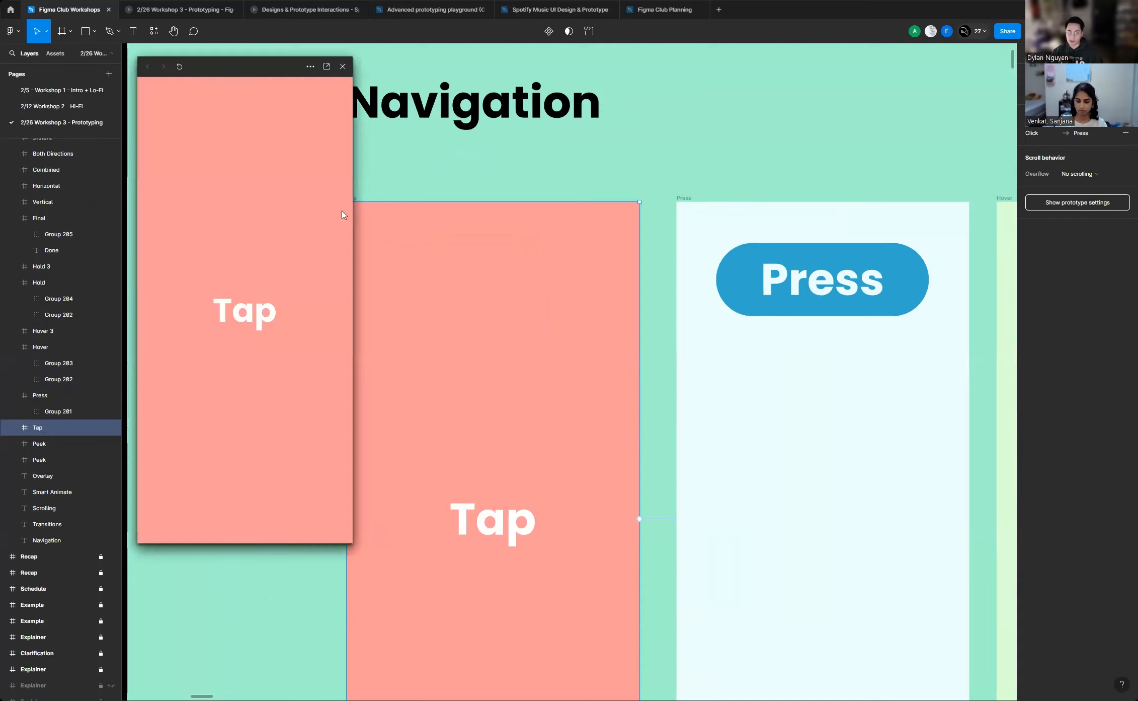
{"action": "left_click", "coordinate": [346, 68]}
Look over the whole grid of student sections below the green test section
{"action": "scroll", "coordinate": [274, 245], "scroll_direction": "down", "scroll_amount": 10, "text": "ctrl"}
{"action": "scroll", "coordinate": [273, 243], "scroll_direction": "down", "scroll_amount": 5, "text": "ctrl"}
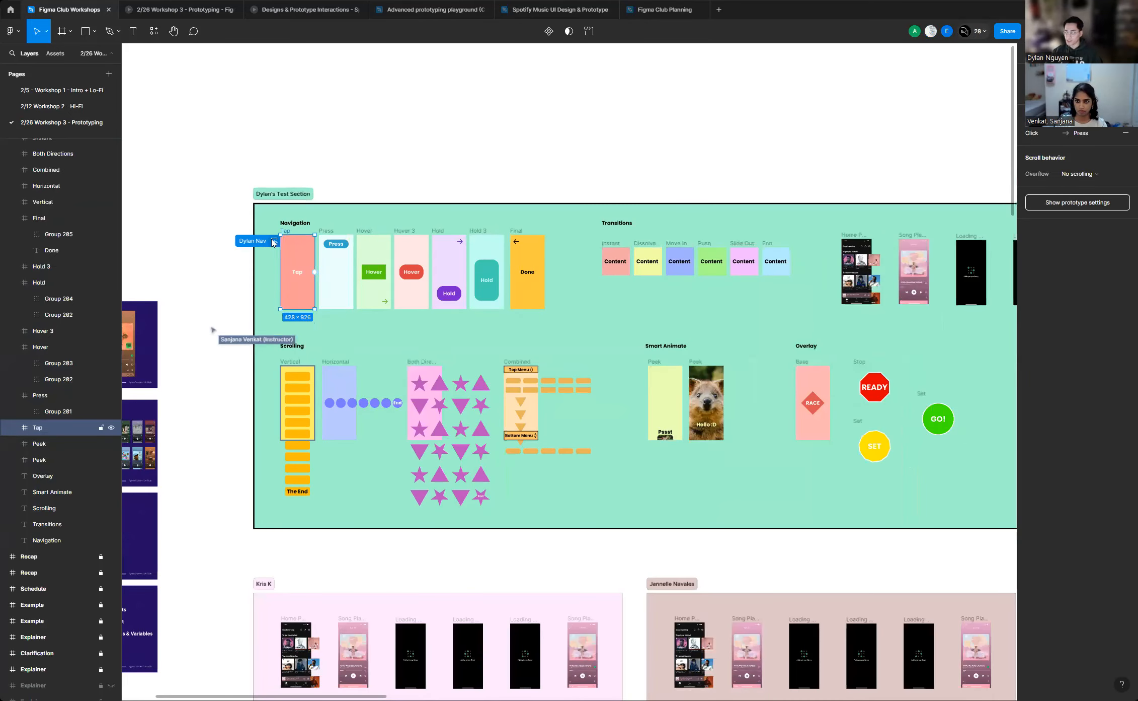
{"action": "scroll", "coordinate": [537, 276], "scroll_direction": "down", "scroll_amount": 2}
{"action": "scroll", "coordinate": [537, 276], "scroll_direction": "down", "scroll_amount": 3}
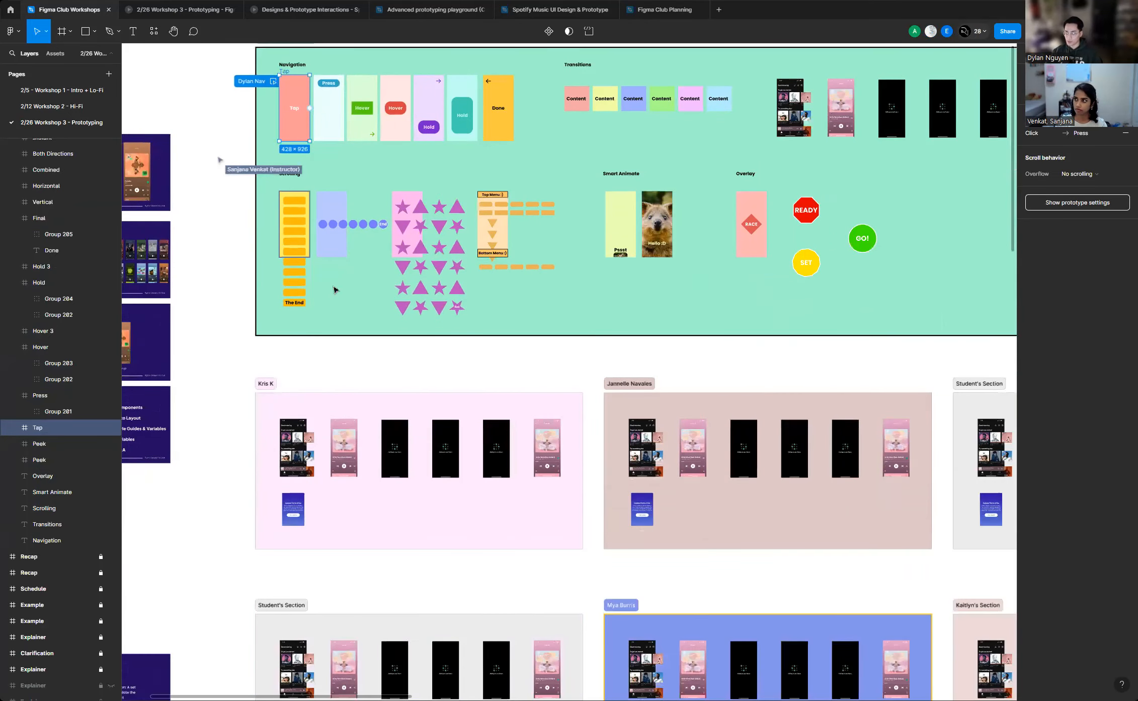
{"action": "scroll", "coordinate": [503, 265], "scroll_direction": "down", "scroll_amount": 5, "text": "ctrl"}
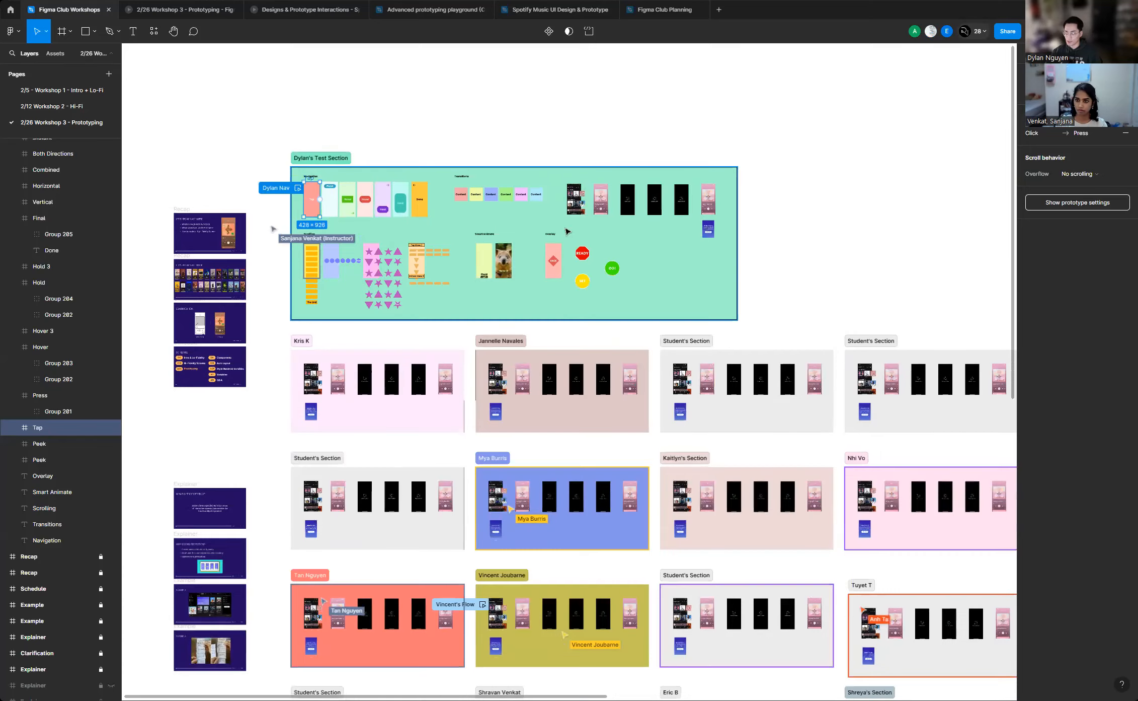
{"action": "scroll", "coordinate": [305, 232], "scroll_direction": "down", "scroll_amount": 5}
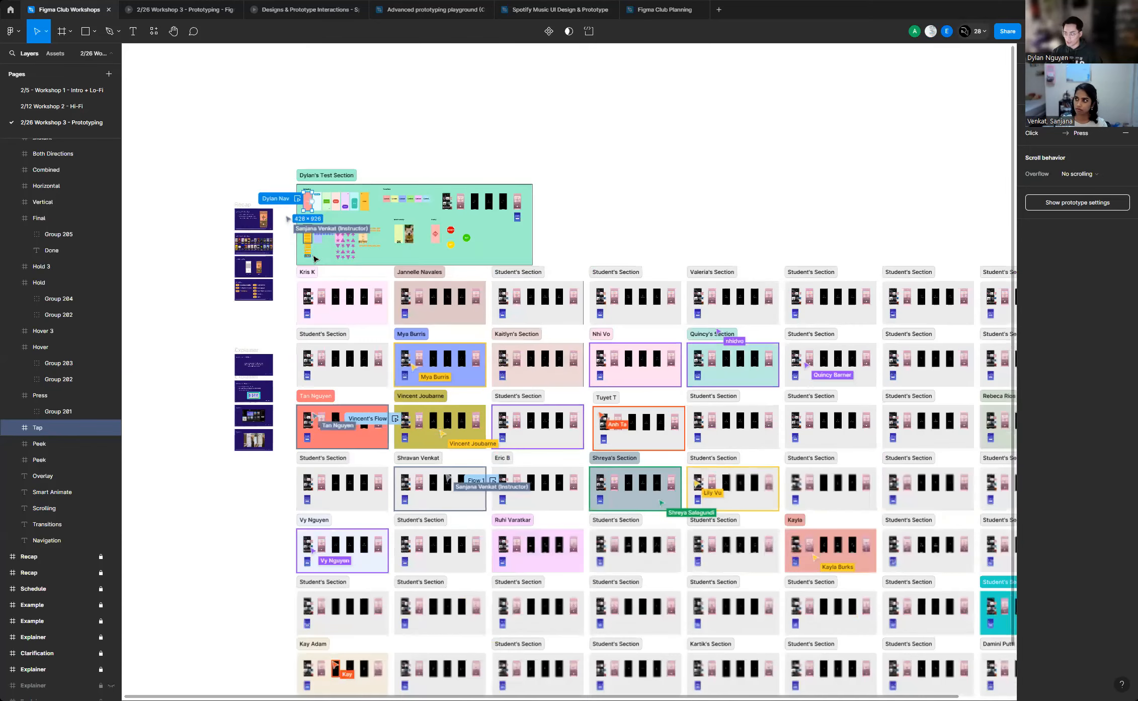
{"action": "scroll", "coordinate": [309, 246], "scroll_direction": "down", "scroll_amount": 3}
{"action": "scroll", "coordinate": [340, 276], "scroll_direction": "up", "scroll_amount": 2}
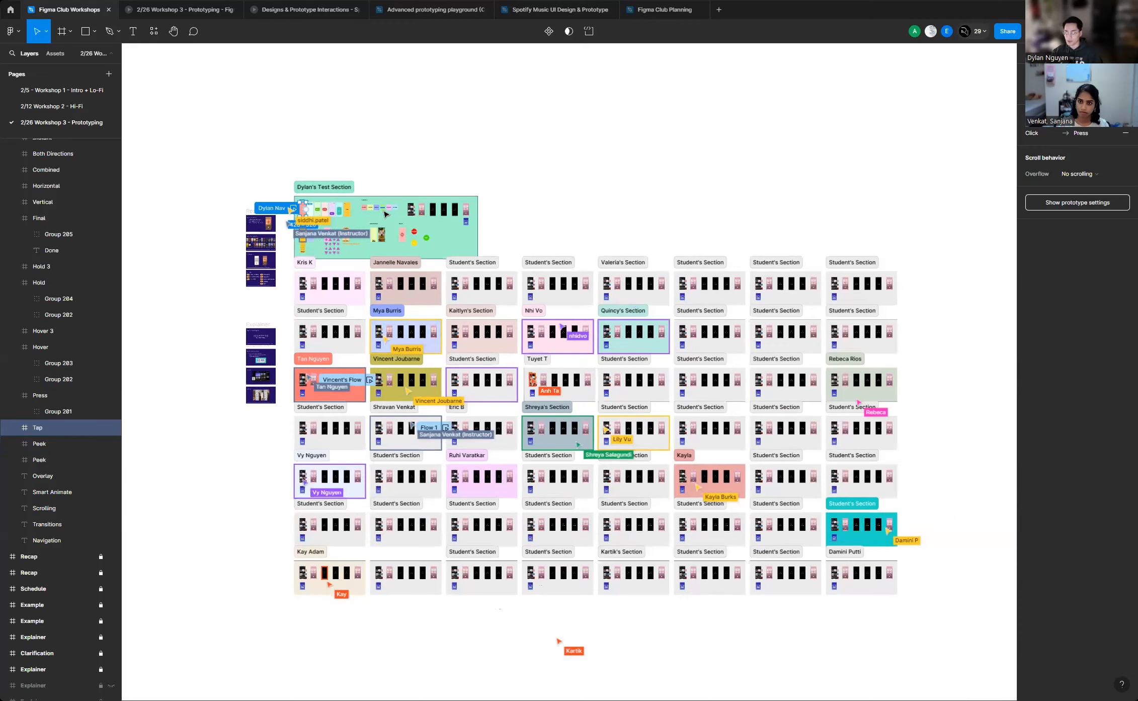
{"action": "scroll", "coordinate": [382, 192], "scroll_direction": "up", "scroll_amount": 3}
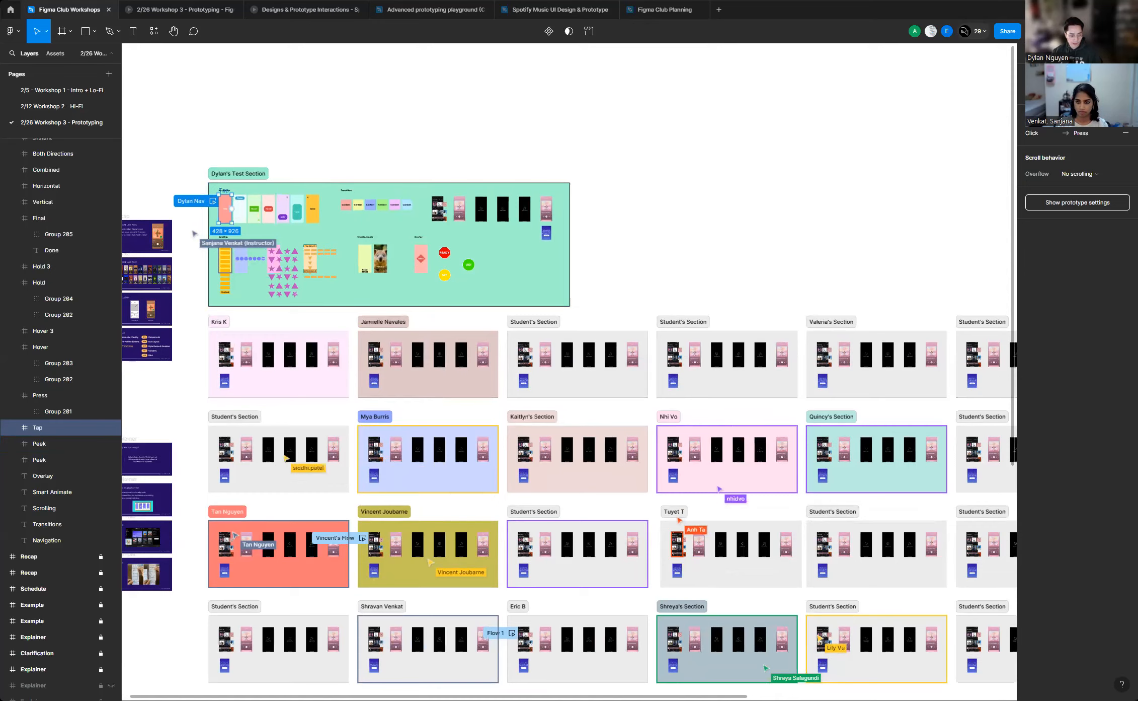
Clear the selection and examine the row of Transitions frames, from Instant to End, in the green test section
{"action": "scroll", "coordinate": [328, 193], "scroll_direction": "up", "scroll_amount": 10}
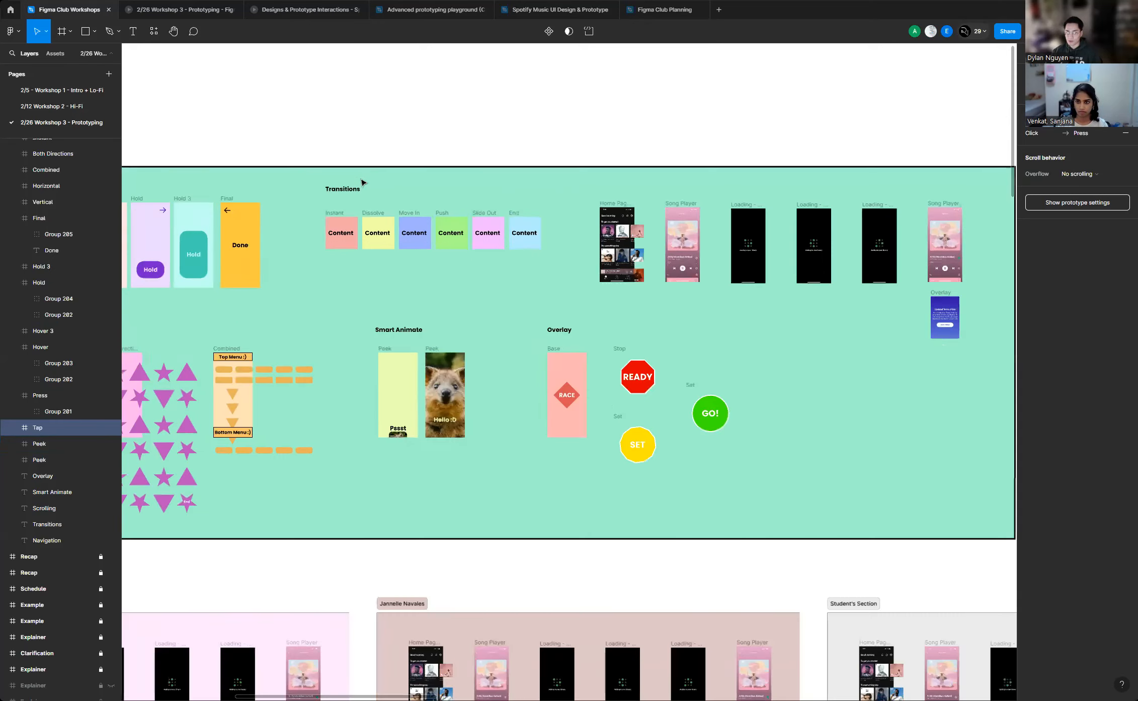
{"action": "scroll", "coordinate": [371, 196], "scroll_direction": "up", "scroll_amount": 5}
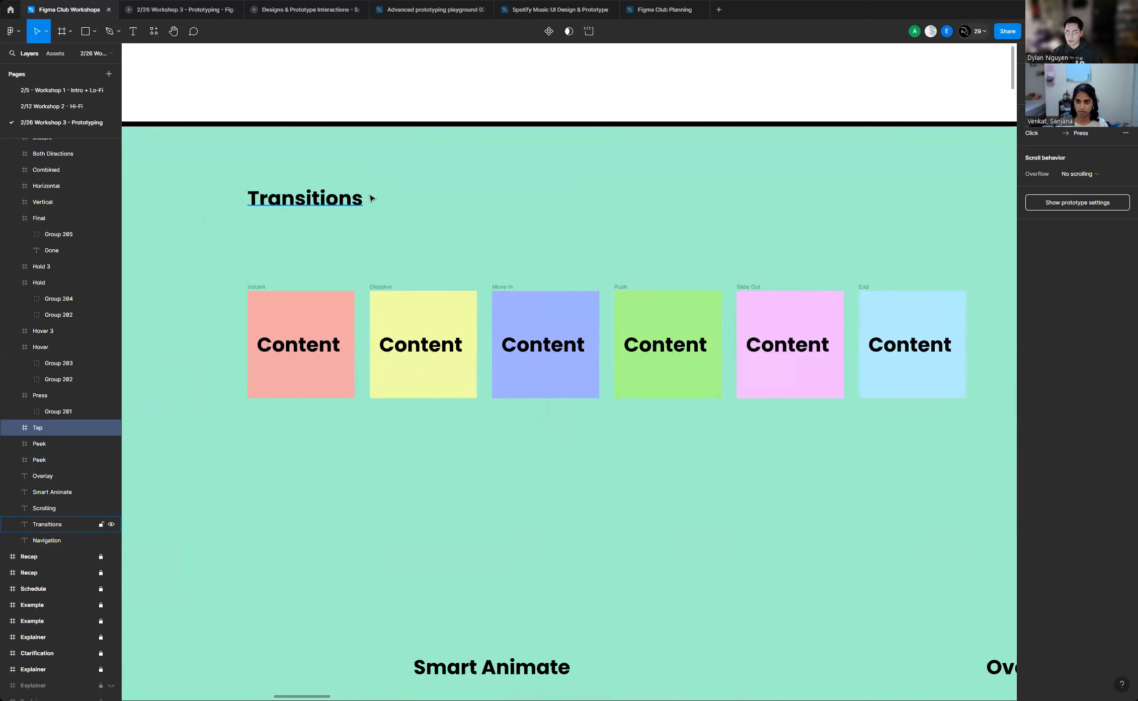
{"action": "scroll", "coordinate": [603, 249], "scroll_direction": "down", "scroll_amount": 3}
{"action": "scroll", "coordinate": [603, 252], "scroll_direction": "up", "scroll_amount": 2}
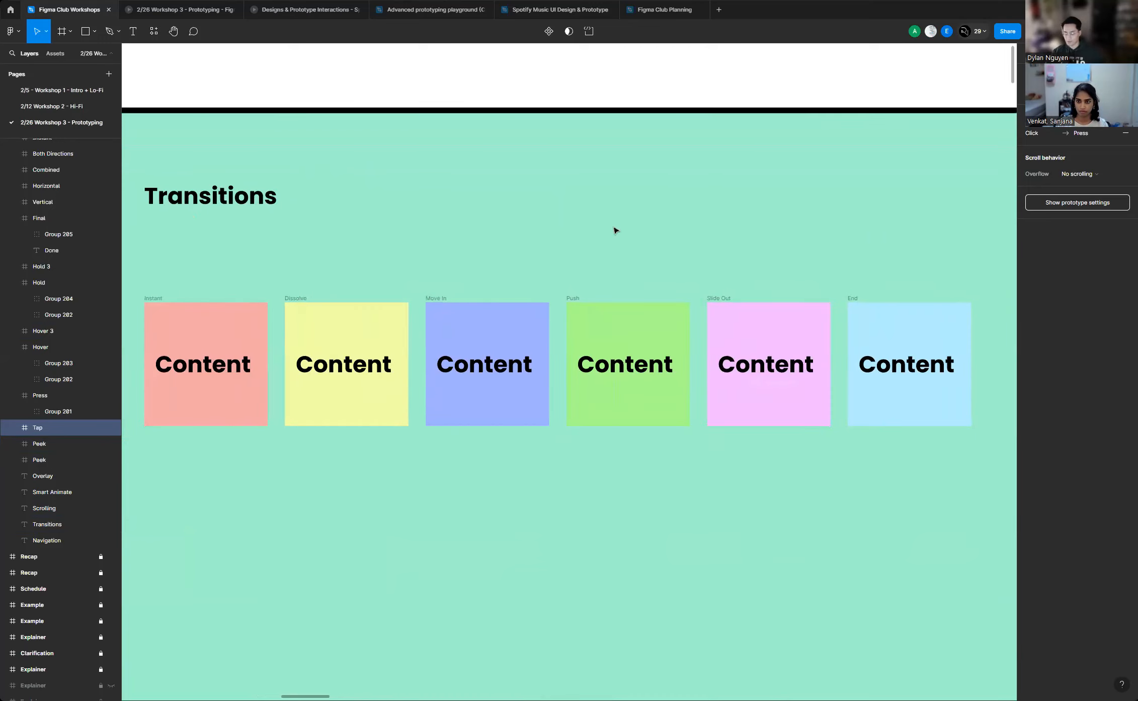
{"action": "left_click", "coordinate": [560, 219]}
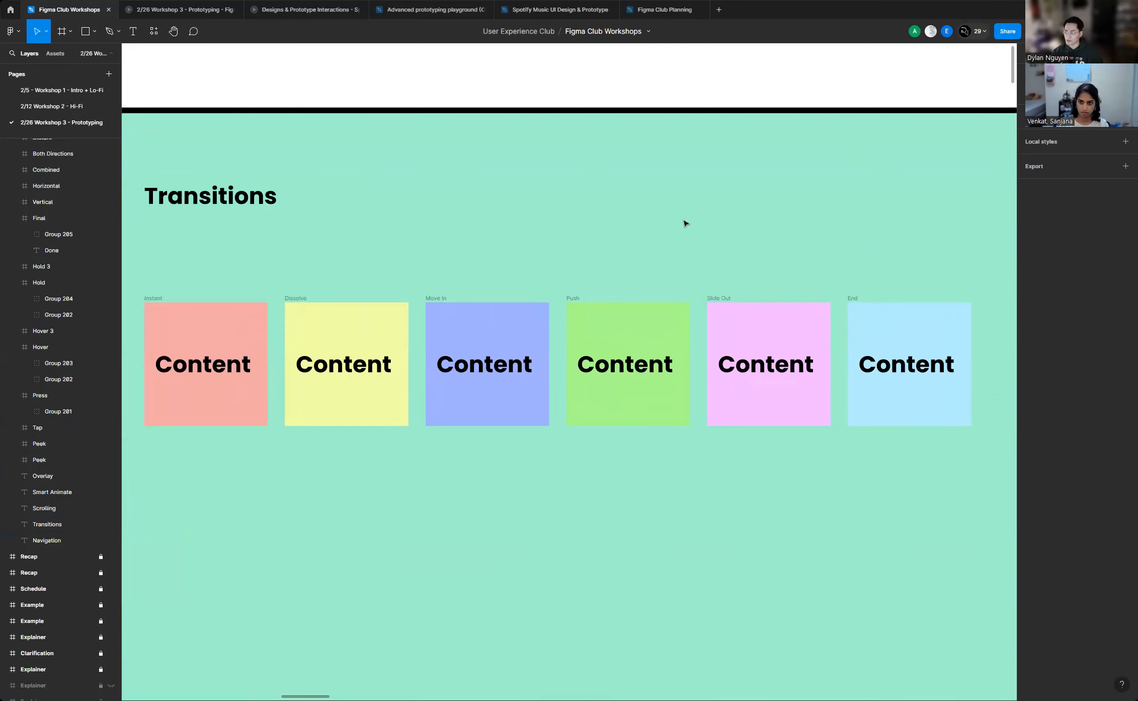
{"action": "scroll", "coordinate": [465, 221], "scroll_direction": "down", "scroll_amount": 3}
{"action": "scroll", "coordinate": [622, 252], "scroll_direction": "up", "scroll_amount": 3}
{"action": "scroll", "coordinate": [376, 280], "scroll_direction": "down", "scroll_amount": 3}
{"action": "scroll", "coordinate": [371, 276], "scroll_direction": "up", "scroll_amount": 4}
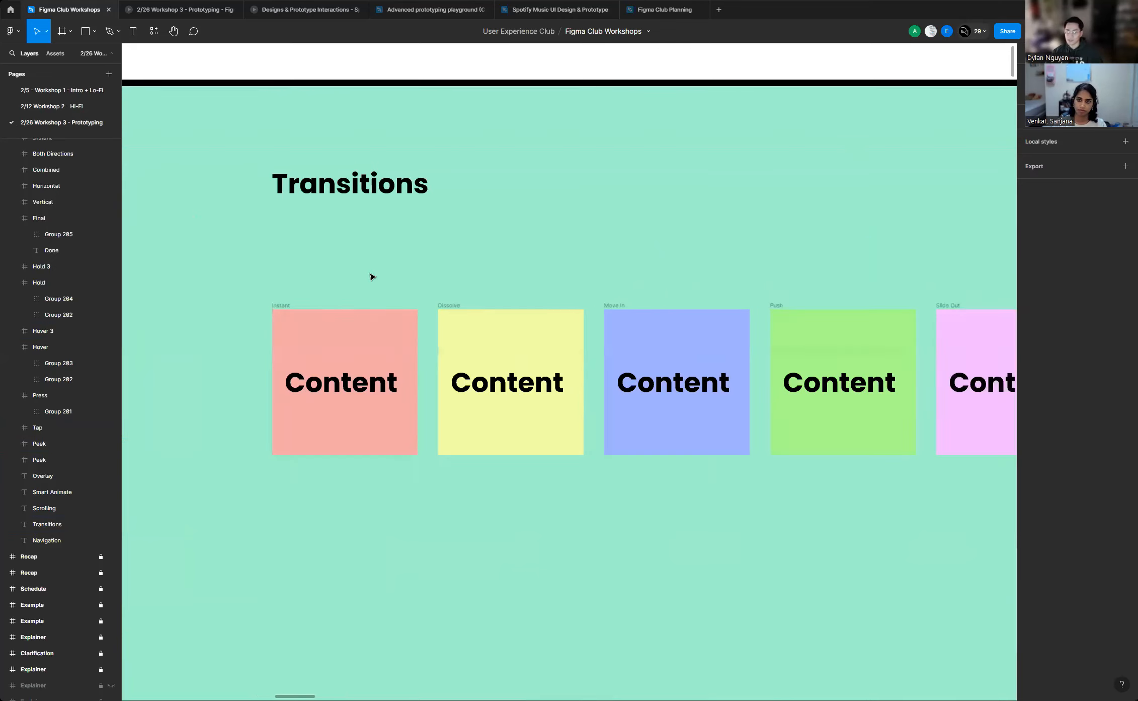
{"action": "scroll", "coordinate": [372, 267], "scroll_direction": "up", "scroll_amount": 3}
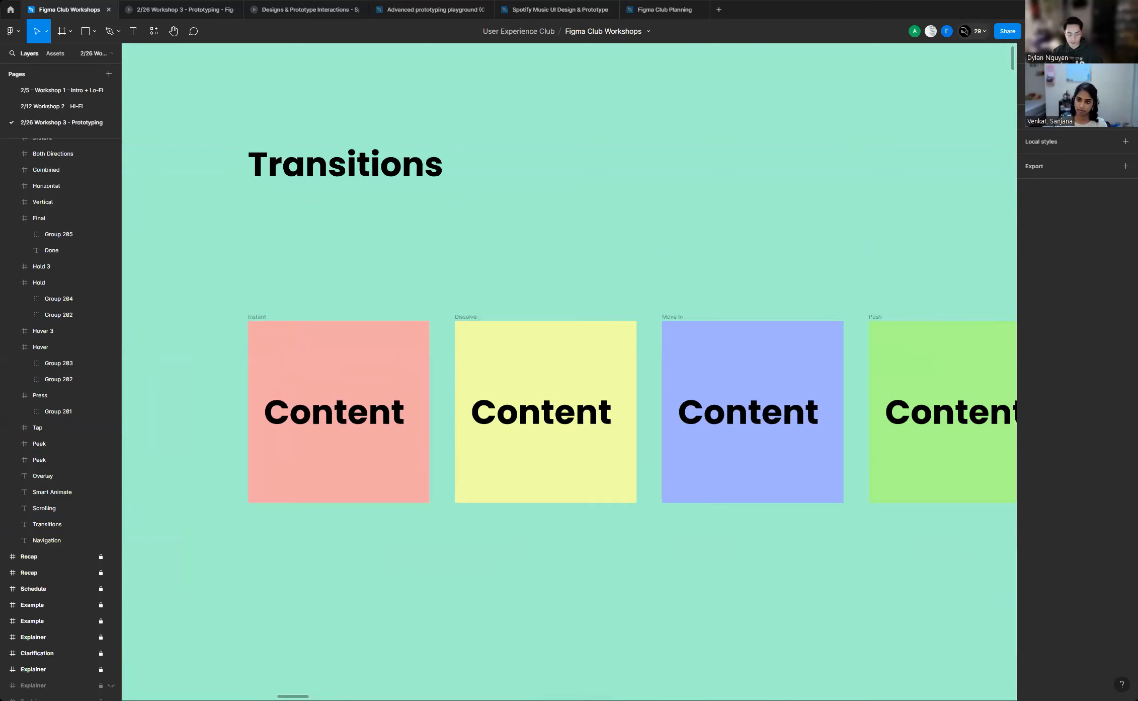
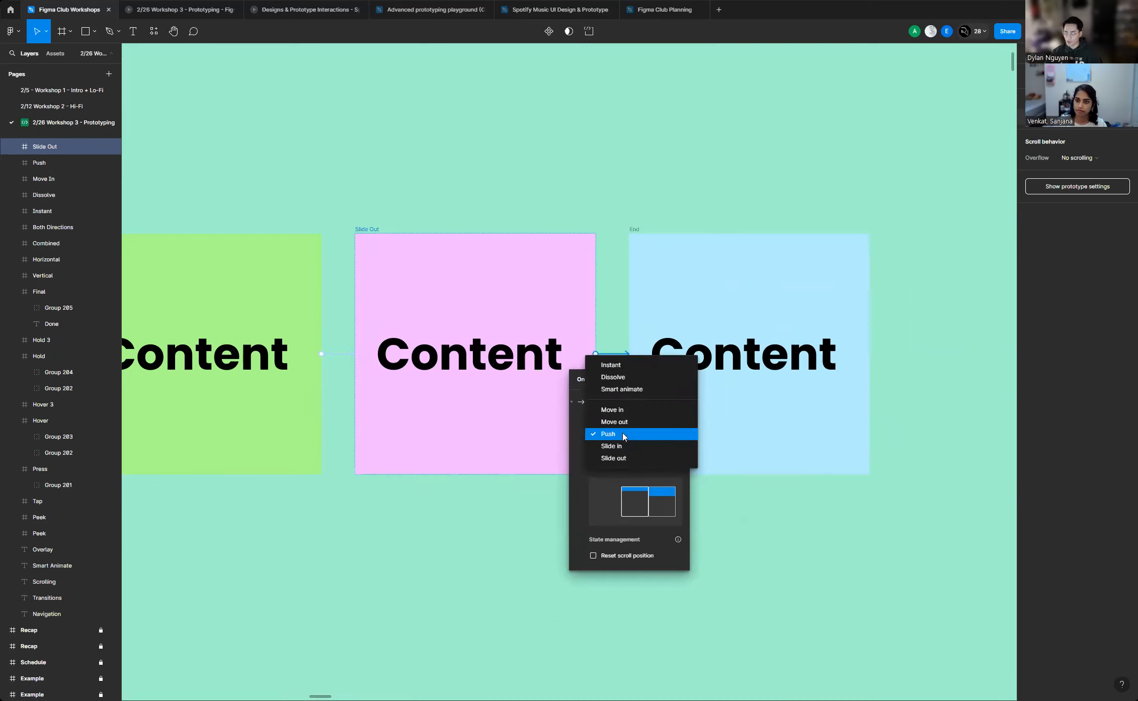
Set the animation of the connection from the Slide Out frame to the End frame to Slide out
{"action": "left_click", "coordinate": [623, 458]}
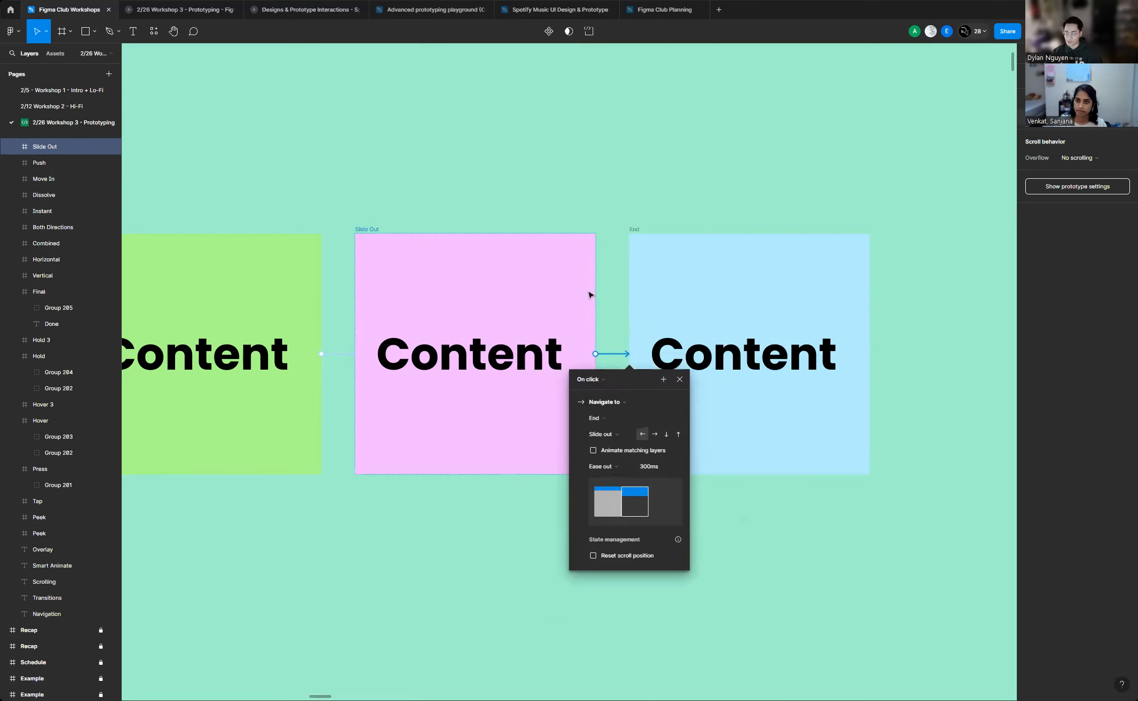
{"action": "left_click", "coordinate": [676, 181]}
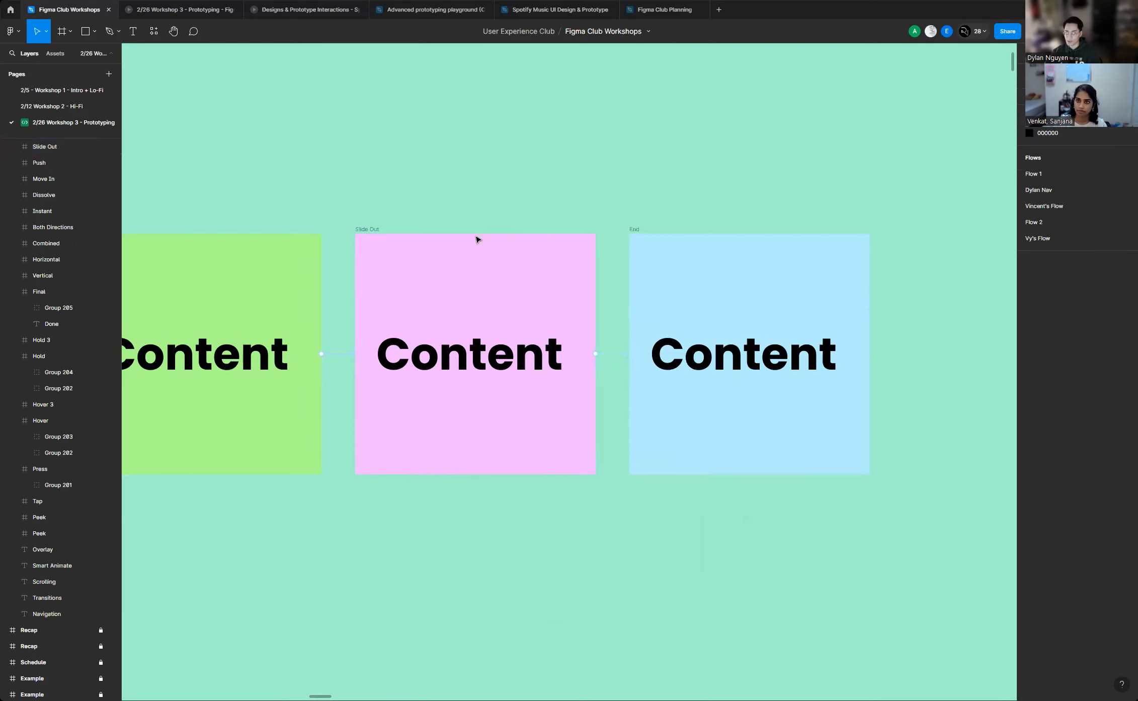
Rename the Instant frame's flow starting point to the presenter's first name followed by "Transition"
{"action": "scroll", "coordinate": [740, 323], "scroll_direction": "down", "scroll_amount": 6}
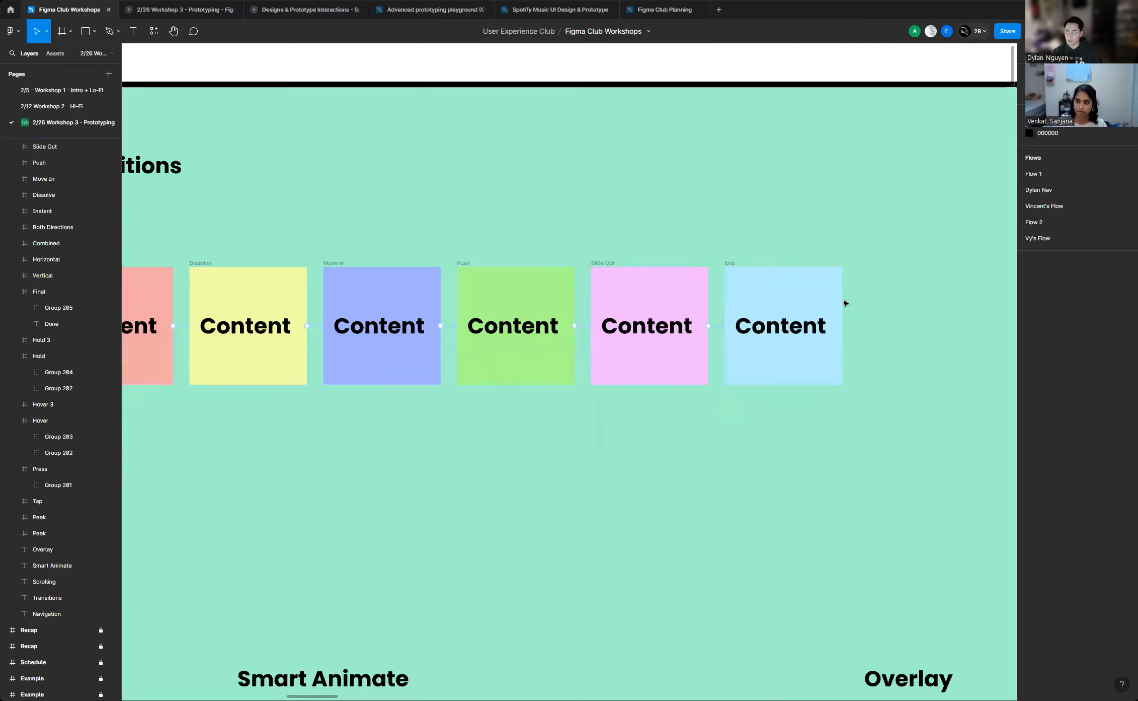
{"action": "scroll", "coordinate": [229, 295], "scroll_direction": "up", "scroll_amount": 10}
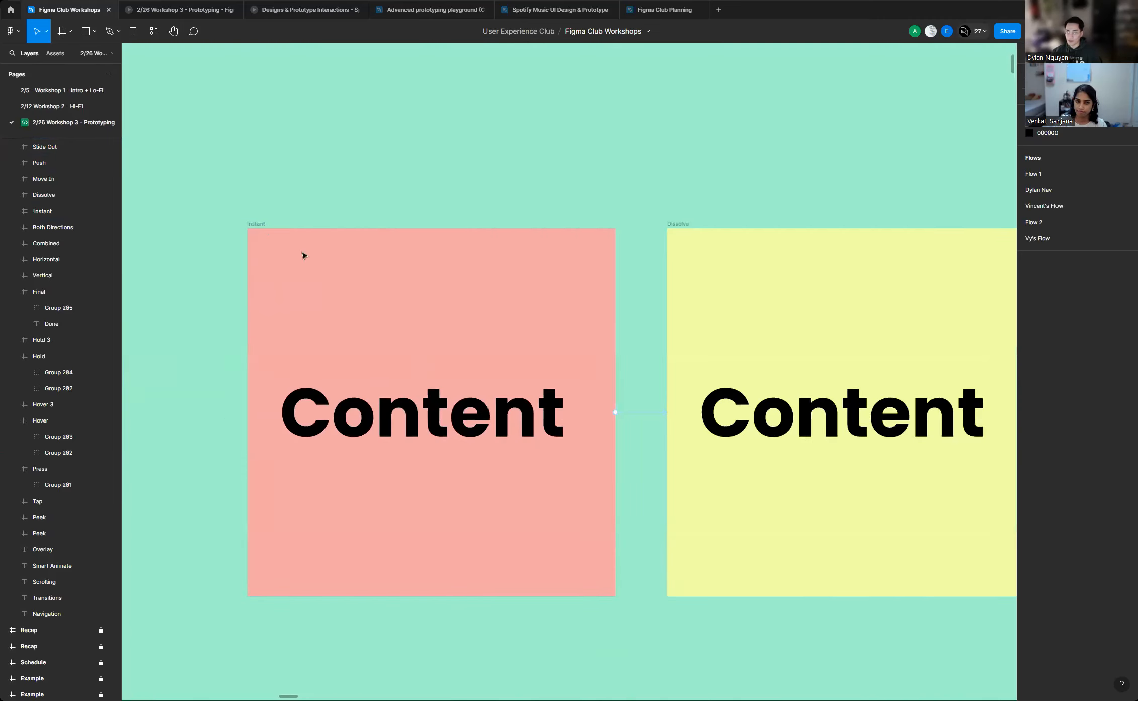
{"action": "left_click", "coordinate": [259, 225]}
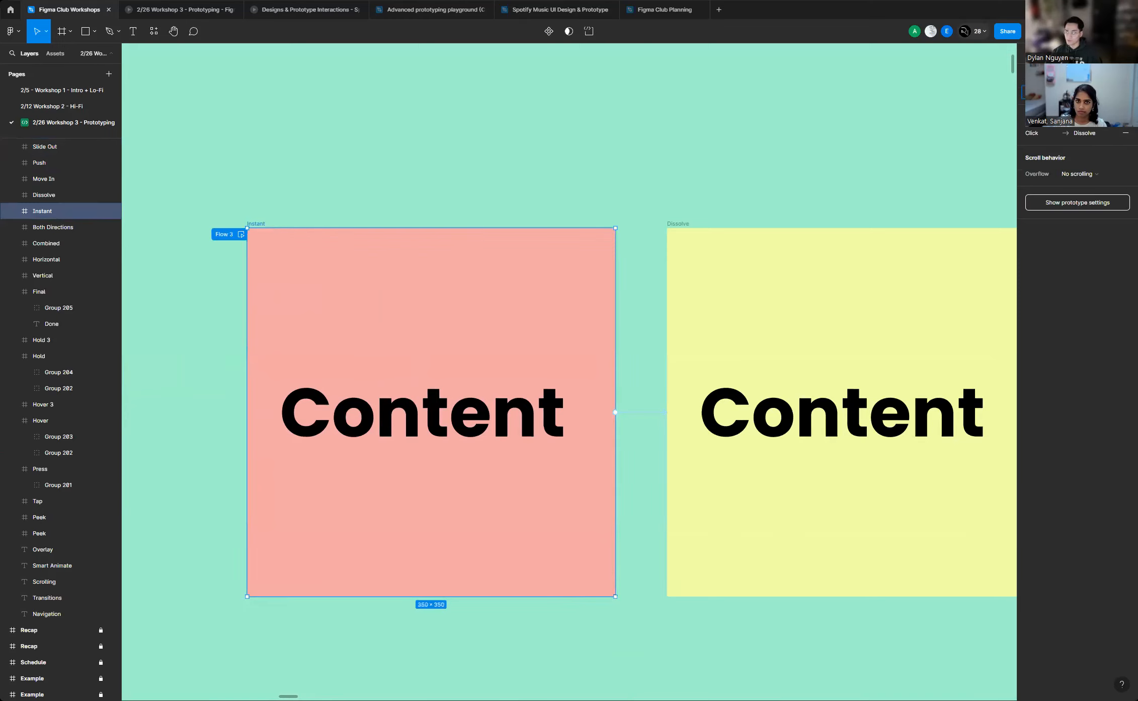
{"action": "double_click", "coordinate": [231, 234]}
{"action": "type", "text": "Dylan Transition"}
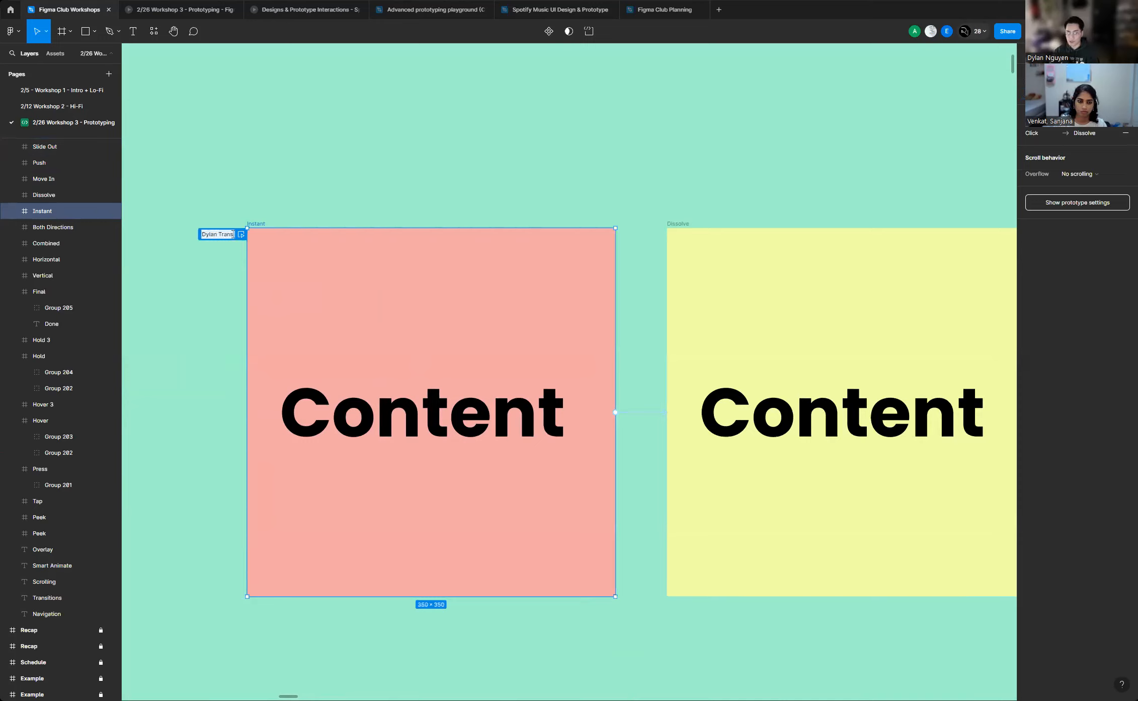
{"action": "key", "text": "Return"}
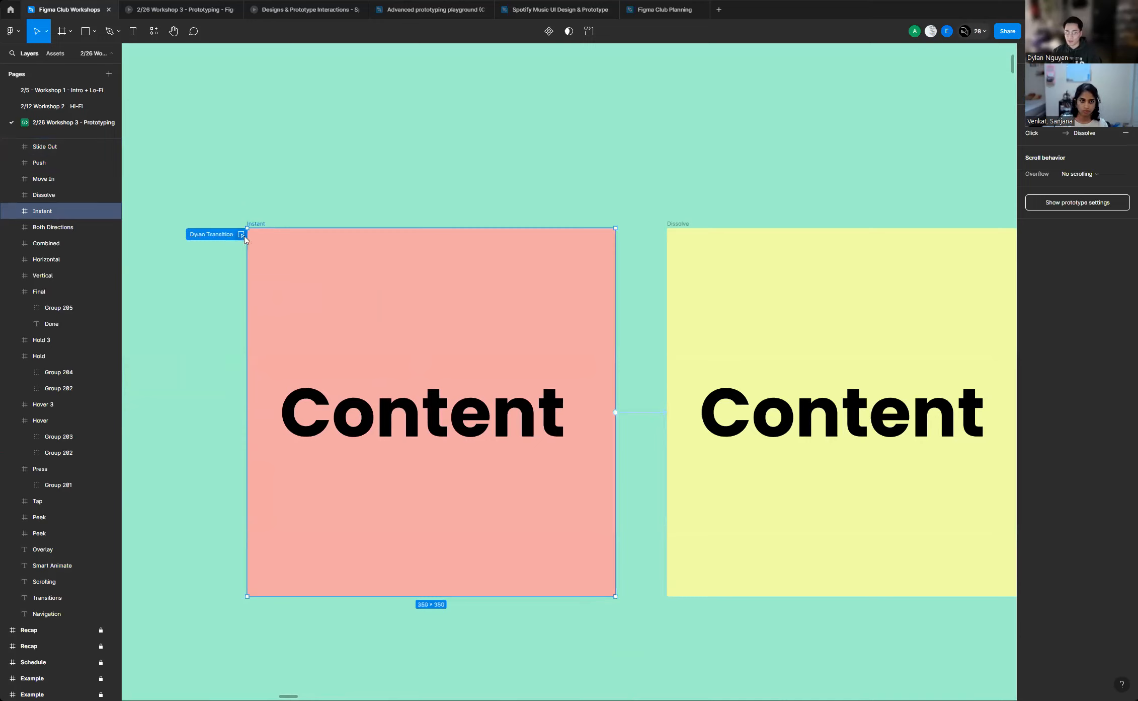
Preview the transitions flow from the Instant frame, advancing through Dissolve to the Move In frame
{"action": "left_click", "coordinate": [241, 234]}
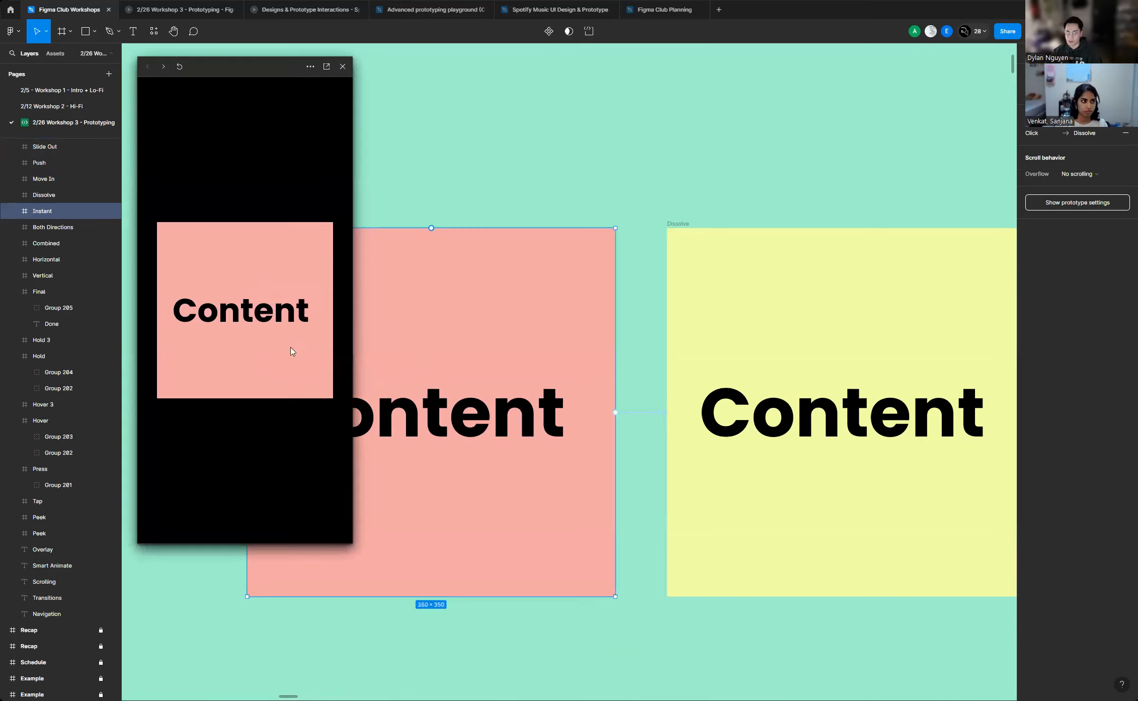
{"action": "scroll", "coordinate": [437, 353], "scroll_direction": "down", "scroll_amount": 3}
{"action": "left_click", "coordinate": [295, 376]}
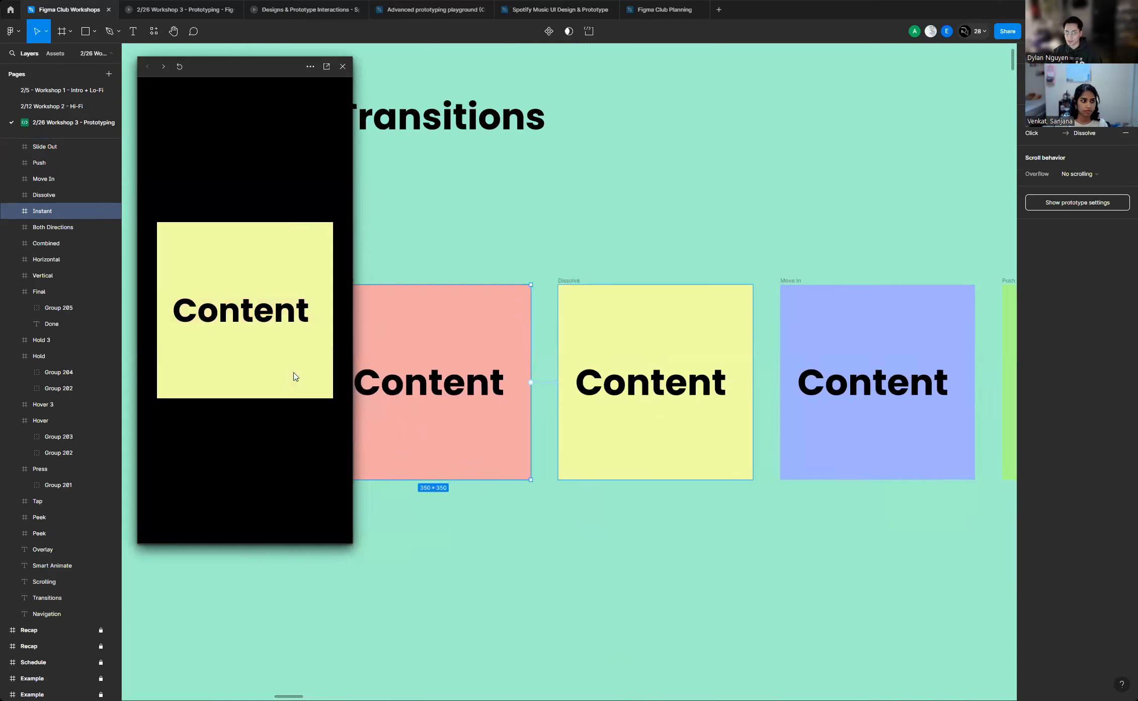
{"action": "scroll", "coordinate": [623, 407], "scroll_direction": "down", "scroll_amount": 3}
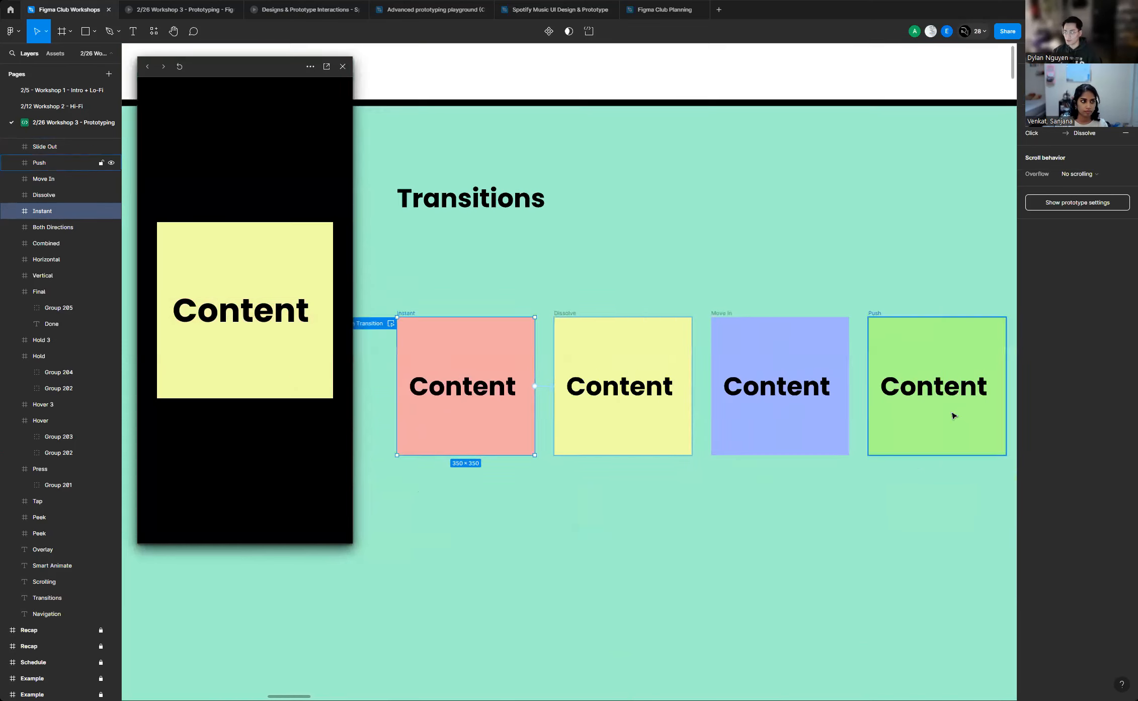
{"action": "scroll", "coordinate": [953, 414], "scroll_direction": "up", "scroll_amount": 5}
{"action": "left_click", "coordinate": [281, 360]}
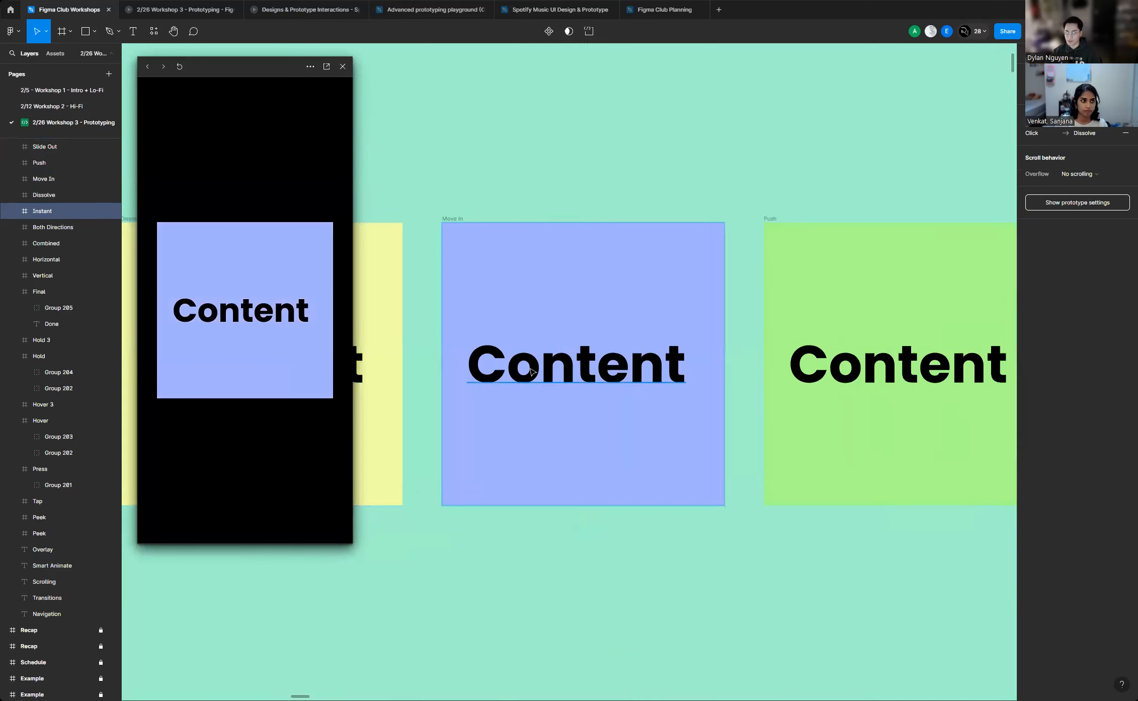
Advance the preview from the Move In frame through Push to the Slide Out frame
{"action": "scroll", "coordinate": [456, 362], "scroll_direction": "down", "scroll_amount": 3}
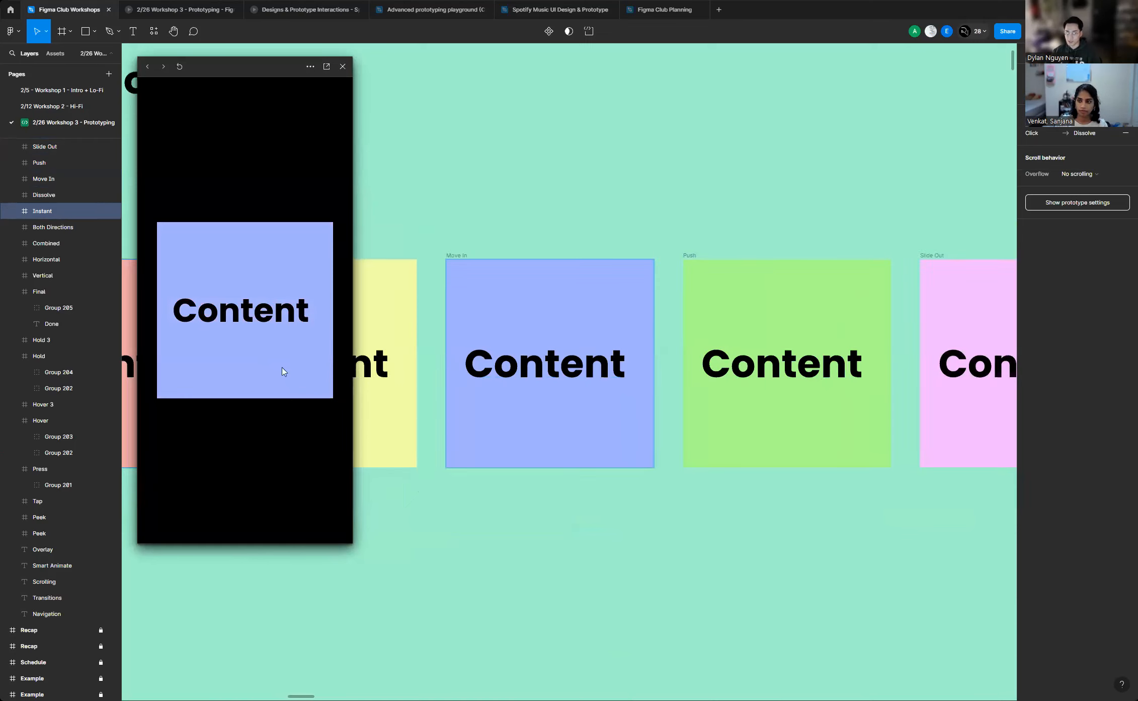
{"action": "left_click", "coordinate": [256, 358]}
{"action": "scroll", "coordinate": [644, 374], "scroll_direction": "down", "scroll_amount": 3}
{"action": "scroll", "coordinate": [1005, 377], "scroll_direction": "up", "scroll_amount": 3}
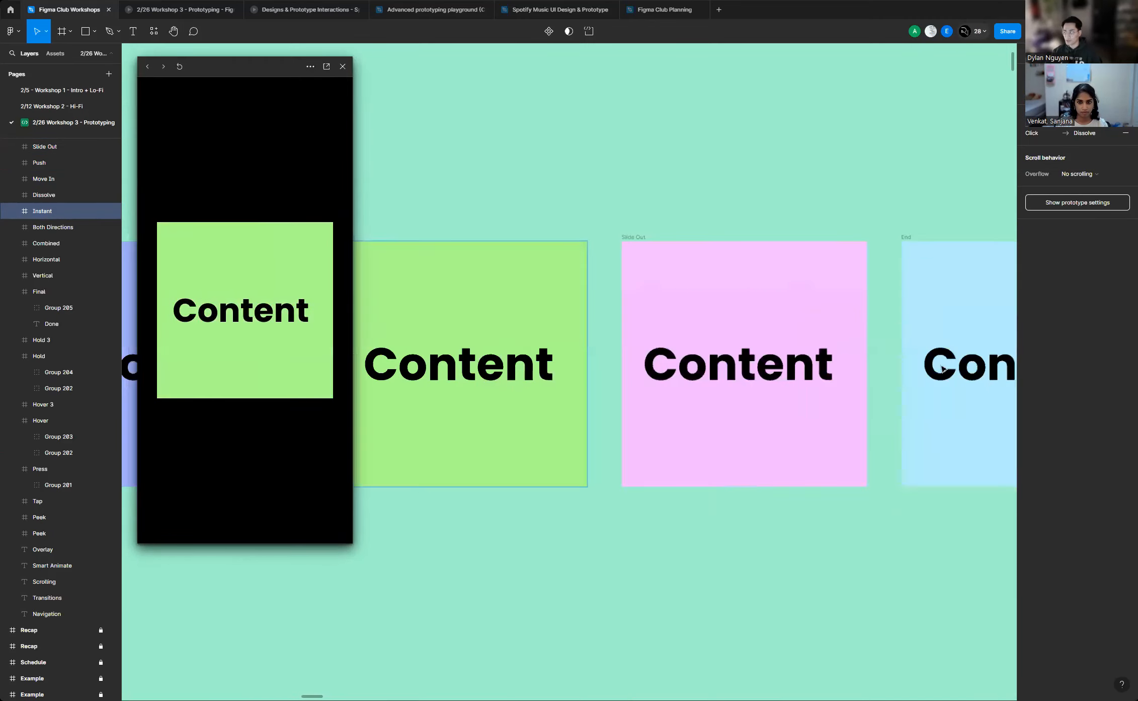
{"action": "left_click", "coordinate": [240, 368]}
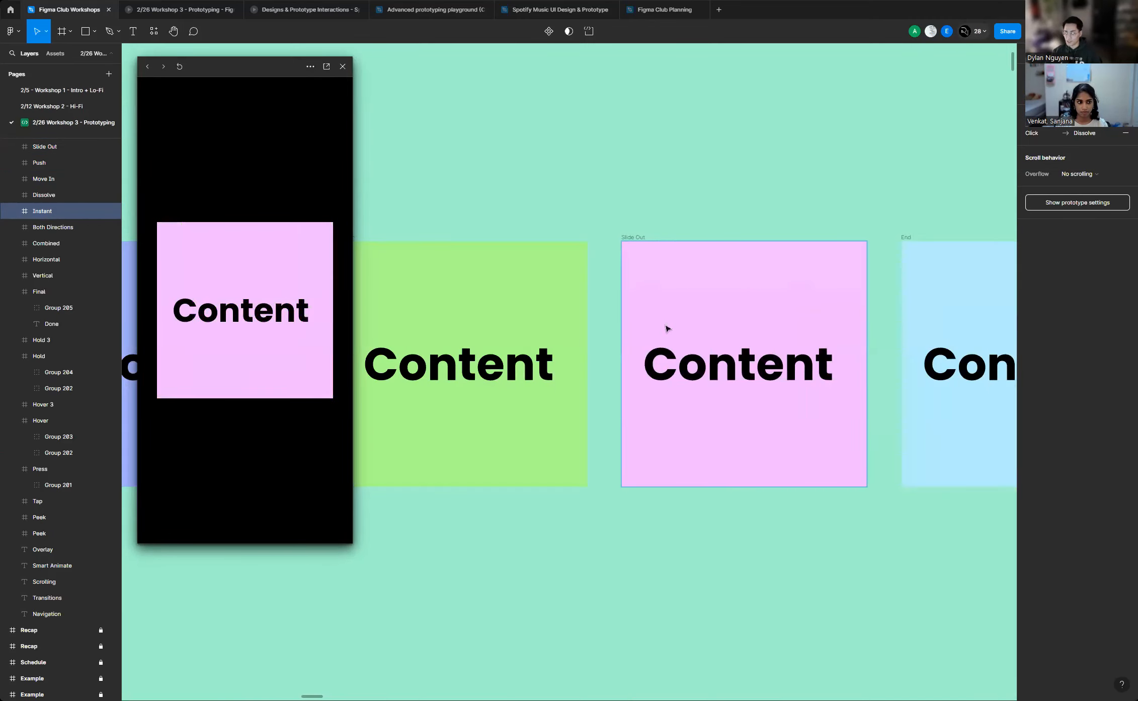
Play the Slide Out frame's transition to the End frame in the preview, and close the preview
{"action": "scroll", "coordinate": [666, 328], "scroll_direction": "down", "scroll_amount": 3}
{"action": "scroll", "coordinate": [928, 358], "scroll_direction": "up", "scroll_amount": 5}
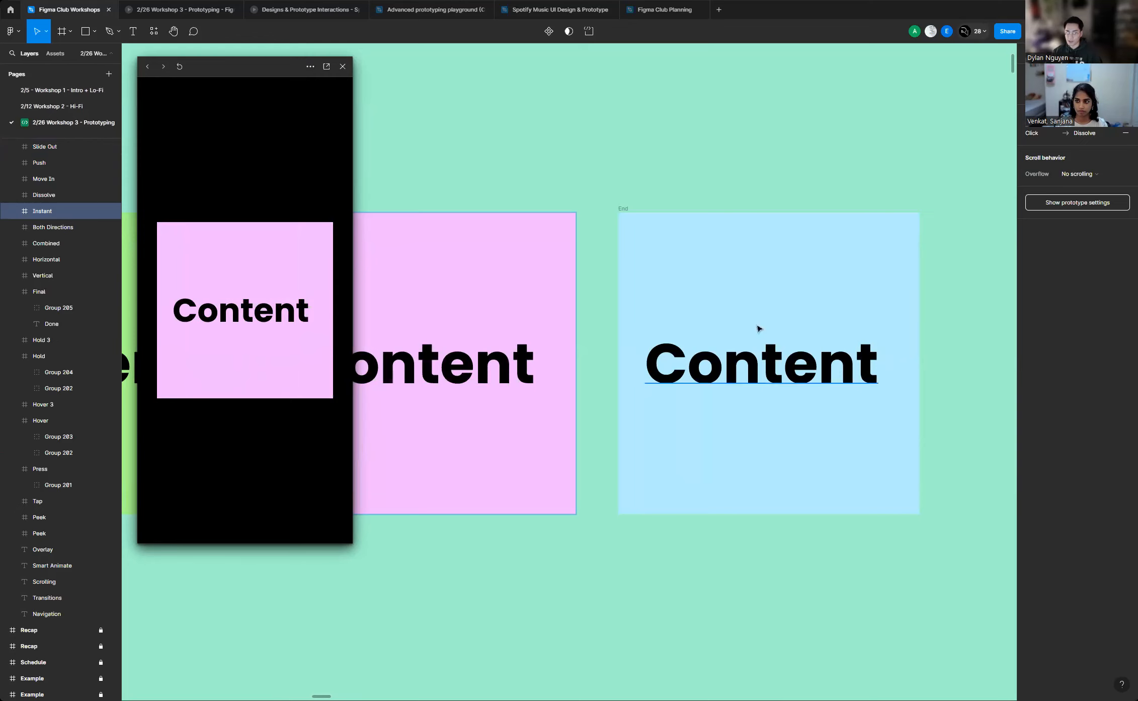
{"action": "scroll", "coordinate": [732, 327], "scroll_direction": "down", "scroll_amount": 3}
{"action": "left_click", "coordinate": [246, 336]}
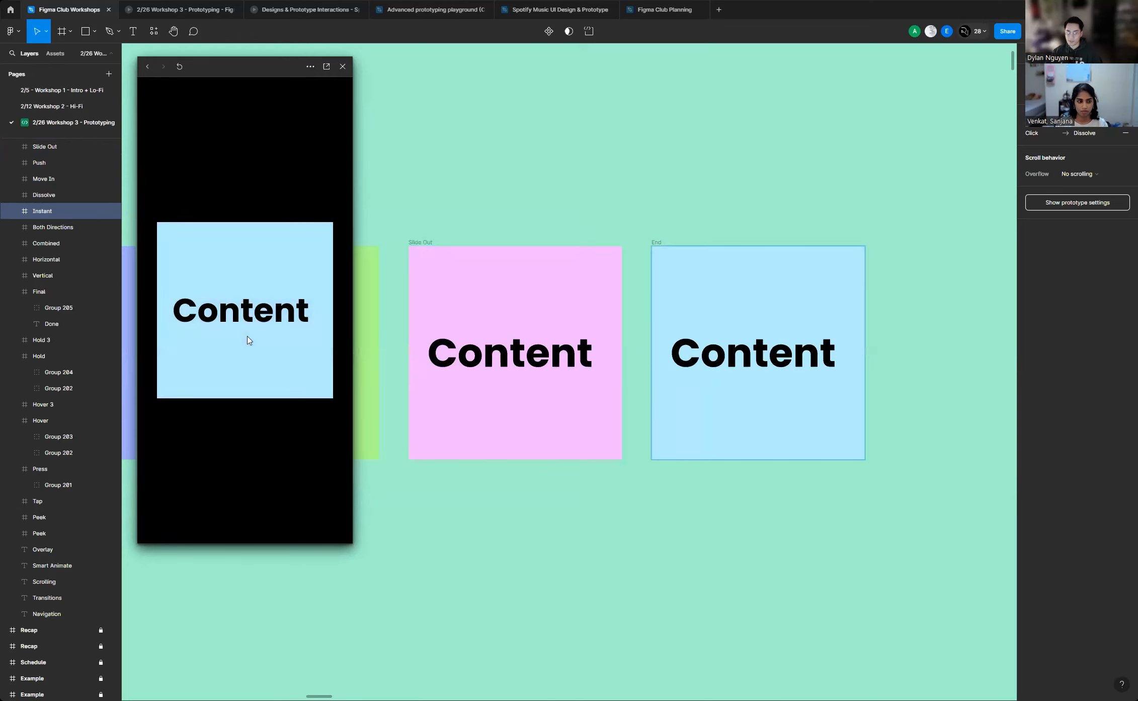
{"action": "left_click", "coordinate": [343, 66]}
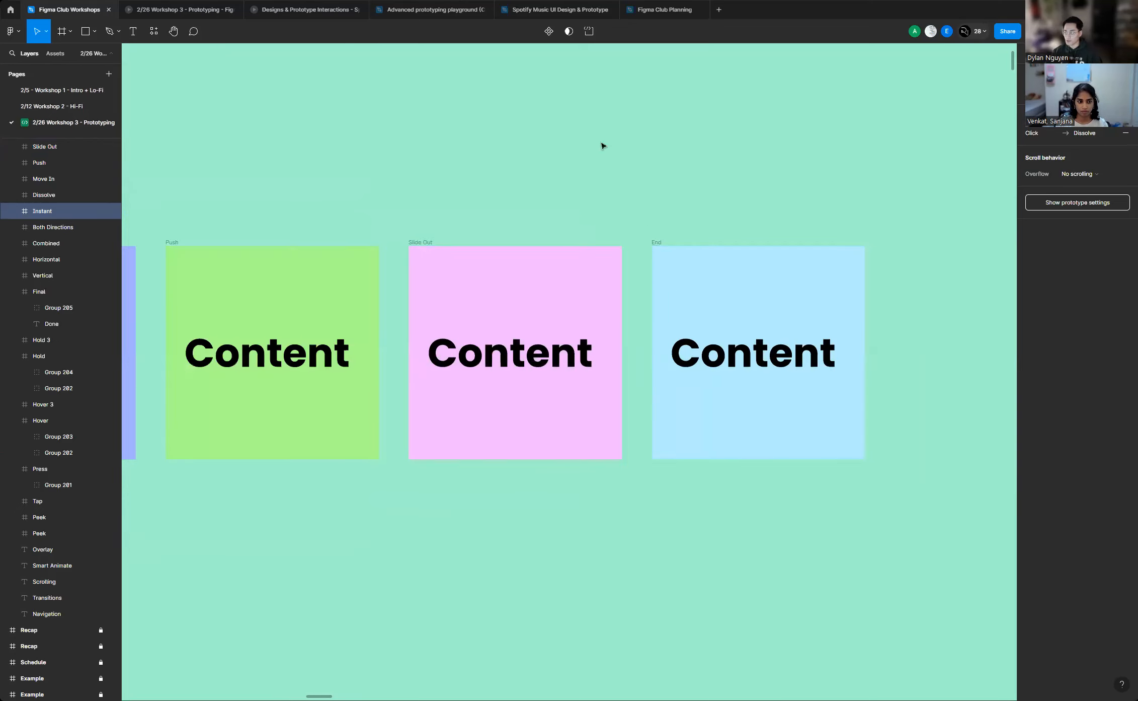
Open the interaction details of the connection from the Slide Out frame to the End frame
{"action": "left_click", "coordinate": [681, 165]}
{"action": "scroll", "coordinate": [614, 374], "scroll_direction": "up", "scroll_amount": 2}
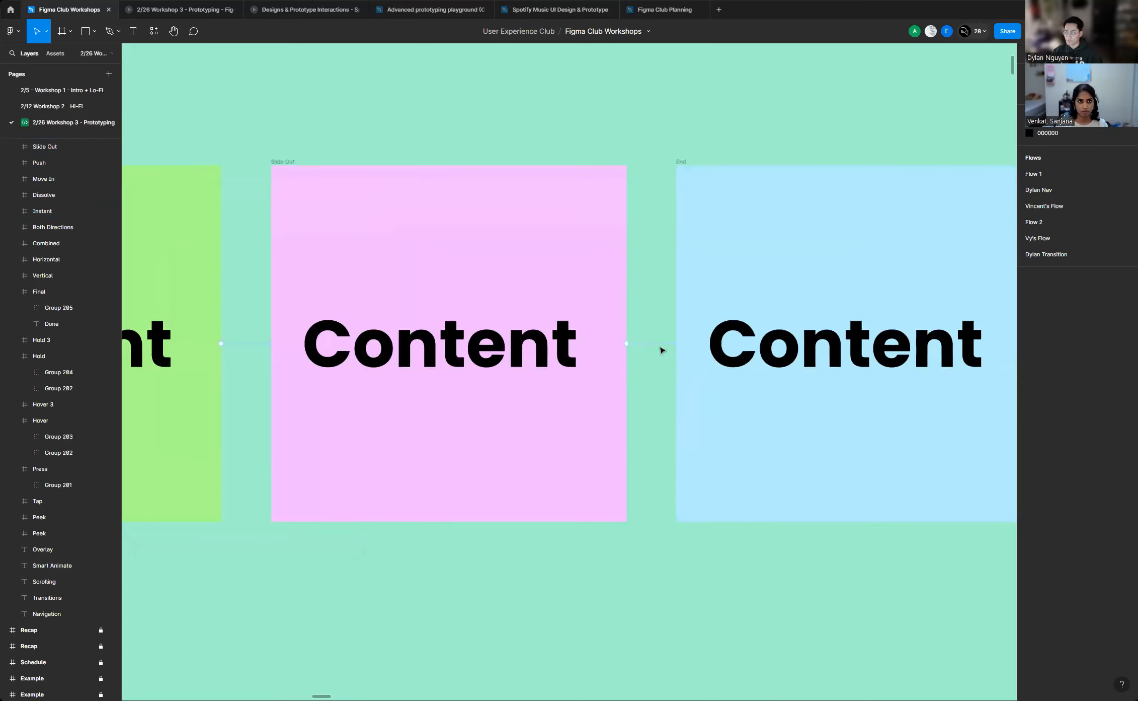
{"action": "left_click", "coordinate": [662, 346]}
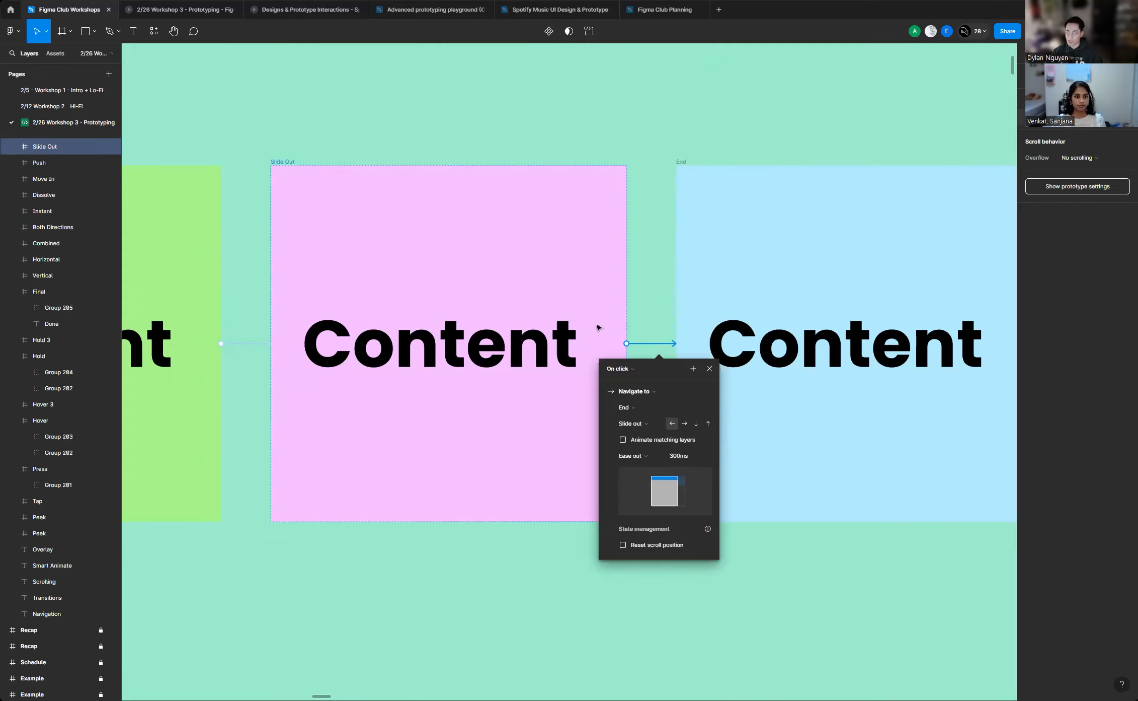
Set the Slide out direction to rightward on the connection from the Slide Out frame to the End frame, and close its details
{"action": "left_click", "coordinate": [684, 424]}
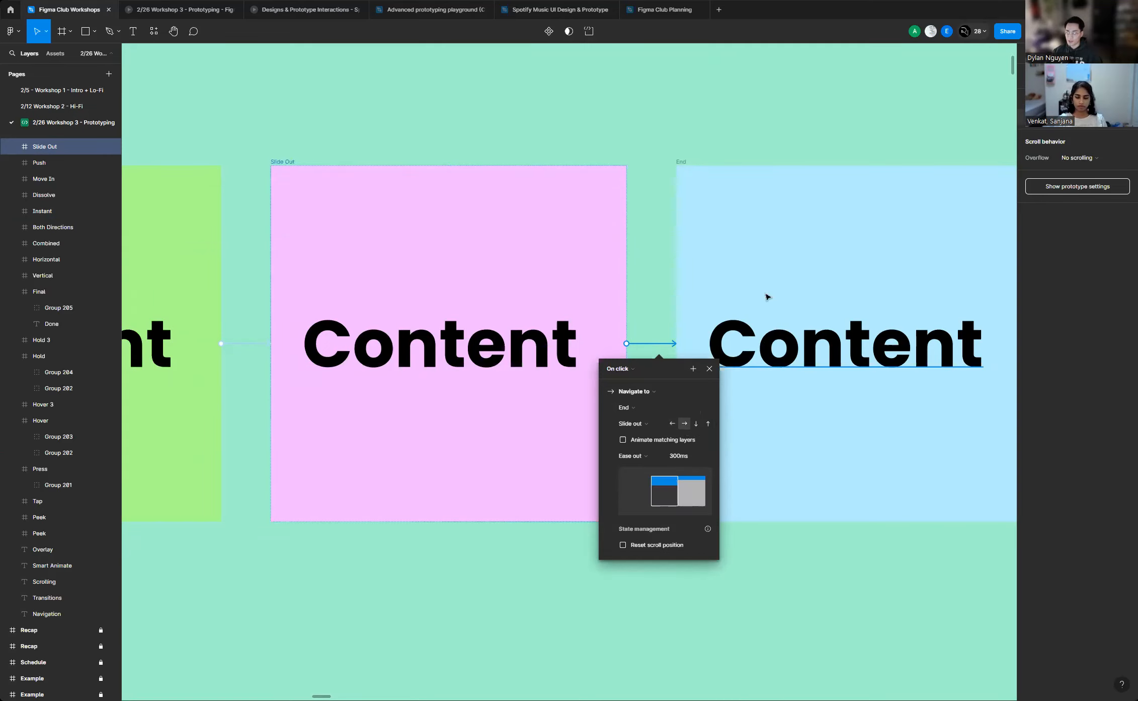
{"action": "scroll", "coordinate": [767, 297], "scroll_direction": "down", "scroll_amount": 5}
{"action": "left_click", "coordinate": [709, 173]}
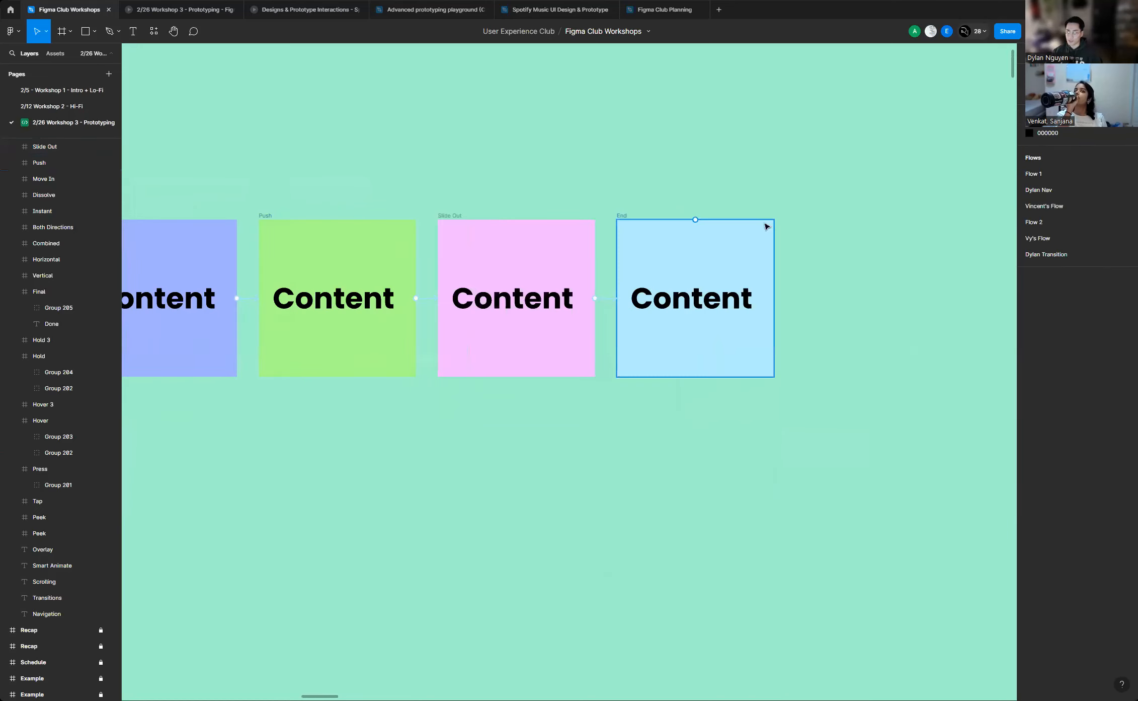
Preview the transitions flow from the Instant frame, advancing through Dissolve, Move In and Push to the Slide Out frame
{"action": "scroll", "coordinate": [765, 227], "scroll_direction": "down", "scroll_amount": 3}
{"action": "left_click_drag", "start_coordinate": [433, 234], "coordinate": [625, 240]}
{"action": "left_click", "coordinate": [299, 235]}
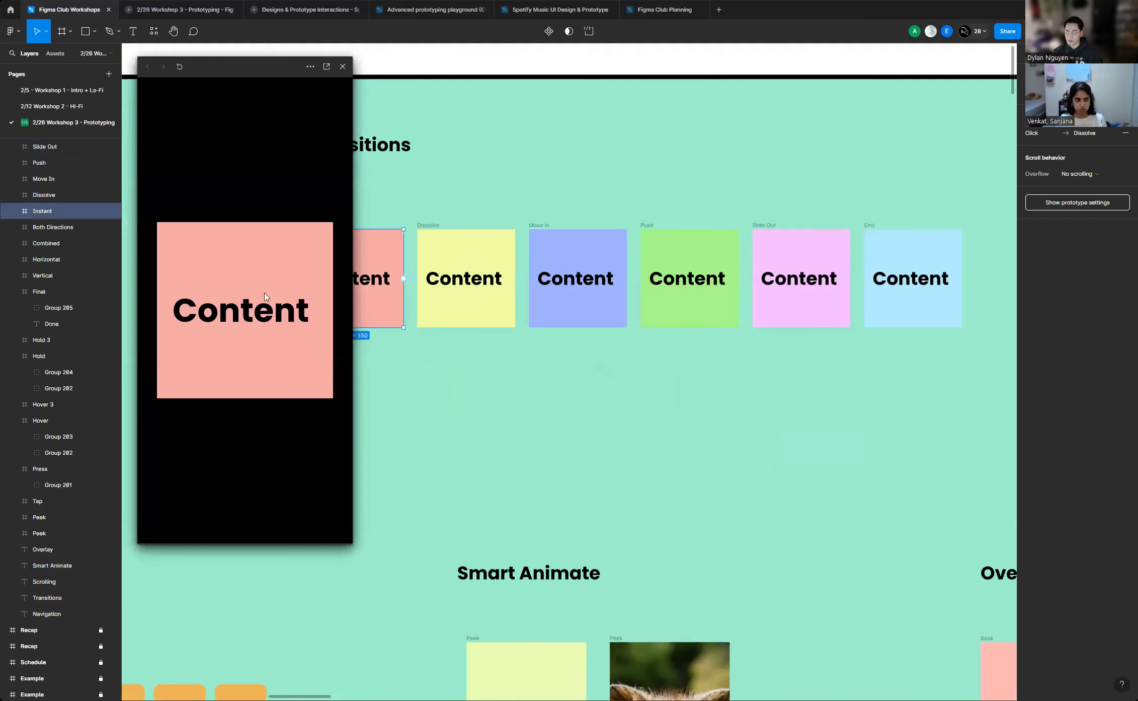
{"action": "left_click", "coordinate": [266, 296]}
{"action": "left_click", "coordinate": [265, 296]}
{"action": "left_click", "coordinate": [279, 290]}
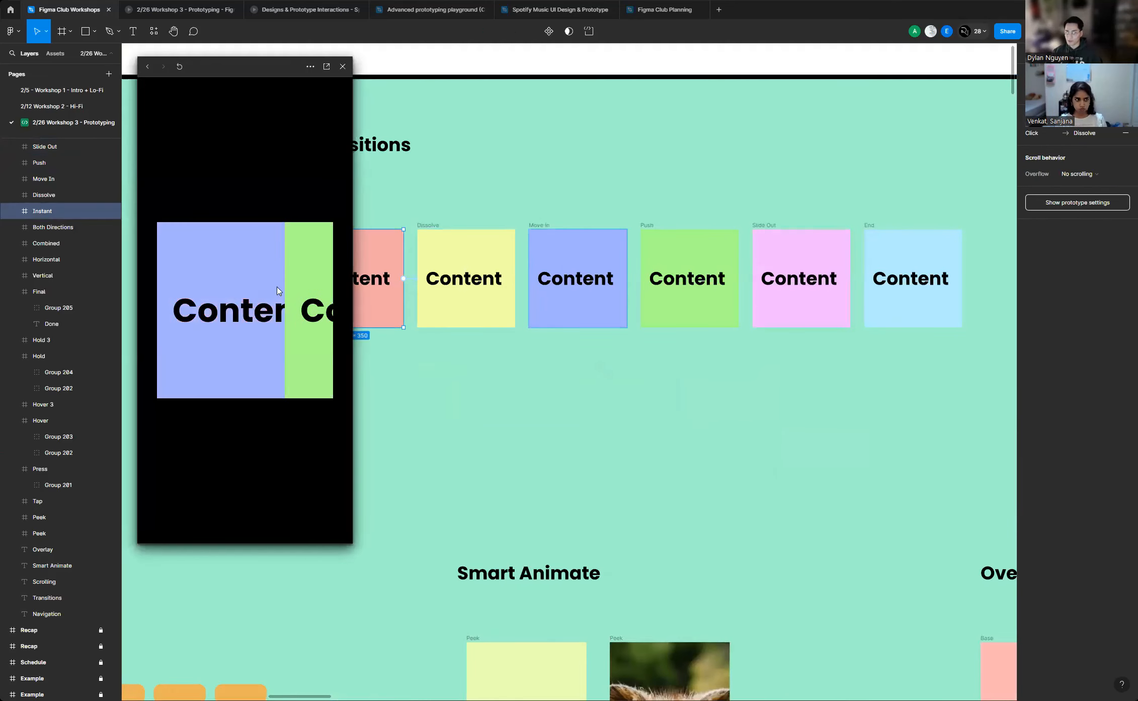
{"action": "left_click", "coordinate": [297, 321]}
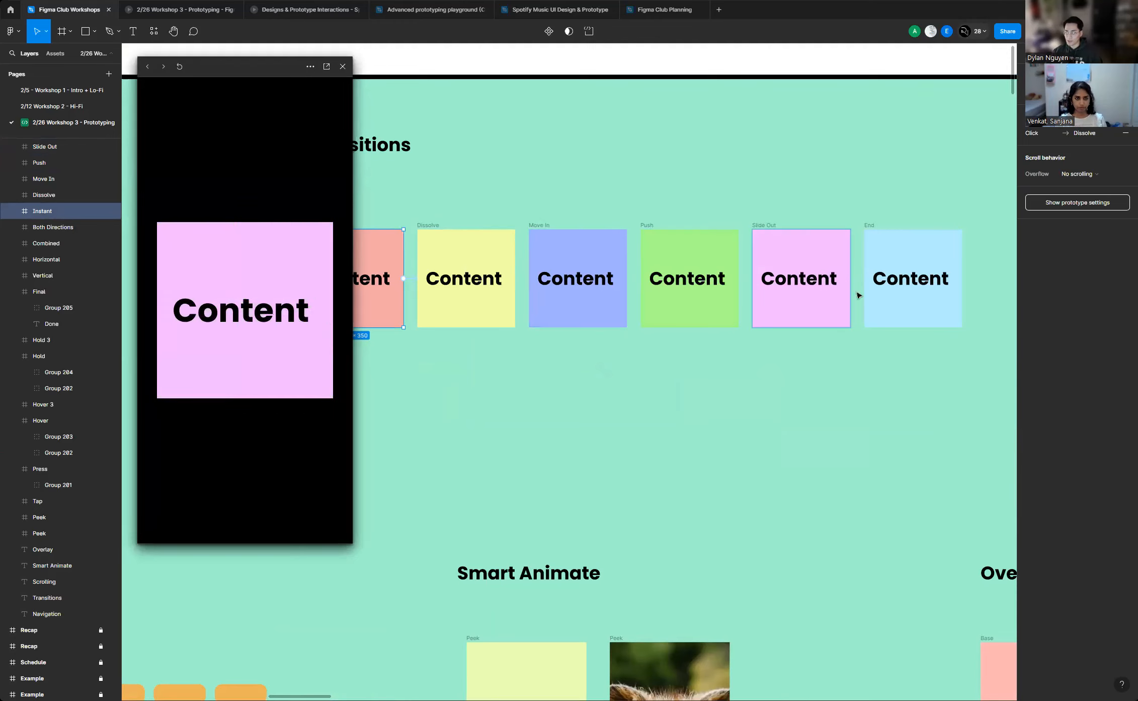
Play the rightward slide-out from the Slide Out frame to the End frame in the preview, and close the preview
{"action": "scroll", "coordinate": [859, 294], "scroll_direction": "up", "scroll_amount": 5, "text": "ctrl"}
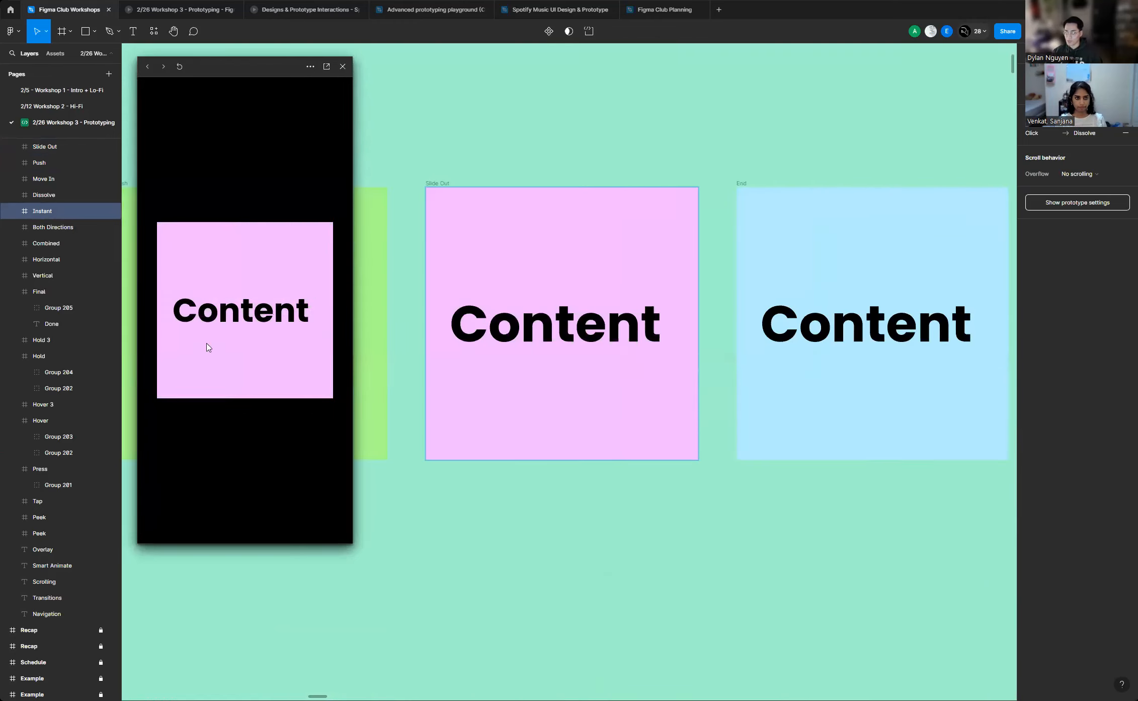
{"action": "left_click", "coordinate": [222, 358]}
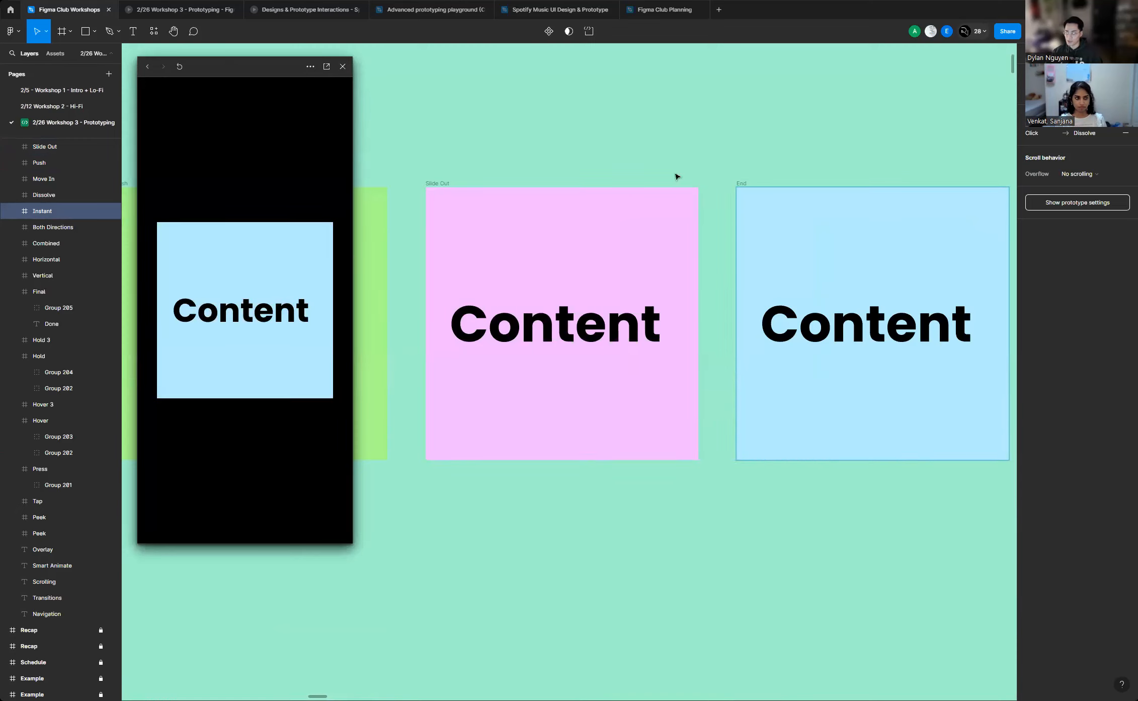
{"action": "left_click", "coordinate": [343, 67]}
Examine the Home Page/ Feed and Song Player frames beyond the Transitions frames in the test section
{"action": "scroll", "coordinate": [646, 171], "scroll_direction": "down", "scroll_amount": 1, "text": "ctrl"}
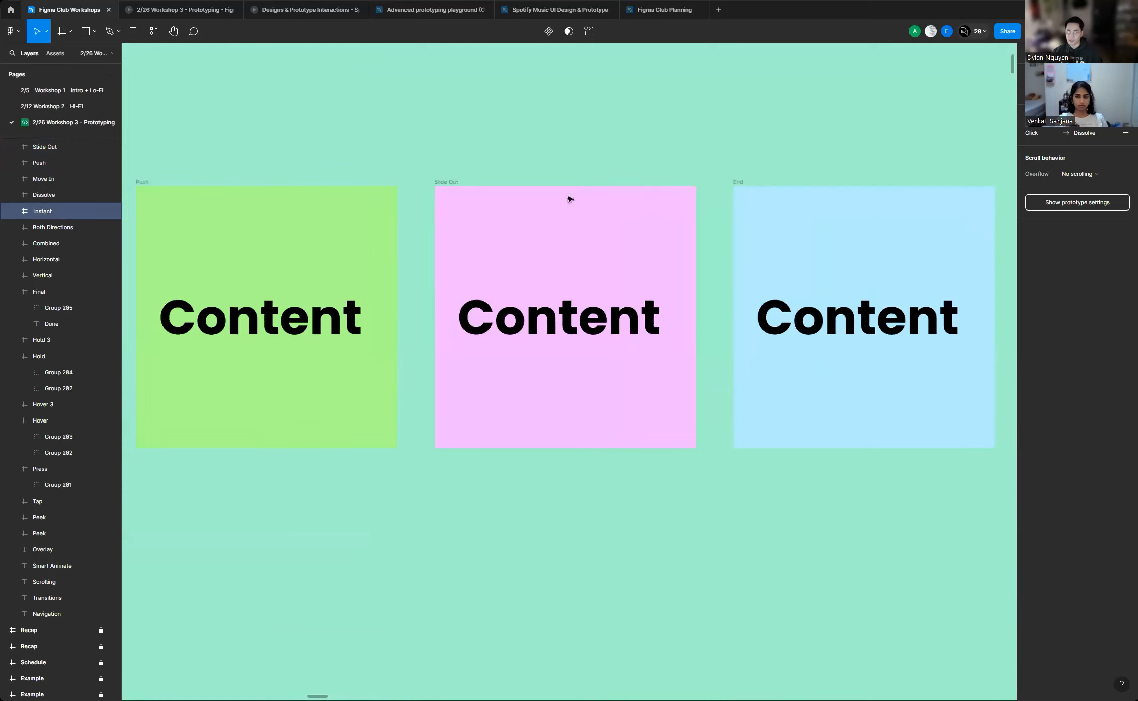
{"action": "scroll", "coordinate": [570, 200], "scroll_direction": "down", "scroll_amount": 4, "text": "ctrl"}
{"action": "scroll", "coordinate": [716, 220], "scroll_direction": "up", "scroll_amount": 2, "text": "ctrl"}
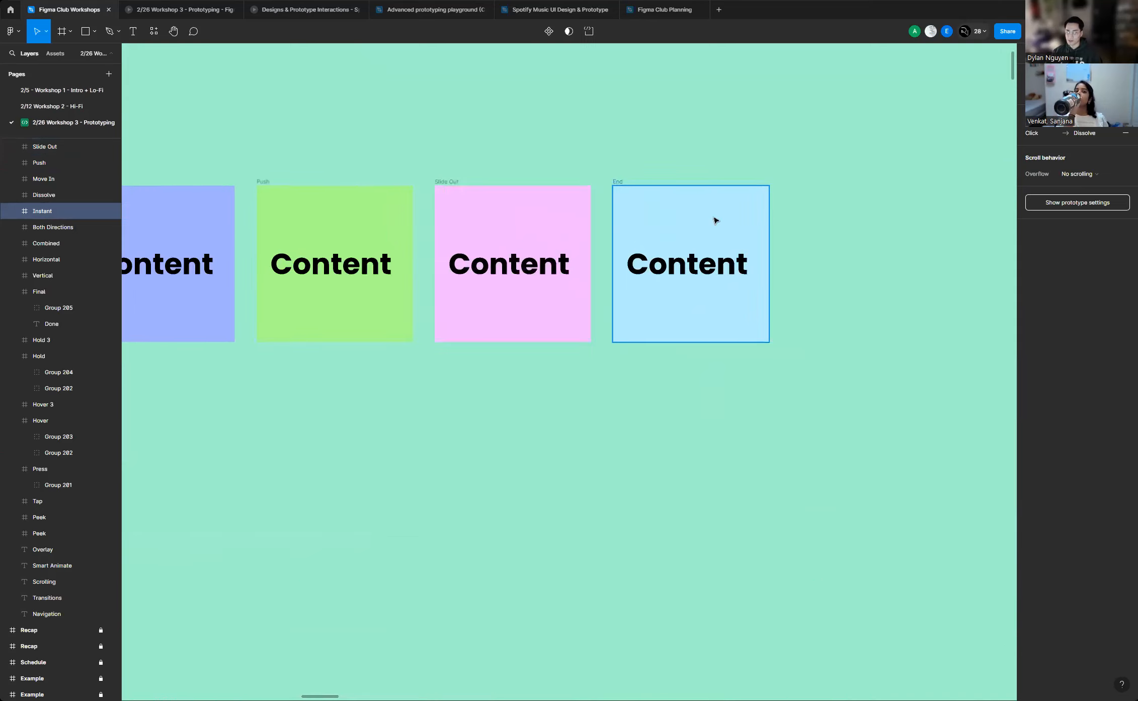
{"action": "scroll", "coordinate": [716, 219], "scroll_direction": "down", "scroll_amount": 3, "text": "ctrl"}
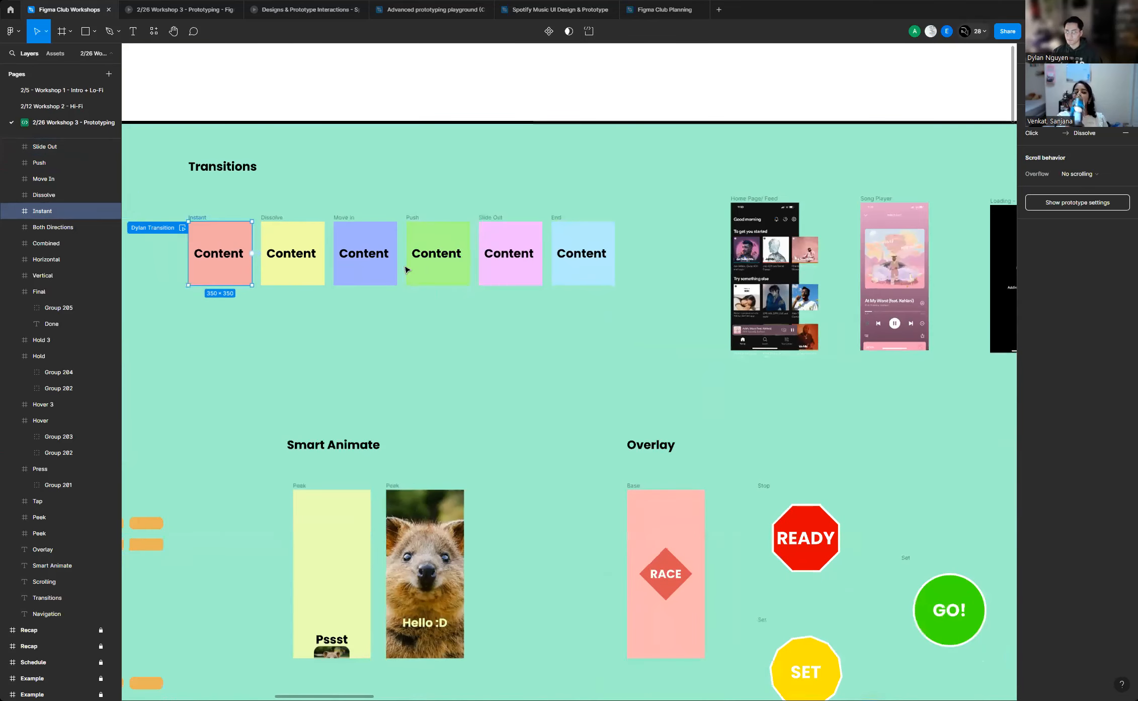
{"action": "scroll", "coordinate": [407, 269], "scroll_direction": "down", "scroll_amount": 3, "text": "ctrl"}
{"action": "scroll", "coordinate": [302, 253], "scroll_direction": "down", "scroll_amount": 3, "text": "ctrl"}
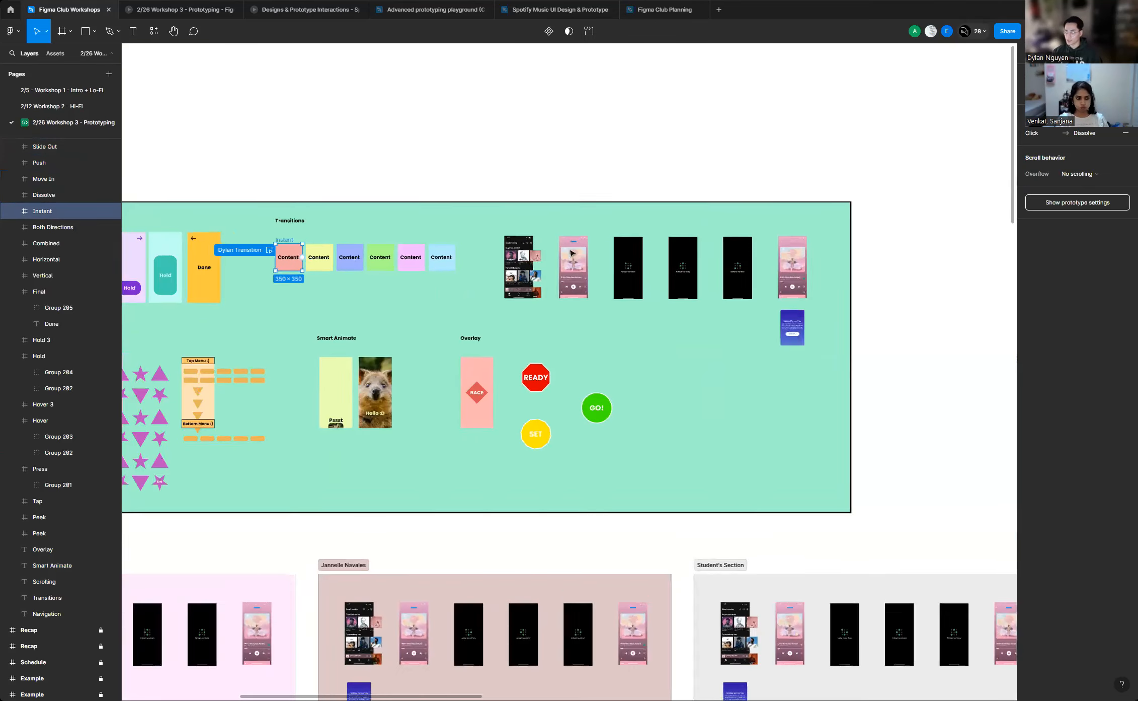
{"action": "scroll", "coordinate": [572, 253], "scroll_direction": "up", "scroll_amount": 8, "text": "ctrl"}
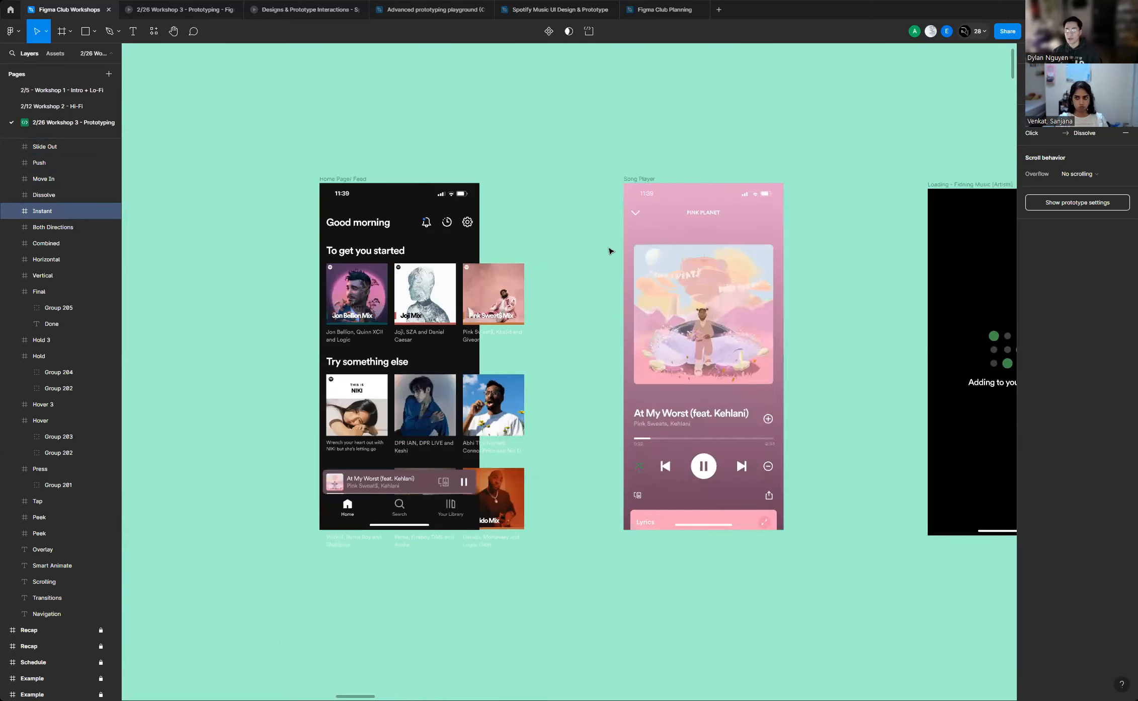
{"action": "scroll", "coordinate": [574, 248], "scroll_direction": "up", "scroll_amount": 3, "text": "ctrl"}
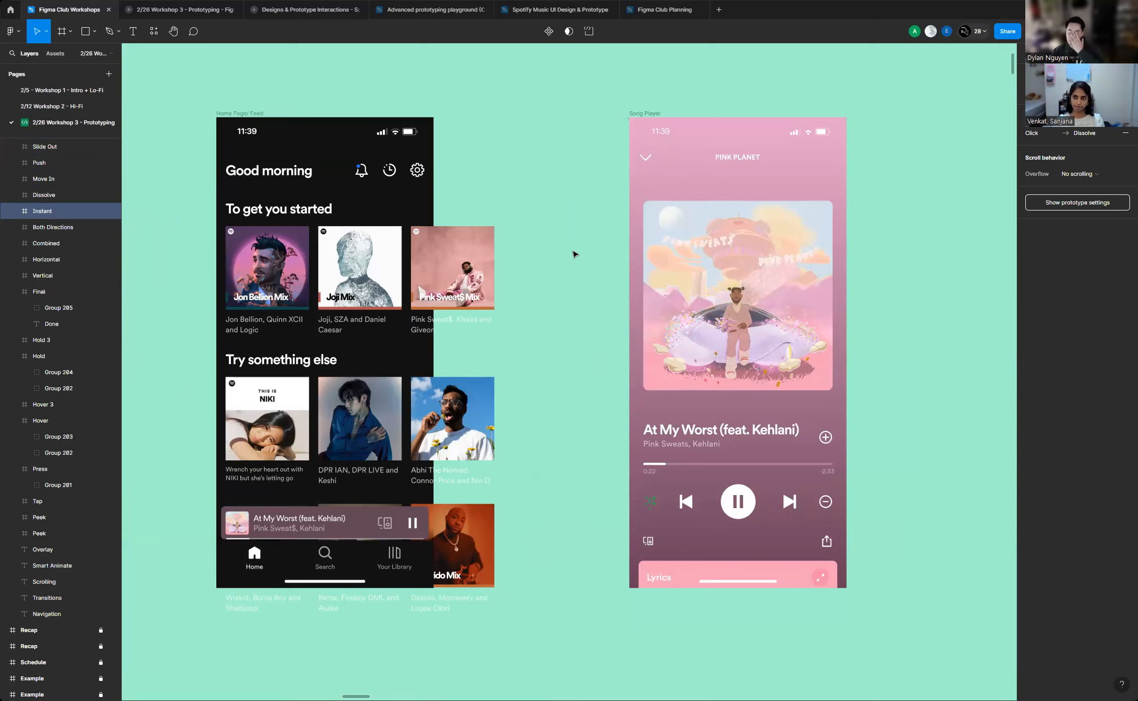
{"action": "scroll", "coordinate": [250, 114], "scroll_direction": "right", "scroll_amount": 1}
{"action": "left_click", "coordinate": [240, 114]}
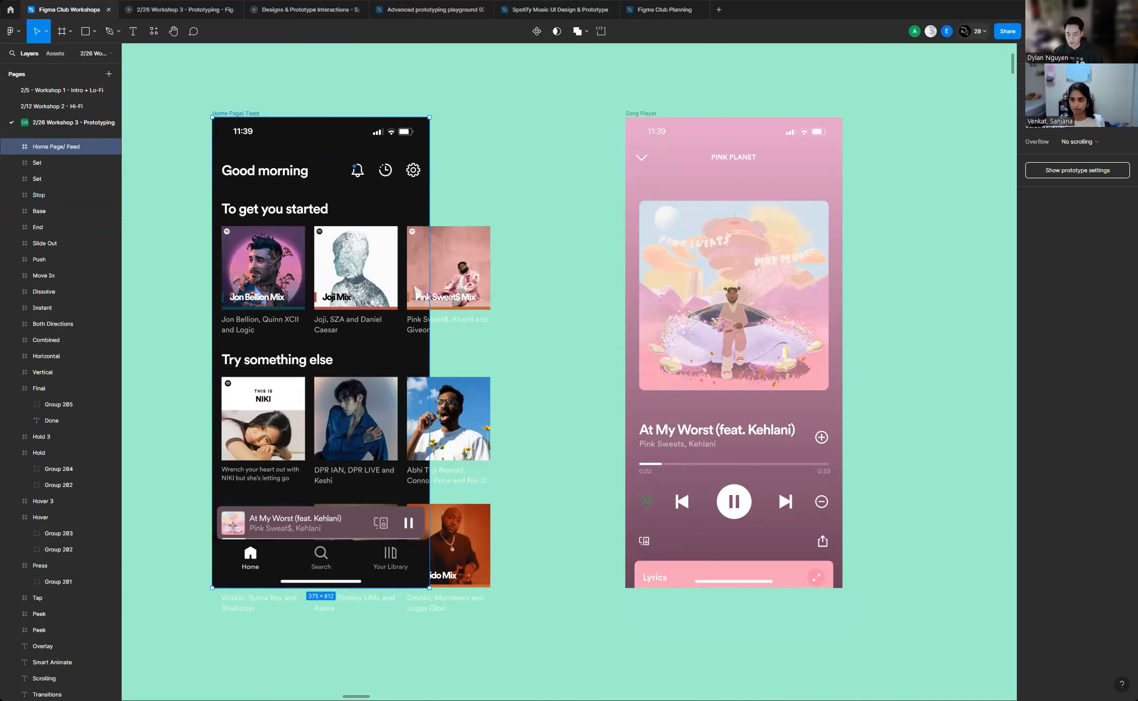
{"action": "left_click", "coordinate": [520, 172]}
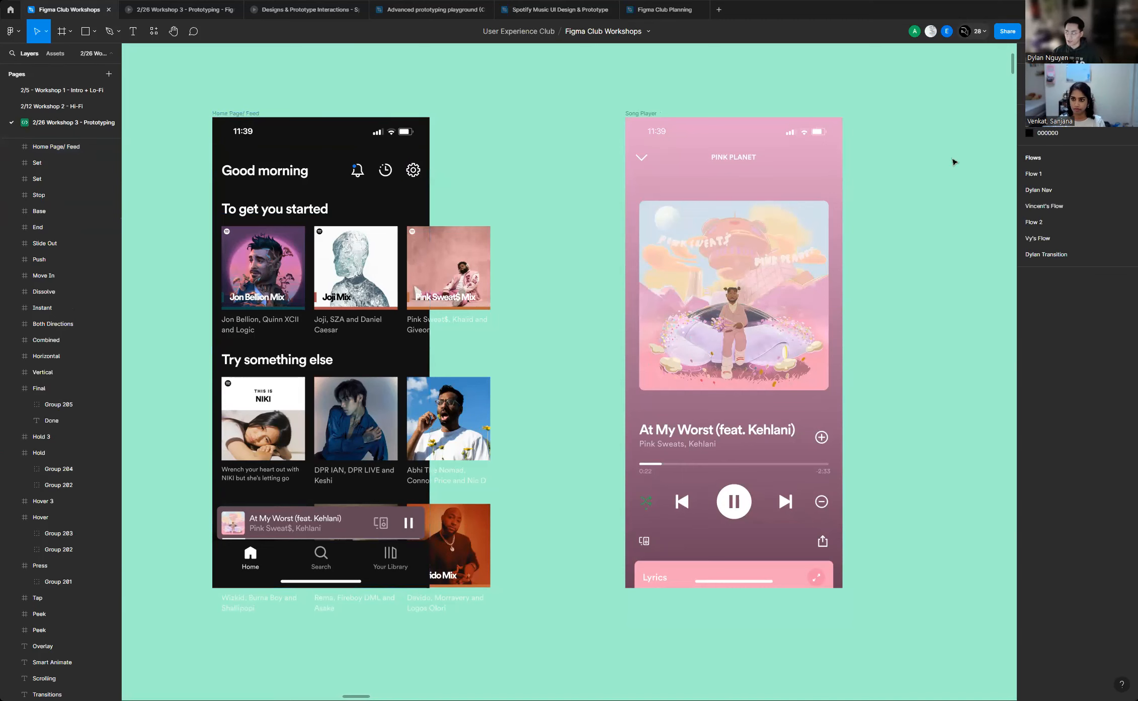
{"action": "scroll", "coordinate": [872, 213], "scroll_direction": "down", "scroll_amount": 3}
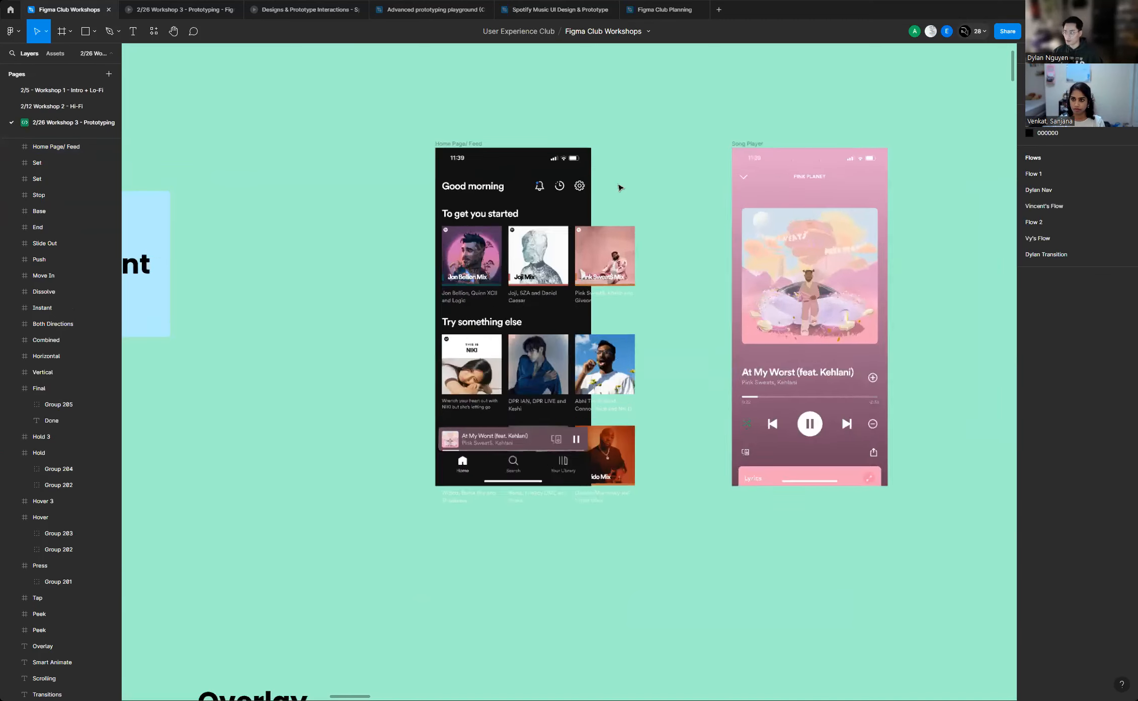
{"action": "scroll", "coordinate": [619, 187], "scroll_direction": "up", "scroll_amount": 2}
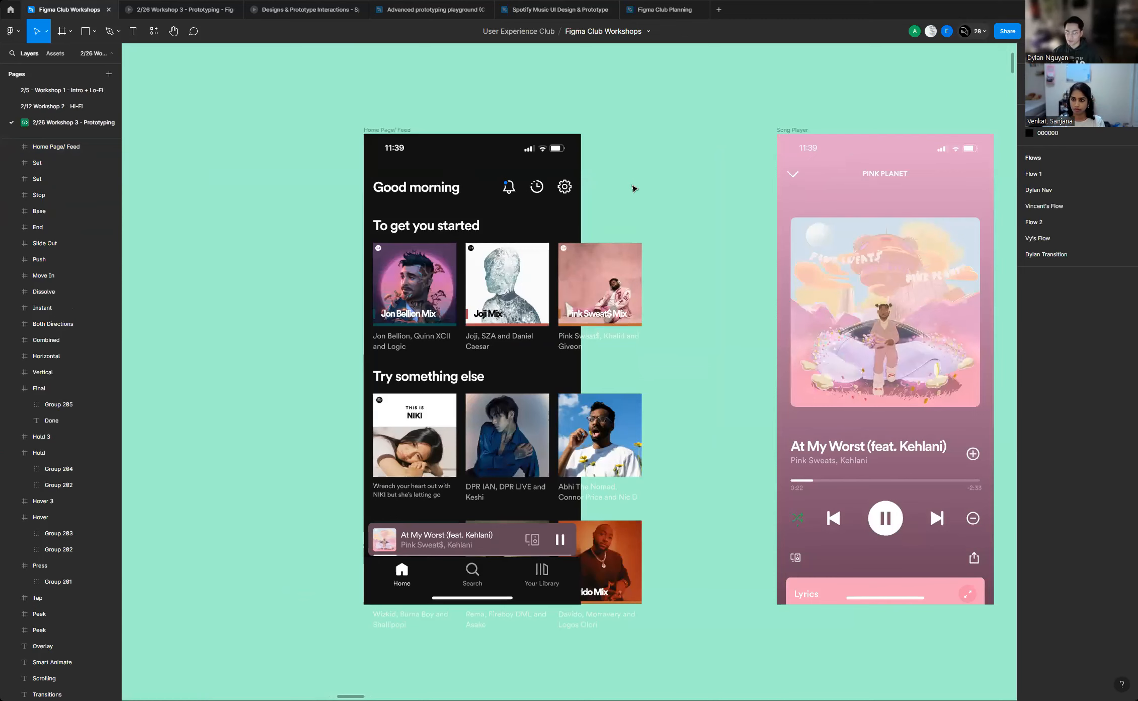
{"action": "scroll", "coordinate": [538, 216], "scroll_direction": "up", "scroll_amount": 3}
{"action": "scroll", "coordinate": [609, 216], "scroll_direction": "down", "scroll_amount": 4}
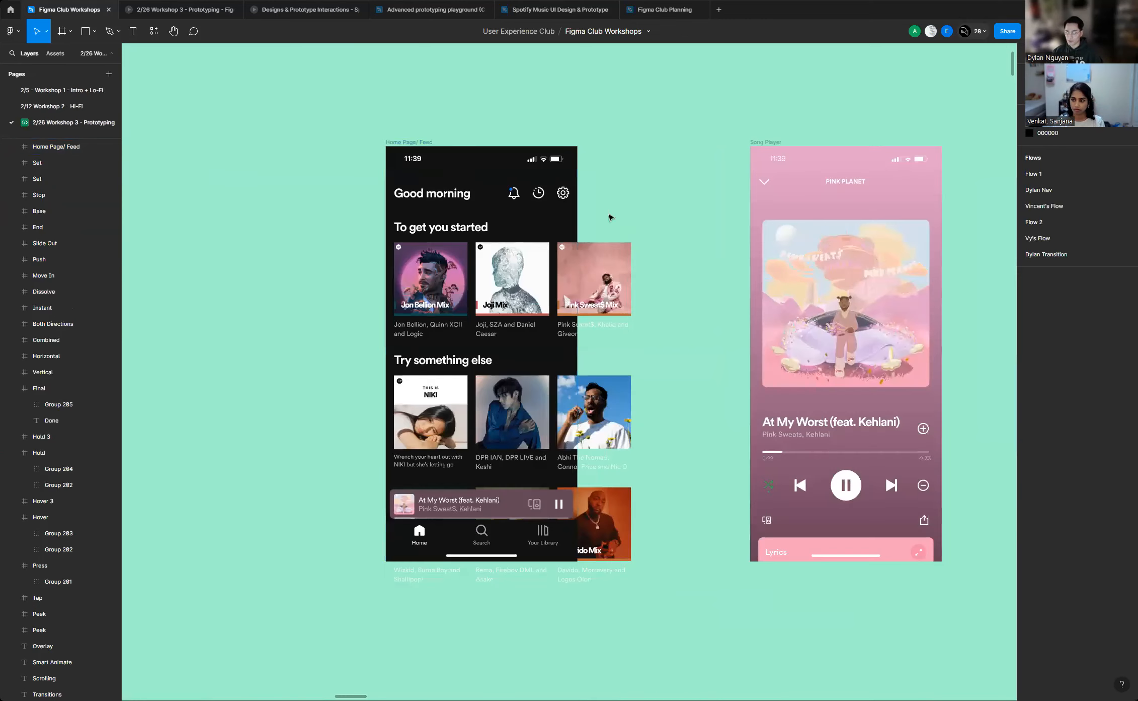
{"action": "scroll", "coordinate": [607, 218], "scroll_direction": "up", "scroll_amount": 2}
{"action": "scroll", "coordinate": [587, 221], "scroll_direction": "down", "scroll_amount": 1}
{"action": "left_click", "coordinate": [383, 116]}
{"action": "left_click", "coordinate": [589, 216]}
{"action": "scroll", "coordinate": [590, 216], "scroll_direction": "down", "scroll_amount": 4}
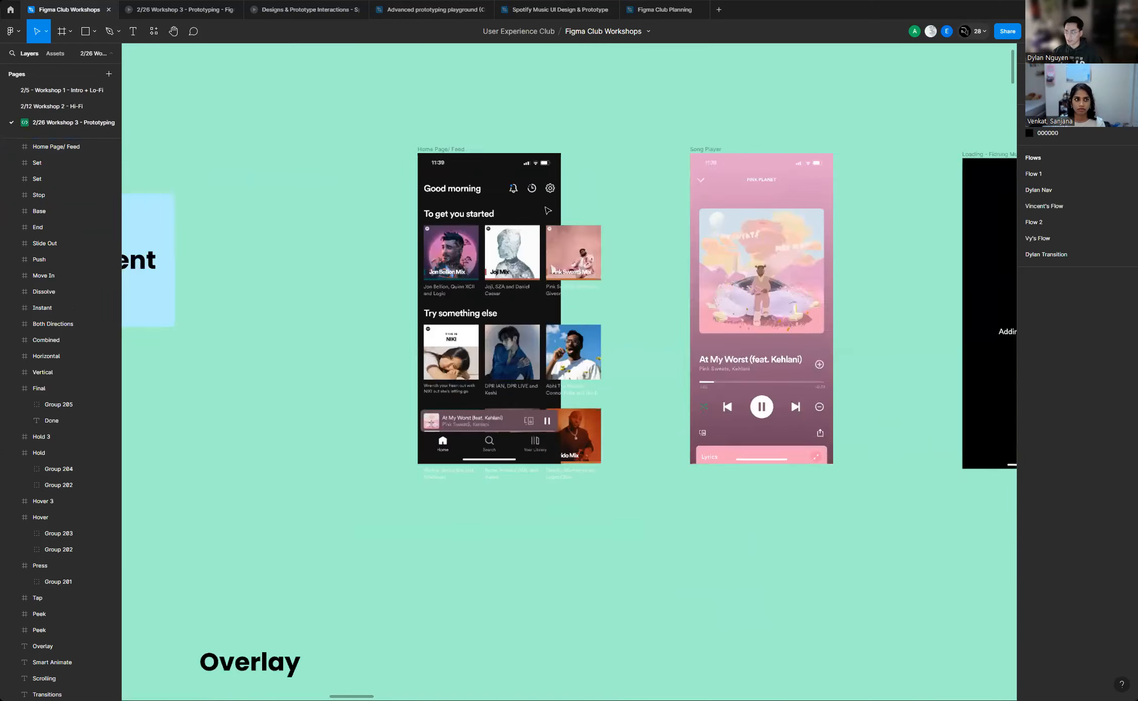
{"action": "scroll", "coordinate": [547, 208], "scroll_direction": "up", "scroll_amount": 4}
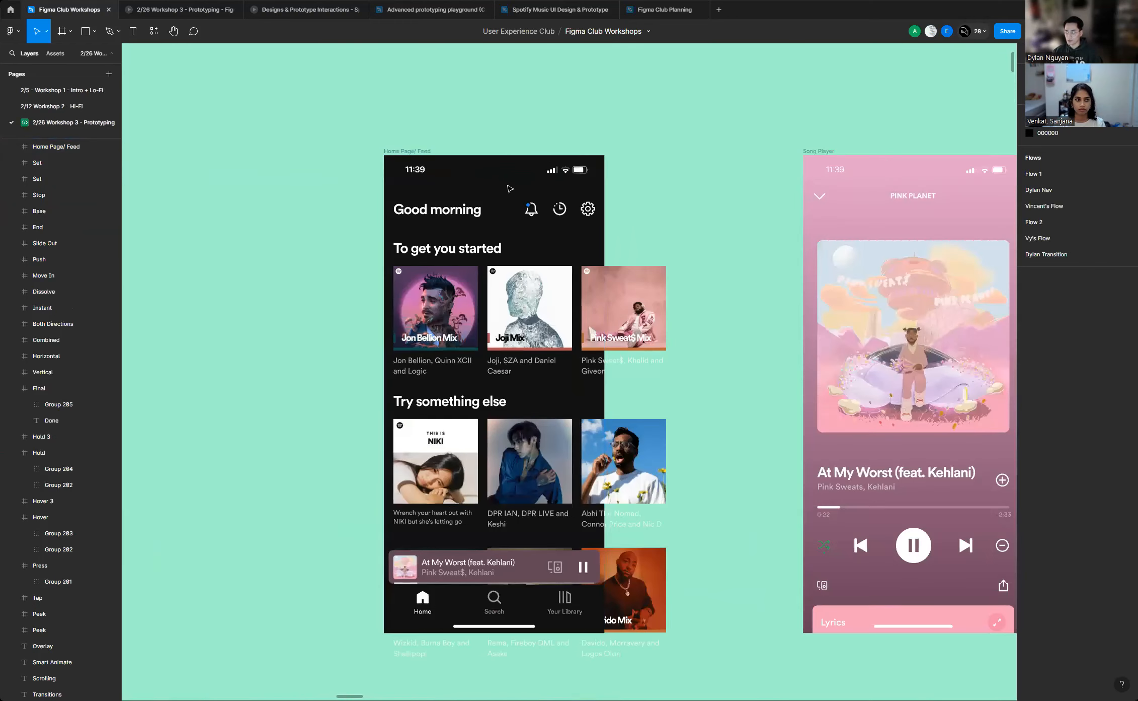
{"action": "scroll", "coordinate": [505, 191], "scroll_direction": "down", "scroll_amount": 1}
{"action": "left_click", "coordinate": [505, 191]}
{"action": "left_click", "coordinate": [505, 192]}
{"action": "scroll", "coordinate": [509, 191], "scroll_direction": "up", "scroll_amount": 2}
{"action": "scroll", "coordinate": [529, 185], "scroll_direction": "down", "scroll_amount": 2}
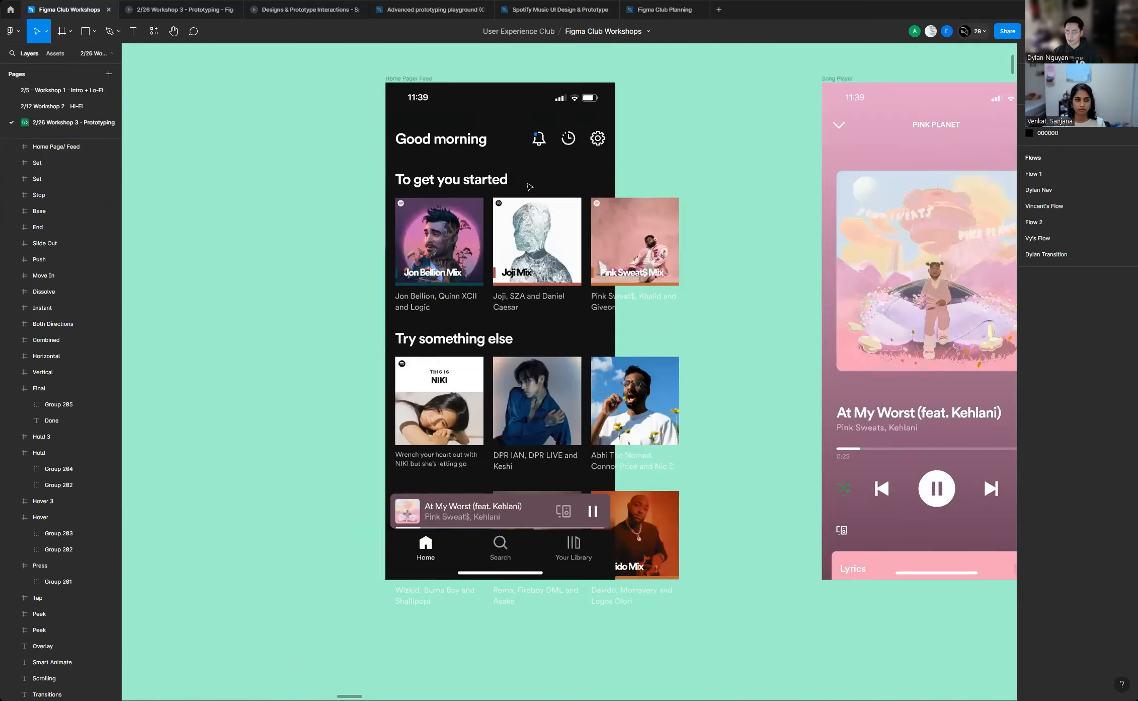
Enable Clip content on the Home Page/ Feed frame in its design properties, and deselect the frame
{"action": "scroll", "coordinate": [535, 184], "scroll_direction": "up", "scroll_amount": 1}
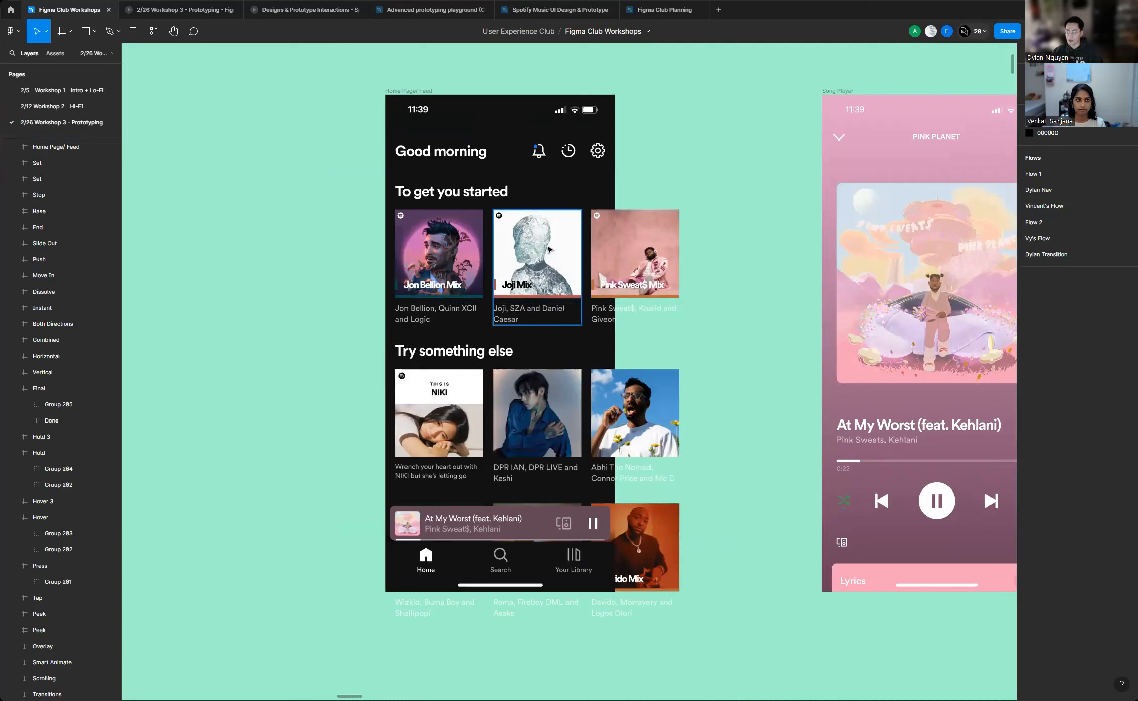
{"action": "scroll", "coordinate": [672, 192], "scroll_direction": "up", "scroll_amount": 2}
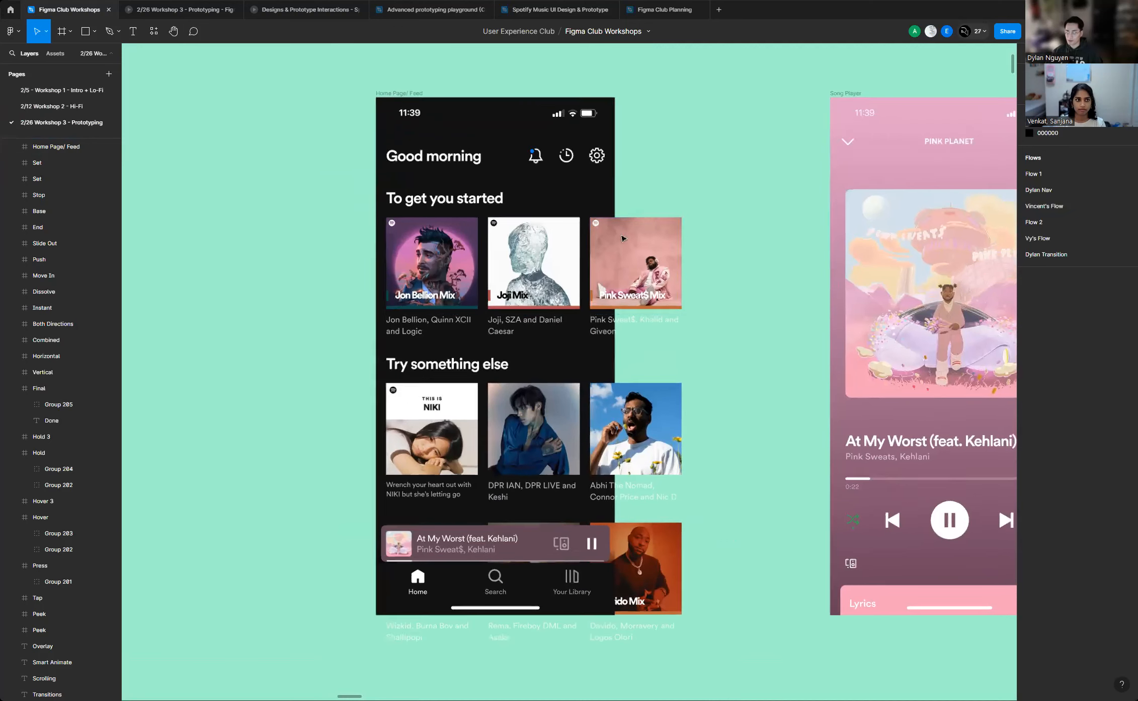
{"action": "scroll", "coordinate": [623, 238], "scroll_direction": "up", "scroll_amount": 1}
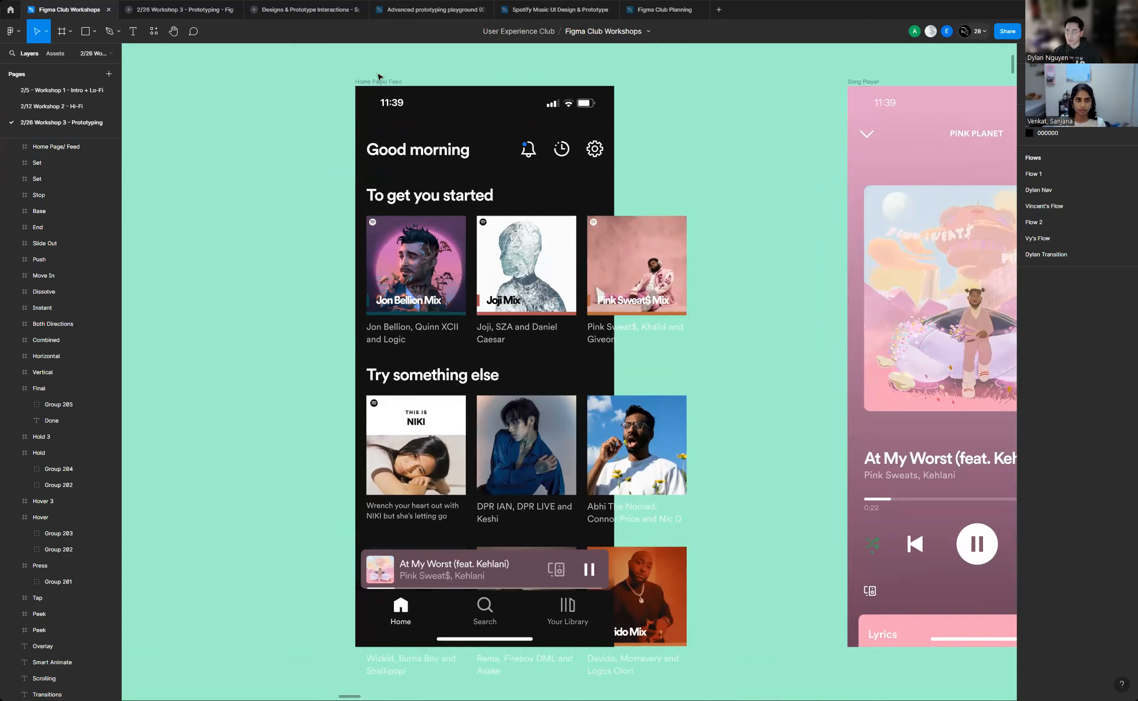
{"action": "left_click", "coordinate": [379, 81]}
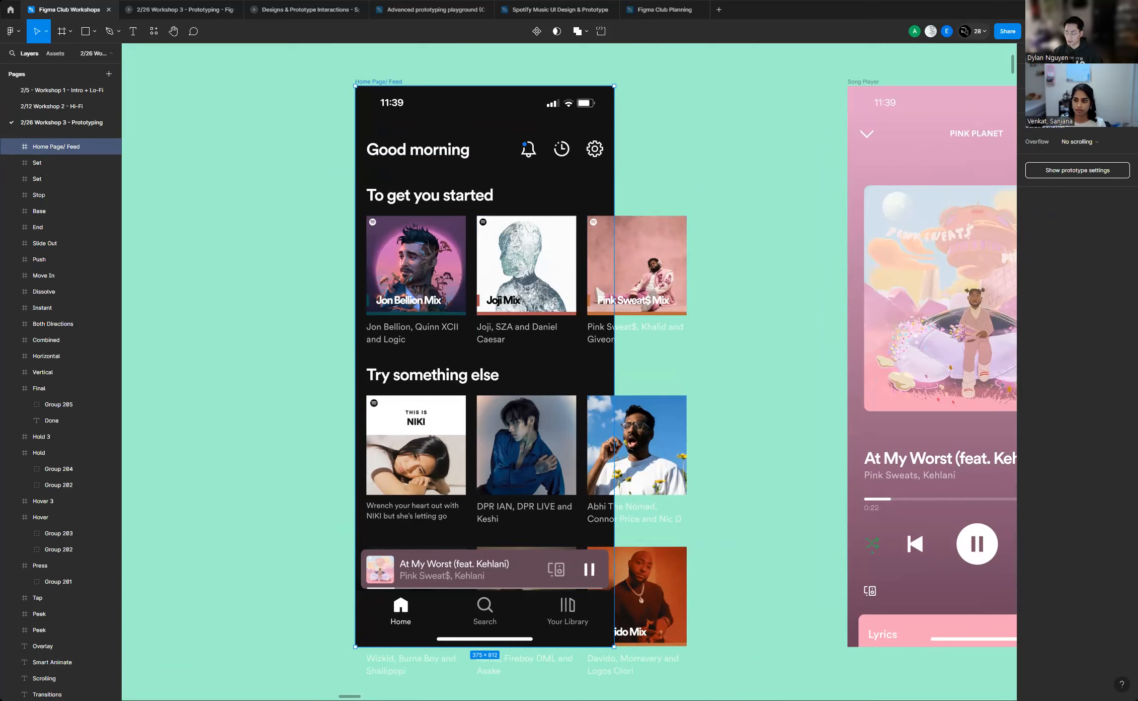
{"action": "key", "text": "shift+e"}
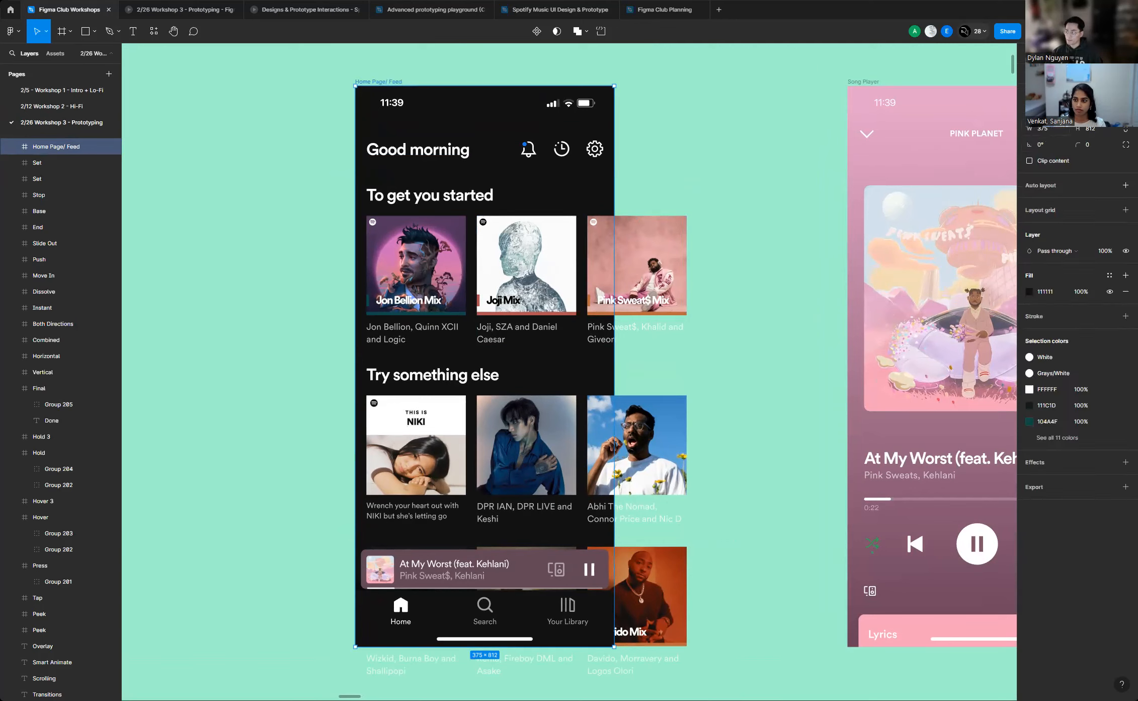
{"action": "left_click", "coordinate": [1030, 161]}
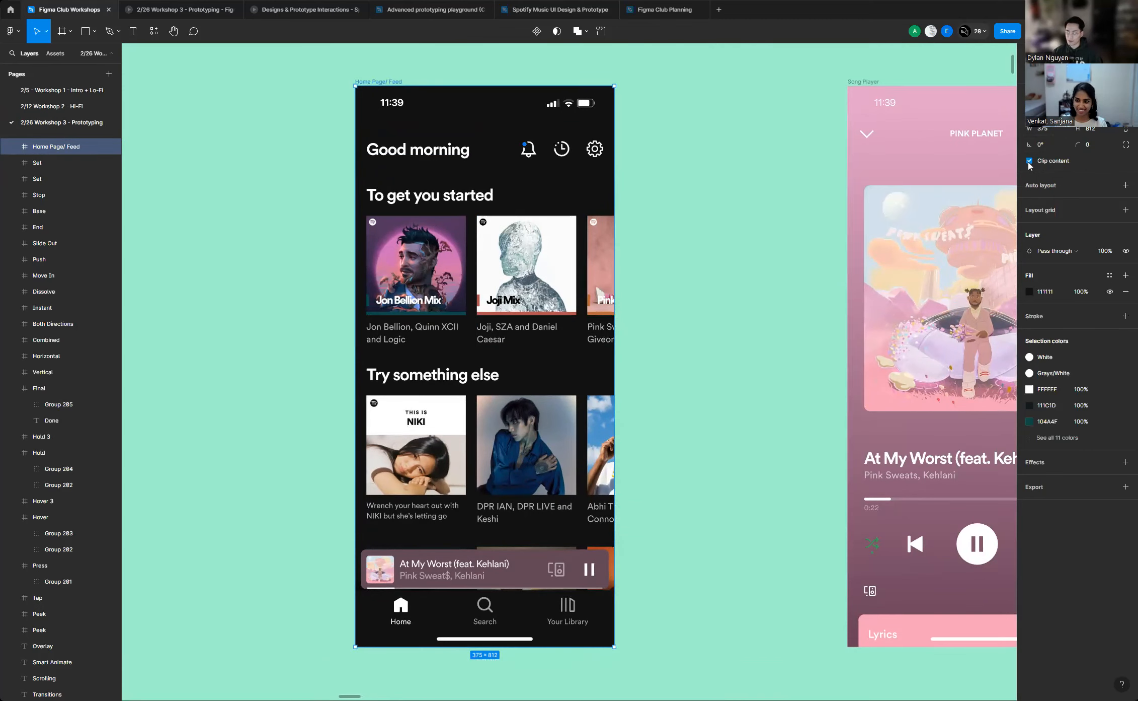
{"action": "left_click", "coordinate": [710, 184]}
Look over the participants' sections below the test section, and return to the Home Page/ Feed frame
{"action": "scroll", "coordinate": [710, 183], "scroll_direction": "down", "scroll_amount": 5}
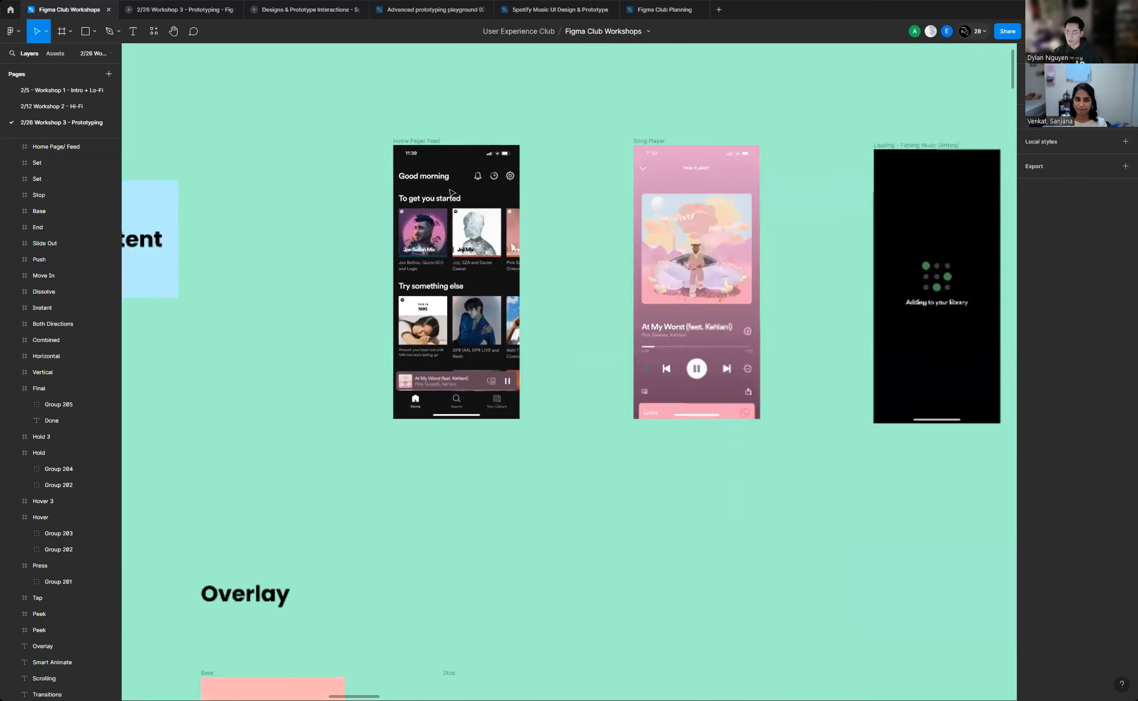
{"action": "scroll", "coordinate": [633, 223], "scroll_direction": "down", "scroll_amount": 3}
{"action": "scroll", "coordinate": [633, 223], "scroll_direction": "down", "scroll_amount": 5}
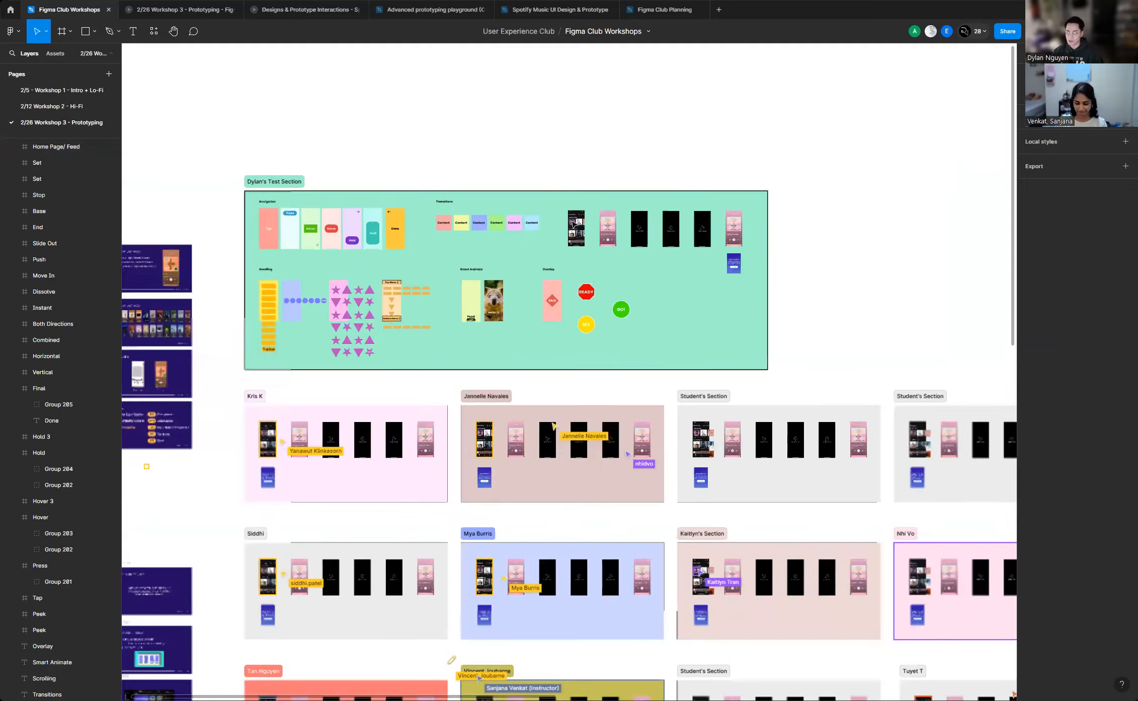
{"action": "scroll", "coordinate": [609, 211], "scroll_direction": "down", "scroll_amount": 3}
{"action": "scroll", "coordinate": [606, 212], "scroll_direction": "down", "scroll_amount": 5}
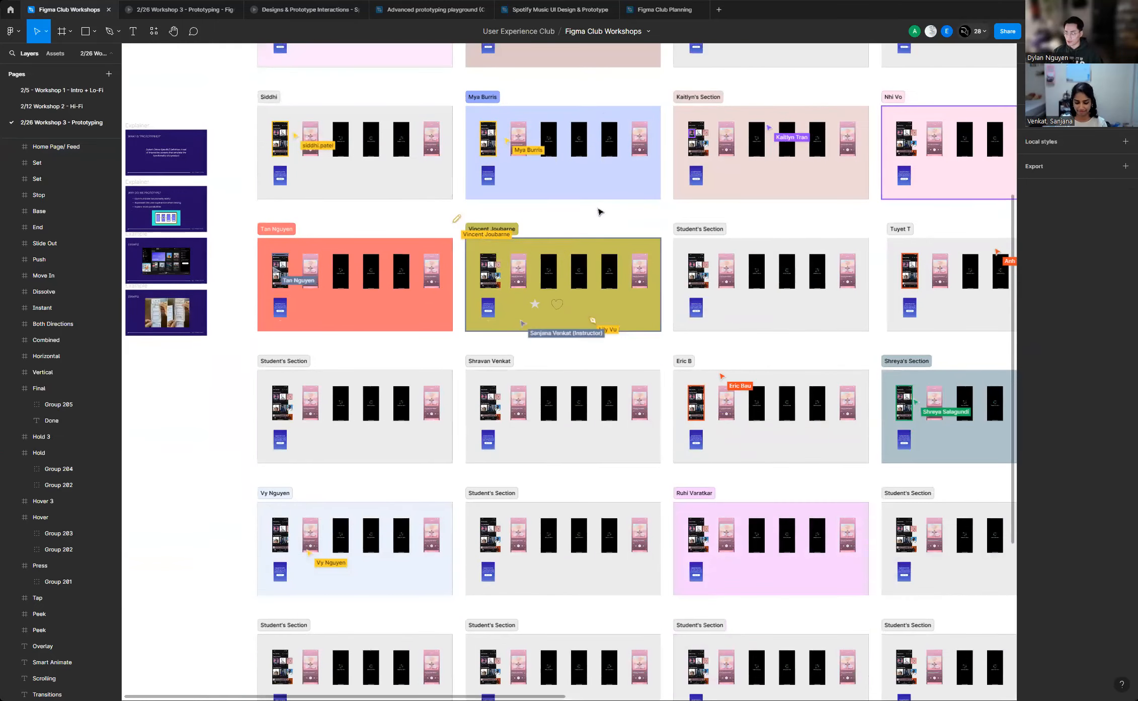
{"action": "scroll", "coordinate": [487, 215], "scroll_direction": "down", "scroll_amount": 5}
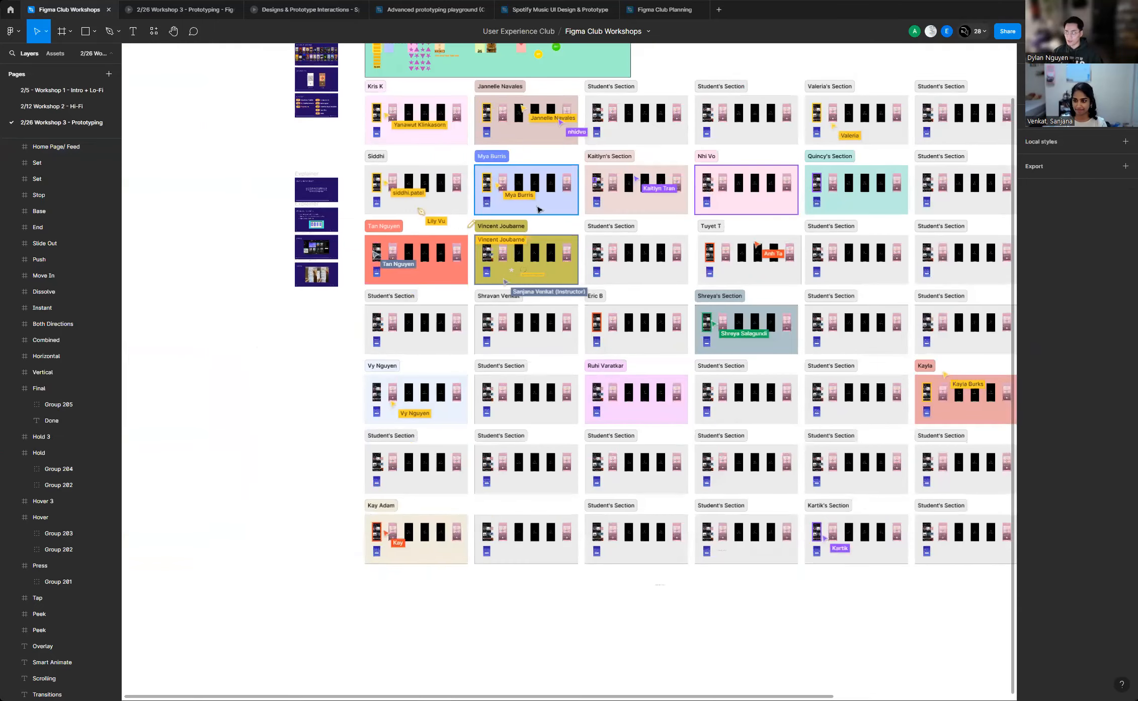
{"action": "scroll", "coordinate": [539, 210], "scroll_direction": "up", "scroll_amount": 5}
{"action": "scroll", "coordinate": [531, 210], "scroll_direction": "up", "scroll_amount": 5}
{"action": "scroll", "coordinate": [531, 211], "scroll_direction": "up", "scroll_amount": 10}
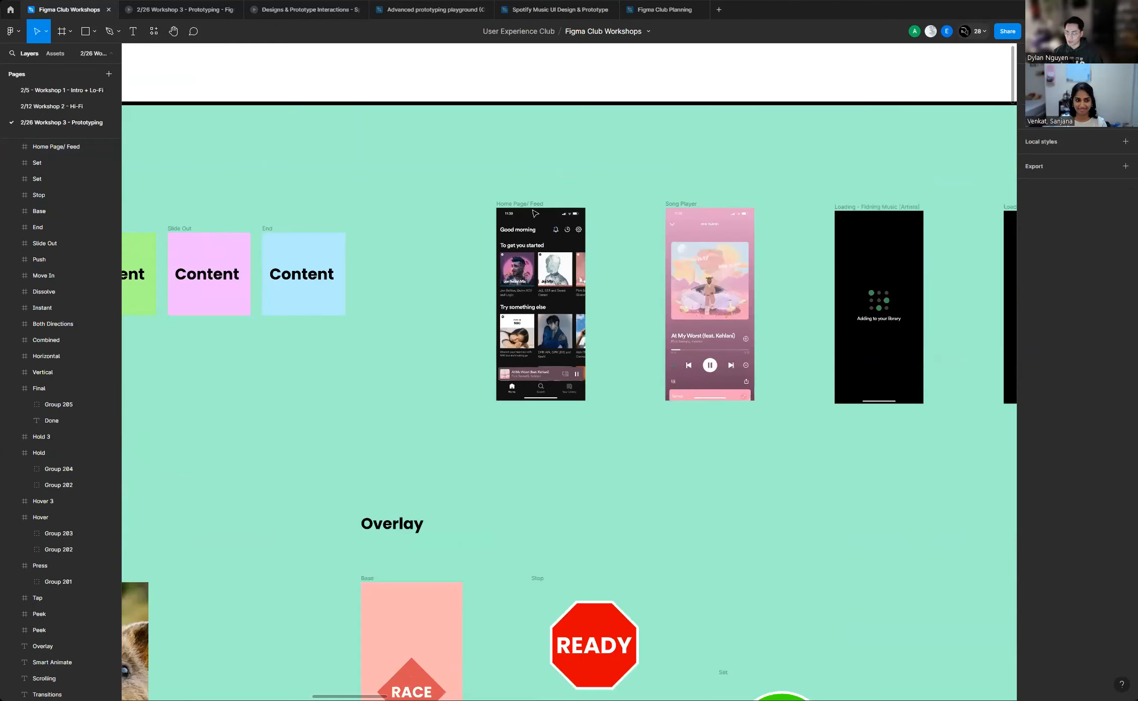
{"action": "scroll", "coordinate": [559, 230], "scroll_direction": "down", "scroll_amount": 3}
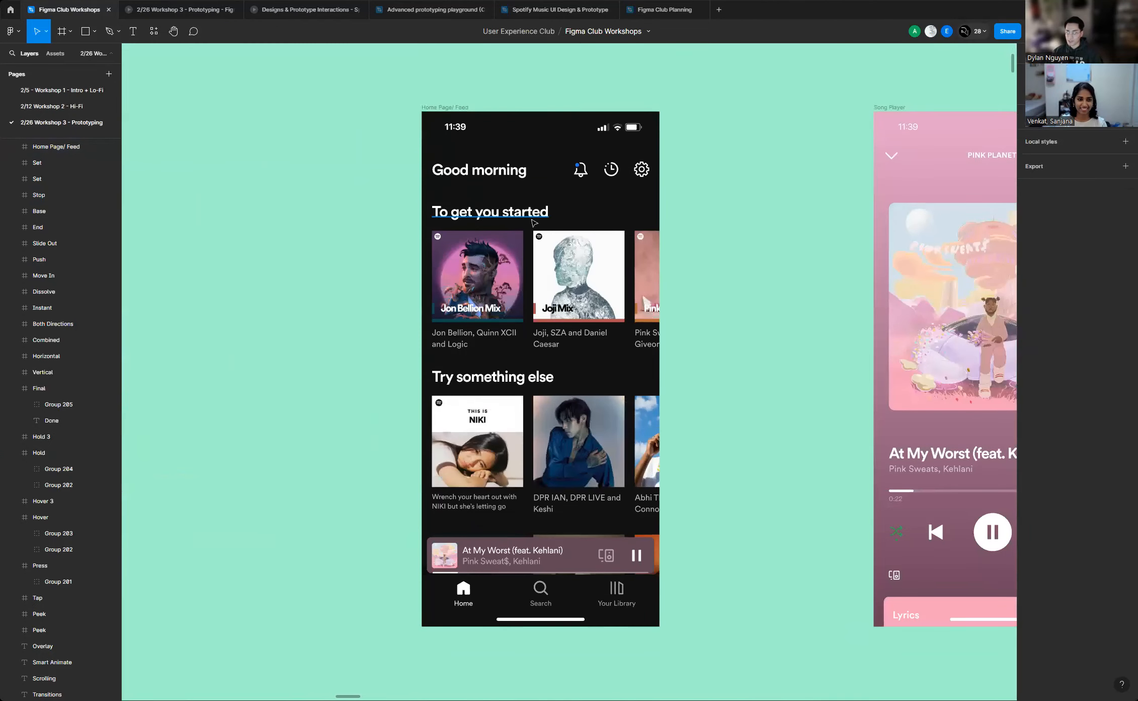
{"action": "left_click", "coordinate": [451, 107]}
{"action": "key", "text": "Escape"}
{"action": "scroll", "coordinate": [512, 443], "scroll_direction": "down", "scroll_amount": 1}
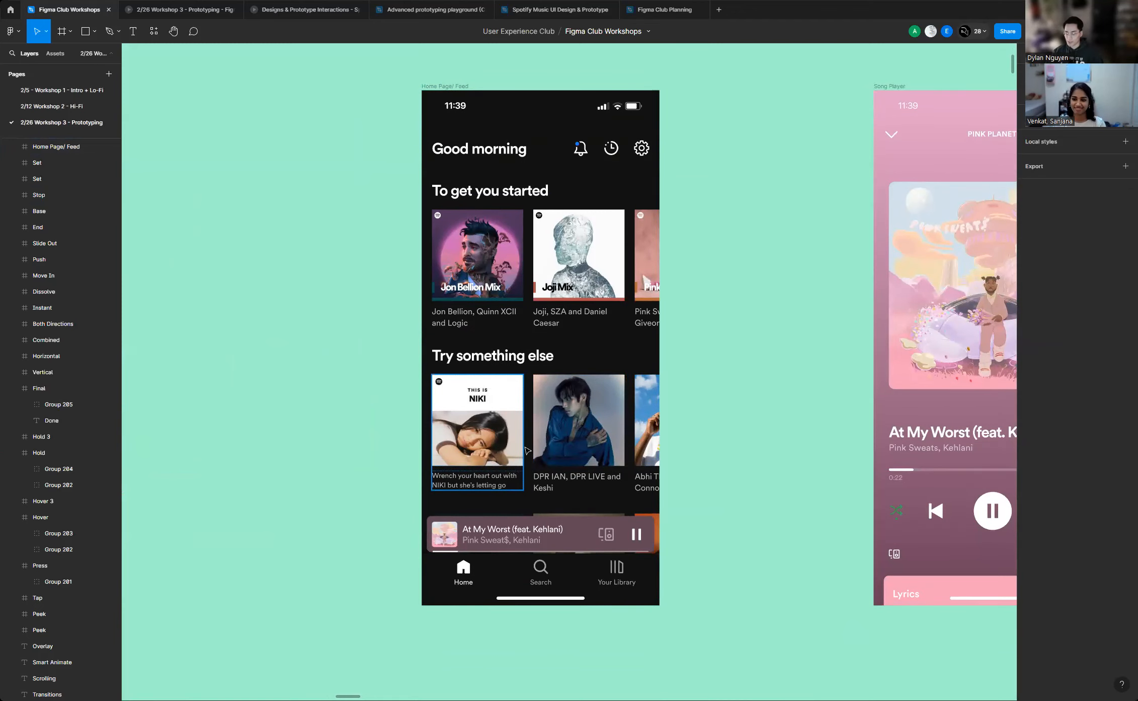
{"action": "scroll", "coordinate": [416, 381], "scroll_direction": "up", "scroll_amount": 3}
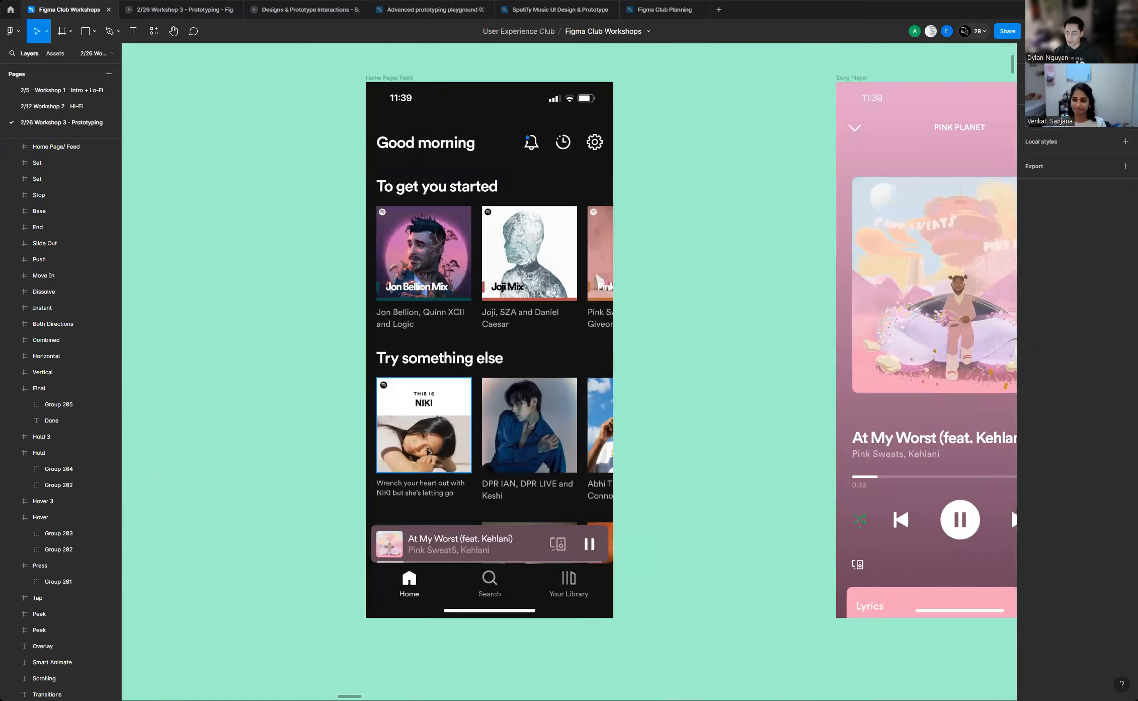
Select the Playback bar on the Home Page/ Feed frame and examine it together with the surrounding feed content
{"action": "left_click", "coordinate": [463, 547]}
{"action": "scroll", "coordinate": [689, 408], "scroll_direction": "up", "scroll_amount": 5}
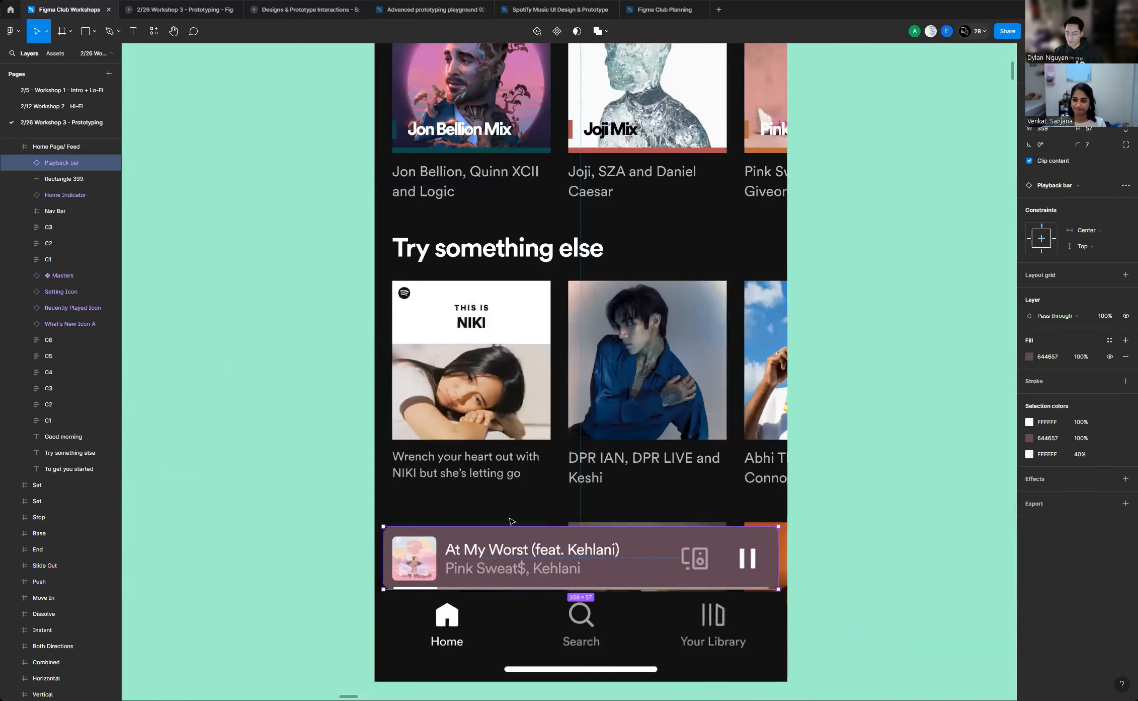
{"action": "scroll", "coordinate": [689, 409], "scroll_direction": "up", "scroll_amount": 5}
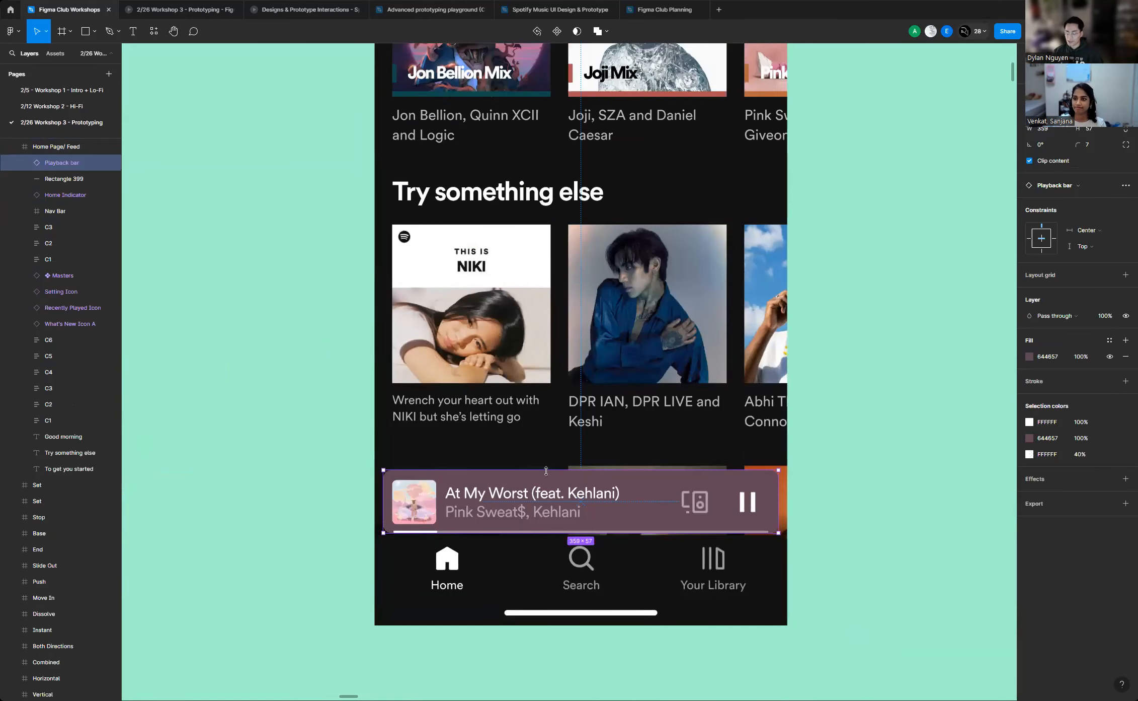
{"action": "scroll", "coordinate": [589, 469], "scroll_direction": "down", "scroll_amount": 2}
{"action": "scroll", "coordinate": [589, 469], "scroll_direction": "up", "scroll_amount": 1}
{"action": "scroll", "coordinate": [590, 469], "scroll_direction": "down", "scroll_amount": 2}
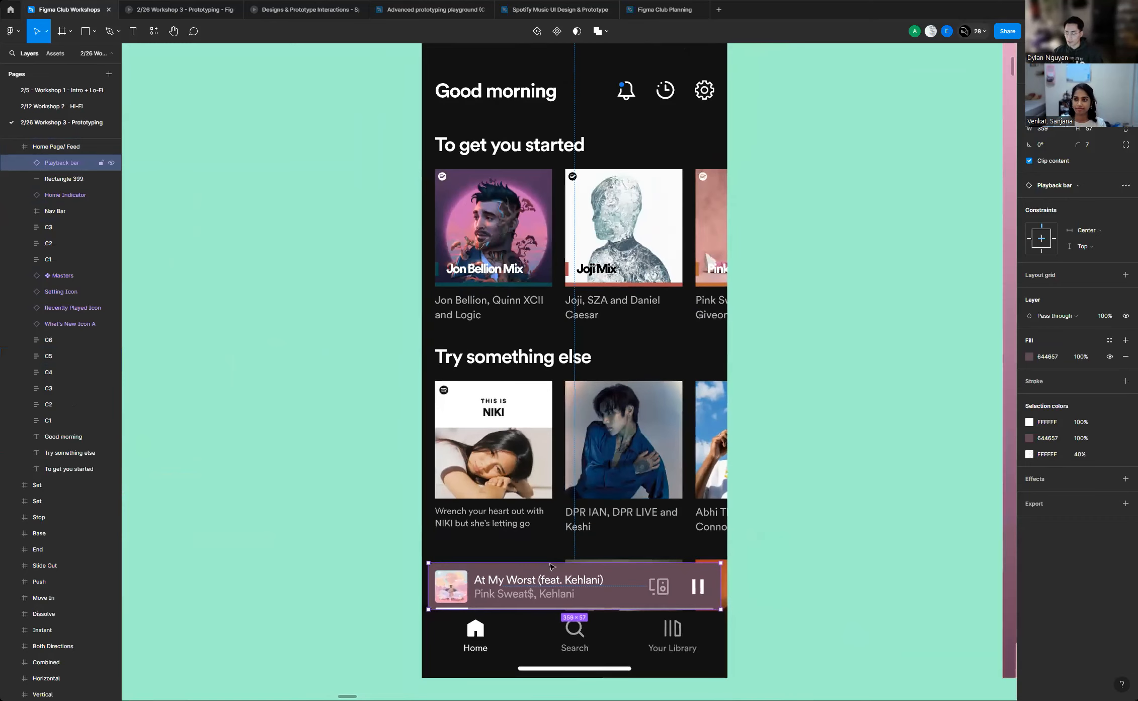
{"action": "scroll", "coordinate": [618, 389], "scroll_direction": "down", "scroll_amount": 2}
{"action": "scroll", "coordinate": [614, 453], "scroll_direction": "up", "scroll_amount": 2}
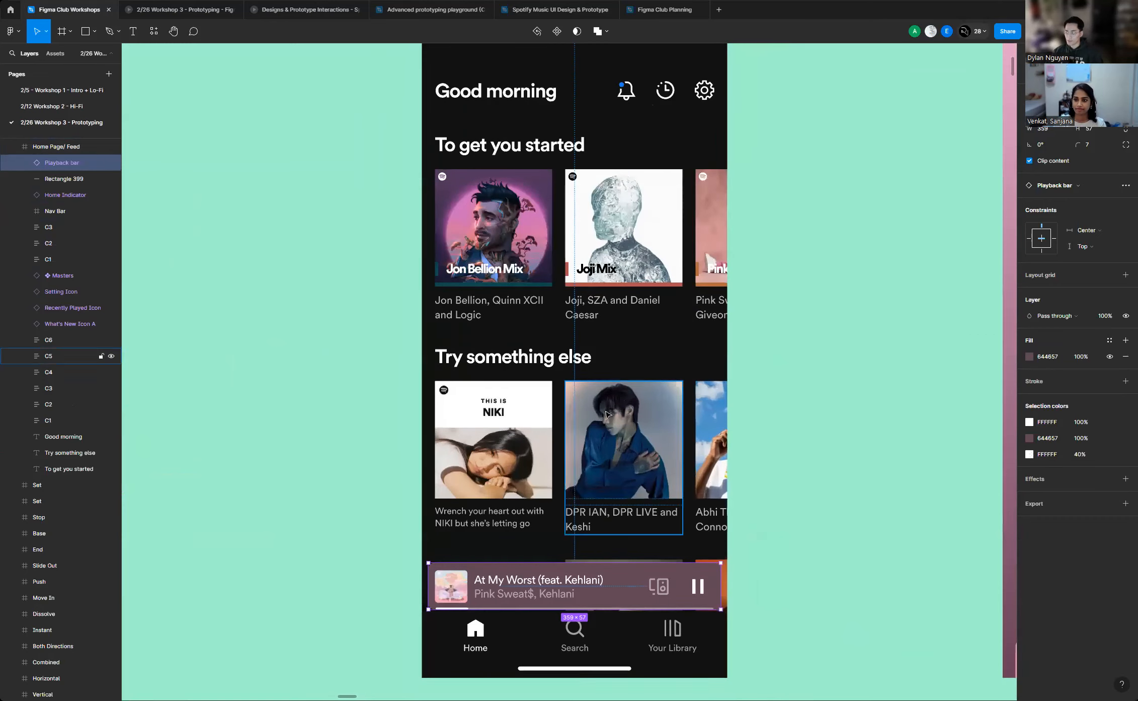
{"action": "scroll", "coordinate": [609, 549], "scroll_direction": "down", "scroll_amount": 2}
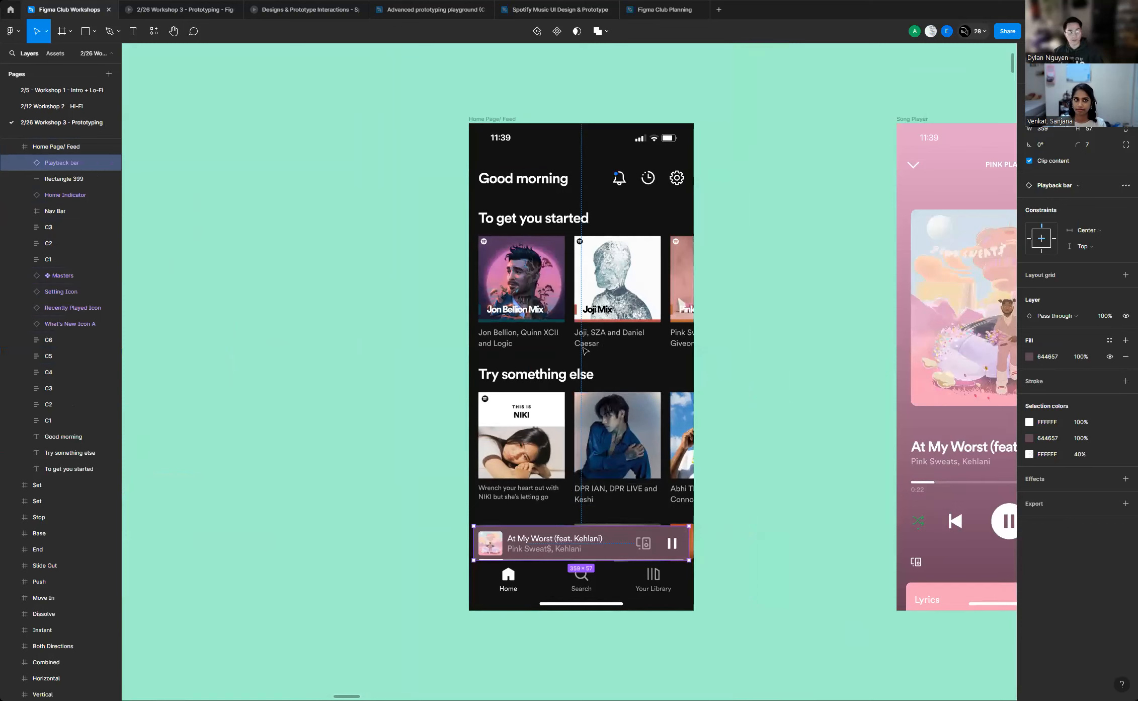
Compare the Home Page/ Feed frame with the Song Player and other frames in the test section, and deselect the Playback bar
{"action": "scroll", "coordinate": [425, 369], "scroll_direction": "down", "scroll_amount": 2}
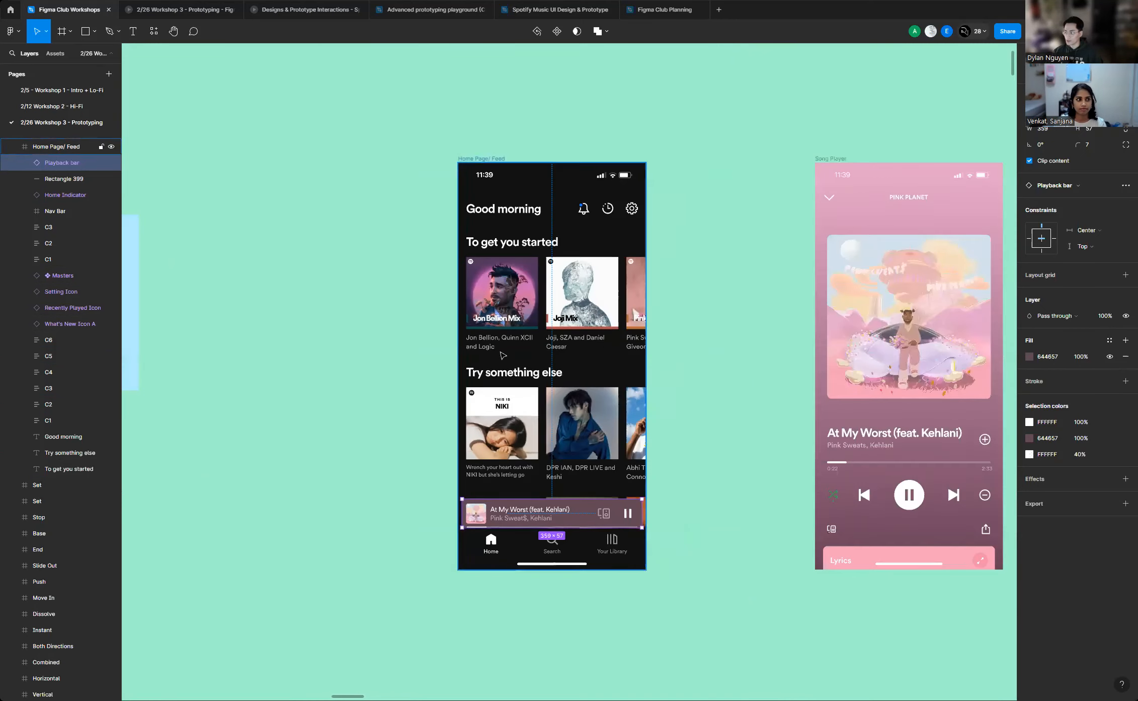
{"action": "scroll", "coordinate": [502, 357], "scroll_direction": "up", "scroll_amount": 2}
{"action": "scroll", "coordinate": [427, 292], "scroll_direction": "down", "scroll_amount": 2}
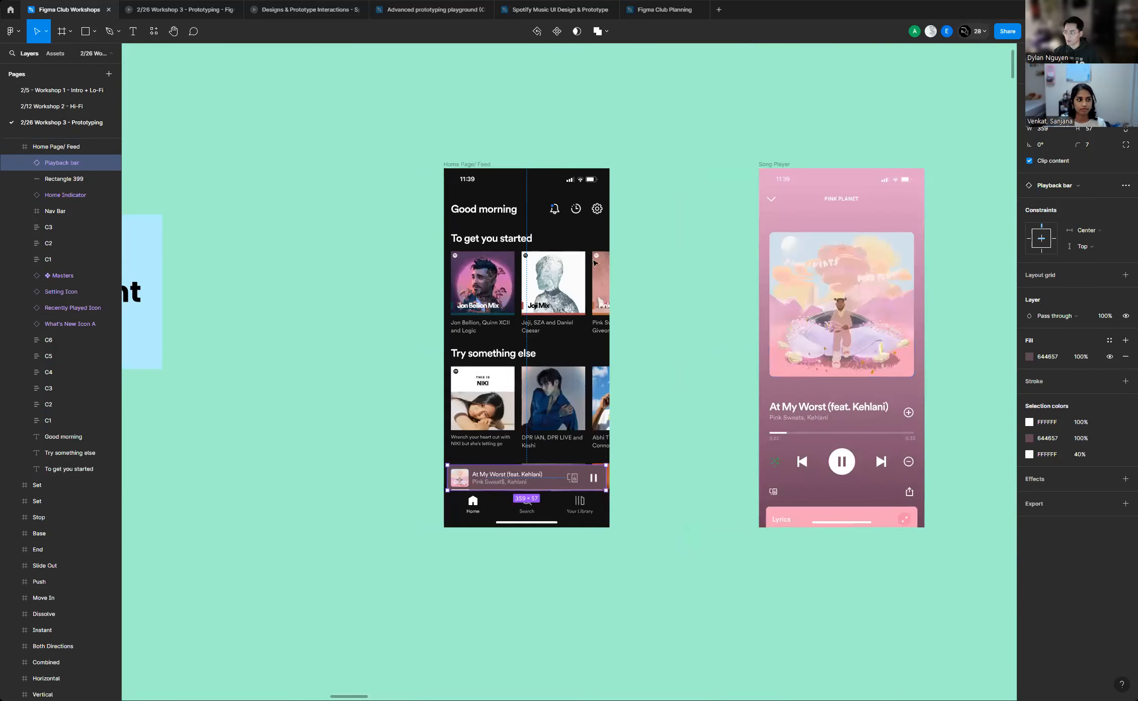
{"action": "scroll", "coordinate": [795, 279], "scroll_direction": "down", "scroll_amount": 4}
{"action": "scroll", "coordinate": [680, 258], "scroll_direction": "down", "scroll_amount": 2}
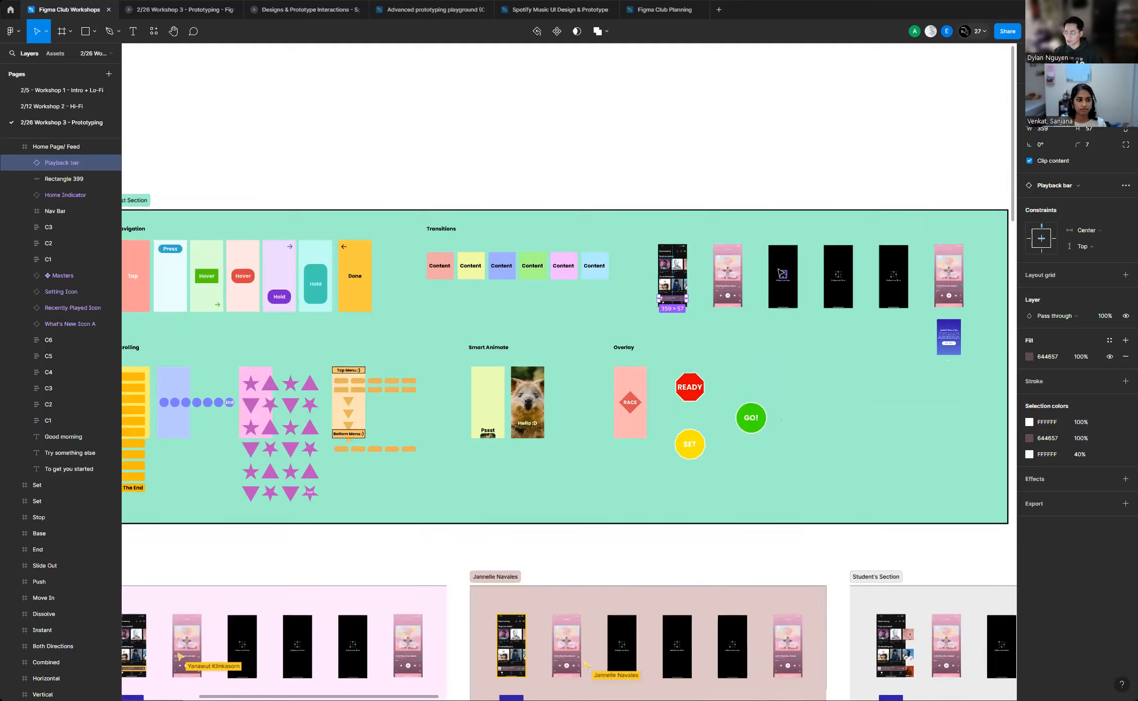
{"action": "scroll", "coordinate": [635, 317], "scroll_direction": "up", "scroll_amount": 6}
{"action": "scroll", "coordinate": [614, 320], "scroll_direction": "up", "scroll_amount": 2}
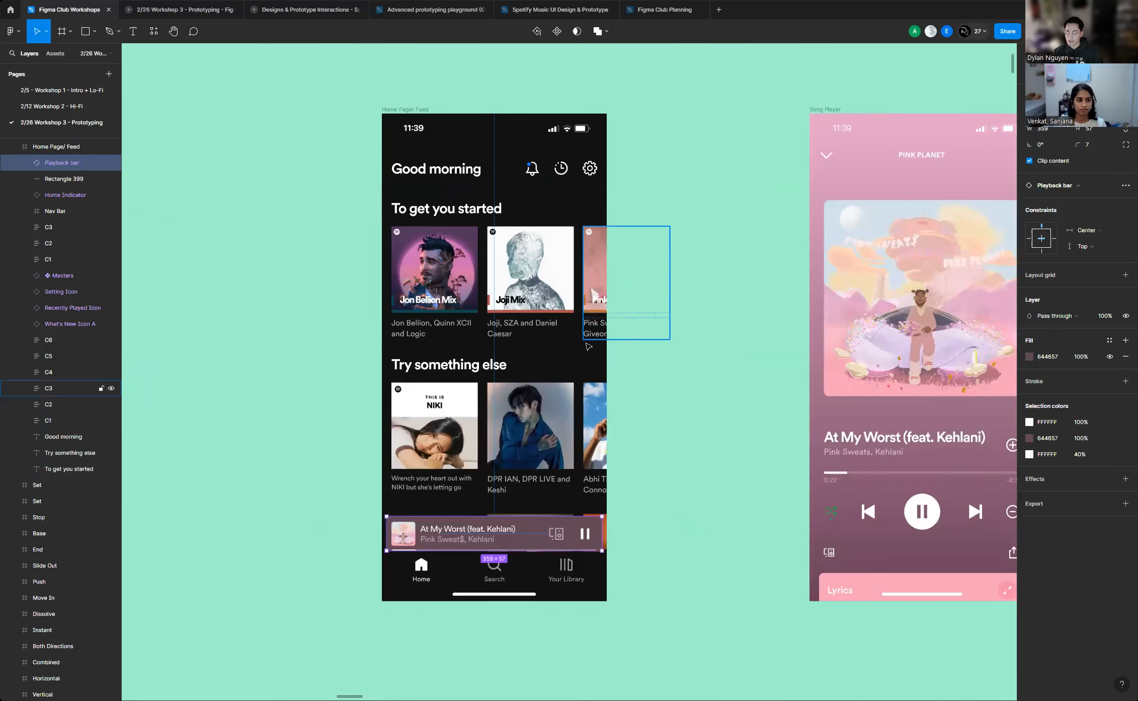
{"action": "left_click", "coordinate": [703, 372]}
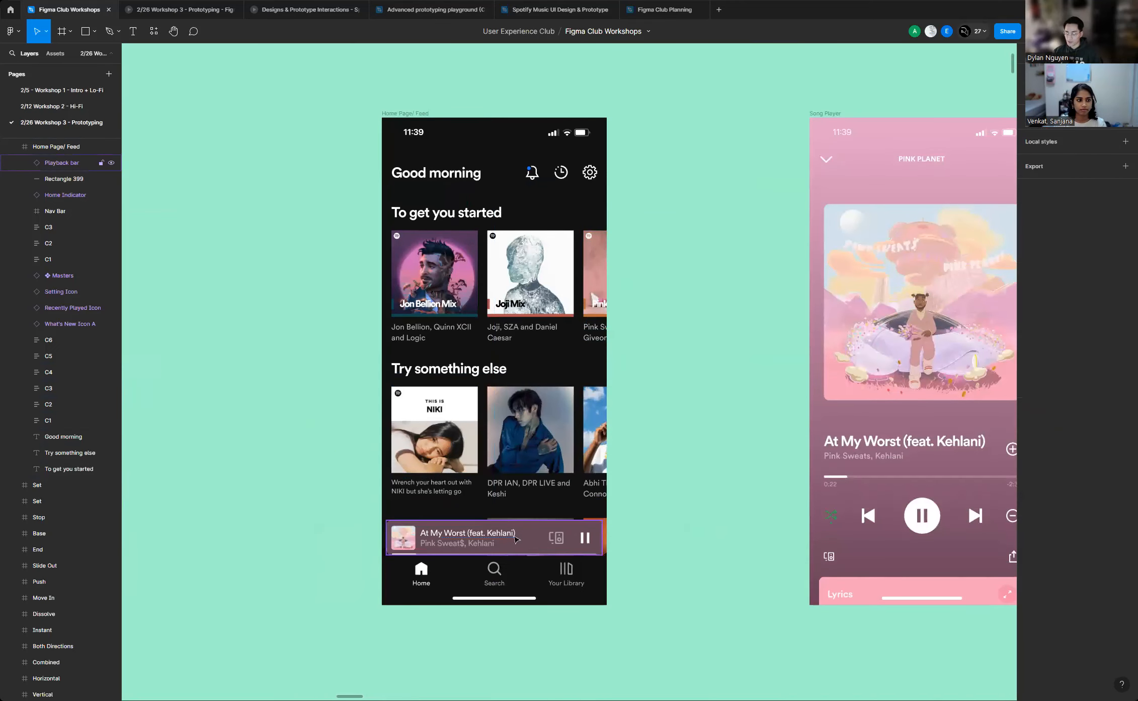
Switch to prototyping mode and connect the Playback bar on the Home Page/ Feed frame to the Song Player frame with an On click interaction
{"action": "scroll", "coordinate": [517, 543], "scroll_direction": "up", "scroll_amount": 1}
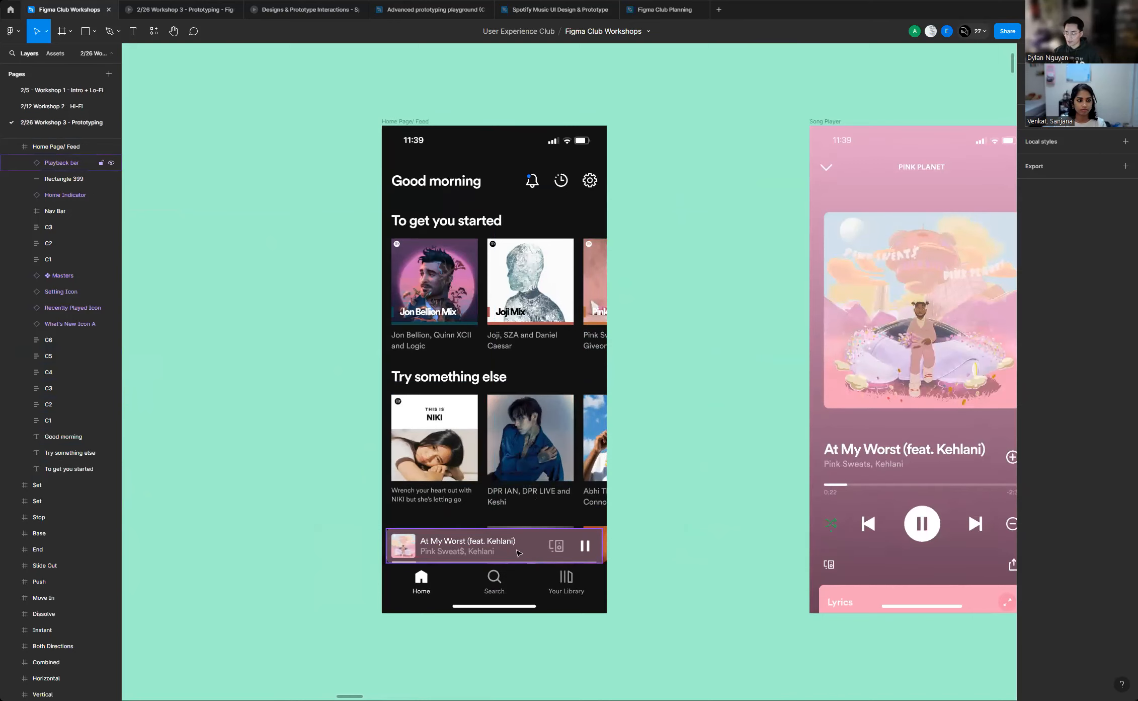
{"action": "left_click", "coordinate": [1065, 53]}
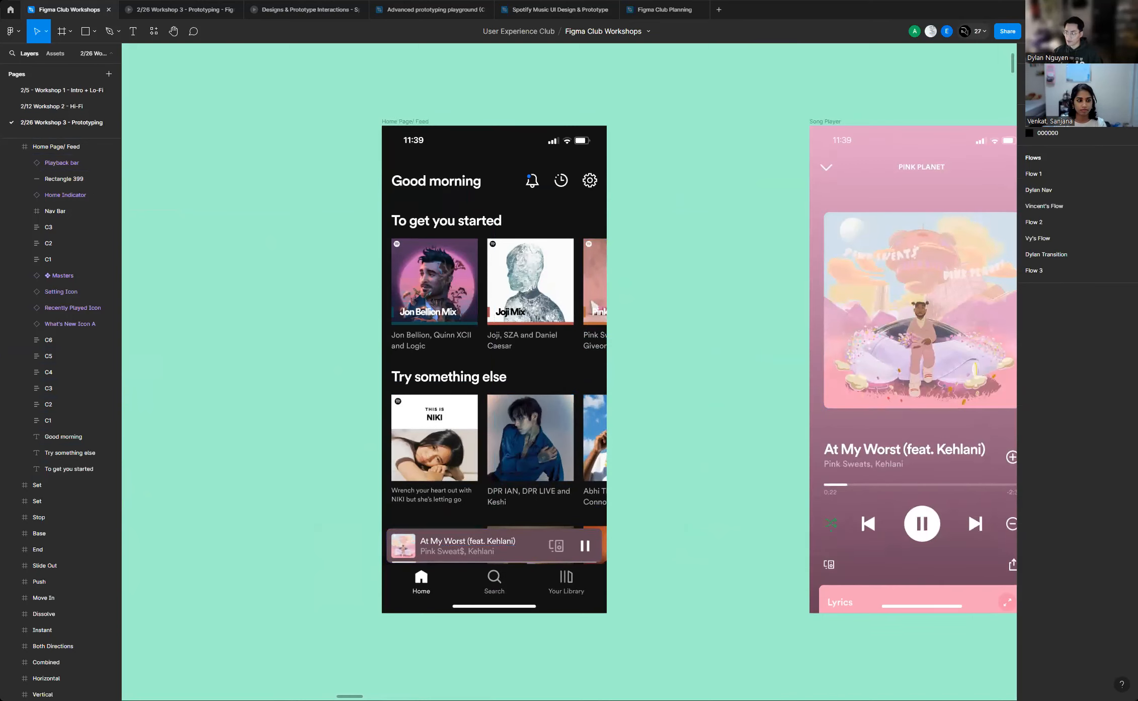
{"action": "left_click", "coordinate": [520, 549]}
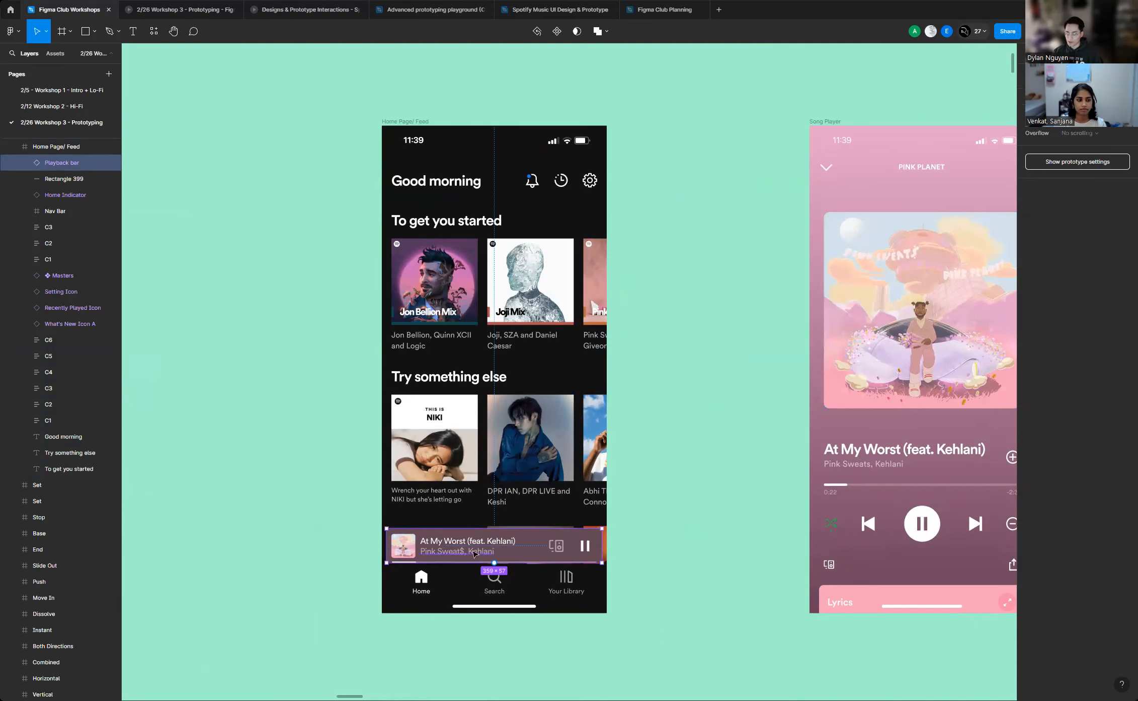
{"action": "scroll", "coordinate": [475, 553], "scroll_direction": "up", "scroll_amount": 3}
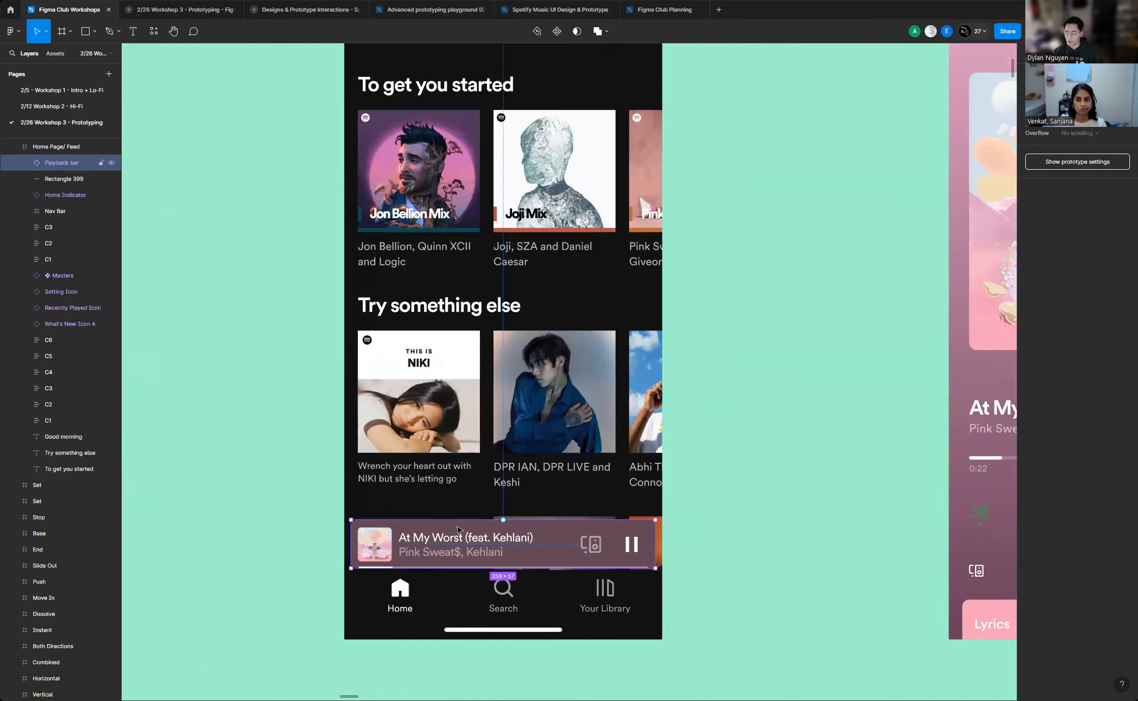
{"action": "scroll", "coordinate": [458, 528], "scroll_direction": "down", "scroll_amount": 3}
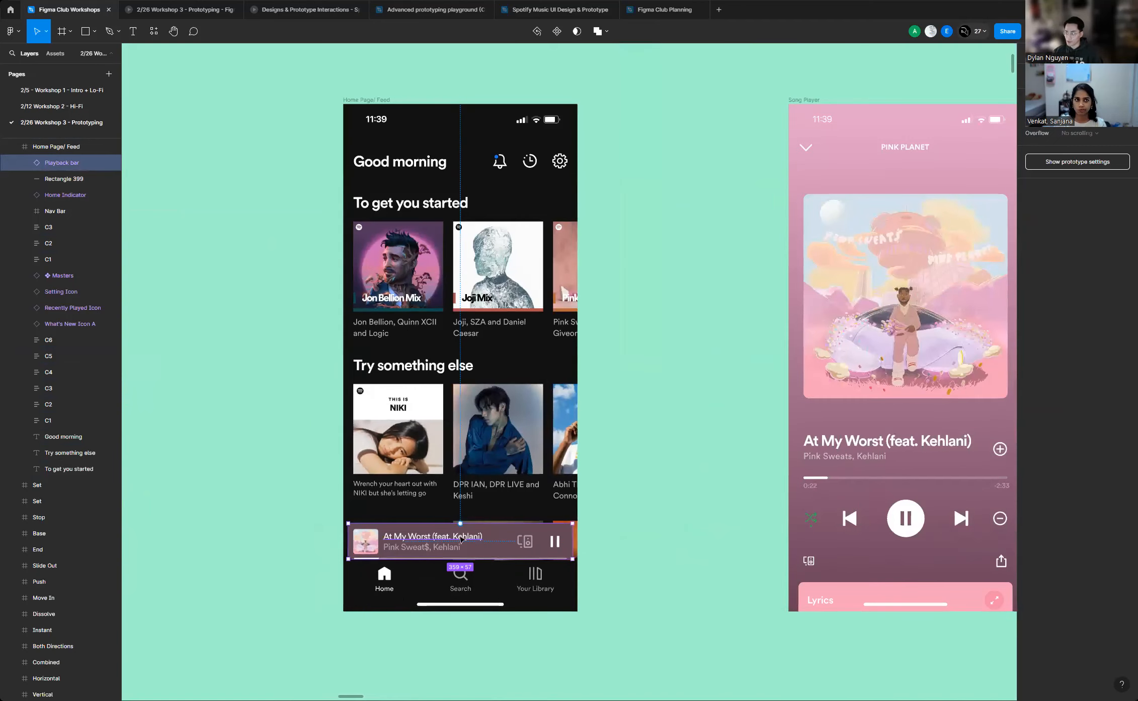
{"action": "scroll", "coordinate": [461, 539], "scroll_direction": "up", "scroll_amount": 1}
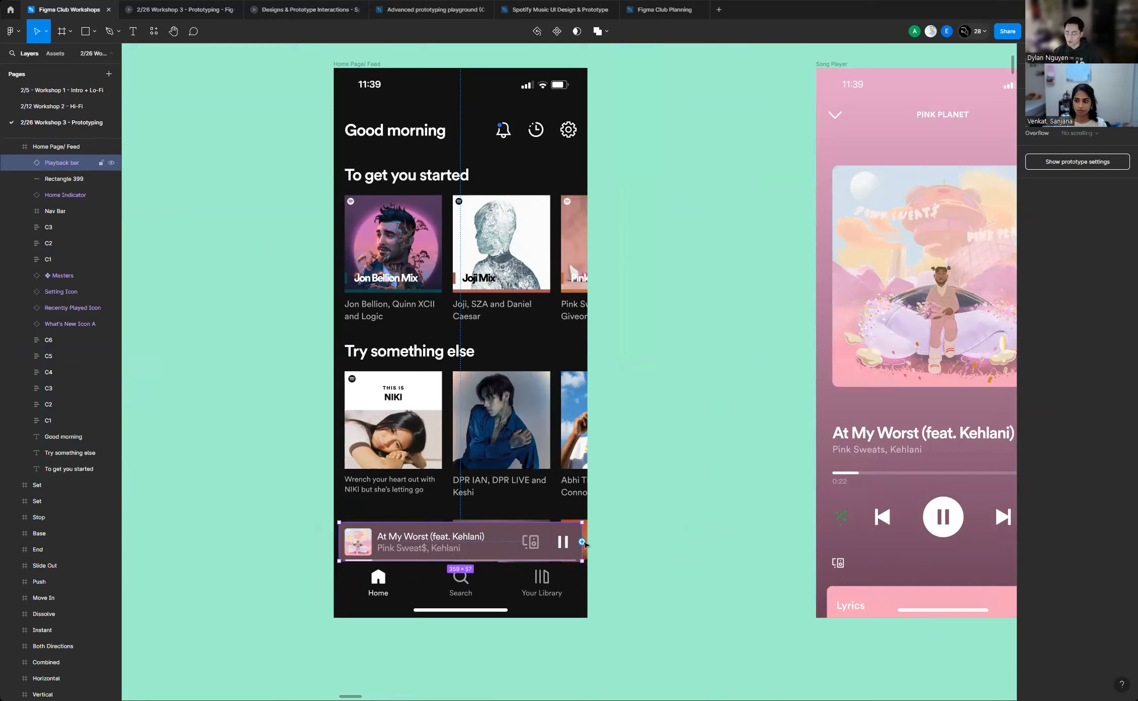
{"action": "left_click_drag", "start_coordinate": [582, 541], "coordinate": [595, 545]}
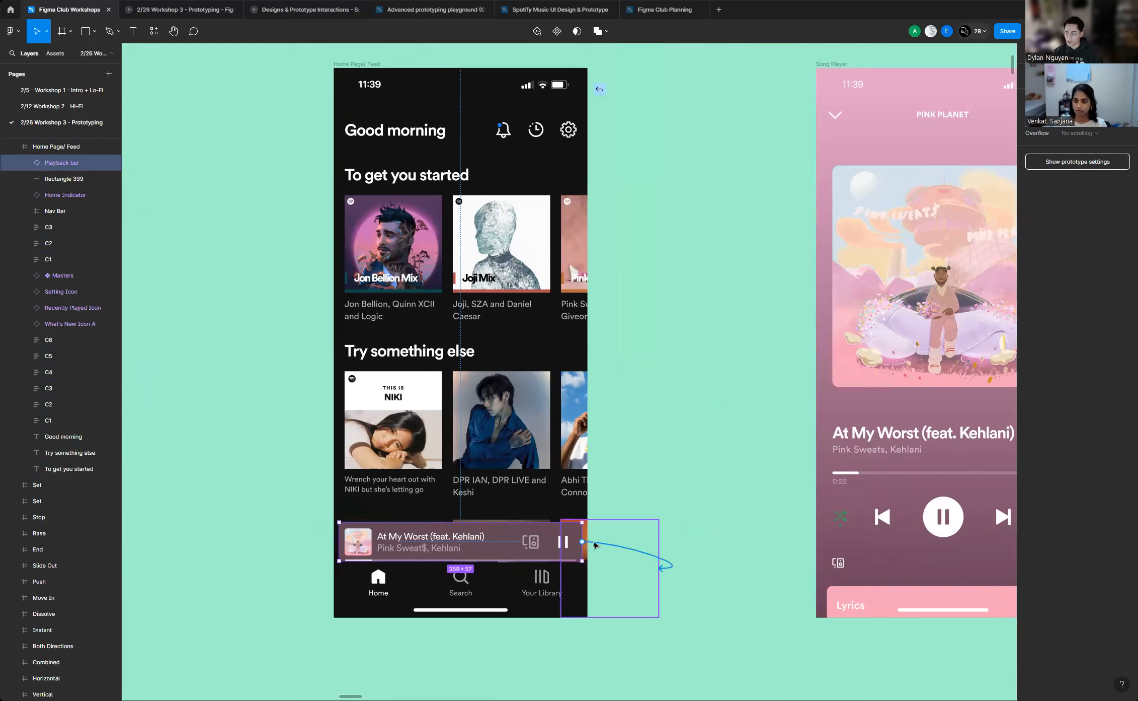
{"action": "left_click_drag", "start_coordinate": [658, 524], "coordinate": [866, 421]}
{"action": "scroll", "coordinate": [531, 316], "scroll_direction": "down", "scroll_amount": 3}
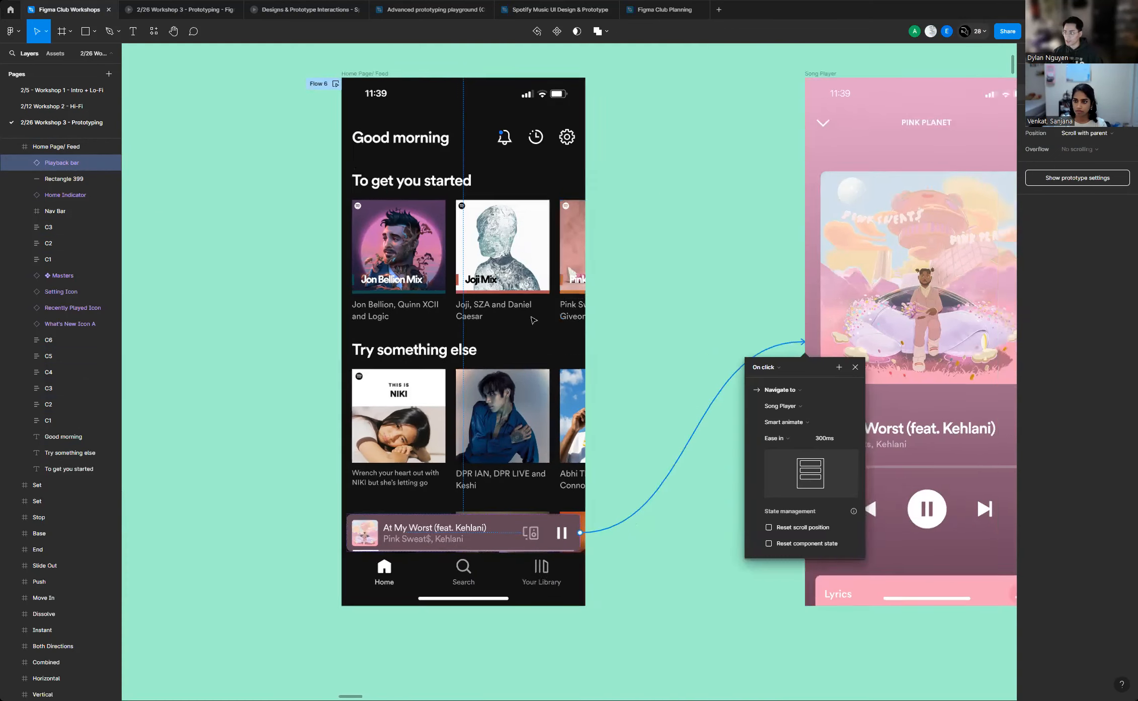
Set the Playback bar interaction's animation to Move in with the upward direction, and close its settings
{"action": "scroll", "coordinate": [859, 247], "scroll_direction": "up", "scroll_amount": 5}
{"action": "scroll", "coordinate": [853, 267], "scroll_direction": "down", "scroll_amount": 4}
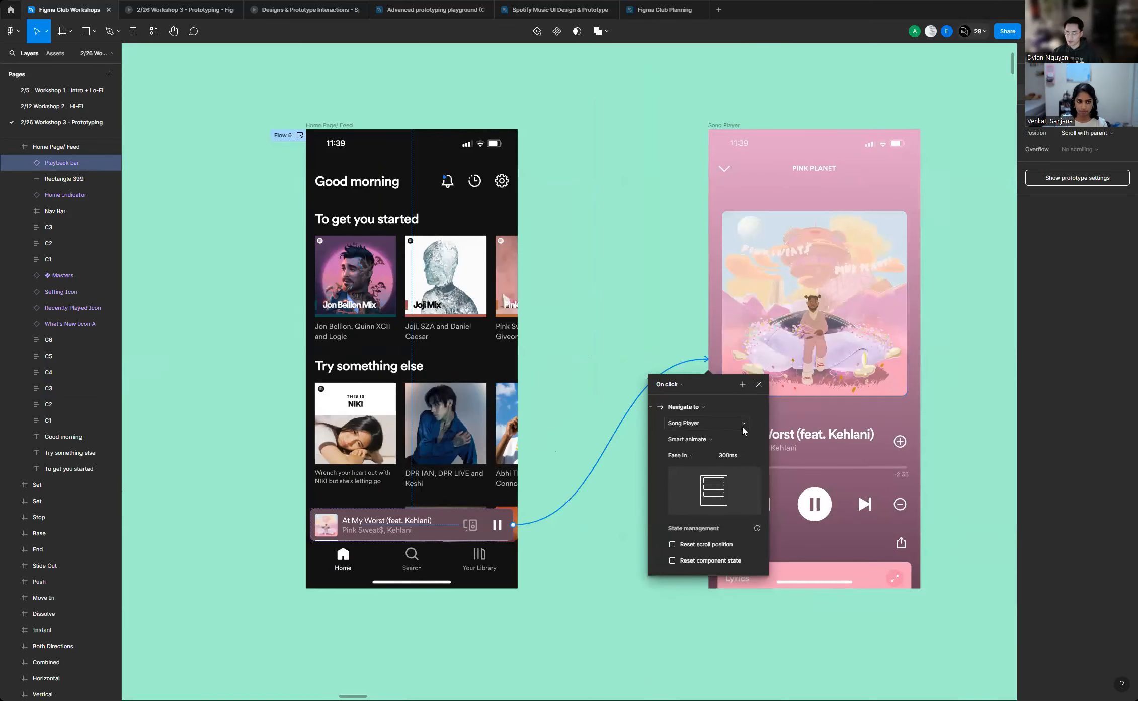
{"action": "scroll", "coordinate": [757, 399], "scroll_direction": "up", "scroll_amount": 2}
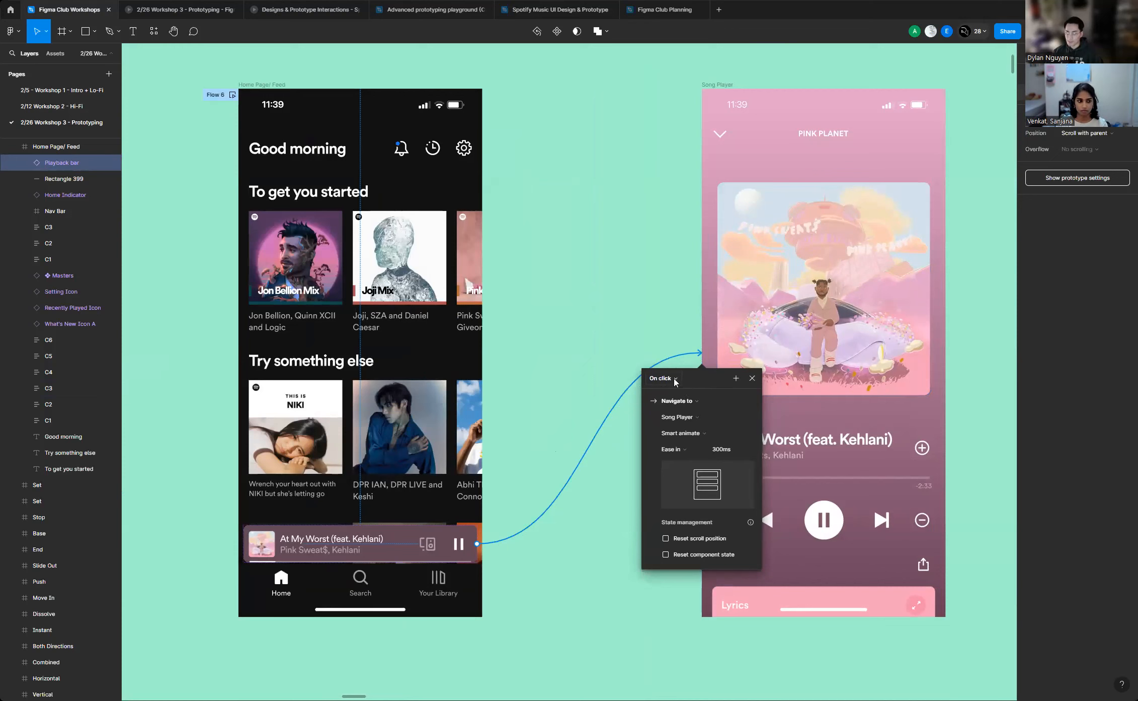
{"action": "left_click", "coordinate": [710, 435]}
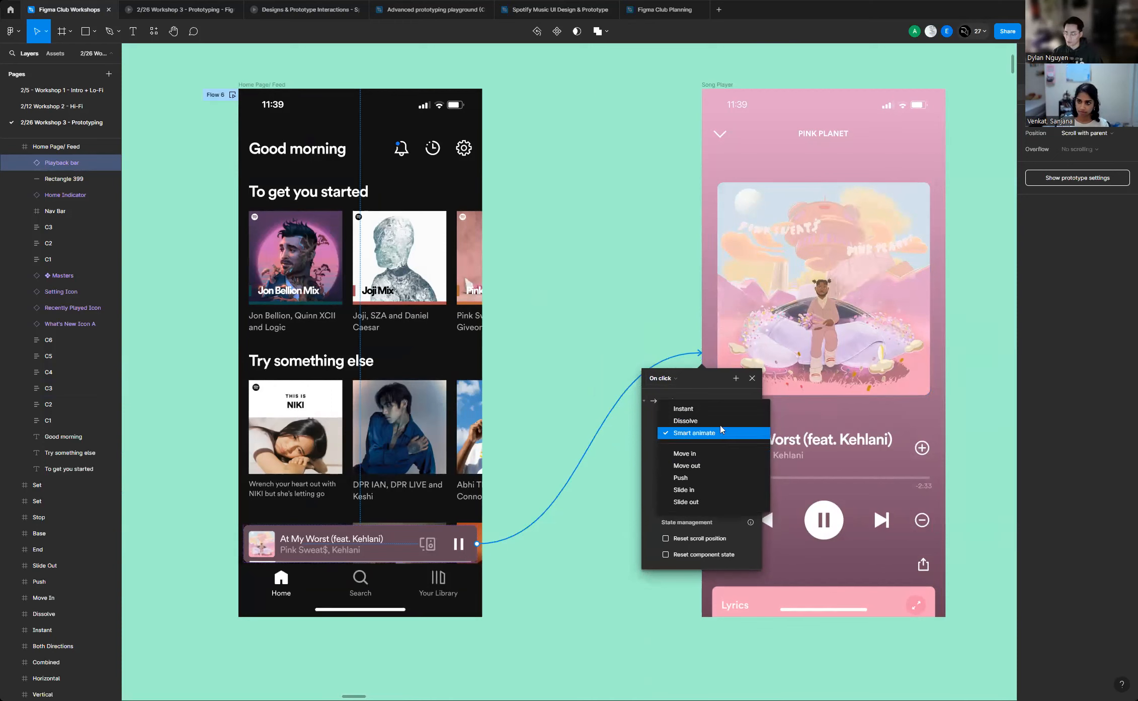
{"action": "left_click", "coordinate": [703, 459]}
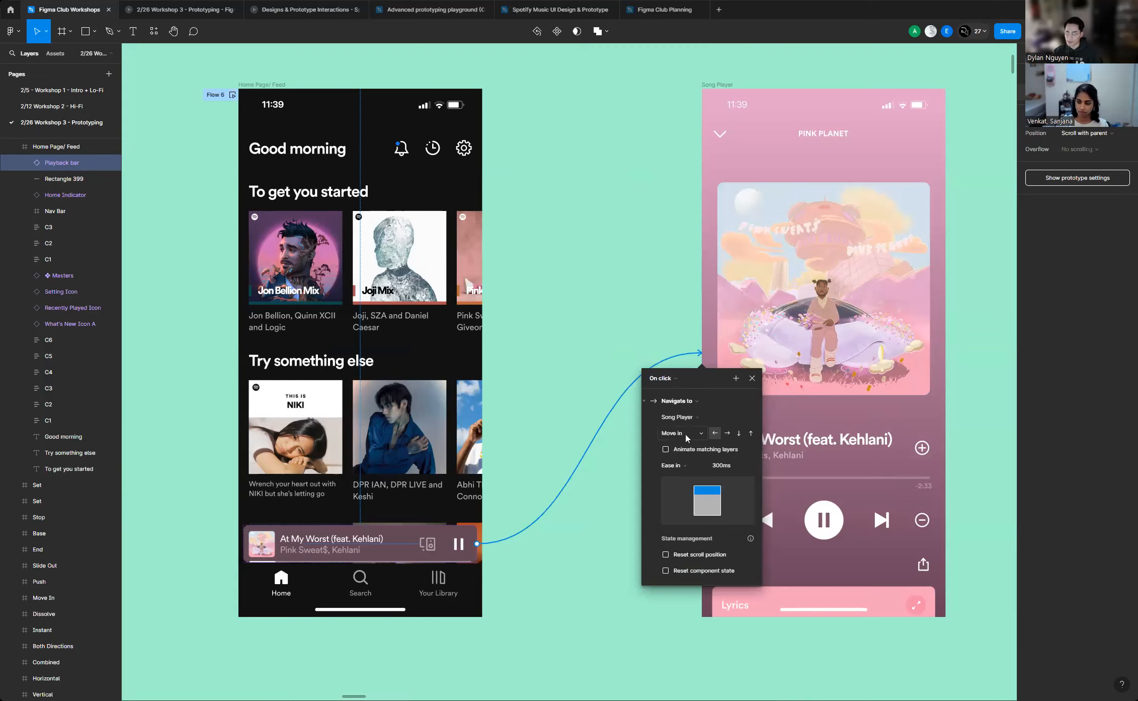
{"action": "left_click", "coordinate": [687, 437]}
{"action": "left_click", "coordinate": [695, 438]}
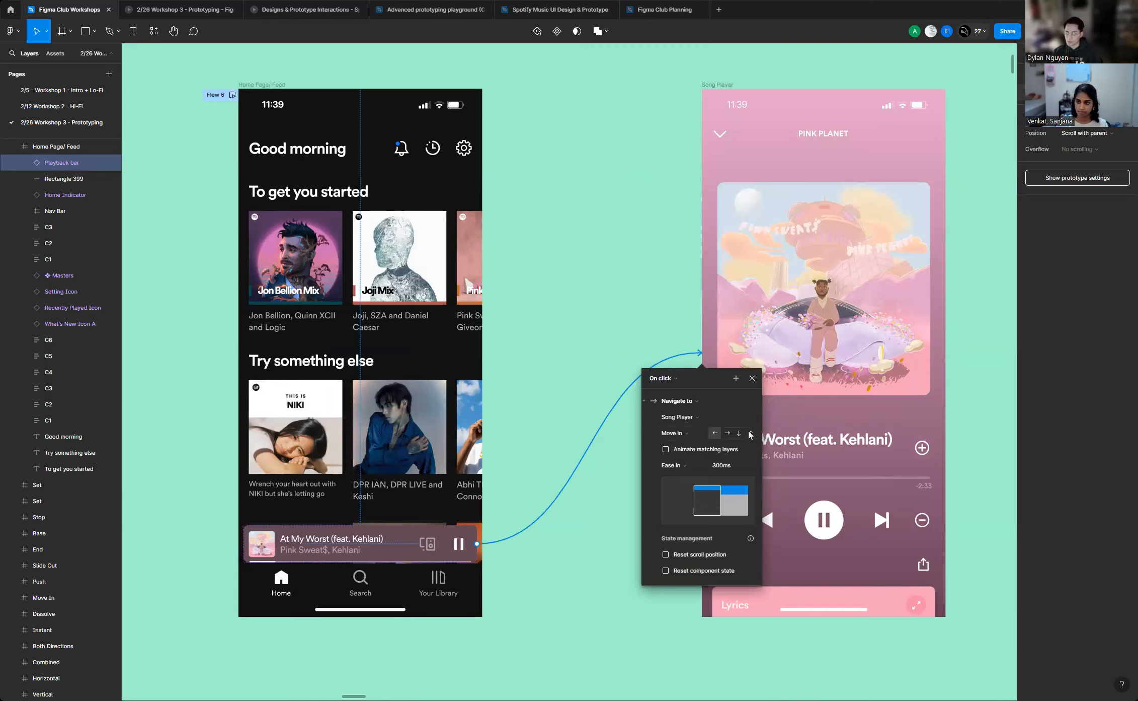
{"action": "left_click", "coordinate": [752, 435]}
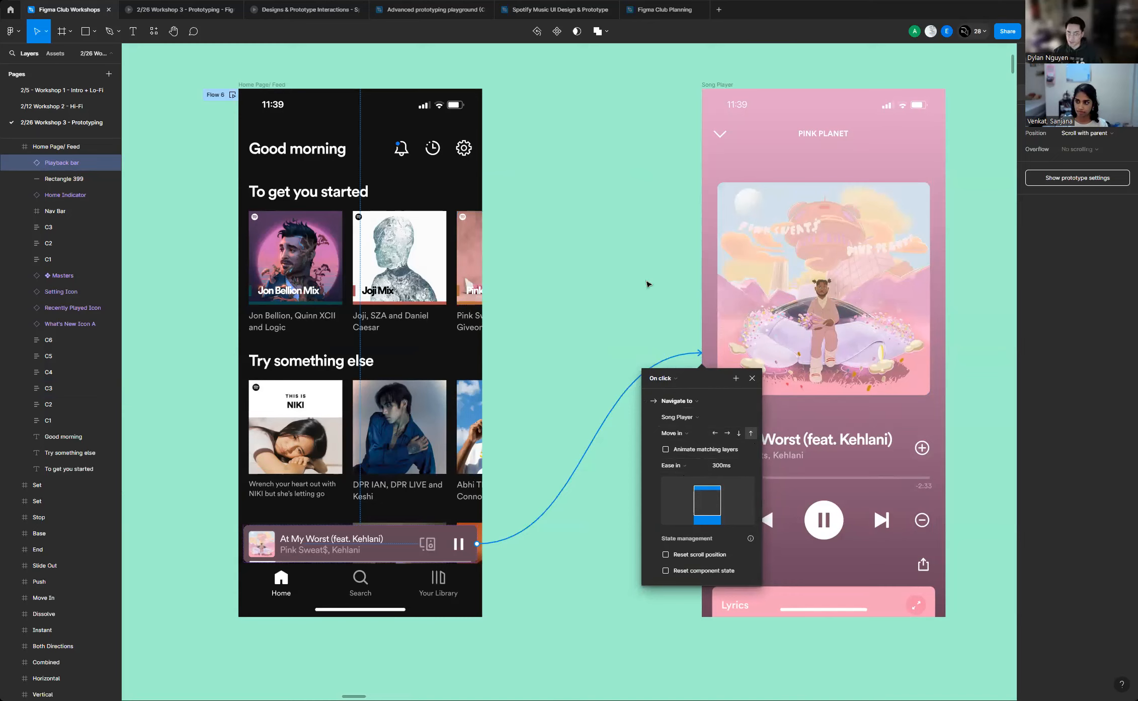
{"action": "left_click", "coordinate": [610, 284]}
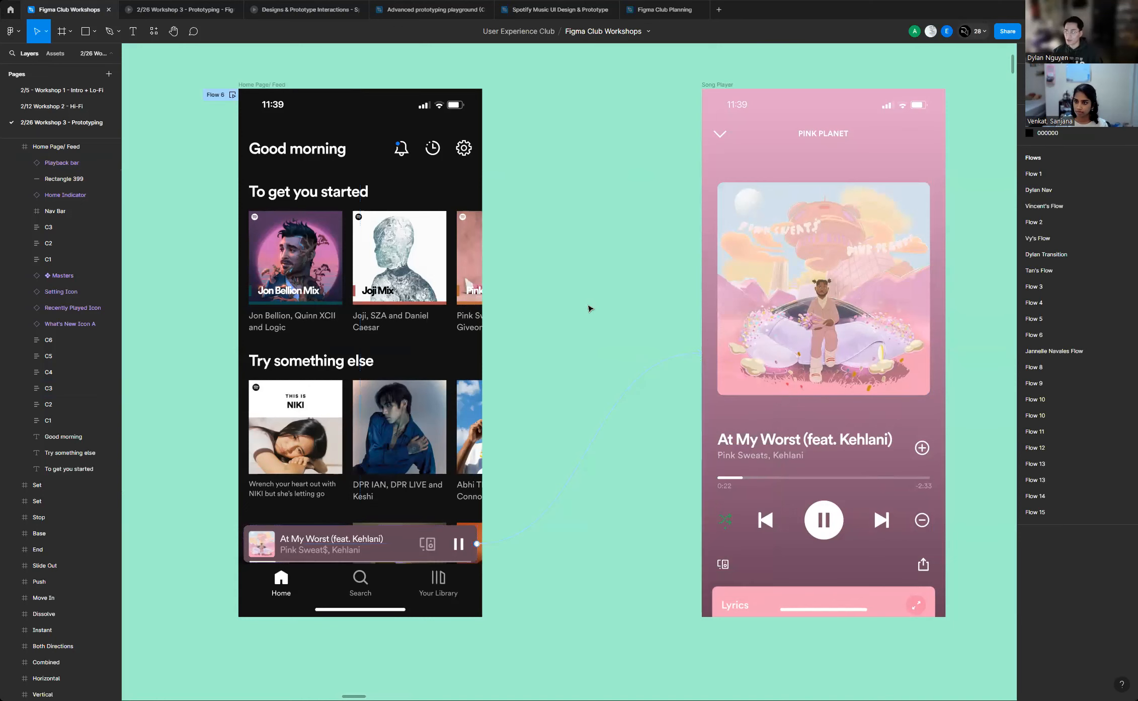
Review the connection running from the Playback bar to the Song Player frame
{"action": "scroll", "coordinate": [554, 362], "scroll_direction": "down", "scroll_amount": 3}
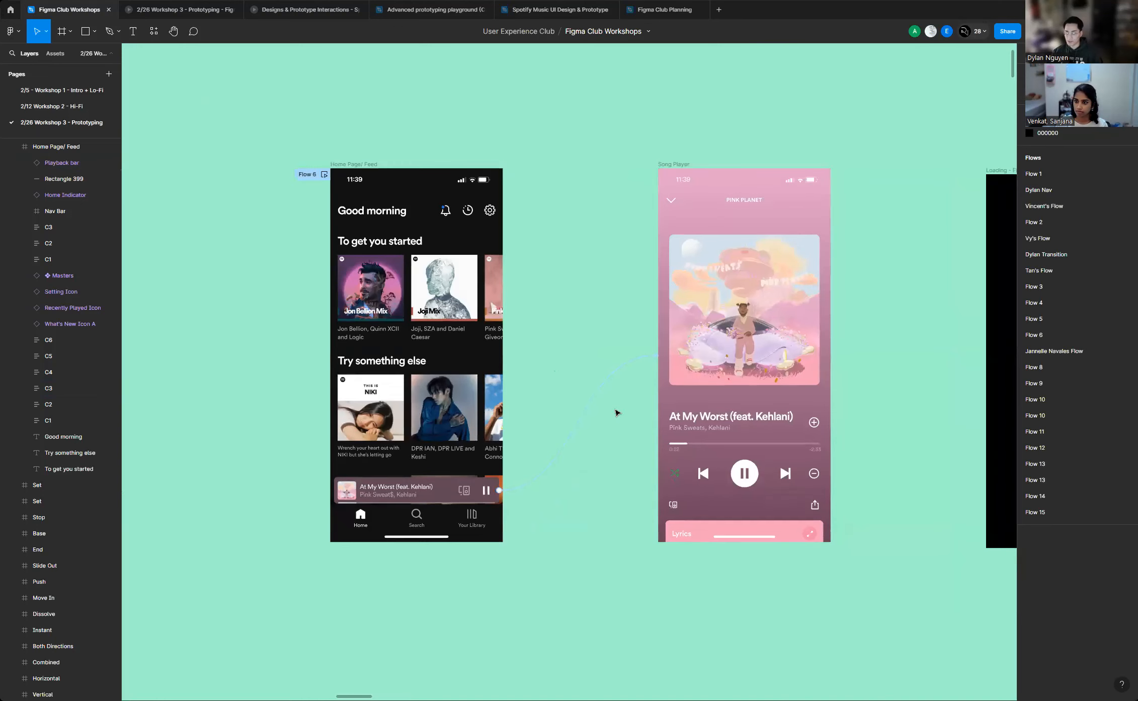
{"action": "scroll", "coordinate": [637, 375], "scroll_direction": "down", "scroll_amount": 3}
{"action": "scroll", "coordinate": [604, 354], "scroll_direction": "up", "scroll_amount": 5}
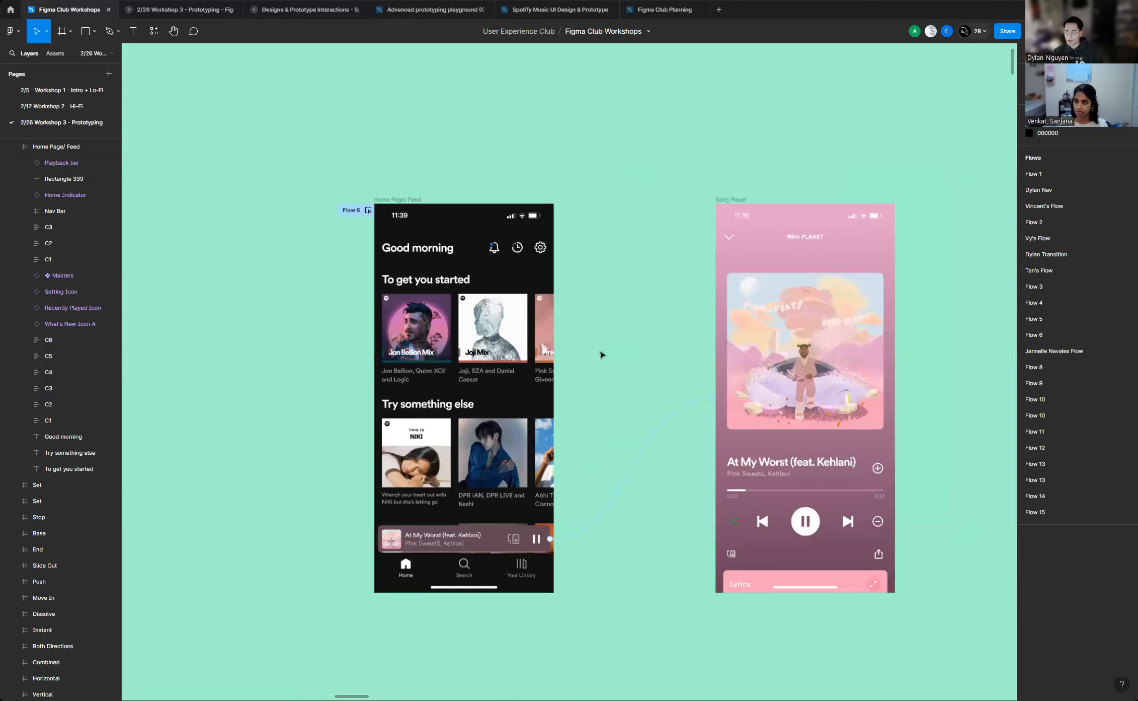
{"action": "scroll", "coordinate": [607, 369], "scroll_direction": "down", "scroll_amount": 2}
{"action": "scroll", "coordinate": [622, 351], "scroll_direction": "down", "scroll_amount": 3}
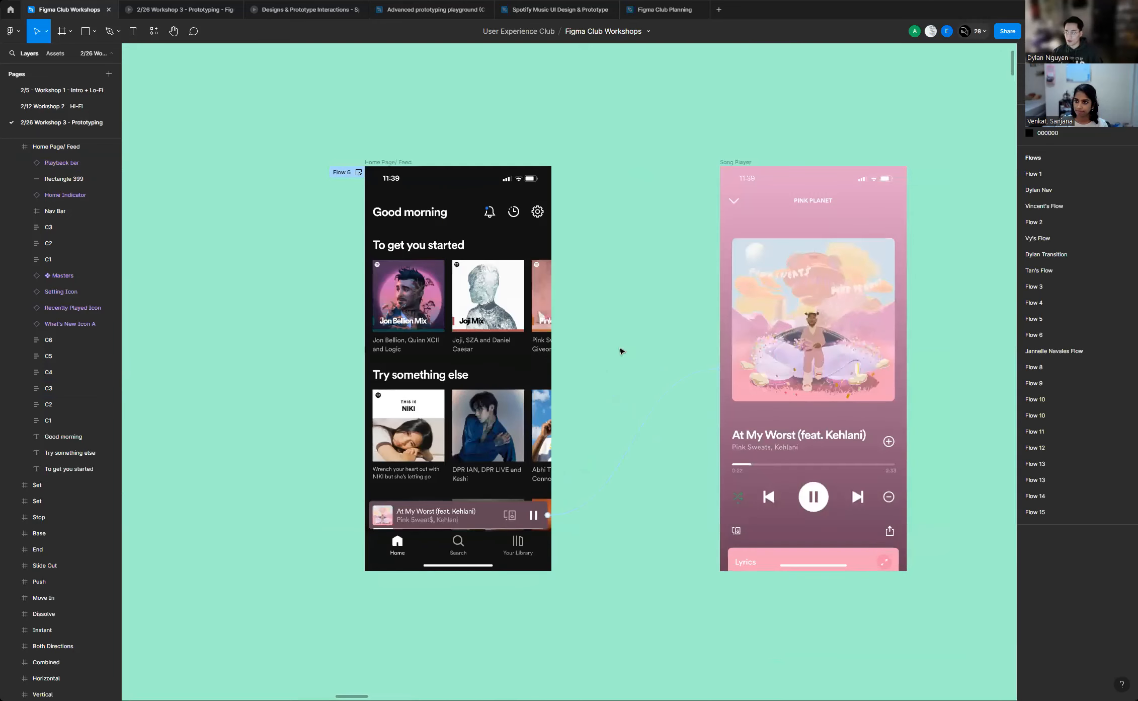
{"action": "left_click", "coordinate": [1024, 65]}
{"action": "left_click", "coordinate": [1056, 64]}
{"action": "scroll", "coordinate": [648, 286], "scroll_direction": "up", "scroll_amount": 3}
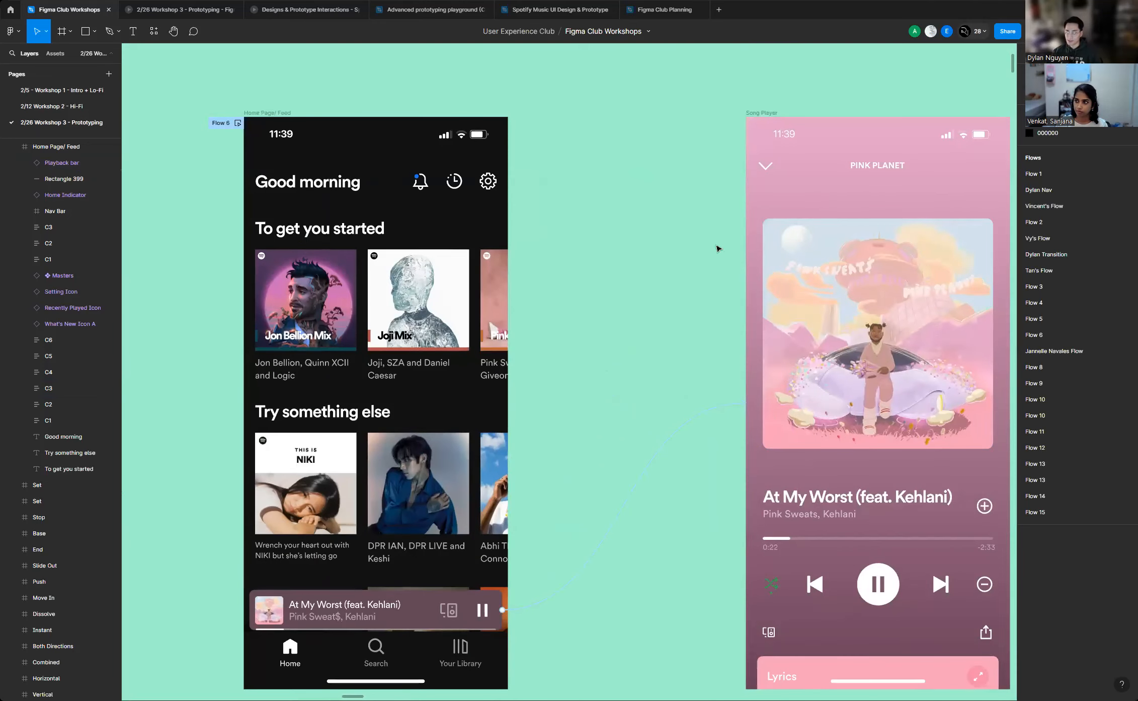
Select the Home Page/ Feed frame and examine its flow starting point and layout beside the Song Player frame
{"action": "left_click", "coordinate": [269, 112]}
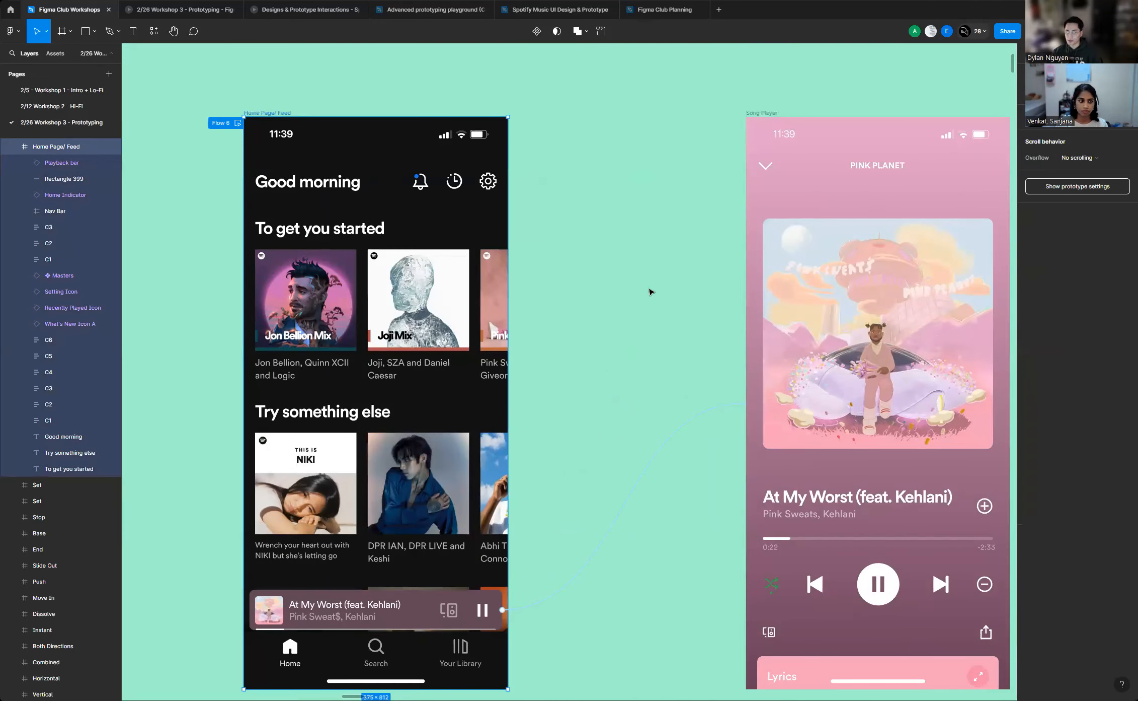
{"action": "scroll", "coordinate": [650, 292], "scroll_direction": "down", "scroll_amount": 3}
{"action": "scroll", "coordinate": [593, 287], "scroll_direction": "up", "scroll_amount": 2}
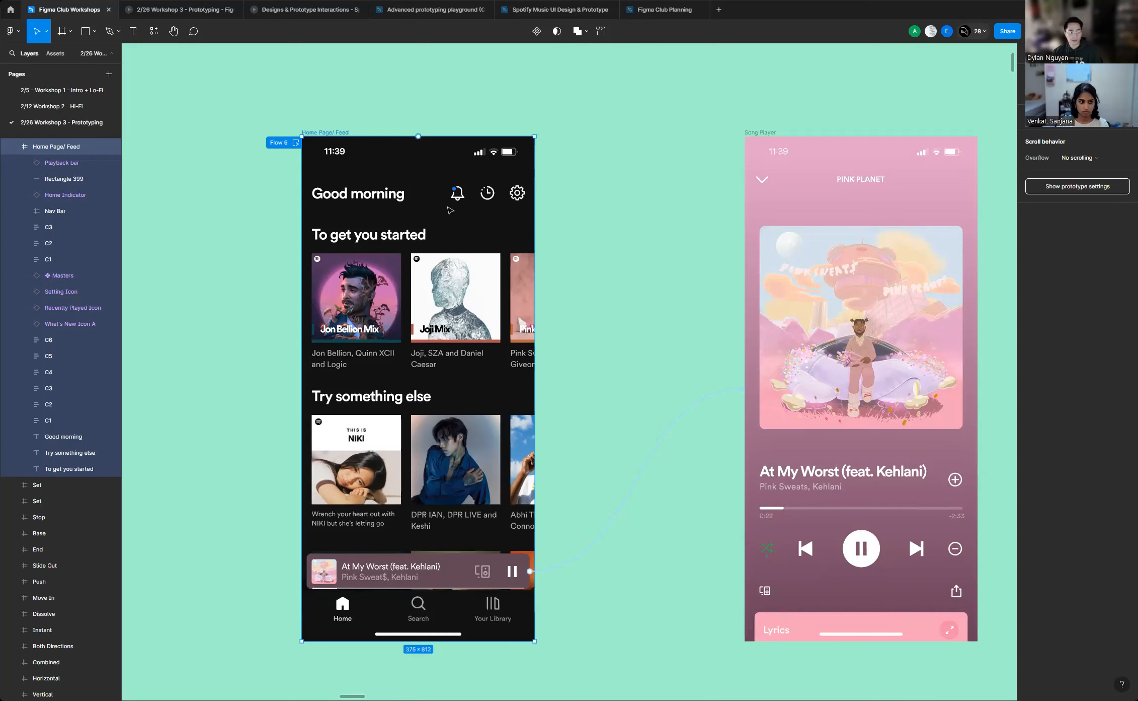
{"action": "scroll", "coordinate": [487, 249], "scroll_direction": "down", "scroll_amount": 1}
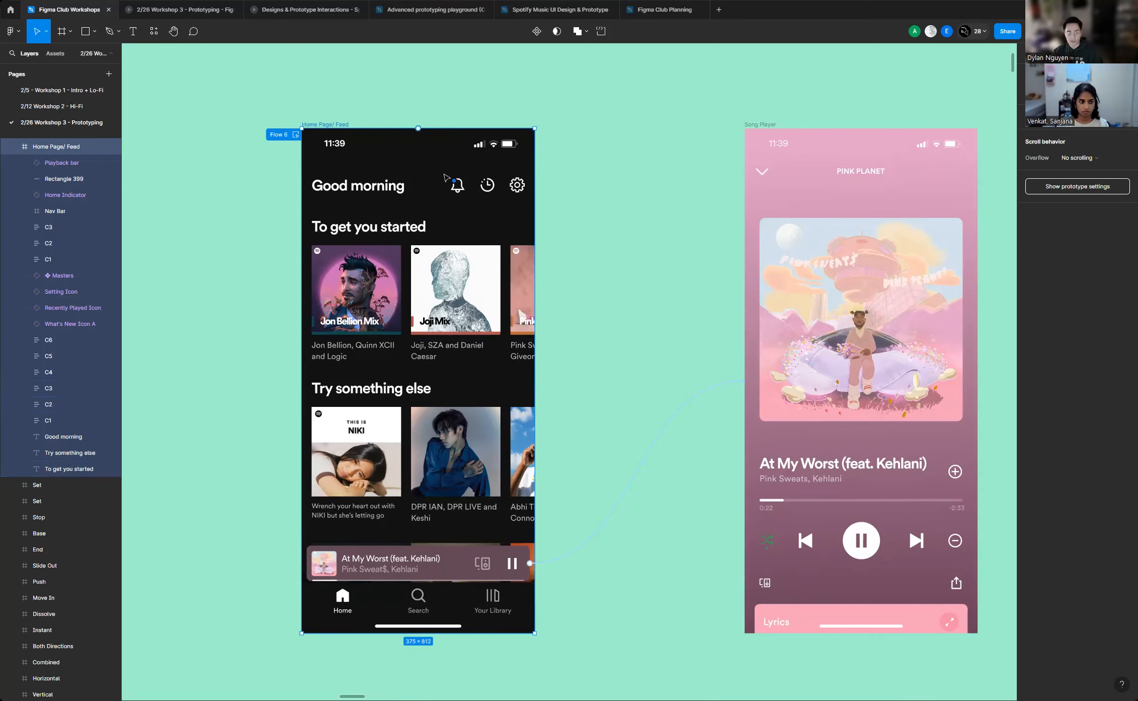
{"action": "scroll", "coordinate": [298, 146], "scroll_direction": "up", "scroll_amount": 2}
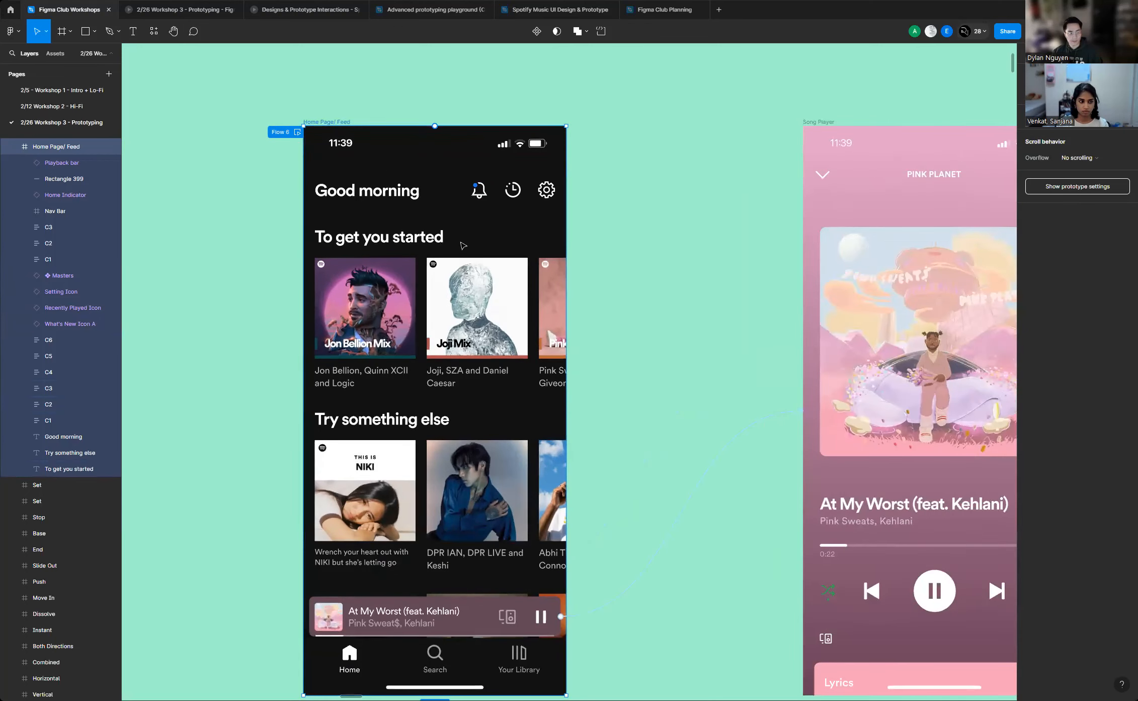
{"action": "scroll", "coordinate": [462, 246], "scroll_direction": "down", "scroll_amount": 3}
{"action": "scroll", "coordinate": [462, 244], "scroll_direction": "up", "scroll_amount": 2}
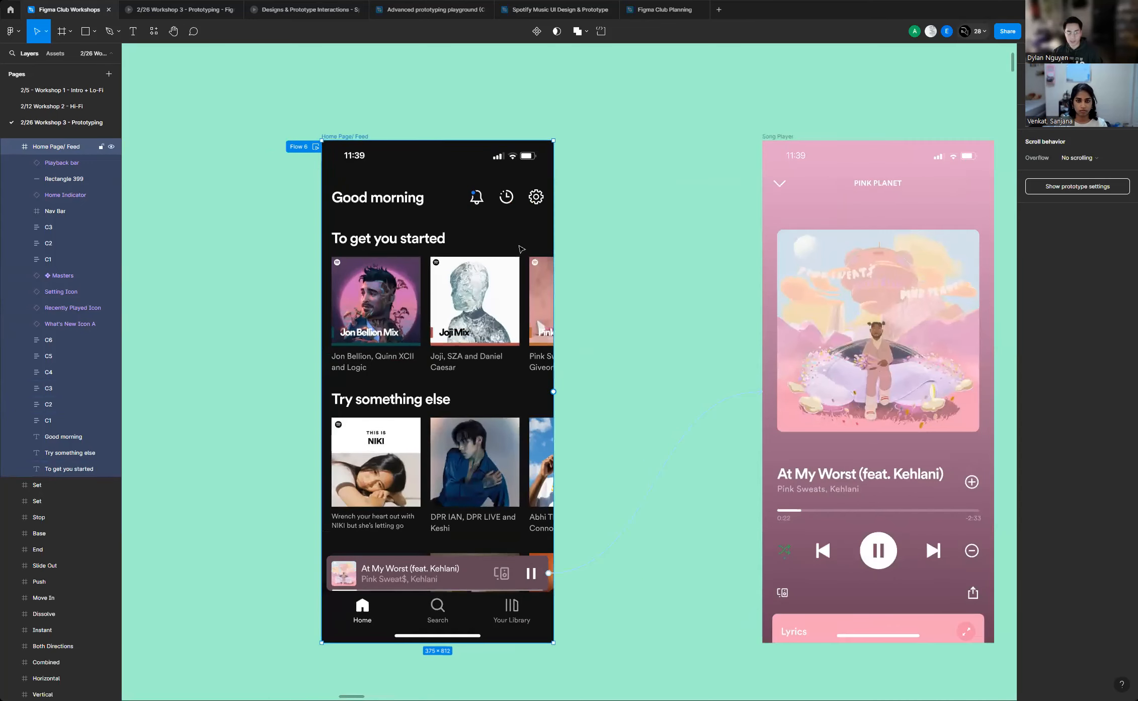
{"action": "scroll", "coordinate": [521, 247], "scroll_direction": "down", "scroll_amount": 2}
{"action": "scroll", "coordinate": [524, 247], "scroll_direction": "up", "scroll_amount": 3}
{"action": "scroll", "coordinate": [569, 244], "scroll_direction": "down", "scroll_amount": 2}
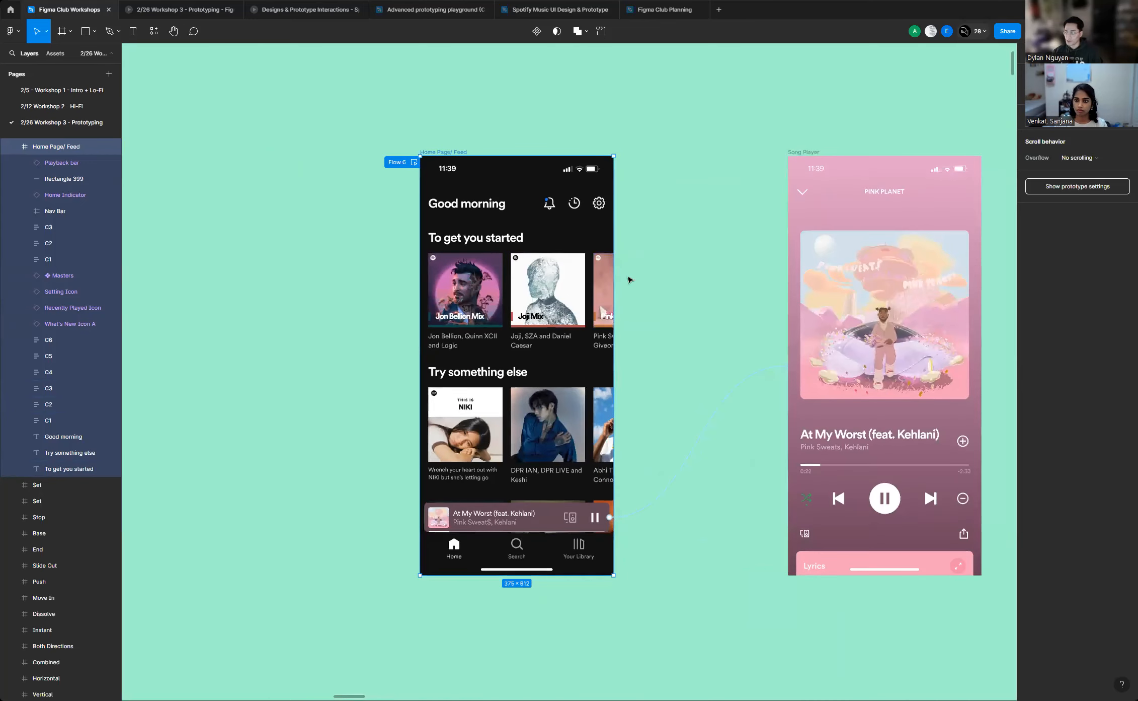
Switch to the design properties and examine the Clip content setting of the Home Page/ Feed frame, then deselect it
{"action": "scroll", "coordinate": [629, 277], "scroll_direction": "down", "scroll_amount": 5}
{"action": "scroll", "coordinate": [594, 279], "scroll_direction": "up", "scroll_amount": 4}
{"action": "scroll", "coordinate": [586, 281], "scroll_direction": "up", "scroll_amount": 3}
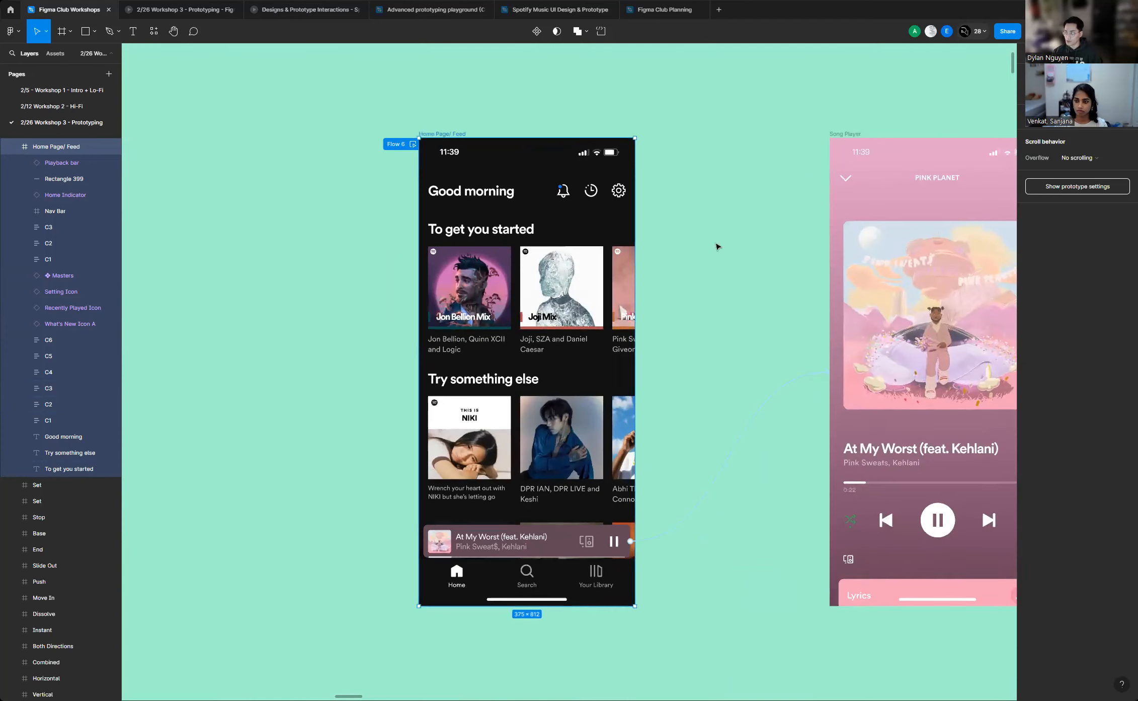
{"action": "key", "text": "alt+8"}
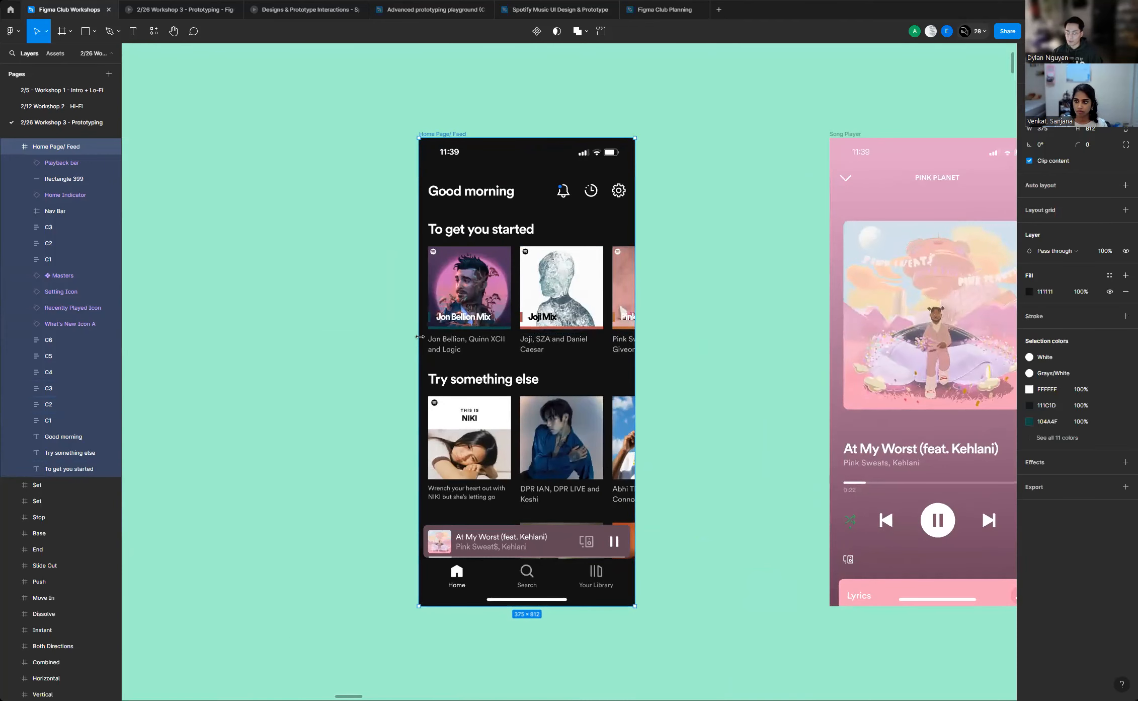
{"action": "scroll", "coordinate": [419, 337], "scroll_direction": "up", "scroll_amount": 2}
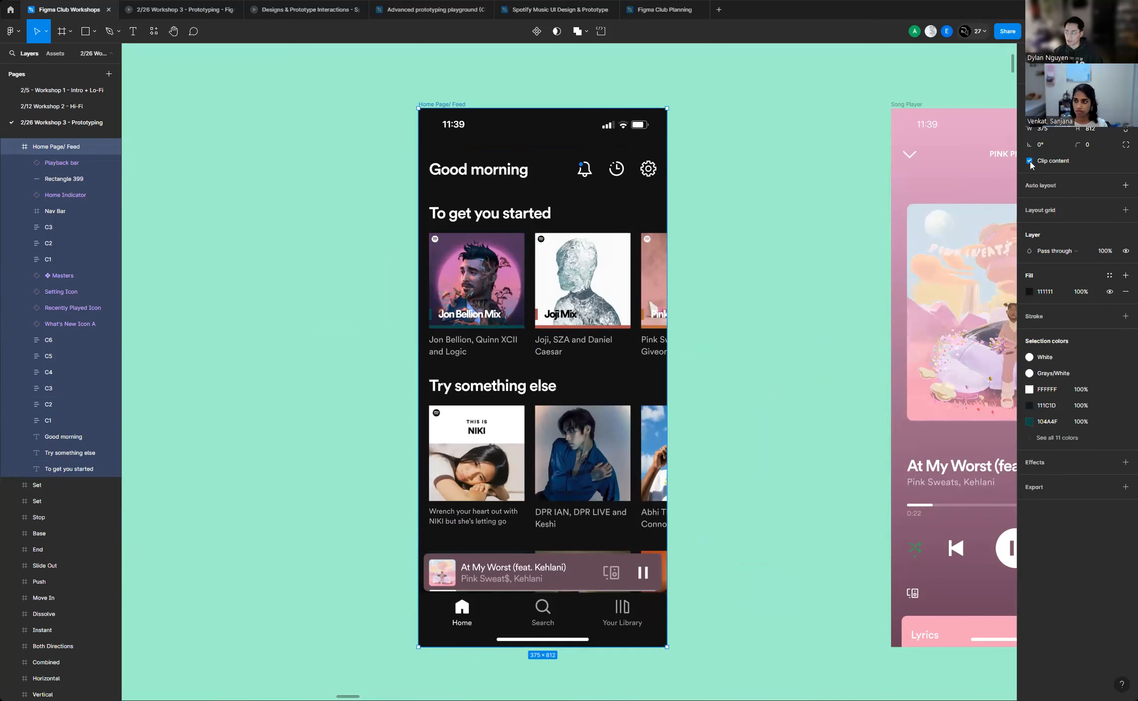
{"action": "left_click", "coordinate": [802, 125]}
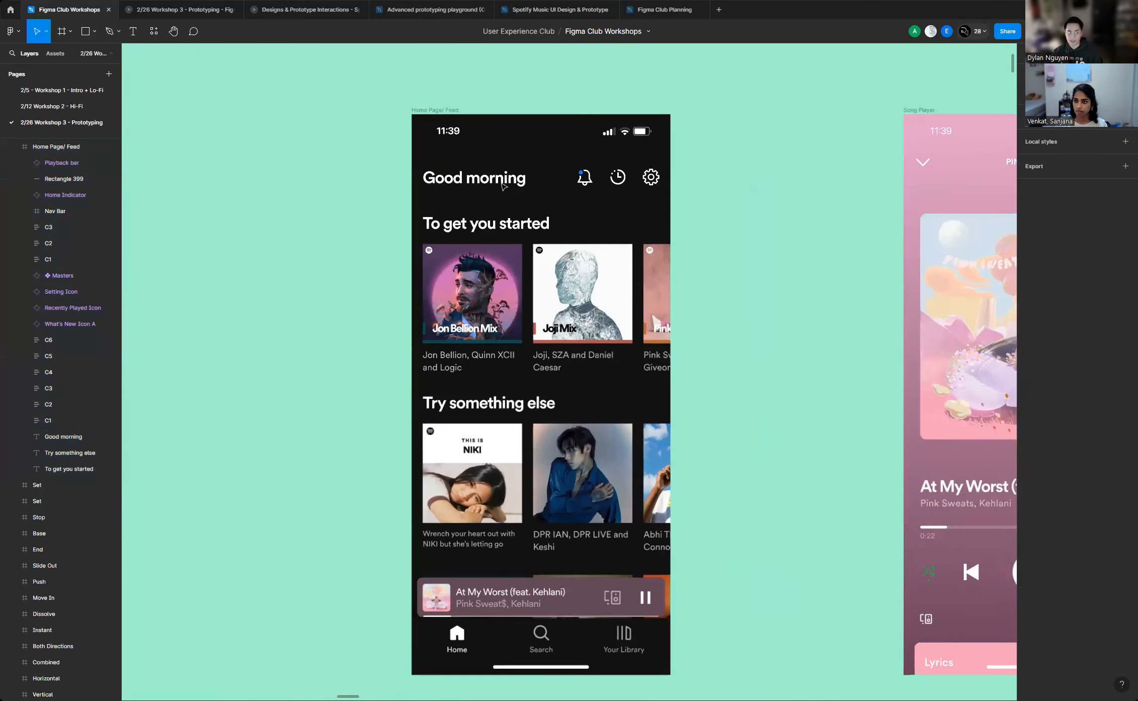
{"action": "scroll", "coordinate": [597, 233], "scroll_direction": "down", "scroll_amount": 2}
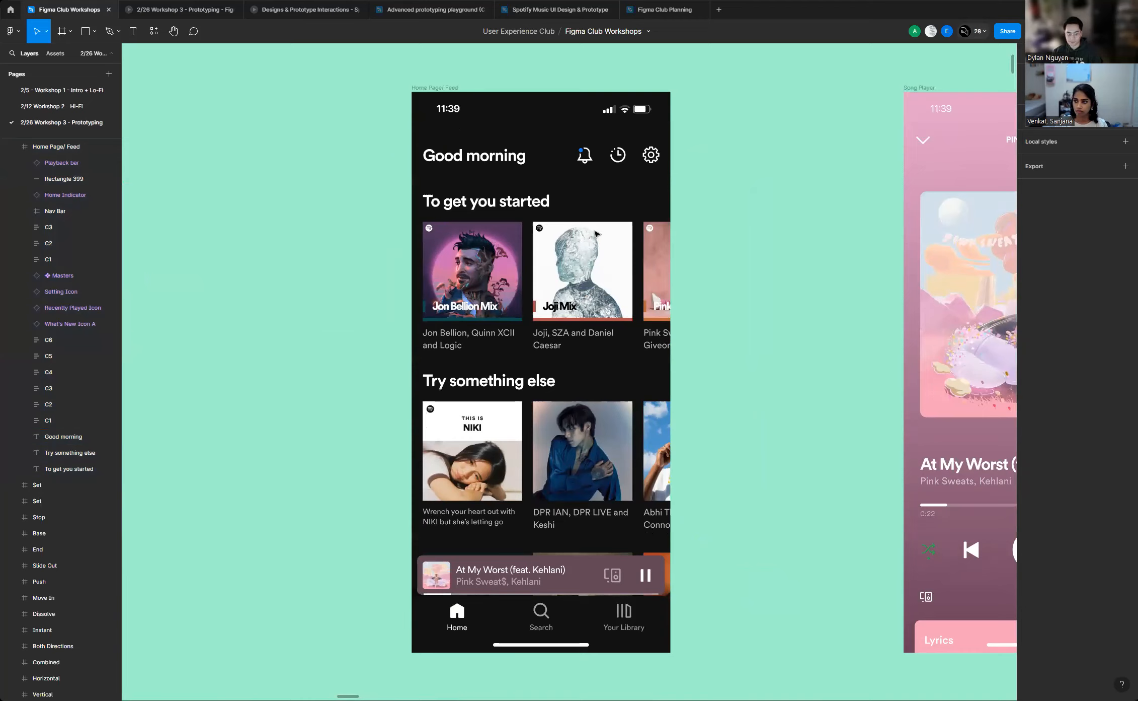
{"action": "scroll", "coordinate": [400, 241], "scroll_direction": "down", "scroll_amount": 4}
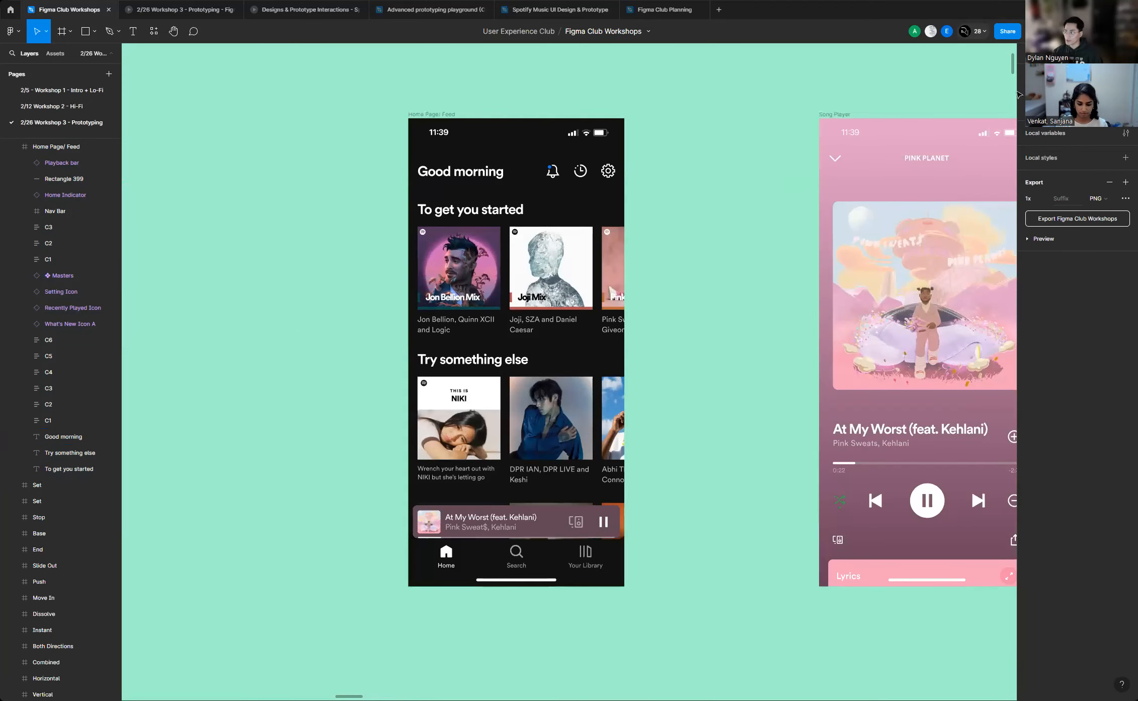
Return to prototyping mode and look over the students' sections before going back to the Home Page/ Feed and Song Player frames
{"action": "key", "text": "shift+e"}
{"action": "scroll", "coordinate": [740, 230], "scroll_direction": "down", "scroll_amount": 6}
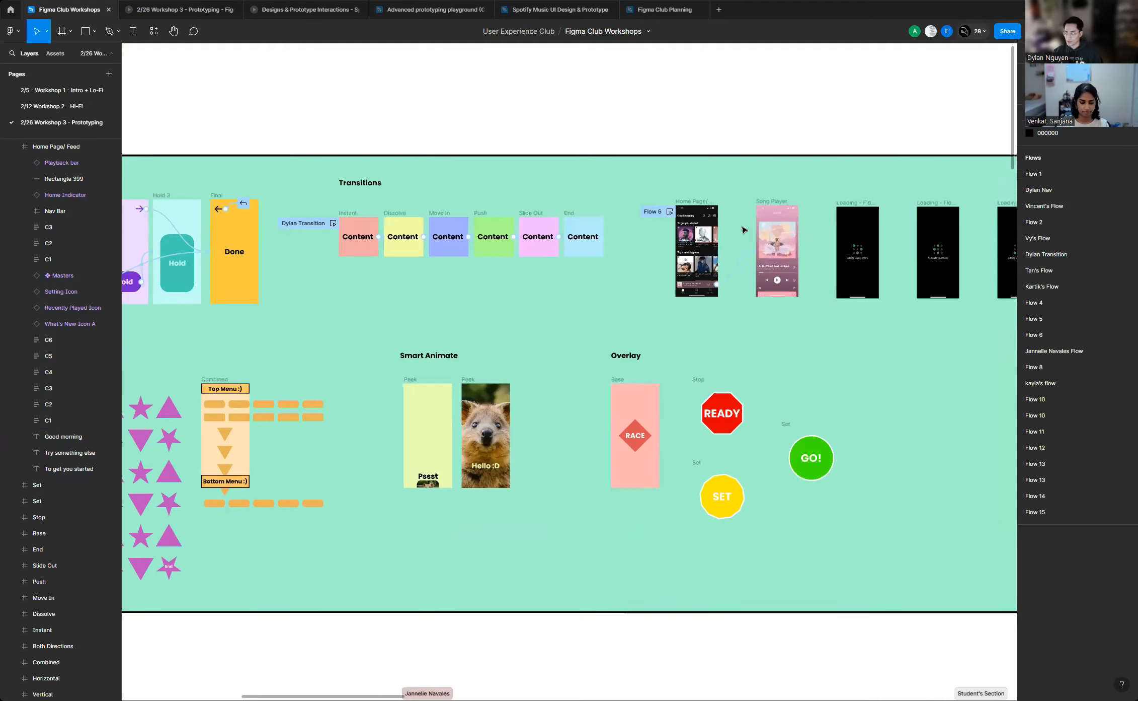
{"action": "scroll", "coordinate": [744, 230], "scroll_direction": "down", "scroll_amount": 10}
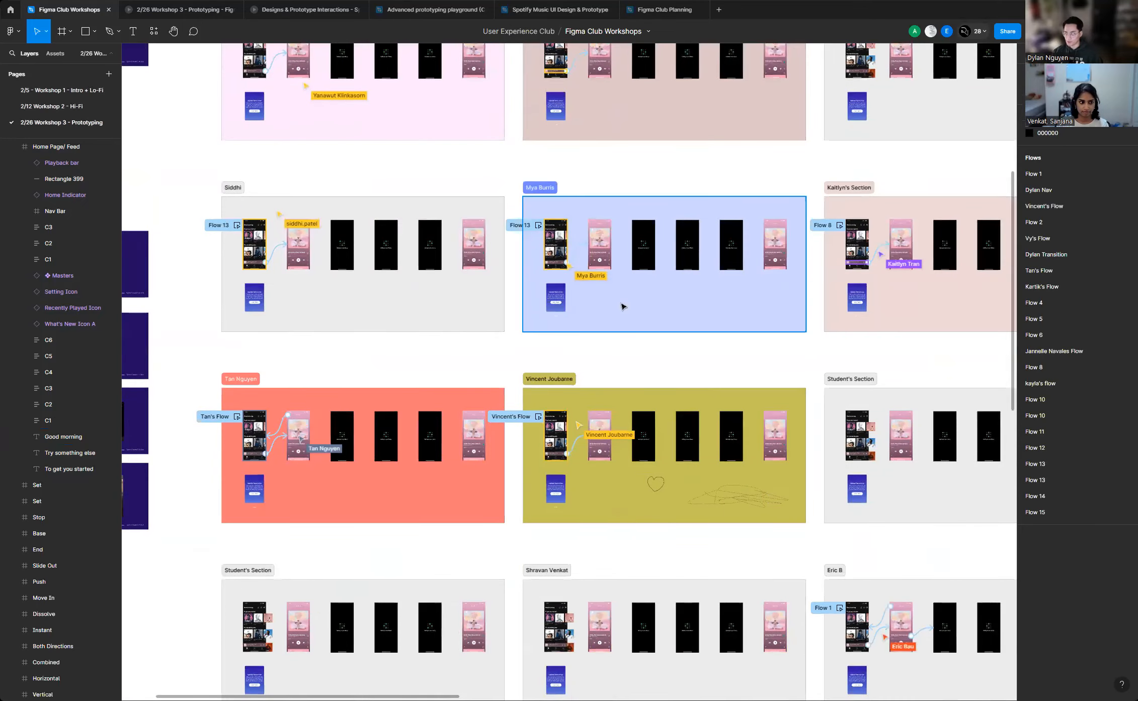
{"action": "scroll", "coordinate": [623, 306], "scroll_direction": "down", "scroll_amount": 5}
{"action": "scroll", "coordinate": [623, 306], "scroll_direction": "down", "scroll_amount": 6}
{"action": "scroll", "coordinate": [689, 461], "scroll_direction": "up", "scroll_amount": 5}
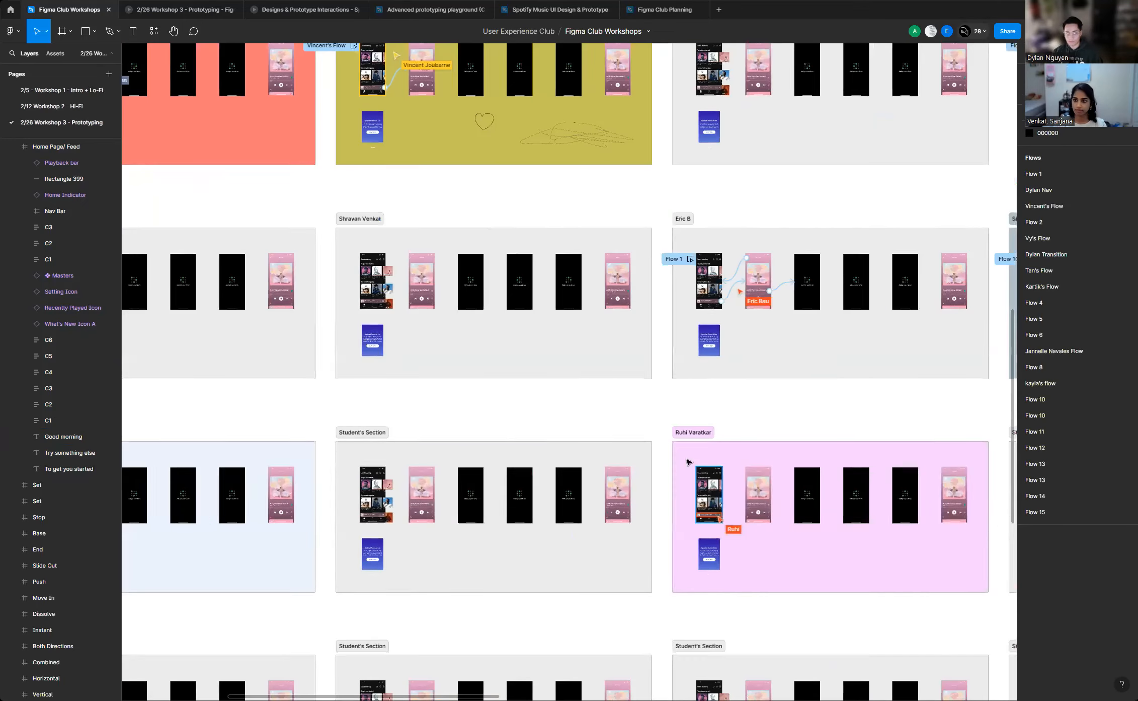
{"action": "scroll", "coordinate": [627, 424], "scroll_direction": "up", "scroll_amount": 15}
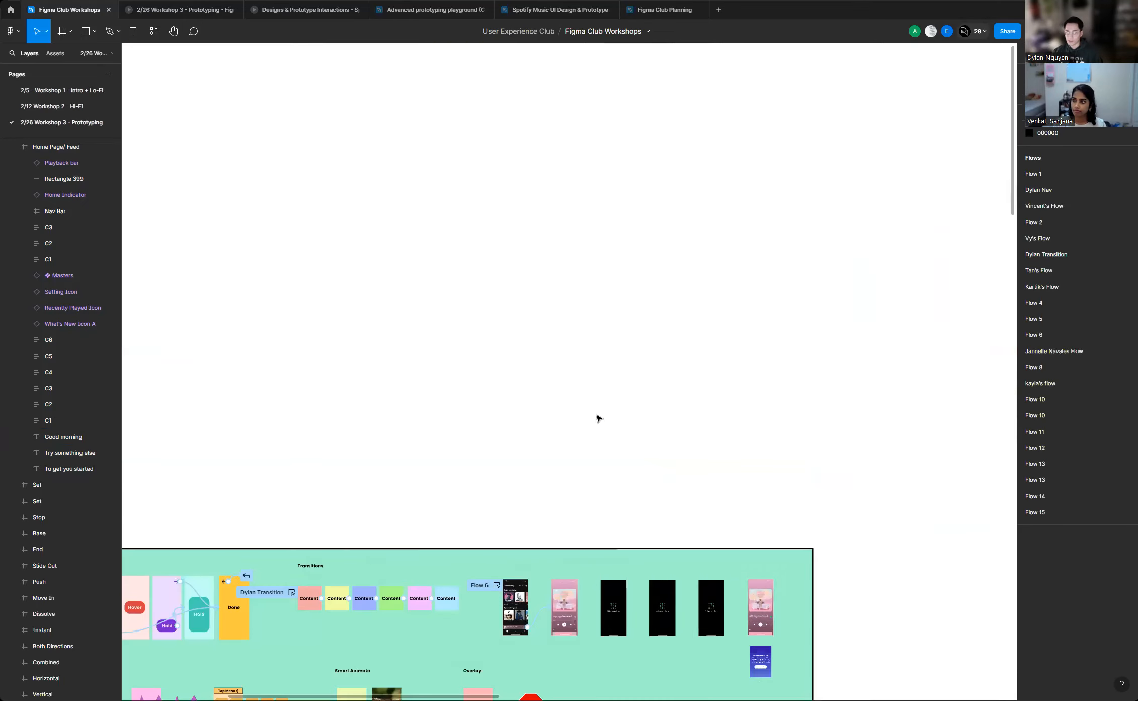
{"action": "scroll", "coordinate": [599, 418], "scroll_direction": "down", "scroll_amount": 2}
{"action": "scroll", "coordinate": [554, 438], "scroll_direction": "up", "scroll_amount": 10}
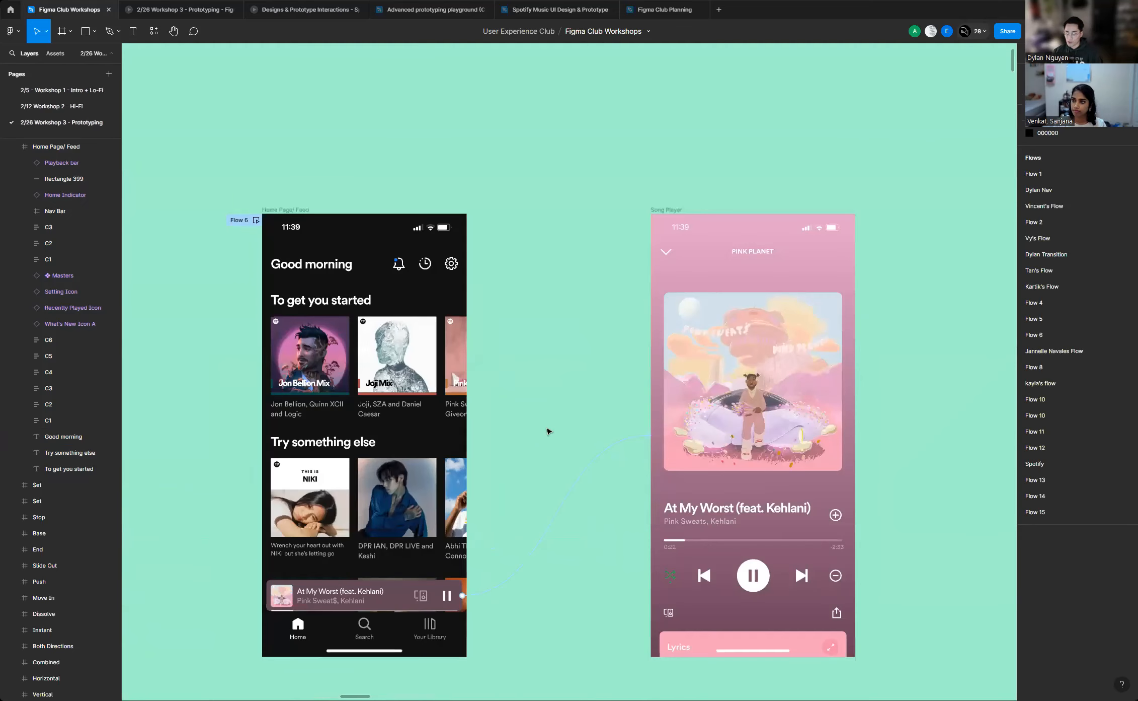
{"action": "scroll", "coordinate": [581, 393], "scroll_direction": "down", "scroll_amount": 2}
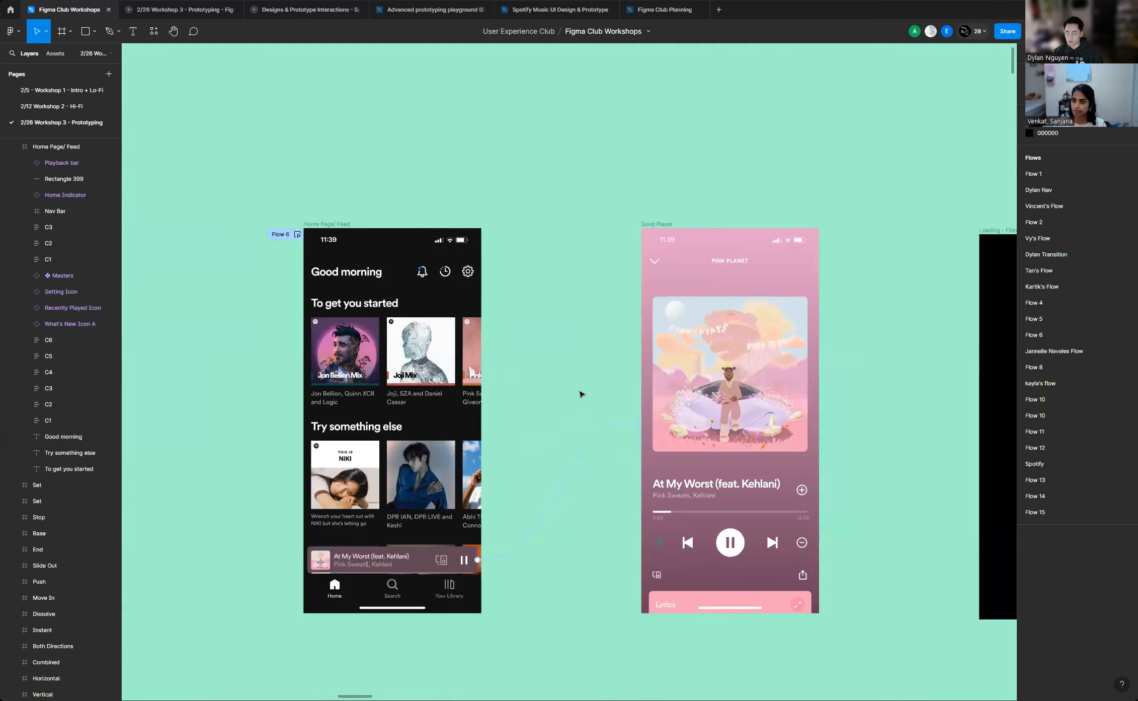
Connect the down-chevron icon on the Song Player frame to the Home Page/ Feed frame with an On click interaction
{"action": "scroll", "coordinate": [581, 394], "scroll_direction": "up", "scroll_amount": 4}
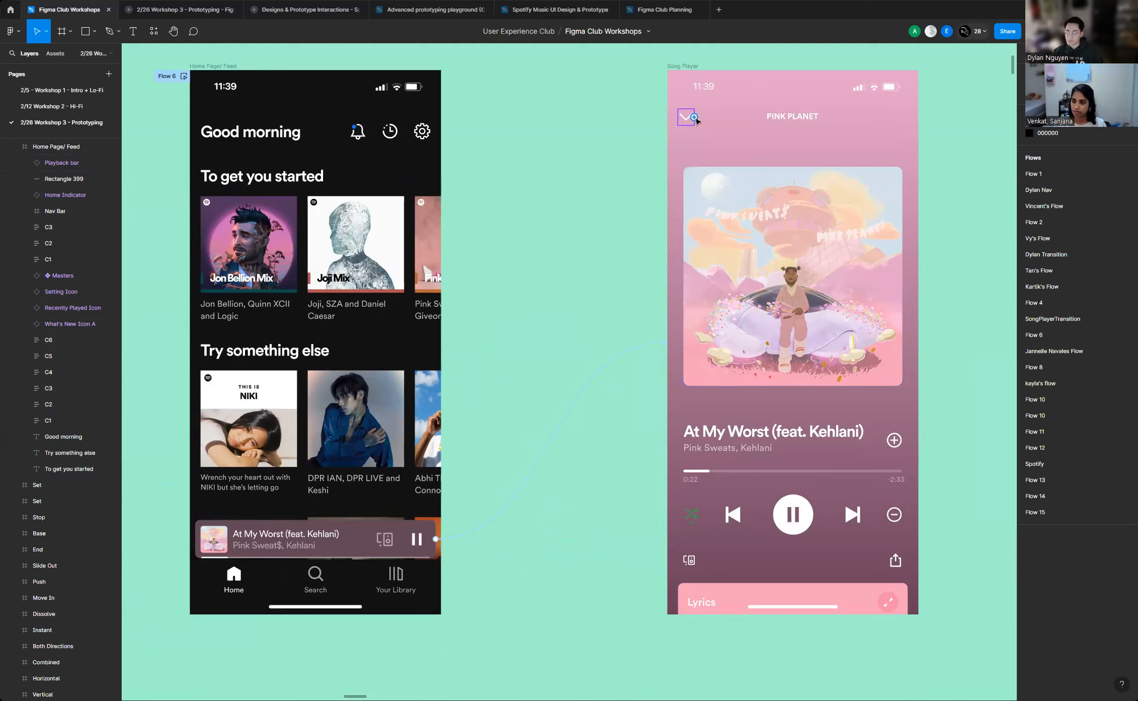
{"action": "scroll", "coordinate": [696, 125], "scroll_direction": "up", "scroll_amount": 1}
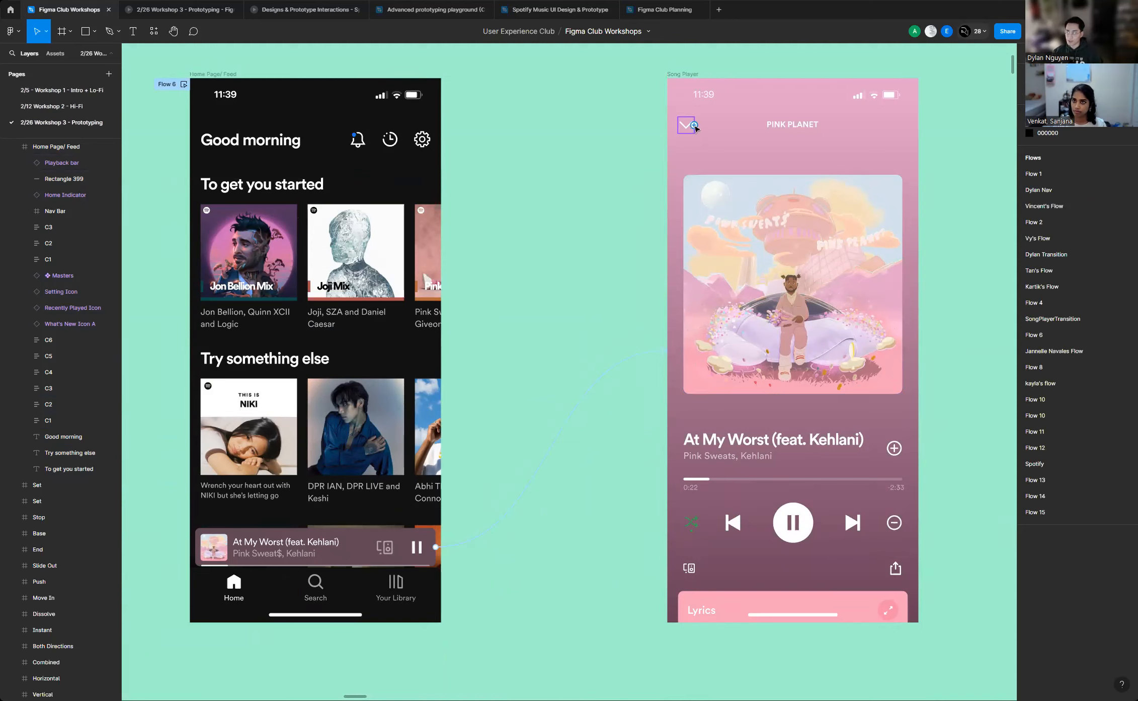
{"action": "left_click", "coordinate": [696, 129]}
{"action": "left_click_drag", "start_coordinate": [686, 133], "coordinate": [432, 344]}
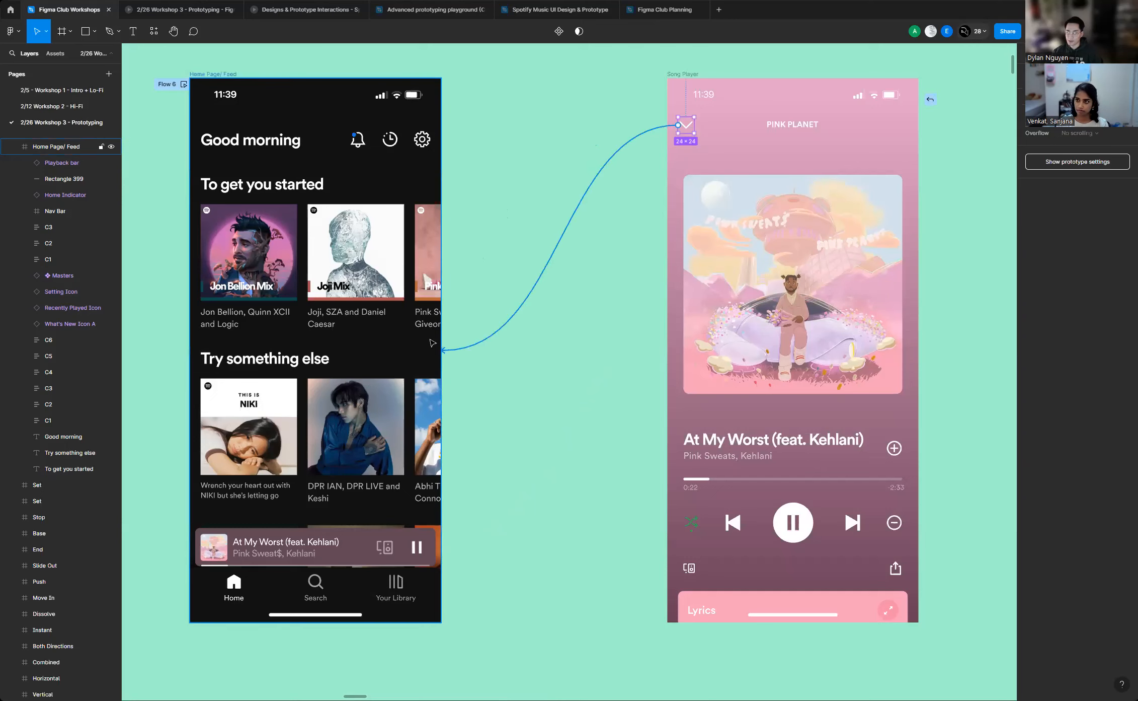
{"action": "left_click_drag", "start_coordinate": [432, 343], "coordinate": [410, 355]}
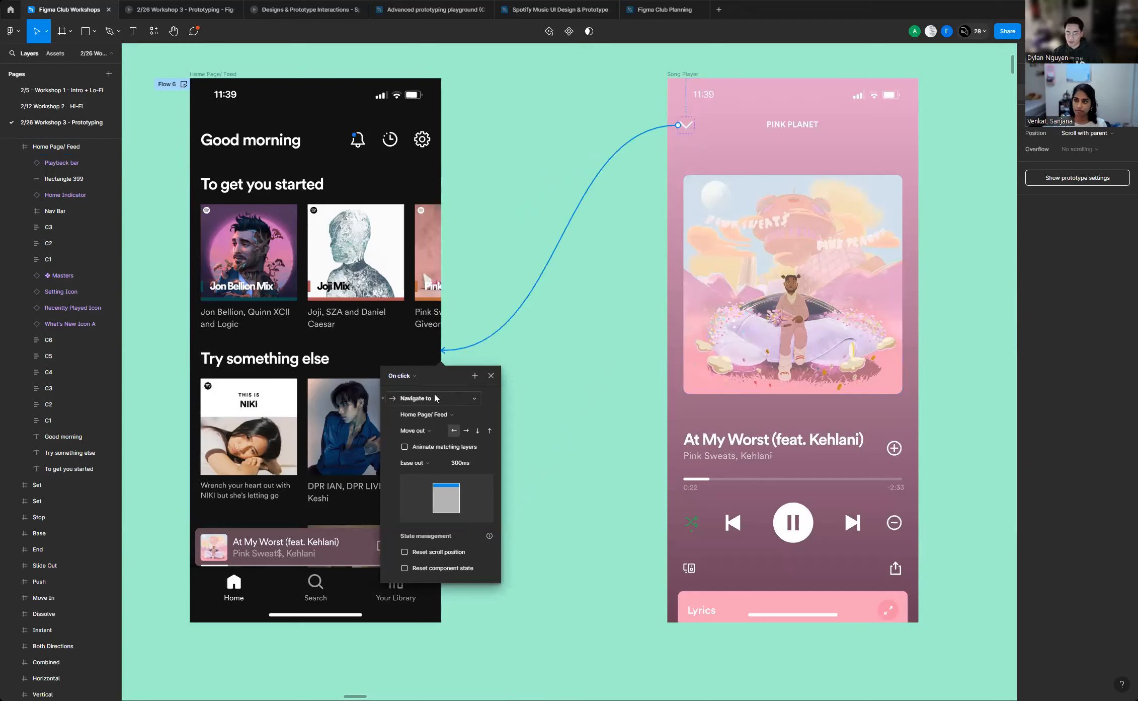
Set the chevron interaction's animation to Move out with the downward direction, close its settings and clear the selection
{"action": "left_click", "coordinate": [440, 430]}
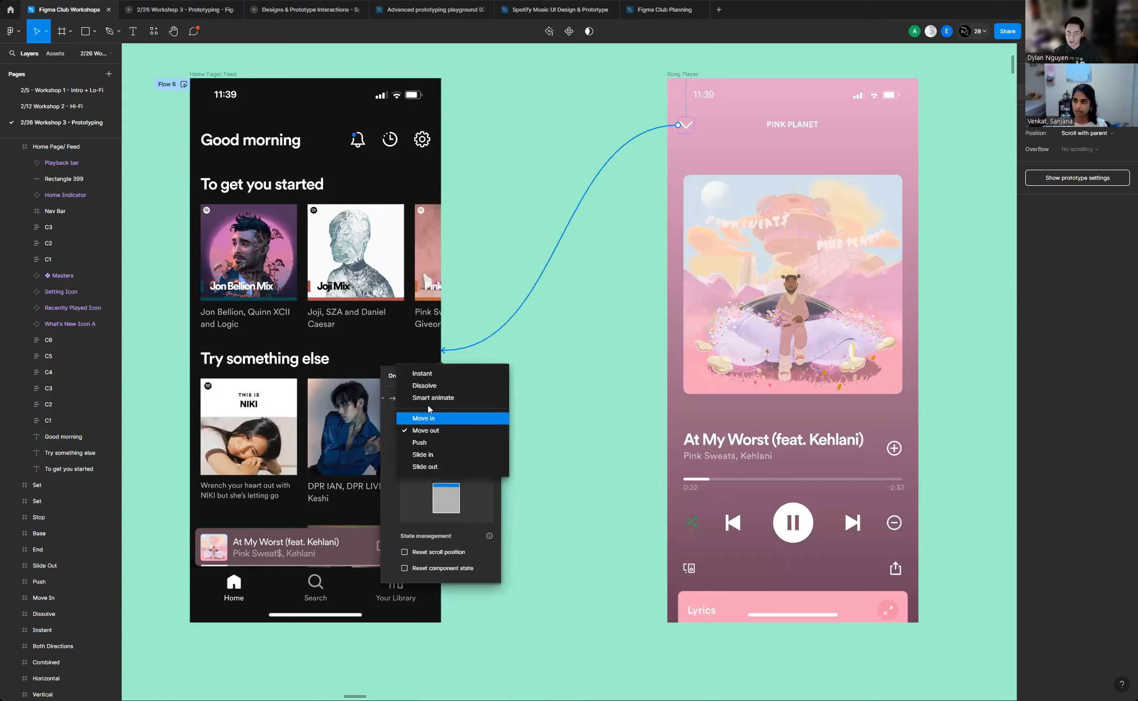
{"action": "left_click", "coordinate": [439, 431]}
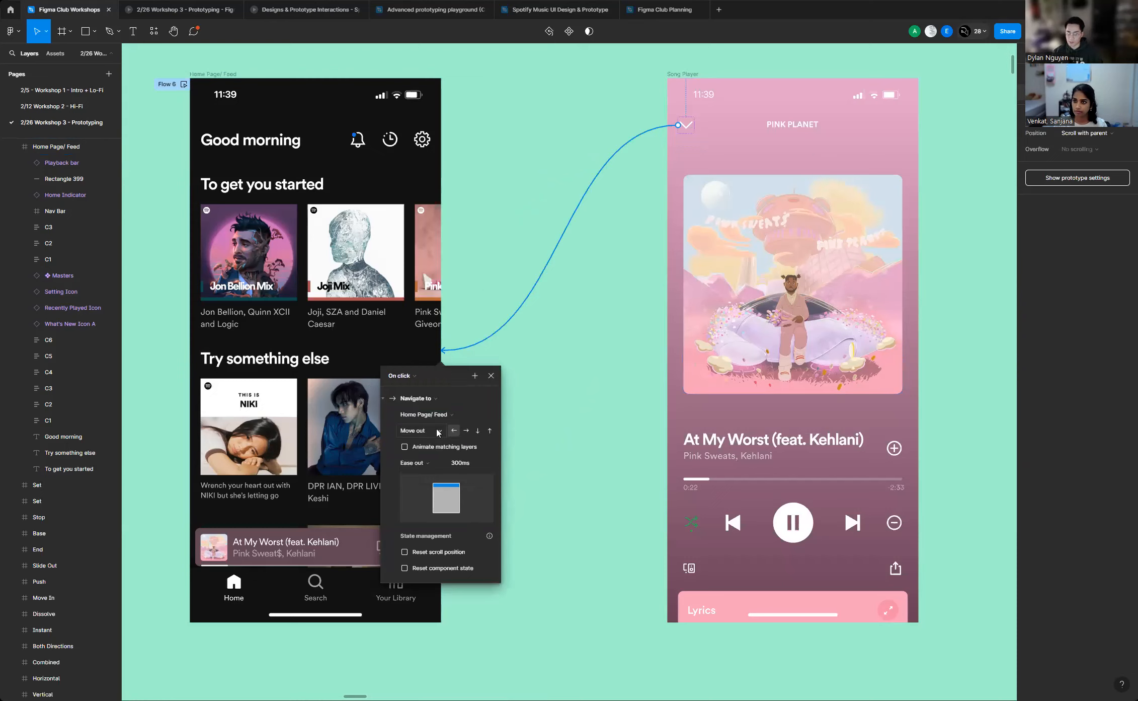
{"action": "left_click", "coordinate": [478, 431]}
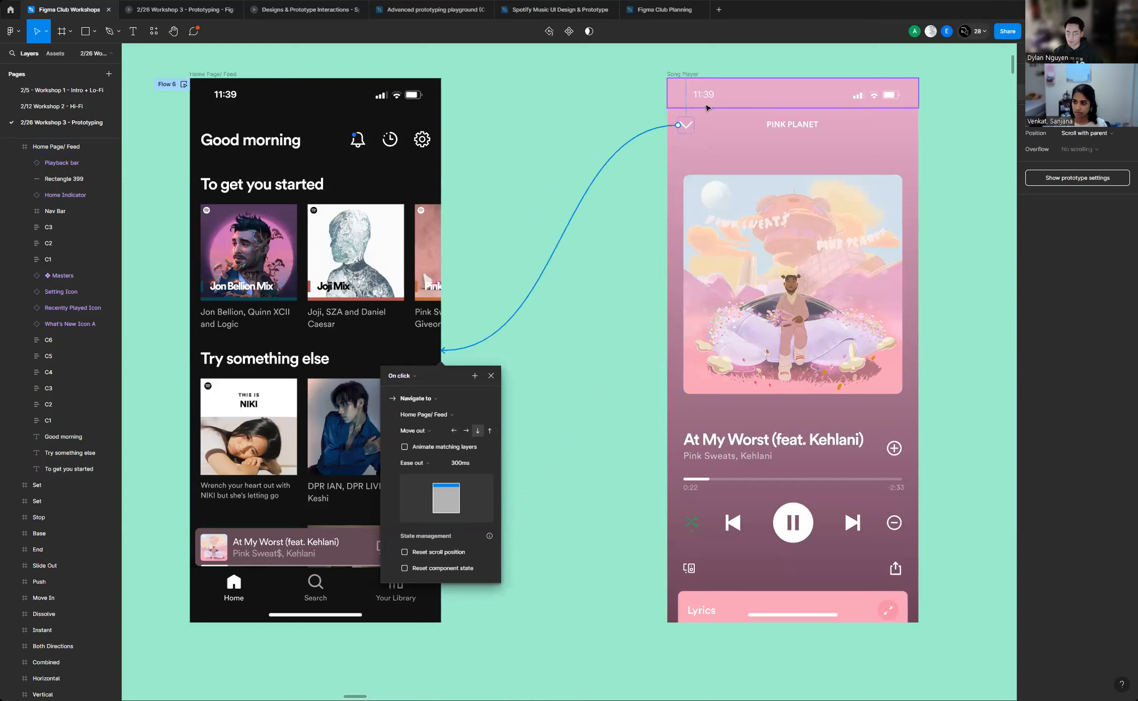
{"action": "left_click", "coordinate": [492, 375]}
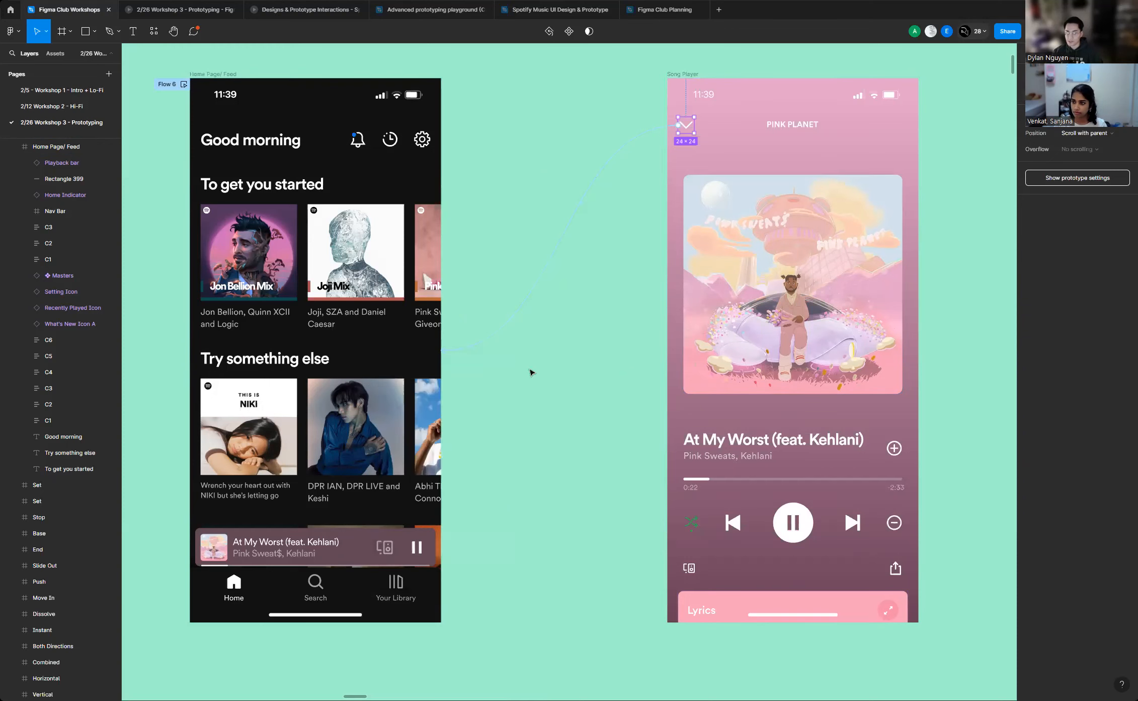
{"action": "scroll", "coordinate": [592, 344], "scroll_direction": "down", "scroll_amount": 2}
{"action": "scroll", "coordinate": [592, 345], "scroll_direction": "up", "scroll_amount": 1}
{"action": "left_click", "coordinate": [593, 345]}
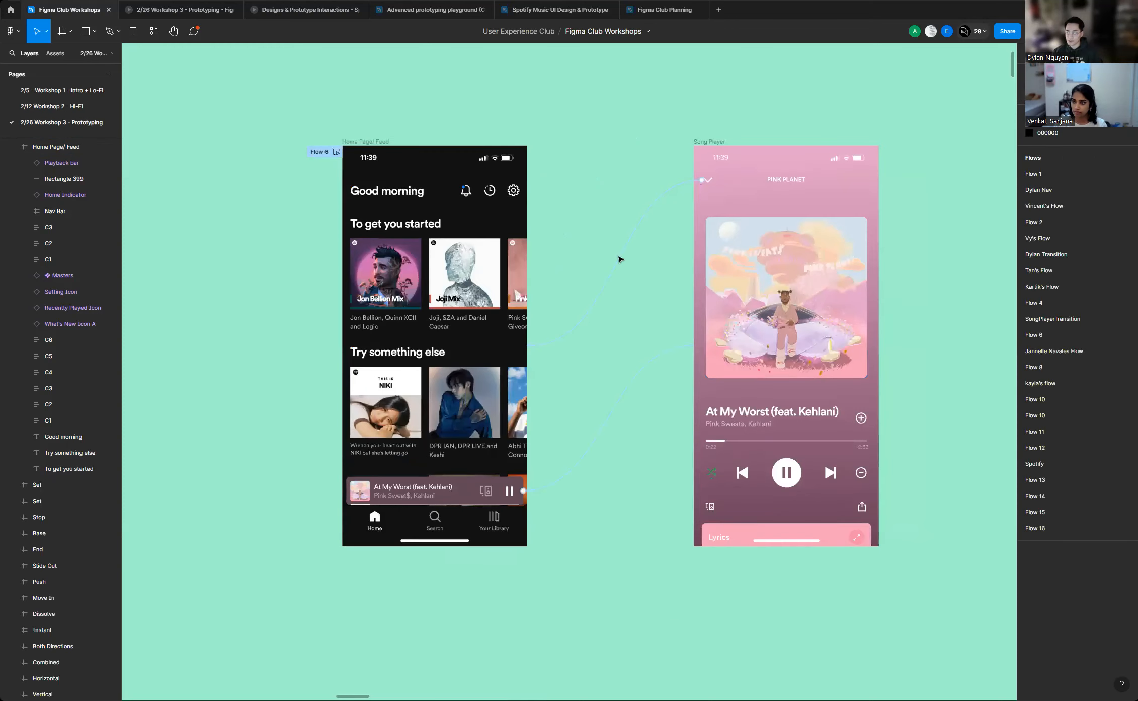
Rename the flow starting point of the Home Page/ Feed frame with the presenter's first name followed by "Spotify"
{"action": "scroll", "coordinate": [601, 311], "scroll_direction": "up", "scroll_amount": 2}
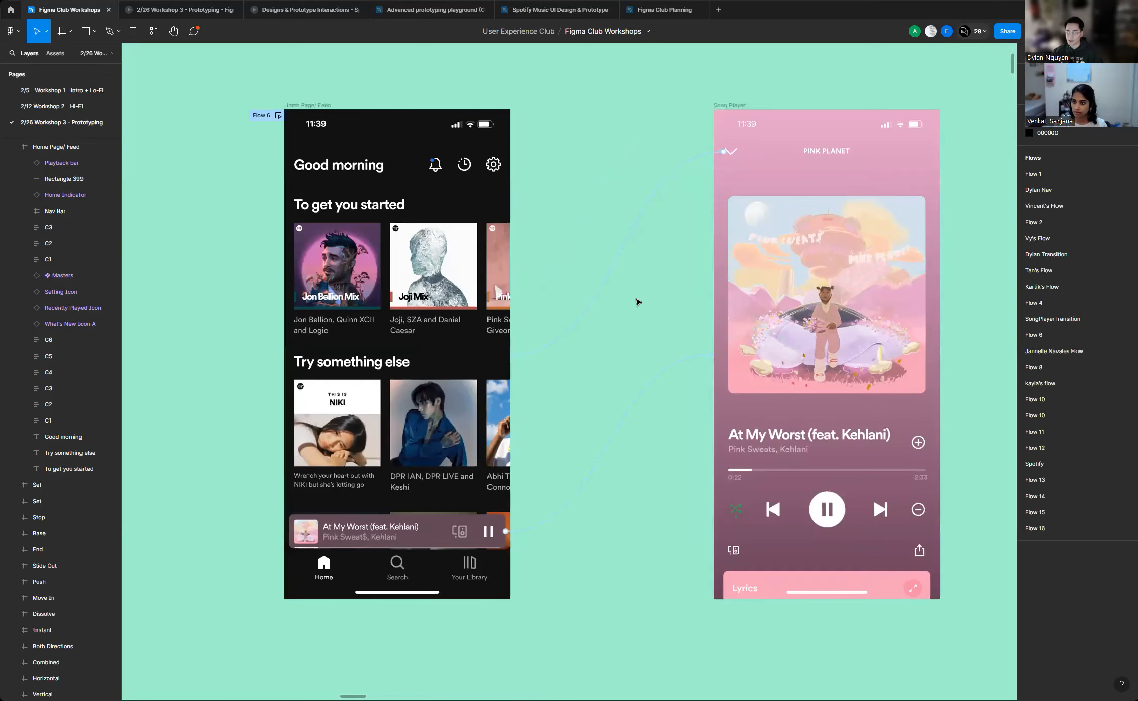
{"action": "scroll", "coordinate": [638, 301], "scroll_direction": "up", "scroll_amount": 1}
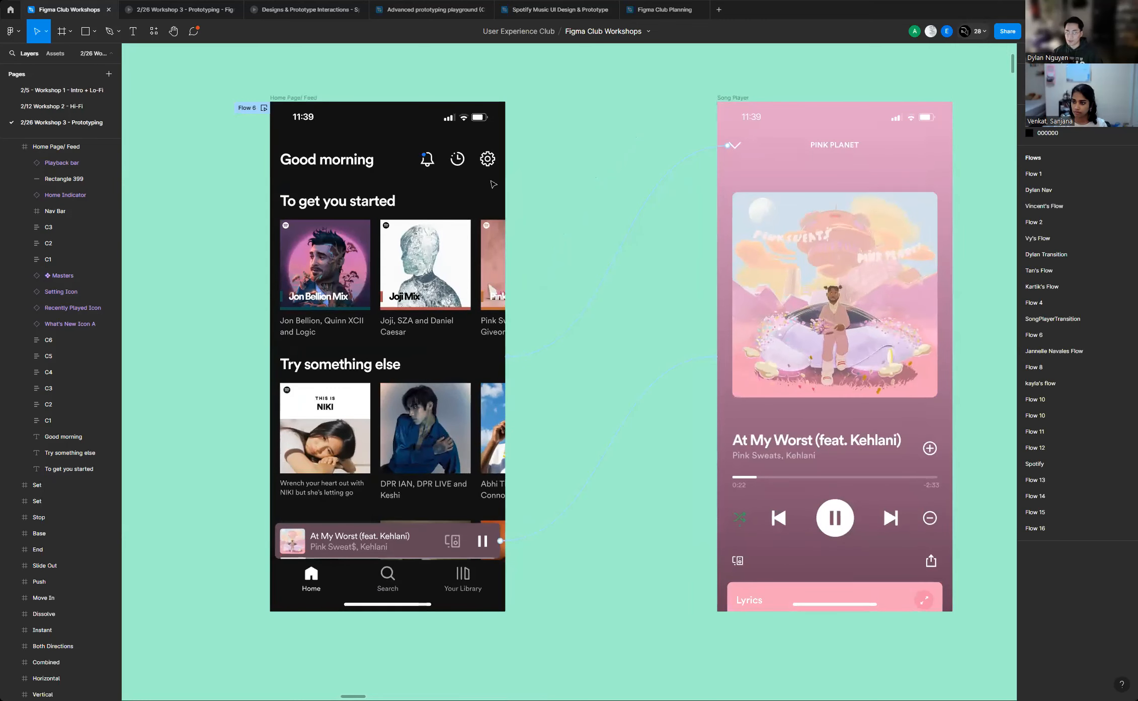
{"action": "double_click", "coordinate": [248, 109]}
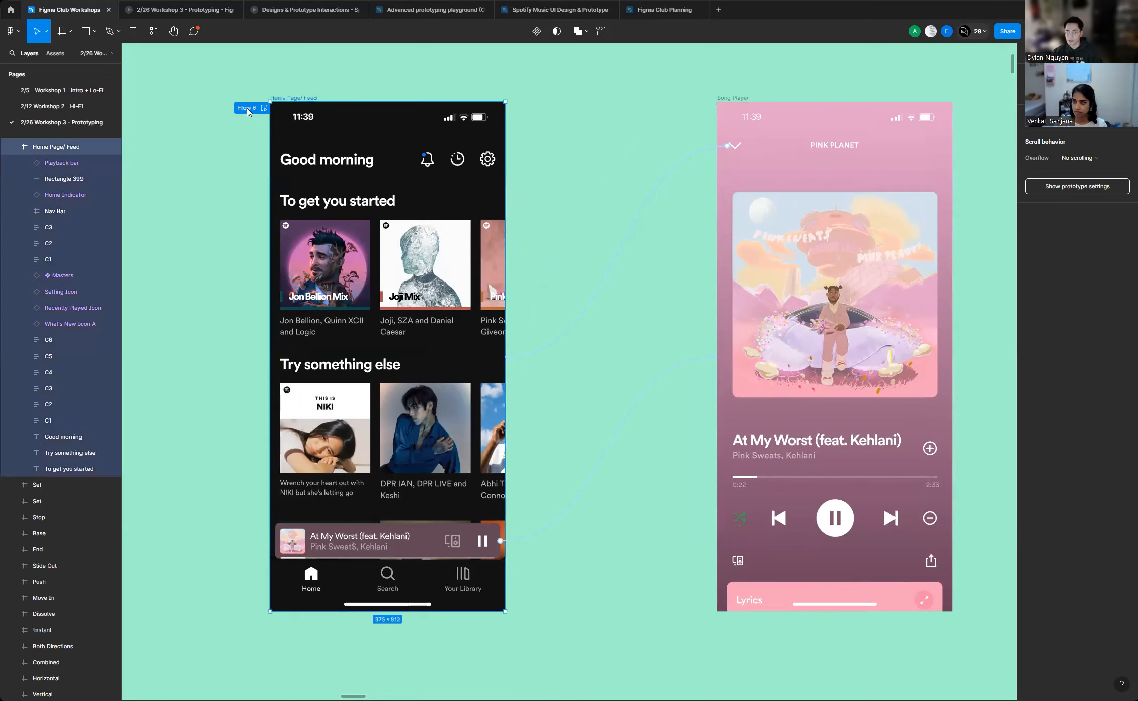
{"action": "type", "text": "Dylan Spotify"}
{"action": "key", "text": "Return"}
Preview the renamed flow, test opening the Song Player from the playback bar and returning with the chevron, and close the preview
{"action": "left_click", "coordinate": [264, 107]}
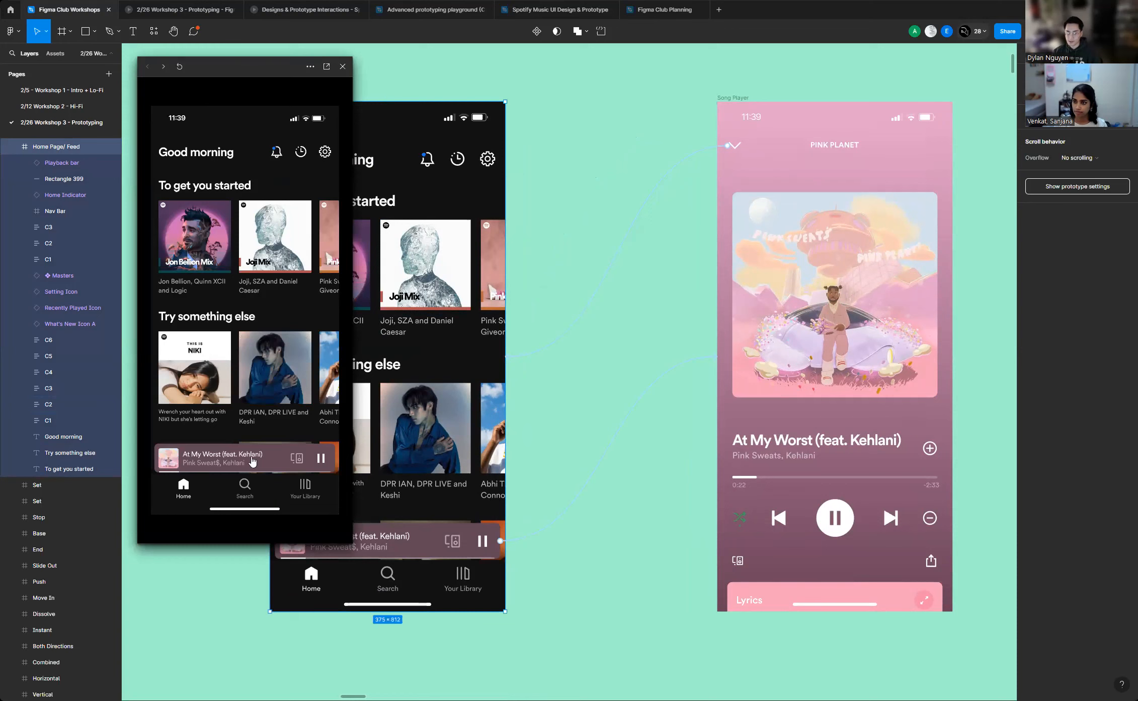
{"action": "left_click", "coordinate": [252, 460]}
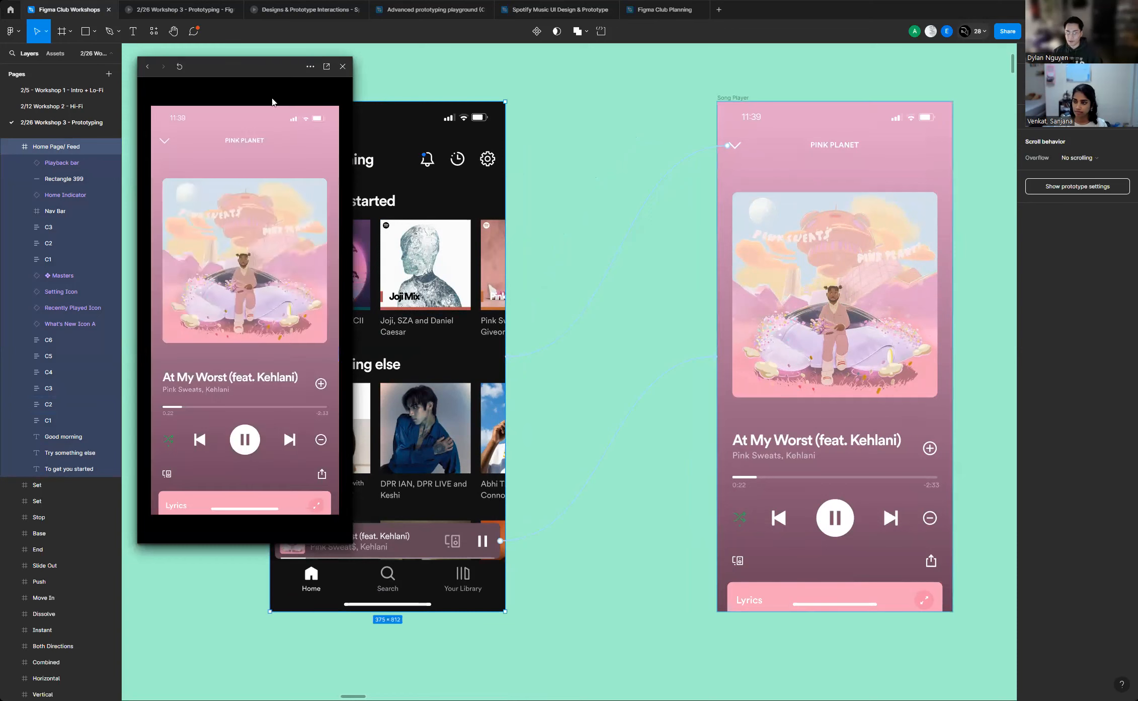
{"action": "left_click", "coordinate": [166, 142]}
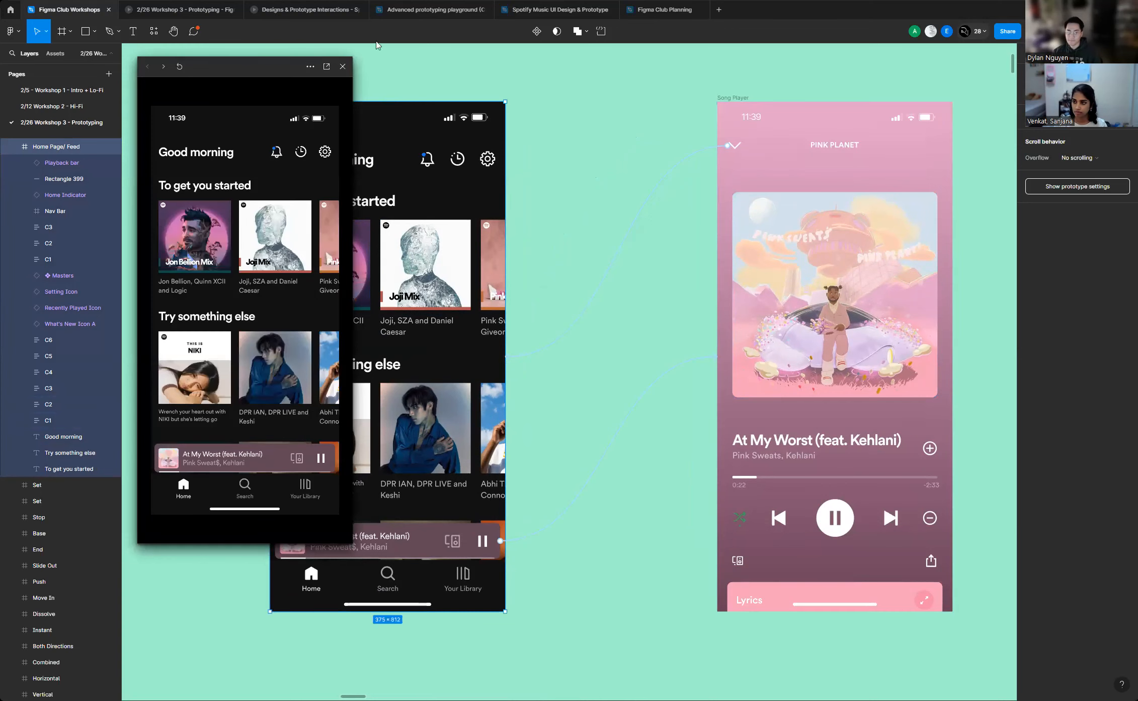
{"action": "left_click", "coordinate": [343, 66]}
Look over all the students' sections to check their progress on the Home Page and Song Player prototype flows
{"action": "scroll", "coordinate": [560, 334], "scroll_direction": "down", "scroll_amount": 3}
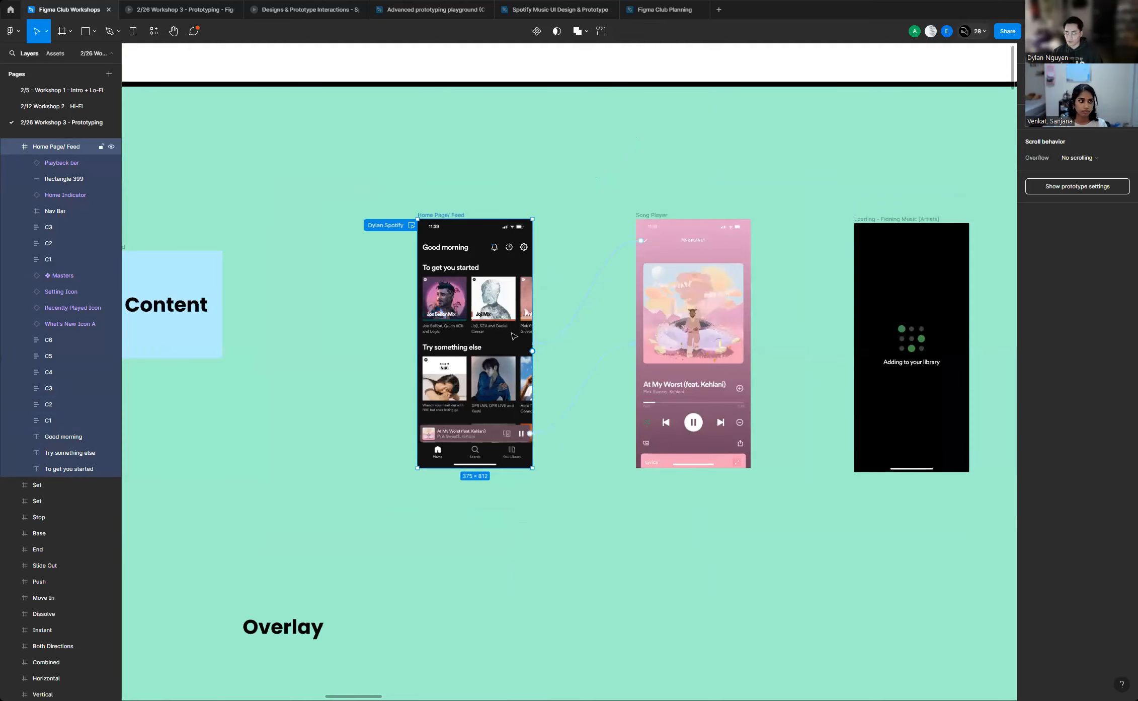
{"action": "scroll", "coordinate": [560, 334], "scroll_direction": "down", "scroll_amount": 4}
{"action": "scroll", "coordinate": [598, 320], "scroll_direction": "down", "scroll_amount": 5}
{"action": "scroll", "coordinate": [597, 320], "scroll_direction": "down", "scroll_amount": 5}
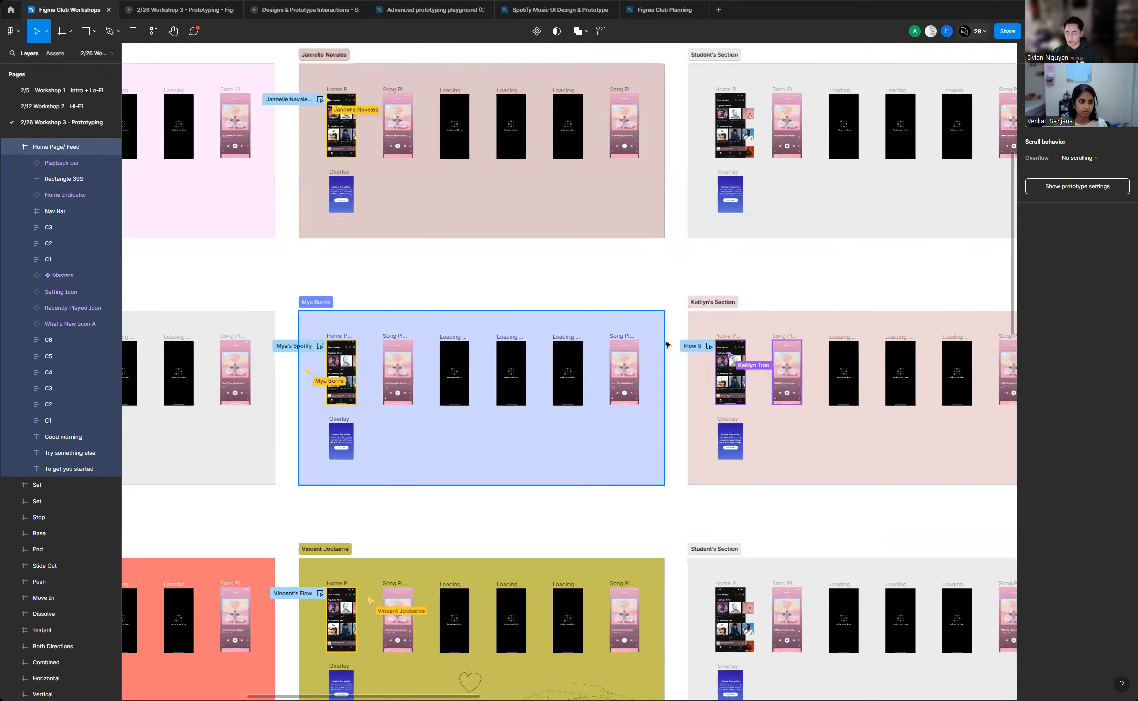
{"action": "scroll", "coordinate": [619, 377], "scroll_direction": "down", "scroll_amount": 3}
{"action": "scroll", "coordinate": [623, 383], "scroll_direction": "down", "scroll_amount": 2}
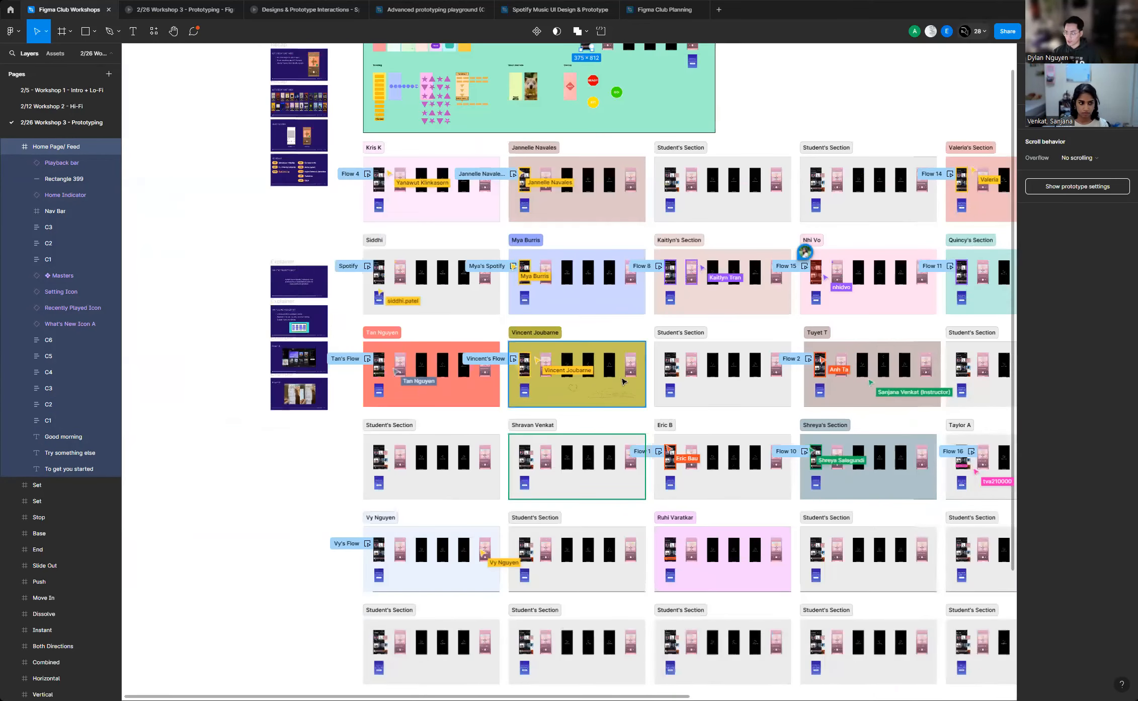
{"action": "scroll", "coordinate": [397, 408], "scroll_direction": "down", "scroll_amount": 3}
{"action": "scroll", "coordinate": [391, 413], "scroll_direction": "down", "scroll_amount": 3}
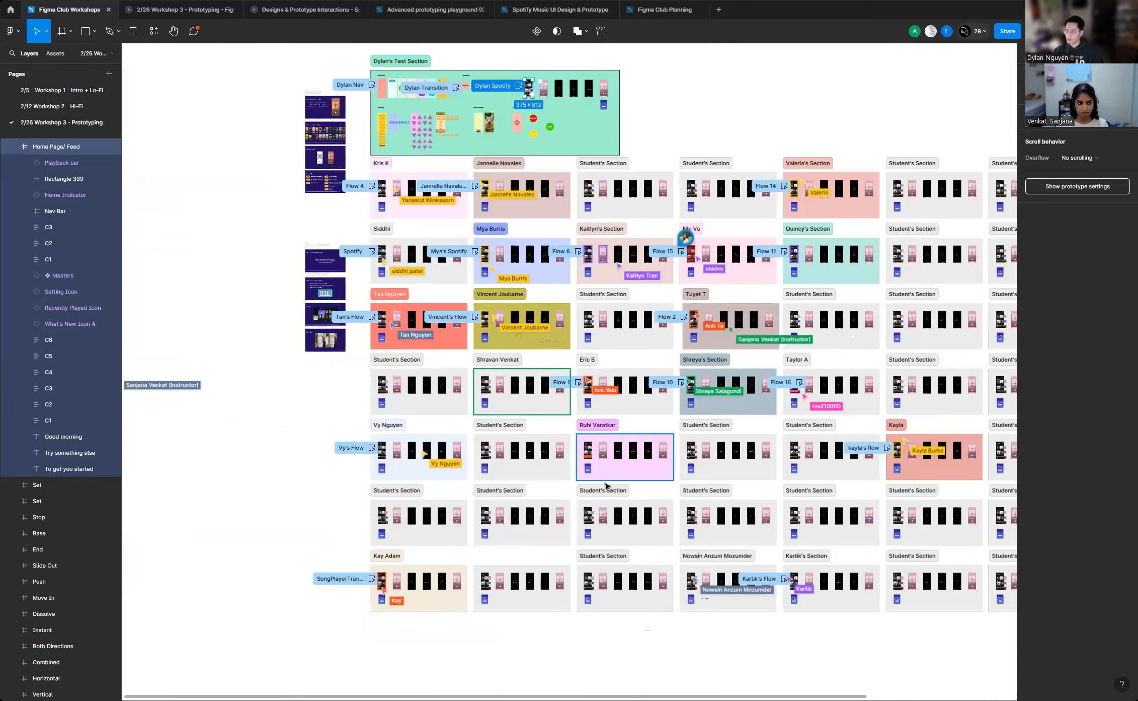
{"action": "scroll", "coordinate": [403, 478], "scroll_direction": "up", "scroll_amount": 5}
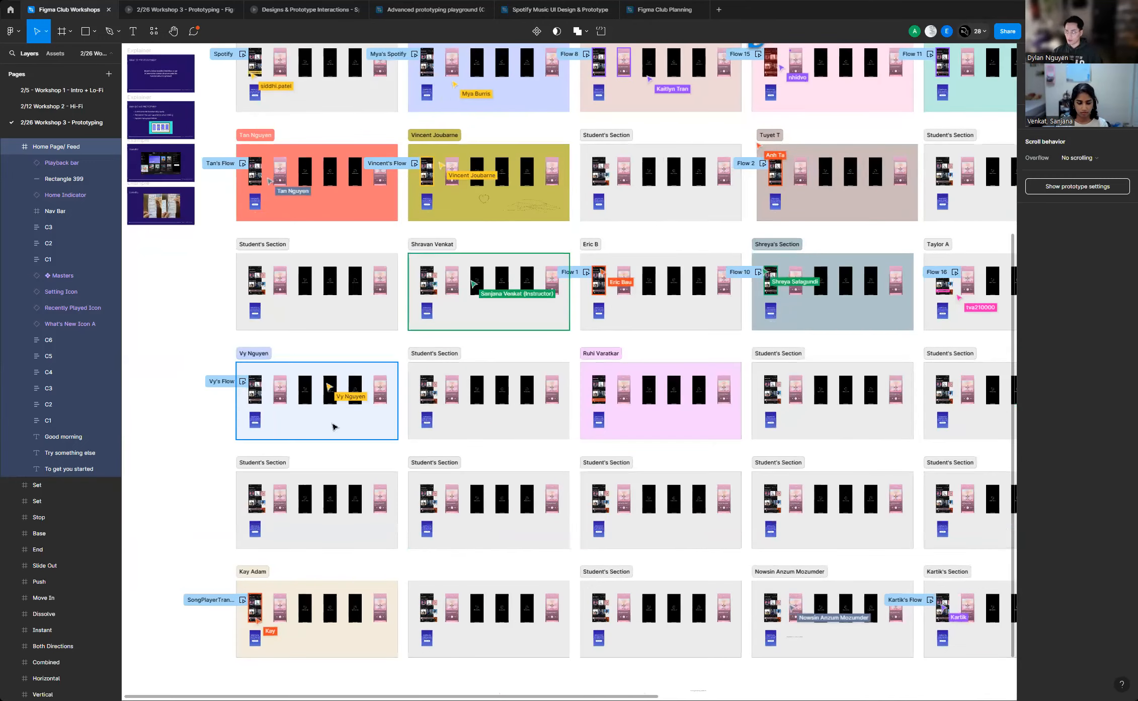
{"action": "scroll", "coordinate": [297, 452], "scroll_direction": "down", "scroll_amount": 3}
{"action": "scroll", "coordinate": [453, 528], "scroll_direction": "down", "scroll_amount": 2}
{"action": "scroll", "coordinate": [672, 554], "scroll_direction": "up", "scroll_amount": 5}
{"action": "scroll", "coordinate": [663, 592], "scroll_direction": "up", "scroll_amount": 5}
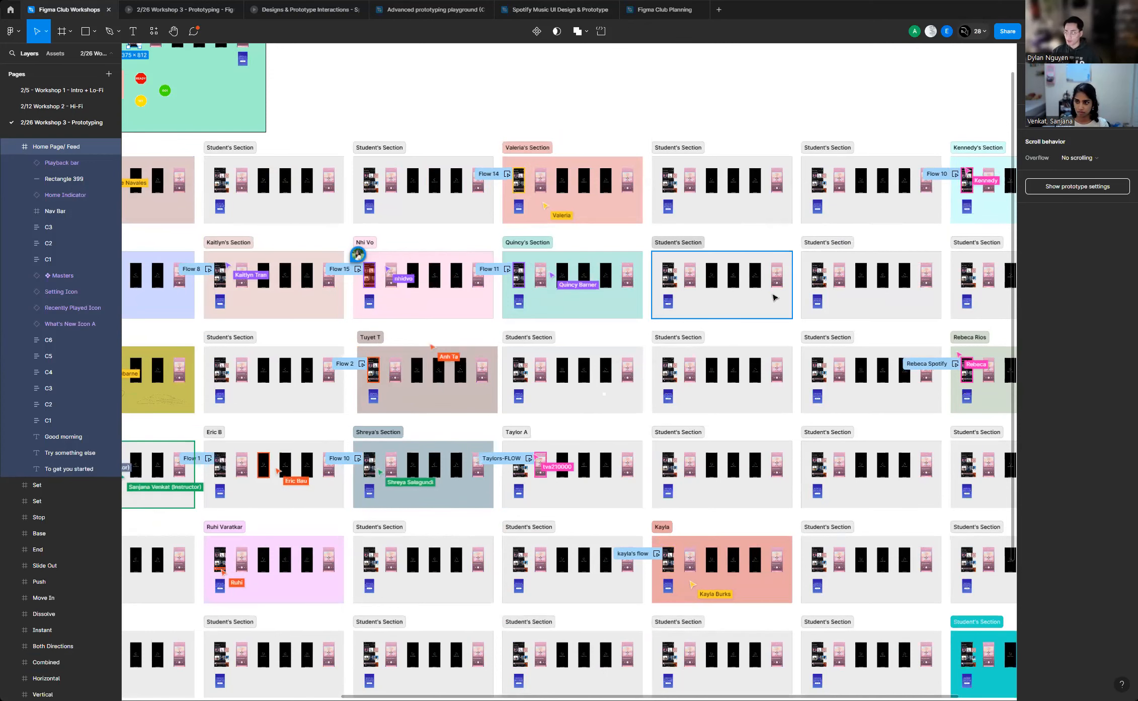
{"action": "scroll", "coordinate": [774, 297], "scroll_direction": "down", "scroll_amount": 2}
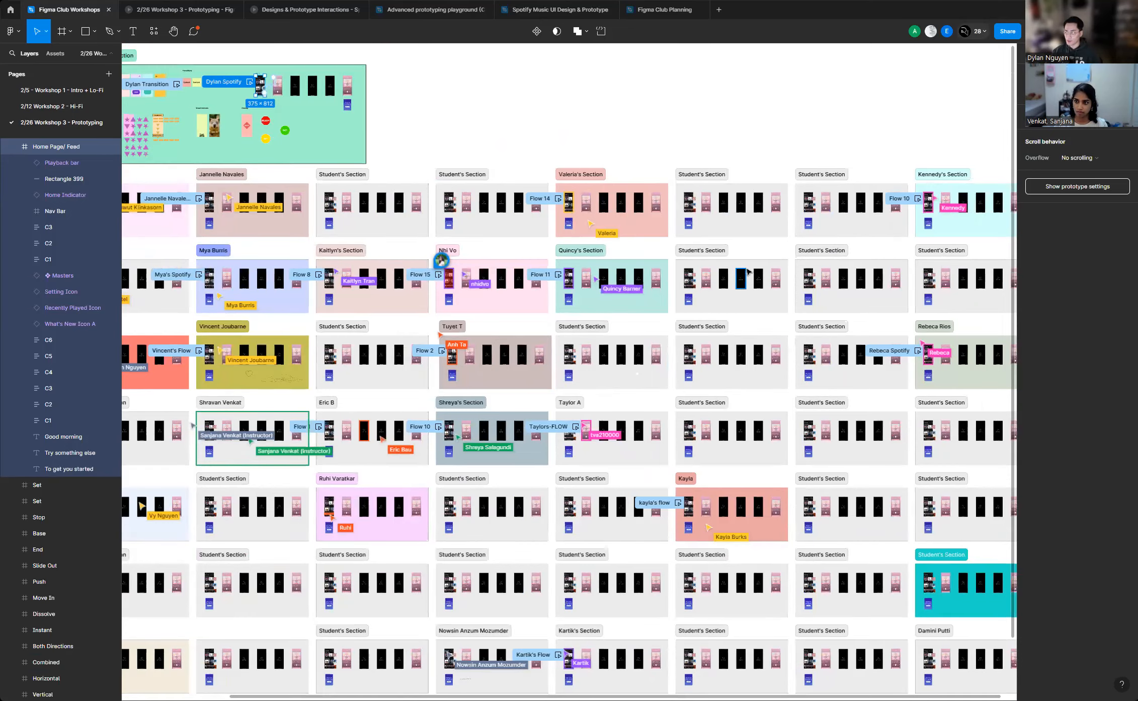
{"action": "scroll", "coordinate": [749, 272], "scroll_direction": "down", "scroll_amount": 2}
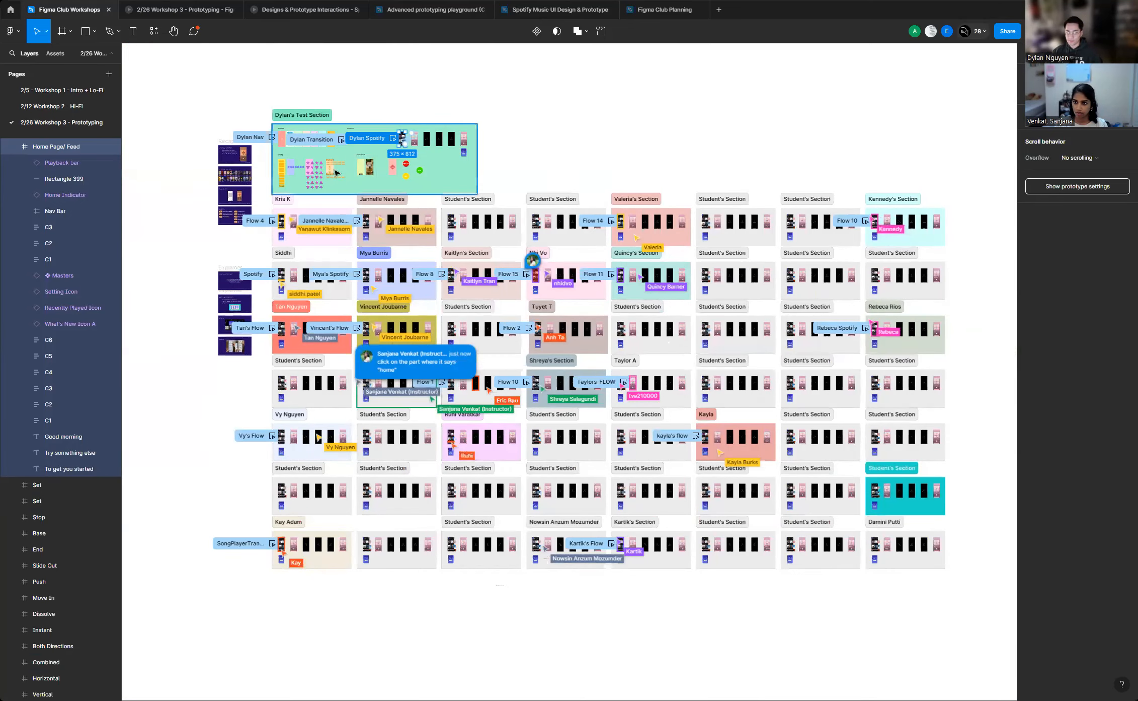
Review the Home Page/ Feed and Song Player links, inspect the chevron interaction's settings, and clear the selection
{"action": "scroll", "coordinate": [336, 172], "scroll_direction": "up", "scroll_amount": 5}
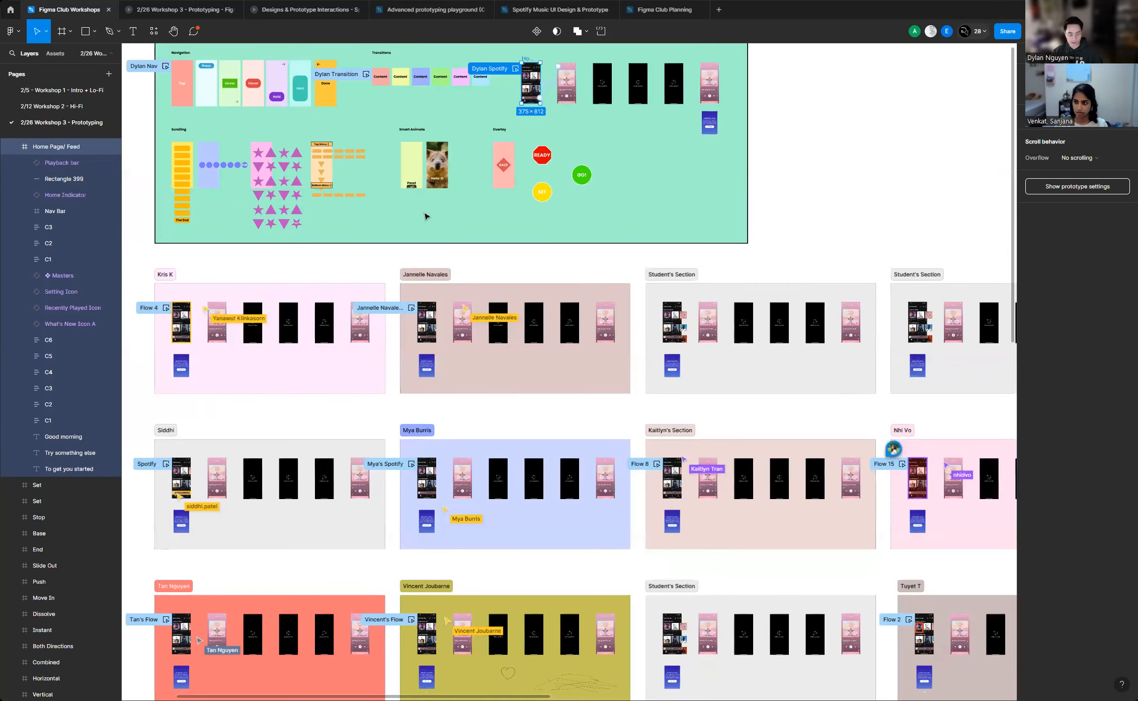
{"action": "scroll", "coordinate": [413, 214], "scroll_direction": "up", "scroll_amount": 2}
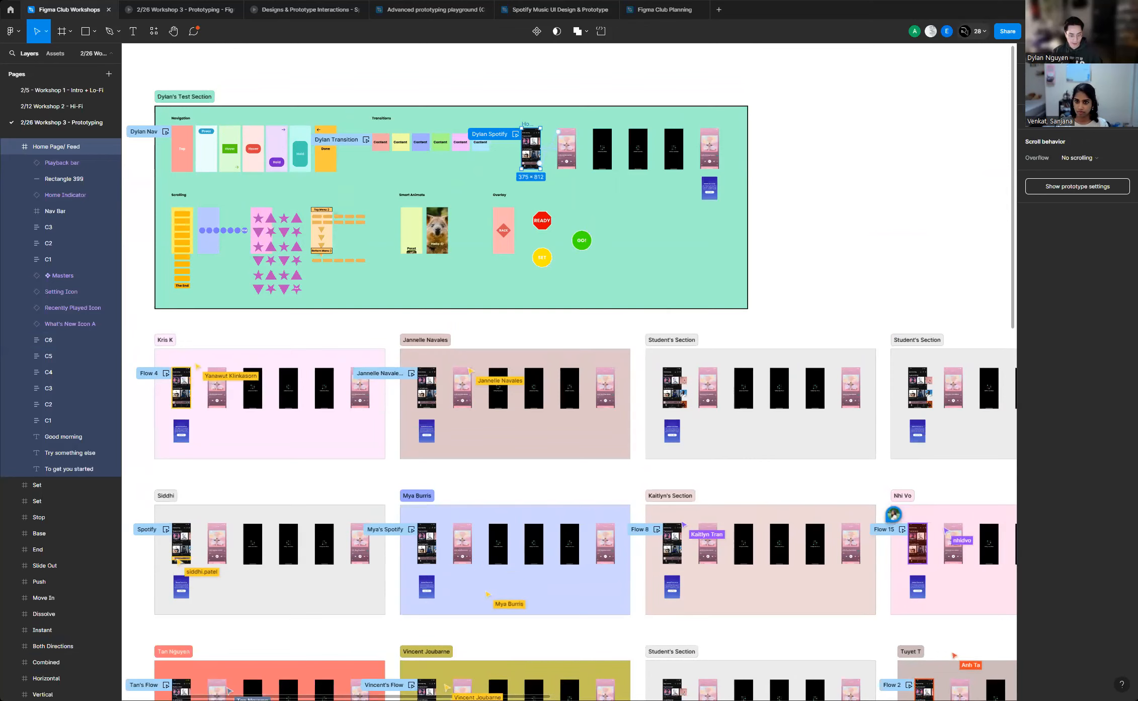
{"action": "scroll", "coordinate": [286, 136], "scroll_direction": "up", "scroll_amount": 1}
{"action": "scroll", "coordinate": [285, 136], "scroll_direction": "up", "scroll_amount": 2}
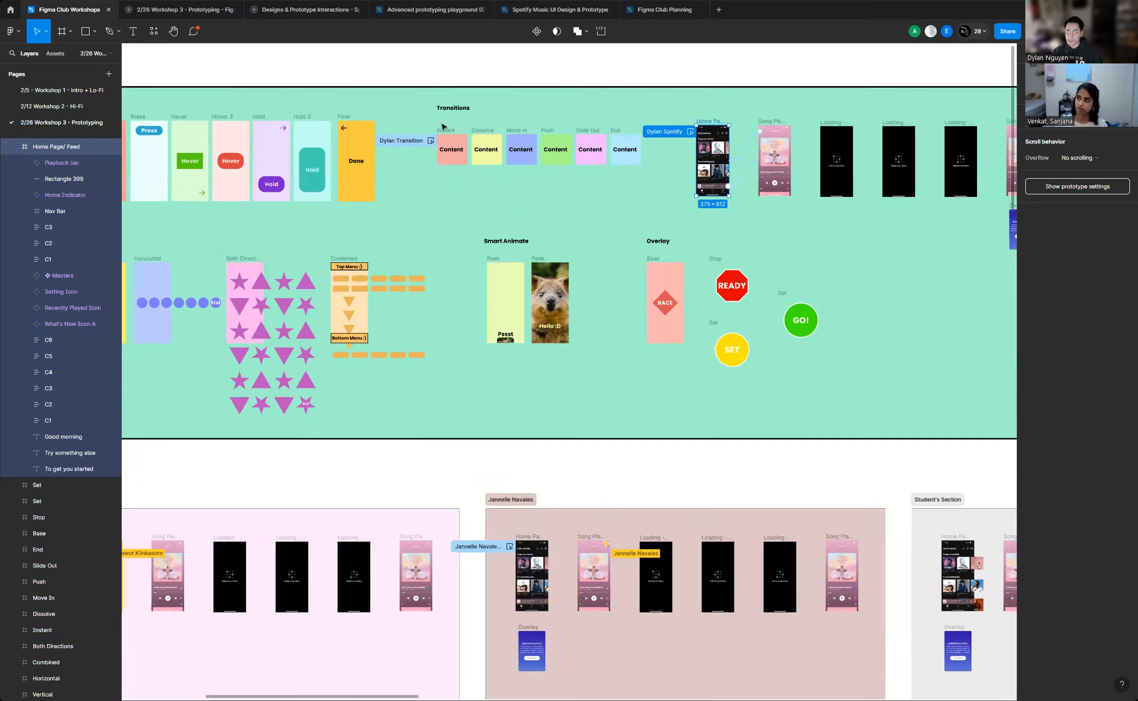
{"action": "scroll", "coordinate": [353, 352], "scroll_direction": "down", "scroll_amount": 3}
{"action": "scroll", "coordinate": [418, 327], "scroll_direction": "up", "scroll_amount": 5}
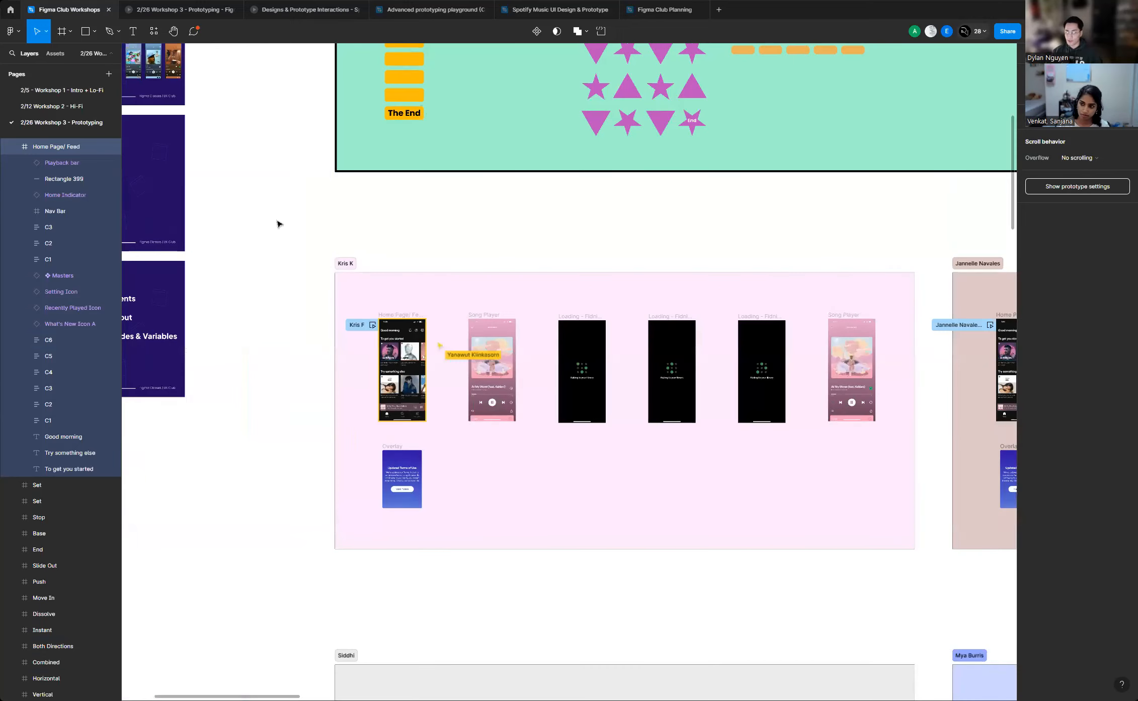
{"action": "scroll", "coordinate": [279, 219], "scroll_direction": "down", "scroll_amount": 5}
{"action": "scroll", "coordinate": [666, 156], "scroll_direction": "up", "scroll_amount": 10}
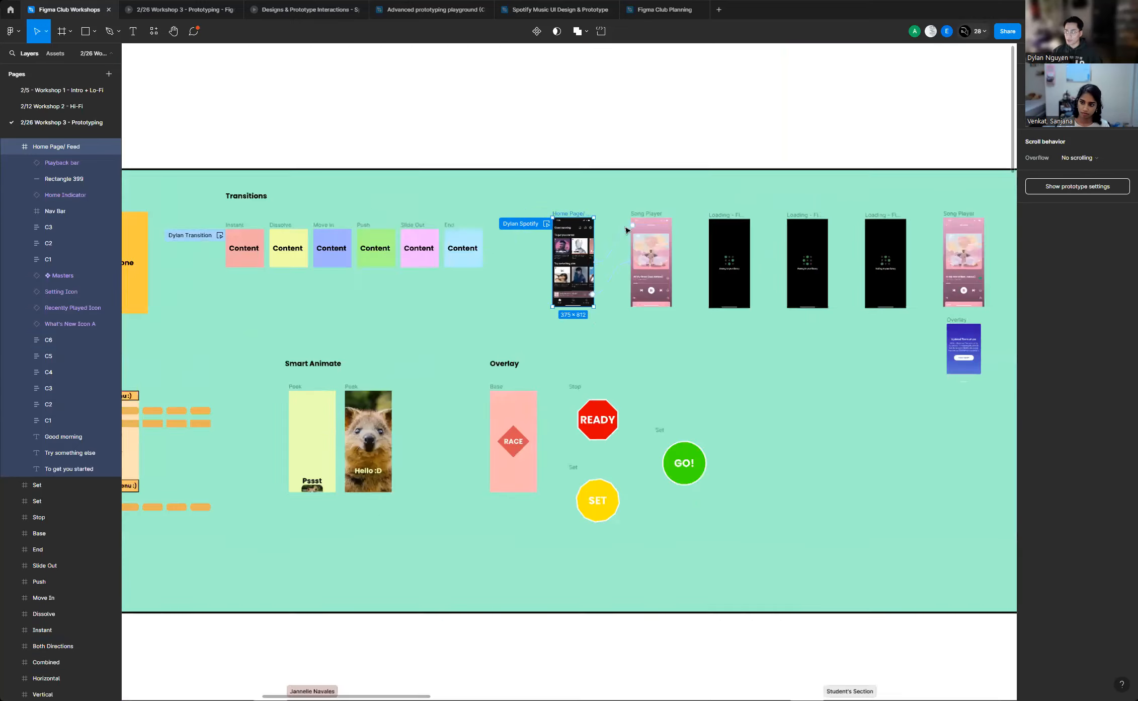
{"action": "scroll", "coordinate": [478, 183], "scroll_direction": "down", "scroll_amount": 2}
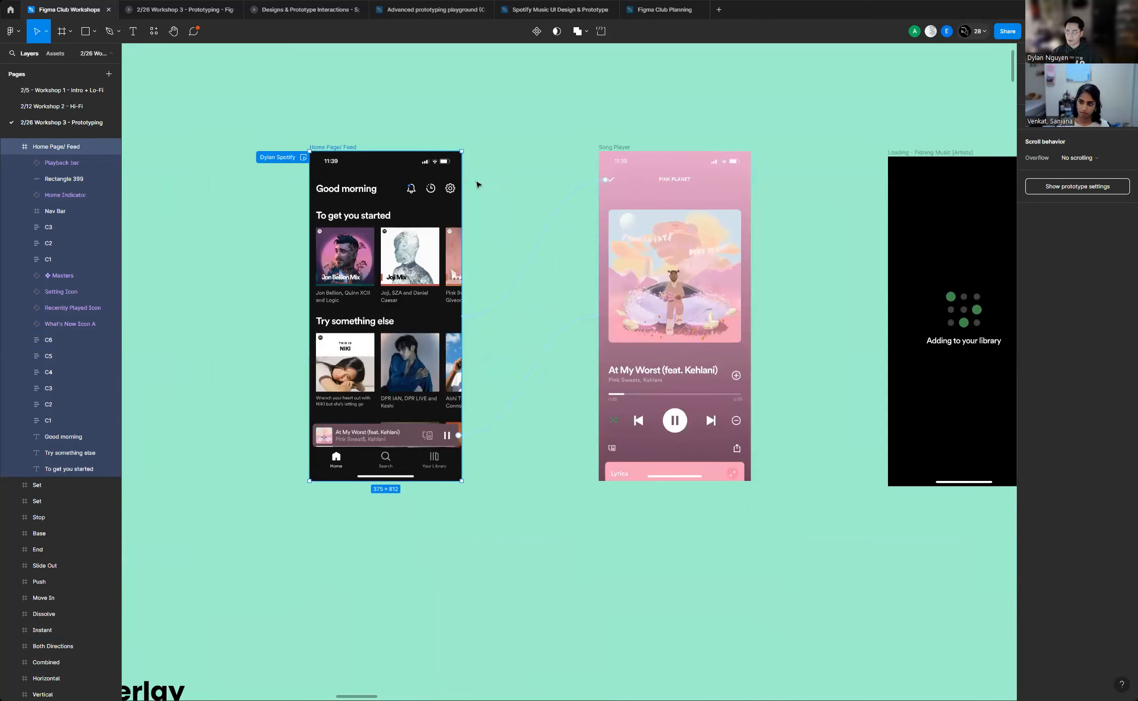
{"action": "scroll", "coordinate": [633, 191], "scroll_direction": "up", "scroll_amount": 3}
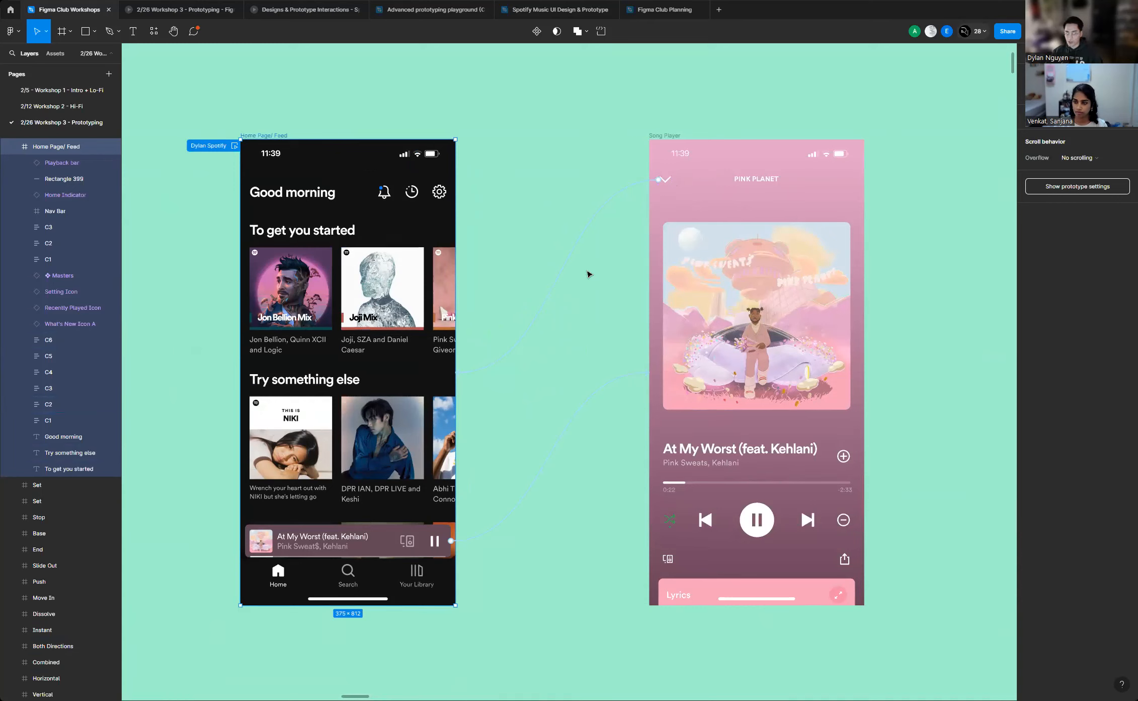
{"action": "left_click", "coordinate": [564, 275]}
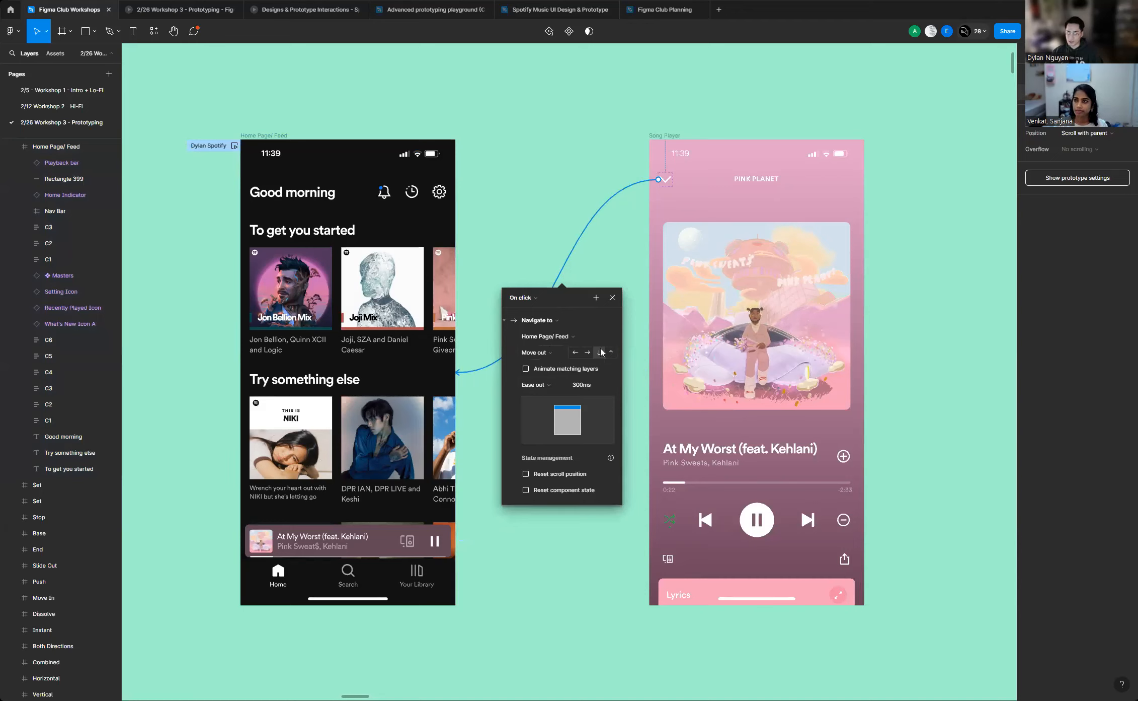
{"action": "left_click", "coordinate": [513, 192]}
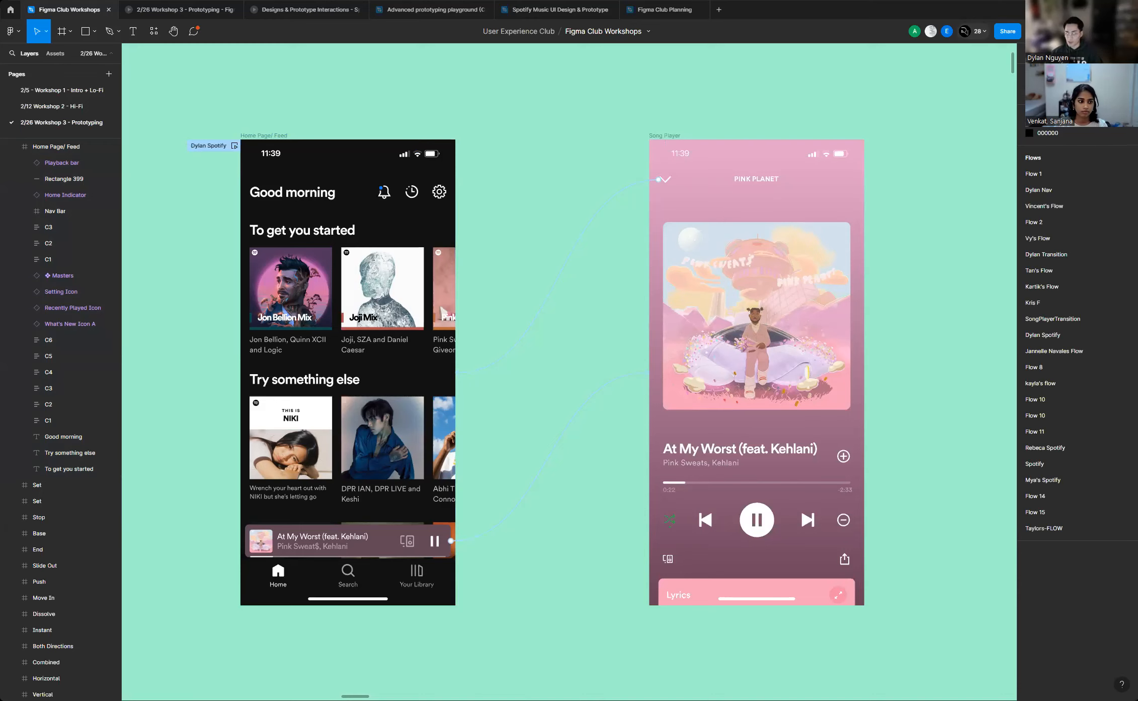
Look over the Scrolling examples in the presenter's test section, from the Vertical frame to the Combined frame
{"action": "scroll", "coordinate": [731, 330], "scroll_direction": "down", "scroll_amount": 10}
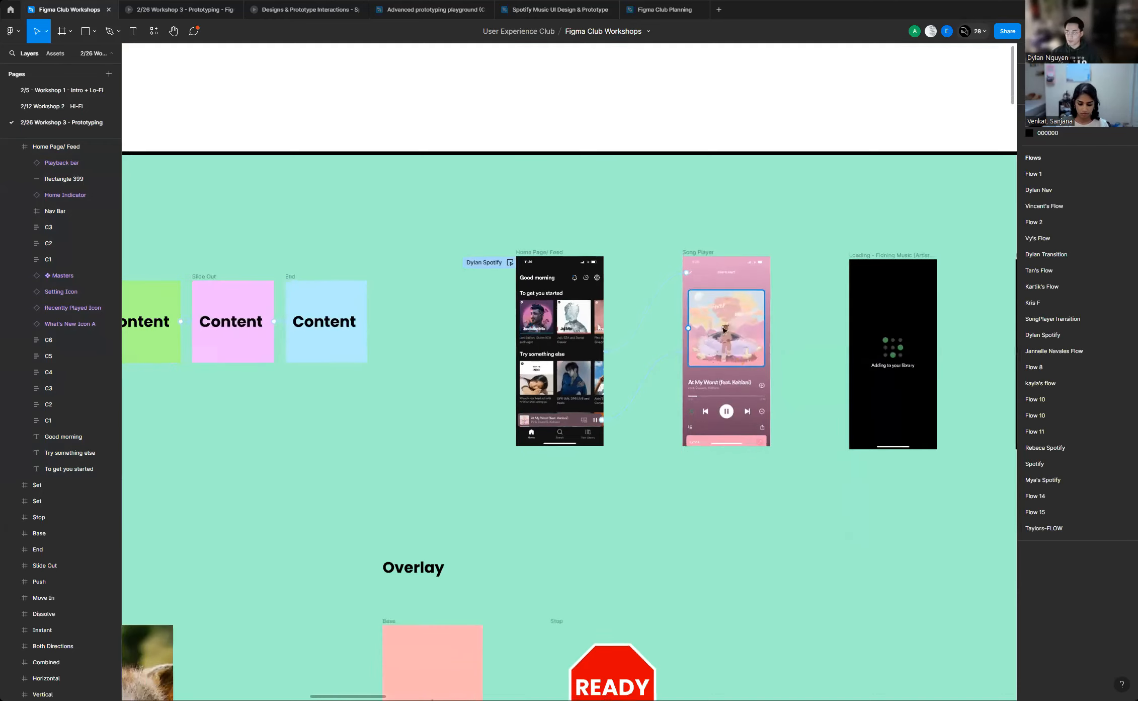
{"action": "scroll", "coordinate": [731, 330], "scroll_direction": "down", "scroll_amount": 2}
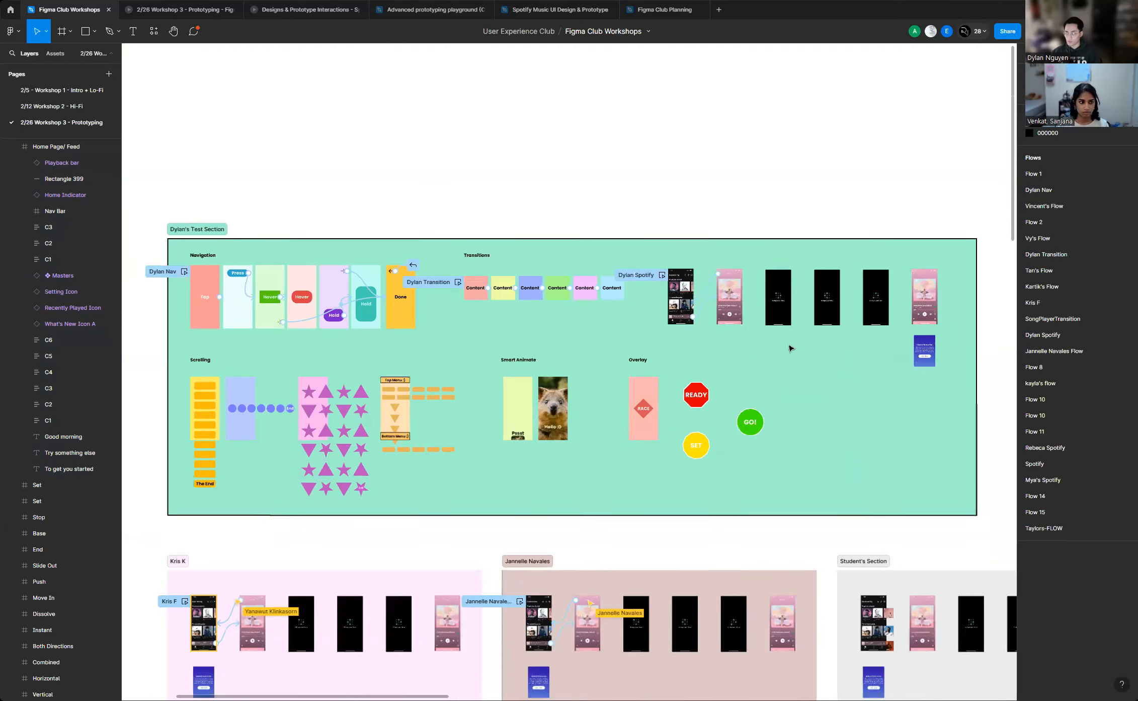
{"action": "scroll", "coordinate": [158, 434], "scroll_direction": "up", "scroll_amount": 5}
{"action": "scroll", "coordinate": [302, 425], "scroll_direction": "up", "scroll_amount": 2}
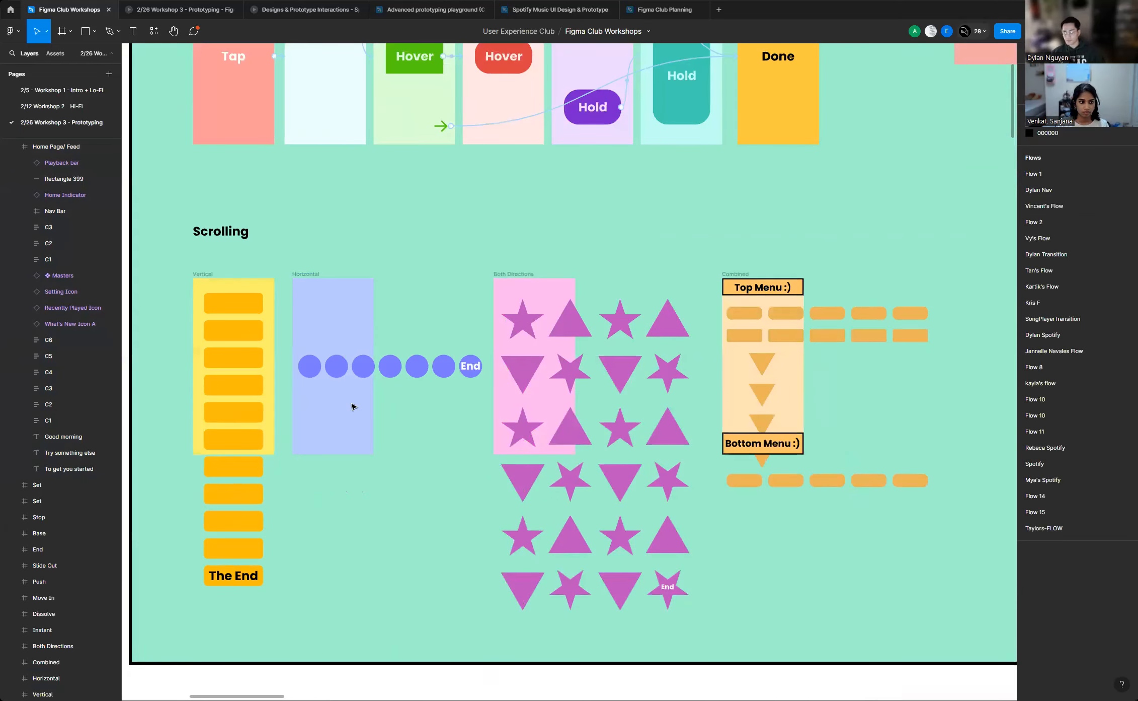
{"action": "scroll", "coordinate": [349, 405], "scroll_direction": "down", "scroll_amount": 2}
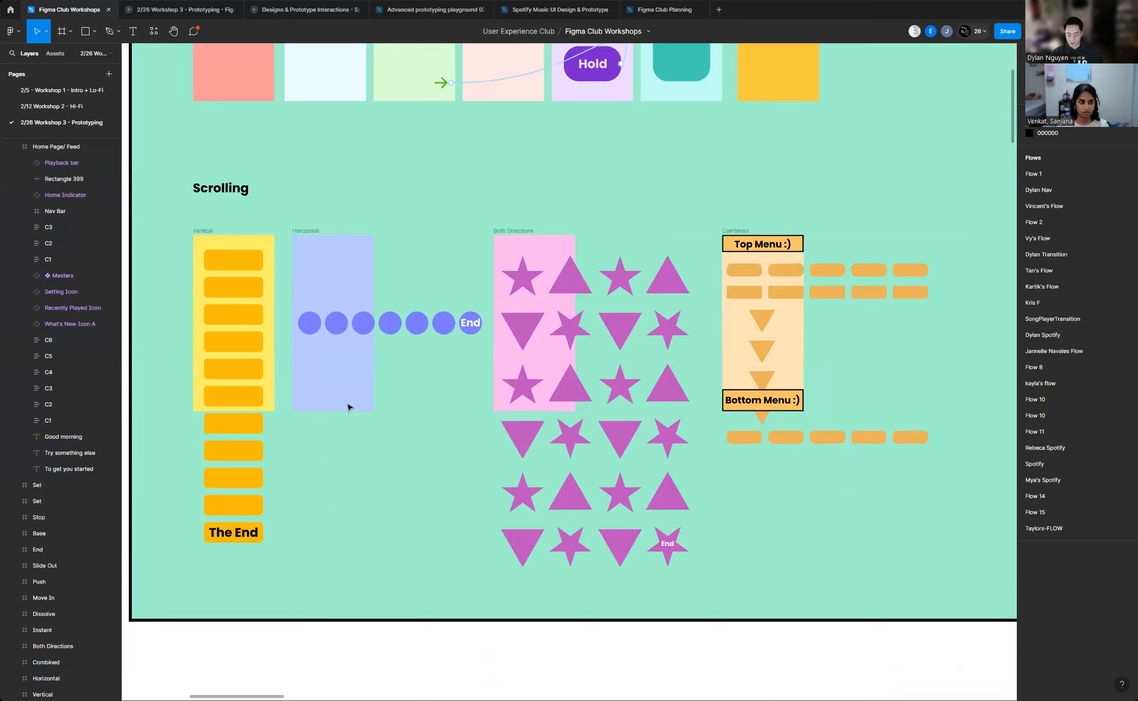
{"action": "scroll", "coordinate": [406, 329], "scroll_direction": "up", "scroll_amount": 1}
{"action": "scroll", "coordinate": [265, 341], "scroll_direction": "up", "scroll_amount": 1}
{"action": "scroll", "coordinate": [288, 341], "scroll_direction": "up", "scroll_amount": 2}
{"action": "scroll", "coordinate": [287, 341], "scroll_direction": "down", "scroll_amount": 2}
{"action": "scroll", "coordinate": [589, 336], "scroll_direction": "up", "scroll_amount": 2}
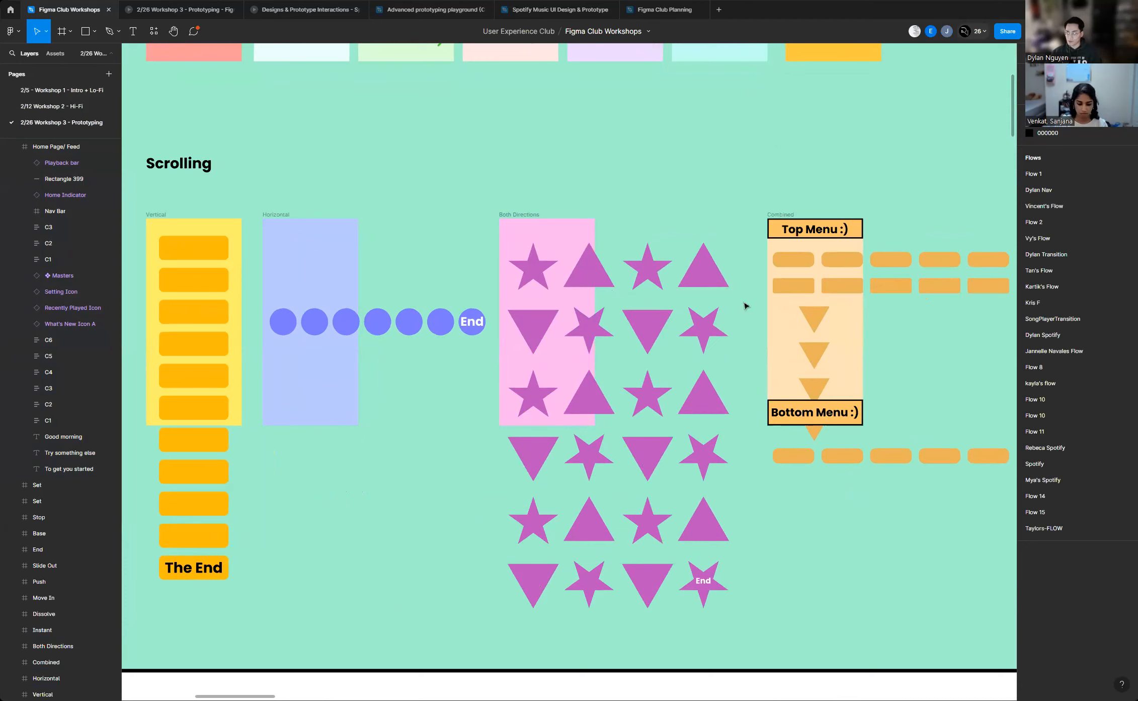
{"action": "scroll", "coordinate": [745, 305], "scroll_direction": "down", "scroll_amount": 3}
{"action": "scroll", "coordinate": [218, 293], "scroll_direction": "up", "scroll_amount": 5}
{"action": "scroll", "coordinate": [224, 282], "scroll_direction": "up", "scroll_amount": 2}
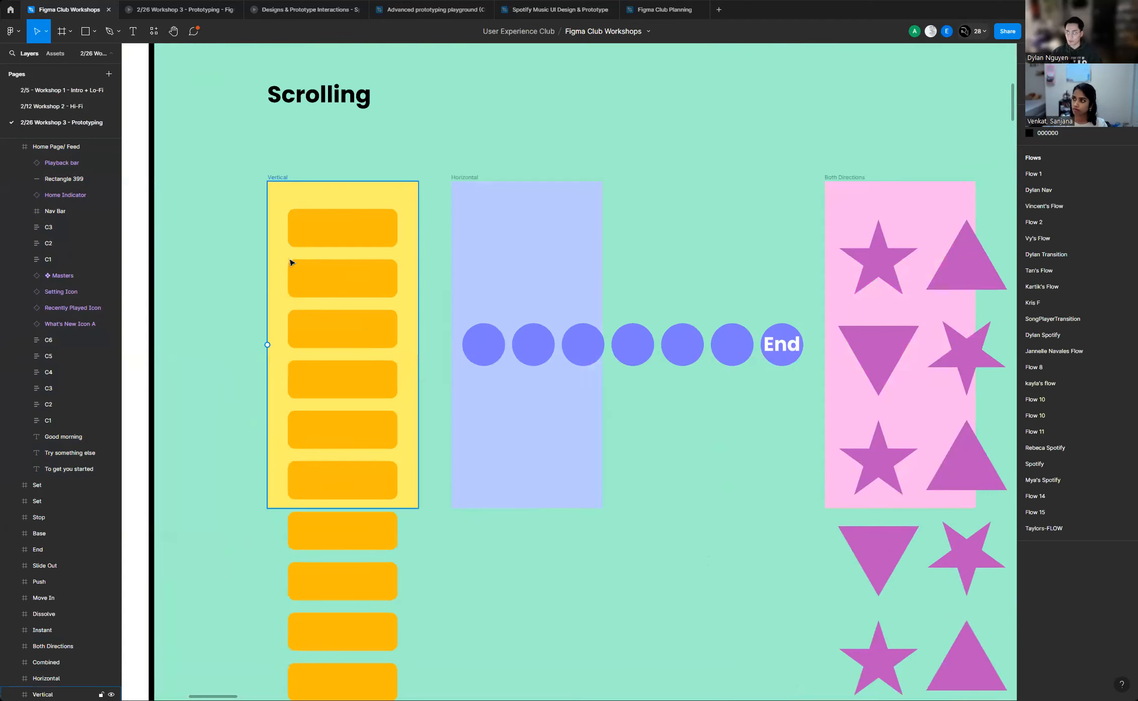
Examine how the Vertical frame's column of rectangles extends past the frame's lower edge to the final block
{"action": "scroll", "coordinate": [291, 260], "scroll_direction": "down", "scroll_amount": 4}
{"action": "scroll", "coordinate": [275, 270], "scroll_direction": "up", "scroll_amount": 4}
{"action": "scroll", "coordinate": [275, 271], "scroll_direction": "up", "scroll_amount": 3}
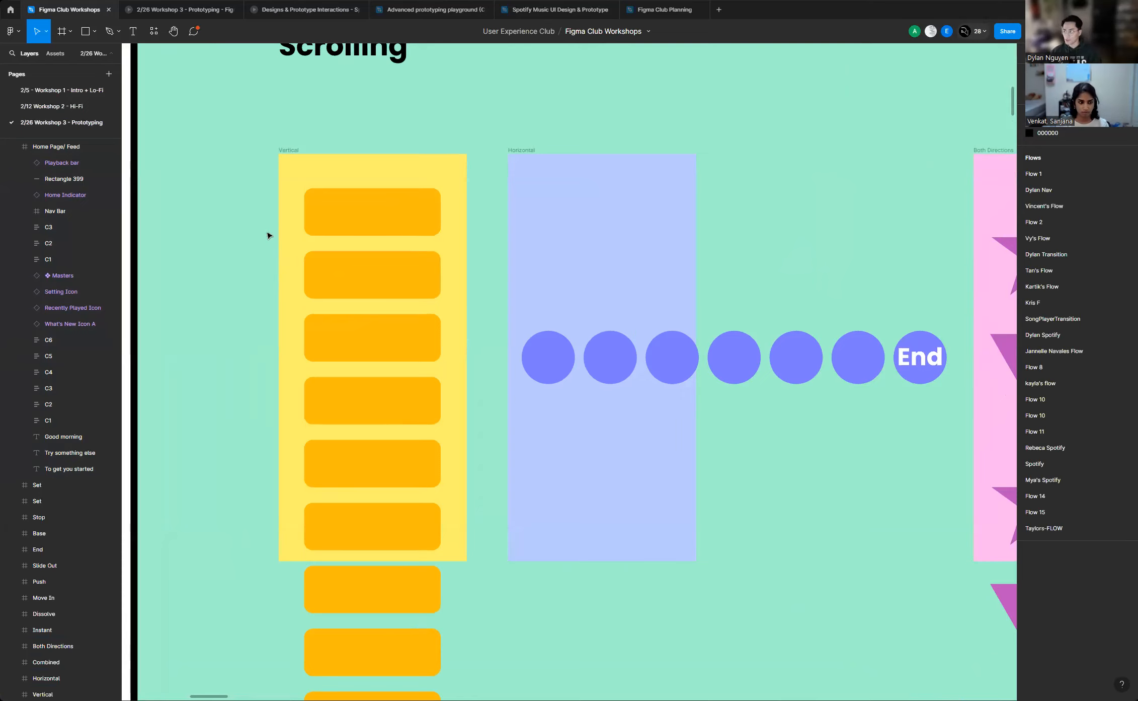
{"action": "scroll", "coordinate": [234, 292], "scroll_direction": "up", "scroll_amount": 2}
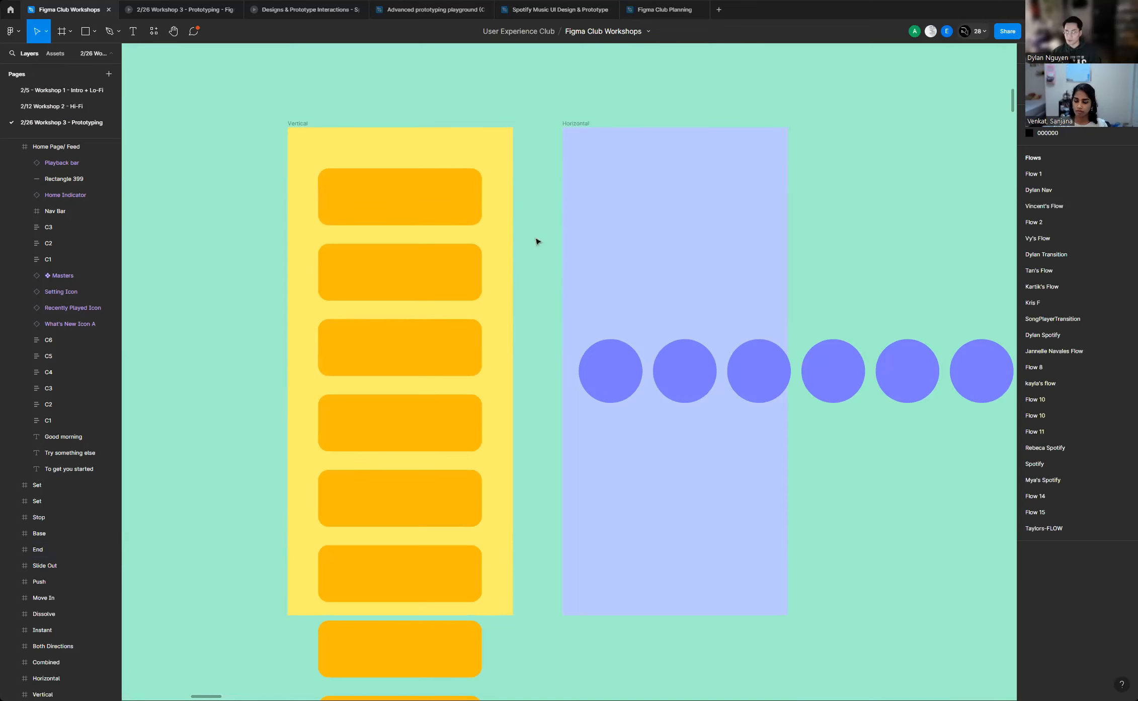
{"action": "scroll", "coordinate": [502, 242], "scroll_direction": "down", "scroll_amount": 5}
{"action": "scroll", "coordinate": [493, 238], "scroll_direction": "up", "scroll_amount": 3}
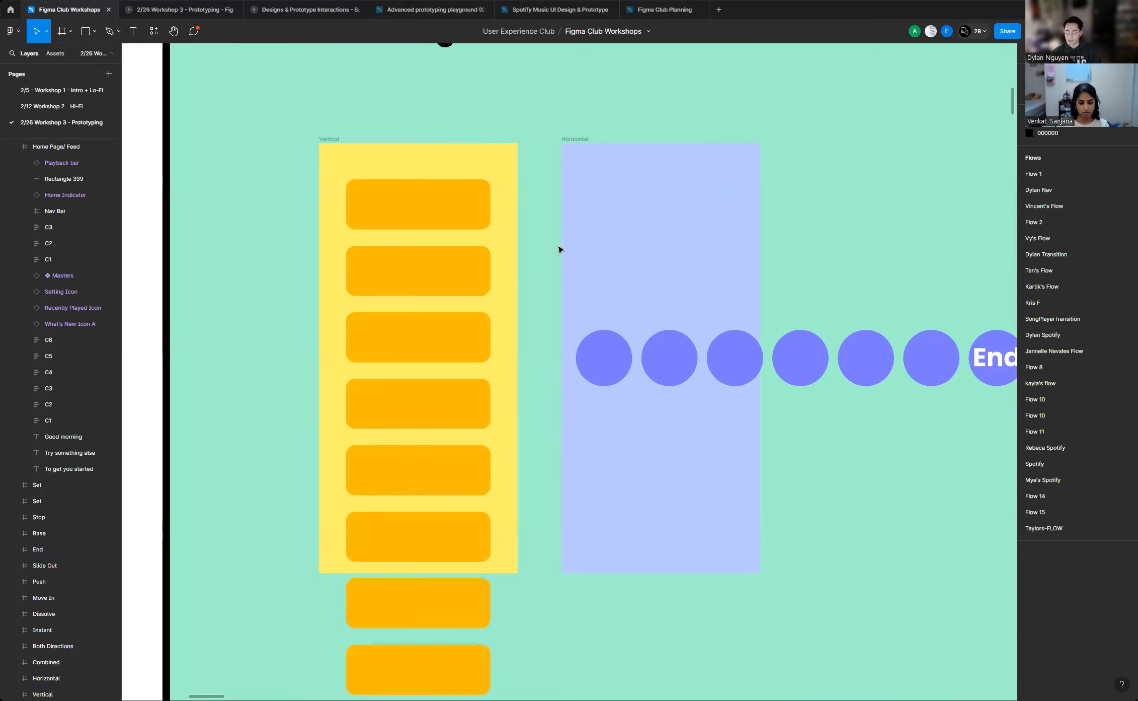
{"action": "scroll", "coordinate": [493, 321], "scroll_direction": "down", "scroll_amount": 5}
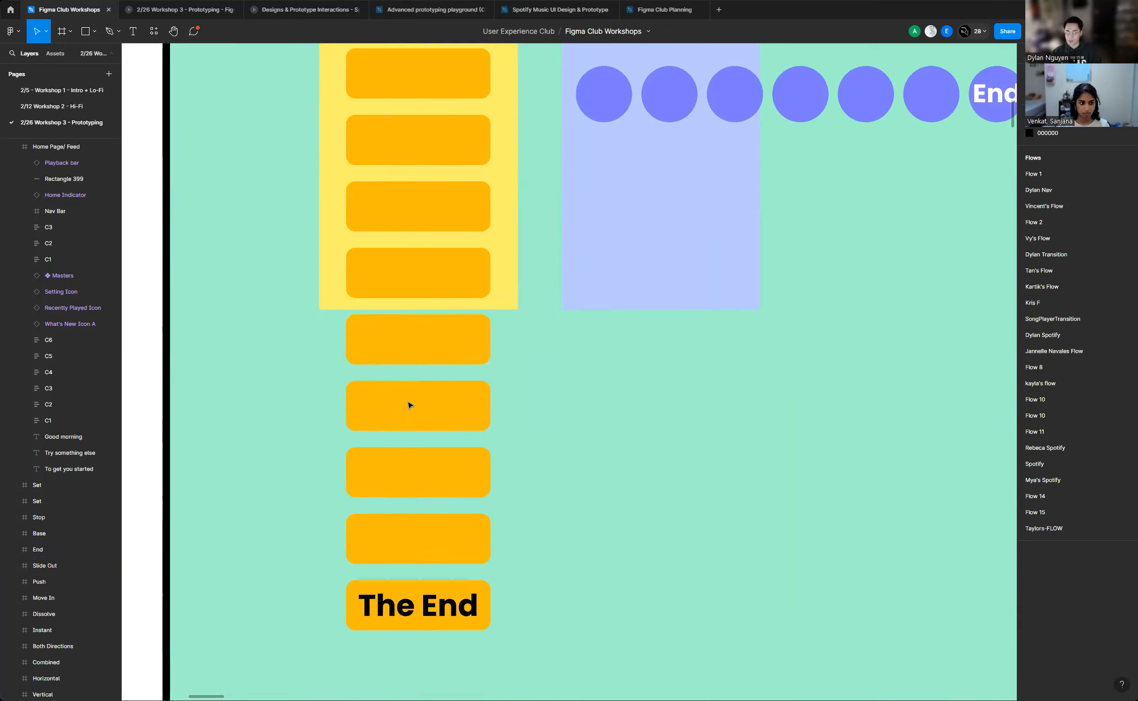
{"action": "scroll", "coordinate": [409, 402], "scroll_direction": "up", "scroll_amount": 4}
{"action": "scroll", "coordinate": [429, 327], "scroll_direction": "up", "scroll_amount": 1}
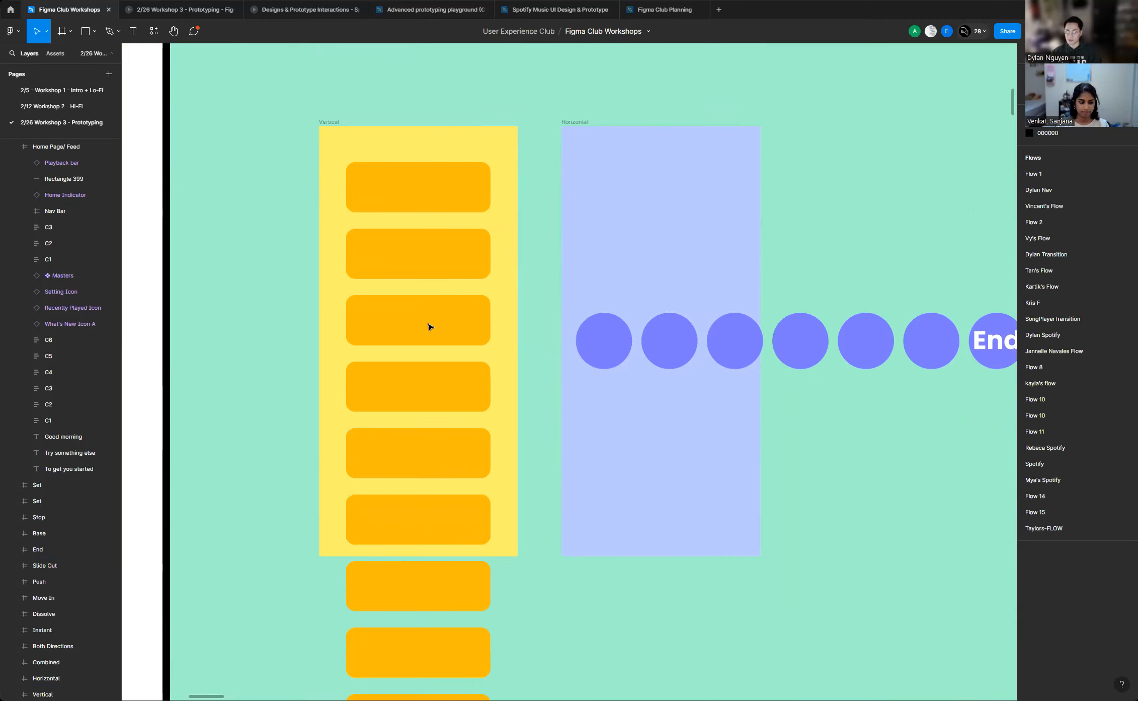
{"action": "scroll", "coordinate": [531, 252], "scroll_direction": "down", "scroll_amount": 3}
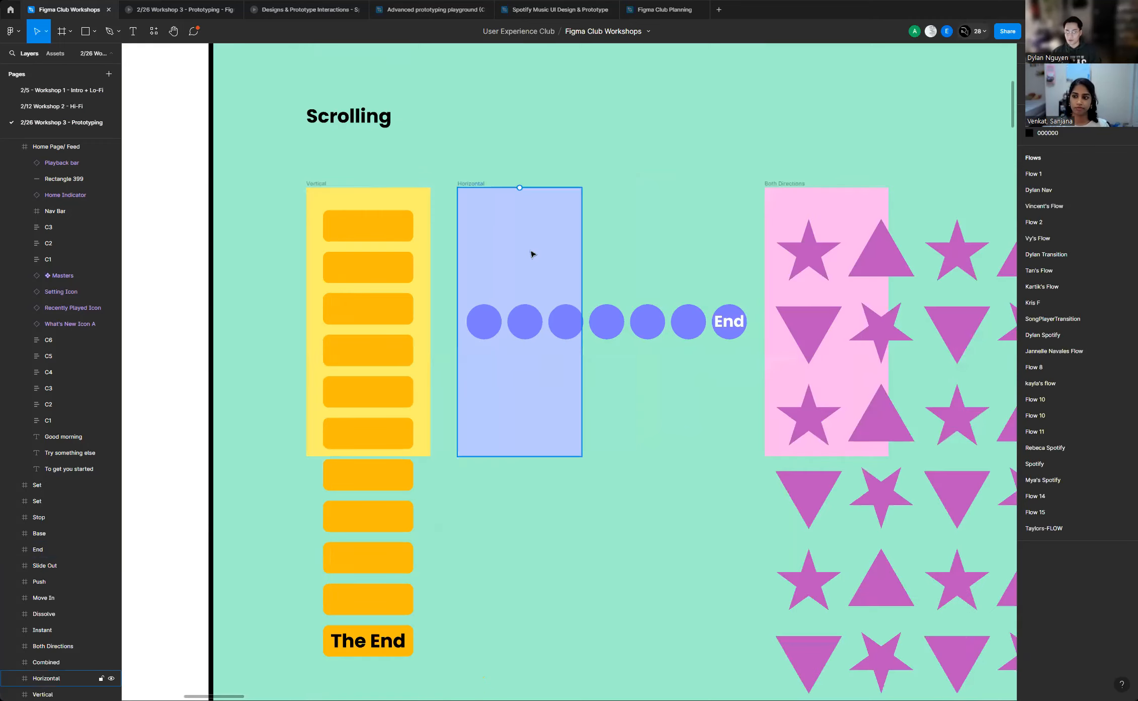
Examine how the contents of the Horizontal and Both Directions frames extend beyond their frame edges
{"action": "scroll", "coordinate": [482, 266], "scroll_direction": "up", "scroll_amount": 3}
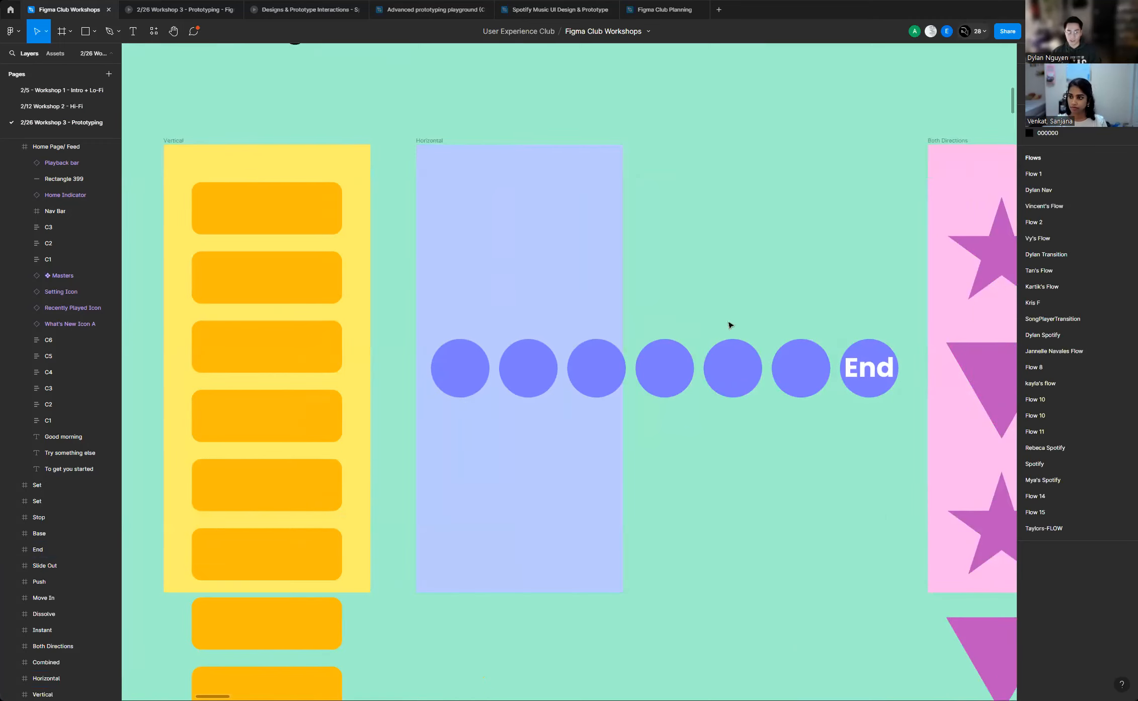
{"action": "scroll", "coordinate": [707, 359], "scroll_direction": "down", "scroll_amount": 2}
{"action": "scroll", "coordinate": [634, 379], "scroll_direction": "down", "scroll_amount": 5}
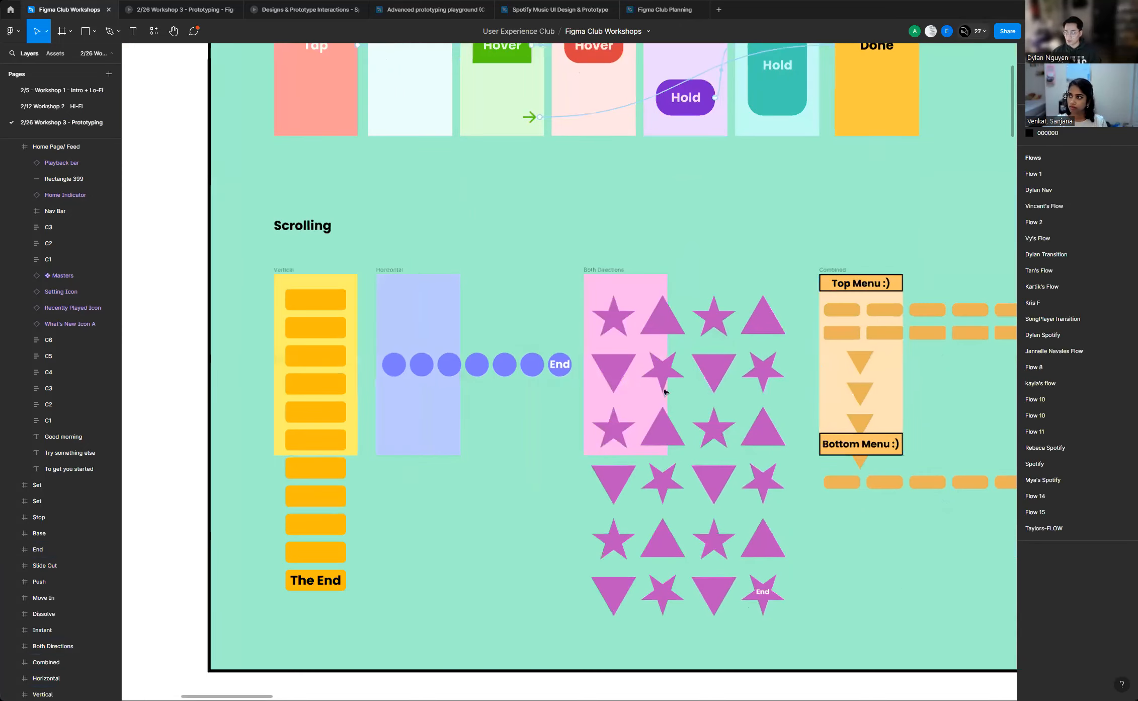
{"action": "scroll", "coordinate": [653, 361], "scroll_direction": "up", "scroll_amount": 5}
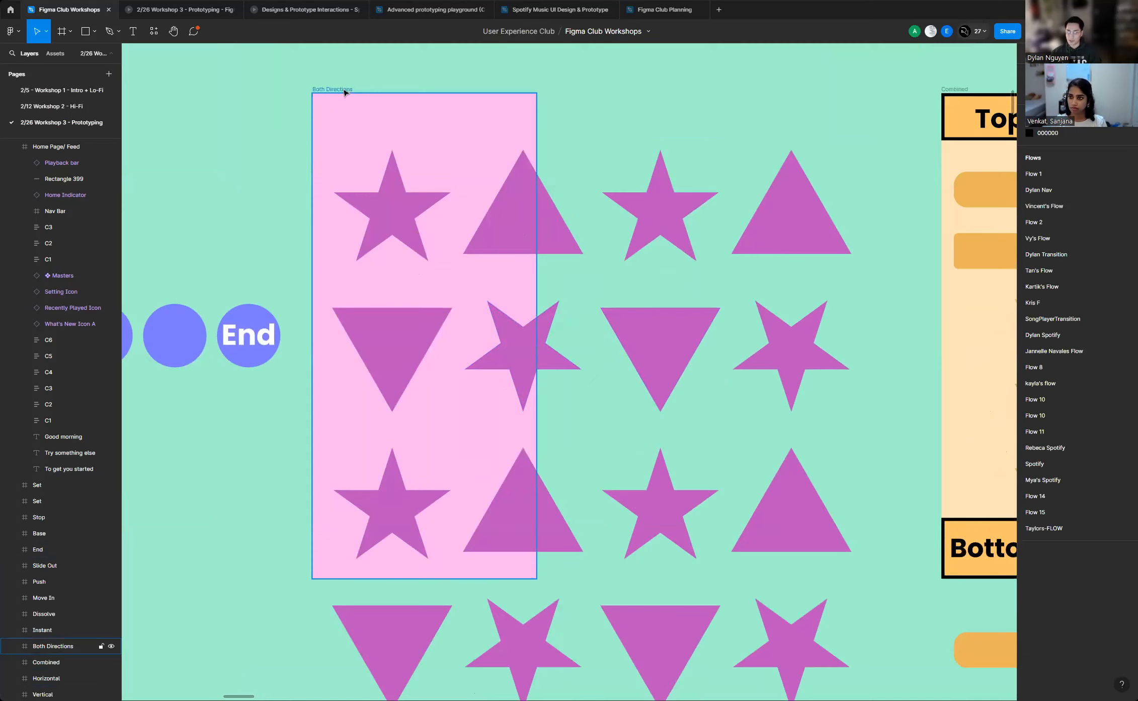
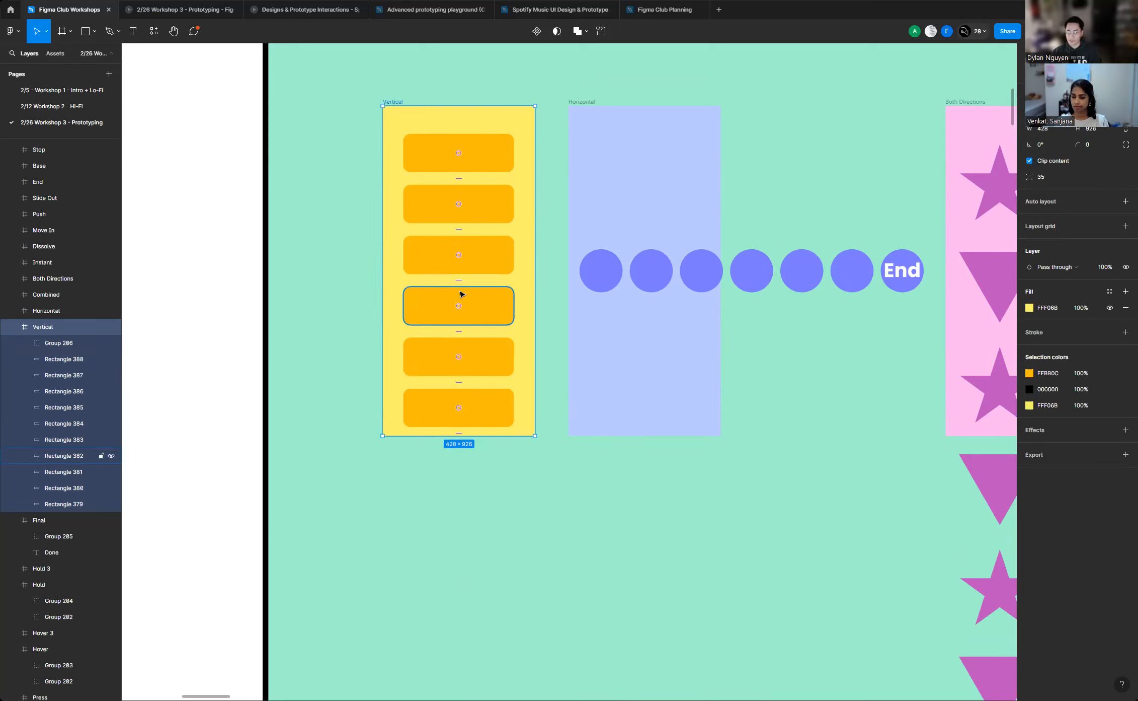
Turn off Clip content on the Vertical frame, set its scroll overflow to Vertical, and clear the selection
{"action": "left_click", "coordinate": [1030, 161]}
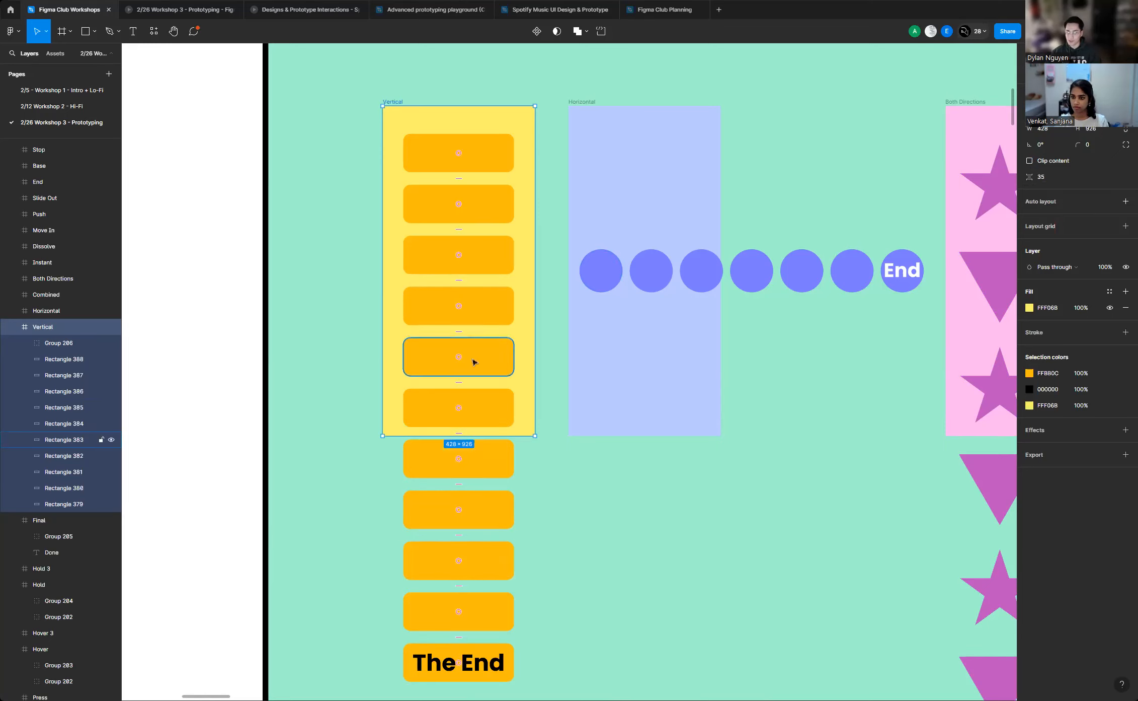
{"action": "scroll", "coordinate": [499, 281], "scroll_direction": "up", "scroll_amount": 1}
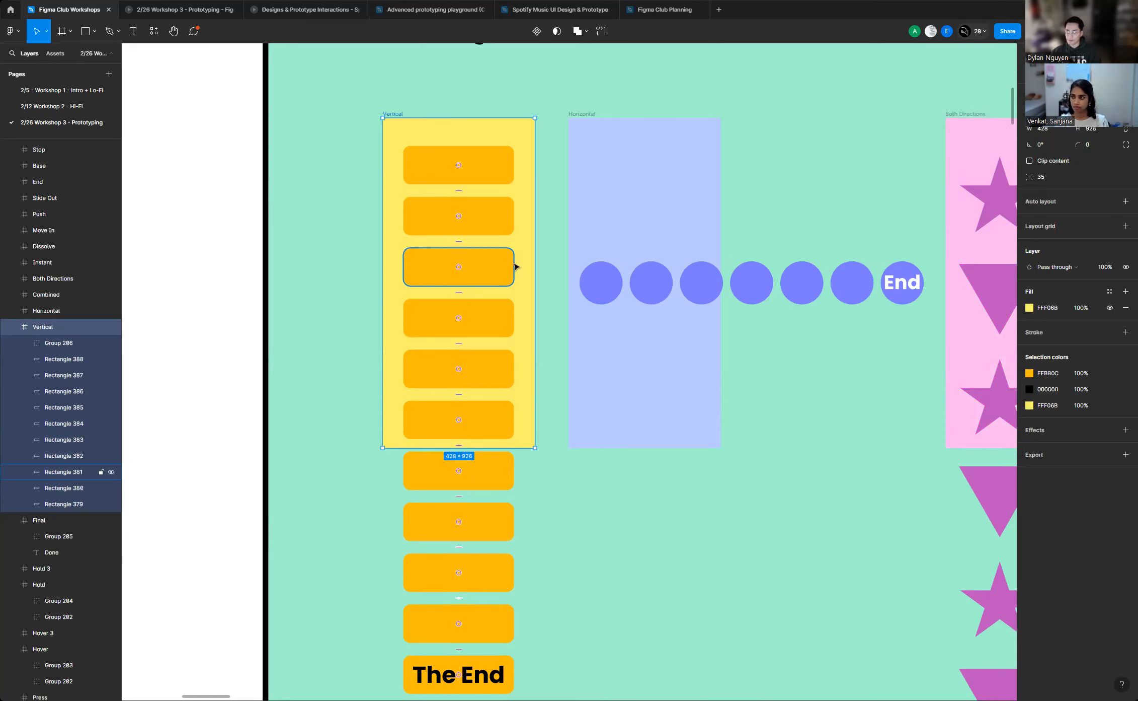
{"action": "left_click", "coordinate": [418, 96]}
{"action": "left_click", "coordinate": [396, 114]}
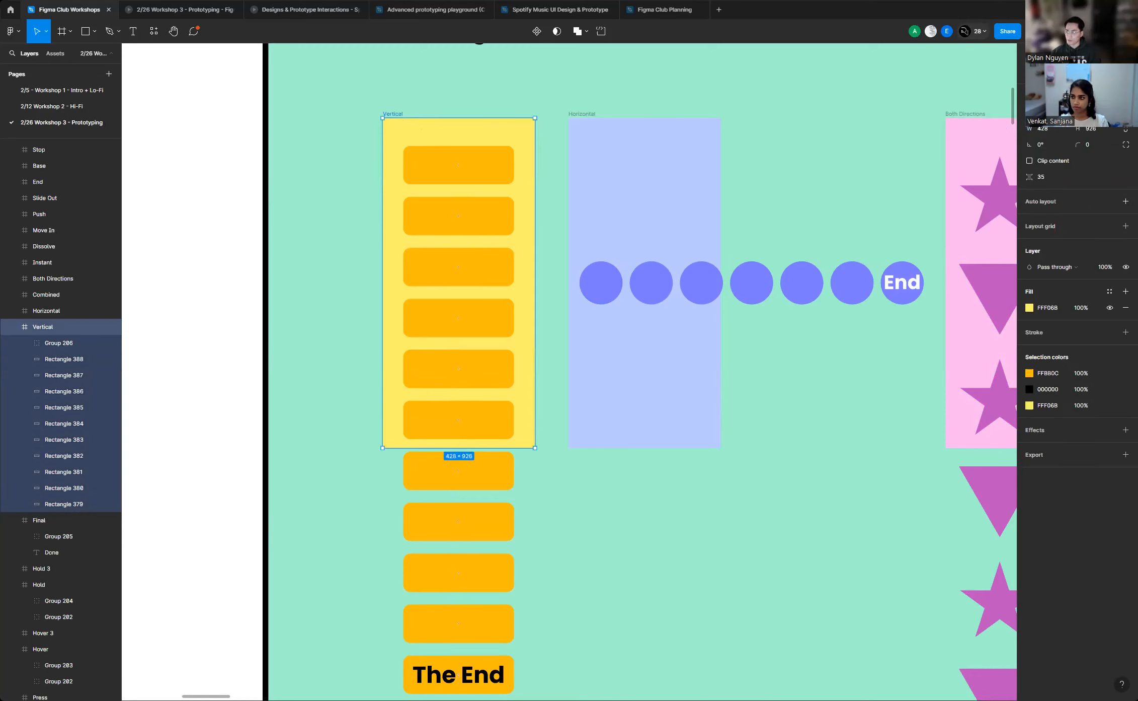
{"action": "left_click", "coordinate": [1065, 54]}
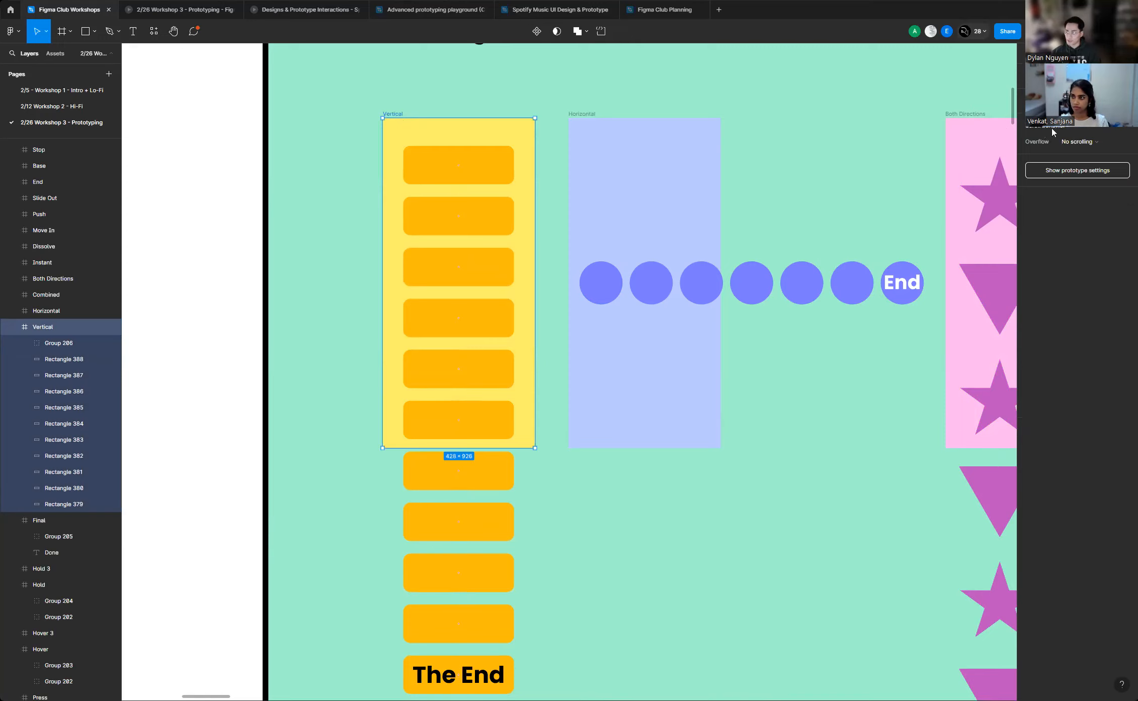
{"action": "left_click", "coordinate": [1094, 145]}
{"action": "left_click", "coordinate": [1095, 167]}
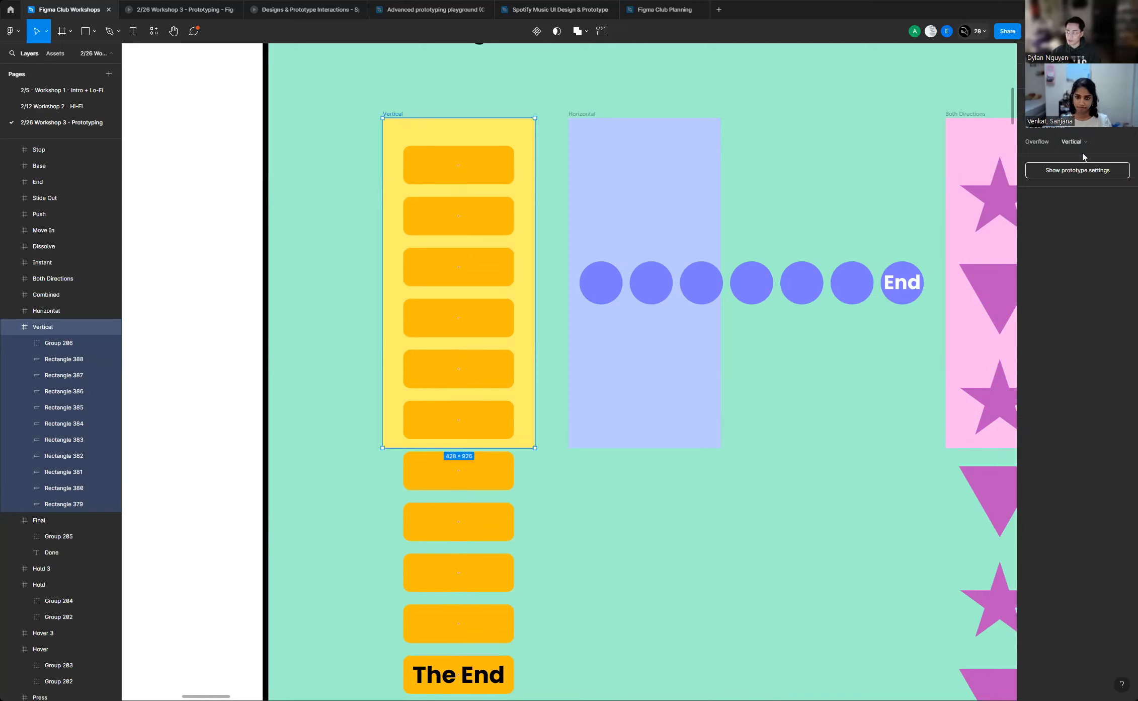
{"action": "scroll", "coordinate": [526, 350], "scroll_direction": "down", "scroll_amount": 3}
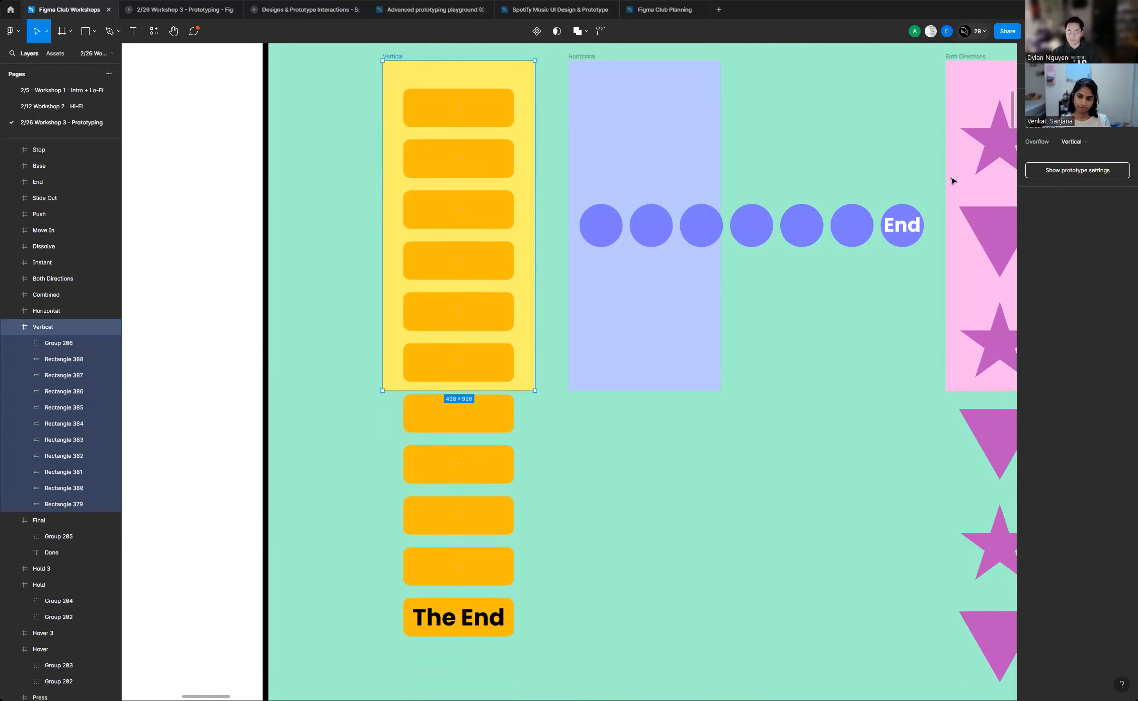
{"action": "scroll", "coordinate": [715, 274], "scroll_direction": "up", "scroll_amount": 2}
{"action": "left_click", "coordinate": [740, 174]}
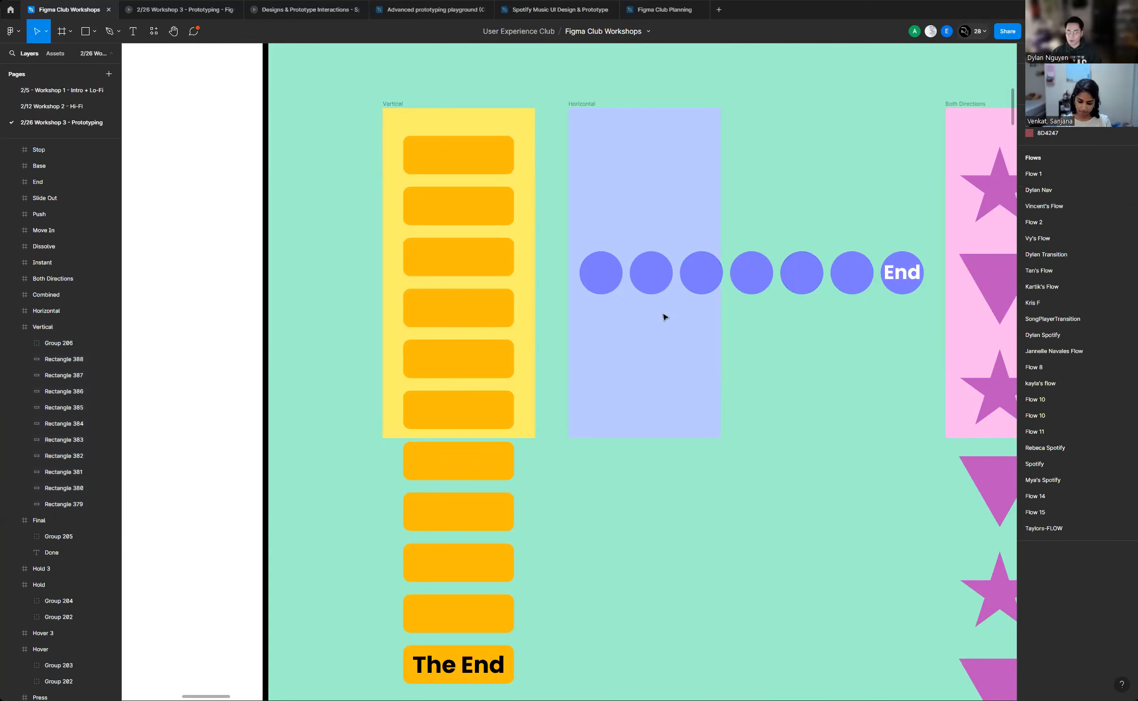
Turn Clip content on for the Horizontal frame and back off again to compare how its row of circles overflows
{"action": "scroll", "coordinate": [416, 359], "scroll_direction": "down", "scroll_amount": 3}
{"action": "scroll", "coordinate": [438, 301], "scroll_direction": "up", "scroll_amount": 3}
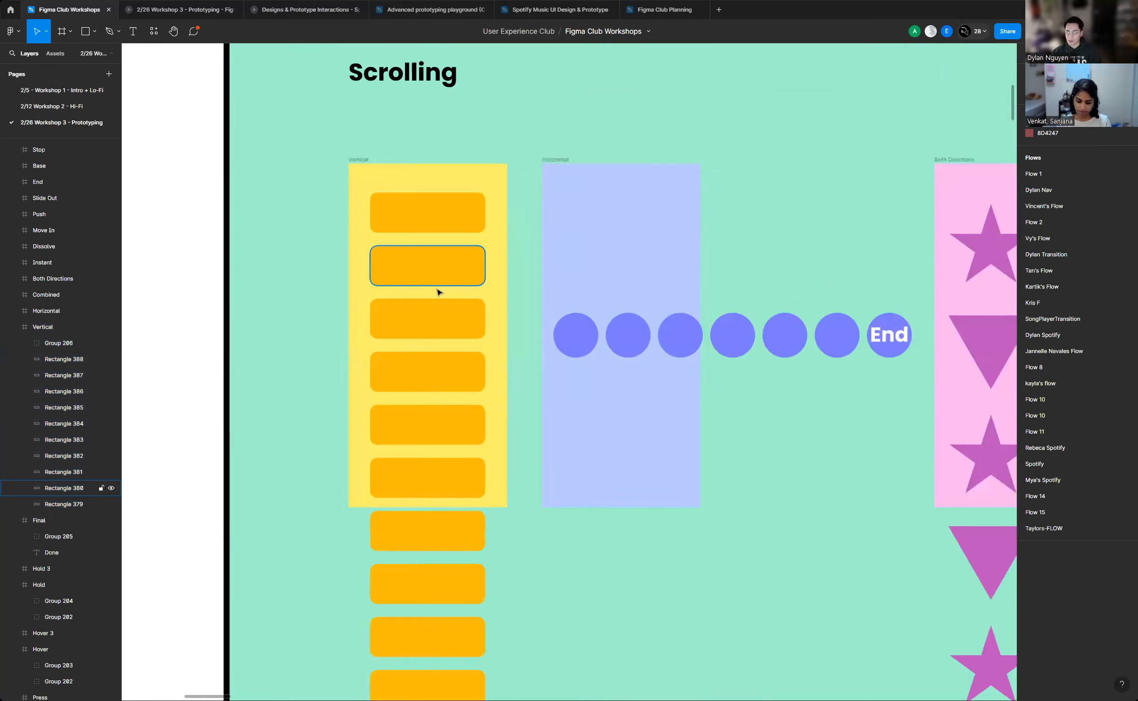
{"action": "scroll", "coordinate": [424, 336], "scroll_direction": "down", "scroll_amount": 2}
{"action": "scroll", "coordinate": [671, 322], "scroll_direction": "up", "scroll_amount": 3}
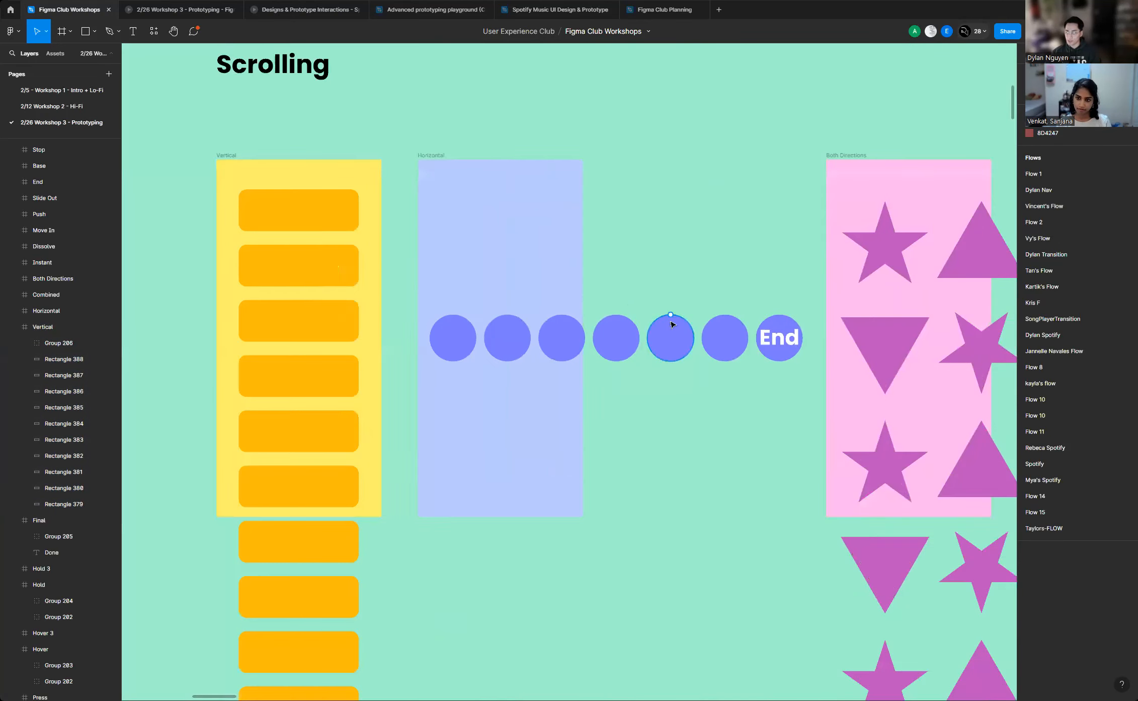
{"action": "left_click", "coordinate": [432, 156]}
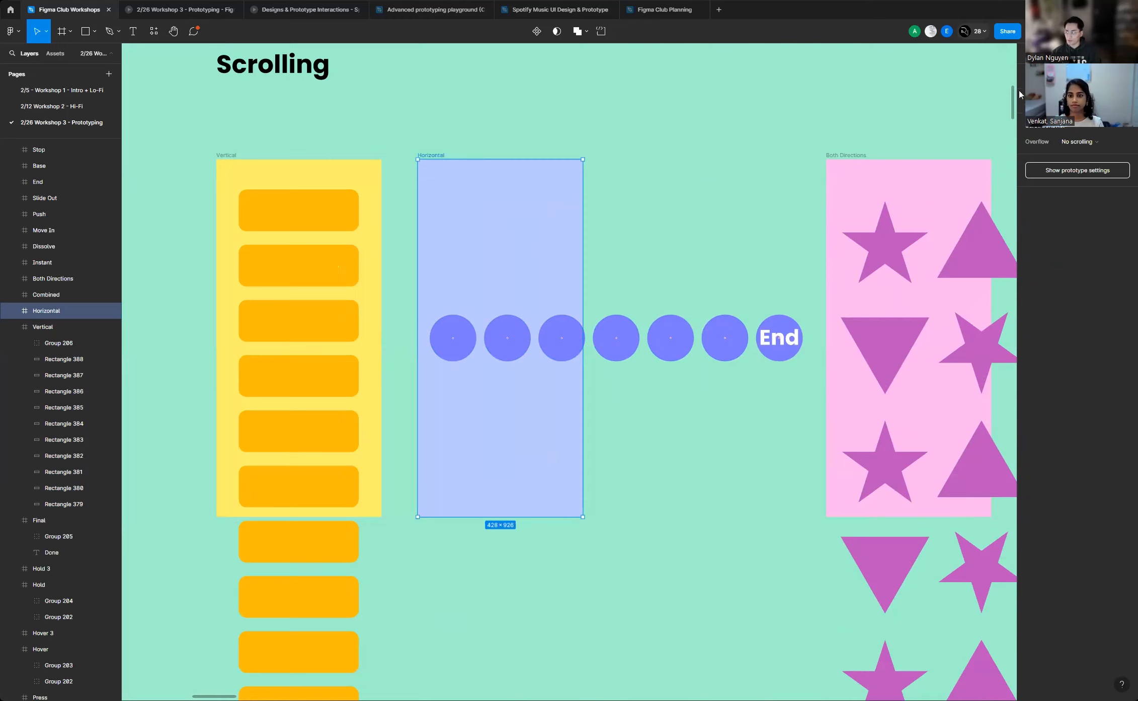
{"action": "left_click", "coordinate": [1034, 53]}
{"action": "left_click", "coordinate": [1030, 161]}
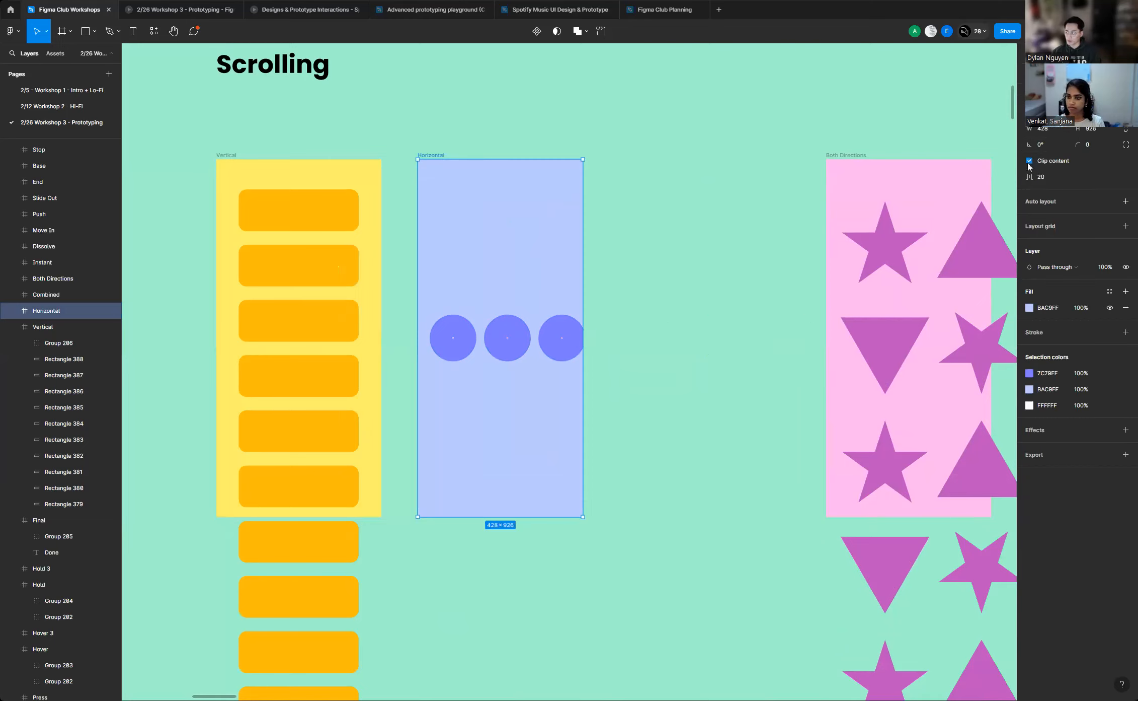
{"action": "left_click", "coordinate": [1030, 161]}
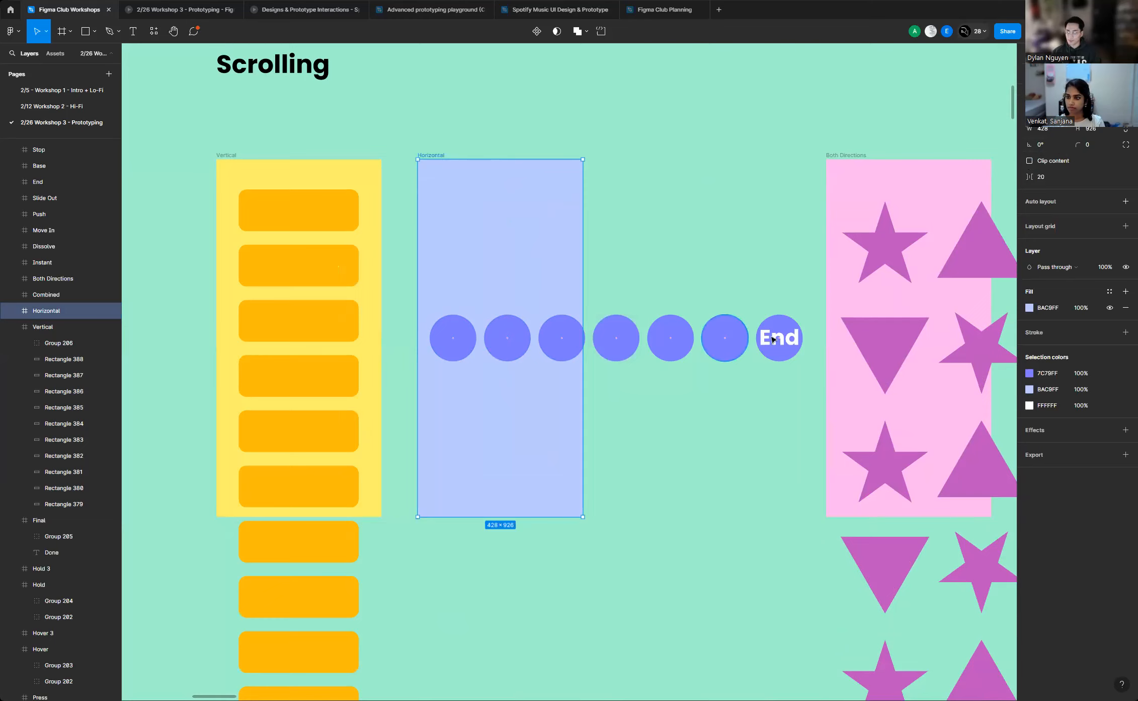
Move the sixth circle out of the Horizontal frame's layers, keeping it in its row, and turn on the frame's Clip content
{"action": "left_click", "coordinate": [730, 332]}
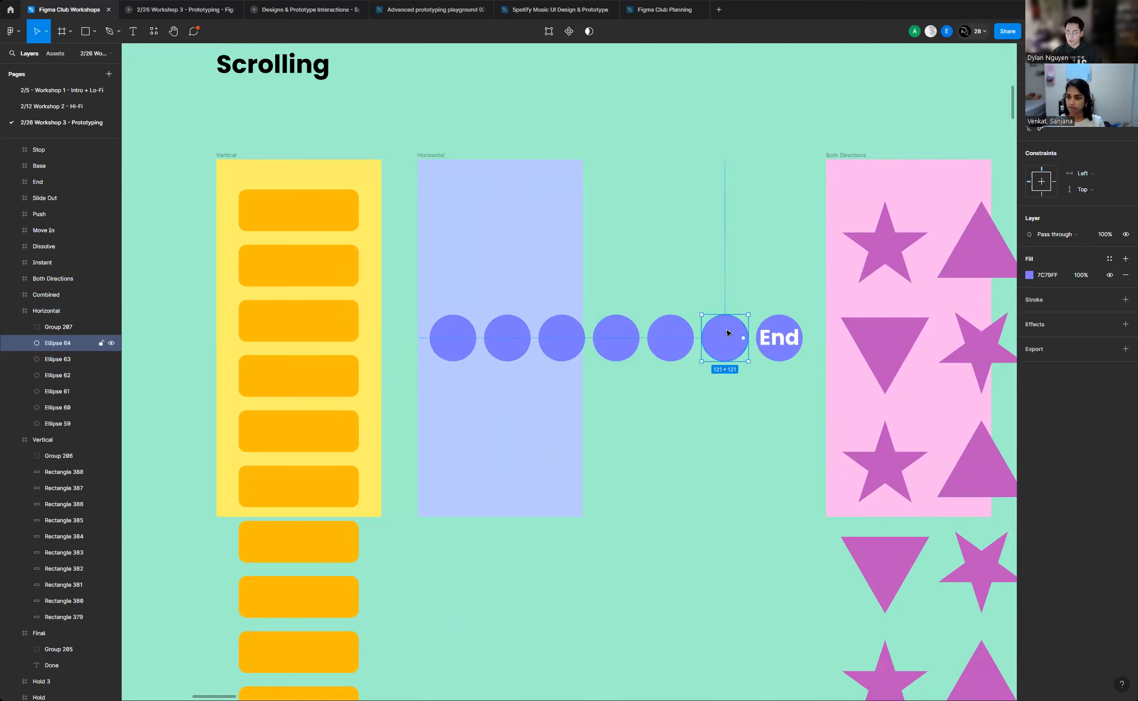
{"action": "left_click_drag", "start_coordinate": [727, 332], "coordinate": [738, 107]}
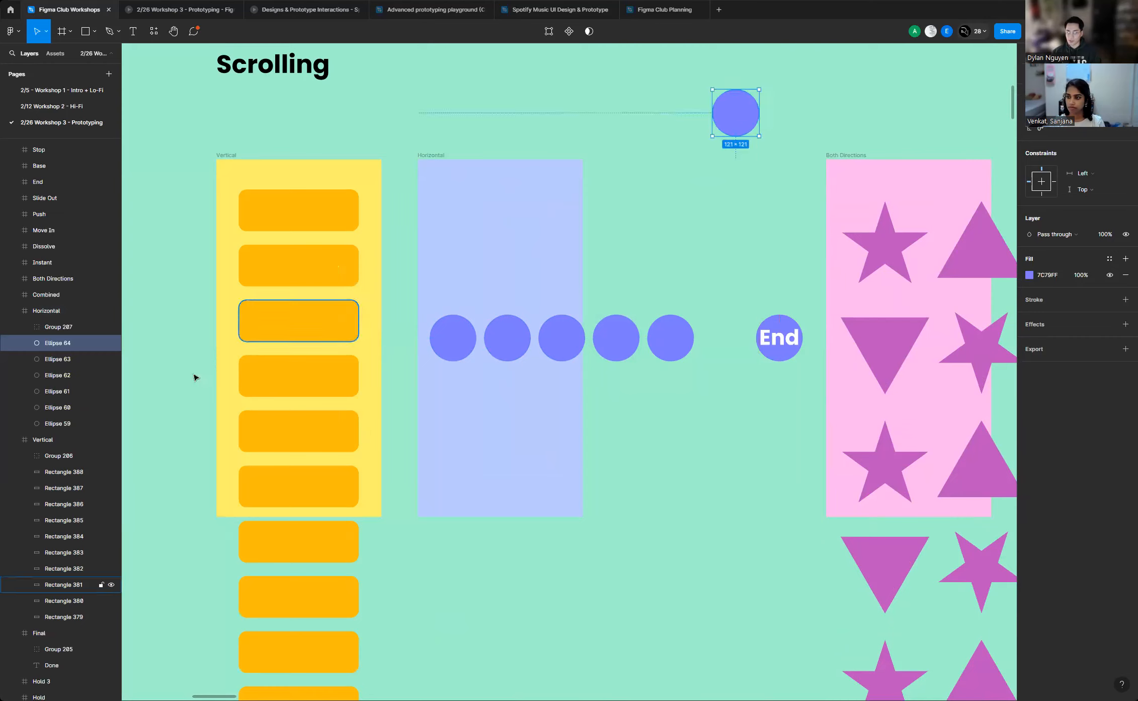
{"action": "left_click_drag", "start_coordinate": [49, 348], "coordinate": [48, 304]}
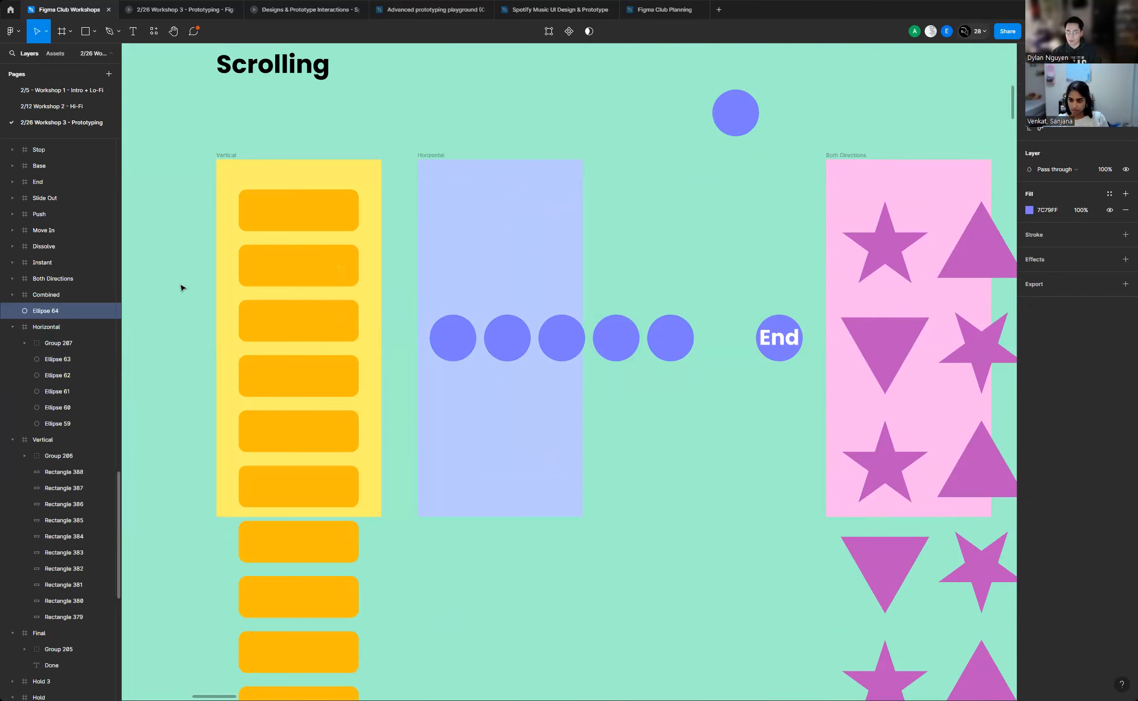
{"action": "left_click_drag", "start_coordinate": [740, 118], "coordinate": [731, 343]}
{"action": "left_click", "coordinate": [434, 159]}
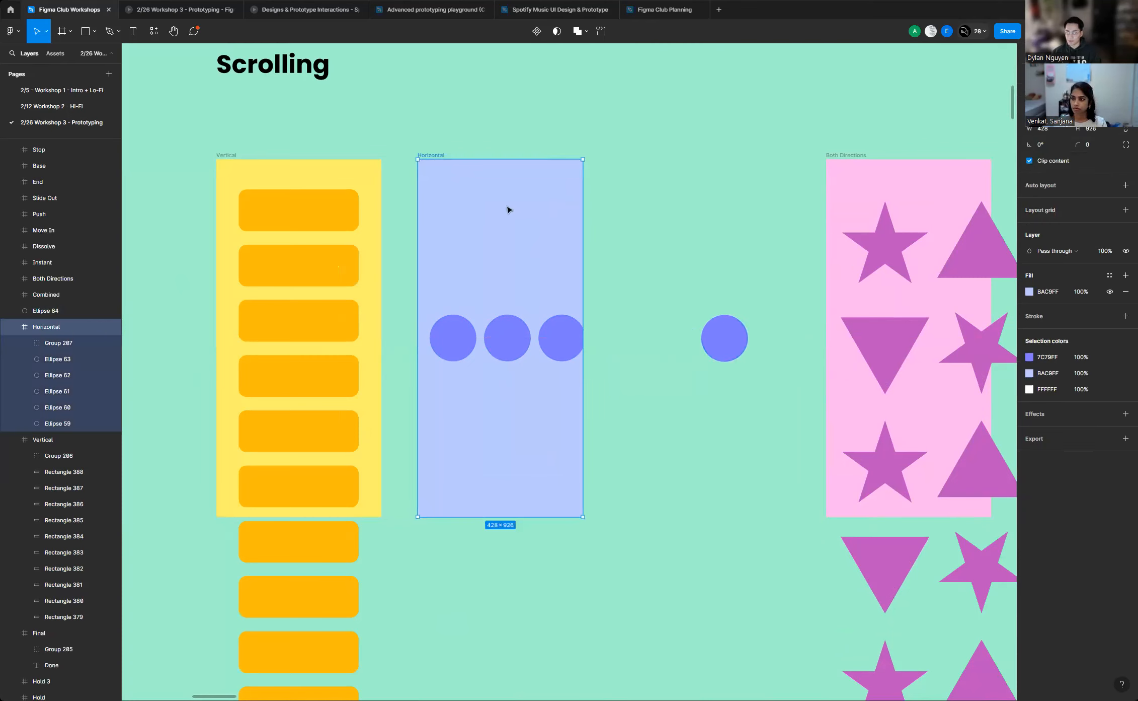
Undo the clipping and the sixth circle's removal from the Horizontal frame, and clear the selection
{"action": "key", "text": "ctrl+z"}
{"action": "key", "text": "ctrl+z"}
{"action": "key", "text": "ctrl+z"}
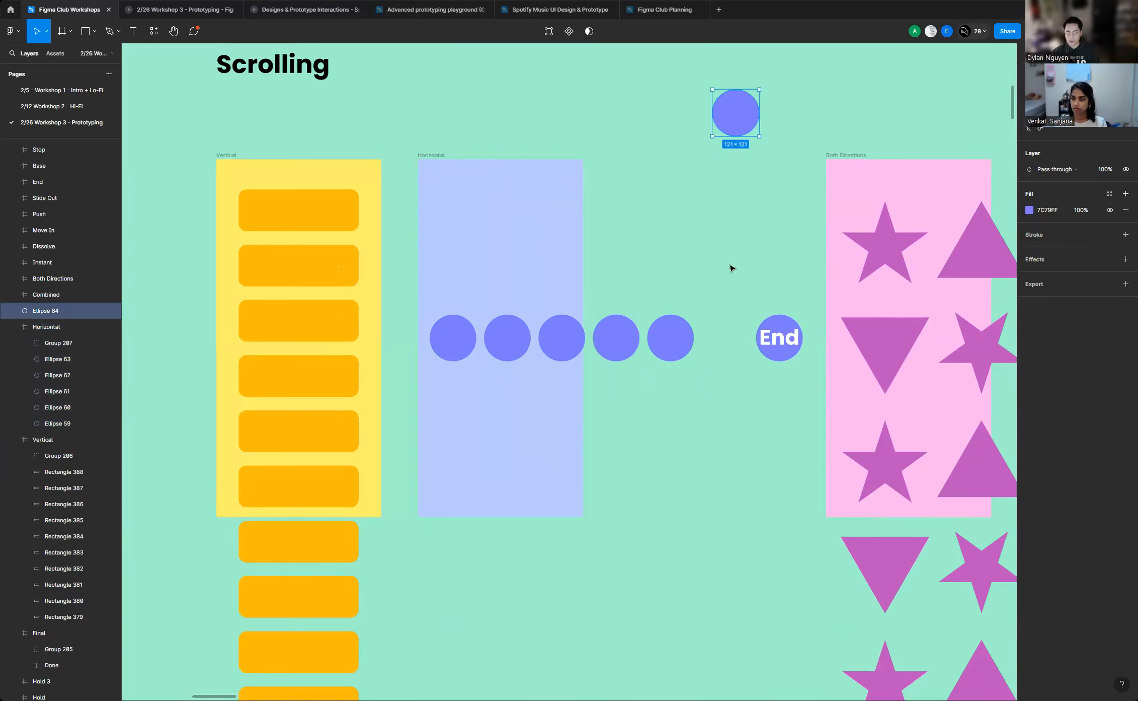
{"action": "key", "text": "ctrl+z"}
{"action": "key", "text": "ctrl+z"}
{"action": "left_click", "coordinate": [409, 176]}
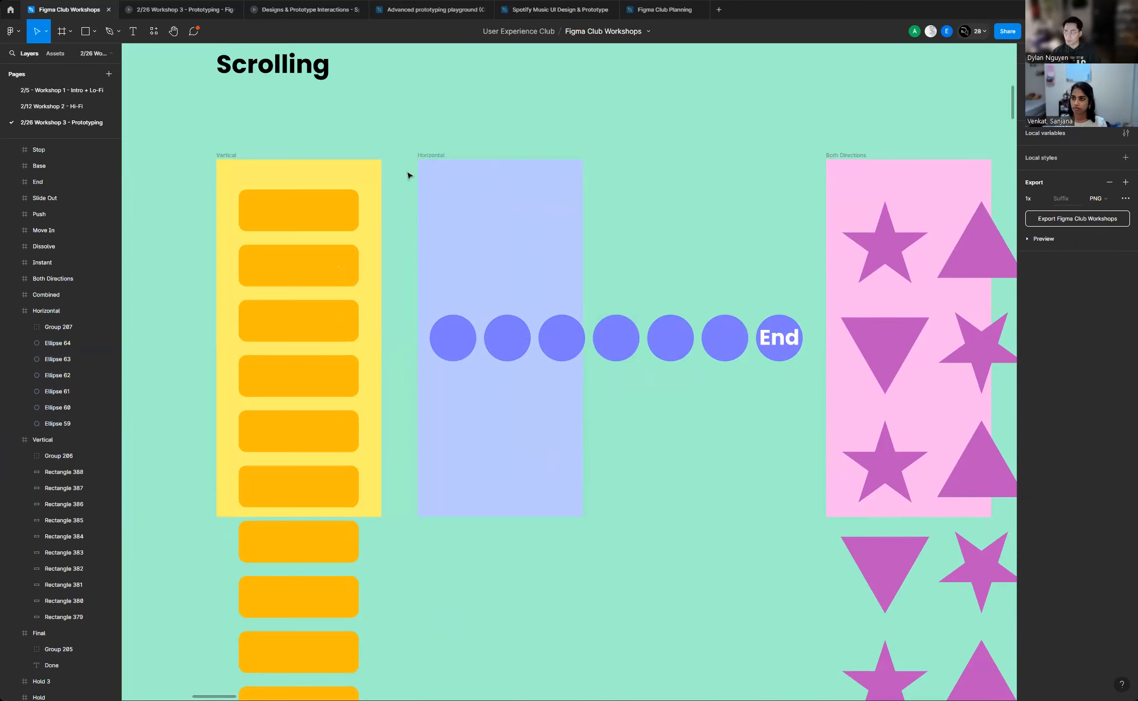
Set the Horizontal frame's scroll overflow to Horizontal and clear the selection
{"action": "left_click", "coordinate": [432, 156]}
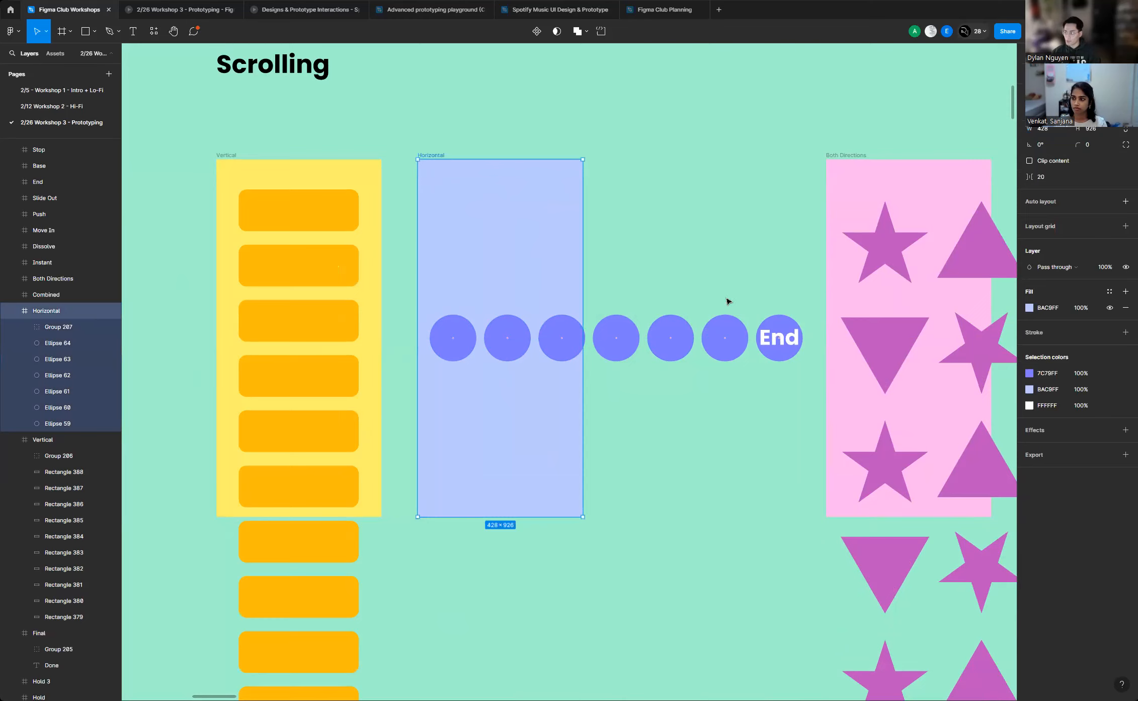
{"action": "left_click", "coordinate": [1064, 53]}
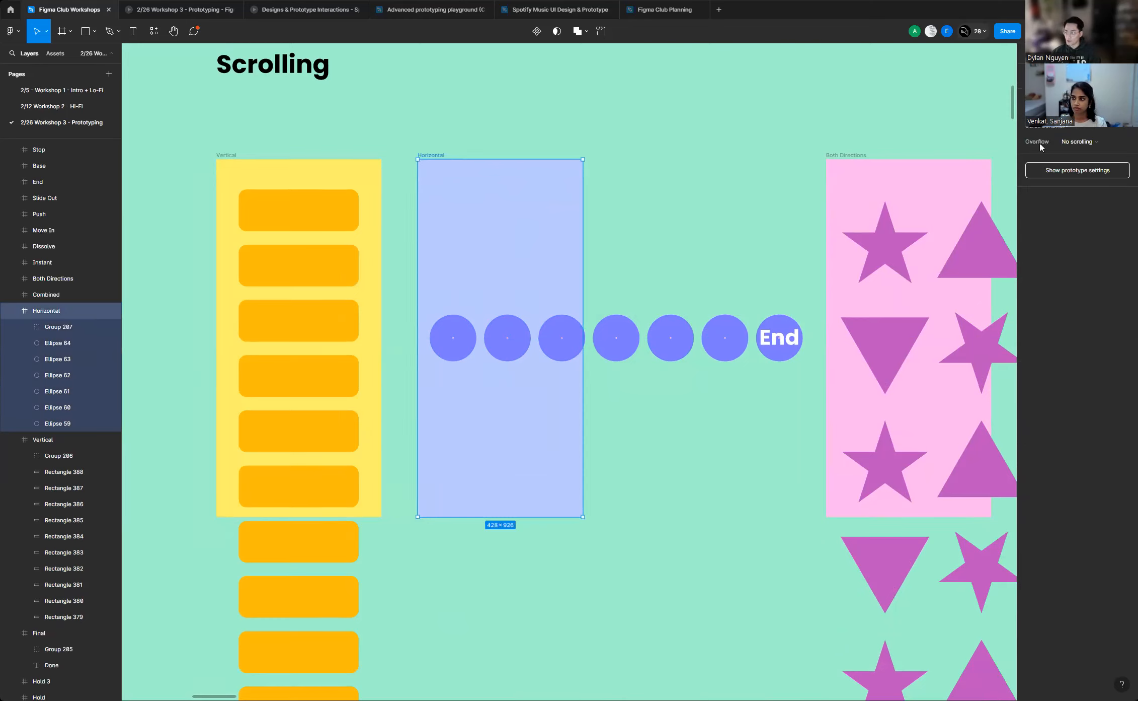
{"action": "left_click", "coordinate": [1076, 146]}
{"action": "left_click", "coordinate": [1071, 155]}
{"action": "left_click", "coordinate": [694, 211]}
Look over the grid of stars and triangles, select the Both Directions frame and expand its layers
{"action": "scroll", "coordinate": [190, 266], "scroll_direction": "down", "scroll_amount": 3}
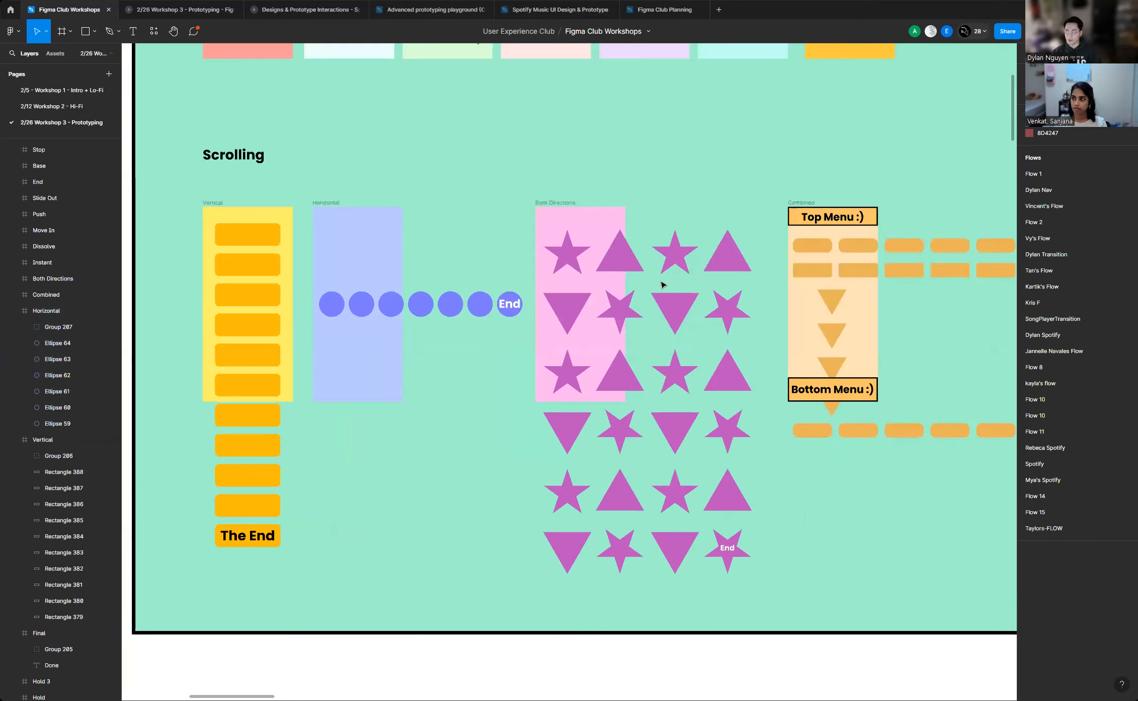
{"action": "scroll", "coordinate": [663, 285], "scroll_direction": "up", "scroll_amount": 3}
{"action": "scroll", "coordinate": [666, 249], "scroll_direction": "down", "scroll_amount": 4}
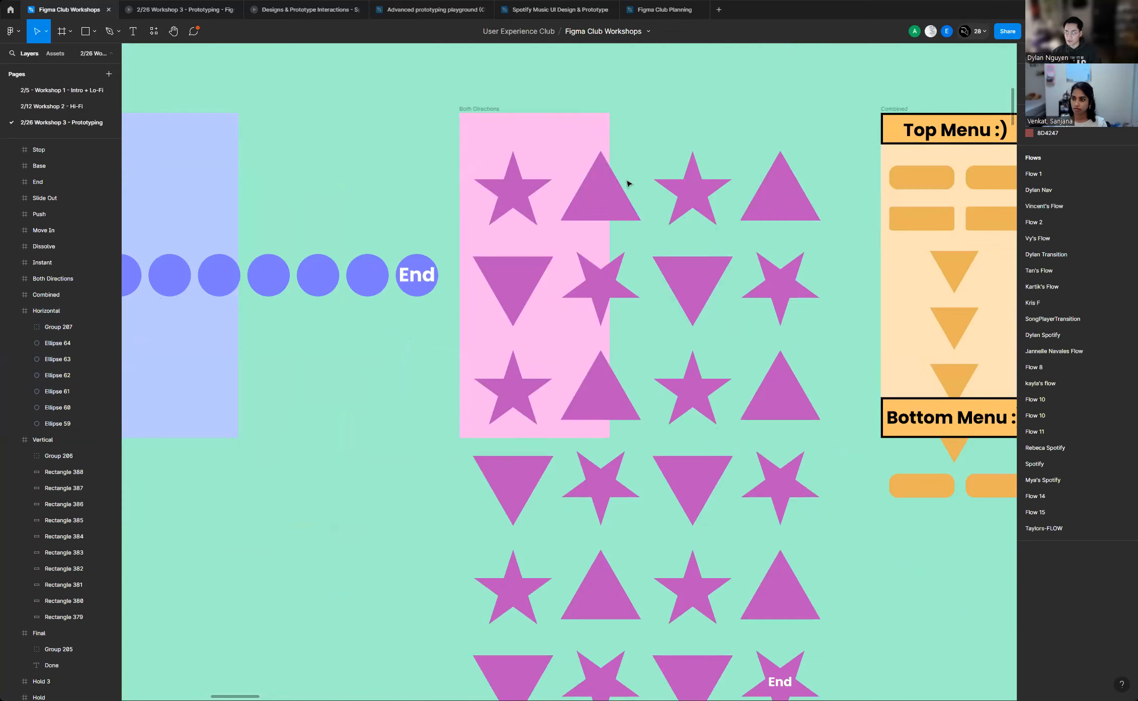
{"action": "scroll", "coordinate": [719, 297], "scroll_direction": "up", "scroll_amount": 3}
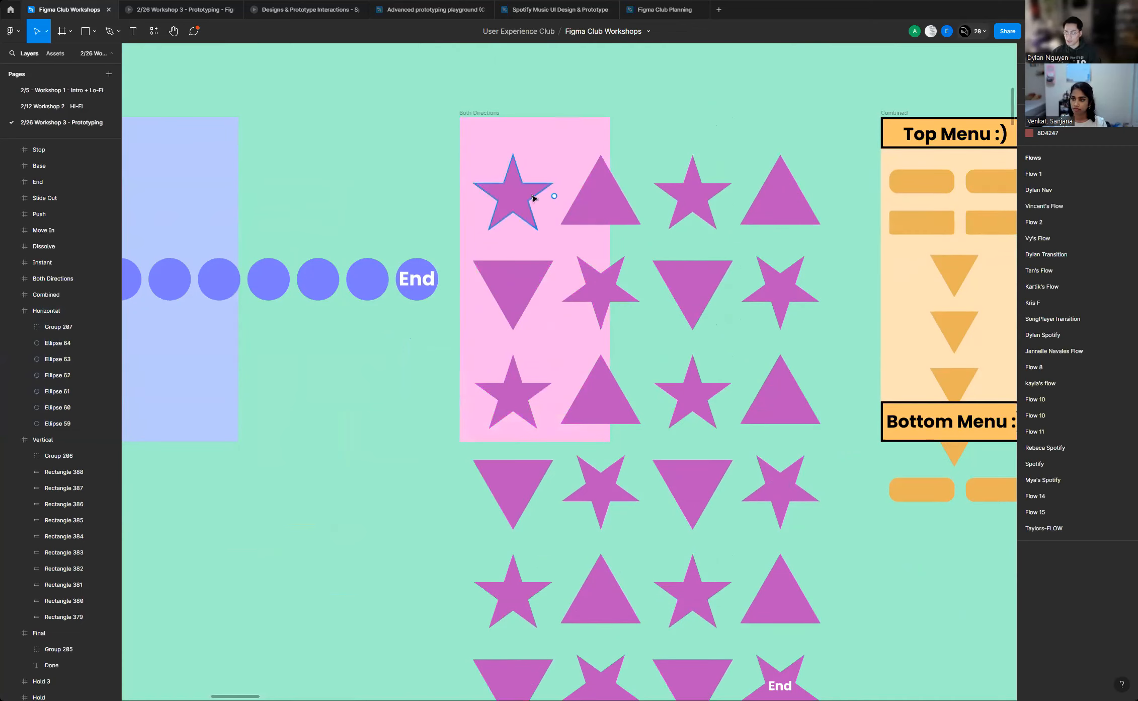
{"action": "scroll", "coordinate": [758, 437], "scroll_direction": "down", "scroll_amount": 6}
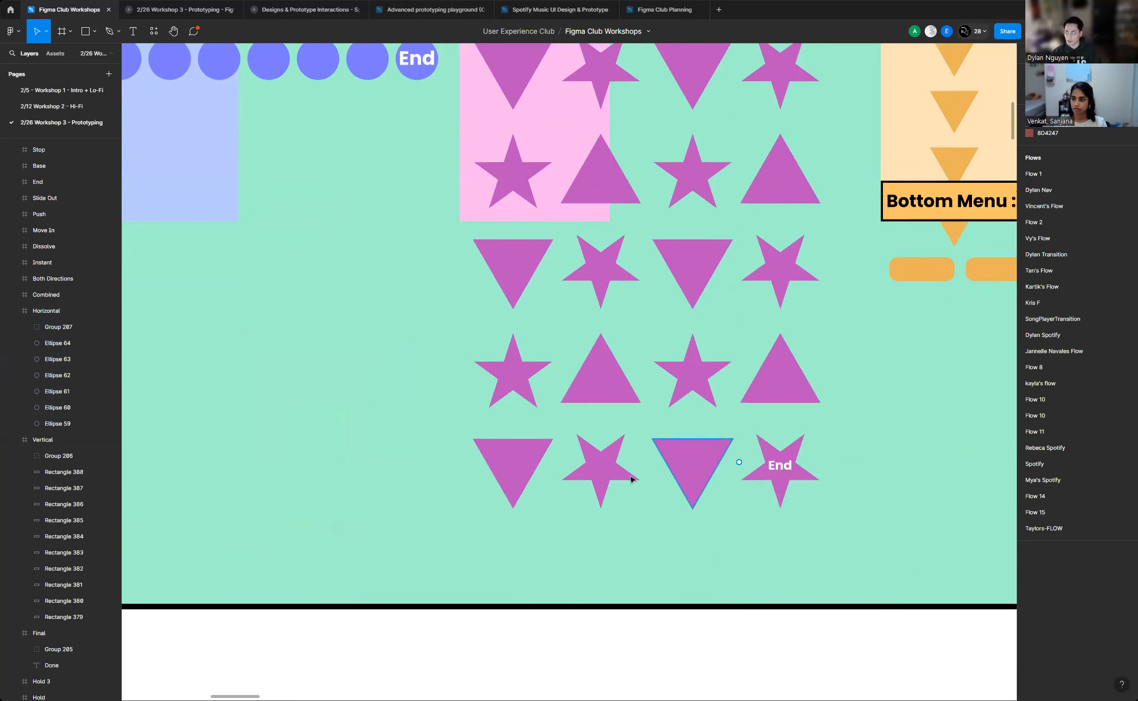
{"action": "scroll", "coordinate": [519, 327], "scroll_direction": "up", "scroll_amount": 6}
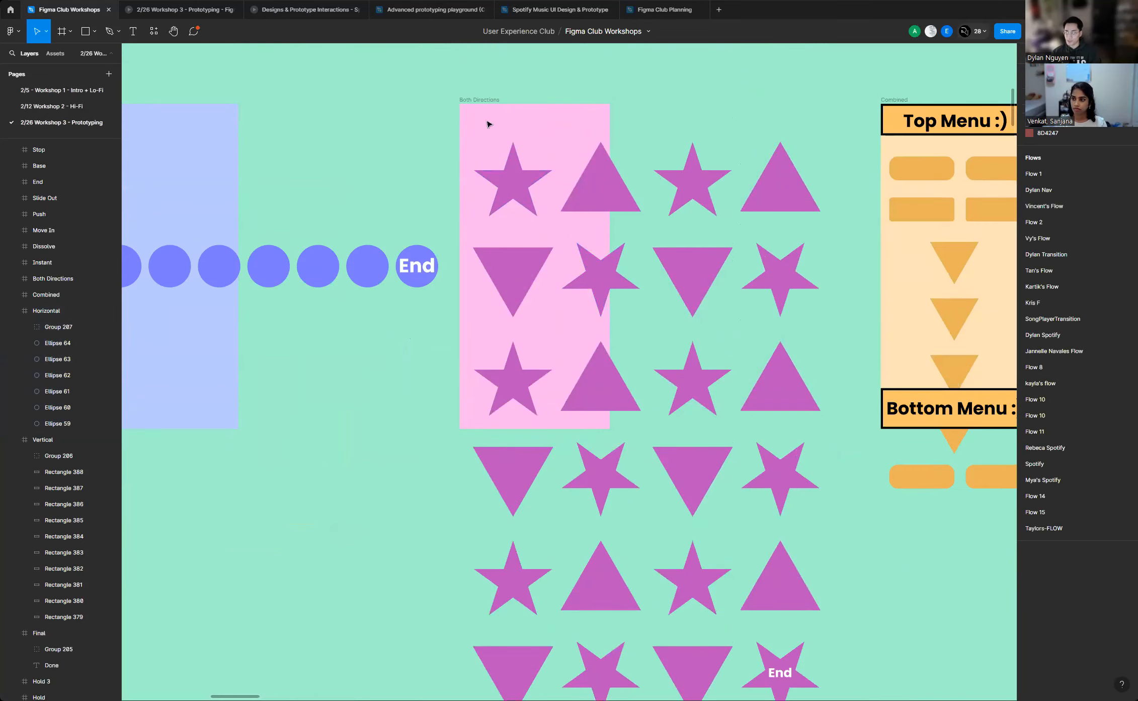
{"action": "left_click", "coordinate": [488, 106]}
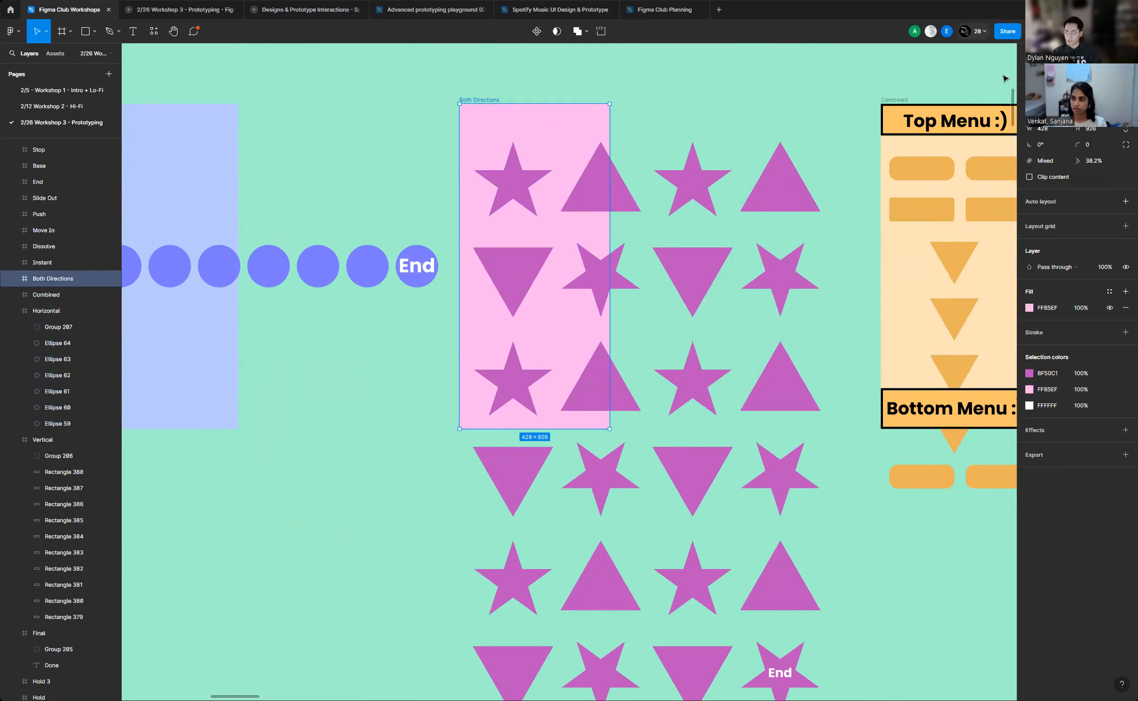
{"action": "left_click", "coordinate": [12, 280]}
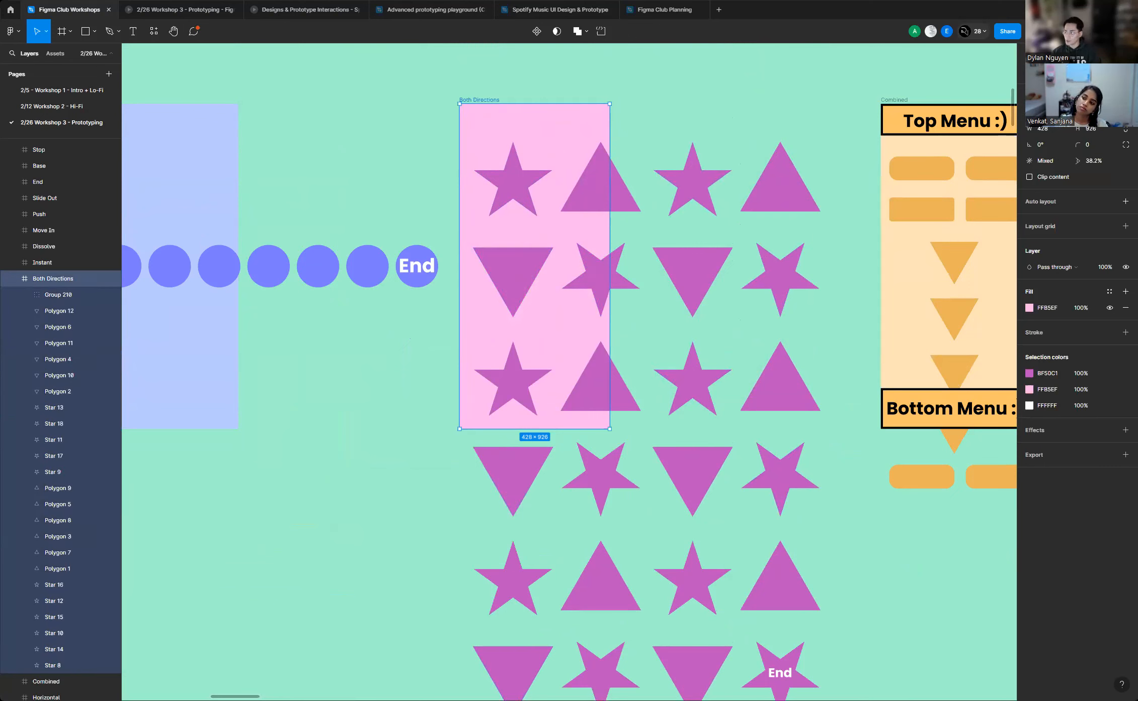
Turn Clip content on for the Both Directions frame and back off again to compare its overflow
{"action": "left_click", "coordinate": [1030, 176]}
{"action": "scroll", "coordinate": [782, 262], "scroll_direction": "down", "scroll_amount": 3}
{"action": "scroll", "coordinate": [752, 349], "scroll_direction": "up", "scroll_amount": 2}
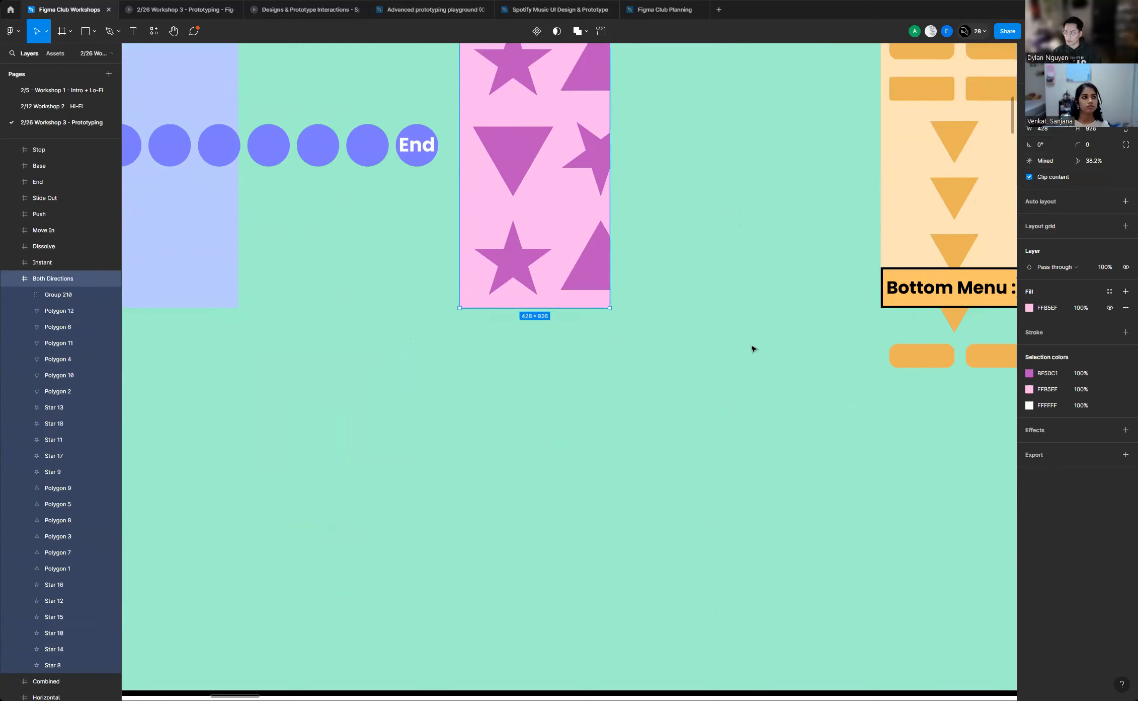
{"action": "left_click", "coordinate": [1030, 177]}
Set the Both Directions frame's scroll overflow to Both directions
{"action": "scroll", "coordinate": [675, 295], "scroll_direction": "up", "scroll_amount": 2}
{"action": "left_click", "coordinate": [1064, 53]}
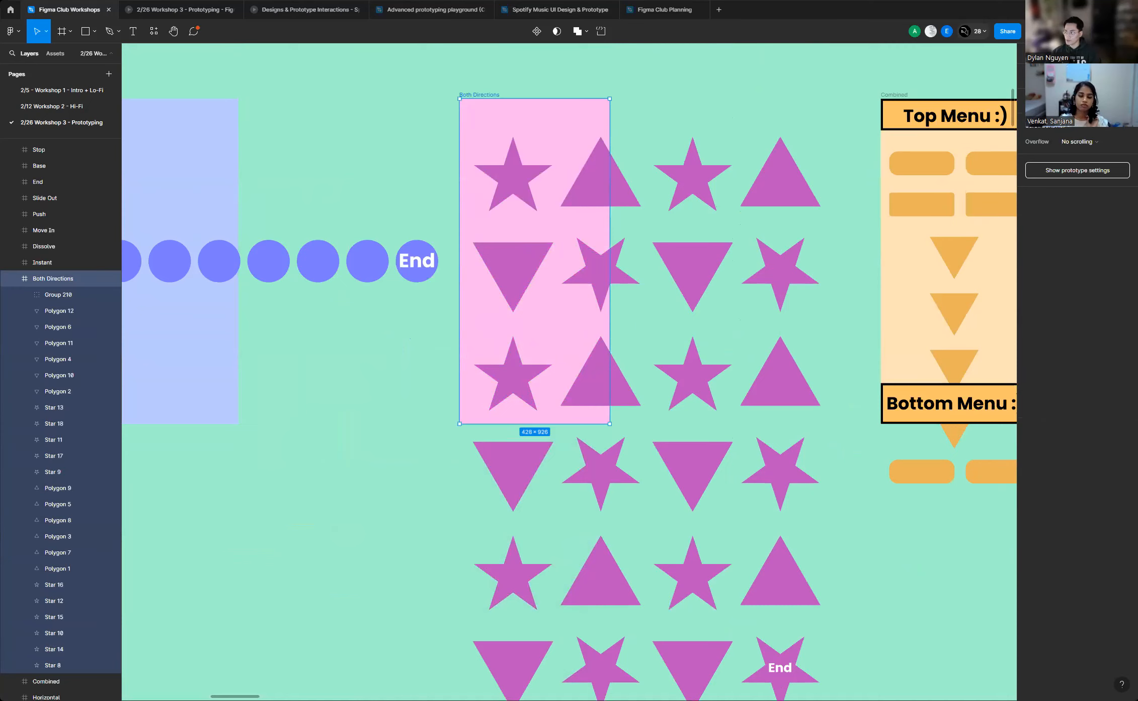
{"action": "left_click", "coordinate": [1082, 142]}
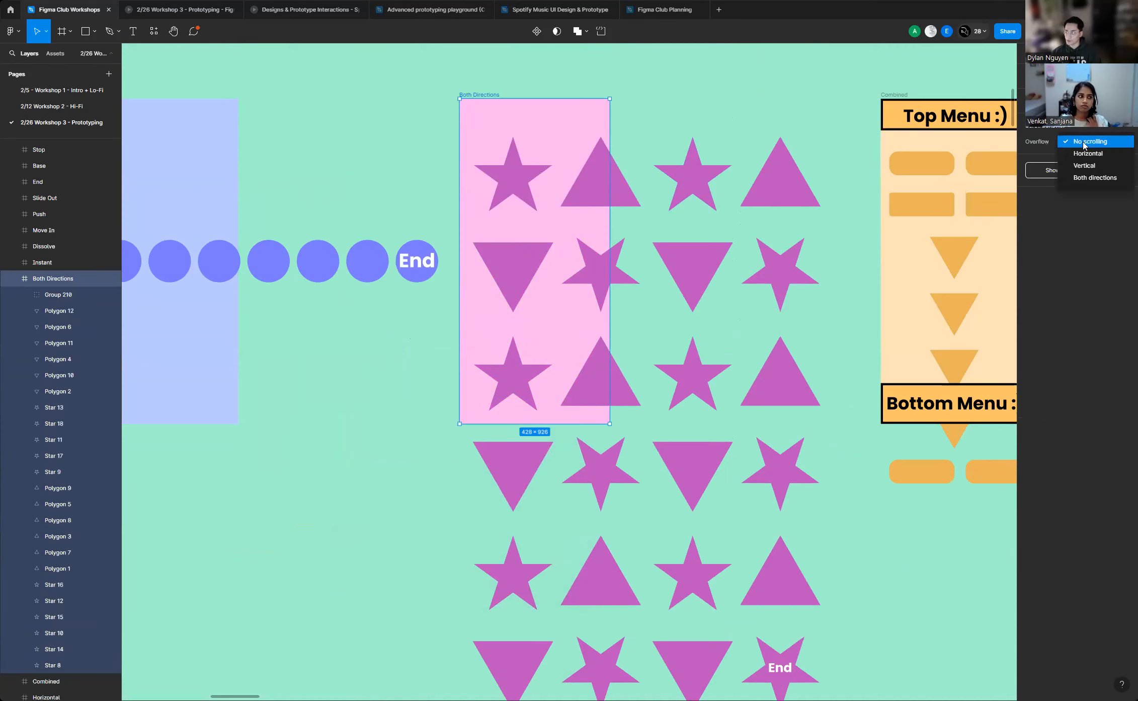
{"action": "left_click", "coordinate": [1090, 177]}
Add a flow starting point to the Vertical frame and open its prototype preview
{"action": "scroll", "coordinate": [805, 202], "scroll_direction": "down", "scroll_amount": 5}
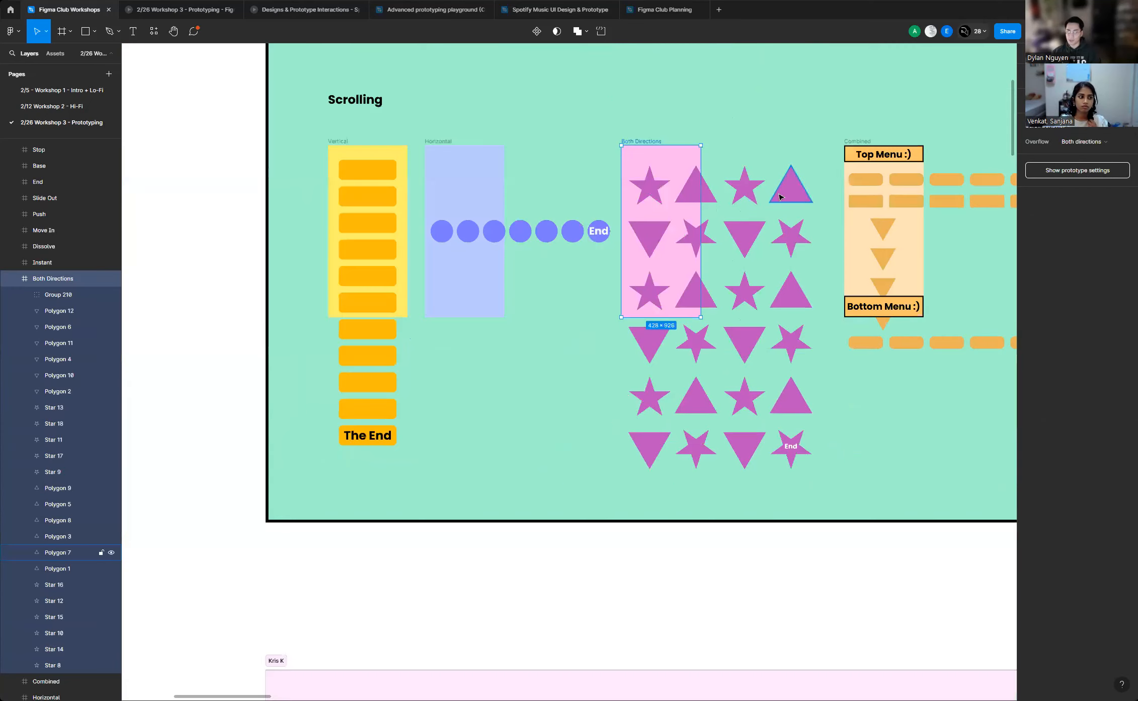
{"action": "scroll", "coordinate": [472, 140], "scroll_direction": "up", "scroll_amount": 4}
{"action": "left_click", "coordinate": [330, 149]}
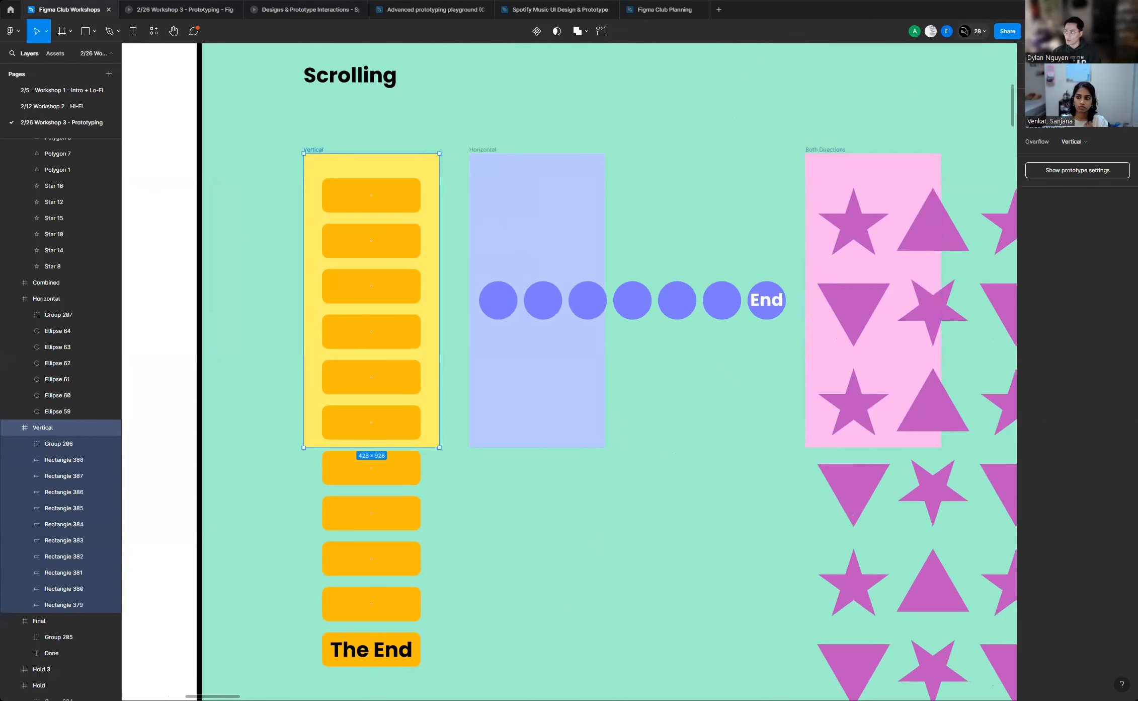
{"action": "key", "text": "alt+8"}
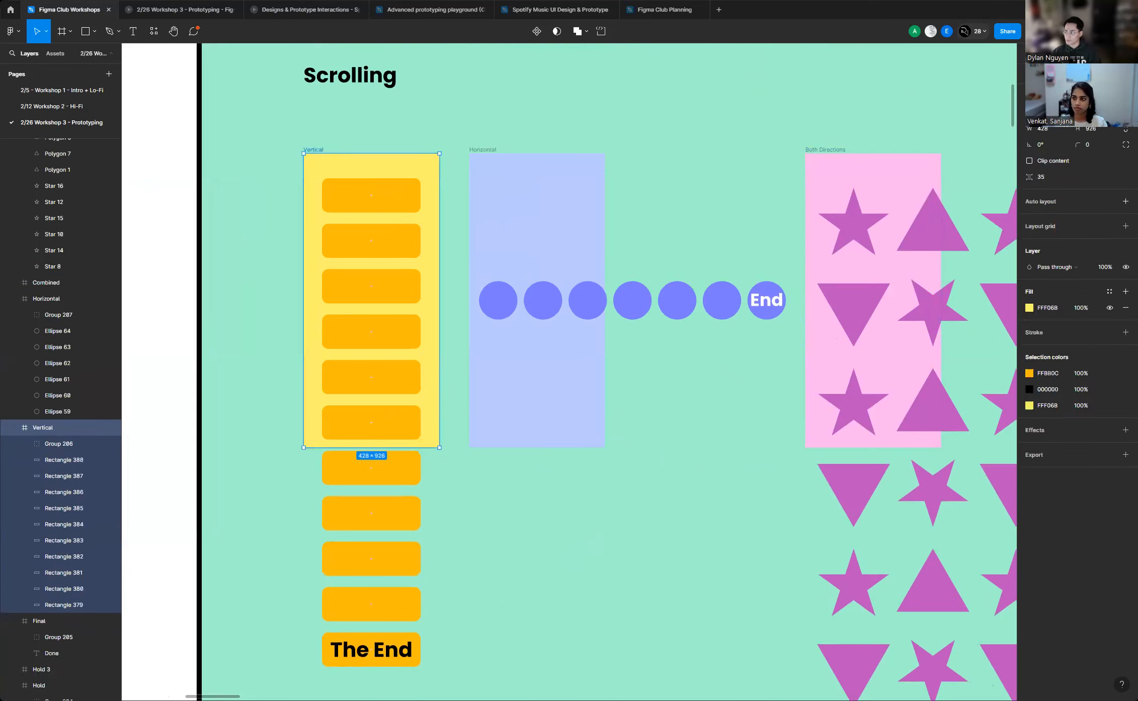
{"action": "key", "text": "alt+9"}
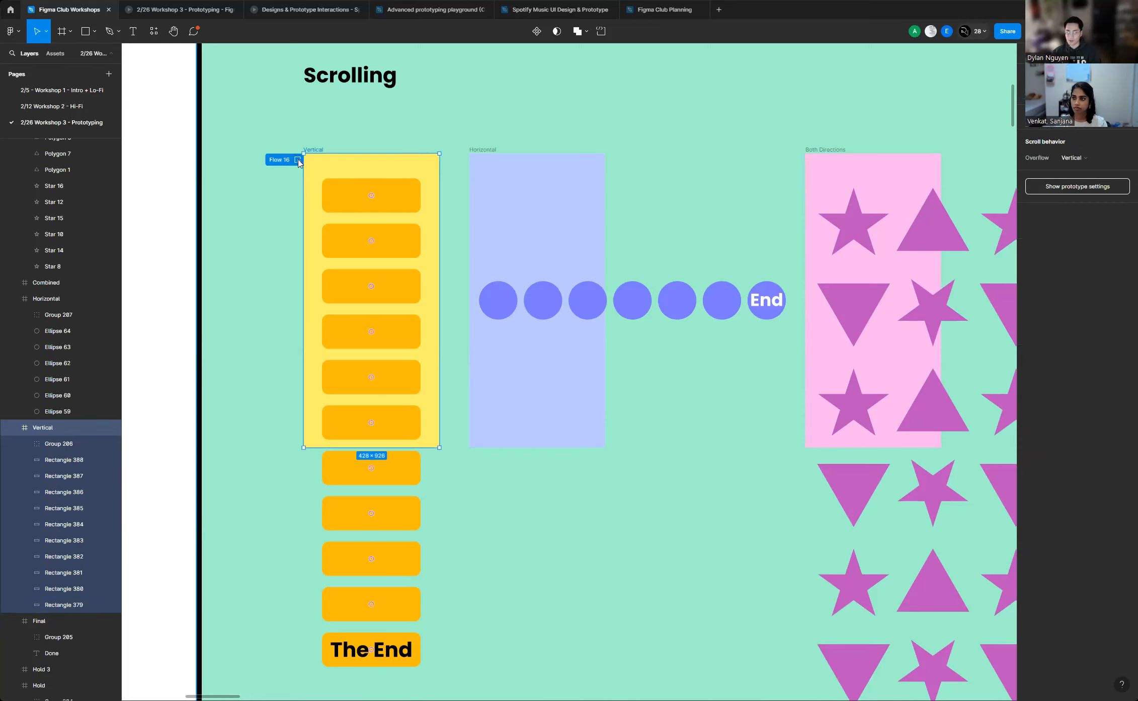
{"action": "key", "text": "shift+space"}
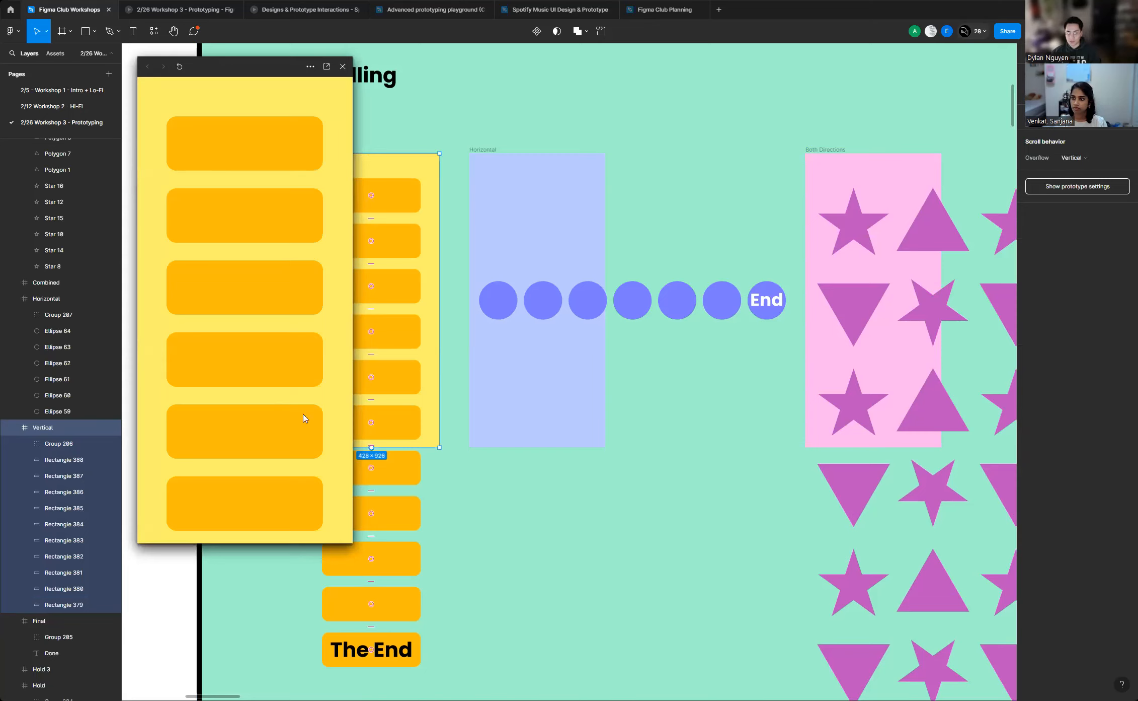
Test vertical scrolling in the Vertical frame's preview between the first block and The End, and close the preview
{"action": "scroll", "coordinate": [295, 458], "scroll_direction": "down", "scroll_amount": 2}
{"action": "scroll", "coordinate": [295, 185], "scroll_direction": "up", "scroll_amount": 2}
{"action": "scroll", "coordinate": [287, 211], "scroll_direction": "down", "scroll_amount": 2}
{"action": "scroll", "coordinate": [301, 229], "scroll_direction": "up", "scroll_amount": 3}
{"action": "scroll", "coordinate": [287, 344], "scroll_direction": "up", "scroll_amount": 1}
{"action": "scroll", "coordinate": [295, 419], "scroll_direction": "down", "scroll_amount": 3}
{"action": "scroll", "coordinate": [275, 371], "scroll_direction": "up", "scroll_amount": 3}
{"action": "scroll", "coordinate": [274, 367], "scroll_direction": "down", "scroll_amount": 3}
{"action": "scroll", "coordinate": [275, 362], "scroll_direction": "up", "scroll_amount": 3}
{"action": "scroll", "coordinate": [276, 357], "scroll_direction": "down", "scroll_amount": 3}
{"action": "scroll", "coordinate": [295, 212], "scroll_direction": "up", "scroll_amount": 3}
{"action": "scroll", "coordinate": [299, 152], "scroll_direction": "down", "scroll_amount": 3}
{"action": "scroll", "coordinate": [299, 505], "scroll_direction": "up", "scroll_amount": 3}
{"action": "scroll", "coordinate": [312, 468], "scroll_direction": "down", "scroll_amount": 3}
{"action": "scroll", "coordinate": [295, 302], "scroll_direction": "up", "scroll_amount": 3}
{"action": "scroll", "coordinate": [300, 453], "scroll_direction": "down", "scroll_amount": 3}
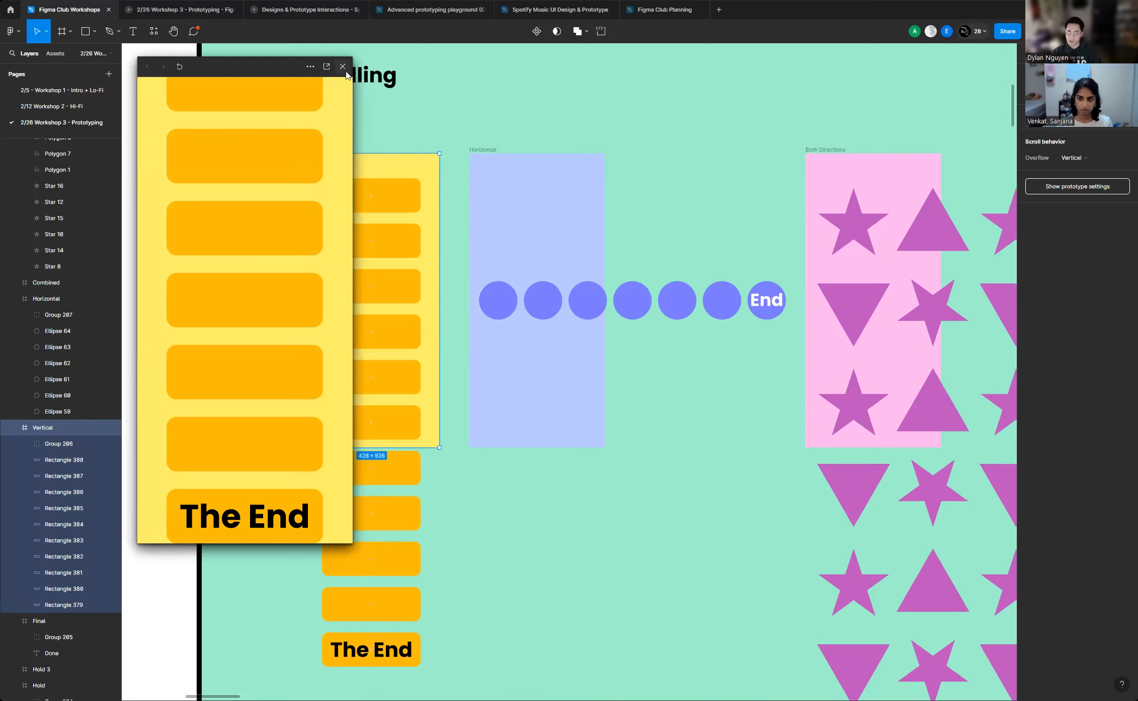
{"action": "left_click", "coordinate": [343, 66]}
Add a flow starting point to the Horizontal frame and test its sideways scrolling to the End circle in a preview
{"action": "left_click", "coordinate": [487, 151]}
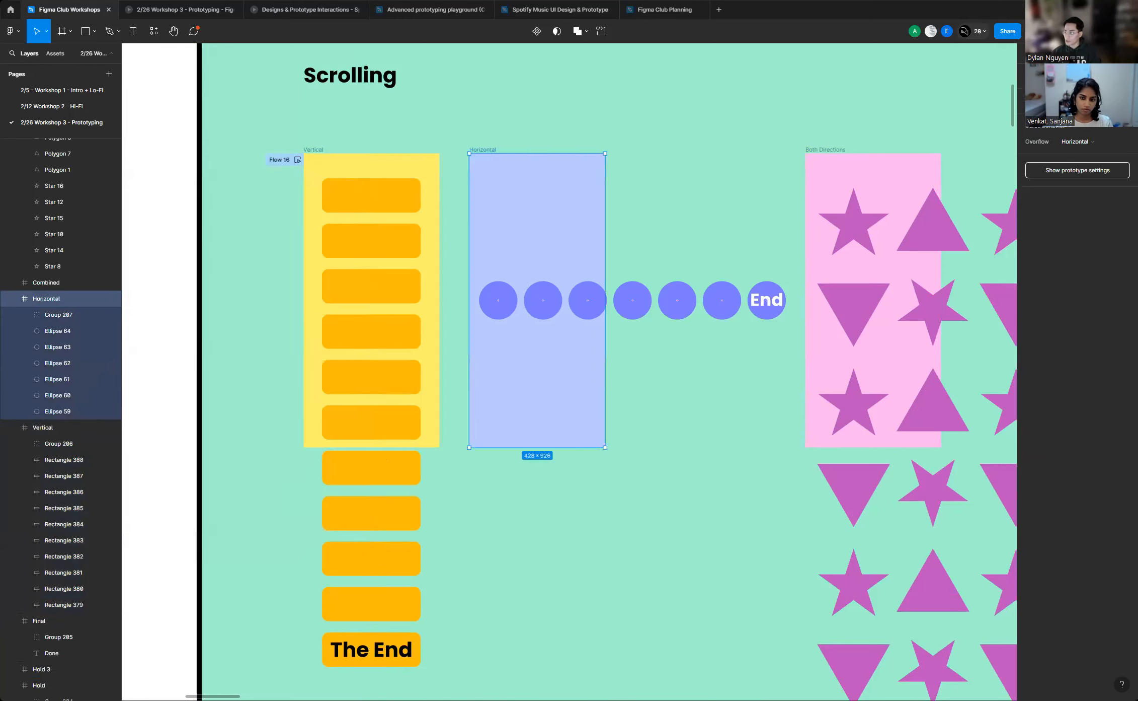
{"action": "left_click", "coordinate": [464, 160]}
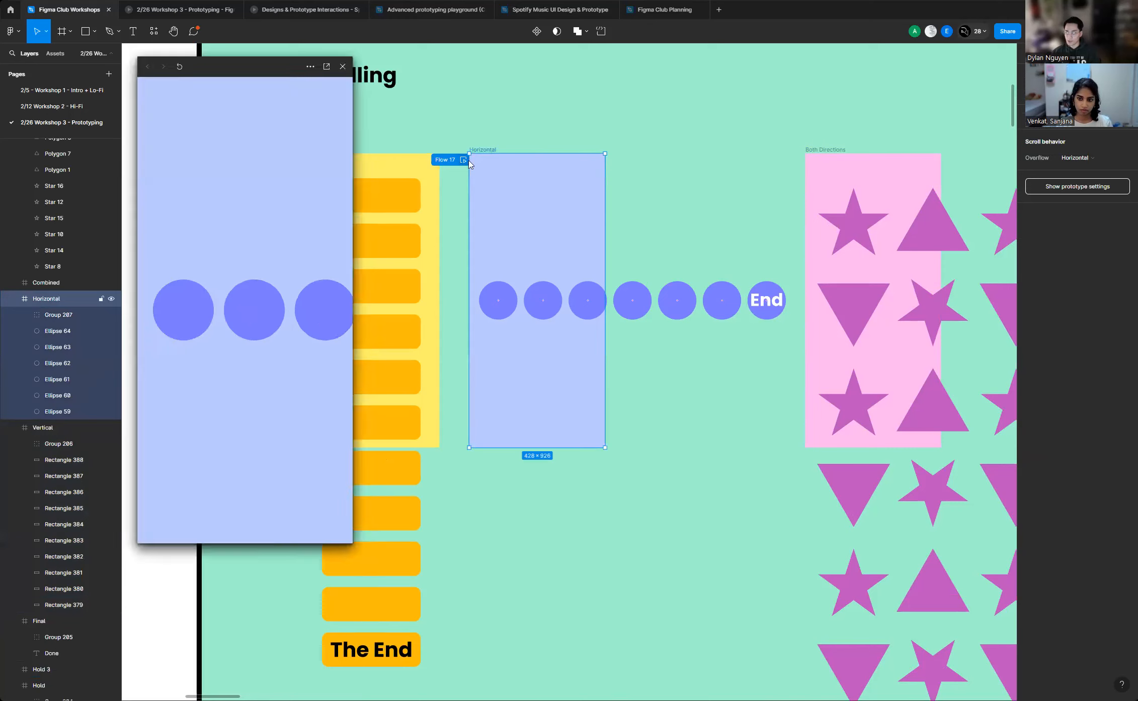
{"action": "scroll", "coordinate": [295, 386], "scroll_direction": "right", "scroll_amount": 6}
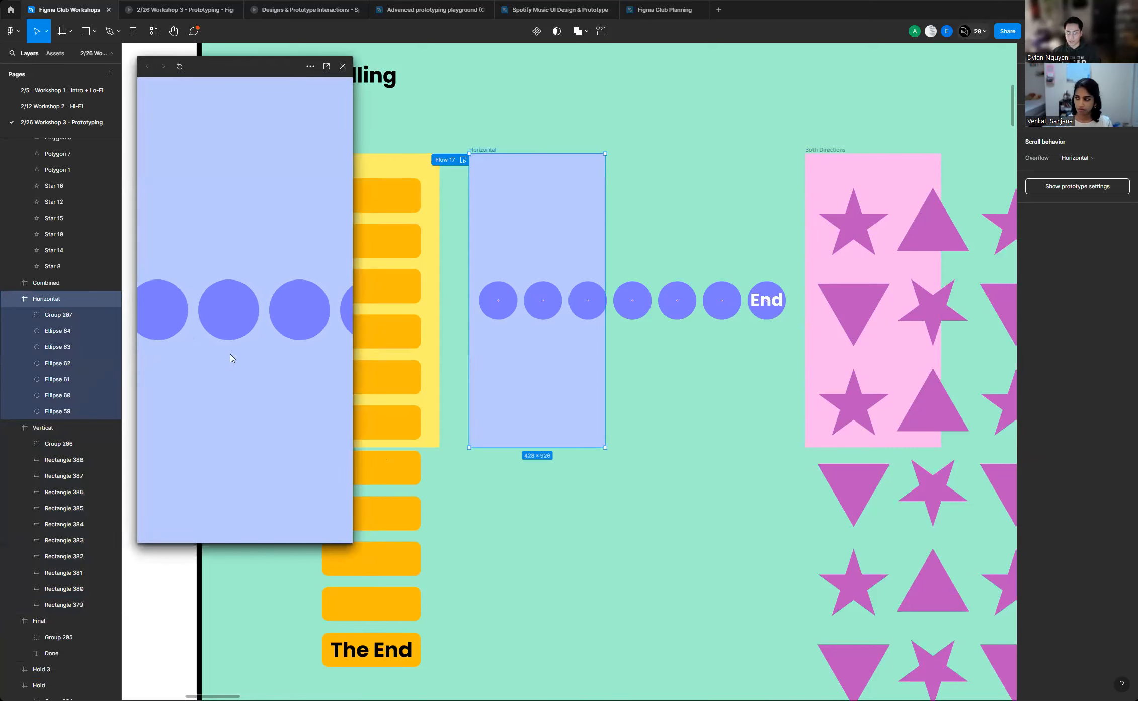
{"action": "scroll", "coordinate": [314, 332], "scroll_direction": "left", "scroll_amount": 2}
{"action": "scroll", "coordinate": [323, 325], "scroll_direction": "right", "scroll_amount": 3}
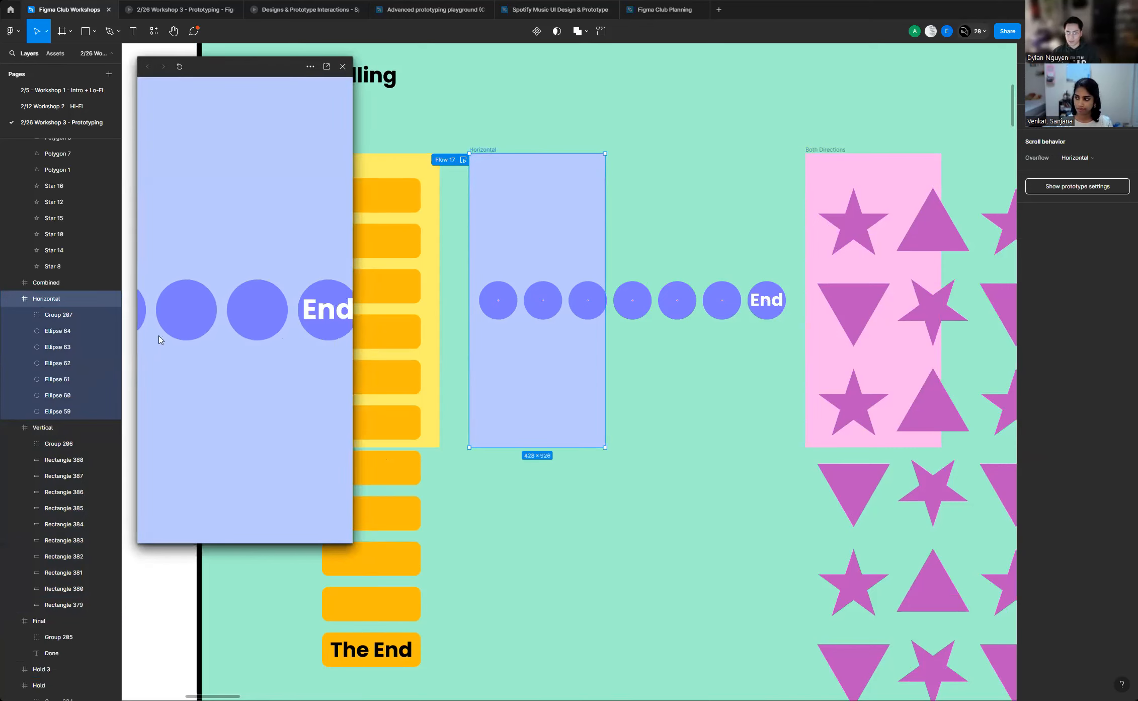
{"action": "scroll", "coordinate": [211, 336], "scroll_direction": "left", "scroll_amount": 2}
{"action": "scroll", "coordinate": [256, 349], "scroll_direction": "right", "scroll_amount": 2}
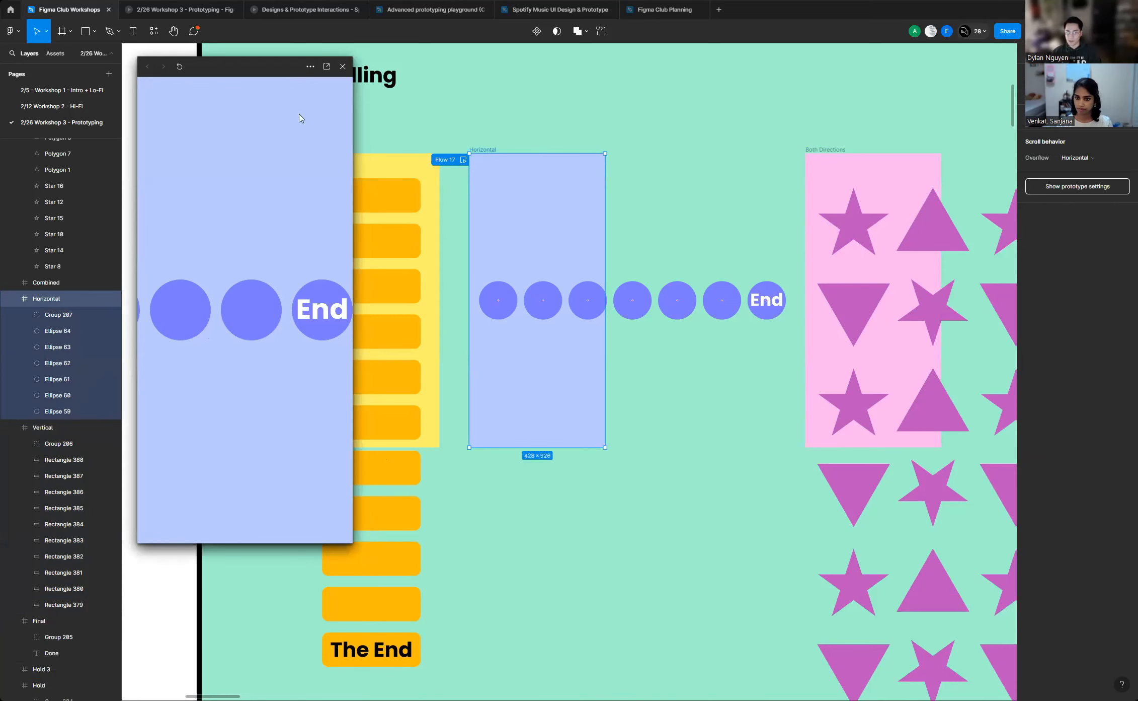
{"action": "left_click", "coordinate": [342, 66]}
Add a flow starting point to the Both Directions frame and open its prototype preview
{"action": "scroll", "coordinate": [303, 287], "scroll_direction": "down", "scroll_amount": 3}
{"action": "scroll", "coordinate": [541, 148], "scroll_direction": "up", "scroll_amount": 4}
{"action": "left_click", "coordinate": [554, 160]}
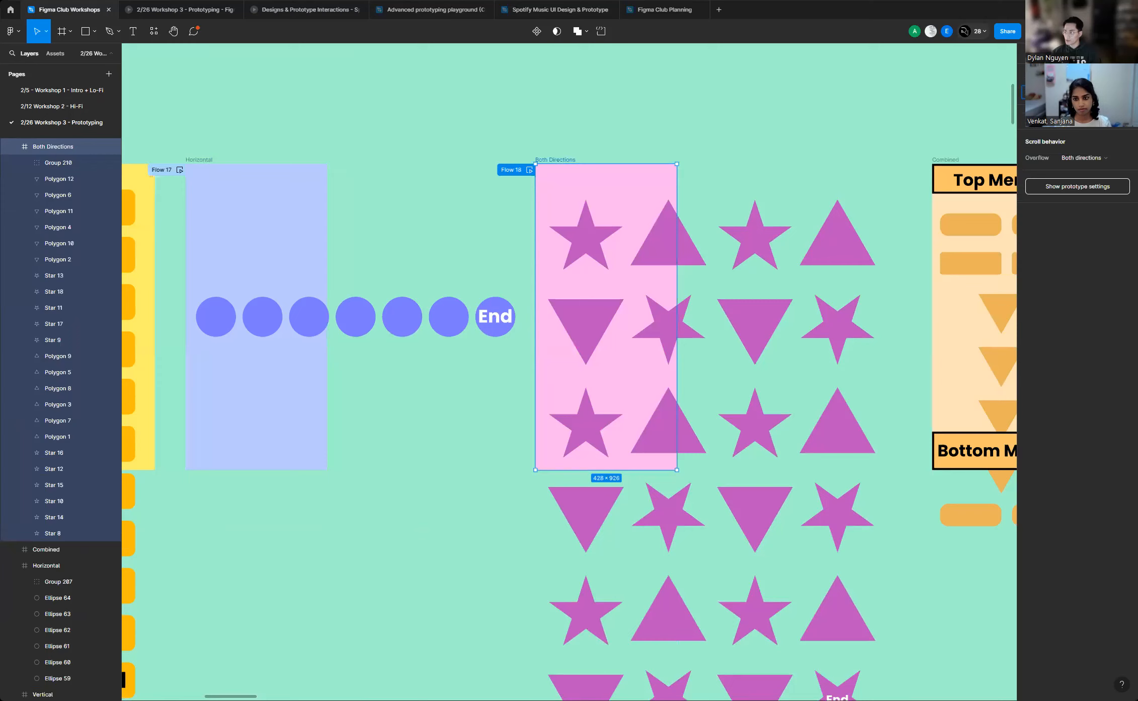
{"action": "left_click", "coordinate": [530, 171]}
Test scrolling horizontally and vertically through the stars and triangles in the Both Directions preview
{"action": "scroll", "coordinate": [153, 317], "scroll_direction": "down", "scroll_amount": 5}
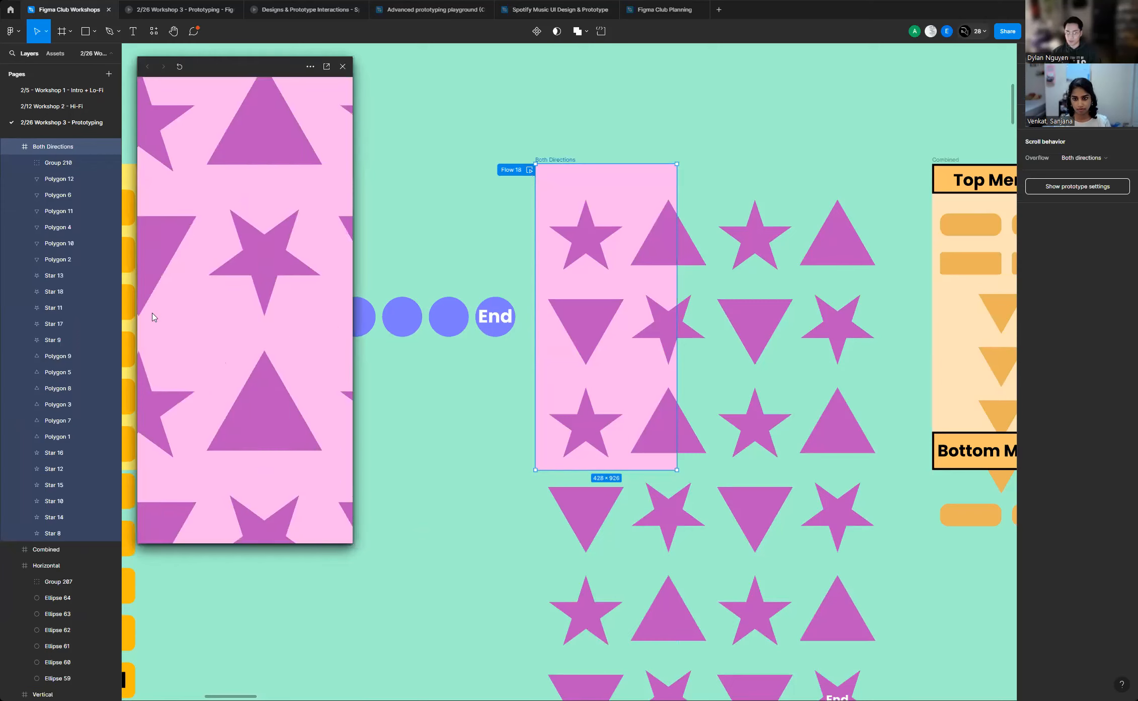
{"action": "scroll", "coordinate": [259, 232], "scroll_direction": "down", "scroll_amount": 5}
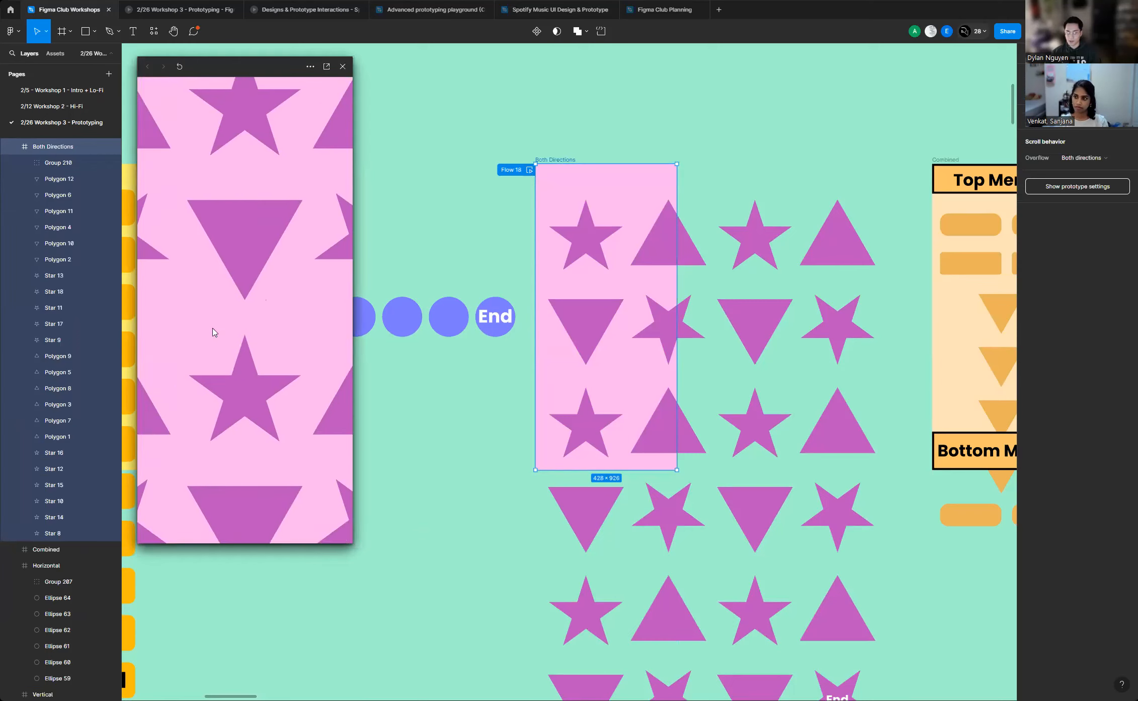
{"action": "scroll", "coordinate": [280, 374], "scroll_direction": "down", "scroll_amount": 5}
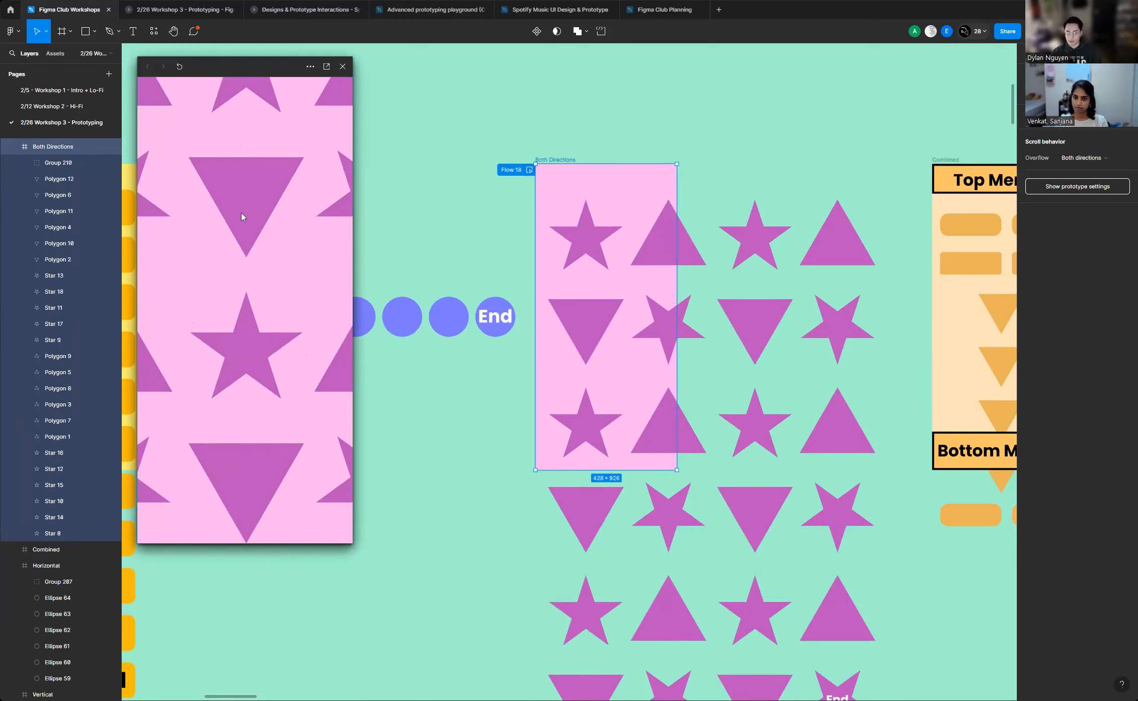
{"action": "scroll", "coordinate": [231, 316], "scroll_direction": "up", "scroll_amount": 5}
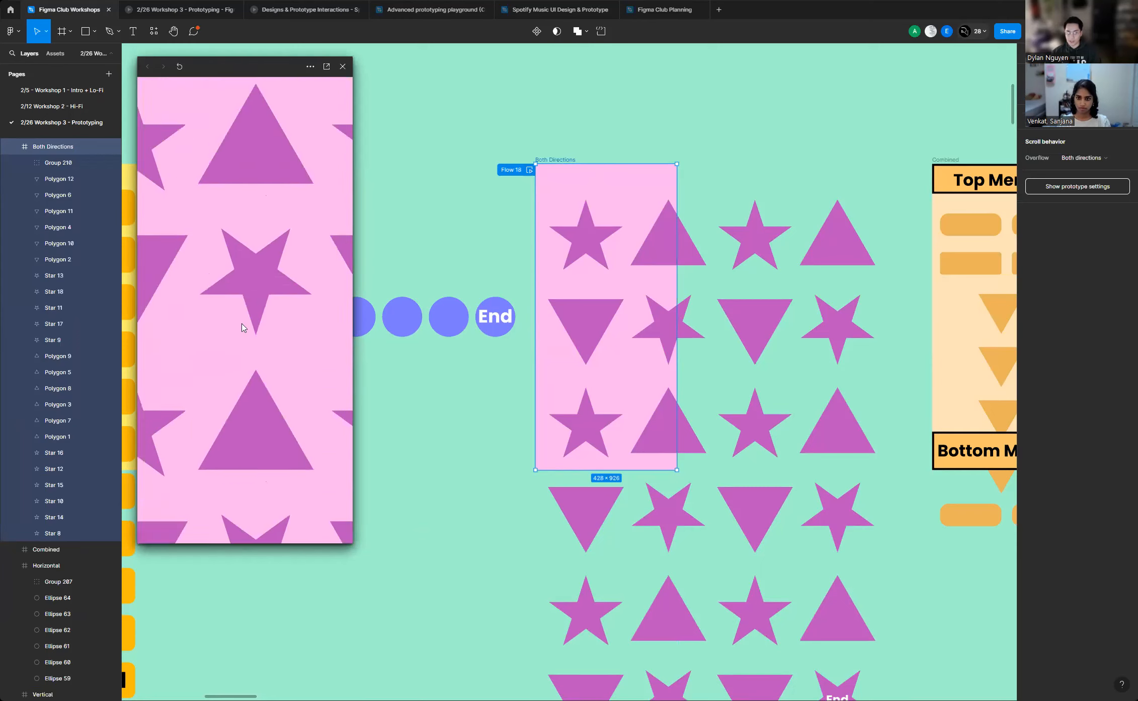
{"action": "scroll", "coordinate": [224, 238], "scroll_direction": "up", "scroll_amount": 5}
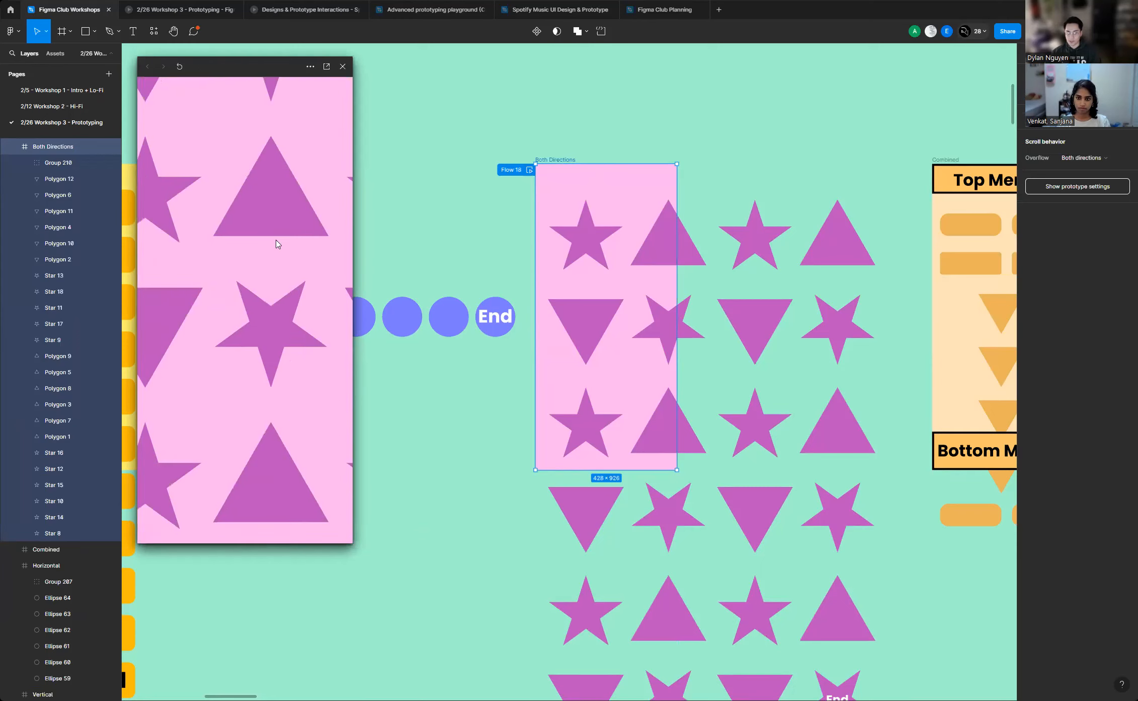
Close the prototype preview and examine the layout of the Combined frame, including its menus, button rows and triangles
{"action": "left_click", "coordinate": [342, 67]}
{"action": "scroll", "coordinate": [282, 287], "scroll_direction": "down", "scroll_amount": 5}
{"action": "scroll", "coordinate": [707, 313], "scroll_direction": "up", "scroll_amount": 8}
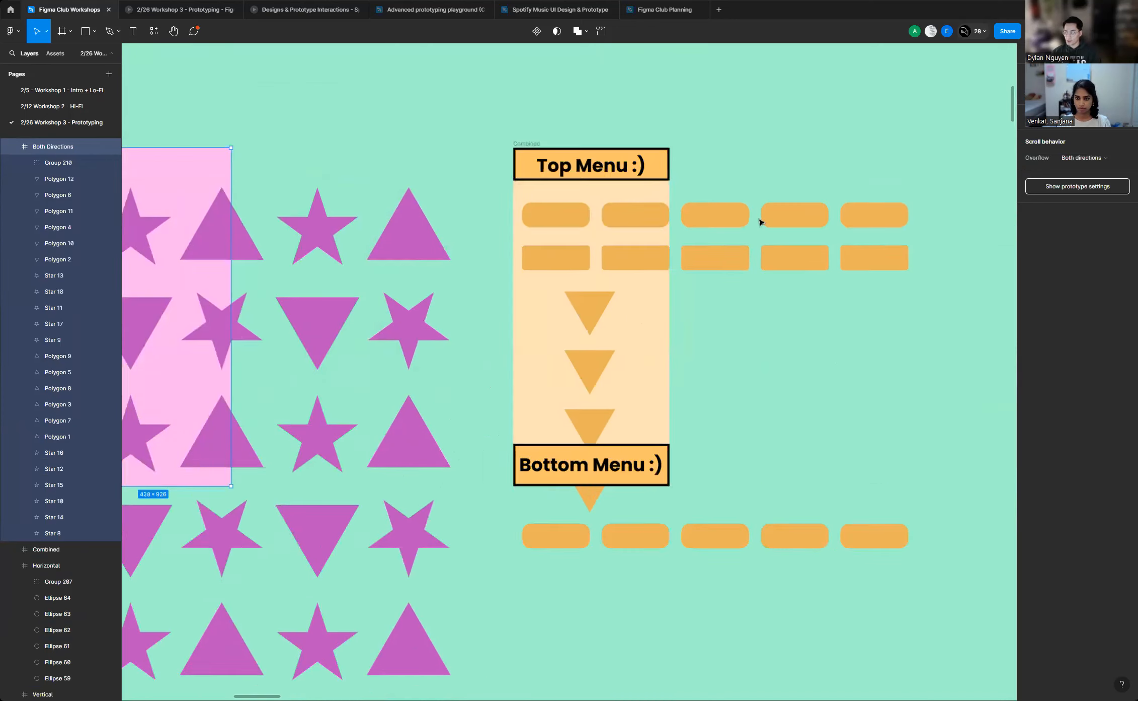
{"action": "scroll", "coordinate": [755, 221], "scroll_direction": "up", "scroll_amount": 3}
{"action": "scroll", "coordinate": [427, 94], "scroll_direction": "down", "scroll_amount": 3}
{"action": "scroll", "coordinate": [508, 123], "scroll_direction": "up", "scroll_amount": 3}
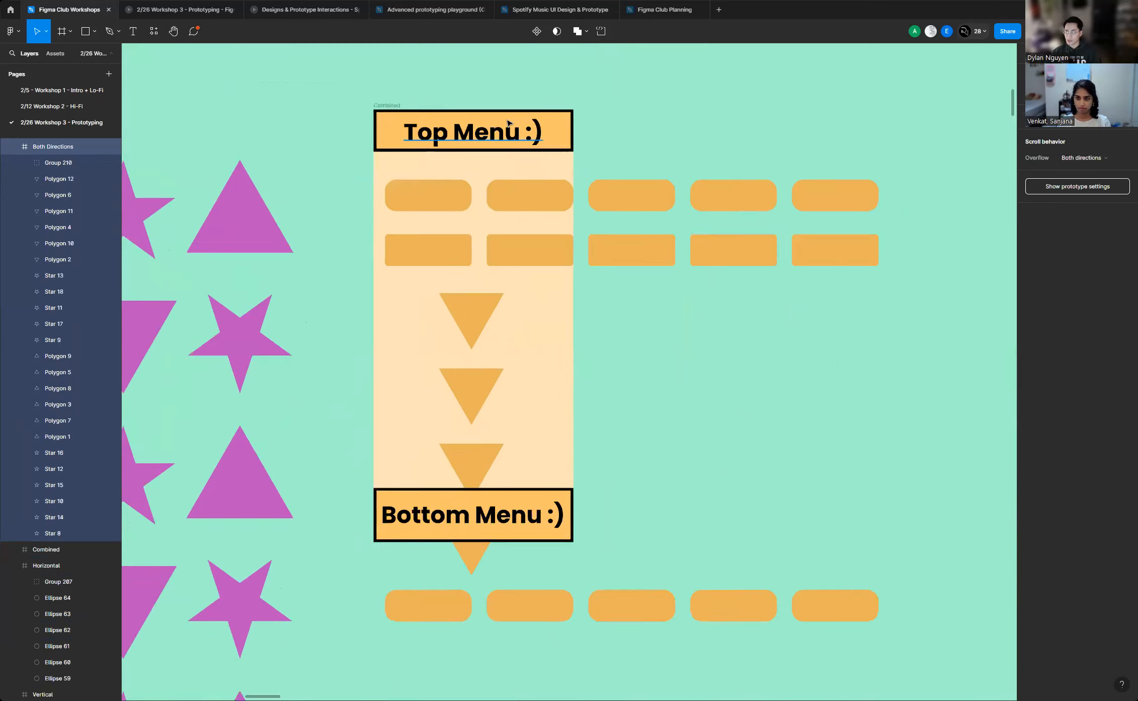
{"action": "scroll", "coordinate": [508, 123], "scroll_direction": "up", "scroll_amount": 2}
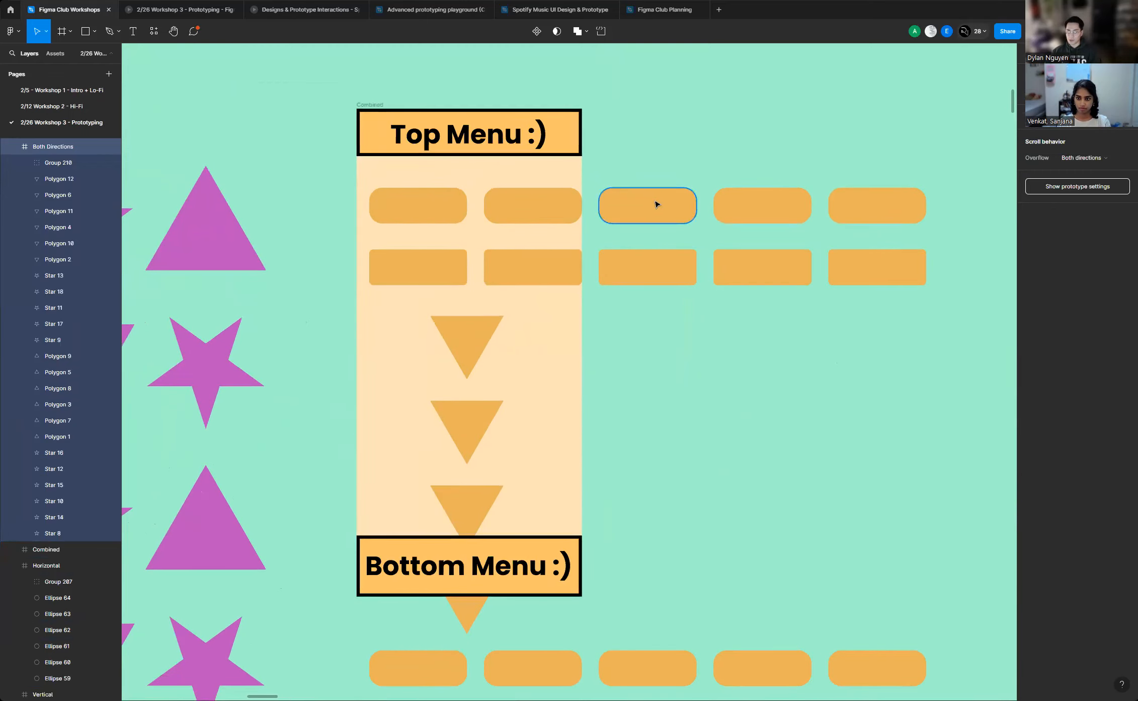
{"action": "scroll", "coordinate": [712, 168], "scroll_direction": "down", "scroll_amount": 1}
{"action": "scroll", "coordinate": [496, 186], "scroll_direction": "up", "scroll_amount": 3}
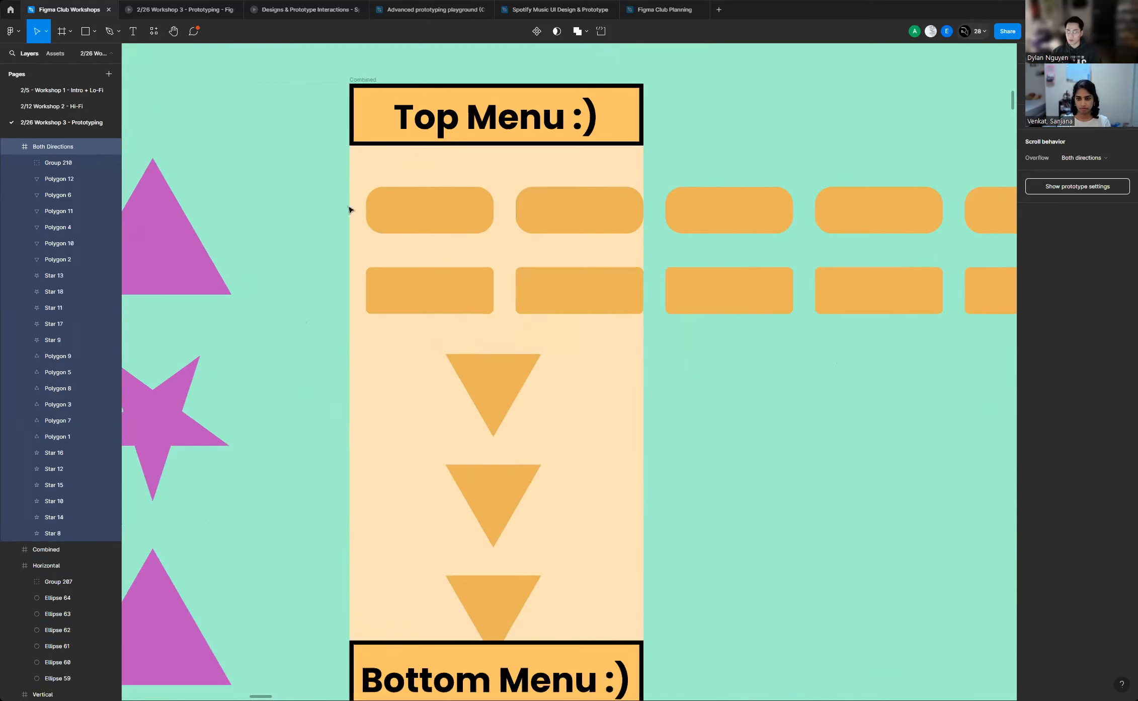
{"action": "scroll", "coordinate": [460, 206], "scroll_direction": "down", "scroll_amount": 3}
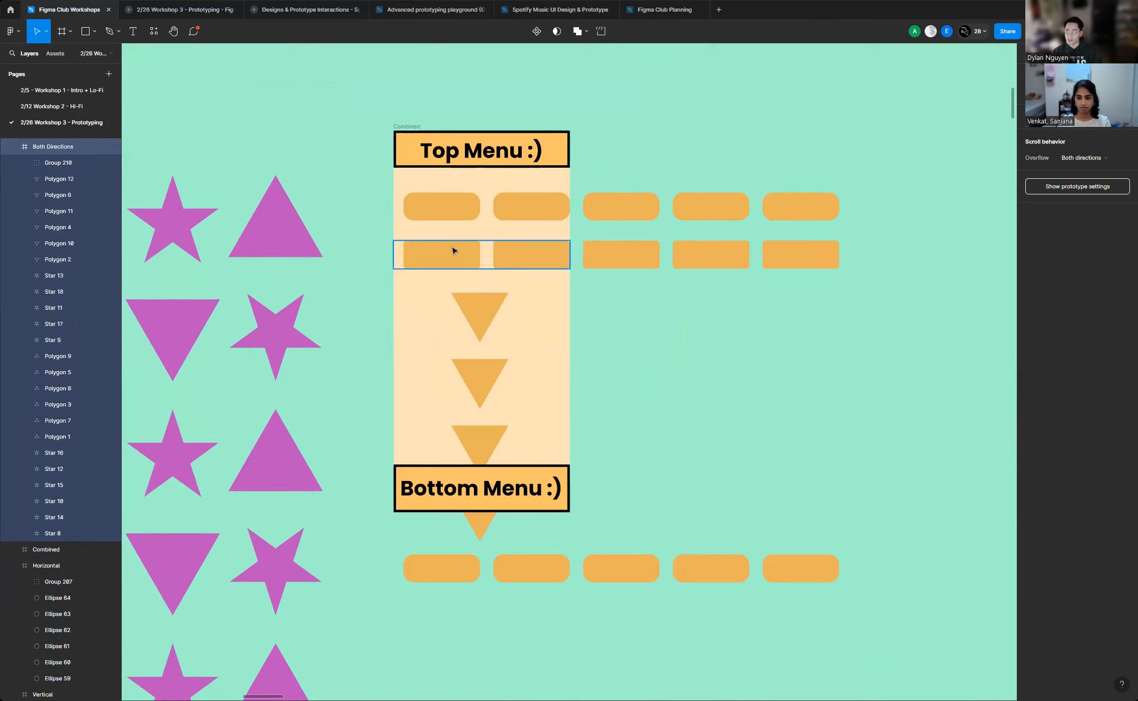
{"action": "scroll", "coordinate": [487, 226], "scroll_direction": "up", "scroll_amount": 3}
{"action": "scroll", "coordinate": [513, 234], "scroll_direction": "up", "scroll_amount": 1}
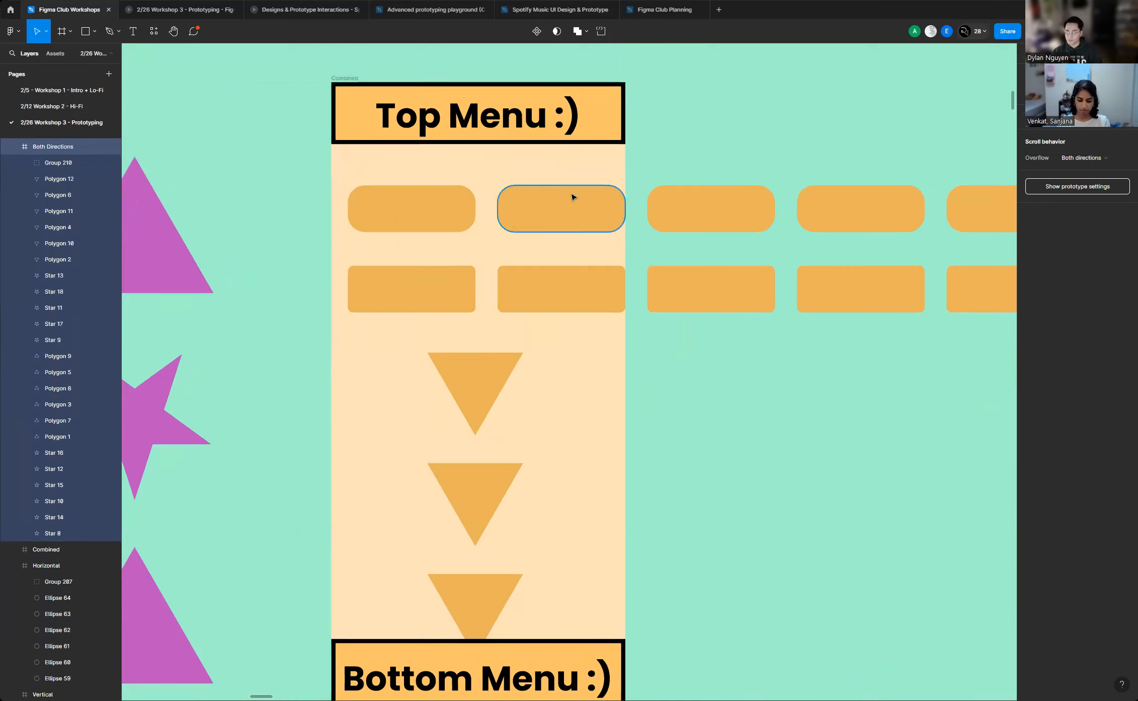
{"action": "scroll", "coordinate": [333, 211], "scroll_direction": "down", "scroll_amount": 3}
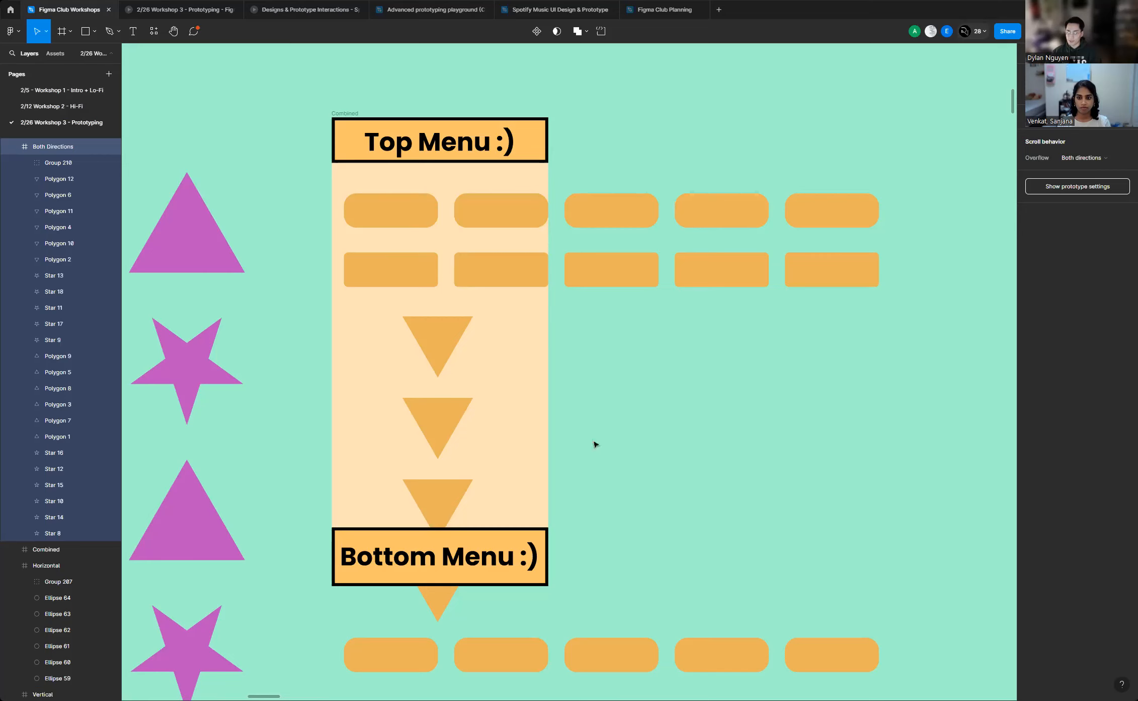
Set the Combined frame's overflow scroll behavior to Horizontal
{"action": "left_click", "coordinate": [346, 114]}
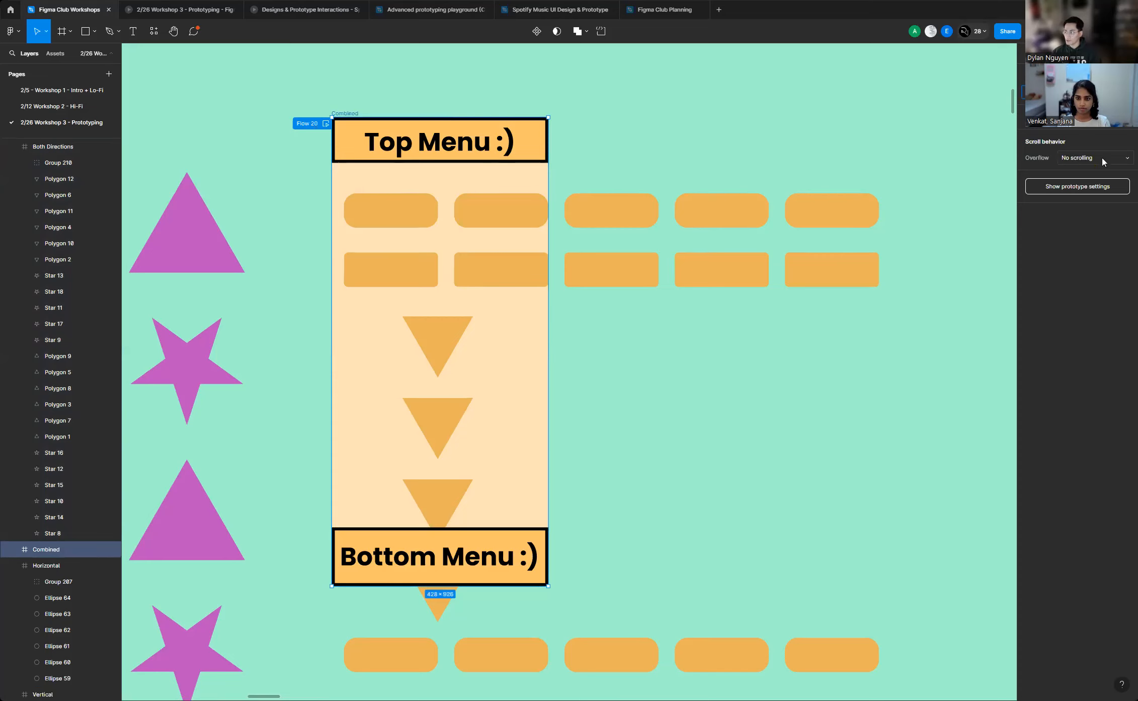
{"action": "left_click", "coordinate": [1103, 160]}
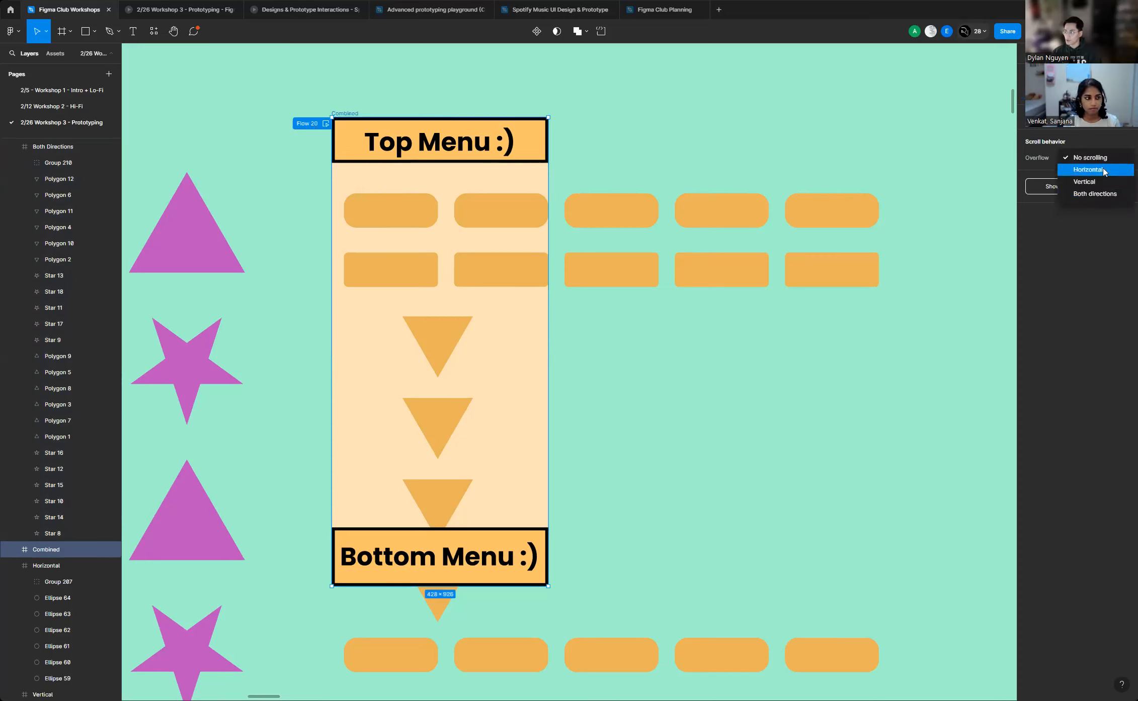
{"action": "left_click", "coordinate": [1103, 170]}
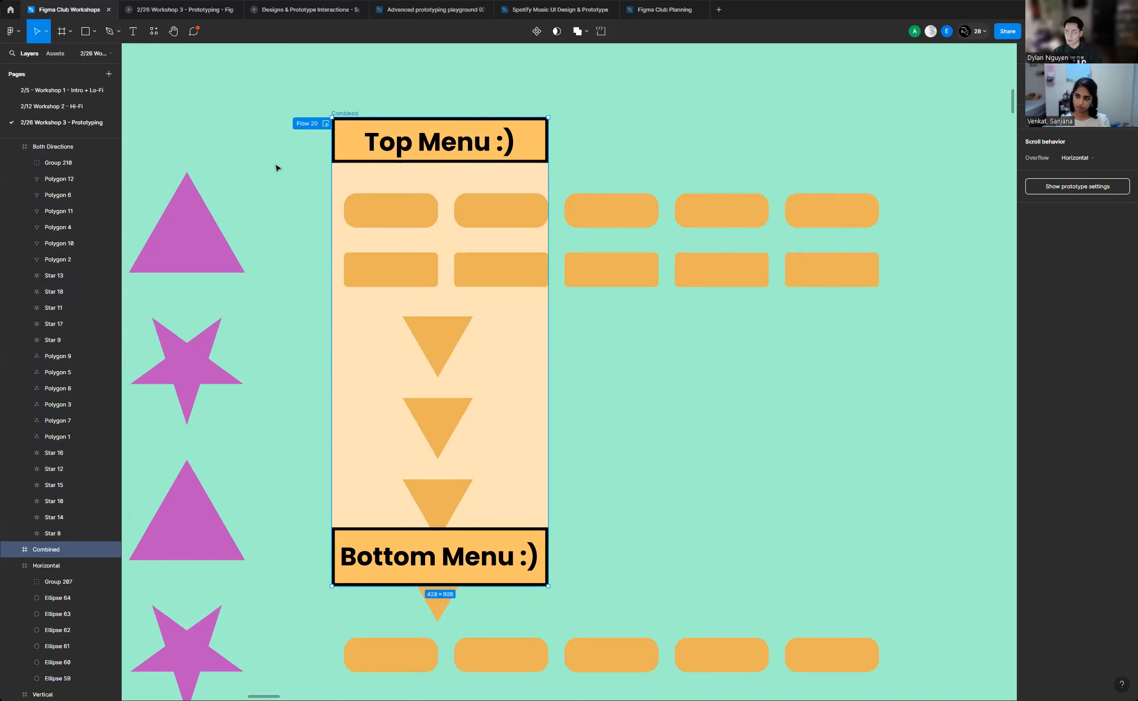
Preview Flow 20, scroll the Combined frame sideways and back to its start, and close the preview
{"action": "left_click", "coordinate": [325, 123]}
{"action": "left_click", "coordinate": [219, 277]}
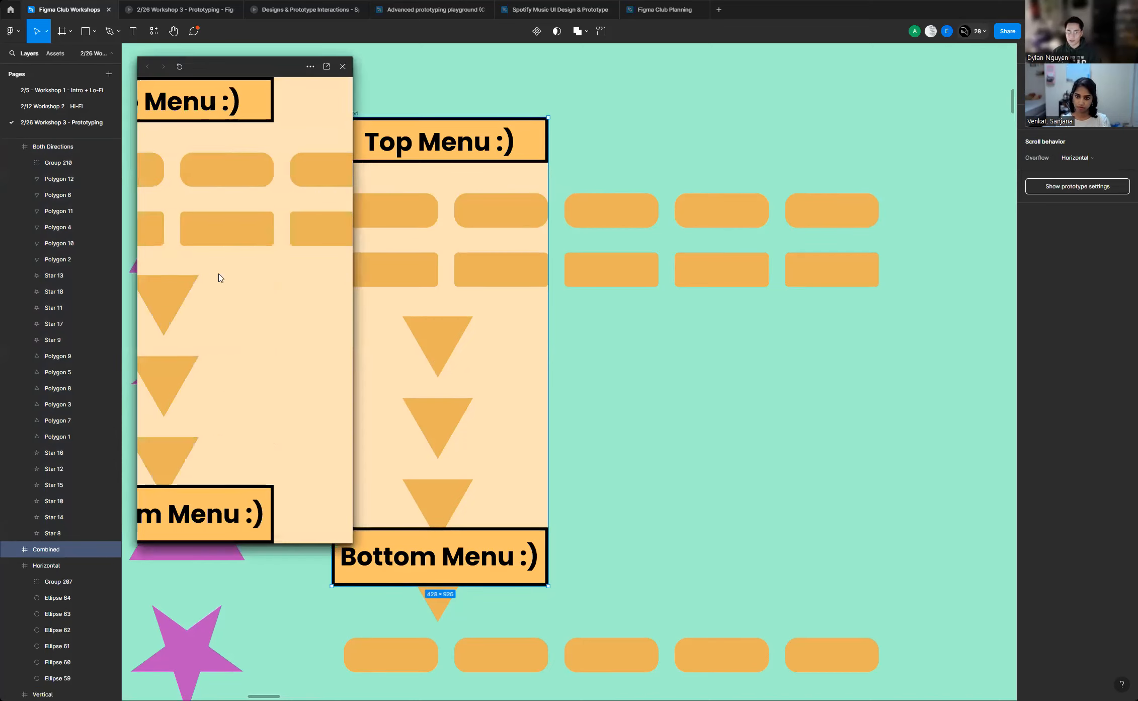
{"action": "left_click_drag", "start_coordinate": [305, 281], "coordinate": [150, 288]}
{"action": "left_click_drag", "start_coordinate": [239, 285], "coordinate": [333, 280]}
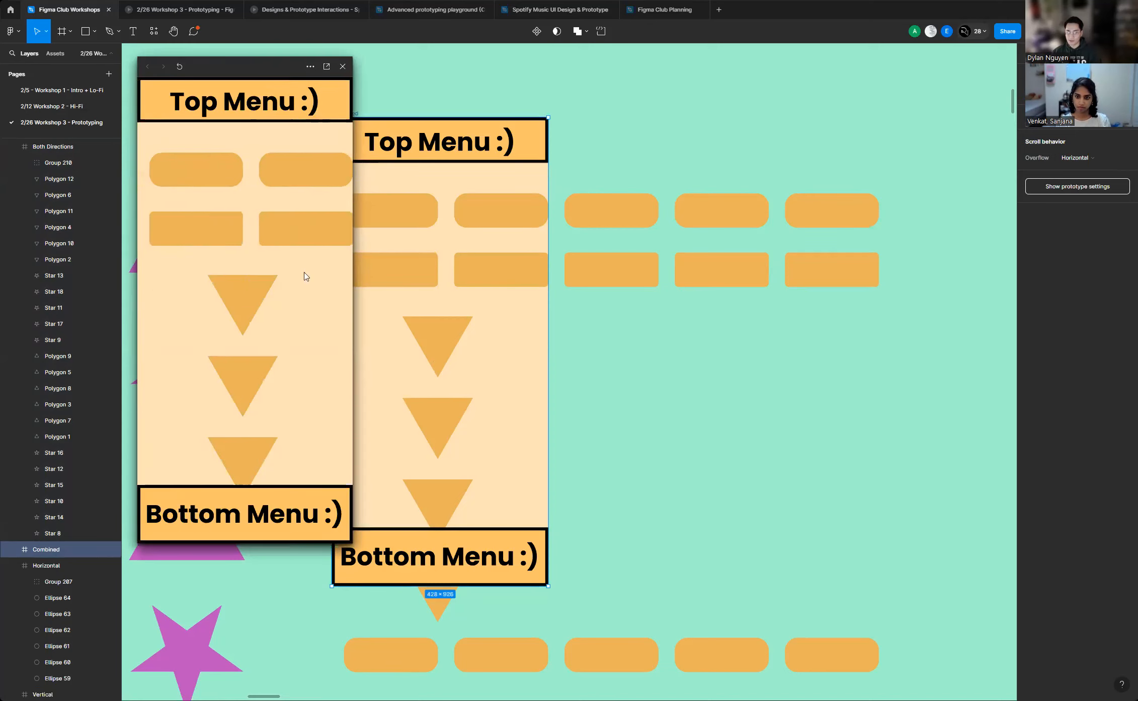
{"action": "left_click", "coordinate": [343, 67]}
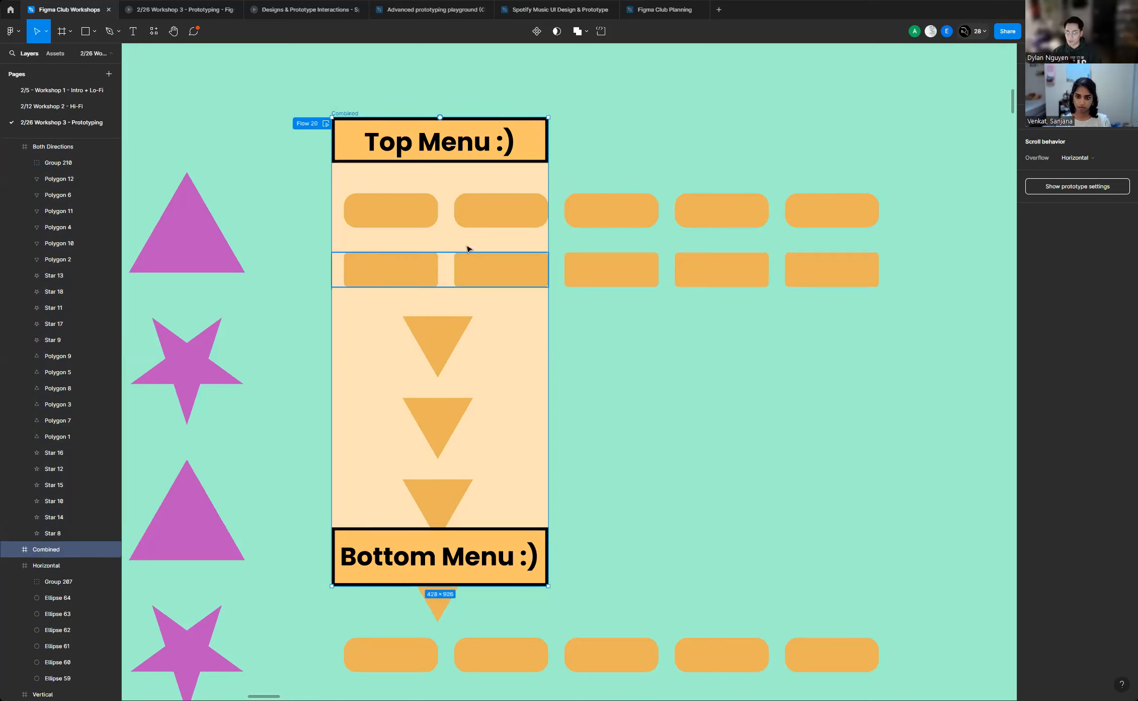
Inspect the Top Menu and Bottom Menu groups and how content extends beyond the Combined frame
{"action": "scroll", "coordinate": [466, 342], "scroll_direction": "down", "scroll_amount": 2}
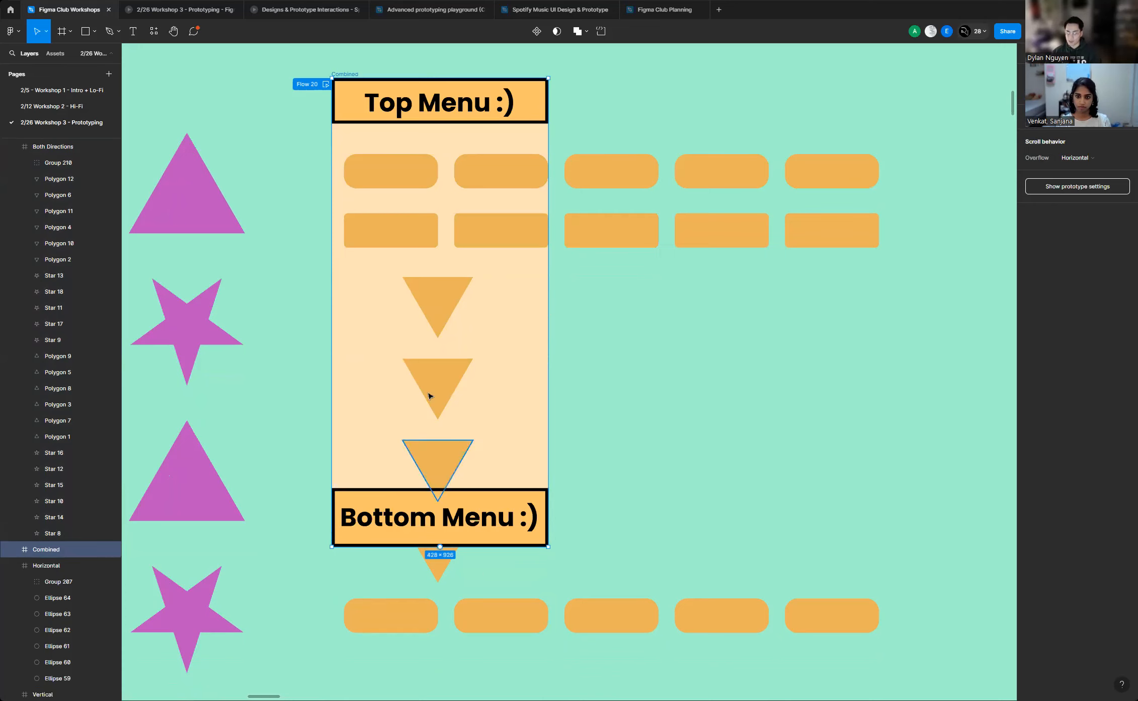
{"action": "scroll", "coordinate": [397, 208], "scroll_direction": "up", "scroll_amount": 2}
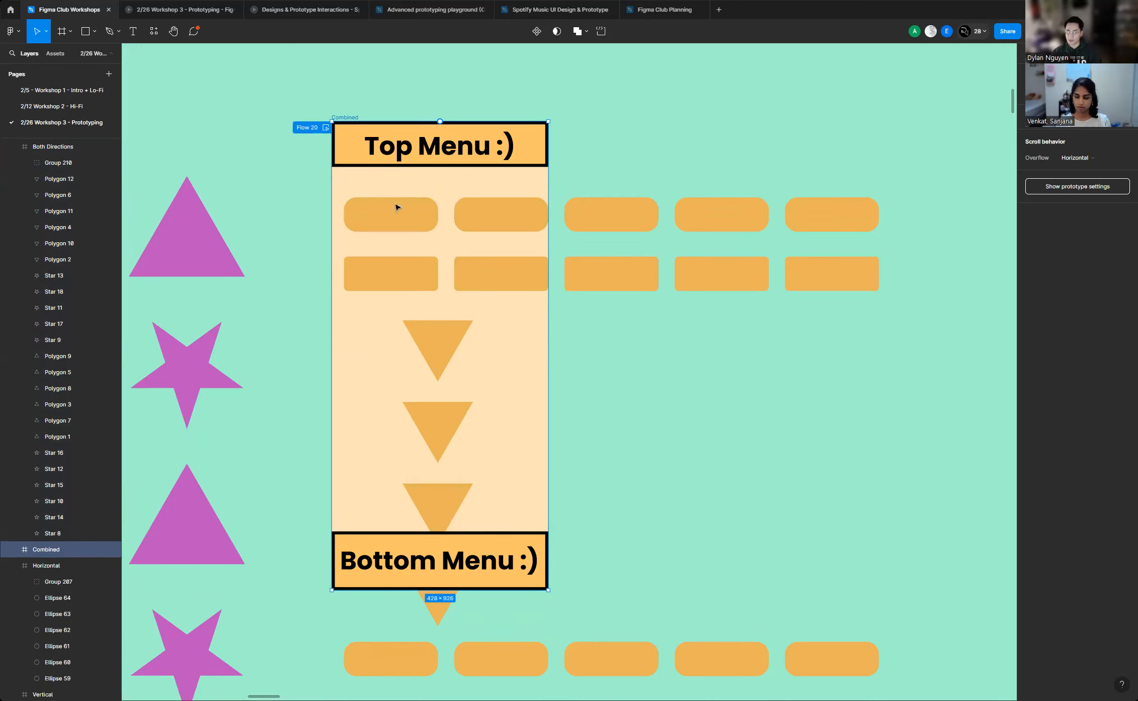
{"action": "left_click", "coordinate": [622, 139]}
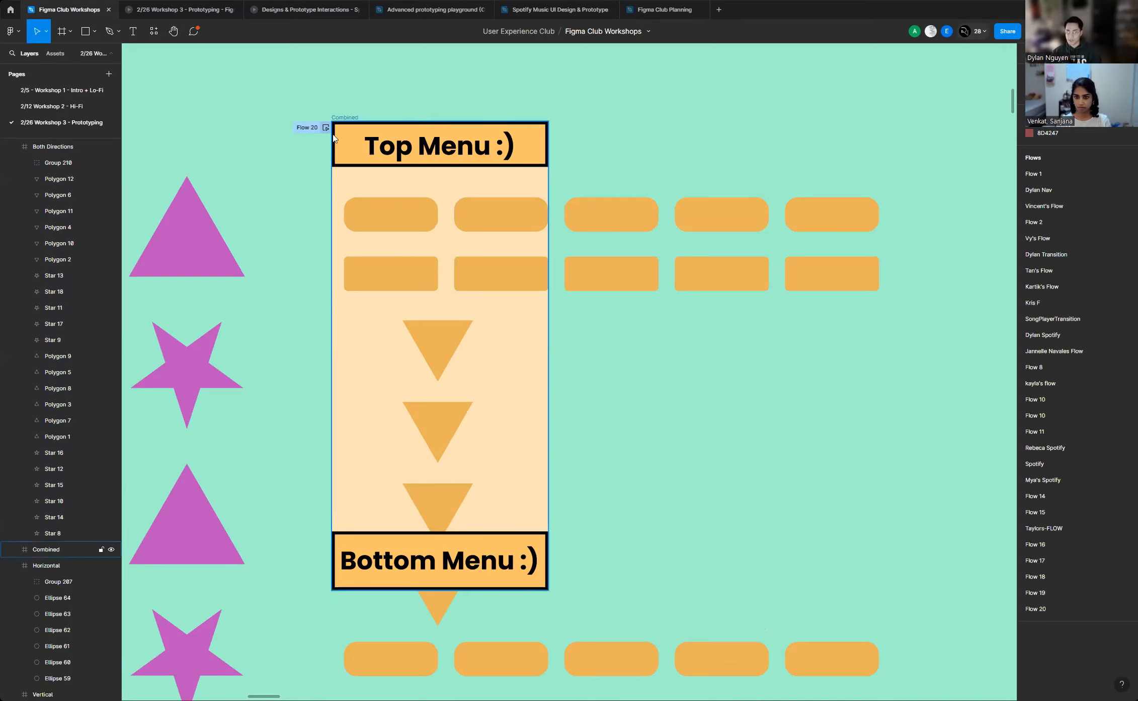
{"action": "left_click", "coordinate": [340, 119]}
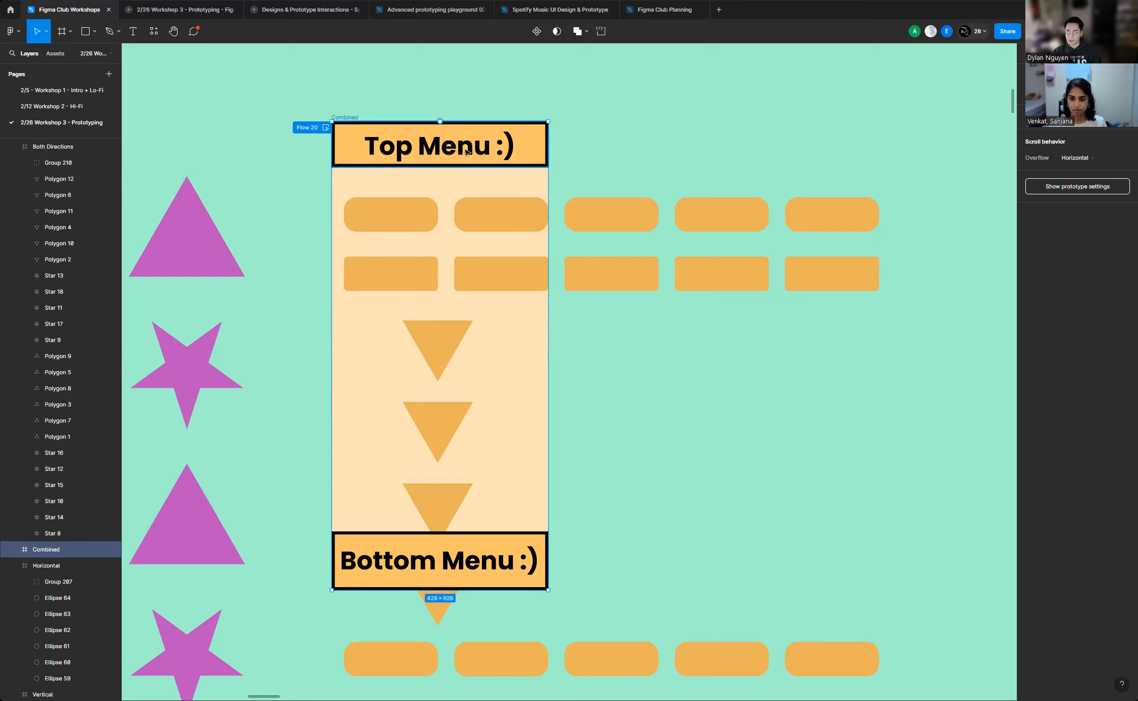
{"action": "scroll", "coordinate": [360, 152], "scroll_direction": "up", "scroll_amount": 5}
{"action": "scroll", "coordinate": [547, 144], "scroll_direction": "down", "scroll_amount": 2}
{"action": "scroll", "coordinate": [556, 147], "scroll_direction": "up", "scroll_amount": 2}
{"action": "scroll", "coordinate": [548, 151], "scroll_direction": "down", "scroll_amount": 5}
{"action": "left_click", "coordinate": [500, 535]}
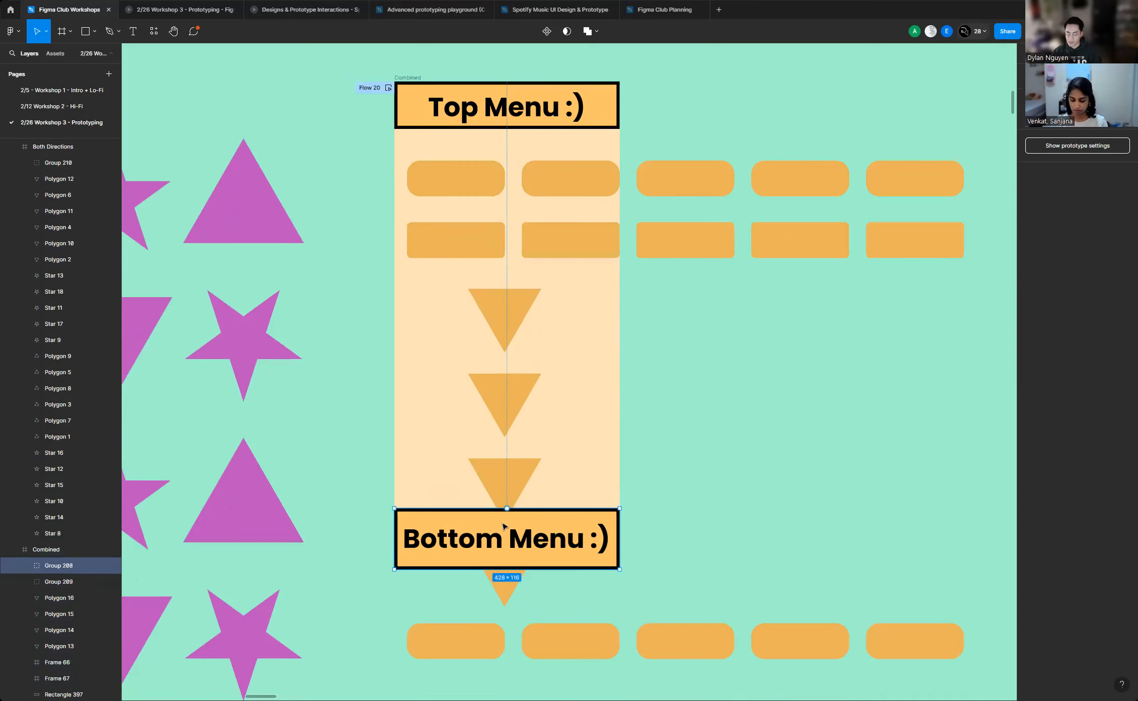
{"action": "scroll", "coordinate": [541, 487], "scroll_direction": "up", "scroll_amount": 3}
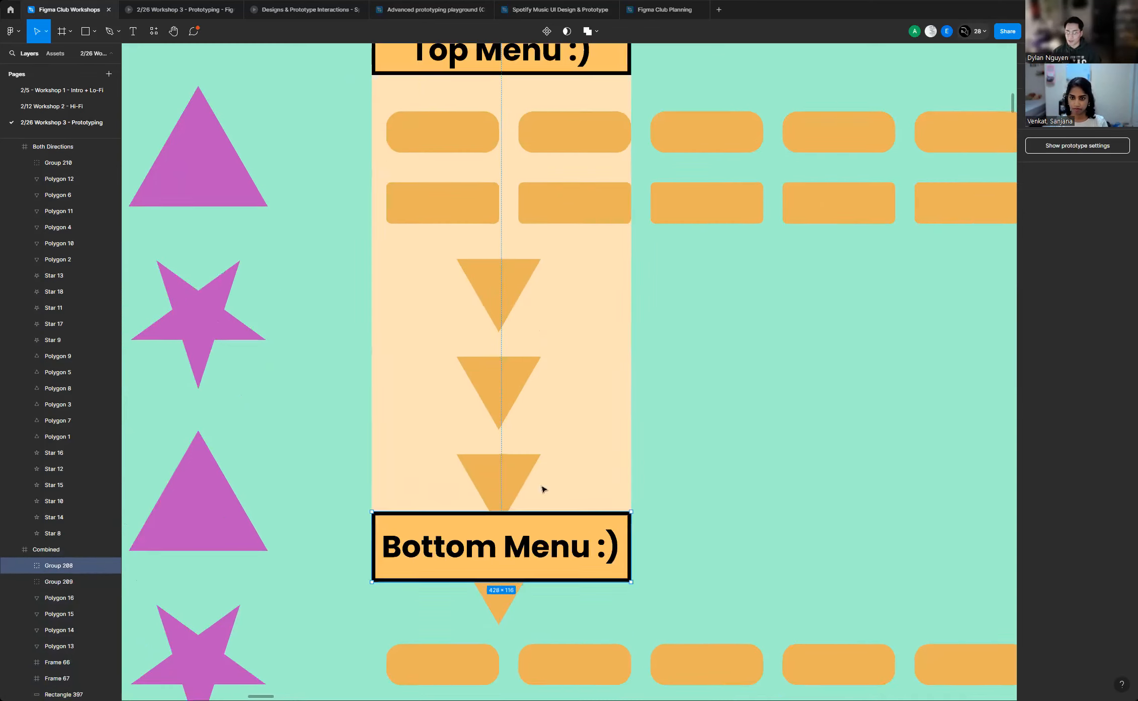
{"action": "scroll", "coordinate": [555, 423], "scroll_direction": "down", "scroll_amount": 4}
{"action": "scroll", "coordinate": [533, 307], "scroll_direction": "up", "scroll_amount": 2}
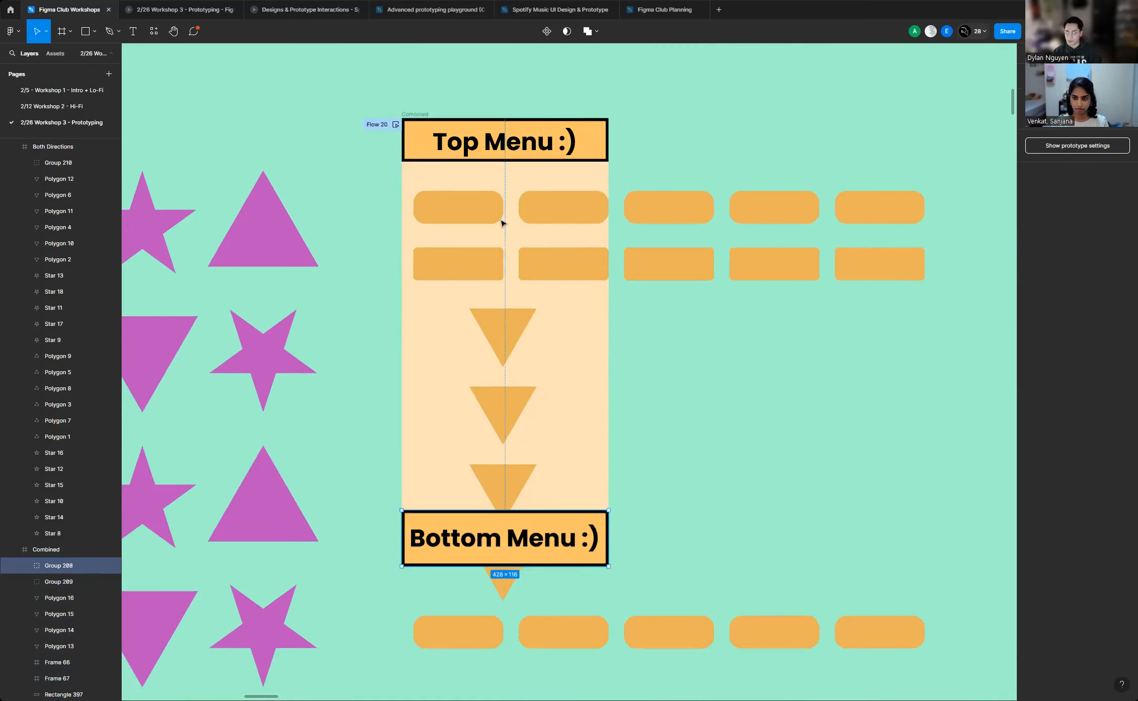
{"action": "left_click", "coordinate": [400, 99]}
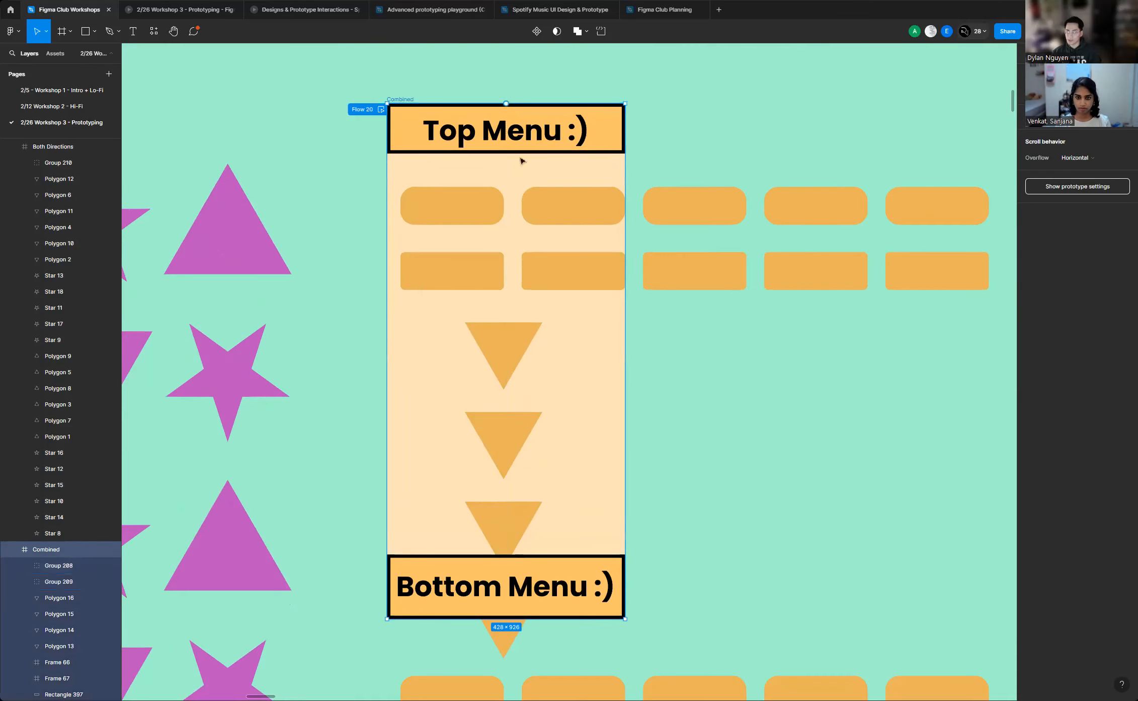
{"action": "left_click", "coordinate": [523, 138]}
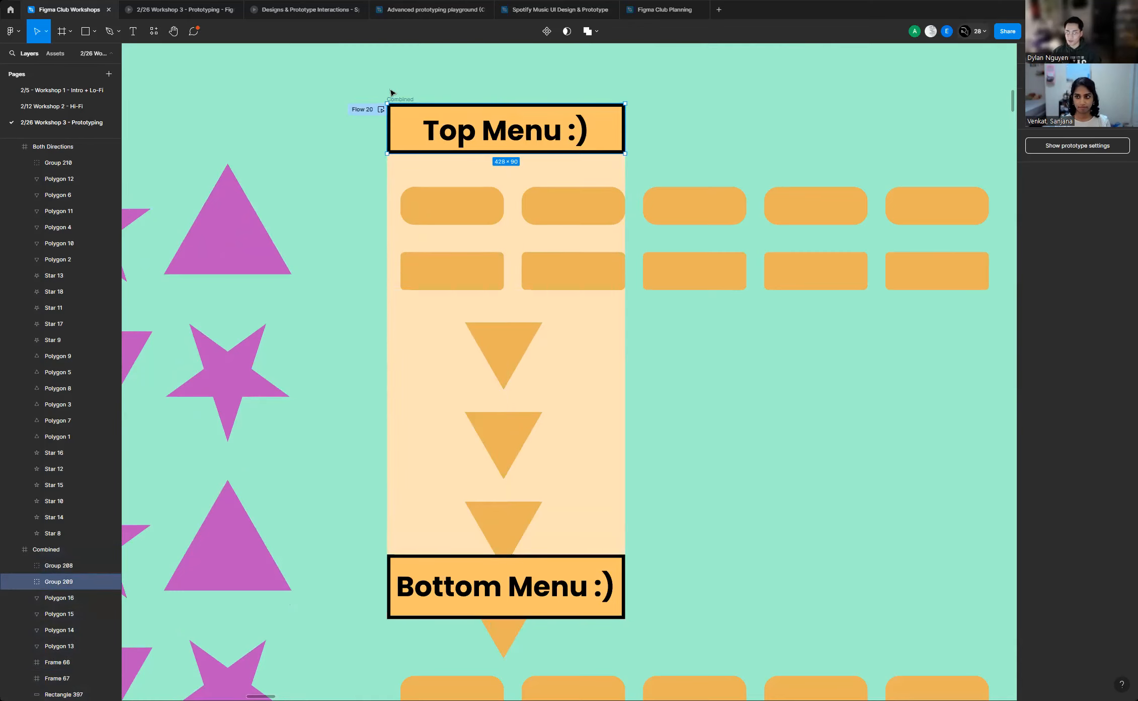
Change the Combined frame's overflow scroll behavior to Vertical
{"action": "left_click", "coordinate": [408, 101]}
{"action": "left_click", "coordinate": [1101, 158]}
{"action": "left_click", "coordinate": [1092, 171]}
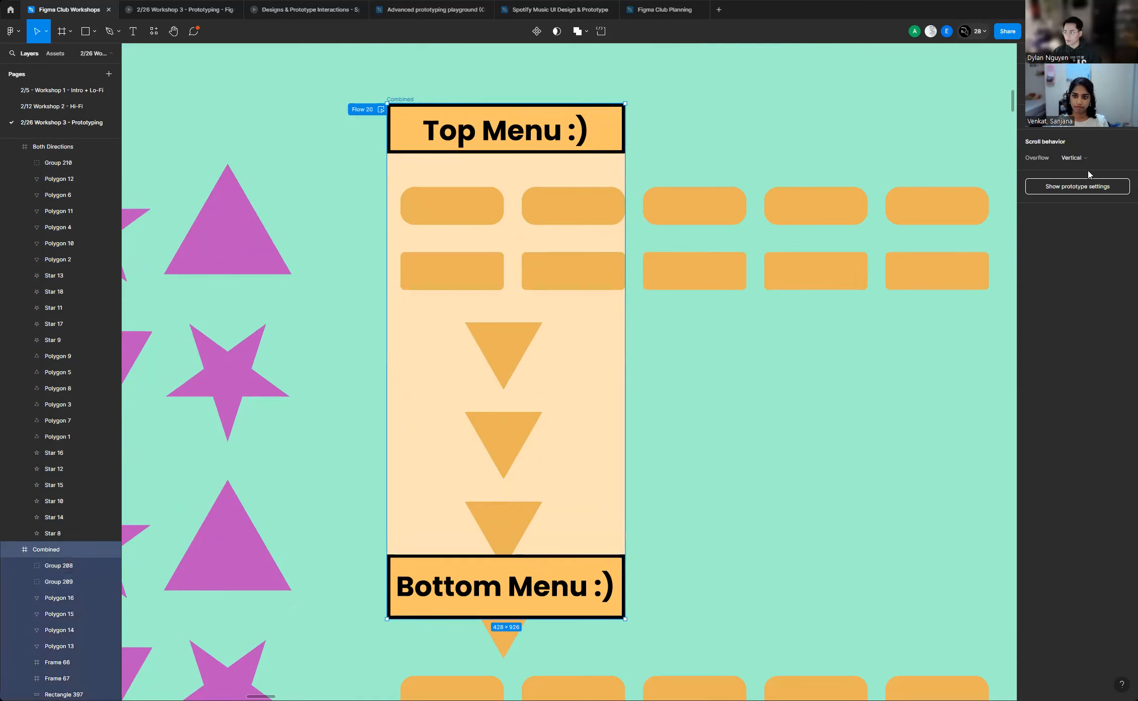
Preview Flow 20, test vertical scrolling of the Combined frame, and close the preview
{"action": "left_click", "coordinate": [381, 109]}
{"action": "left_click_drag", "start_coordinate": [252, 402], "coordinate": [259, 325]}
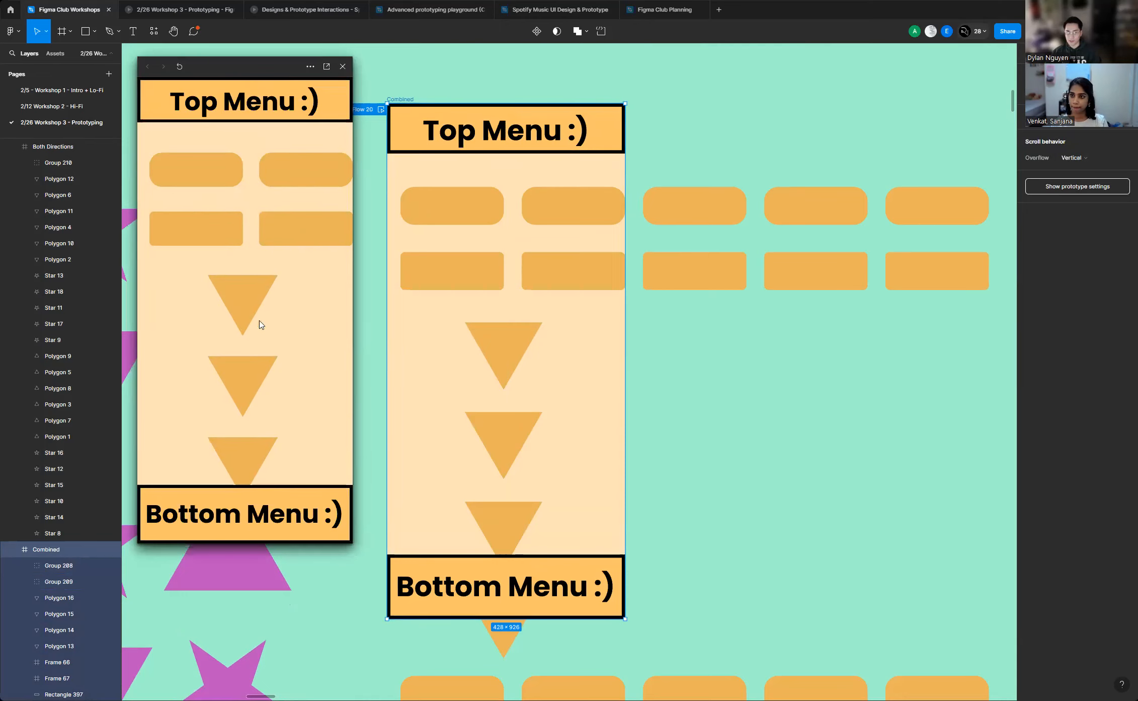
{"action": "left_click", "coordinate": [342, 67]}
Set the scroll position of the Top Menu group to Fixed (stay in place)
{"action": "left_click", "coordinate": [568, 141]}
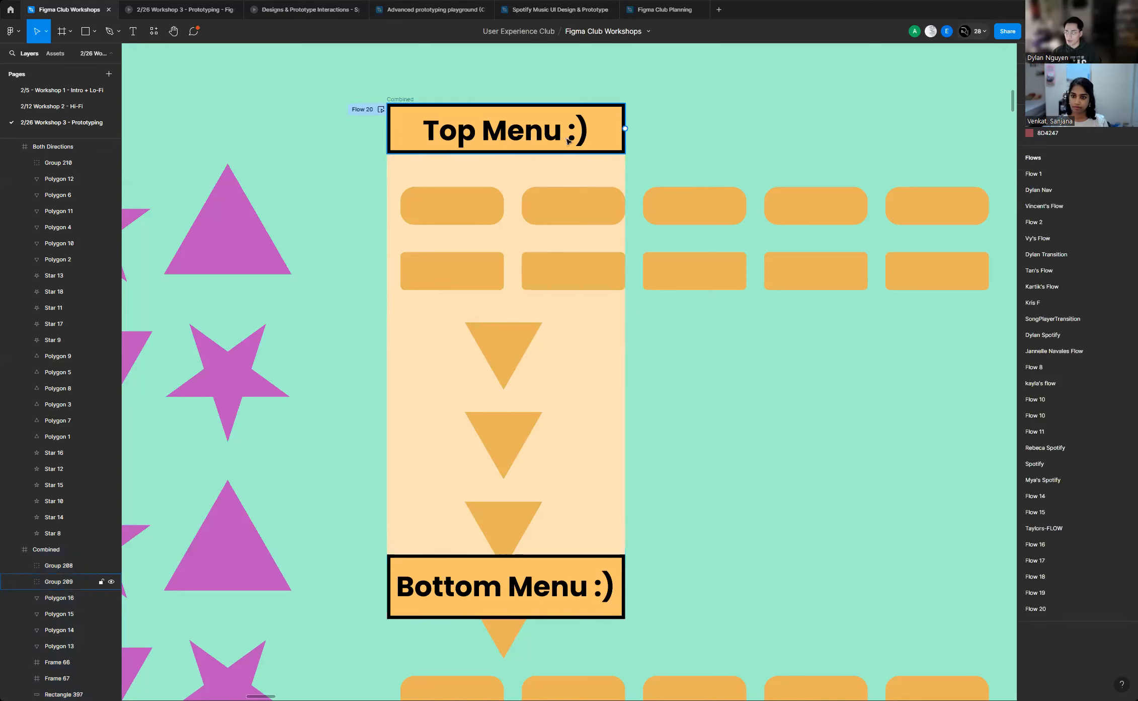
{"action": "double_click", "coordinate": [568, 141]}
{"action": "key", "text": "Escape"}
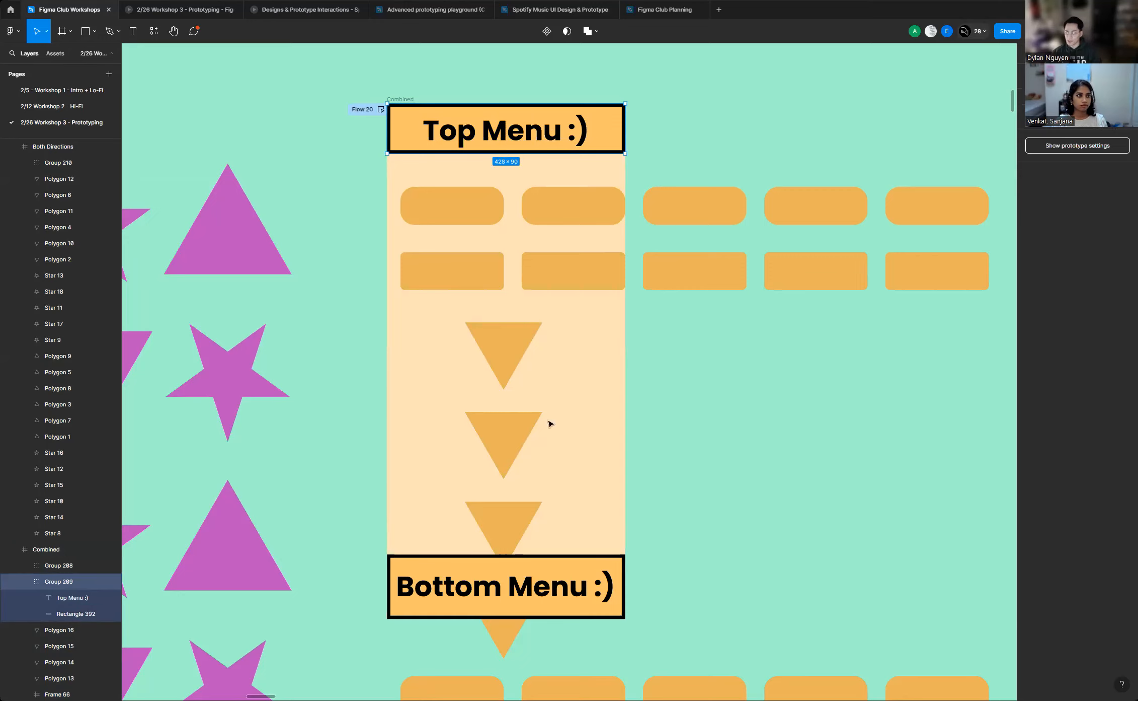
{"action": "left_click", "coordinate": [1079, 117]}
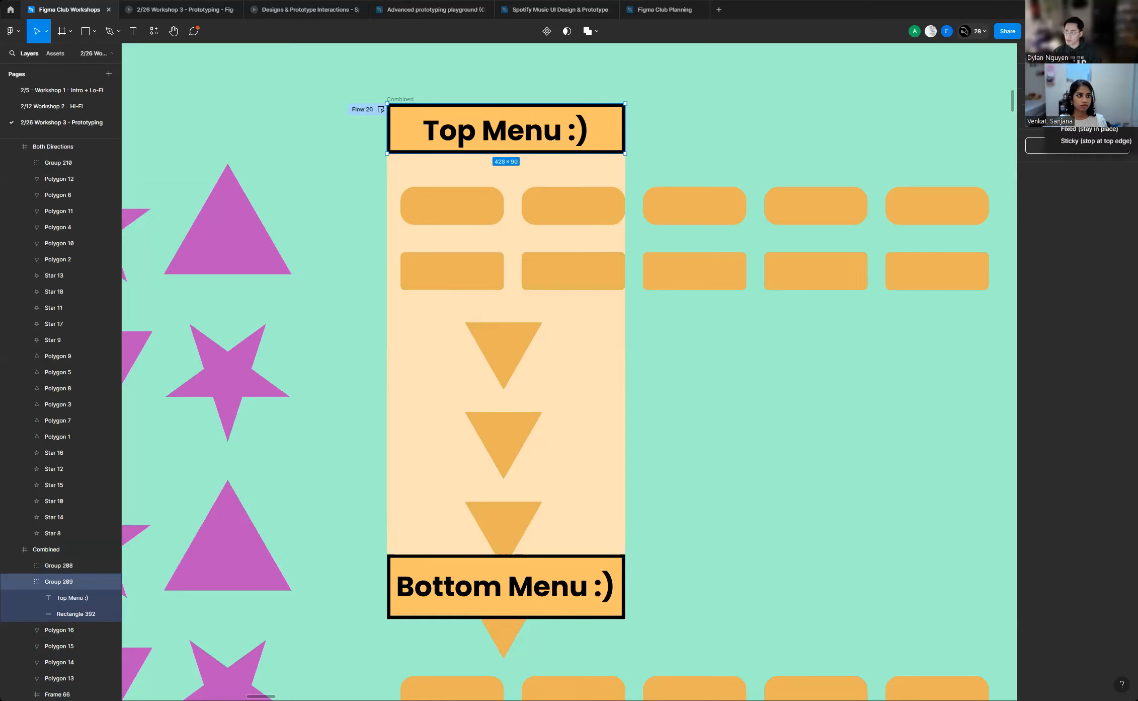
{"action": "left_click", "coordinate": [1100, 132]}
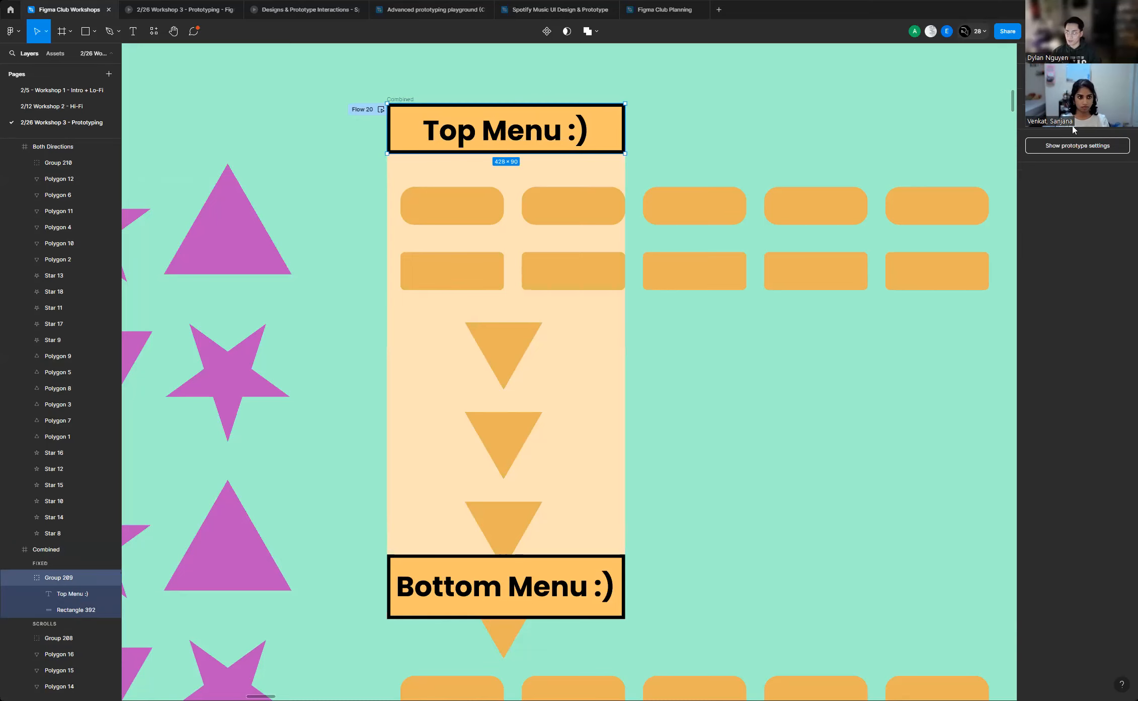
Set the scroll position of the Bottom Menu group to Fixed (stay in place)
{"action": "left_click", "coordinate": [59, 638]}
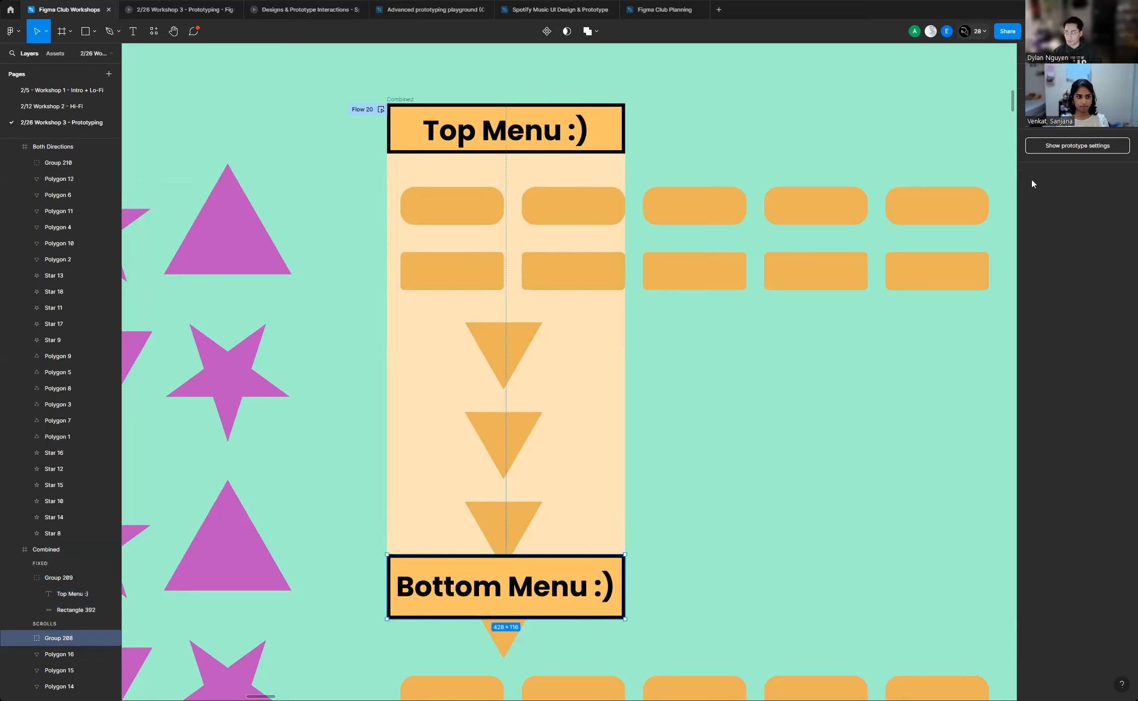
{"action": "left_click", "coordinate": [1077, 119]}
{"action": "left_click", "coordinate": [1078, 131]}
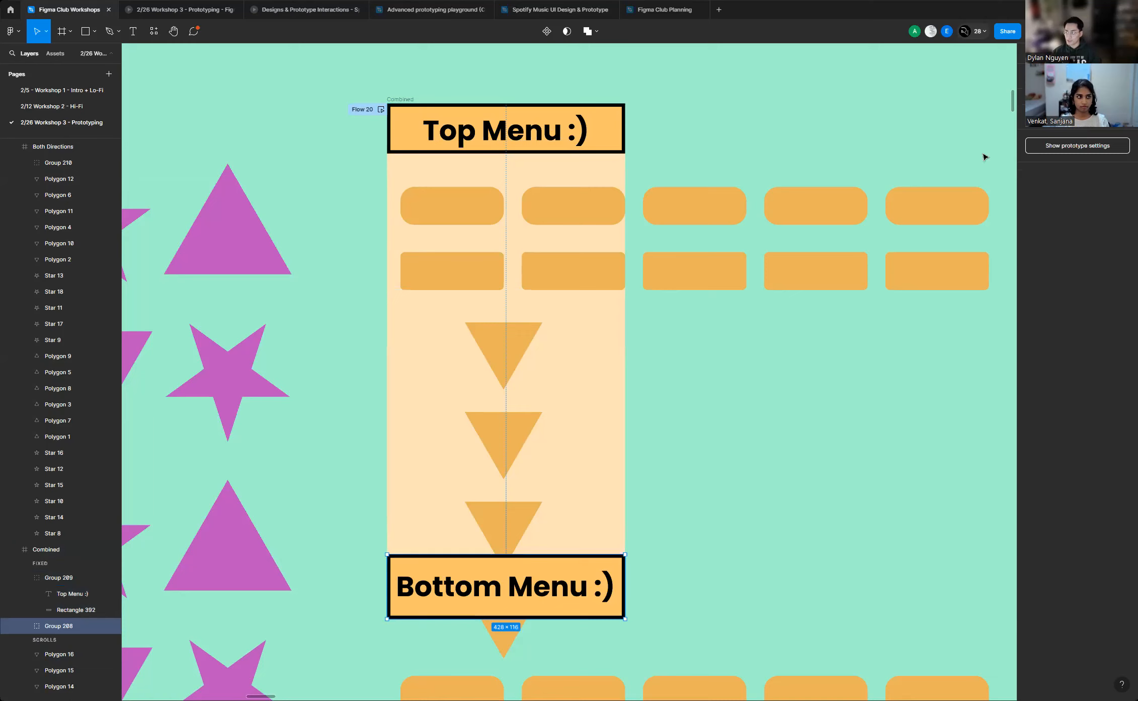
Preview Flow 20 with both menus fixed, scroll the content vertically, close the preview and clear the selection
{"action": "left_click", "coordinate": [381, 111]}
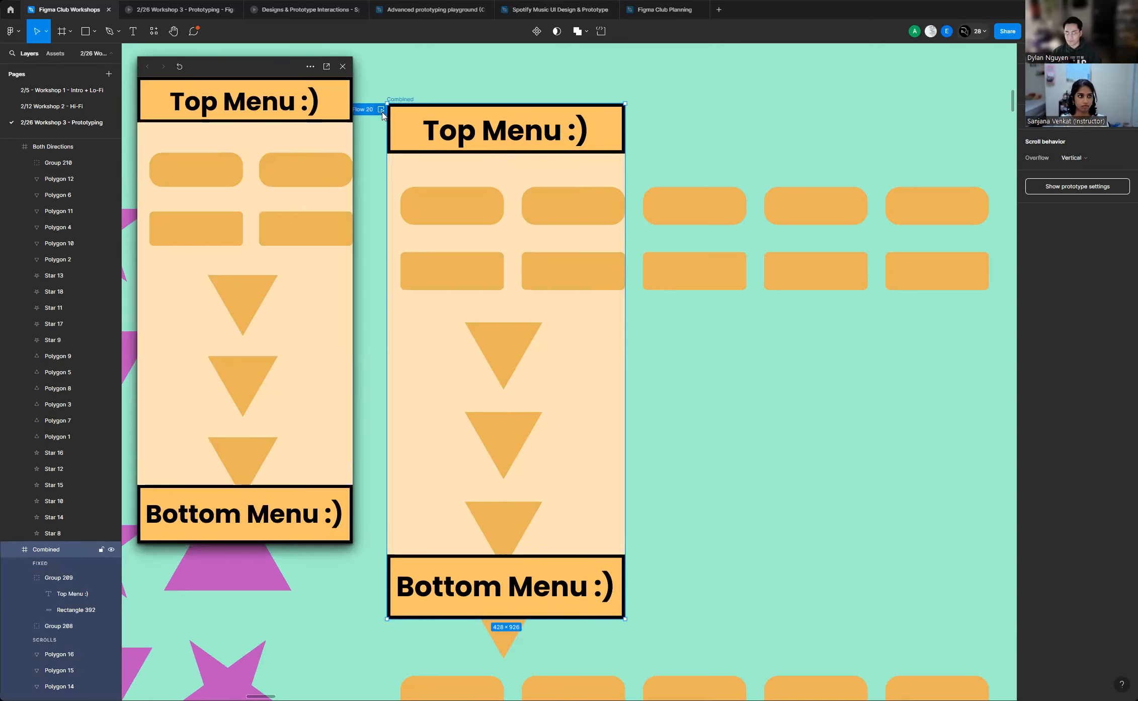
{"action": "left_click_drag", "start_coordinate": [254, 398], "coordinate": [271, 210]}
{"action": "mouse_move", "coordinate": [275, 255]}
{"action": "left_mouse_down"}
{"action": "mouse_move", "coordinate": [272, 421]}
{"action": "mouse_move", "coordinate": [280, 258]}
{"action": "left_mouse_up"}
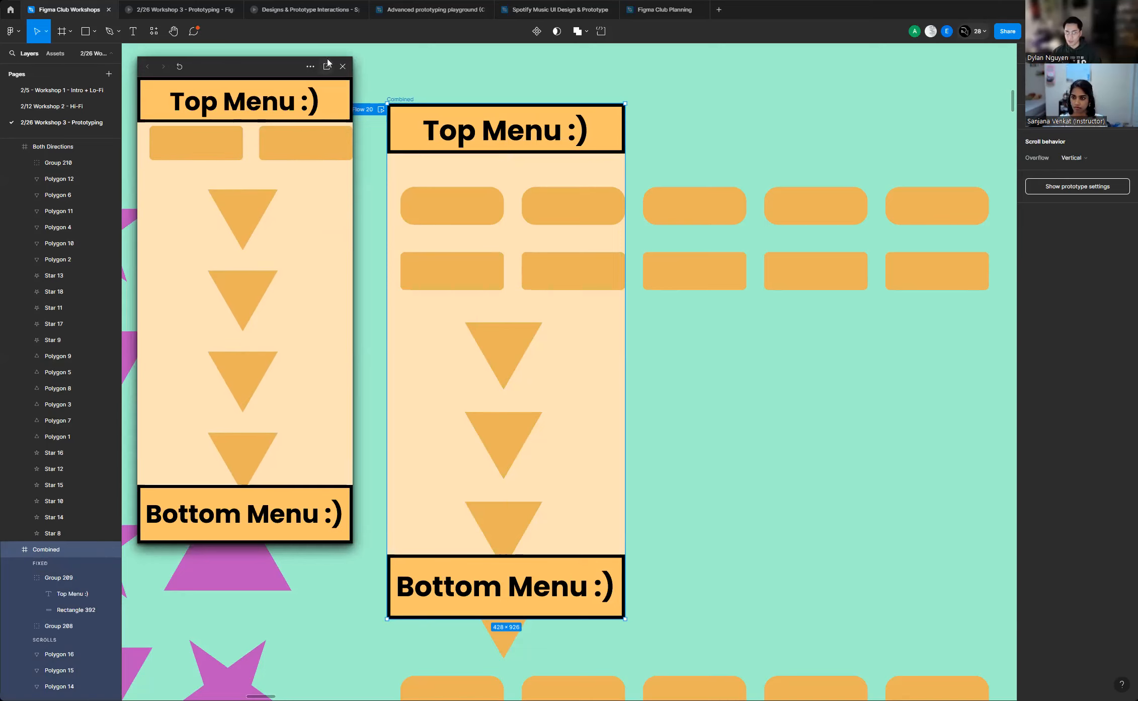
{"action": "left_click", "coordinate": [342, 67]}
{"action": "left_click", "coordinate": [708, 356]}
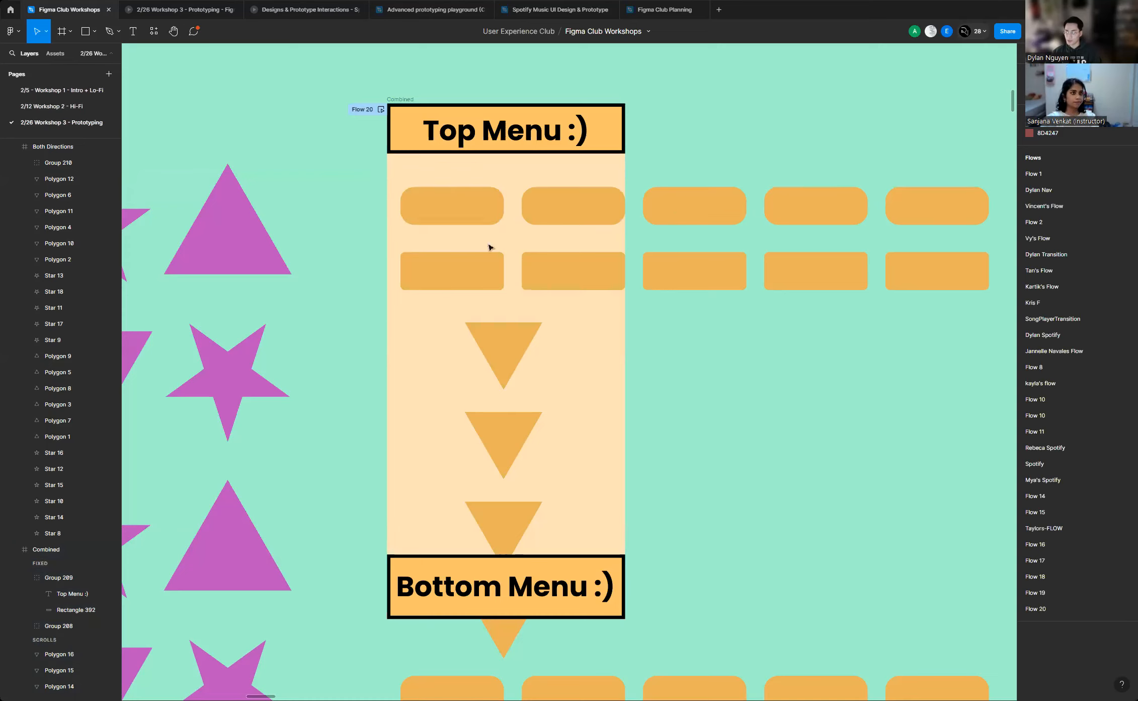
{"action": "scroll", "coordinate": [491, 297], "scroll_direction": "up", "scroll_amount": 2}
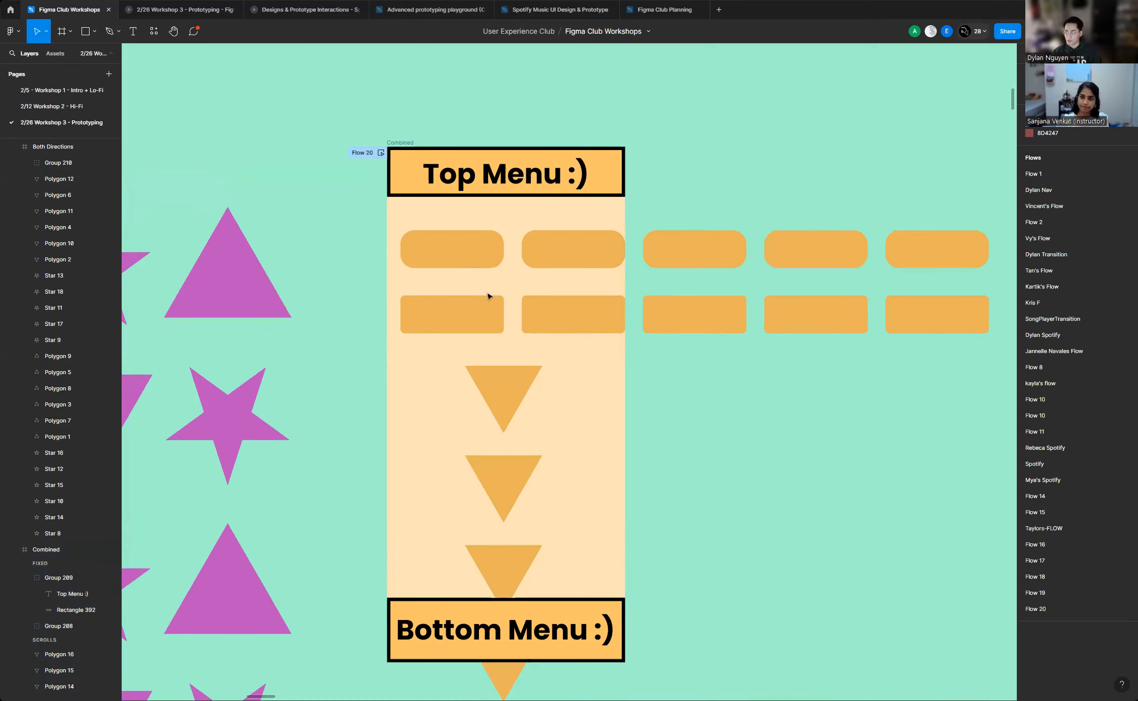
{"action": "scroll", "coordinate": [633, 290], "scroll_direction": "down", "scroll_amount": 3}
{"action": "scroll", "coordinate": [394, 254], "scroll_direction": "up", "scroll_amount": 3}
{"action": "left_click", "coordinate": [395, 255]}
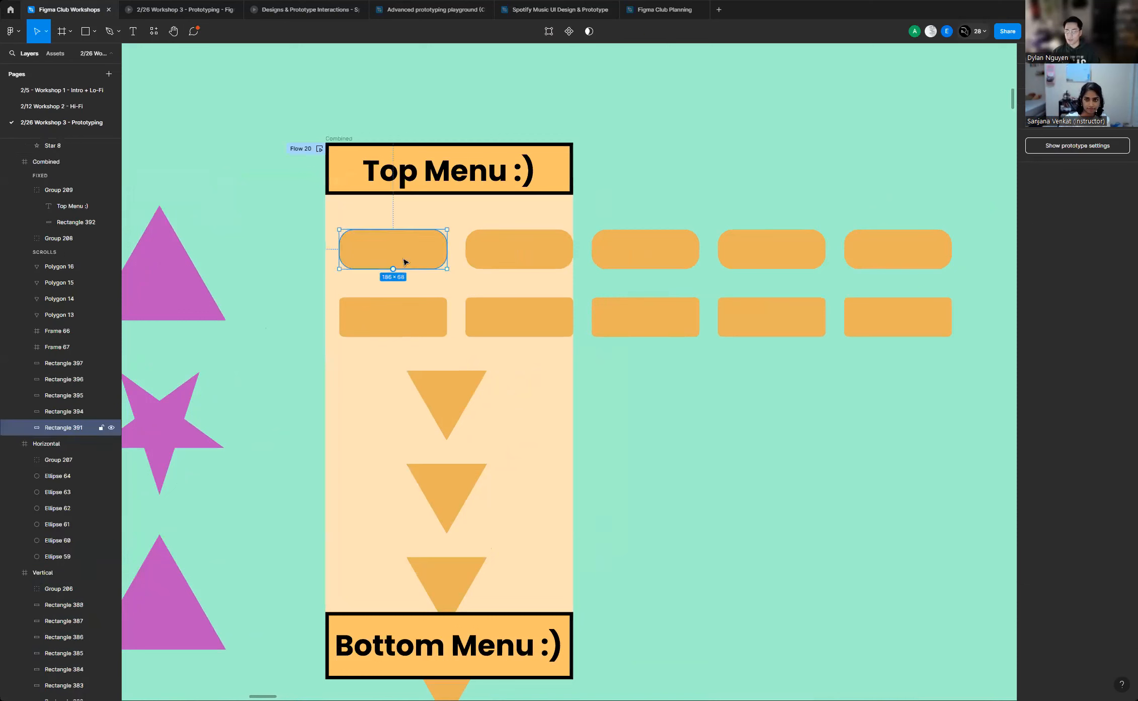
{"action": "left_click", "coordinate": [518, 257], "text": "shift"}
{"action": "left_click", "coordinate": [660, 247], "text": "shift"}
{"action": "left_click", "coordinate": [772, 250], "text": "shift"}
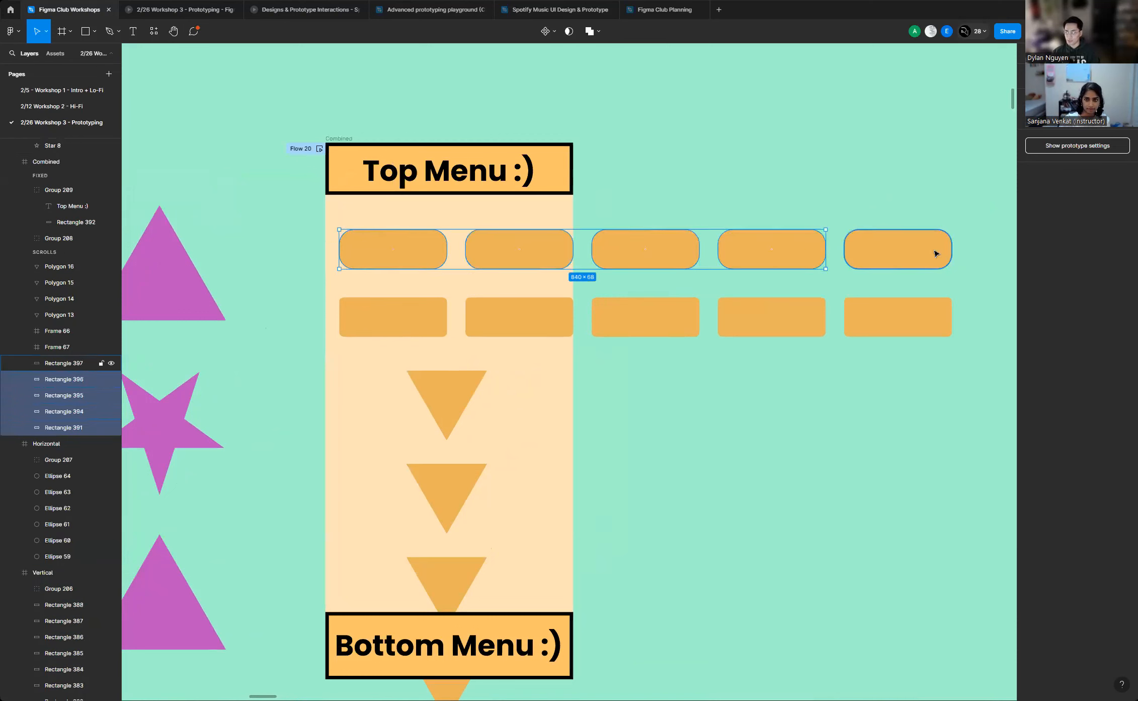
{"action": "left_click", "coordinate": [932, 252], "text": "shift"}
Toggle Clip content on and back off for the Combined frame
{"action": "left_click", "coordinate": [340, 140]}
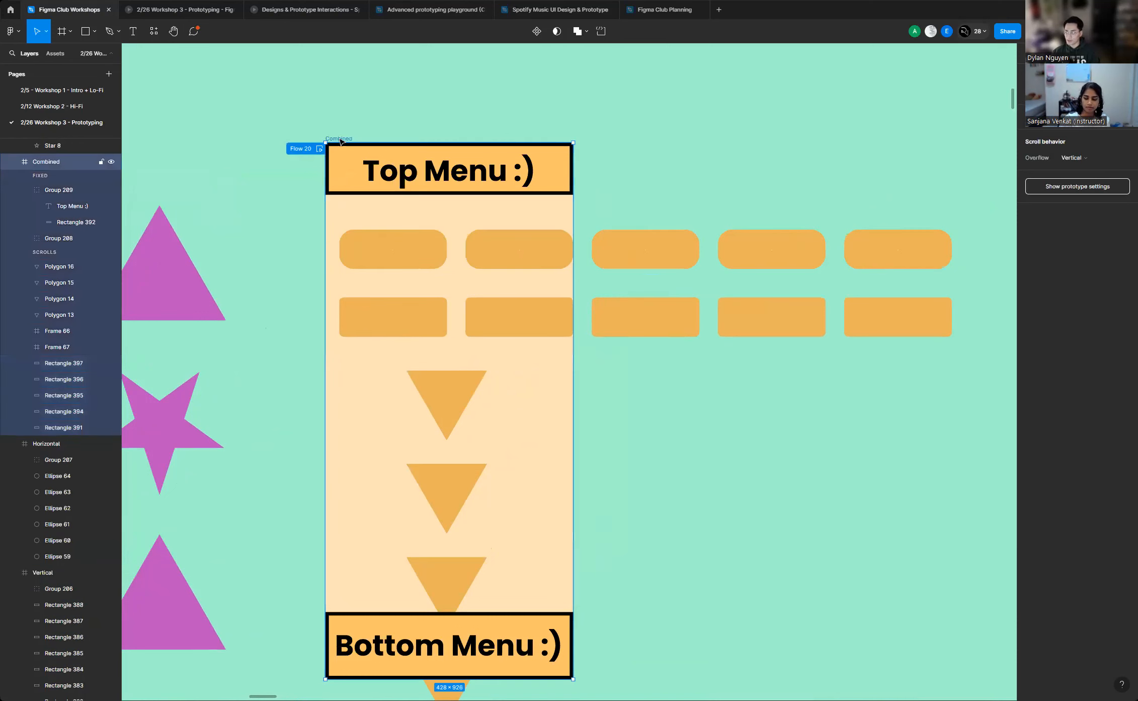
{"action": "left_click", "coordinate": [1035, 53]}
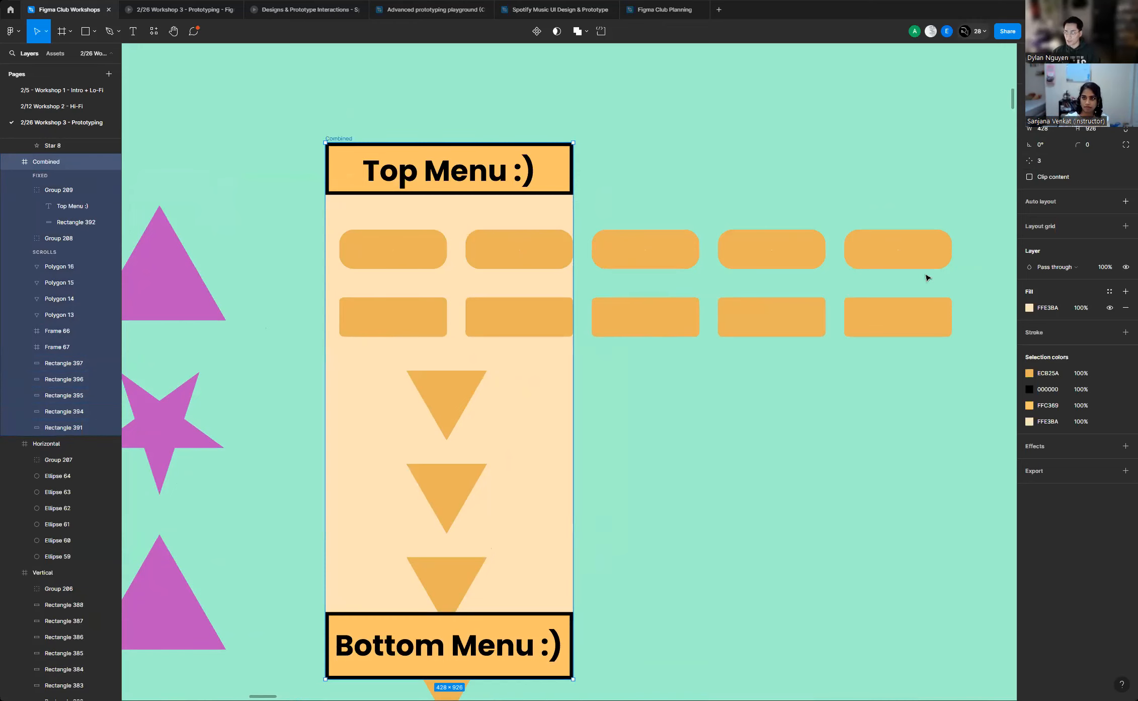
{"action": "scroll", "coordinate": [496, 313], "scroll_direction": "down", "scroll_amount": 5}
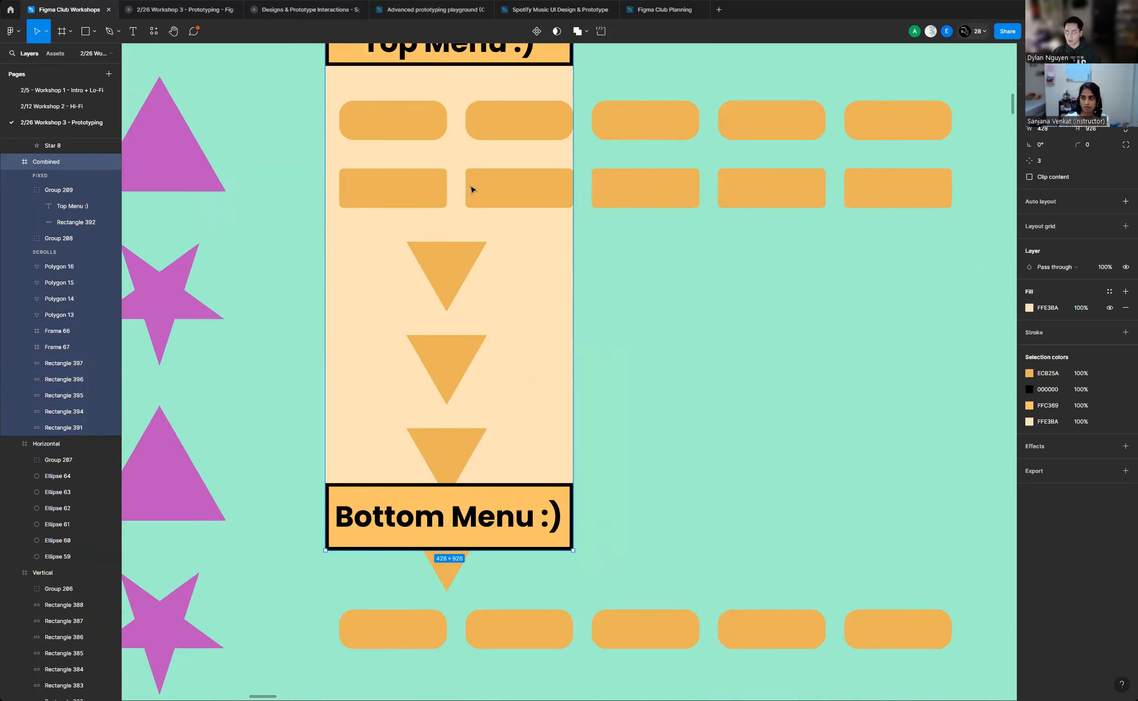
{"action": "scroll", "coordinate": [492, 191], "scroll_direction": "up", "scroll_amount": 1}
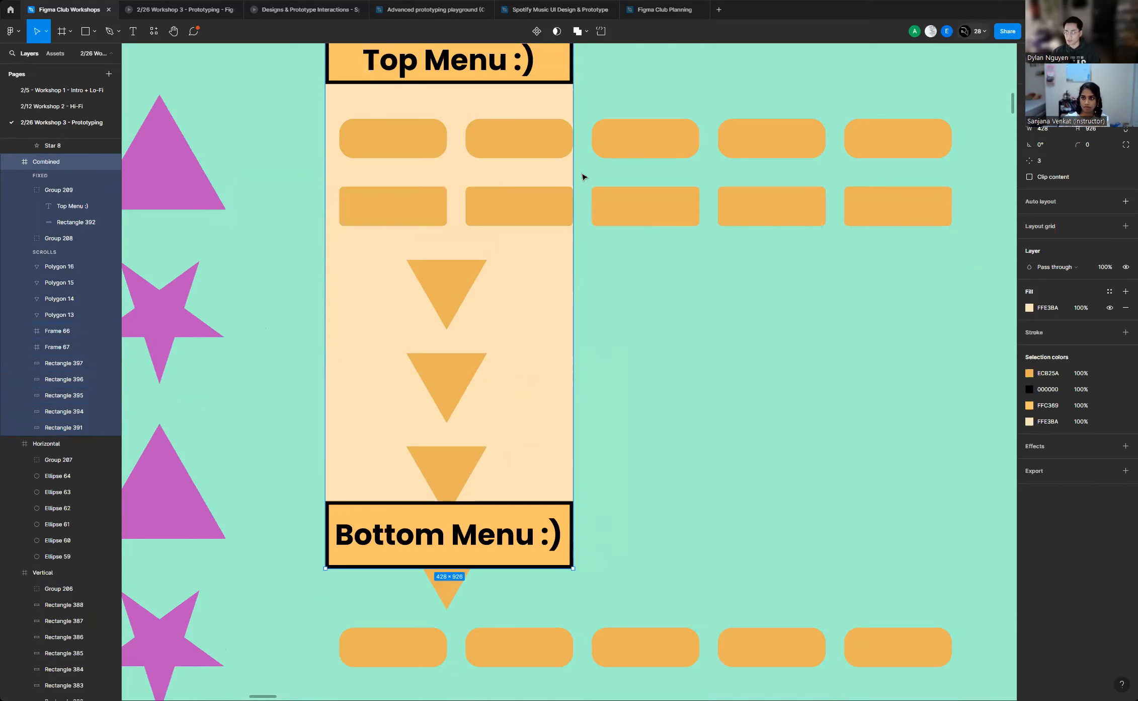
{"action": "left_click", "coordinate": [1030, 177]}
{"action": "left_click", "coordinate": [1030, 177]}
{"action": "scroll", "coordinate": [527, 226], "scroll_direction": "up", "scroll_amount": 6}
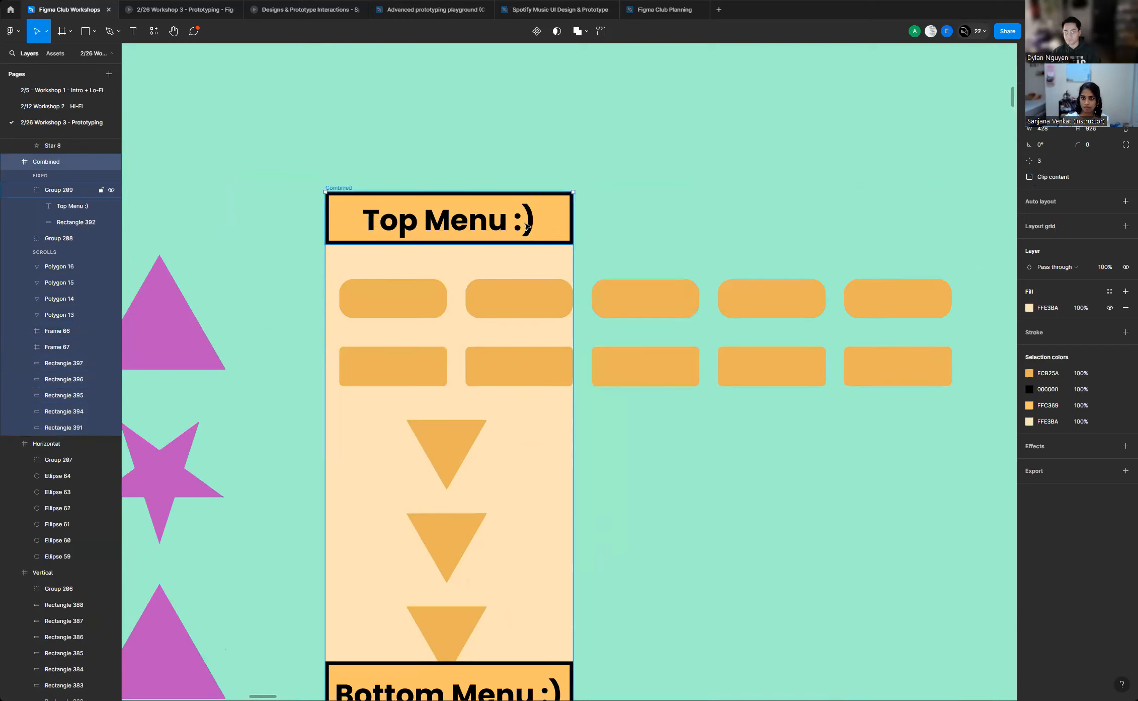
Frame the five rounded buttons of the first row below the Top Menu together as one selection
{"action": "left_click", "coordinate": [683, 188]}
{"action": "left_click", "coordinate": [396, 304]}
{"action": "left_click", "coordinate": [542, 306], "text": "shift"}
{"action": "left_click", "coordinate": [646, 302], "text": "shift"}
{"action": "left_click", "coordinate": [784, 306], "text": "shift"}
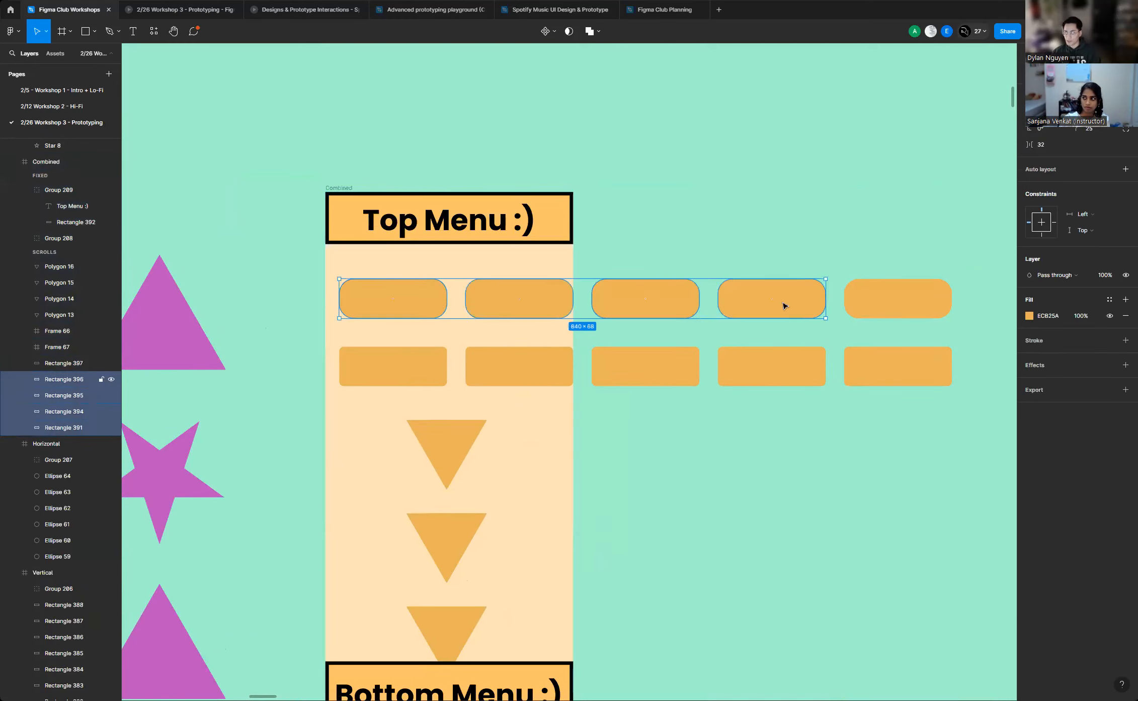
{"action": "left_click", "coordinate": [923, 301], "text": "shift"}
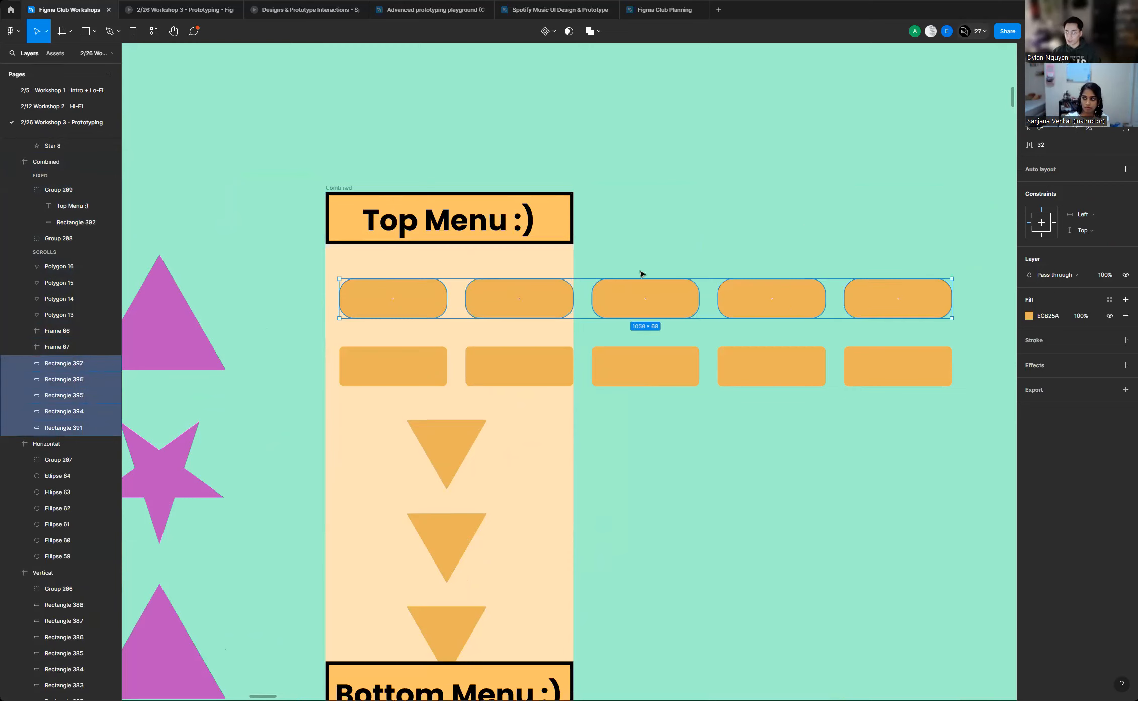
{"action": "right_click", "coordinate": [544, 296]}
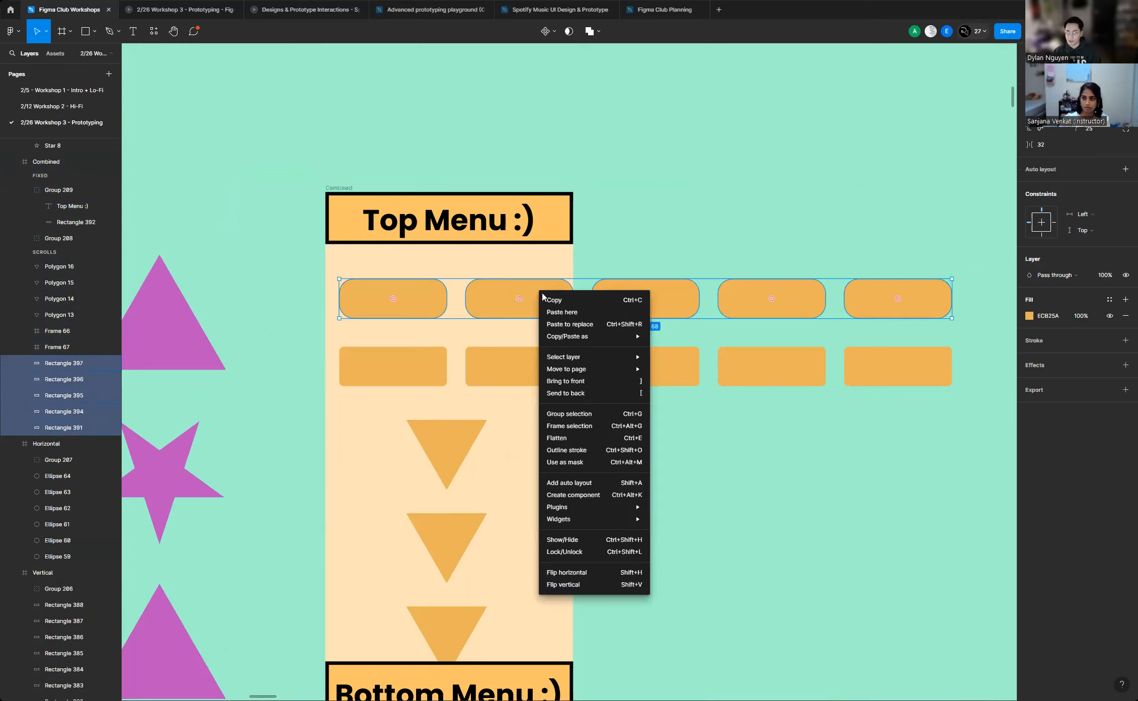
{"action": "left_click", "coordinate": [572, 426]}
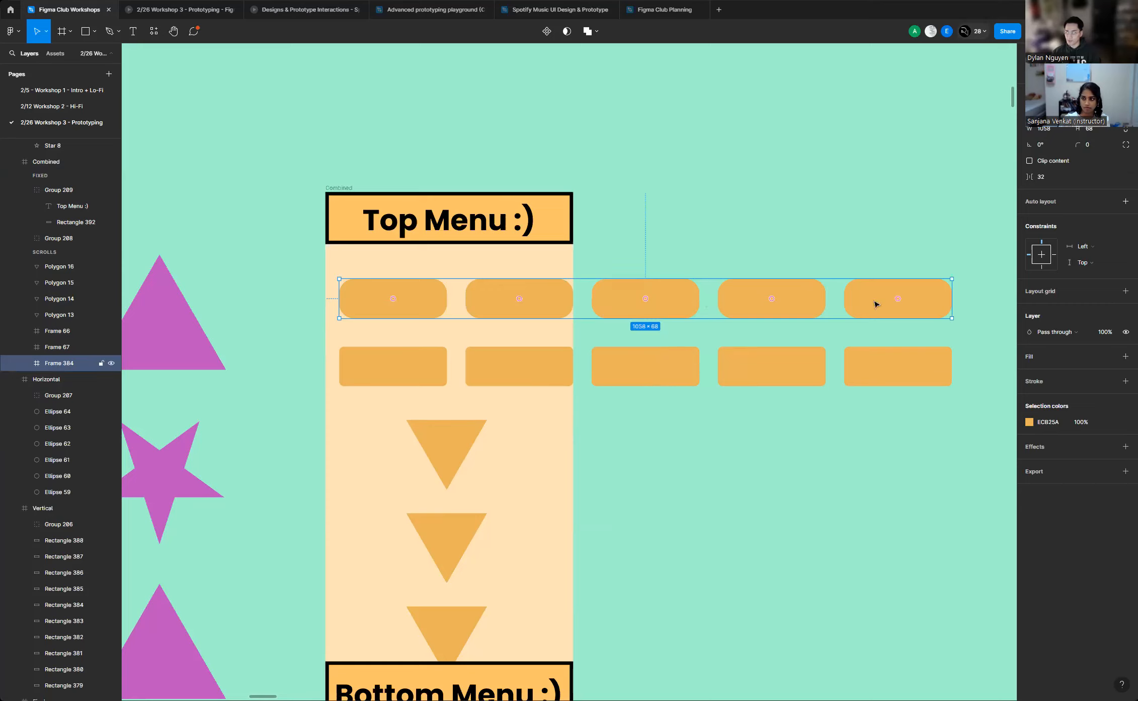
Resize the new button-row frame to 428 × 68 so it spans exactly the Combined frame's width, and clear the selection
{"action": "left_click_drag", "start_coordinate": [341, 294], "coordinate": [323, 294]}
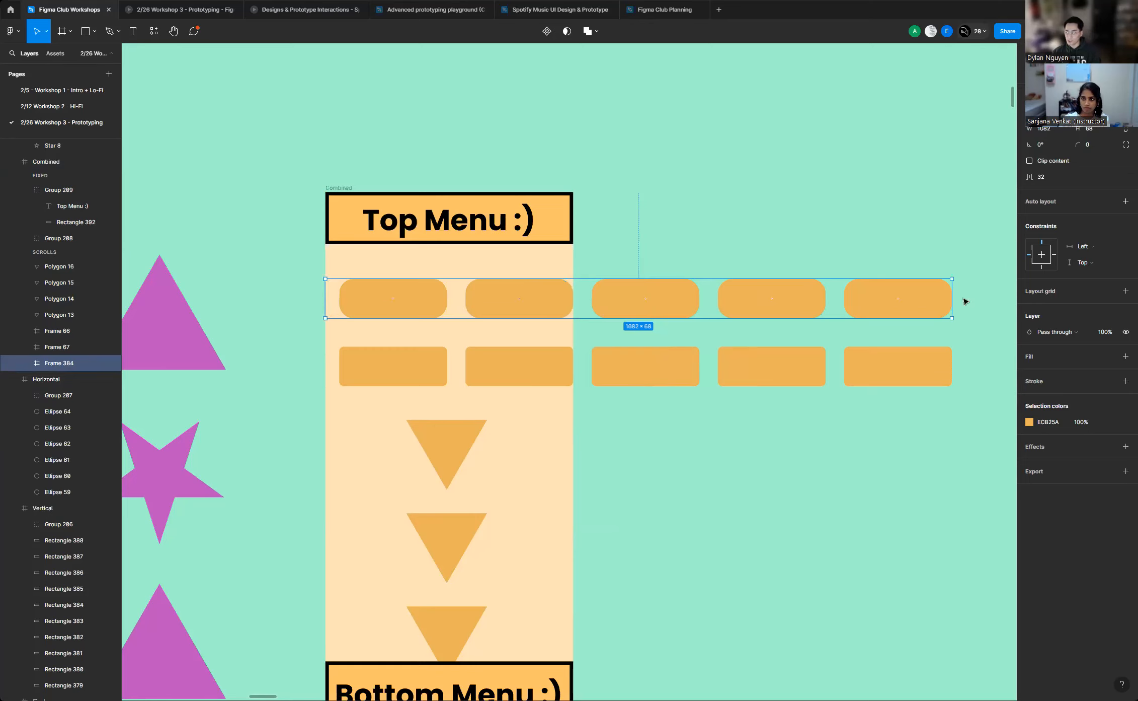
{"action": "left_click_drag", "start_coordinate": [955, 297], "coordinate": [574, 302]}
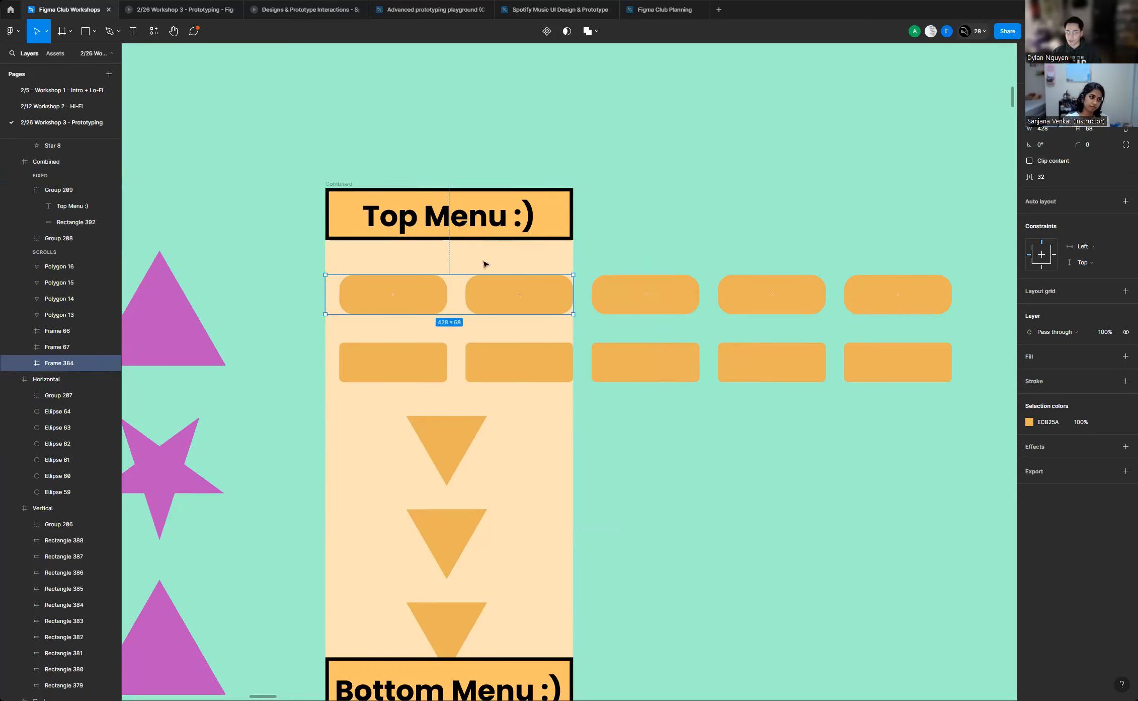
{"action": "scroll", "coordinate": [452, 238], "scroll_direction": "down", "scroll_amount": 3}
{"action": "scroll", "coordinate": [451, 237], "scroll_direction": "up", "scroll_amount": 3}
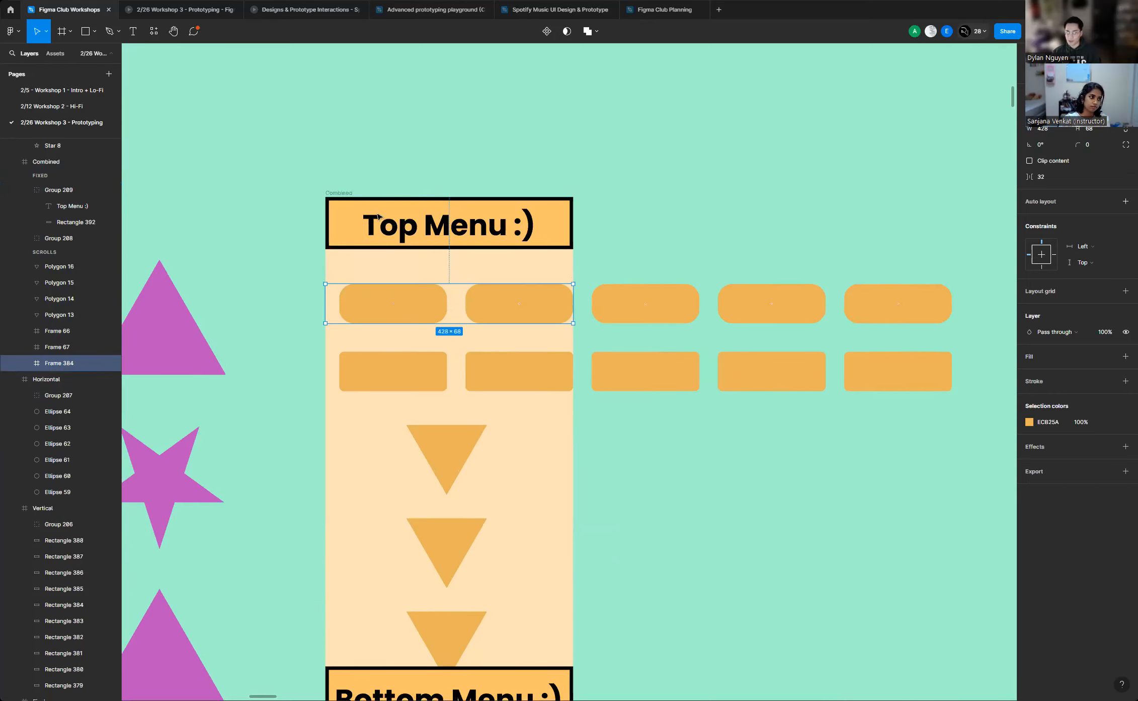
{"action": "scroll", "coordinate": [337, 283], "scroll_direction": "up", "scroll_amount": 1}
{"action": "scroll", "coordinate": [337, 282], "scroll_direction": "up", "scroll_amount": 3}
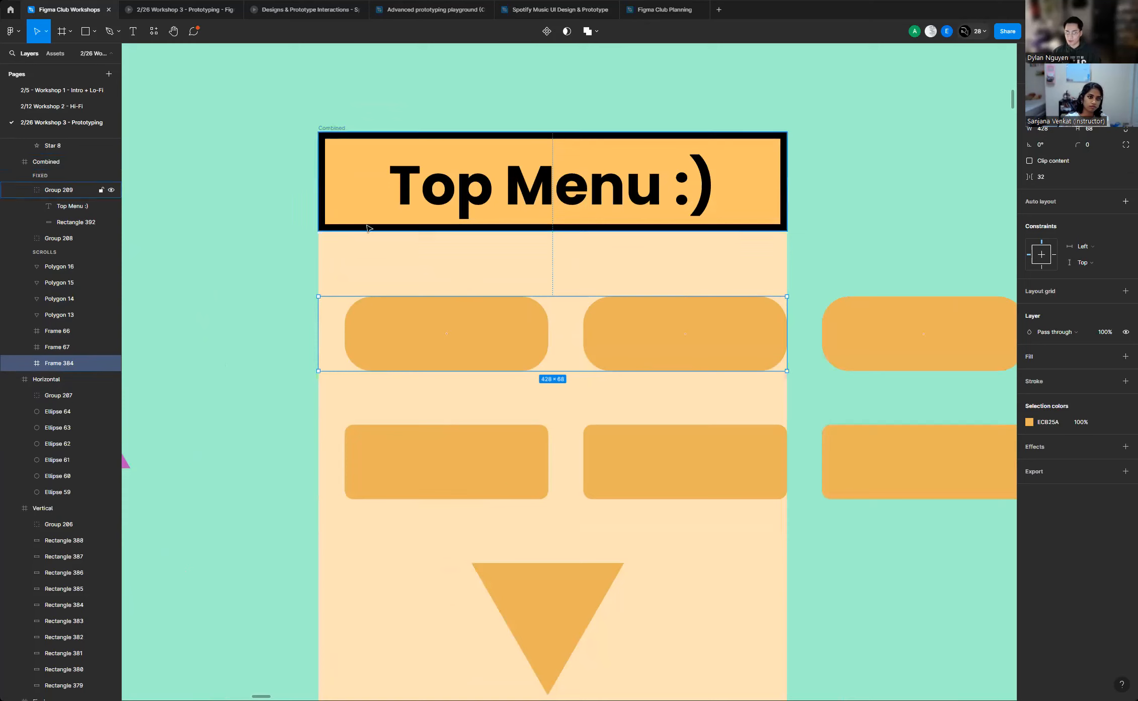
{"action": "left_click", "coordinate": [232, 246]}
Set the overflow scroll behavior of the rounded-button row's frame to Horizontal
{"action": "scroll", "coordinate": [407, 256], "scroll_direction": "down", "scroll_amount": 5}
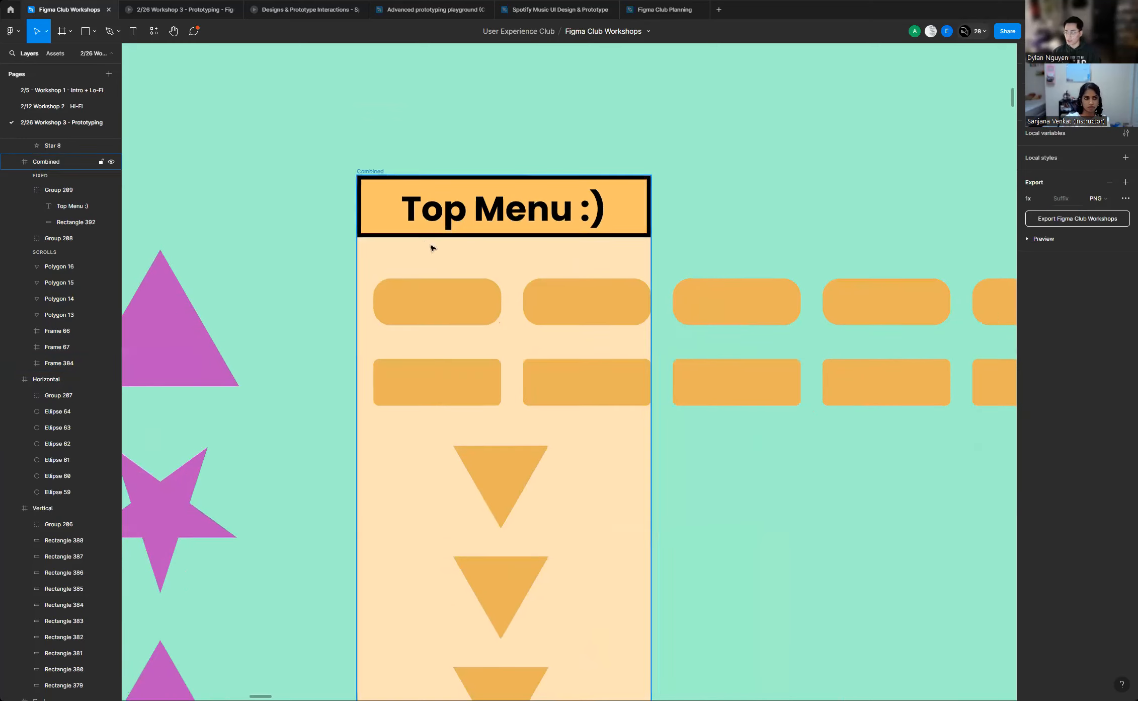
{"action": "scroll", "coordinate": [422, 245], "scroll_direction": "down", "scroll_amount": 3}
{"action": "scroll", "coordinate": [443, 246], "scroll_direction": "up", "scroll_amount": 3}
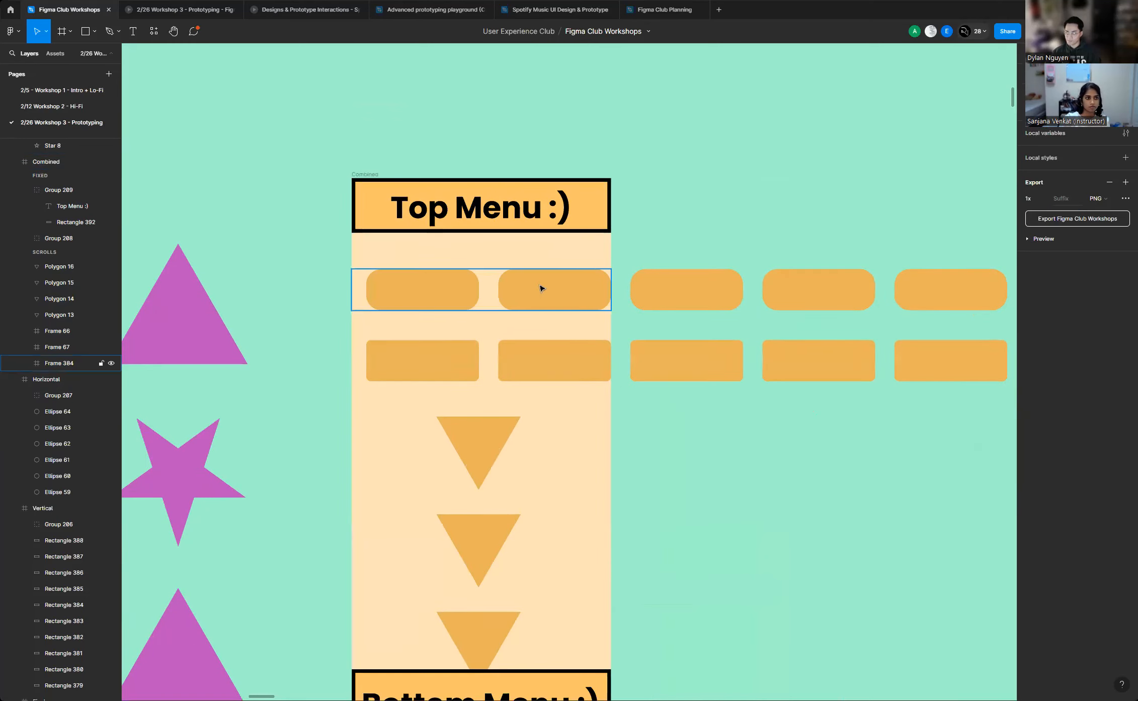
{"action": "left_click", "coordinate": [541, 287]}
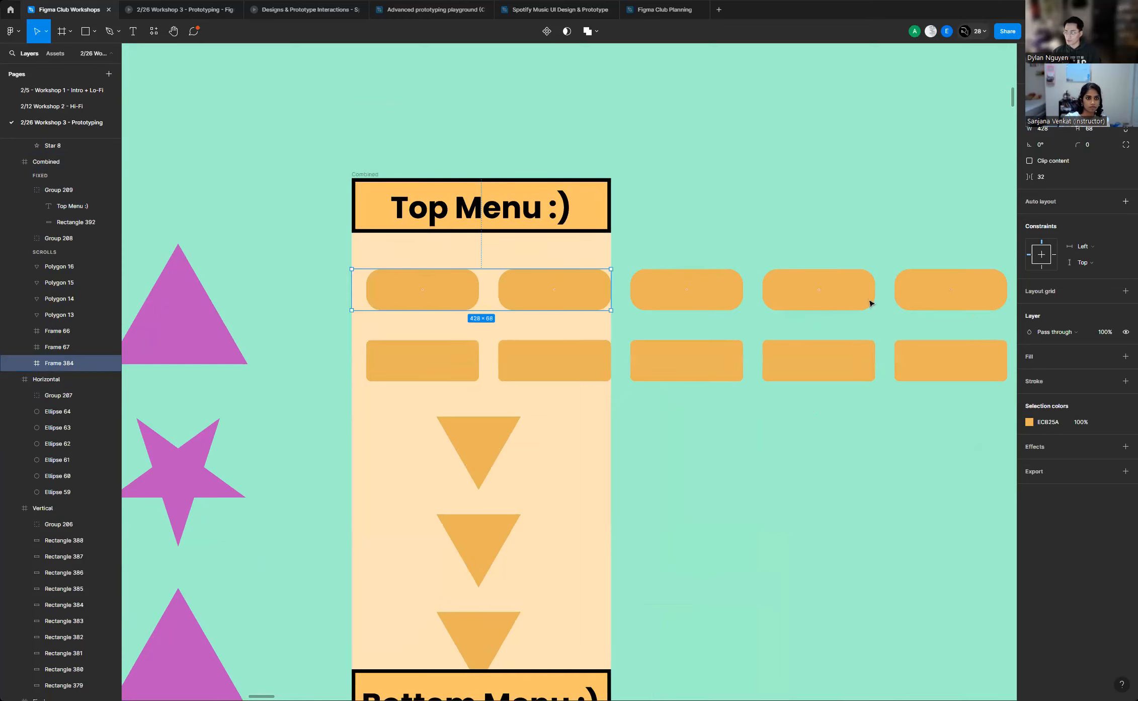
{"action": "key", "text": "shift+e"}
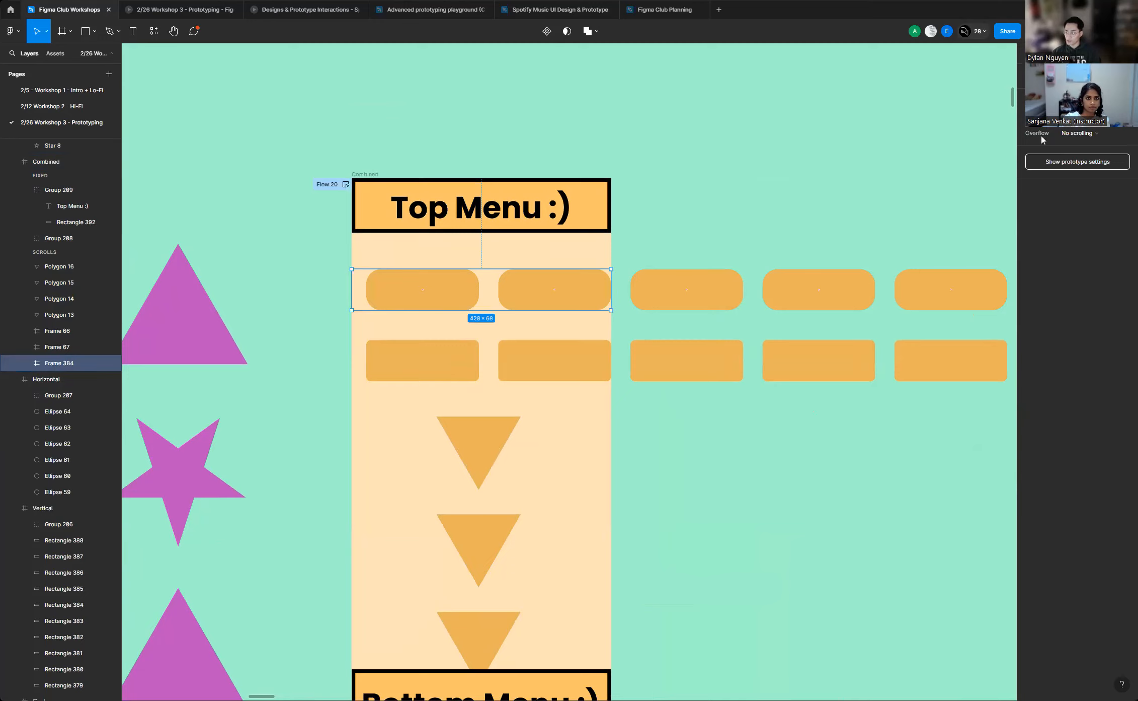
{"action": "left_click", "coordinate": [1097, 139]}
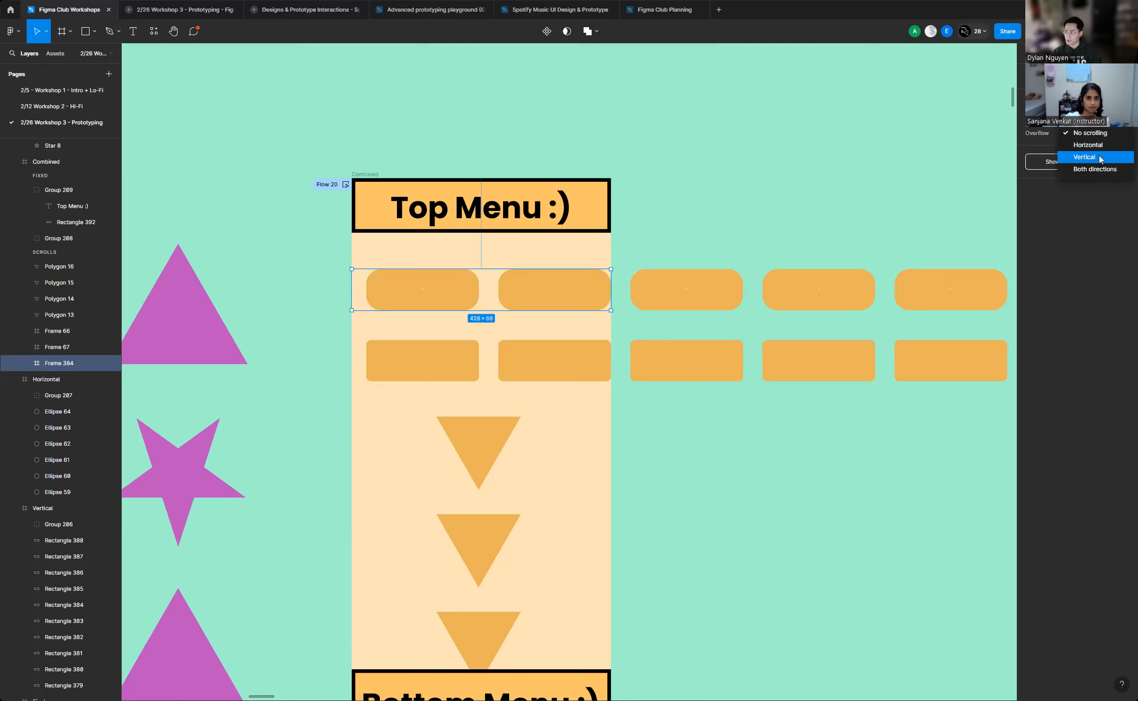
{"action": "left_click", "coordinate": [1101, 150]}
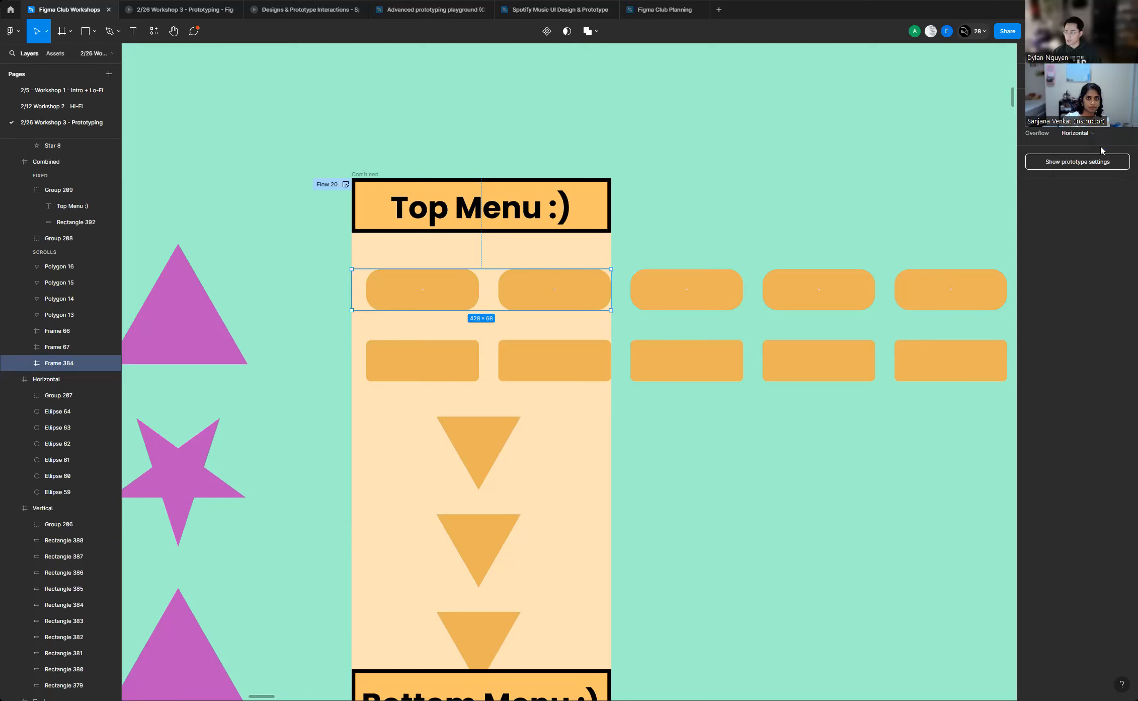
Preview Flow 20, test horizontal scrolling on the first row of rounded buttons, and close the preview
{"action": "left_click", "coordinate": [346, 184]}
{"action": "left_click_drag", "start_coordinate": [322, 173], "coordinate": [272, 167]}
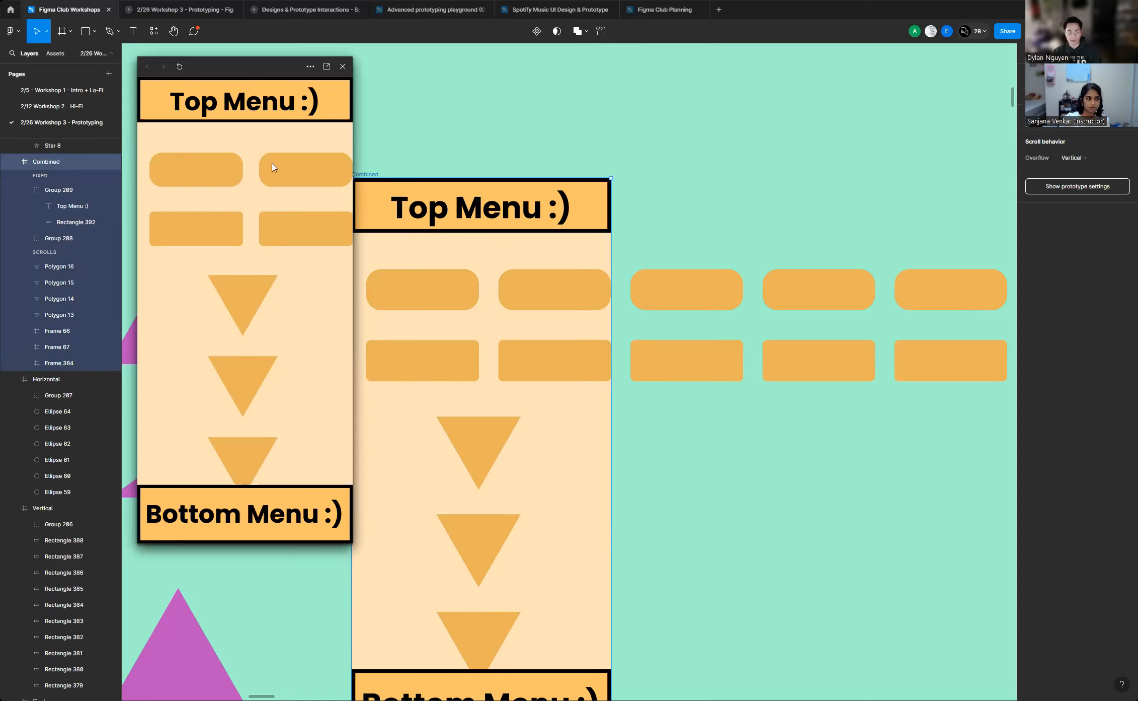
{"action": "left_click", "coordinate": [343, 67]}
Preview Flow 20 again to compare its vertical scrolling with the canvas layout, close the preview and select the first rounded-button row's frame
{"action": "scroll", "coordinate": [556, 276], "scroll_direction": "down", "scroll_amount": 1}
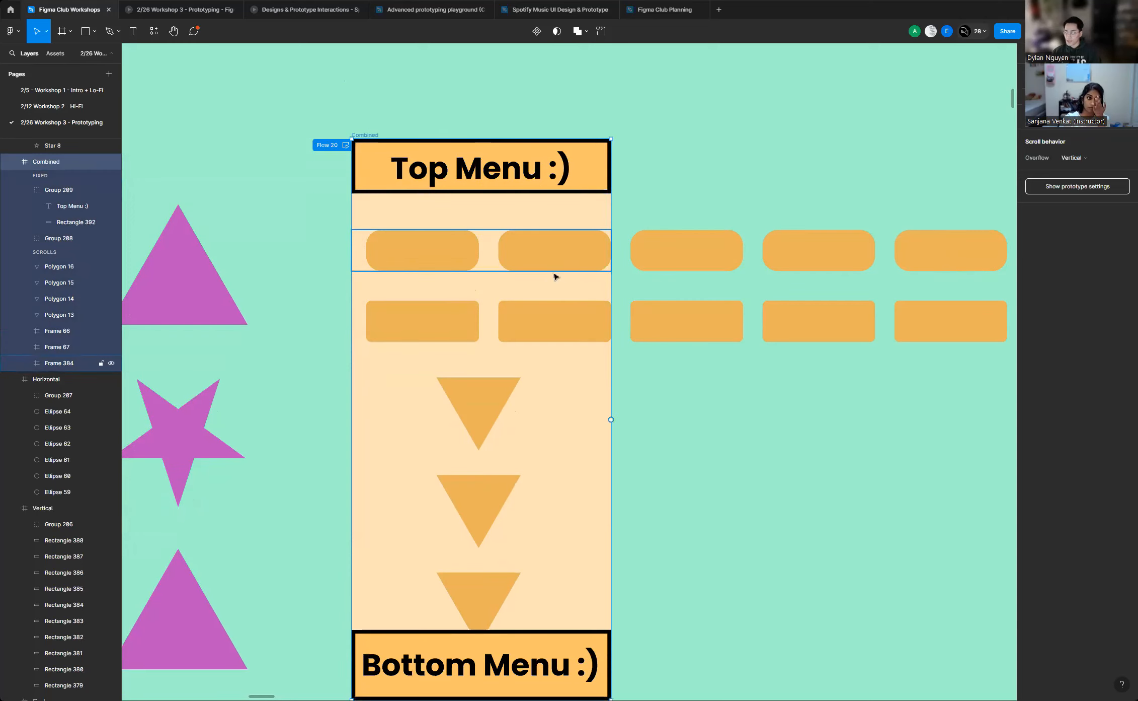
{"action": "scroll", "coordinate": [555, 277], "scroll_direction": "down", "scroll_amount": 5}
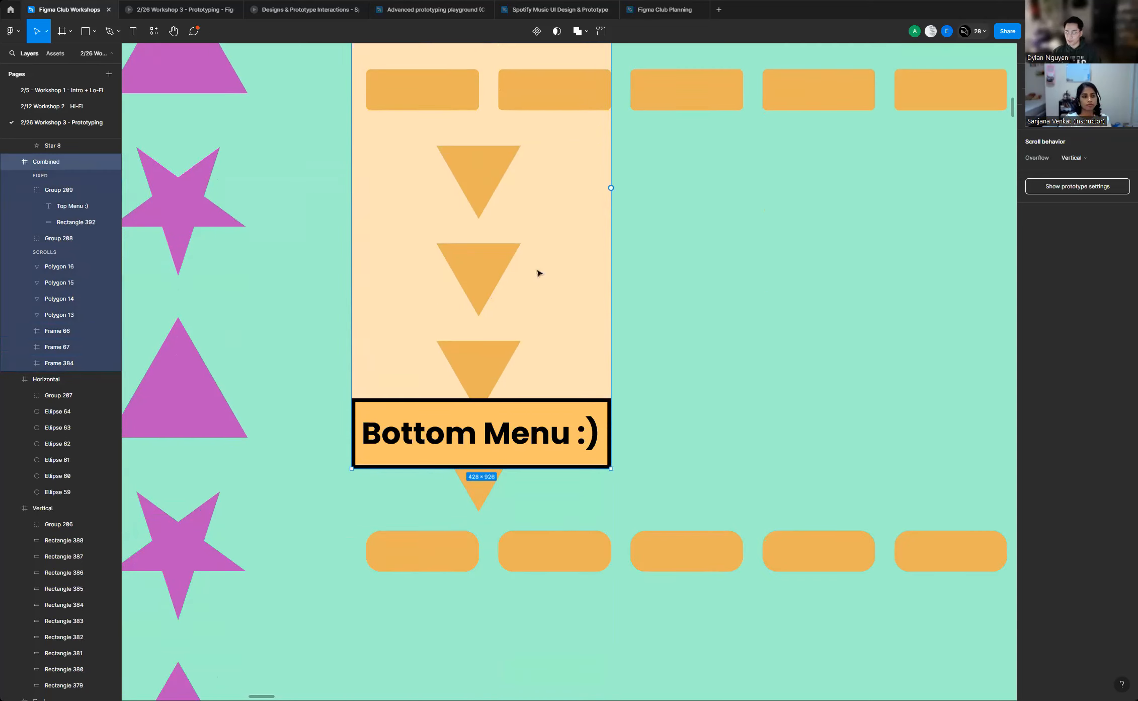
{"action": "scroll", "coordinate": [539, 274], "scroll_direction": "up", "scroll_amount": 4}
{"action": "left_click", "coordinate": [345, 81]}
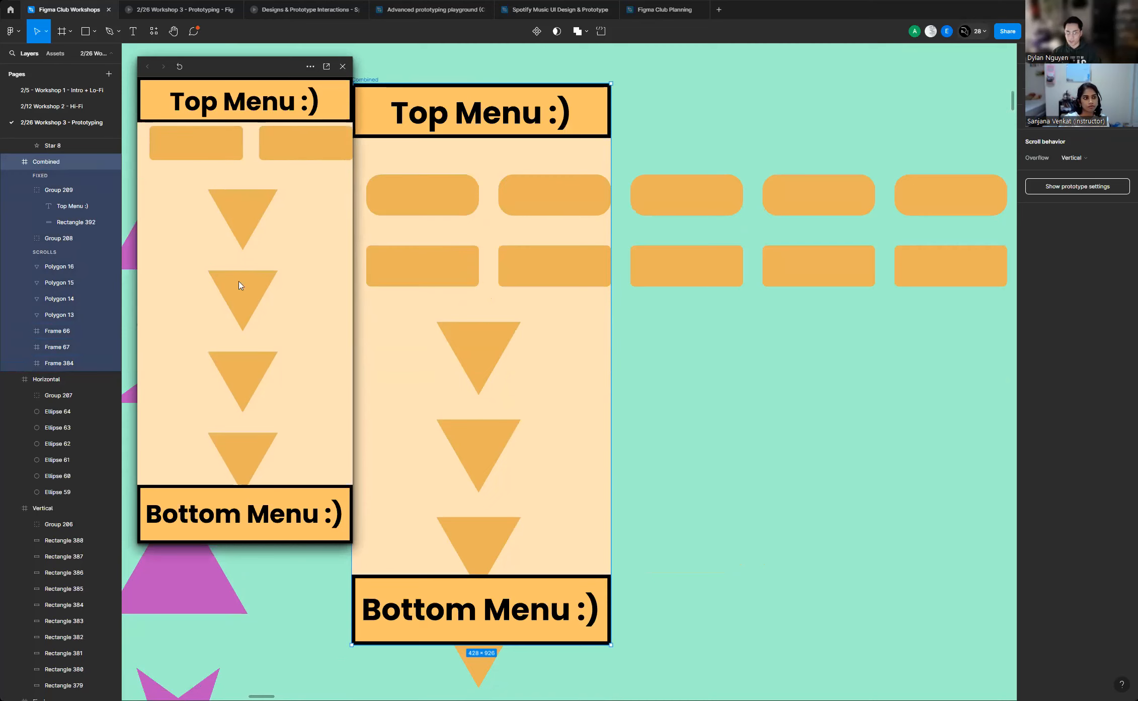
{"action": "scroll", "coordinate": [599, 420], "scroll_direction": "down", "scroll_amount": 4}
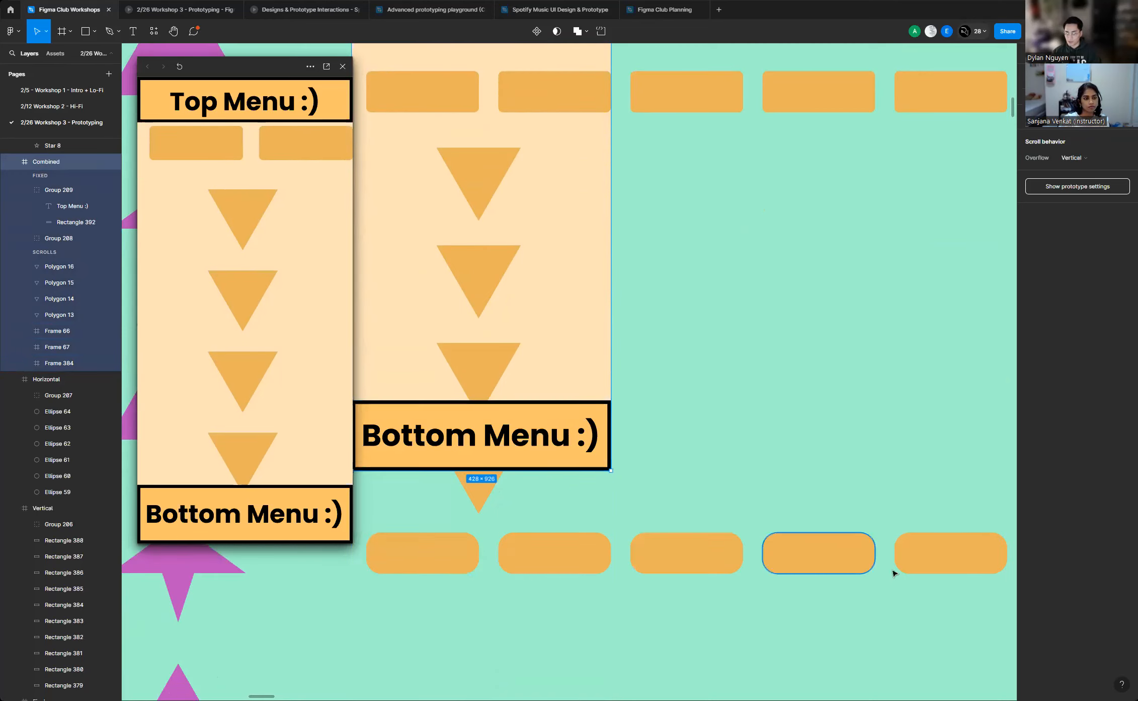
{"action": "scroll", "coordinate": [478, 382], "scroll_direction": "up", "scroll_amount": 1}
{"action": "scroll", "coordinate": [546, 373], "scroll_direction": "up", "scroll_amount": 3}
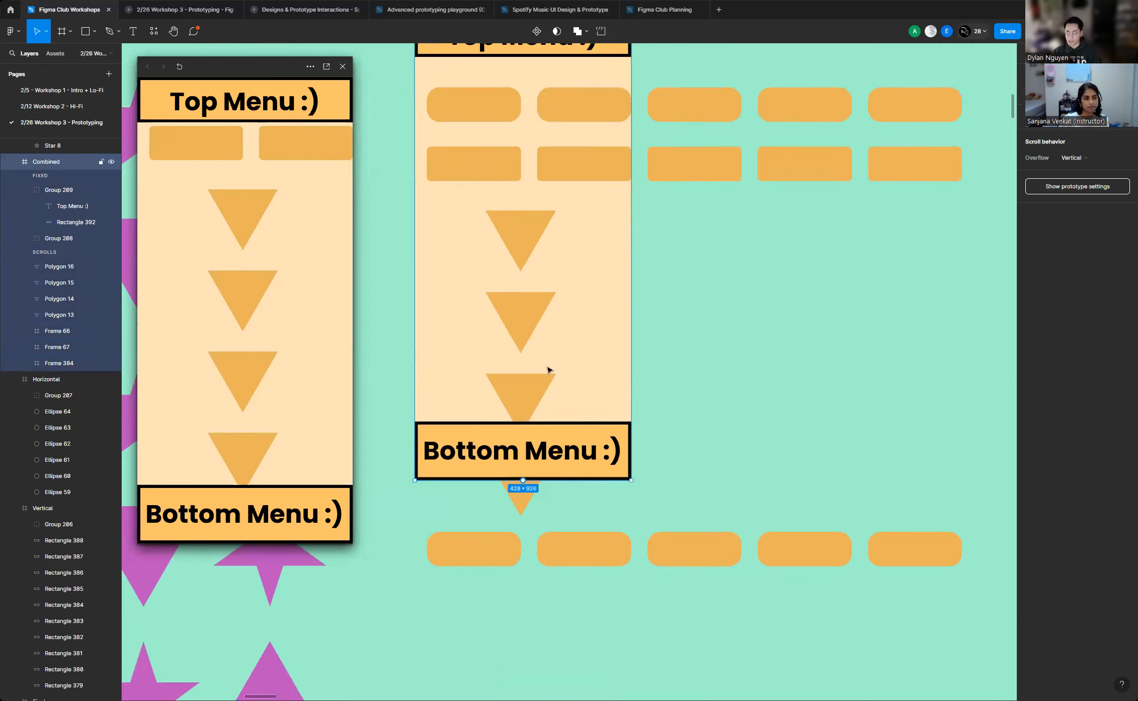
{"action": "scroll", "coordinate": [548, 370], "scroll_direction": "down", "scroll_amount": 5}
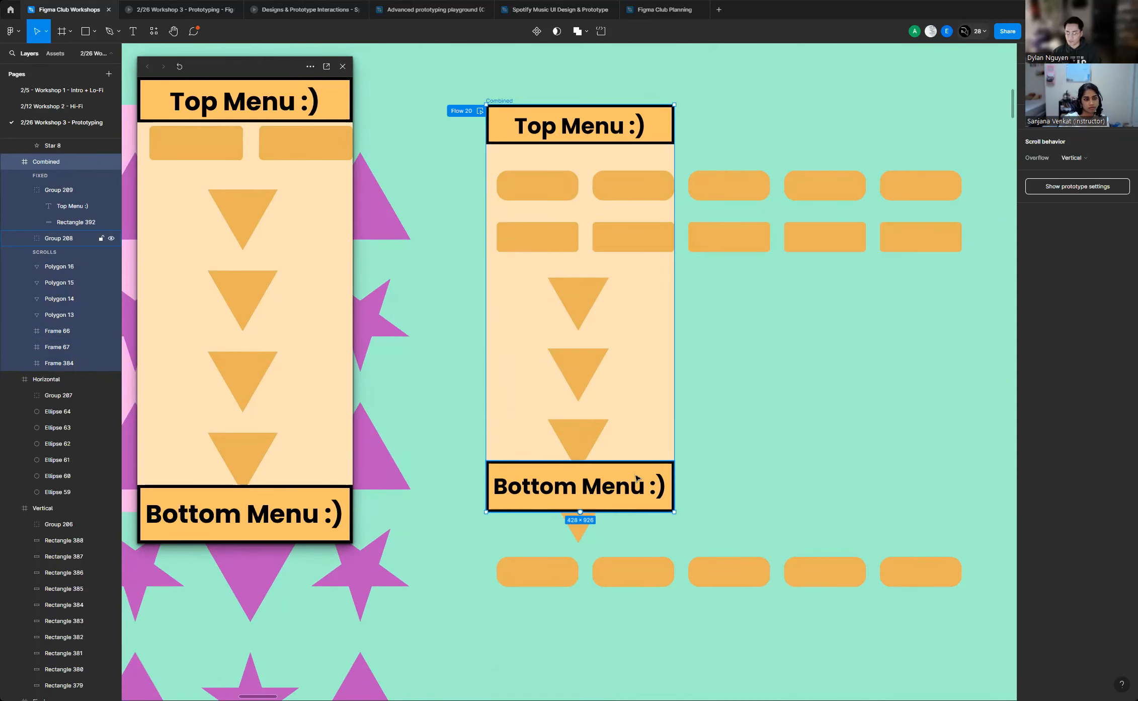
{"action": "scroll", "coordinate": [626, 408], "scroll_direction": "up", "scroll_amount": 2, "text": "ctrl"}
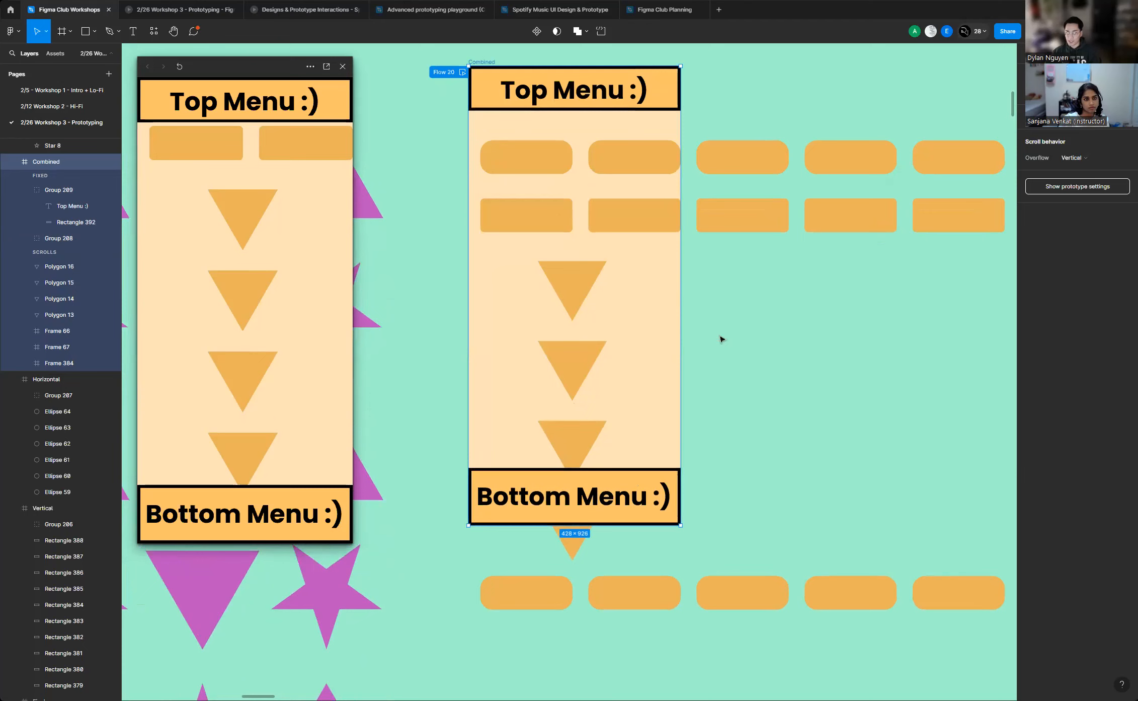
{"action": "left_click", "coordinate": [343, 66]}
{"action": "scroll", "coordinate": [381, 208], "scroll_direction": "down", "scroll_amount": 1, "text": "ctrl"}
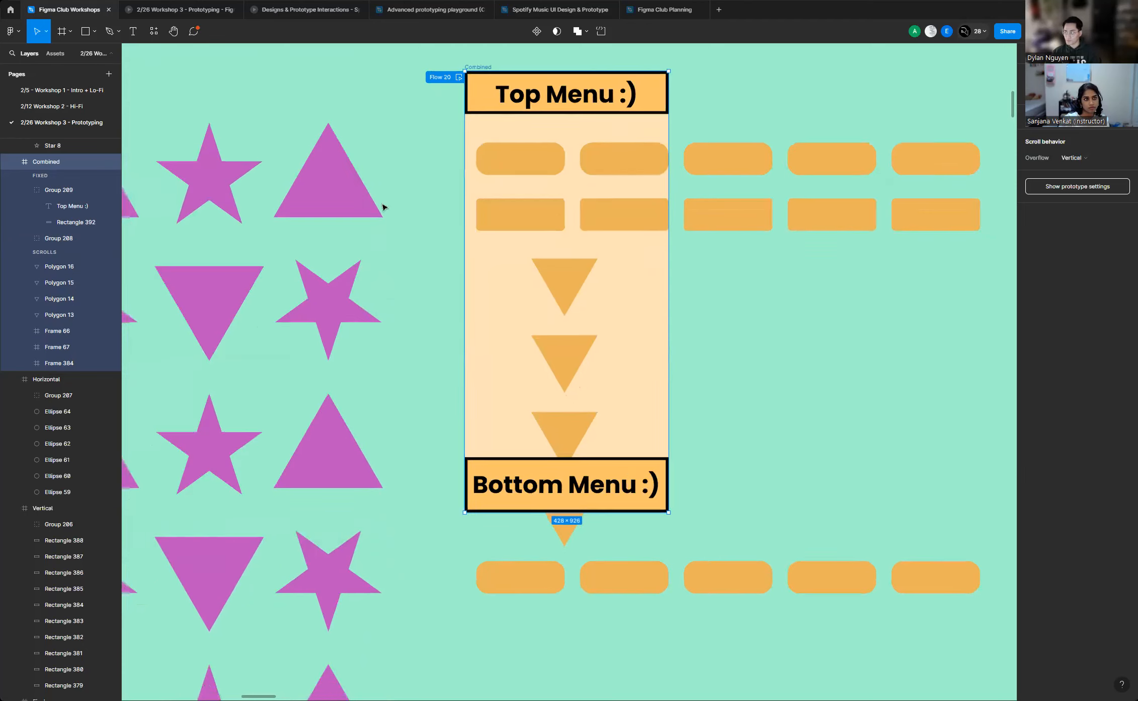
{"action": "scroll", "coordinate": [518, 208], "scroll_direction": "right", "scroll_amount": 5}
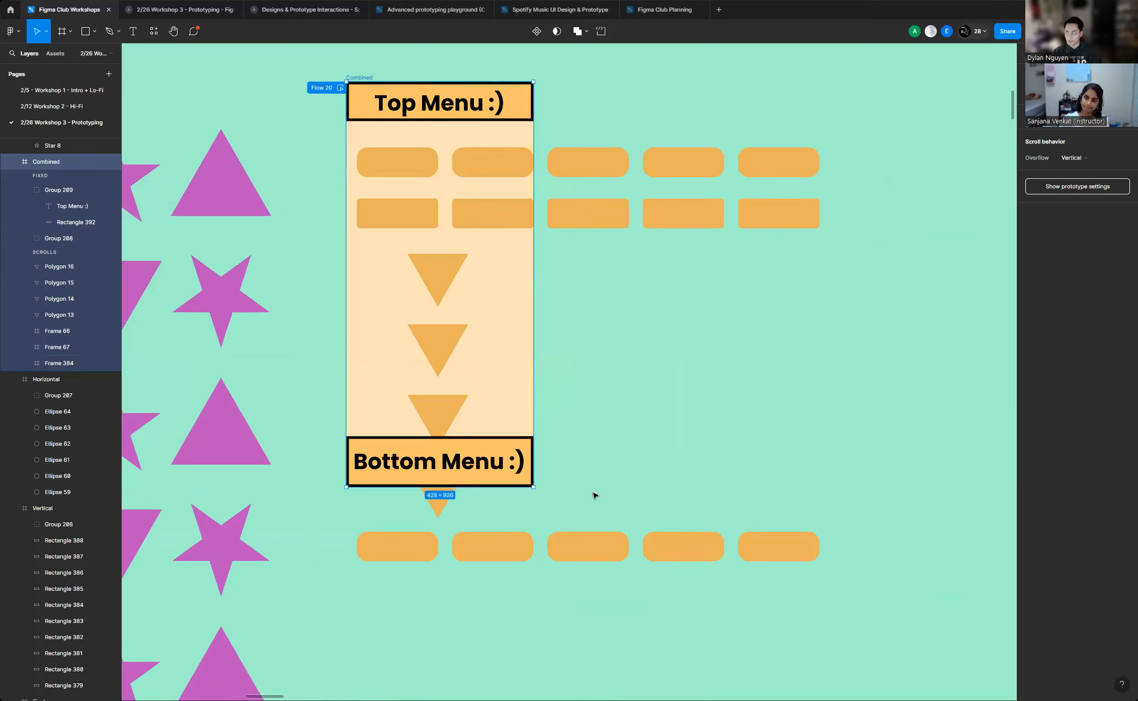
{"action": "left_click", "coordinate": [482, 175]}
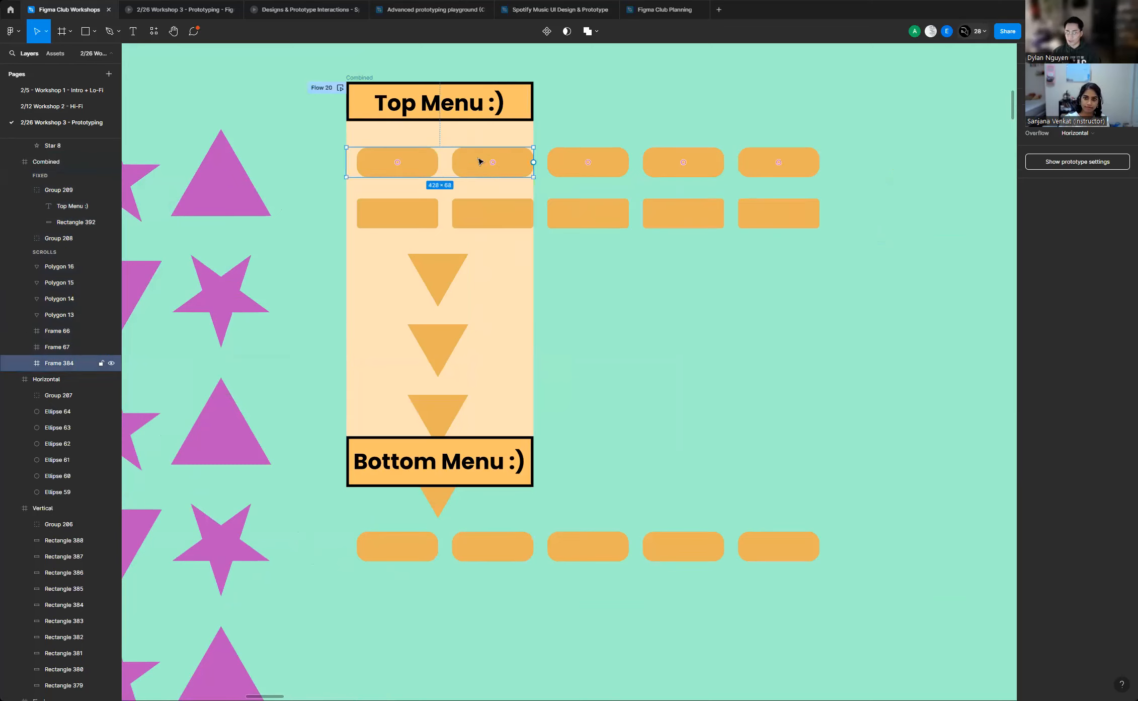
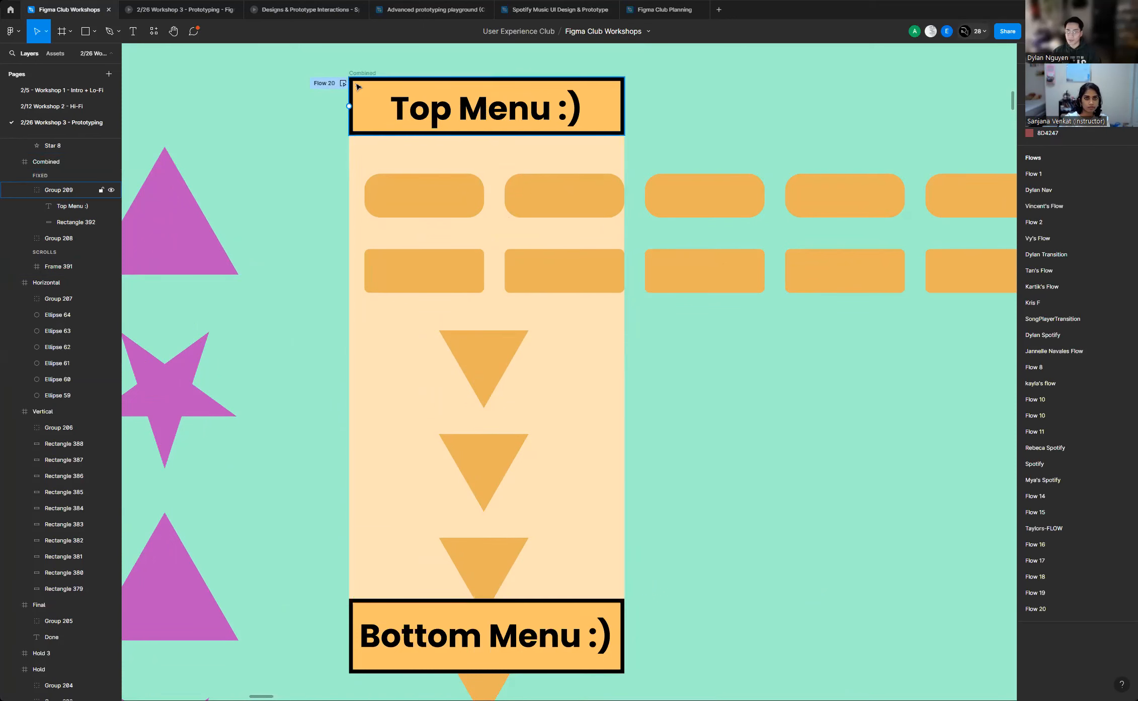
Preview Flow 20 and scroll the content vertically down to the last row of rounded buttons
{"action": "left_click", "coordinate": [343, 84]}
{"action": "scroll", "coordinate": [272, 327], "scroll_direction": "down", "scroll_amount": 5}
{"action": "scroll", "coordinate": [289, 416], "scroll_direction": "down", "scroll_amount": 2}
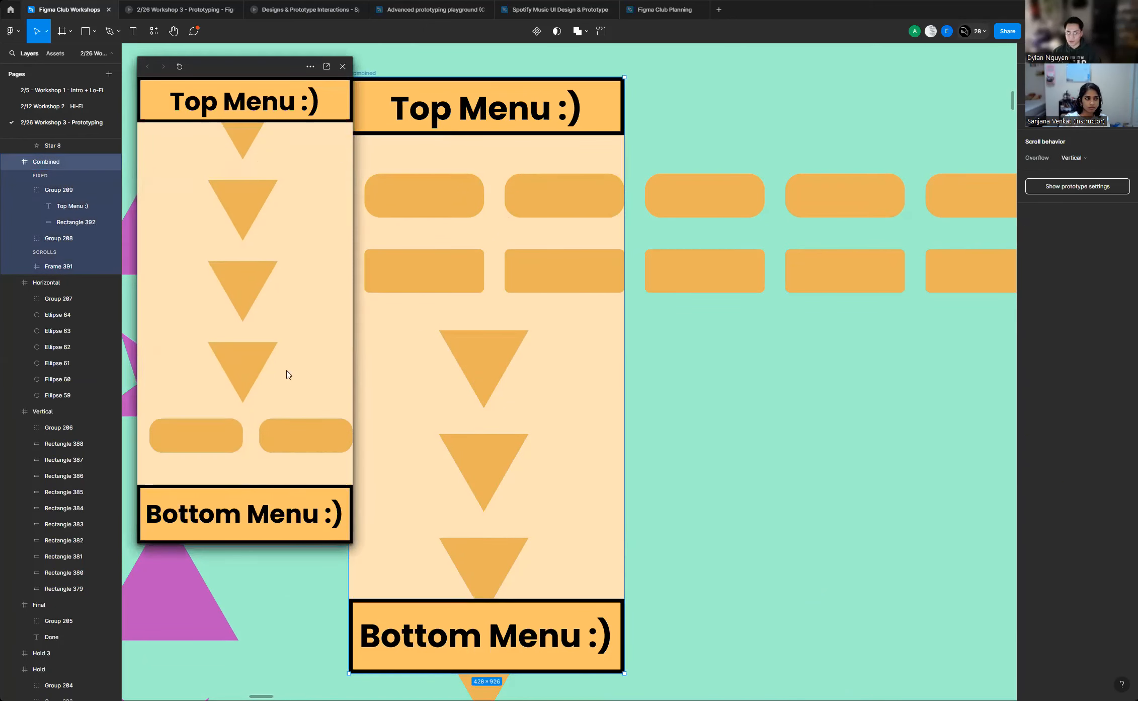
Test the vertical scrolling and the horizontal scrolling of both upper button rows in the Flow 20 preview, and close the preview
{"action": "scroll", "coordinate": [304, 307], "scroll_direction": "down", "scroll_amount": 5}
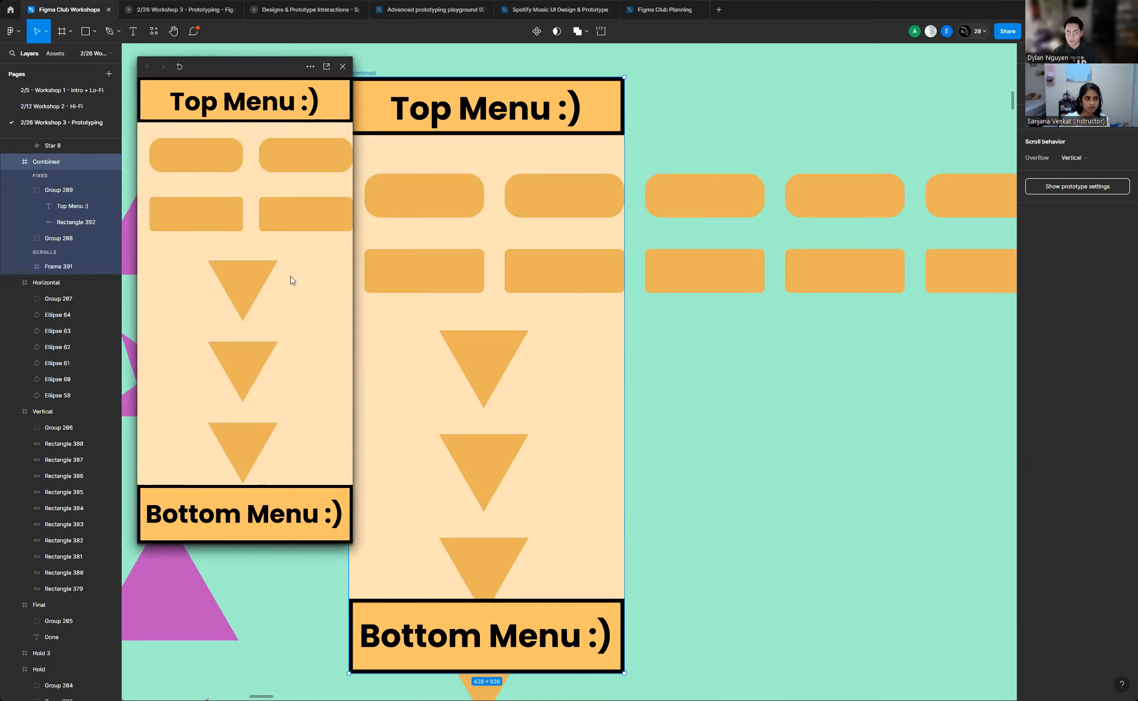
{"action": "scroll", "coordinate": [289, 175], "scroll_direction": "left", "scroll_amount": 2}
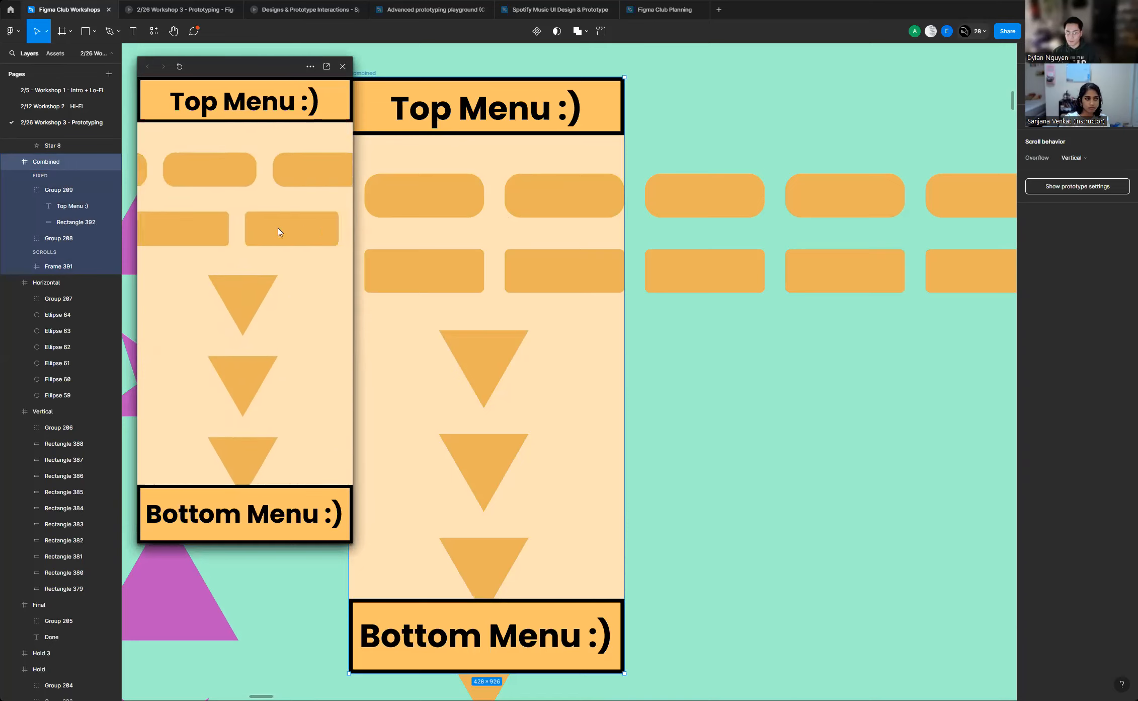
{"action": "scroll", "coordinate": [302, 317], "scroll_direction": "down", "scroll_amount": 4}
{"action": "scroll", "coordinate": [198, 440], "scroll_direction": "left", "scroll_amount": 2}
{"action": "scroll", "coordinate": [239, 442], "scroll_direction": "right", "scroll_amount": 2}
{"action": "scroll", "coordinate": [282, 312], "scroll_direction": "up", "scroll_amount": 8}
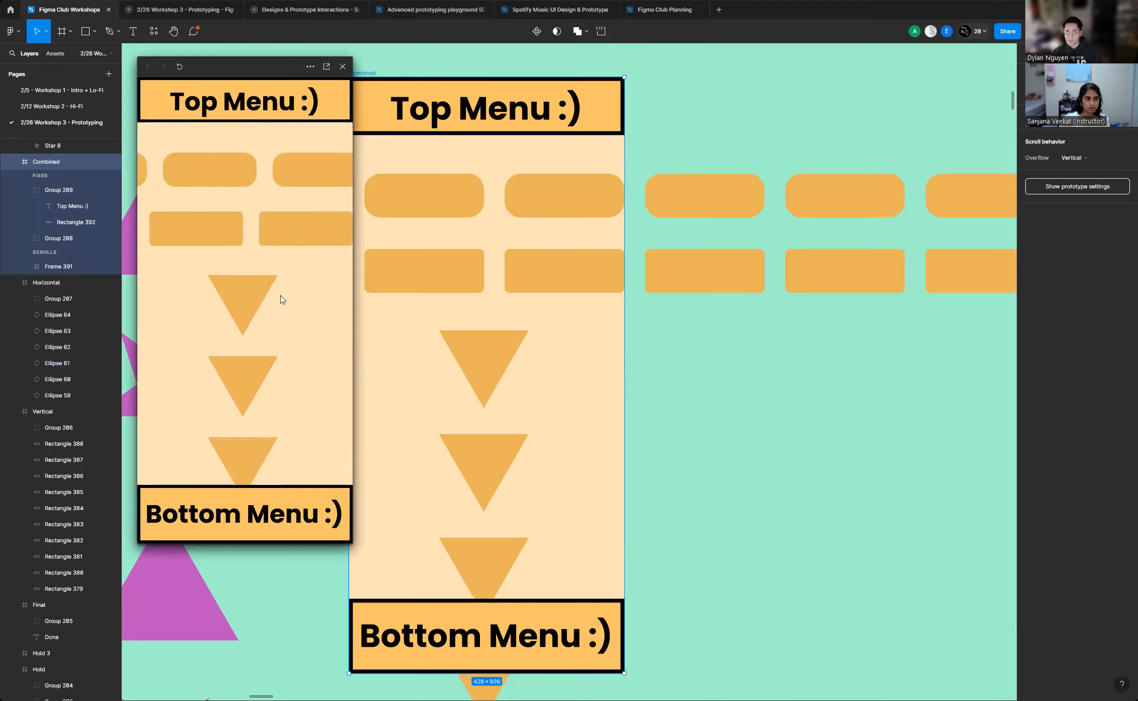
{"action": "scroll", "coordinate": [250, 189], "scroll_direction": "left", "scroll_amount": 2}
{"action": "scroll", "coordinate": [242, 181], "scroll_direction": "left", "scroll_amount": 3}
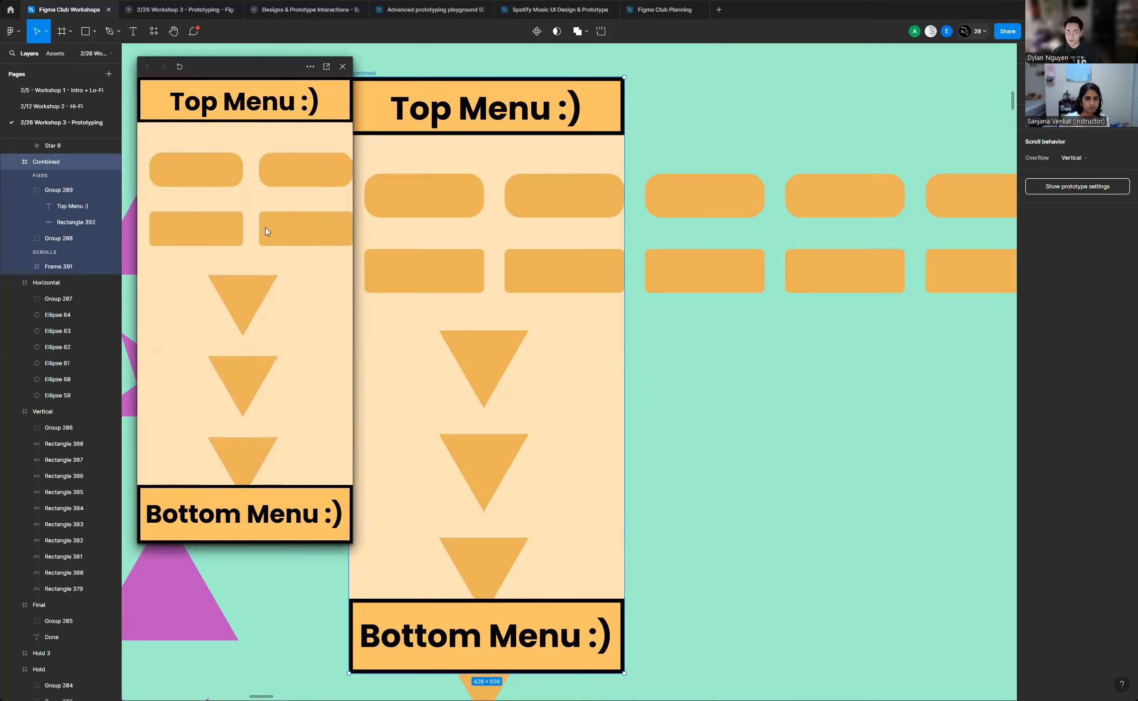
{"action": "scroll", "coordinate": [285, 382], "scroll_direction": "down", "scroll_amount": 3}
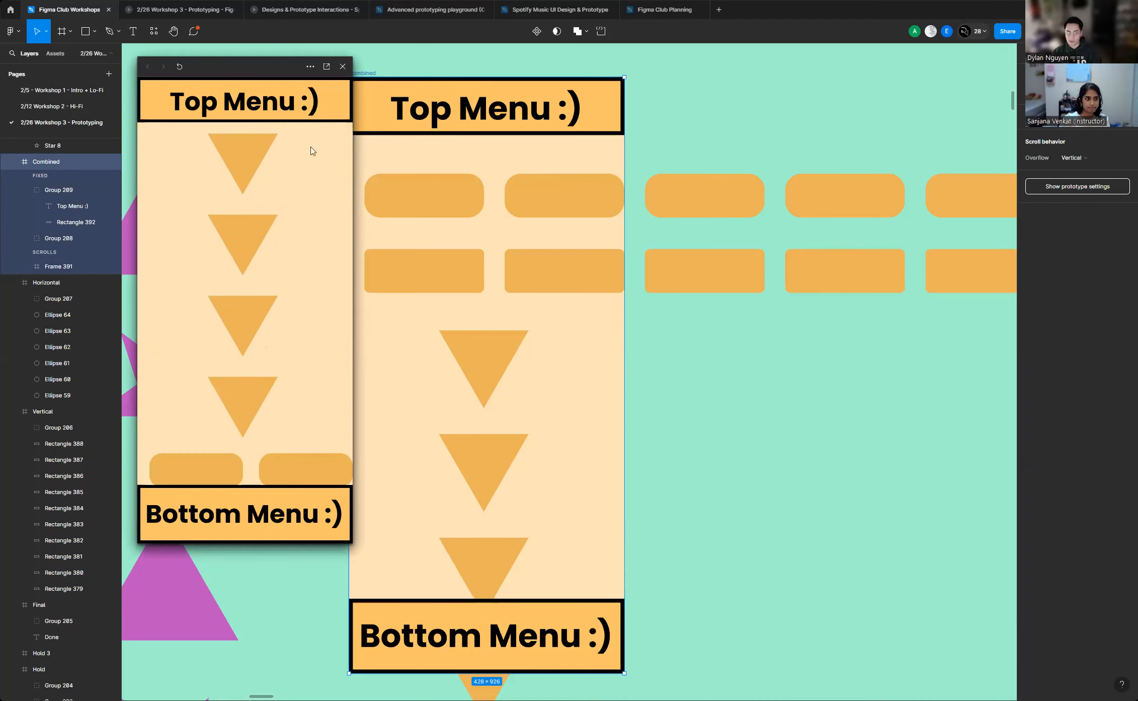
{"action": "left_click", "coordinate": [342, 66]}
Turn off Clip content for the Home Page/ Feed frame of the Spotify flow in the test section
{"action": "scroll", "coordinate": [355, 259], "scroll_direction": "down", "scroll_amount": 5}
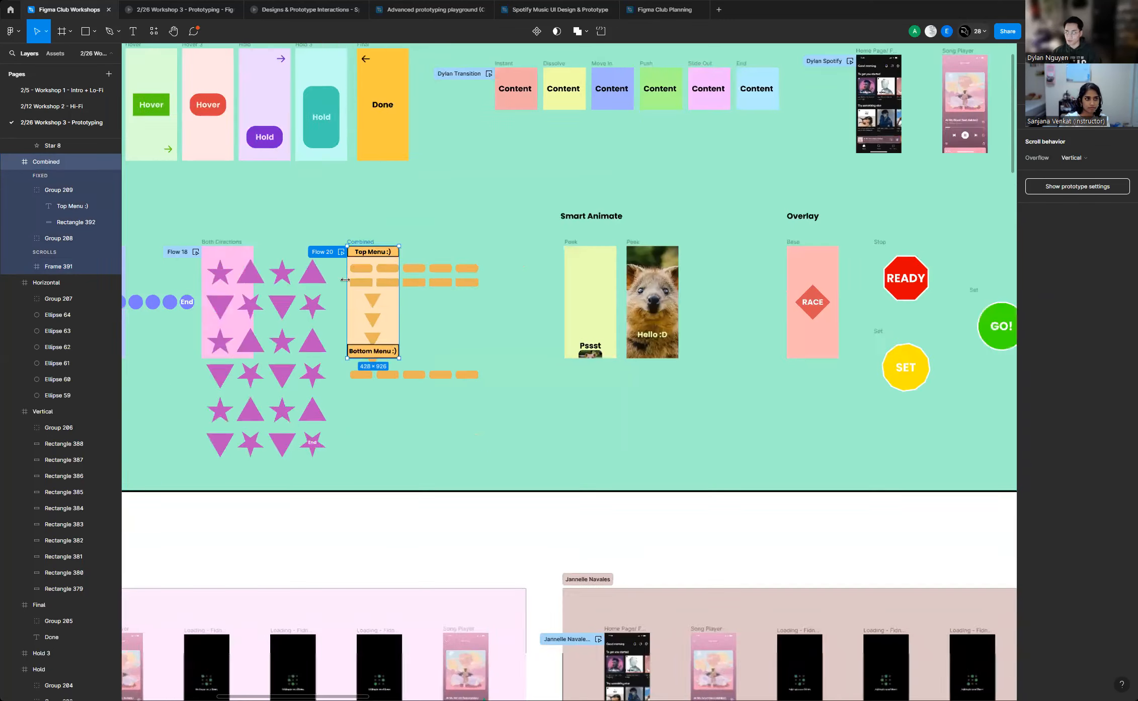
{"action": "scroll", "coordinate": [355, 259], "scroll_direction": "down", "scroll_amount": 3}
{"action": "scroll", "coordinate": [637, 125], "scroll_direction": "up", "scroll_amount": 8}
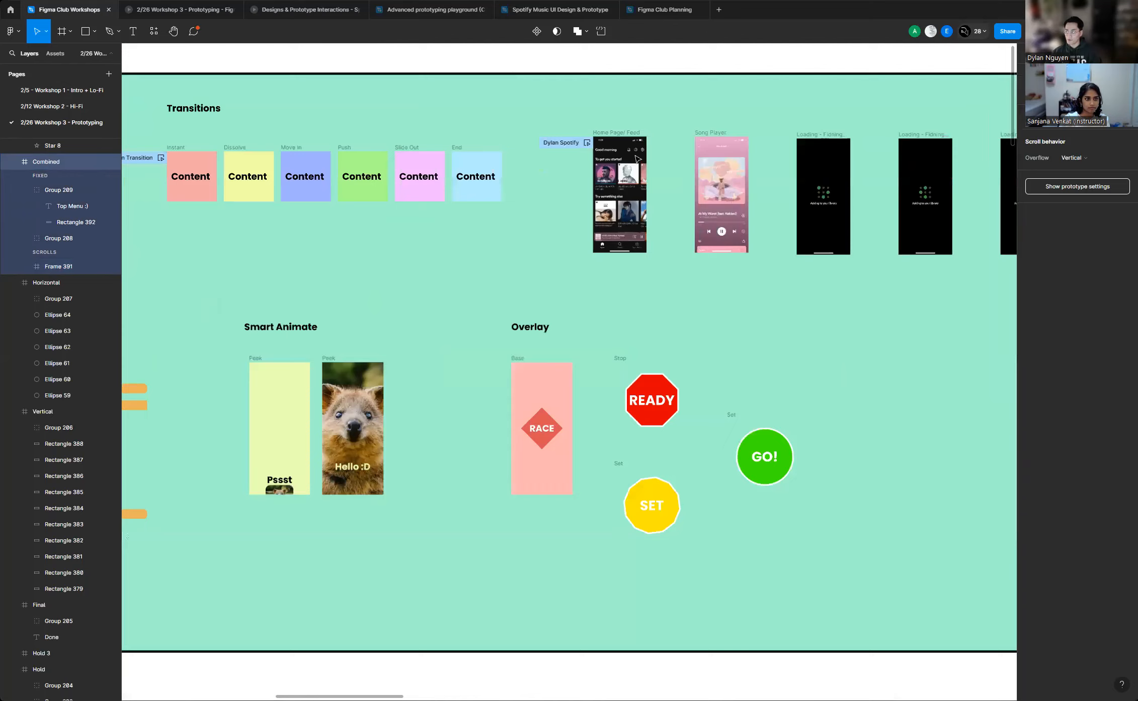
{"action": "scroll", "coordinate": [637, 125], "scroll_direction": "up", "scroll_amount": 3}
{"action": "scroll", "coordinate": [653, 154], "scroll_direction": "up", "scroll_amount": 2}
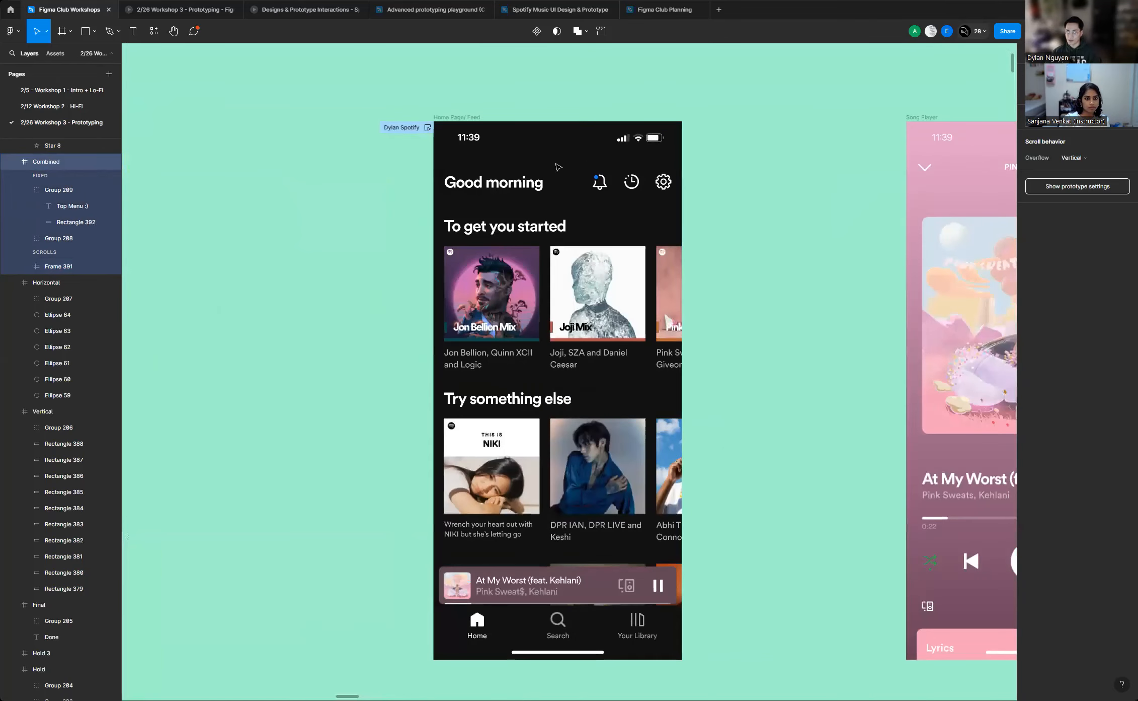
{"action": "scroll", "coordinate": [553, 167], "scroll_direction": "down", "scroll_amount": 5}
{"action": "scroll", "coordinate": [553, 168], "scroll_direction": "down", "scroll_amount": 6}
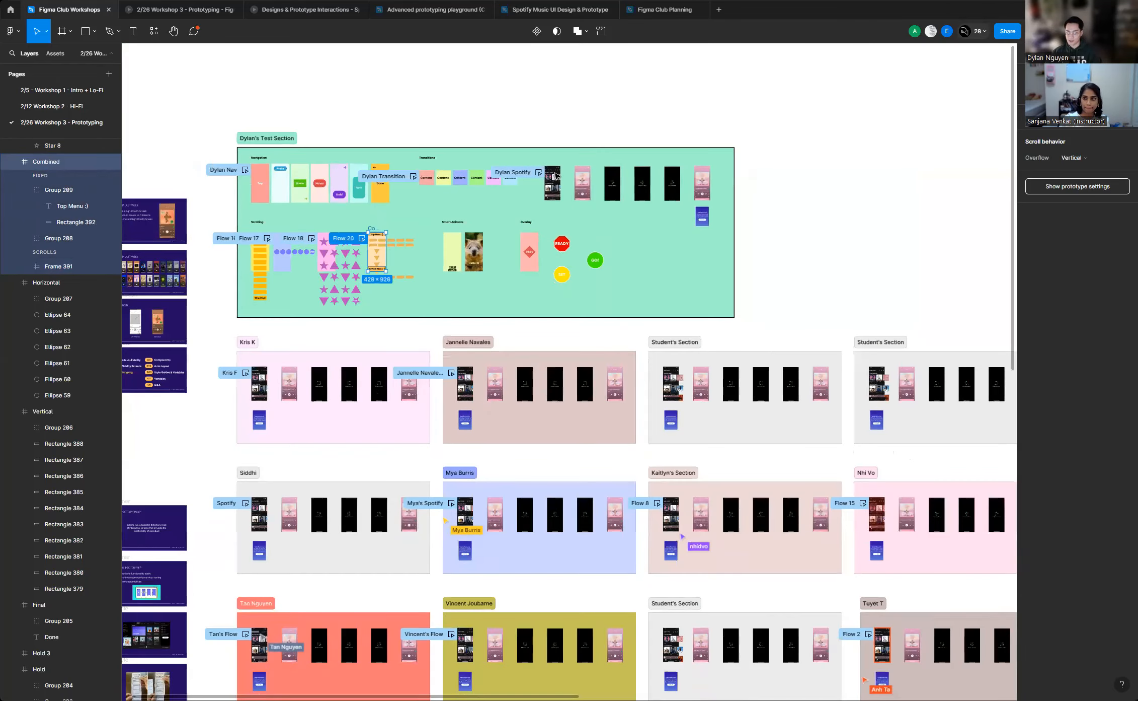
{"action": "scroll", "coordinate": [554, 151], "scroll_direction": "up", "scroll_amount": 2}
{"action": "scroll", "coordinate": [530, 182], "scroll_direction": "up", "scroll_amount": 10}
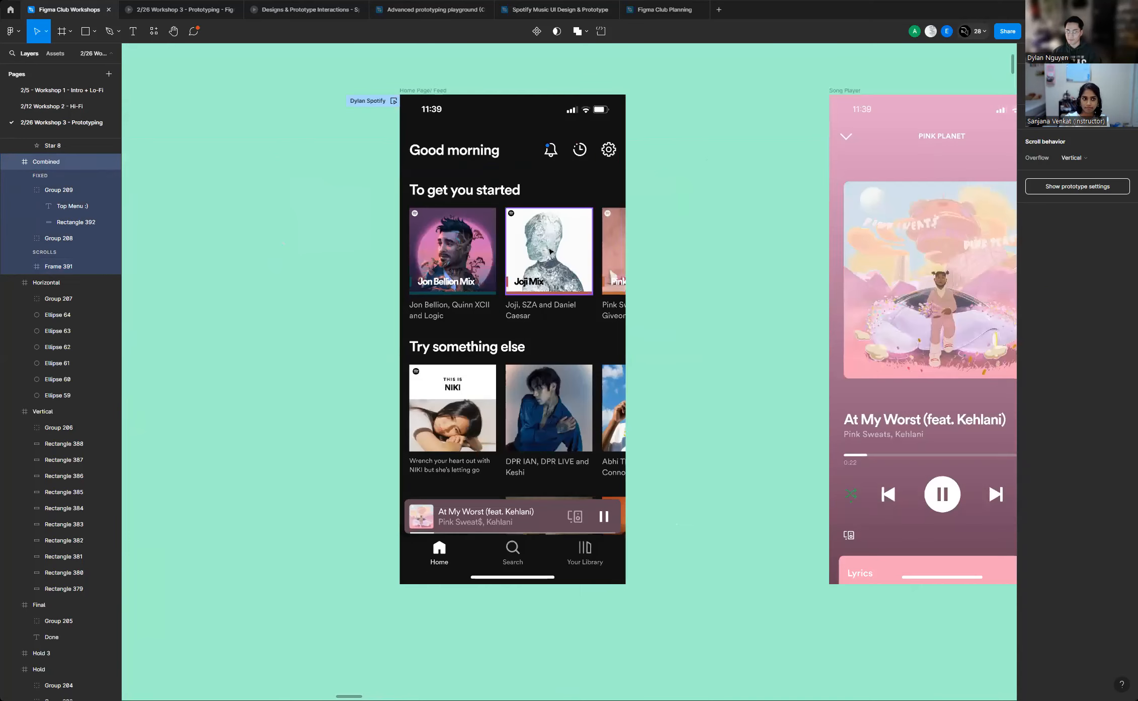
{"action": "scroll", "coordinate": [514, 225], "scroll_direction": "up", "scroll_amount": 3}
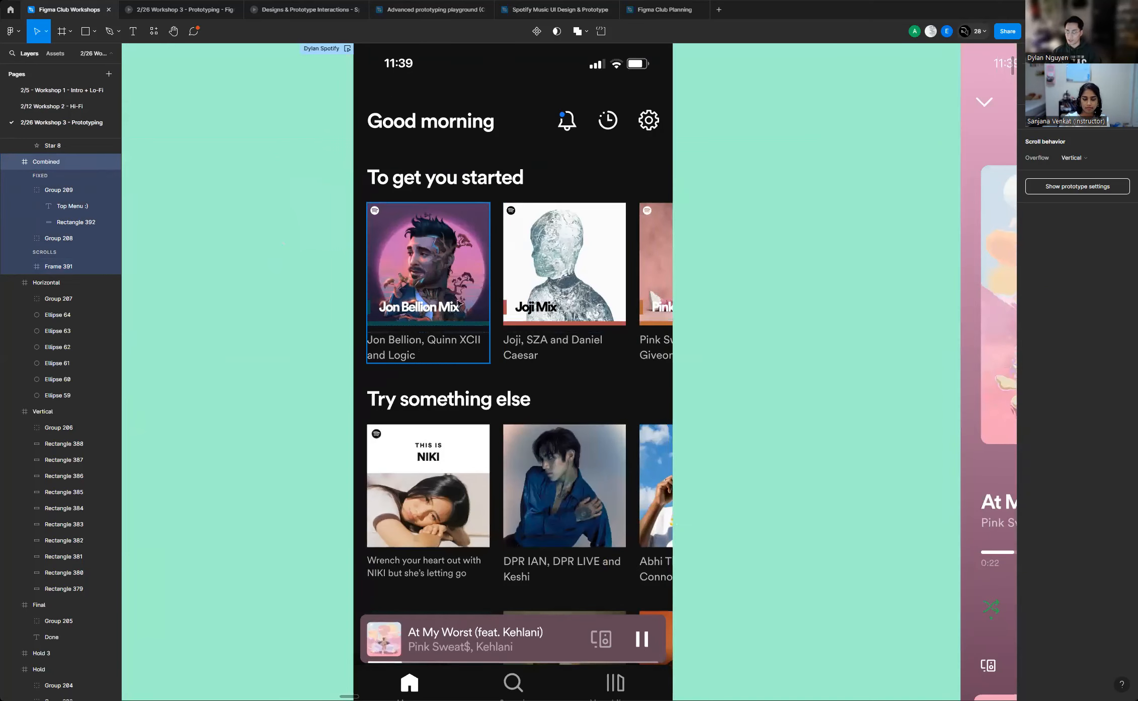
{"action": "scroll", "coordinate": [572, 277], "scroll_direction": "down", "scroll_amount": 2}
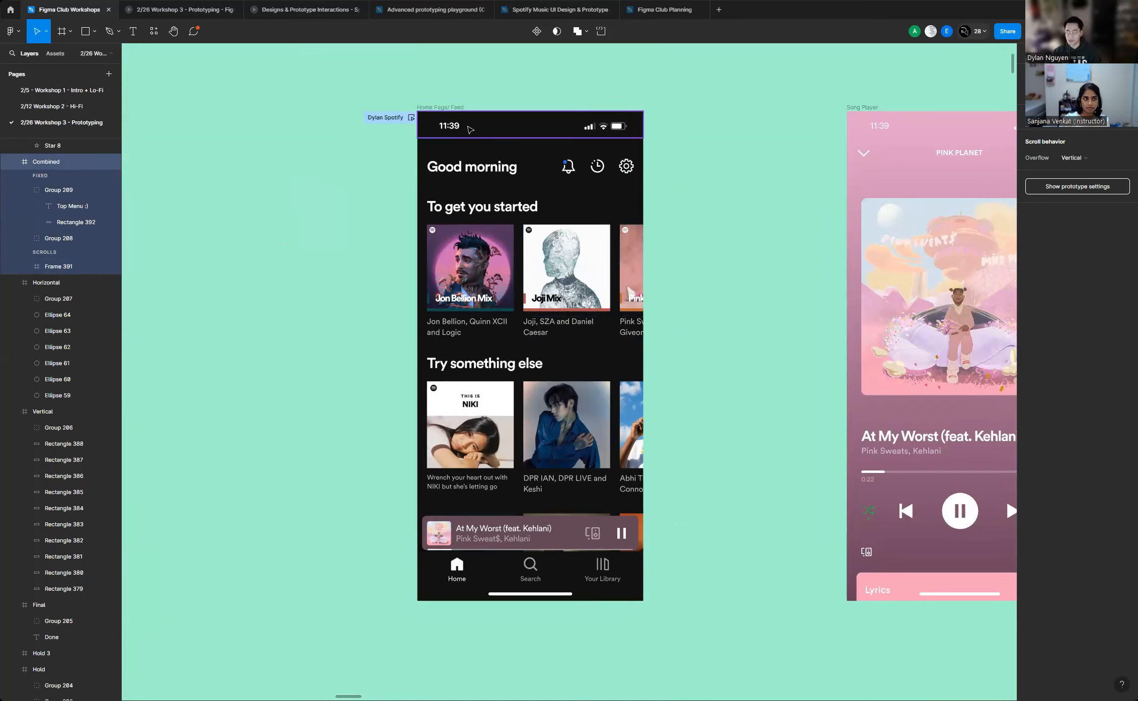
{"action": "left_click", "coordinate": [447, 109]}
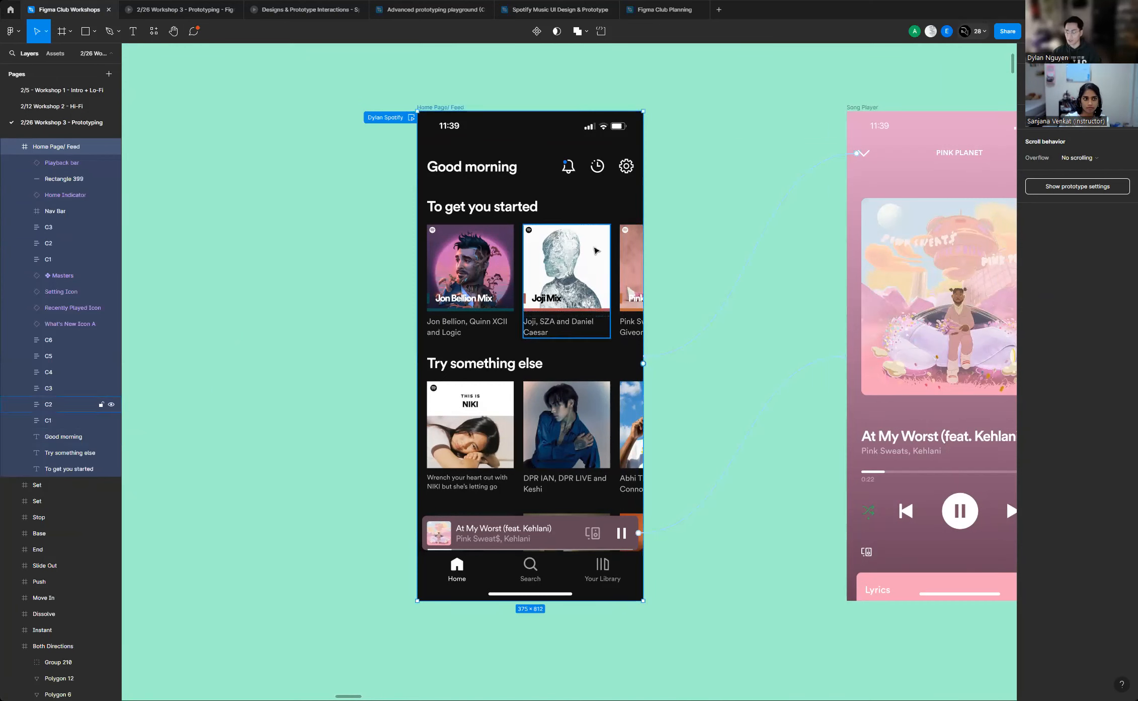
{"action": "left_click", "coordinate": [460, 94]}
{"action": "left_click", "coordinate": [453, 107]}
{"action": "scroll", "coordinate": [463, 99], "scroll_direction": "up", "scroll_amount": 1}
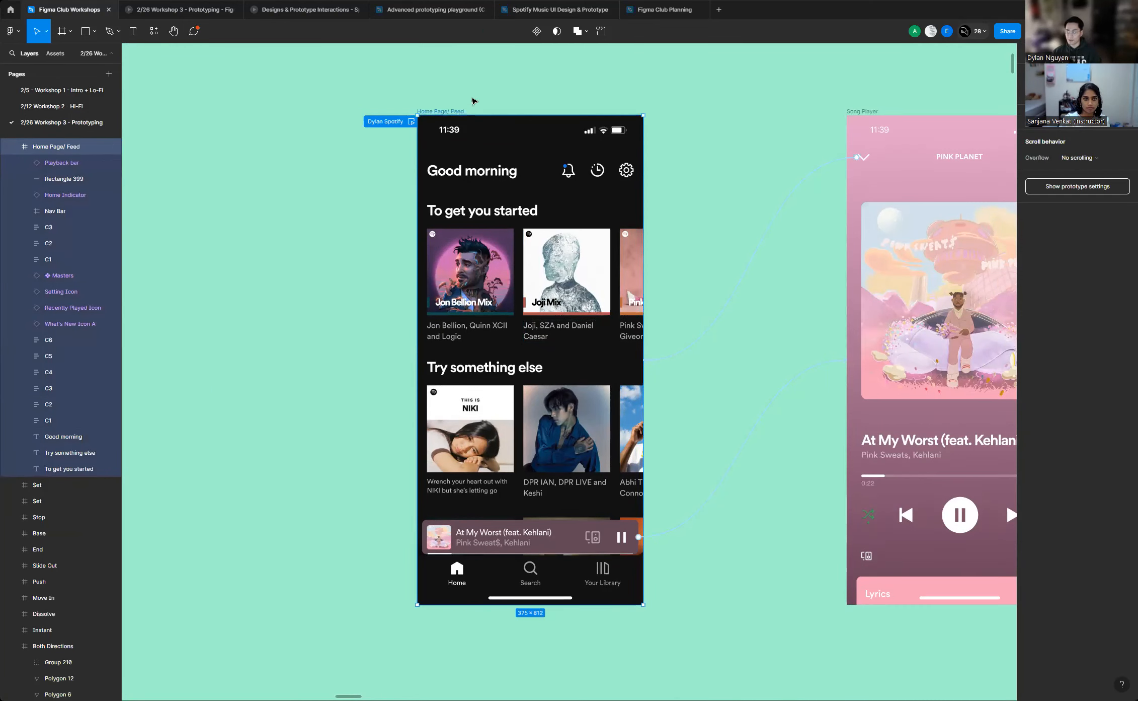
{"action": "scroll", "coordinate": [458, 105], "scroll_direction": "down", "scroll_amount": 2}
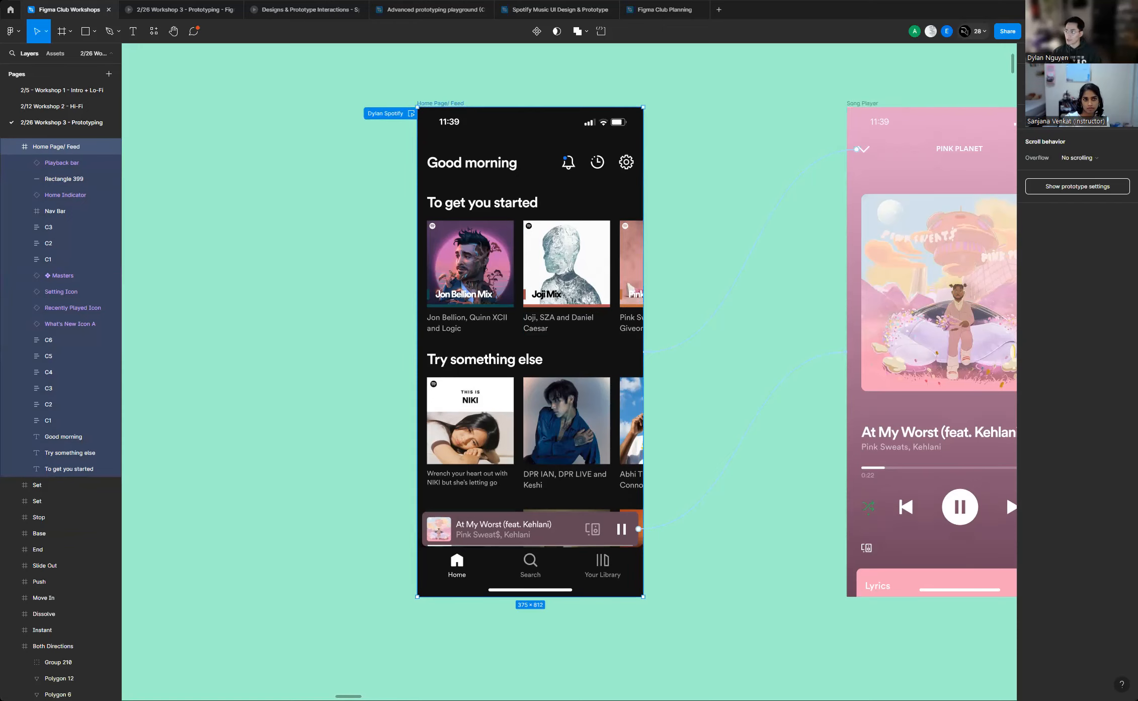
{"action": "key", "text": "shift+e"}
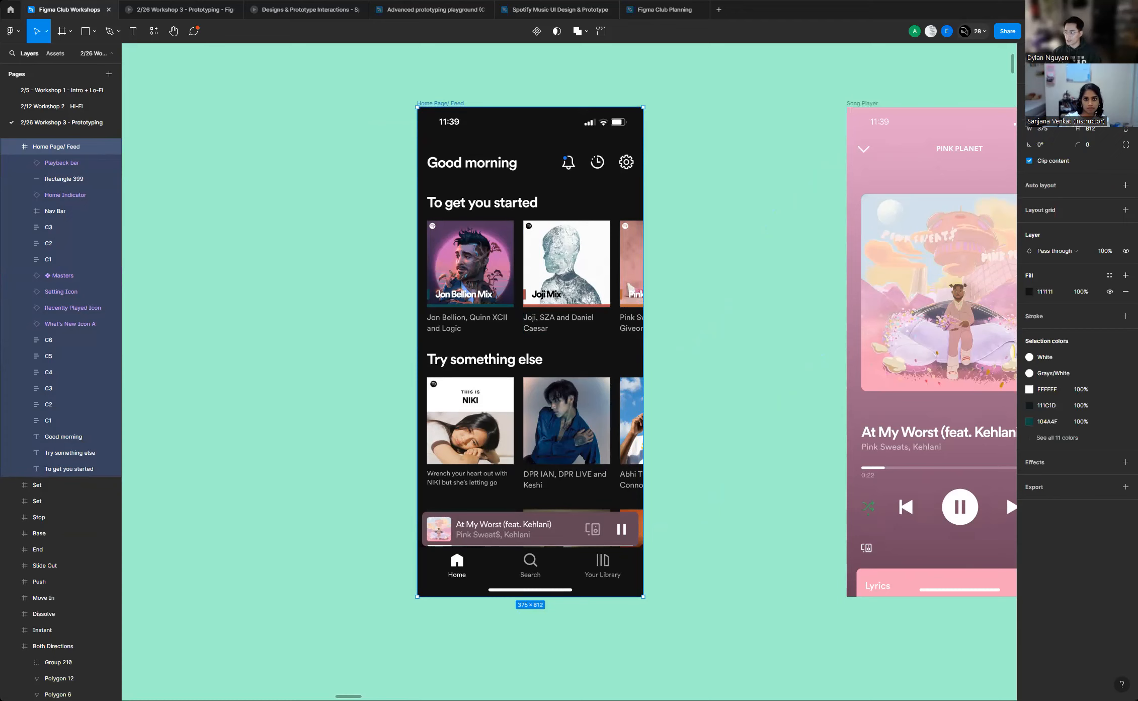
{"action": "left_click", "coordinate": [1031, 162]}
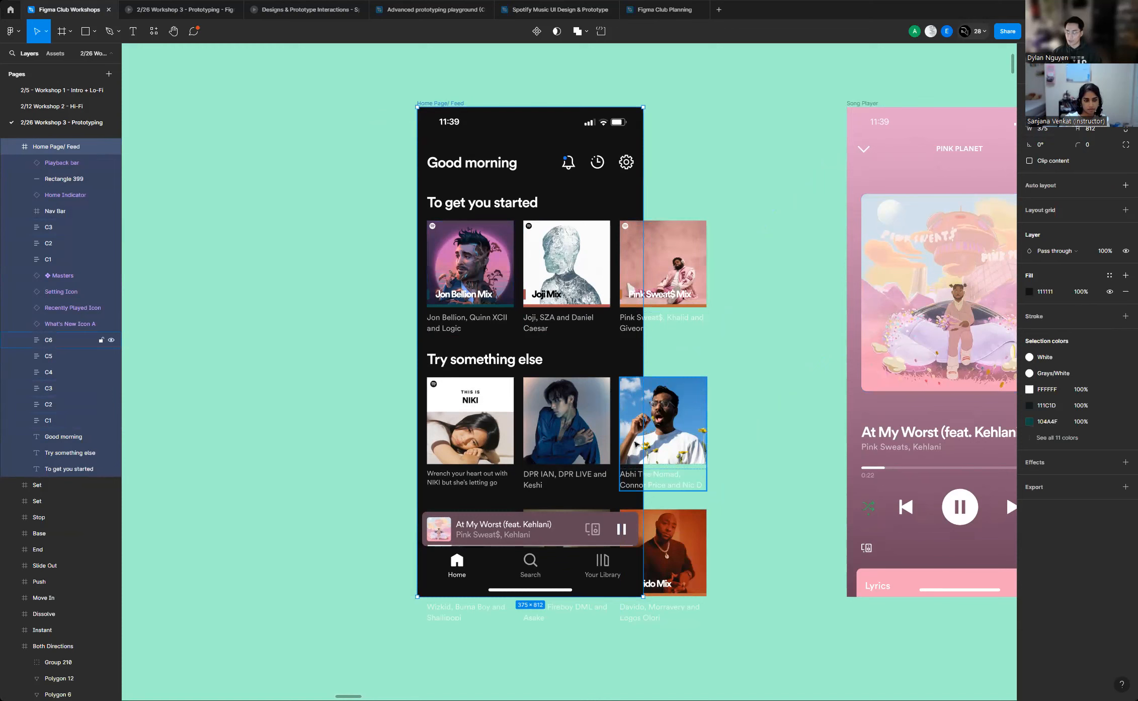
Examine the playlist cards that extend beyond the Home Page/ Feed frame's right and bottom edges
{"action": "scroll", "coordinate": [672, 282], "scroll_direction": "down", "scroll_amount": 1}
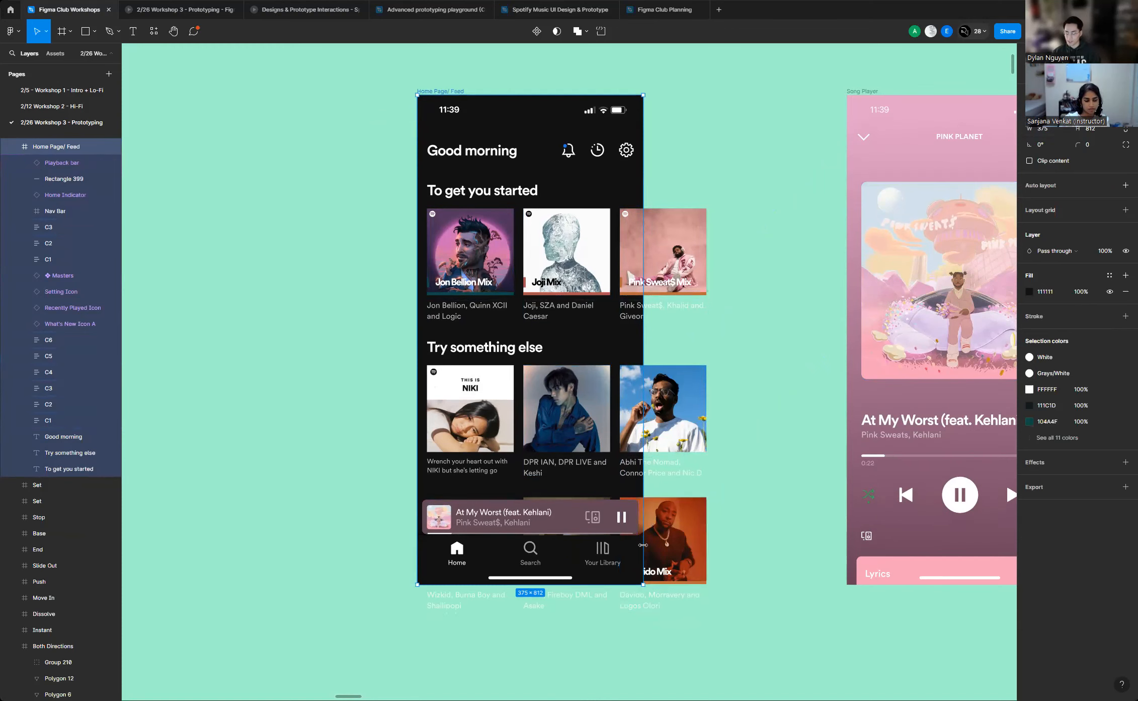
{"action": "scroll", "coordinate": [635, 531], "scroll_direction": "up", "scroll_amount": 3}
{"action": "scroll", "coordinate": [413, 484], "scroll_direction": "down", "scroll_amount": 2}
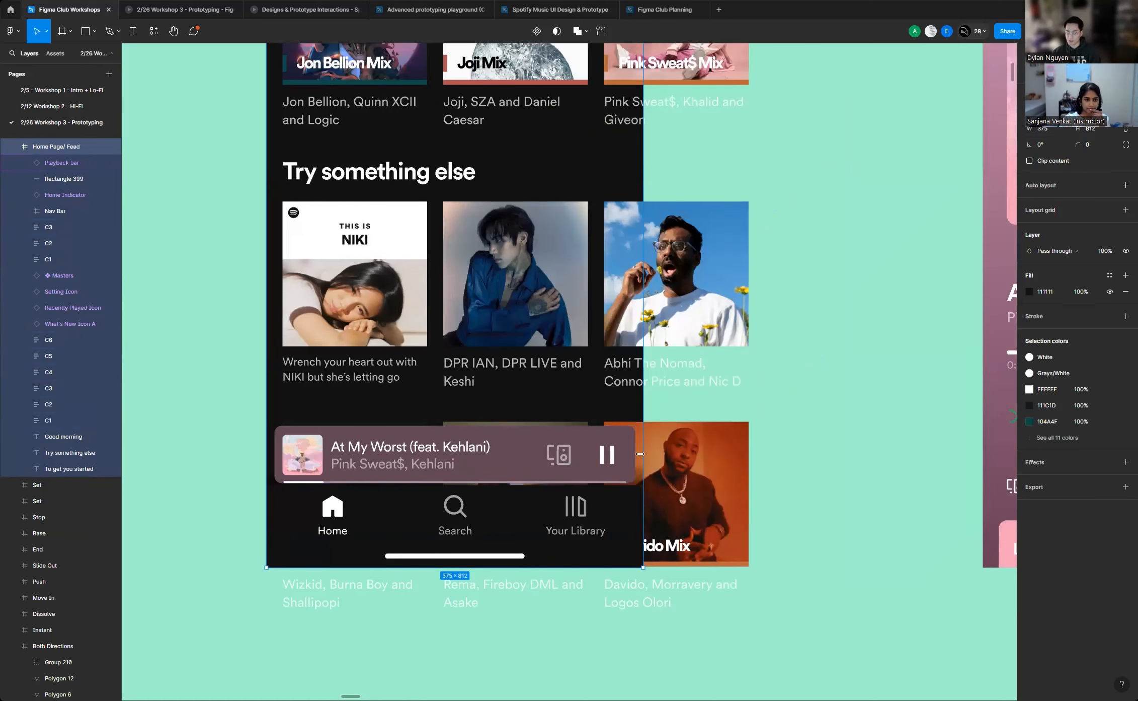
{"action": "scroll", "coordinate": [549, 447], "scroll_direction": "down", "scroll_amount": 5}
{"action": "scroll", "coordinate": [598, 440], "scroll_direction": "up", "scroll_amount": 3}
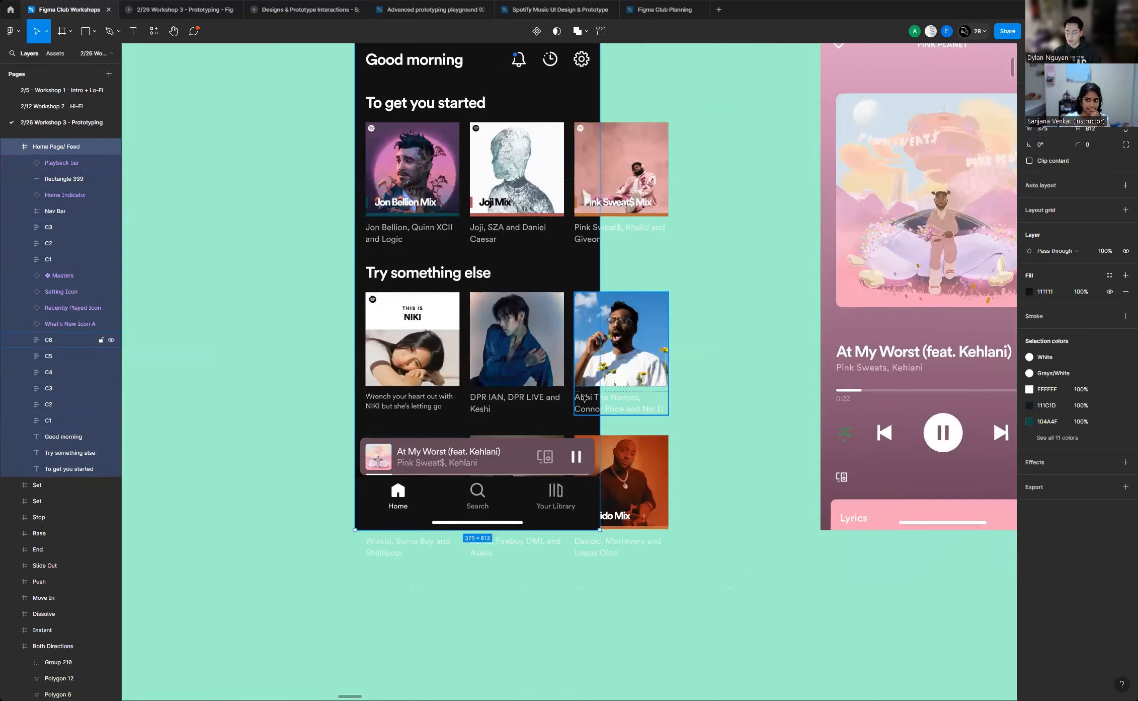
{"action": "scroll", "coordinate": [619, 400], "scroll_direction": "up", "scroll_amount": 3}
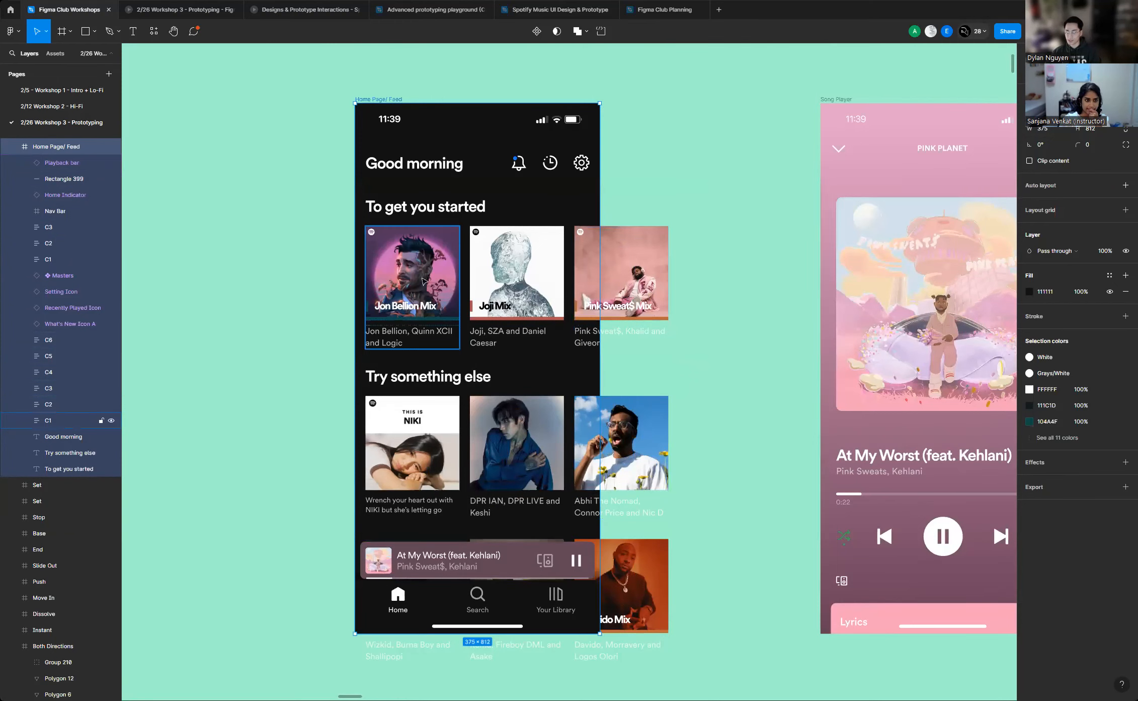
{"action": "scroll", "coordinate": [520, 260], "scroll_direction": "up", "scroll_amount": 3}
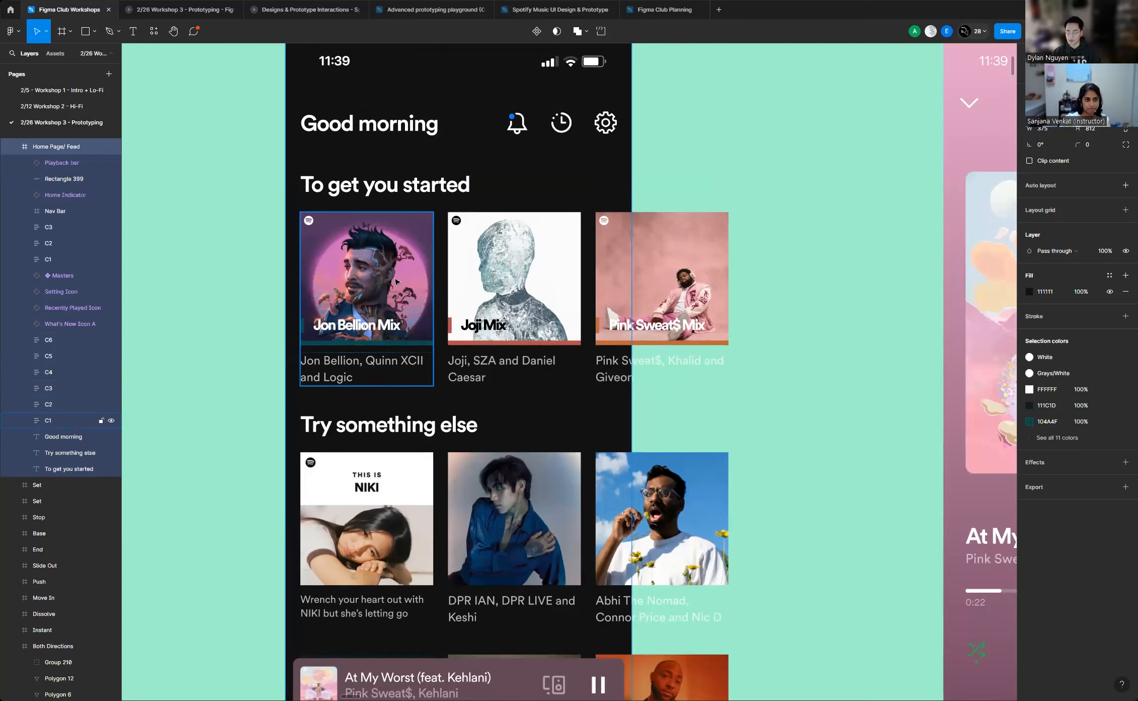
{"action": "scroll", "coordinate": [396, 282], "scroll_direction": "up", "scroll_amount": 1}
{"action": "scroll", "coordinate": [422, 301], "scroll_direction": "up", "scroll_amount": 1}
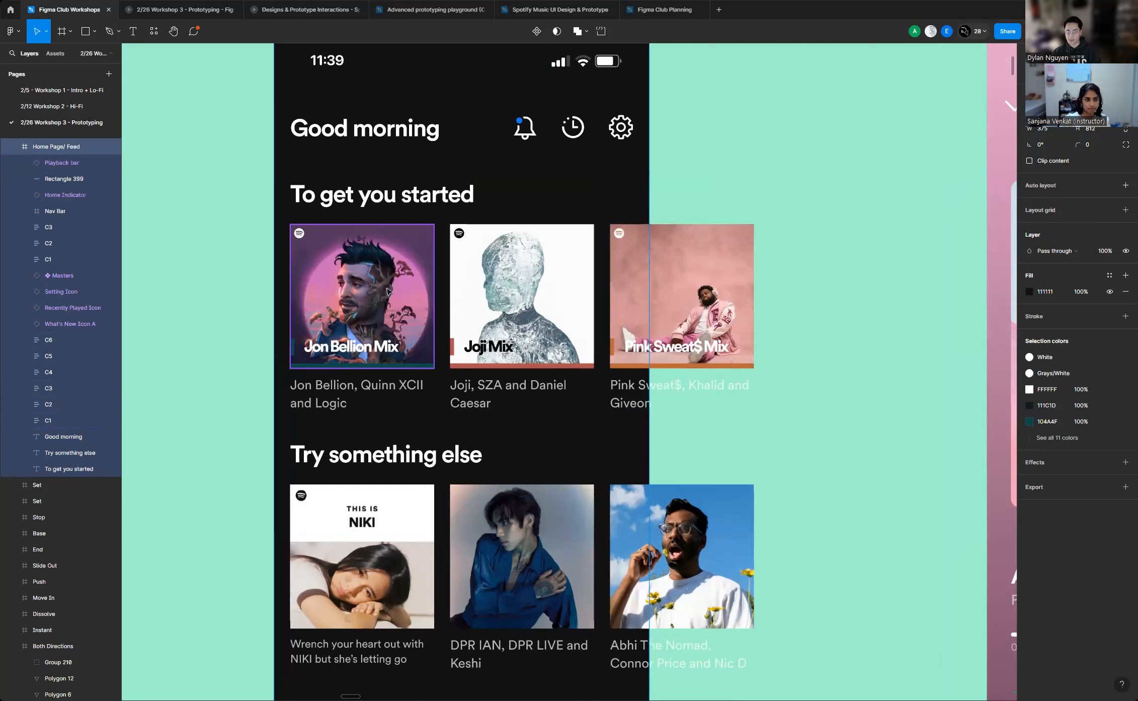
Frame the three playlist cards C1, C2 and C3 under "To get you started" together as one selection
{"action": "left_click", "coordinate": [354, 298]}
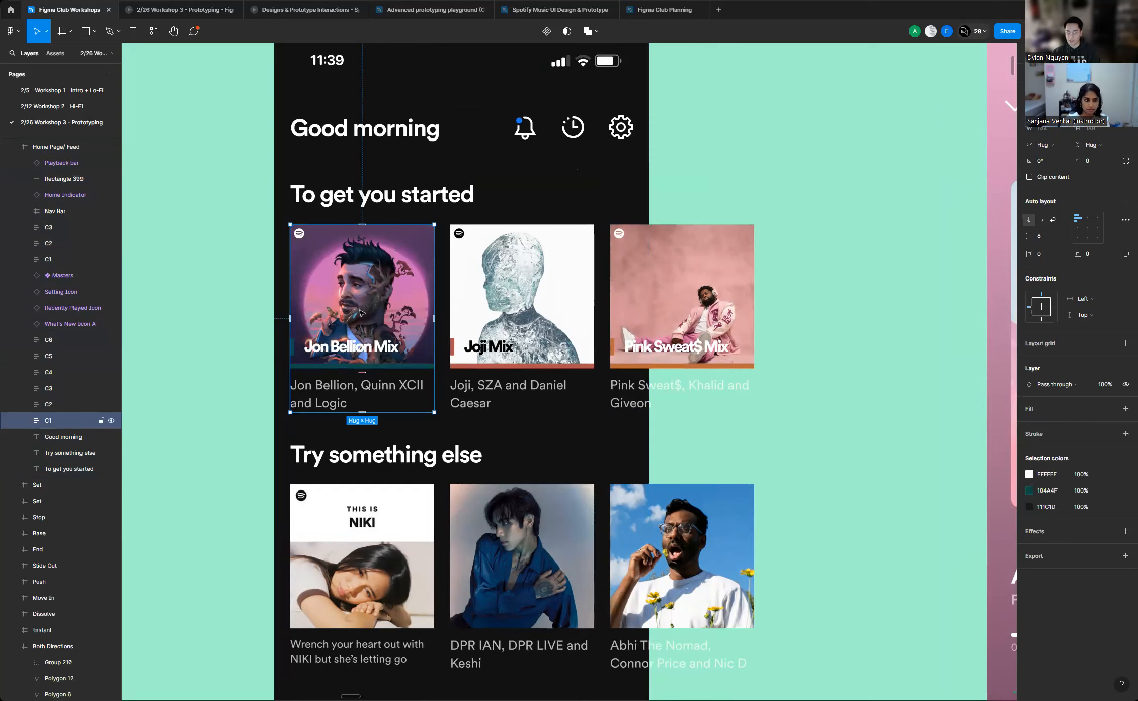
{"action": "left_click", "coordinate": [512, 303], "text": "shift"}
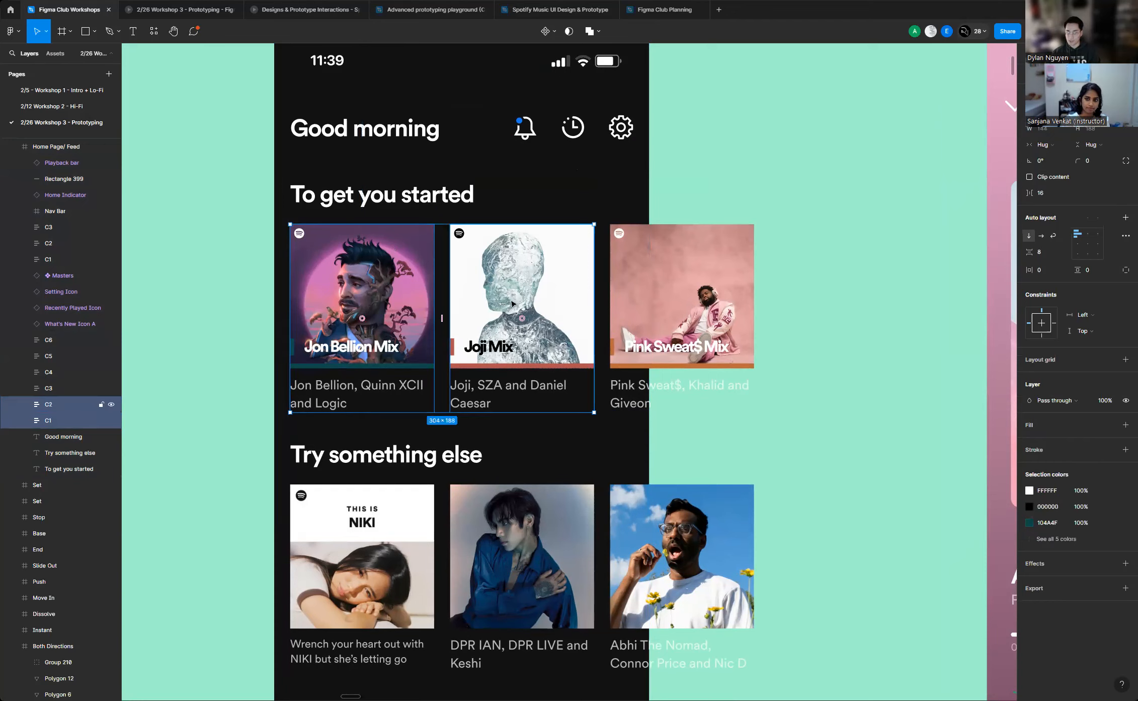
{"action": "left_click", "coordinate": [644, 305], "text": "shift"}
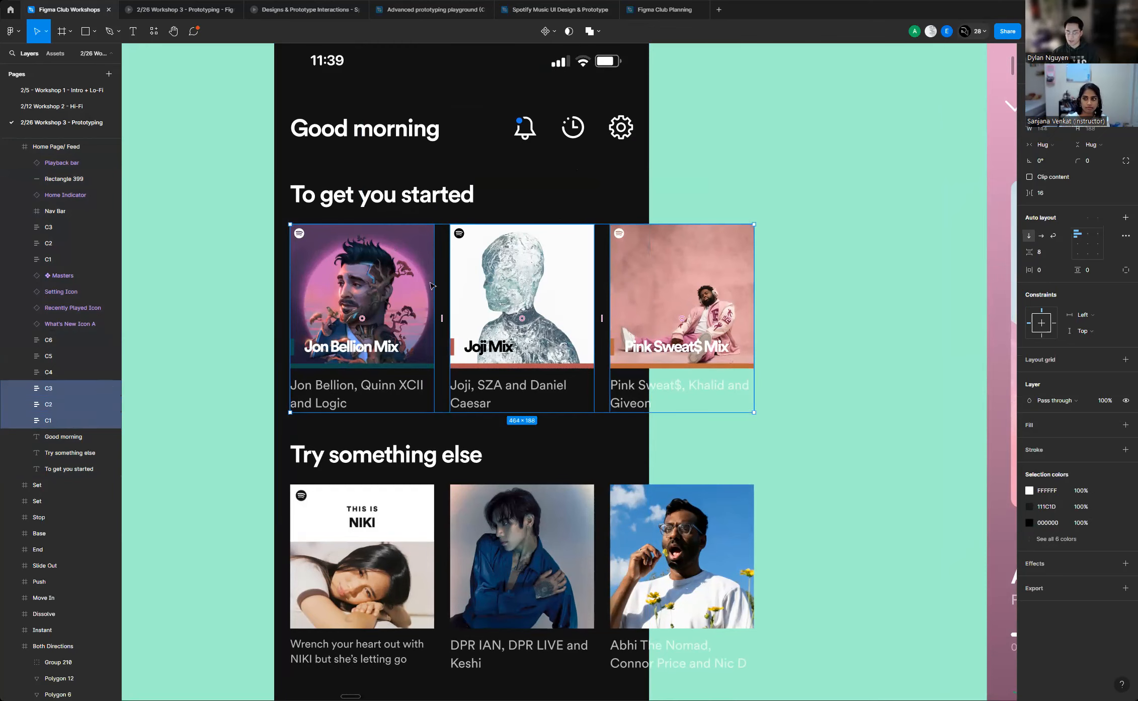
{"action": "scroll", "coordinate": [438, 285], "scroll_direction": "down", "scroll_amount": 5}
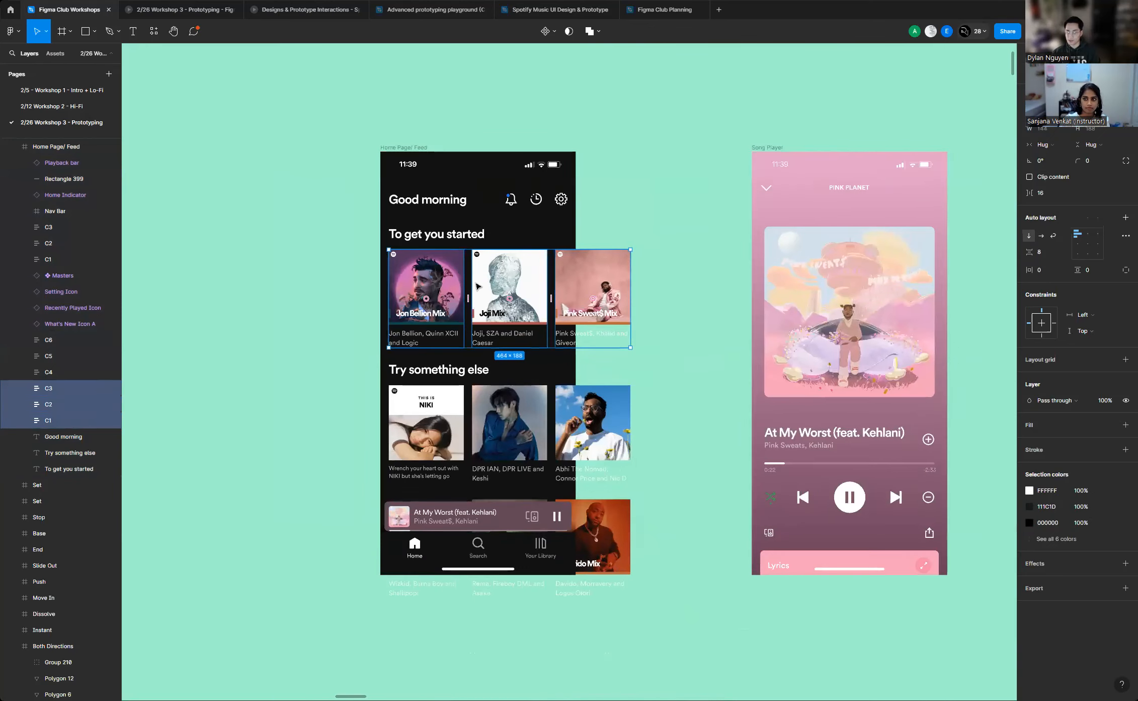
{"action": "scroll", "coordinate": [477, 286], "scroll_direction": "up", "scroll_amount": 5}
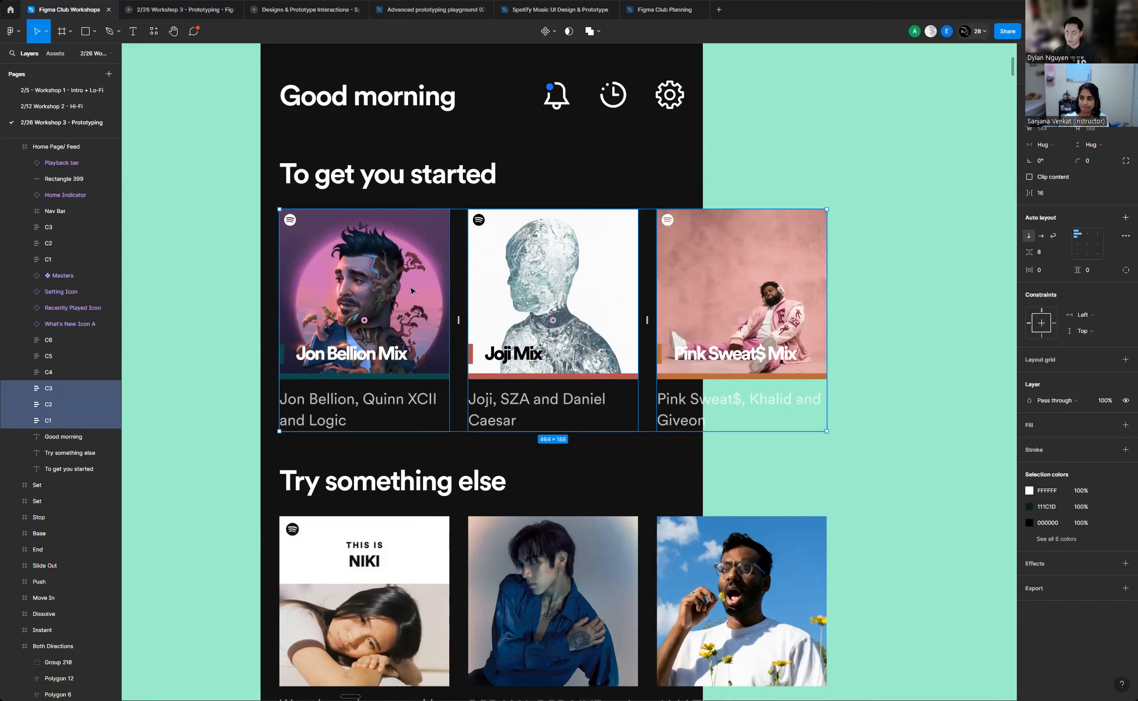
{"action": "right_click", "coordinate": [373, 251]}
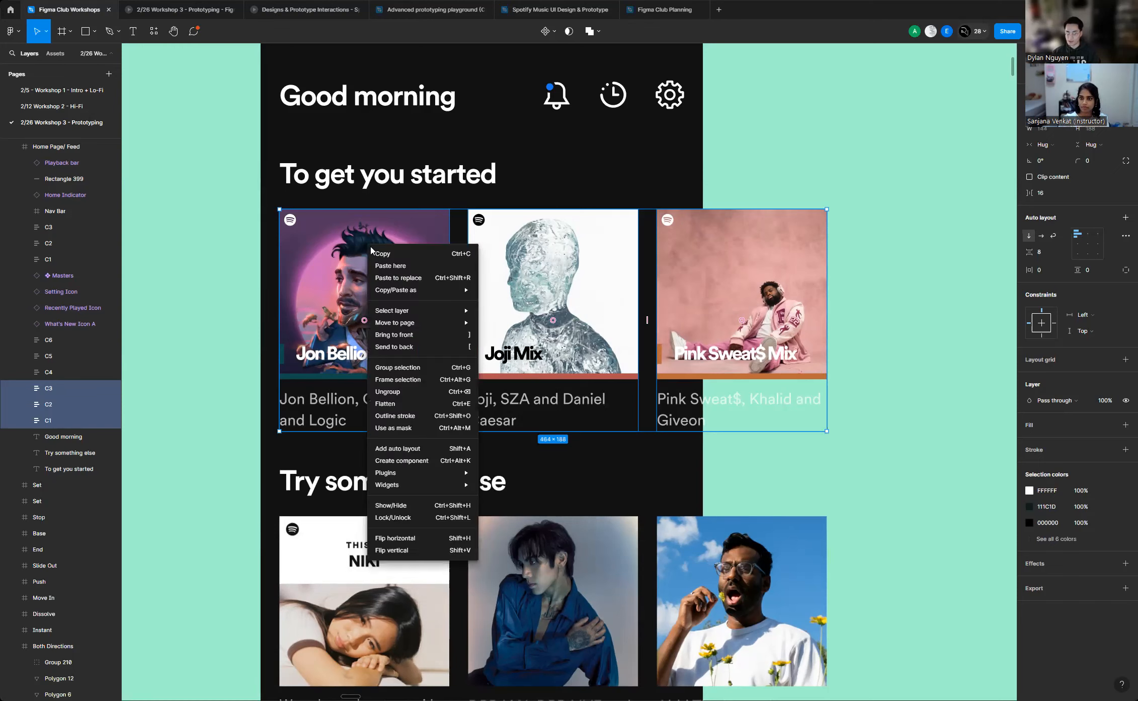
{"action": "left_click", "coordinate": [397, 379]}
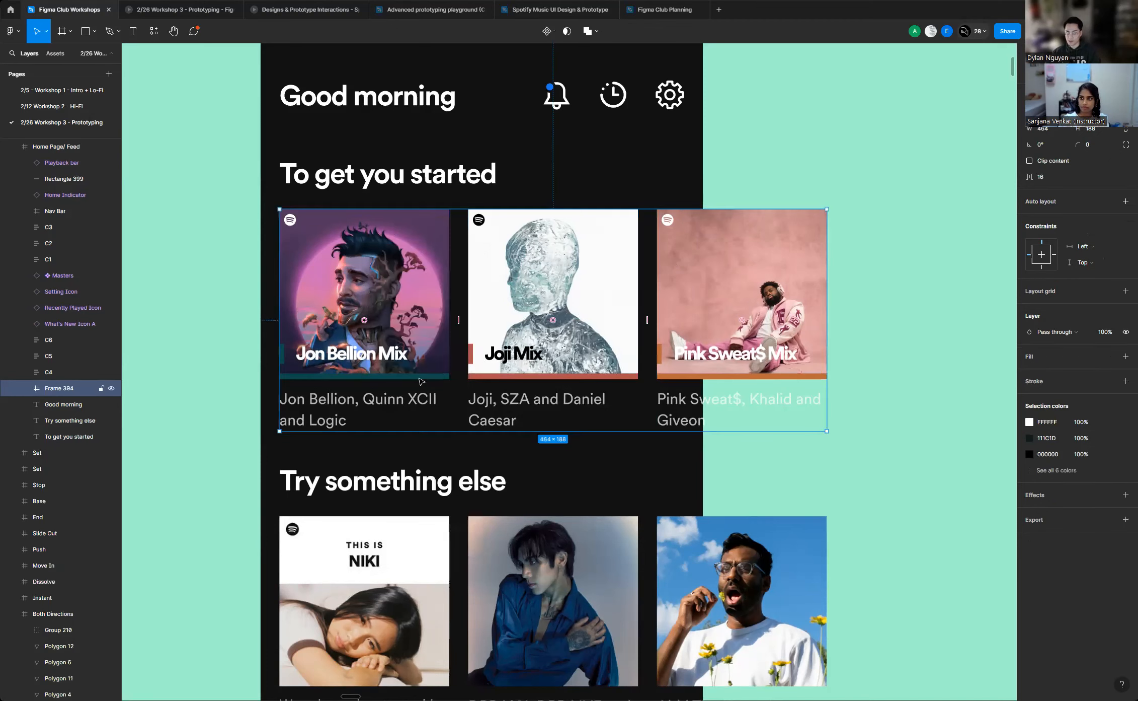
Look over the students' sections below the test section to check their work on the playlist rows
{"action": "scroll", "coordinate": [691, 312], "scroll_direction": "down", "scroll_amount": 5}
{"action": "scroll", "coordinate": [655, 312], "scroll_direction": "down", "scroll_amount": 10}
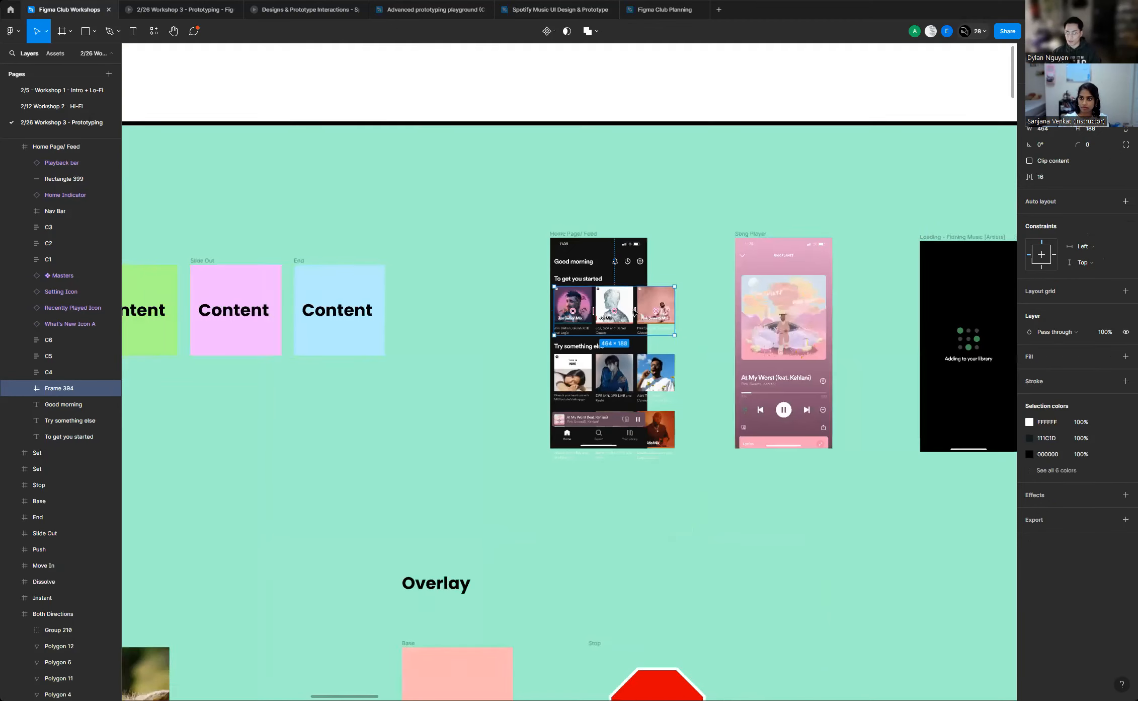
{"action": "scroll", "coordinate": [595, 309], "scroll_direction": "up", "scroll_amount": 4}
{"action": "scroll", "coordinate": [596, 309], "scroll_direction": "down", "scroll_amount": 5}
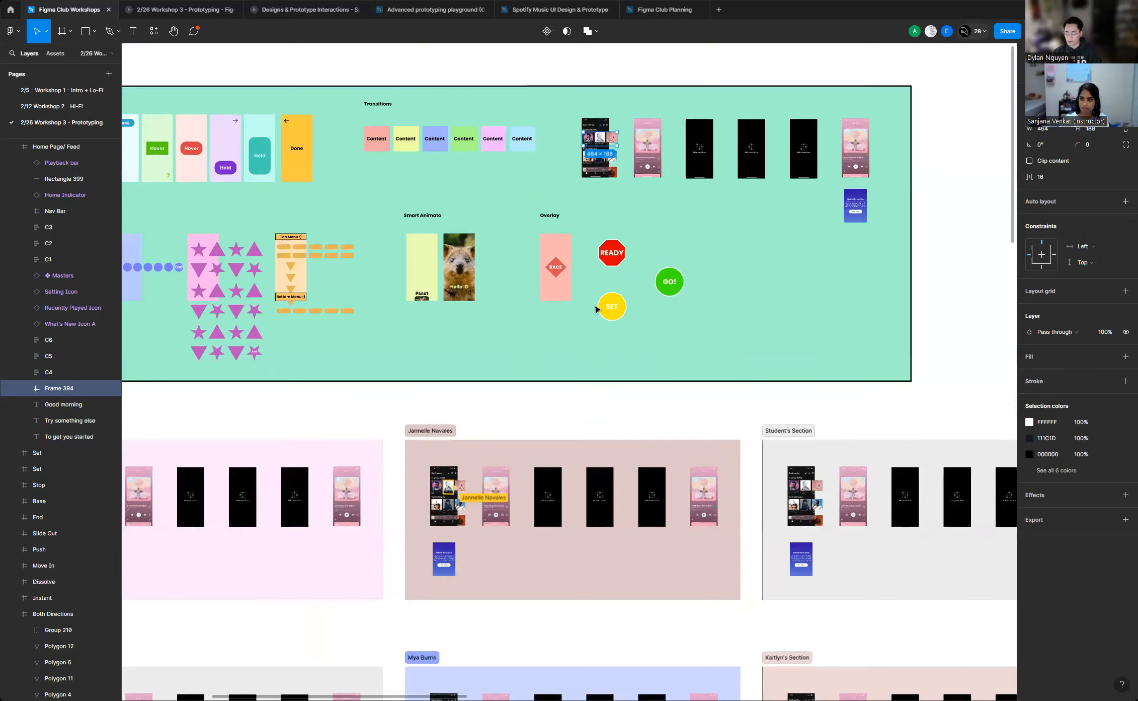
{"action": "scroll", "coordinate": [598, 309], "scroll_direction": "down", "scroll_amount": 4}
{"action": "scroll", "coordinate": [699, 387], "scroll_direction": "down", "scroll_amount": 2}
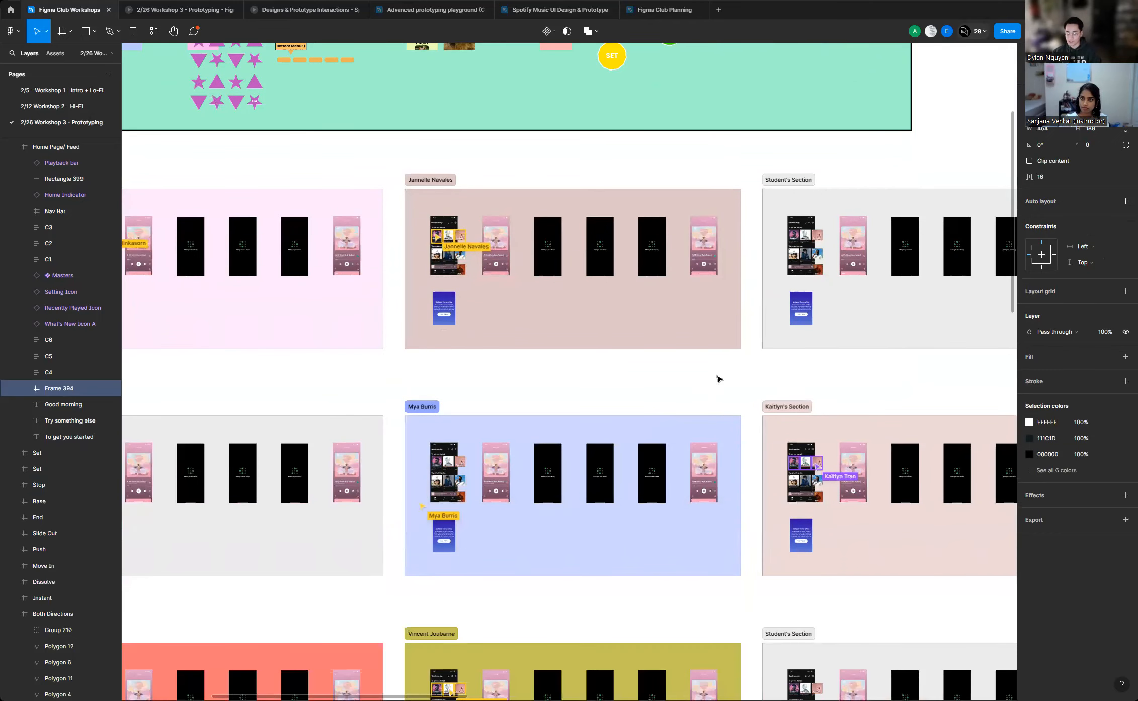
{"action": "scroll", "coordinate": [716, 376], "scroll_direction": "down", "scroll_amount": 6}
{"action": "scroll", "coordinate": [720, 463], "scroll_direction": "down", "scroll_amount": 8}
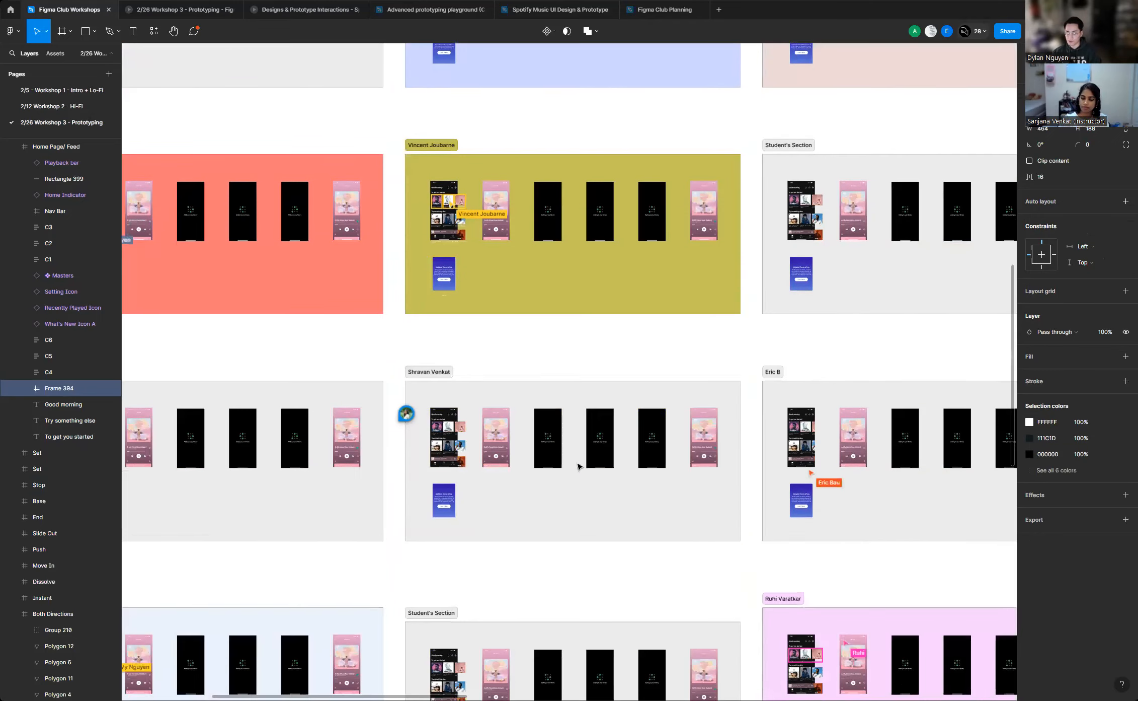
{"action": "scroll", "coordinate": [568, 479], "scroll_direction": "up", "scroll_amount": 7}
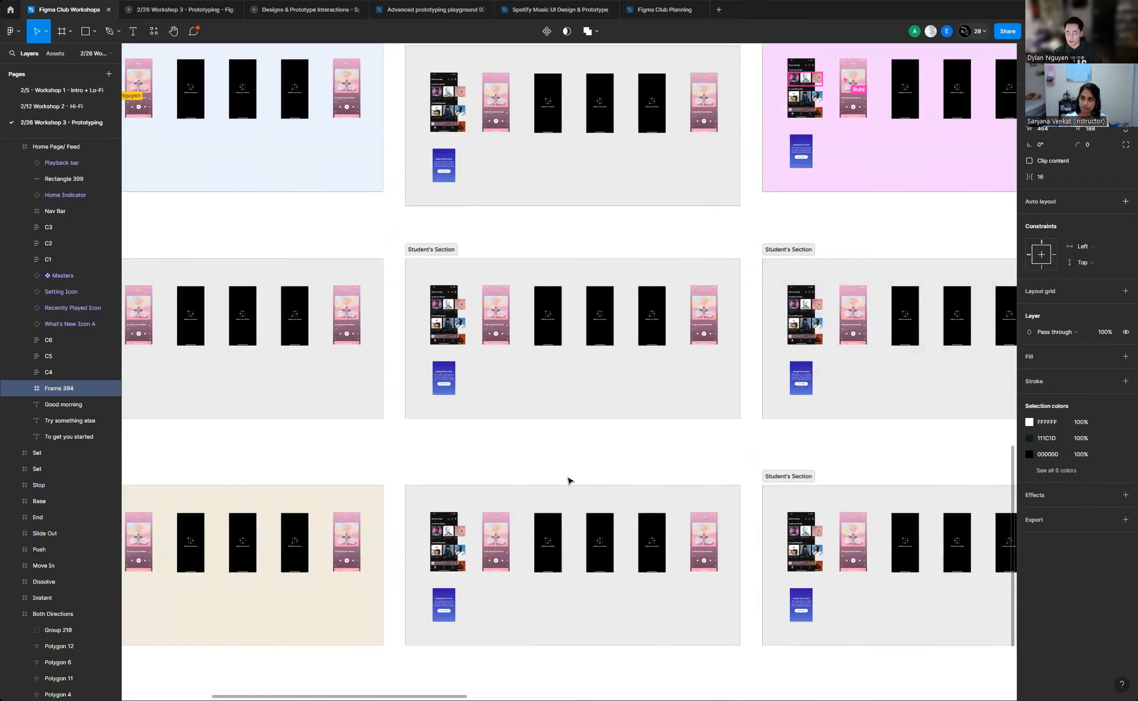
Examine the bounds of the framed playlist row under "To get you started" on the Home Page/ Feed frame in the test section
{"action": "scroll", "coordinate": [567, 464], "scroll_direction": "up", "scroll_amount": 18}
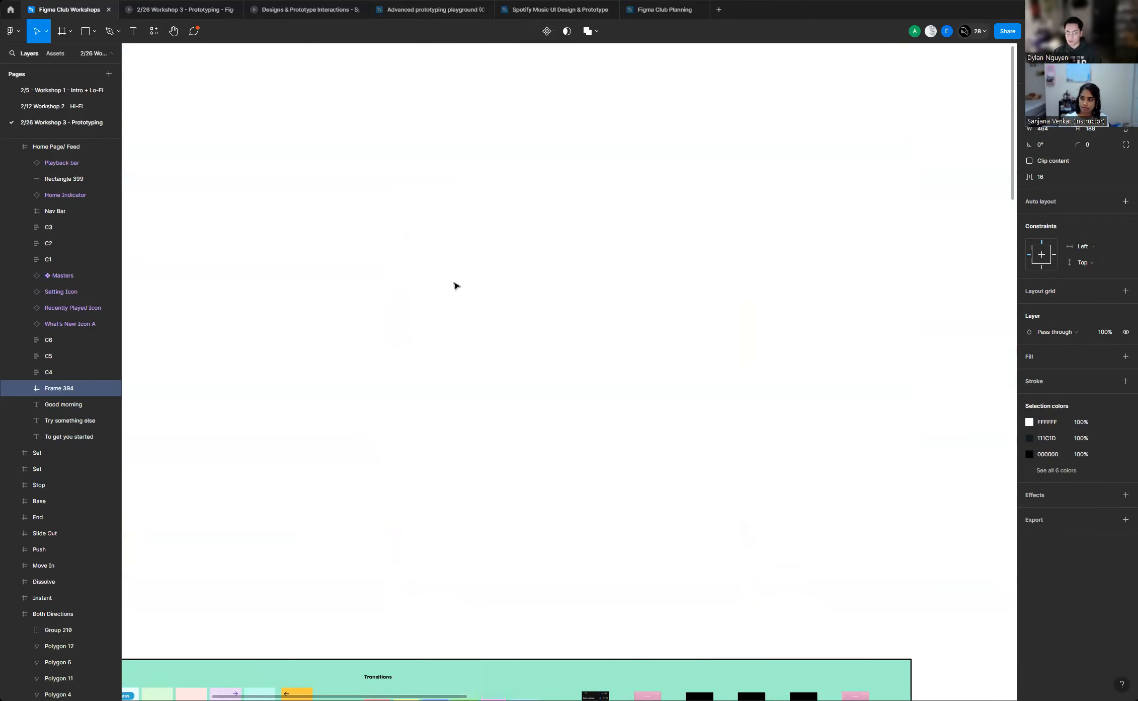
{"action": "scroll", "coordinate": [457, 332], "scroll_direction": "down", "scroll_amount": 4}
{"action": "scroll", "coordinate": [609, 492], "scroll_direction": "up", "scroll_amount": 15}
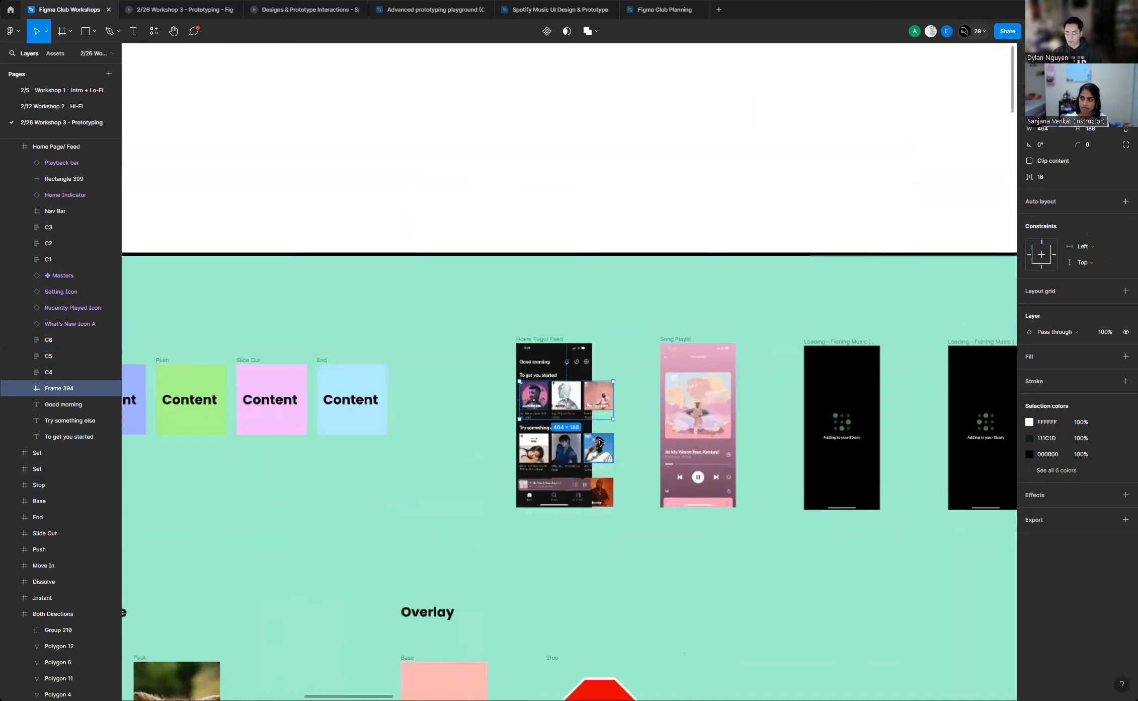
{"action": "scroll", "coordinate": [547, 368], "scroll_direction": "up", "scroll_amount": 3}
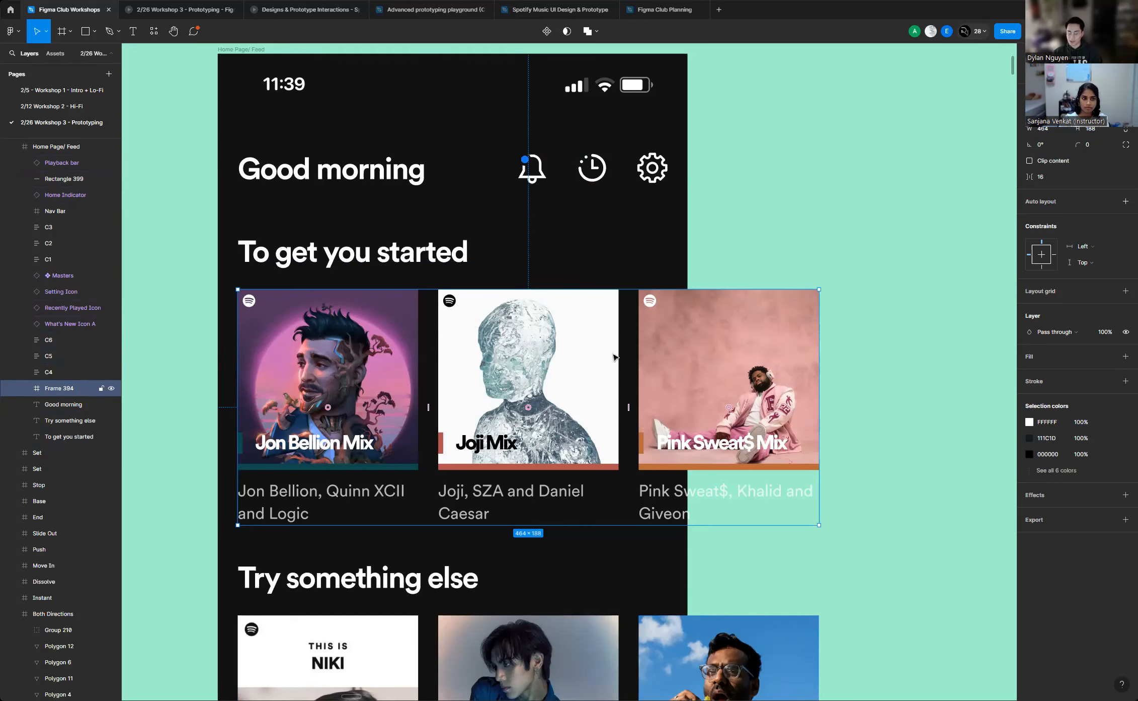
{"action": "scroll", "coordinate": [614, 357], "scroll_direction": "up", "scroll_amount": 2}
{"action": "scroll", "coordinate": [621, 359], "scroll_direction": "down", "scroll_amount": 2}
{"action": "scroll", "coordinate": [629, 359], "scroll_direction": "up", "scroll_amount": 2}
{"action": "scroll", "coordinate": [633, 361], "scroll_direction": "up", "scroll_amount": 1}
{"action": "scroll", "coordinate": [627, 362], "scroll_direction": "down", "scroll_amount": 4}
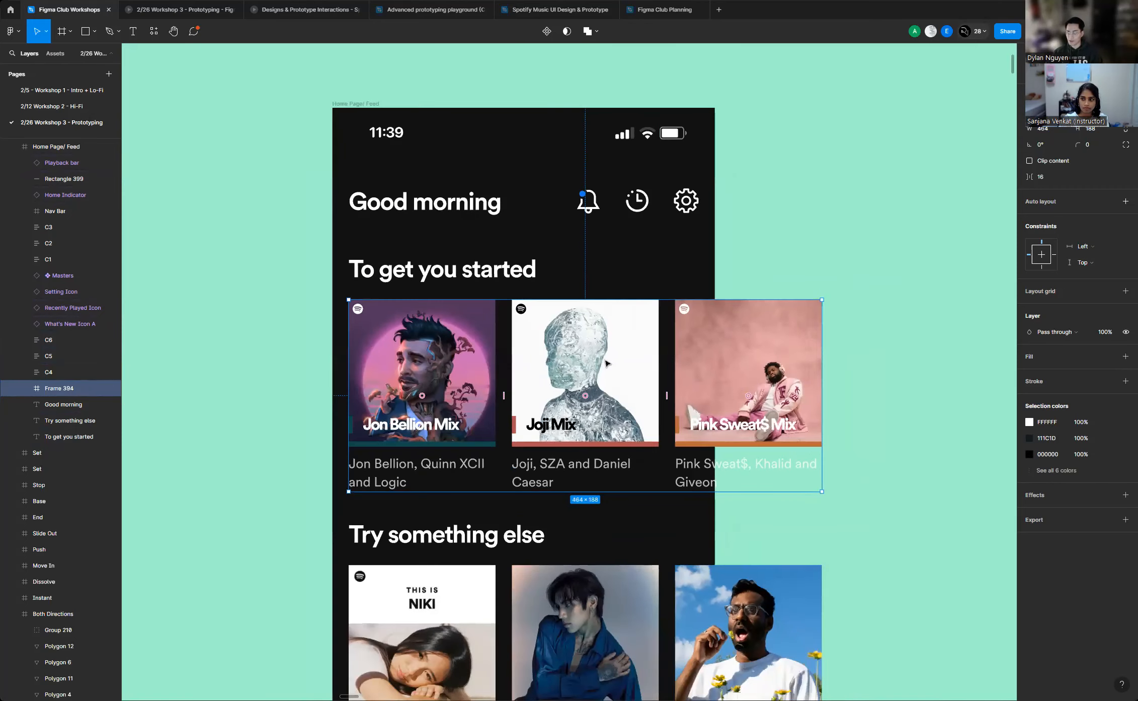
Check the students' sections below the test section for progress on framing the playlist row
{"action": "scroll", "coordinate": [618, 358], "scroll_direction": "down", "scroll_amount": 5}
{"action": "scroll", "coordinate": [549, 353], "scroll_direction": "down", "scroll_amount": 5}
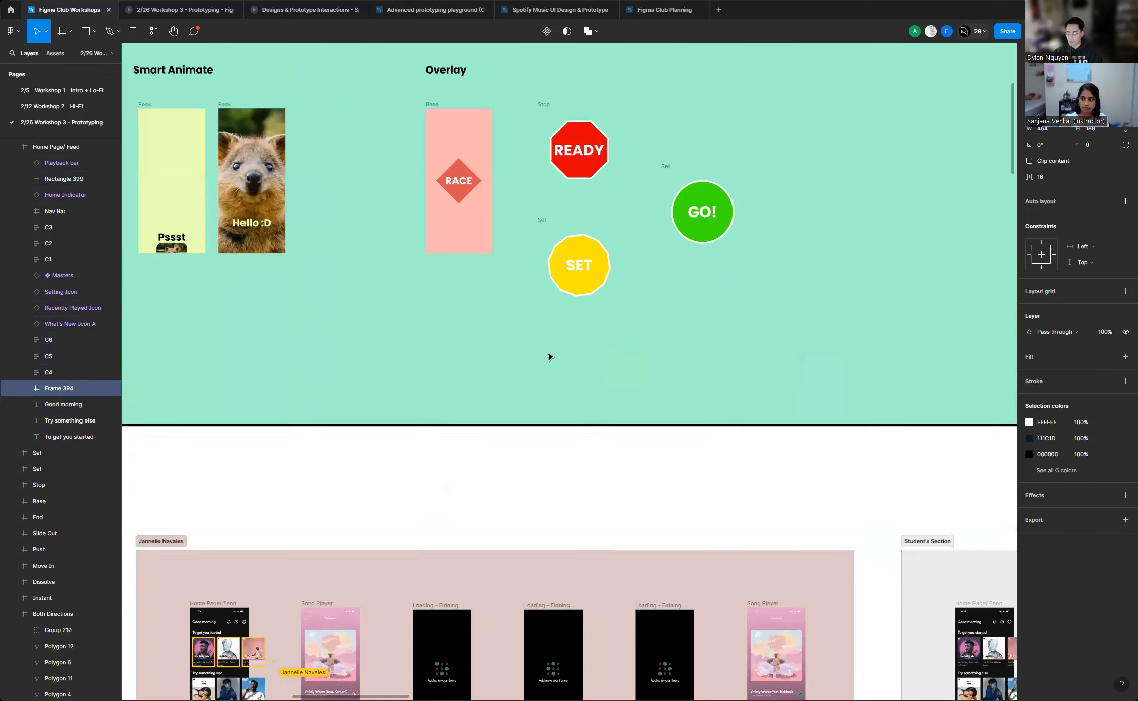
{"action": "scroll", "coordinate": [549, 356], "scroll_direction": "down", "scroll_amount": 1}
{"action": "scroll", "coordinate": [549, 356], "scroll_direction": "down", "scroll_amount": 5}
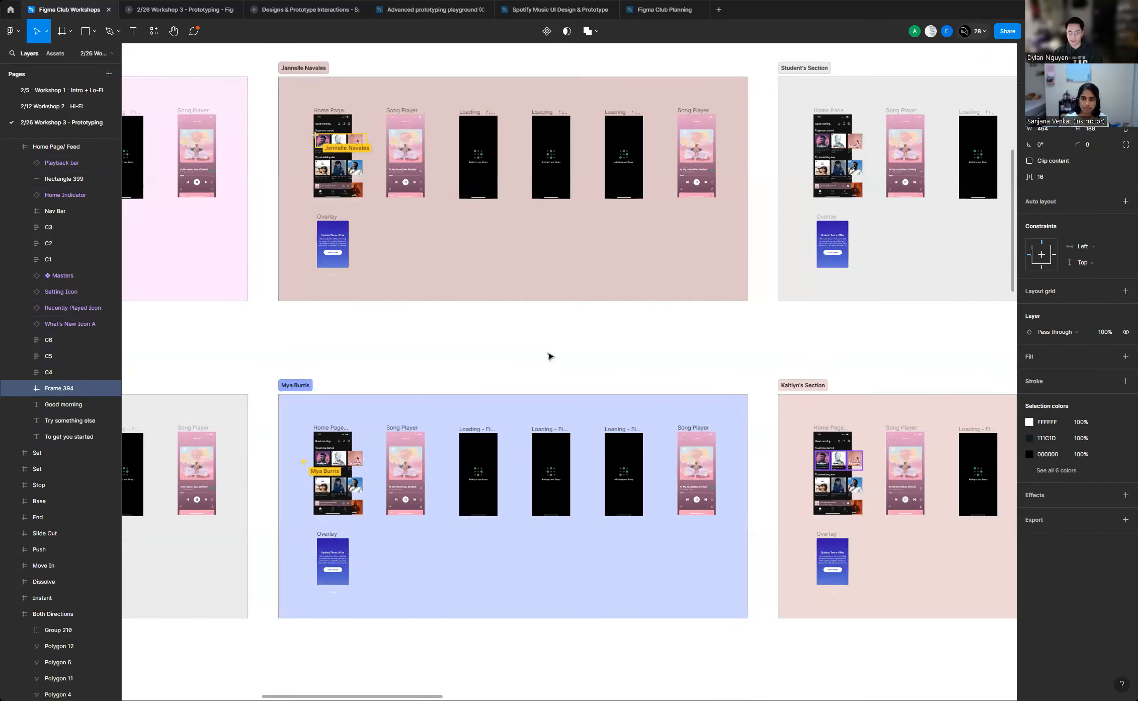
{"action": "scroll", "coordinate": [549, 357], "scroll_direction": "up", "scroll_amount": 2}
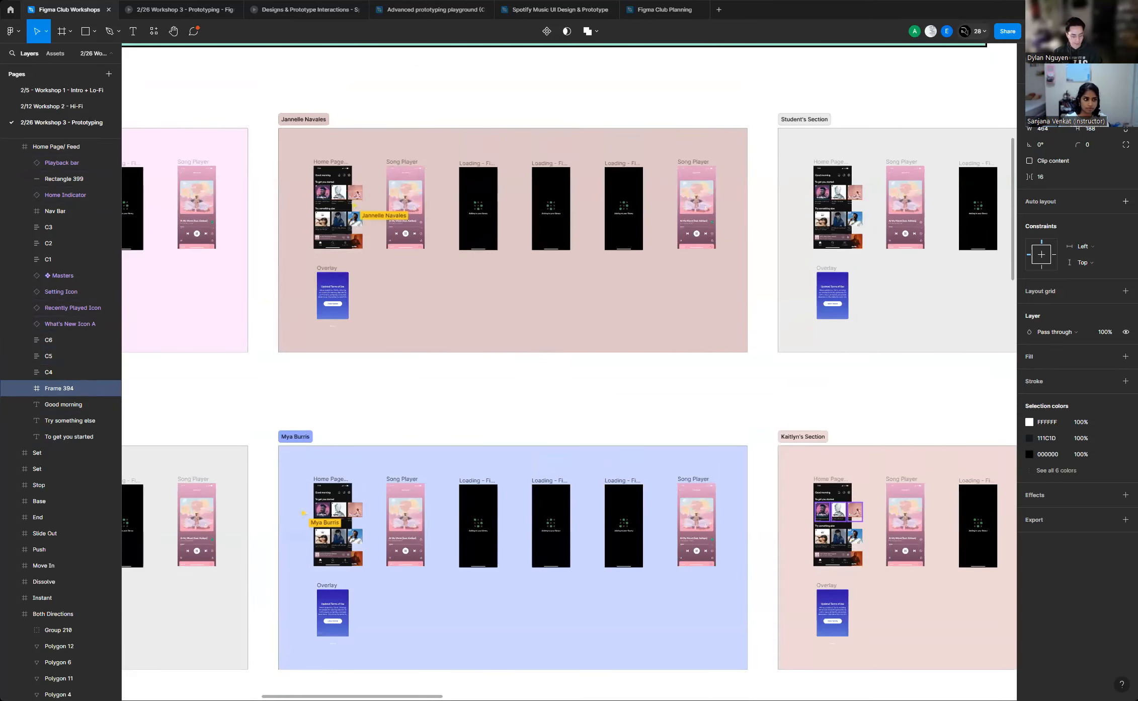
{"action": "scroll", "coordinate": [403, 383], "scroll_direction": "up", "scroll_amount": 2}
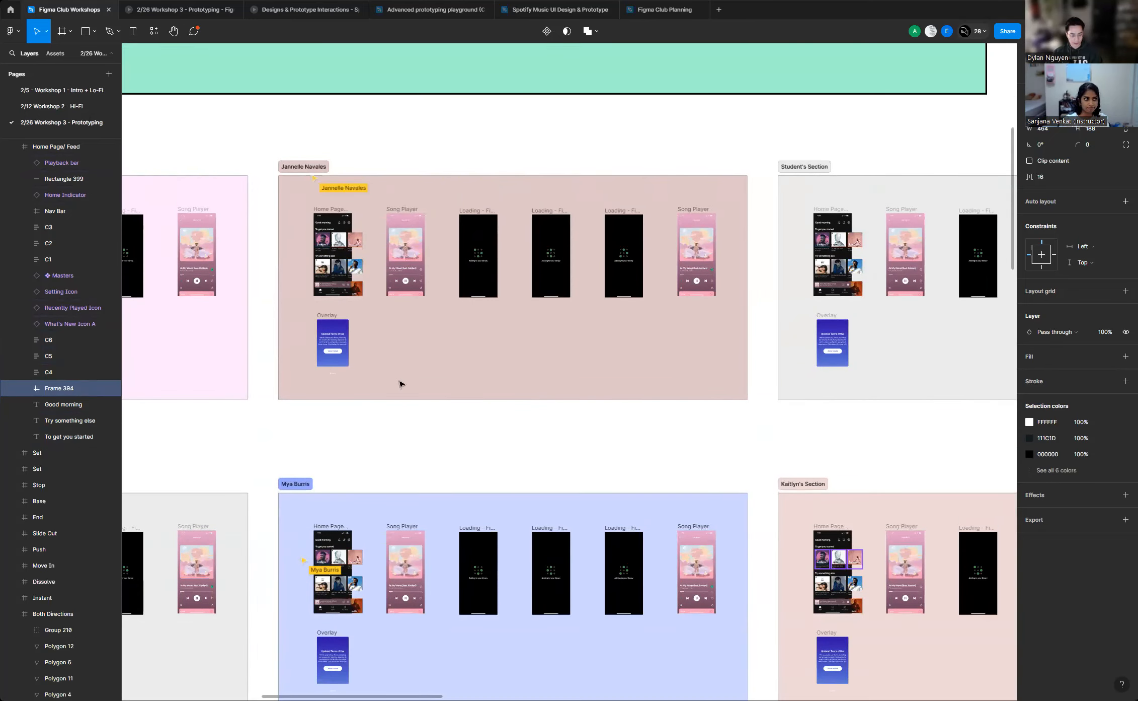
{"action": "scroll", "coordinate": [400, 384], "scroll_direction": "up", "scroll_amount": 20}
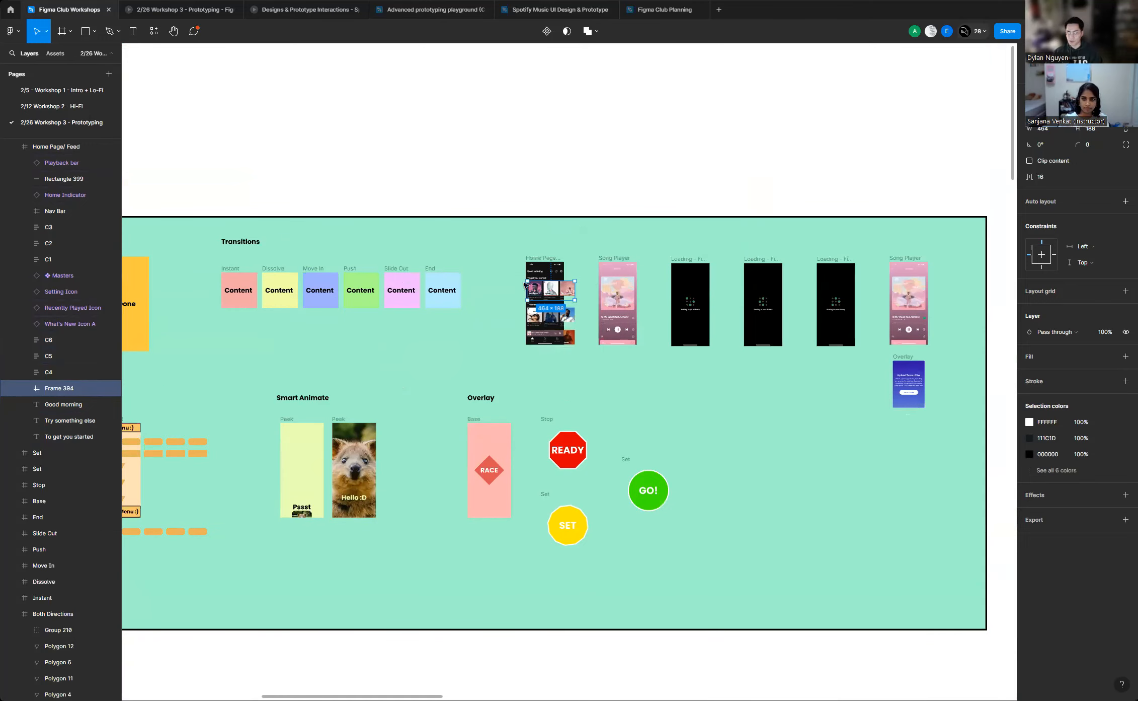
{"action": "scroll", "coordinate": [525, 283], "scroll_direction": "up", "scroll_amount": 10}
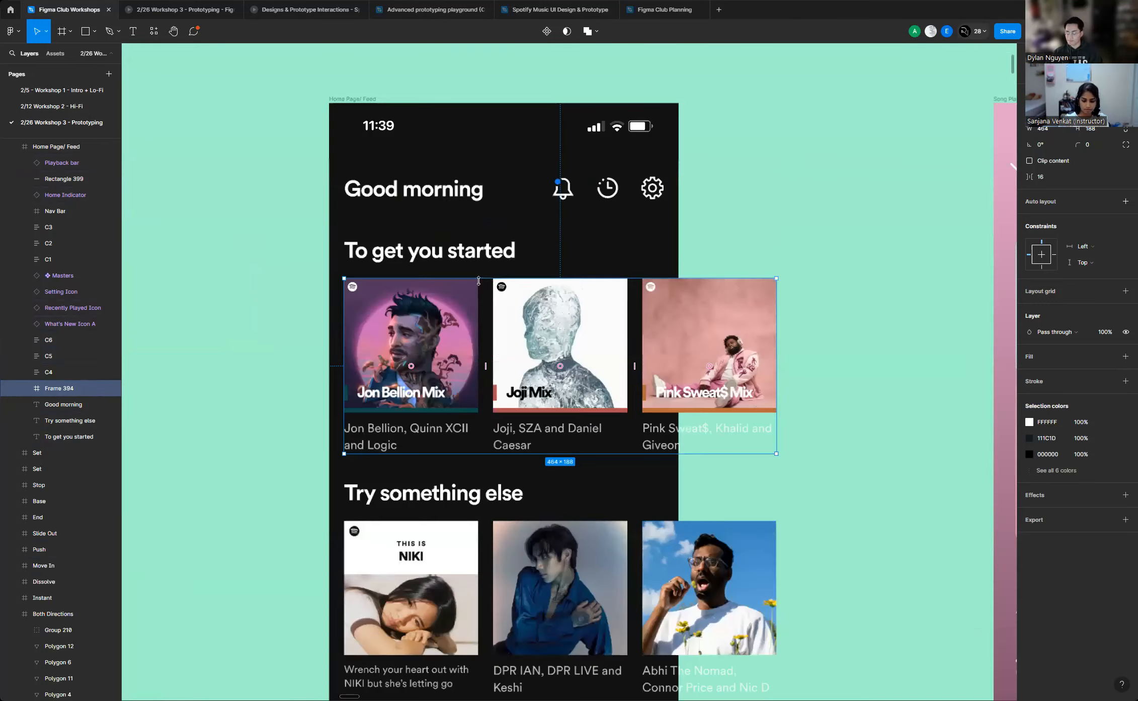
Extend the left side of the "To get you started" row frame to the Home Page/ Feed frame's left edge, for a width of 480
{"action": "scroll", "coordinate": [536, 319], "scroll_direction": "up", "scroll_amount": 3}
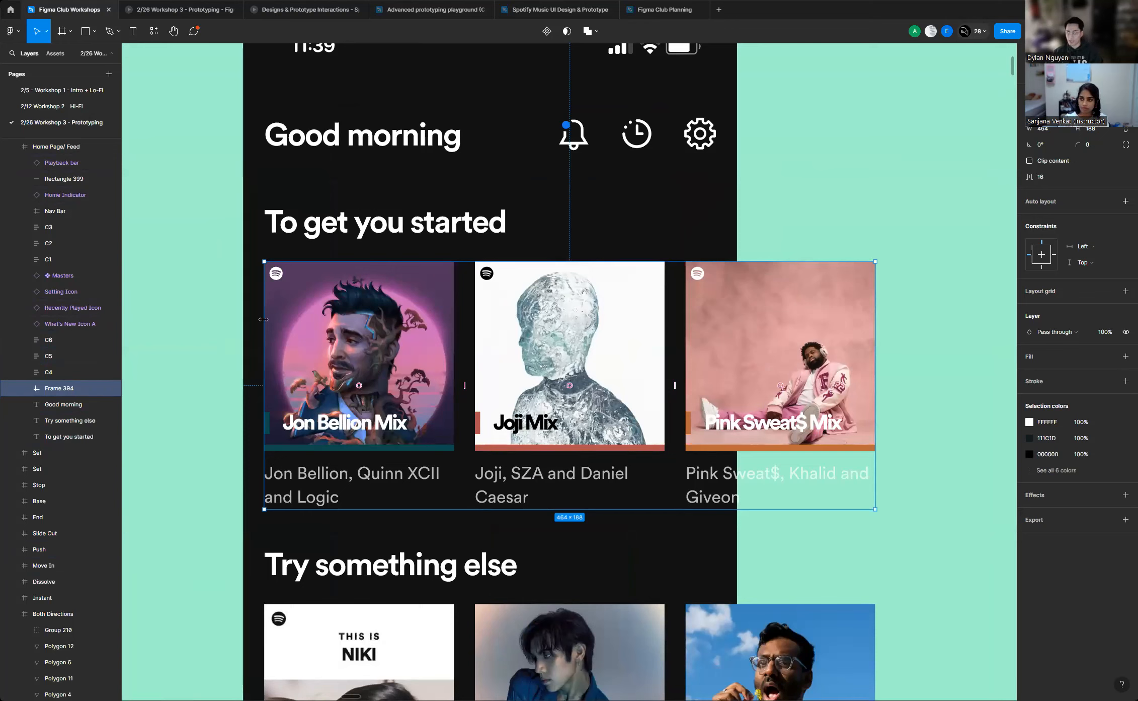
{"action": "scroll", "coordinate": [496, 304], "scroll_direction": "down", "scroll_amount": 3}
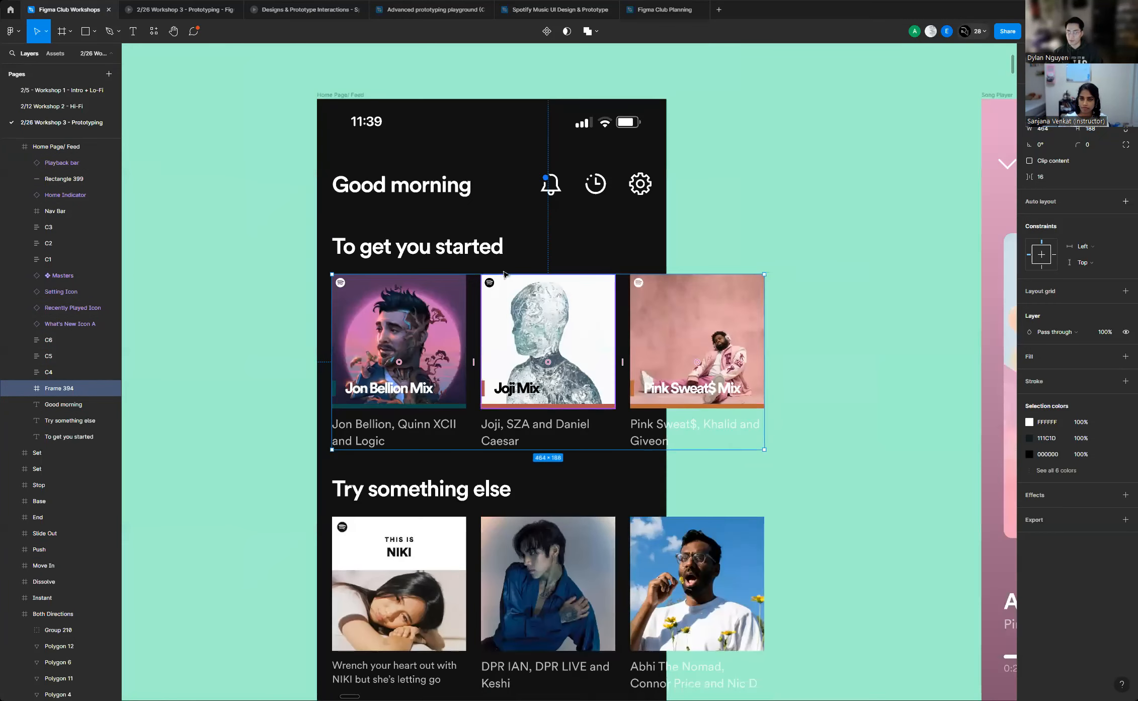
{"action": "scroll", "coordinate": [410, 310], "scroll_direction": "up", "scroll_amount": 3}
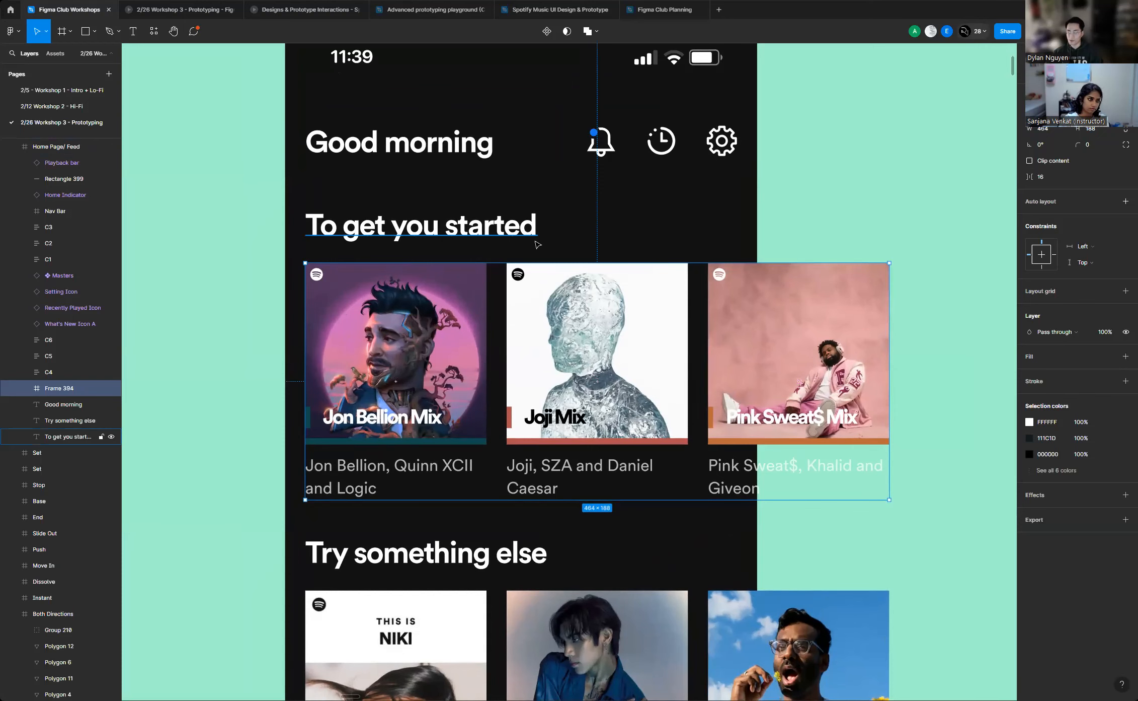
{"action": "scroll", "coordinate": [740, 259], "scroll_direction": "down", "scroll_amount": 2}
{"action": "scroll", "coordinate": [446, 327], "scroll_direction": "up", "scroll_amount": 4}
{"action": "scroll", "coordinate": [445, 326], "scroll_direction": "up", "scroll_amount": 1}
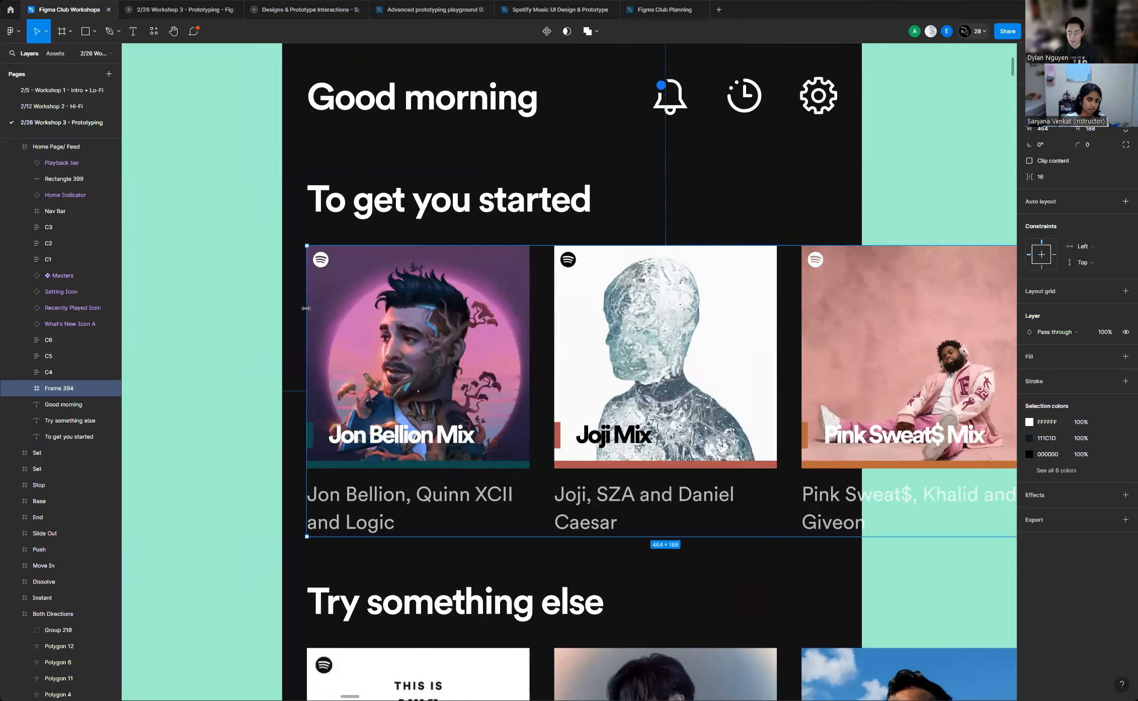
{"action": "left_click_drag", "start_coordinate": [307, 308], "coordinate": [297, 306]}
{"action": "left_click_drag", "start_coordinate": [301, 306], "coordinate": [283, 306]}
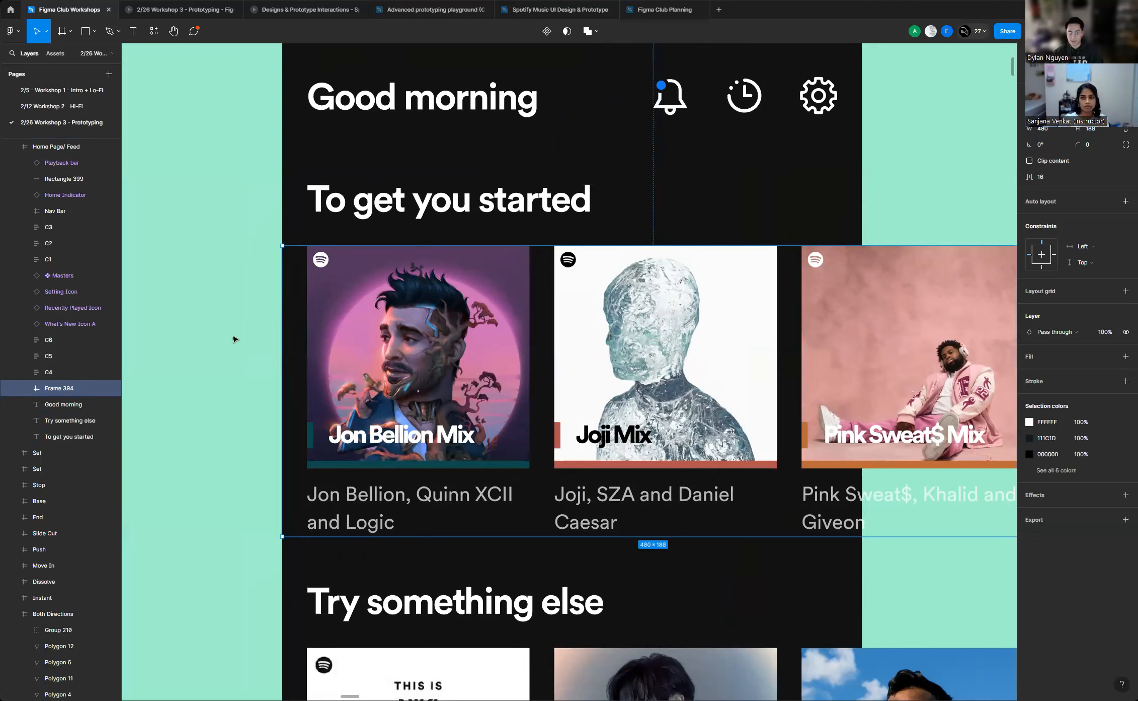
Shrink the row frame from its right side to the Home Page/ Feed frame's right edge, for a width of 375
{"action": "scroll", "coordinate": [234, 338], "scroll_direction": "down", "scroll_amount": 5}
{"action": "scroll", "coordinate": [236, 339], "scroll_direction": "up", "scroll_amount": 5}
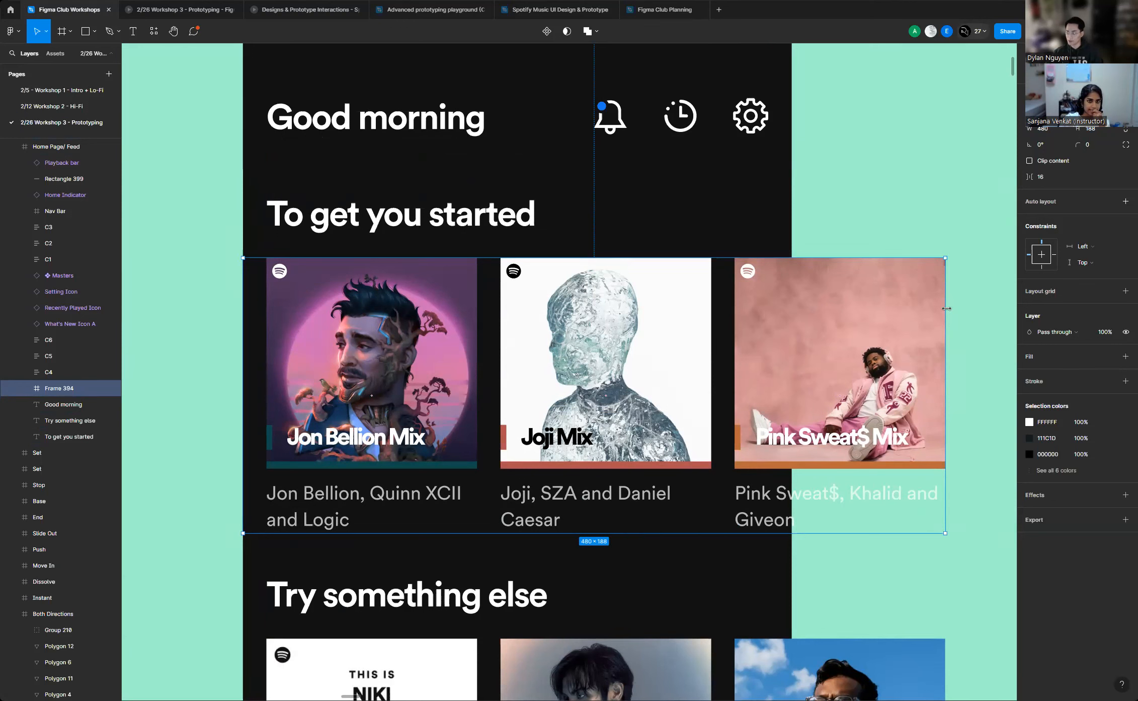
{"action": "left_click_drag", "start_coordinate": [946, 308], "coordinate": [791, 322]}
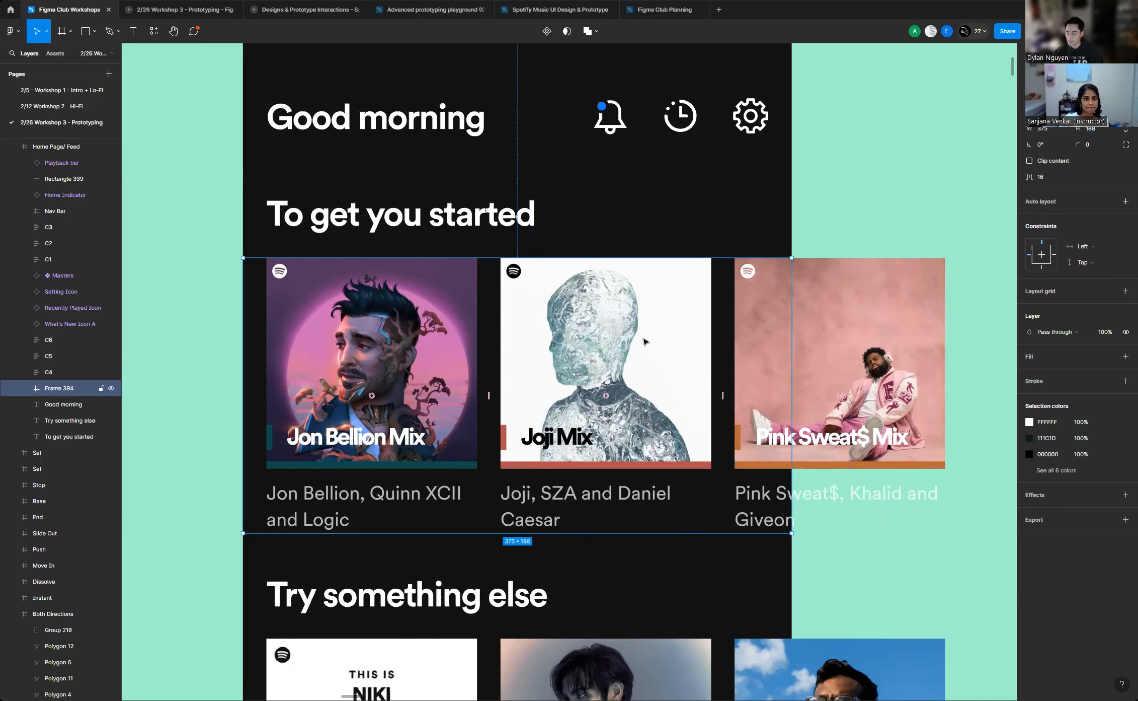
Examine how the third playlist card, Pink Sweat$ Mix, extends beyond the resized row frame
{"action": "scroll", "coordinate": [646, 342], "scroll_direction": "down", "scroll_amount": 3}
{"action": "scroll", "coordinate": [646, 342], "scroll_direction": "up", "scroll_amount": 3}
{"action": "scroll", "coordinate": [592, 327], "scroll_direction": "down", "scroll_amount": 5}
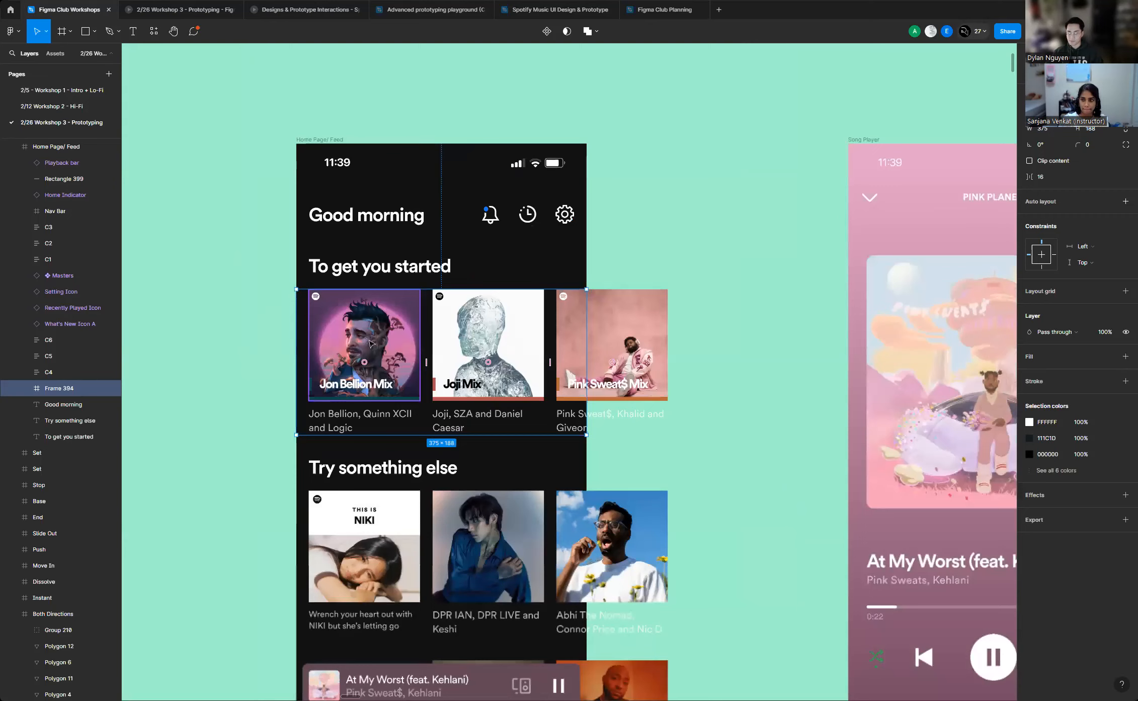
{"action": "scroll", "coordinate": [352, 352], "scroll_direction": "up", "scroll_amount": 5}
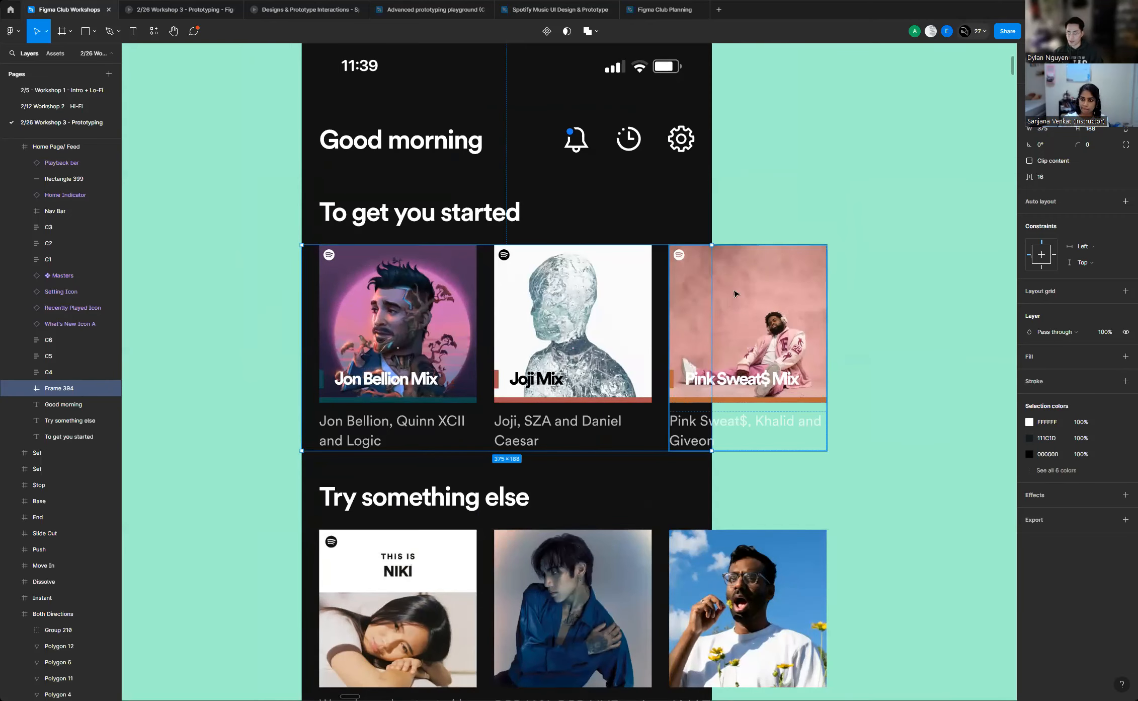
{"action": "scroll", "coordinate": [750, 338], "scroll_direction": "up", "scroll_amount": 1}
{"action": "scroll", "coordinate": [755, 348], "scroll_direction": "up", "scroll_amount": 3}
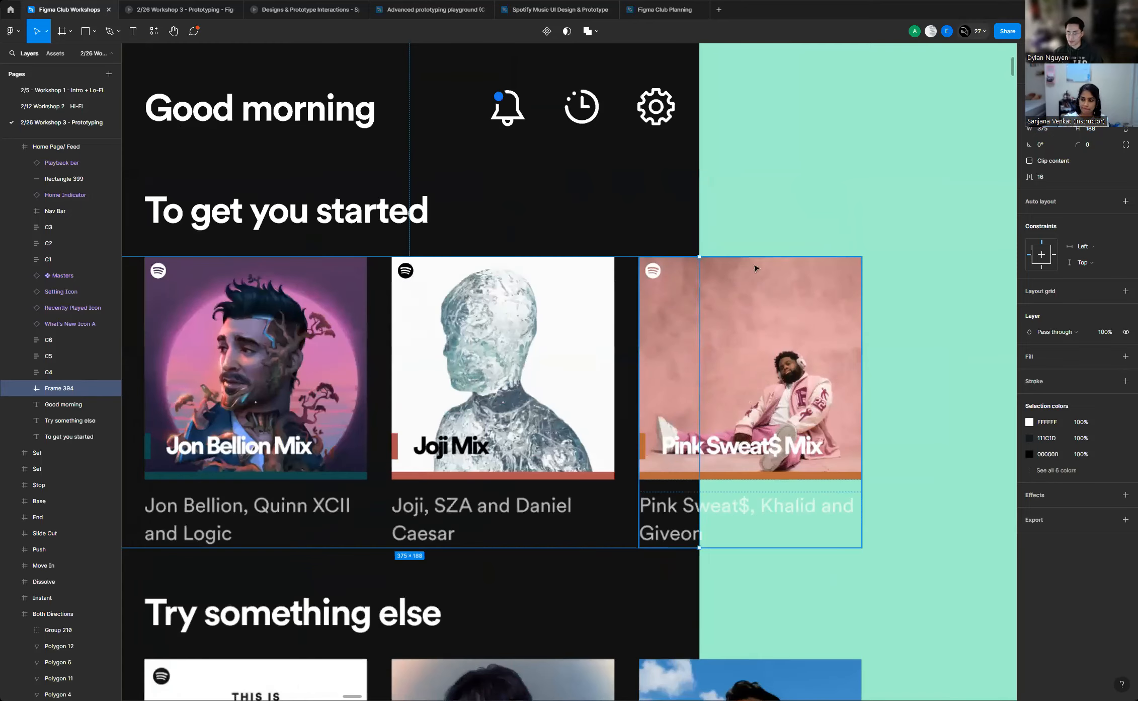
{"action": "scroll", "coordinate": [775, 294], "scroll_direction": "down", "scroll_amount": 2}
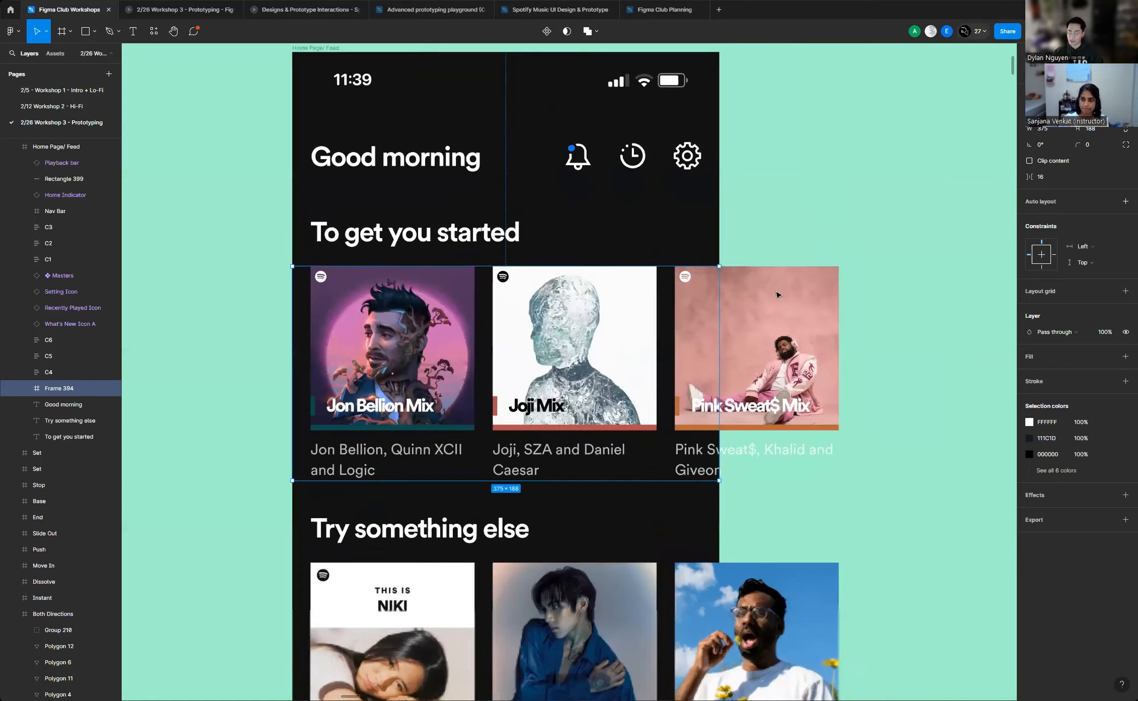
{"action": "scroll", "coordinate": [411, 292], "scroll_direction": "up", "scroll_amount": 1}
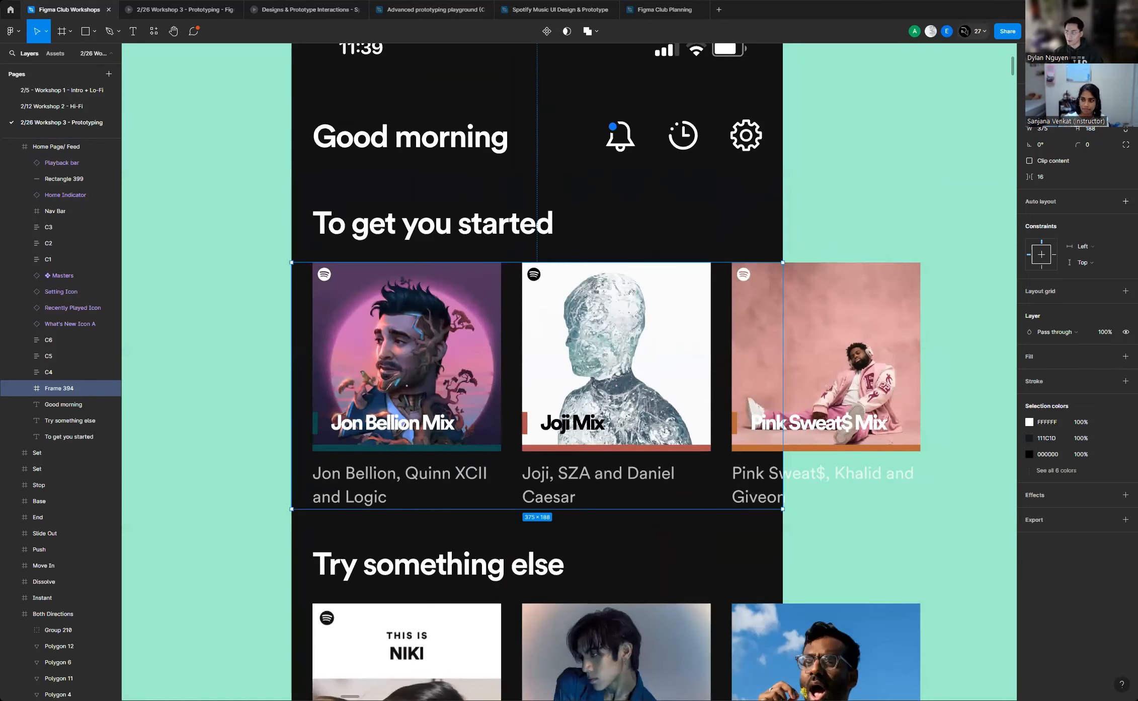
Set the prototype overflow scrolling of the "To get you started" row frame to horizontal
{"action": "left_click", "coordinate": [1063, 53]}
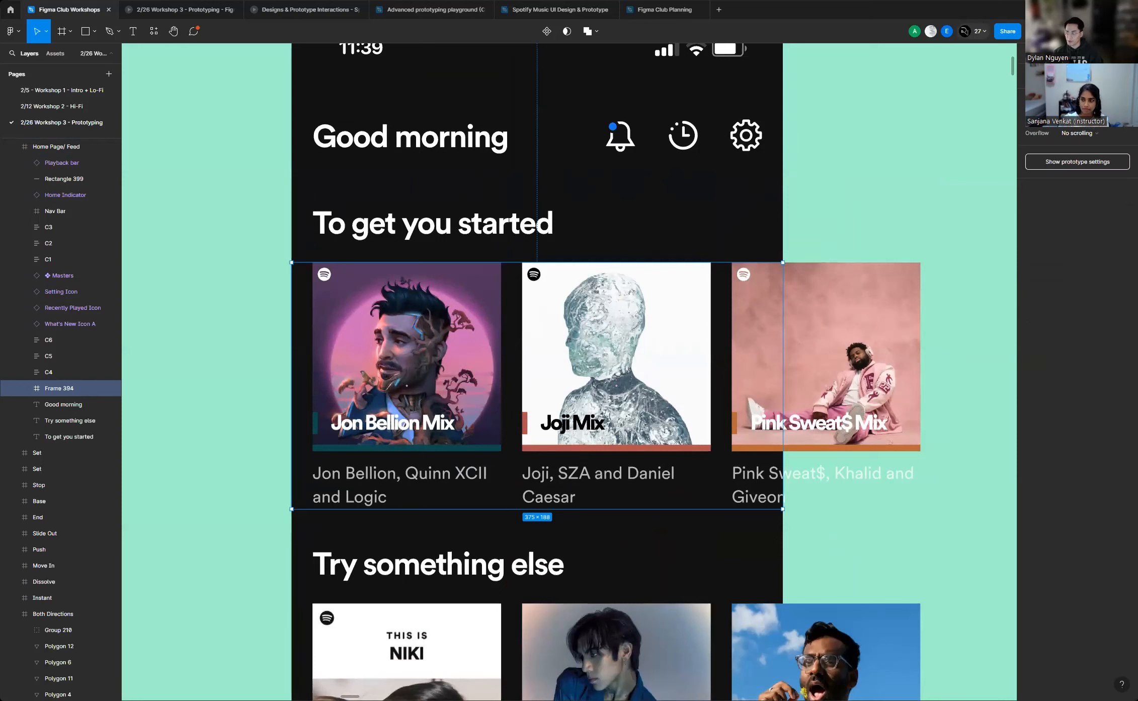
{"action": "left_click", "coordinate": [1085, 135]}
{"action": "left_click", "coordinate": [1083, 151]}
{"action": "left_click", "coordinate": [850, 225]}
{"action": "scroll", "coordinate": [438, 302], "scroll_direction": "down", "scroll_amount": 3}
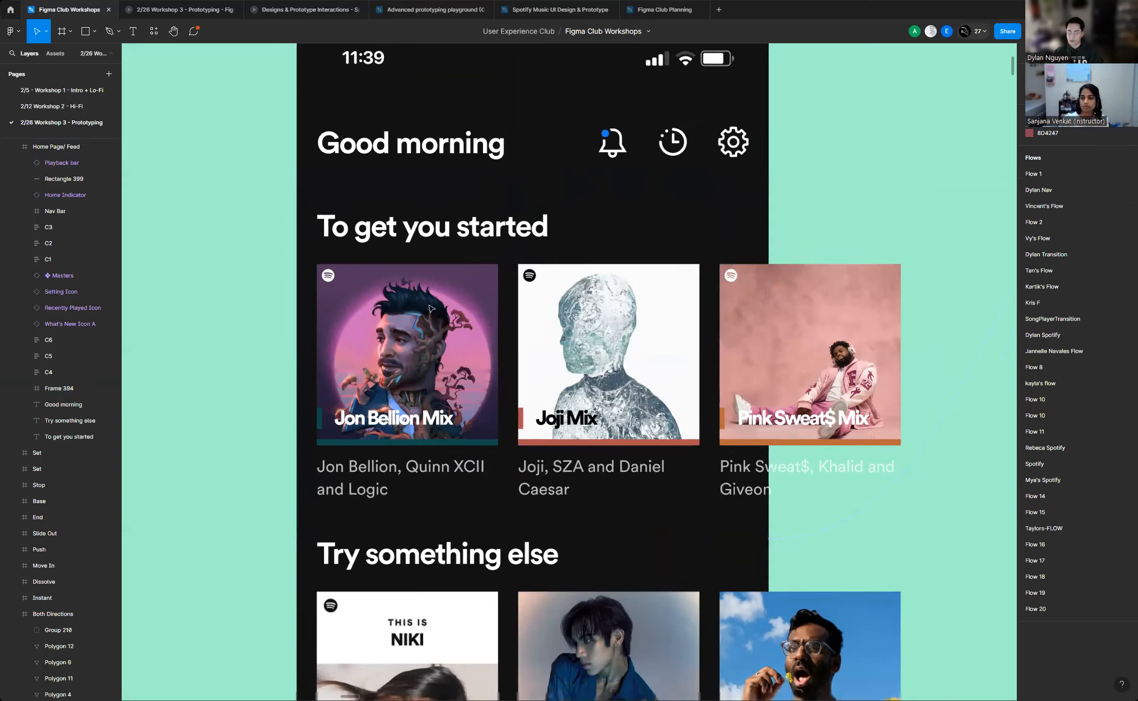
Preview the Home Page/ Feed flow of the test section and test horizontal scrolling of the "To get you started" row
{"action": "scroll", "coordinate": [445, 300], "scroll_direction": "down", "scroll_amount": 2}
{"action": "scroll", "coordinate": [468, 302], "scroll_direction": "down", "scroll_amount": 2}
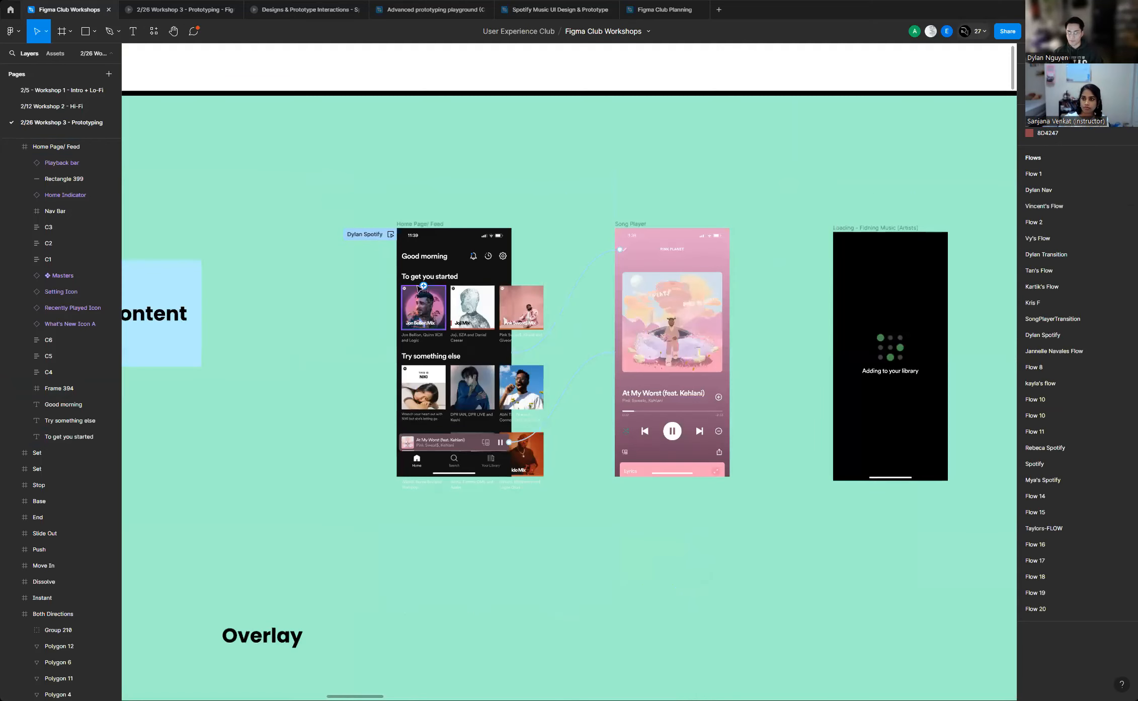
{"action": "scroll", "coordinate": [491, 303], "scroll_direction": "down", "scroll_amount": 2}
{"action": "scroll", "coordinate": [456, 195], "scroll_direction": "up", "scroll_amount": 5}
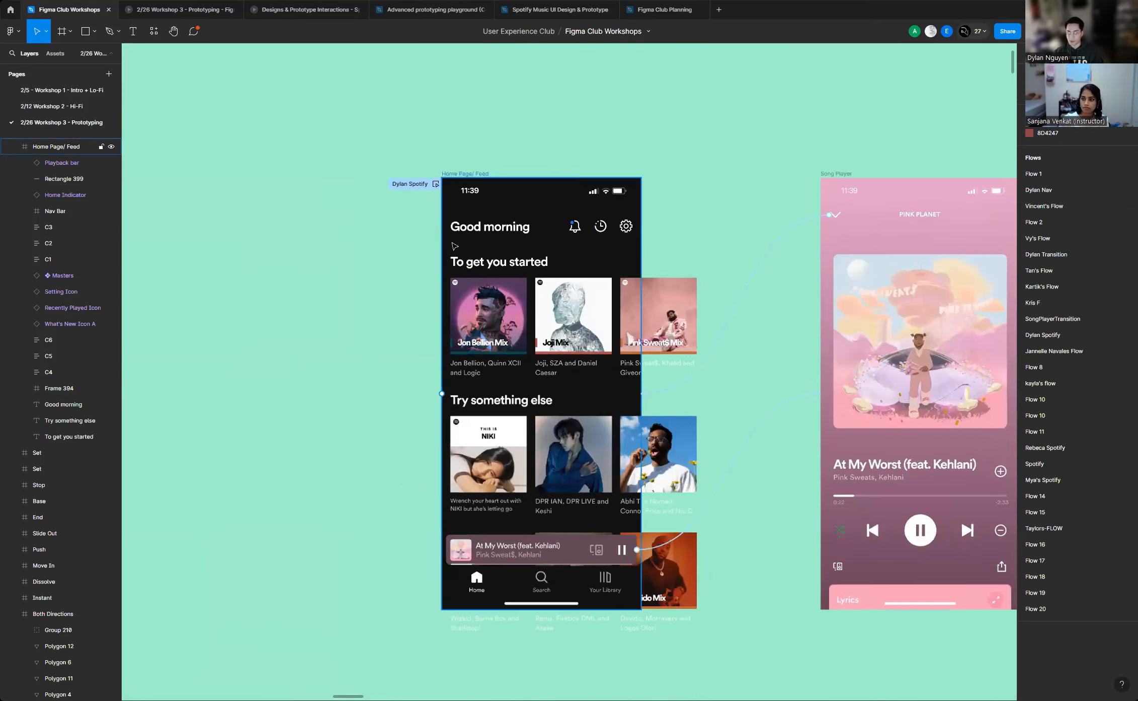
{"action": "left_click", "coordinate": [436, 180]}
{"action": "mouse_move", "coordinate": [294, 243]}
{"action": "left_mouse_down"}
{"action": "mouse_move", "coordinate": [212, 240]}
{"action": "mouse_move", "coordinate": [311, 244]}
{"action": "mouse_move", "coordinate": [232, 242]}
{"action": "mouse_move", "coordinate": [302, 244]}
{"action": "mouse_move", "coordinate": [242, 243]}
{"action": "mouse_move", "coordinate": [281, 251]}
{"action": "left_mouse_up"}
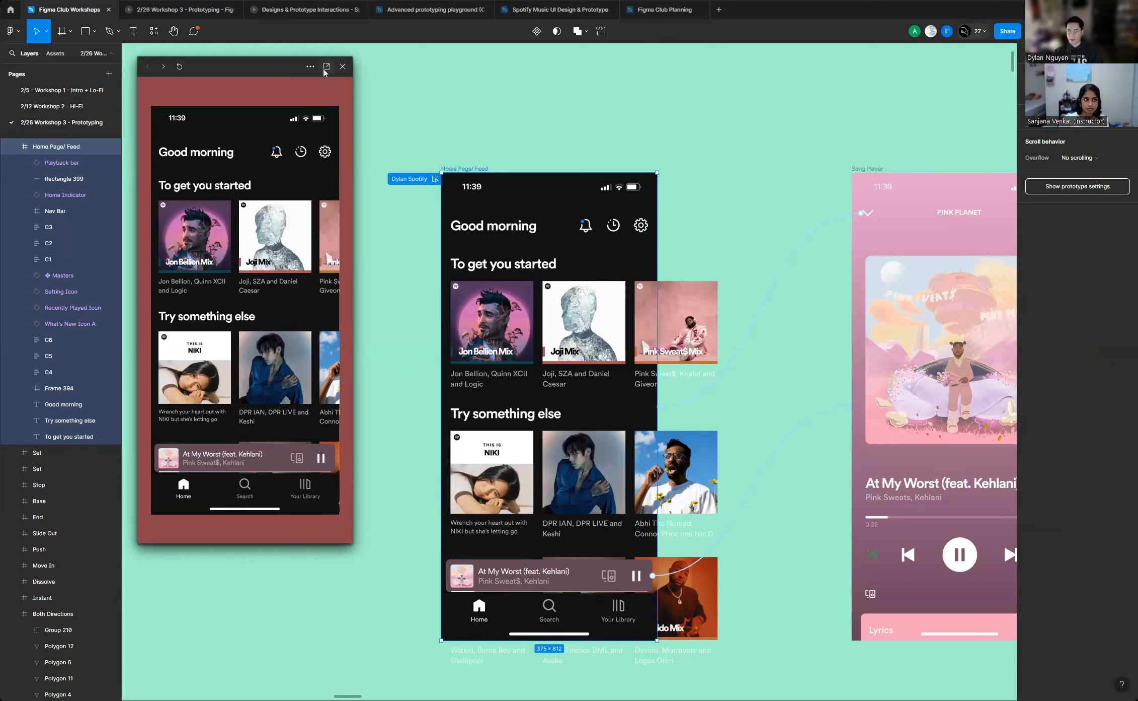
{"action": "left_click", "coordinate": [403, 297]}
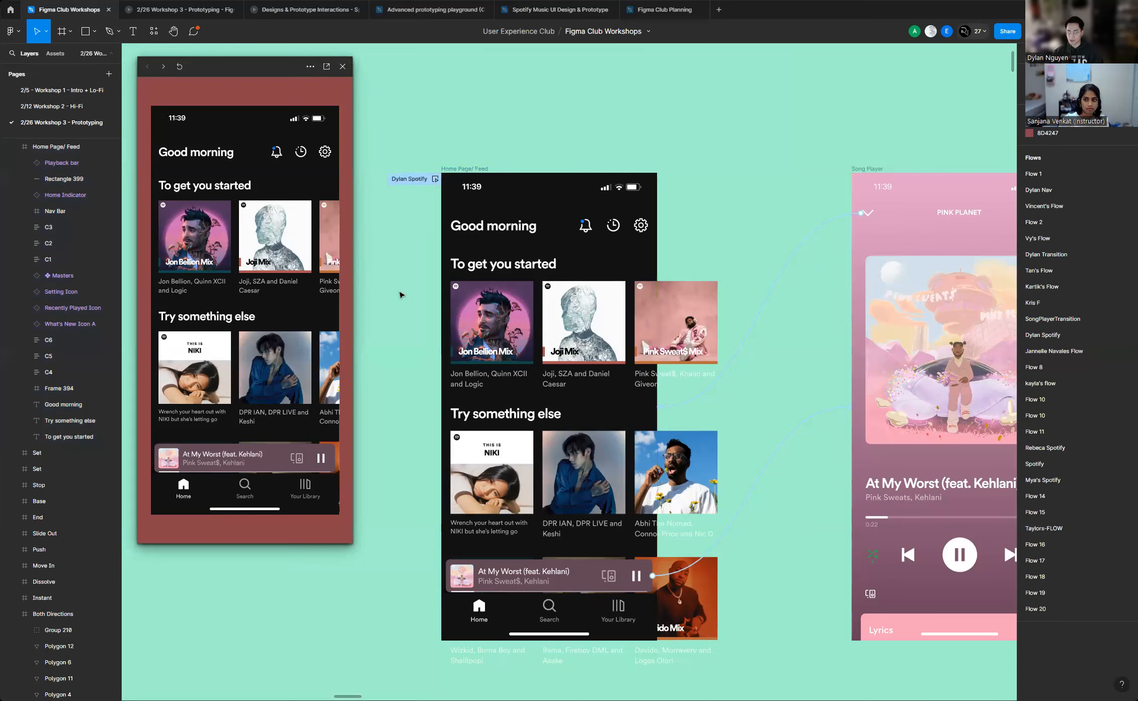
Wrap the three playlist cards C4, C5 and C6 under "Try something else" in a single frame
{"action": "scroll", "coordinate": [451, 350], "scroll_direction": "down", "scroll_amount": 1}
{"action": "scroll", "coordinate": [529, 369], "scroll_direction": "down", "scroll_amount": 10}
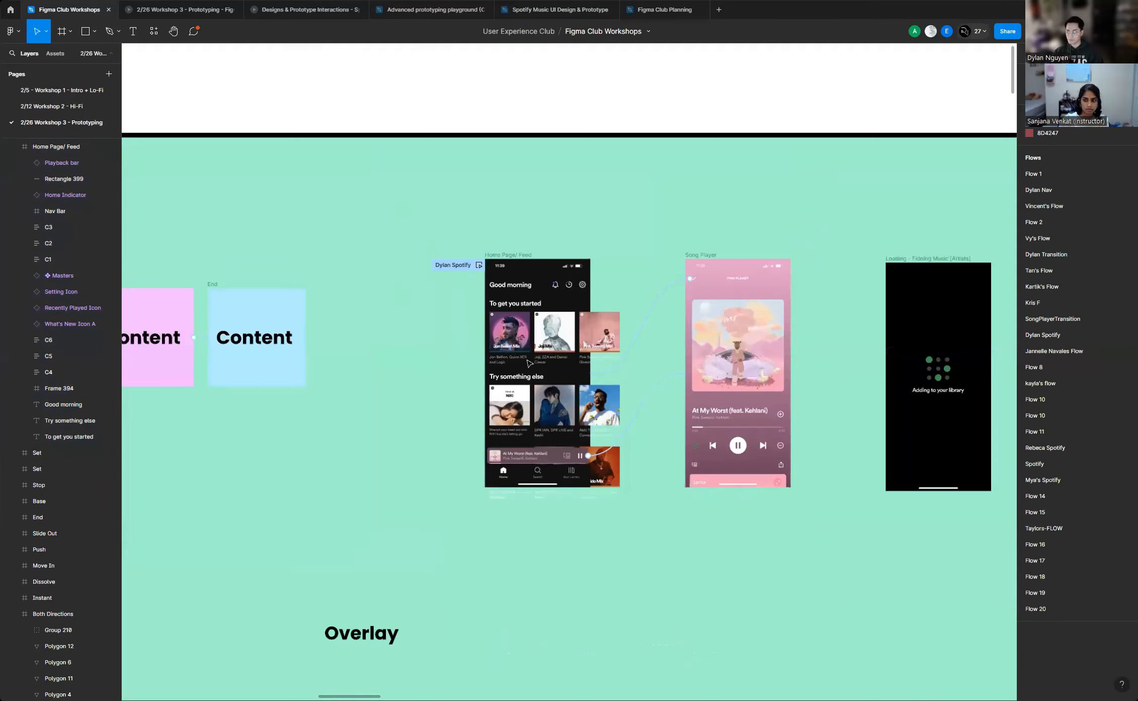
{"action": "scroll", "coordinate": [547, 368], "scroll_direction": "up", "scroll_amount": 3}
{"action": "scroll", "coordinate": [547, 369], "scroll_direction": "up", "scroll_amount": 6}
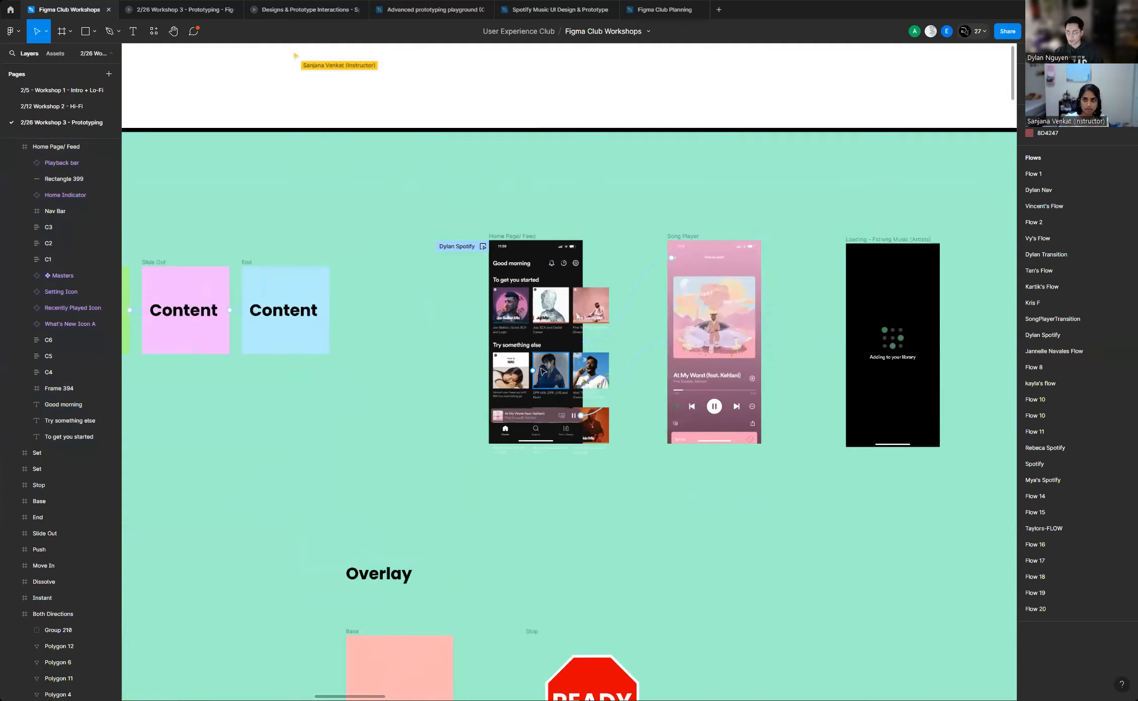
{"action": "scroll", "coordinate": [503, 390], "scroll_direction": "up", "scroll_amount": 1}
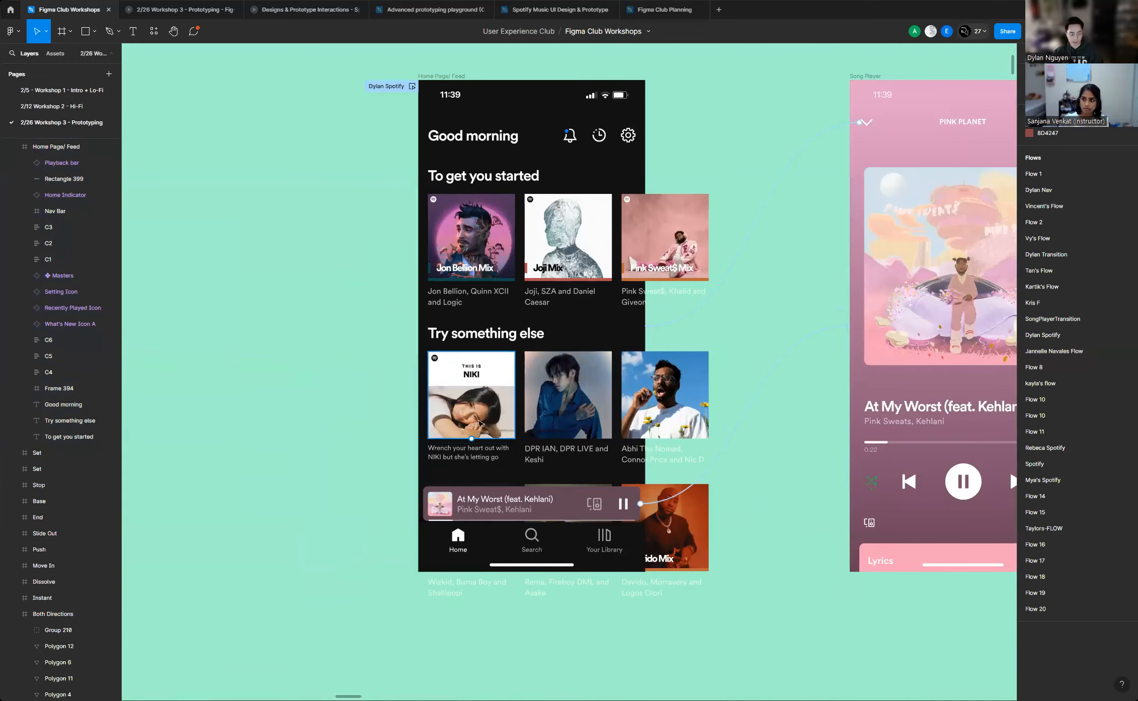
{"action": "scroll", "coordinate": [503, 390], "scroll_direction": "up", "scroll_amount": 2}
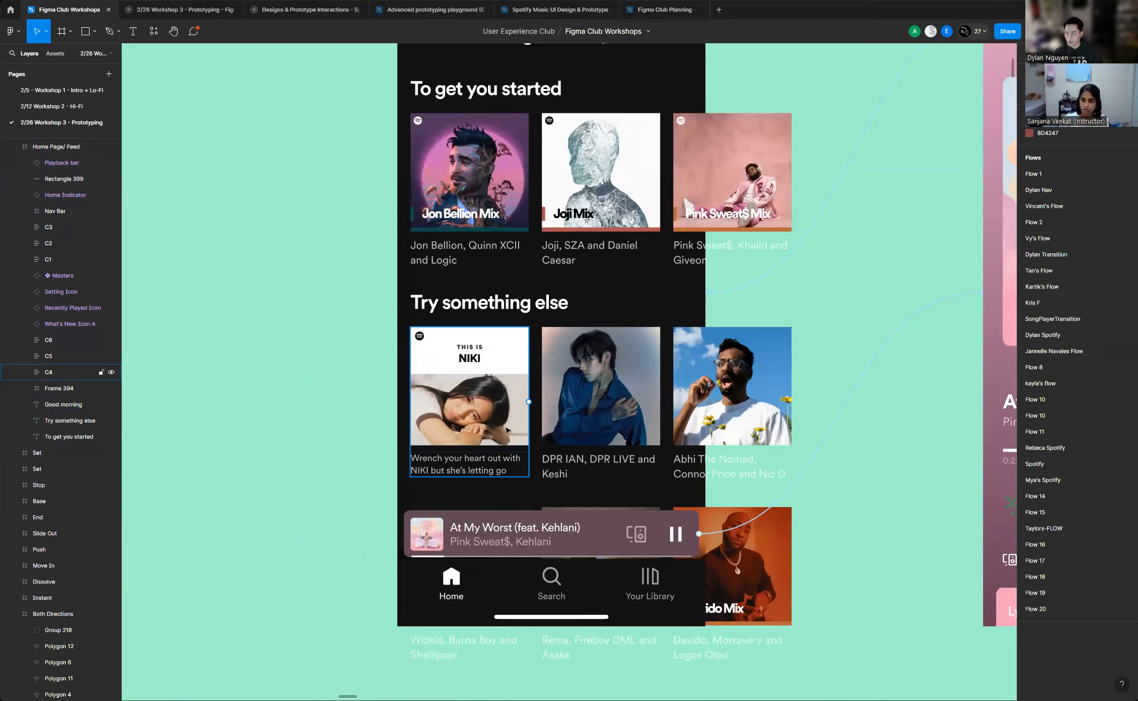
{"action": "left_click", "coordinate": [472, 405]}
{"action": "left_click", "coordinate": [604, 400], "text": "shift"}
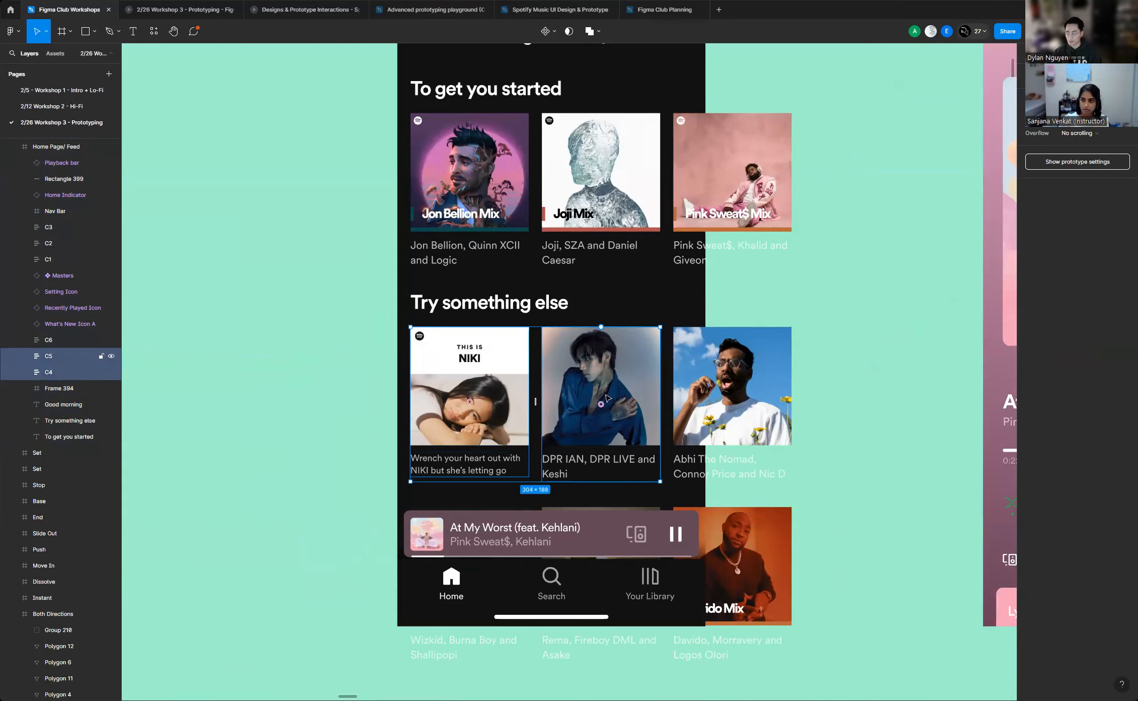
{"action": "left_click", "coordinate": [701, 398], "text": "shift"}
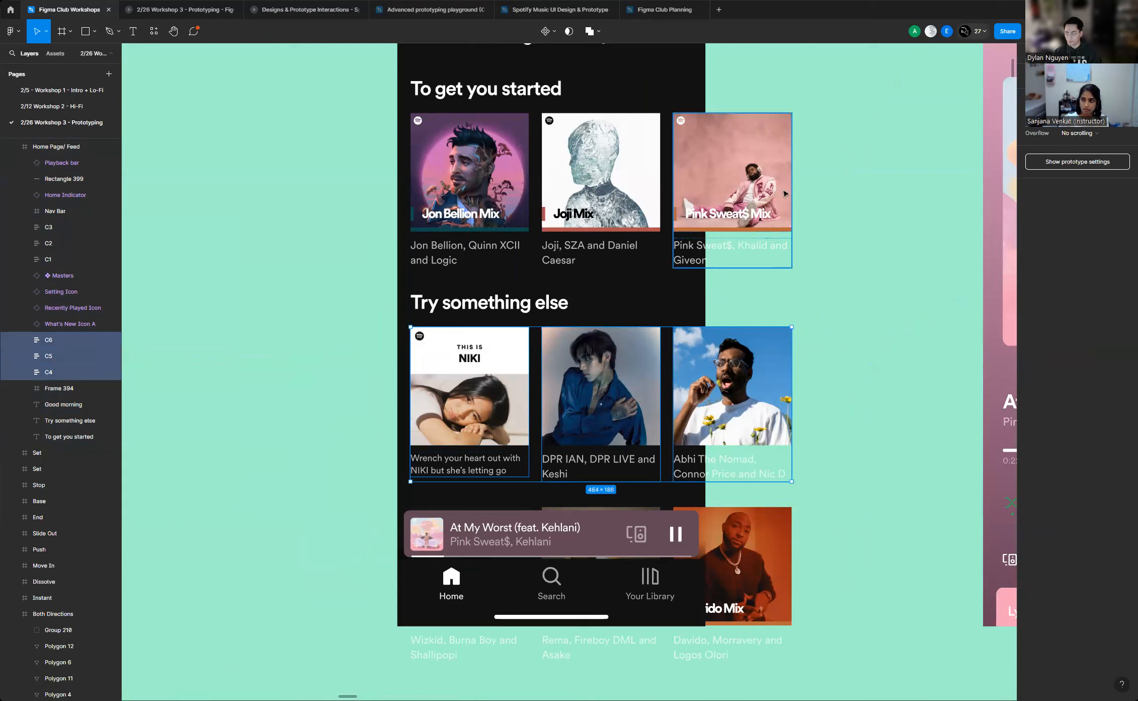
{"action": "right_click", "coordinate": [586, 387]}
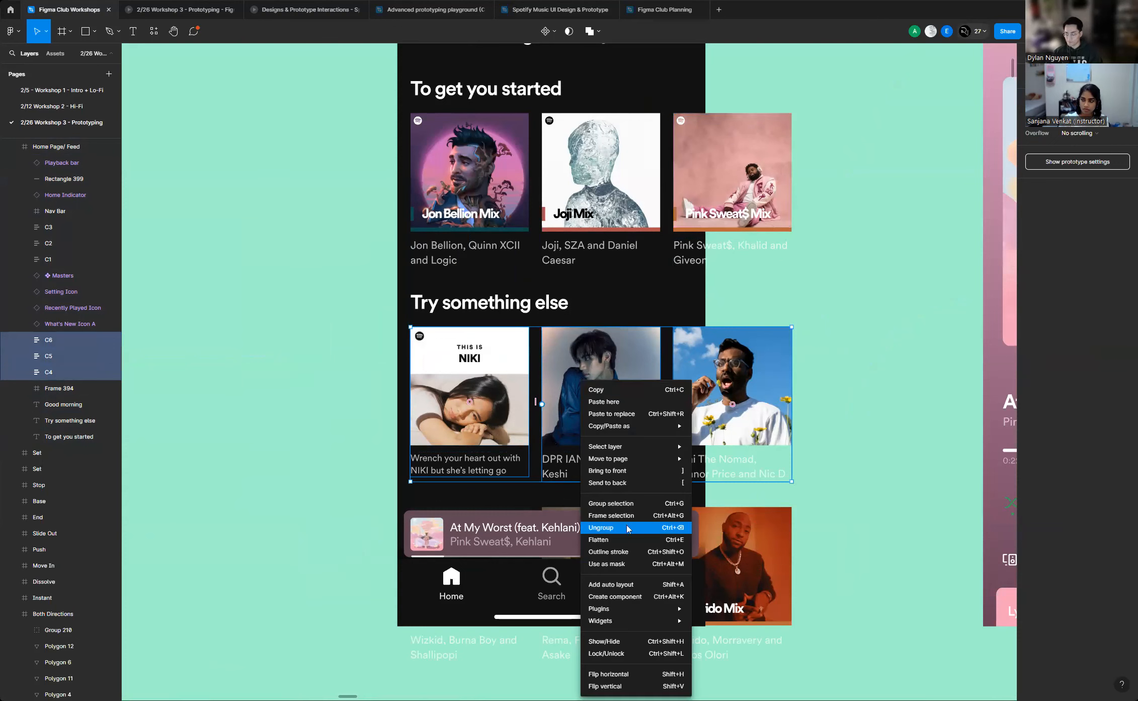
{"action": "left_click", "coordinate": [635, 510]}
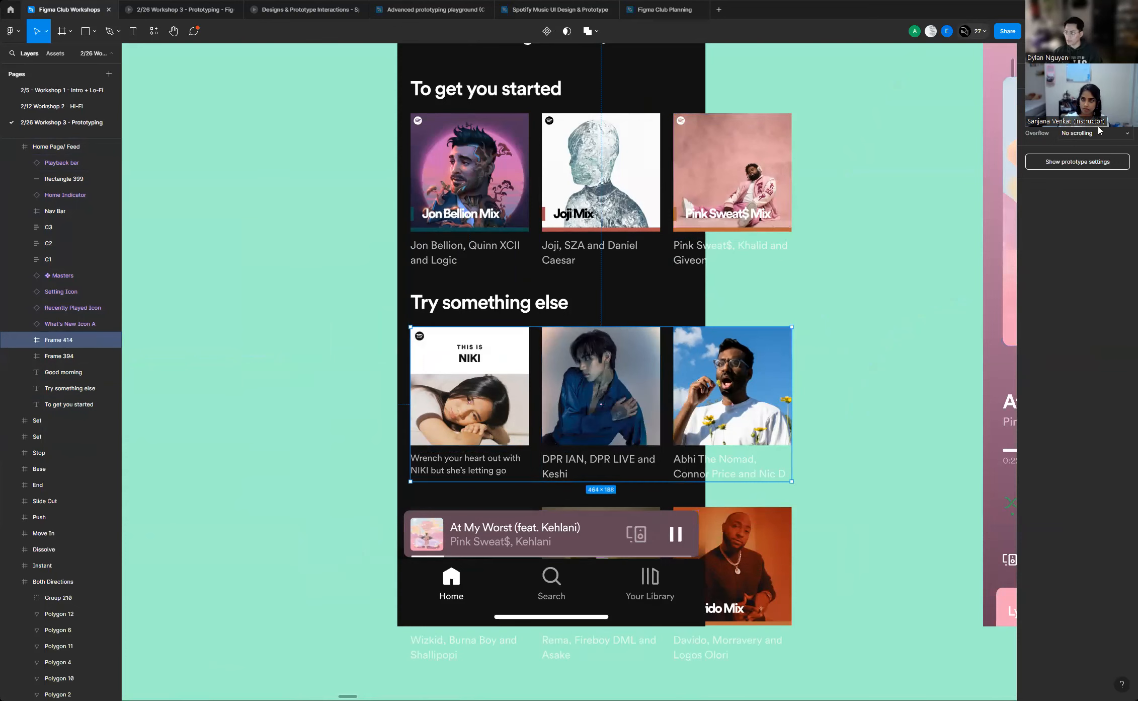
Fit the "Try something else" row frame to the home page's full width of 375 and set its overflow scrolling to horizontal
{"action": "left_click_drag", "start_coordinate": [789, 381], "coordinate": [706, 363]}
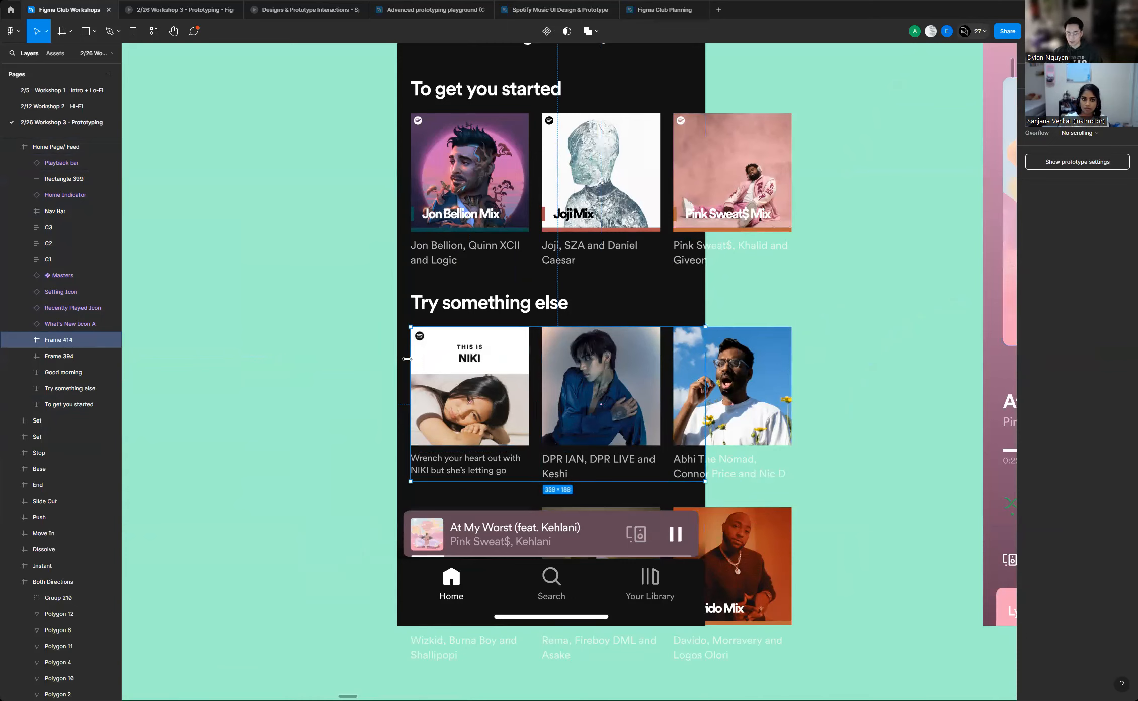
{"action": "left_click_drag", "start_coordinate": [410, 358], "coordinate": [396, 358]}
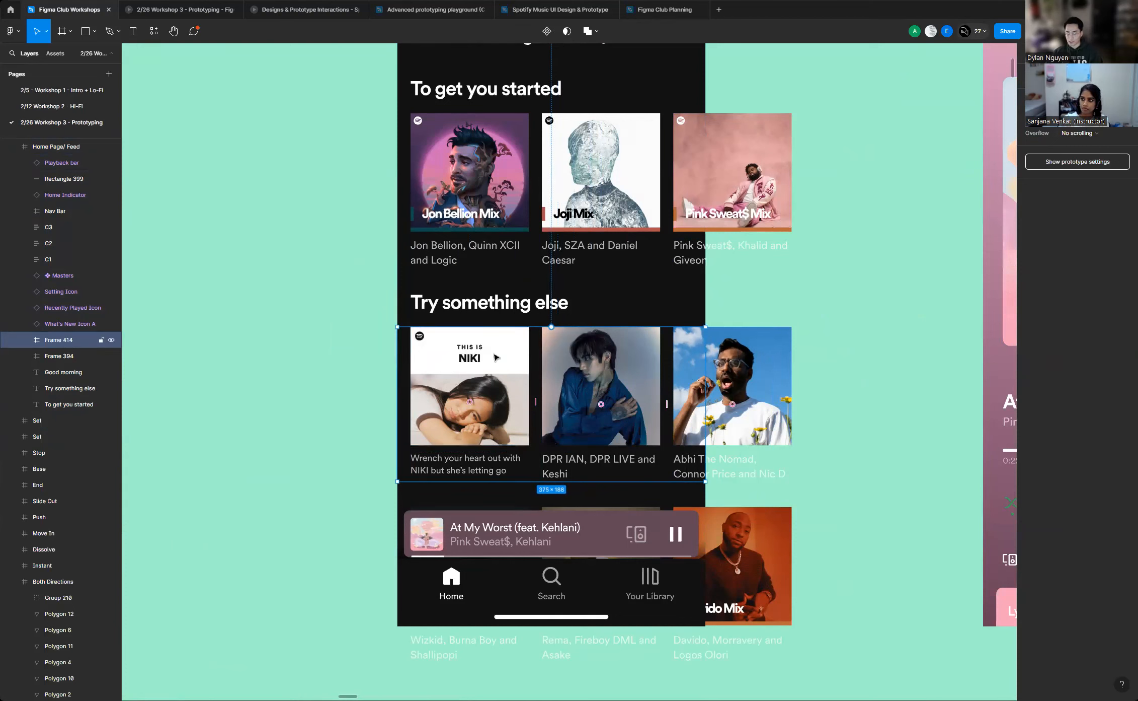
{"action": "left_click", "coordinate": [1100, 132]}
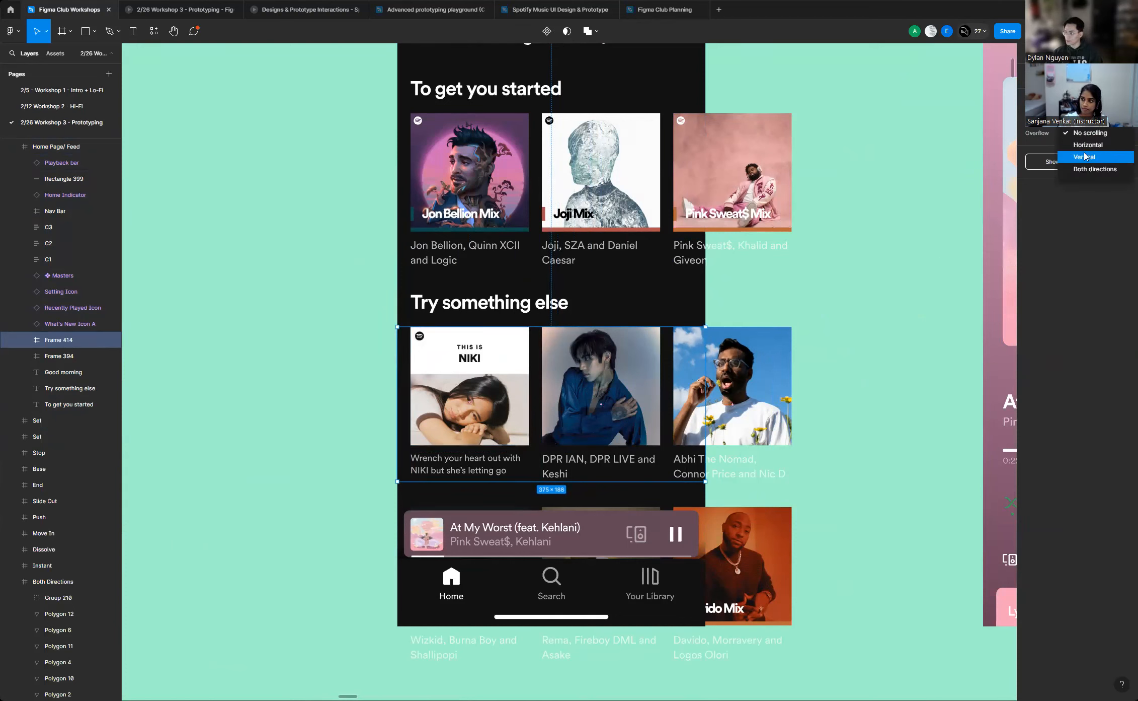
{"action": "left_click", "coordinate": [1082, 145]}
{"action": "left_click", "coordinate": [856, 301]}
Look over the students' sections on the workshop page to check their progress, and return to the test section's home page
{"action": "scroll", "coordinate": [841, 312], "scroll_direction": "down", "scroll_amount": 3}
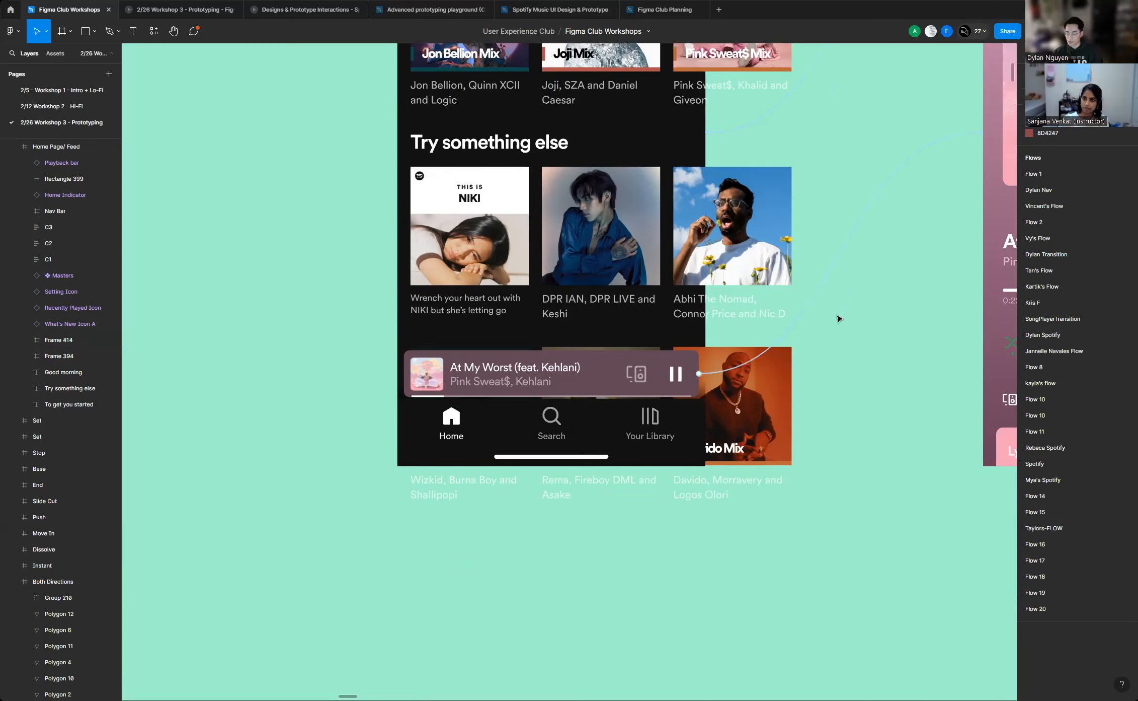
{"action": "left_click", "coordinate": [584, 433]}
{"action": "scroll", "coordinate": [551, 425], "scroll_direction": "down", "scroll_amount": 10}
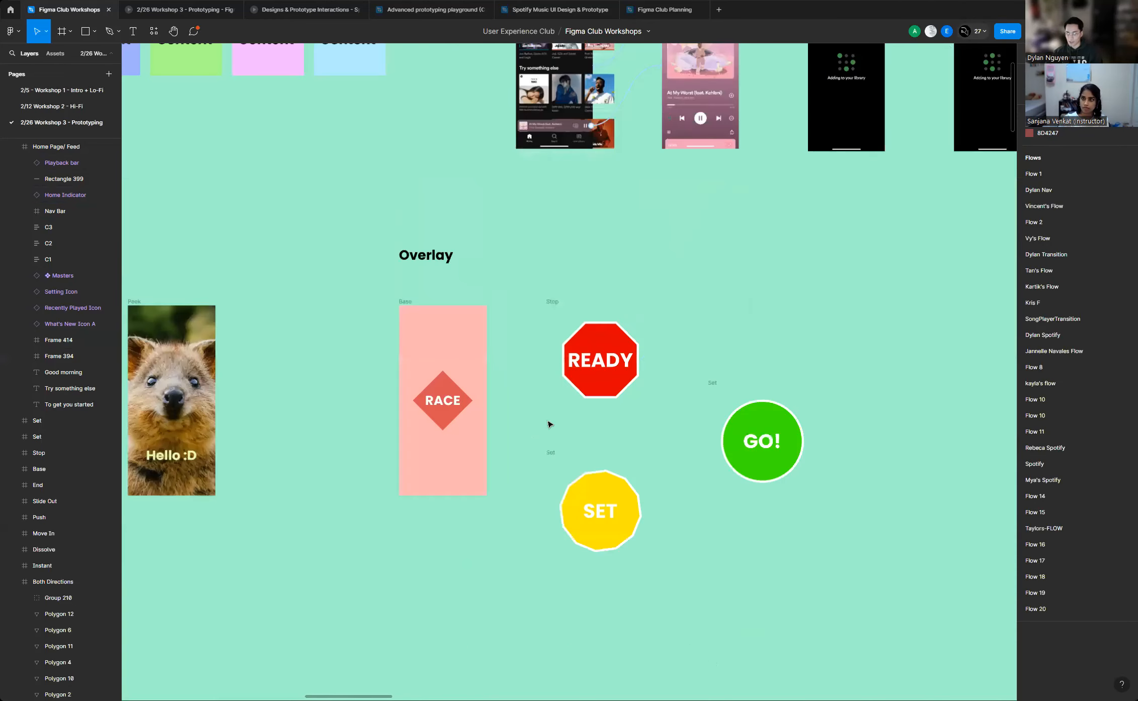
{"action": "scroll", "coordinate": [549, 425], "scroll_direction": "down", "scroll_amount": 5}
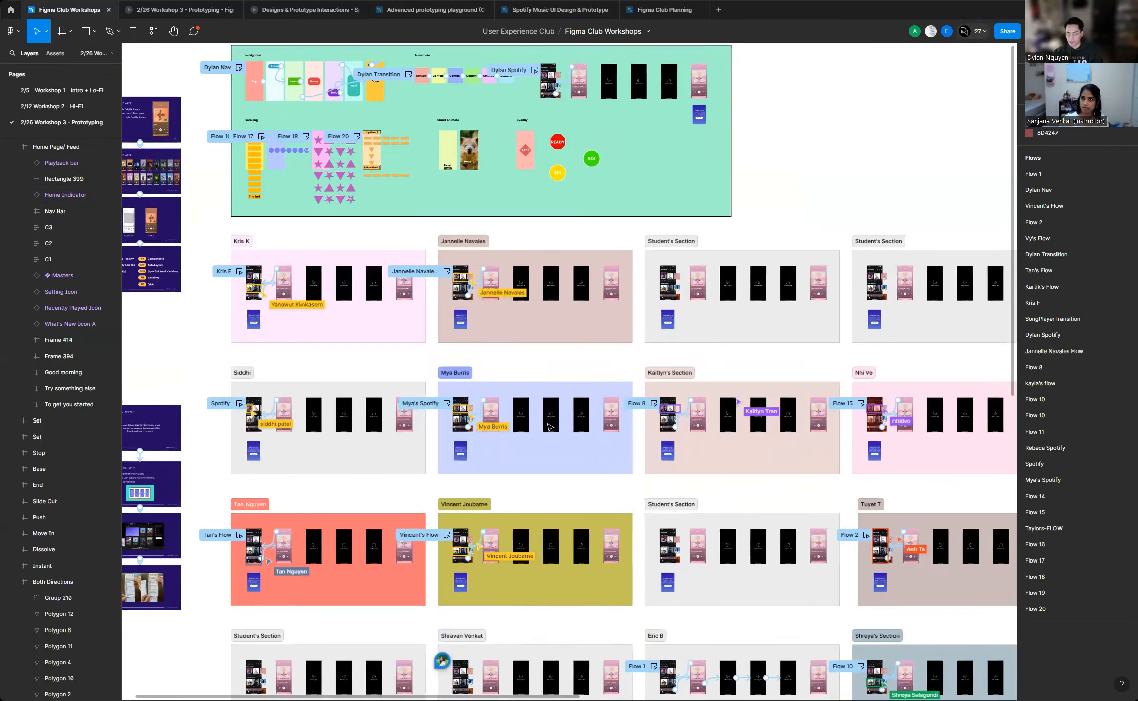
{"action": "scroll", "coordinate": [427, 437], "scroll_direction": "up", "scroll_amount": 10}
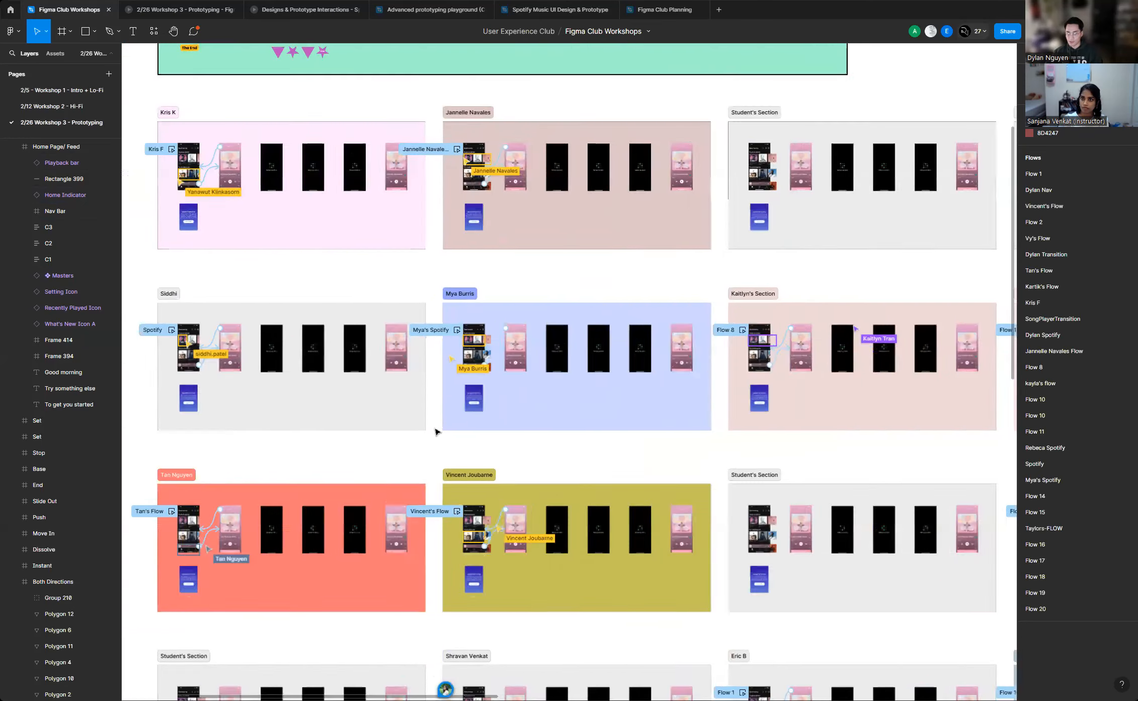
{"action": "scroll", "coordinate": [519, 429], "scroll_direction": "down", "scroll_amount": 8}
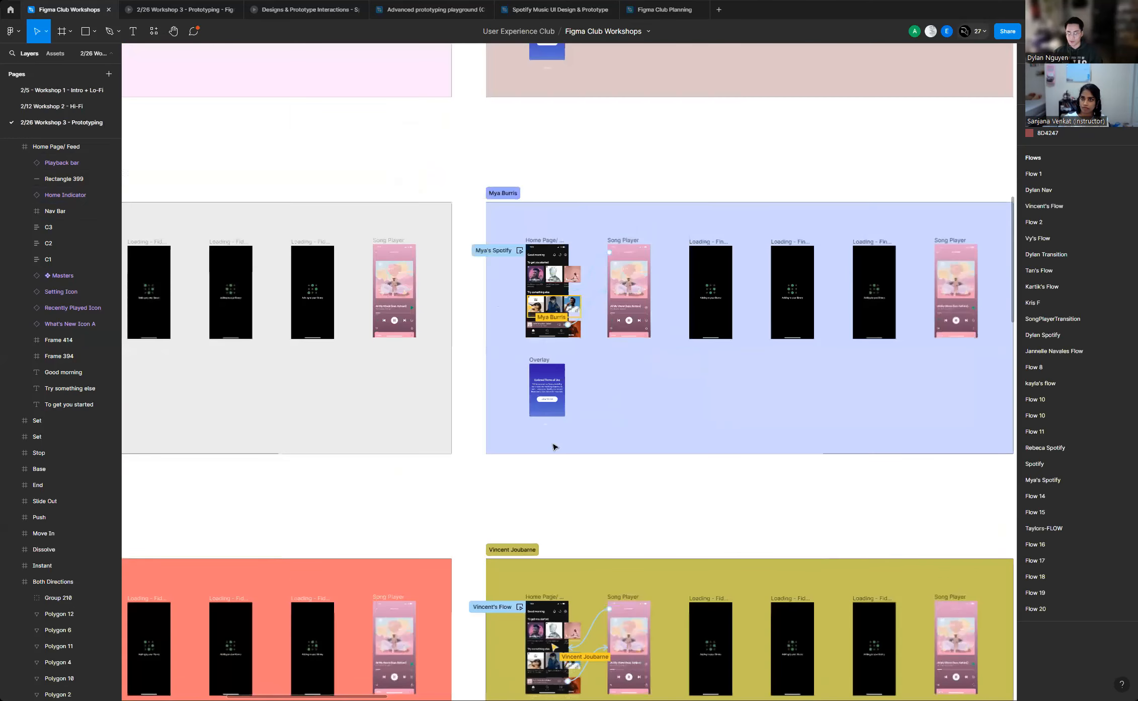
{"action": "scroll", "coordinate": [522, 460], "scroll_direction": "down", "scroll_amount": 1}
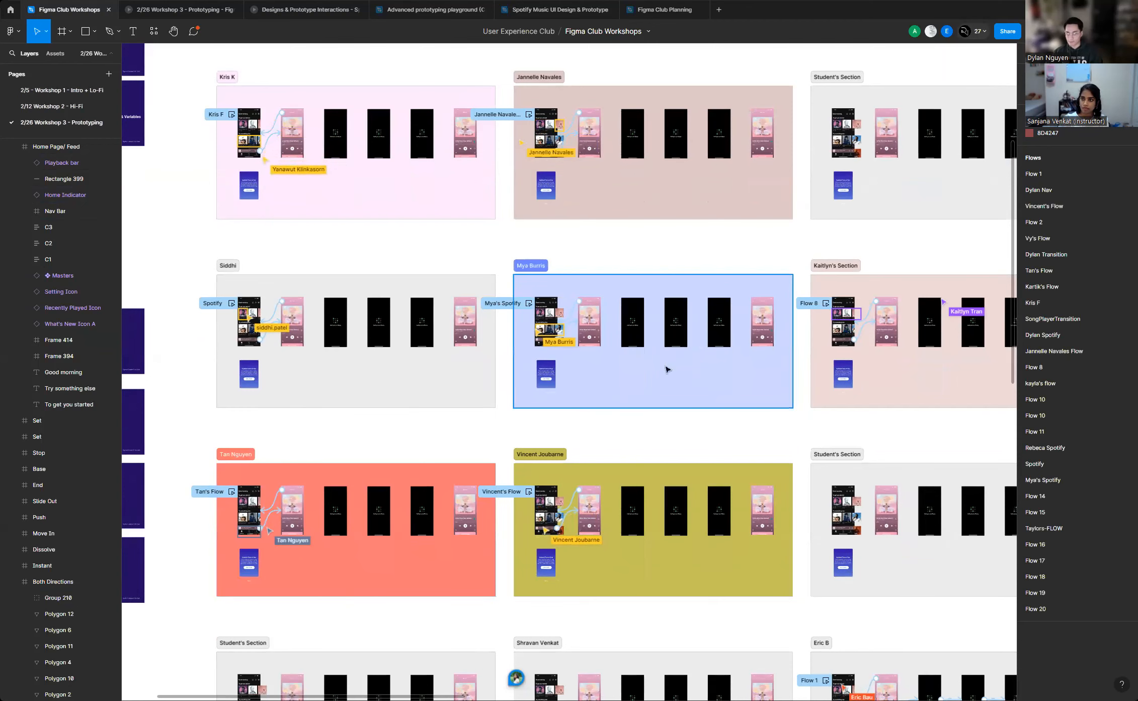
{"action": "scroll", "coordinate": [665, 428], "scroll_direction": "down", "scroll_amount": 6}
{"action": "scroll", "coordinate": [656, 485], "scroll_direction": "down", "scroll_amount": 1}
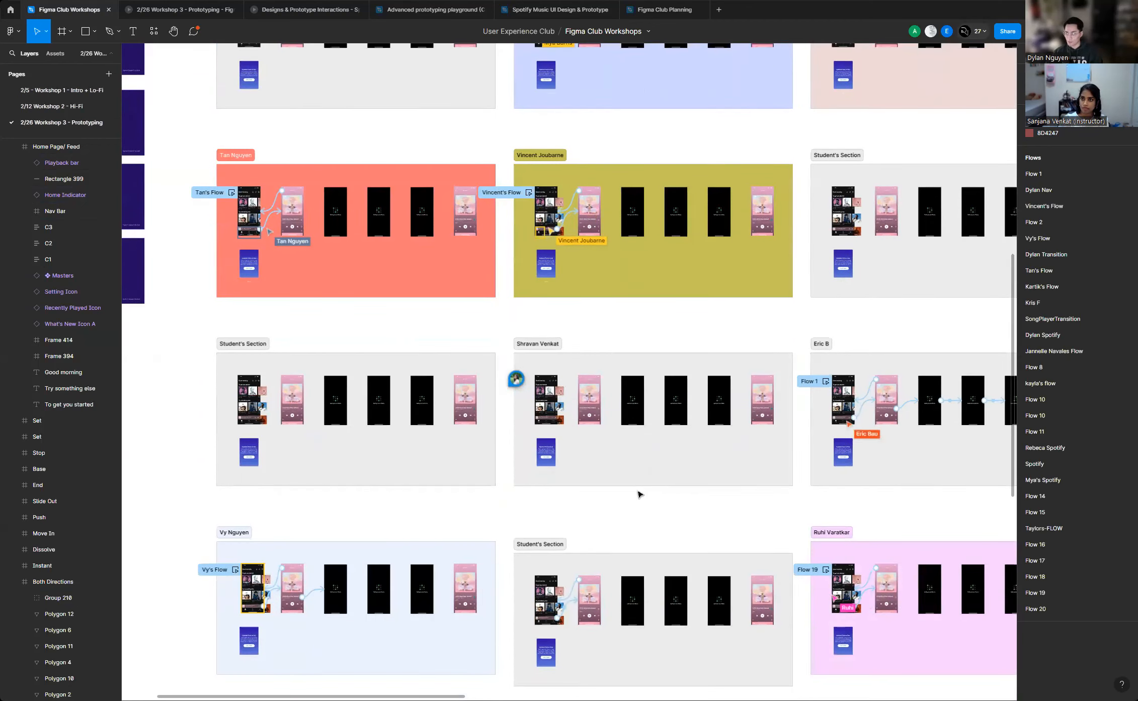
{"action": "scroll", "coordinate": [641, 490], "scroll_direction": "down", "scroll_amount": 4}
{"action": "scroll", "coordinate": [594, 493], "scroll_direction": "up", "scroll_amount": 8}
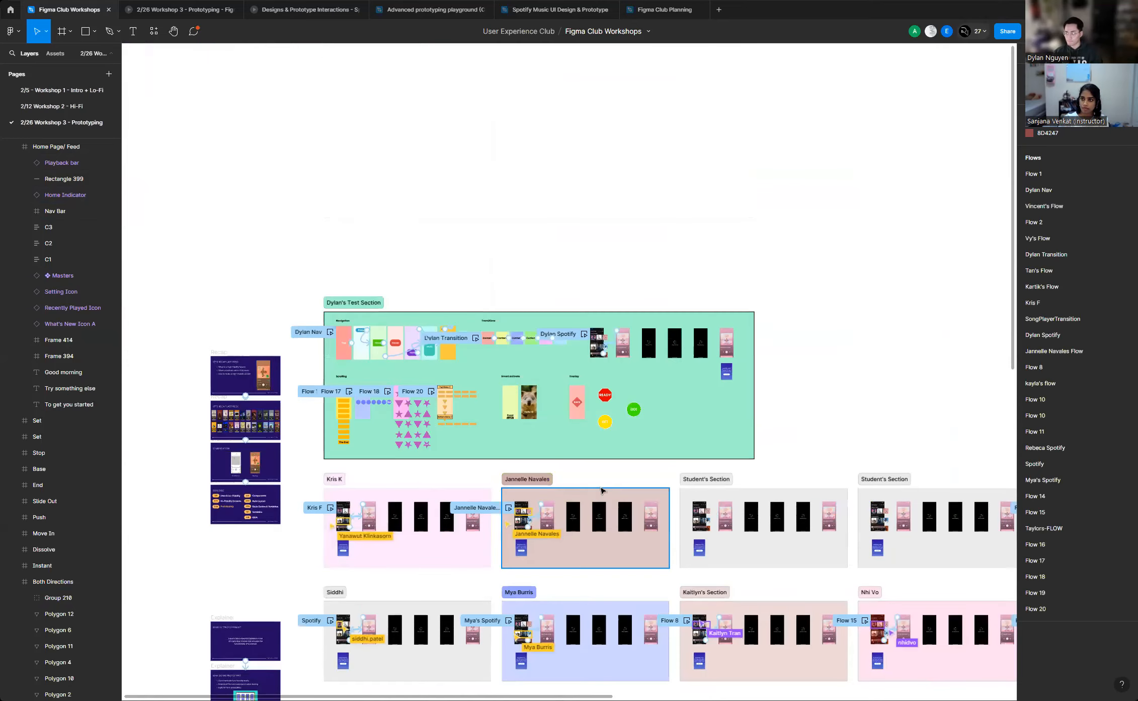
{"action": "scroll", "coordinate": [609, 381], "scroll_direction": "up", "scroll_amount": 3}
{"action": "scroll", "coordinate": [609, 381], "scroll_direction": "up", "scroll_amount": 10}
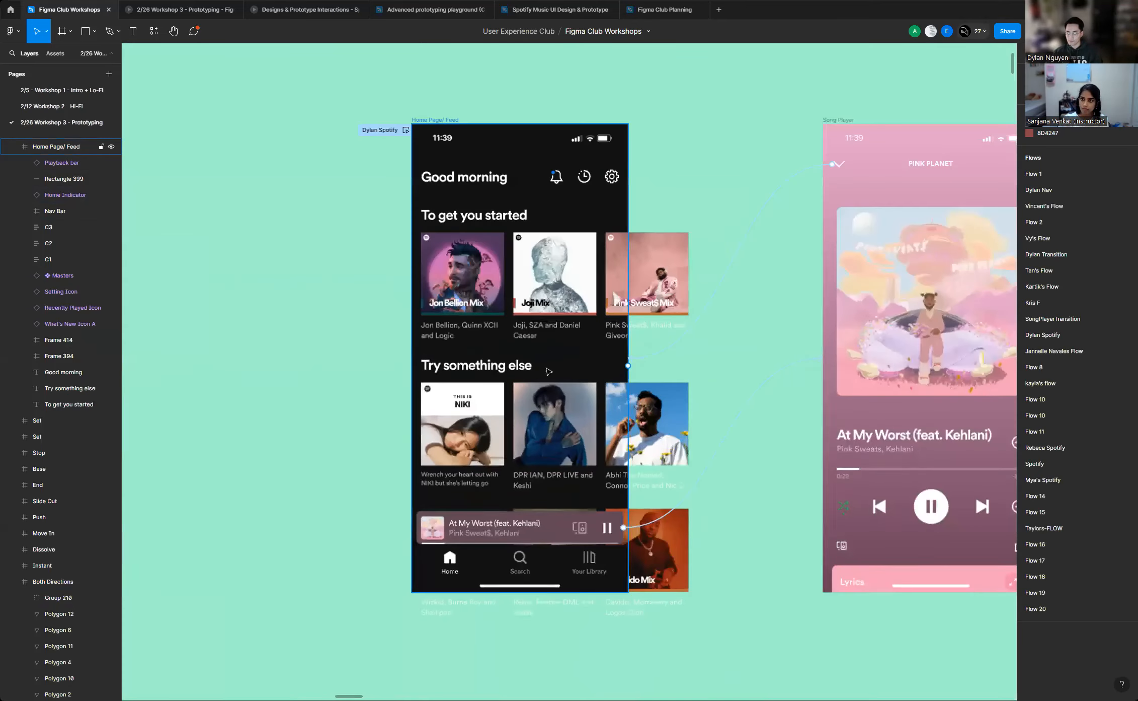
{"action": "scroll", "coordinate": [464, 373], "scroll_direction": "down", "scroll_amount": 6}
{"action": "scroll", "coordinate": [464, 373], "scroll_direction": "up", "scroll_amount": 5}
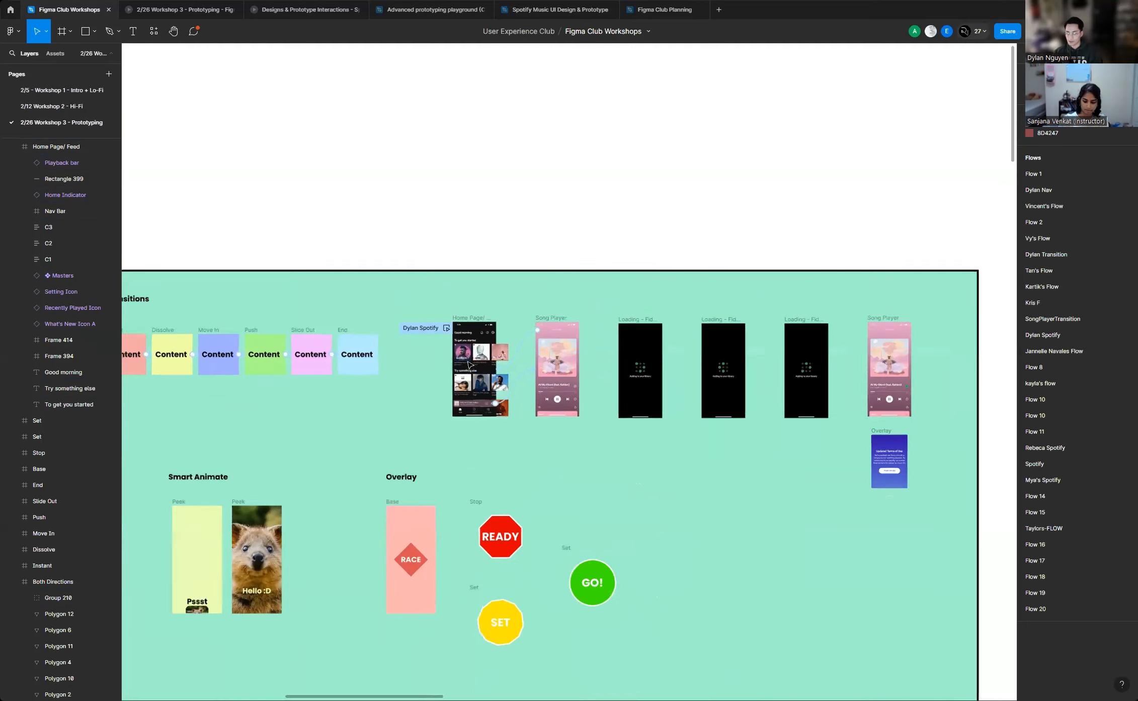
{"action": "scroll", "coordinate": [477, 406], "scroll_direction": "up", "scroll_amount": 3}
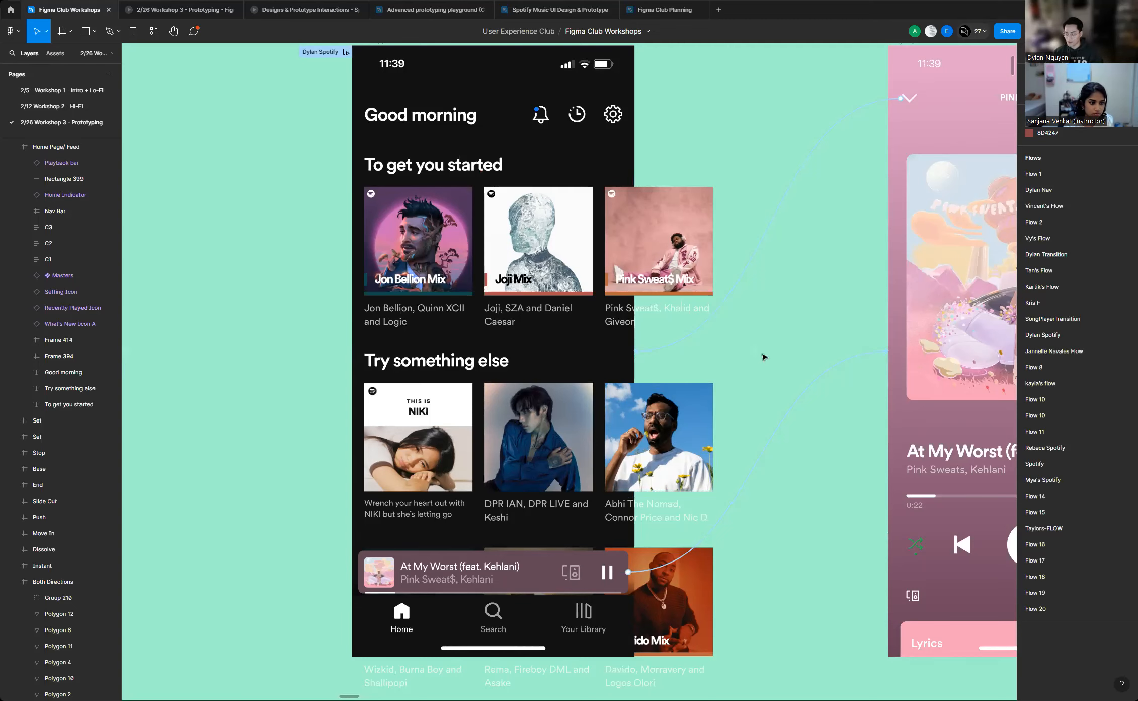
{"action": "scroll", "coordinate": [760, 351], "scroll_direction": "down", "scroll_amount": 3}
{"action": "scroll", "coordinate": [673, 342], "scroll_direction": "up", "scroll_amount": 2}
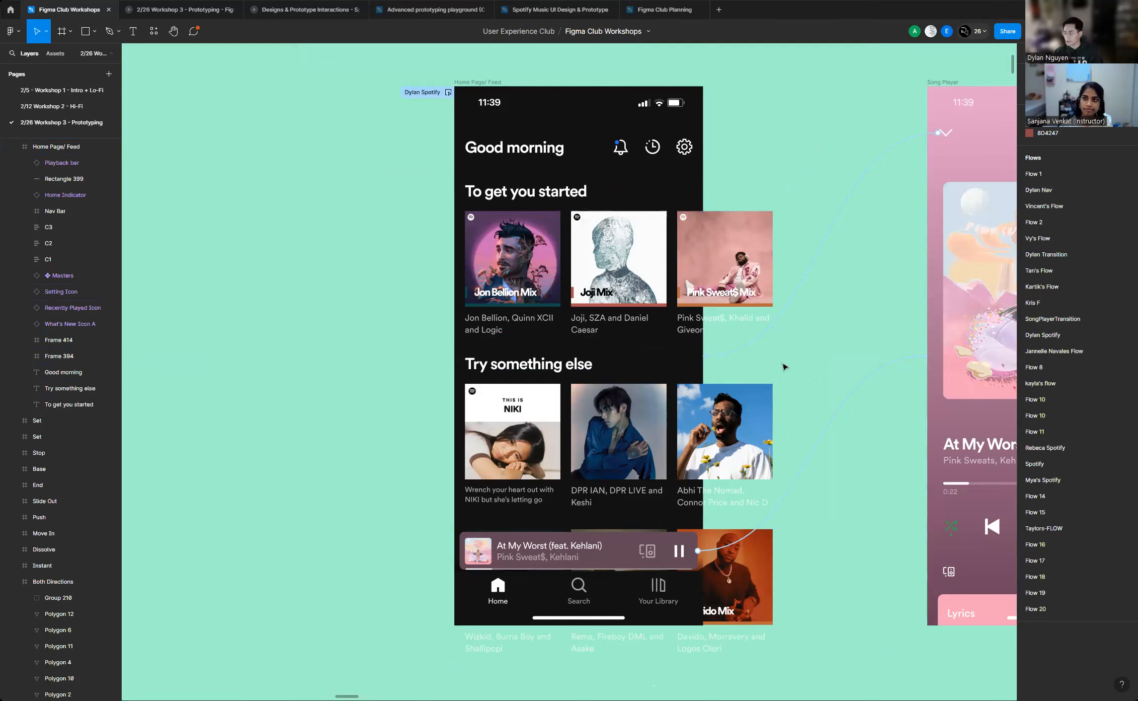
{"action": "scroll", "coordinate": [555, 312], "scroll_direction": "up", "scroll_amount": 3}
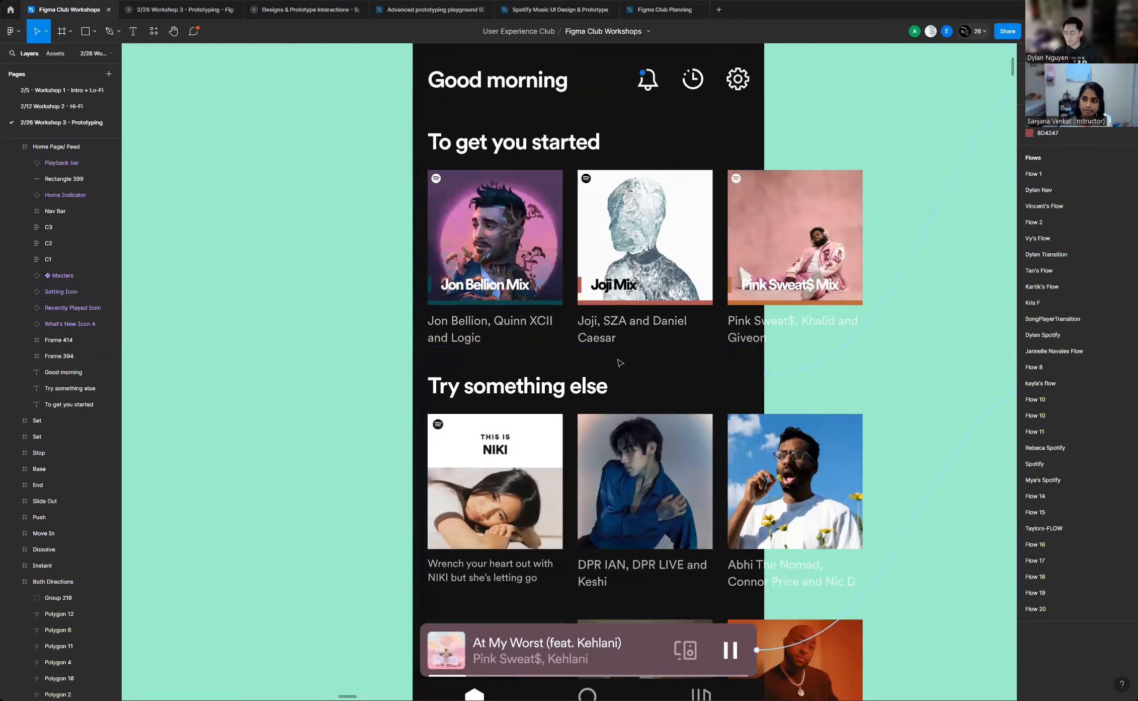
{"action": "scroll", "coordinate": [697, 348], "scroll_direction": "down", "scroll_amount": 3}
{"action": "scroll", "coordinate": [685, 383], "scroll_direction": "down", "scroll_amount": 3}
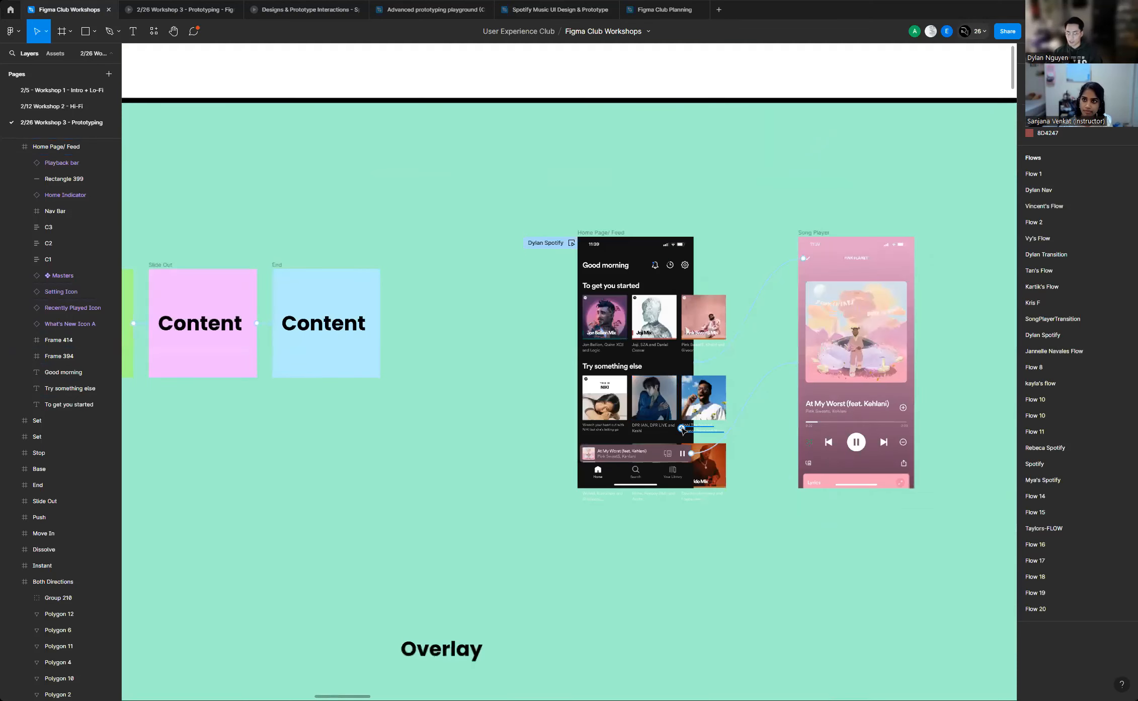
{"action": "scroll", "coordinate": [677, 404], "scroll_direction": "up", "scroll_amount": 3}
{"action": "scroll", "coordinate": [677, 405], "scroll_direction": "up", "scroll_amount": 2}
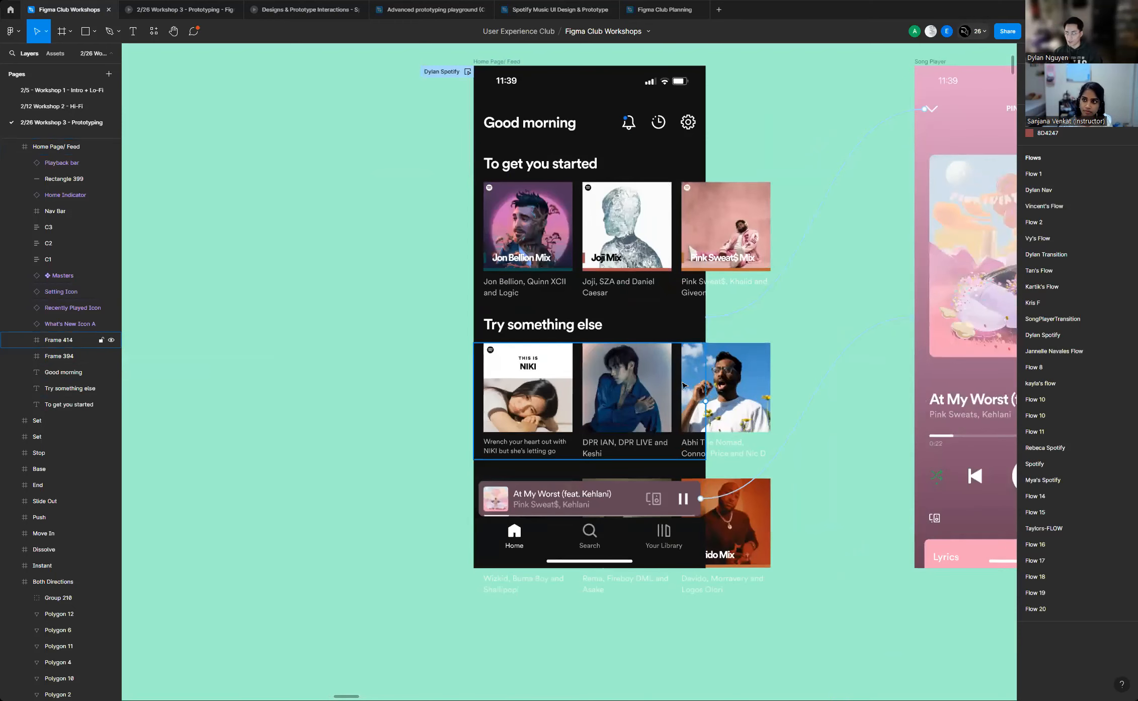
{"action": "scroll", "coordinate": [670, 424], "scroll_direction": "up", "scroll_amount": 1}
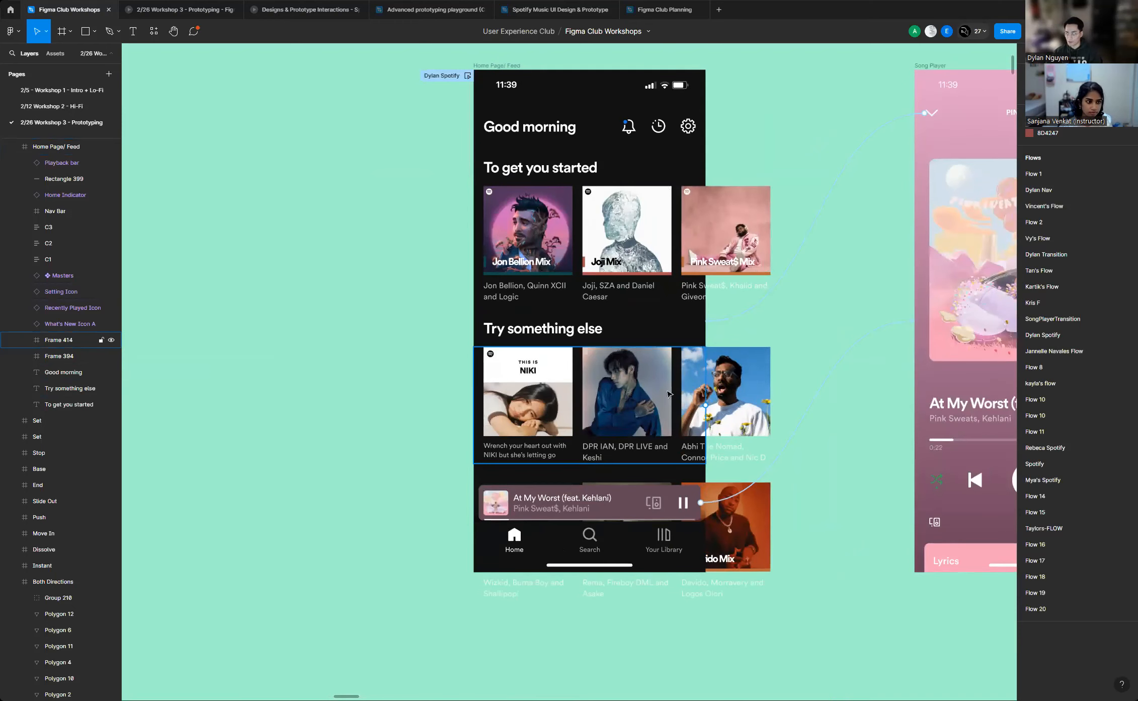
Extend the Home Page/ Feed frame downward to a height of about 1133, past the third row of playlist cards
{"action": "scroll", "coordinate": [707, 534], "scroll_direction": "down", "scroll_amount": 3}
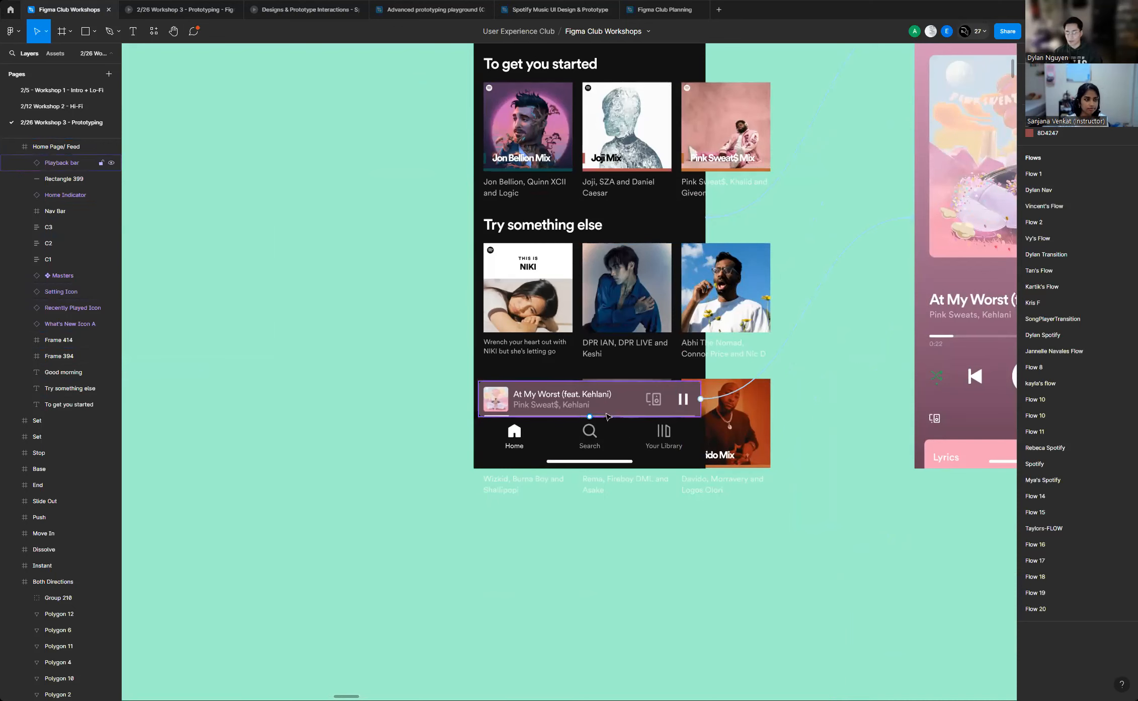
{"action": "scroll", "coordinate": [654, 430], "scroll_direction": "up", "scroll_amount": 3}
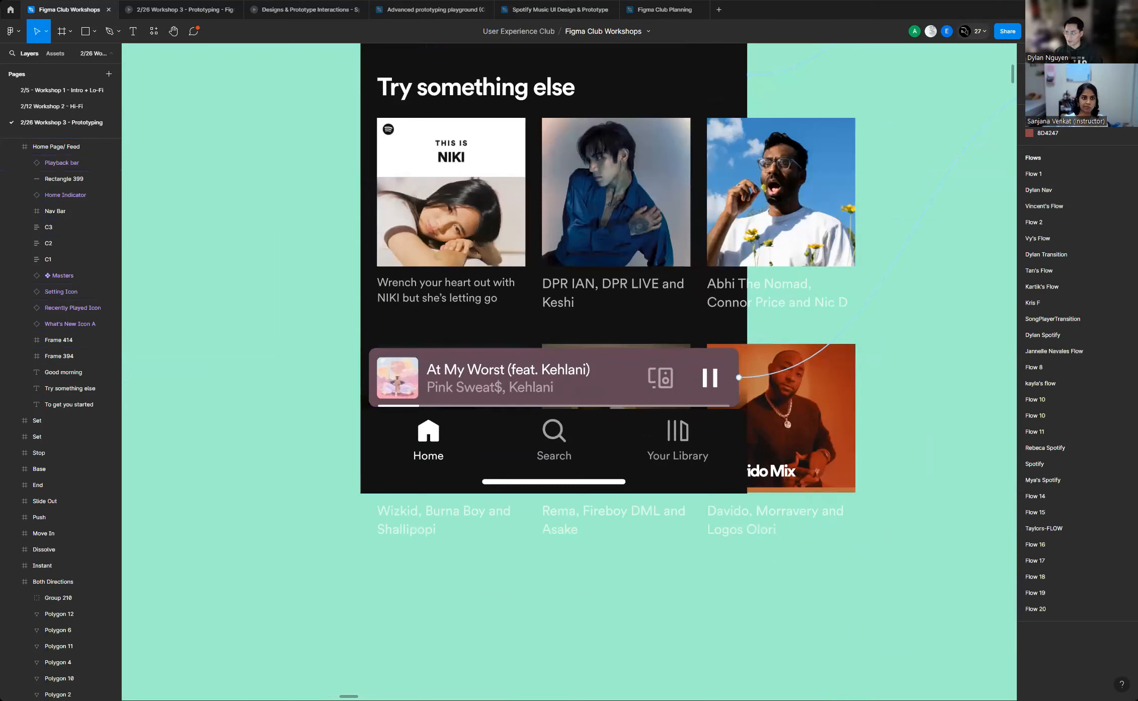
{"action": "key", "text": "shift+e"}
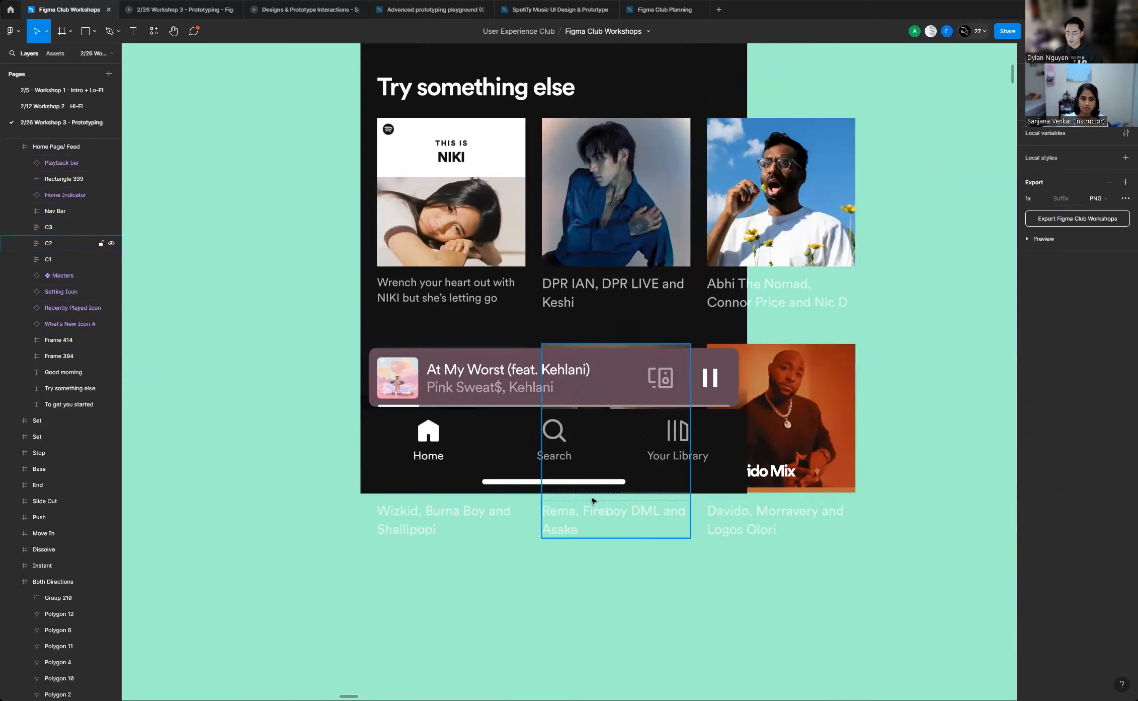
{"action": "scroll", "coordinate": [536, 357], "scroll_direction": "down", "scroll_amount": 3}
{"action": "scroll", "coordinate": [536, 357], "scroll_direction": "down", "scroll_amount": 3}
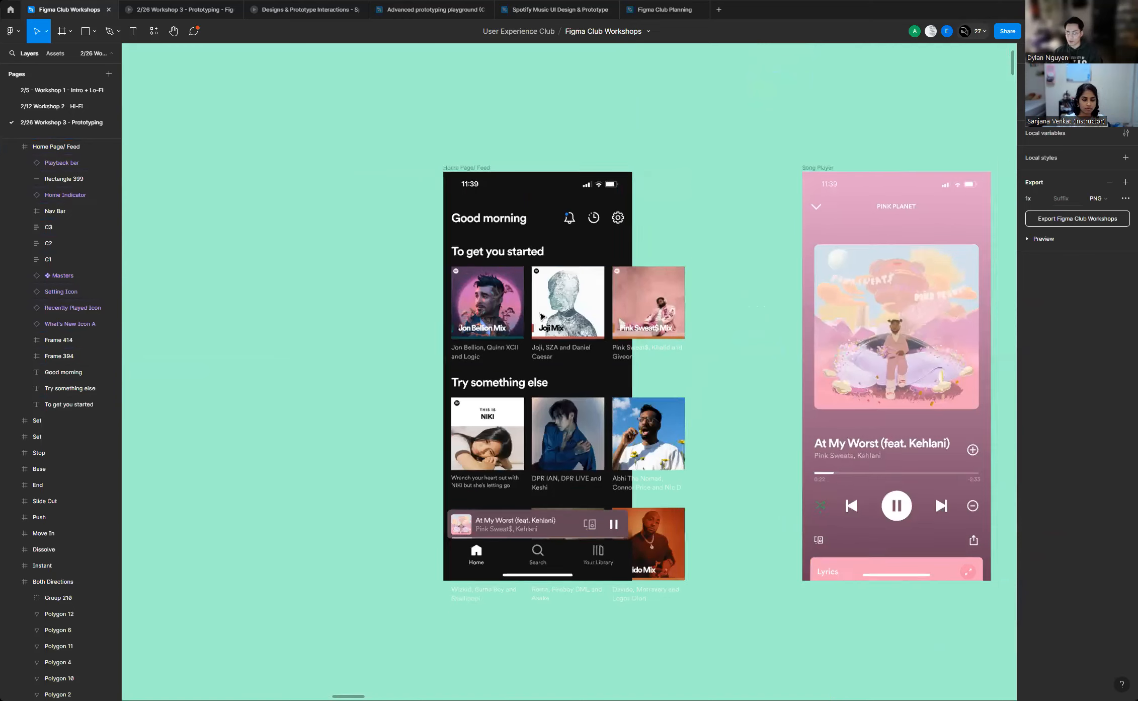
{"action": "left_click", "coordinate": [510, 224]}
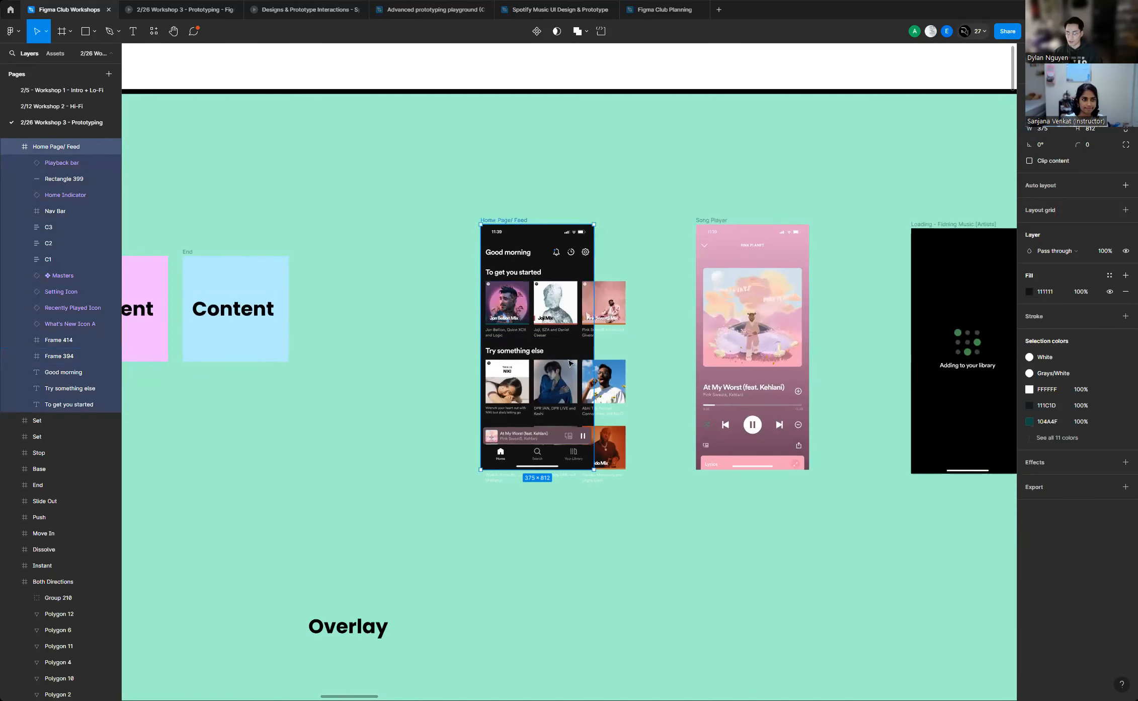
{"action": "scroll", "coordinate": [569, 362], "scroll_direction": "up", "scroll_amount": 5}
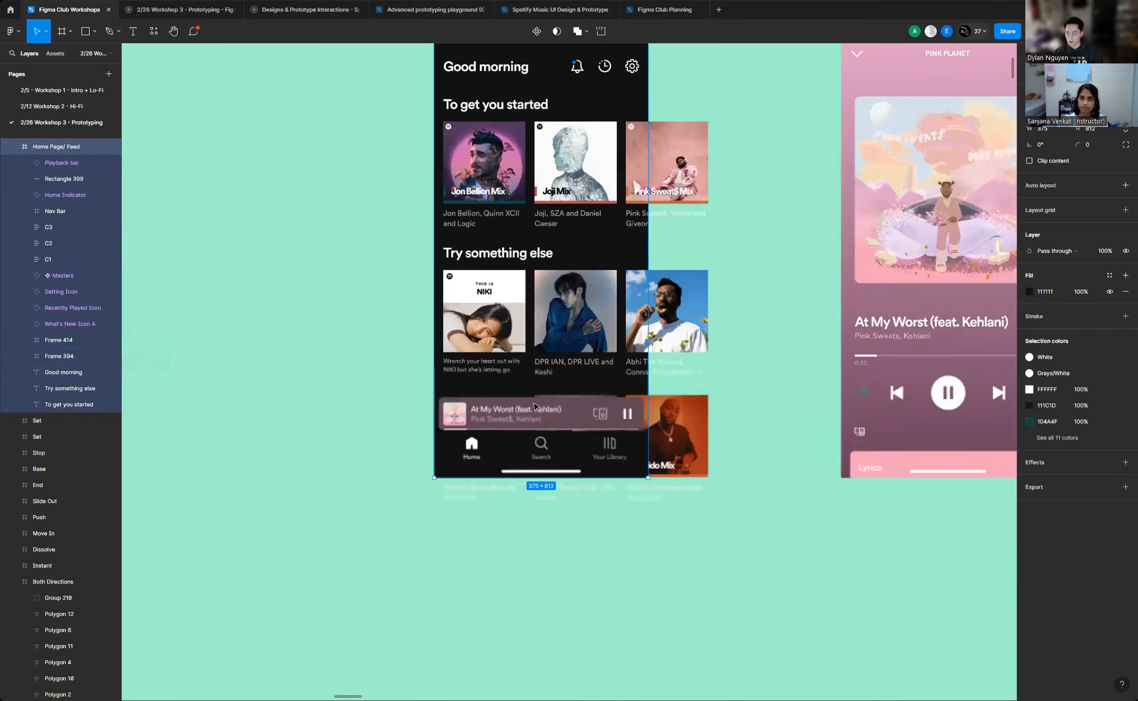
{"action": "scroll", "coordinate": [536, 407], "scroll_direction": "up", "scroll_amount": 1}
{"action": "left_click_drag", "start_coordinate": [599, 477], "coordinate": [574, 671]}
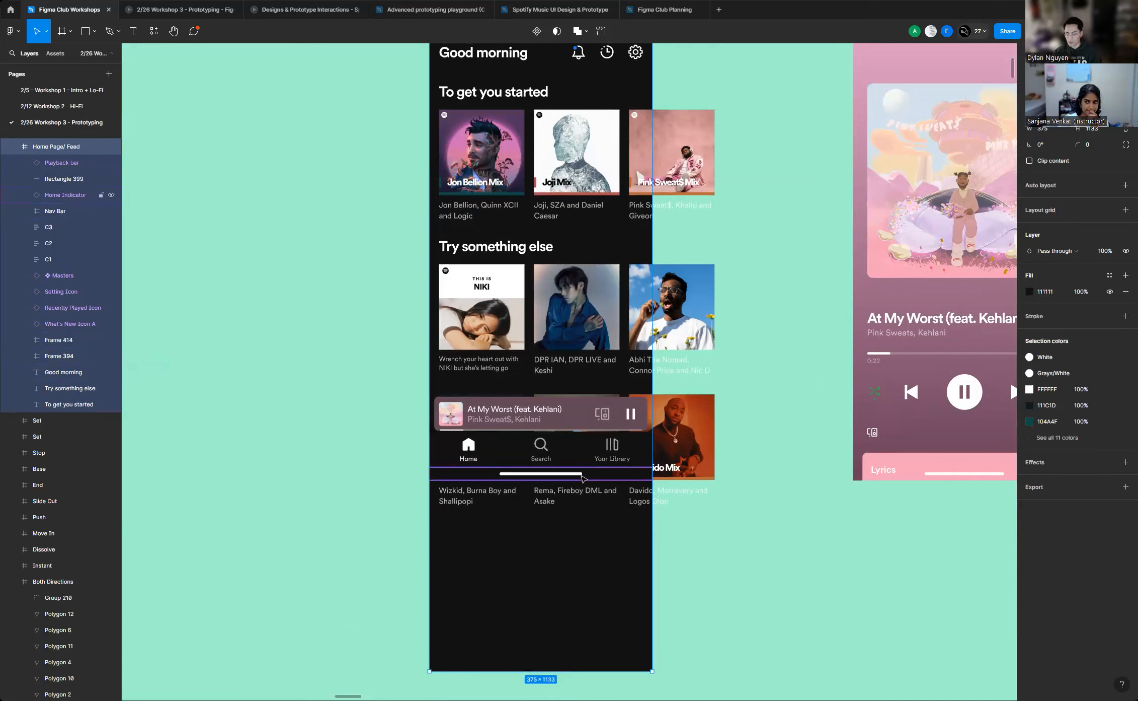
Move the playback bar, navigation bar and home indicator down below the WizKid, Rema and Davido mix cards
{"action": "left_click_drag", "start_coordinate": [584, 482], "coordinate": [581, 555]}
{"action": "left_click", "coordinate": [579, 424], "text": "shift"}
{"action": "left_click", "coordinate": [665, 545]}
{"action": "scroll", "coordinate": [582, 571], "scroll_direction": "down", "scroll_amount": 3}
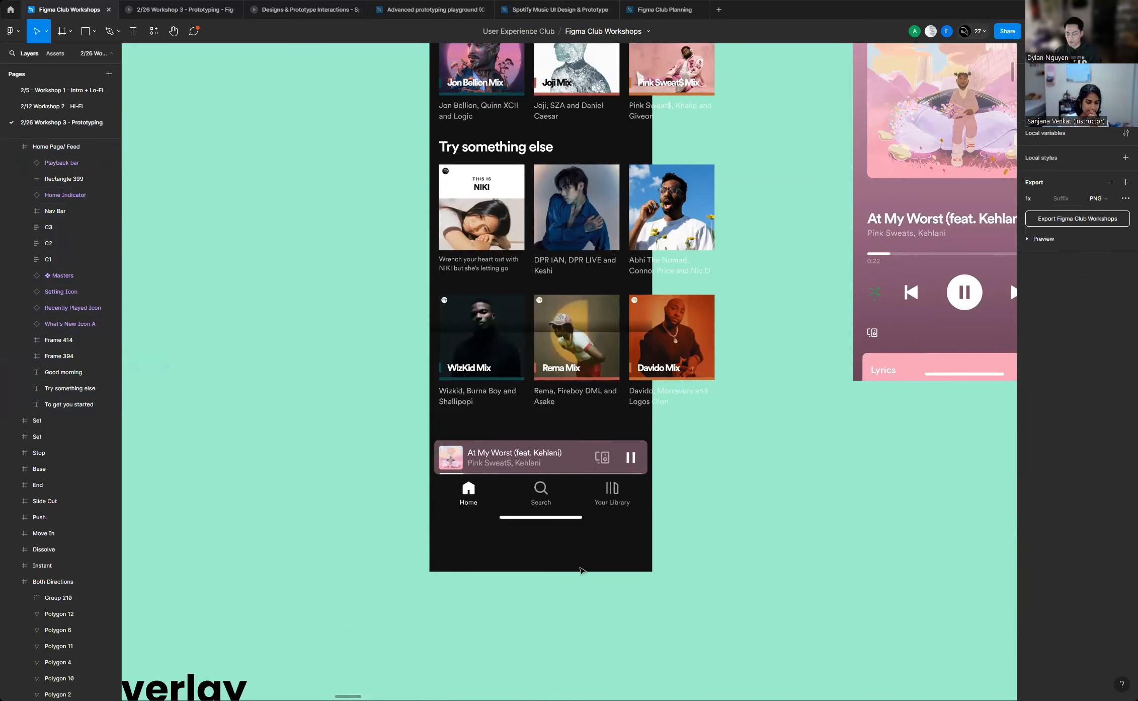
Shift the playback bar, navigation bar and home indicator further down, closer to the lower edge of the home page
{"action": "scroll", "coordinate": [554, 533], "scroll_direction": "up", "scroll_amount": 5, "text": "ctrl"}
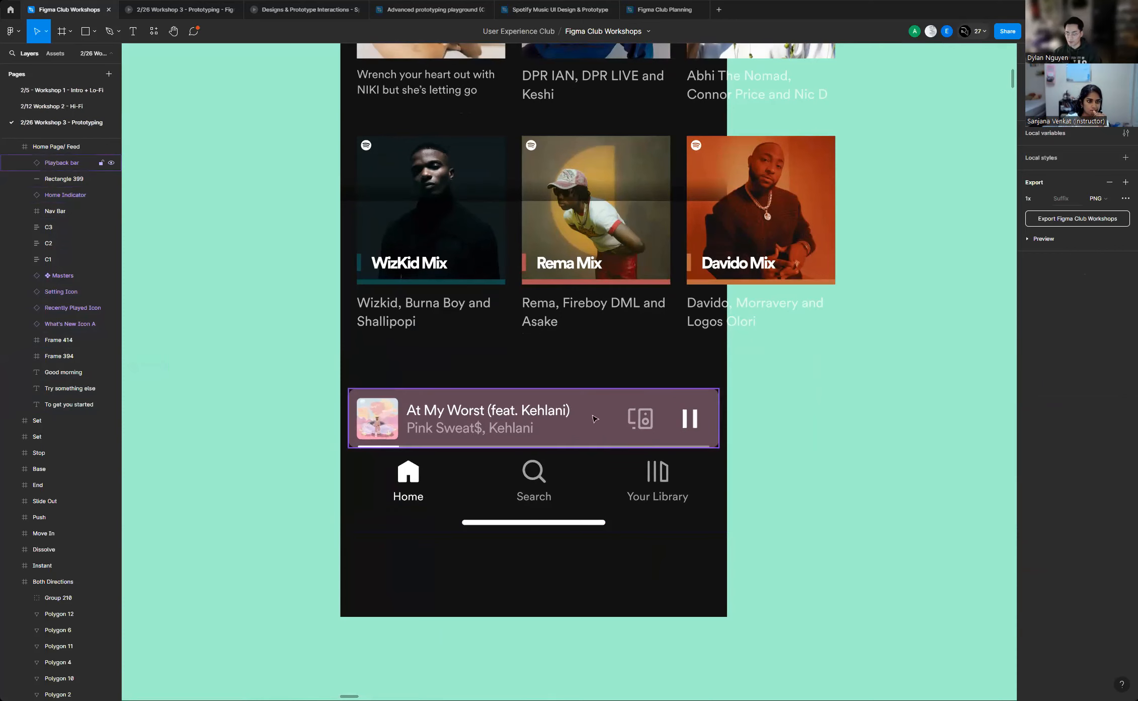
{"action": "left_click", "coordinate": [594, 418]}
{"action": "left_click", "coordinate": [596, 496], "text": "shift"}
{"action": "left_click", "coordinate": [599, 522], "text": "shift"}
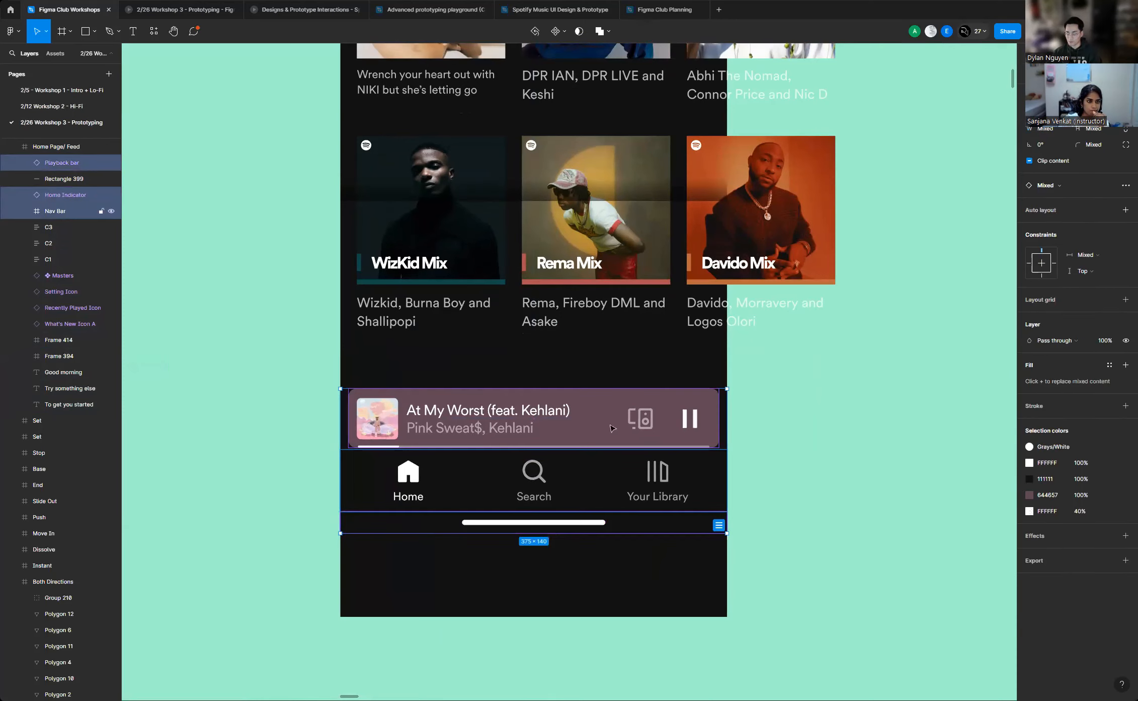
{"action": "left_click_drag", "start_coordinate": [601, 409], "coordinate": [611, 457]}
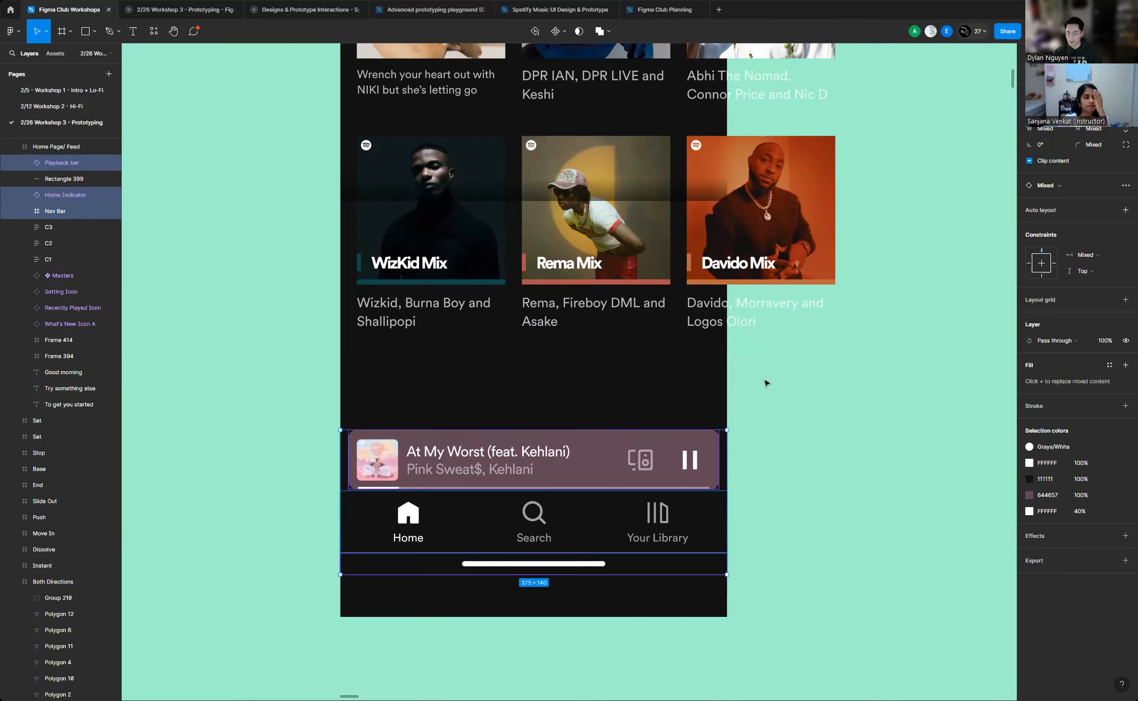
Wrap the WizKid, Rema and Davido mix cards together in one frame
{"action": "scroll", "coordinate": [727, 383], "scroll_direction": "up", "scroll_amount": 1}
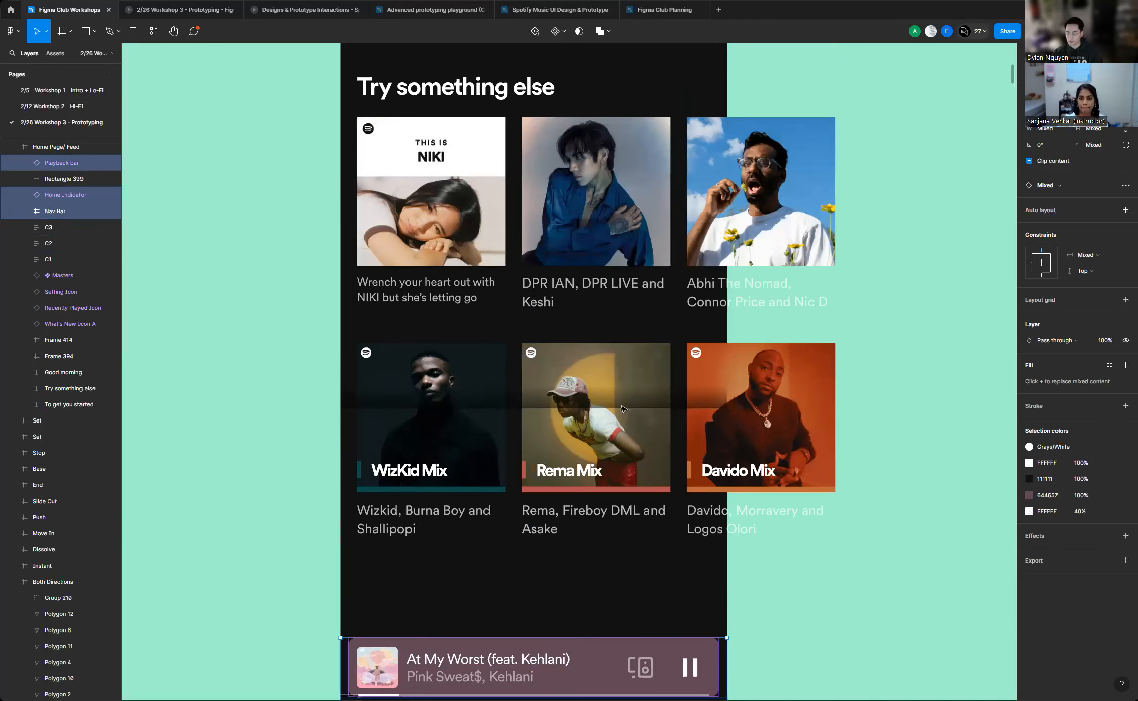
{"action": "left_click", "coordinate": [458, 453]}
{"action": "left_click", "coordinate": [593, 443], "text": "shift"}
{"action": "left_click", "coordinate": [718, 443], "text": "shift"}
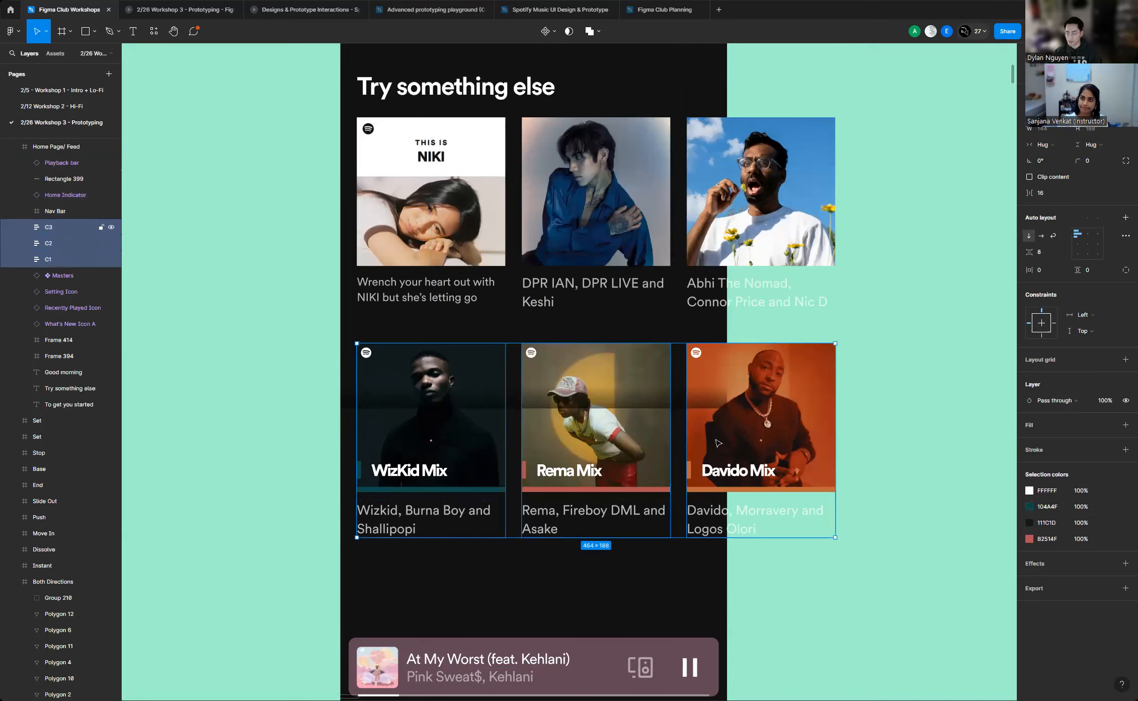
{"action": "scroll", "coordinate": [603, 459], "scroll_direction": "up", "scroll_amount": 2}
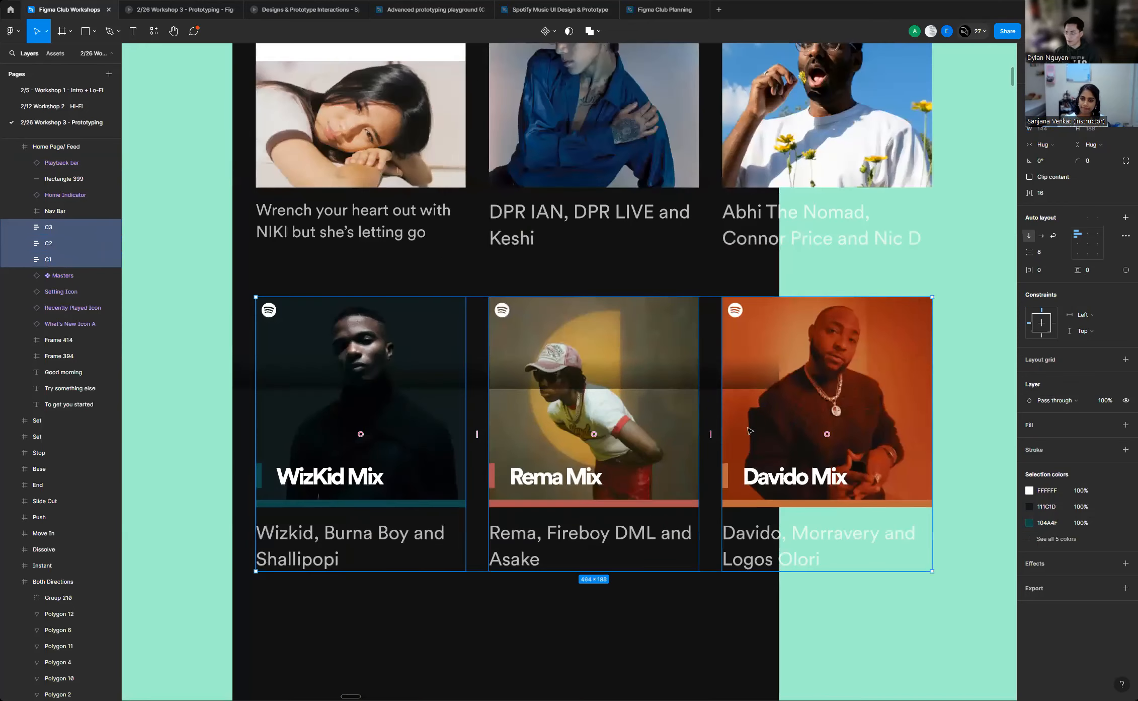
{"action": "scroll", "coordinate": [777, 257], "scroll_direction": "down", "scroll_amount": 3}
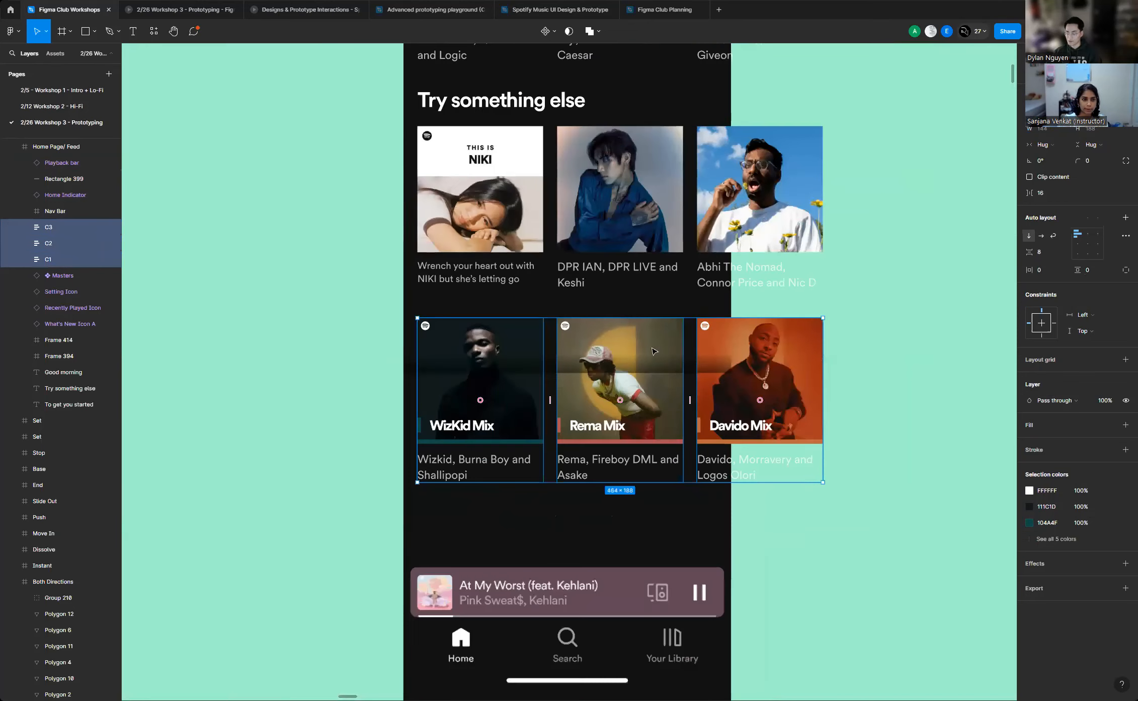
{"action": "scroll", "coordinate": [689, 322], "scroll_direction": "up", "scroll_amount": 1}
{"action": "scroll", "coordinate": [575, 315], "scroll_direction": "up", "scroll_amount": 2}
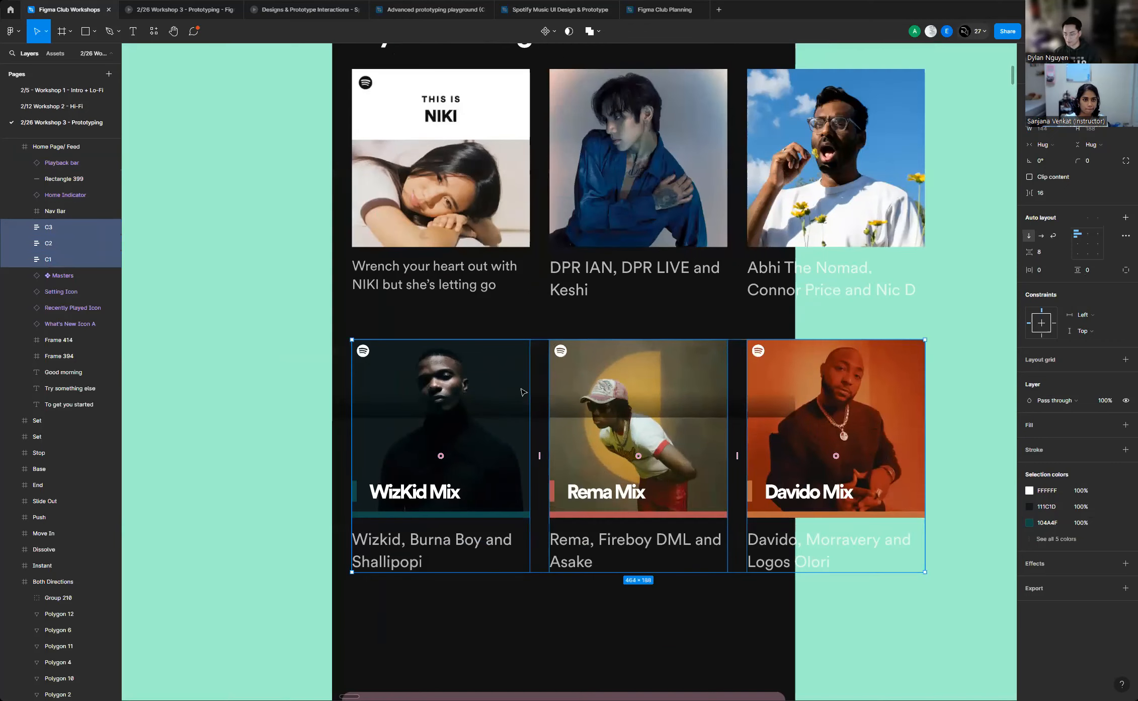
{"action": "right_click", "coordinate": [587, 447]}
{"action": "mouse_move", "coordinate": [587, 447]}
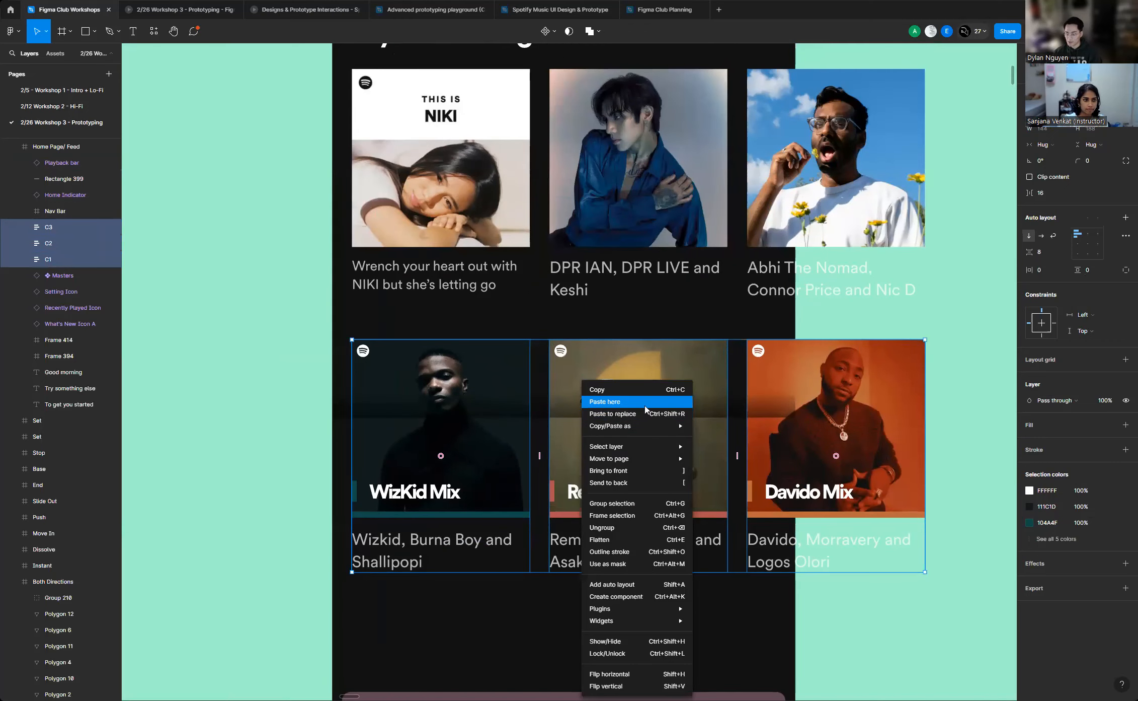
{"action": "mouse_move", "coordinate": [622, 458]}
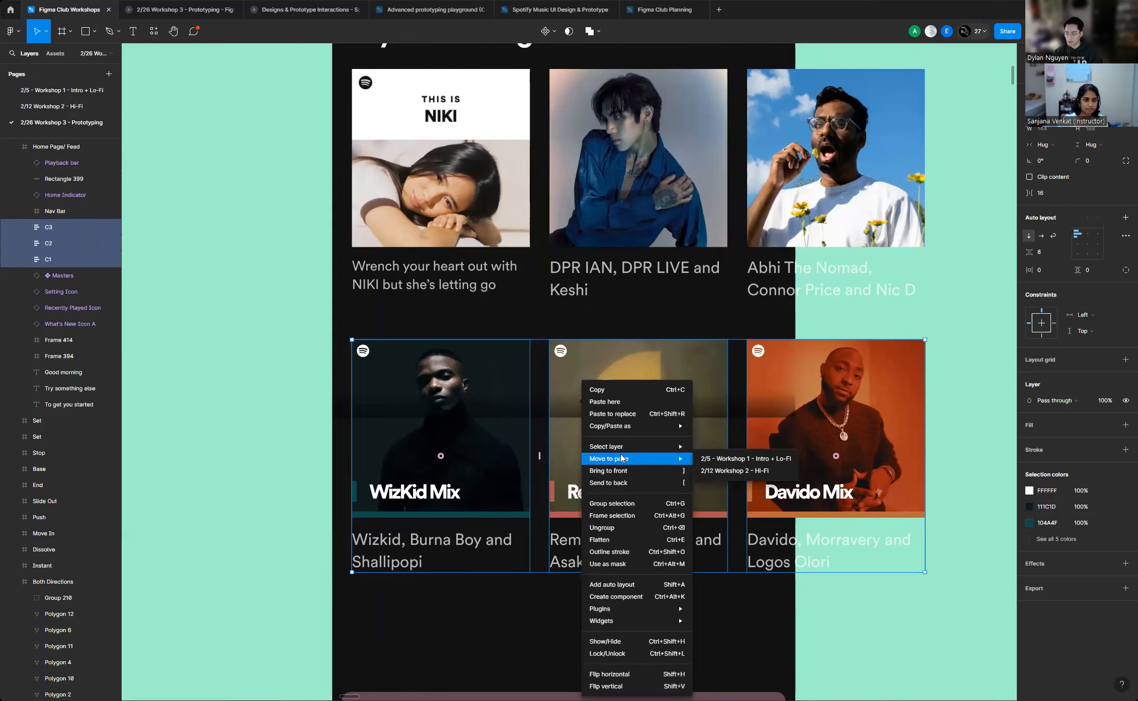
{"action": "left_click", "coordinate": [612, 515]}
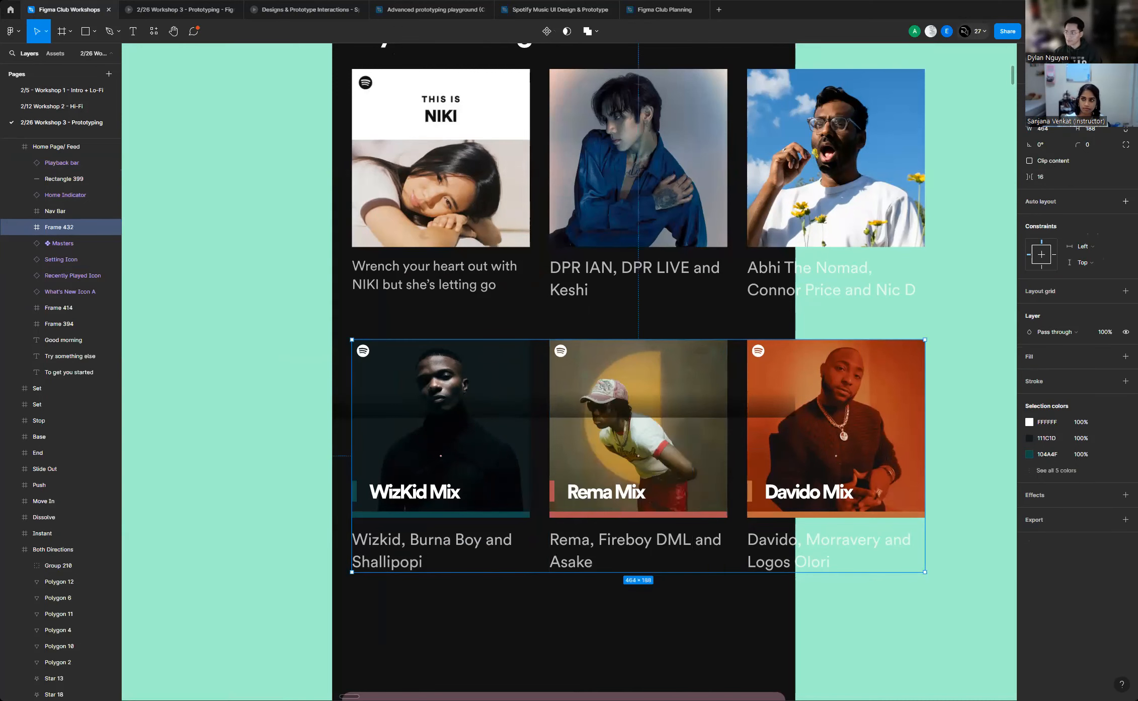
Fit the third card row's frame to the home page's full width of 375 and set its overflow scrolling to horizontal
{"action": "left_click_drag", "start_coordinate": [925, 455], "coordinate": [794, 426]}
{"action": "left_click_drag", "start_coordinate": [342, 411], "coordinate": [330, 413]}
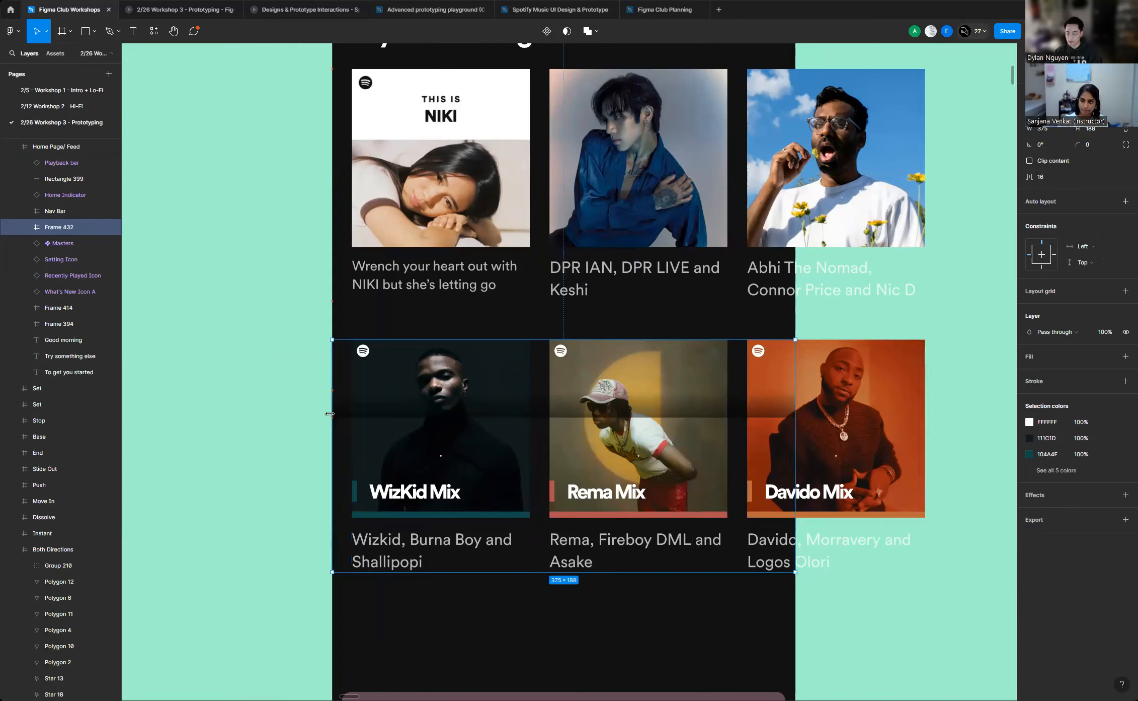
{"action": "key", "text": "shift+e"}
{"action": "left_click", "coordinate": [1090, 134]}
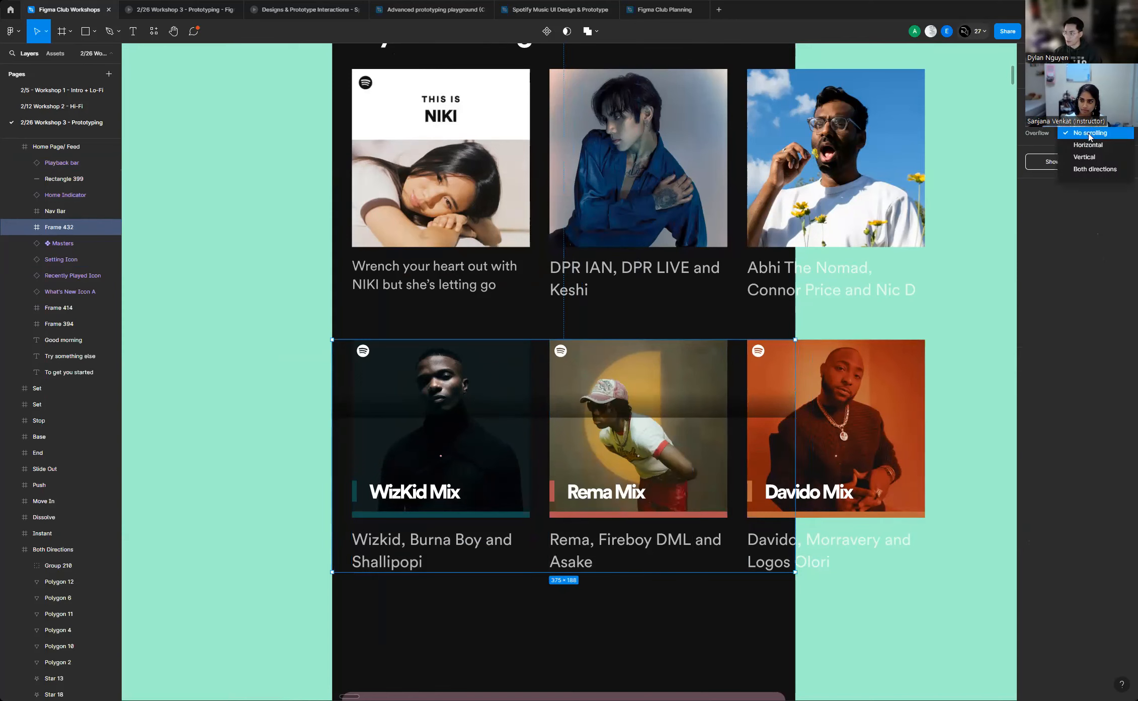
{"action": "left_click", "coordinate": [1080, 145]}
{"action": "left_click", "coordinate": [984, 336]}
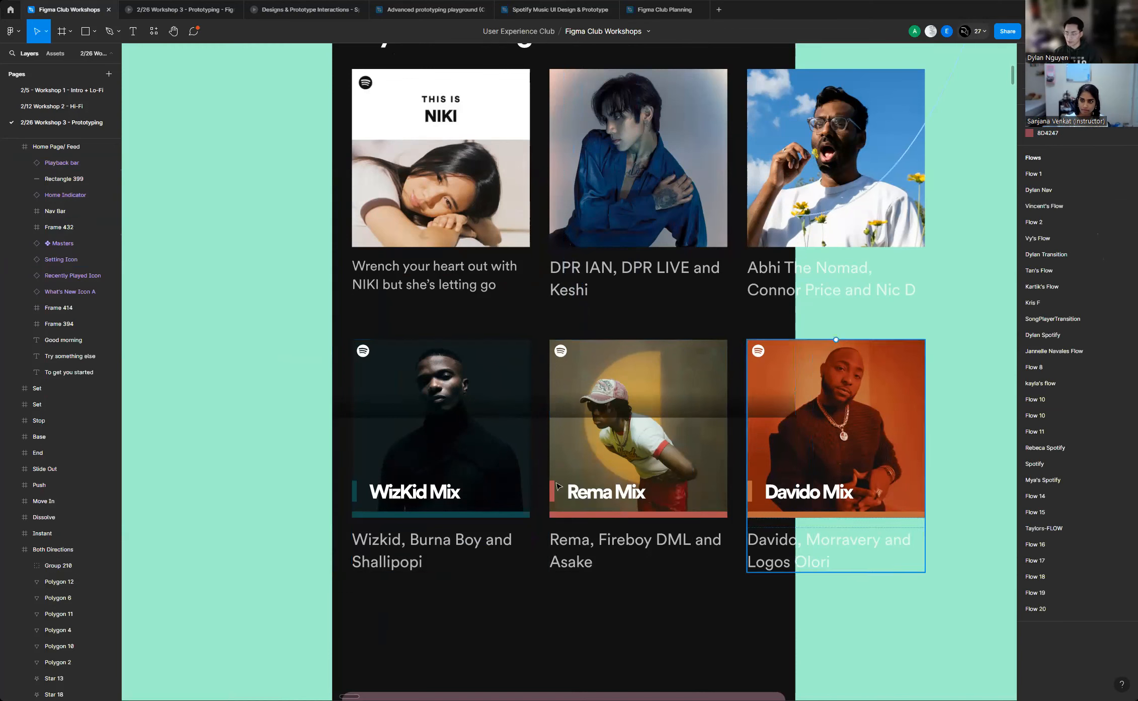
Review the whole home page layout and its three playlist rows
{"action": "scroll", "coordinate": [499, 463], "scroll_direction": "down", "scroll_amount": 5}
{"action": "left_click", "coordinate": [506, 447]}
{"action": "left_click", "coordinate": [521, 439]}
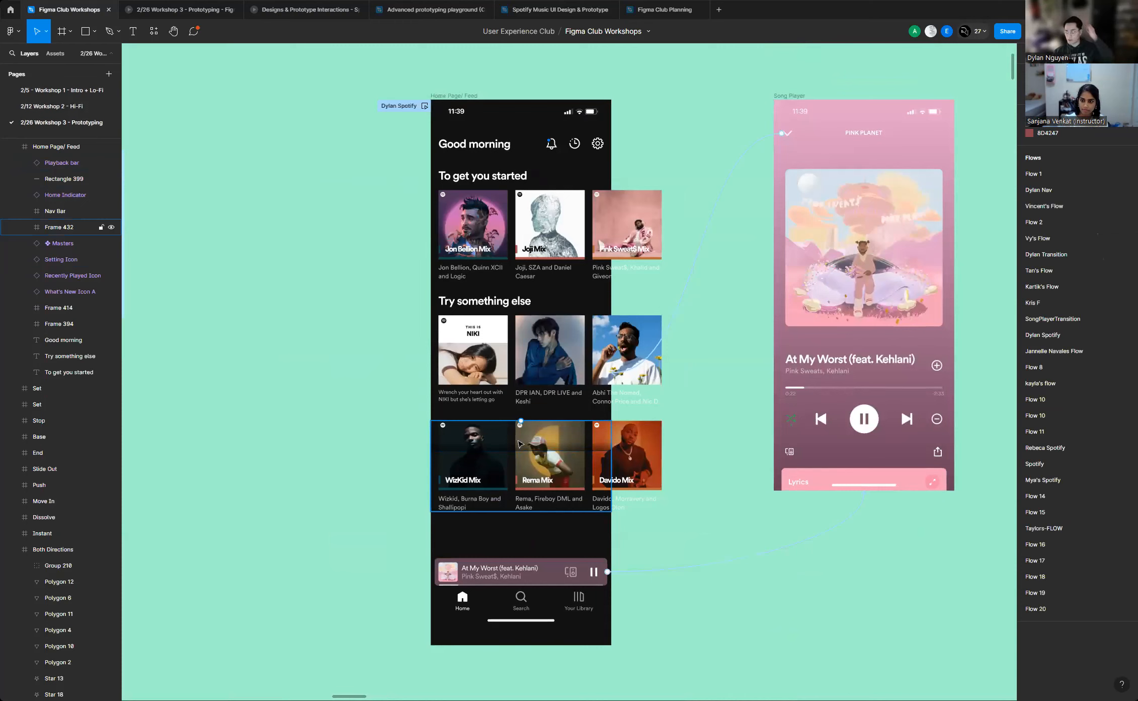
{"action": "left_click", "coordinate": [520, 443]}
{"action": "scroll", "coordinate": [491, 468], "scroll_direction": "down", "scroll_amount": 3}
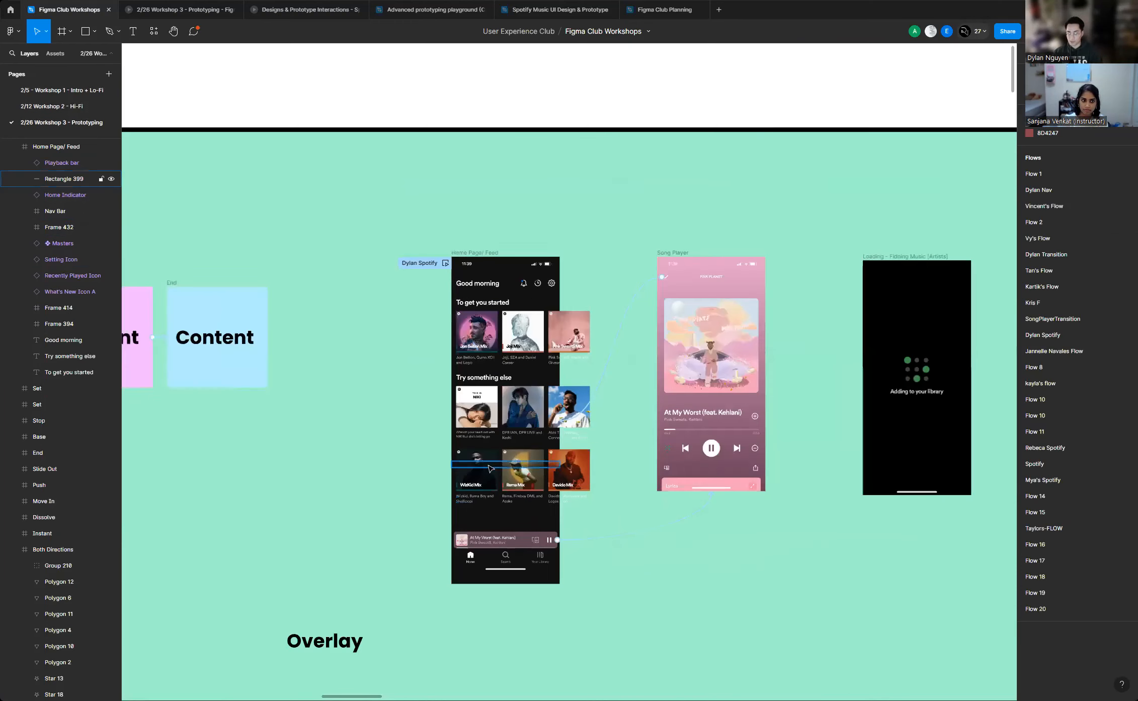
{"action": "scroll", "coordinate": [491, 468], "scroll_direction": "up", "scroll_amount": 3}
{"action": "left_click", "coordinate": [474, 235]}
{"action": "left_click", "coordinate": [521, 457]}
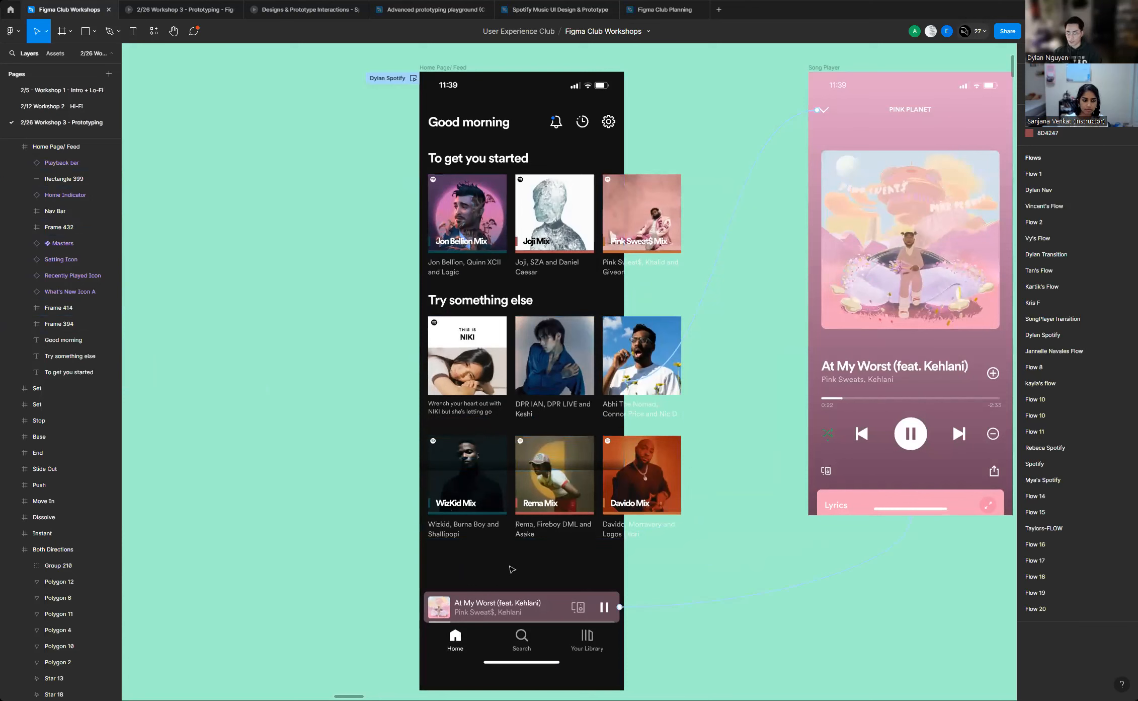
{"action": "left_click", "coordinate": [481, 230]}
{"action": "left_click", "coordinate": [521, 468]}
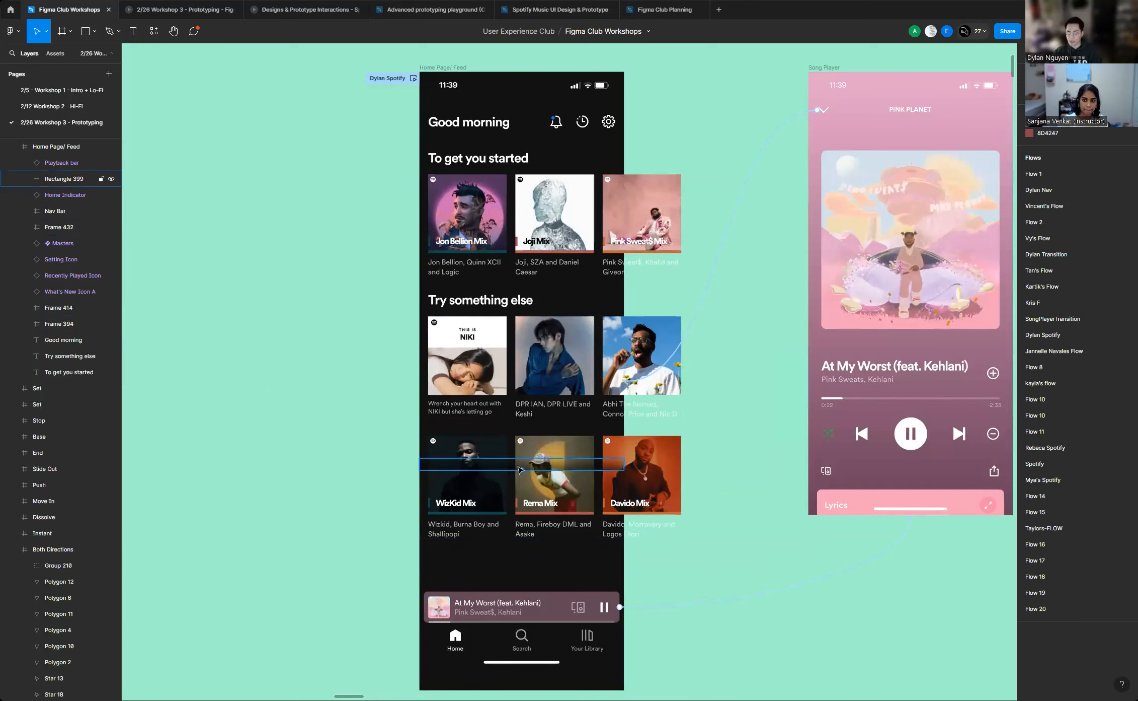
{"action": "left_click", "coordinate": [472, 220]}
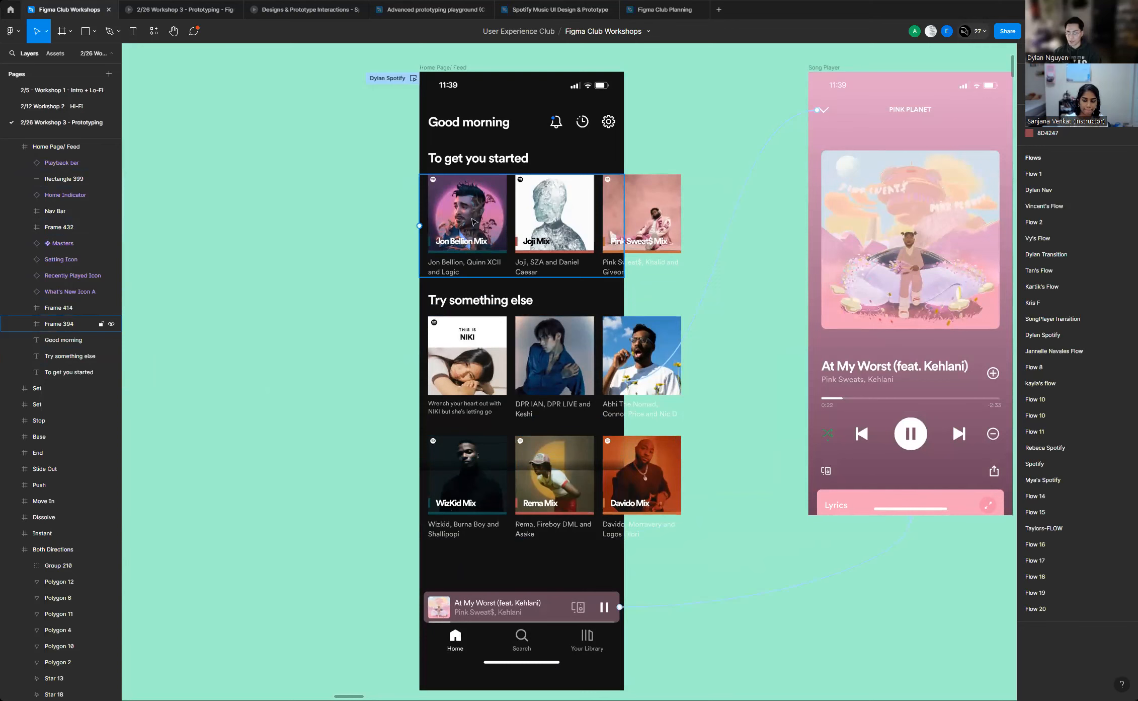
Wrap the three horizontally scrolling playlist row frames together in one enclosing frame
{"action": "left_click", "coordinate": [473, 222]}
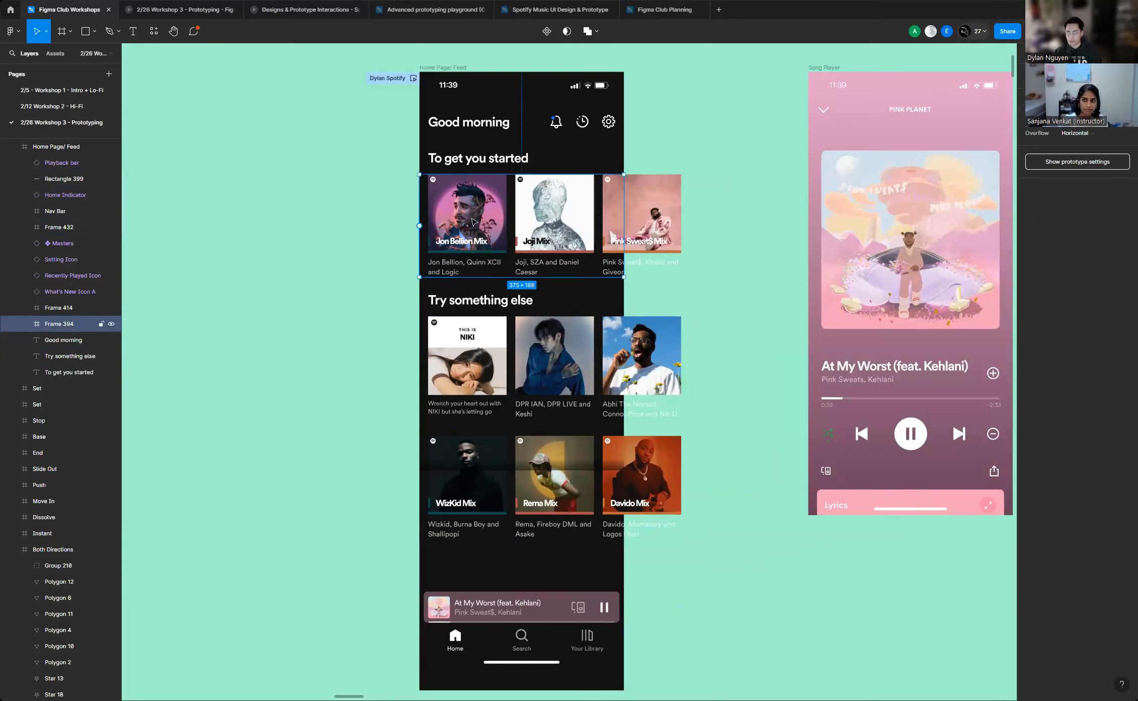
{"action": "left_click", "coordinate": [487, 347], "text": "shift"}
{"action": "left_click", "coordinate": [479, 518], "text": "shift"}
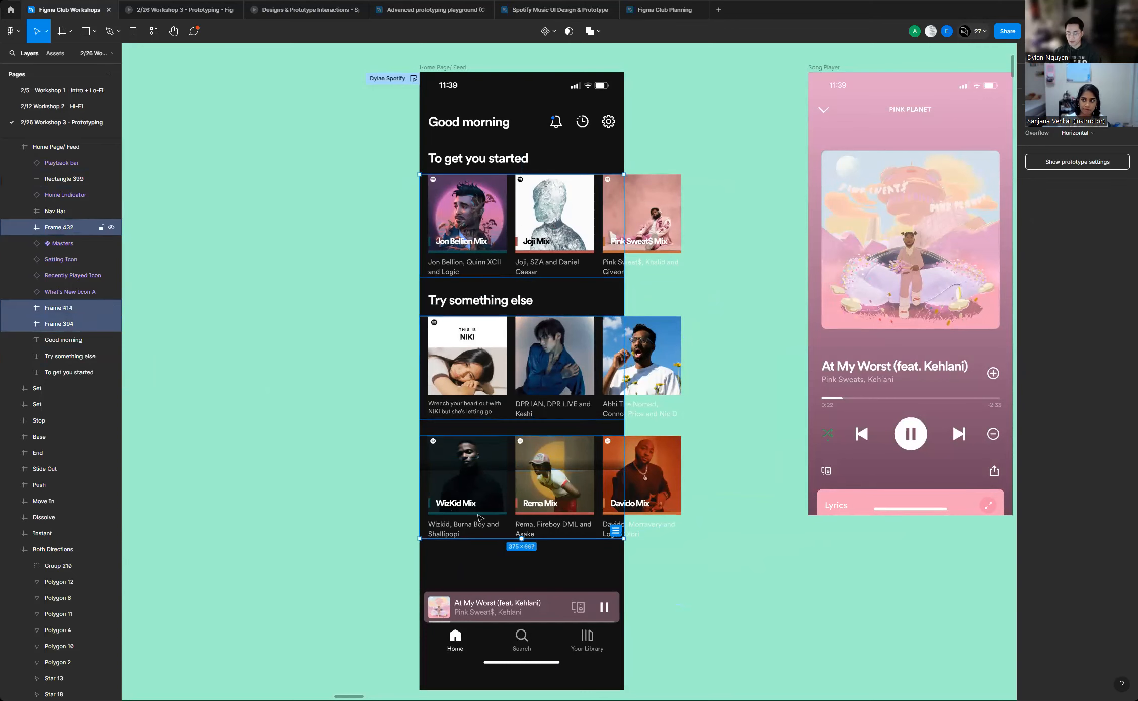
{"action": "scroll", "coordinate": [402, 317], "scroll_direction": "up", "scroll_amount": 5}
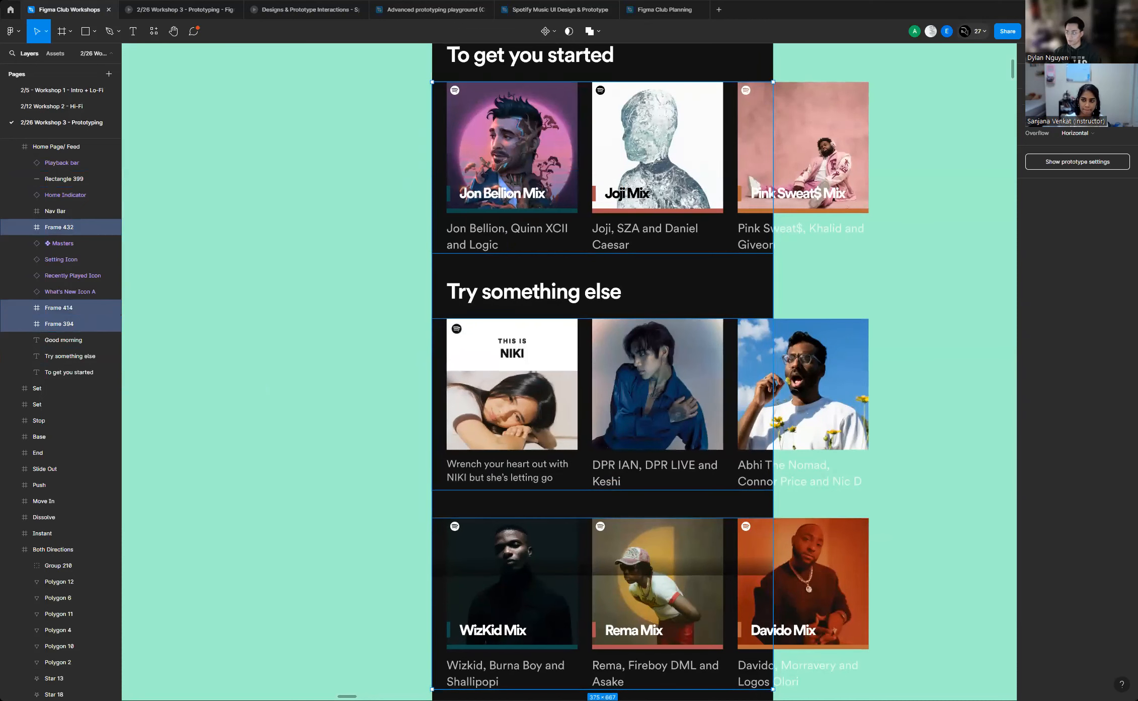
{"action": "right_click", "coordinate": [637, 348]}
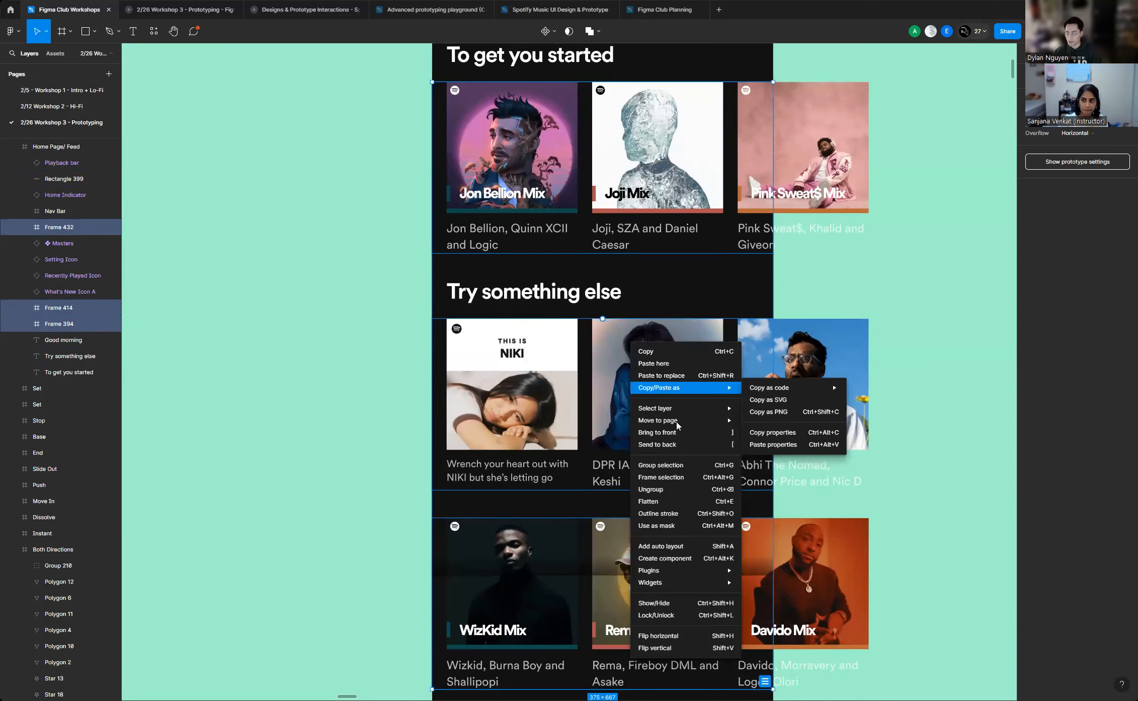
{"action": "left_click", "coordinate": [674, 482]}
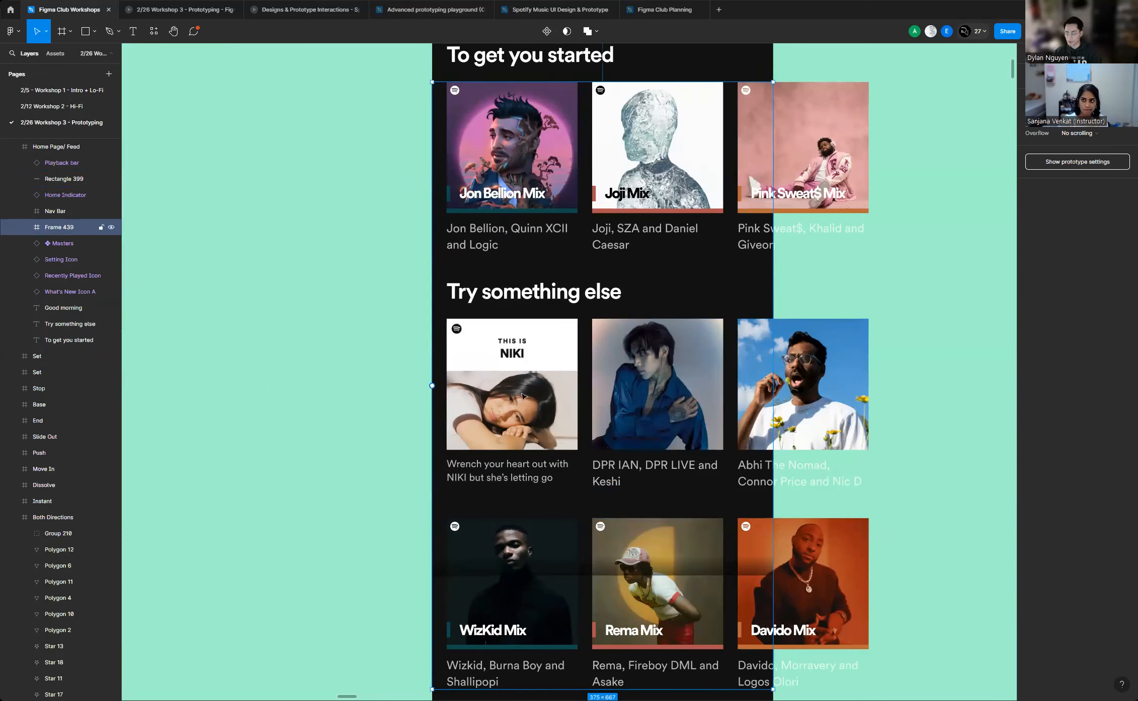
Shorten the enclosing frame from its lower edge to a height of about 542, cutting across the third playlist row
{"action": "scroll", "coordinate": [522, 405], "scroll_direction": "down", "scroll_amount": 5}
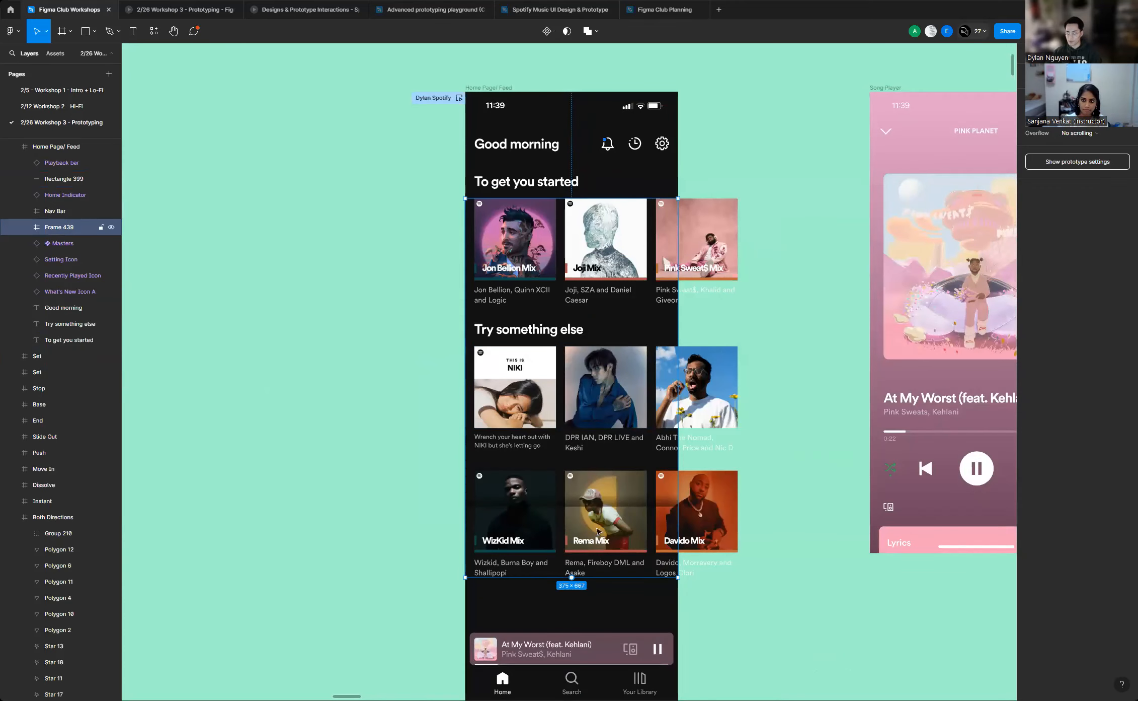
{"action": "left_click_drag", "start_coordinate": [606, 580], "coordinate": [632, 507]}
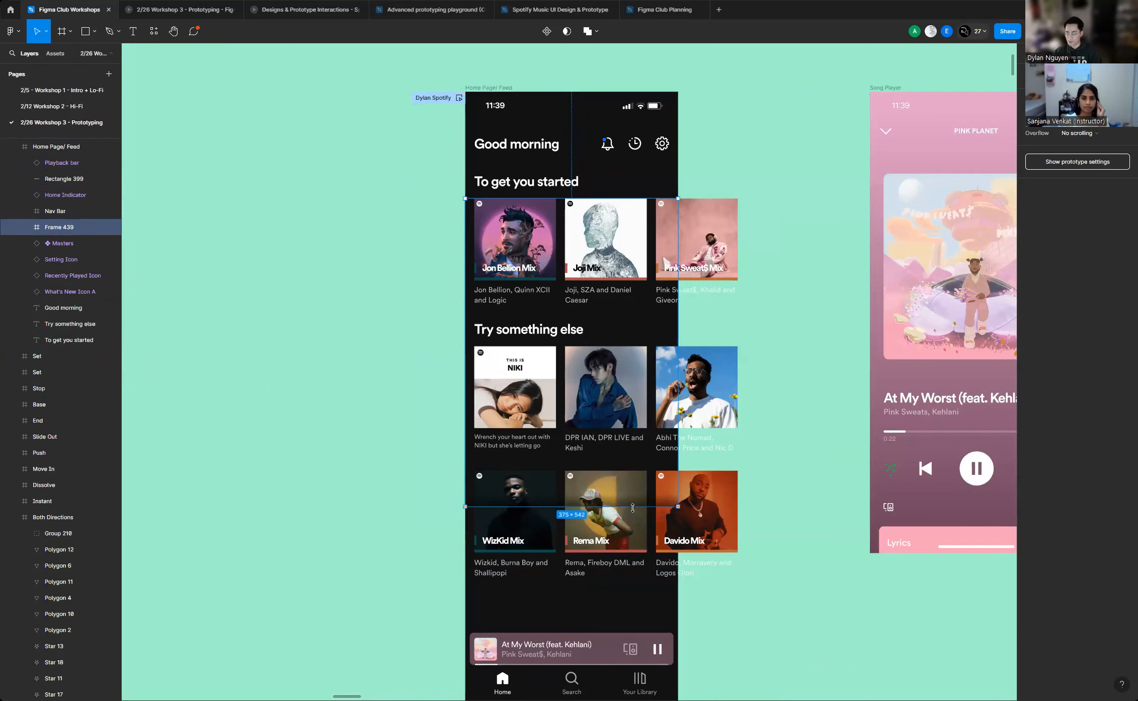
{"action": "left_click", "coordinate": [750, 559]}
Look over the student sections below the demo area and return to the home page
{"action": "scroll", "coordinate": [539, 522], "scroll_direction": "down", "scroll_amount": 3}
{"action": "scroll", "coordinate": [538, 523], "scroll_direction": "down", "scroll_amount": 12}
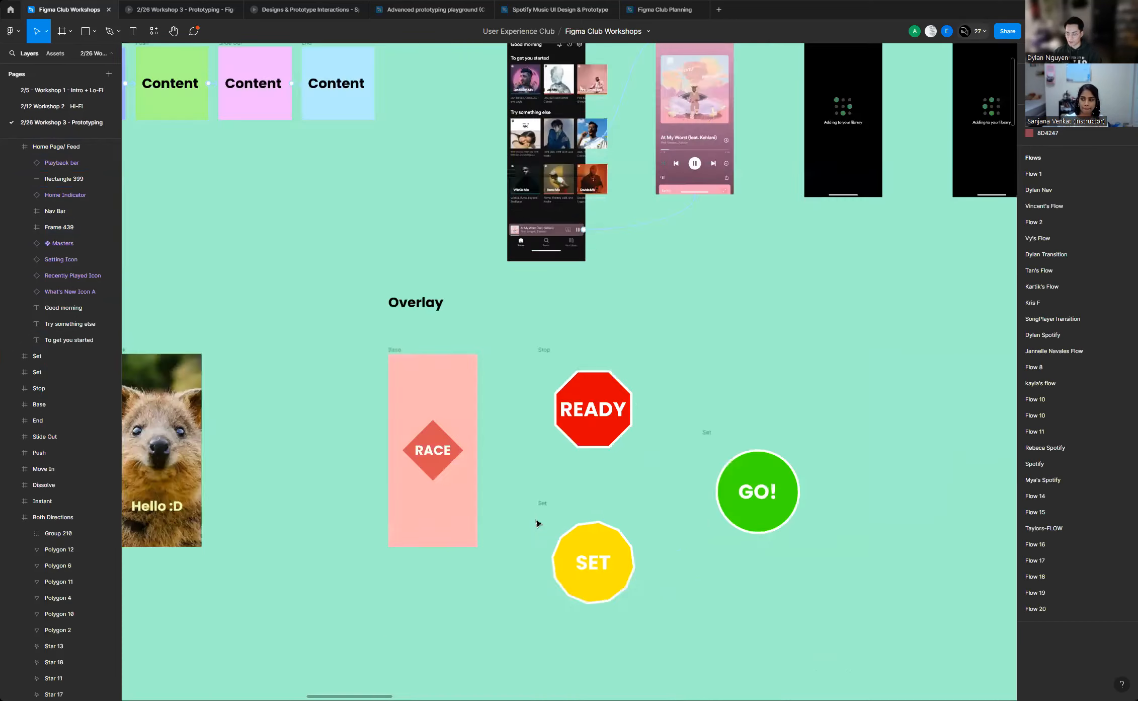
{"action": "scroll", "coordinate": [538, 522], "scroll_direction": "down", "scroll_amount": 3}
{"action": "scroll", "coordinate": [681, 509], "scroll_direction": "down", "scroll_amount": 3}
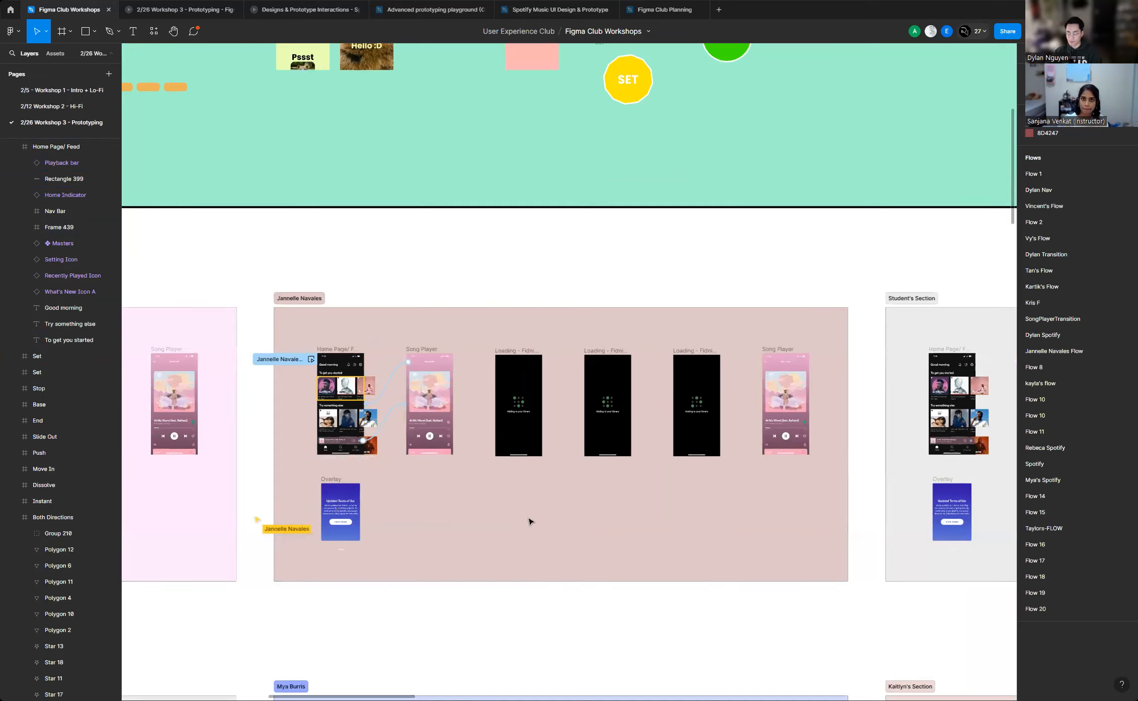
{"action": "scroll", "coordinate": [529, 521], "scroll_direction": "up", "scroll_amount": 3}
{"action": "scroll", "coordinate": [524, 426], "scroll_direction": "up", "scroll_amount": 7}
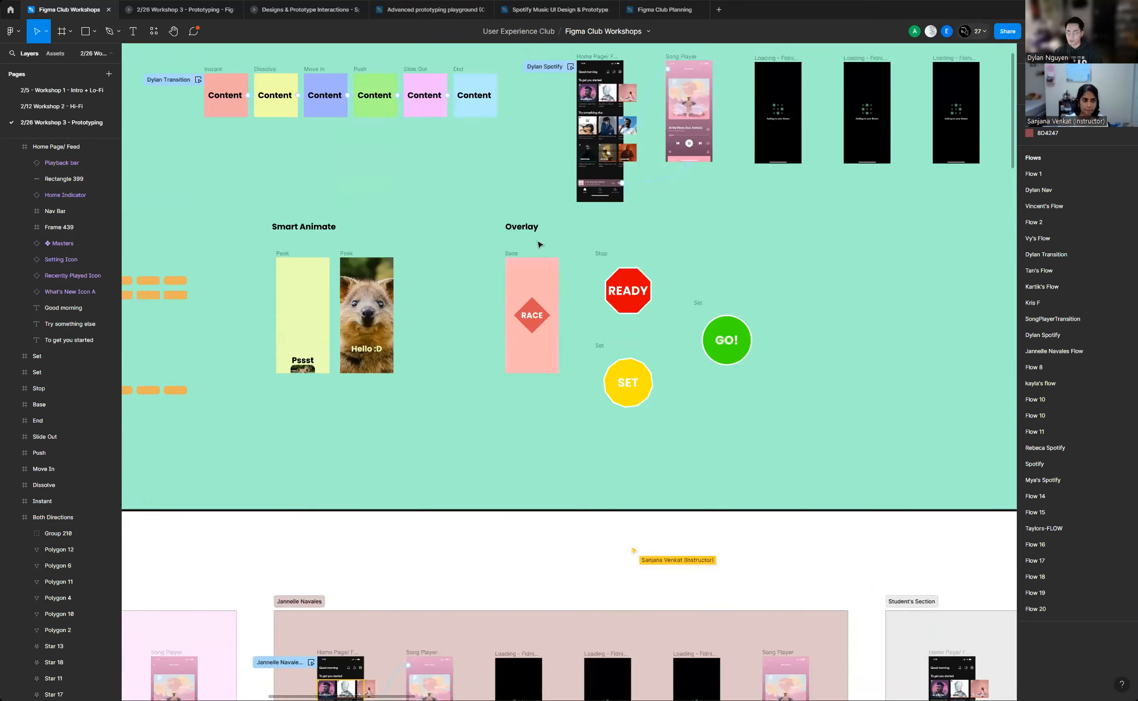
{"action": "scroll", "coordinate": [622, 303], "scroll_direction": "up", "scroll_amount": 10}
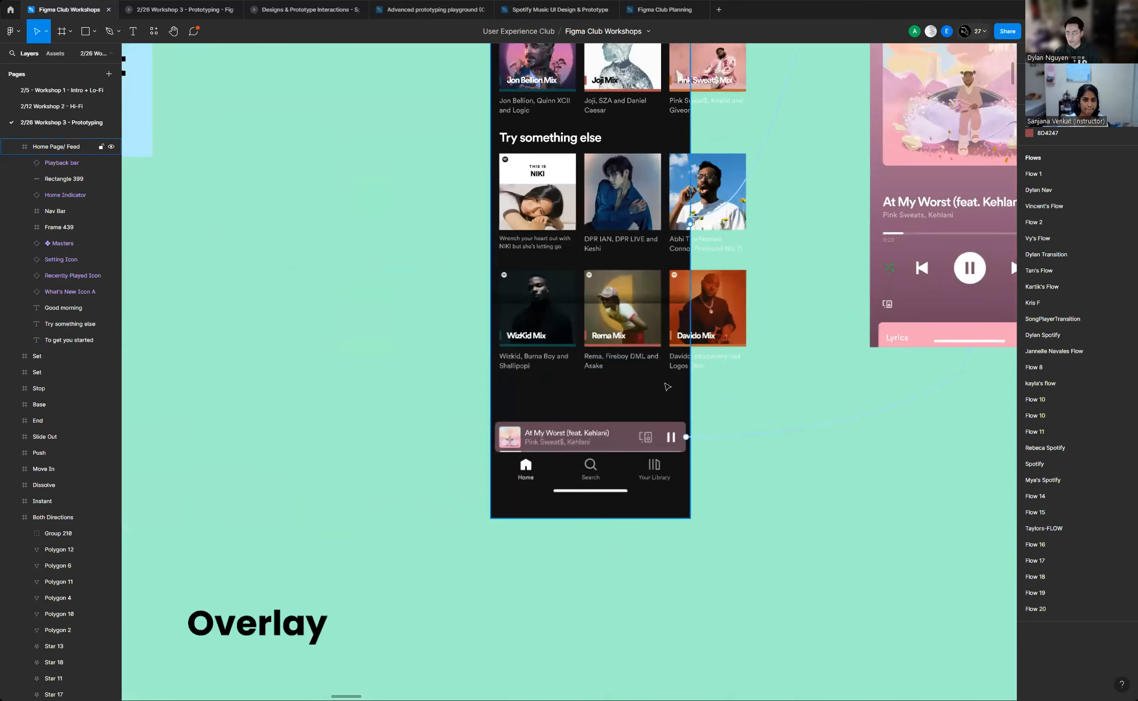
Move the playback bar, navigation bar and home indicator up over the WizKid, Rema and Davido mix row
{"action": "scroll", "coordinate": [622, 427], "scroll_direction": "up", "scroll_amount": 1}
{"action": "left_click", "coordinate": [618, 475]}
{"action": "left_click", "coordinate": [606, 533], "text": "shift"}
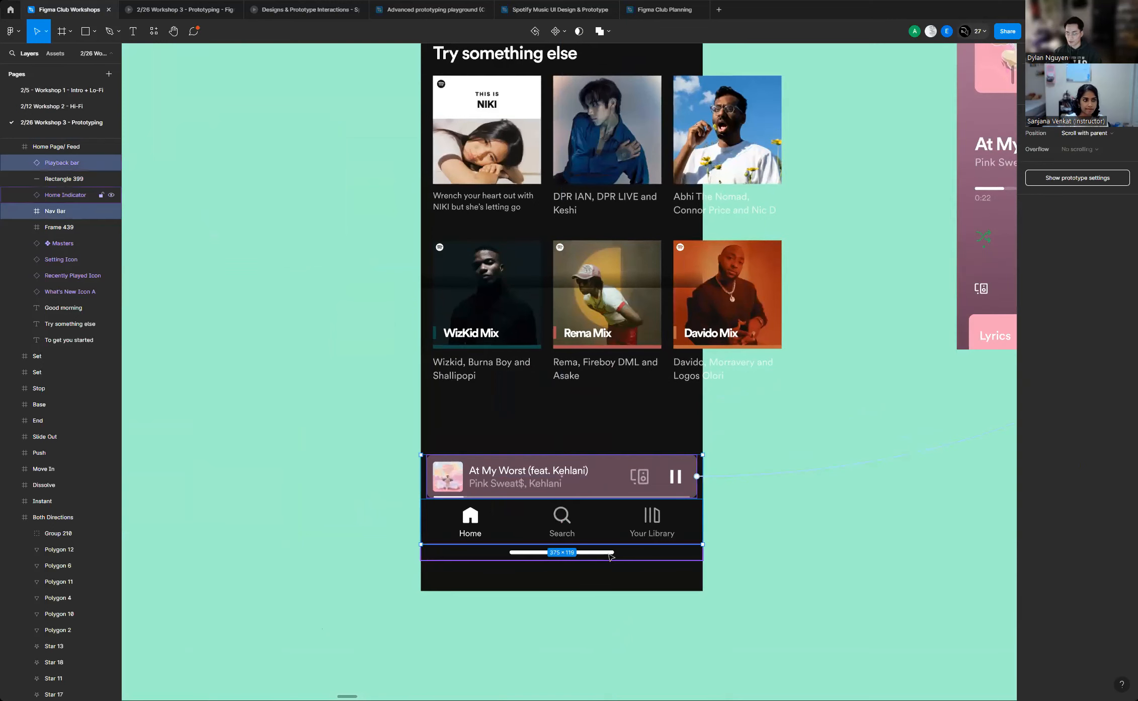
{"action": "left_click", "coordinate": [611, 556], "text": "shift"}
{"action": "left_click_drag", "start_coordinate": [613, 485], "coordinate": [633, 291]}
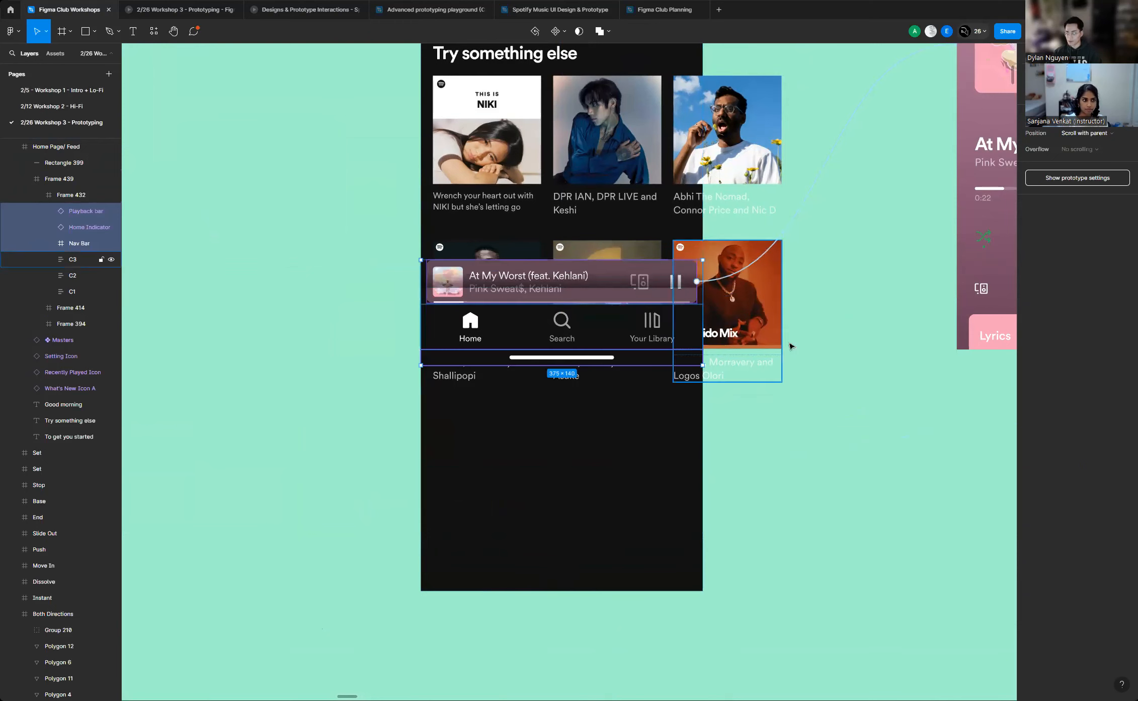
{"action": "left_click", "coordinate": [765, 424]}
Extend the lower edge of the frame enclosing the three playlist rows to a height of about 564
{"action": "scroll", "coordinate": [745, 435], "scroll_direction": "up", "scroll_amount": 5}
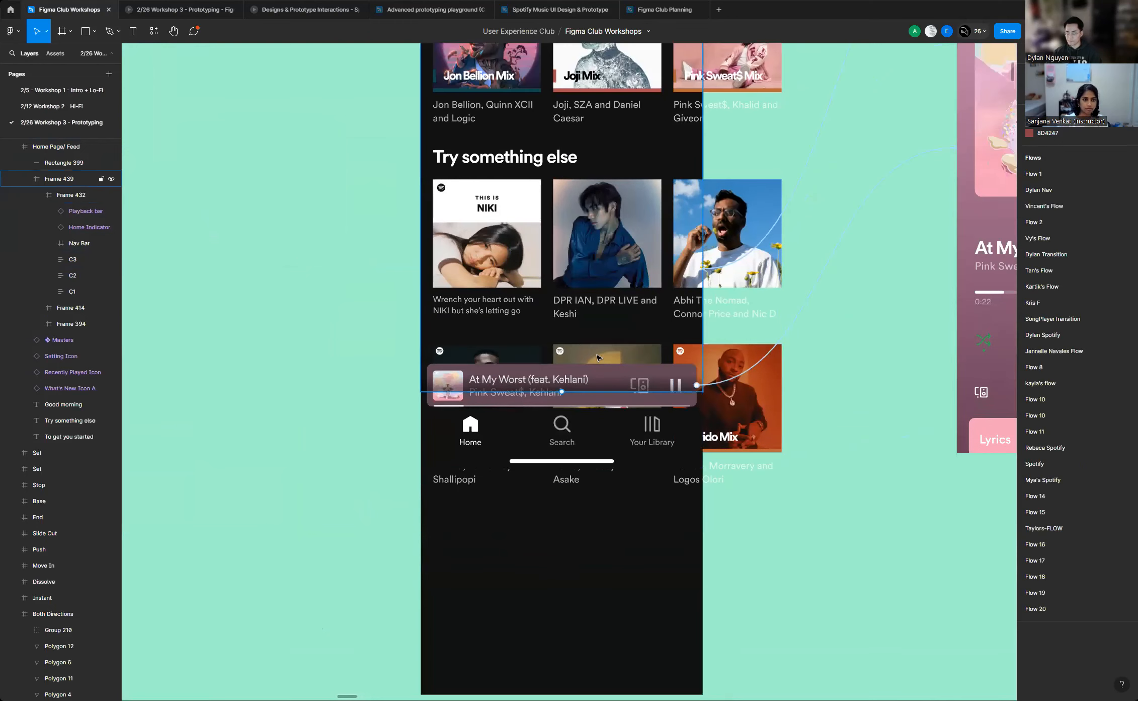
{"action": "left_click", "coordinate": [613, 244]}
{"action": "scroll", "coordinate": [588, 295], "scroll_direction": "up", "scroll_amount": 5}
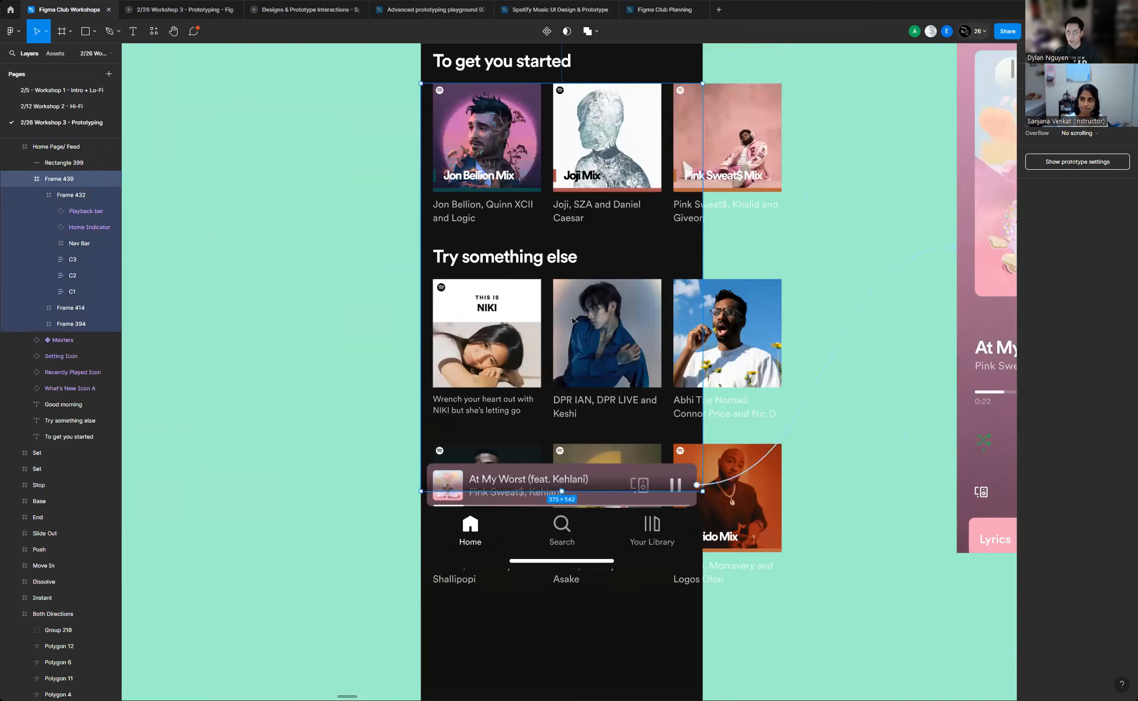
{"action": "left_click", "coordinate": [588, 293]}
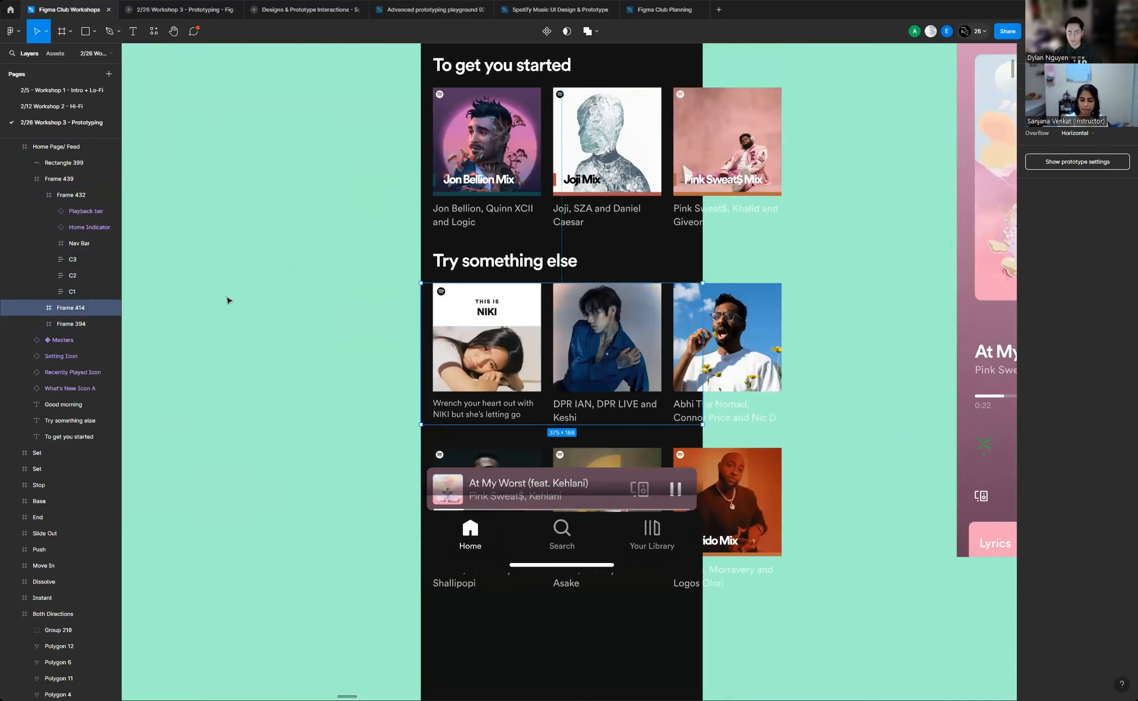
{"action": "left_click", "coordinate": [71, 324]}
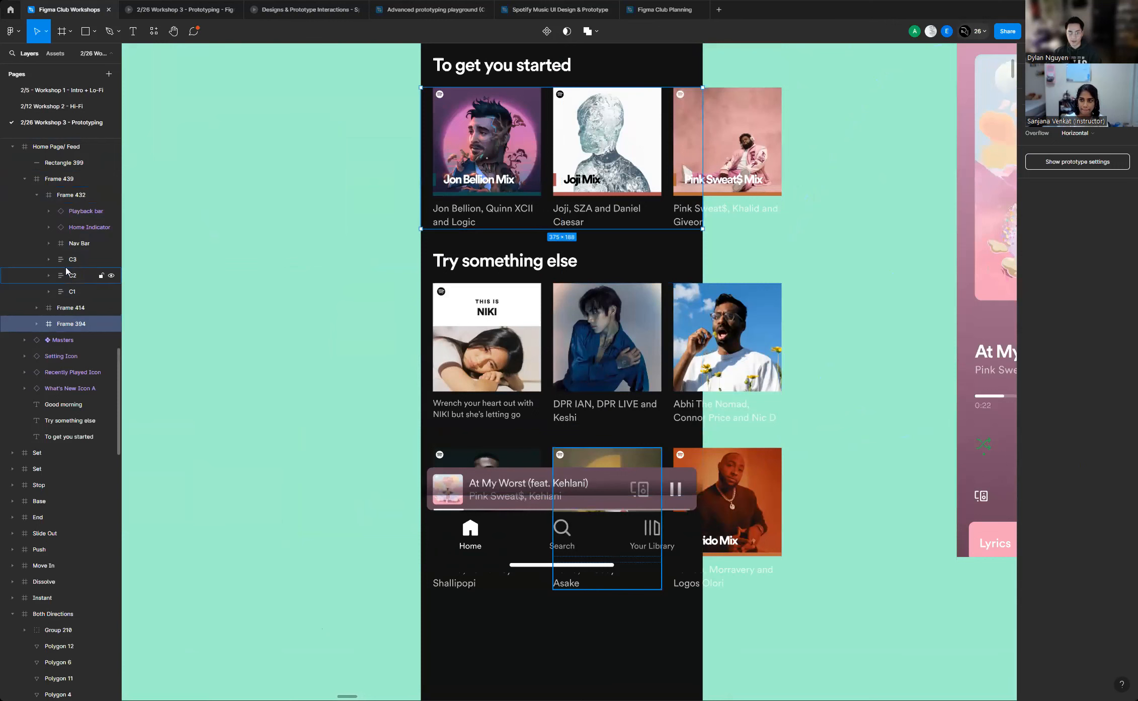
{"action": "left_click", "coordinate": [59, 182]}
{"action": "scroll", "coordinate": [807, 327], "scroll_direction": "up", "scroll_amount": 2}
{"action": "left_click_drag", "start_coordinate": [632, 538], "coordinate": [632, 556]}
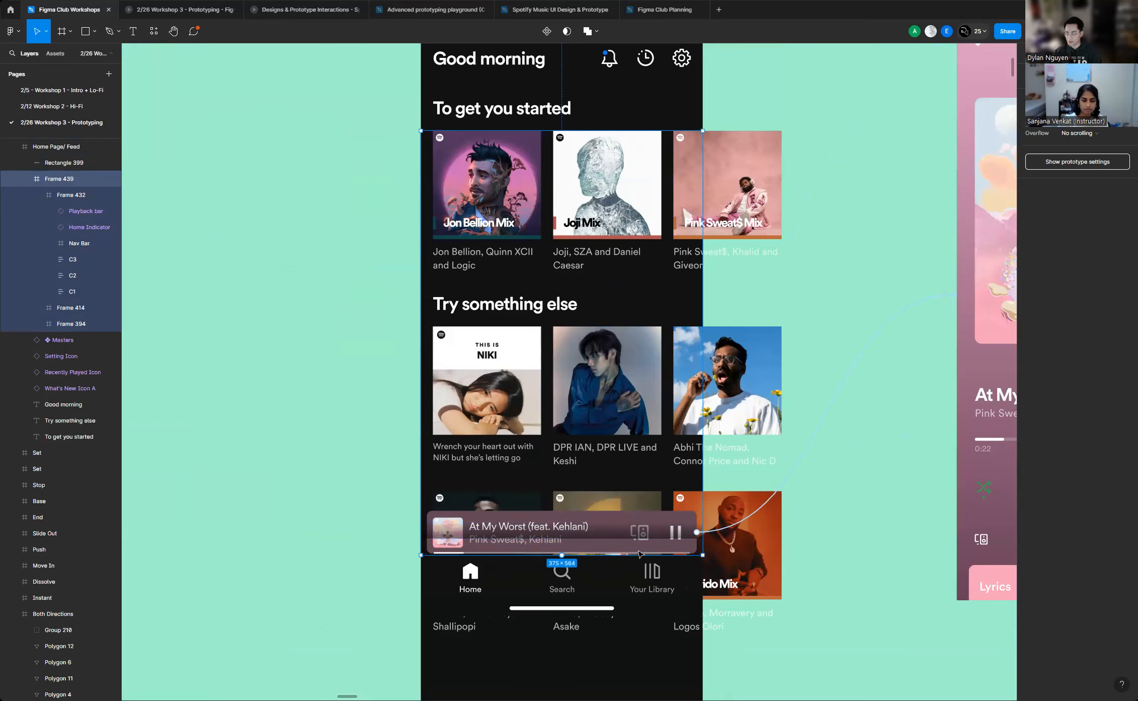
Set the scroll overflow of the frame enclosing the playlist rows to Vertical
{"action": "scroll", "coordinate": [638, 553], "scroll_direction": "down", "scroll_amount": 2}
{"action": "scroll", "coordinate": [571, 528], "scroll_direction": "up", "scroll_amount": 6, "text": "ctrl"}
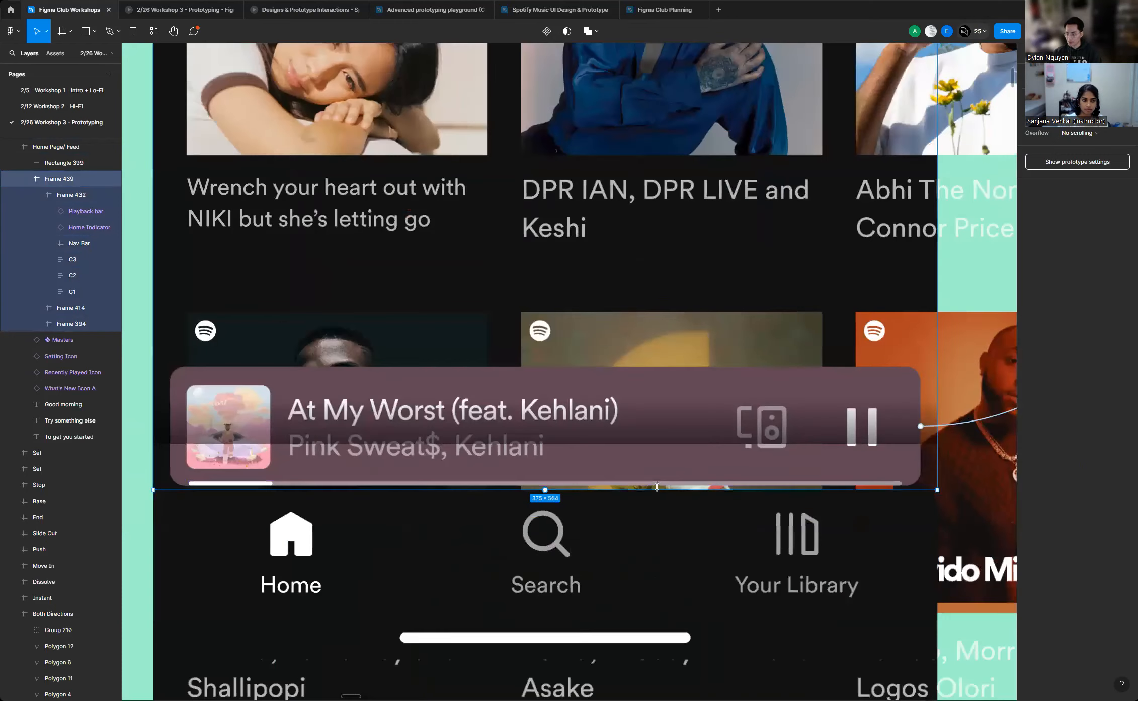
{"action": "scroll", "coordinate": [657, 486], "scroll_direction": "down", "scroll_amount": 6}
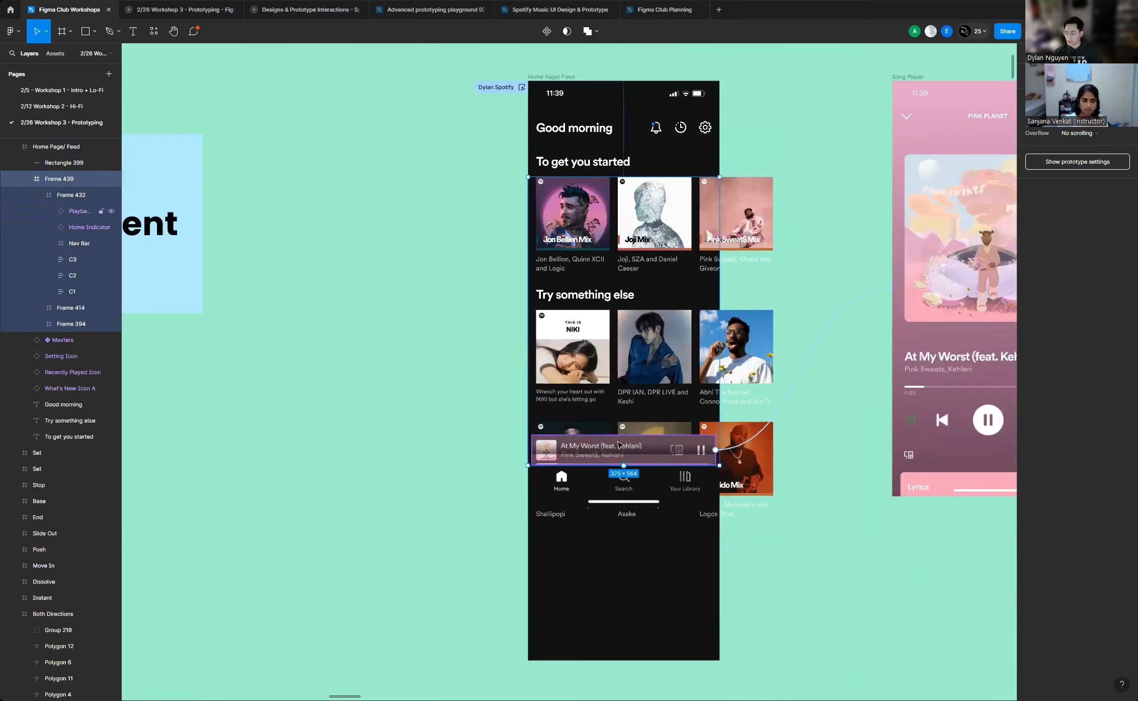
{"action": "scroll", "coordinate": [473, 460], "scroll_direction": "down", "scroll_amount": 2}
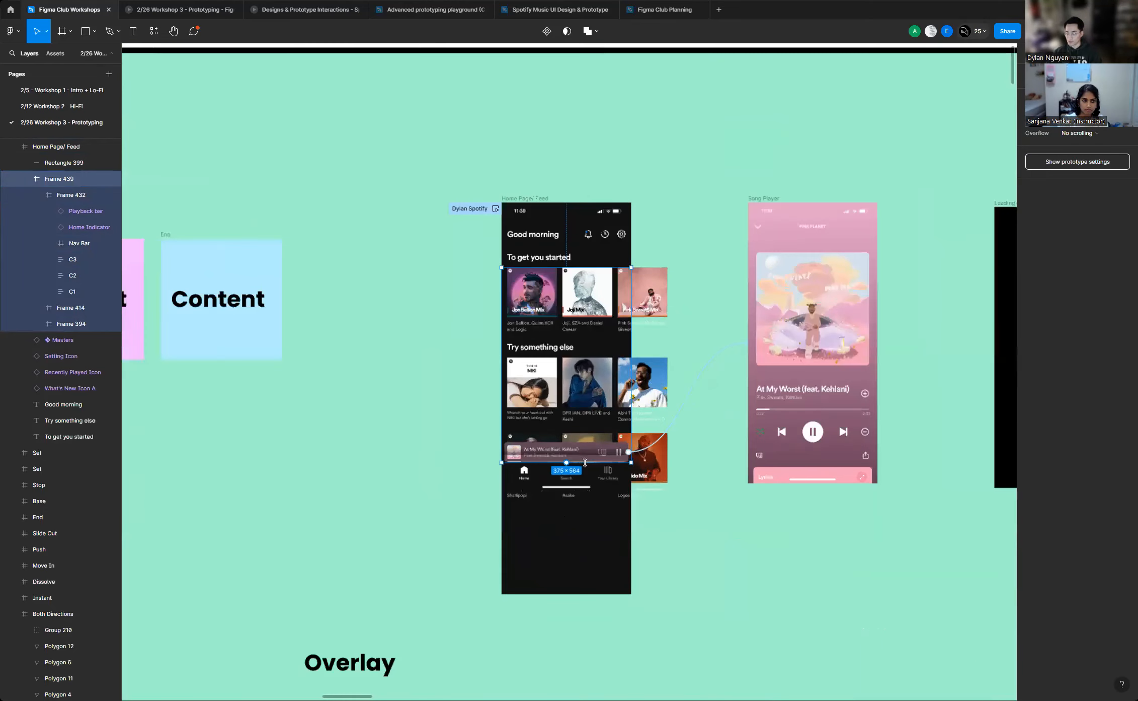
{"action": "scroll", "coordinate": [585, 462], "scroll_direction": "up", "scroll_amount": 2}
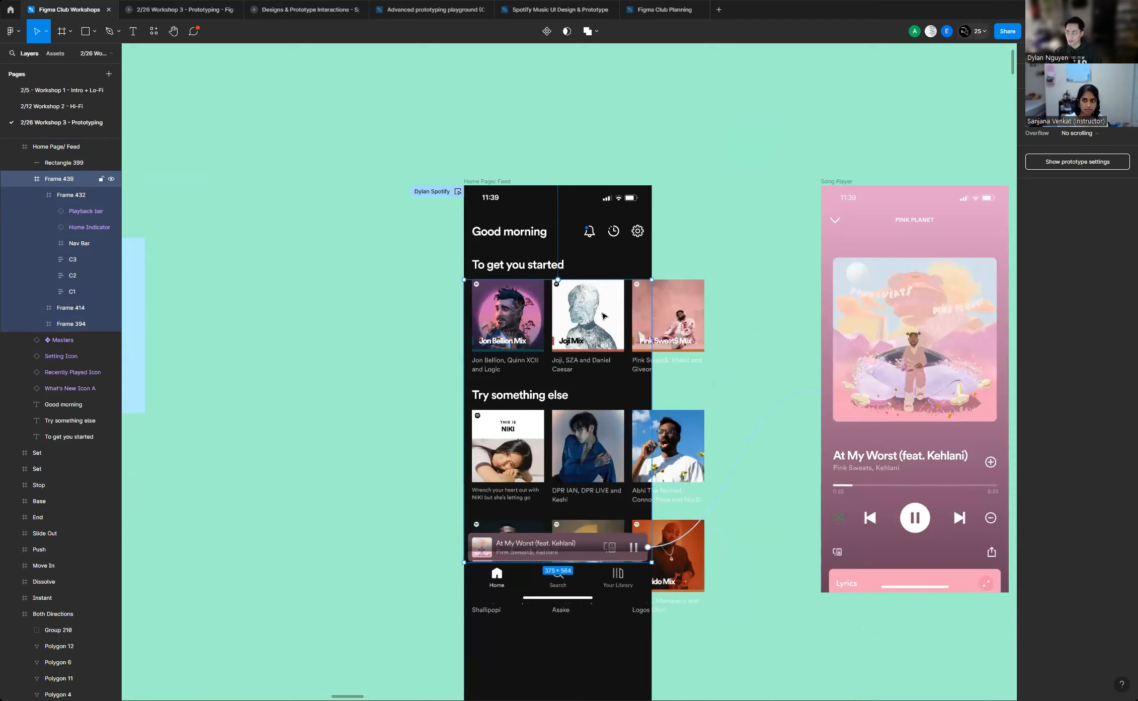
{"action": "left_click", "coordinate": [1077, 133]}
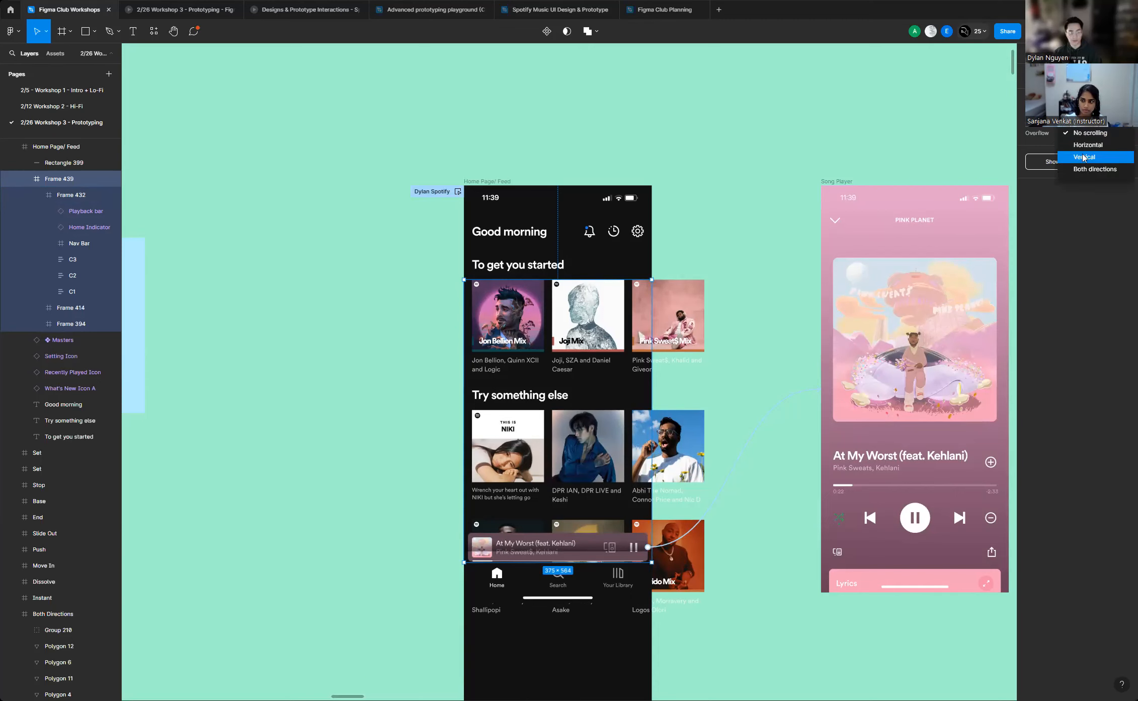
{"action": "left_click", "coordinate": [1085, 157]}
{"action": "left_click", "coordinate": [760, 377]}
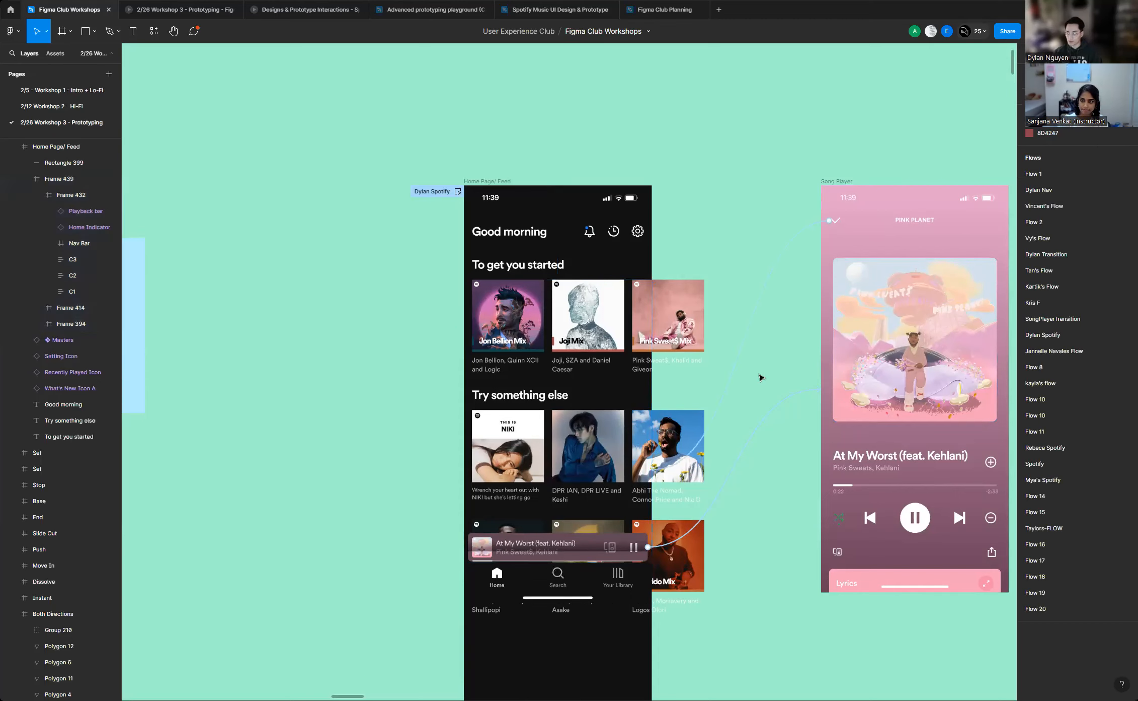
Shorten the home page frame from its lower edge to a height of about 833, ending just below the home indicator
{"action": "scroll", "coordinate": [747, 386], "scroll_direction": "down", "scroll_amount": 2}
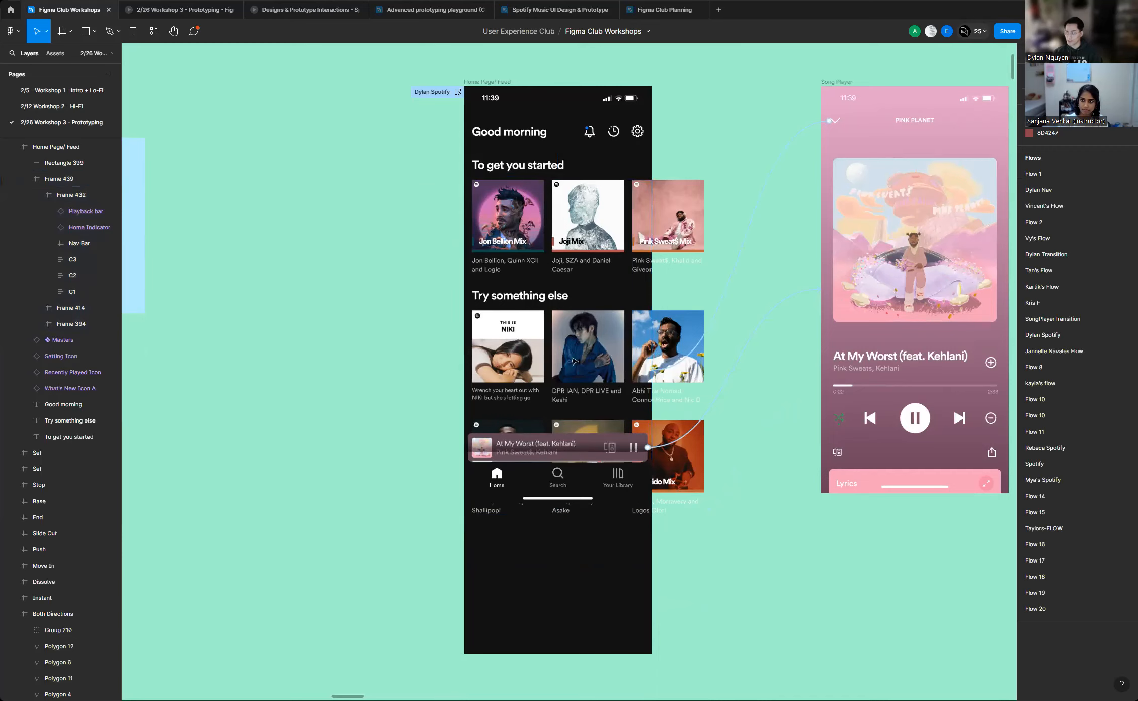
{"action": "scroll", "coordinate": [451, 398], "scroll_direction": "down", "scroll_amount": 3}
{"action": "scroll", "coordinate": [509, 323], "scroll_direction": "up", "scroll_amount": 4}
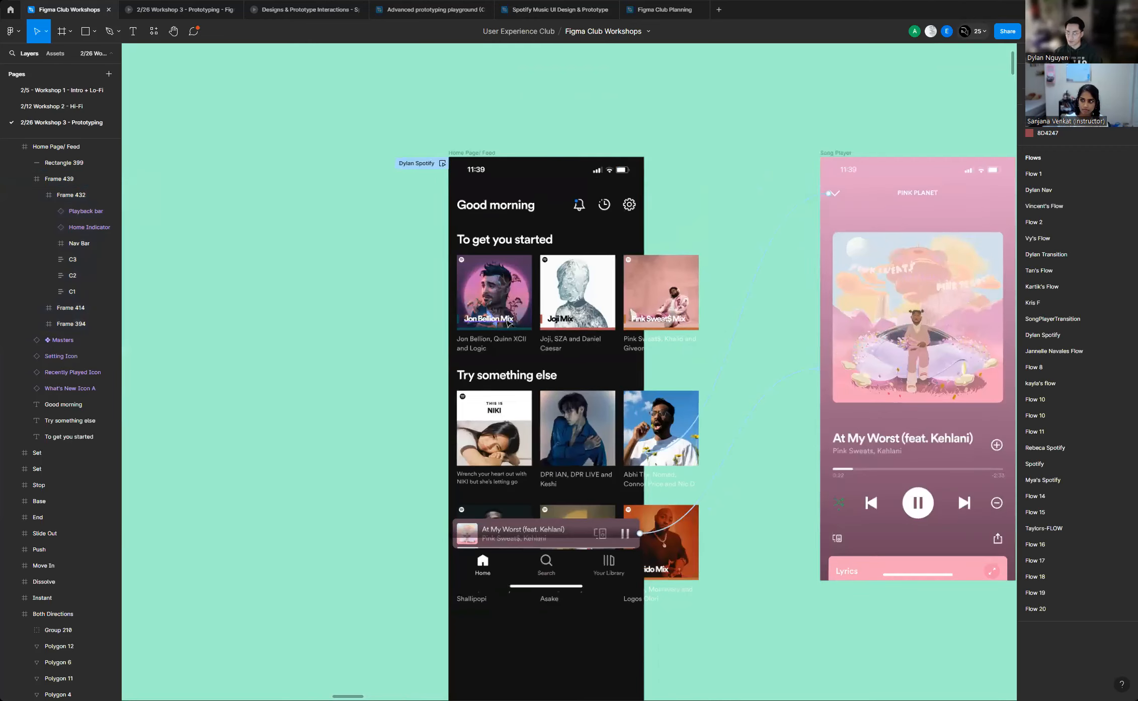
{"action": "left_click", "coordinate": [480, 153]}
{"action": "scroll", "coordinate": [606, 436], "scroll_direction": "down", "scroll_amount": 3}
{"action": "scroll", "coordinate": [606, 436], "scroll_direction": "up", "scroll_amount": 2}
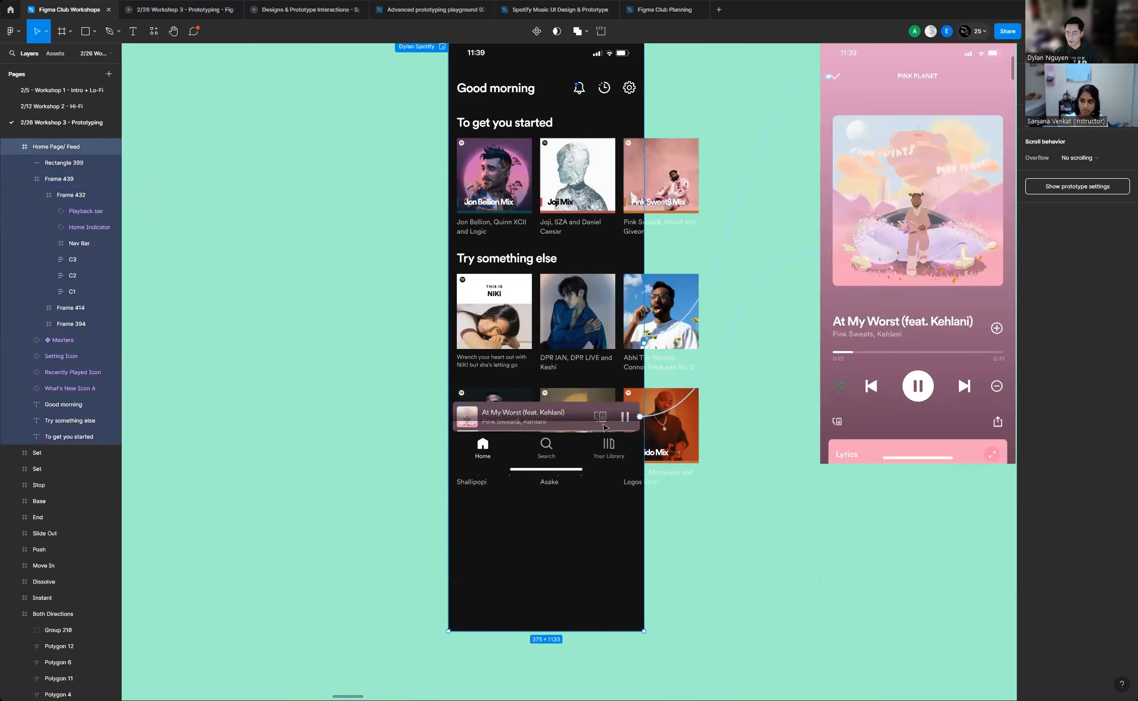
{"action": "scroll", "coordinate": [572, 591], "scroll_direction": "down", "scroll_amount": 2}
{"action": "left_click_drag", "start_coordinate": [575, 575], "coordinate": [607, 417]}
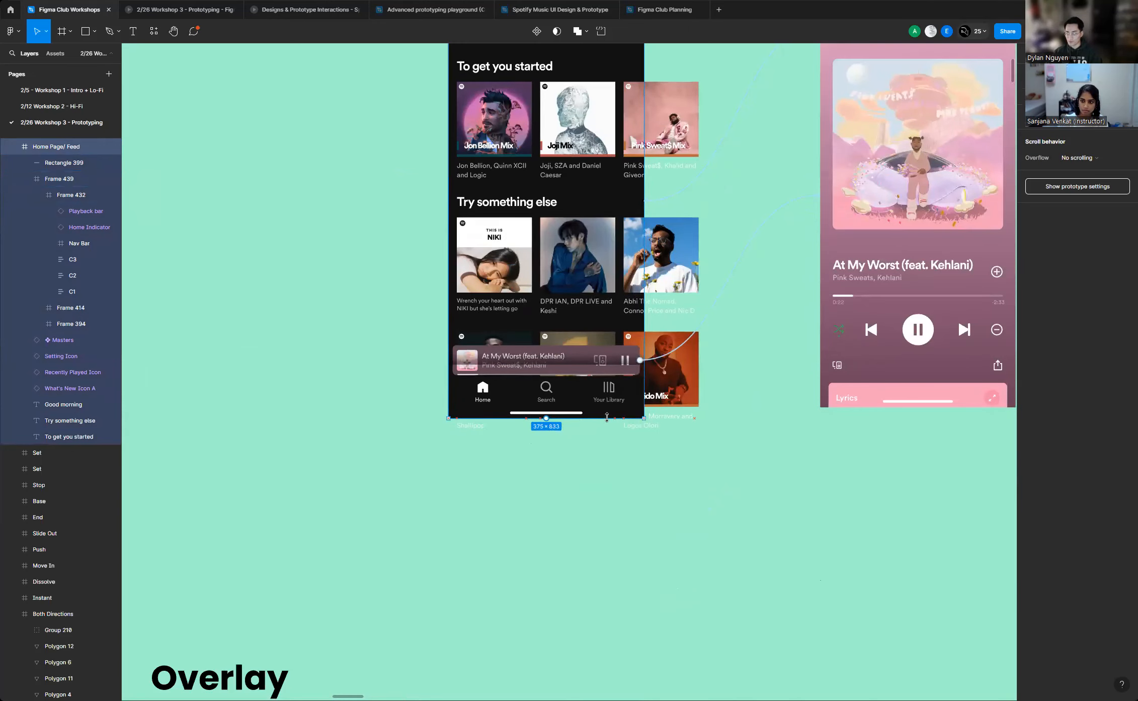
{"action": "scroll", "coordinate": [715, 436], "scroll_direction": "up", "scroll_amount": 3}
{"action": "scroll", "coordinate": [590, 568], "scroll_direction": "up", "scroll_amount": 5}
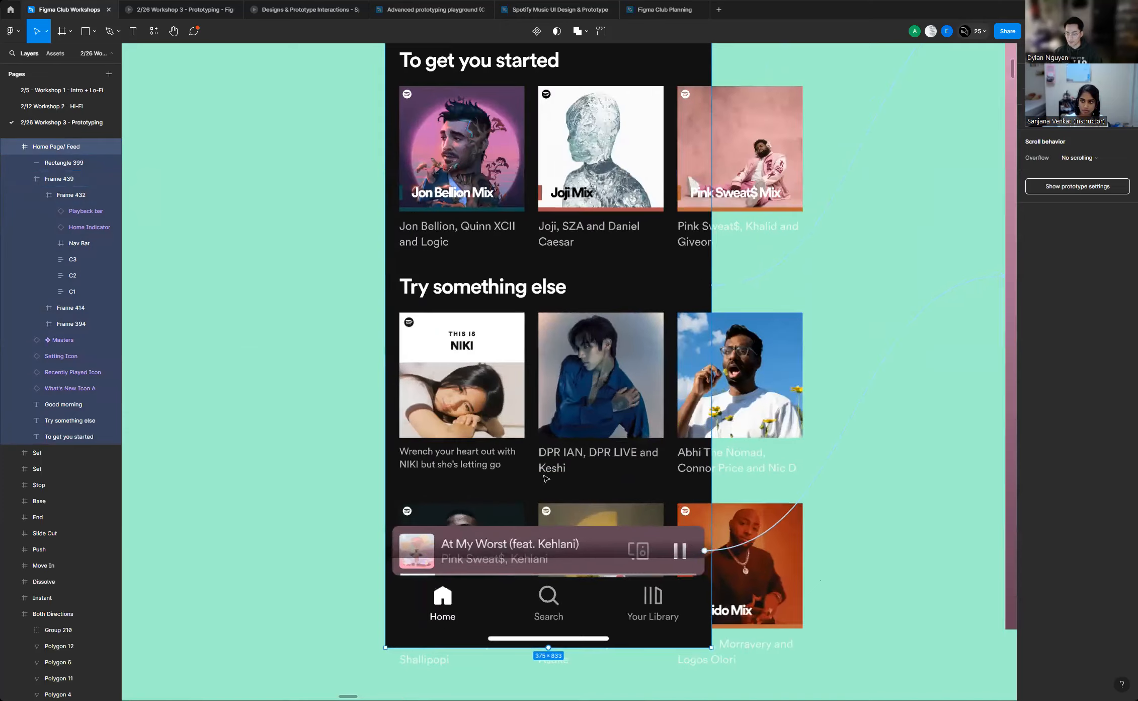
Inspect the thin dark rectangle that crosses the playback bar on the home page
{"action": "left_click", "coordinate": [590, 563]}
{"action": "scroll", "coordinate": [557, 487], "scroll_direction": "down", "scroll_amount": 3}
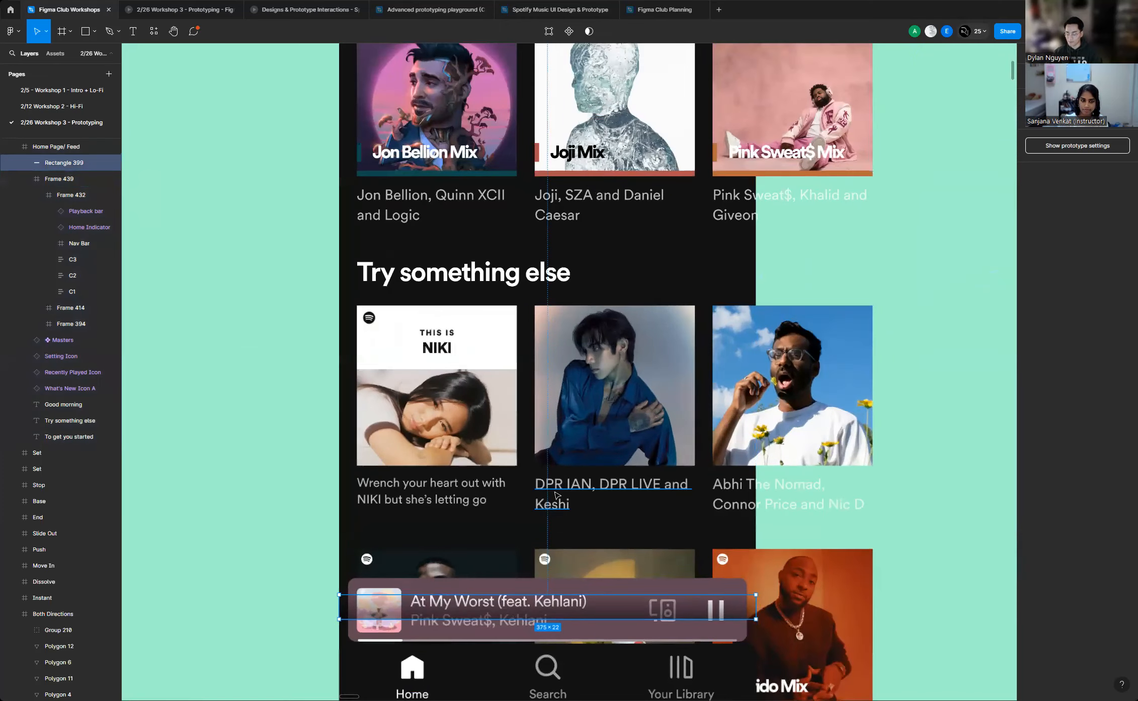
{"action": "scroll", "coordinate": [557, 487], "scroll_direction": "up", "scroll_amount": 5}
{"action": "scroll", "coordinate": [648, 414], "scroll_direction": "down", "scroll_amount": 2}
{"action": "scroll", "coordinate": [648, 420], "scroll_direction": "up", "scroll_amount": 2}
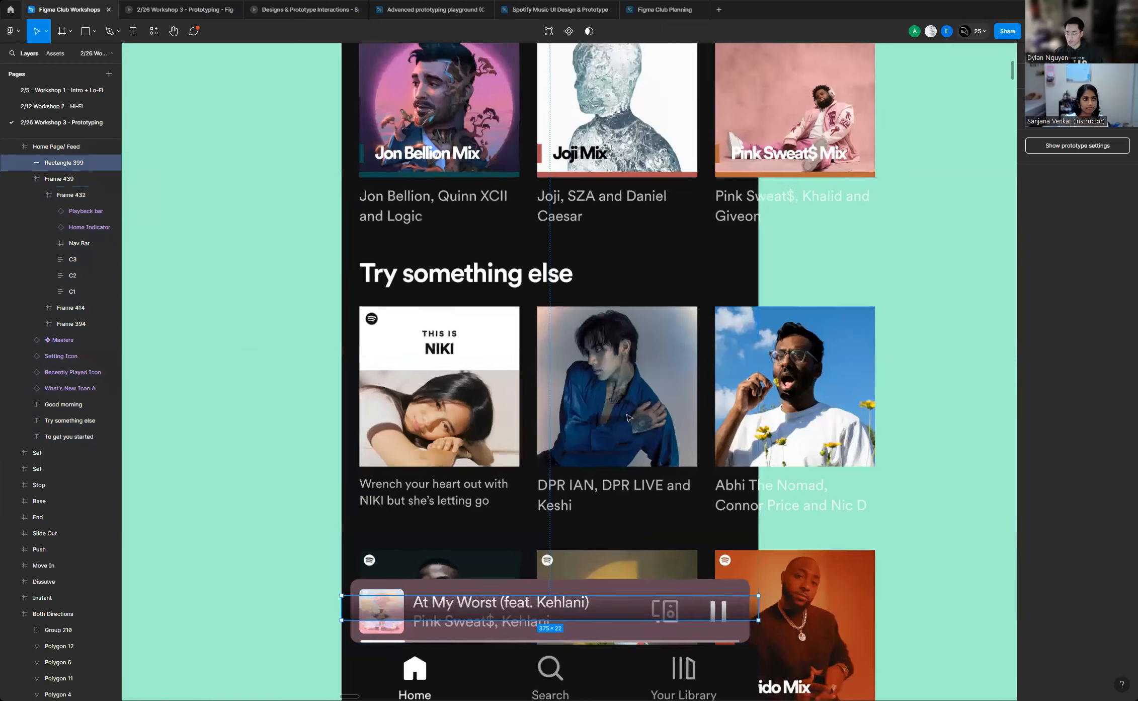
{"action": "scroll", "coordinate": [628, 417], "scroll_direction": "down", "scroll_amount": 5}
{"action": "scroll", "coordinate": [666, 357], "scroll_direction": "down", "scroll_amount": 4}
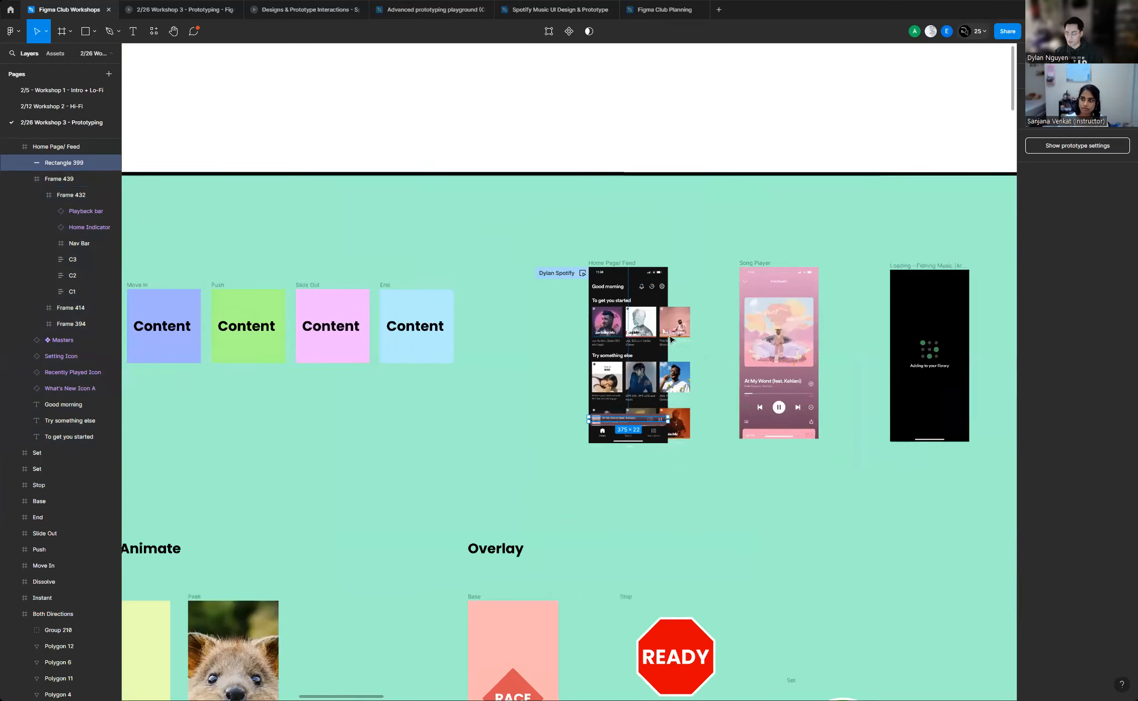
Preview the home page's prototype flow and close the preview
{"action": "scroll", "coordinate": [665, 350], "scroll_direction": "up", "scroll_amount": 6}
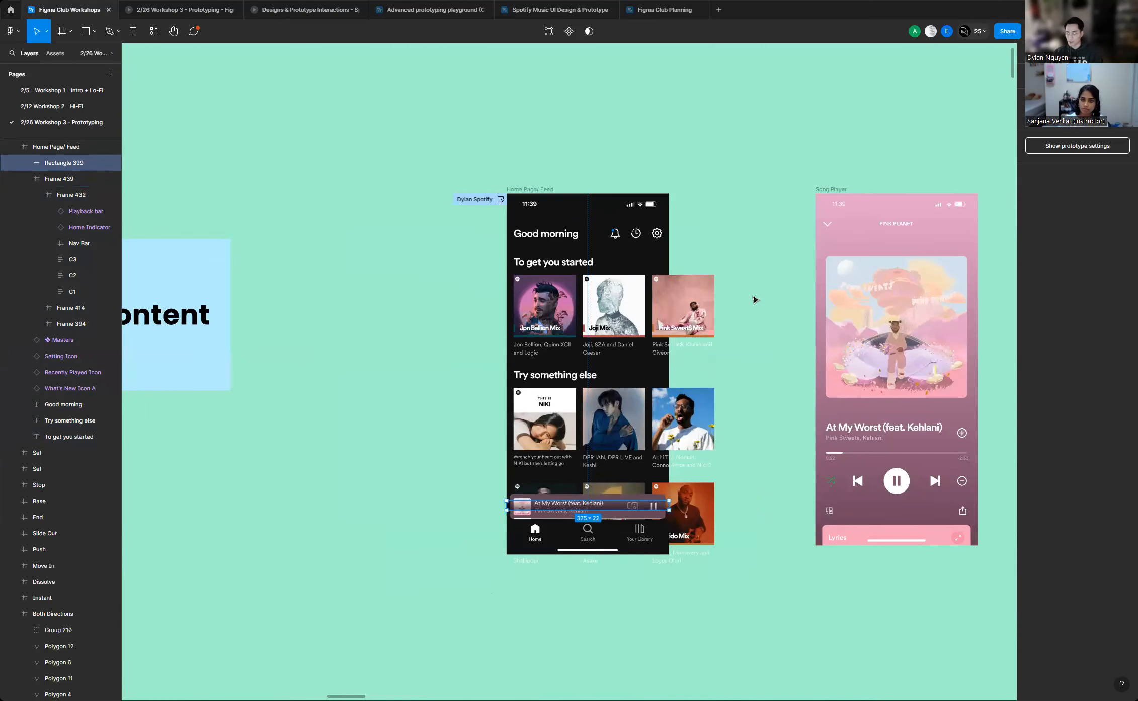
{"action": "scroll", "coordinate": [599, 363], "scroll_direction": "up", "scroll_amount": 5}
{"action": "scroll", "coordinate": [589, 367], "scroll_direction": "down", "scroll_amount": 3}
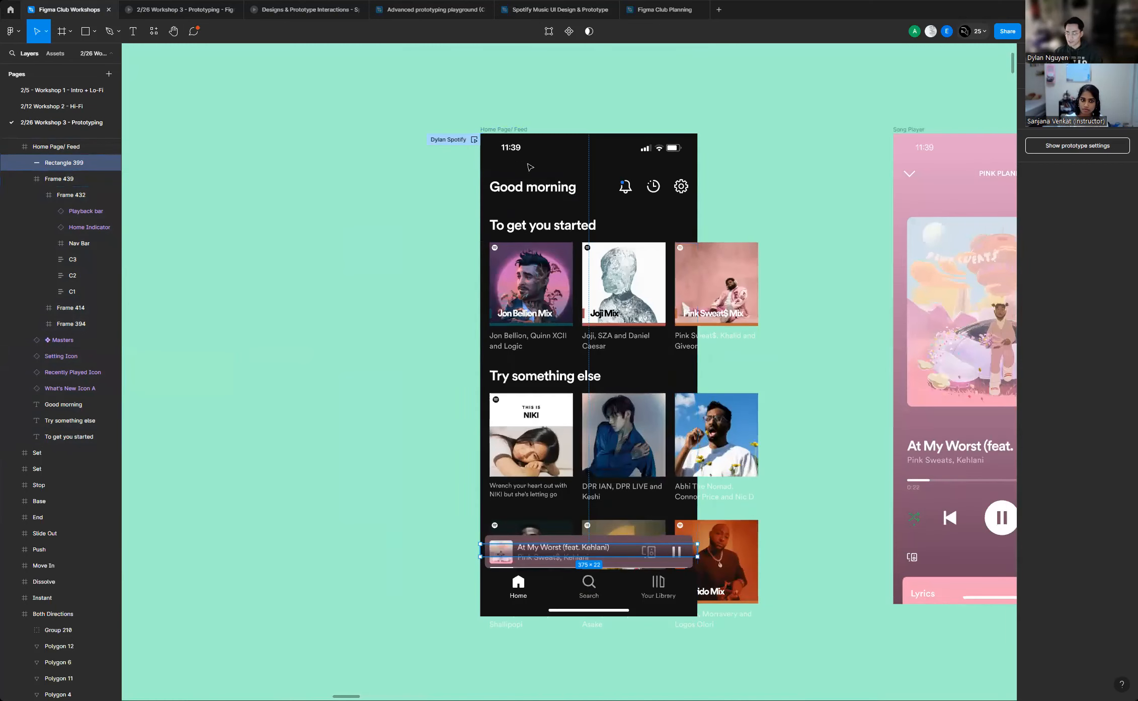
{"action": "left_click", "coordinate": [474, 140]}
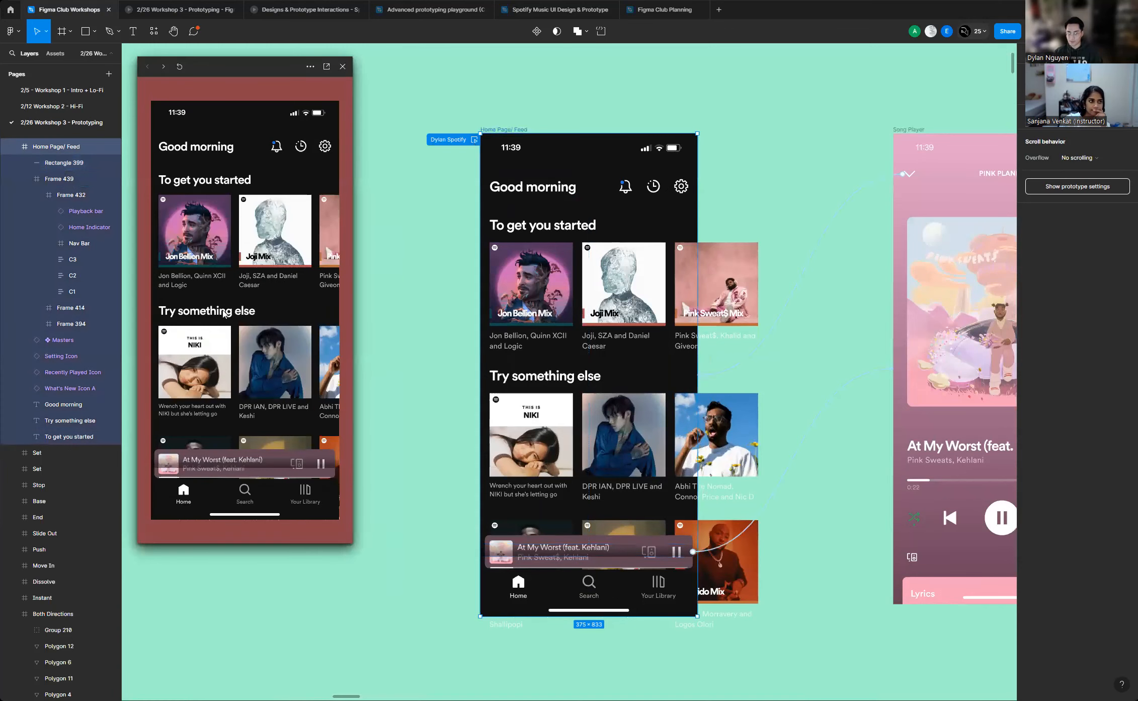
{"action": "left_click", "coordinate": [342, 66]}
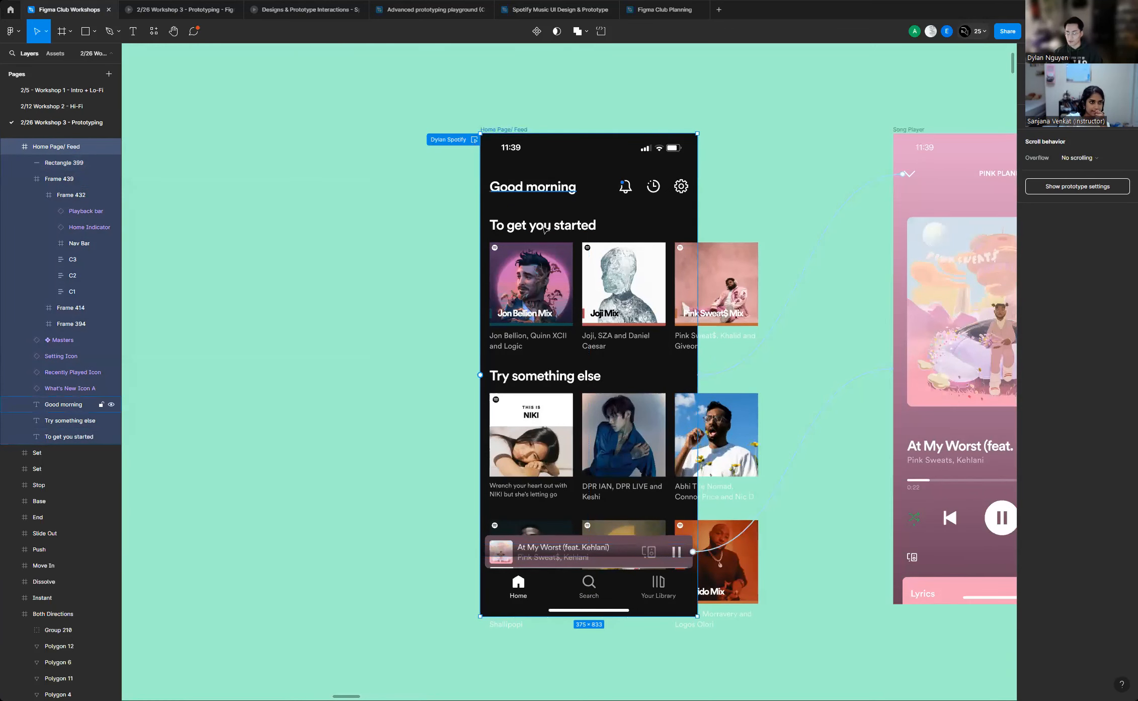
Delete the thin dark rectangle overlapping the playback bar
{"action": "left_click", "coordinate": [805, 212]}
{"action": "left_click", "coordinate": [612, 553]}
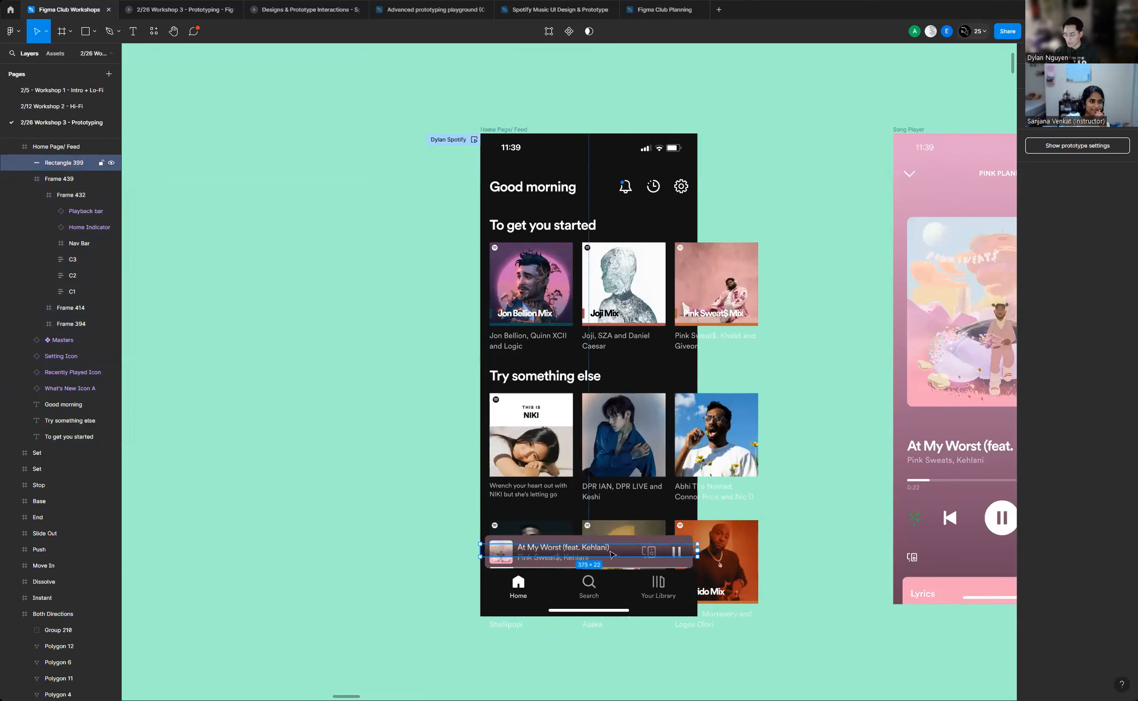
{"action": "key", "text": "Delete"}
{"action": "scroll", "coordinate": [673, 562], "scroll_direction": "up", "scroll_amount": 5}
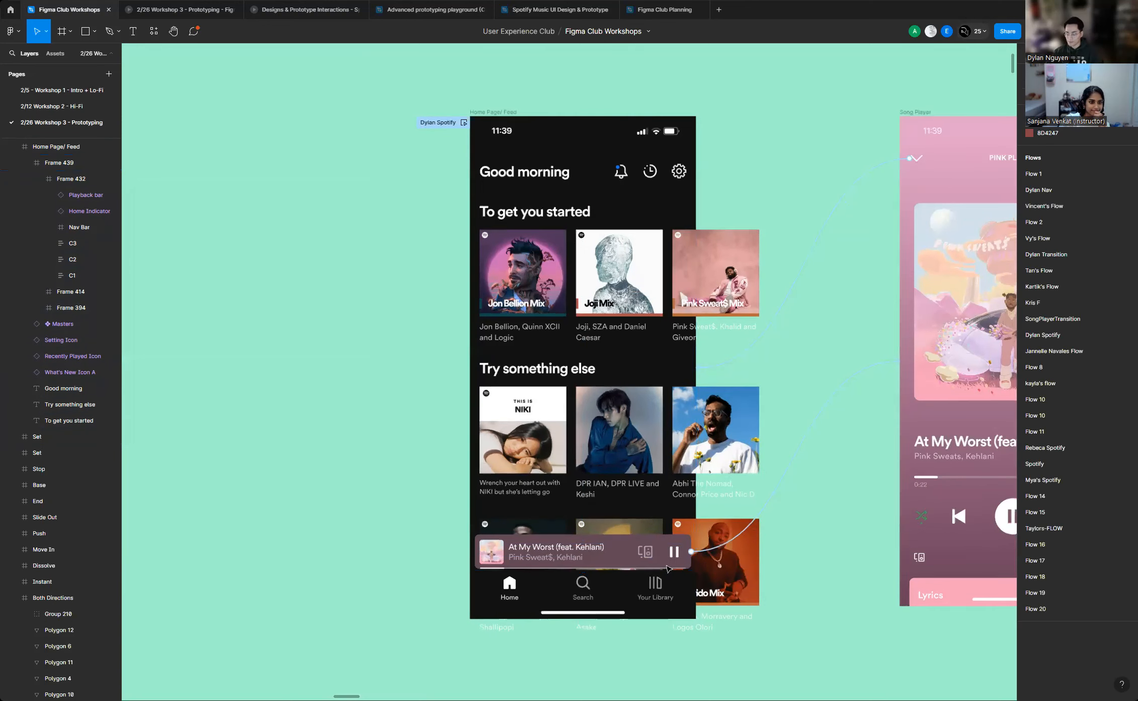
Set the scroll position of the playback bar, navigation bar and home indicator to Fixed
{"action": "scroll", "coordinate": [579, 548], "scroll_direction": "down", "scroll_amount": 2}
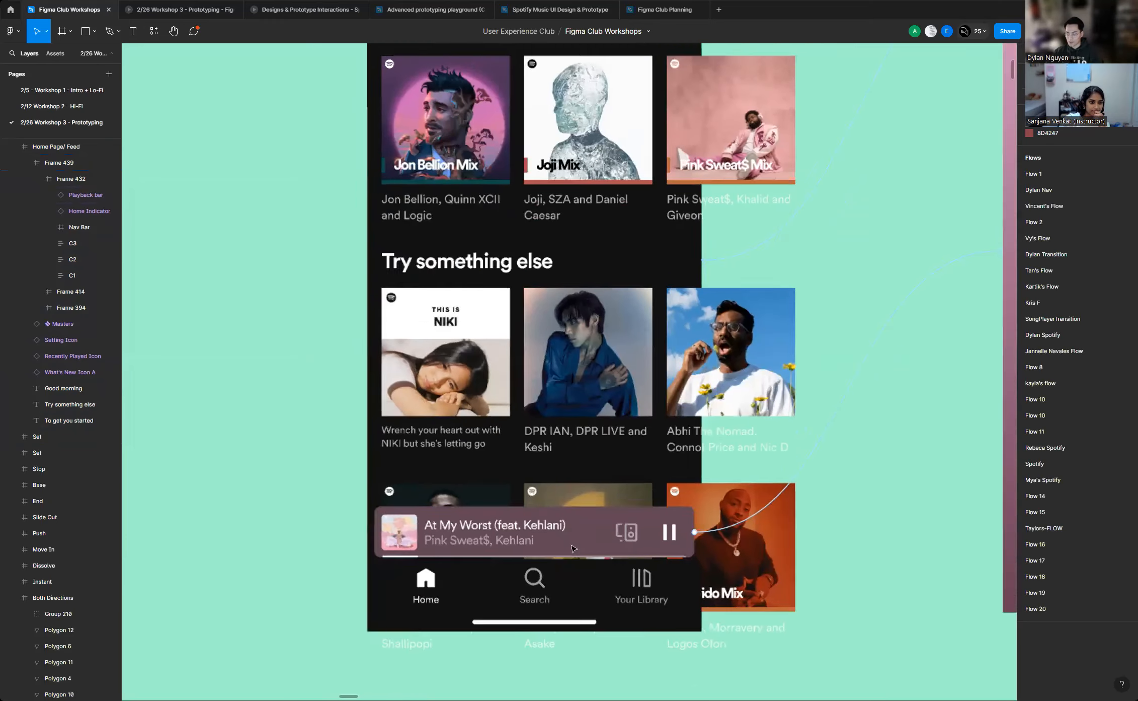
{"action": "left_click", "coordinate": [585, 566]}
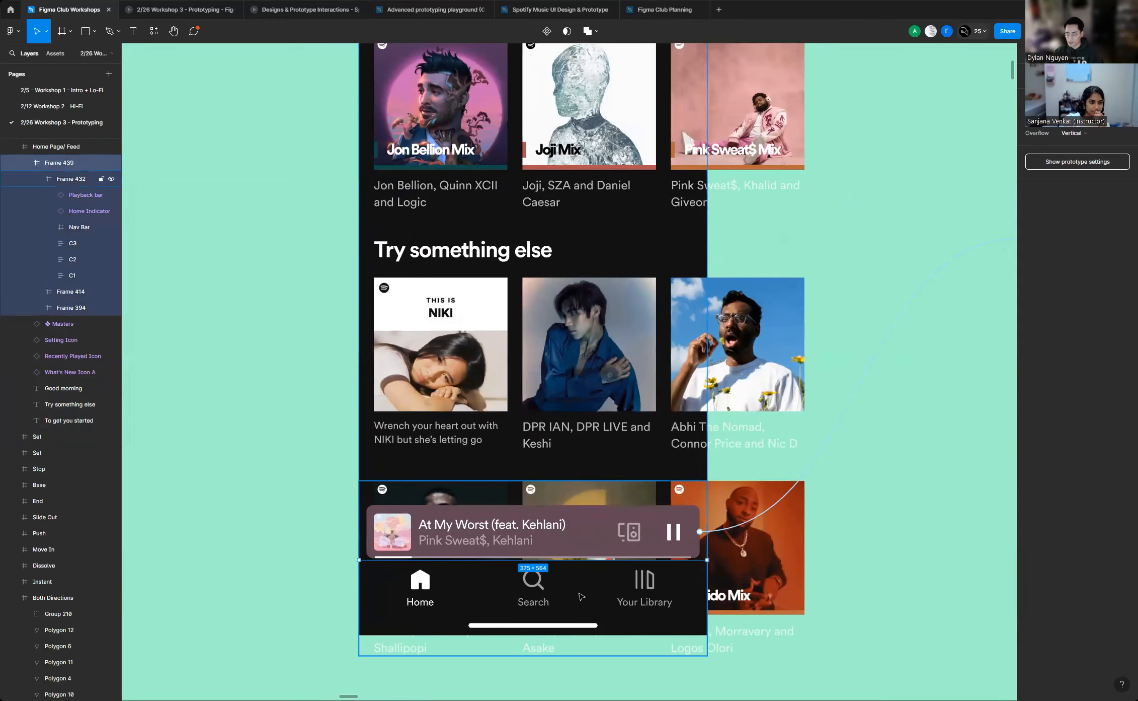
{"action": "left_click", "coordinate": [579, 602]}
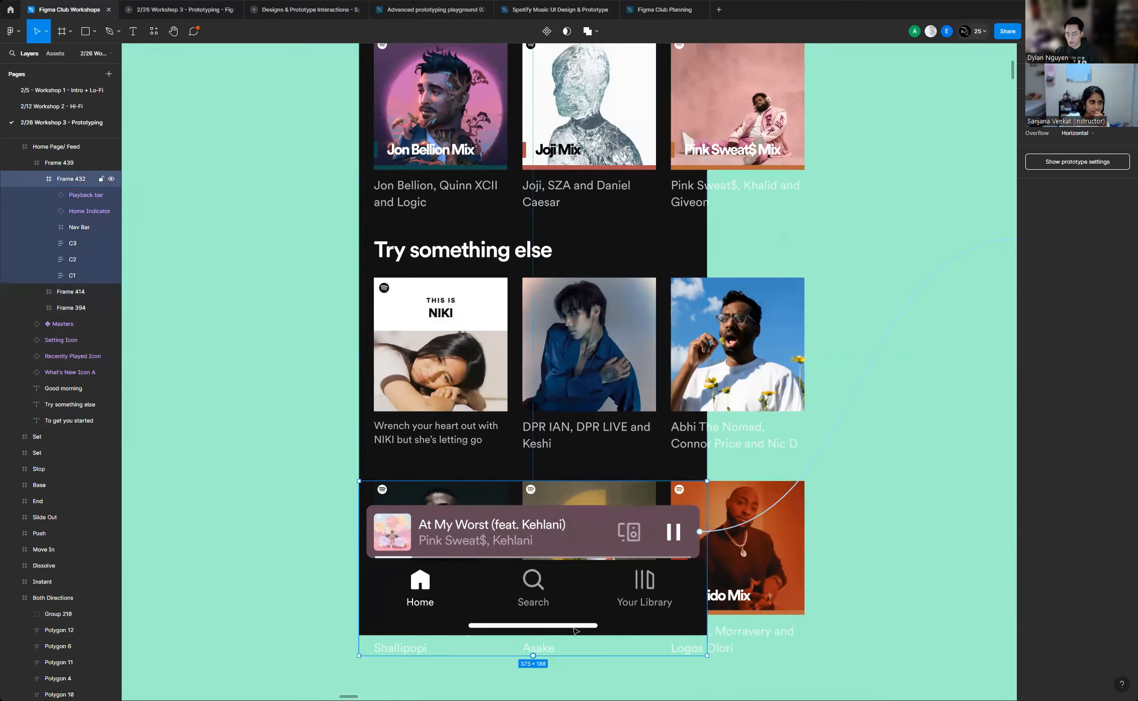
{"action": "left_click", "coordinate": [598, 545]}
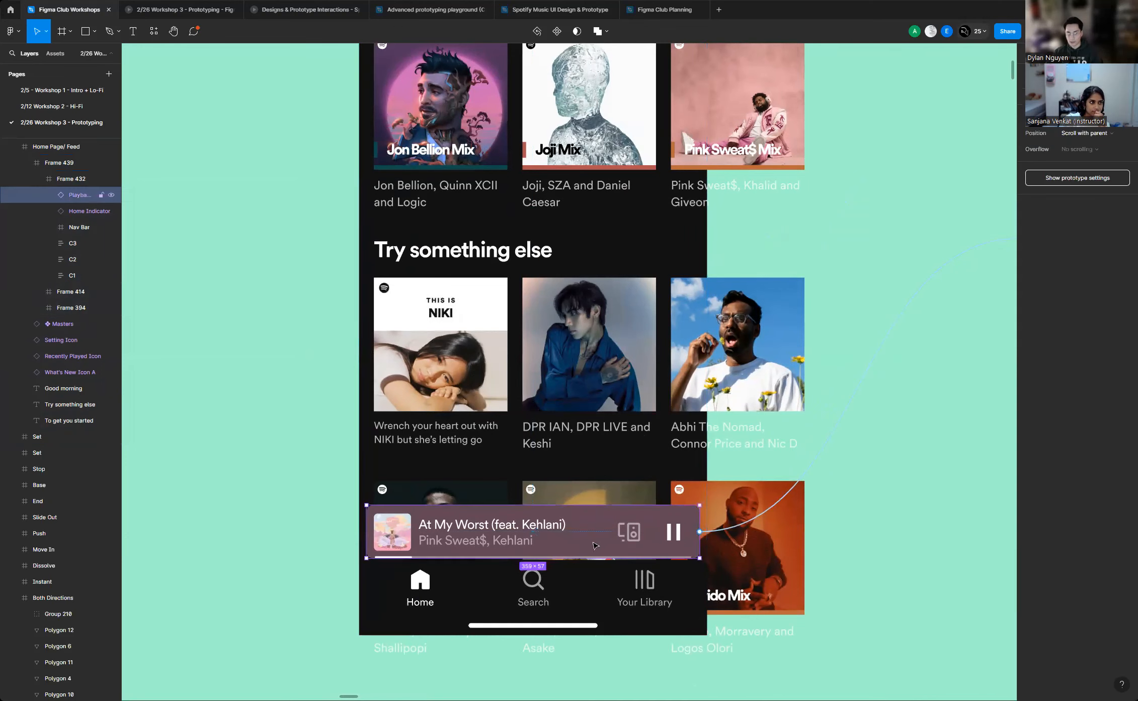
{"action": "left_click", "coordinate": [561, 604], "text": "shift"}
{"action": "left_click", "coordinate": [567, 629], "text": "shift"}
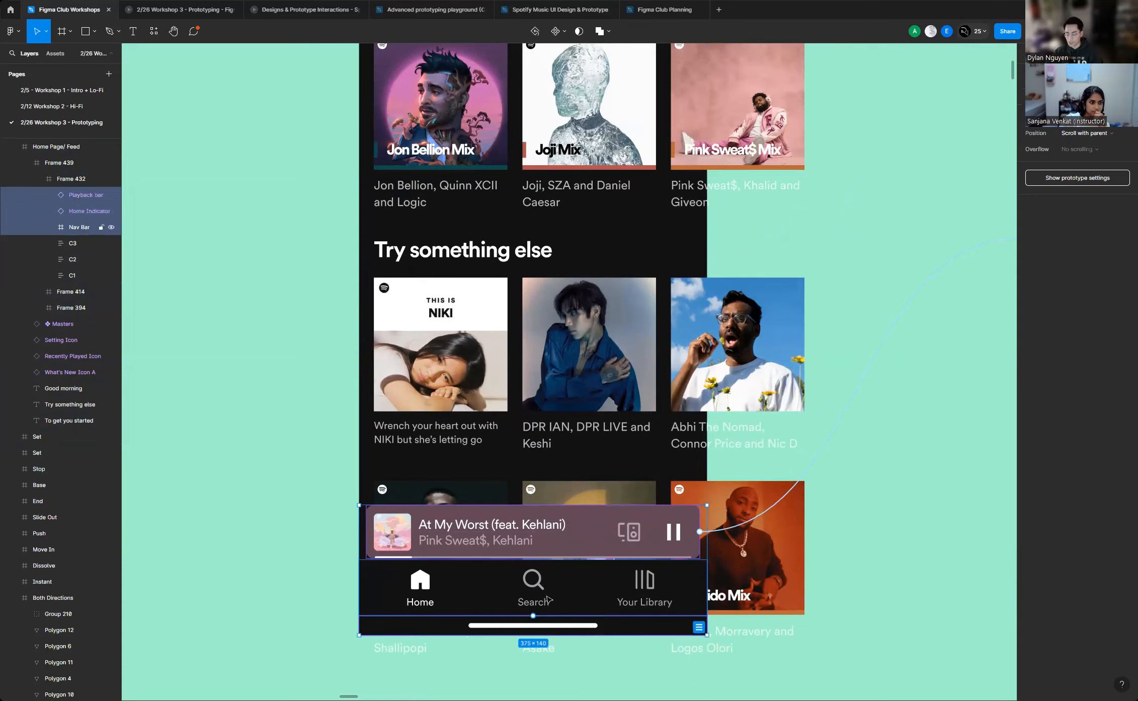
{"action": "scroll", "coordinate": [587, 500], "scroll_direction": "up", "scroll_amount": 1}
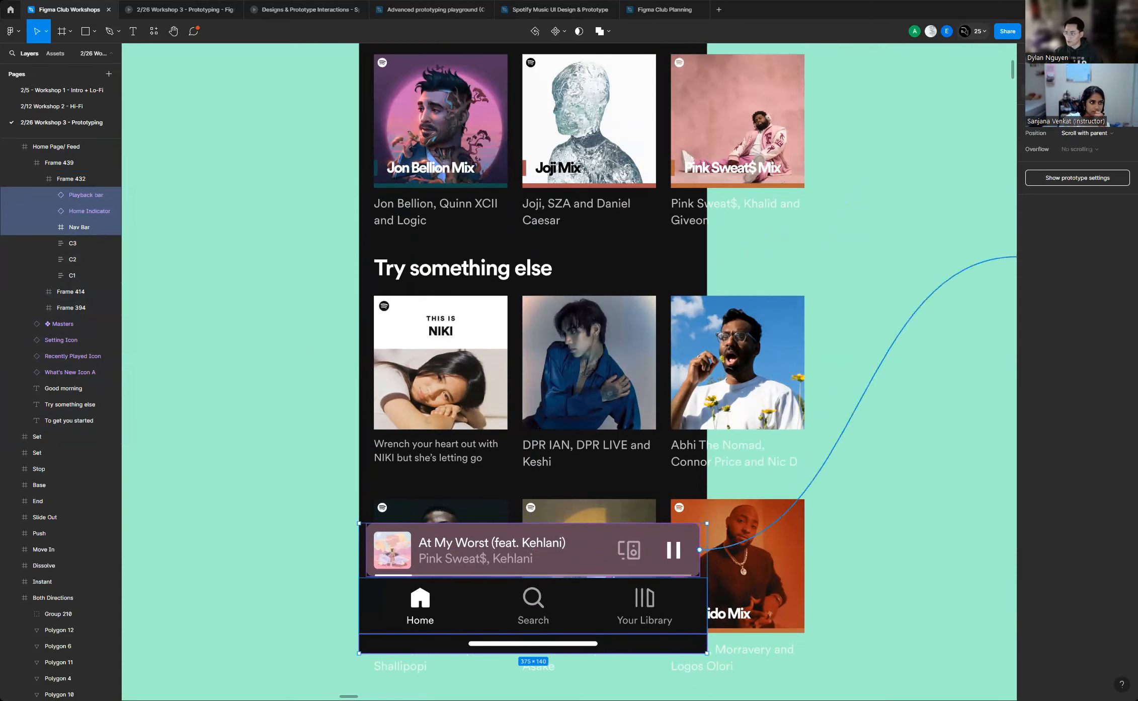
{"action": "left_click", "coordinate": [1098, 137]}
{"action": "left_click", "coordinate": [1089, 157]}
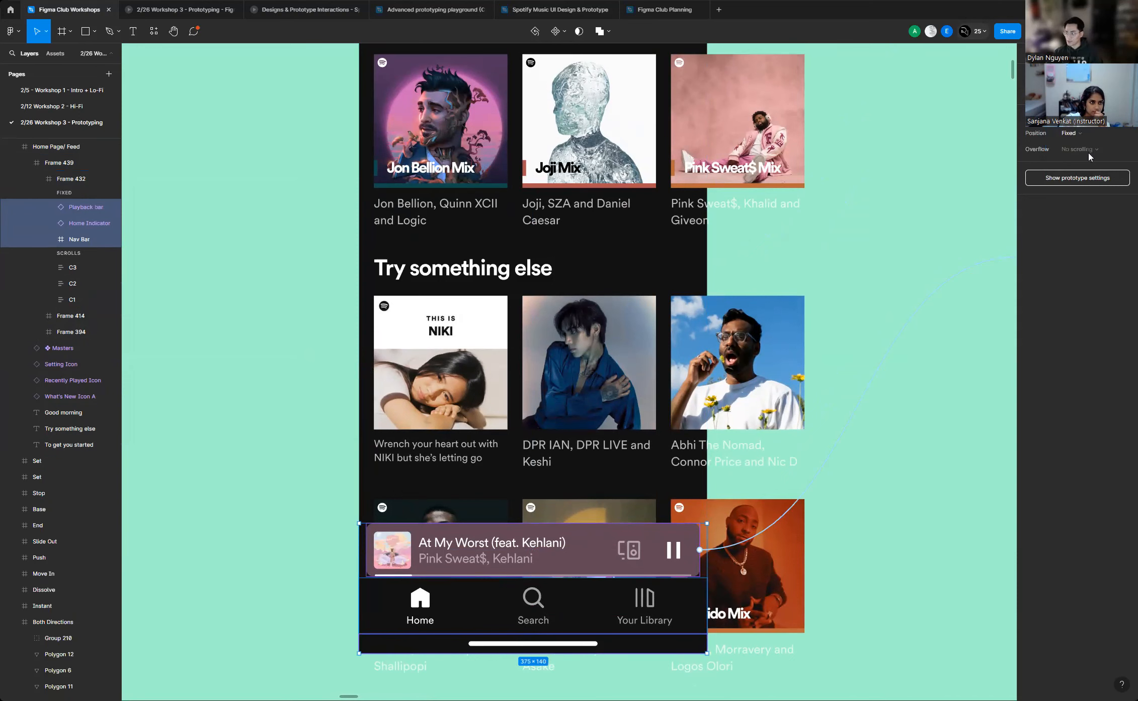
{"action": "left_click", "coordinate": [907, 236]}
Select the status bar contents, greeting and header icons together and check their scroll position options
{"action": "scroll", "coordinate": [733, 286], "scroll_direction": "up", "scroll_amount": 5}
{"action": "left_click", "coordinate": [468, 150]}
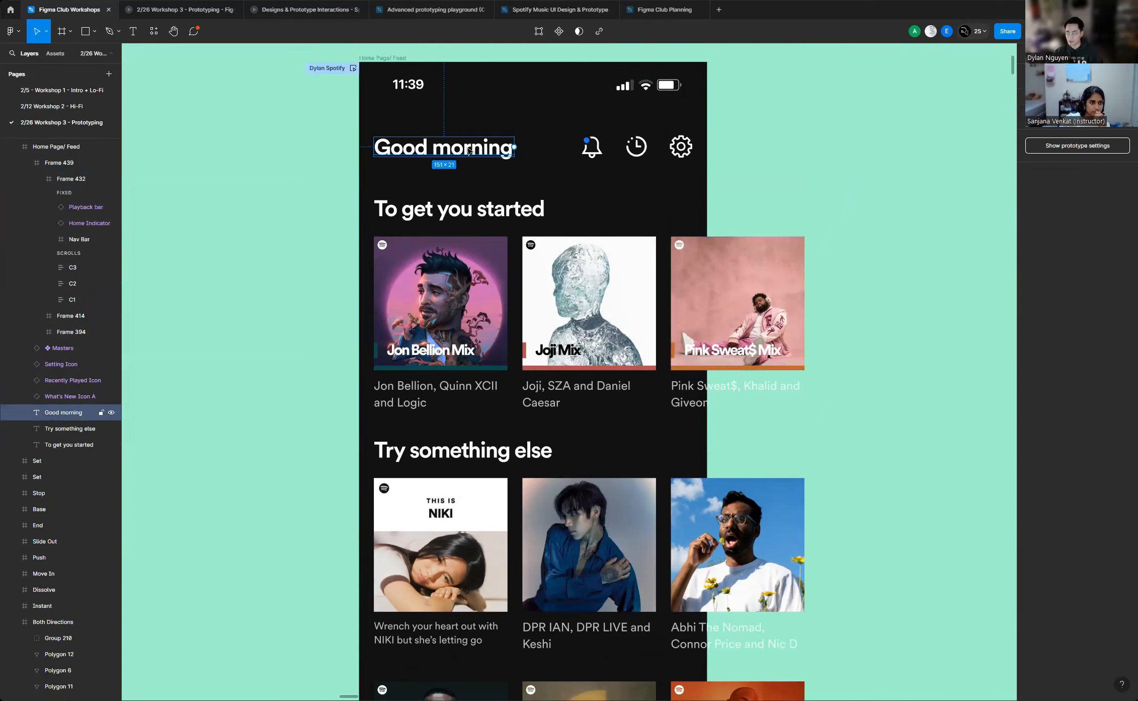
{"action": "left_click_drag", "start_coordinate": [367, 70], "coordinate": [697, 164]}
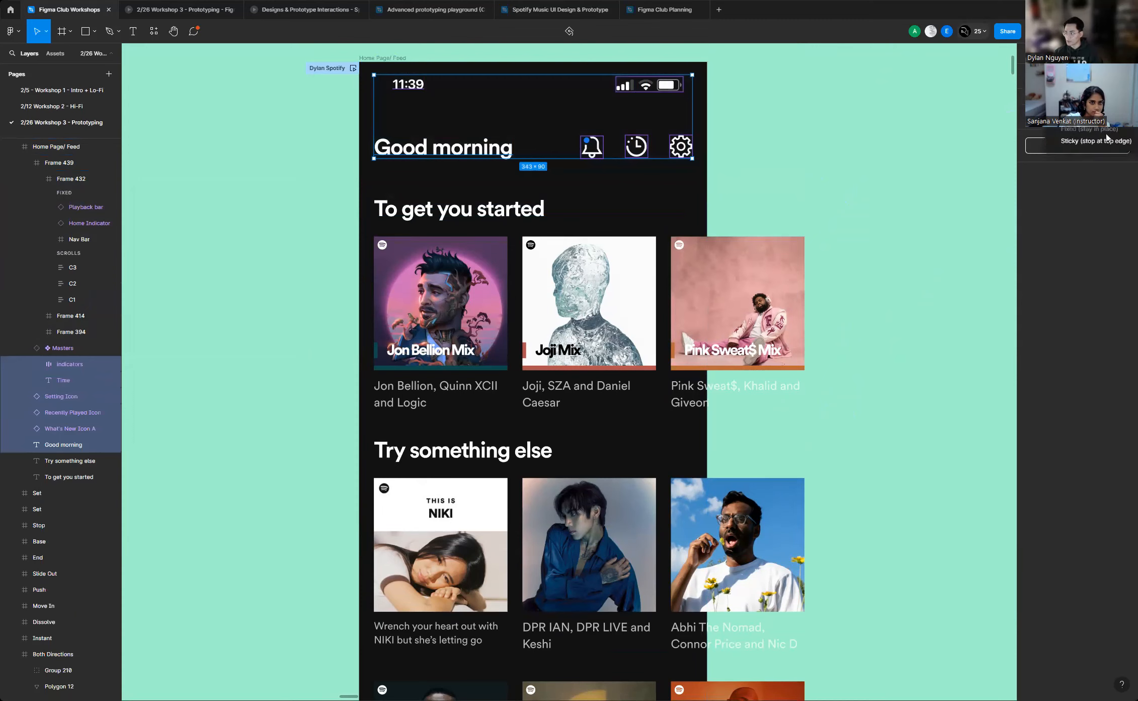
{"action": "left_click", "coordinate": [899, 125]}
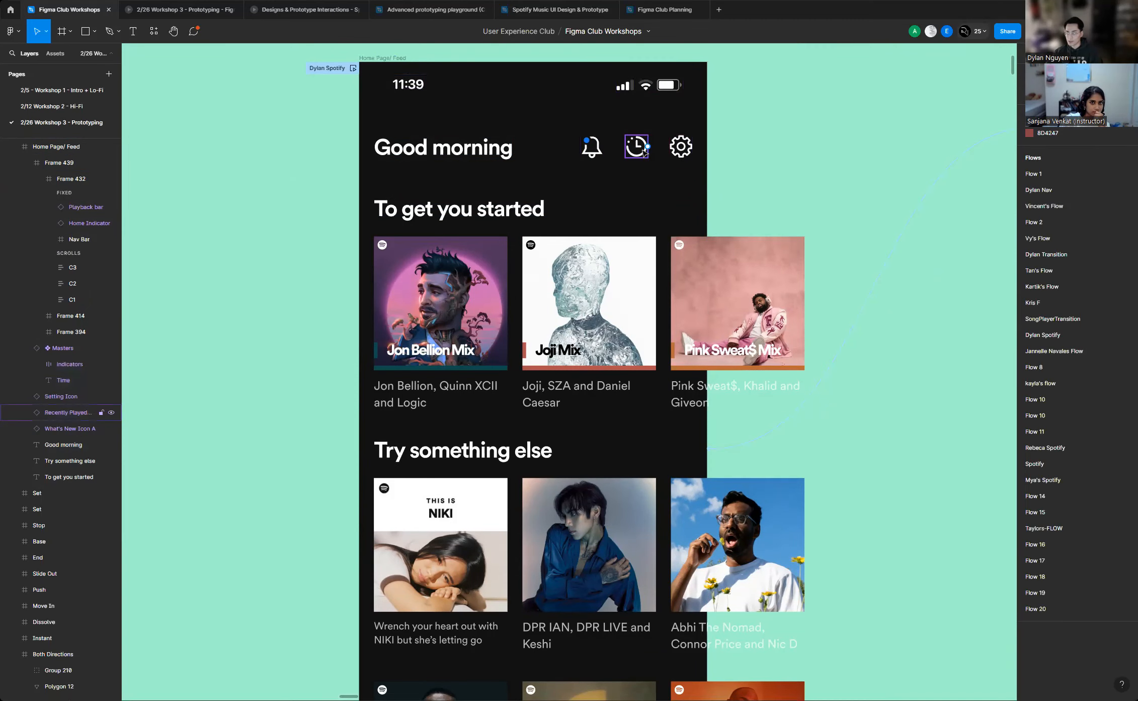
Set the scroll position of the "Good morning" greeting and the three header icons to Fixed
{"action": "left_click", "coordinate": [675, 146]}
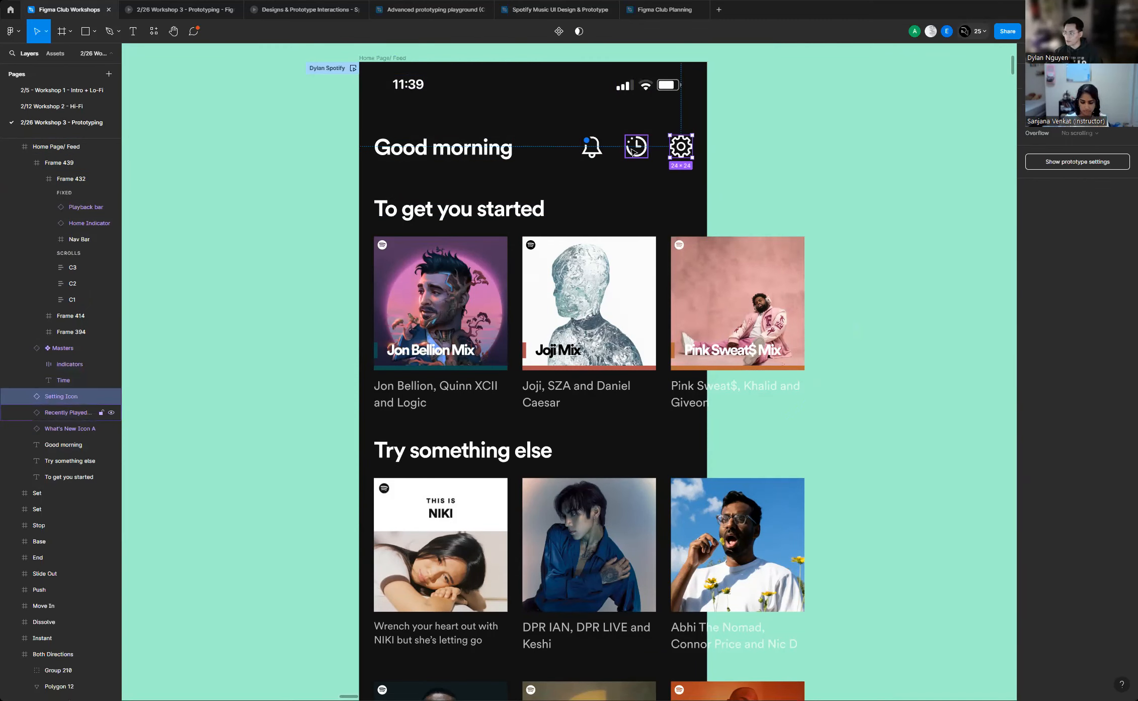
{"action": "left_click", "coordinate": [968, 147]}
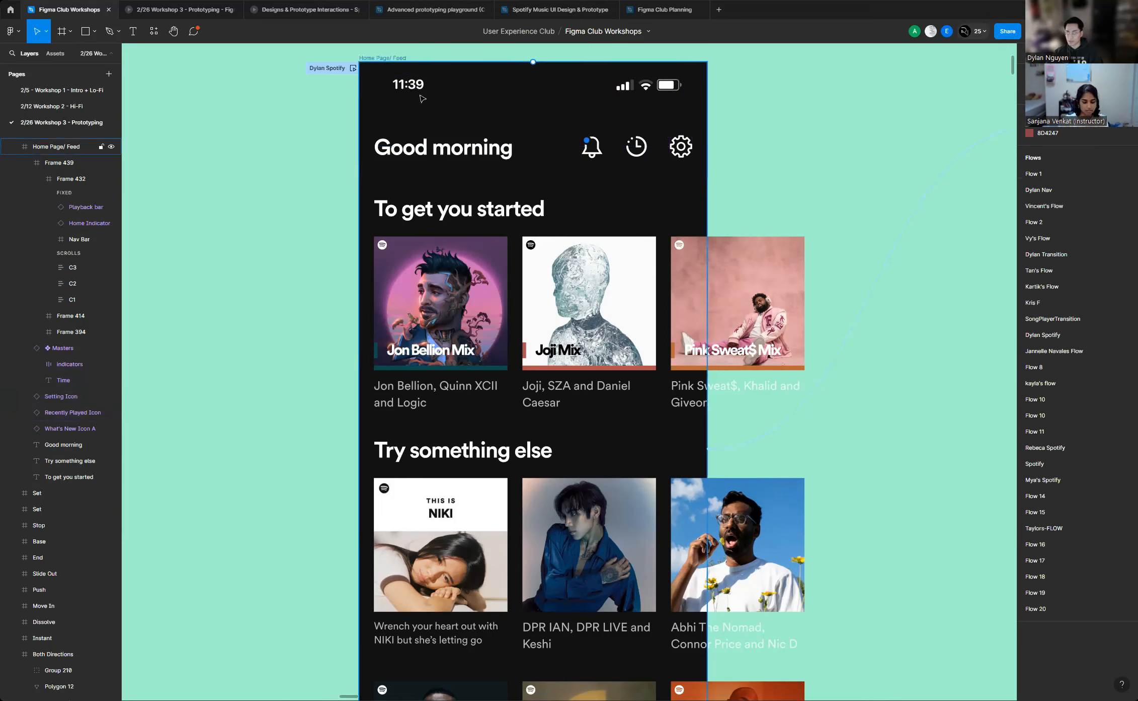
{"action": "left_click", "coordinate": [506, 150]}
{"action": "left_click", "coordinate": [584, 150], "text": "shift"}
{"action": "left_click", "coordinate": [642, 150], "text": "shift"}
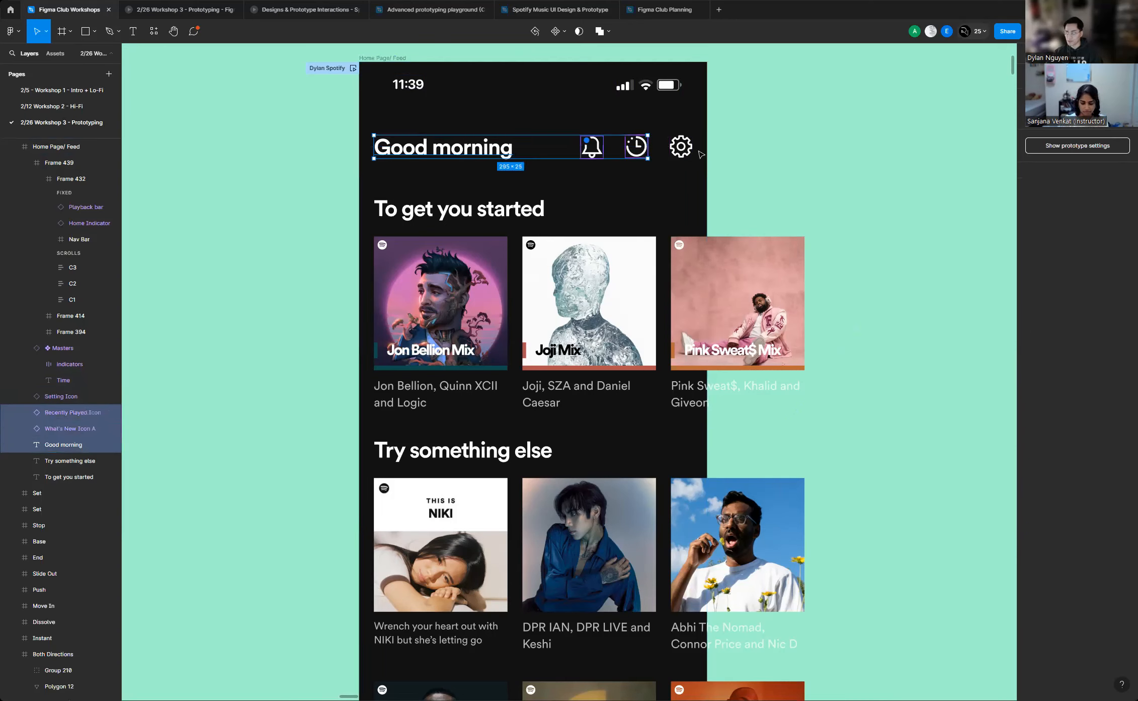
{"action": "left_click", "coordinate": [682, 147], "text": "shift"}
{"action": "left_click", "coordinate": [1106, 128]}
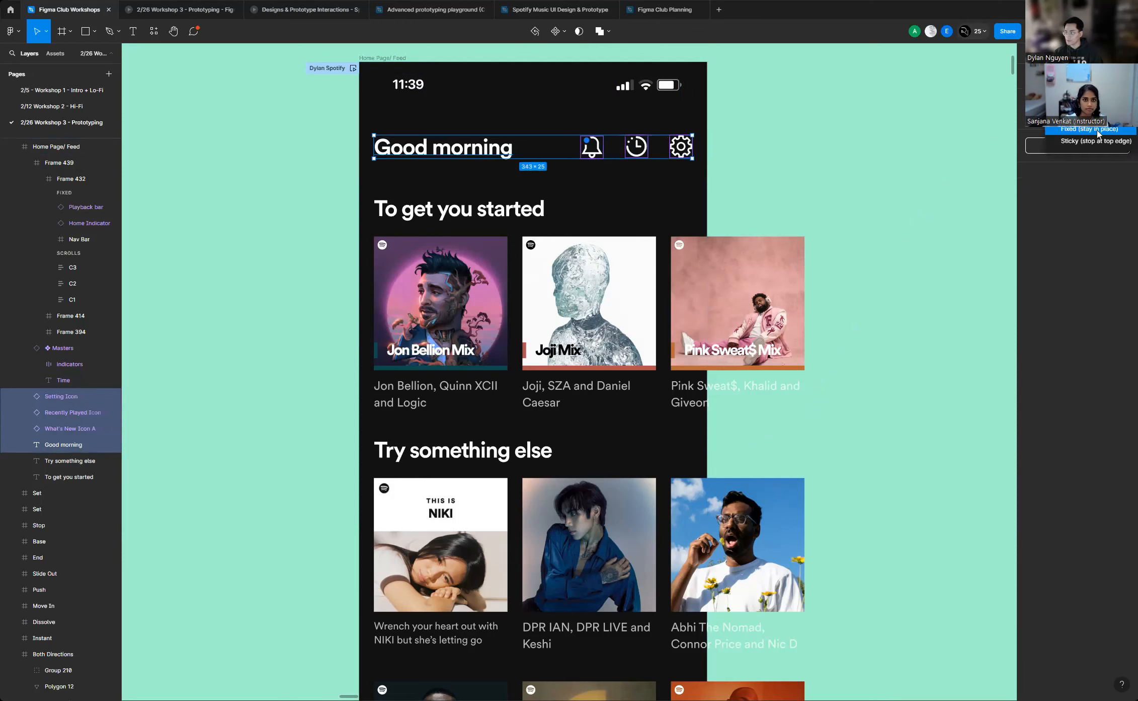
{"action": "left_click", "coordinate": [1099, 131]}
Preview the Home Page/ Feed frame, test its vertical scrolling with the fixed header, and close the preview
{"action": "left_click", "coordinate": [373, 58]}
{"action": "key", "text": "shift+space"}
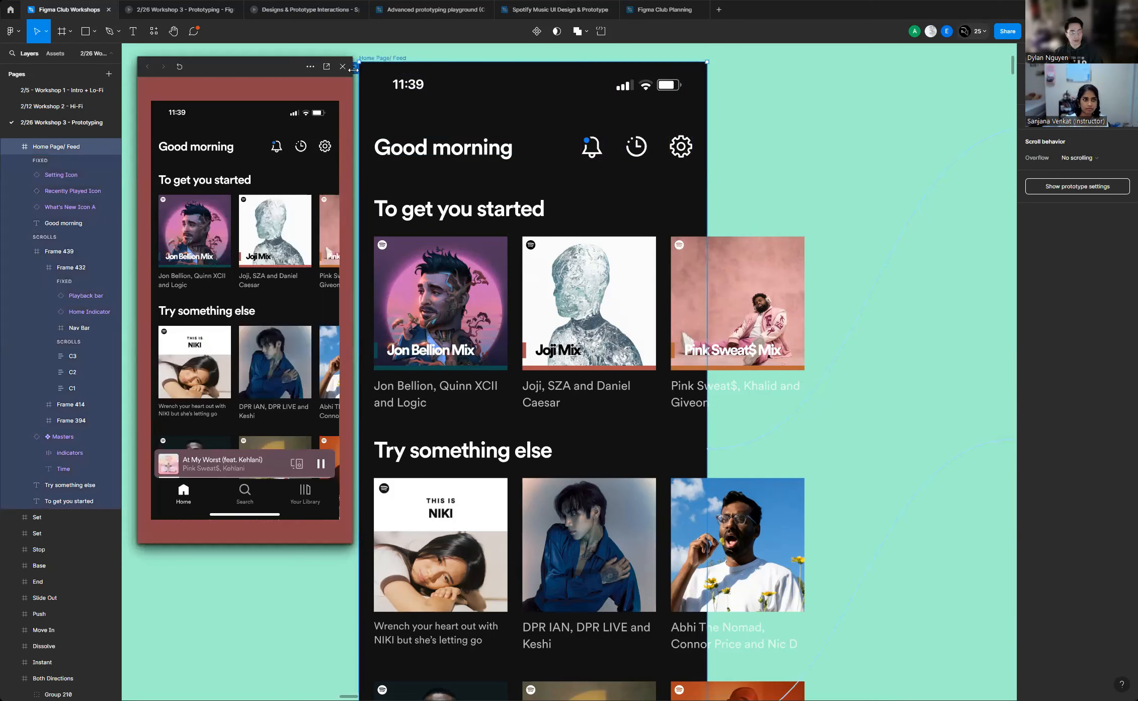
{"action": "scroll", "coordinate": [281, 313], "scroll_direction": "down", "scroll_amount": 2}
{"action": "scroll", "coordinate": [280, 313], "scroll_direction": "up", "scroll_amount": 2}
{"action": "scroll", "coordinate": [280, 314], "scroll_direction": "down", "scroll_amount": 2}
{"action": "scroll", "coordinate": [278, 315], "scroll_direction": "up", "scroll_amount": 2}
{"action": "scroll", "coordinate": [281, 314], "scroll_direction": "down", "scroll_amount": 2}
{"action": "scroll", "coordinate": [280, 314], "scroll_direction": "up", "scroll_amount": 2}
{"action": "scroll", "coordinate": [280, 313], "scroll_direction": "down", "scroll_amount": 2}
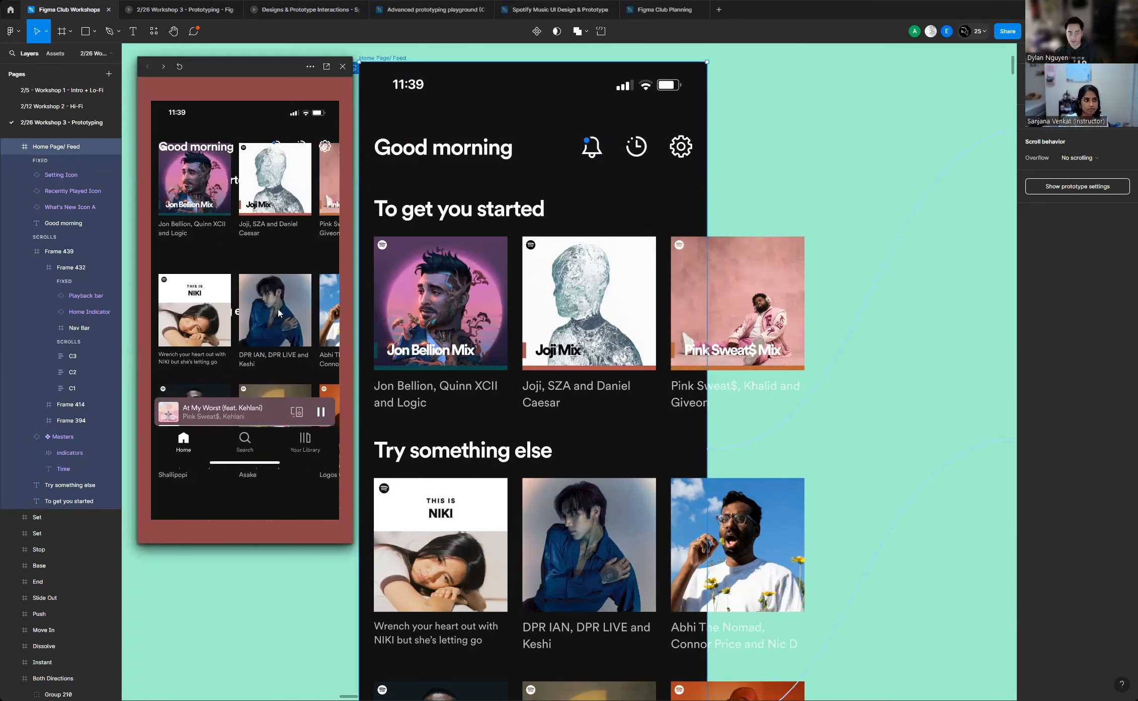
{"action": "scroll", "coordinate": [279, 313], "scroll_direction": "up", "scroll_amount": 2}
{"action": "left_click", "coordinate": [343, 66]}
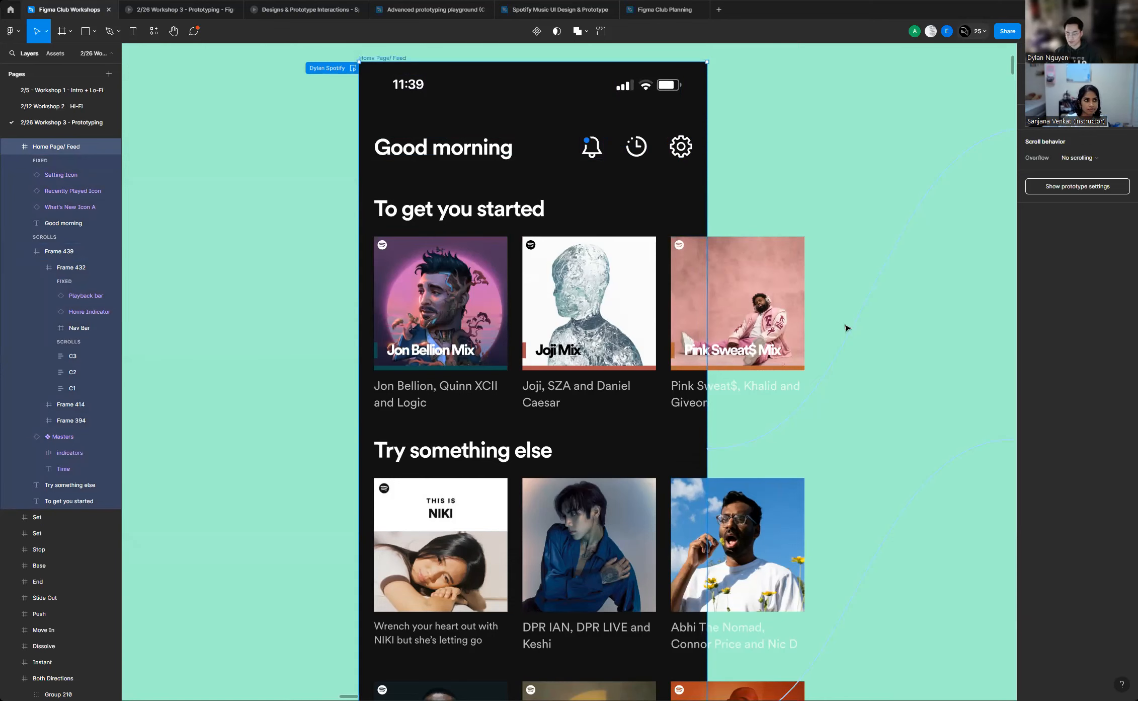
Select the playback bar inside the bottom playlist row's frame and check its scroll behavior
{"action": "scroll", "coordinate": [831, 325], "scroll_direction": "down", "scroll_amount": 3}
{"action": "left_click", "coordinate": [679, 547]}
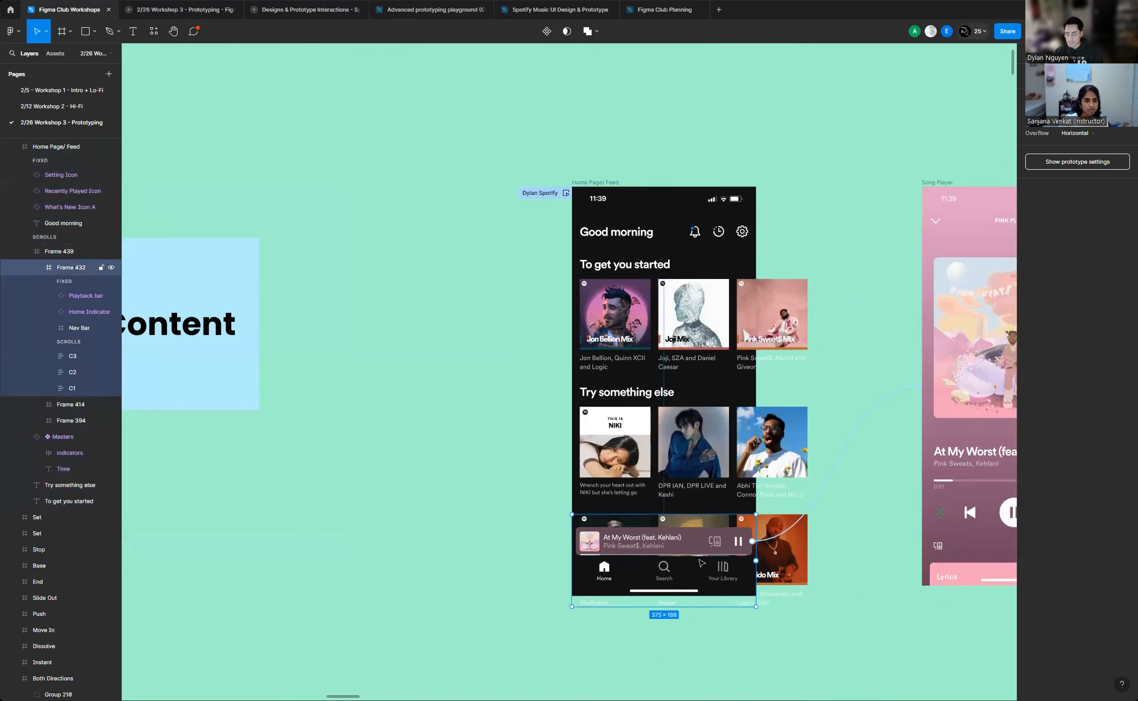
{"action": "left_click", "coordinate": [687, 542]}
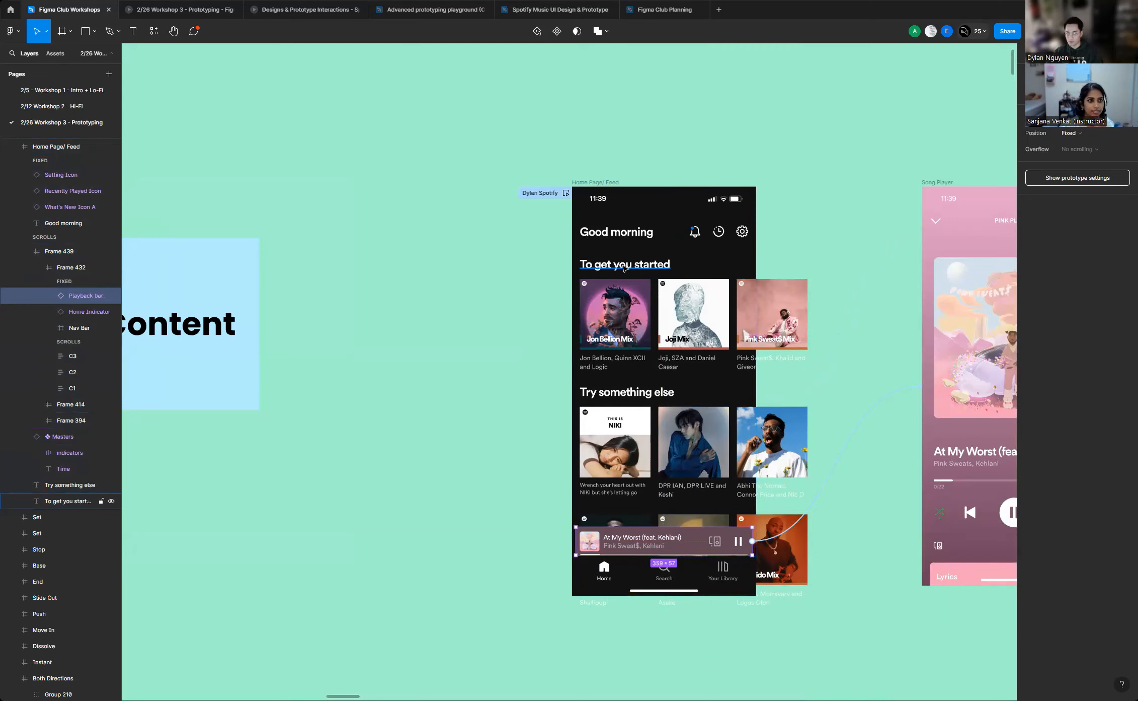
{"action": "left_click", "coordinate": [697, 280]}
{"action": "mouse_move", "coordinate": [697, 278]}
{"action": "left_mouse_down"}
{"action": "mouse_move", "coordinate": [698, 258]}
{"action": "mouse_move", "coordinate": [698, 271]}
{"action": "left_mouse_up"}
{"action": "key", "text": "ctrl+z"}
{"action": "left_click", "coordinate": [836, 257]}
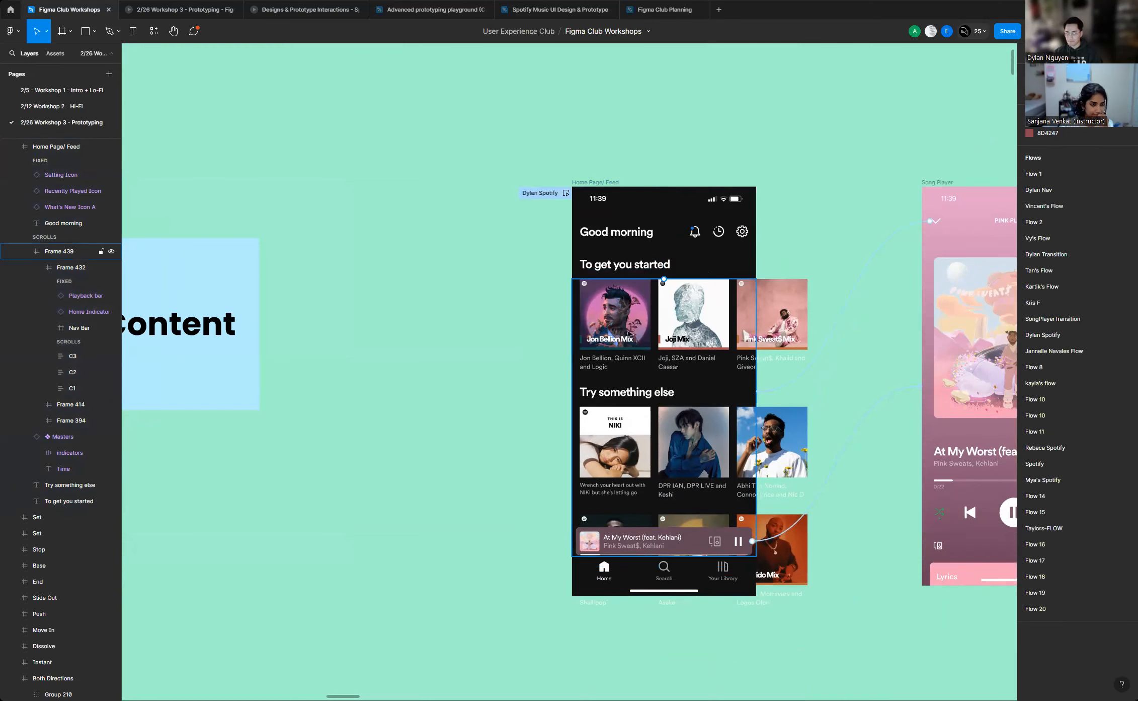
Look over the workshop's test section and locate the Smart Animate example with its two Peek frames
{"action": "scroll", "coordinate": [478, 330], "scroll_direction": "down", "scroll_amount": 5}
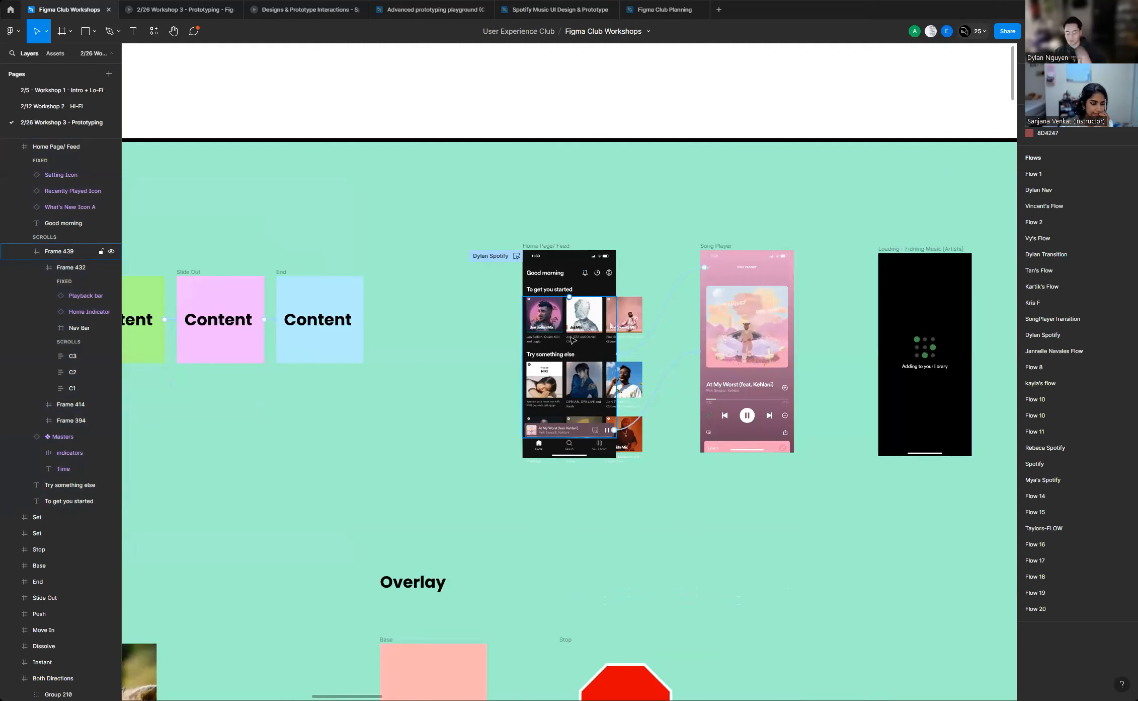
{"action": "scroll", "coordinate": [571, 341], "scroll_direction": "down", "scroll_amount": 3}
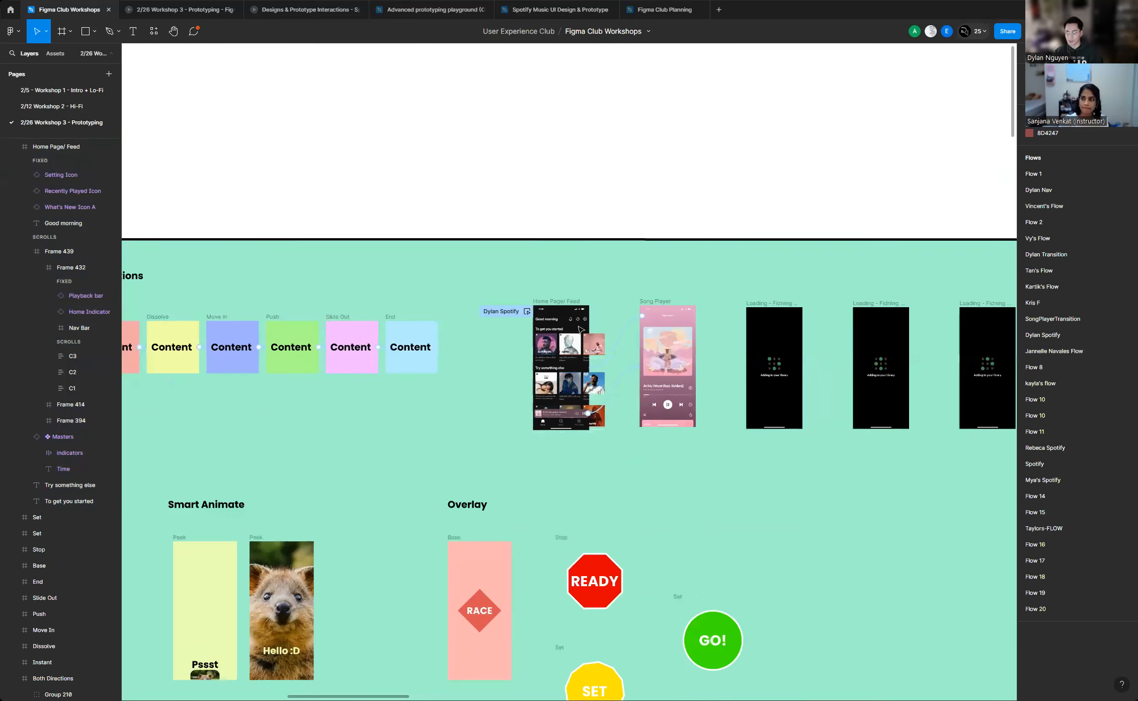
{"action": "scroll", "coordinate": [582, 329], "scroll_direction": "up", "scroll_amount": 10}
{"action": "scroll", "coordinate": [426, 372], "scroll_direction": "down", "scroll_amount": 2}
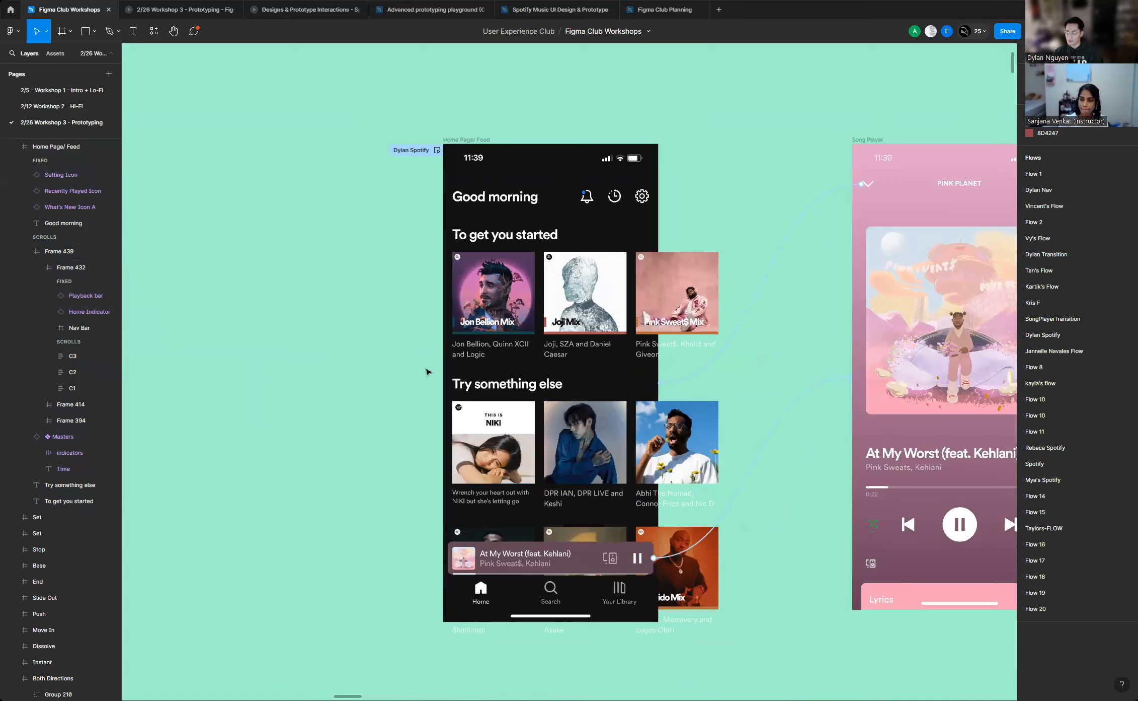
{"action": "scroll", "coordinate": [426, 372], "scroll_direction": "down", "scroll_amount": 5}
{"action": "scroll", "coordinate": [465, 386], "scroll_direction": "down", "scroll_amount": 6}
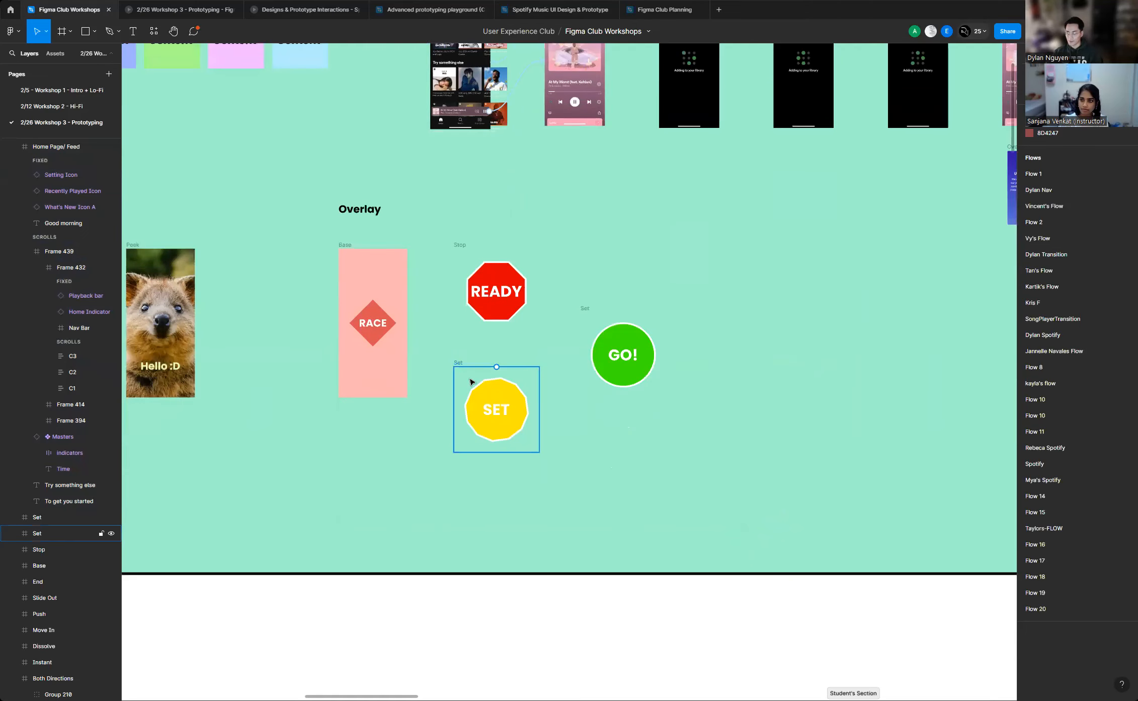
{"action": "scroll", "coordinate": [554, 308], "scroll_direction": "down", "scroll_amount": 6}
{"action": "scroll", "coordinate": [680, 512], "scroll_direction": "down", "scroll_amount": 1}
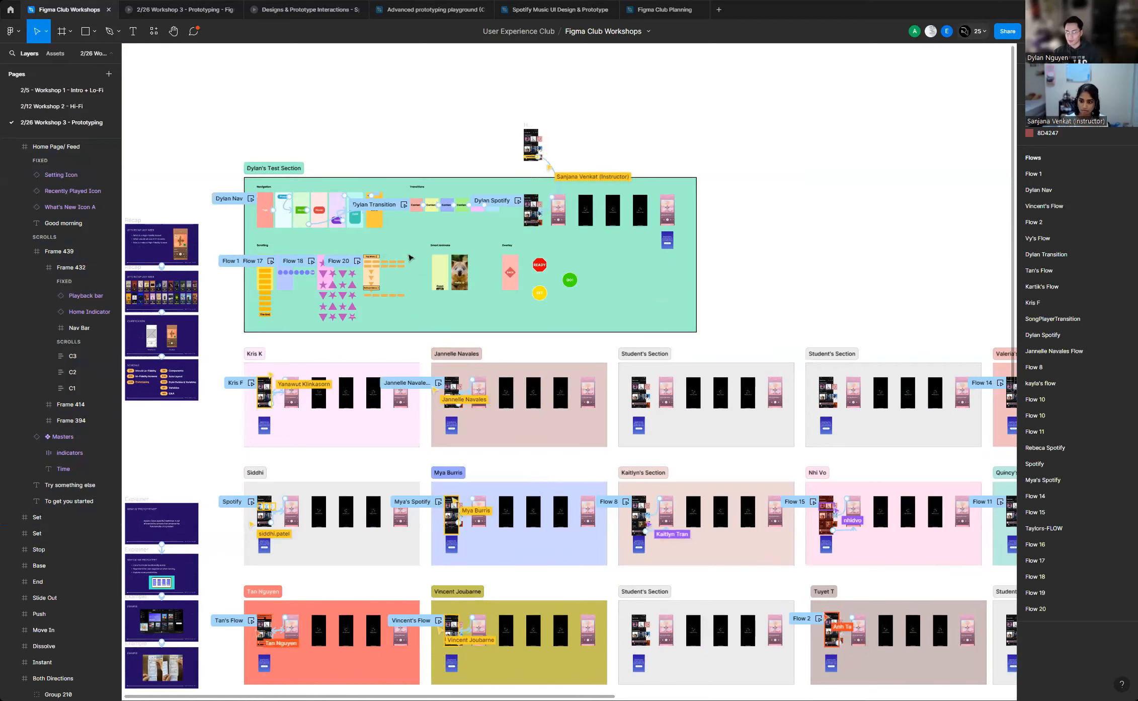
{"action": "scroll", "coordinate": [410, 258], "scroll_direction": "up", "scroll_amount": 3}
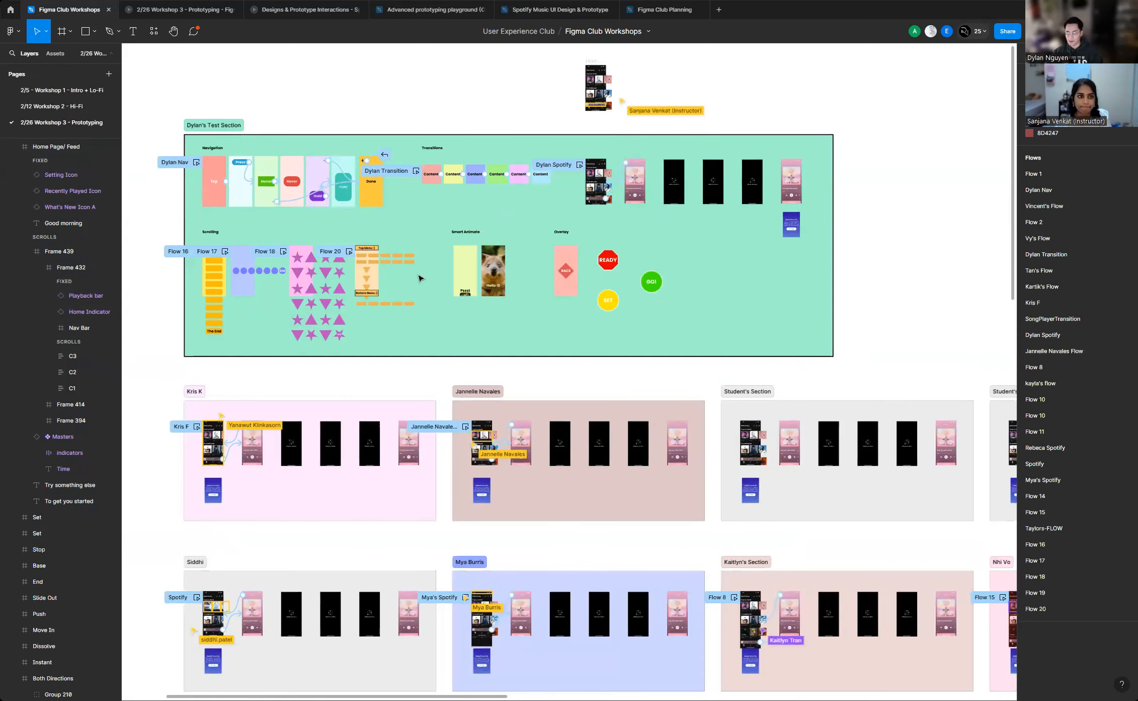
{"action": "scroll", "coordinate": [421, 278], "scroll_direction": "up", "scroll_amount": 5}
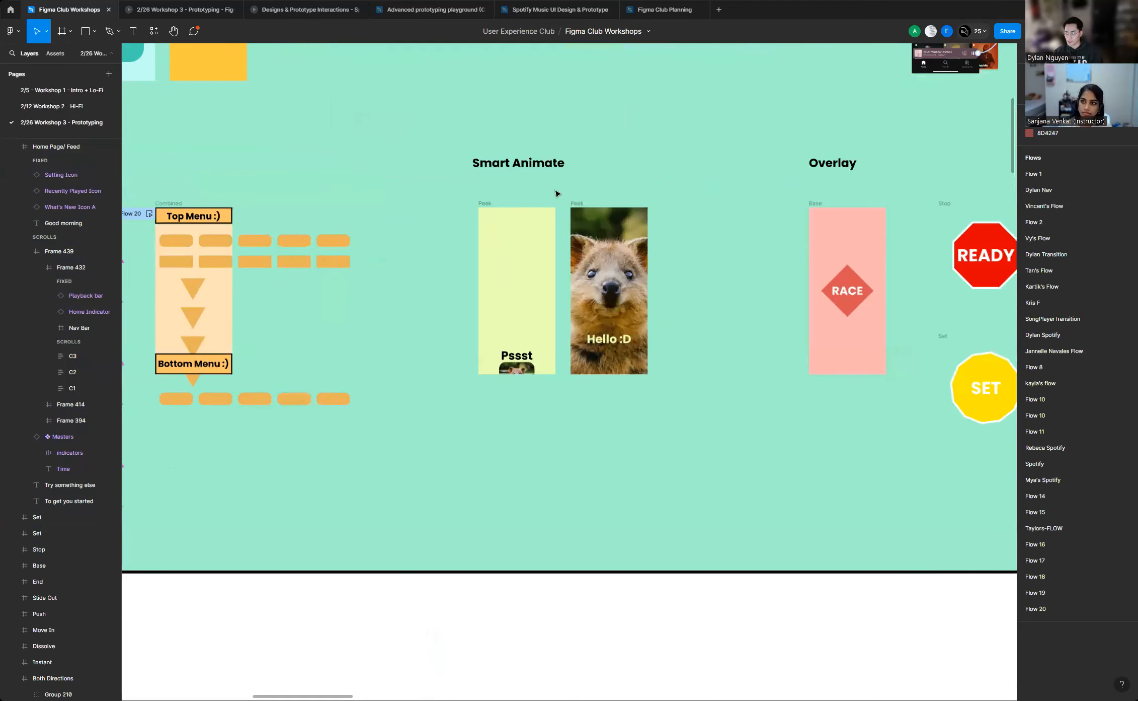
{"action": "scroll", "coordinate": [608, 178], "scroll_direction": "up", "scroll_amount": 5}
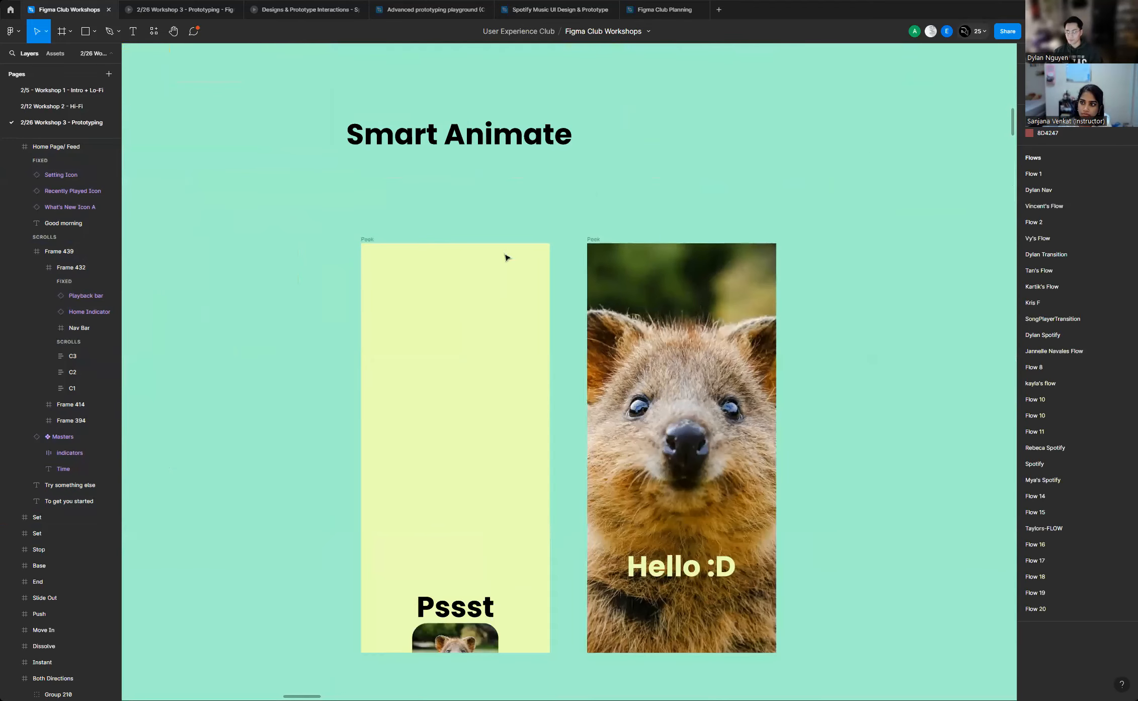
{"action": "scroll", "coordinate": [507, 258], "scroll_direction": "down", "scroll_amount": 2}
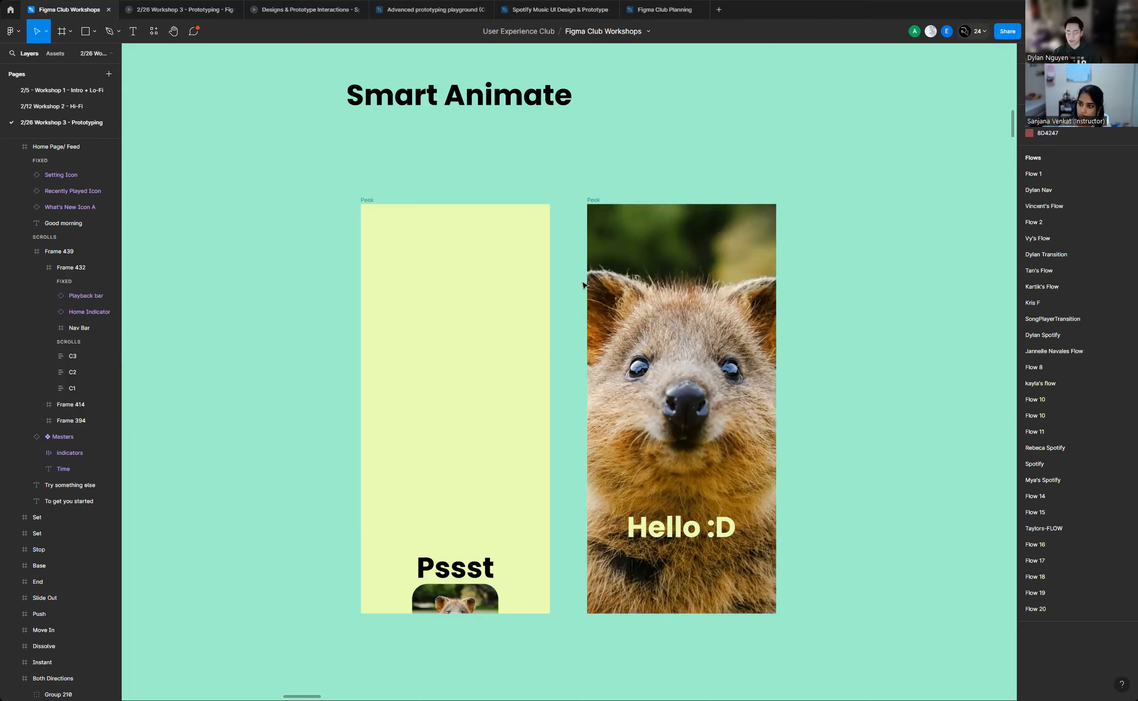
Examine the "Pssst" and "Hello :D" Peek frames of the Smart Animate example side by side
{"action": "left_click", "coordinate": [590, 199]}
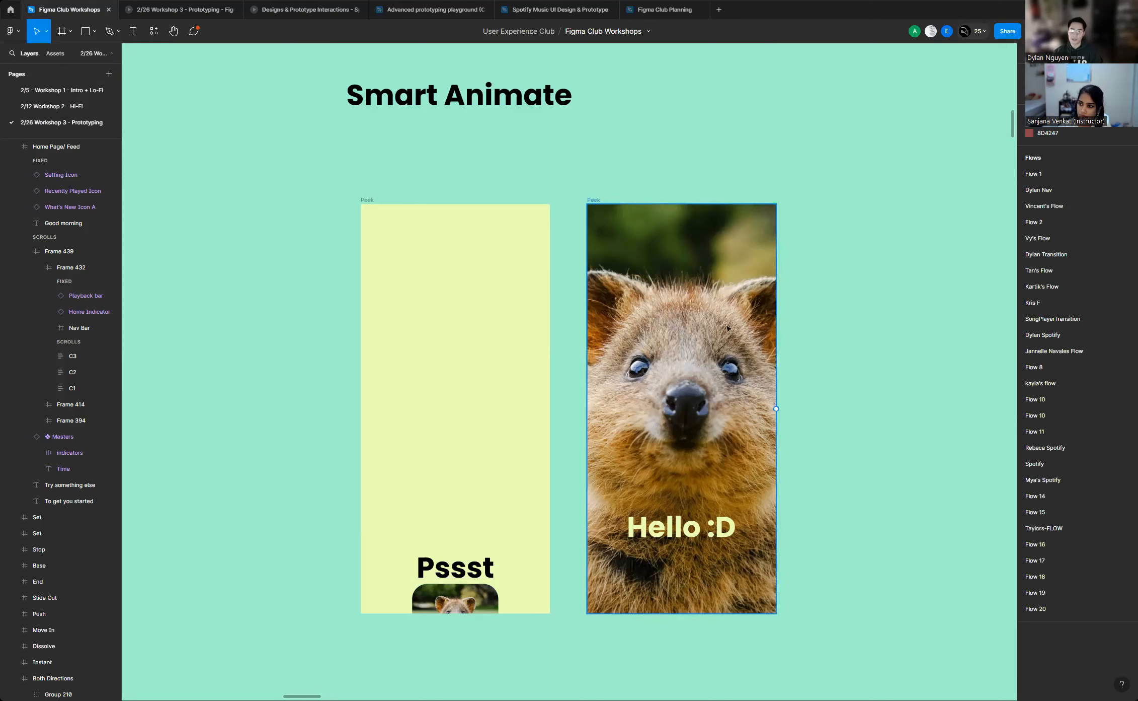
{"action": "scroll", "coordinate": [401, 449], "scroll_direction": "up", "scroll_amount": 5}
{"action": "scroll", "coordinate": [648, 375], "scroll_direction": "down", "scroll_amount": 4}
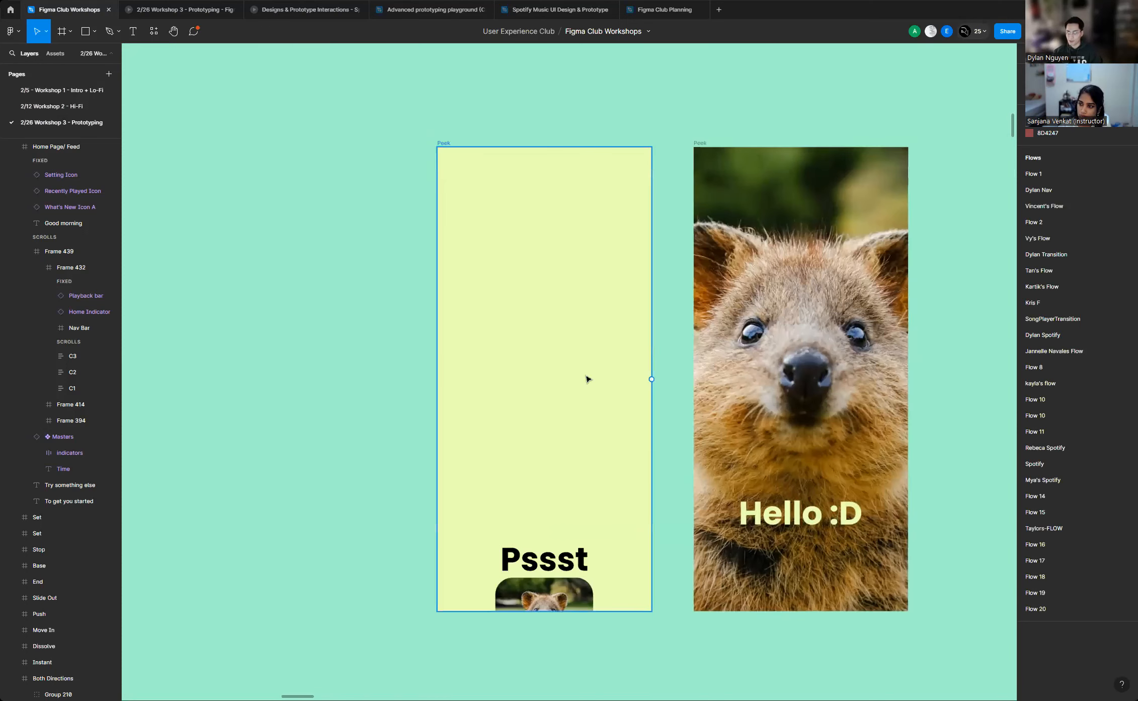
{"action": "scroll", "coordinate": [411, 386], "scroll_direction": "up", "scroll_amount": 1}
{"action": "scroll", "coordinate": [410, 384], "scroll_direction": "up", "scroll_amount": 1}
{"action": "scroll", "coordinate": [541, 242], "scroll_direction": "down", "scroll_amount": 1}
{"action": "scroll", "coordinate": [540, 164], "scroll_direction": "up", "scroll_amount": 1}
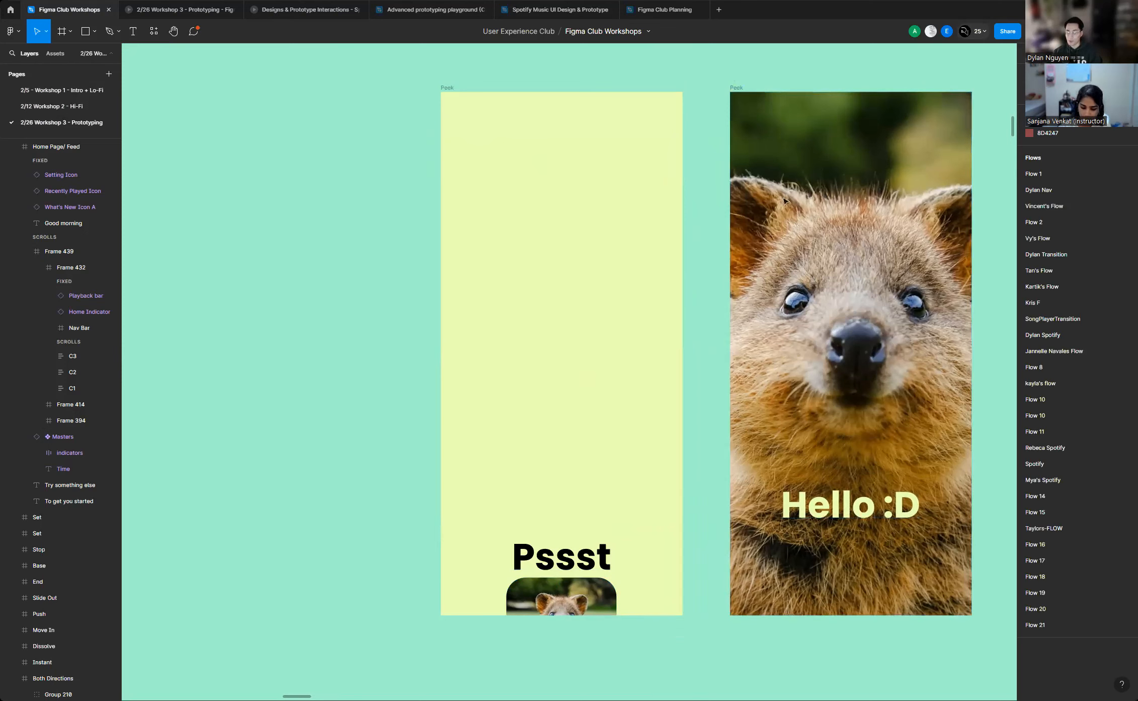
Turn off Clip content for the yellow "Pssst" Peek frame in its design settings
{"action": "left_click", "coordinate": [447, 92]}
{"action": "scroll", "coordinate": [389, 271], "scroll_direction": "down", "scroll_amount": 5}
{"action": "scroll", "coordinate": [407, 280], "scroll_direction": "up", "scroll_amount": 2}
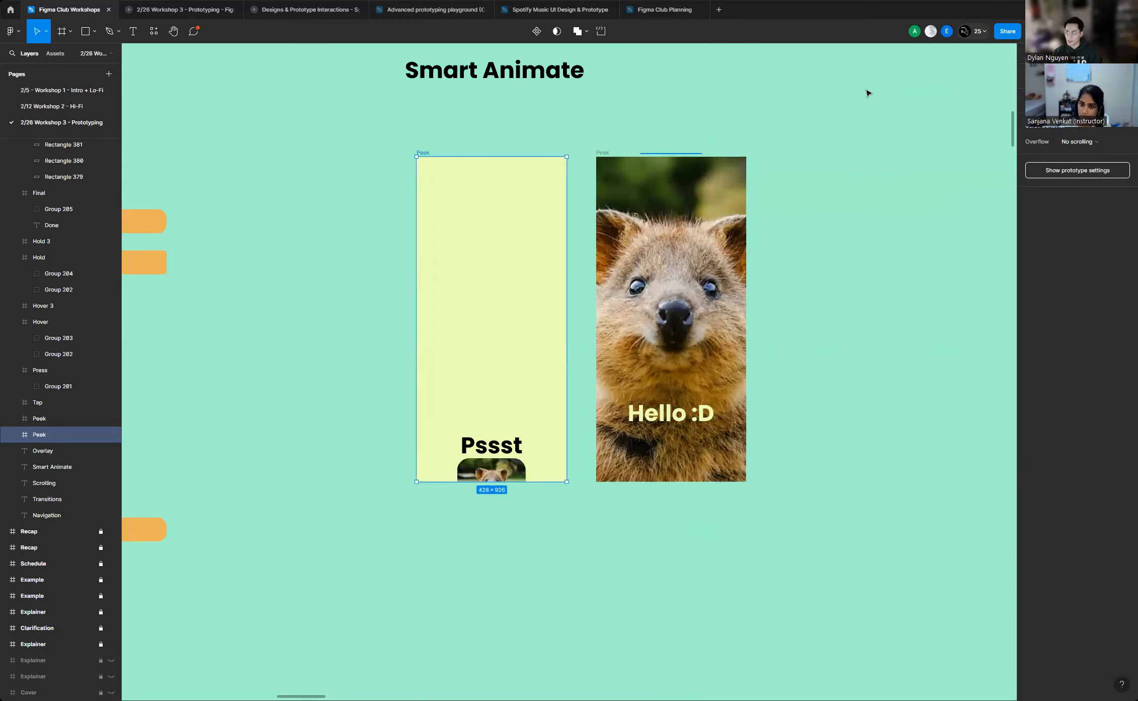
{"action": "left_click", "coordinate": [1036, 53]}
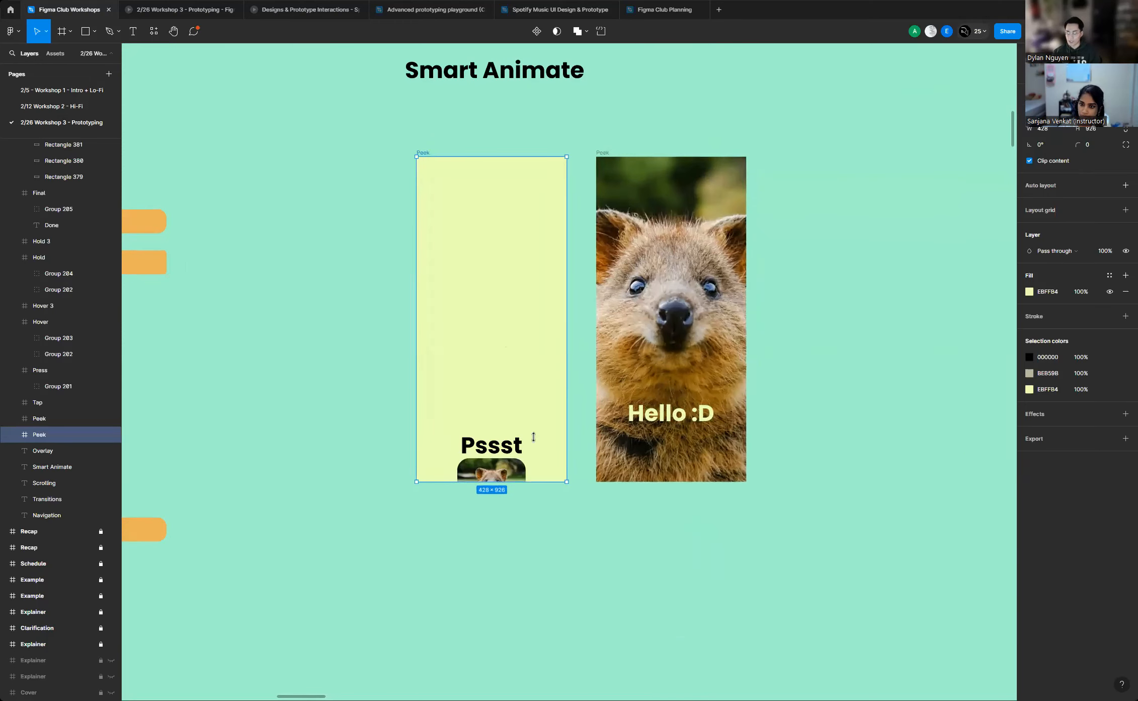
{"action": "left_click", "coordinate": [1030, 161]}
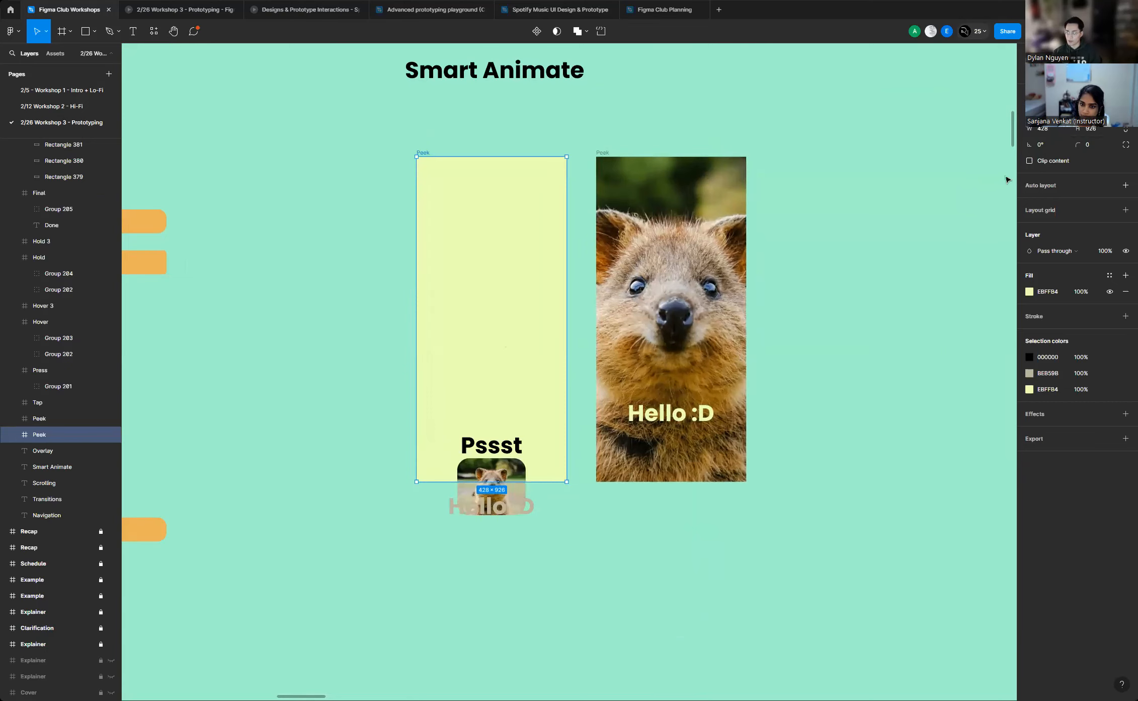
{"action": "left_click", "coordinate": [519, 569]}
Examine the image and "Hello :D" text that extend below the yellow Peek frame, selecting the text
{"action": "scroll", "coordinate": [404, 457], "scroll_direction": "up", "scroll_amount": 4}
{"action": "scroll", "coordinate": [514, 485], "scroll_direction": "up", "scroll_amount": 1}
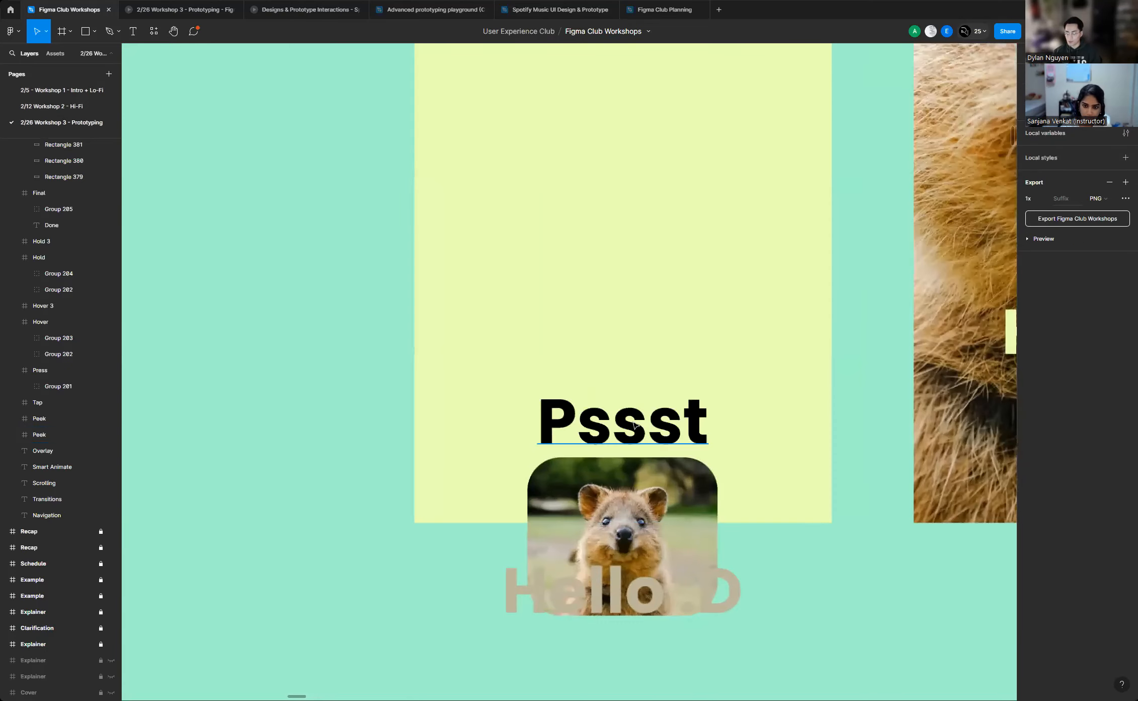
{"action": "scroll", "coordinate": [676, 417], "scroll_direction": "down", "scroll_amount": 1}
{"action": "scroll", "coordinate": [668, 399], "scroll_direction": "down", "scroll_amount": 1}
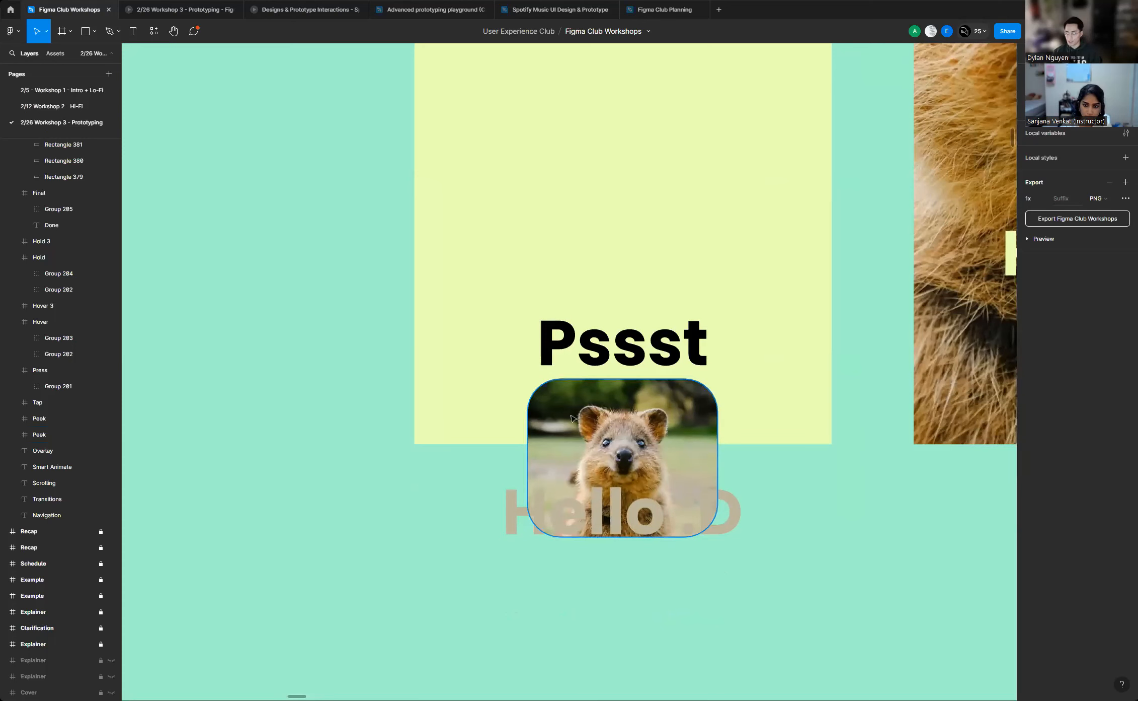
{"action": "left_click", "coordinate": [605, 521]}
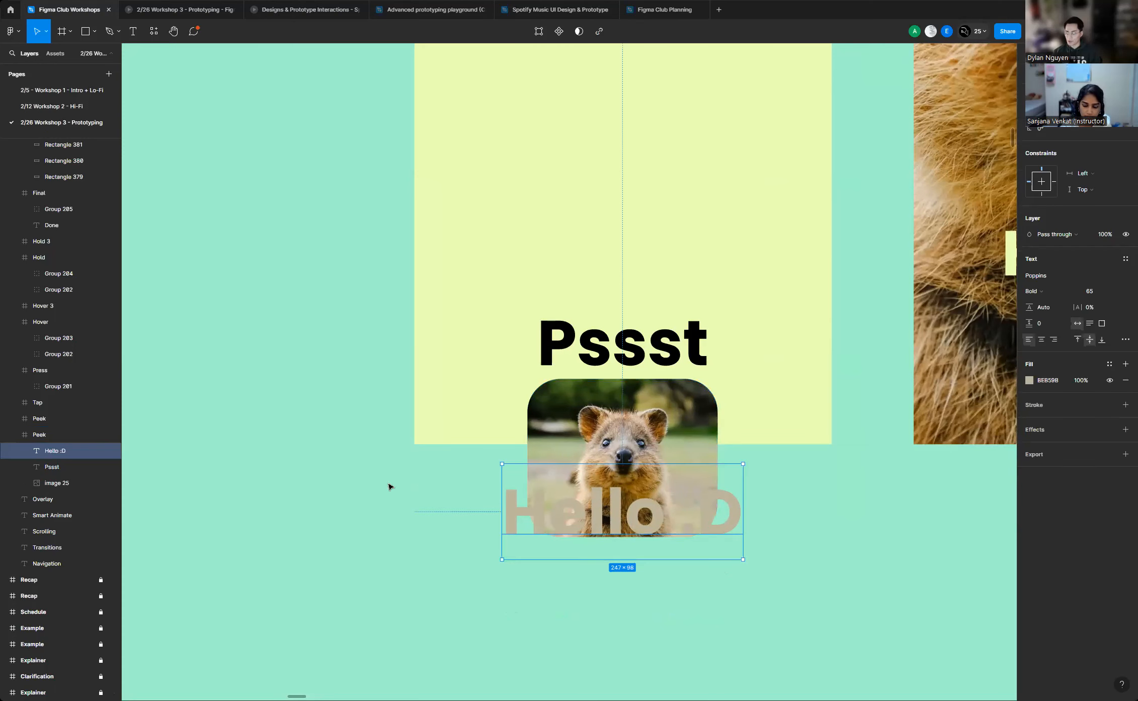
{"action": "scroll", "coordinate": [391, 486], "scroll_direction": "down", "scroll_amount": 2}
{"action": "scroll", "coordinate": [428, 483], "scroll_direction": "up", "scroll_amount": 3}
{"action": "scroll", "coordinate": [453, 483], "scroll_direction": "down", "scroll_amount": 3}
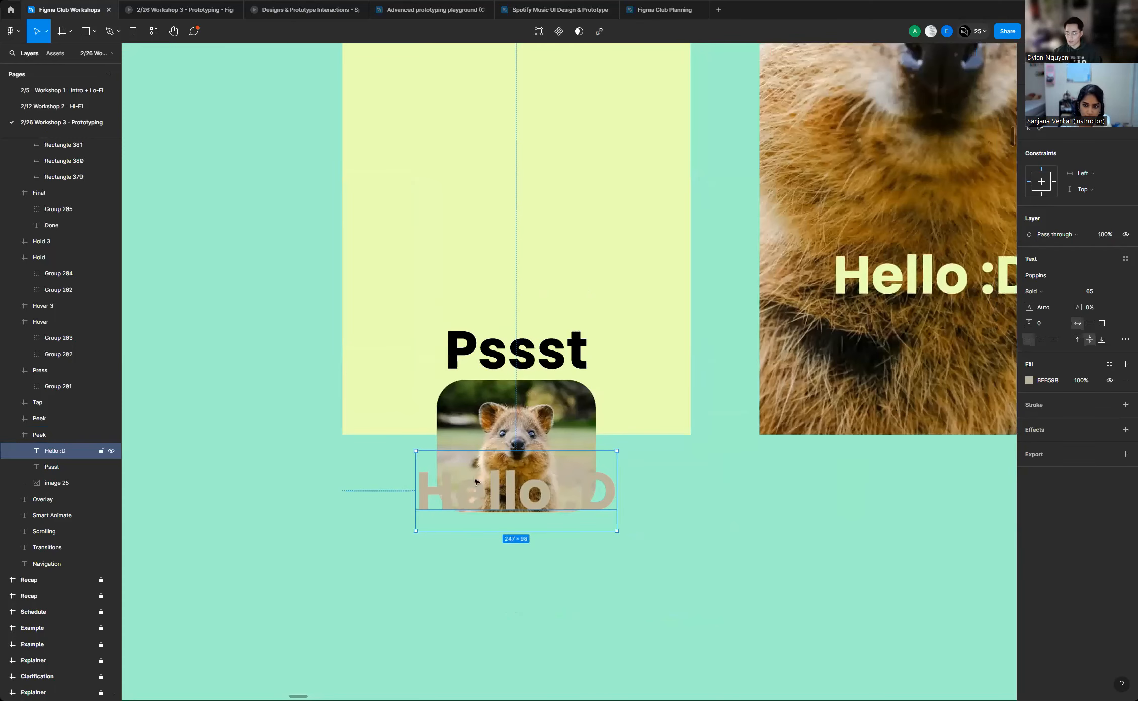
{"action": "scroll", "coordinate": [443, 479], "scroll_direction": "down", "scroll_amount": 3}
{"action": "scroll", "coordinate": [864, 274], "scroll_direction": "up", "scroll_amount": 1}
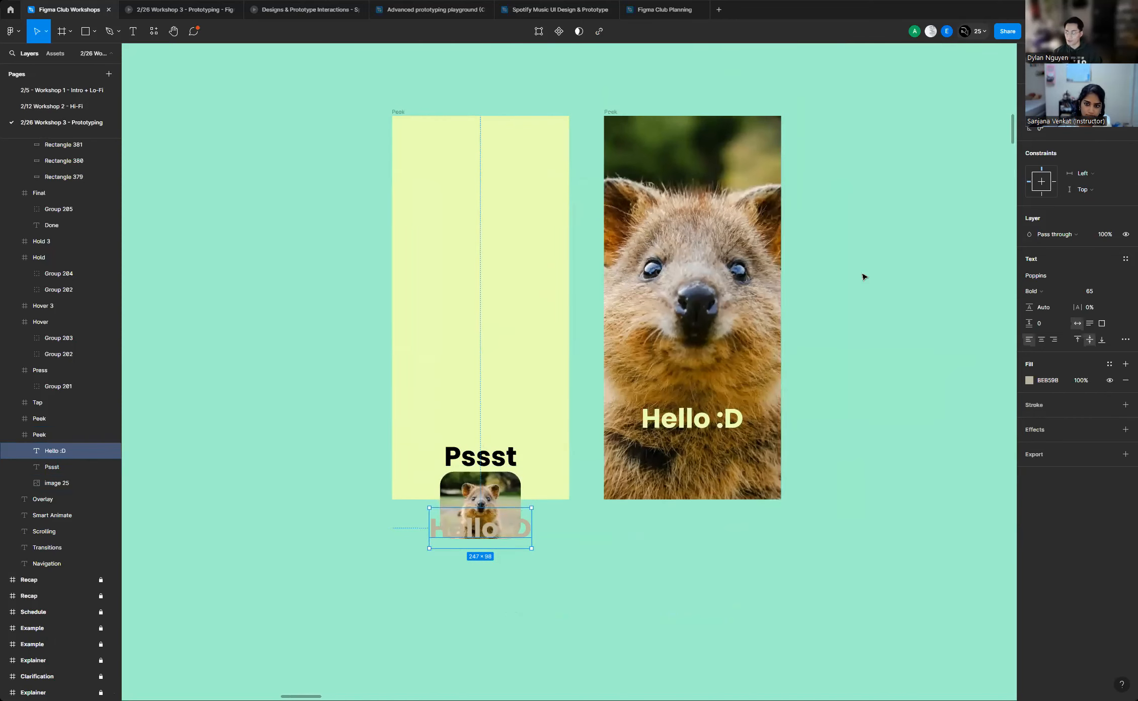
Move the quokka Peek frame further away from the yellow one and turn off its Clip content
{"action": "left_click", "coordinate": [616, 110]}
{"action": "scroll", "coordinate": [465, 202], "scroll_direction": "down", "scroll_amount": 2}
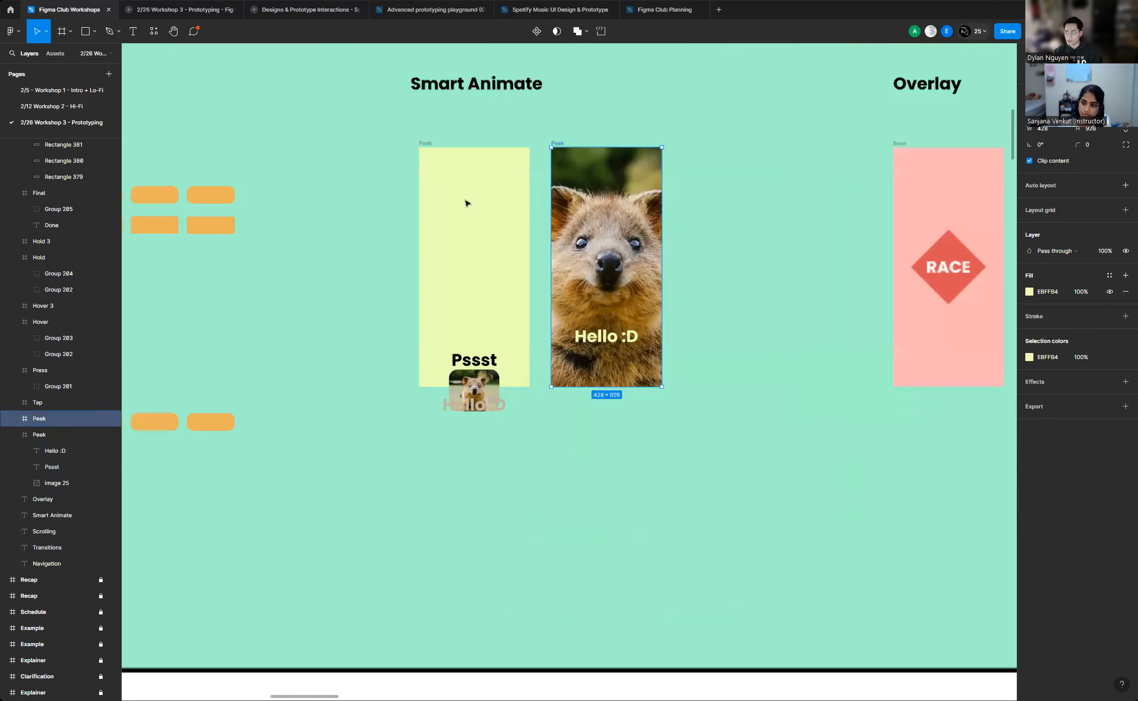
{"action": "left_click_drag", "start_coordinate": [577, 183], "coordinate": [702, 189]}
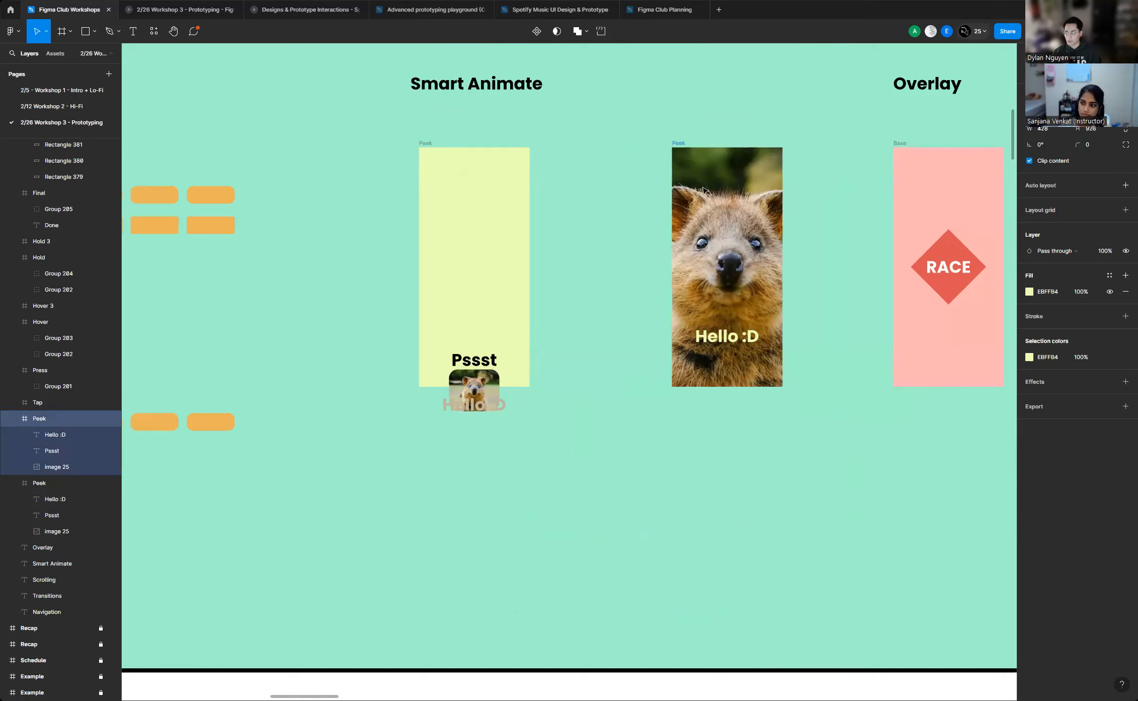
{"action": "left_click", "coordinate": [1030, 161]}
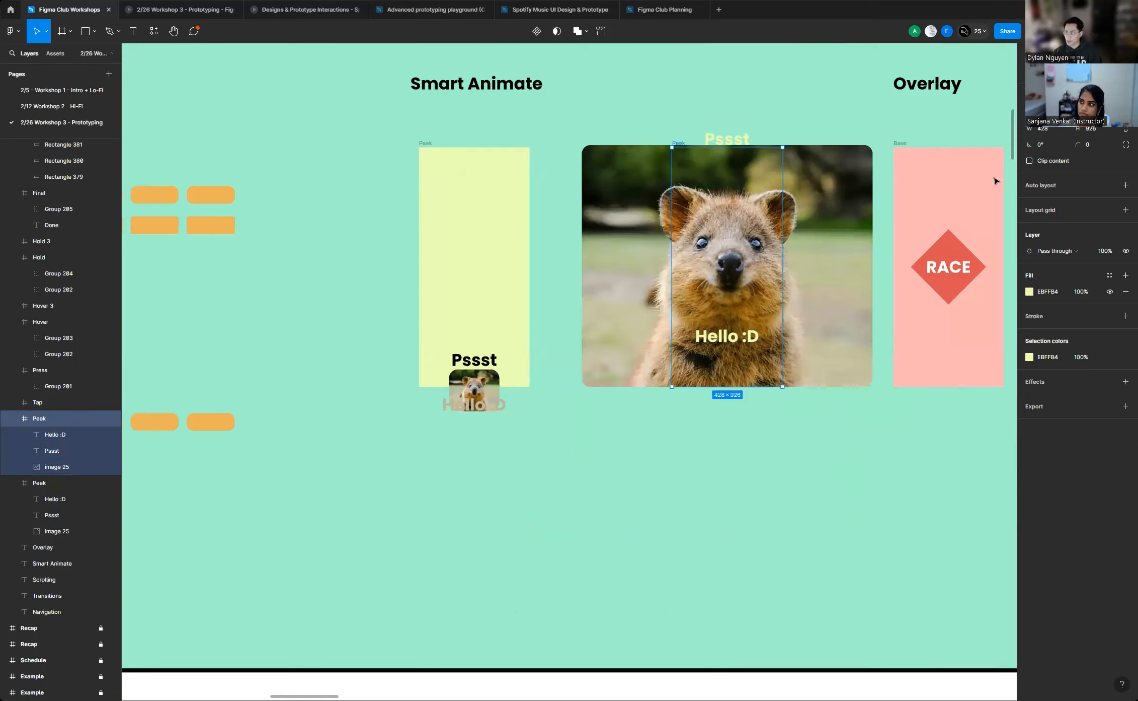
{"action": "left_click", "coordinate": [793, 119]}
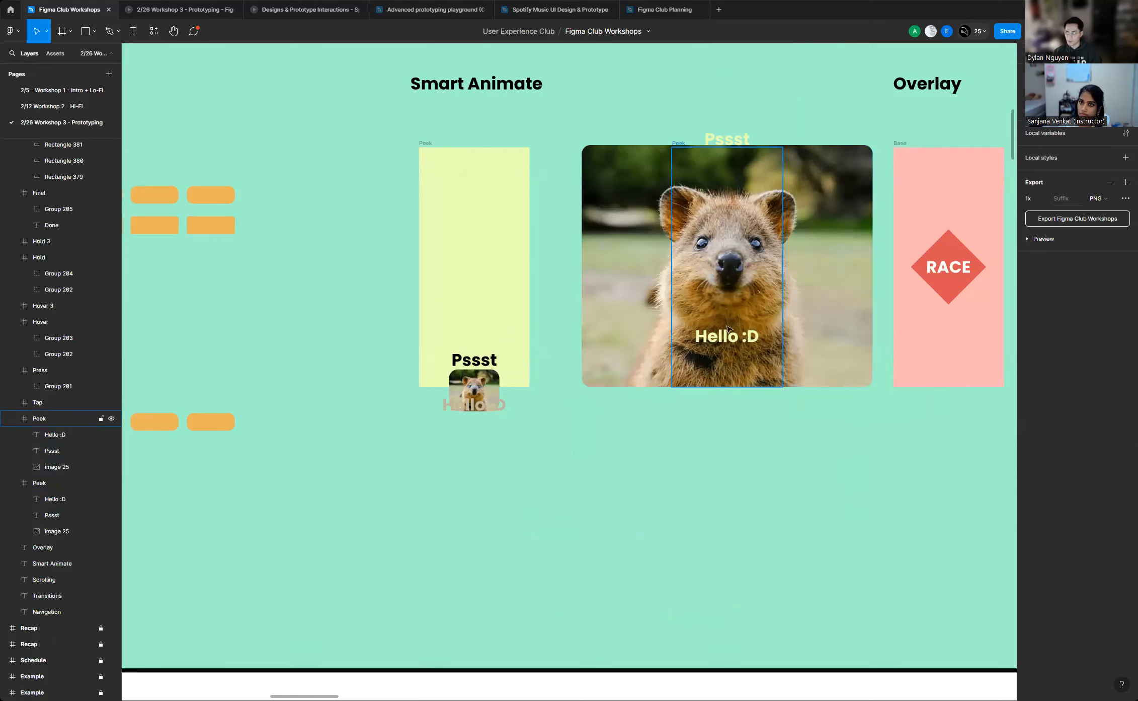
{"action": "scroll", "coordinate": [732, 144], "scroll_direction": "up", "scroll_amount": 5}
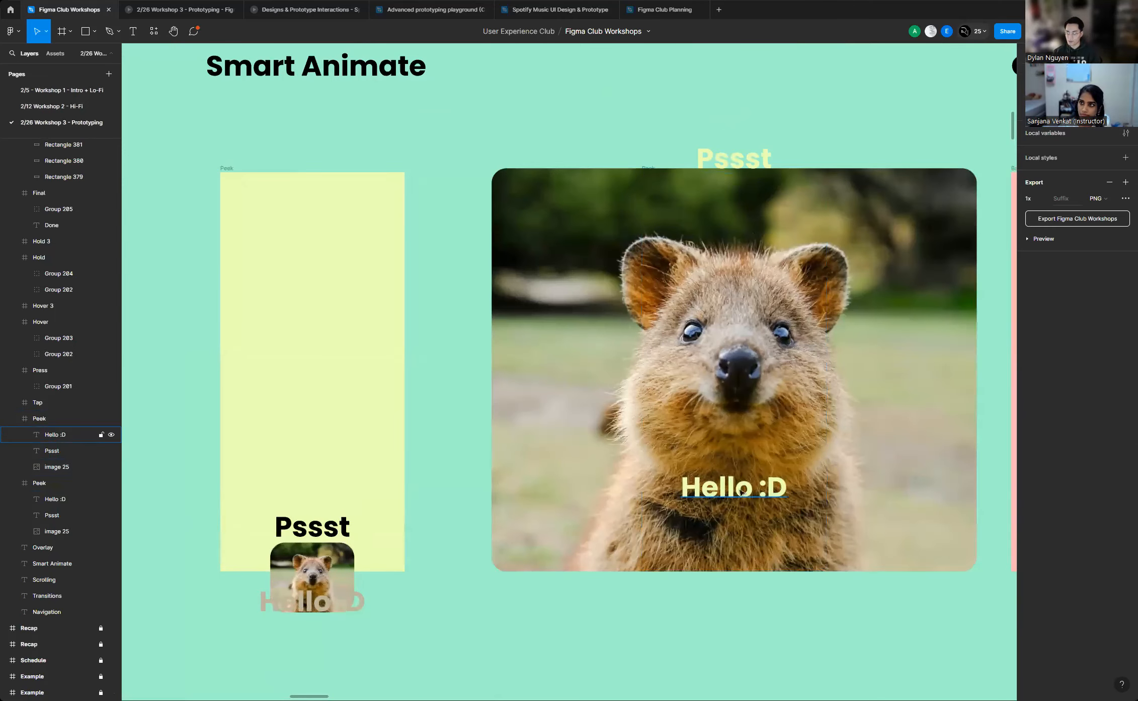
Connect the small quokka image in the yellow Peek frame to the quokka Peek frame with an on-click Navigate to interaction
{"action": "scroll", "coordinate": [791, 421], "scroll_direction": "down", "scroll_amount": 3}
{"action": "scroll", "coordinate": [554, 418], "scroll_direction": "up", "scroll_amount": 3}
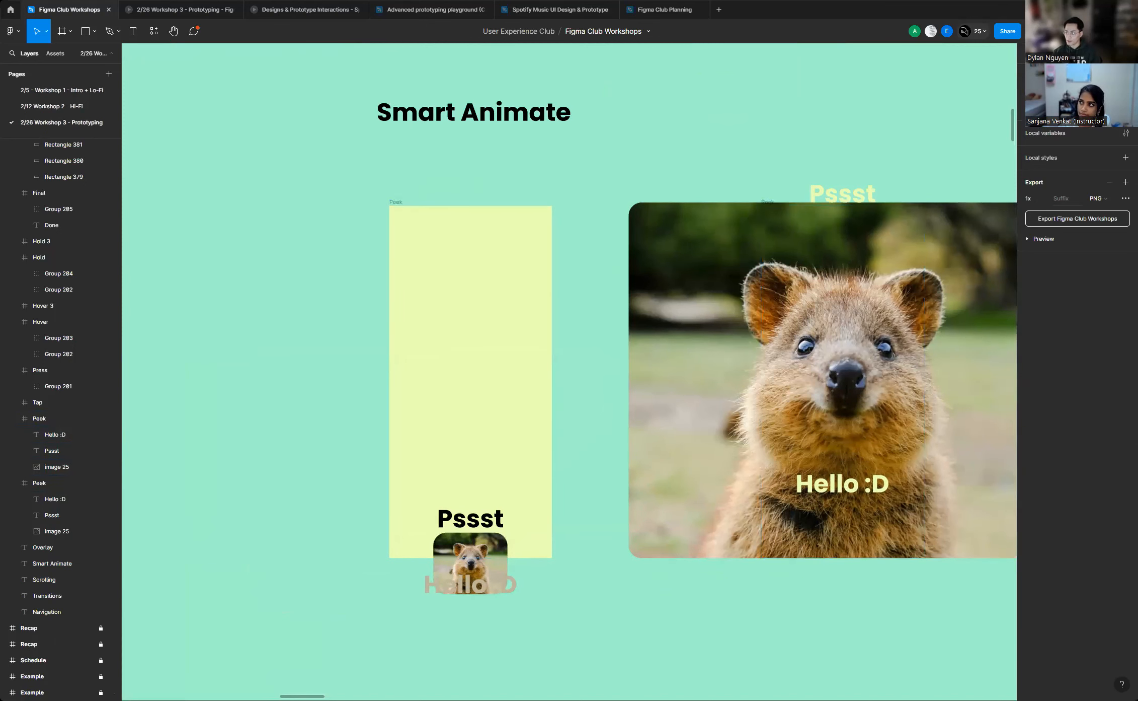
{"action": "key", "text": "shift+e"}
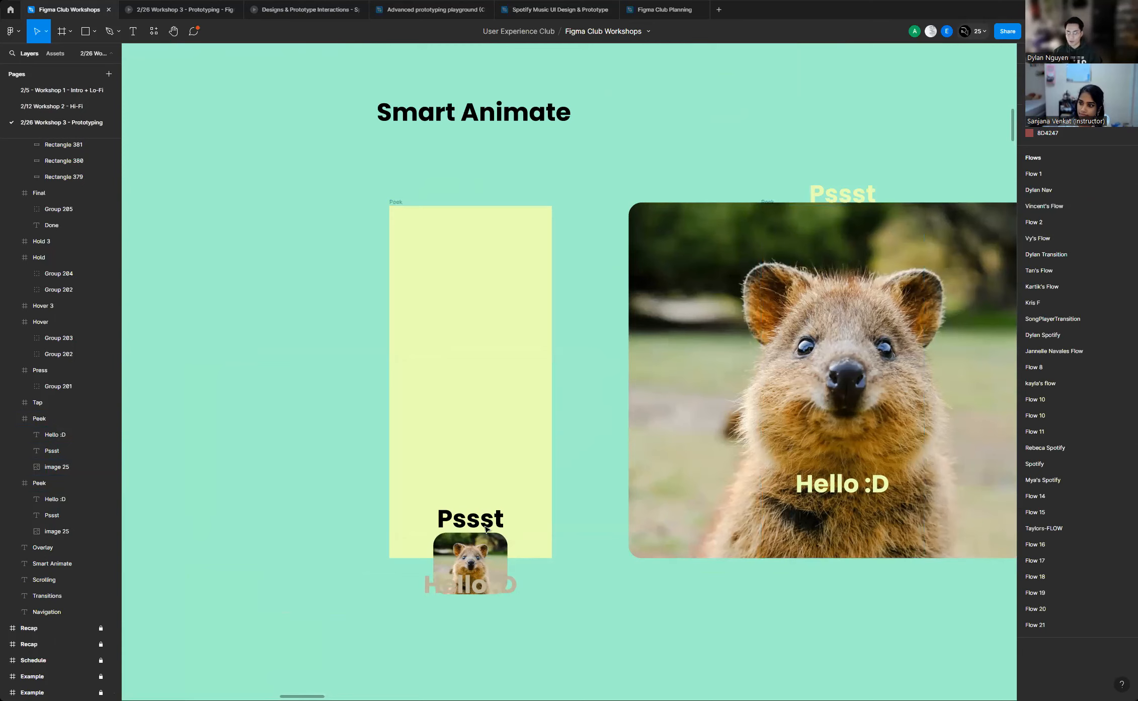
{"action": "left_click", "coordinate": [498, 553]}
{"action": "scroll", "coordinate": [438, 544], "scroll_direction": "down", "scroll_amount": 1}
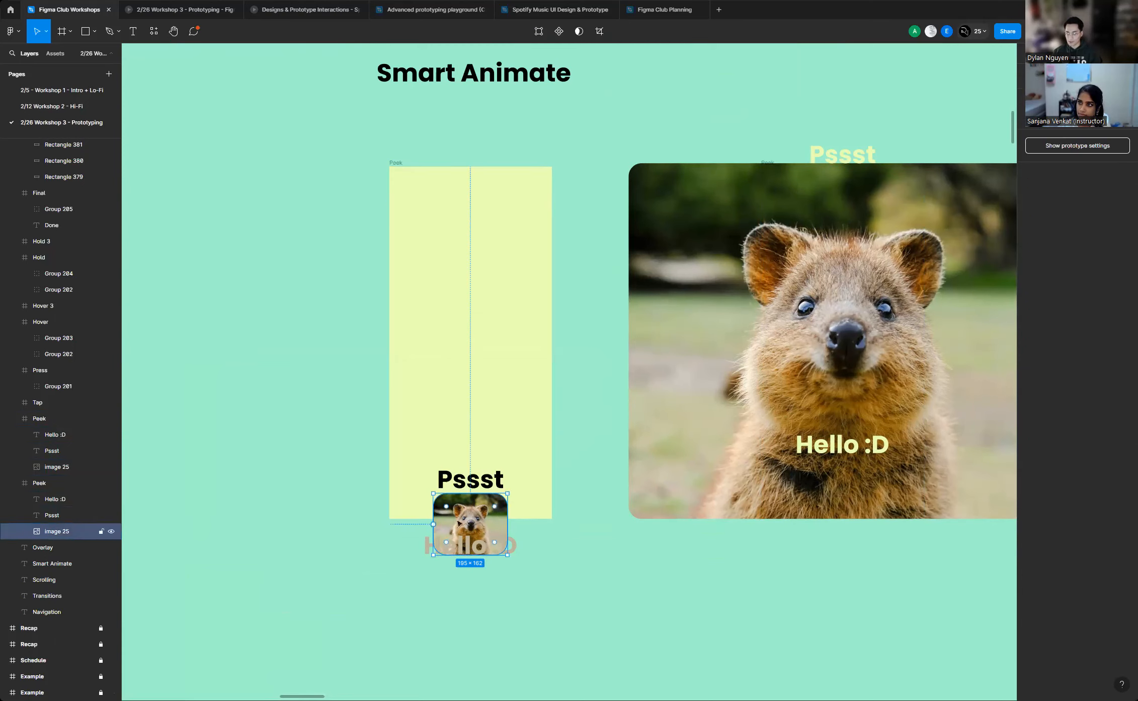
{"action": "scroll", "coordinate": [458, 524], "scroll_direction": "up", "scroll_amount": 5}
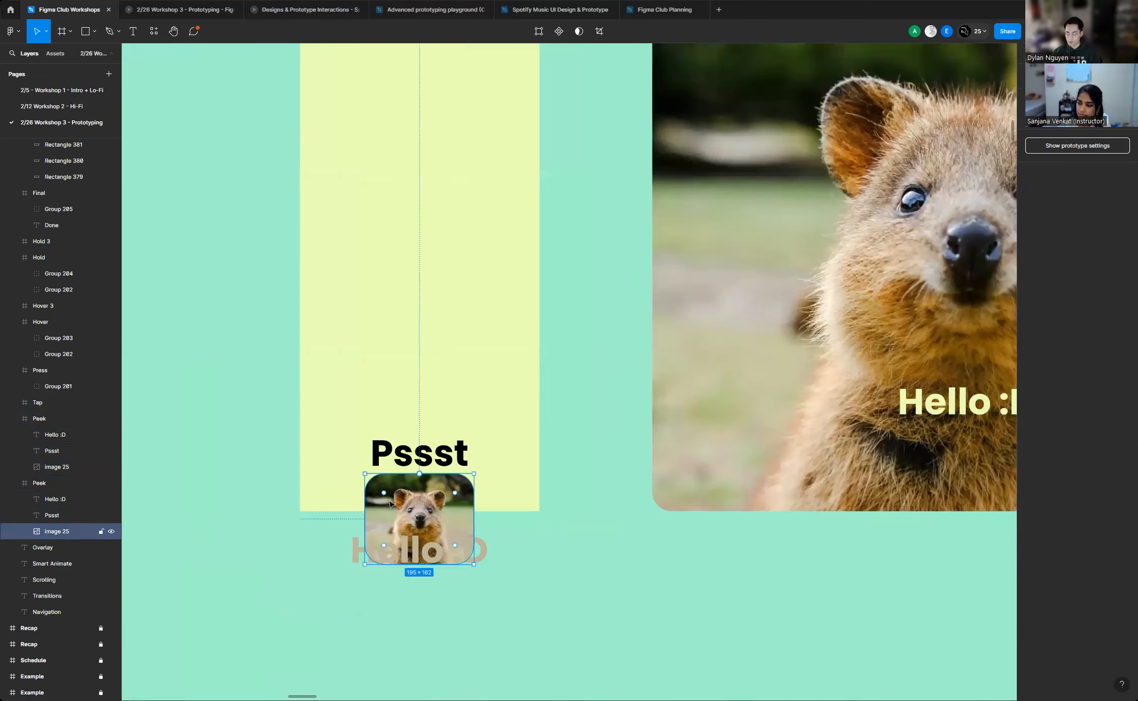
{"action": "left_click_drag", "start_coordinate": [474, 518], "coordinate": [847, 252]}
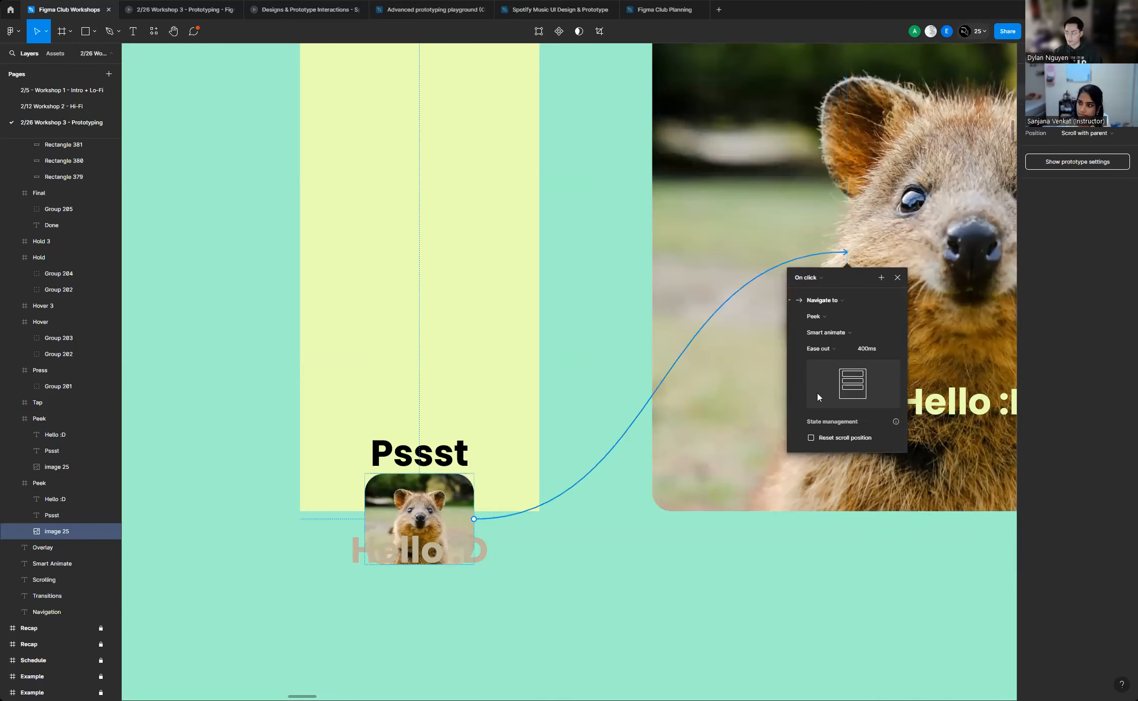
Examine the new interaction's destination, Smart animate transition and easing settings alongside both Peek frames
{"action": "scroll", "coordinate": [521, 400], "scroll_direction": "down", "scroll_amount": 2}
{"action": "scroll", "coordinate": [676, 362], "scroll_direction": "up", "scroll_amount": 2}
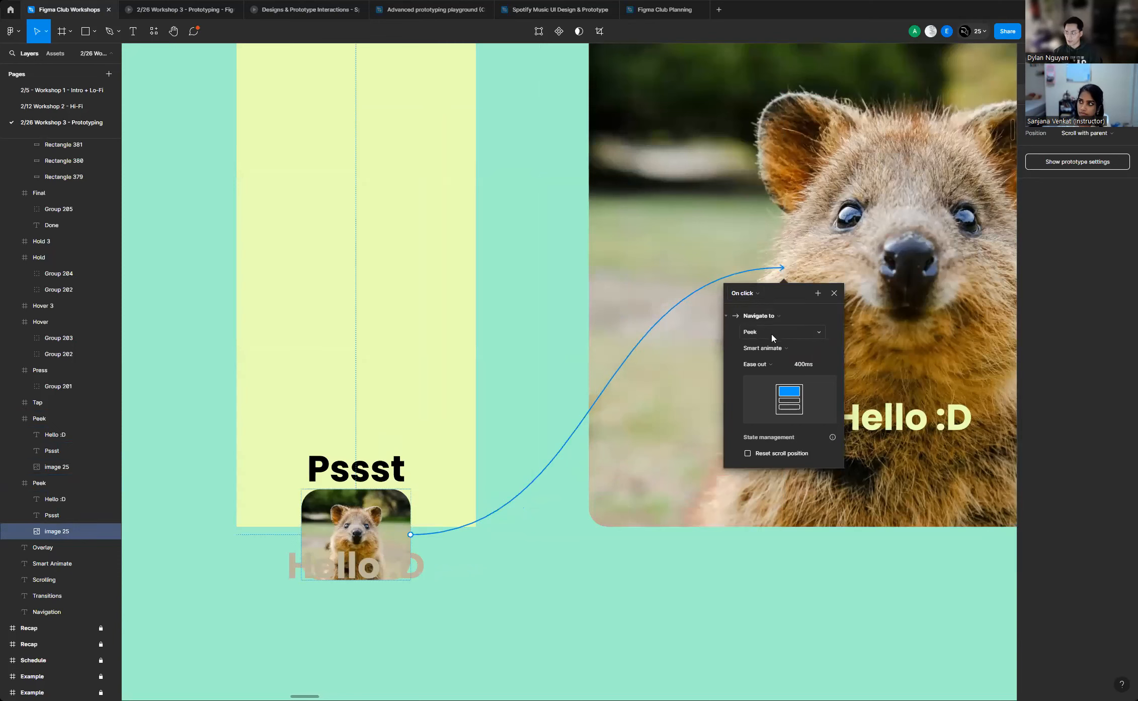
{"action": "scroll", "coordinate": [641, 328], "scroll_direction": "down", "scroll_amount": 3}
{"action": "scroll", "coordinate": [729, 428], "scroll_direction": "up", "scroll_amount": 1}
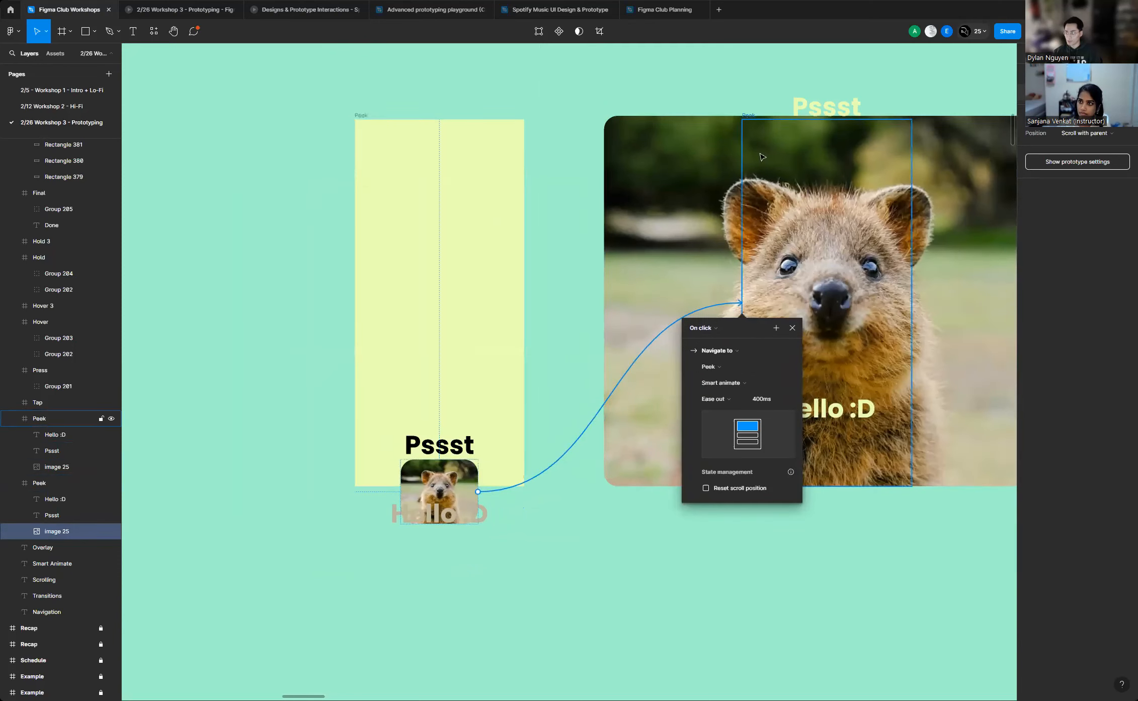
{"action": "scroll", "coordinate": [729, 428], "scroll_direction": "up", "scroll_amount": 2}
{"action": "left_click", "coordinate": [747, 360]}
{"action": "left_click", "coordinate": [747, 360]}
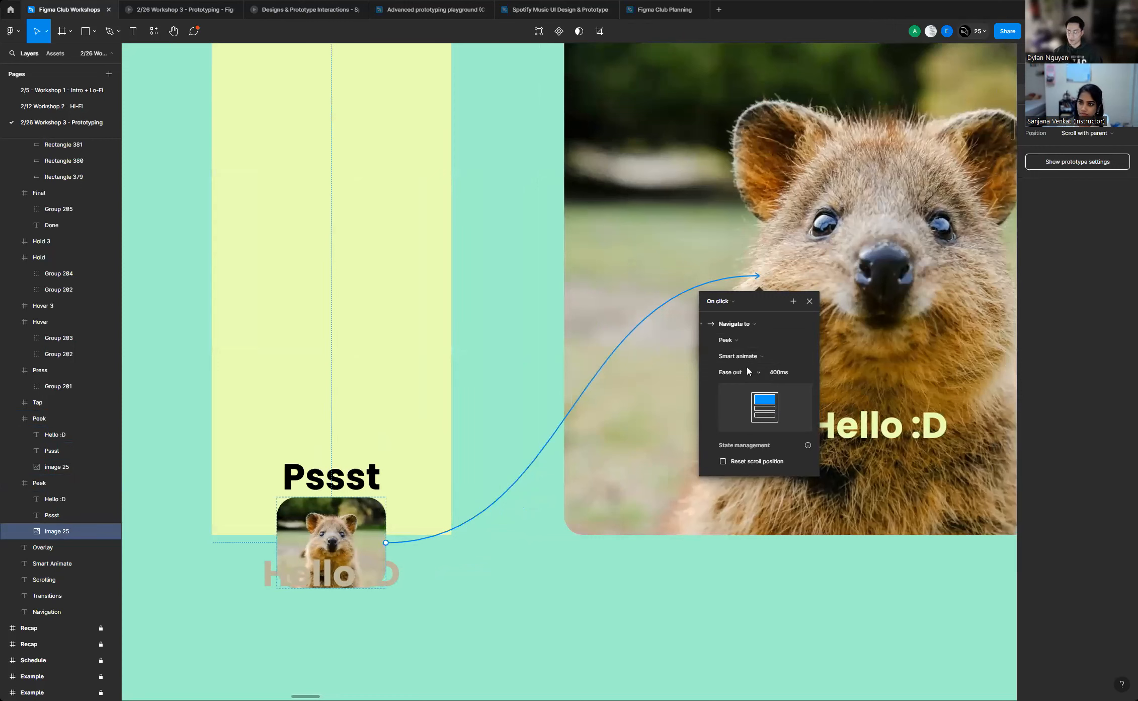
{"action": "left_click", "coordinate": [668, 595]}
Start a prototype flow from the yellow Peek frame and test the quokka image's transition in the preview
{"action": "scroll", "coordinate": [436, 243], "scroll_direction": "down", "scroll_amount": 3}
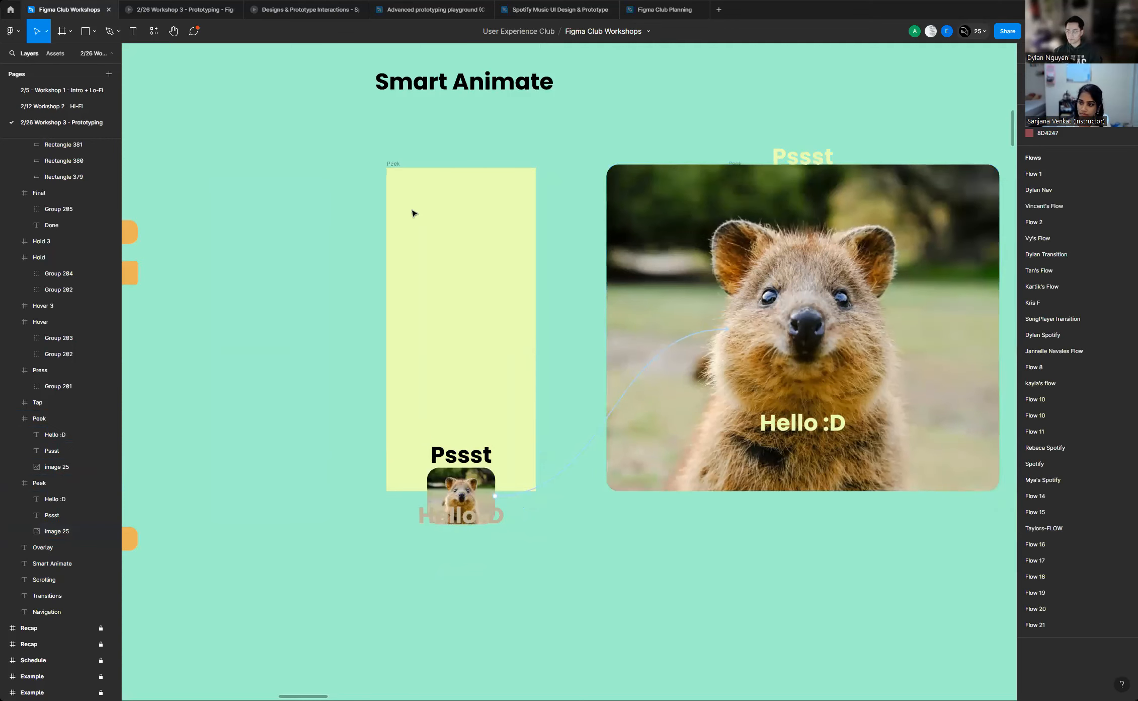
{"action": "left_click", "coordinate": [393, 164]}
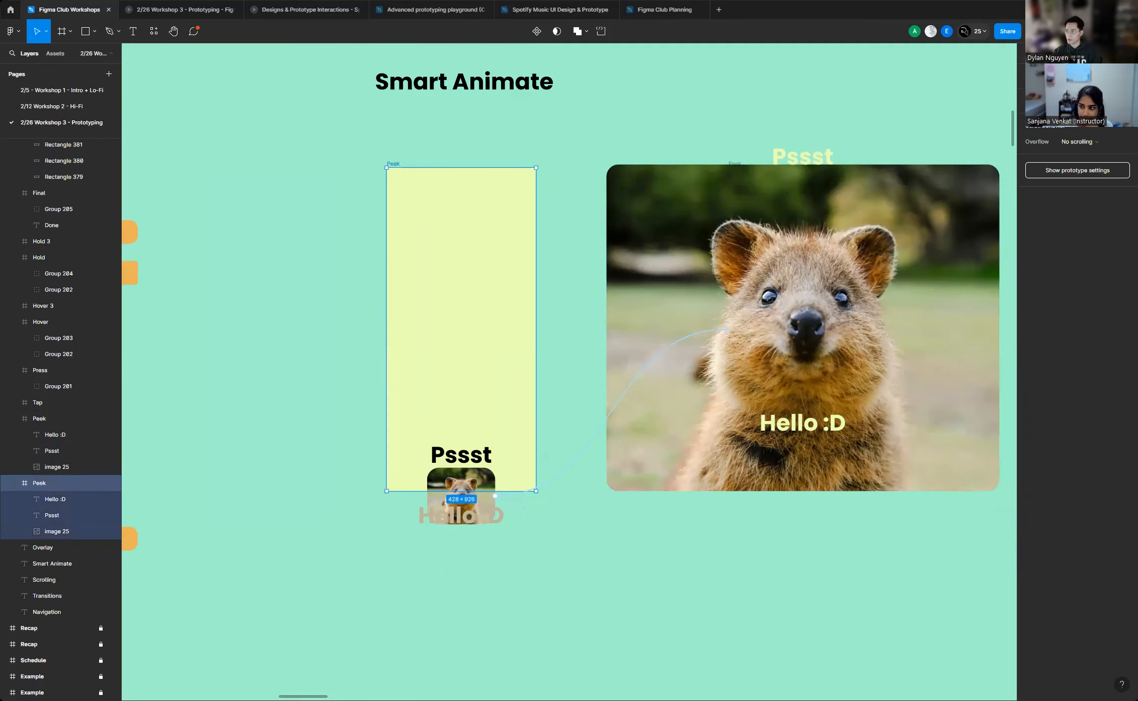
{"action": "left_click", "coordinate": [381, 173]}
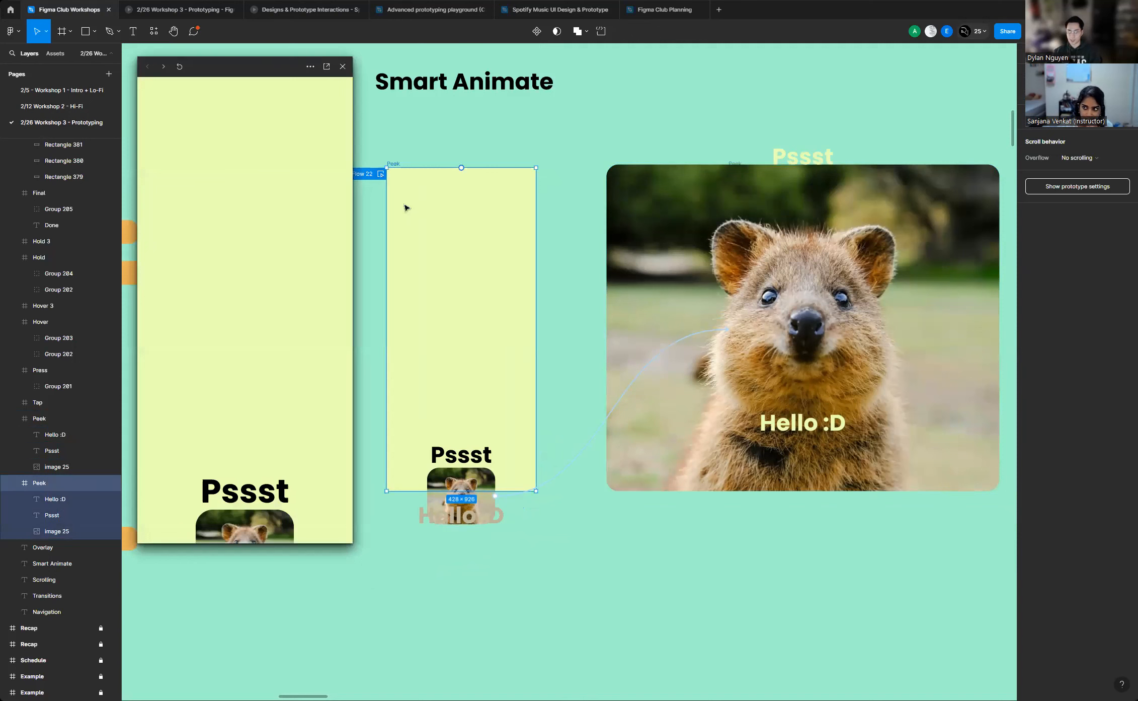
{"action": "left_click", "coordinate": [258, 527]}
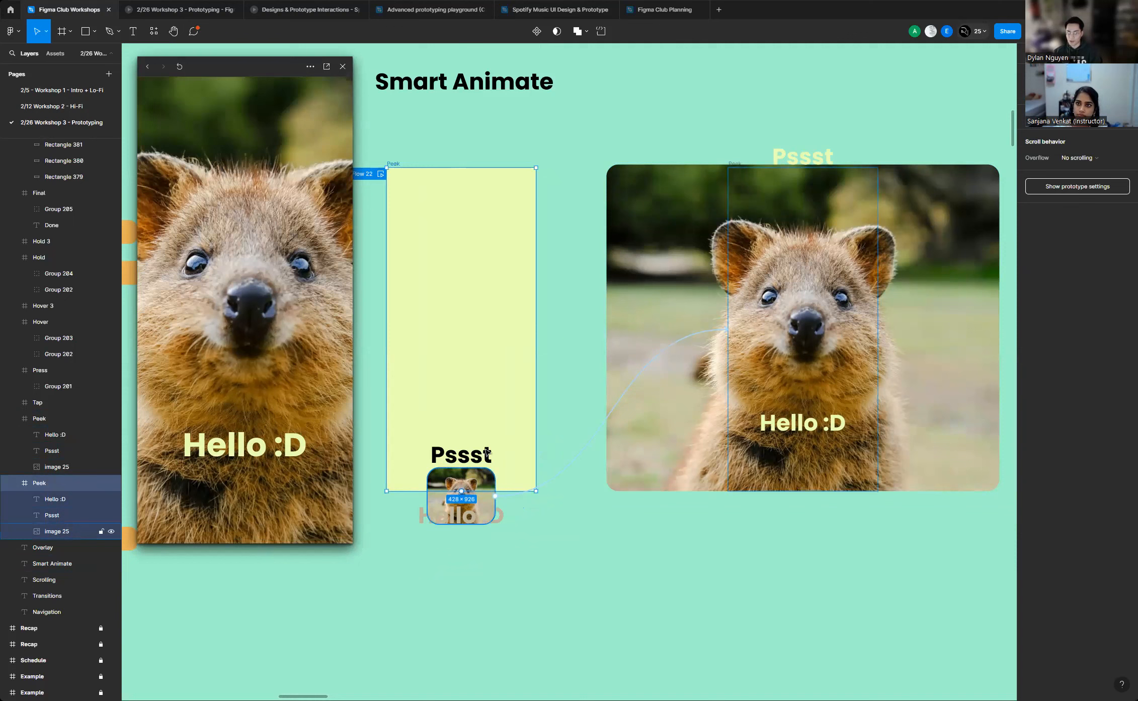
{"action": "left_click", "coordinate": [343, 68]}
Turn Clip content on for the quokka Peek frame, compare it with the yellow frame, and turn it off again
{"action": "scroll", "coordinate": [457, 451], "scroll_direction": "up", "scroll_amount": 3}
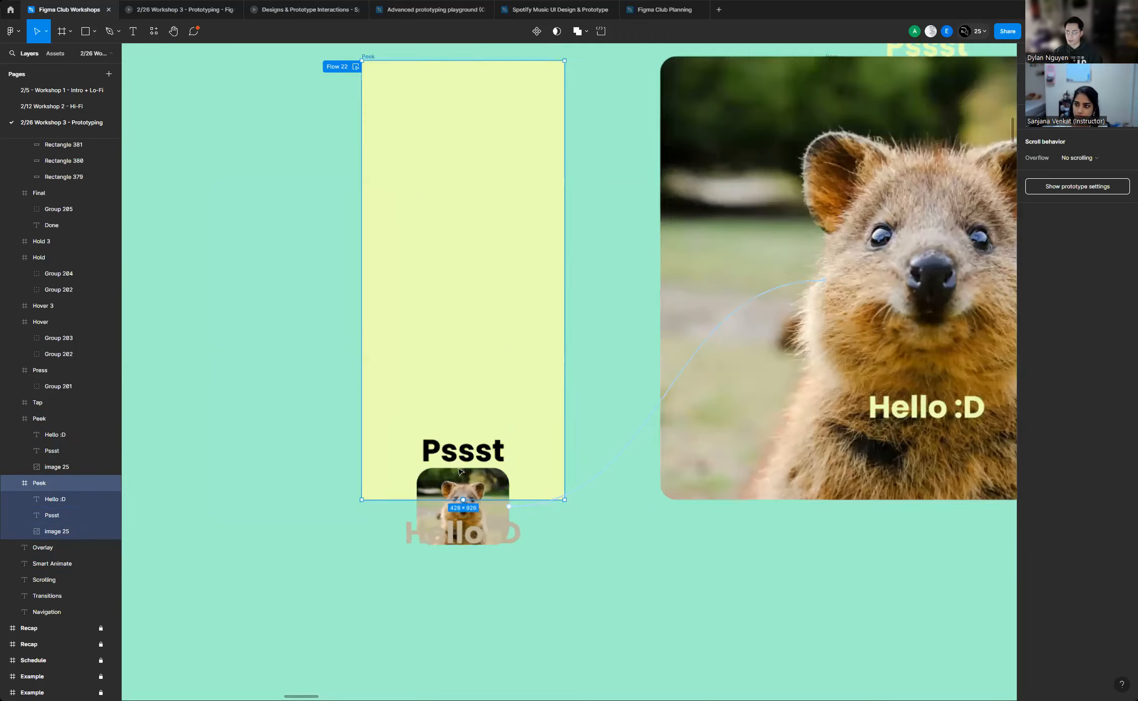
{"action": "scroll", "coordinate": [457, 451], "scroll_direction": "down", "scroll_amount": 2}
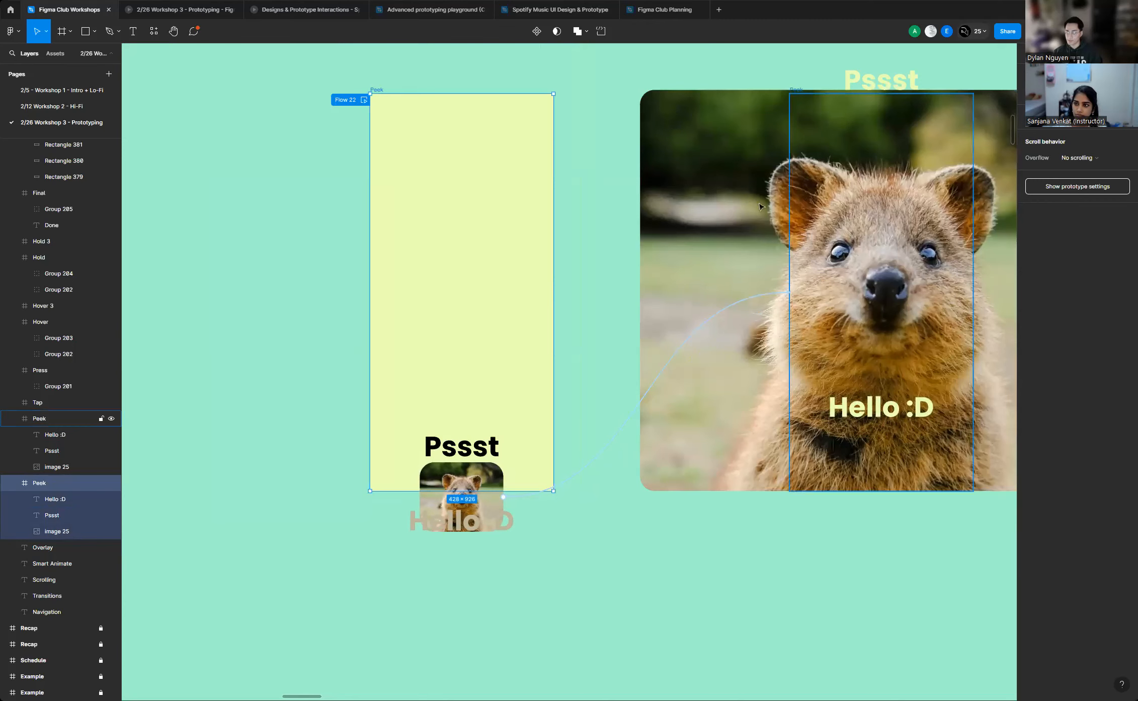
{"action": "scroll", "coordinate": [654, 282], "scroll_direction": "down", "scroll_amount": 1}
{"action": "scroll", "coordinate": [485, 451], "scroll_direction": "up", "scroll_amount": 1}
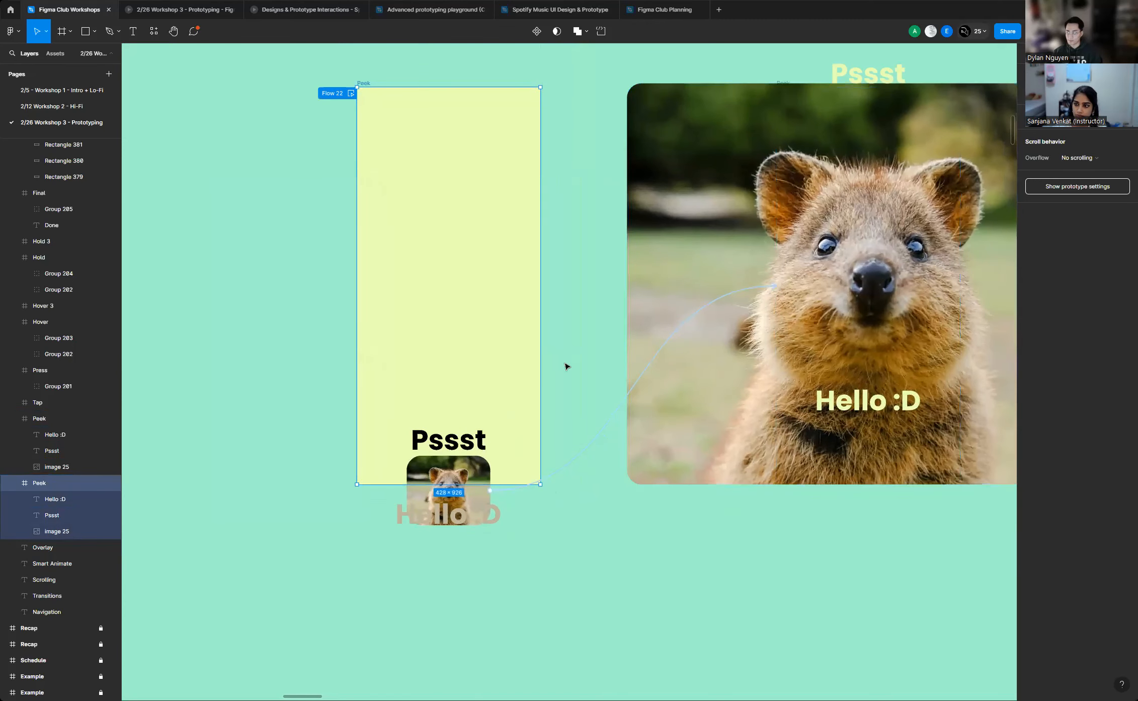
{"action": "scroll", "coordinate": [567, 366], "scroll_direction": "up", "scroll_amount": 3}
{"action": "scroll", "coordinate": [459, 458], "scroll_direction": "down", "scroll_amount": 5}
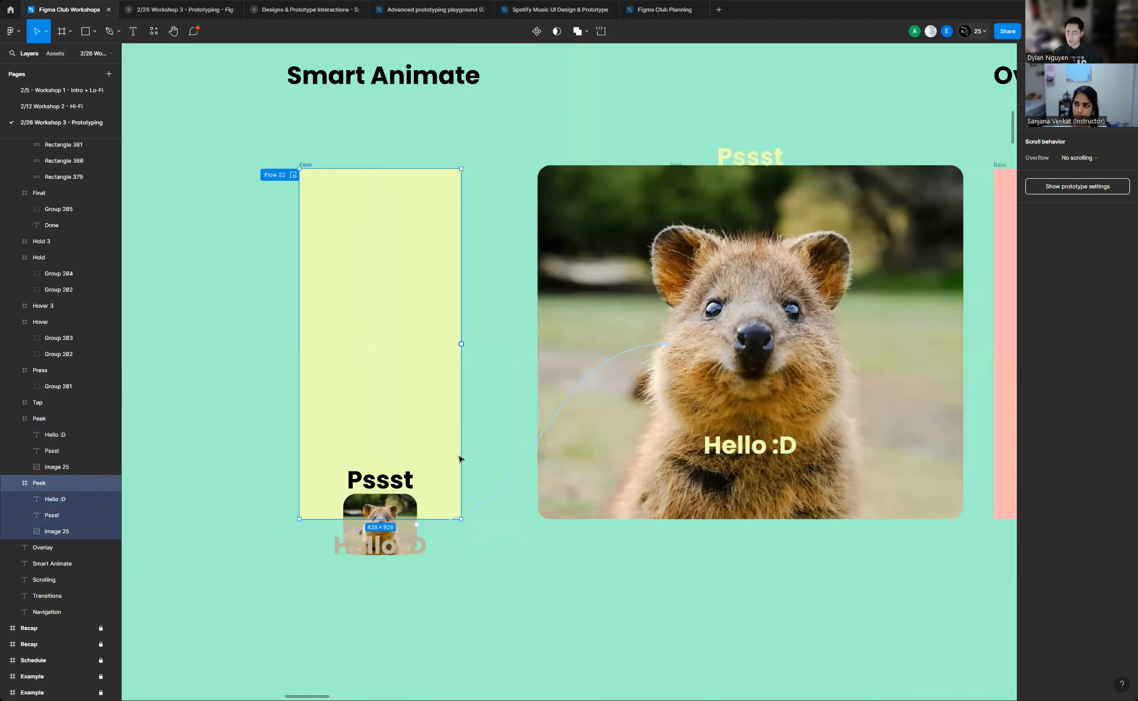
{"action": "scroll", "coordinate": [421, 235], "scroll_direction": "up", "scroll_amount": 2}
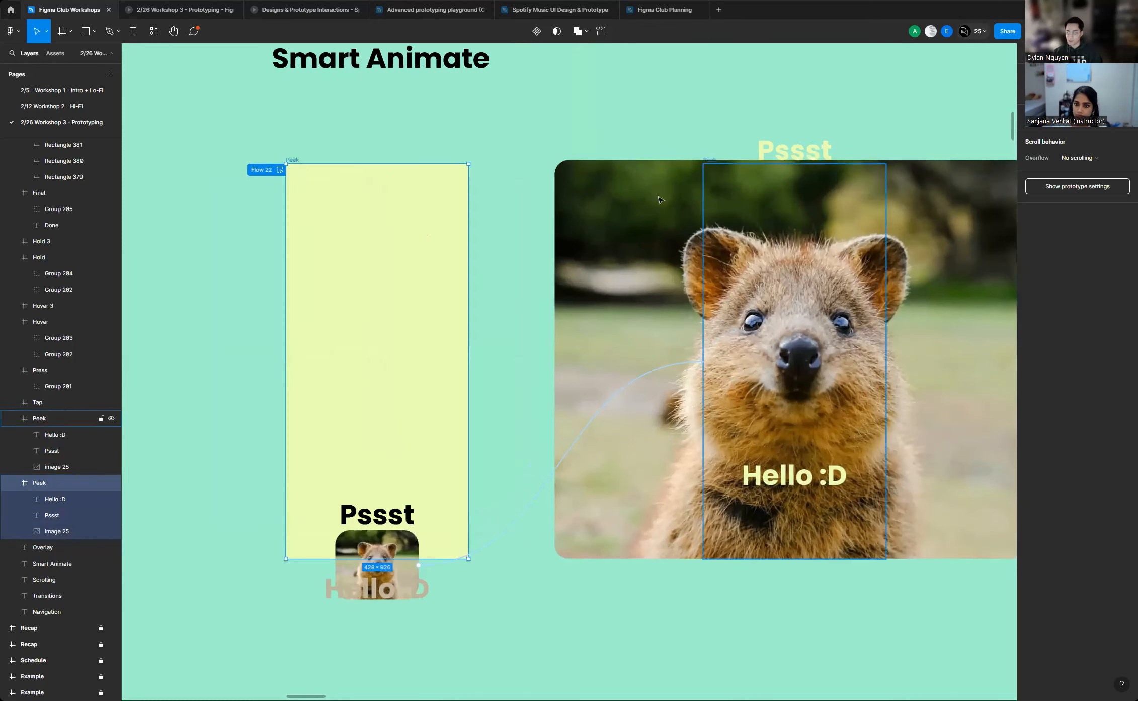
{"action": "left_click", "coordinate": [712, 164]}
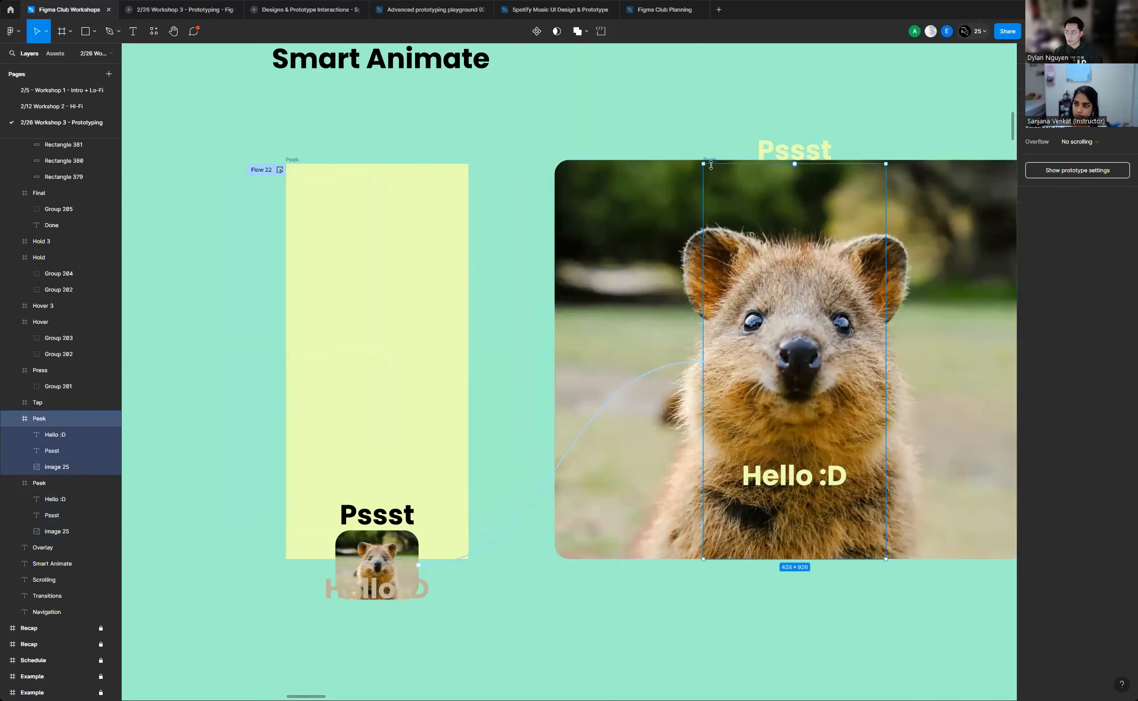
{"action": "left_click", "coordinate": [1035, 53]}
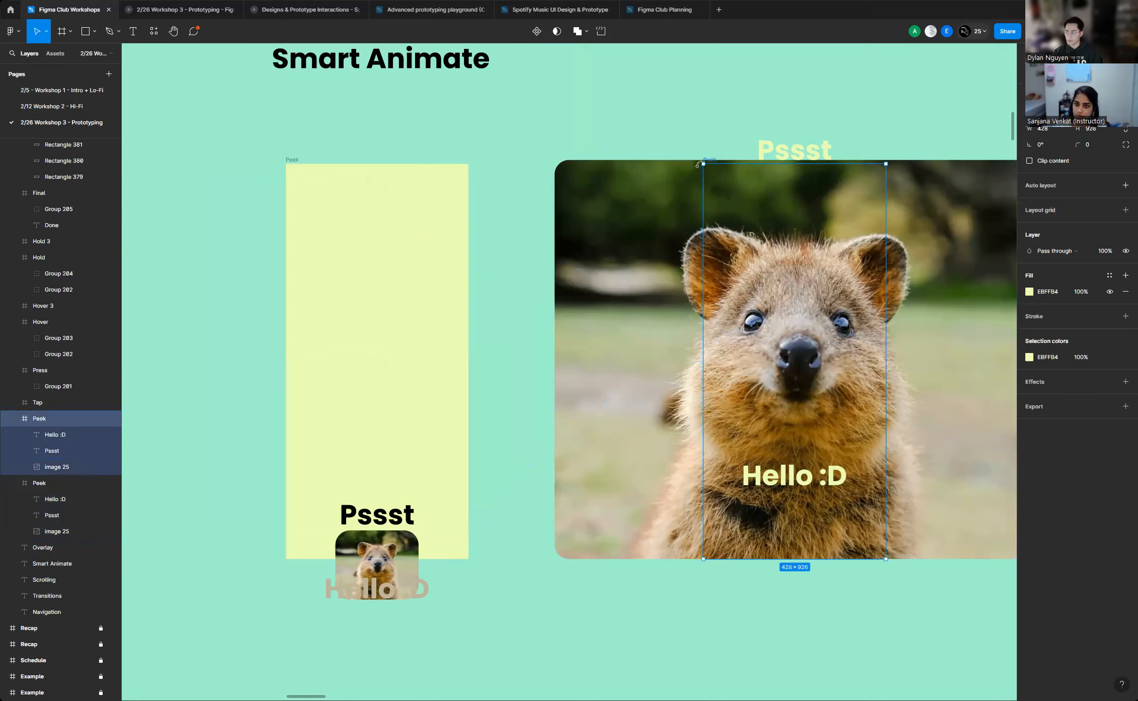
{"action": "left_click", "coordinate": [1029, 160]}
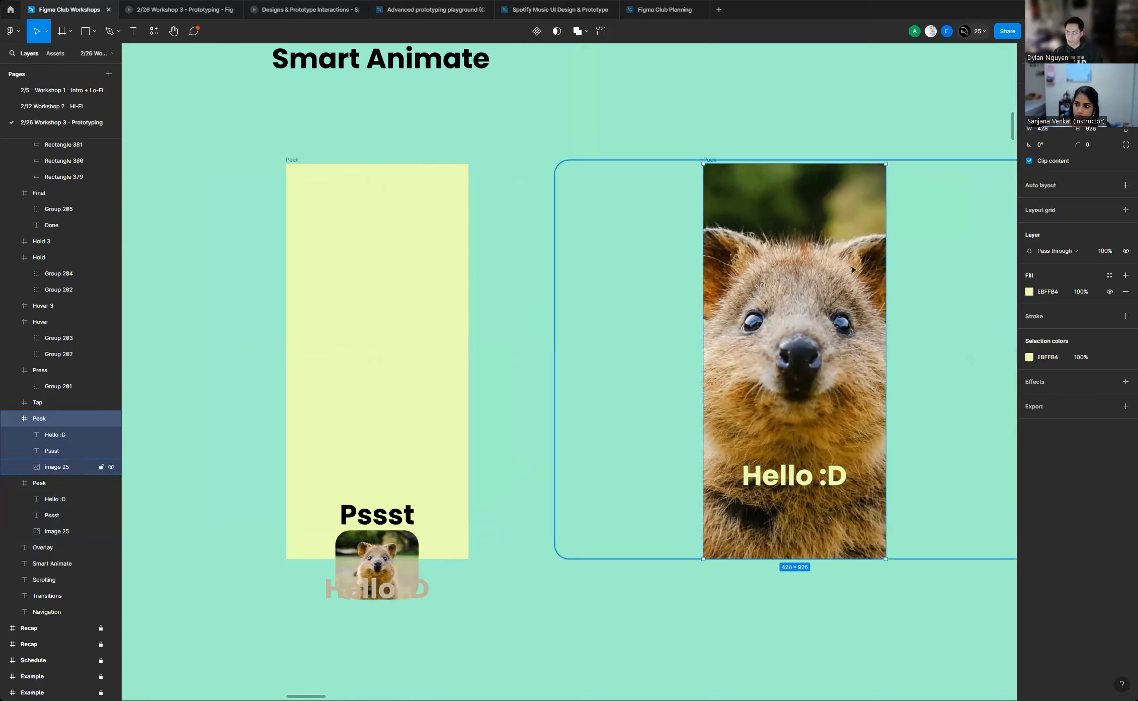
{"action": "left_click", "coordinate": [1030, 161]}
{"action": "scroll", "coordinate": [379, 513], "scroll_direction": "up", "scroll_amount": 2}
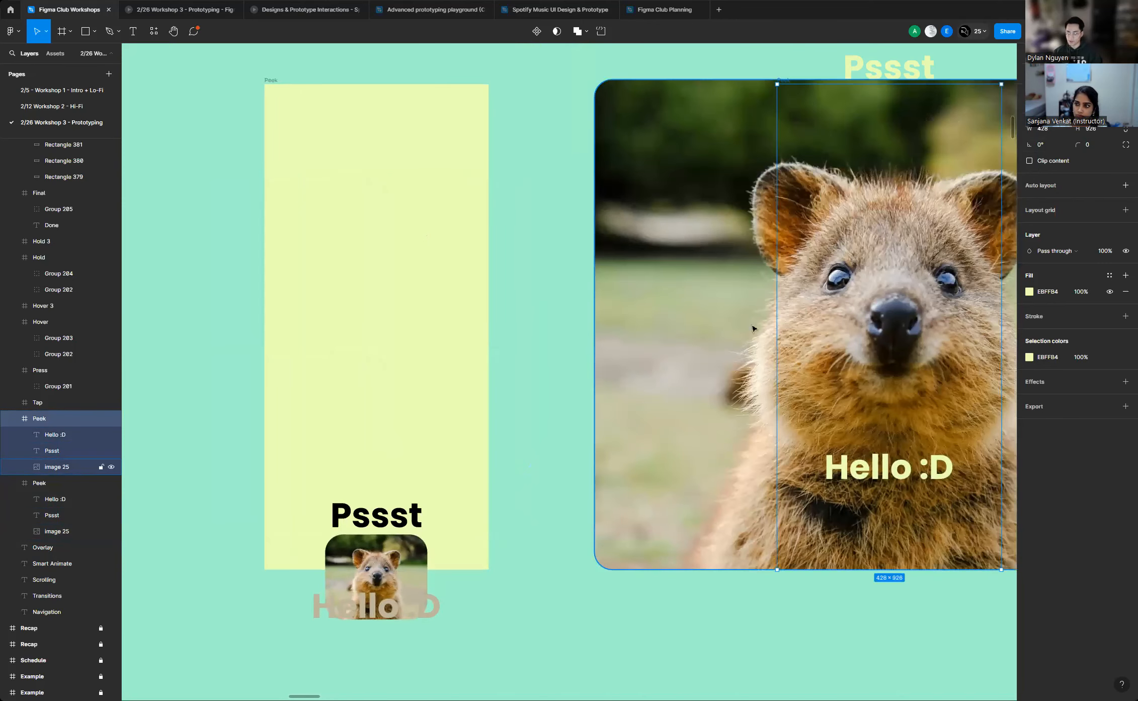
Compare the matching "Hello :D", "Pssst" and image layers of the two Peek frames by selecting them
{"action": "scroll", "coordinate": [68, 403], "scroll_direction": "down", "scroll_amount": 3}
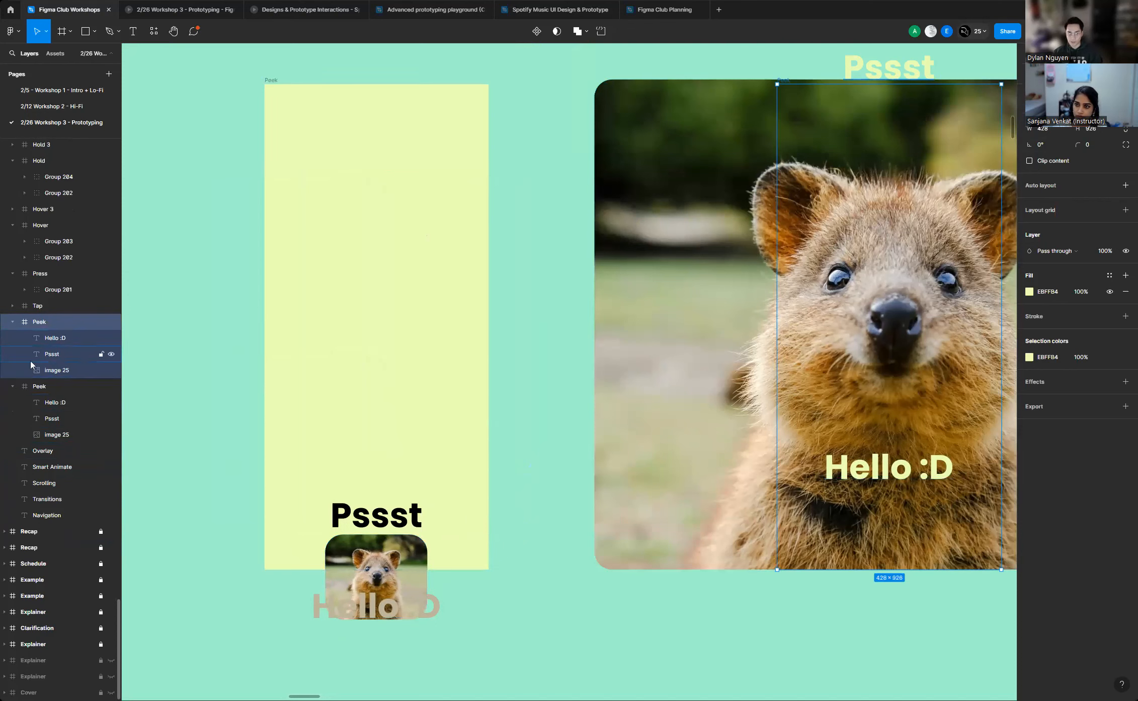
{"action": "left_click", "coordinate": [52, 340]}
{"action": "left_click", "coordinate": [57, 355]}
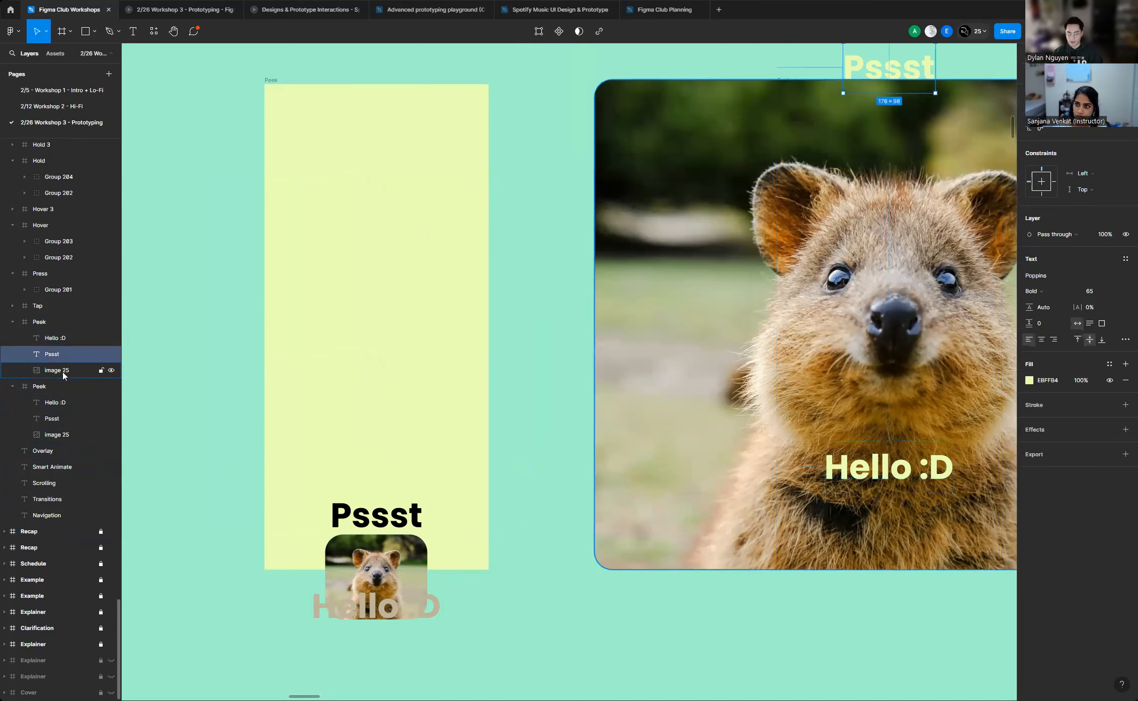
{"action": "left_click", "coordinate": [61, 371]}
{"action": "left_click", "coordinate": [64, 436]}
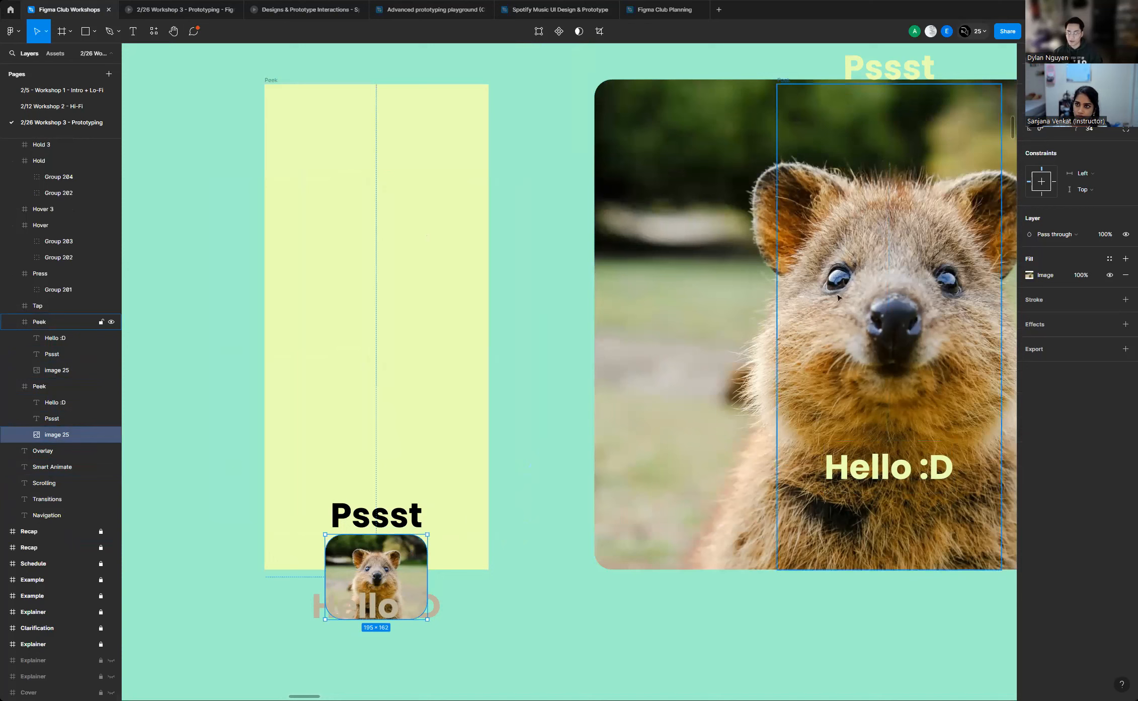
{"action": "left_click", "coordinate": [858, 282]}
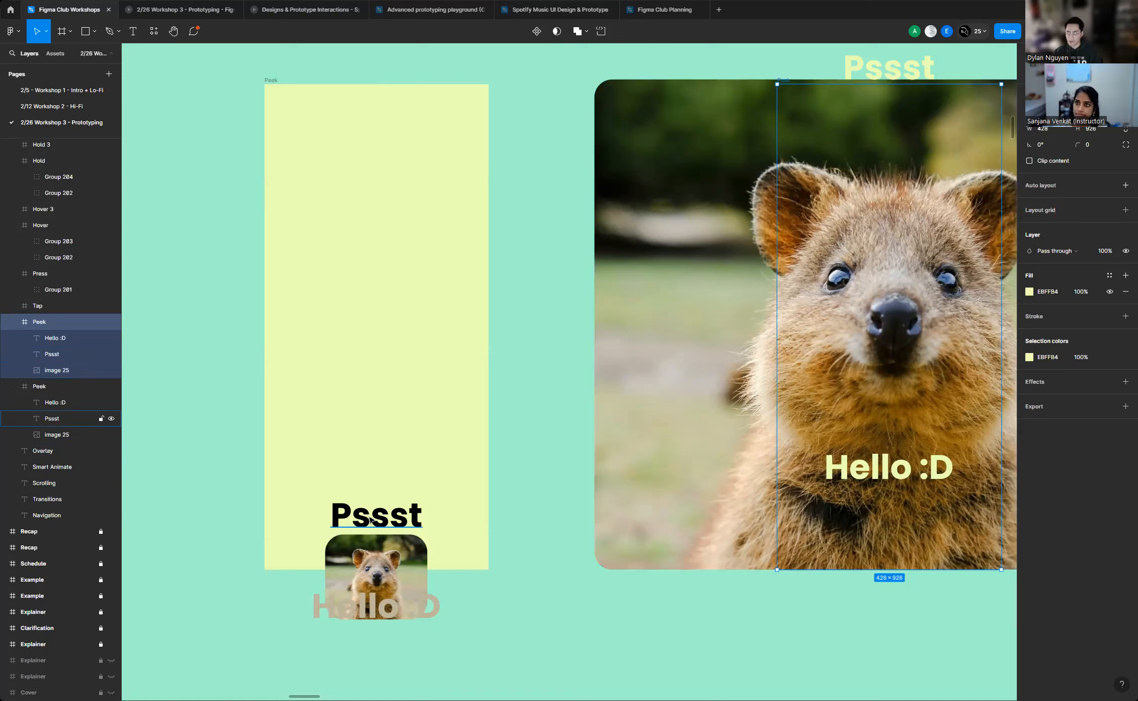
{"action": "left_click", "coordinate": [385, 517]}
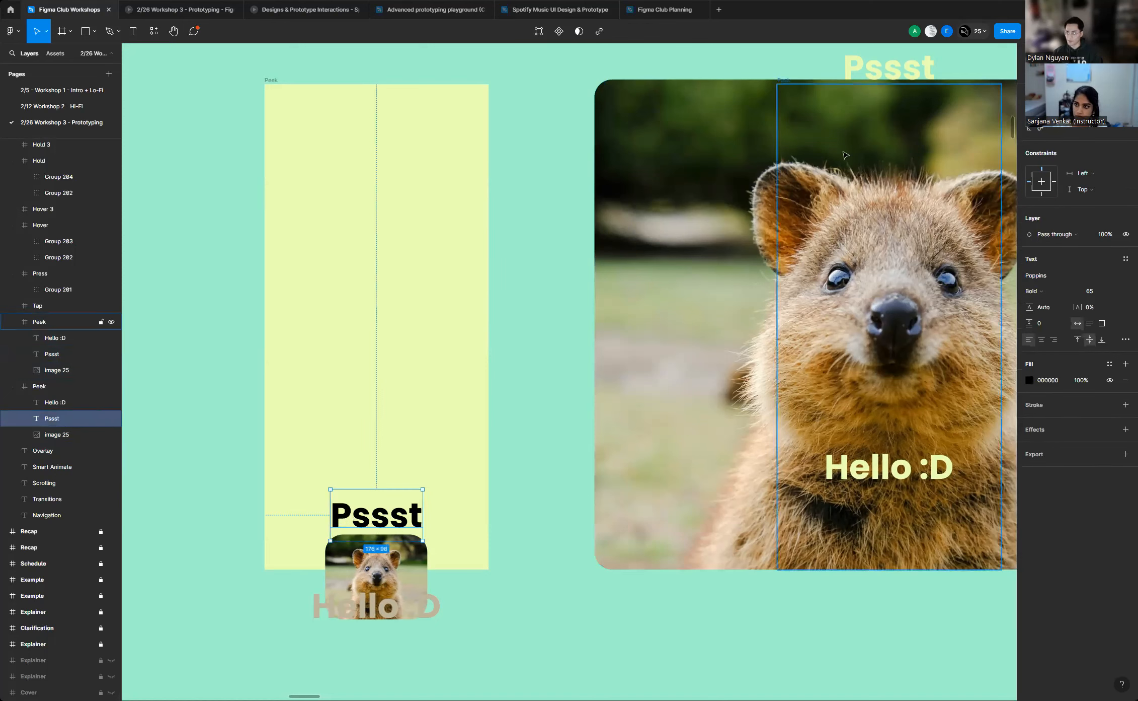
{"action": "left_click", "coordinate": [860, 286]}
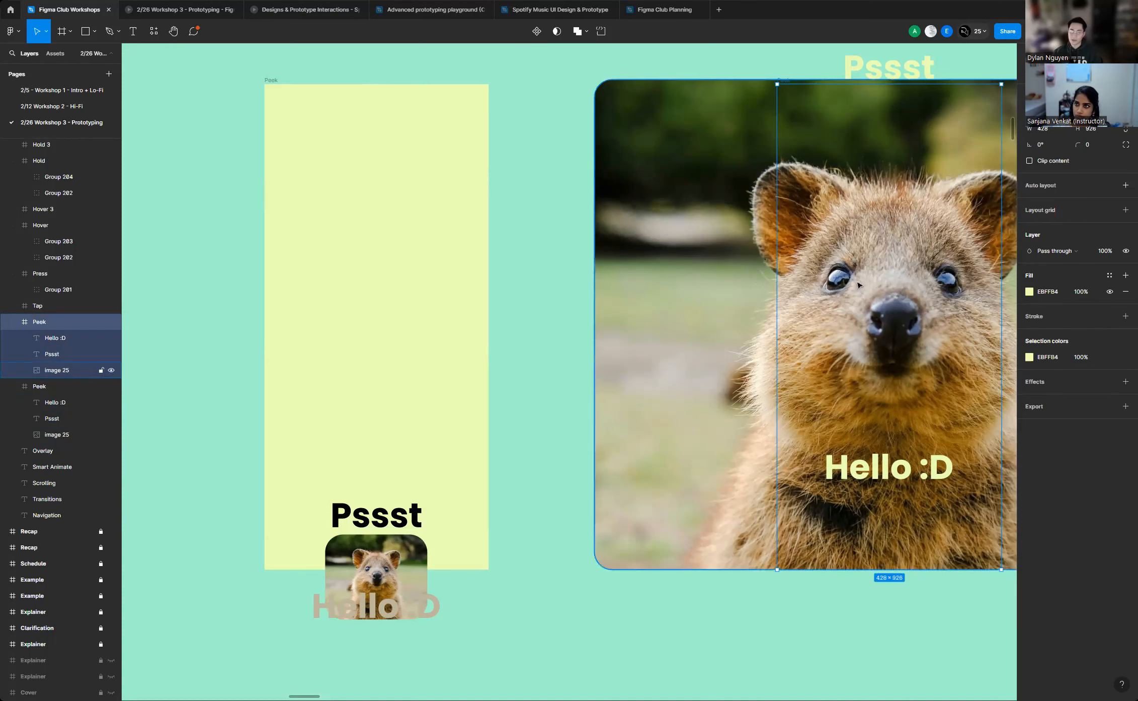
Rename the small quokka image layer in the yellow Peek frame as "quokka"
{"action": "left_click", "coordinate": [383, 556]}
{"action": "double_click", "coordinate": [76, 435]}
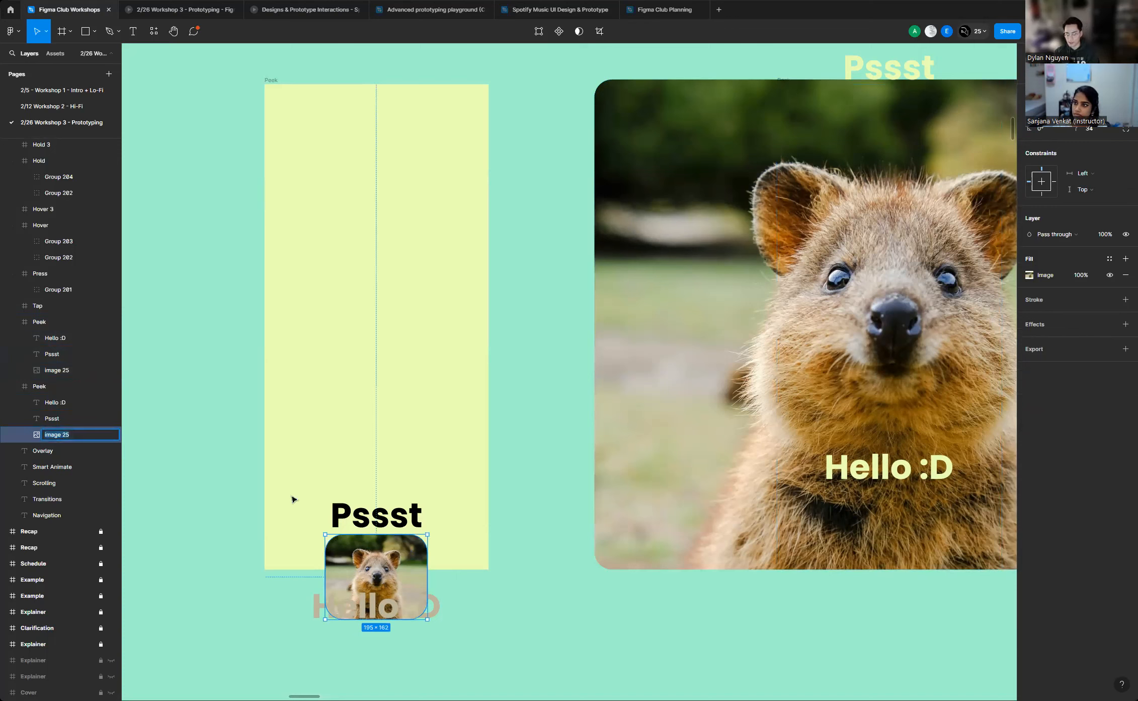
{"action": "type", "text": "quokka"}
{"action": "key", "text": "Return"}
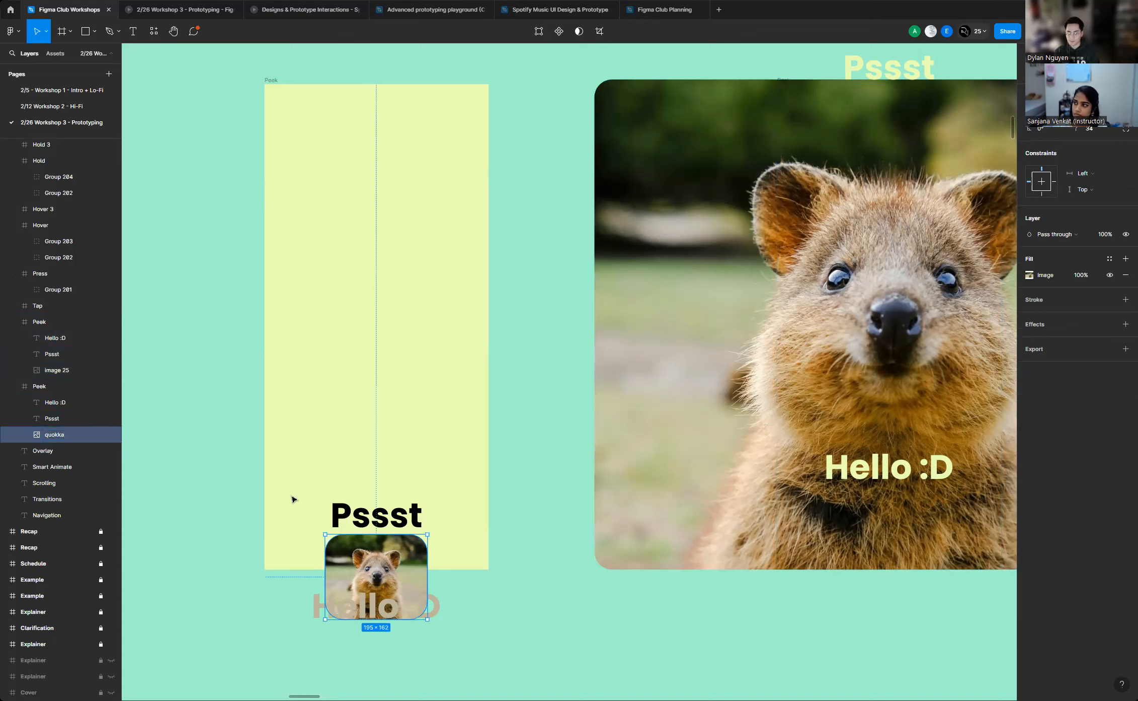
Preview the yellow Peek frame's flow with the renamed layer, trigger the quokka image's transition, and restart the prototype
{"action": "left_click", "coordinate": [270, 81]}
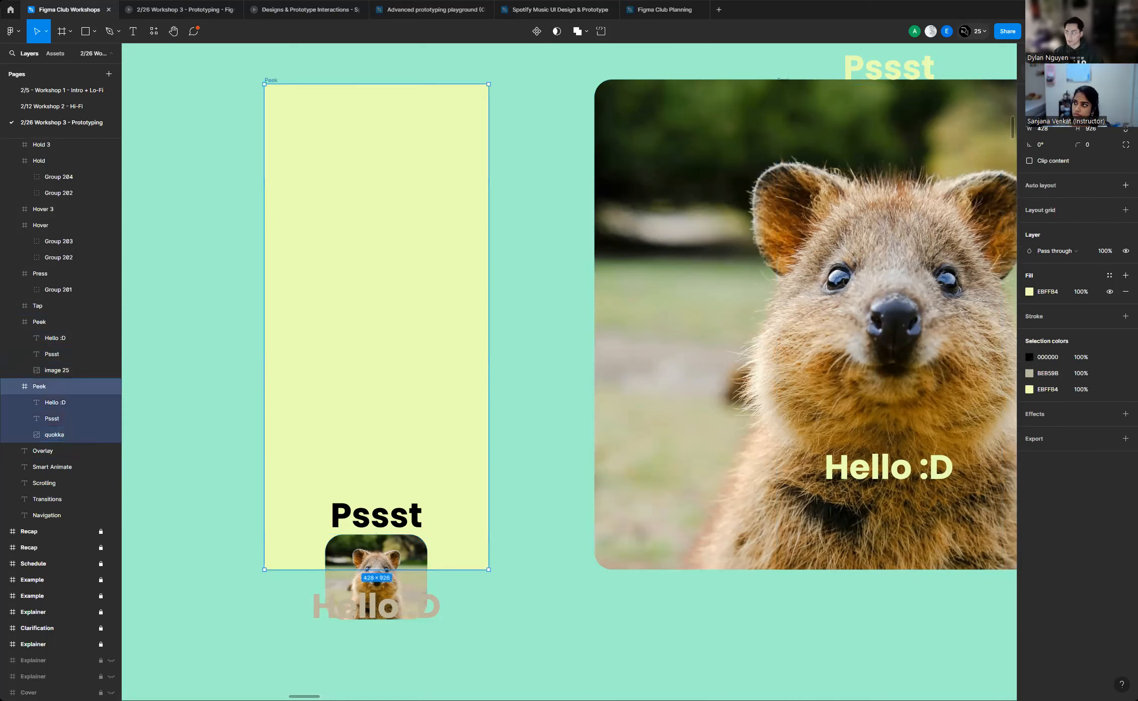
{"action": "left_click", "coordinate": [1063, 54]}
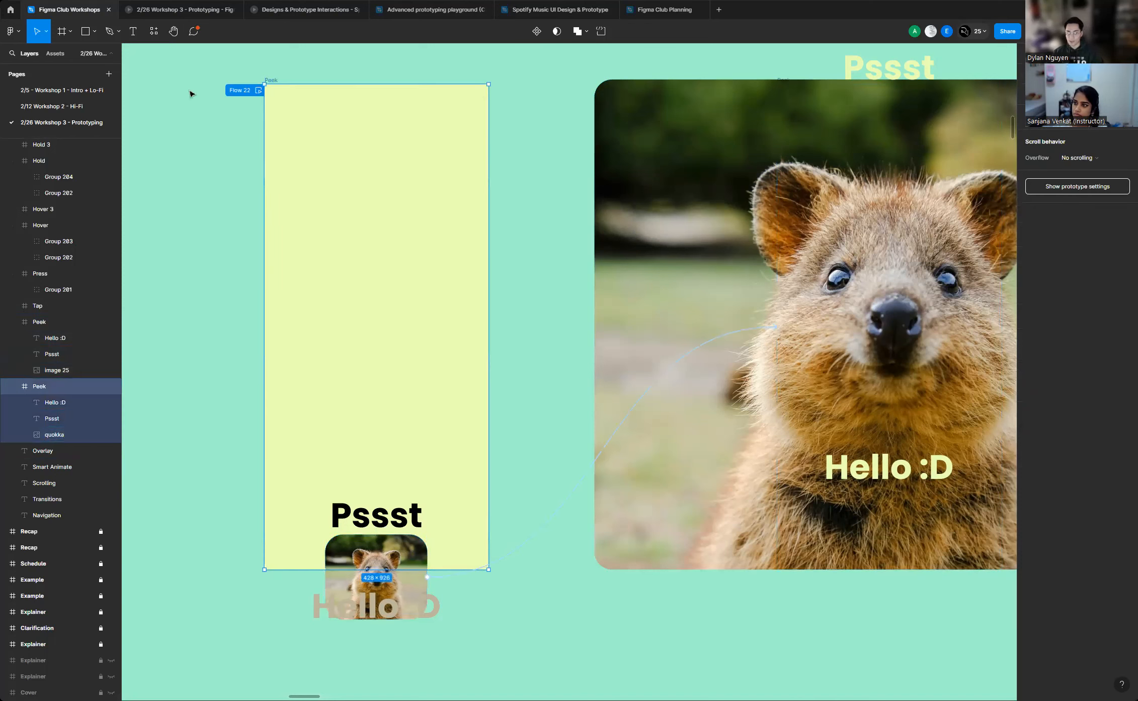
{"action": "left_click", "coordinate": [258, 90]}
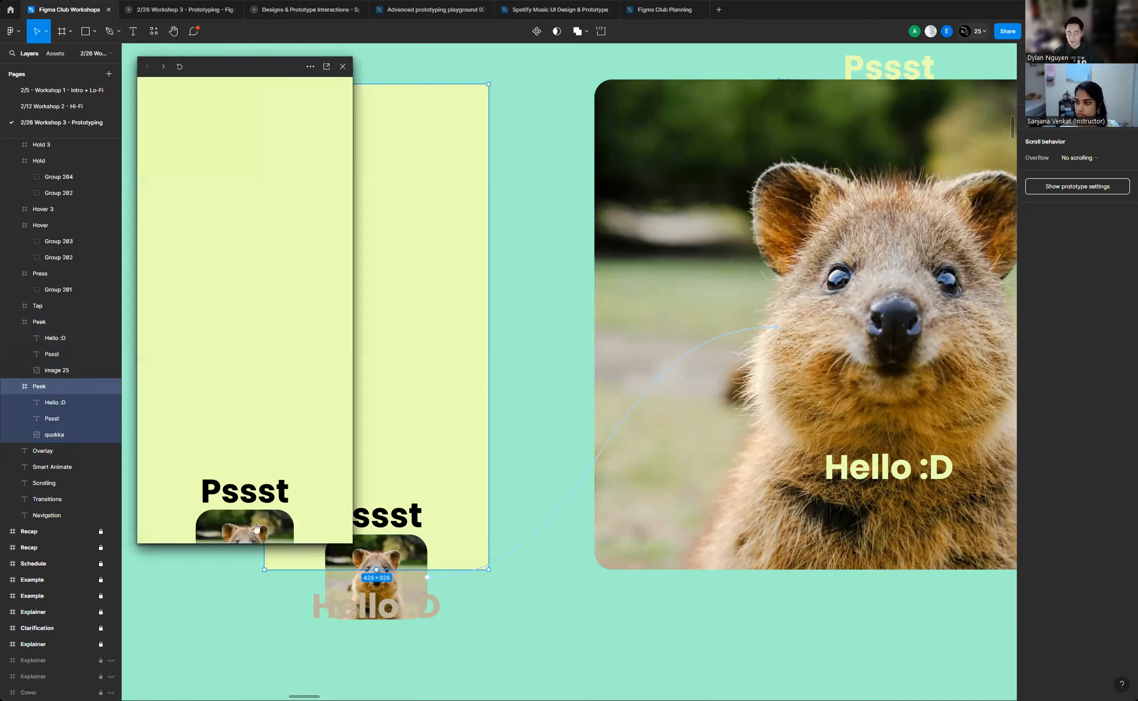
{"action": "left_click", "coordinate": [235, 527]}
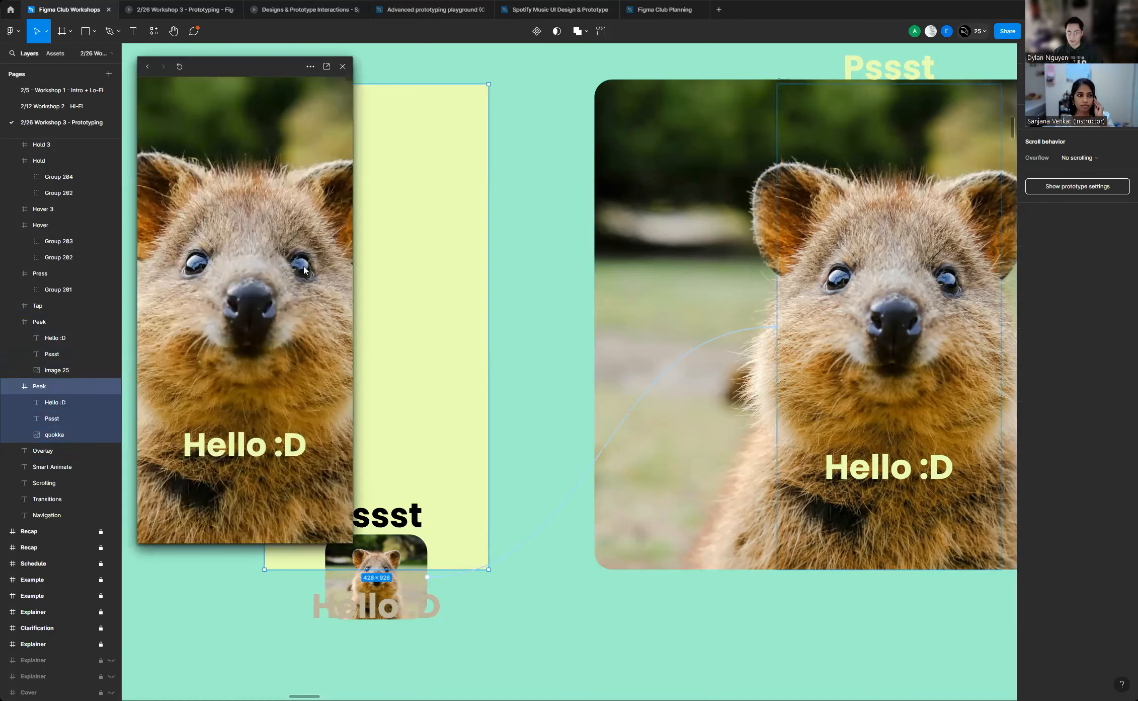
{"action": "left_click", "coordinate": [179, 66]}
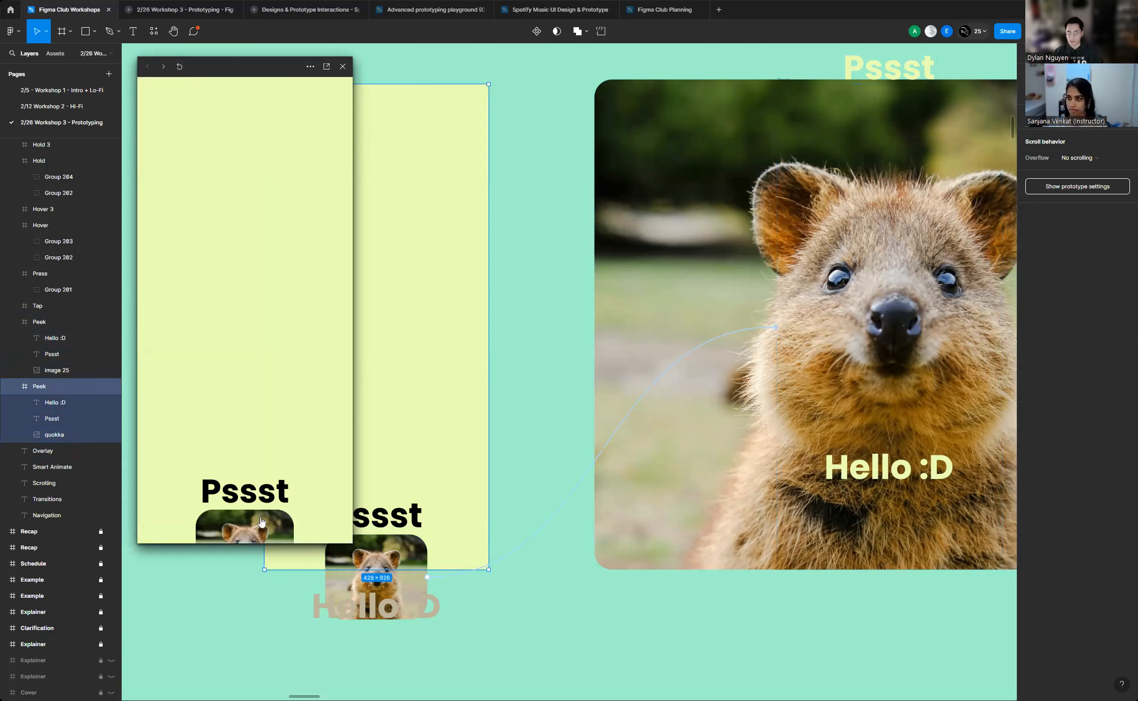
{"action": "left_click", "coordinate": [343, 66]}
Rename the image layer in the quokka Peek frame as "quokka" and preview the image's transition from the yellow Peek frame
{"action": "double_click", "coordinate": [62, 372]}
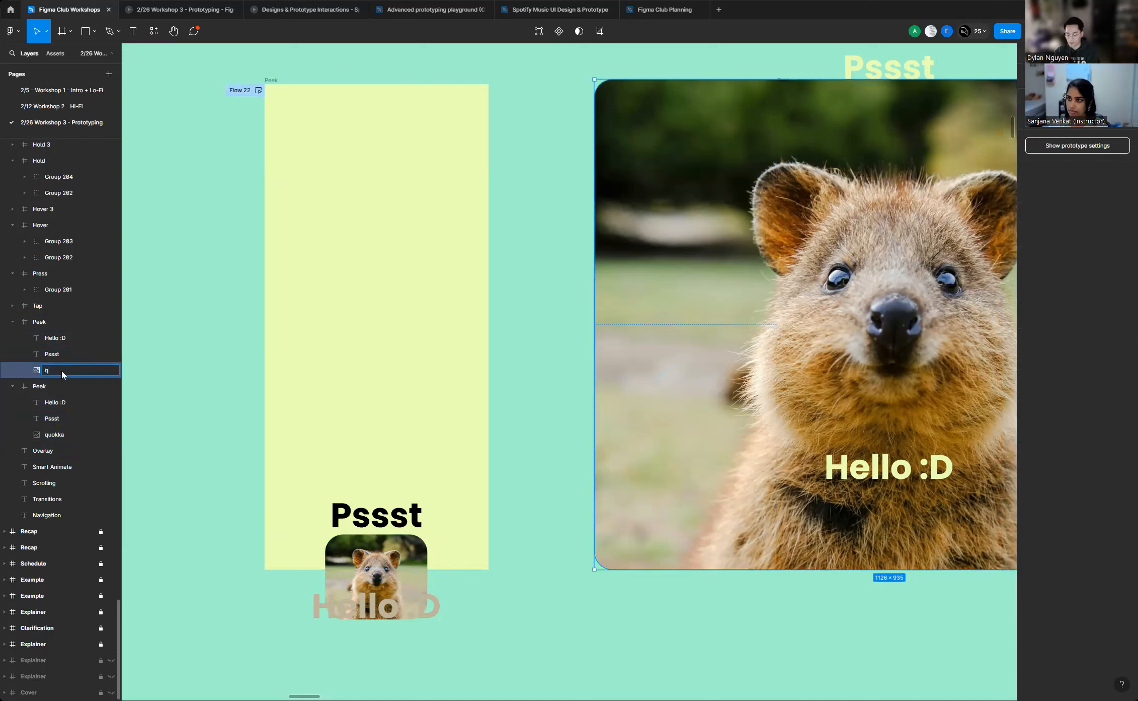
{"action": "key", "text": "Return"}
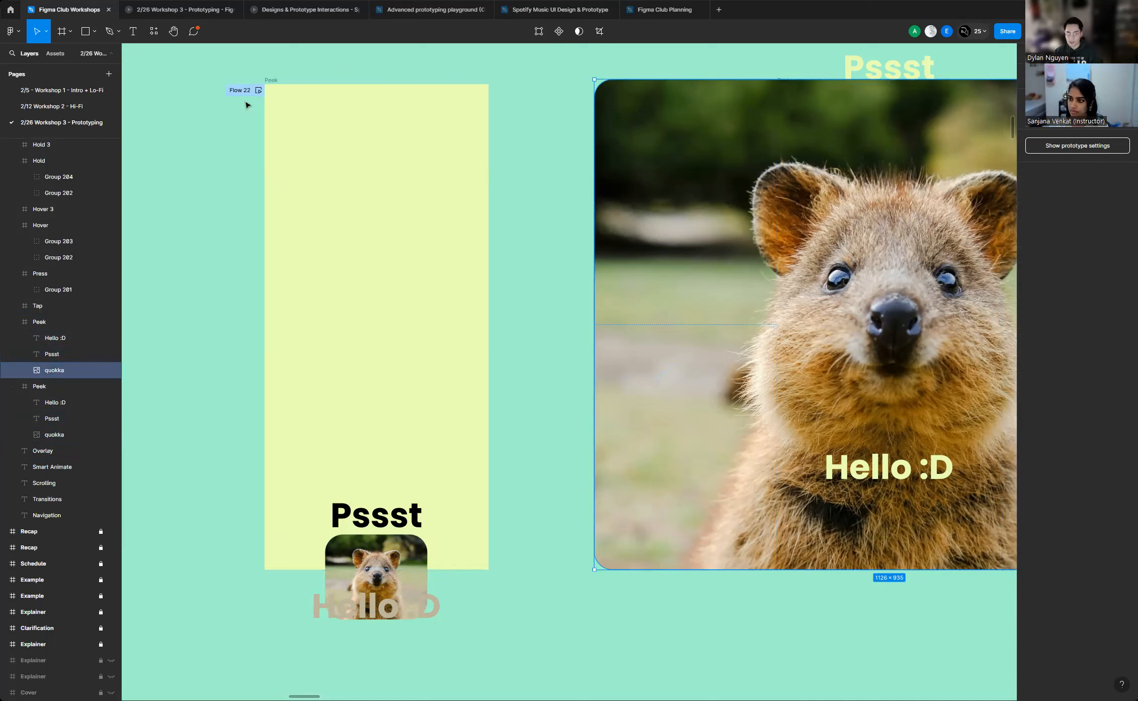
{"action": "left_click", "coordinate": [257, 91]}
{"action": "left_click", "coordinate": [269, 510]}
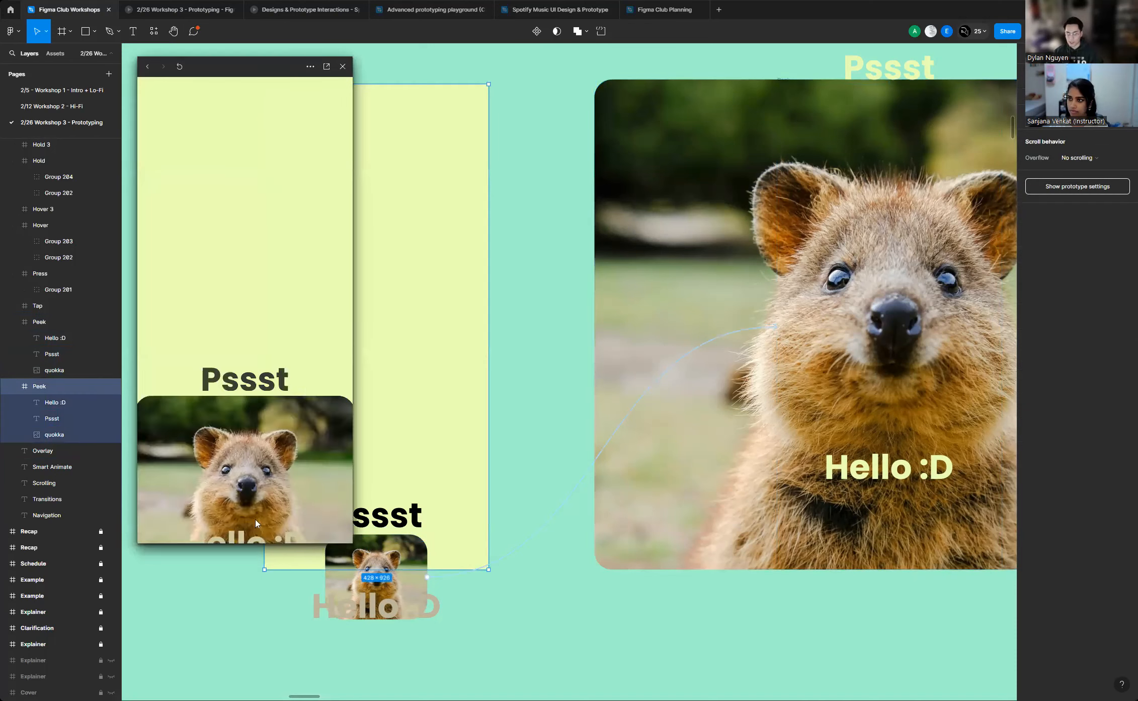
{"action": "left_click", "coordinate": [343, 66]}
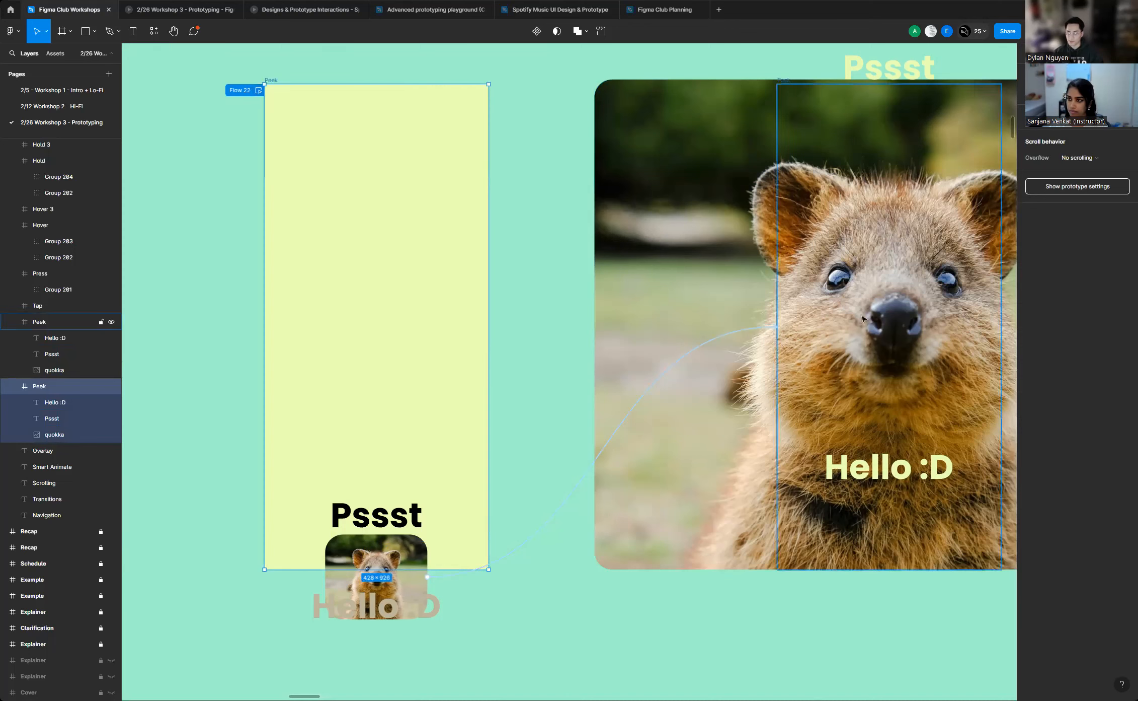
Group the "Pssst" and "Hello :D" text layers of the yellow Peek frame
{"action": "scroll", "coordinate": [470, 300], "scroll_direction": "down", "scroll_amount": 3}
{"action": "scroll", "coordinate": [503, 262], "scroll_direction": "up", "scroll_amount": 2}
{"action": "scroll", "coordinate": [564, 254], "scroll_direction": "up", "scroll_amount": 2}
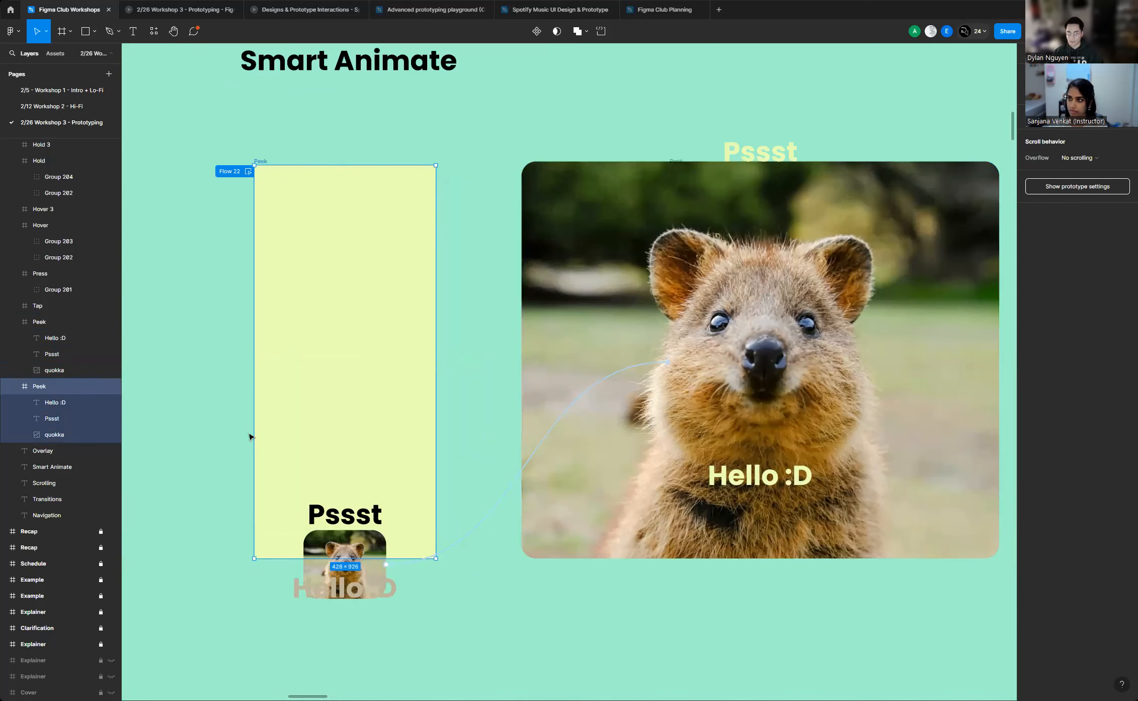
{"action": "key", "text": "Escape"}
{"action": "left_click", "coordinate": [344, 514]}
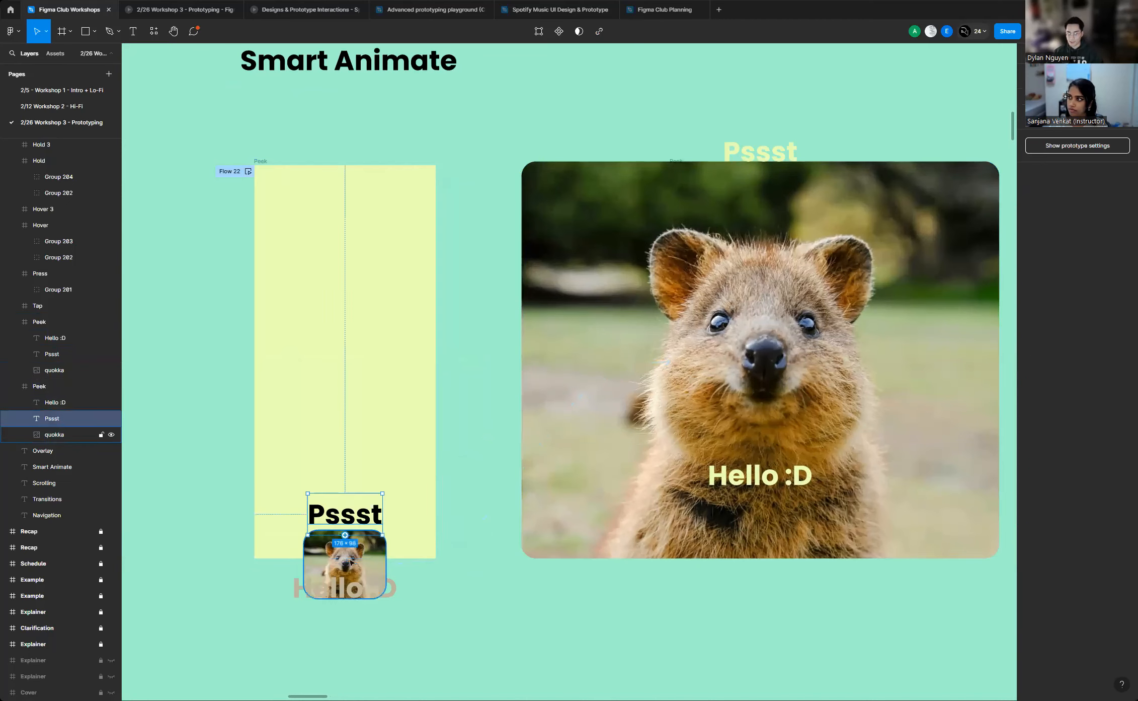
{"action": "left_click", "coordinate": [343, 595], "text": "shift"}
{"action": "scroll", "coordinate": [296, 596], "scroll_direction": "up", "scroll_amount": 5}
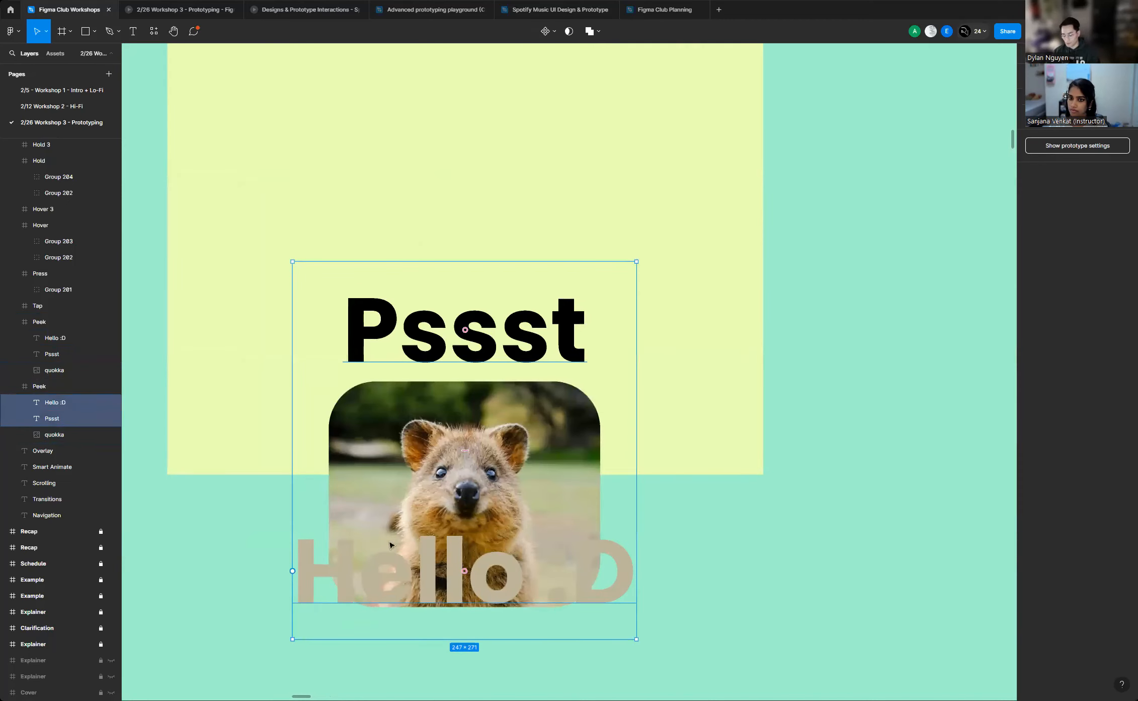
{"action": "key", "text": "ctrl+g"}
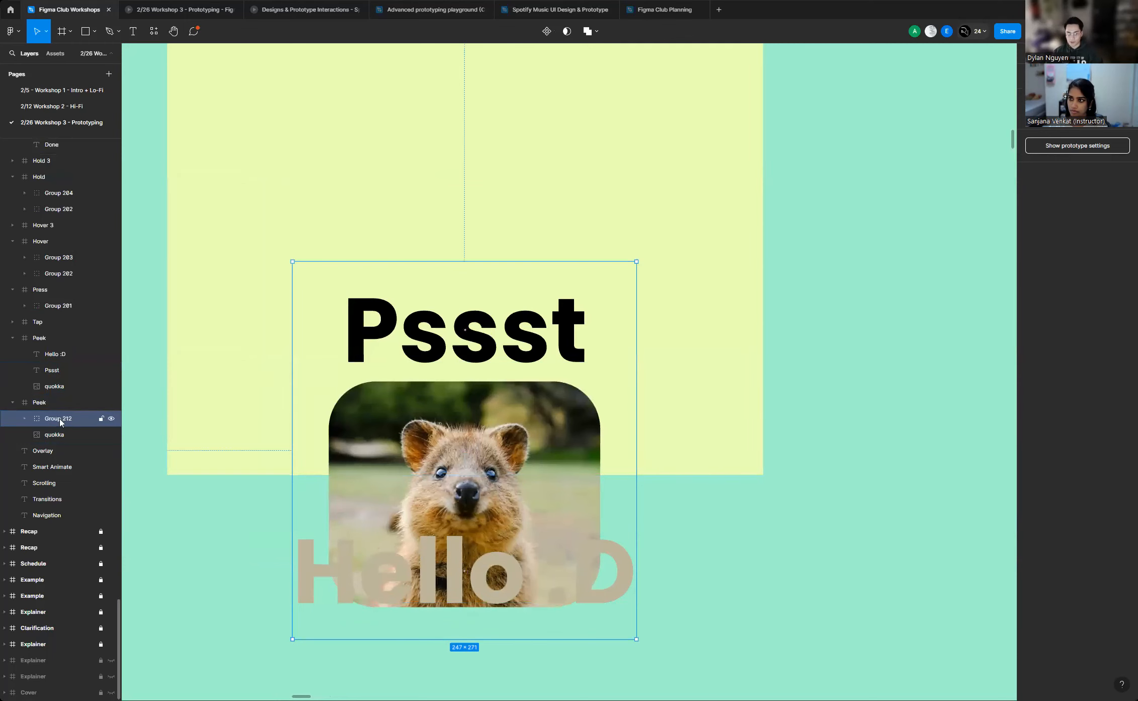
Preview the yellow Peek frame's flow with the grouped texts, triggering the quokka image's transition twice, and close the preview
{"action": "scroll", "coordinate": [359, 335], "scroll_direction": "down", "scroll_amount": 5}
{"action": "scroll", "coordinate": [348, 155], "scroll_direction": "up", "scroll_amount": 4}
{"action": "scroll", "coordinate": [364, 165], "scroll_direction": "down", "scroll_amount": 1}
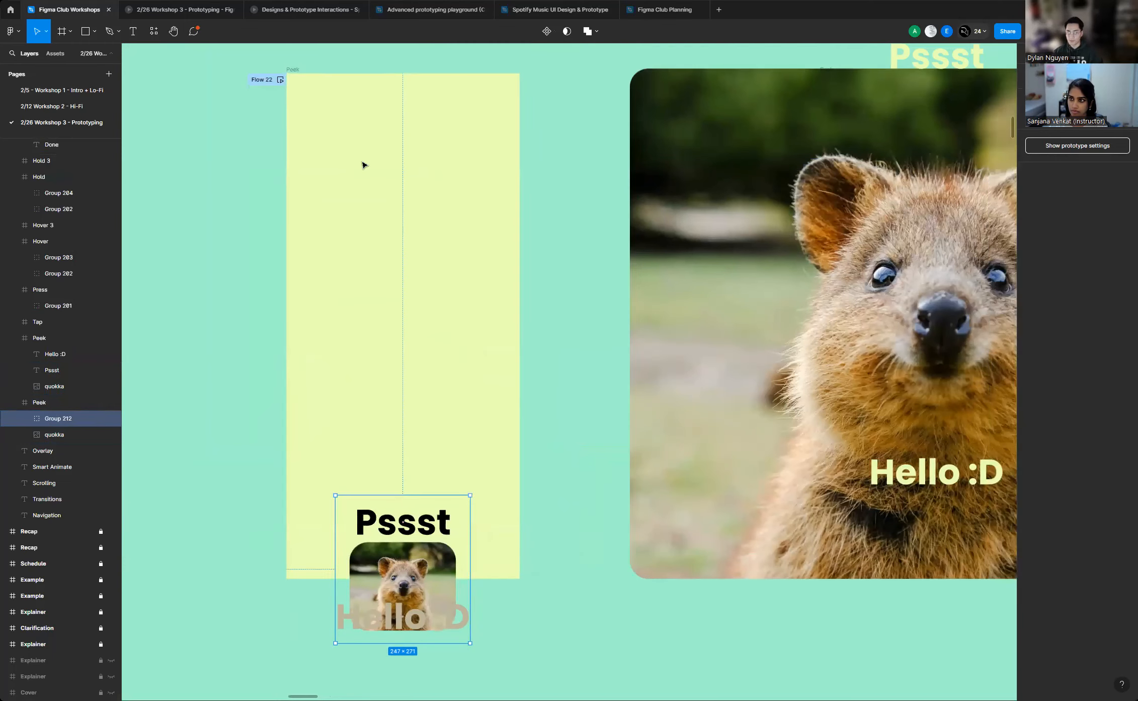
{"action": "left_click", "coordinate": [564, 147]}
{"action": "left_click", "coordinate": [280, 80]}
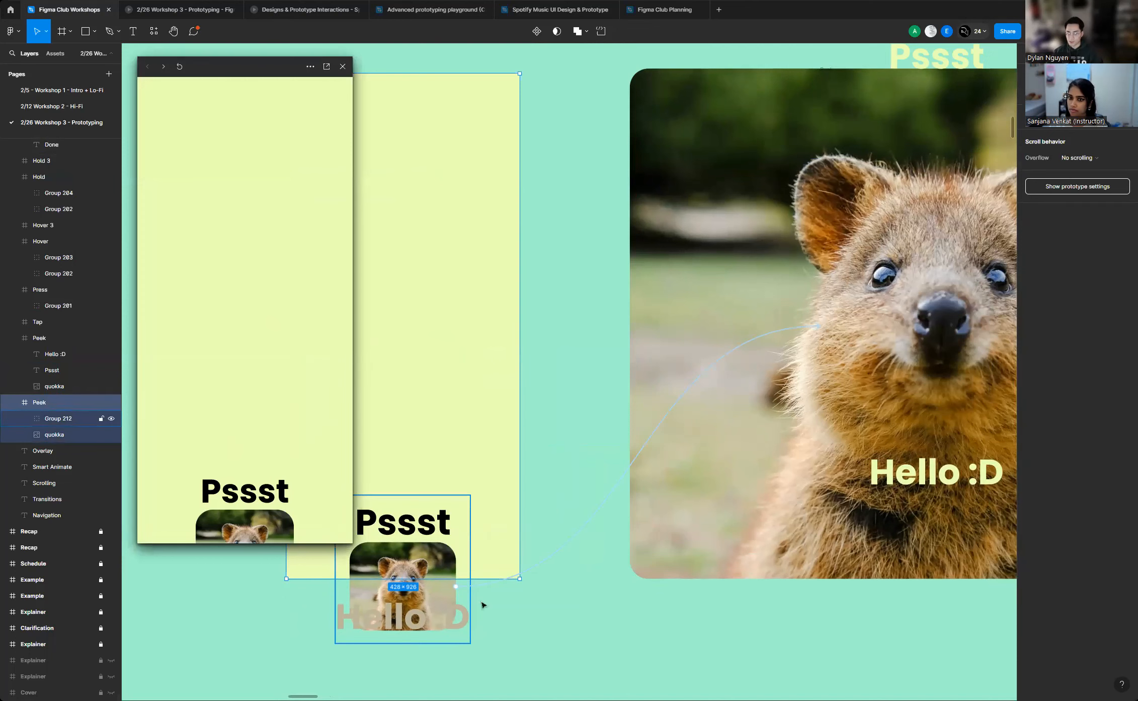
{"action": "scroll", "coordinate": [710, 213], "scroll_direction": "down", "scroll_amount": 3}
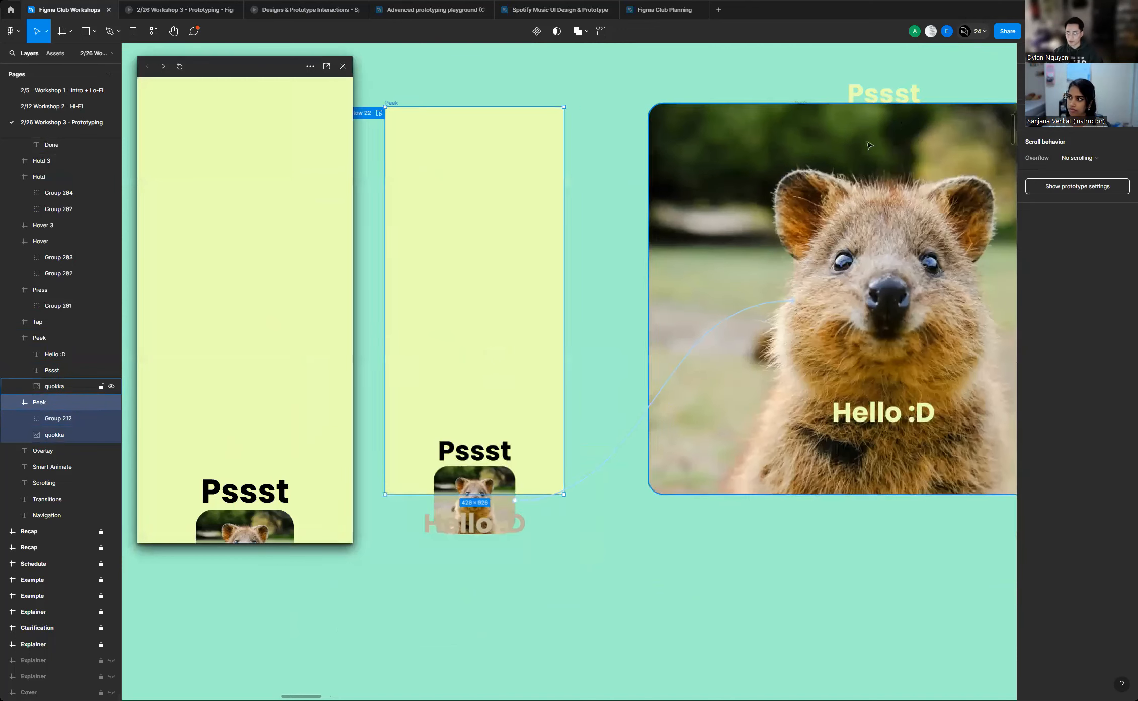
{"action": "scroll", "coordinate": [870, 145], "scroll_direction": "up", "scroll_amount": 3}
{"action": "left_click", "coordinate": [244, 521]}
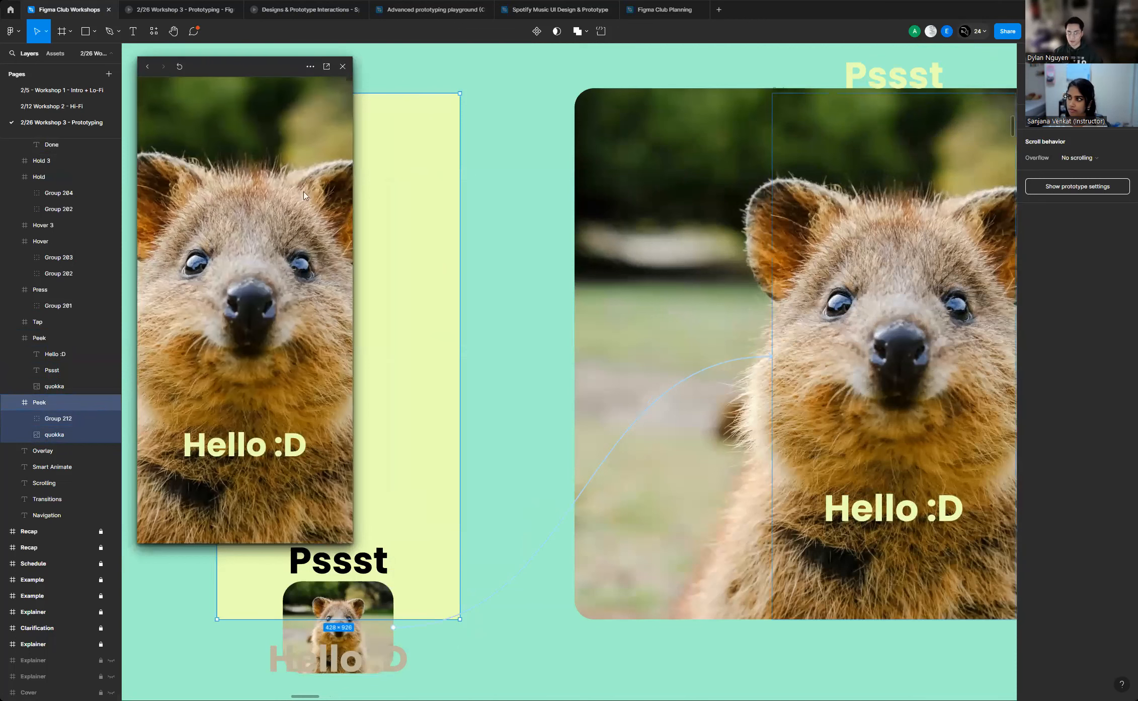
{"action": "left_click", "coordinate": [145, 68]}
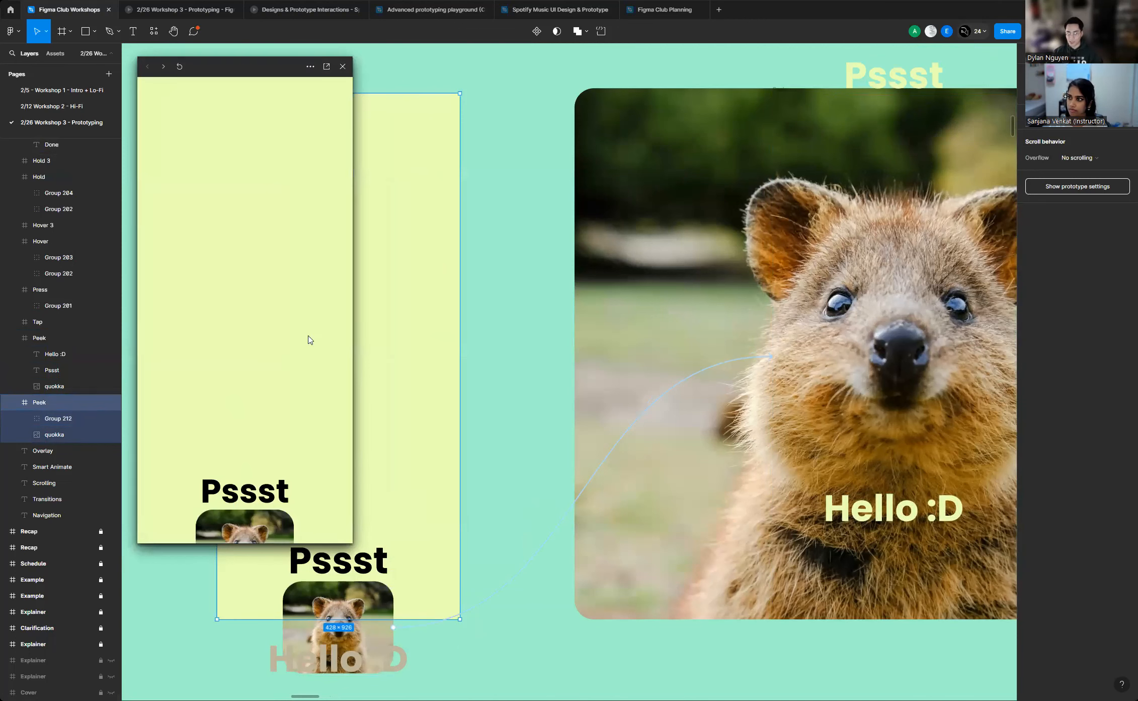
{"action": "left_click", "coordinate": [264, 531]}
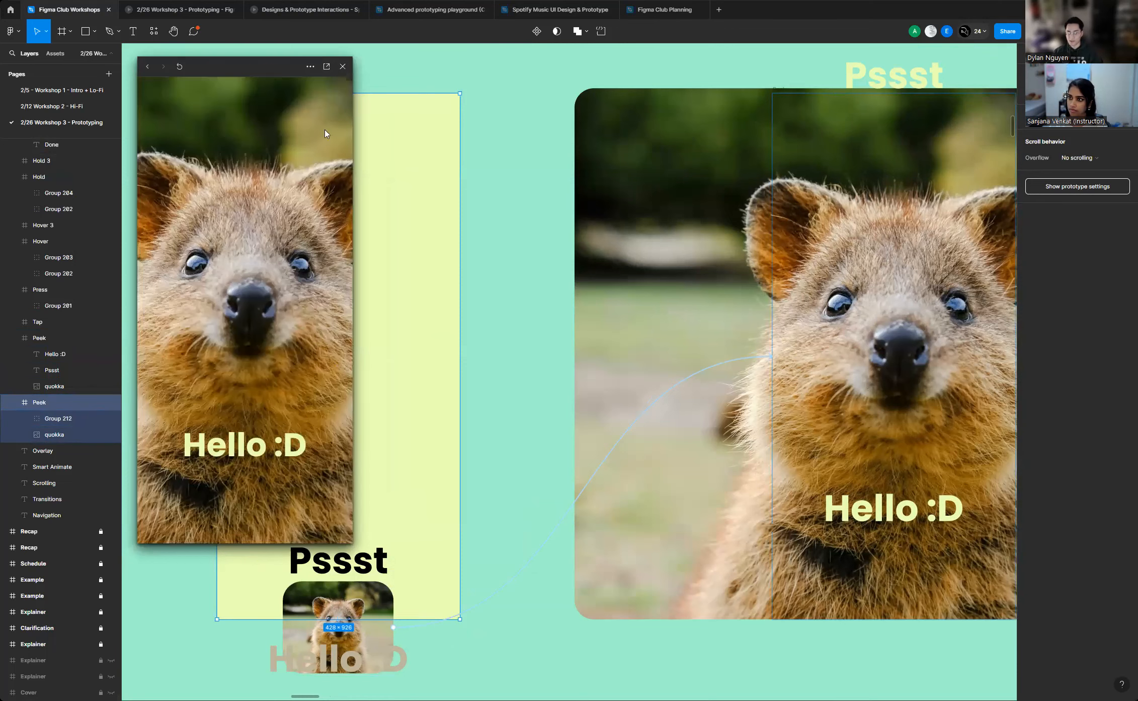
{"action": "left_click", "coordinate": [341, 67]}
Select the text group in the yellow Peek frame and open its layer actions
{"action": "scroll", "coordinate": [480, 305], "scroll_direction": "up", "scroll_amount": 5}
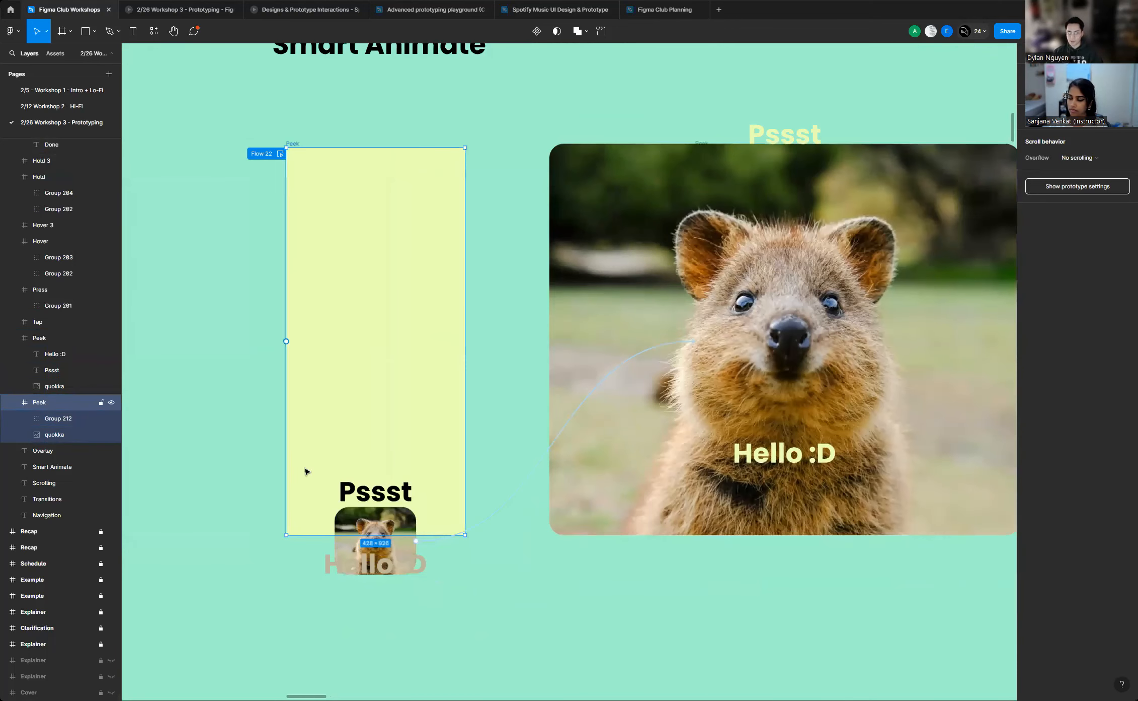
{"action": "left_click", "coordinate": [58, 418]}
{"action": "right_click", "coordinate": [60, 420]}
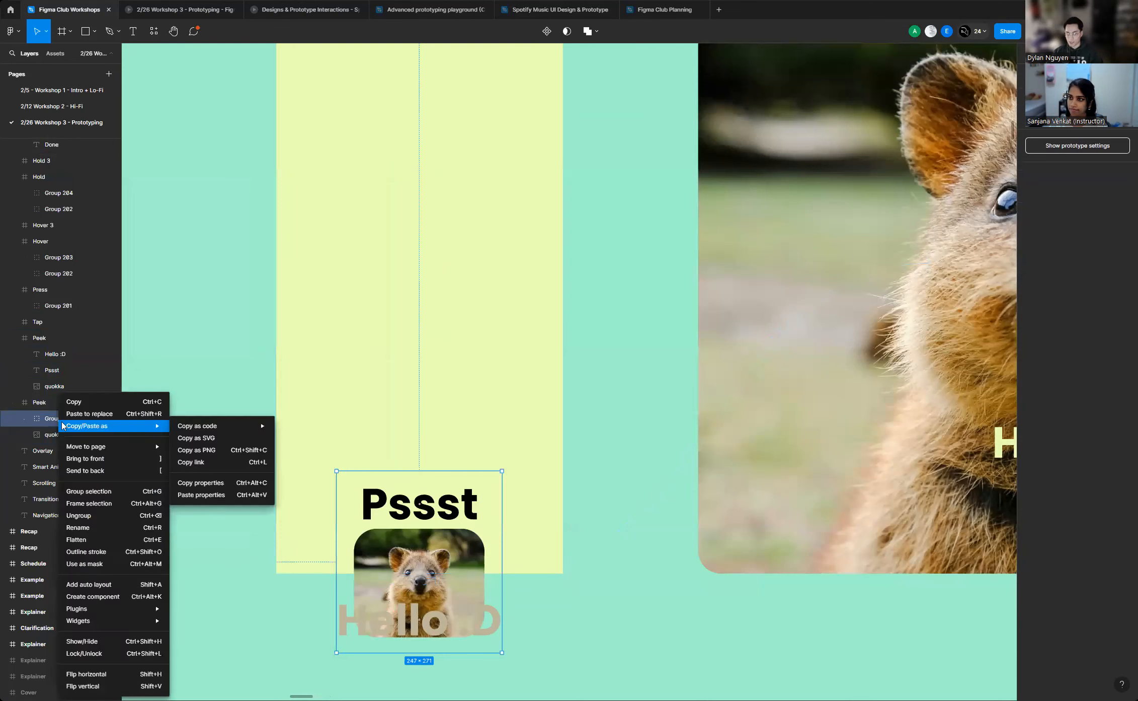
Ungroup the "Hello :D" and "Pssst" texts in the small-quokka Peek frame of the Smart Animate example
{"action": "left_click", "coordinate": [93, 515]}
{"action": "left_click", "coordinate": [213, 429]}
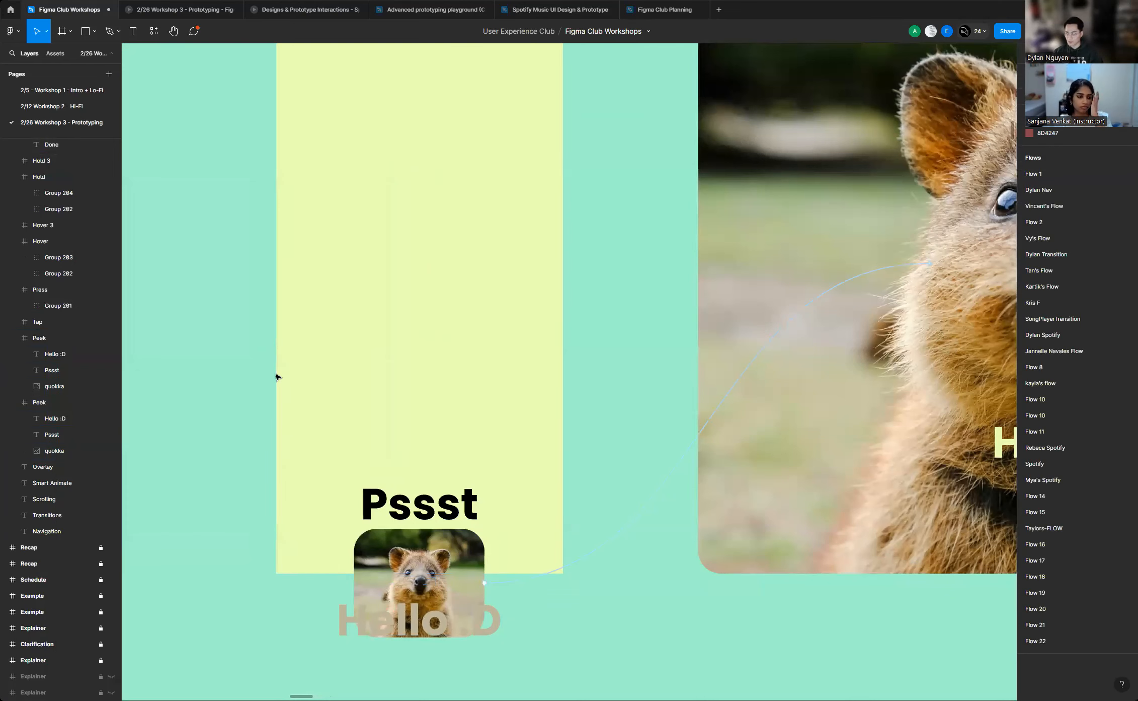
{"action": "scroll", "coordinate": [295, 338], "scroll_direction": "down", "scroll_amount": 3}
{"action": "scroll", "coordinate": [294, 338], "scroll_direction": "down", "scroll_amount": 5}
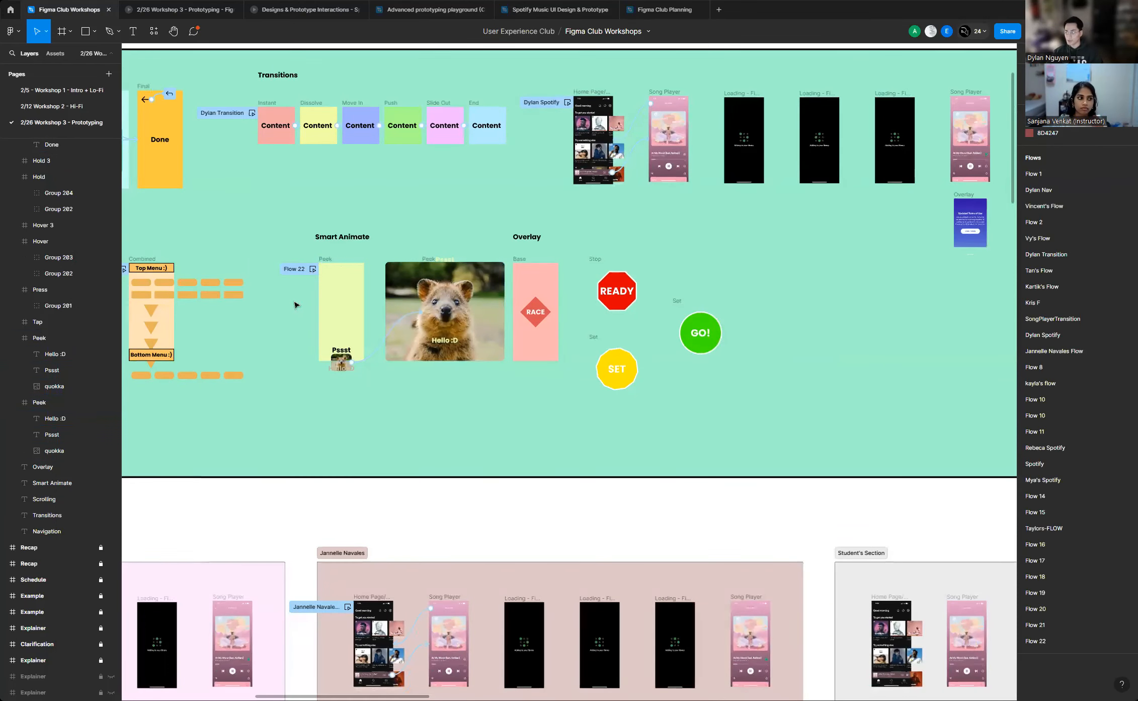
{"action": "scroll", "coordinate": [285, 297], "scroll_direction": "down", "scroll_amount": 2}
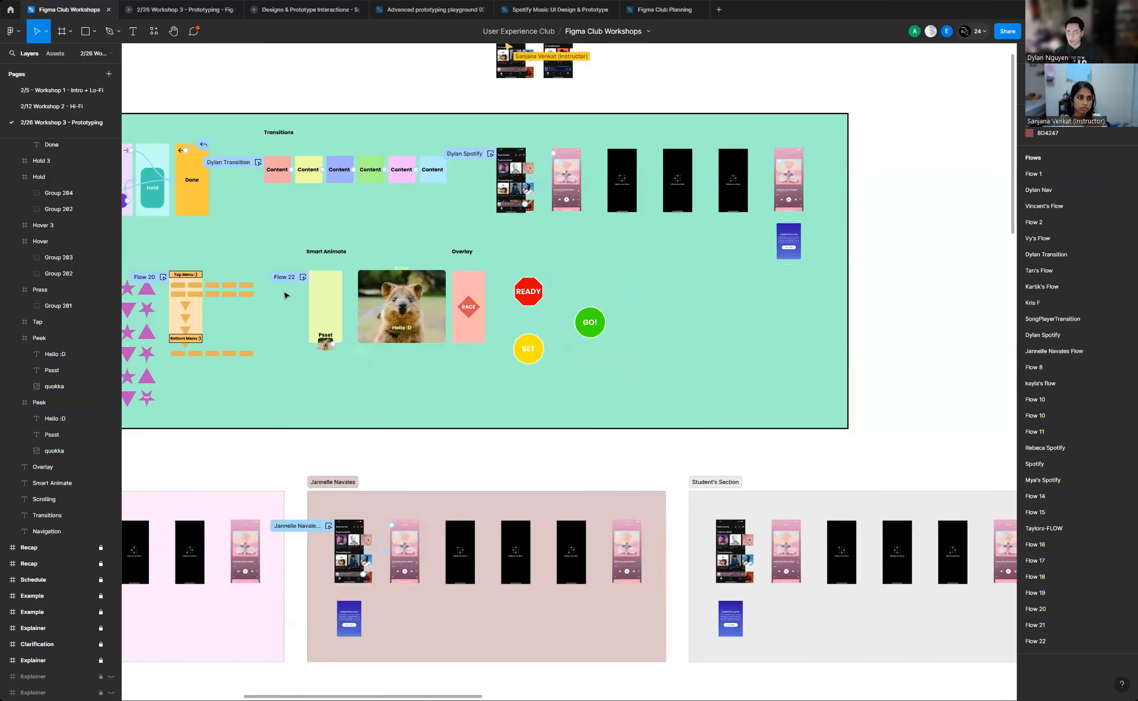
Examine the Spotify Home Page/ Feed, Song Player and loading frames in the workshop's test section
{"action": "scroll", "coordinate": [498, 251], "scroll_direction": "up", "scroll_amount": 3}
{"action": "scroll", "coordinate": [503, 246], "scroll_direction": "up", "scroll_amount": 5}
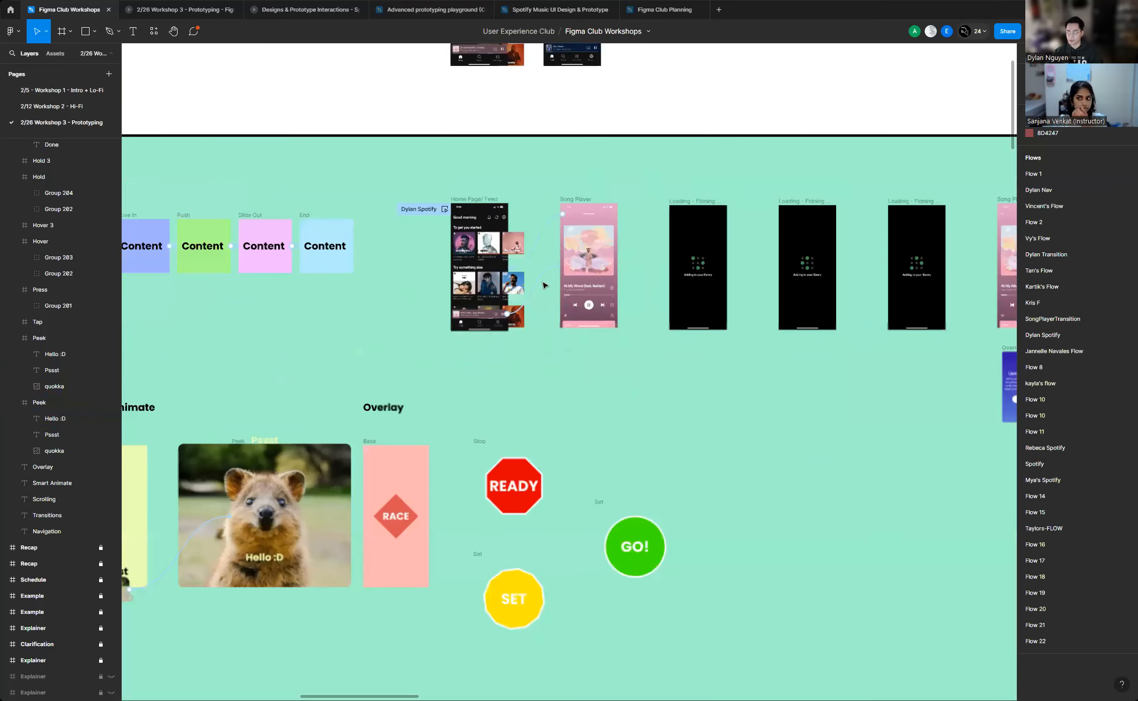
{"action": "scroll", "coordinate": [506, 240], "scroll_direction": "up", "scroll_amount": 3}
{"action": "scroll", "coordinate": [630, 242], "scroll_direction": "up", "scroll_amount": 3}
{"action": "scroll", "coordinate": [265, 247], "scroll_direction": "down", "scroll_amount": 2}
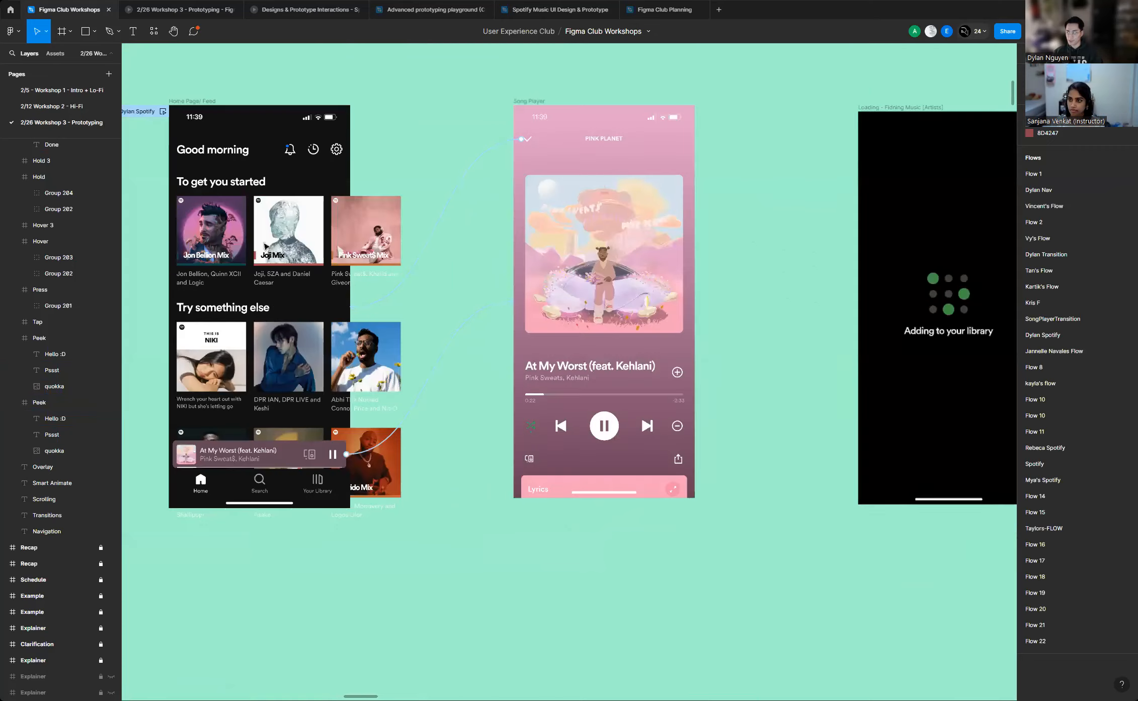
{"action": "scroll", "coordinate": [265, 247], "scroll_direction": "down", "scroll_amount": 4}
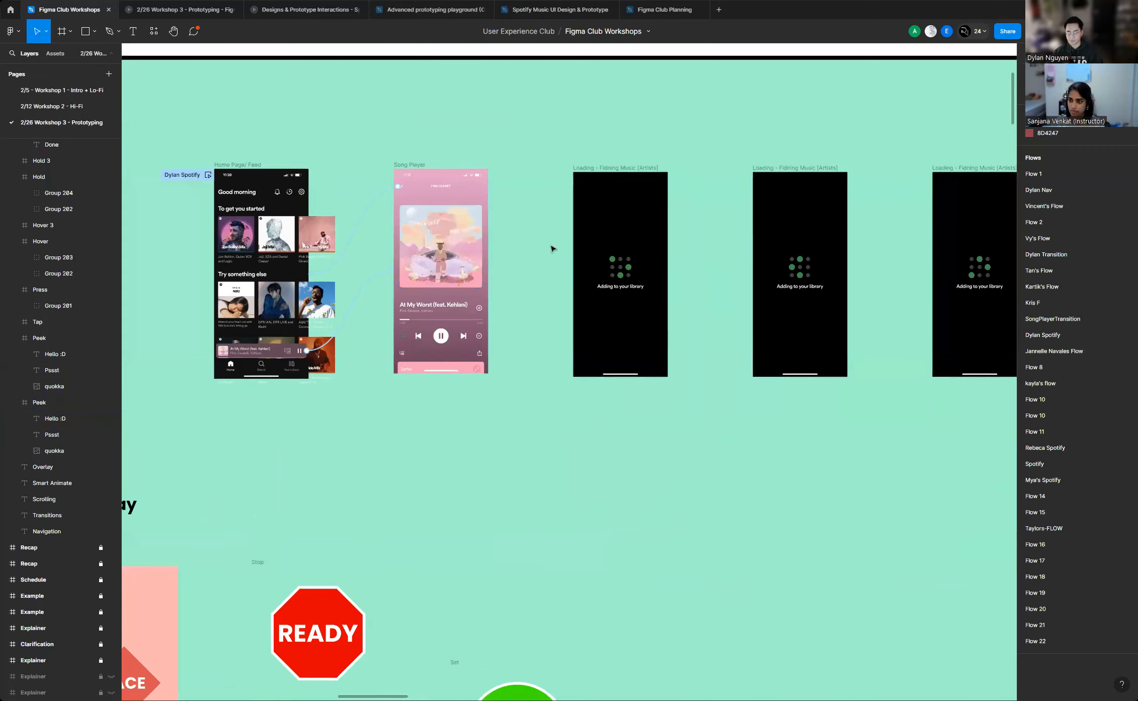
{"action": "left_click", "coordinate": [490, 252]}
{"action": "scroll", "coordinate": [356, 247], "scroll_direction": "down", "scroll_amount": 3}
{"action": "left_click", "coordinate": [443, 209]}
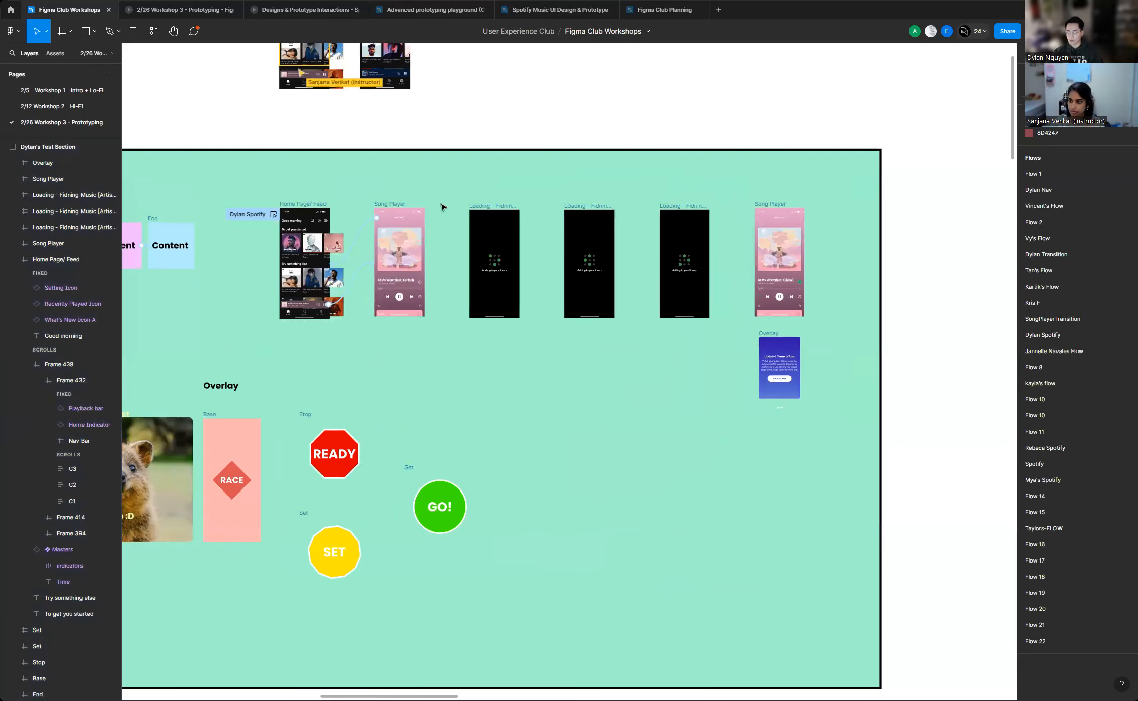
{"action": "scroll", "coordinate": [413, 236], "scroll_direction": "up", "scroll_amount": 5}
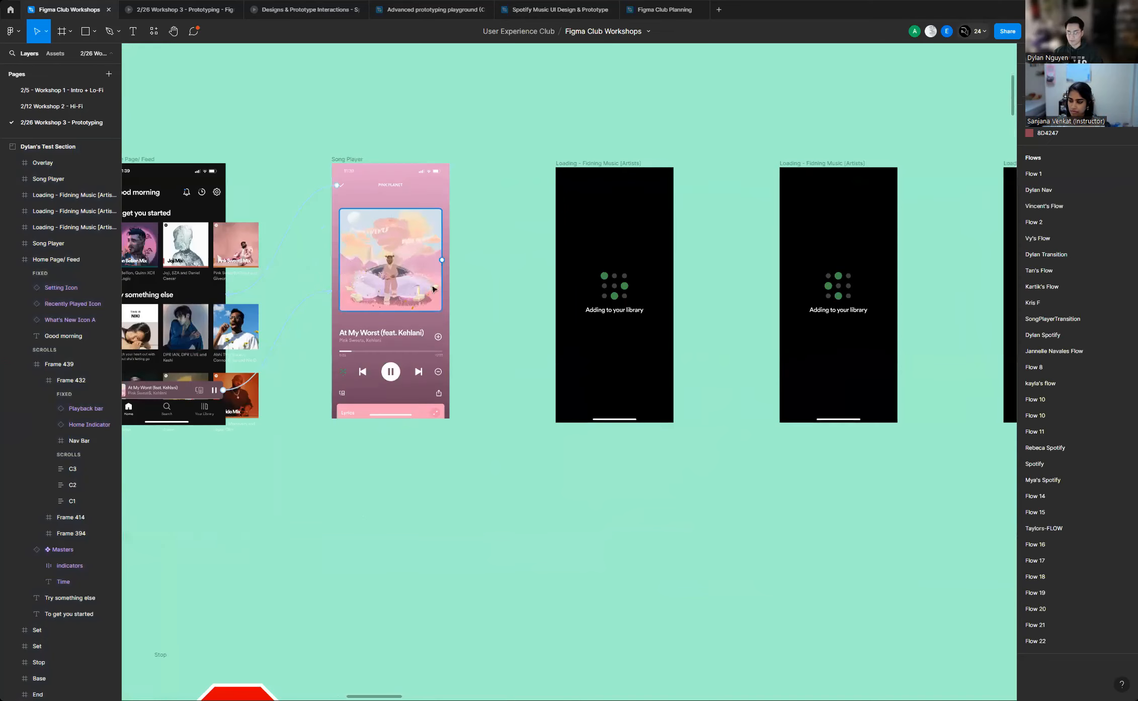
{"action": "scroll", "coordinate": [438, 295], "scroll_direction": "up", "scroll_amount": 5}
{"action": "scroll", "coordinate": [284, 282], "scroll_direction": "down", "scroll_amount": 5}
{"action": "scroll", "coordinate": [275, 287], "scroll_direction": "down", "scroll_amount": 2}
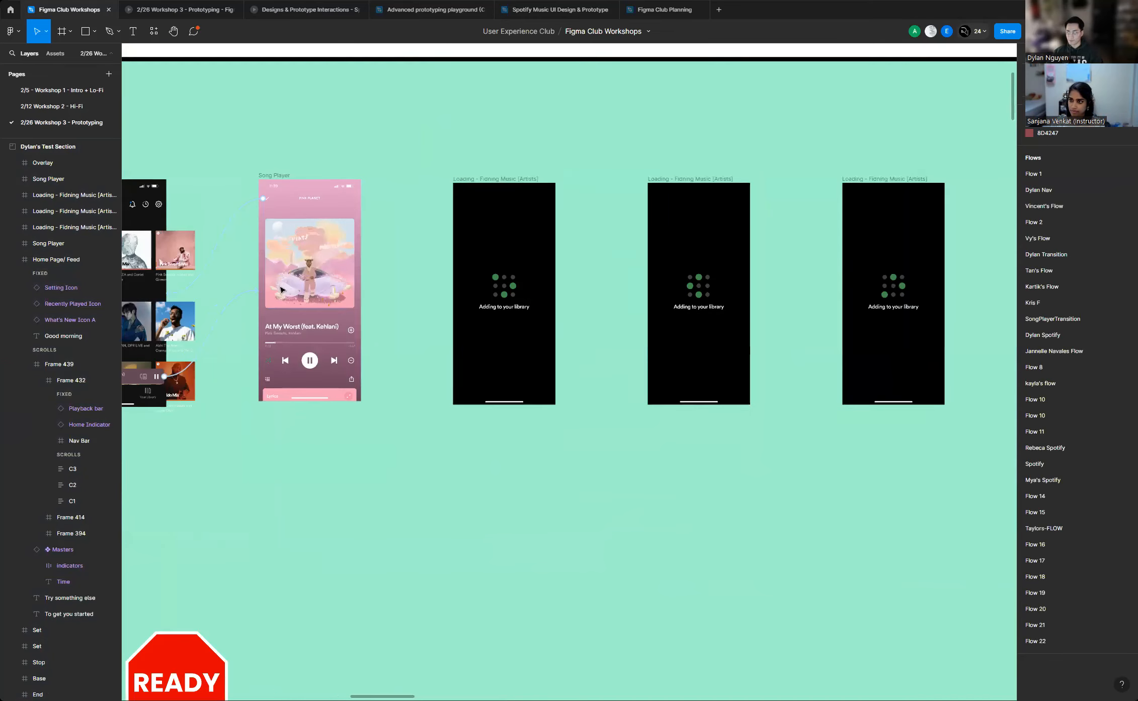
Examine the first Song Player frame up close, including its album art, playback controls and add icon
{"action": "scroll", "coordinate": [281, 288], "scroll_direction": "up", "scroll_amount": 4}
{"action": "scroll", "coordinate": [281, 288], "scroll_direction": "up", "scroll_amount": 3}
{"action": "scroll", "coordinate": [305, 407], "scroll_direction": "up", "scroll_amount": 2}
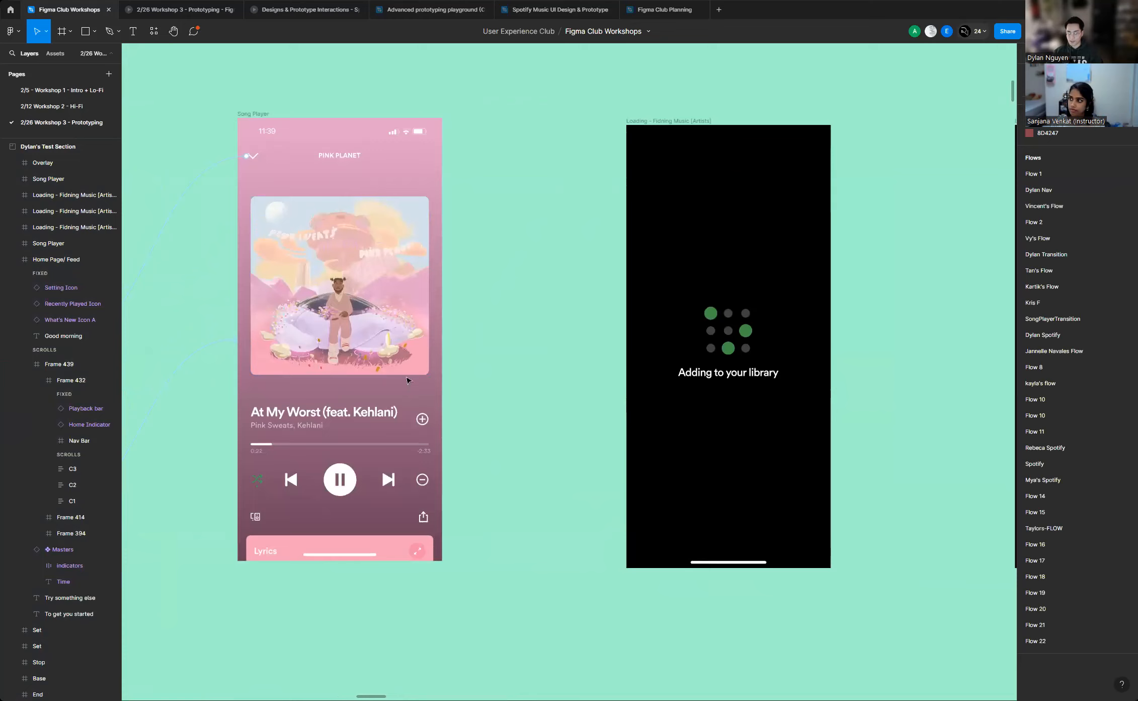
{"action": "scroll", "coordinate": [305, 406], "scroll_direction": "up", "scroll_amount": 2}
{"action": "scroll", "coordinate": [476, 437], "scroll_direction": "up", "scroll_amount": 1}
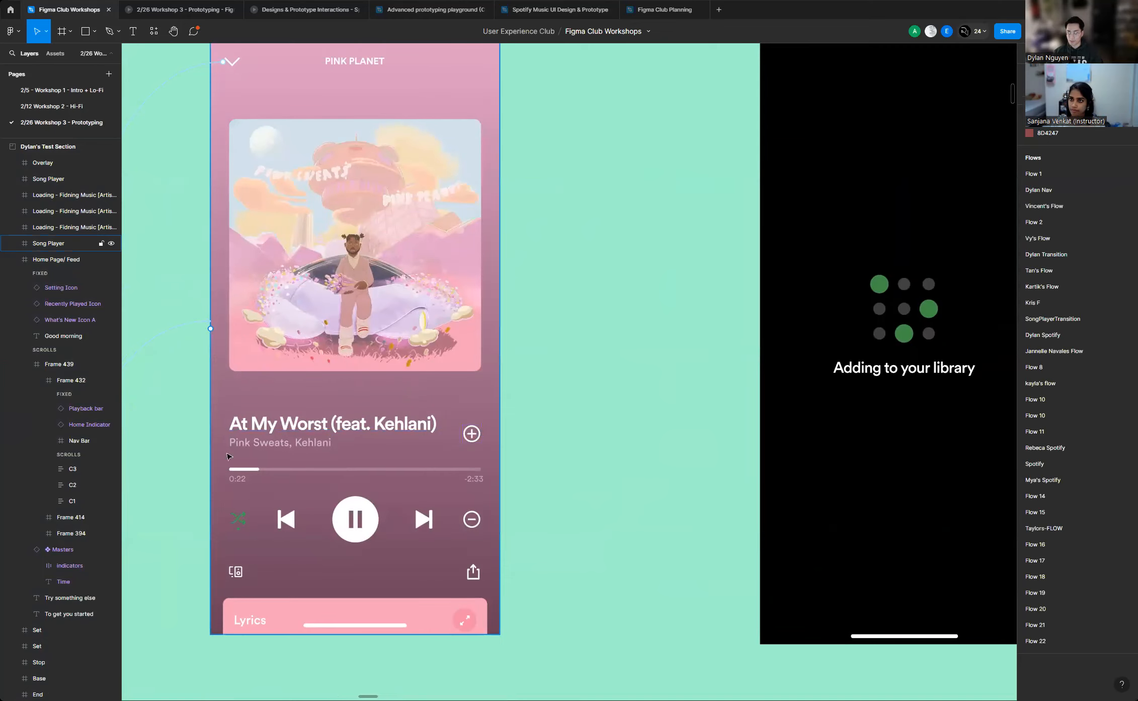
{"action": "scroll", "coordinate": [244, 452], "scroll_direction": "down", "scroll_amount": 2}
{"action": "scroll", "coordinate": [221, 445], "scroll_direction": "up", "scroll_amount": 3}
{"action": "scroll", "coordinate": [622, 392], "scroll_direction": "down", "scroll_amount": 2}
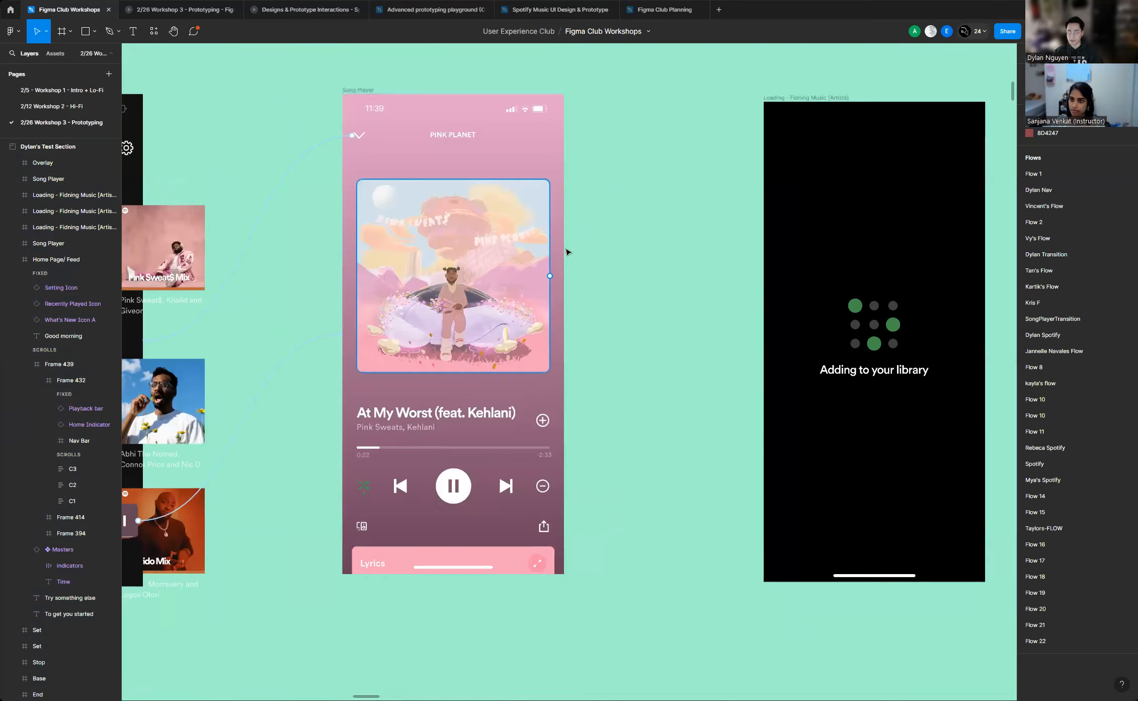
{"action": "scroll", "coordinate": [416, 434], "scroll_direction": "up", "scroll_amount": 2}
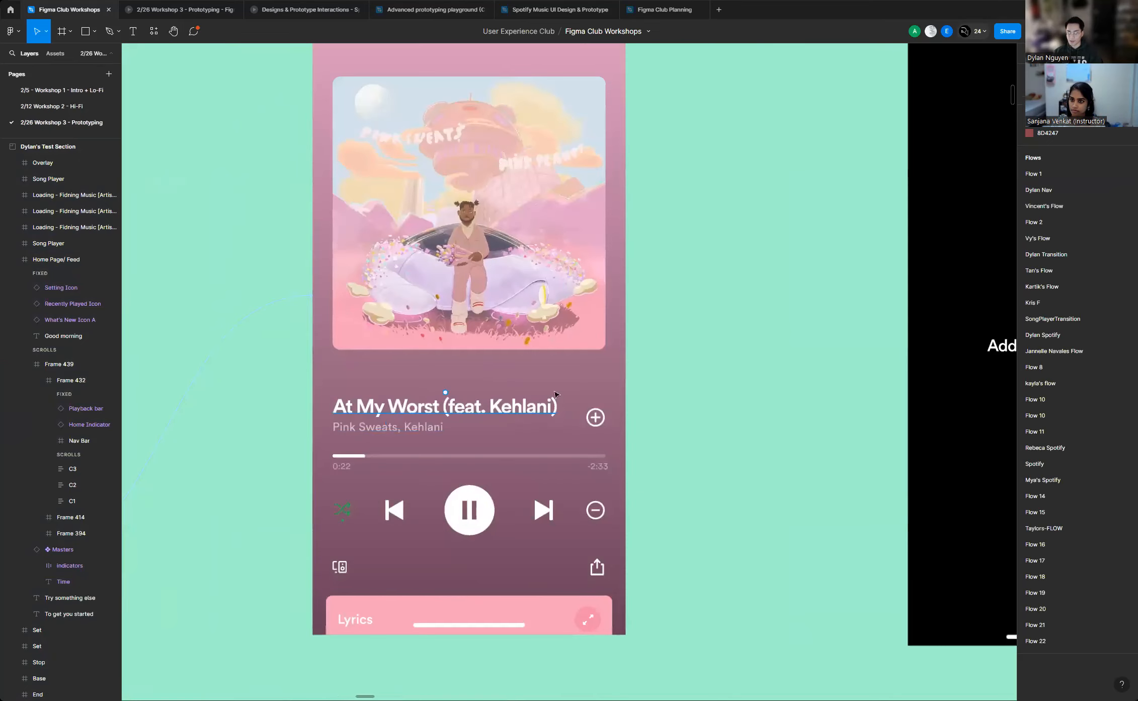
{"action": "scroll", "coordinate": [572, 436], "scroll_direction": "up", "scroll_amount": 1}
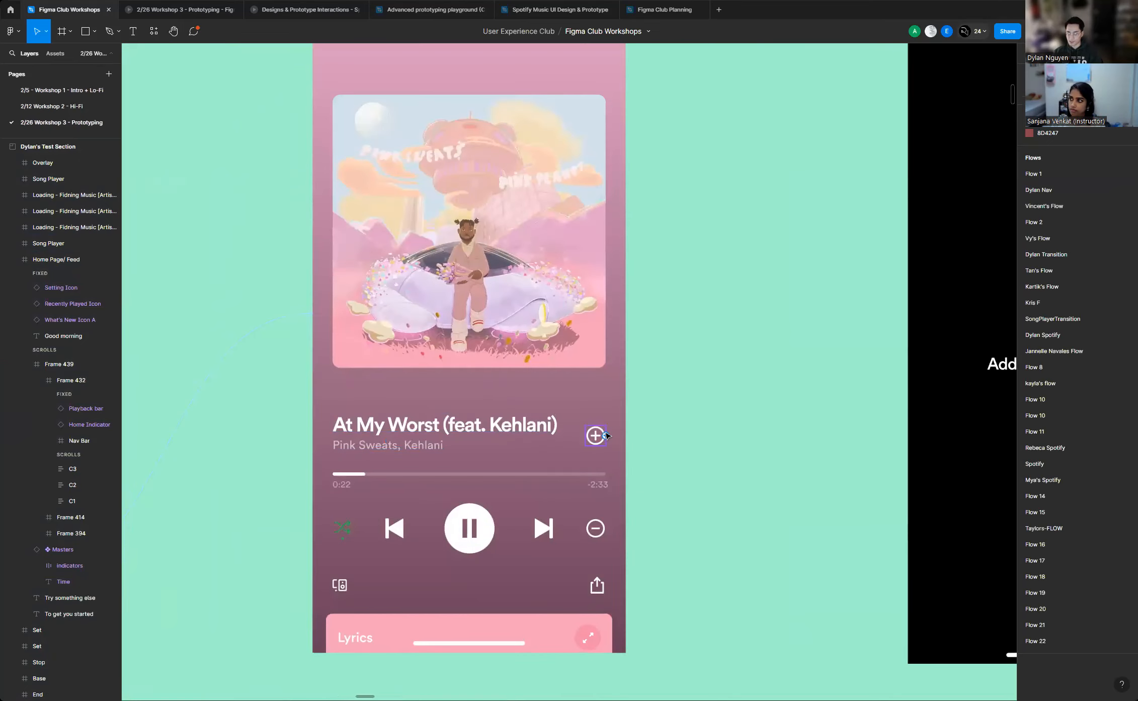
{"action": "scroll", "coordinate": [365, 417], "scroll_direction": "down", "scroll_amount": 2}
{"action": "scroll", "coordinate": [398, 424], "scroll_direction": "up", "scroll_amount": 1}
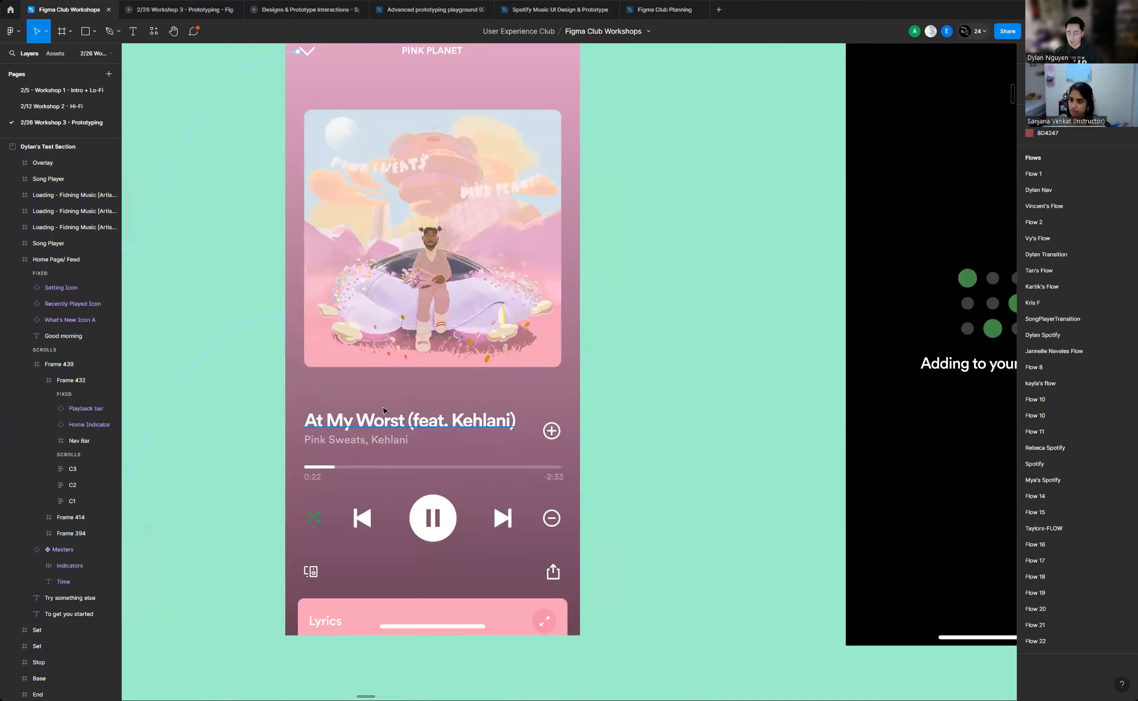
{"action": "scroll", "coordinate": [199, 401], "scroll_direction": "down", "scroll_amount": 4}
{"action": "scroll", "coordinate": [201, 396], "scroll_direction": "up", "scroll_amount": 3}
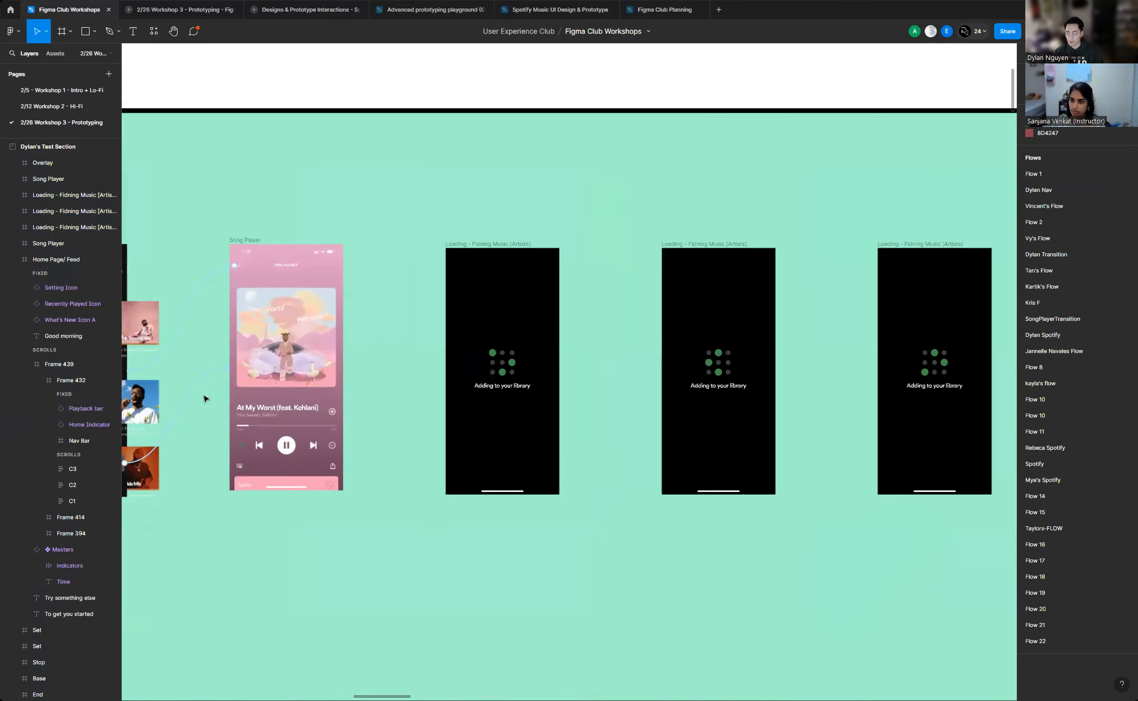
{"action": "scroll", "coordinate": [229, 383], "scroll_direction": "up", "scroll_amount": 2}
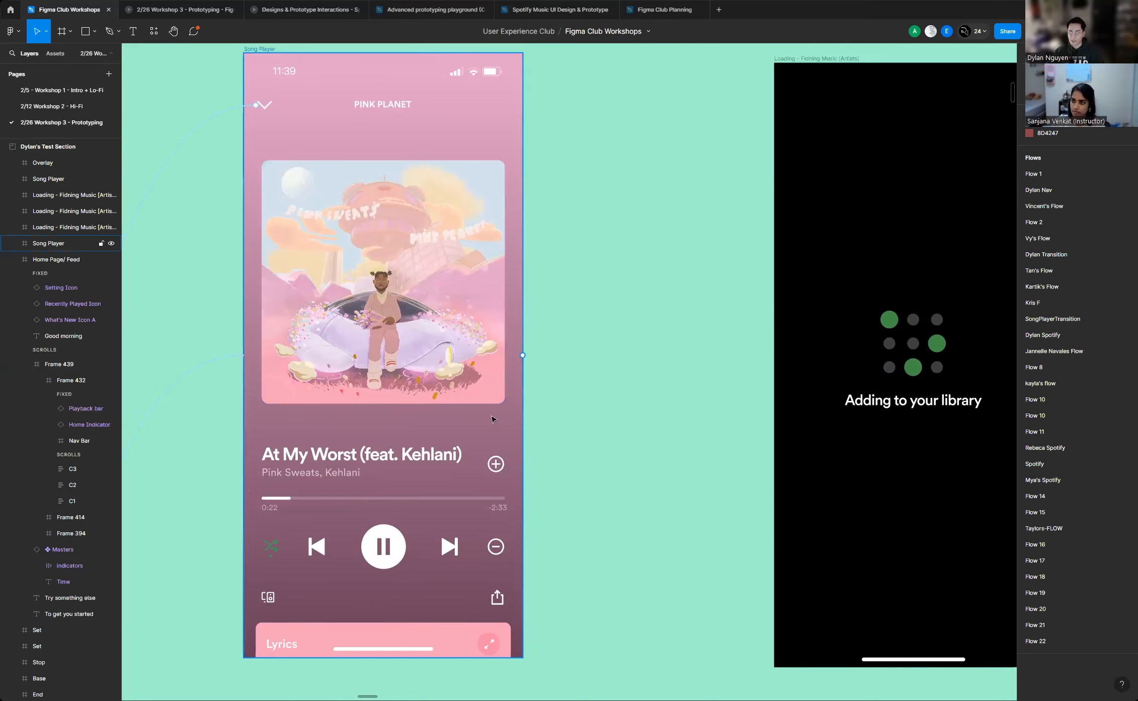
{"action": "scroll", "coordinate": [498, 453], "scroll_direction": "down", "scroll_amount": 2}
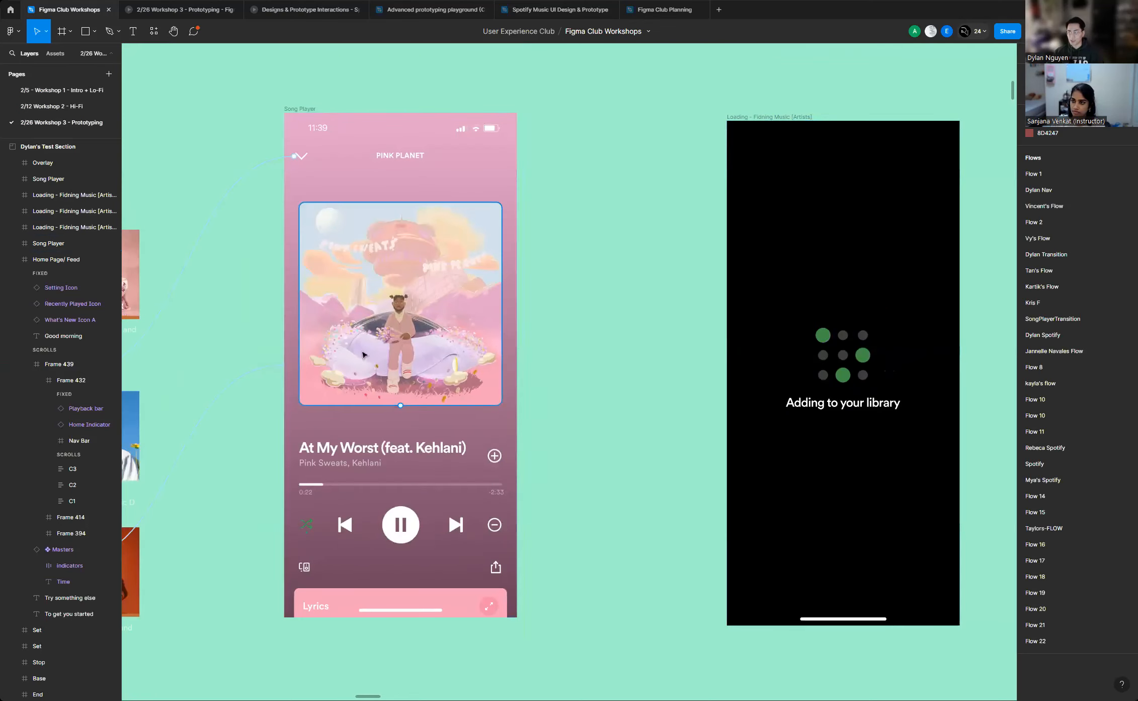
{"action": "scroll", "coordinate": [363, 353], "scroll_direction": "down", "scroll_amount": 2}
{"action": "scroll", "coordinate": [364, 353], "scroll_direction": "up", "scroll_amount": 1}
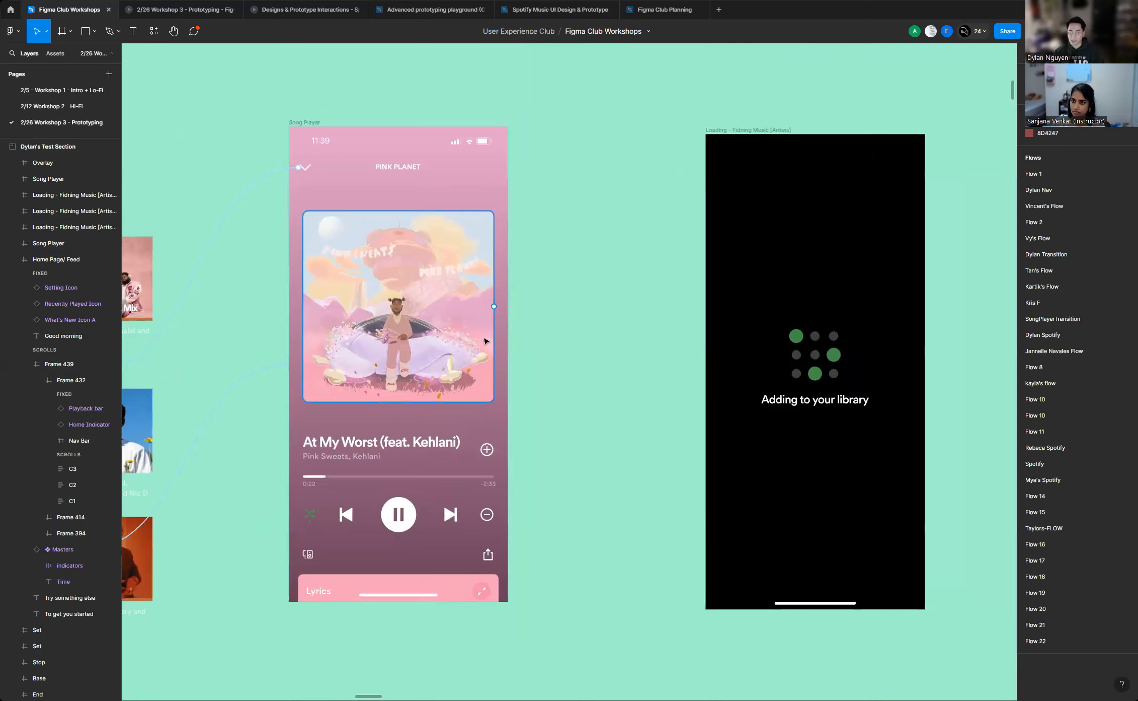
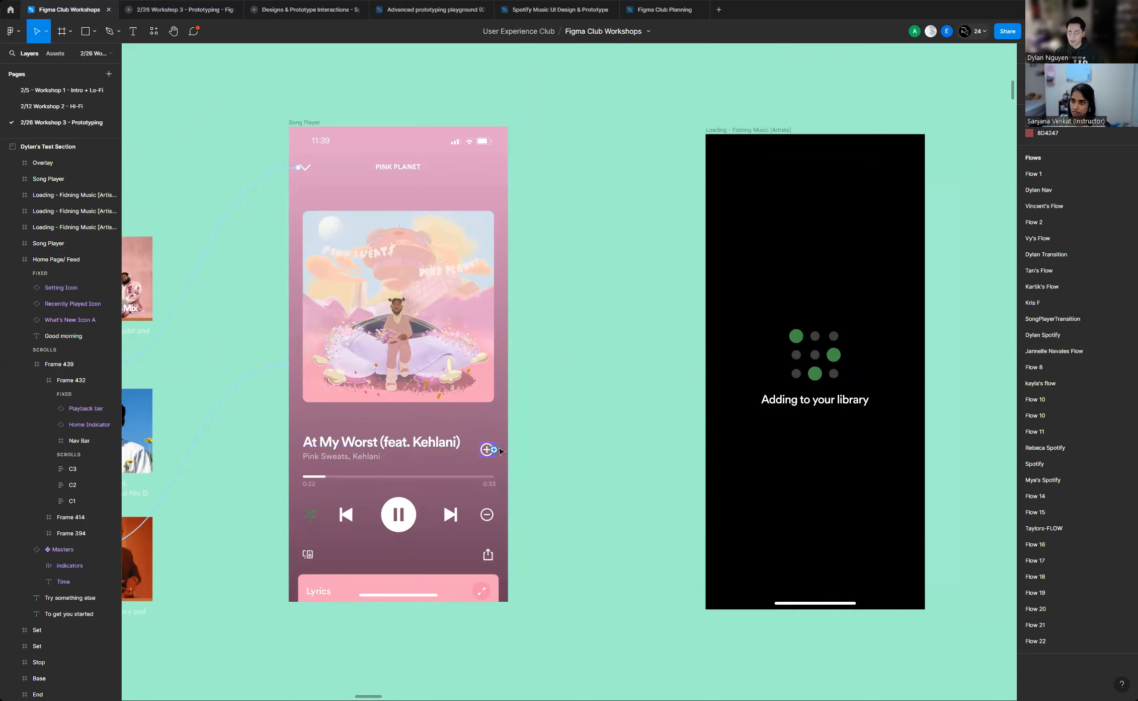
Examine the sequence of three "Adding to your library" loading frames between the two Song Player frames
{"action": "scroll", "coordinate": [605, 377], "scroll_direction": "down", "scroll_amount": 5}
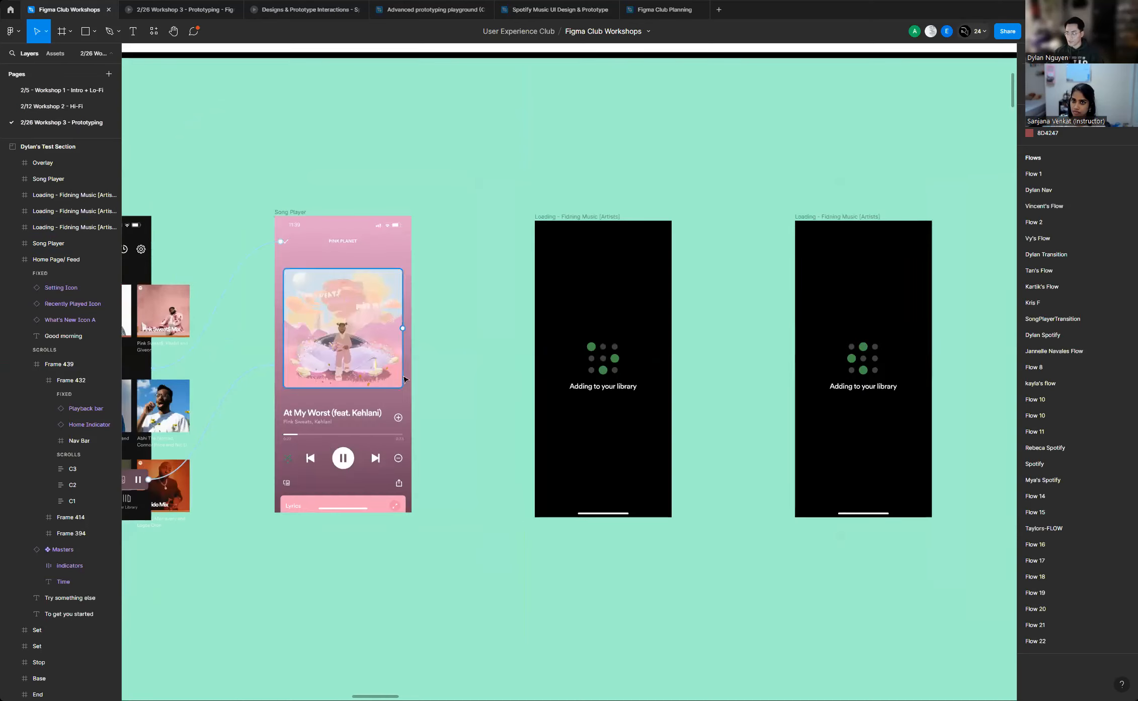
{"action": "scroll", "coordinate": [723, 370], "scroll_direction": "up", "scroll_amount": 4}
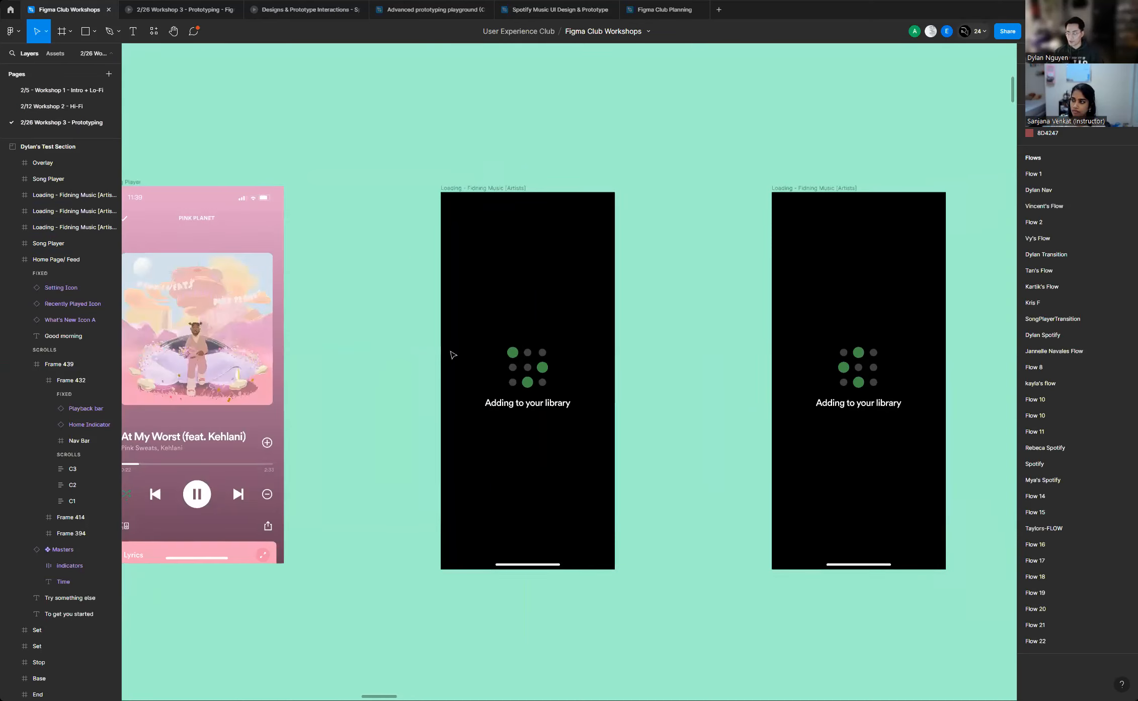
{"action": "scroll", "coordinate": [453, 356], "scroll_direction": "down", "scroll_amount": 4}
{"action": "scroll", "coordinate": [793, 371], "scroll_direction": "up", "scroll_amount": 3}
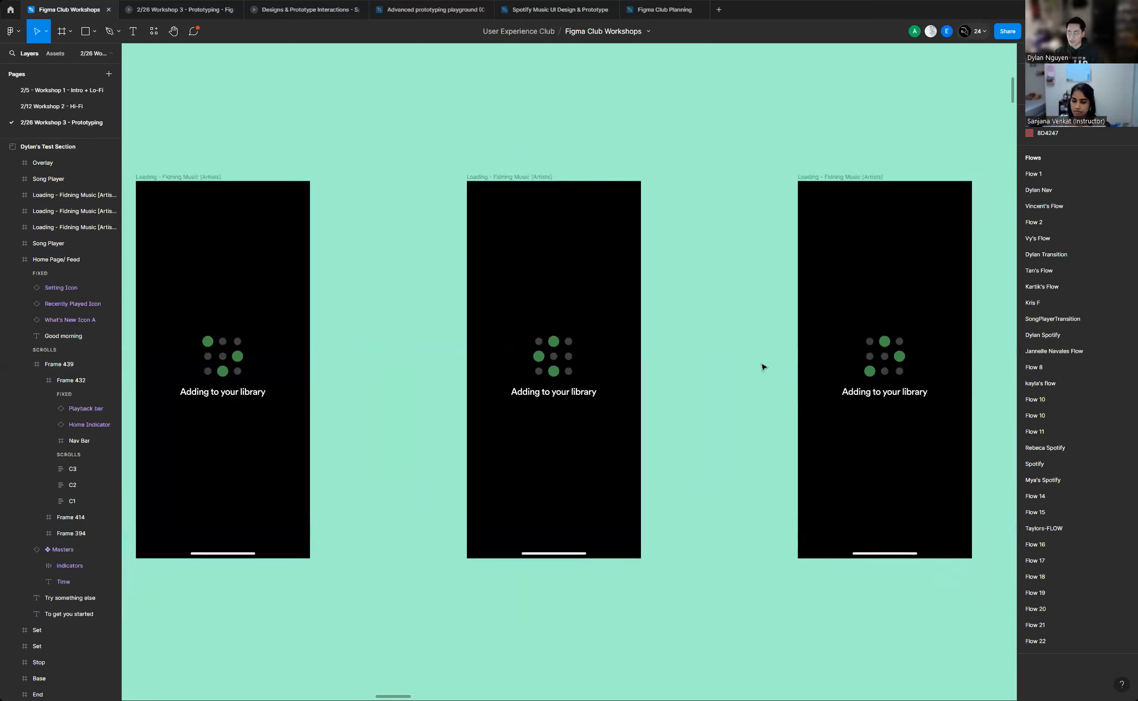
{"action": "scroll", "coordinate": [442, 333], "scroll_direction": "down", "scroll_amount": 3}
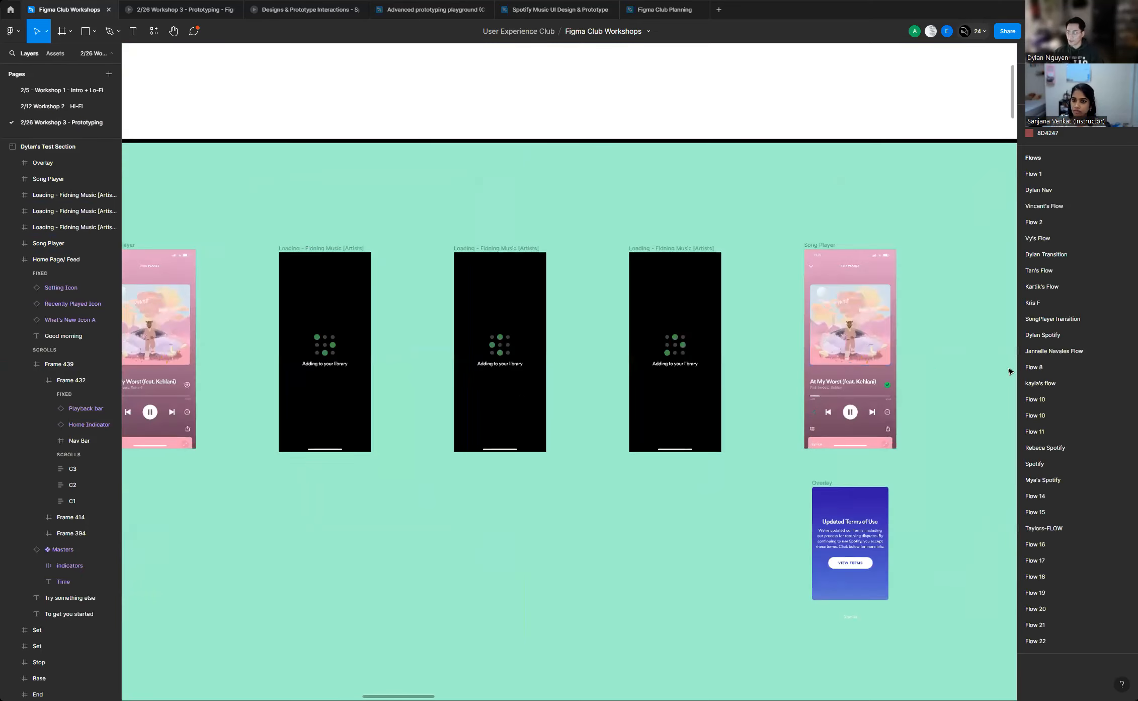
{"action": "scroll", "coordinate": [659, 352], "scroll_direction": "down", "scroll_amount": 2}
{"action": "scroll", "coordinate": [209, 329], "scroll_direction": "up", "scroll_amount": 4}
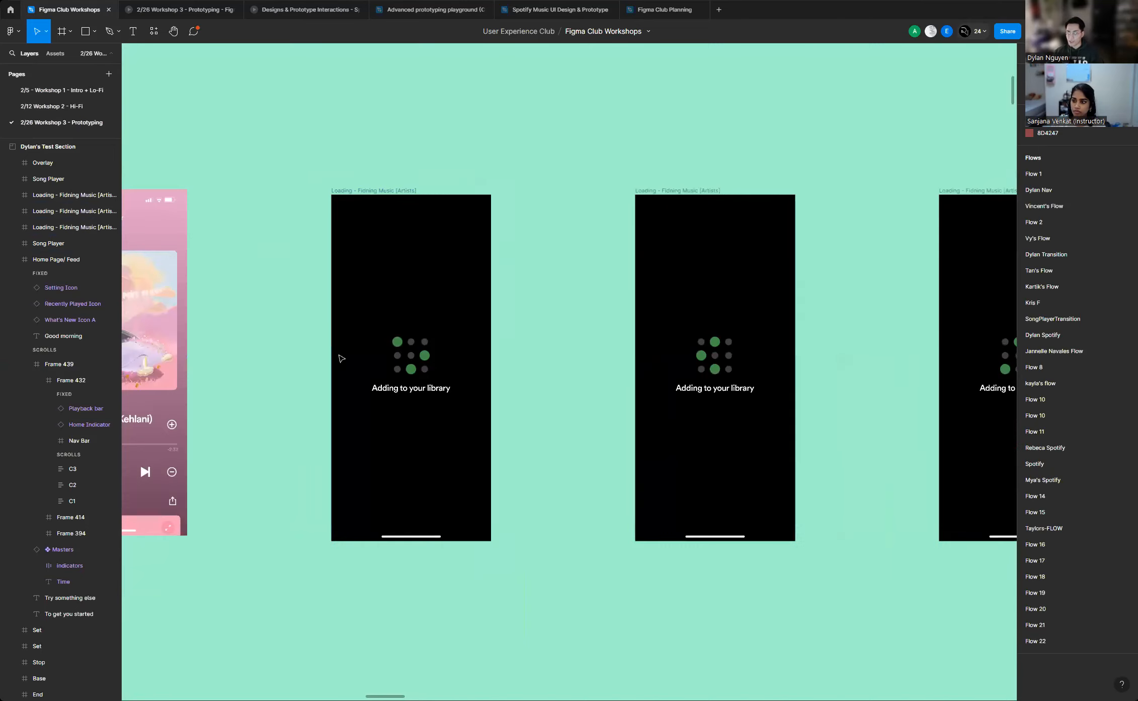
{"action": "scroll", "coordinate": [571, 360], "scroll_direction": "down", "scroll_amount": 1}
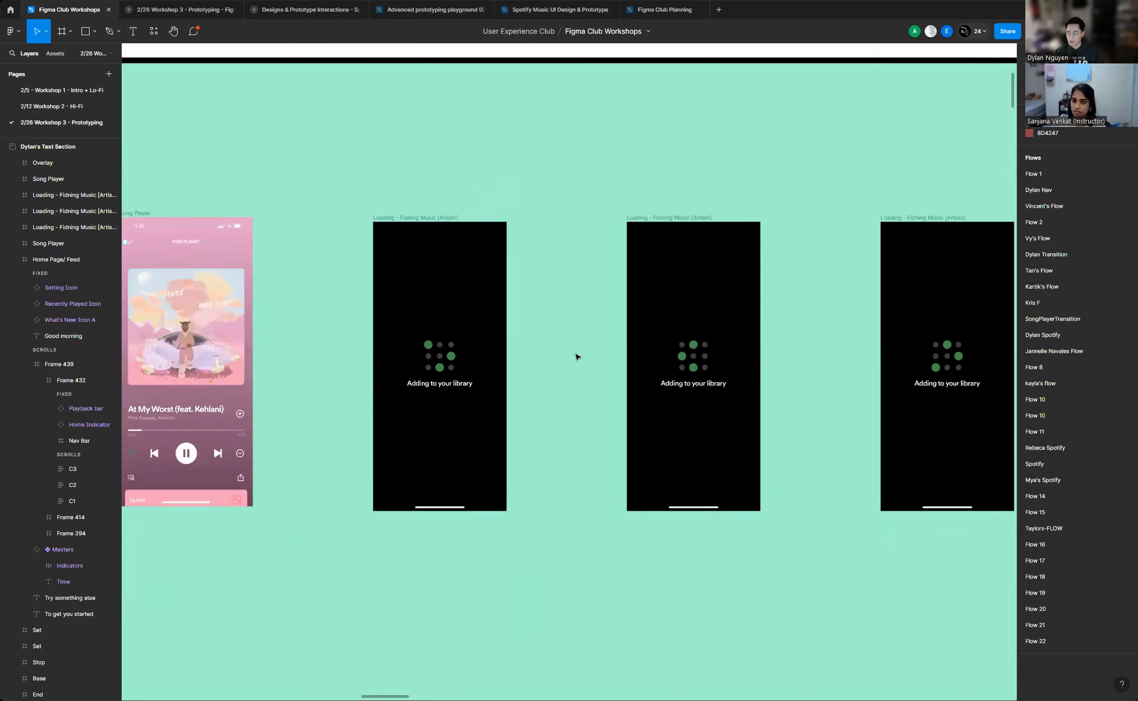
{"action": "scroll", "coordinate": [303, 332], "scroll_direction": "up", "scroll_amount": 2}
Inspect the layers inside the first "Adding to your library" loading frame
{"action": "left_click", "coordinate": [447, 180]}
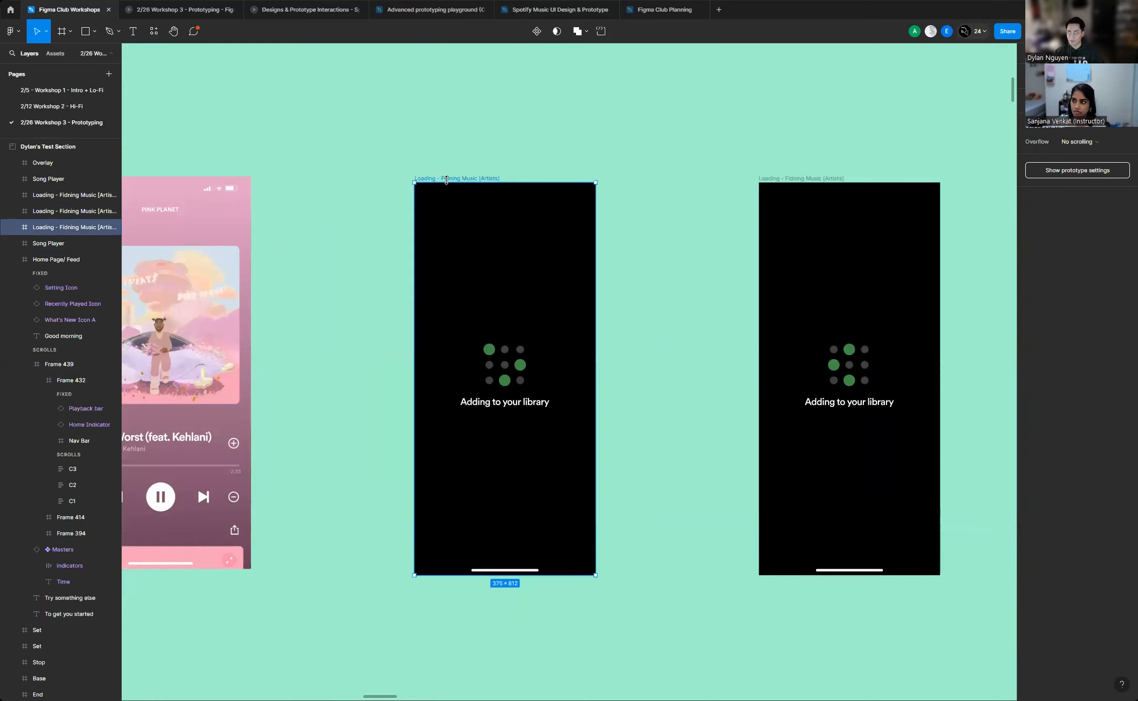
{"action": "left_click", "coordinate": [10, 228]}
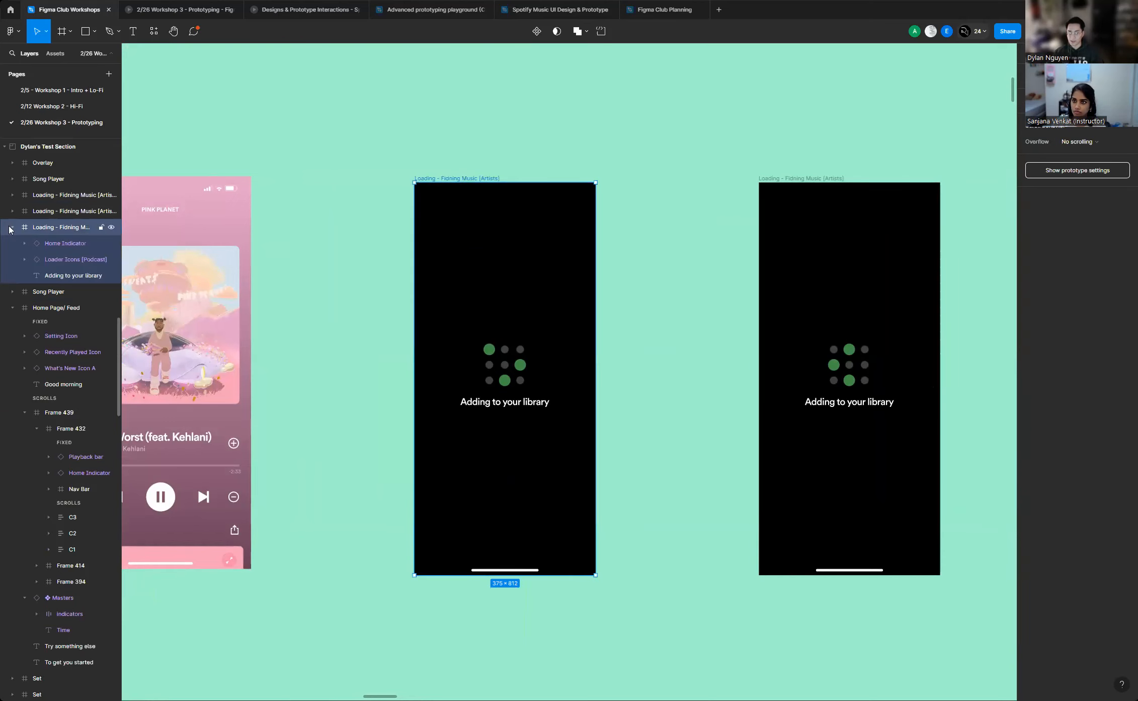
{"action": "left_click", "coordinate": [10, 228]}
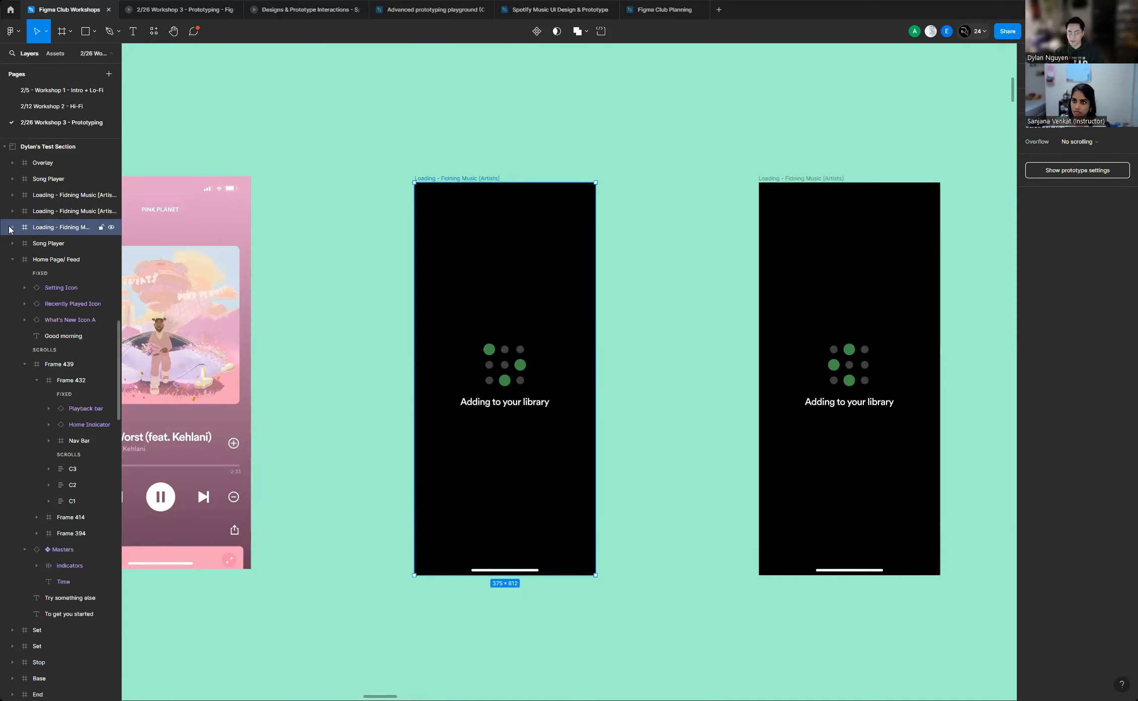
{"action": "scroll", "coordinate": [714, 272], "scroll_direction": "left", "scroll_amount": 5}
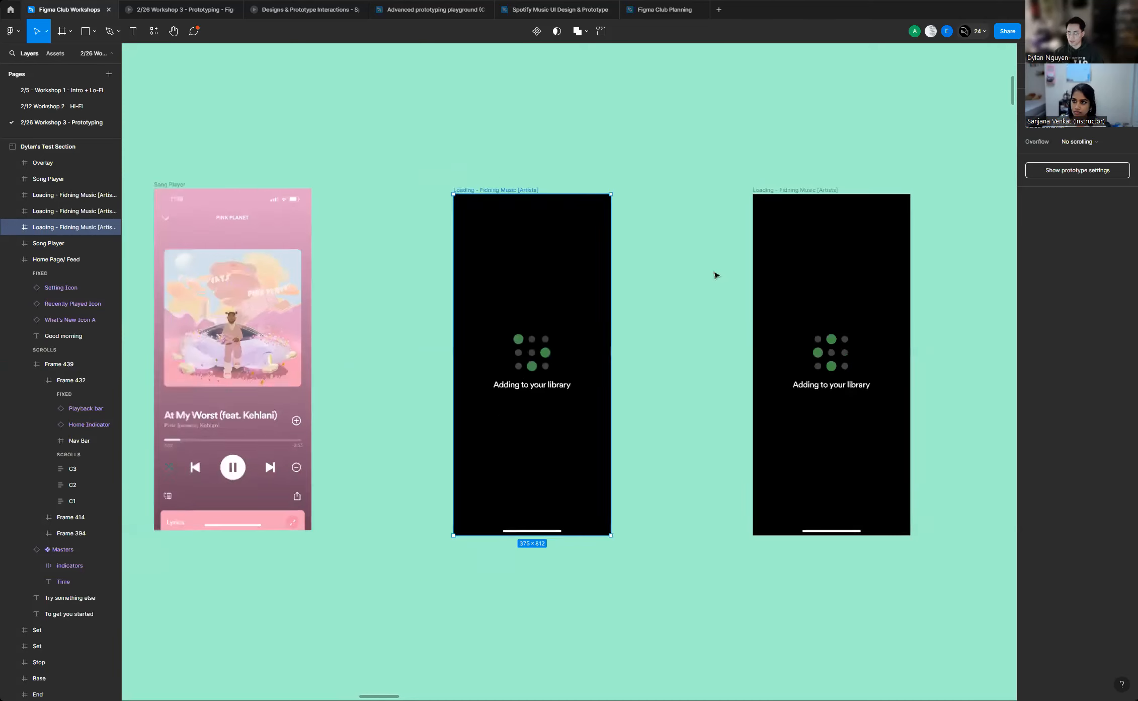
Connect the Add Icon beside the song title in the first Song Player to the first loading frame with an on-click navigation
{"action": "scroll", "coordinate": [604, 352], "scroll_direction": "down", "scroll_amount": 2}
{"action": "scroll", "coordinate": [495, 438], "scroll_direction": "up", "scroll_amount": 4}
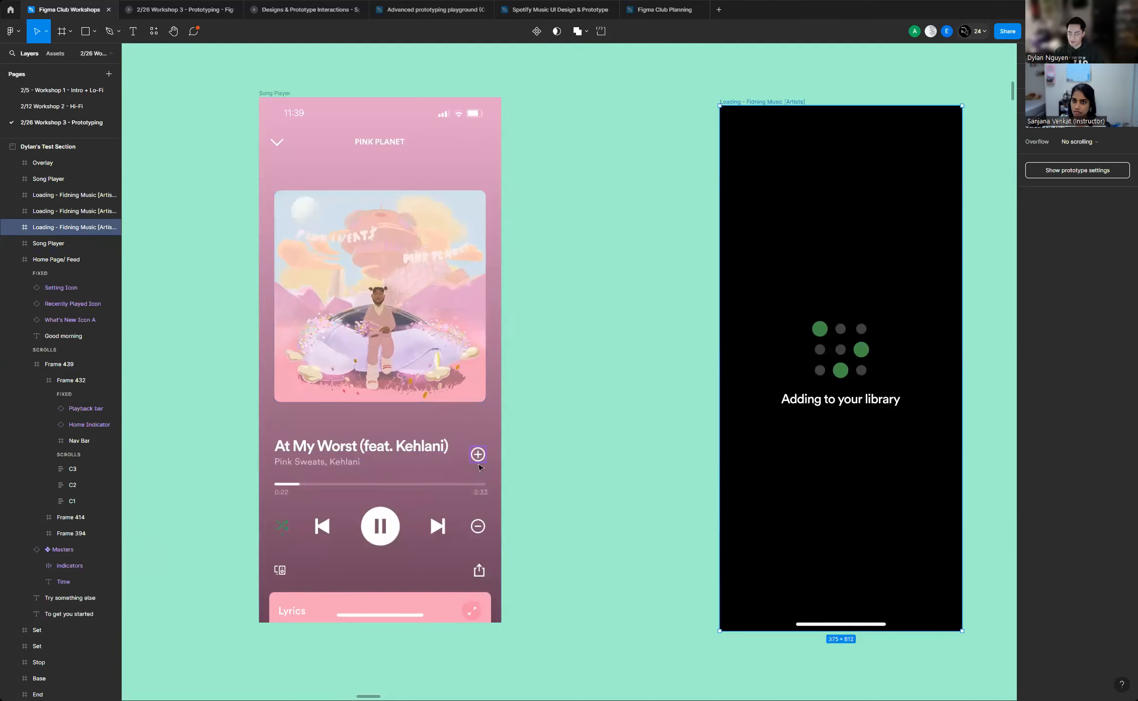
{"action": "left_click", "coordinate": [480, 456]}
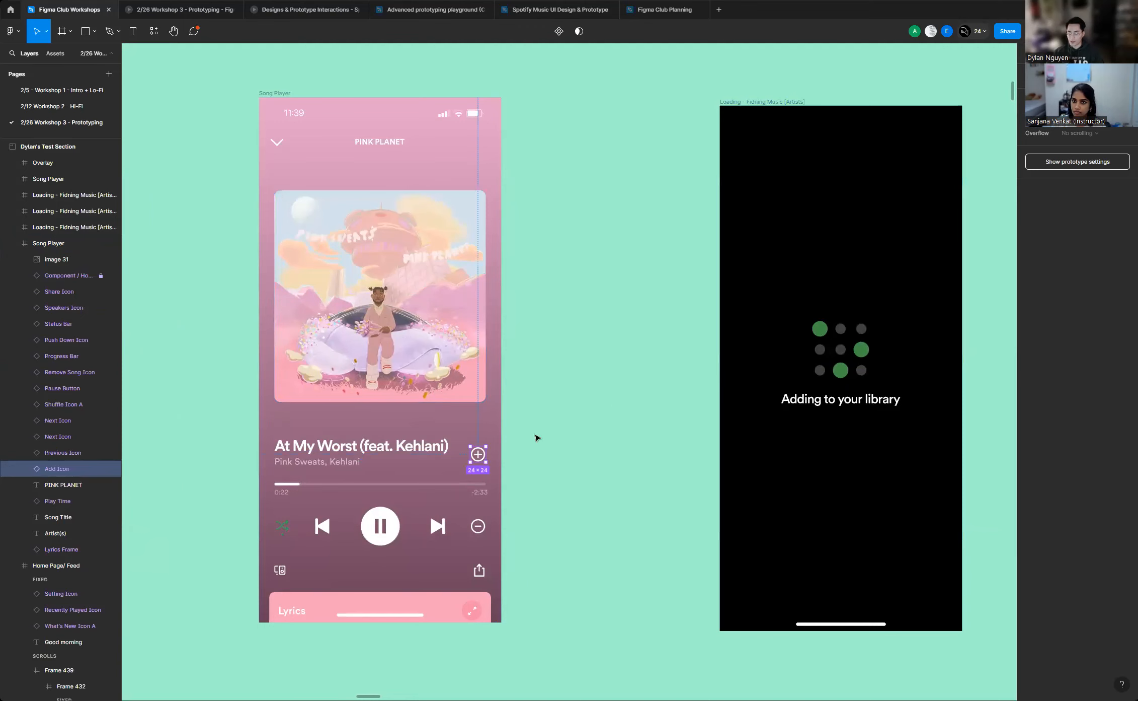
{"action": "scroll", "coordinate": [478, 445], "scroll_direction": "up", "scroll_amount": 5}
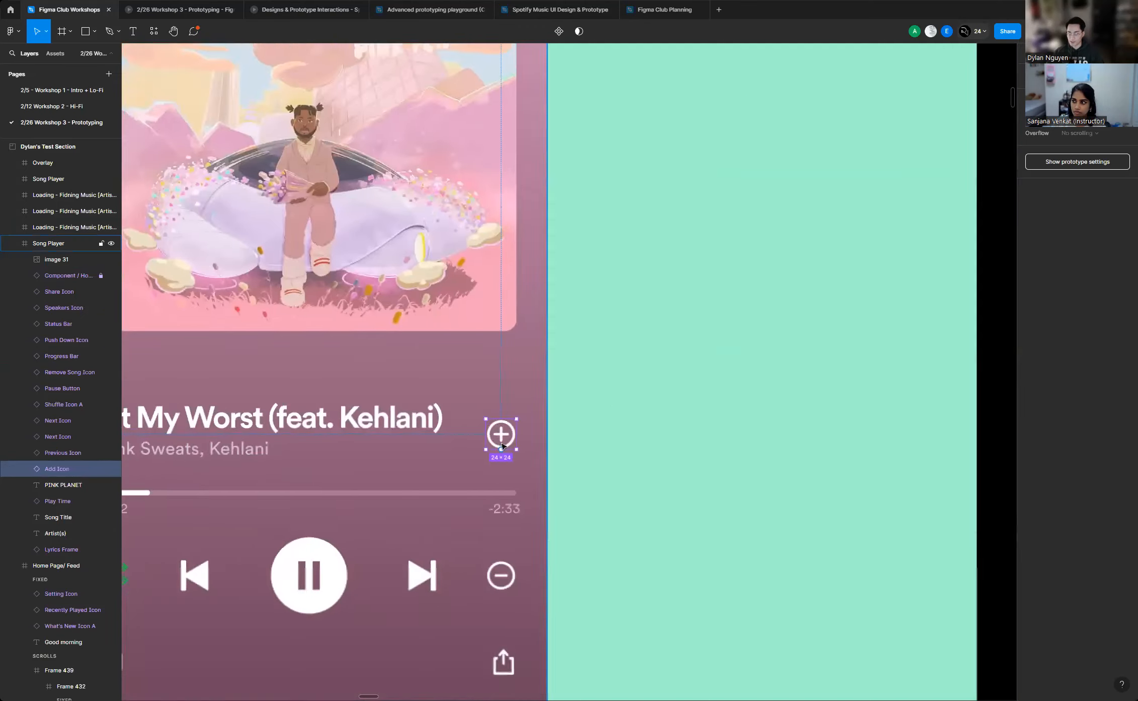
{"action": "scroll", "coordinate": [408, 446], "scroll_direction": "down", "scroll_amount": 4}
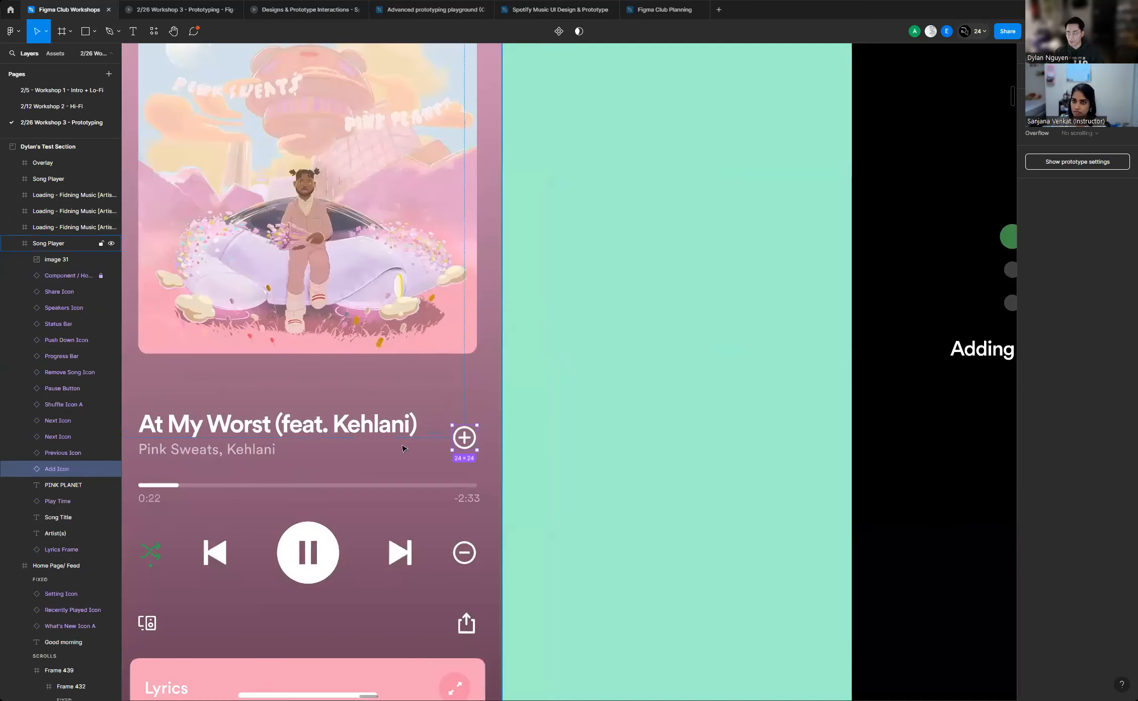
{"action": "mouse_move", "coordinate": [468, 439]}
{"action": "left_click_drag", "start_coordinate": [468, 439], "coordinate": [807, 366]}
{"action": "scroll", "coordinate": [509, 304], "scroll_direction": "down", "scroll_amount": 5}
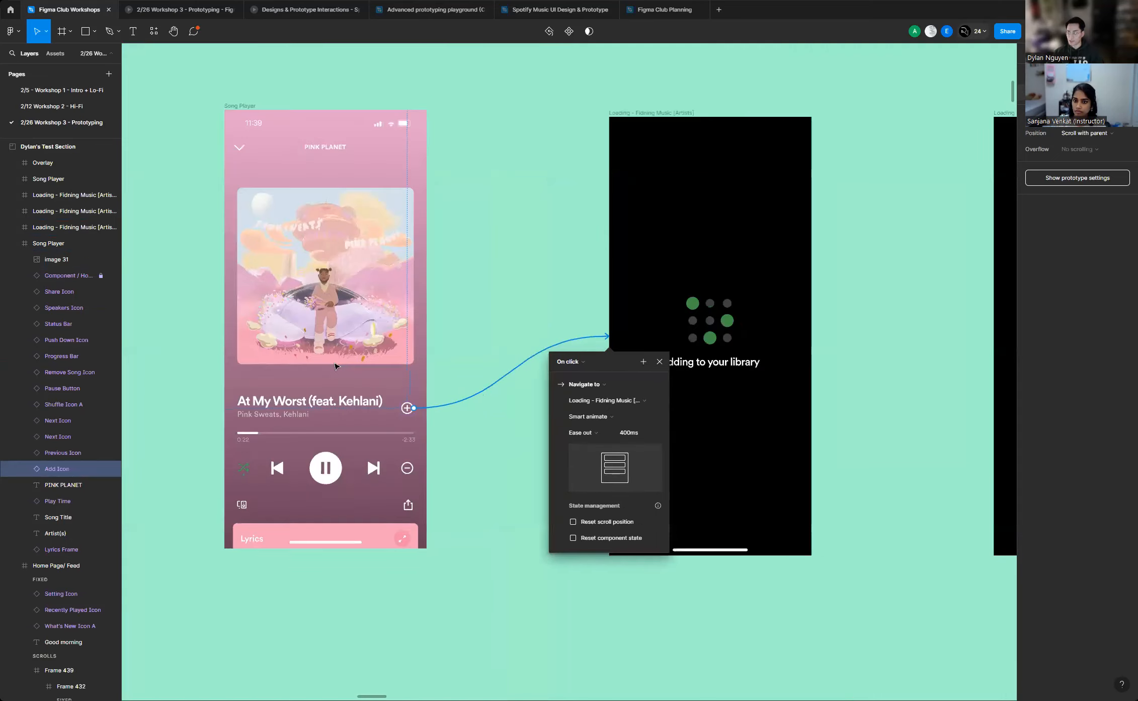
Choose Smart animate as the animation for the Add Icon's navigation to the first loading frame
{"action": "scroll", "coordinate": [510, 304], "scroll_direction": "up", "scroll_amount": 3}
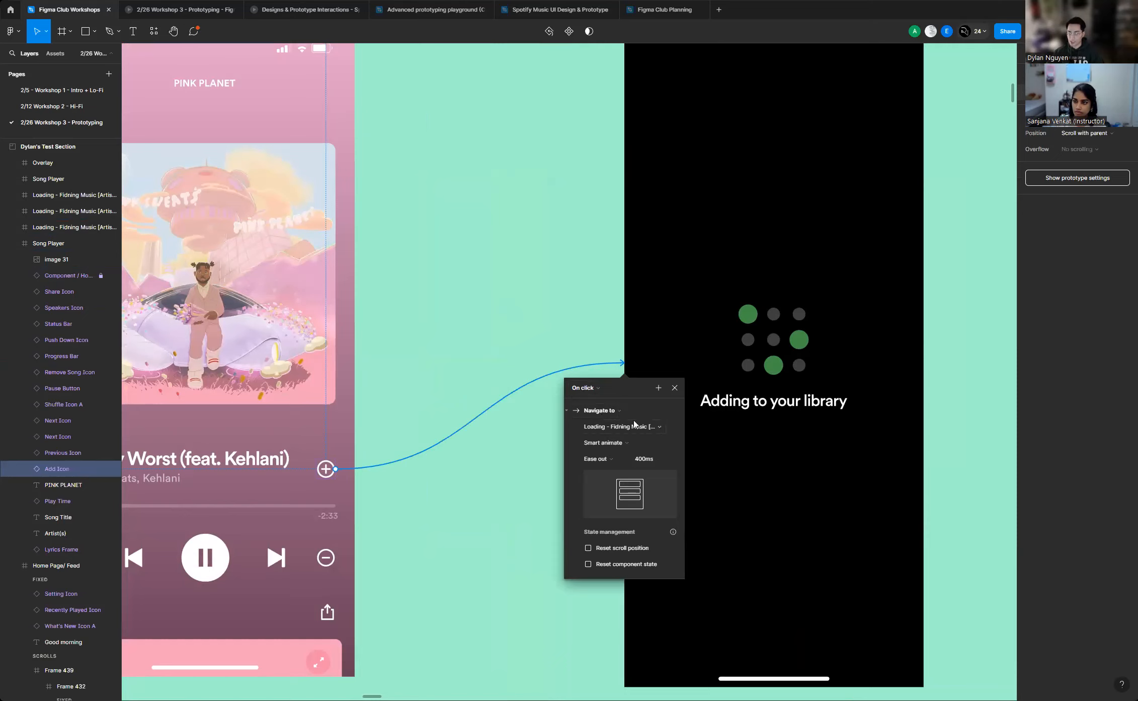
{"action": "left_click", "coordinate": [612, 445]}
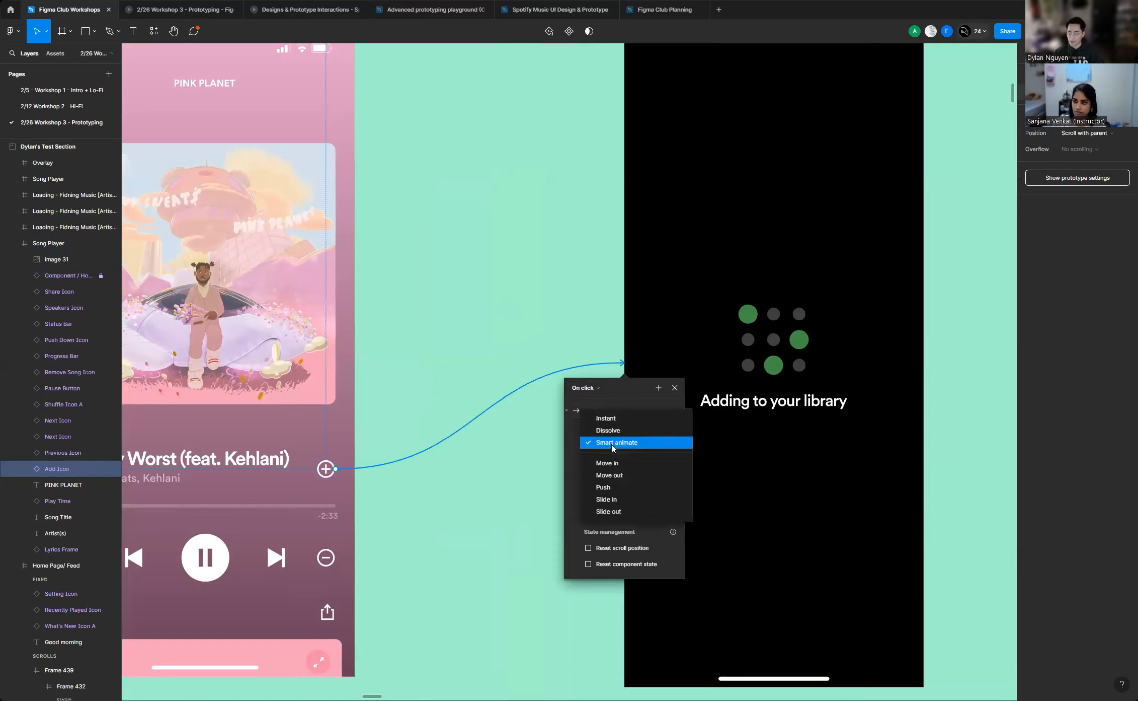
{"action": "left_click", "coordinate": [621, 443]}
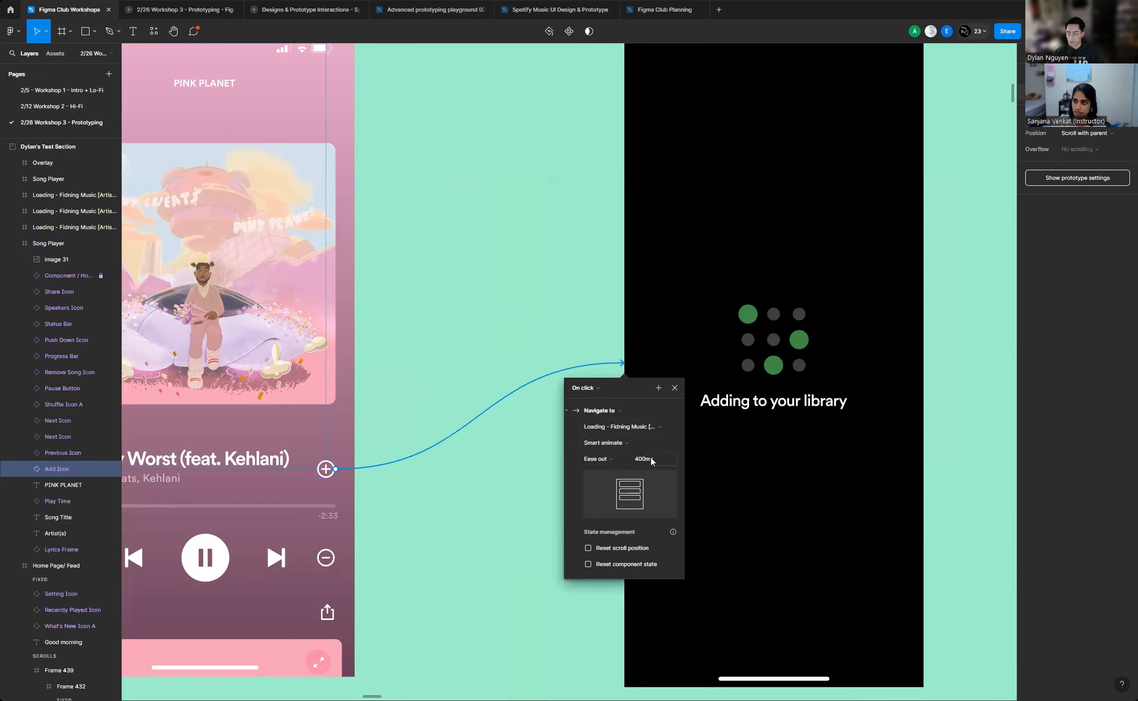
{"action": "left_click", "coordinate": [499, 302]}
Connect the first "Adding to your library" loading frame to the second one with an After delay navigation
{"action": "scroll", "coordinate": [328, 352], "scroll_direction": "down", "scroll_amount": 5}
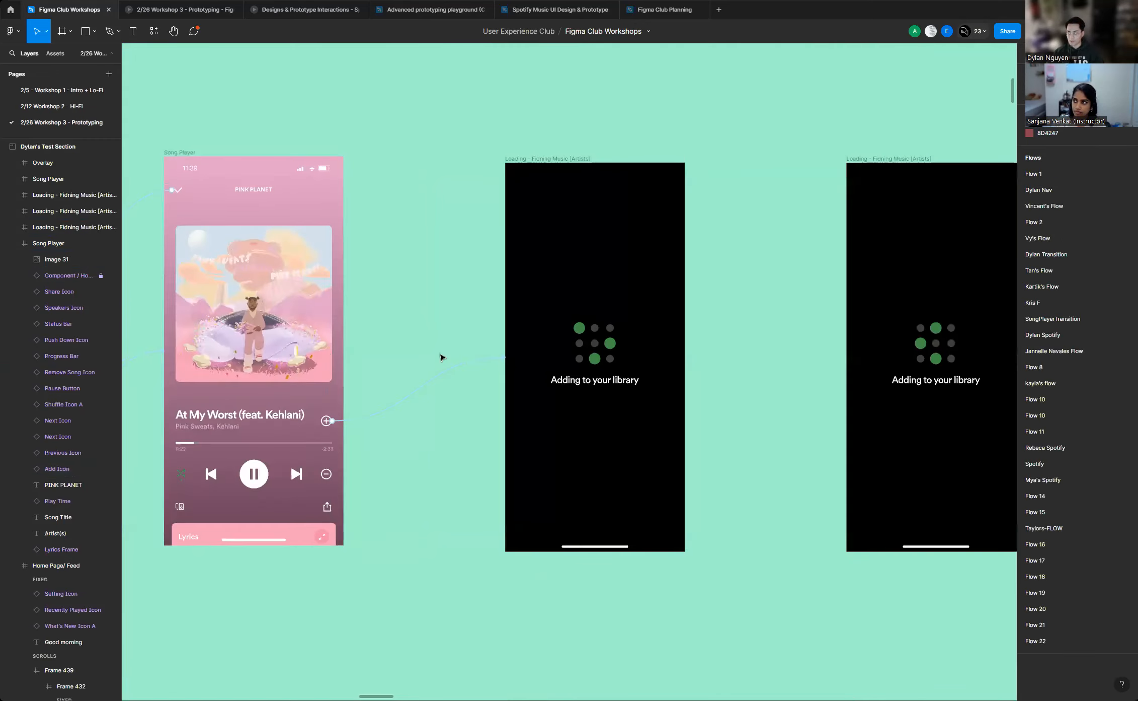
{"action": "scroll", "coordinate": [295, 370], "scroll_direction": "down", "scroll_amount": 3}
{"action": "scroll", "coordinate": [560, 361], "scroll_direction": "up", "scroll_amount": 3}
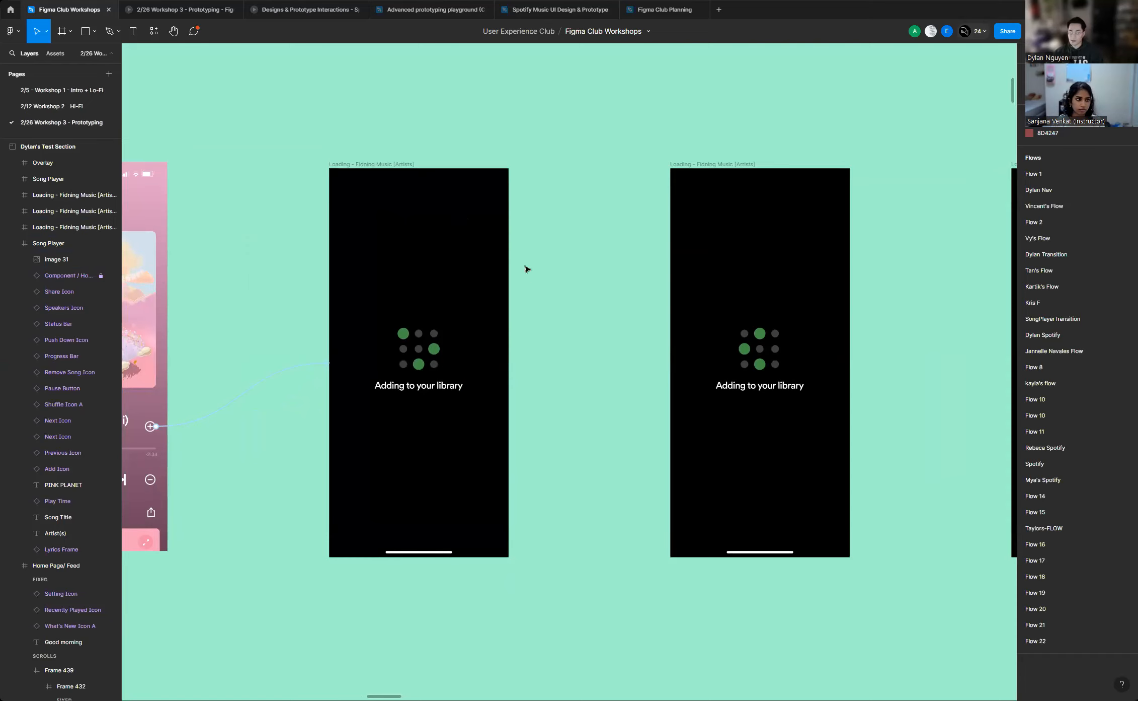
{"action": "left_click", "coordinate": [389, 165]}
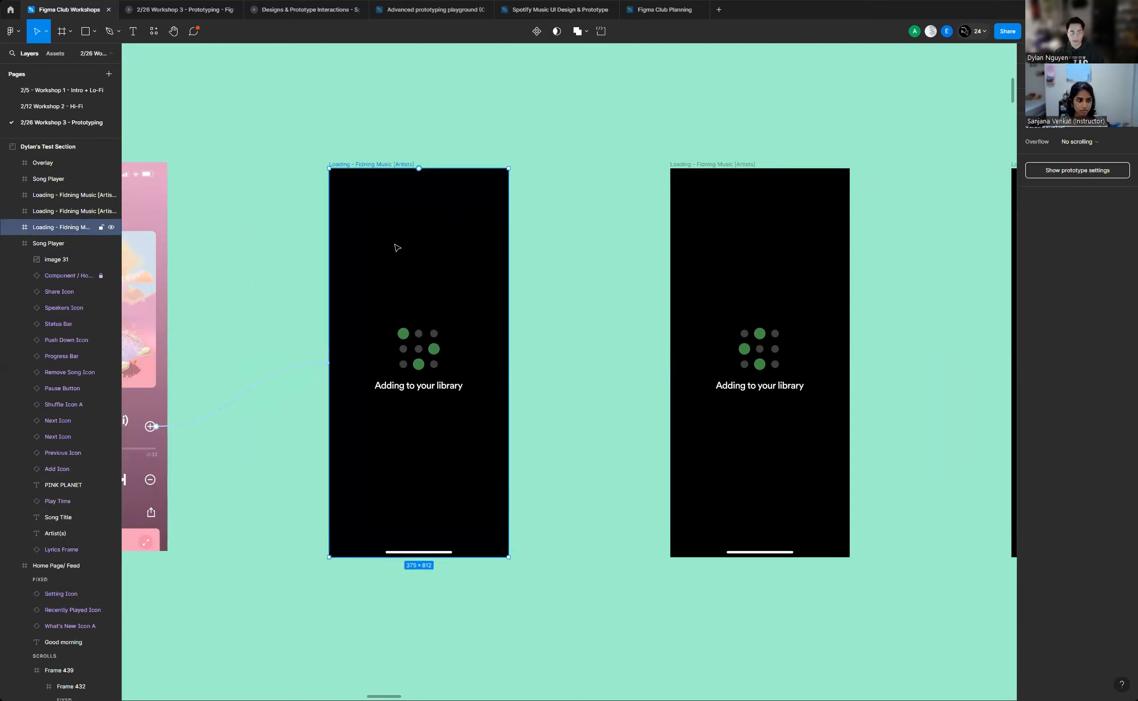
{"action": "scroll", "coordinate": [396, 246], "scroll_direction": "up", "scroll_amount": 3}
{"action": "scroll", "coordinate": [394, 247], "scroll_direction": "down", "scroll_amount": 3}
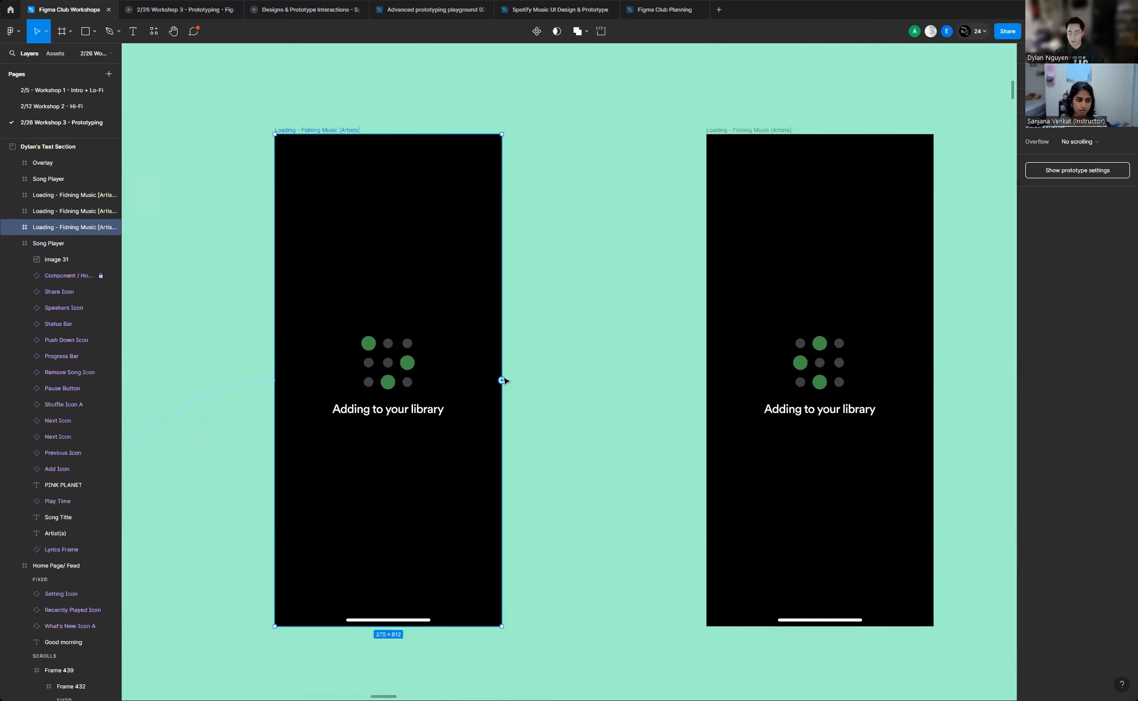
{"action": "left_click_drag", "start_coordinate": [502, 380], "coordinate": [736, 373]}
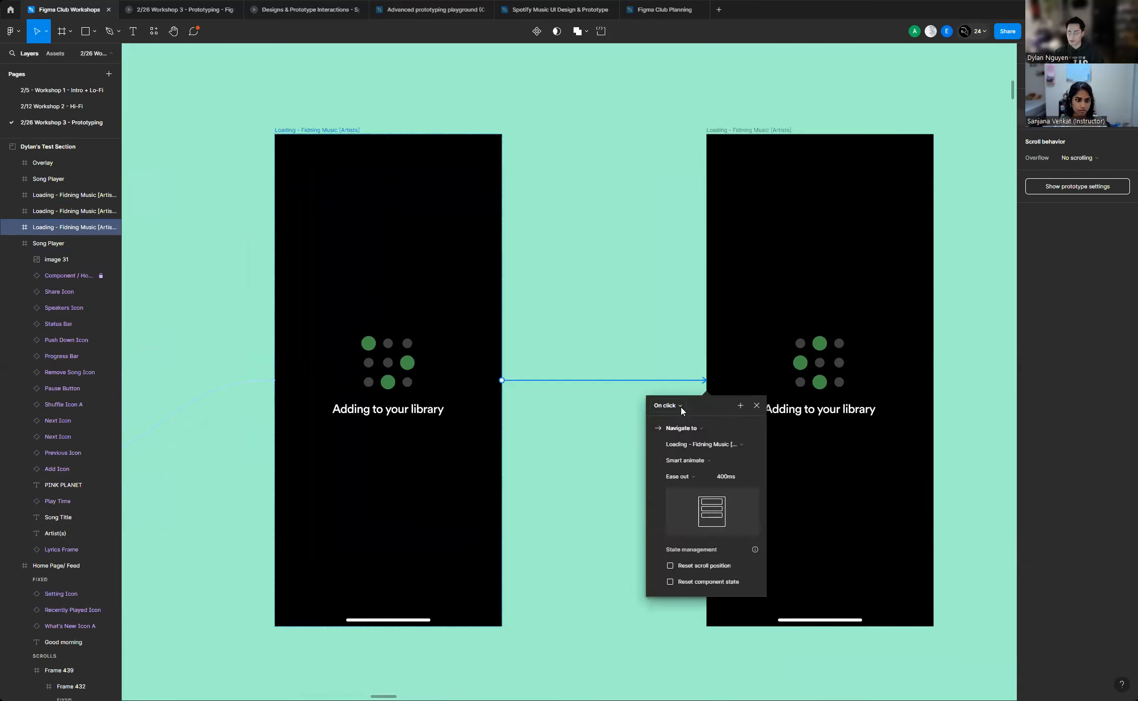
{"action": "left_click", "coordinate": [681, 406]}
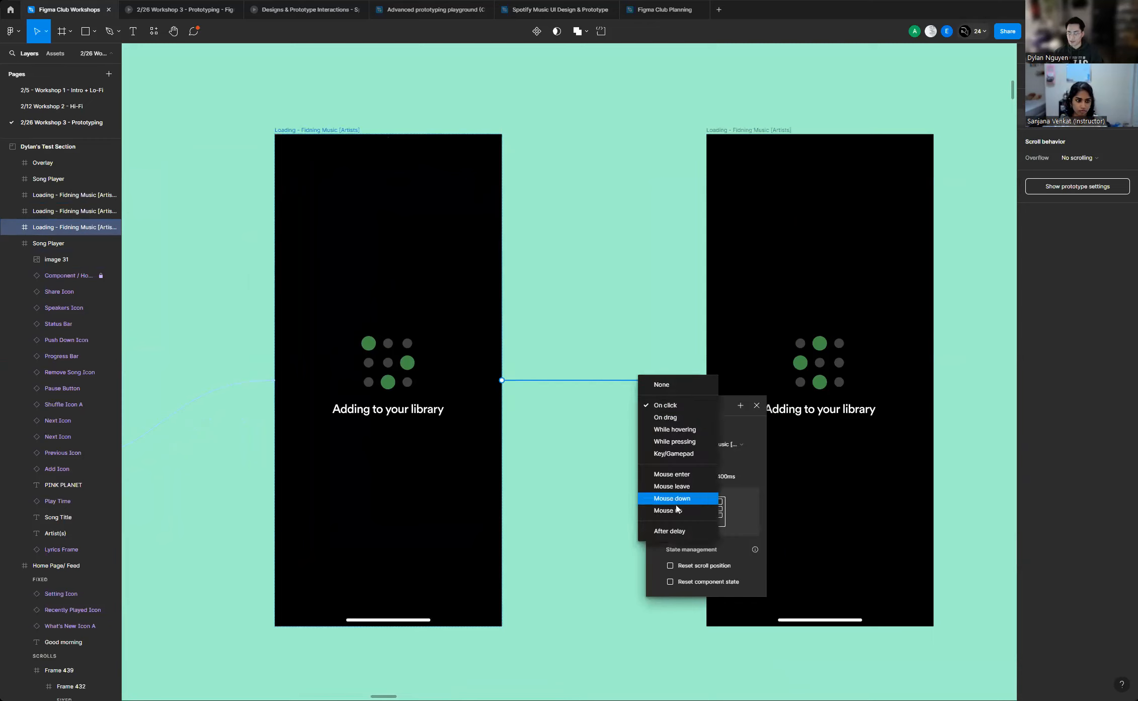
{"action": "left_click", "coordinate": [676, 532]}
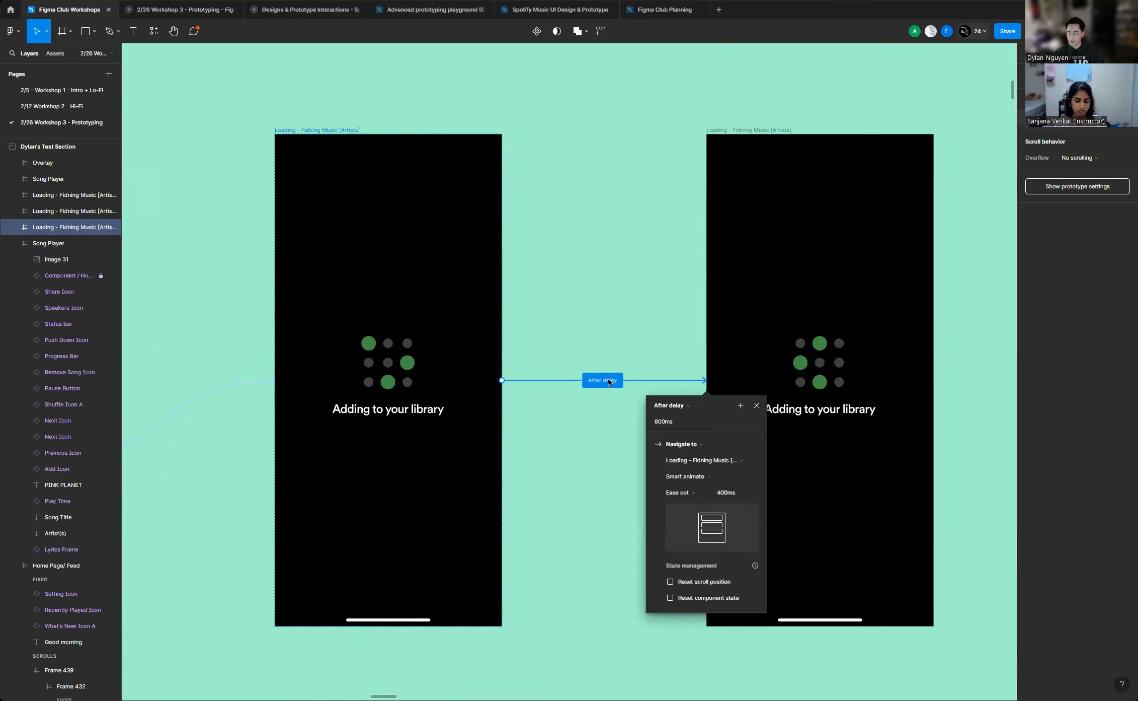
Set the delay between the first and second loading frames to 100 ms
{"action": "scroll", "coordinate": [577, 416], "scroll_direction": "up", "scroll_amount": 3}
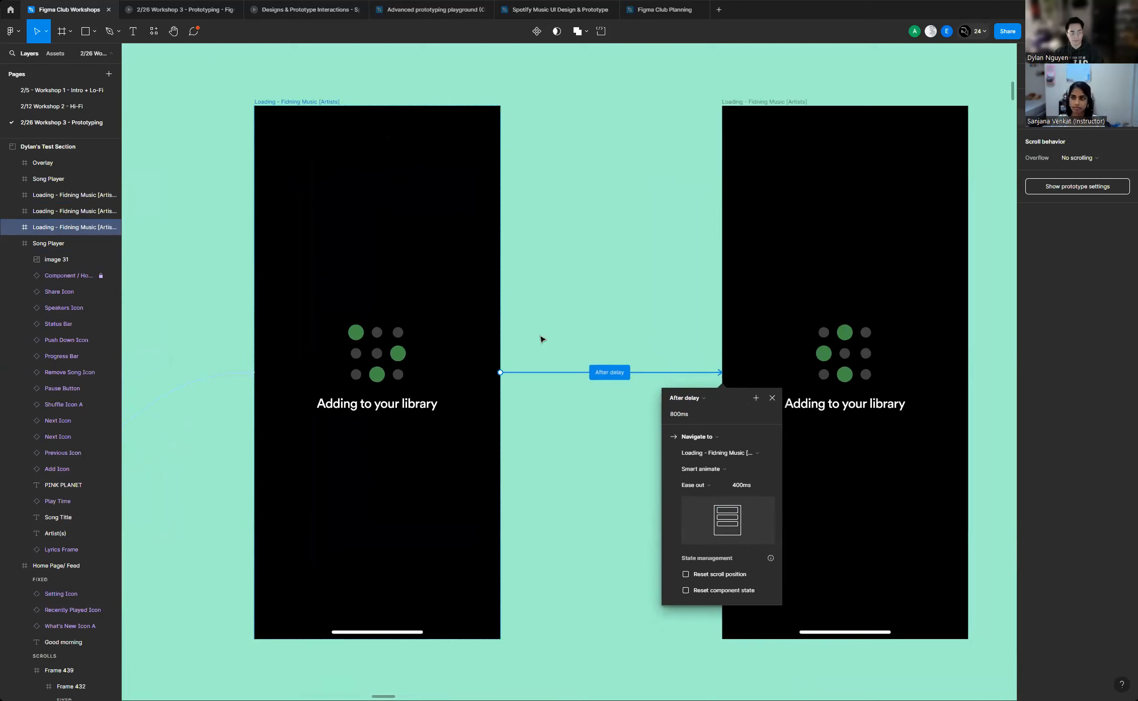
{"action": "scroll", "coordinate": [626, 371], "scroll_direction": "up", "scroll_amount": 1}
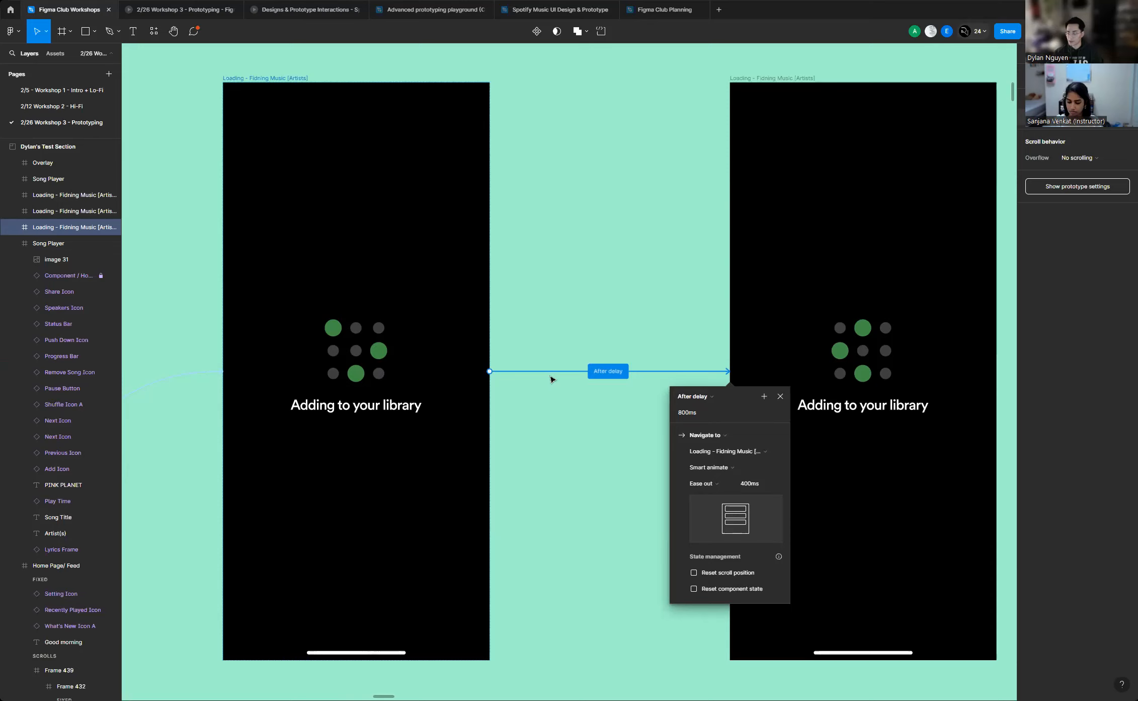
{"action": "left_click", "coordinate": [683, 418]}
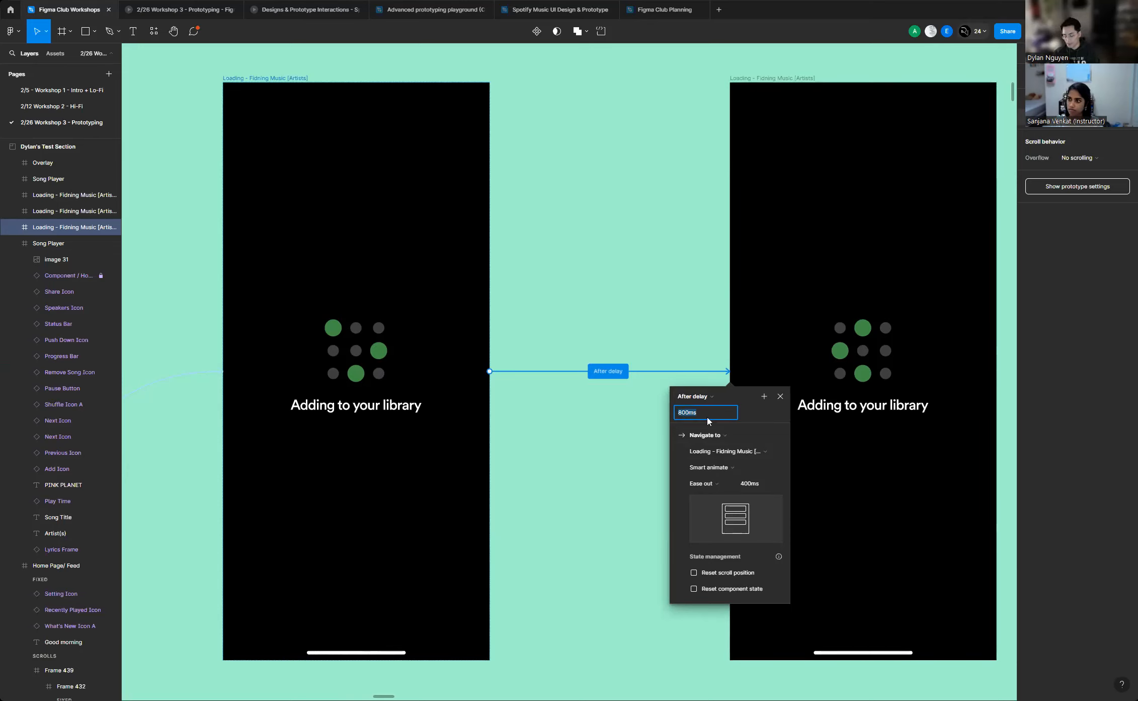
{"action": "type", "text": "100"}
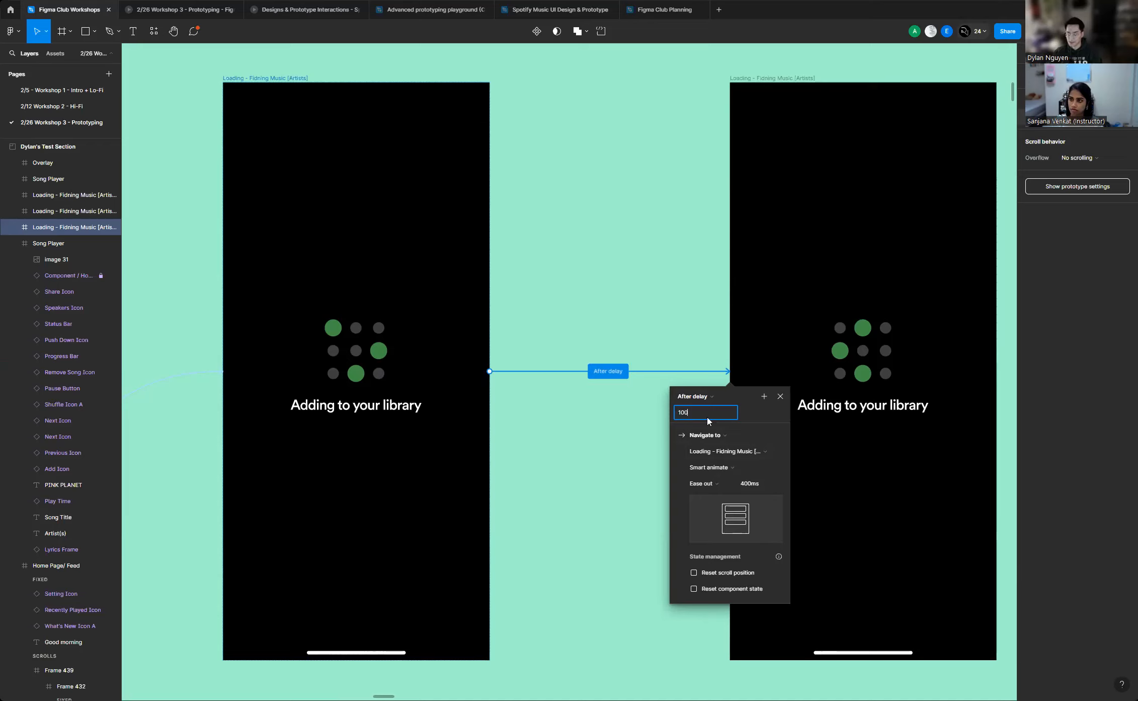
{"action": "key", "text": "Return"}
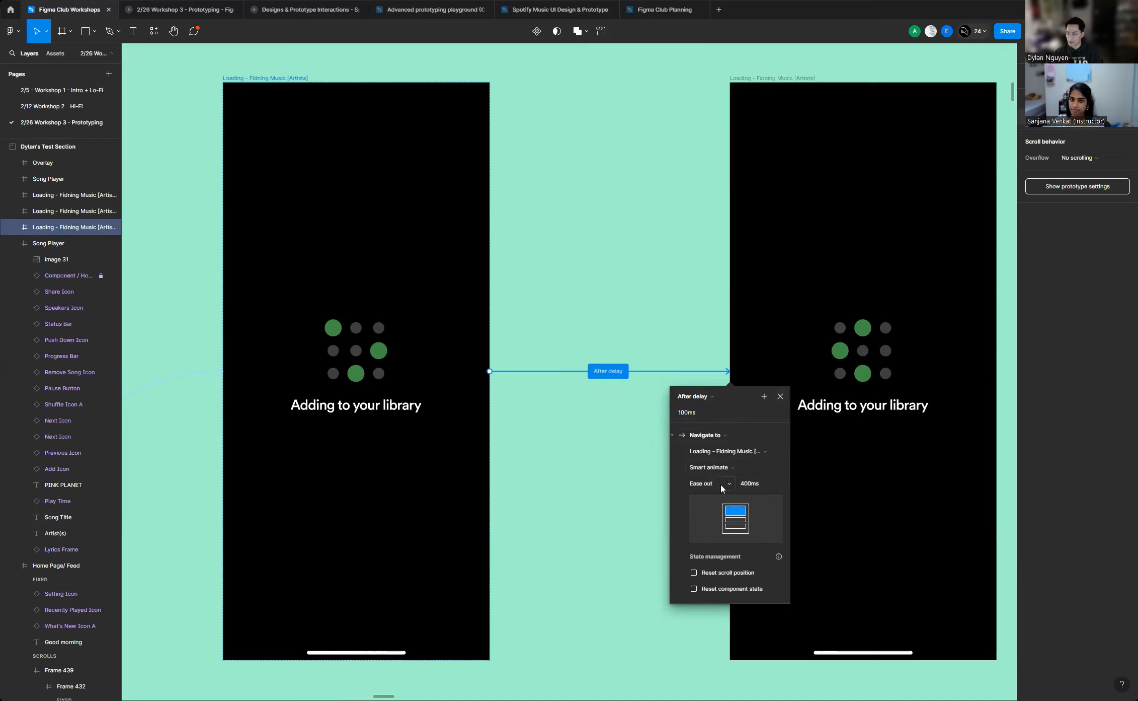
{"action": "left_click", "coordinate": [591, 455]}
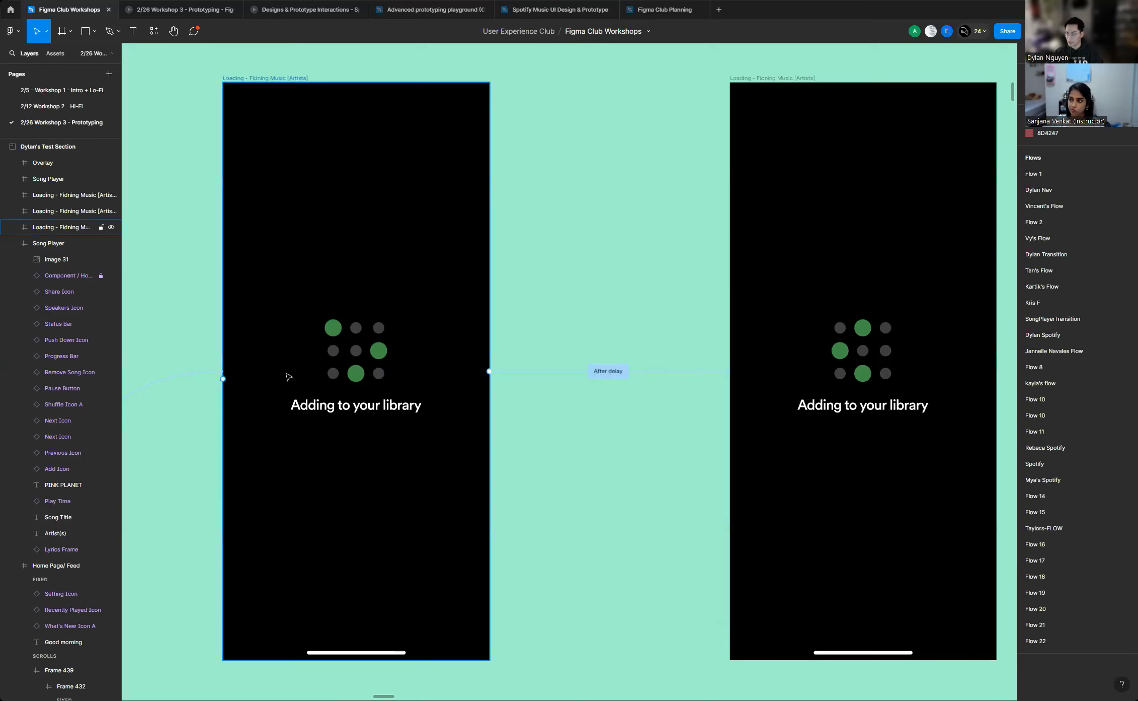
Connect the second loading frame to the third one with an After delay navigation
{"action": "scroll", "coordinate": [287, 377], "scroll_direction": "down", "scroll_amount": 5}
{"action": "scroll", "coordinate": [577, 389], "scroll_direction": "up", "scroll_amount": 3}
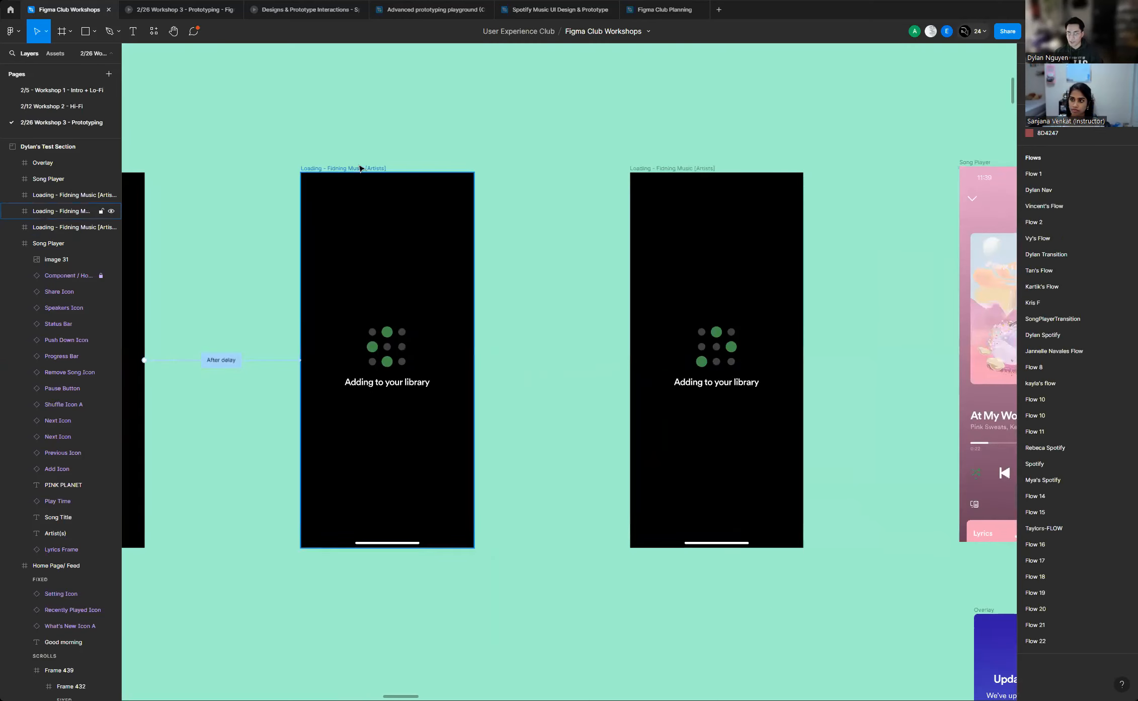
{"action": "left_click", "coordinate": [406, 267]}
{"action": "scroll", "coordinate": [515, 342], "scroll_direction": "up", "scroll_amount": 3}
{"action": "left_click_drag", "start_coordinate": [460, 369], "coordinate": [693, 374]}
{"action": "left_click", "coordinate": [643, 399]}
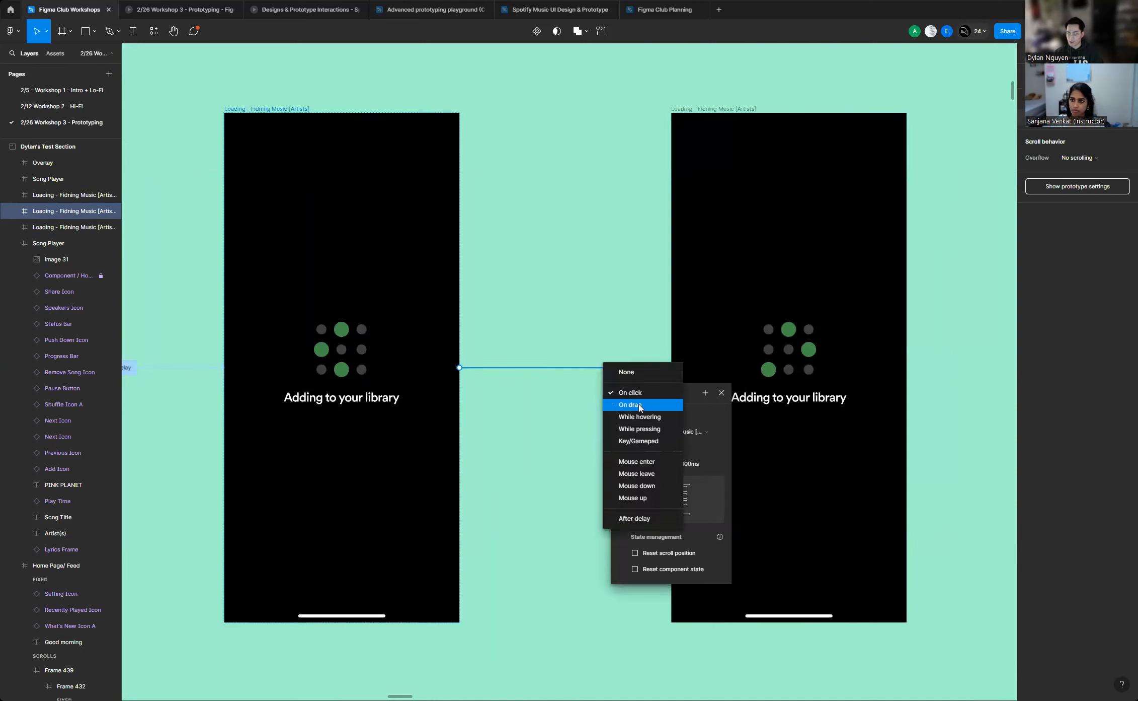
{"action": "left_click", "coordinate": [639, 518]}
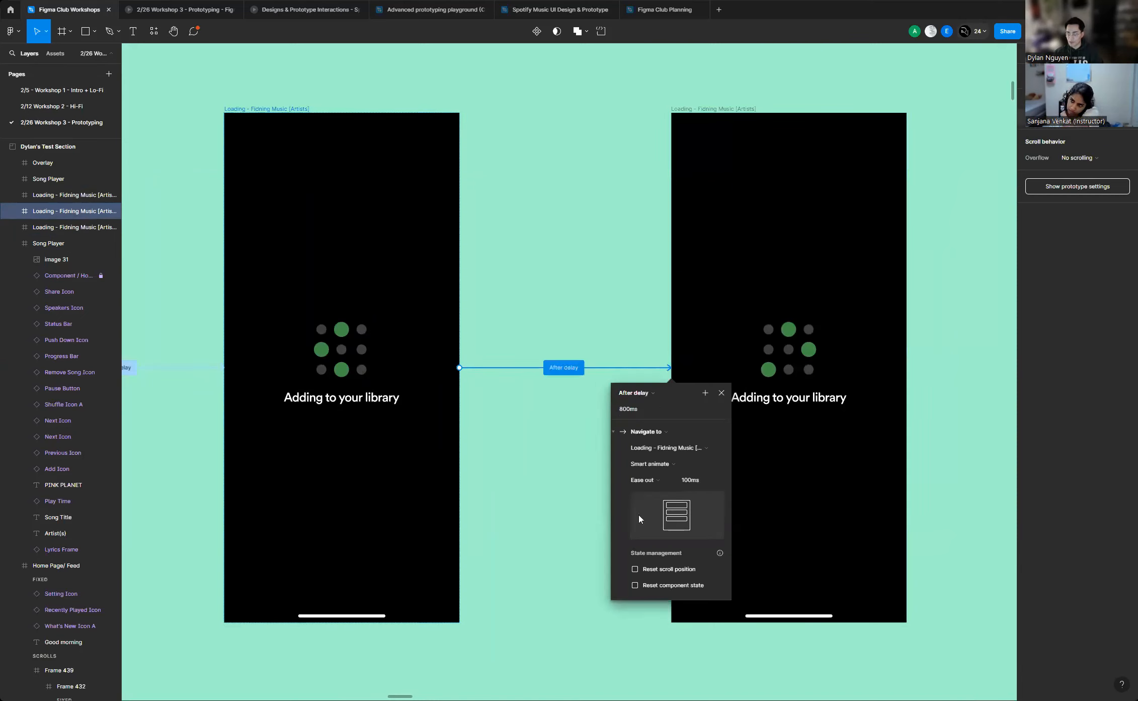
Set the delay between the second and third loading frames to 100 ms
{"action": "left_click", "coordinate": [632, 410]}
{"action": "type", "text": "100"}
{"action": "key", "text": "Return"}
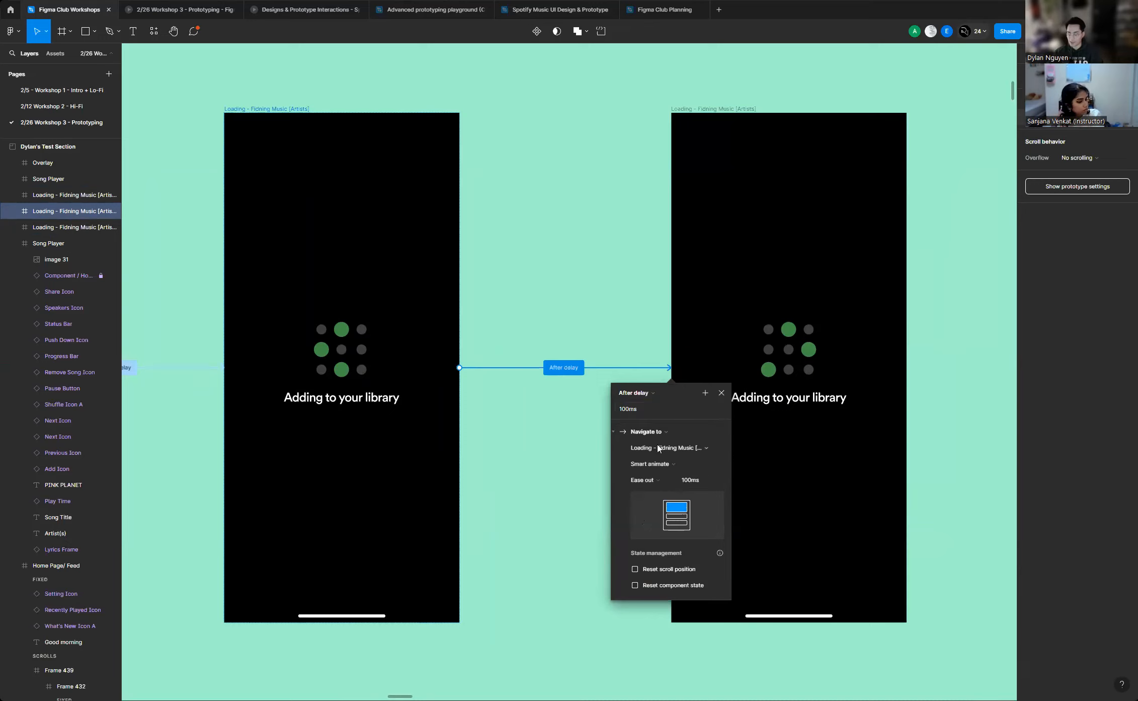
{"action": "left_click", "coordinate": [552, 481]}
Connect the third loading frame to the Song Player frame with the green checkmark, using an After delay navigation
{"action": "scroll", "coordinate": [378, 405], "scroll_direction": "down", "scroll_amount": 5}
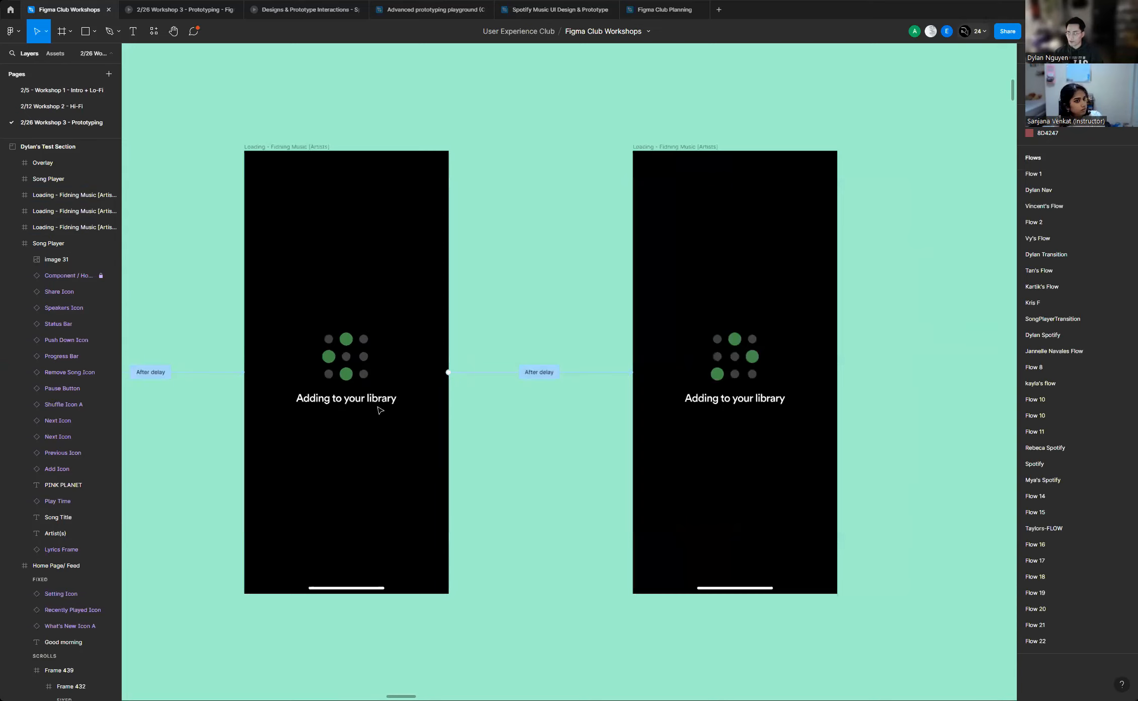
{"action": "scroll", "coordinate": [734, 393], "scroll_direction": "up", "scroll_amount": 5}
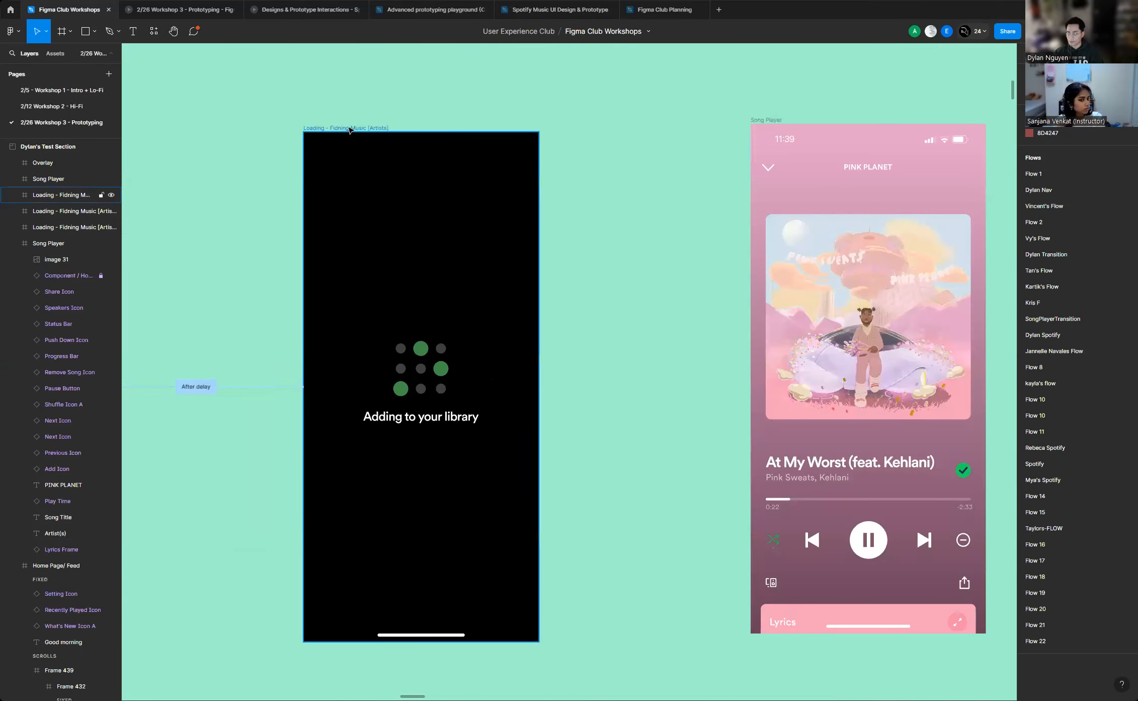
{"action": "left_click", "coordinate": [350, 135]}
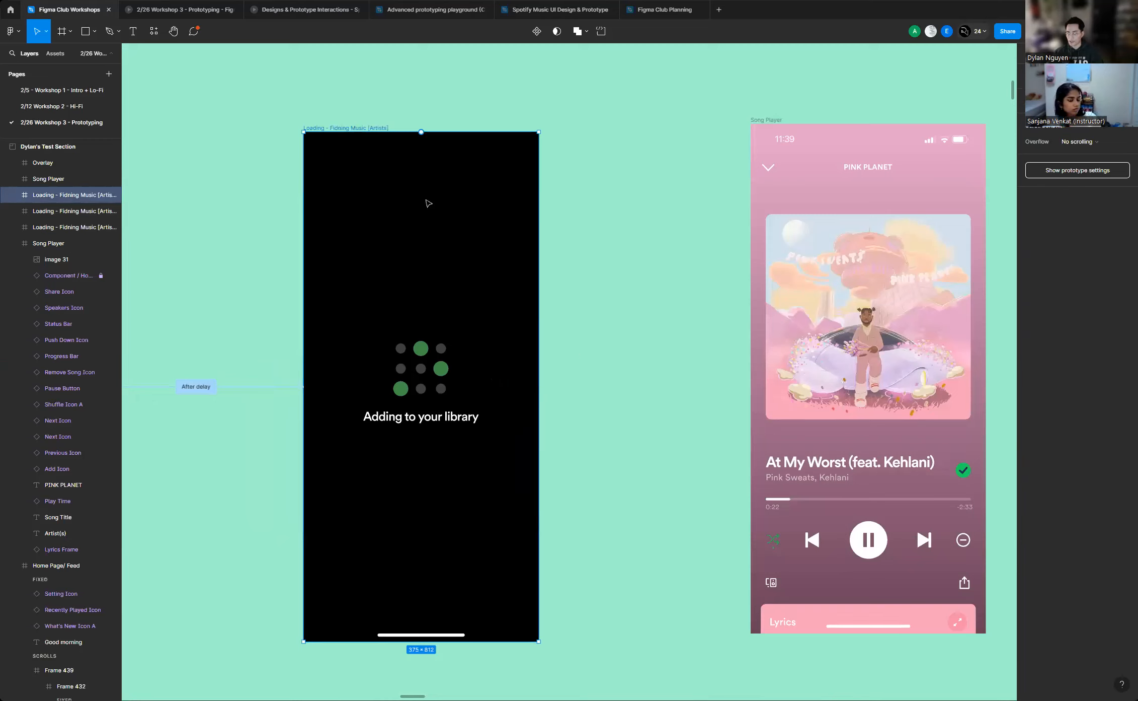
{"action": "left_click_drag", "start_coordinate": [539, 386], "coordinate": [785, 393]}
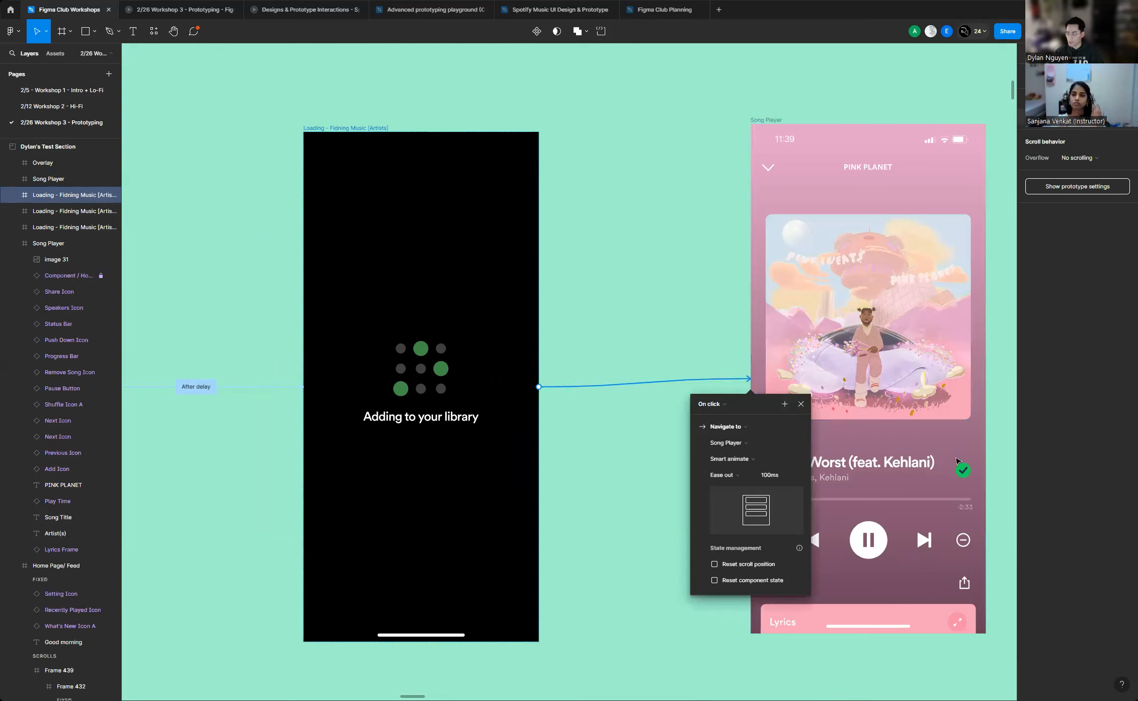
{"action": "left_click", "coordinate": [724, 404]}
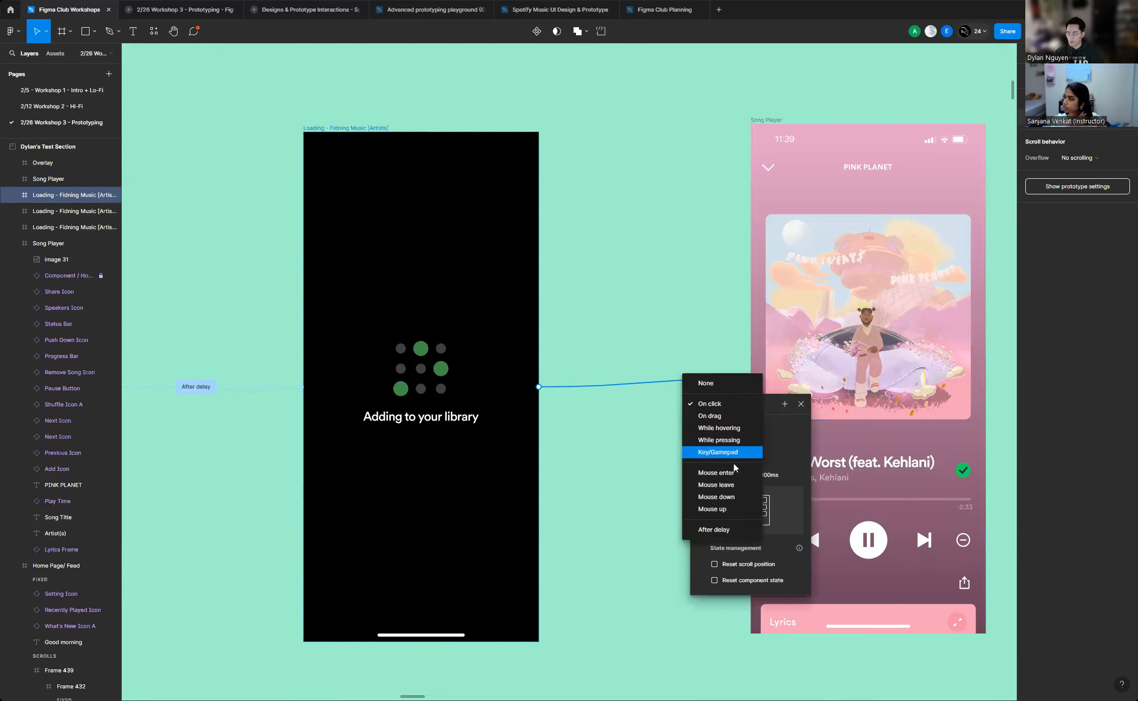
{"action": "left_click", "coordinate": [733, 530]}
Give the third loading frame's navigation to the Song Player a 100 ms delay and a Move in animation
{"action": "left_click", "coordinate": [721, 421]}
{"action": "type", "text": "100"}
{"action": "key", "text": "Return"}
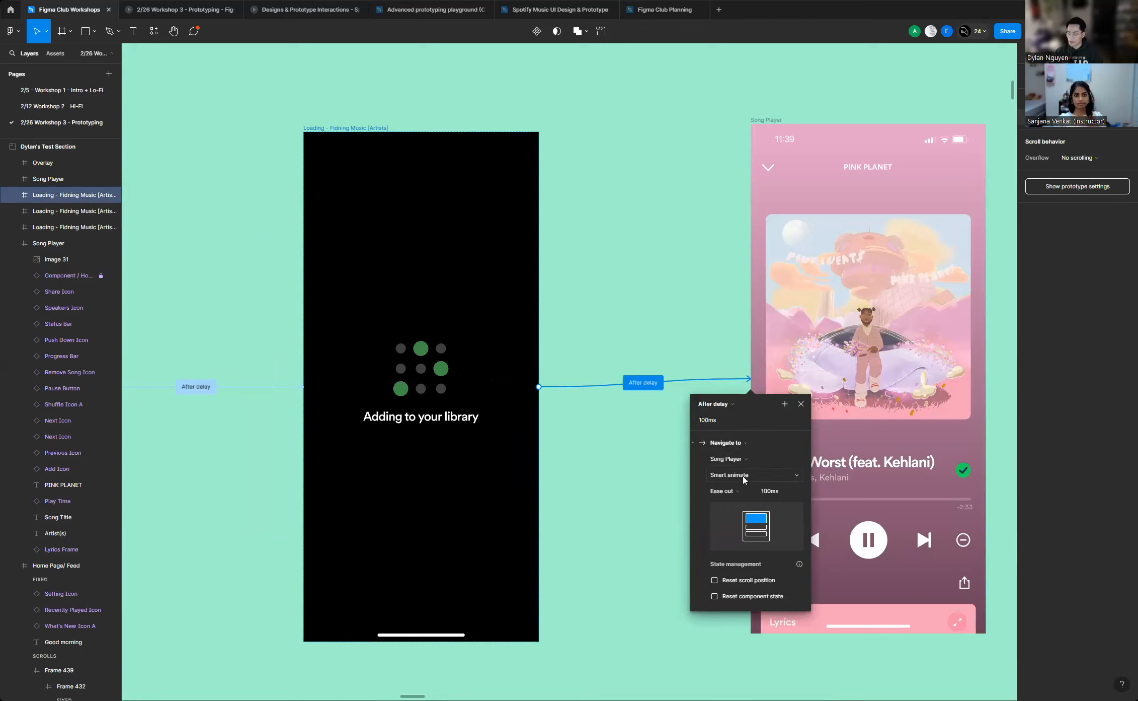
{"action": "left_click", "coordinate": [745, 478]}
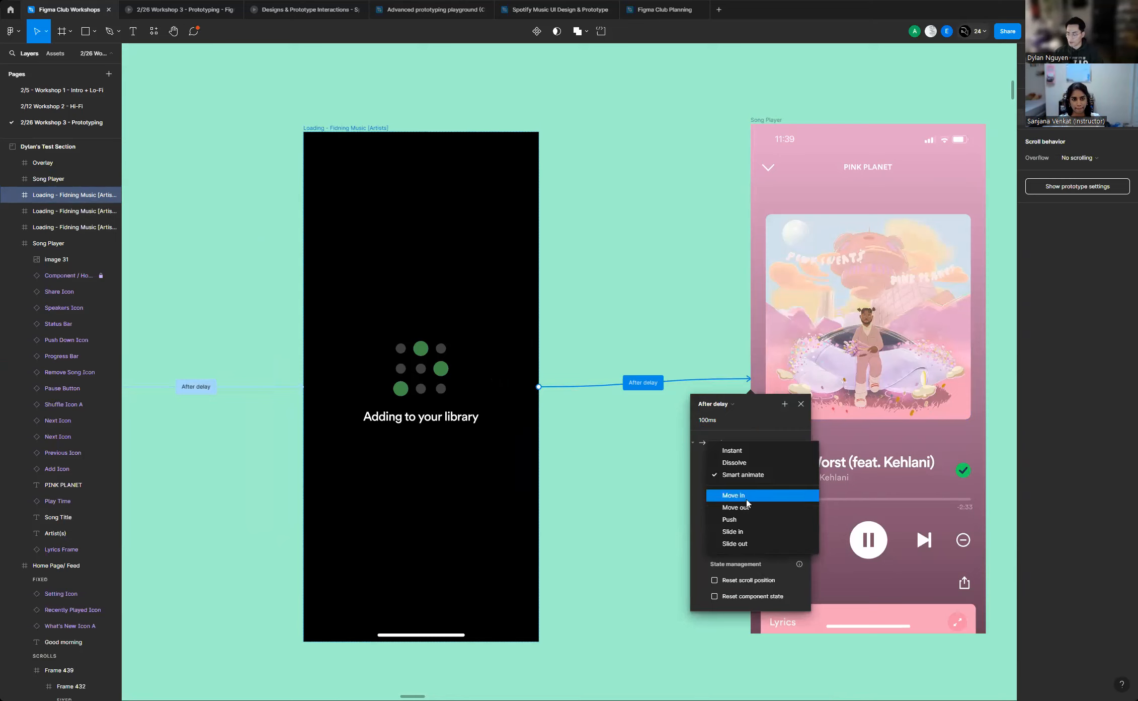
{"action": "left_click", "coordinate": [748, 496]}
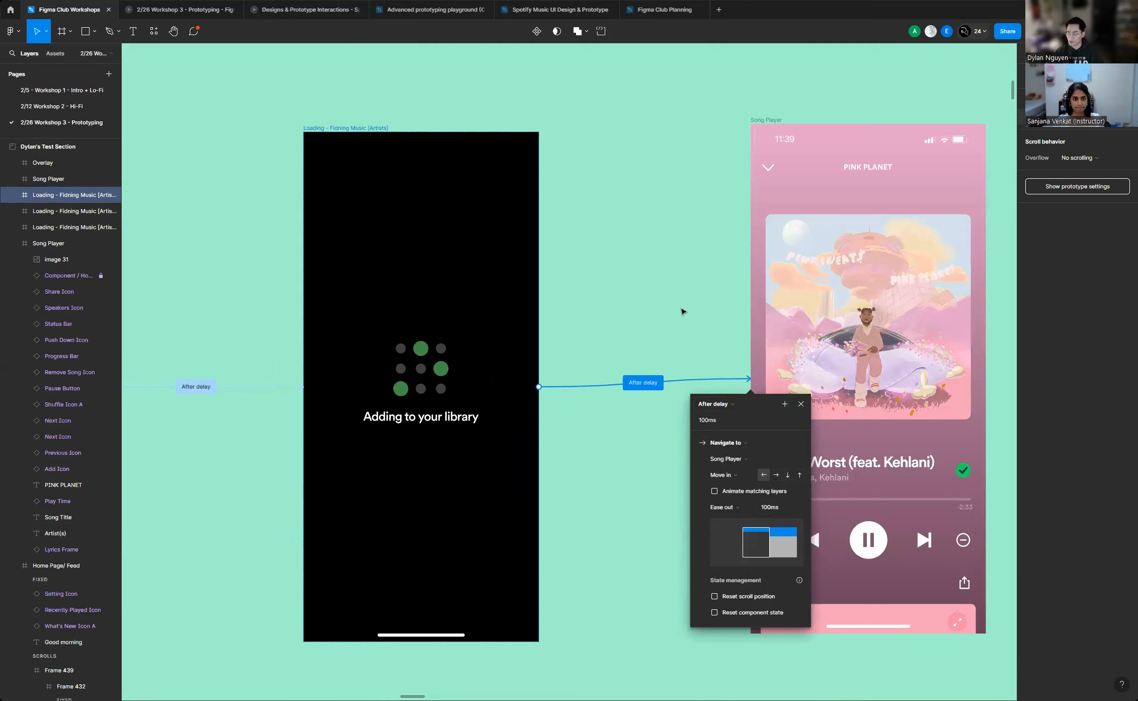
{"action": "left_click", "coordinate": [683, 311]}
Change the animation of the Add Icon's navigation to the first loading frame to Move in
{"action": "scroll", "coordinate": [805, 368], "scroll_direction": "down", "scroll_amount": 5}
{"action": "scroll", "coordinate": [210, 408], "scroll_direction": "up", "scroll_amount": 3}
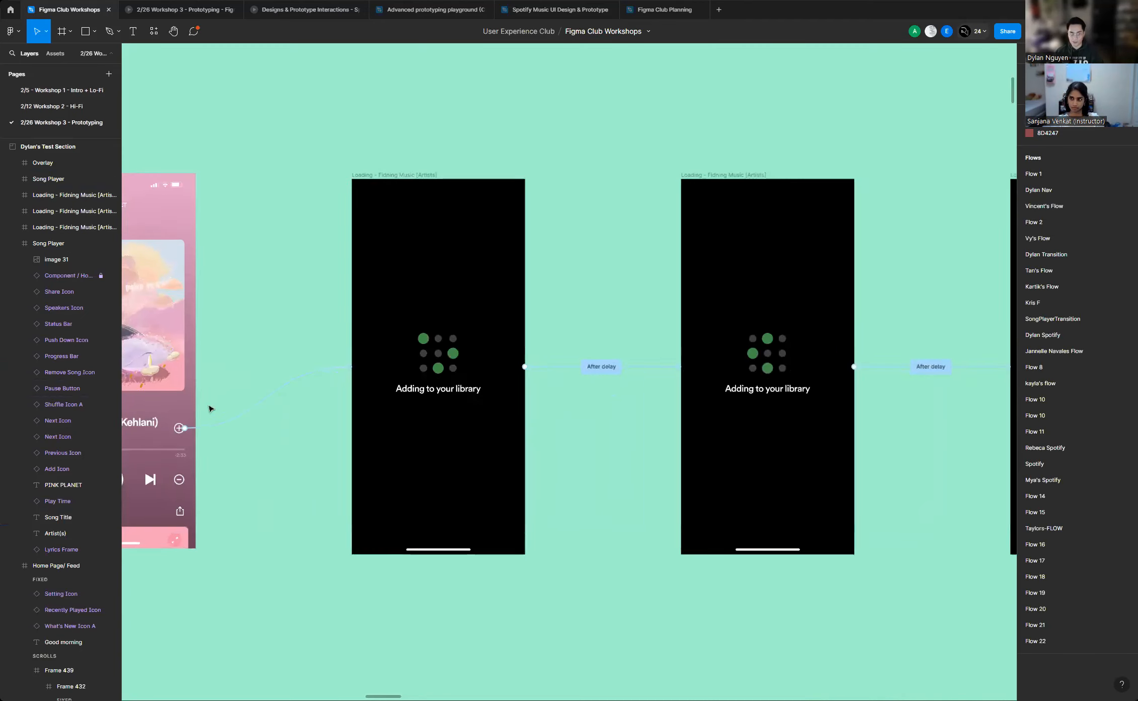
{"action": "scroll", "coordinate": [210, 408], "scroll_direction": "up", "scroll_amount": 2}
{"action": "left_click", "coordinate": [254, 421]}
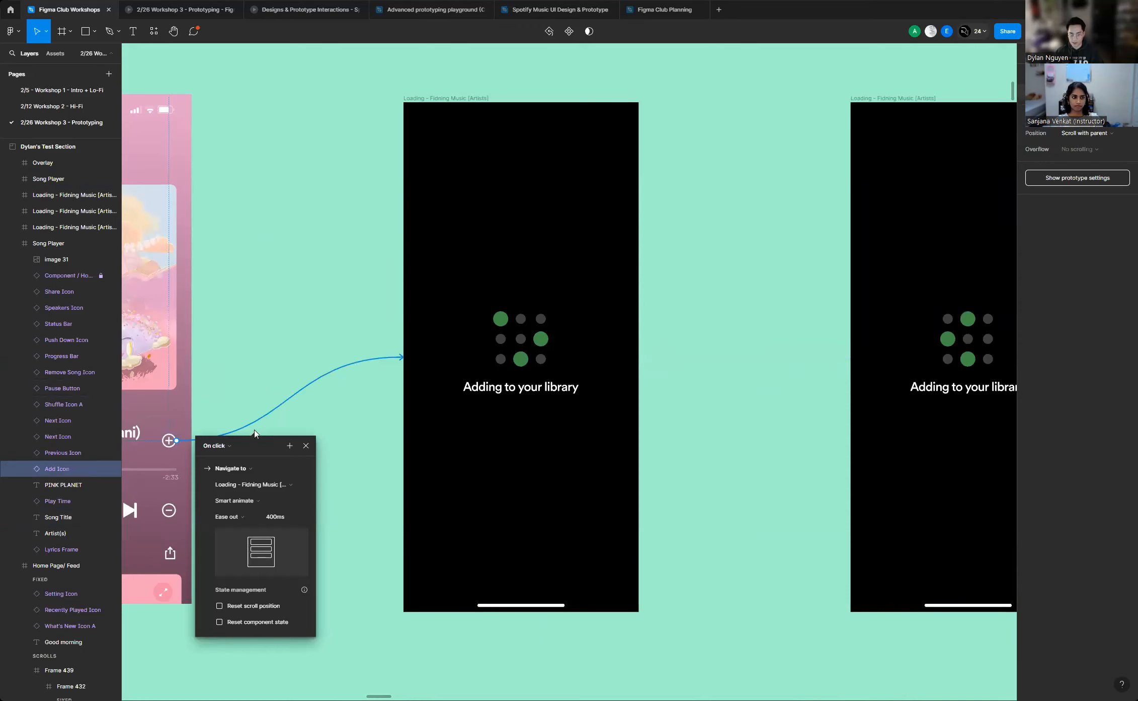
{"action": "scroll", "coordinate": [371, 434], "scroll_direction": "down", "scroll_amount": 3}
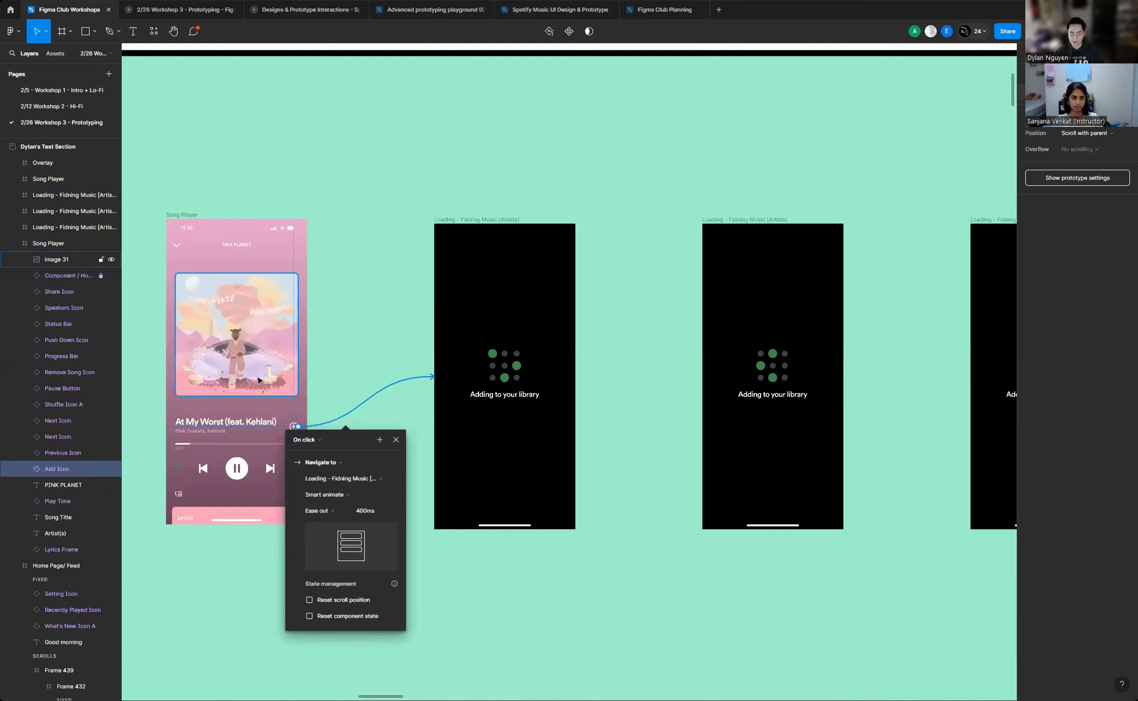
{"action": "scroll", "coordinate": [348, 417], "scroll_direction": "up", "scroll_amount": 6}
{"action": "left_click", "coordinate": [418, 528]}
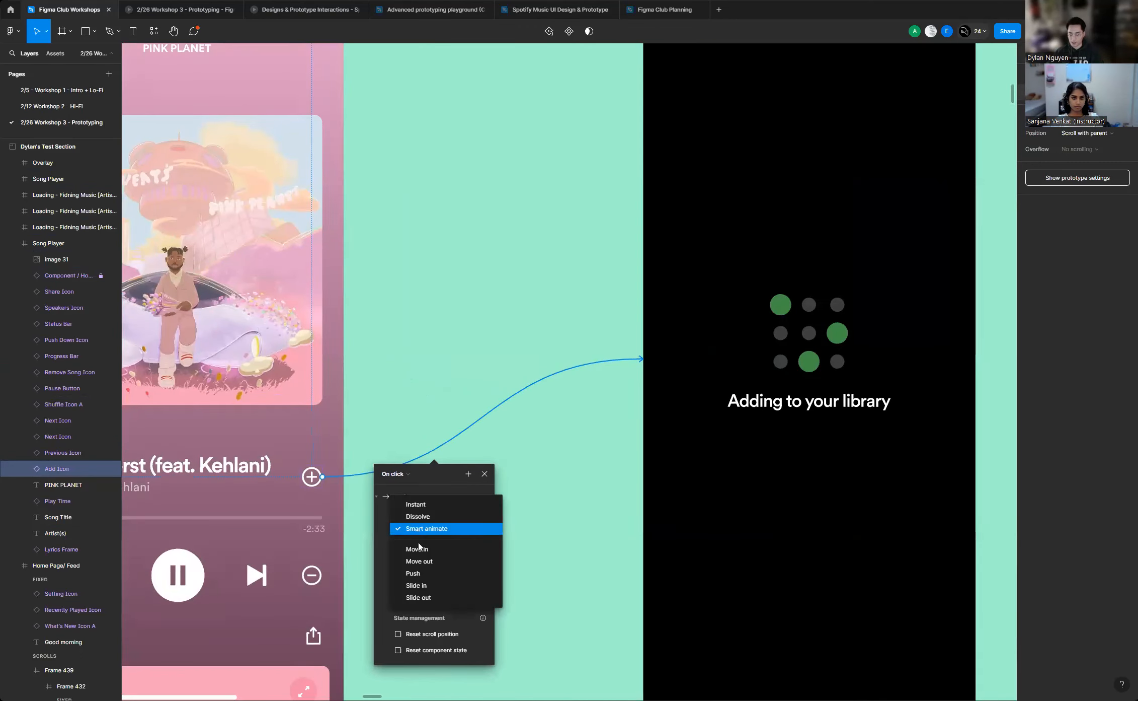
{"action": "left_click", "coordinate": [418, 548]}
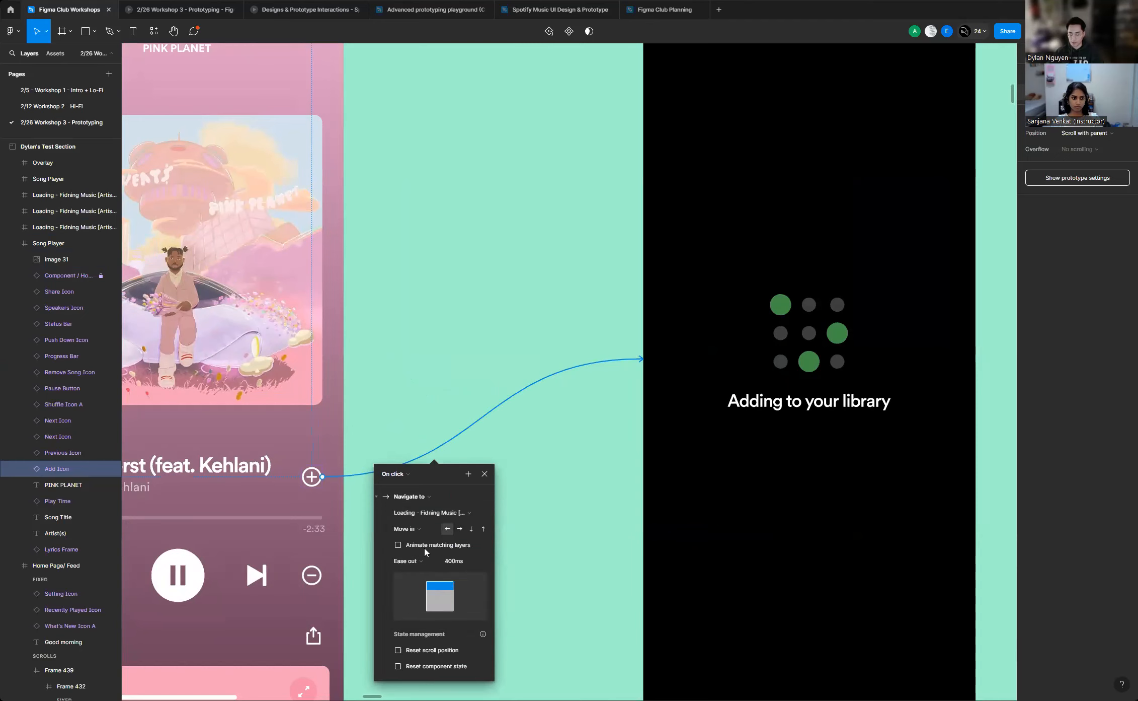
{"action": "left_click", "coordinate": [548, 381]}
{"action": "left_click", "coordinate": [539, 280]}
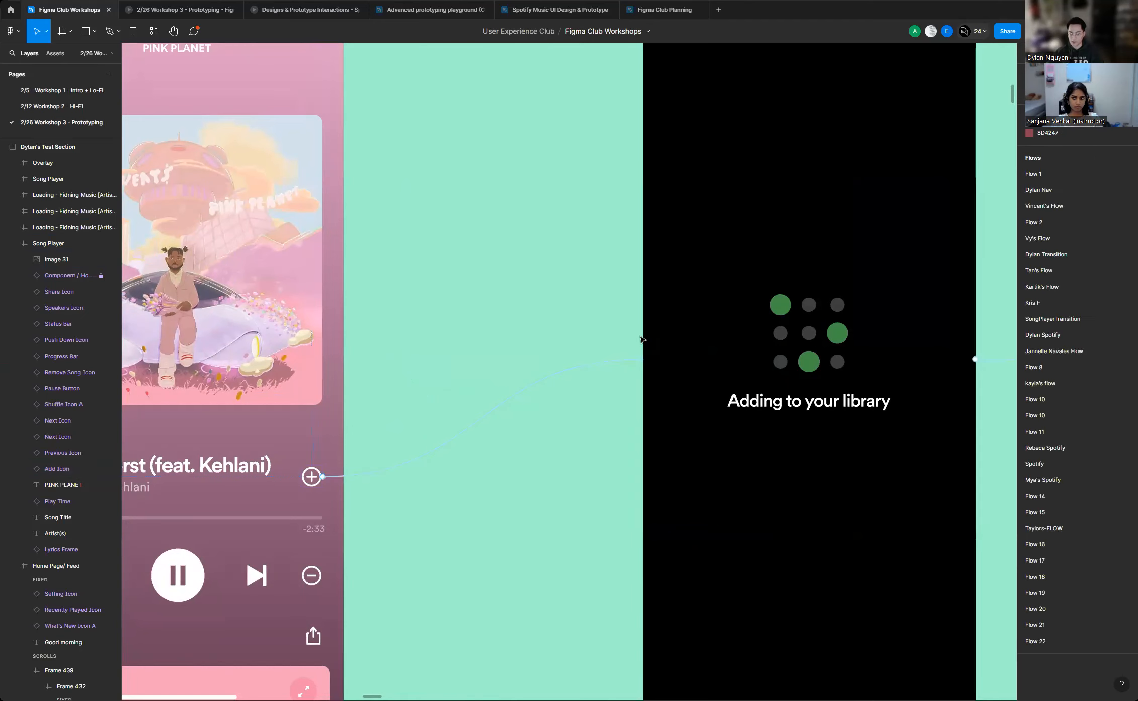
{"action": "scroll", "coordinate": [654, 343], "scroll_direction": "down", "scroll_amount": 3, "text": "ctrl"}
{"action": "left_click", "coordinate": [321, 236]}
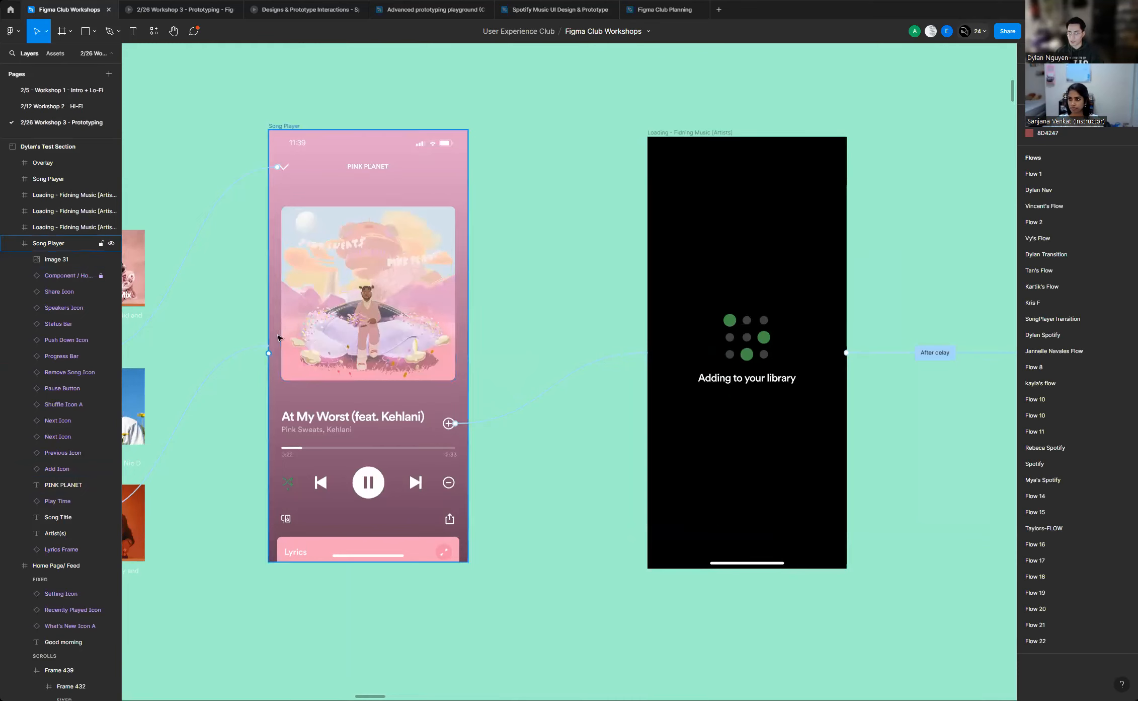
Look over the student sections across the workshop page to check their progress on the loading-frame connections
{"action": "scroll", "coordinate": [282, 351], "scroll_direction": "down", "scroll_amount": 4, "text": "ctrl"}
{"action": "scroll", "coordinate": [484, 337], "scroll_direction": "up", "scroll_amount": 2, "text": "ctrl"}
{"action": "scroll", "coordinate": [504, 335], "scroll_direction": "down", "scroll_amount": 6, "text": "ctrl"}
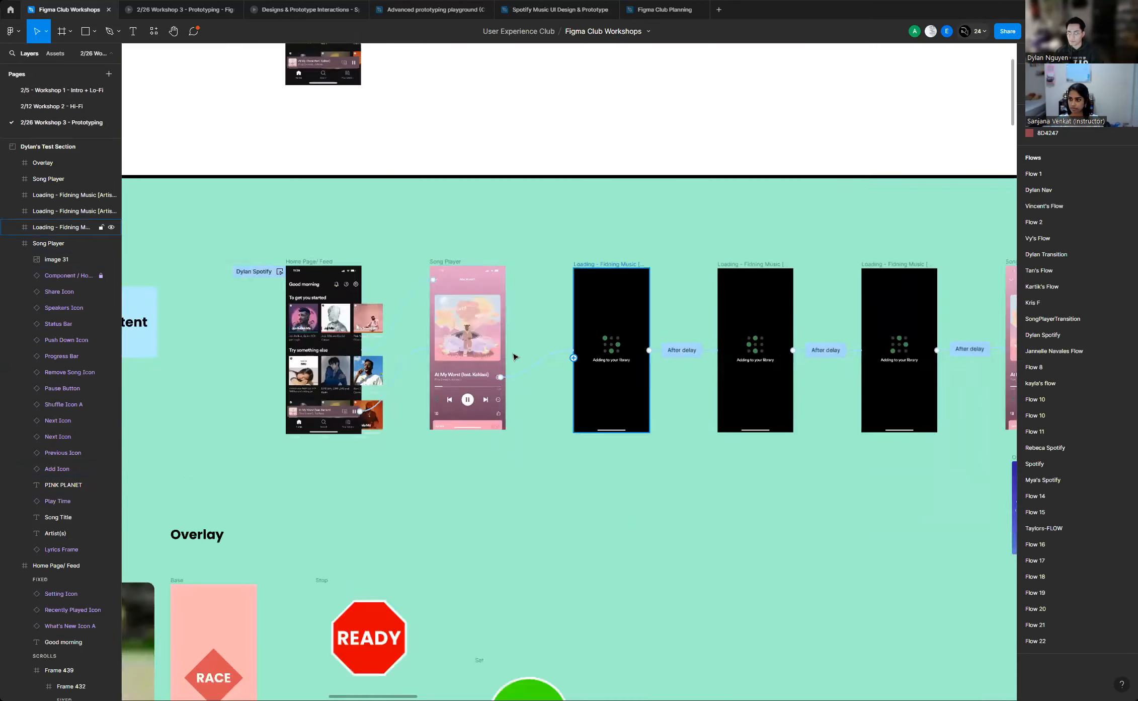
{"action": "scroll", "coordinate": [510, 345], "scroll_direction": "down", "scroll_amount": 5}
{"action": "scroll", "coordinate": [511, 346], "scroll_direction": "down", "scroll_amount": 6}
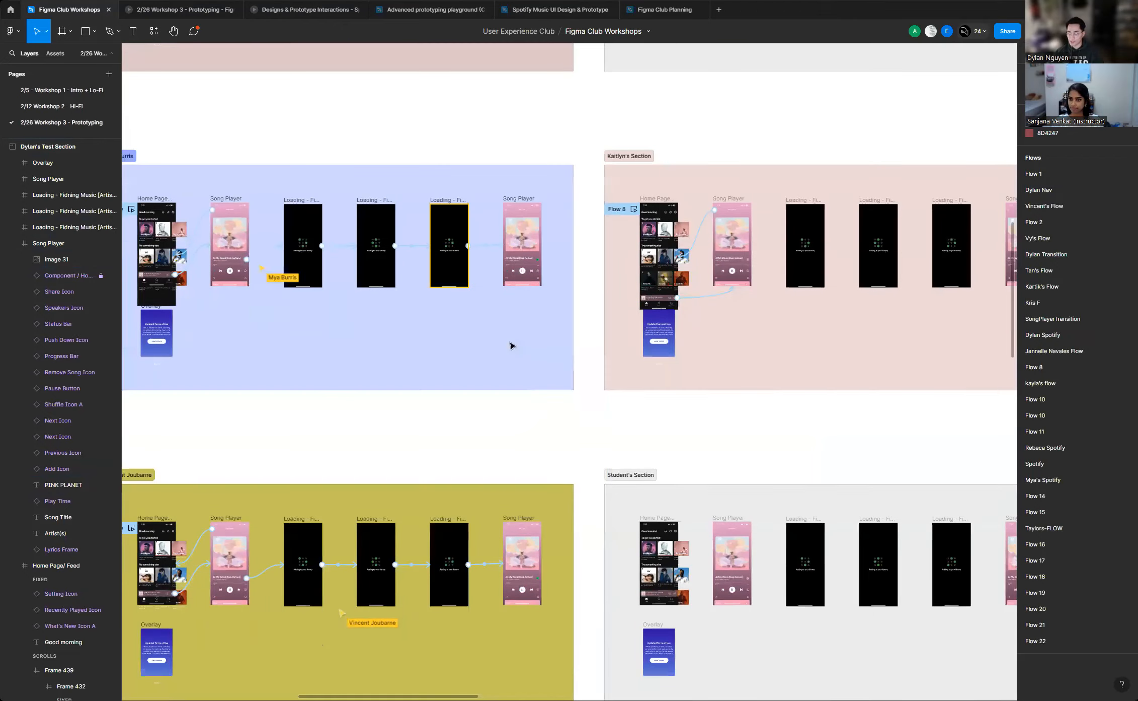
{"action": "scroll", "coordinate": [510, 345], "scroll_direction": "down", "scroll_amount": 3, "text": "ctrl"}
{"action": "scroll", "coordinate": [569, 379], "scroll_direction": "down", "scroll_amount": 2, "text": "ctrl"}
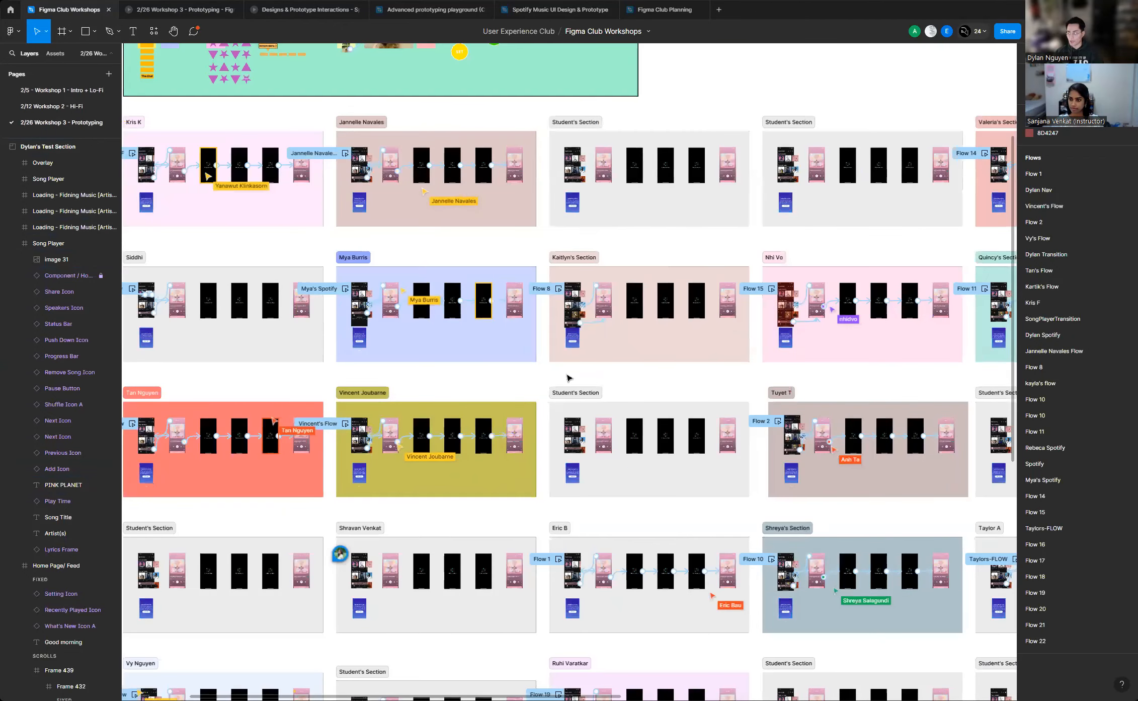
{"action": "scroll", "coordinate": [559, 363], "scroll_direction": "down", "scroll_amount": 1}
{"action": "scroll", "coordinate": [560, 364], "scroll_direction": "down", "scroll_amount": 3, "text": "ctrl"}
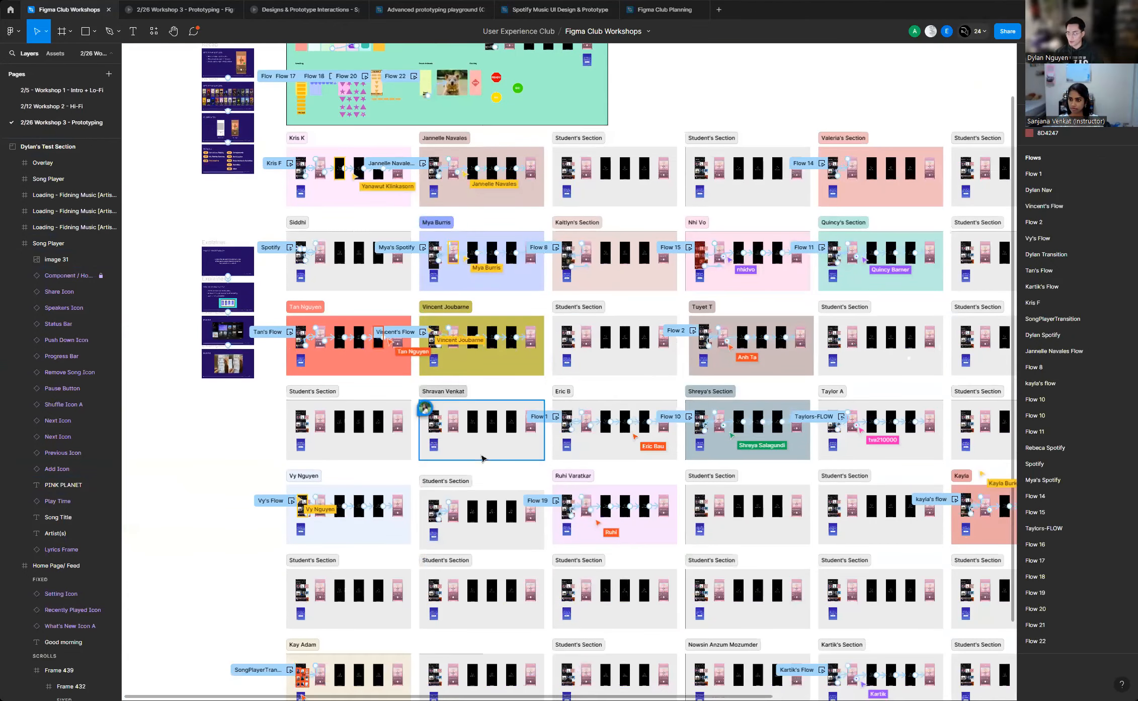
{"action": "scroll", "coordinate": [516, 494], "scroll_direction": "down", "scroll_amount": 2, "text": "ctrl"}
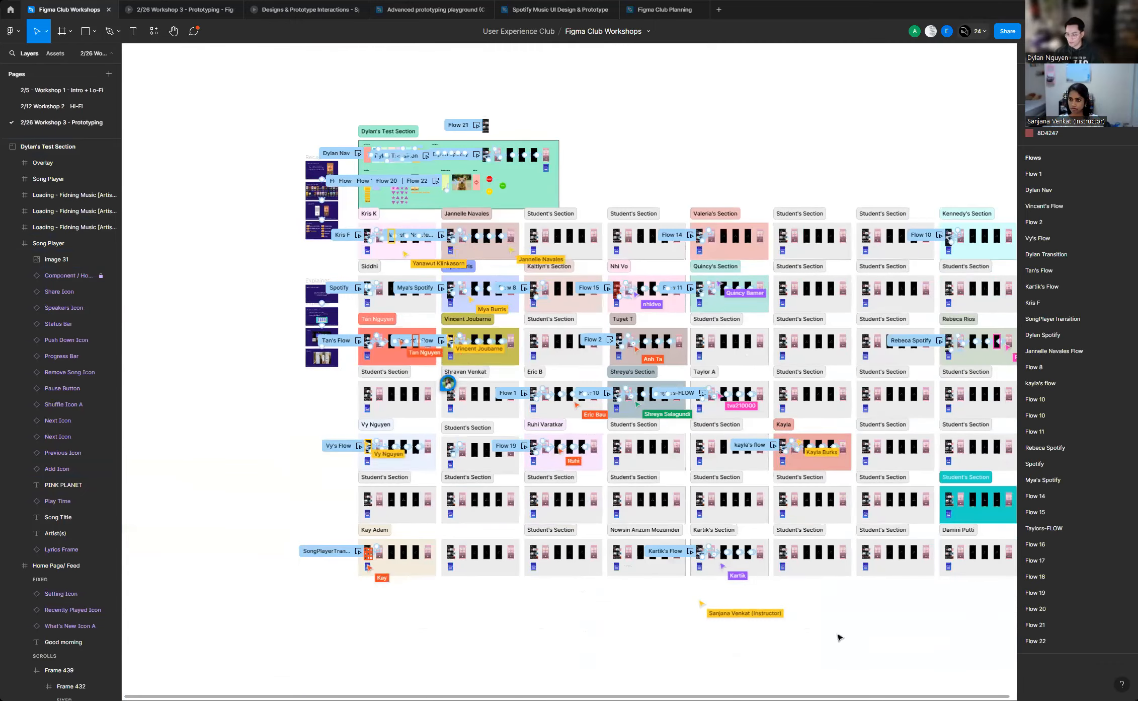
{"action": "scroll", "coordinate": [750, 590], "scroll_direction": "up", "scroll_amount": 3, "text": "ctrl"}
{"action": "scroll", "coordinate": [472, 566], "scroll_direction": "down", "scroll_amount": 3, "text": "ctrl"}
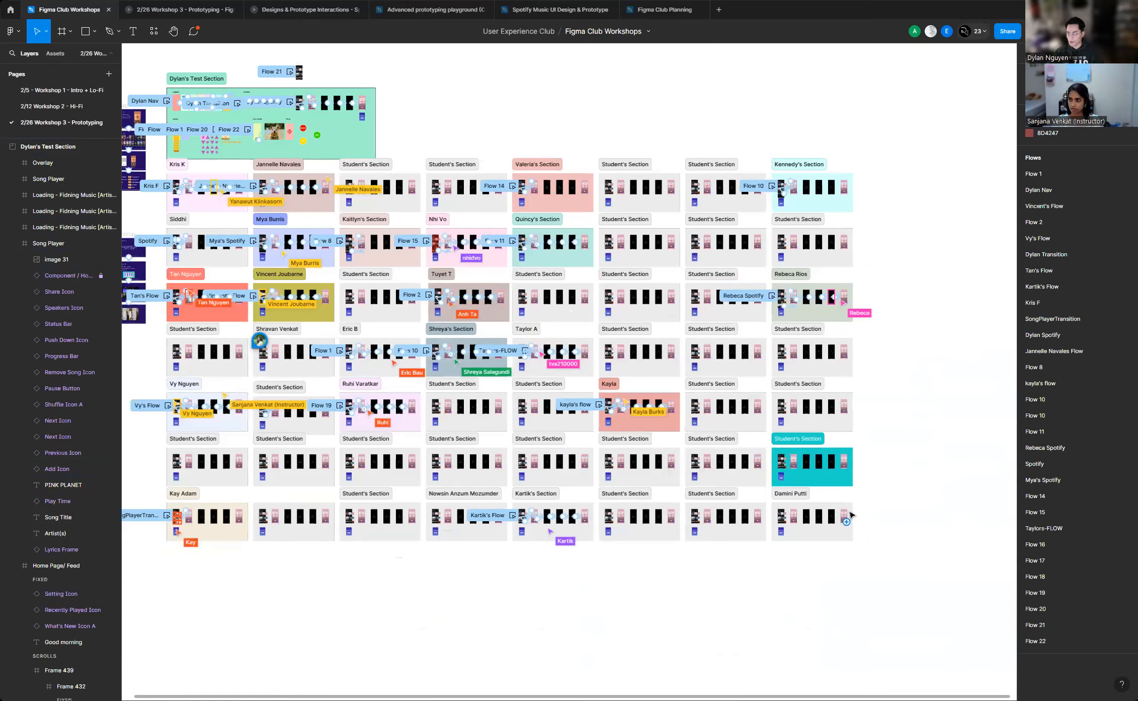
{"action": "scroll", "coordinate": [850, 513], "scroll_direction": "up", "scroll_amount": 3, "text": "ctrl"}
{"action": "scroll", "coordinate": [907, 470], "scroll_direction": "up", "scroll_amount": 2, "text": "ctrl"}
{"action": "scroll", "coordinate": [893, 478], "scroll_direction": "up", "scroll_amount": 1}
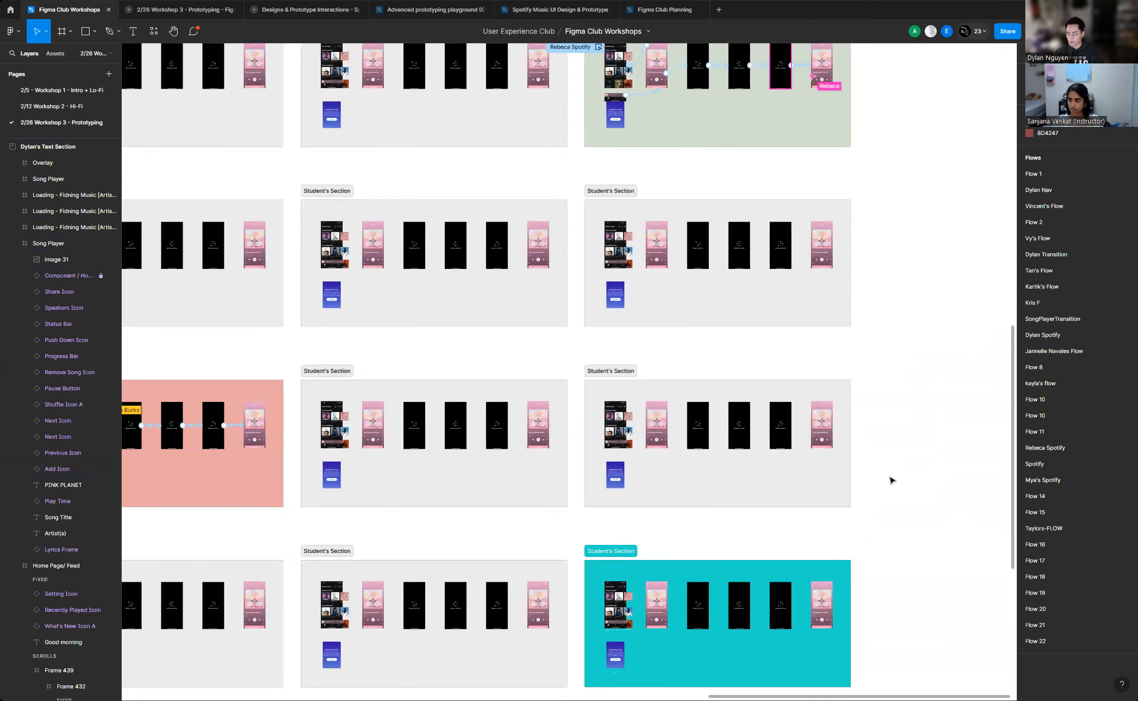
{"action": "scroll", "coordinate": [893, 480], "scroll_direction": "up", "scroll_amount": 10}
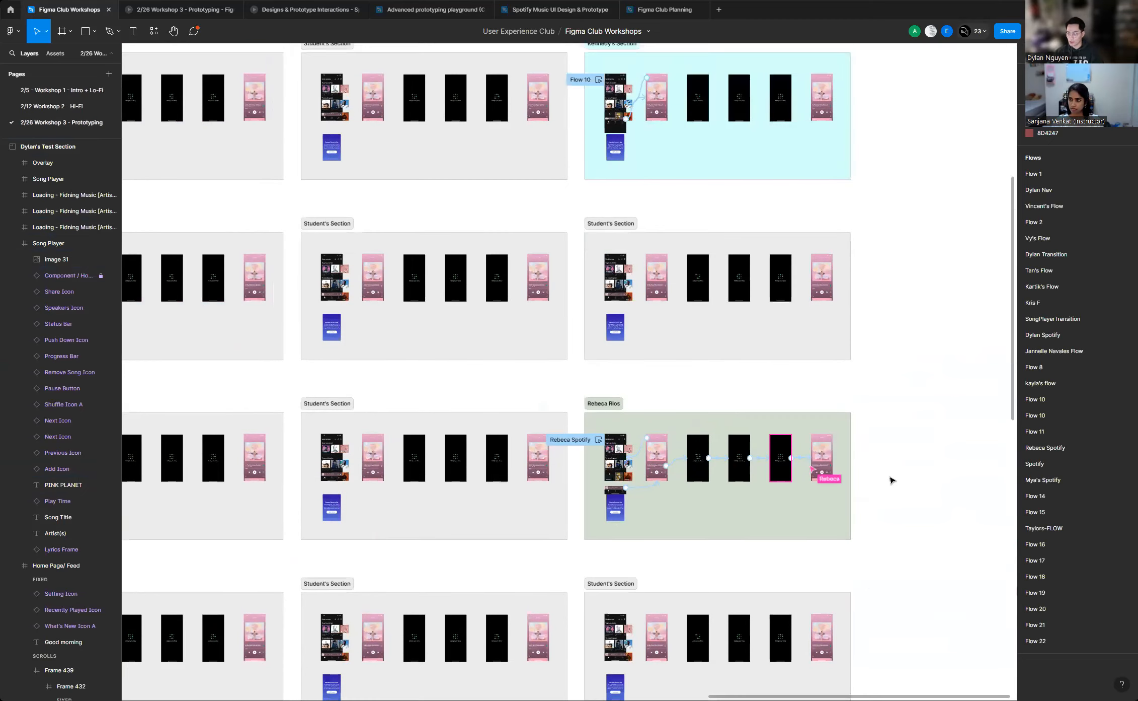
{"action": "scroll", "coordinate": [901, 456], "scroll_direction": "down", "scroll_amount": 5, "text": "ctrl"}
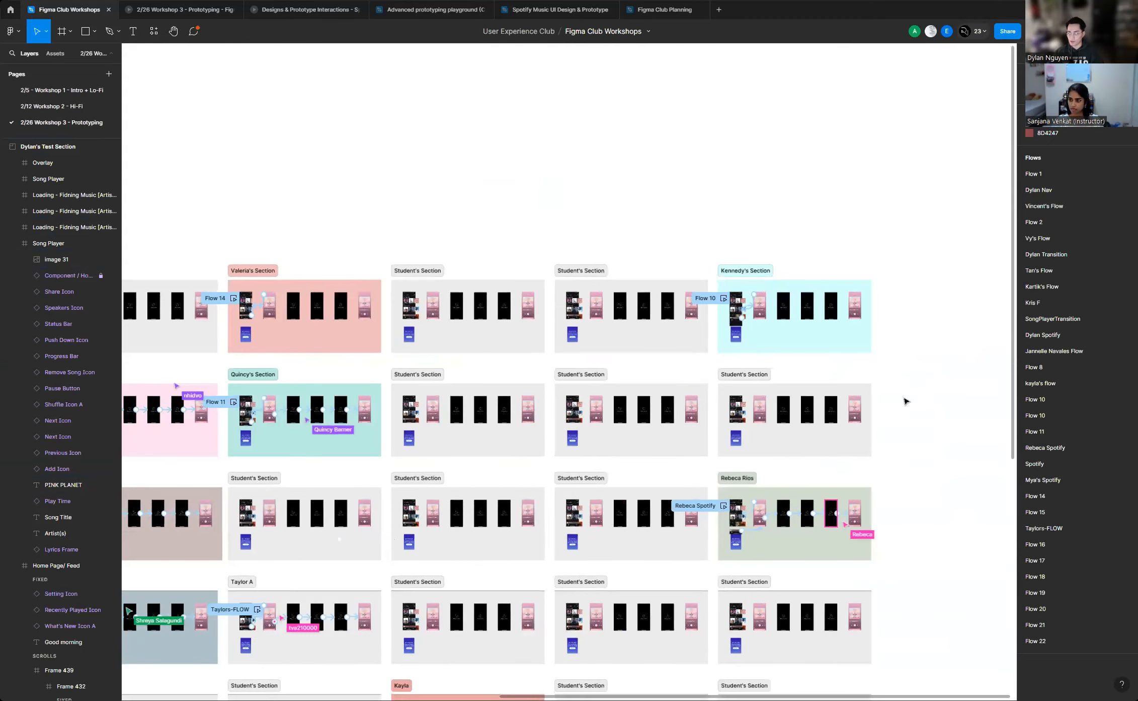
{"action": "scroll", "coordinate": [414, 221], "scroll_direction": "up", "scroll_amount": 5, "text": "ctrl"}
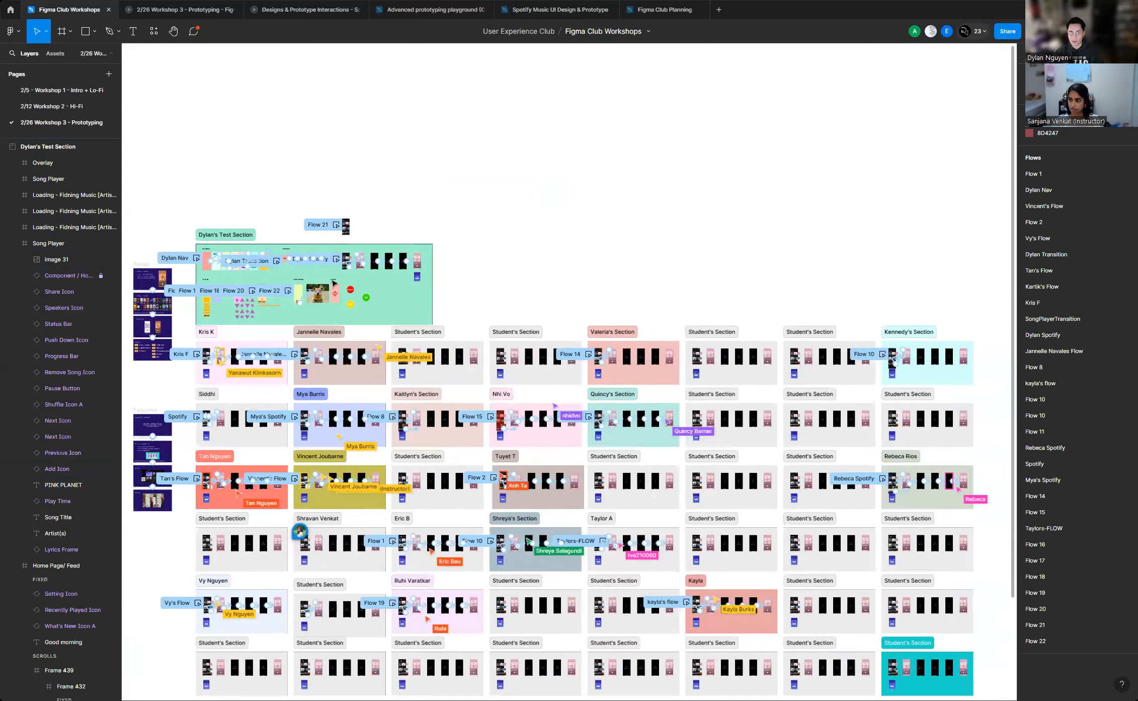
Add a flow starting point to the Song Player frame beside the Home Page/Feed frame in the test section
{"action": "scroll", "coordinate": [373, 229], "scroll_direction": "up", "scroll_amount": 8, "text": "ctrl"}
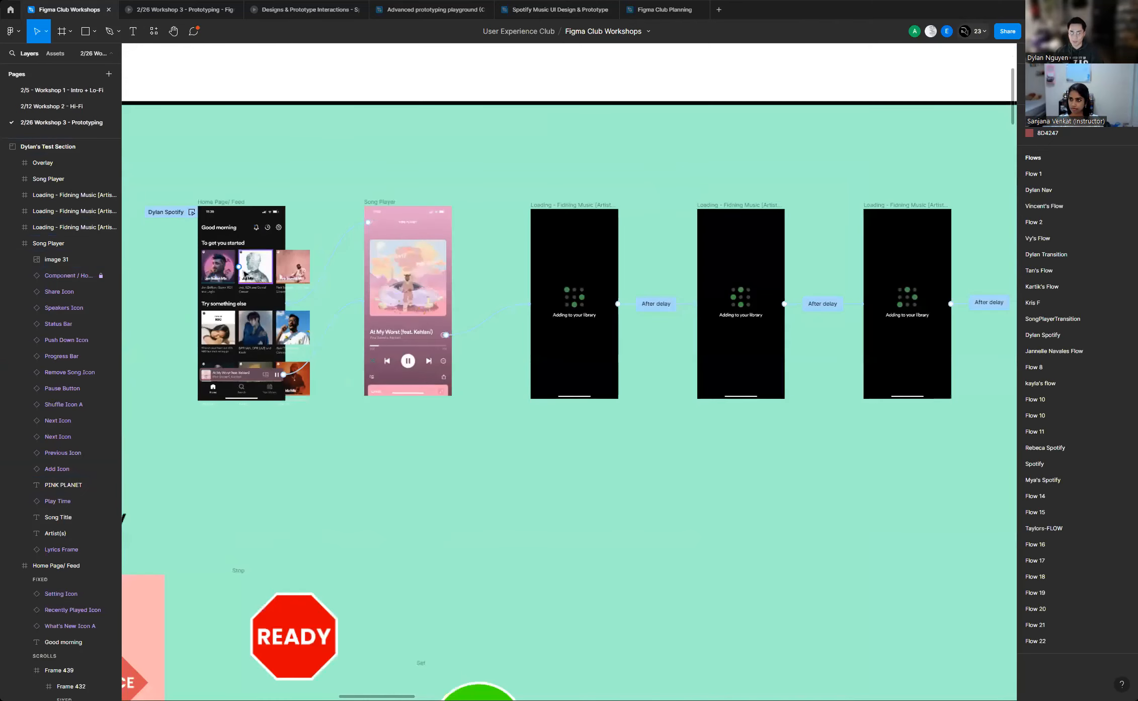
{"action": "scroll", "coordinate": [513, 314], "scroll_direction": "up", "scroll_amount": 3, "text": "ctrl"}
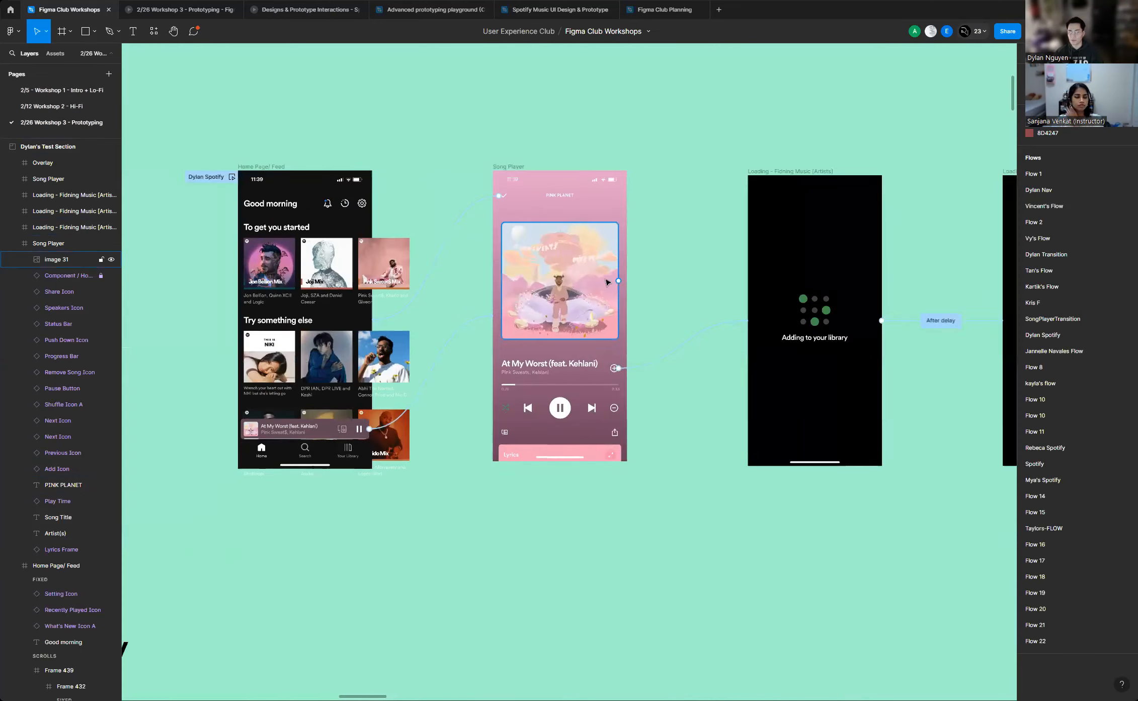
{"action": "left_click", "coordinate": [427, 259]}
{"action": "scroll", "coordinate": [534, 267], "scroll_direction": "down", "scroll_amount": 3, "text": "ctrl"}
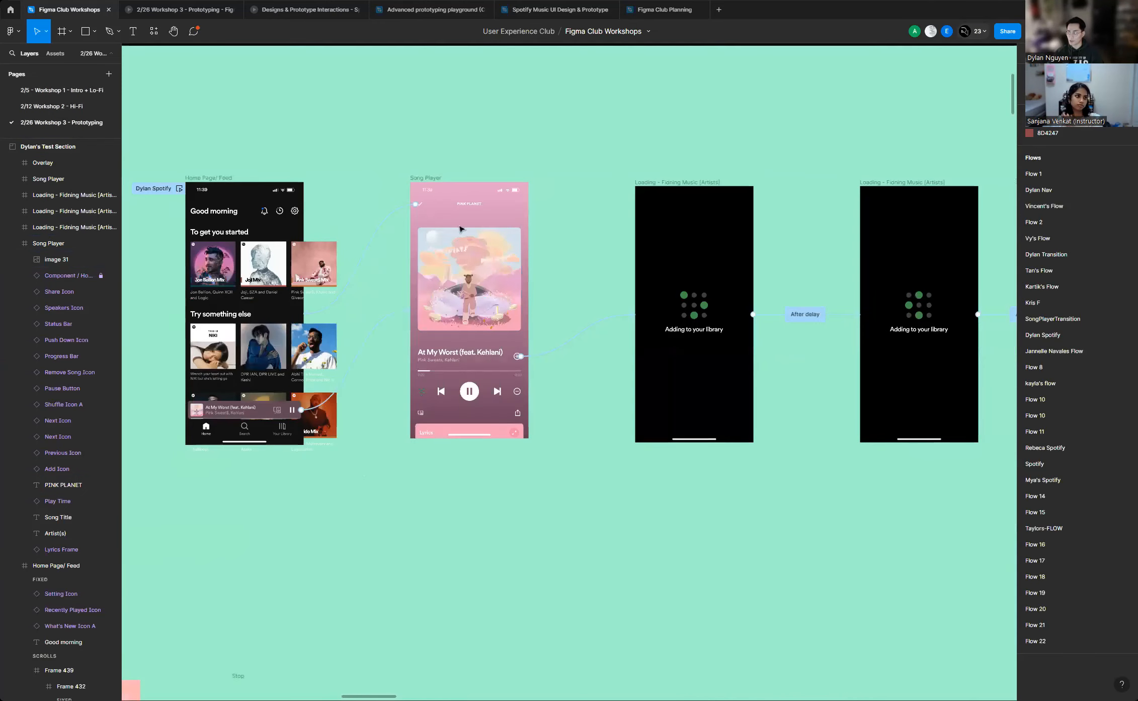
{"action": "scroll", "coordinate": [441, 229], "scroll_direction": "up", "scroll_amount": 2, "text": "ctrl"}
{"action": "scroll", "coordinate": [618, 264], "scroll_direction": "down", "scroll_amount": 2, "text": "ctrl"}
{"action": "scroll", "coordinate": [595, 266], "scroll_direction": "up", "scroll_amount": 2, "text": "ctrl"}
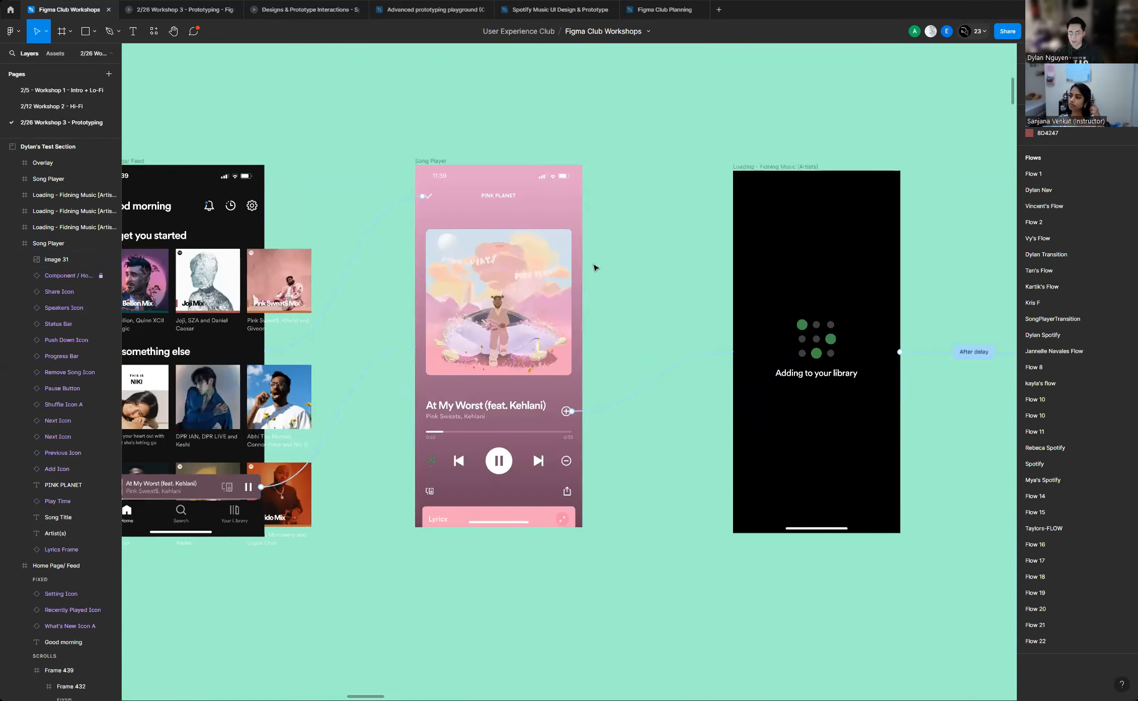
{"action": "scroll", "coordinate": [682, 276], "scroll_direction": "down", "scroll_amount": 2, "text": "ctrl"}
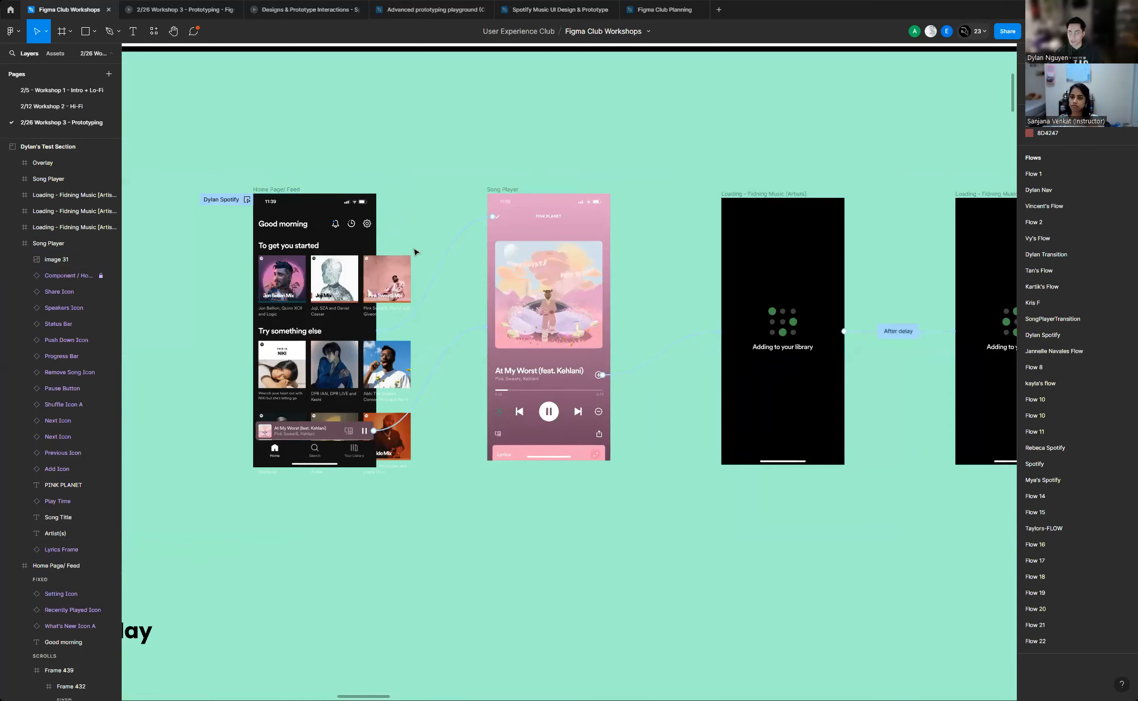
{"action": "scroll", "coordinate": [418, 247], "scroll_direction": "up", "scroll_amount": 3, "text": "ctrl"}
{"action": "left_click", "coordinate": [541, 161]}
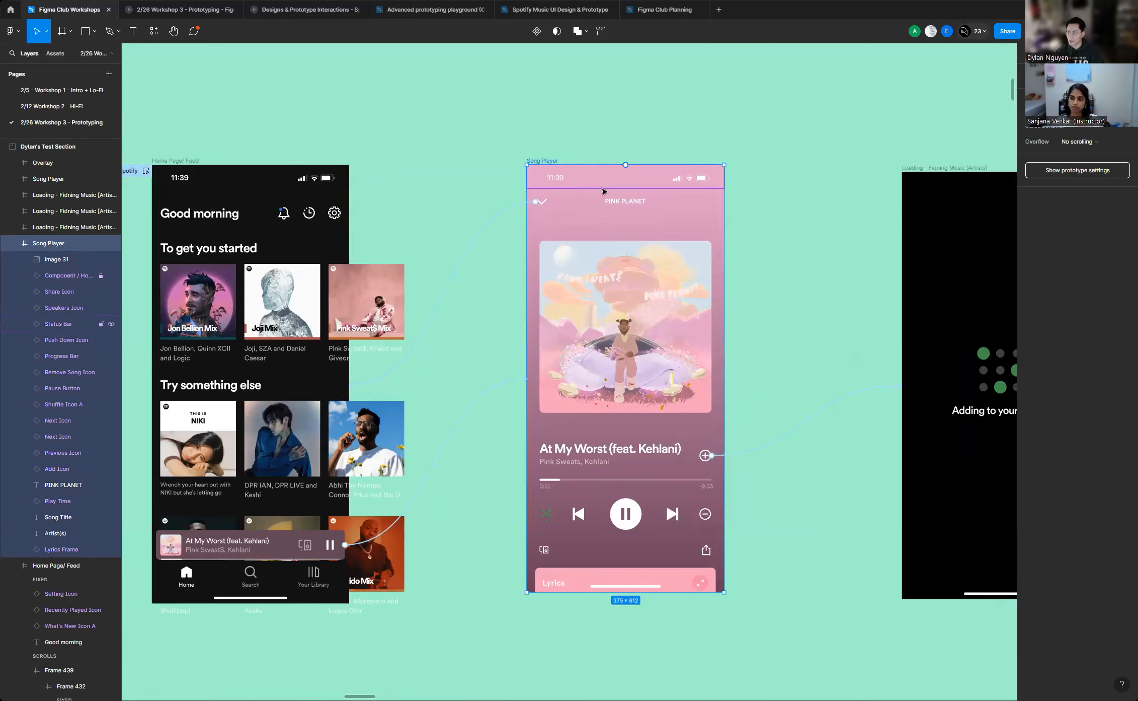
{"action": "scroll", "coordinate": [612, 252], "scroll_direction": "up", "scroll_amount": 1, "text": "ctrl"}
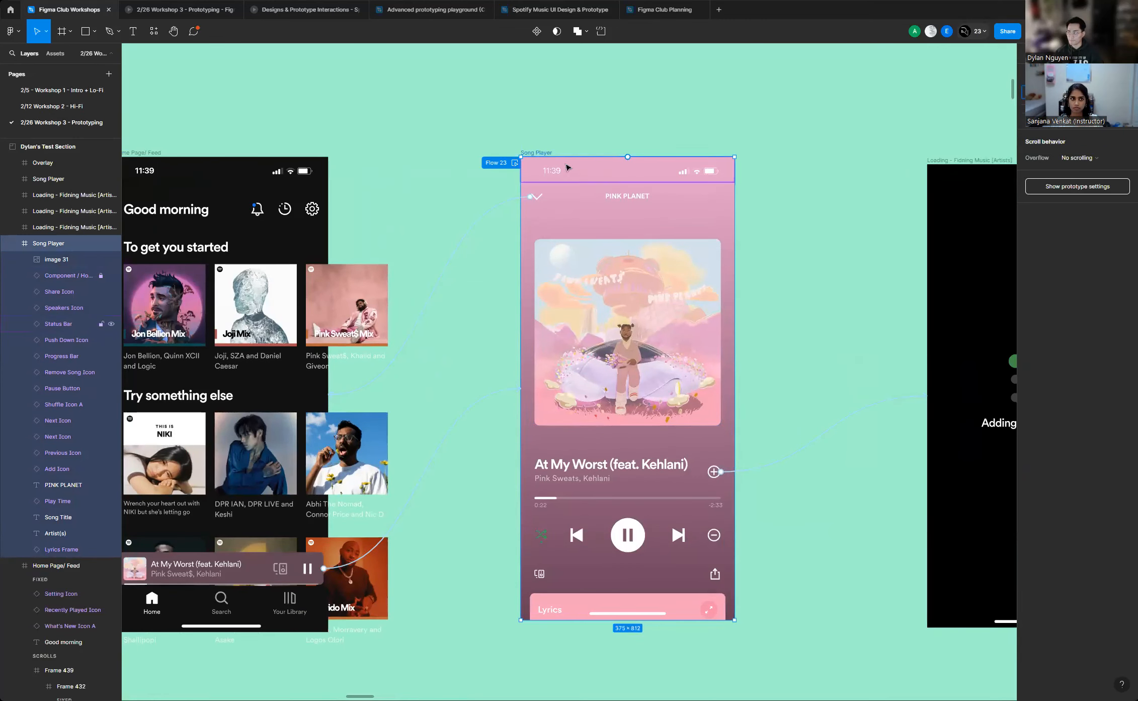
{"action": "scroll", "coordinate": [670, 191], "scroll_direction": "down", "scroll_amount": 1}
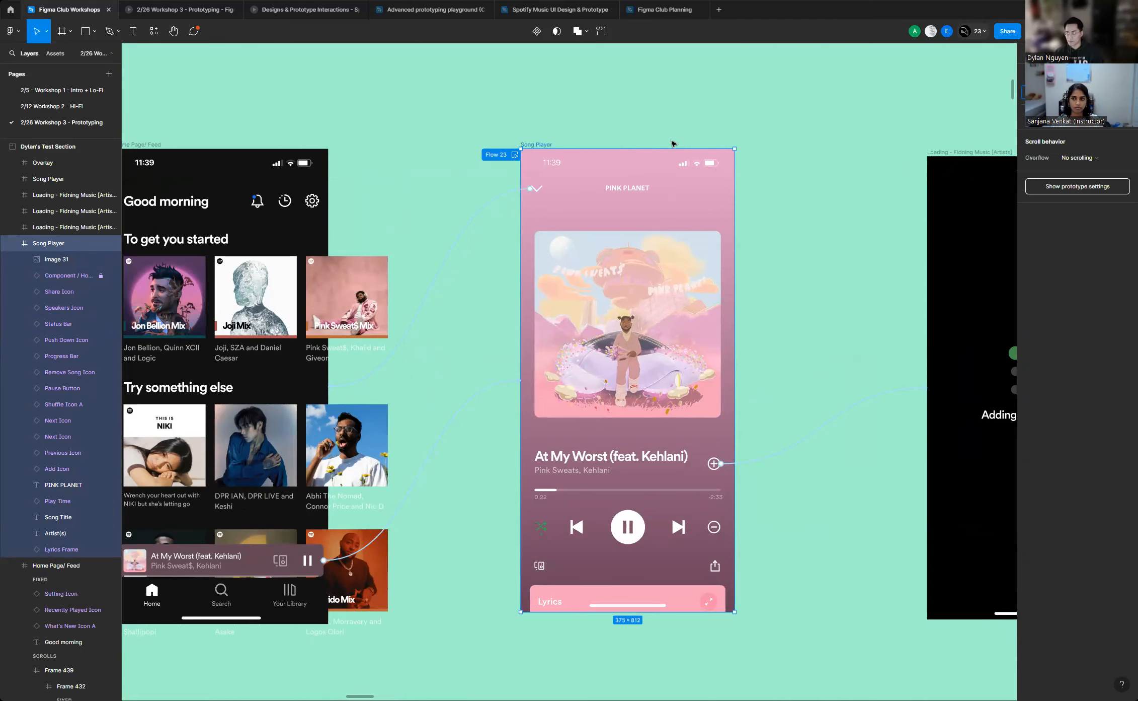
{"action": "left_click", "coordinate": [576, 139]}
Preview the flow starting at the Song Player, trigger its add icon, and close the preview
{"action": "left_click", "coordinate": [515, 155]}
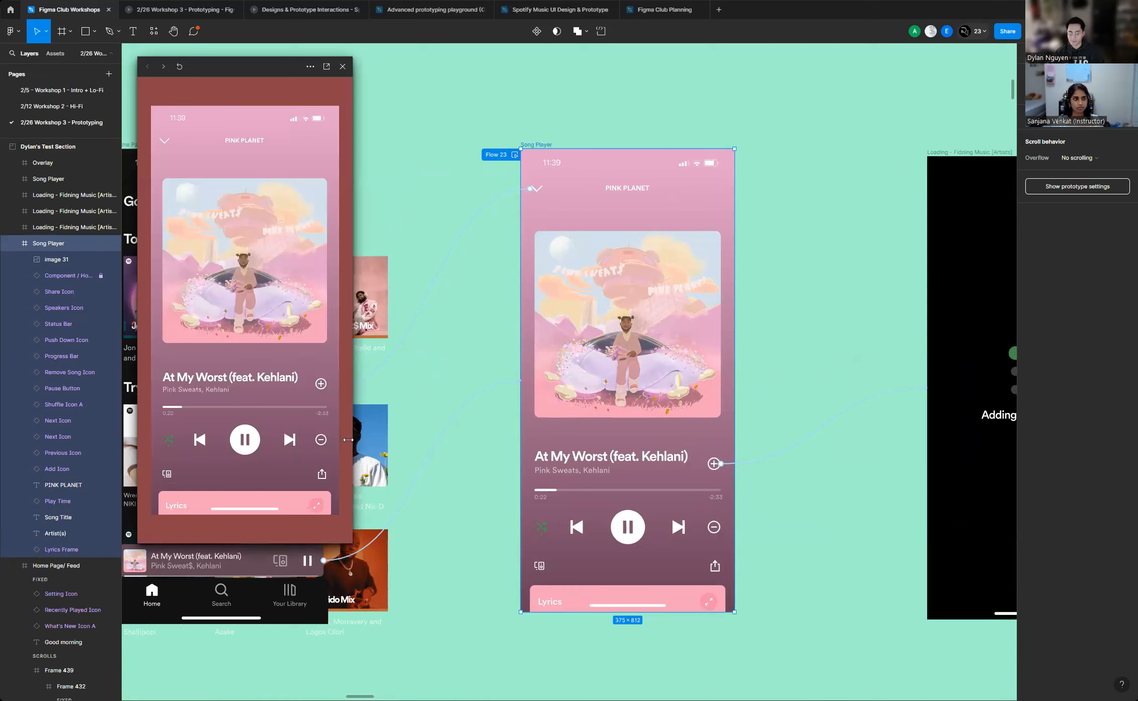
{"action": "left_click", "coordinate": [321, 385]}
{"action": "left_click", "coordinate": [344, 66]}
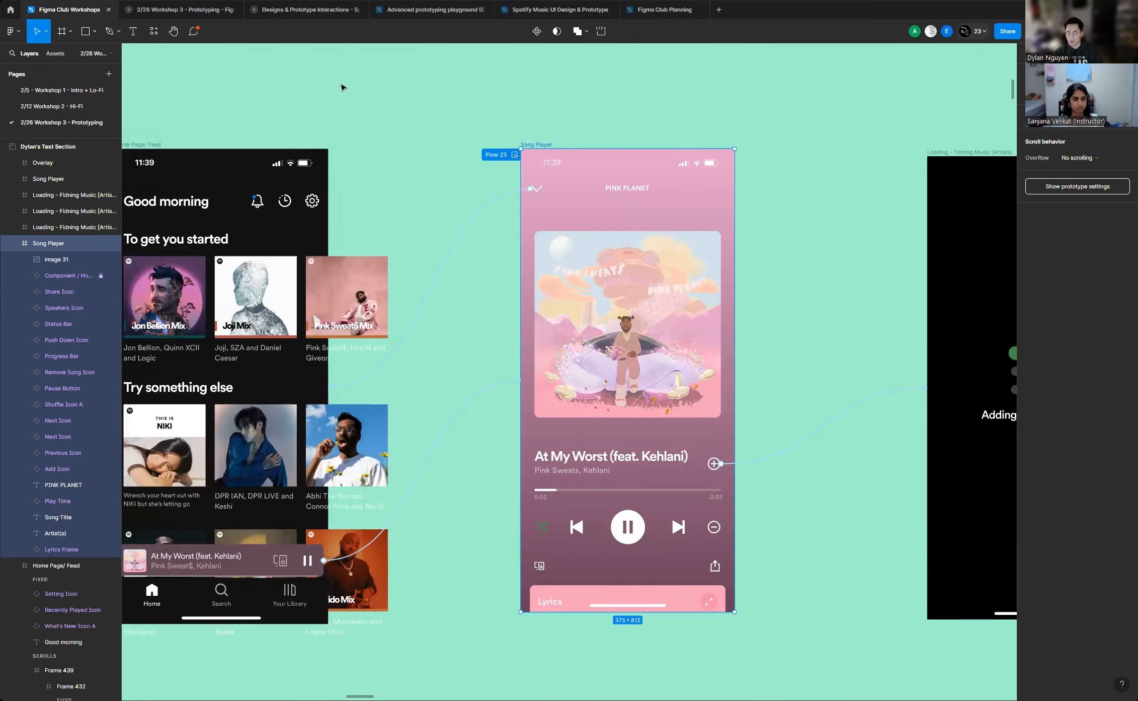
Set the Smart animate duration between the first and second loading frames to 1000 ms
{"action": "scroll", "coordinate": [708, 318], "scroll_direction": "right", "scroll_amount": 5}
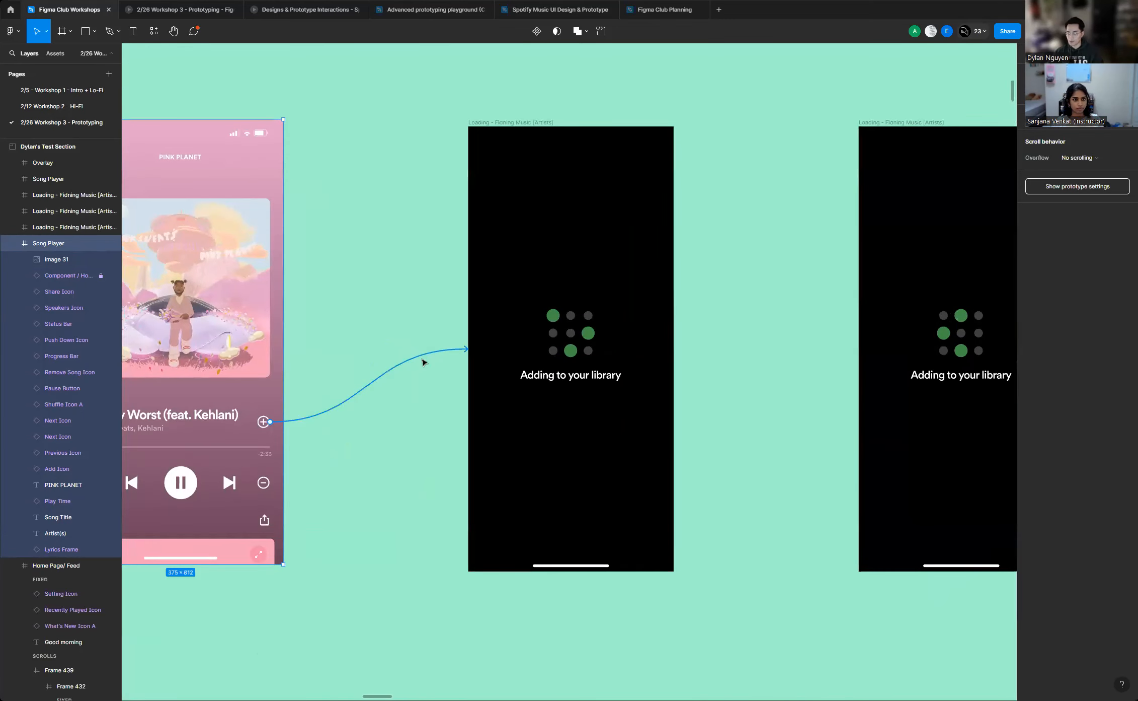
{"action": "left_click", "coordinate": [427, 308]}
{"action": "left_click", "coordinate": [736, 352]}
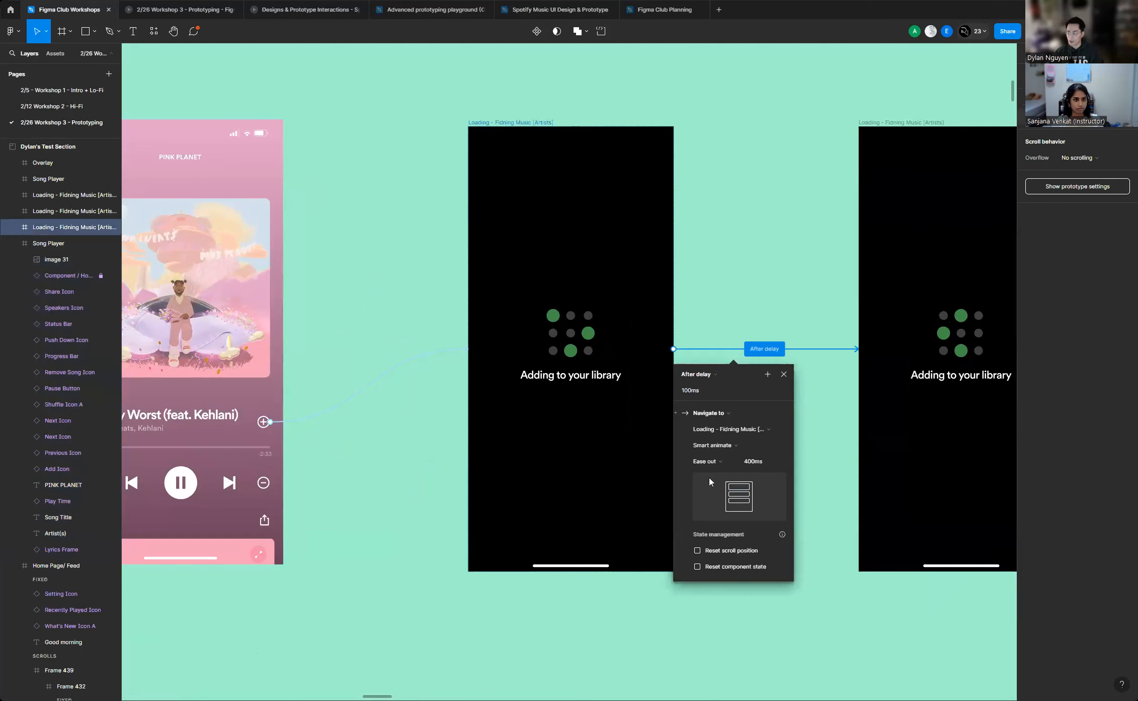
{"action": "left_click", "coordinate": [761, 461]}
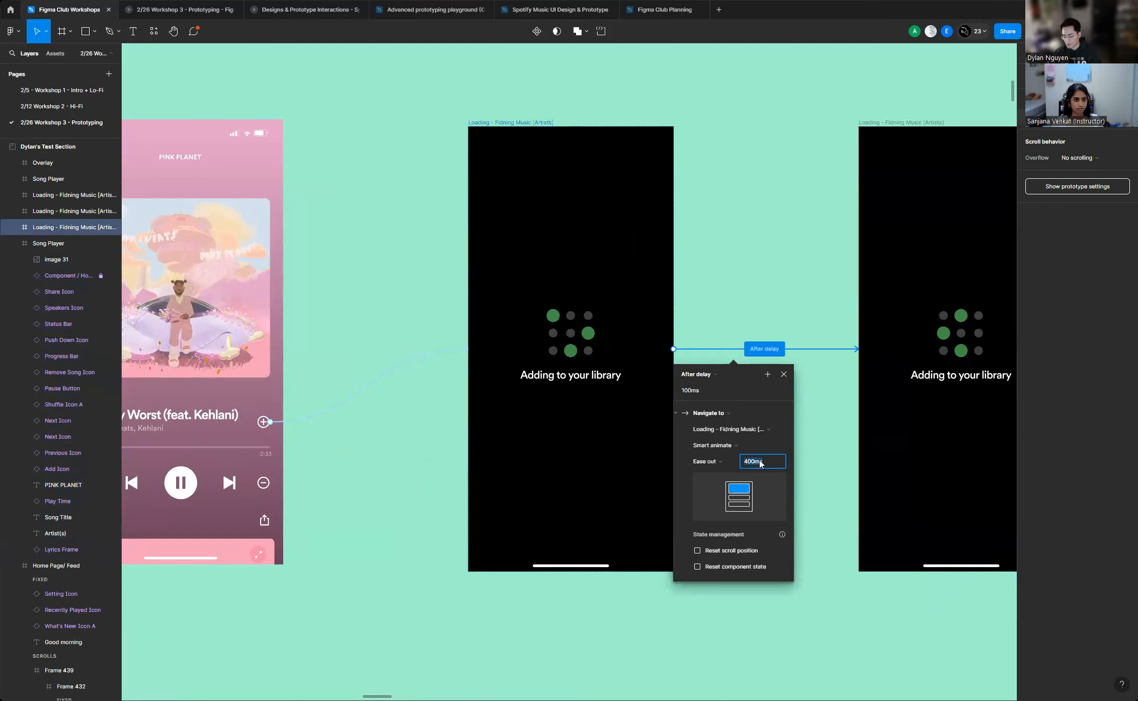
{"action": "type", "text": "1000"}
{"action": "key", "text": "Return"}
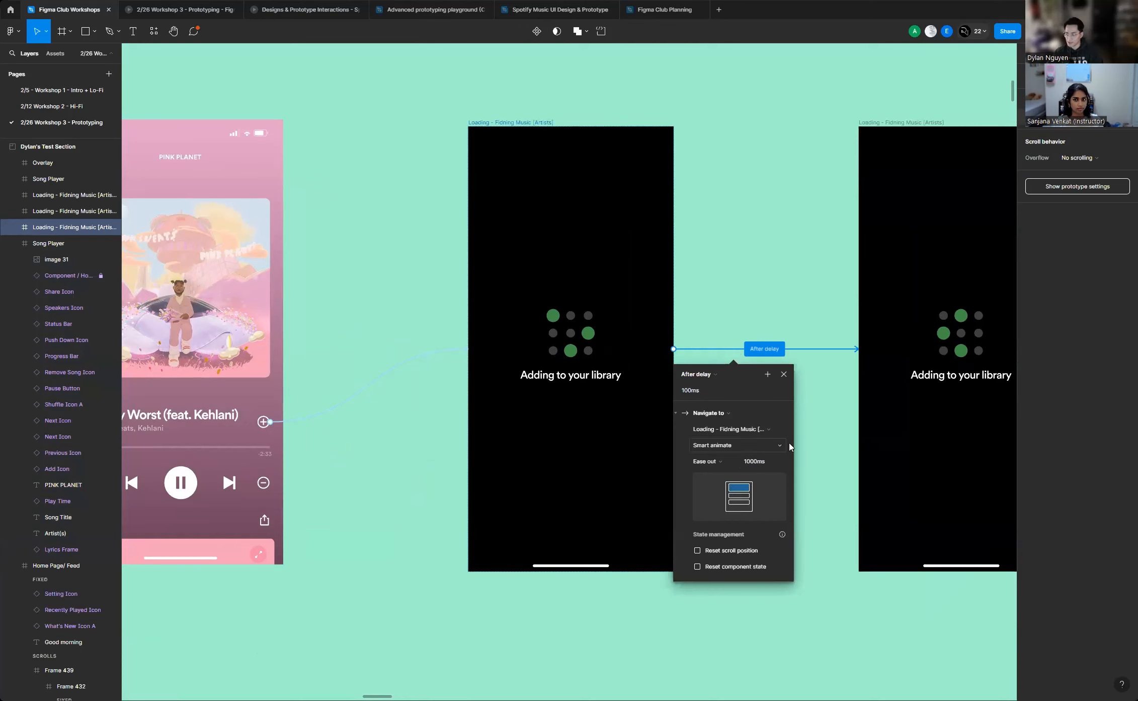
Set the Smart animate duration between the second and third loading frames to 1000 ms
{"action": "scroll", "coordinate": [431, 380], "scroll_direction": "down", "scroll_amount": 3}
{"action": "left_click", "coordinate": [883, 465]}
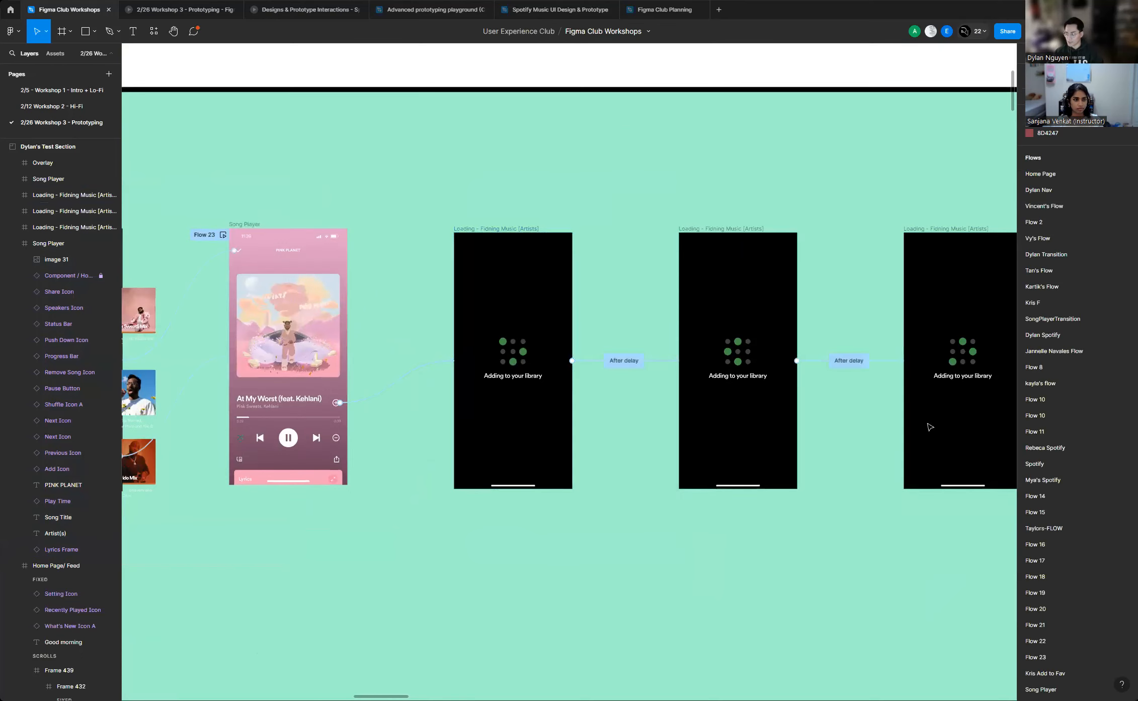
{"action": "scroll", "coordinate": [905, 384], "scroll_direction": "up", "scroll_amount": 6}
{"action": "left_click", "coordinate": [844, 335]}
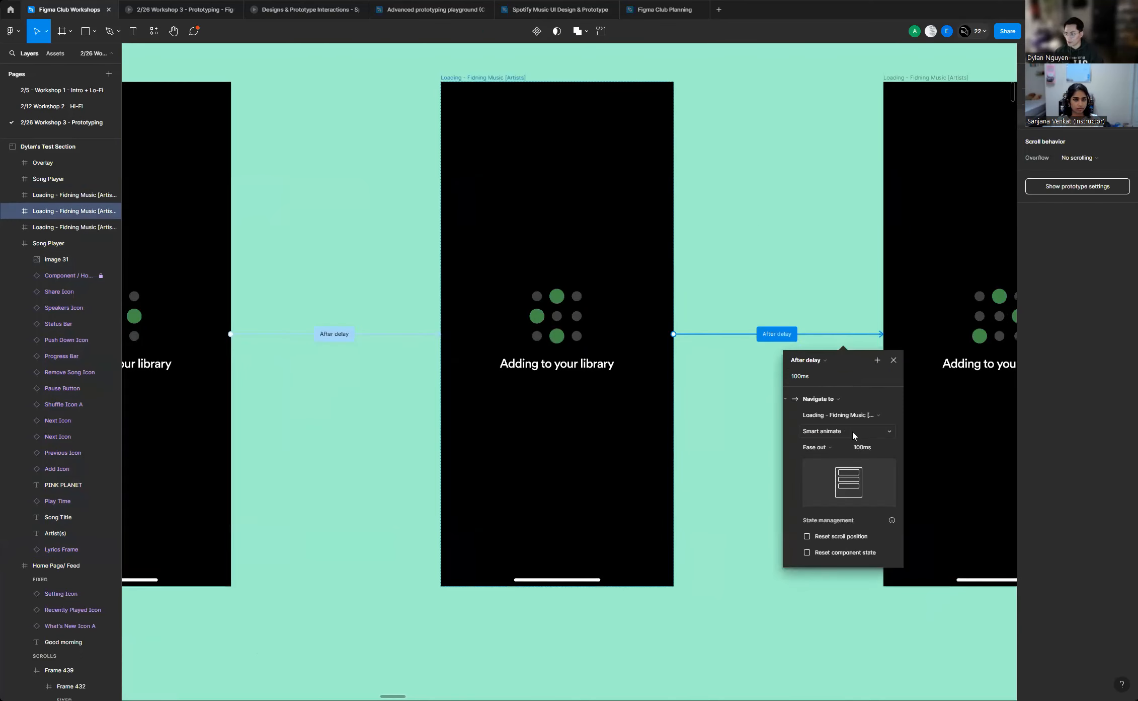
{"action": "left_click", "coordinate": [872, 448]}
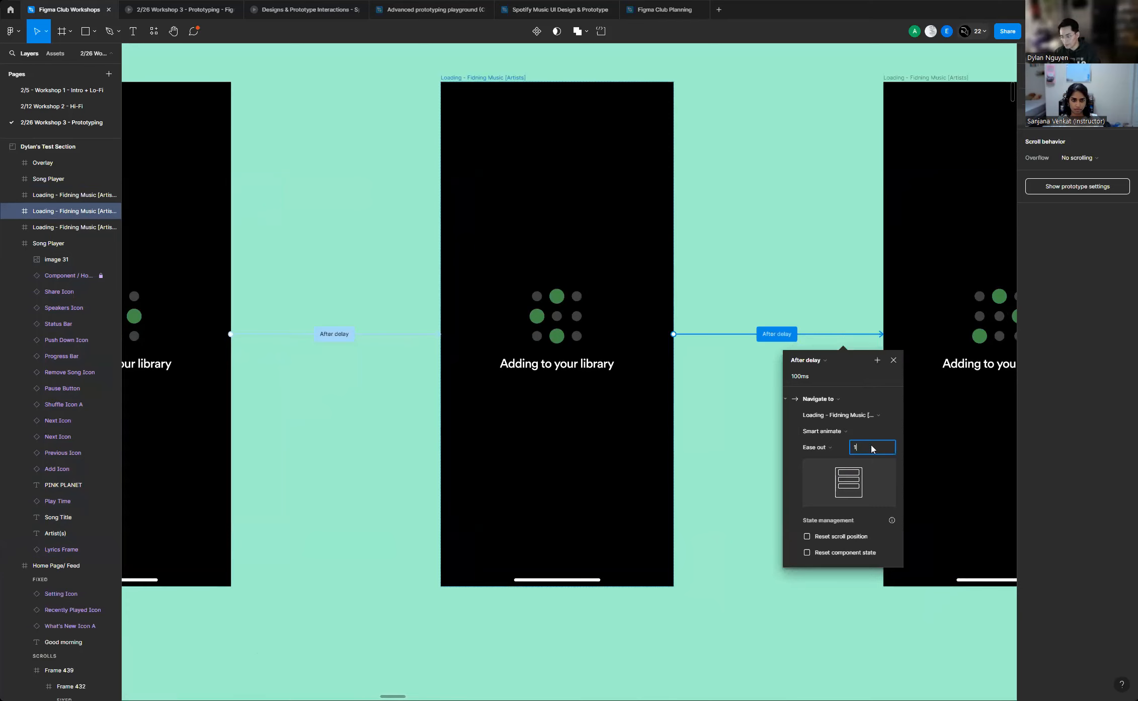
{"action": "key", "text": "Return"}
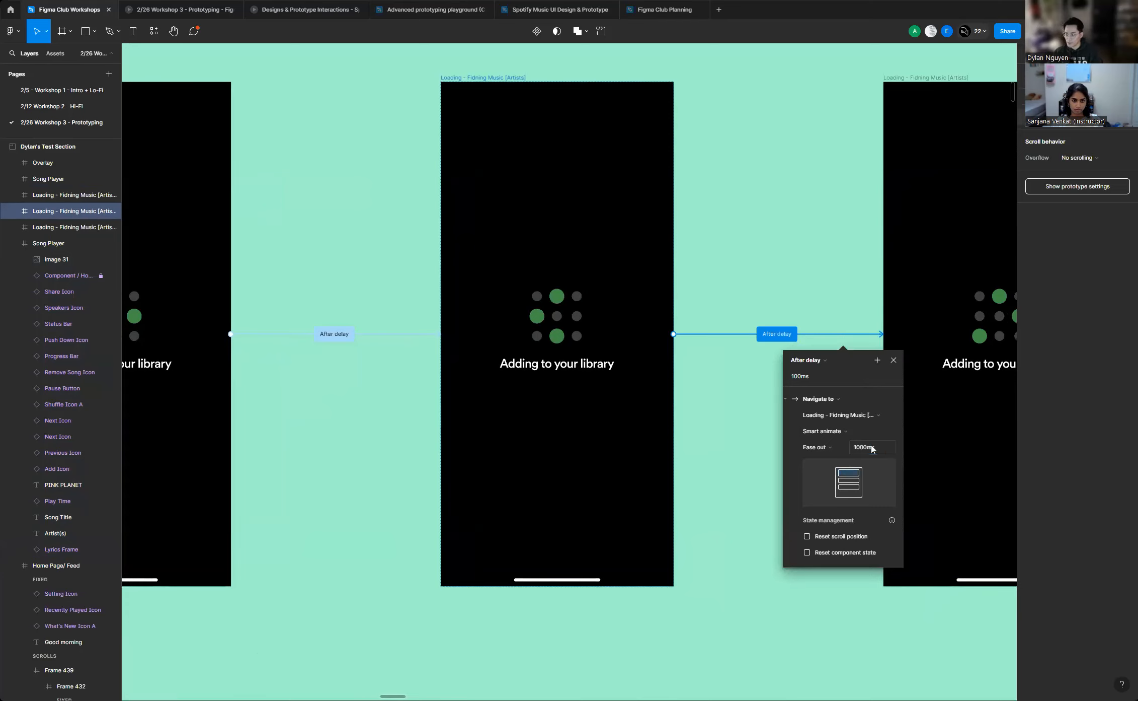
{"action": "left_click", "coordinate": [719, 444]}
Set the Move in duration from the third loading frame to the final Song Player frame to 1000 ms
{"action": "scroll", "coordinate": [401, 384], "scroll_direction": "down", "scroll_amount": 4}
{"action": "scroll", "coordinate": [958, 397], "scroll_direction": "up", "scroll_amount": 3}
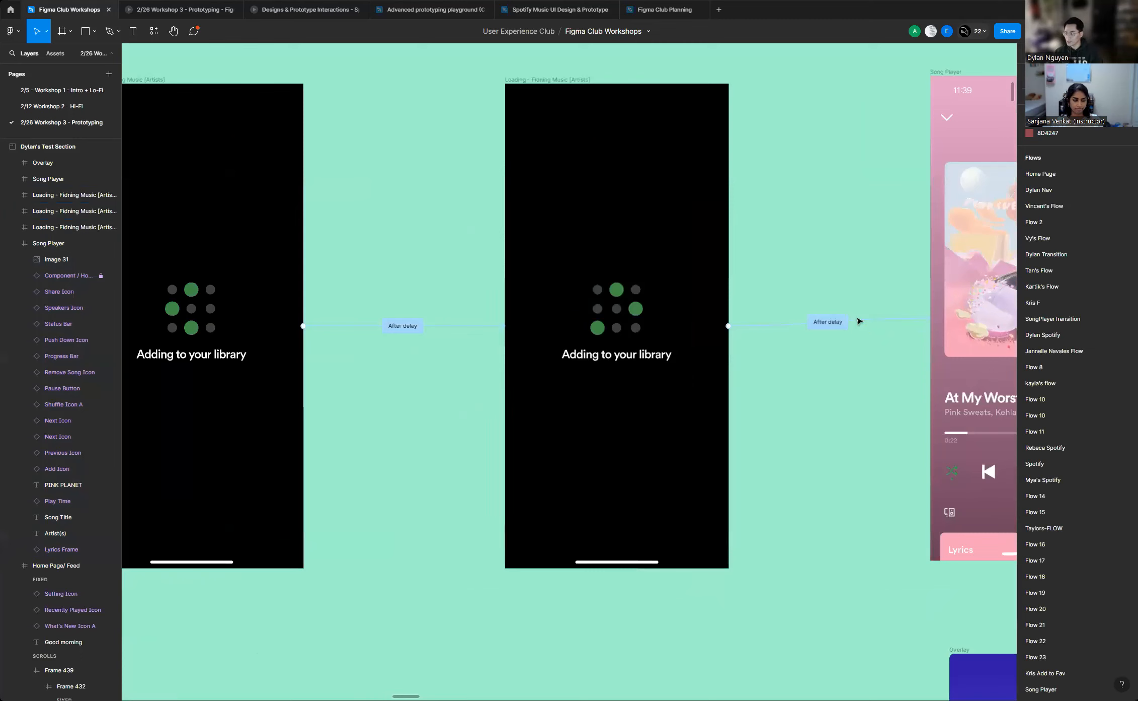
{"action": "left_click", "coordinate": [829, 322]}
{"action": "left_click", "coordinate": [886, 453]}
{"action": "type", "text": "1000"}
{"action": "key", "text": "Return"}
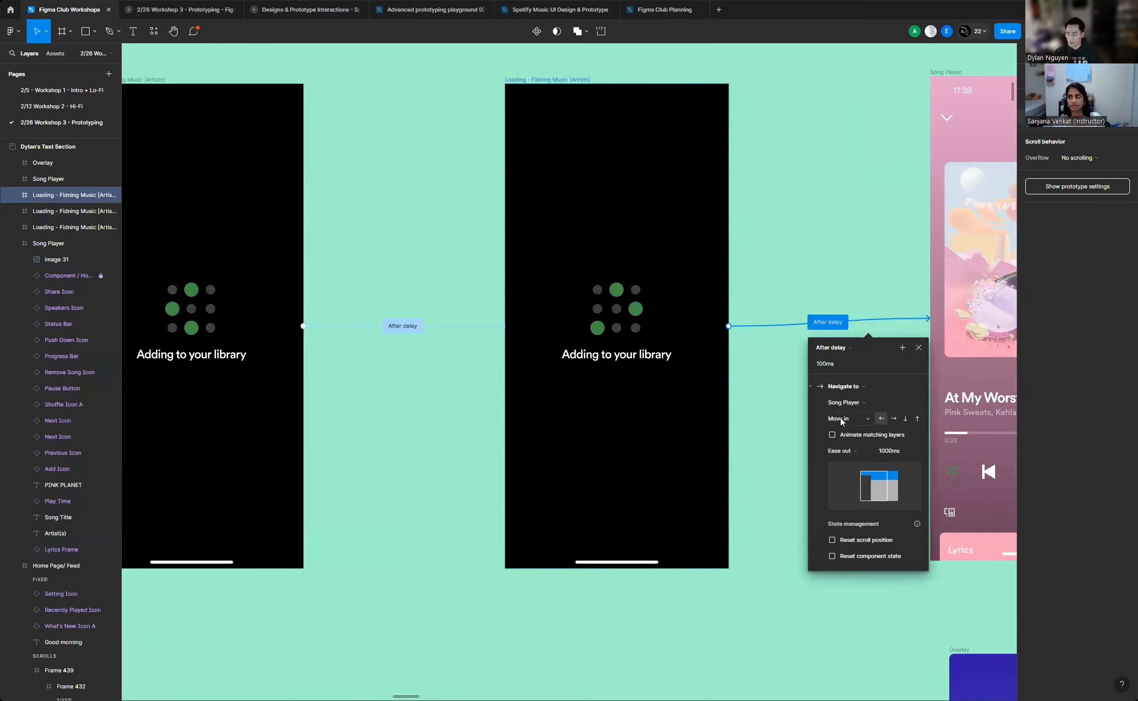
Preview the Song Player flow again with the longer animations, trigger the add icon, and close the preview
{"action": "scroll", "coordinate": [894, 289], "scroll_direction": "down", "scroll_amount": 5}
{"action": "scroll", "coordinate": [323, 232], "scroll_direction": "up", "scroll_amount": 6}
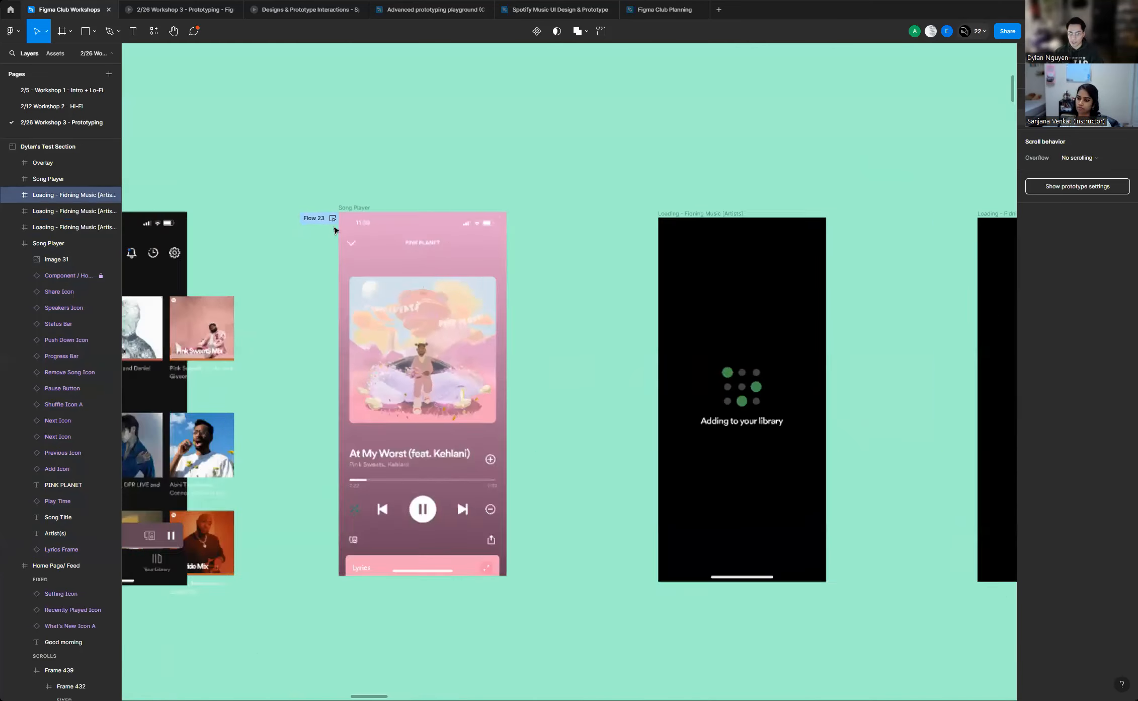
{"action": "left_click", "coordinate": [322, 231]}
{"action": "left_click", "coordinate": [320, 385]}
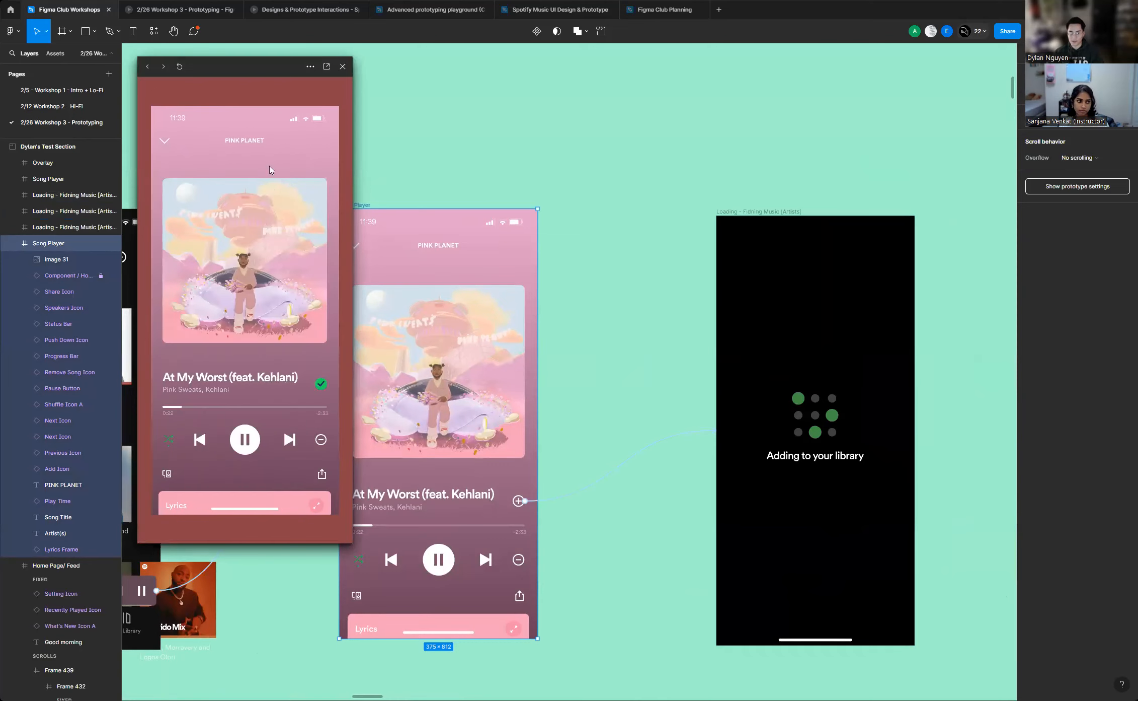
{"action": "left_click", "coordinate": [342, 66]}
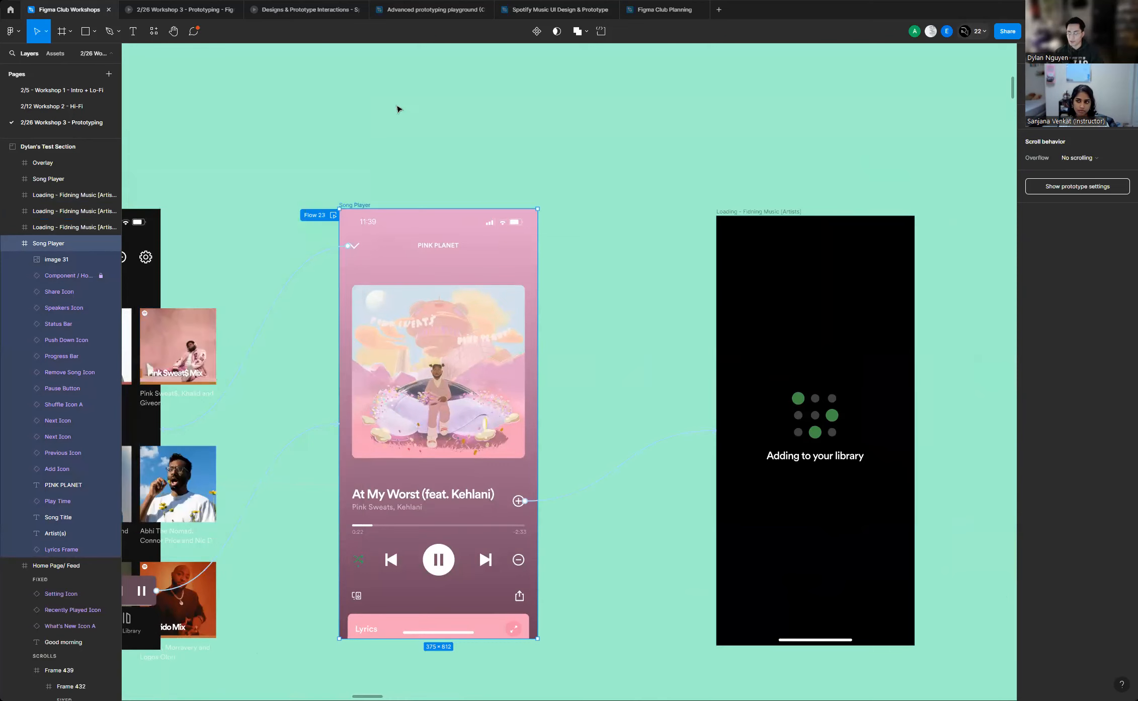
{"action": "scroll", "coordinate": [497, 270], "scroll_direction": "down", "scroll_amount": 10}
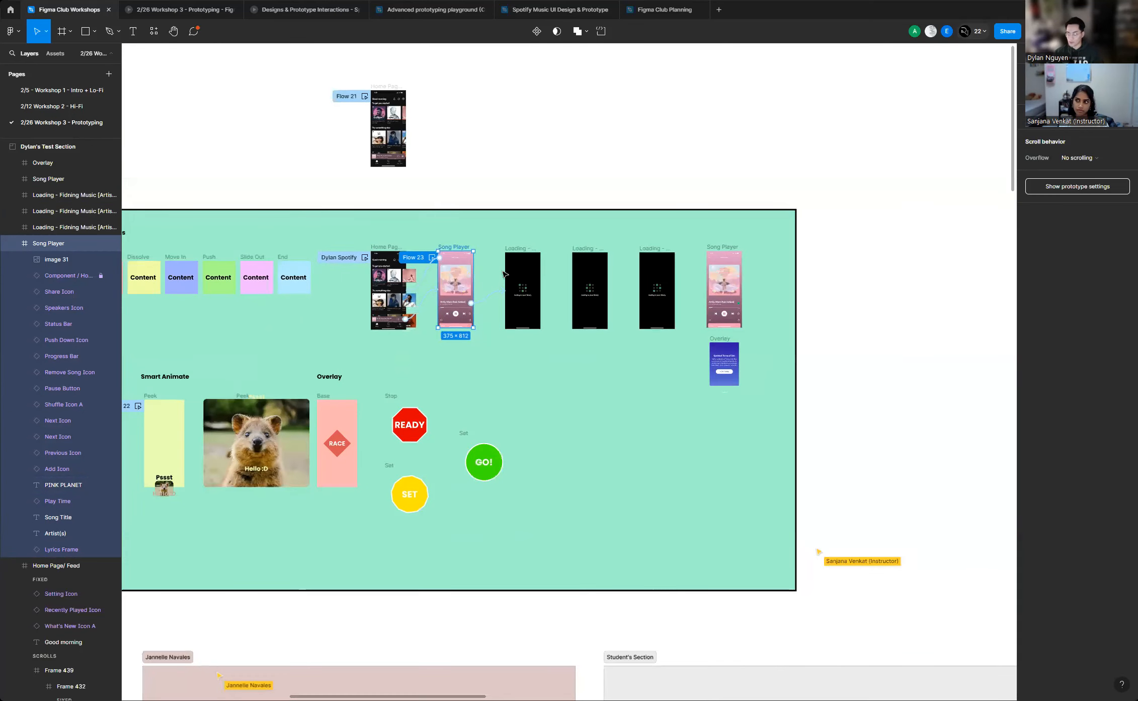
{"action": "scroll", "coordinate": [539, 301], "scroll_direction": "up", "scroll_amount": 5}
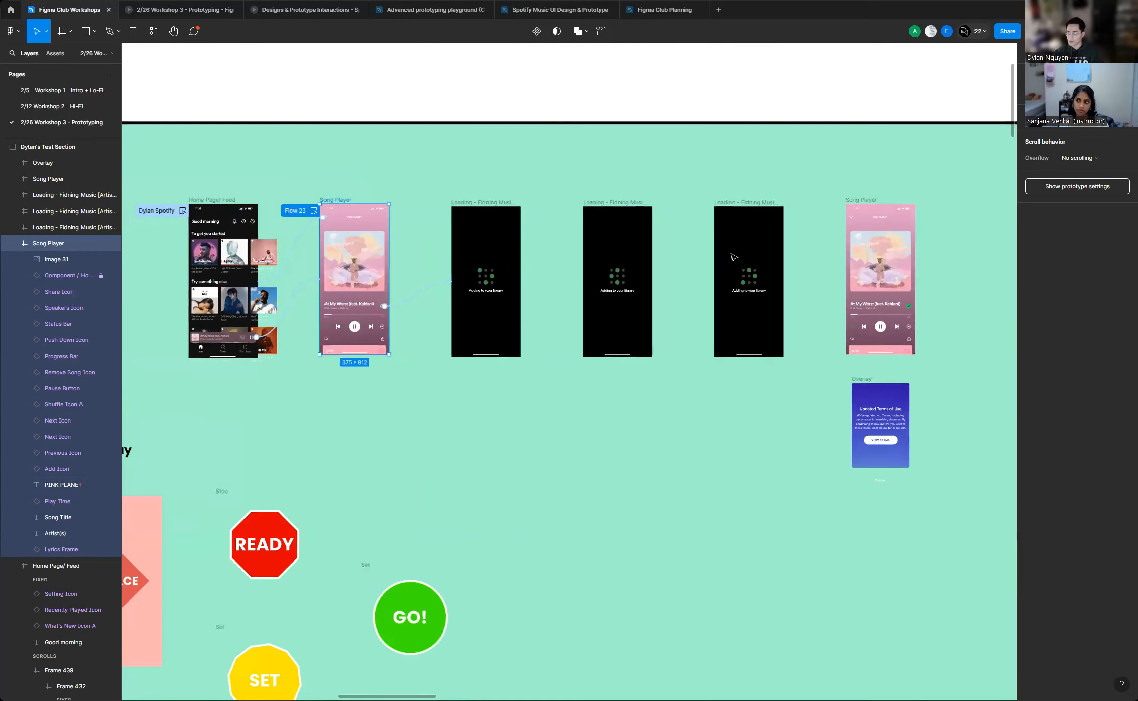
Set the Move in duration from the third loading frame to the final Song Player frame to 300 ms
{"action": "scroll", "coordinate": [662, 278], "scroll_direction": "up", "scroll_amount": 5}
{"action": "scroll", "coordinate": [668, 279], "scroll_direction": "down", "scroll_amount": 3}
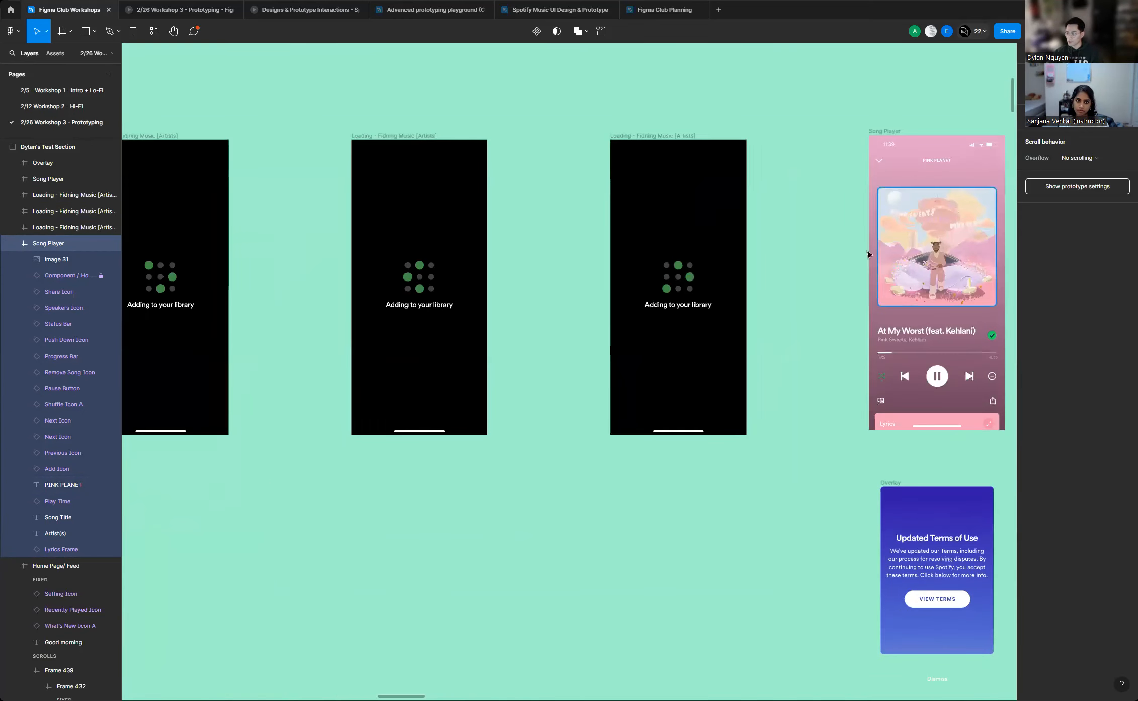
{"action": "left_click", "coordinate": [830, 261]}
{"action": "left_click", "coordinate": [831, 284]}
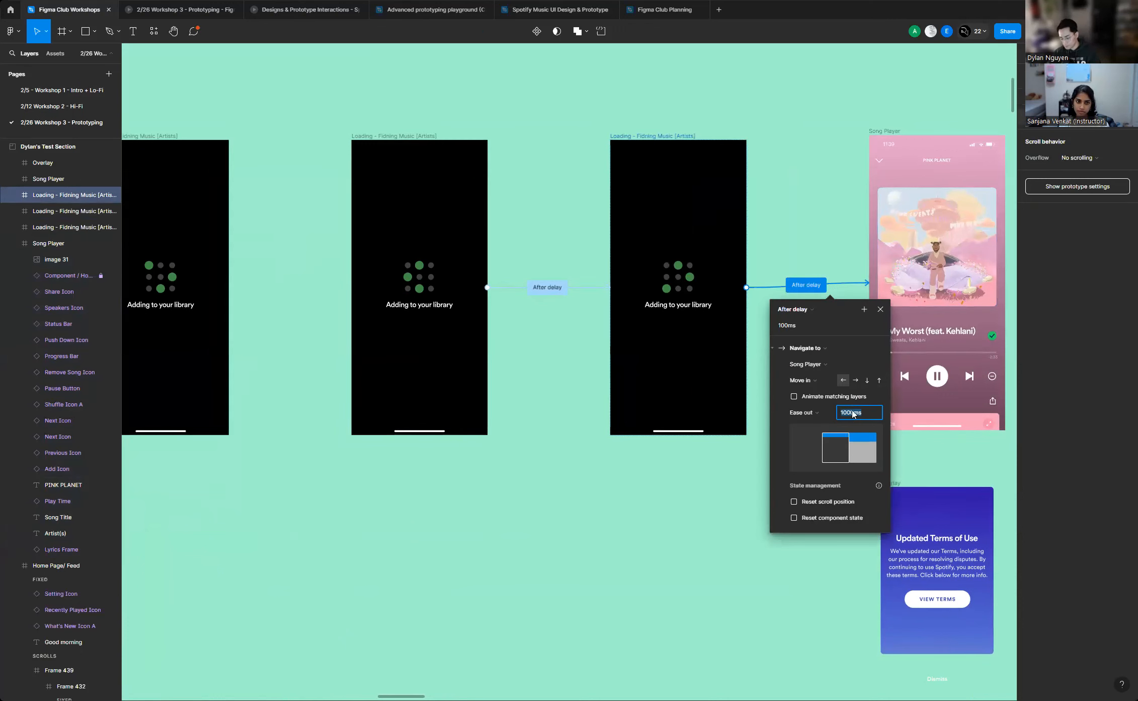
{"action": "type", "text": "300"}
{"action": "key", "text": "Return"}
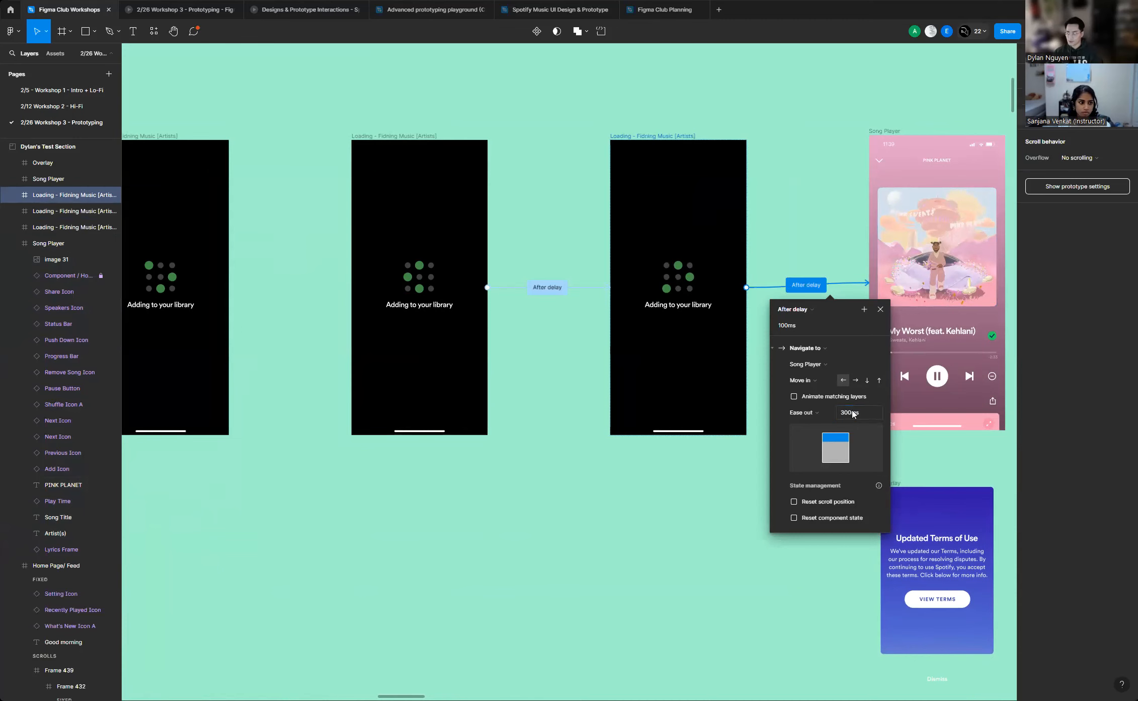
{"action": "key", "text": "Escape"}
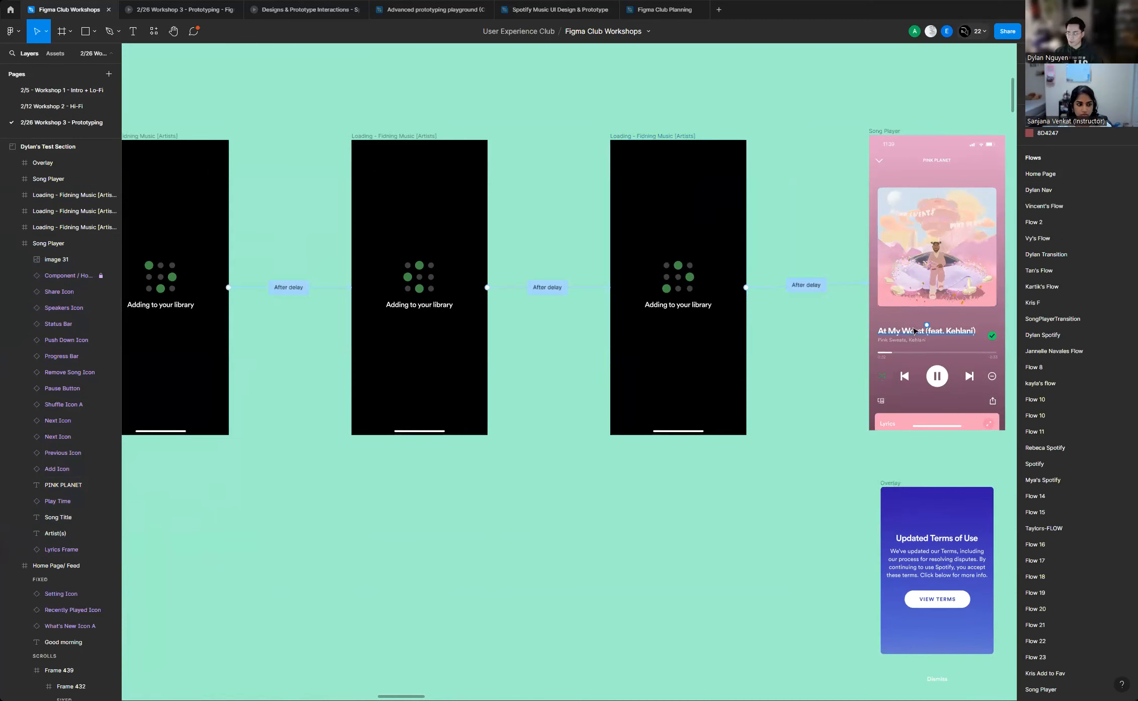
{"action": "scroll", "coordinate": [915, 331], "scroll_direction": "down", "scroll_amount": 5}
{"action": "scroll", "coordinate": [467, 342], "scroll_direction": "up", "scroll_amount": 5}
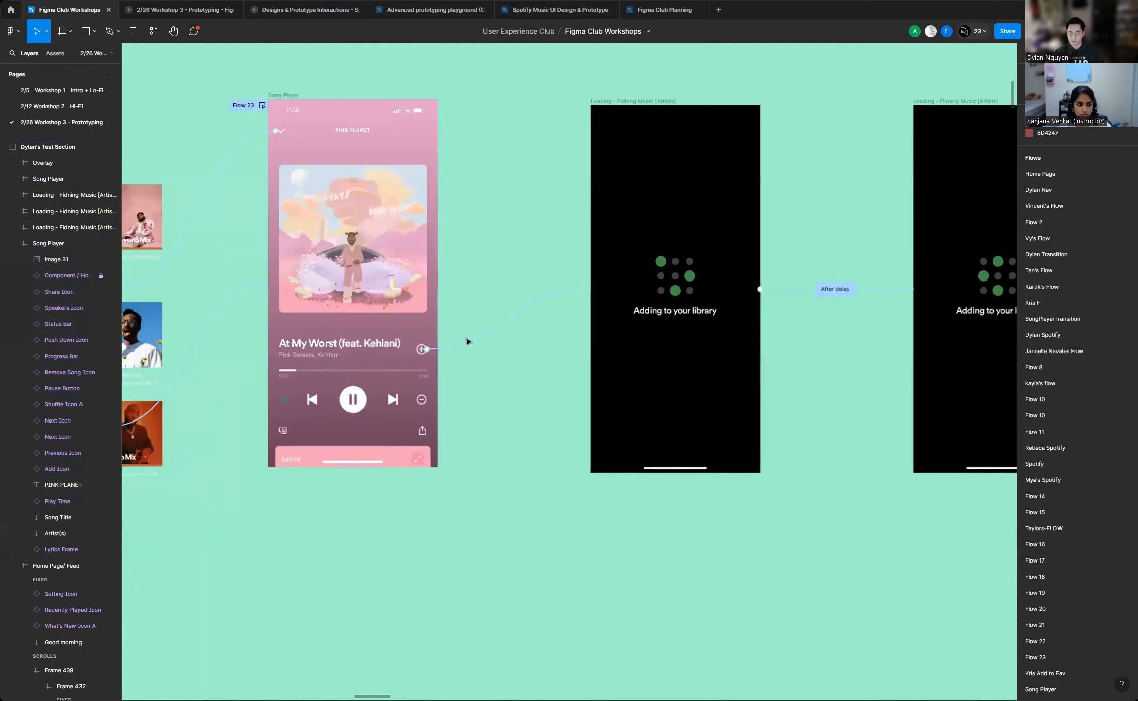
{"action": "left_click", "coordinate": [467, 343]}
{"action": "left_click", "coordinate": [560, 402]}
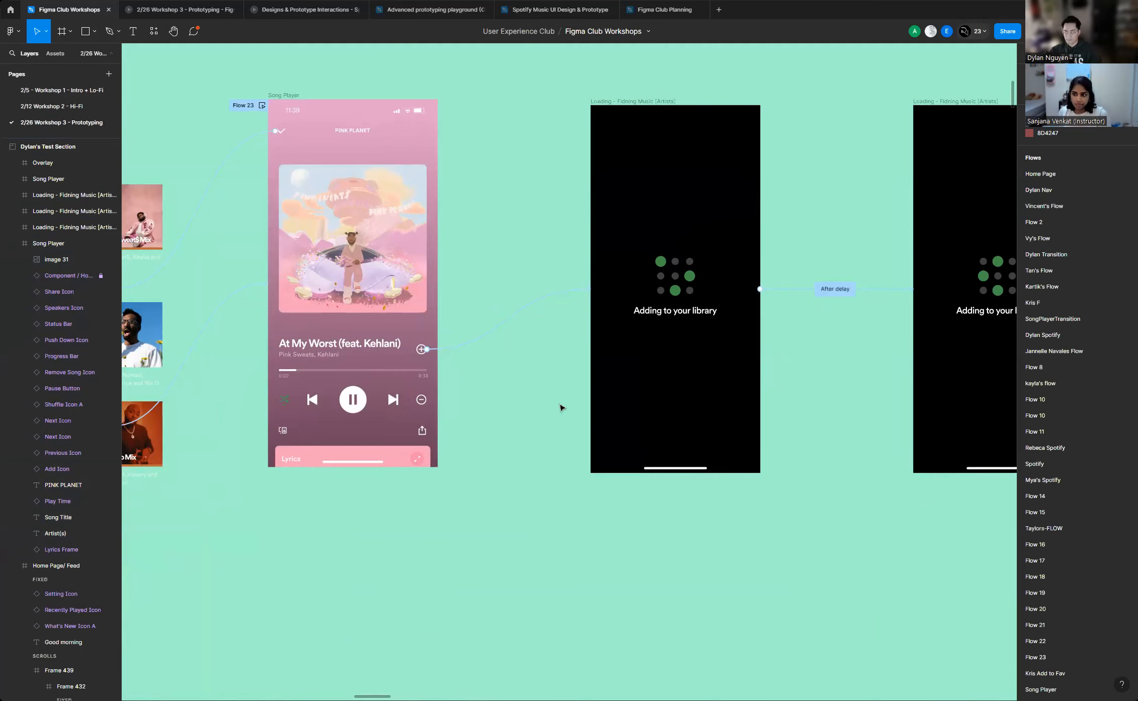
{"action": "scroll", "coordinate": [543, 402], "scroll_direction": "up", "scroll_amount": 1}
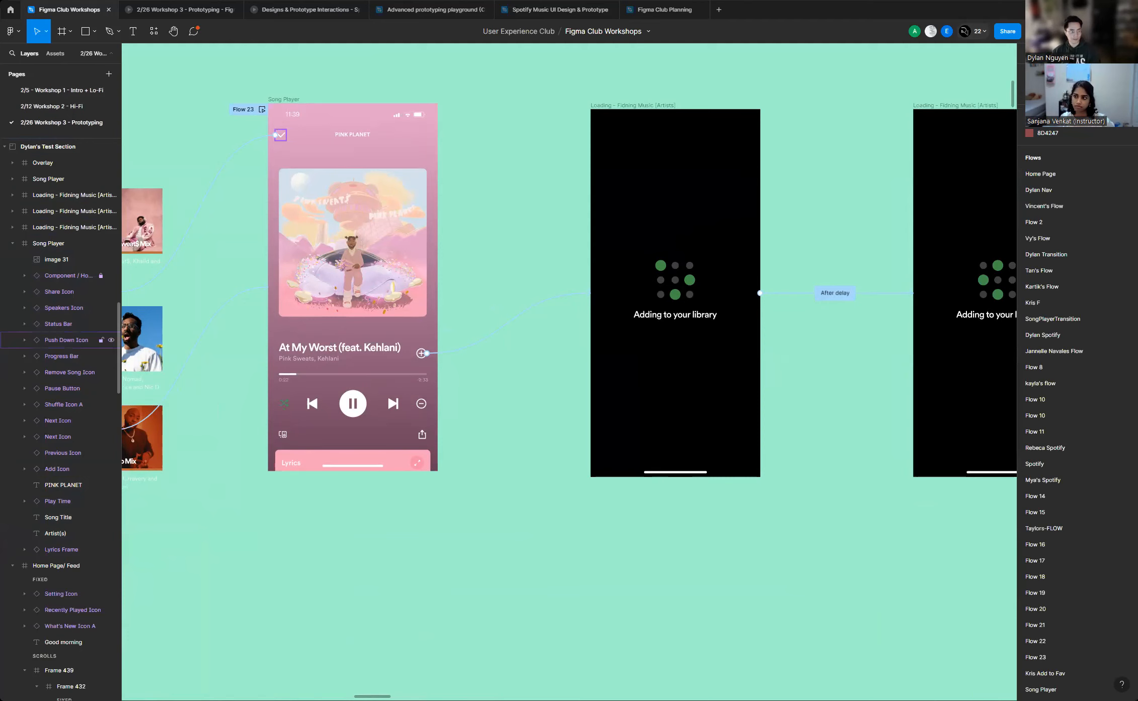
{"action": "left_click", "coordinate": [415, 295]}
{"action": "scroll", "coordinate": [432, 272], "scroll_direction": "down", "scroll_amount": 4}
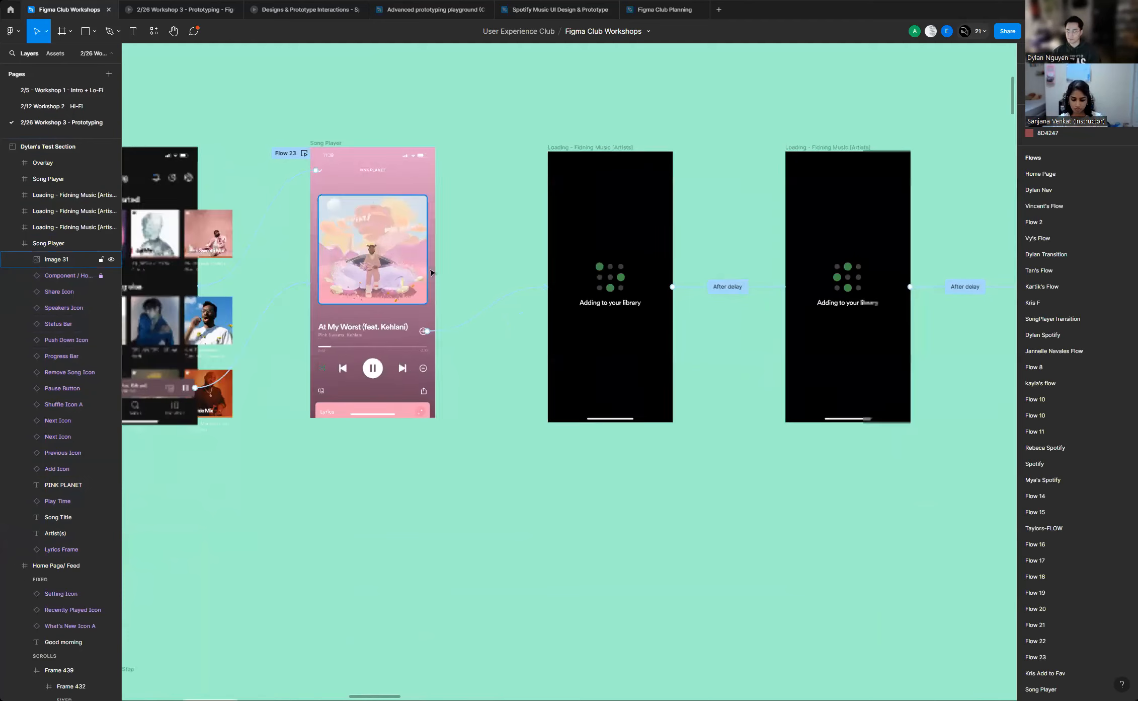
{"action": "scroll", "coordinate": [525, 239], "scroll_direction": "up", "scroll_amount": 5}
{"action": "scroll", "coordinate": [528, 244], "scroll_direction": "down", "scroll_amount": 5}
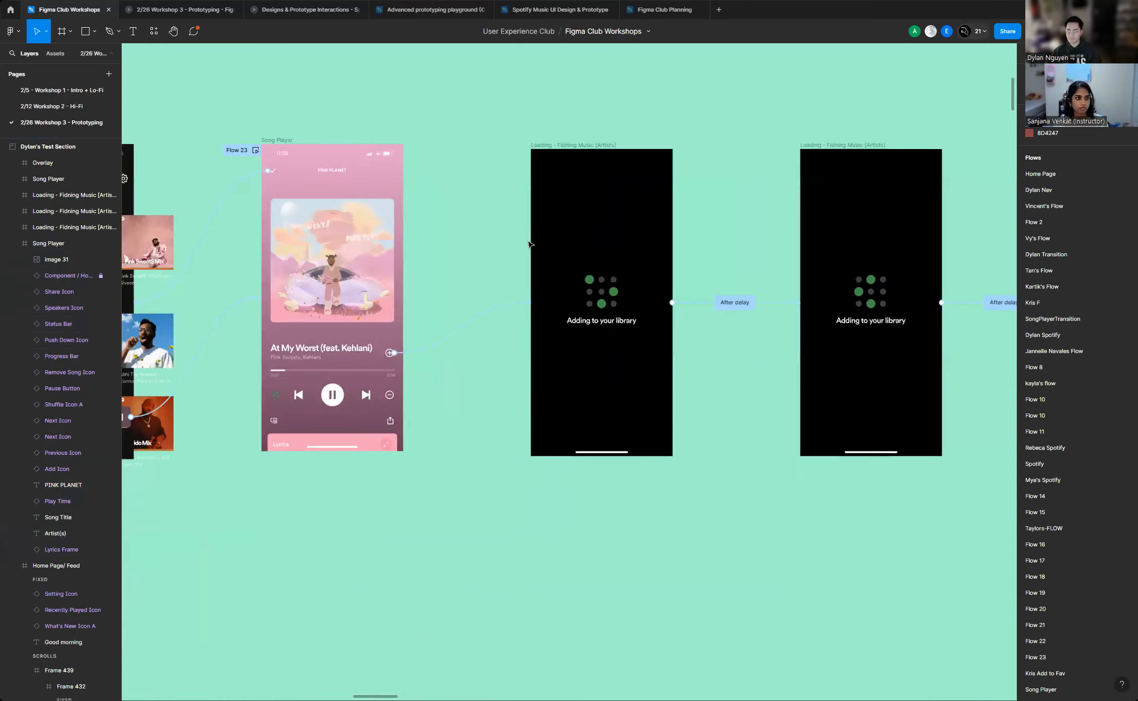
{"action": "scroll", "coordinate": [584, 269], "scroll_direction": "up", "scroll_amount": 4}
{"action": "scroll", "coordinate": [574, 265], "scroll_direction": "up", "scroll_amount": 2}
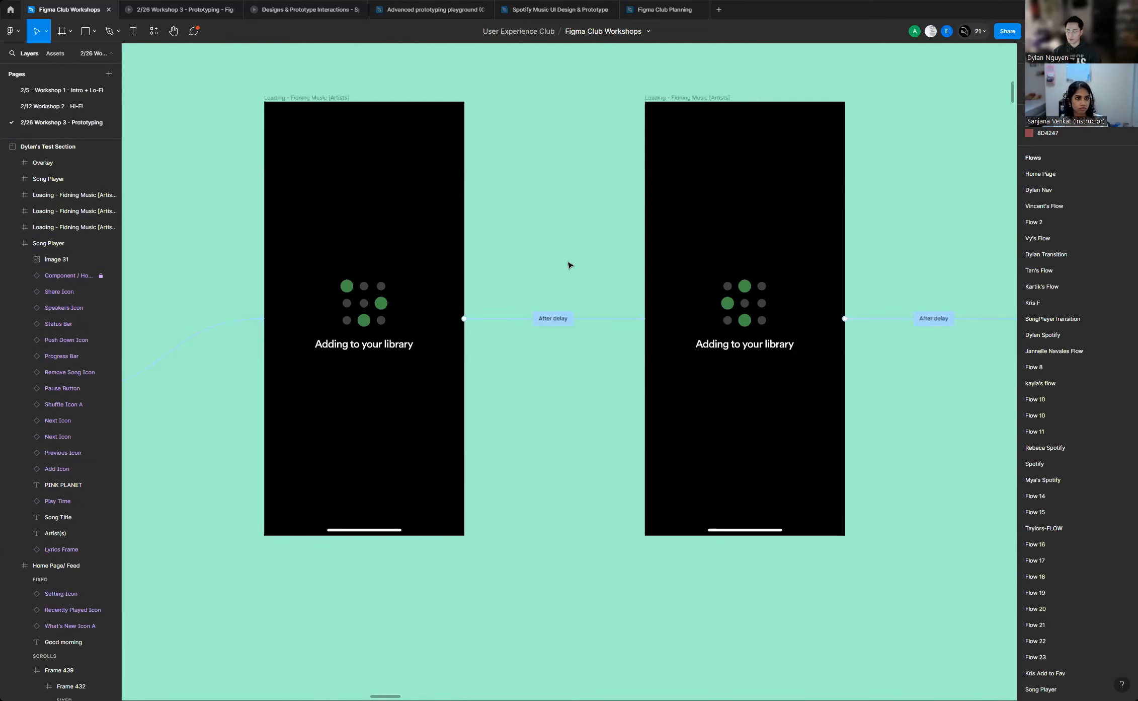
{"action": "scroll", "coordinate": [859, 259], "scroll_direction": "down", "scroll_amount": 3}
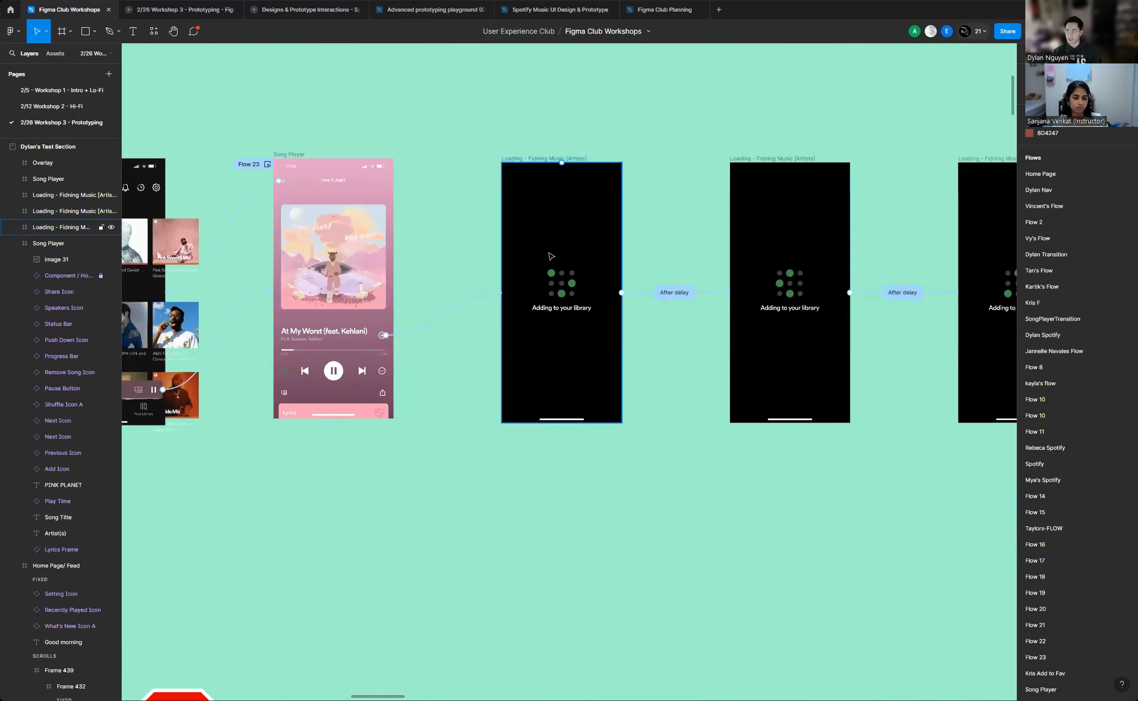
{"action": "scroll", "coordinate": [528, 254], "scroll_direction": "up", "scroll_amount": 3}
{"action": "scroll", "coordinate": [587, 271], "scroll_direction": "up", "scroll_amount": 1}
{"action": "scroll", "coordinate": [587, 280], "scroll_direction": "down", "scroll_amount": 5}
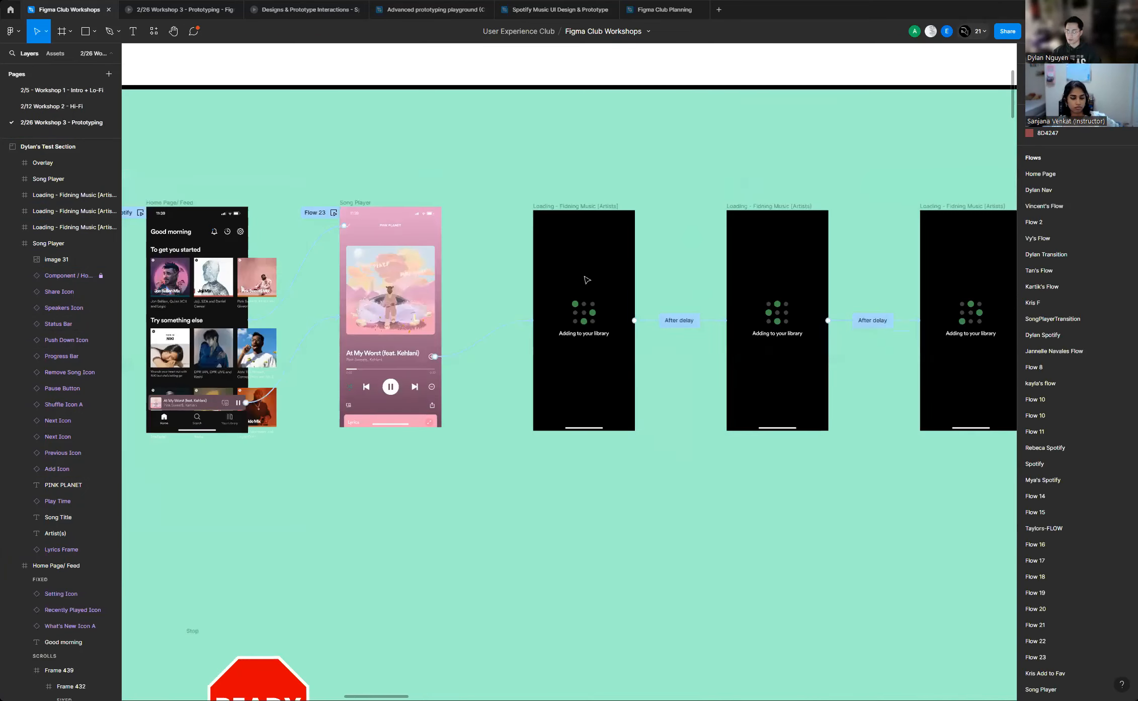
{"action": "scroll", "coordinate": [458, 265], "scroll_direction": "up", "scroll_amount": 3}
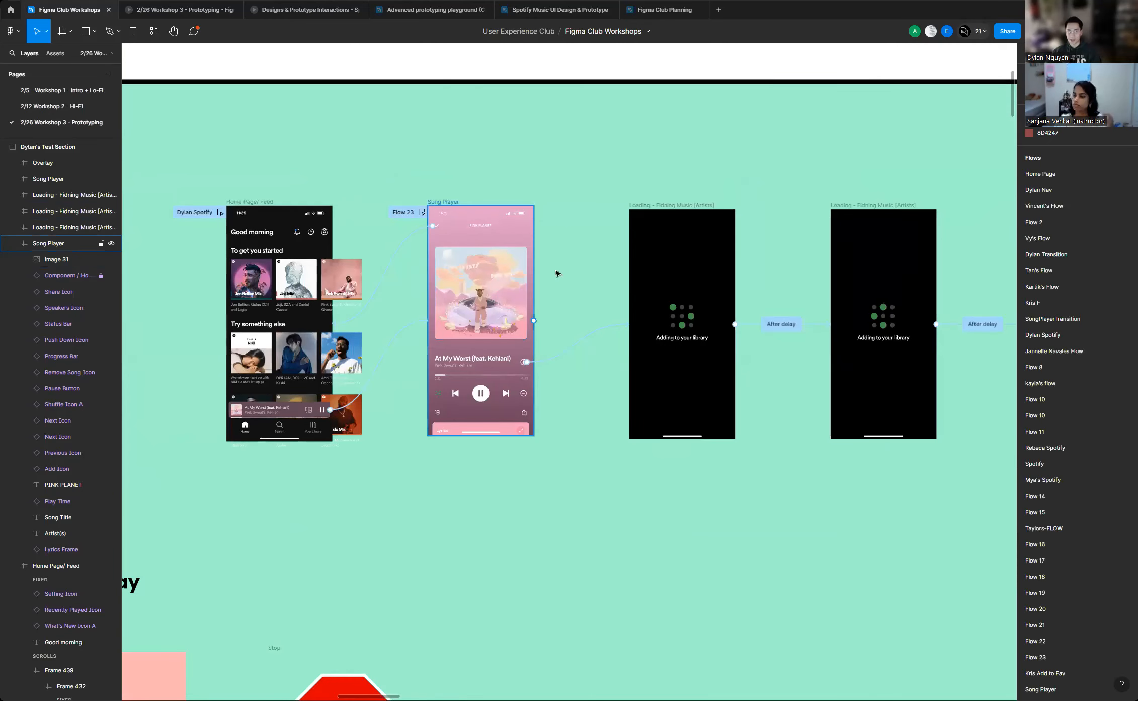
{"action": "scroll", "coordinate": [535, 296], "scroll_direction": "up", "scroll_amount": 2}
{"action": "scroll", "coordinate": [532, 296], "scroll_direction": "up", "scroll_amount": 2}
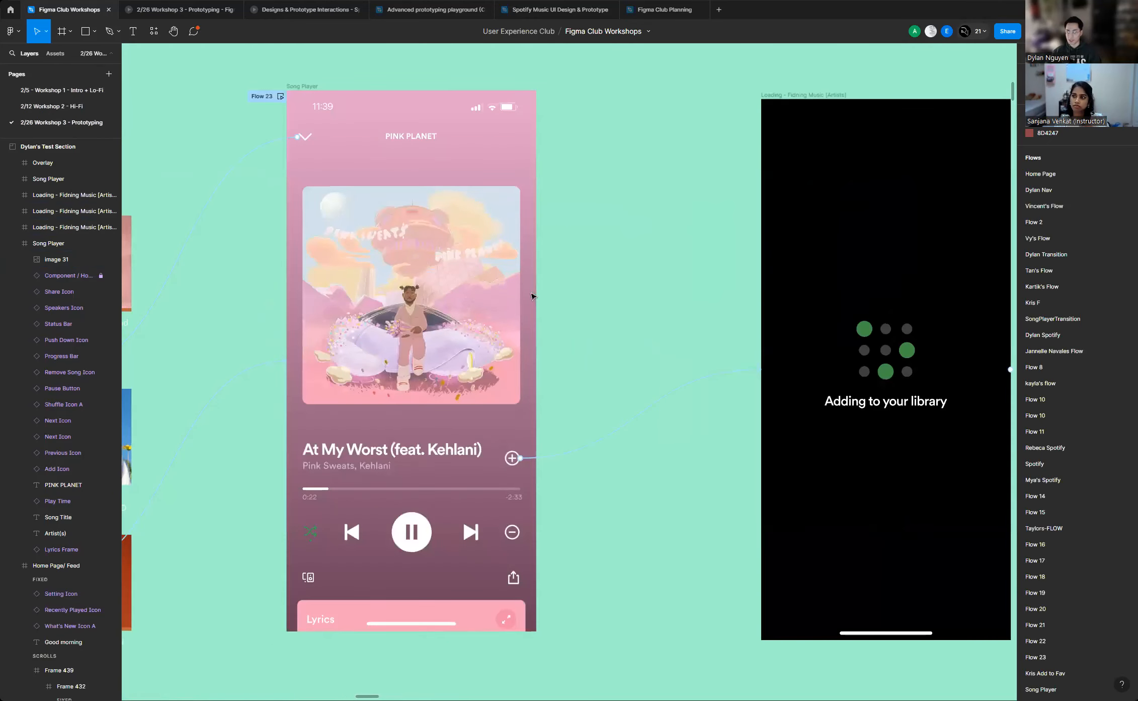
{"action": "scroll", "coordinate": [529, 293], "scroll_direction": "down", "scroll_amount": 3}
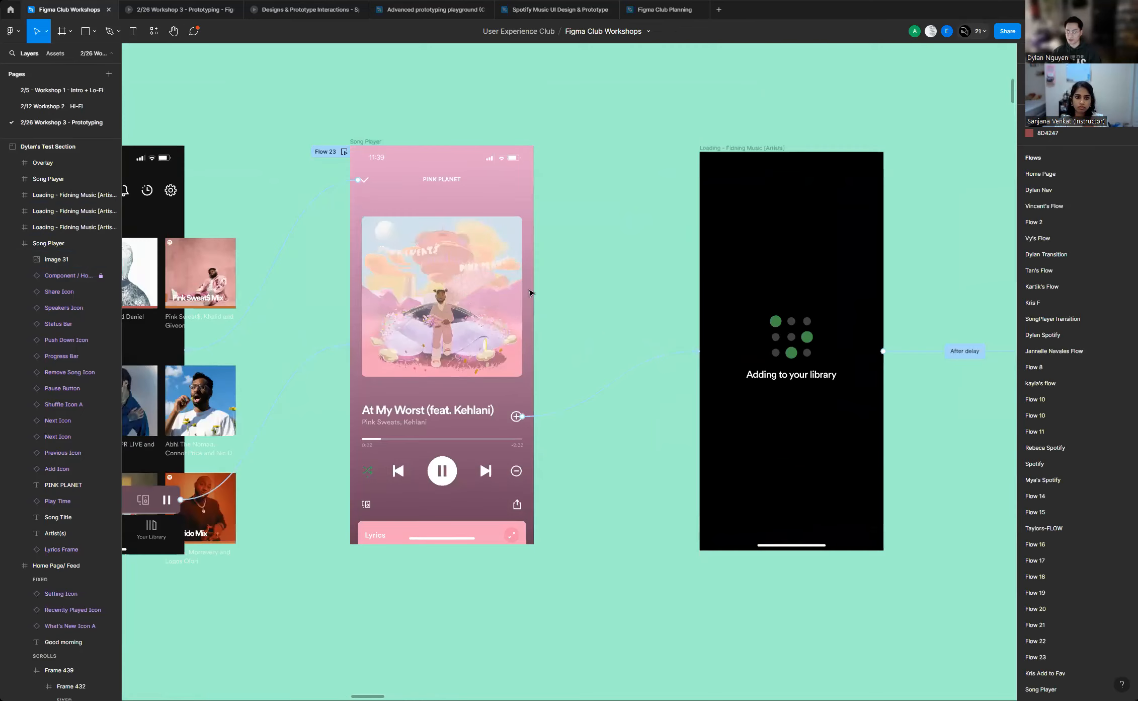
{"action": "scroll", "coordinate": [483, 297], "scroll_direction": "up", "scroll_amount": 2}
{"action": "left_click", "coordinate": [486, 298]}
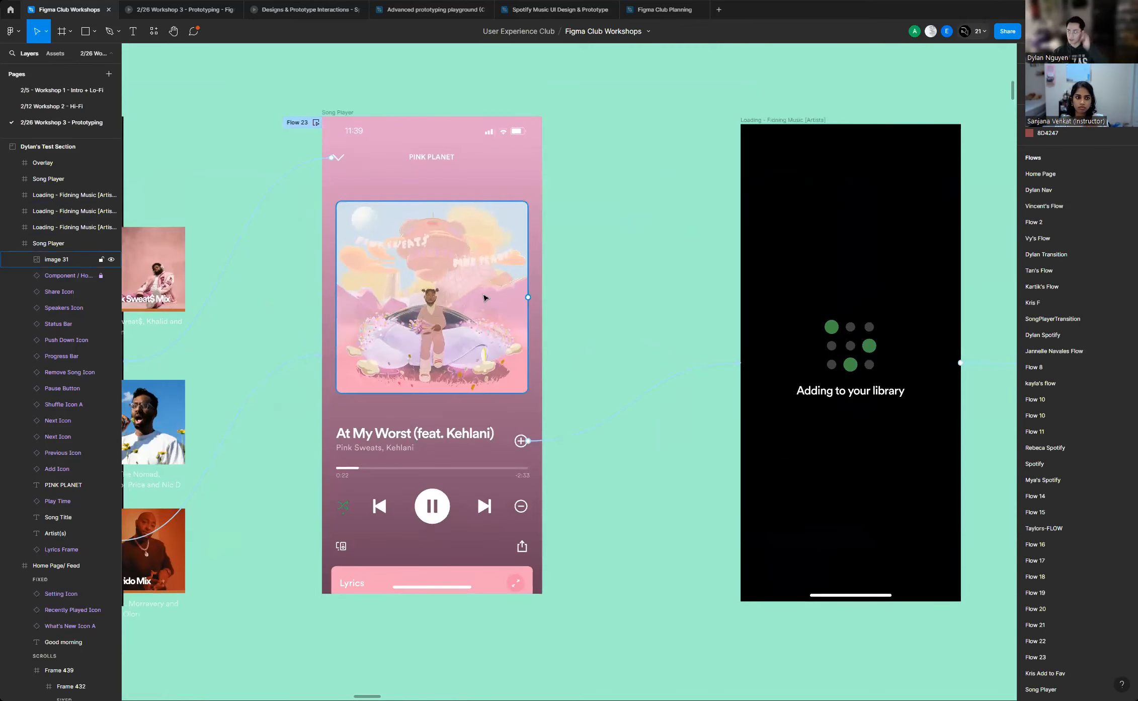
{"action": "left_click", "coordinate": [603, 330]}
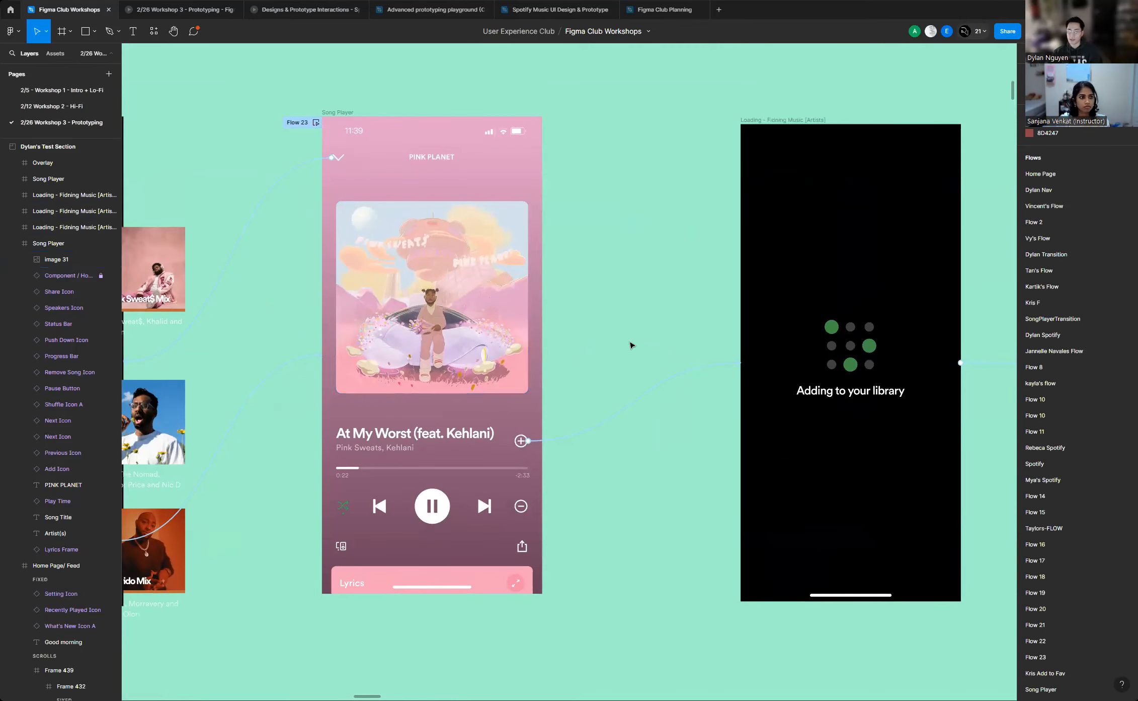
Look over the students' sections on the workshop page to check how far their Spotify prototype connections have progressed
{"action": "scroll", "coordinate": [632, 345], "scroll_direction": "down", "scroll_amount": 5}
{"action": "scroll", "coordinate": [632, 347], "scroll_direction": "down", "scroll_amount": 15}
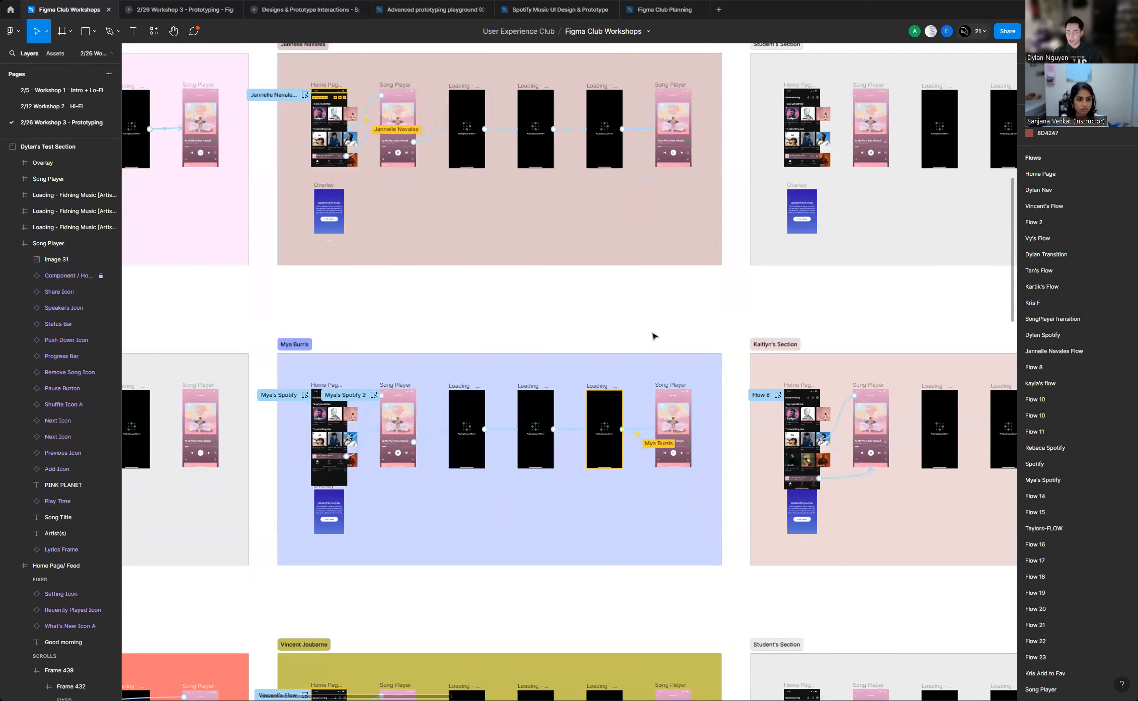
{"action": "scroll", "coordinate": [661, 332], "scroll_direction": "up", "scroll_amount": 1}
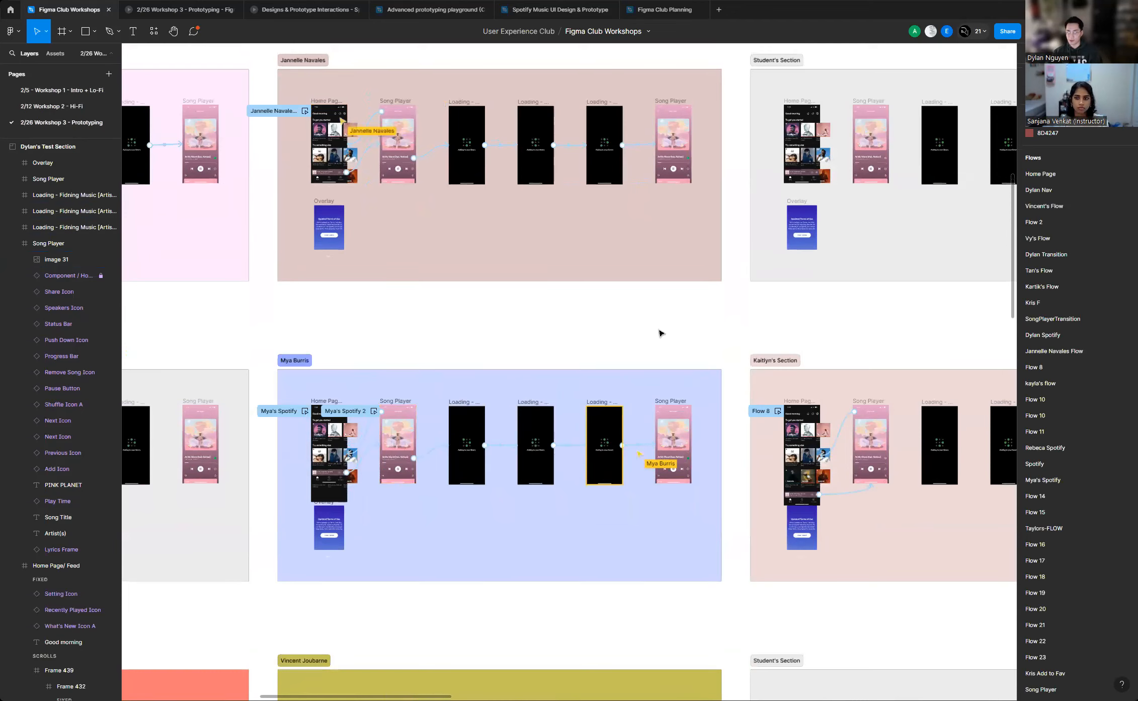
{"action": "scroll", "coordinate": [661, 333], "scroll_direction": "up", "scroll_amount": 1}
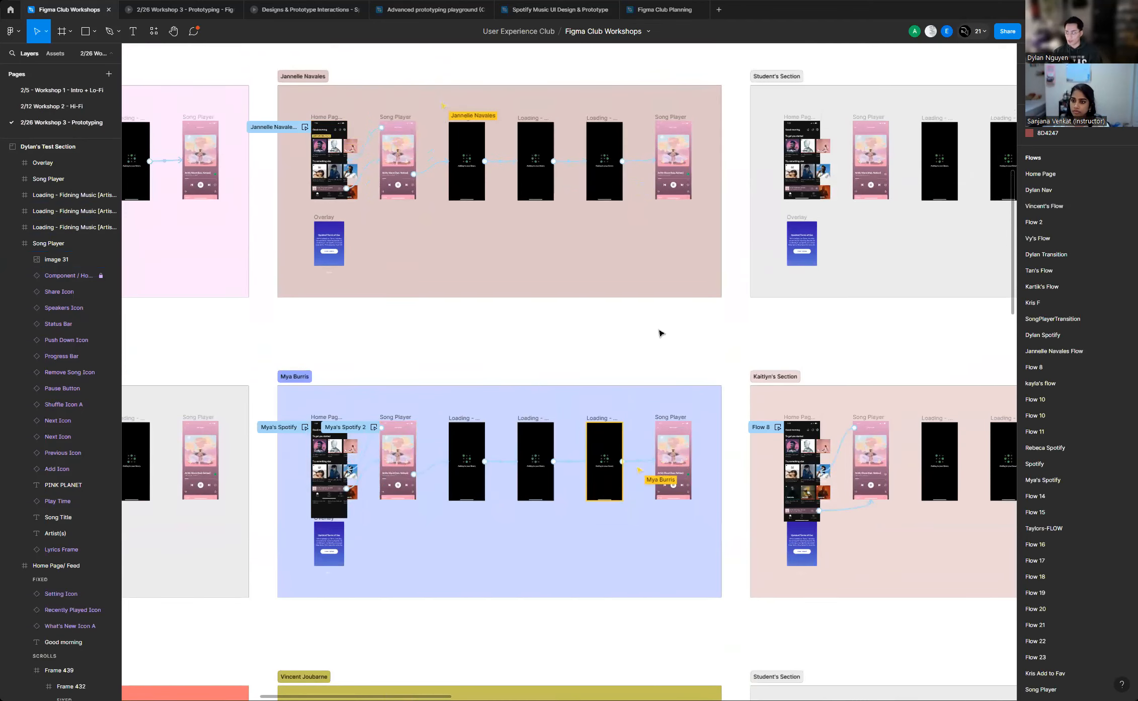
{"action": "scroll", "coordinate": [661, 333], "scroll_direction": "down", "scroll_amount": 1}
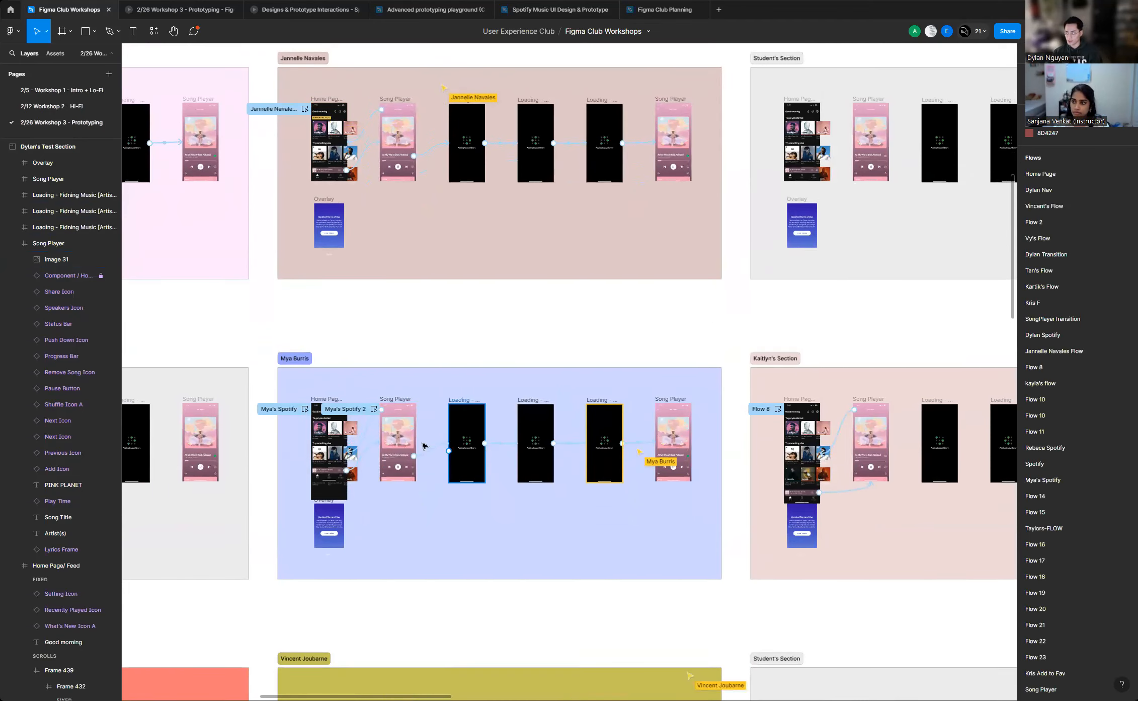
{"action": "scroll", "coordinate": [436, 431], "scroll_direction": "down", "scroll_amount": 1}
{"action": "scroll", "coordinate": [436, 431], "scroll_direction": "down", "scroll_amount": 6}
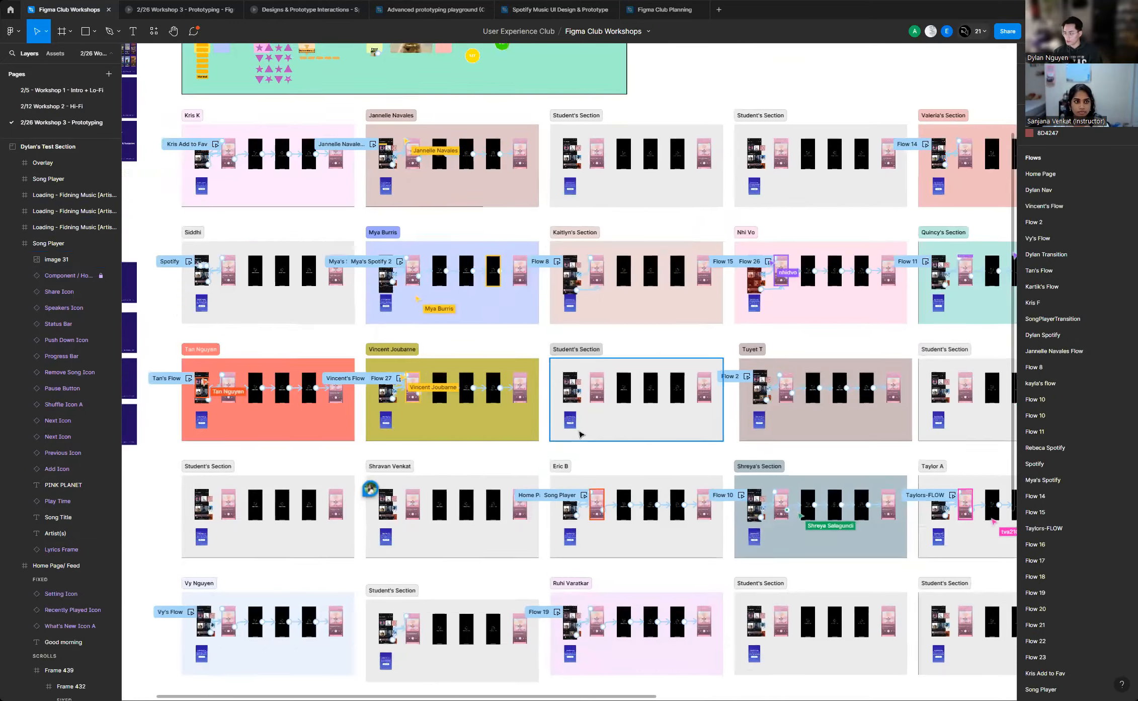
{"action": "scroll", "coordinate": [580, 433], "scroll_direction": "down", "scroll_amount": 3}
{"action": "scroll", "coordinate": [674, 503], "scroll_direction": "up", "scroll_amount": 8}
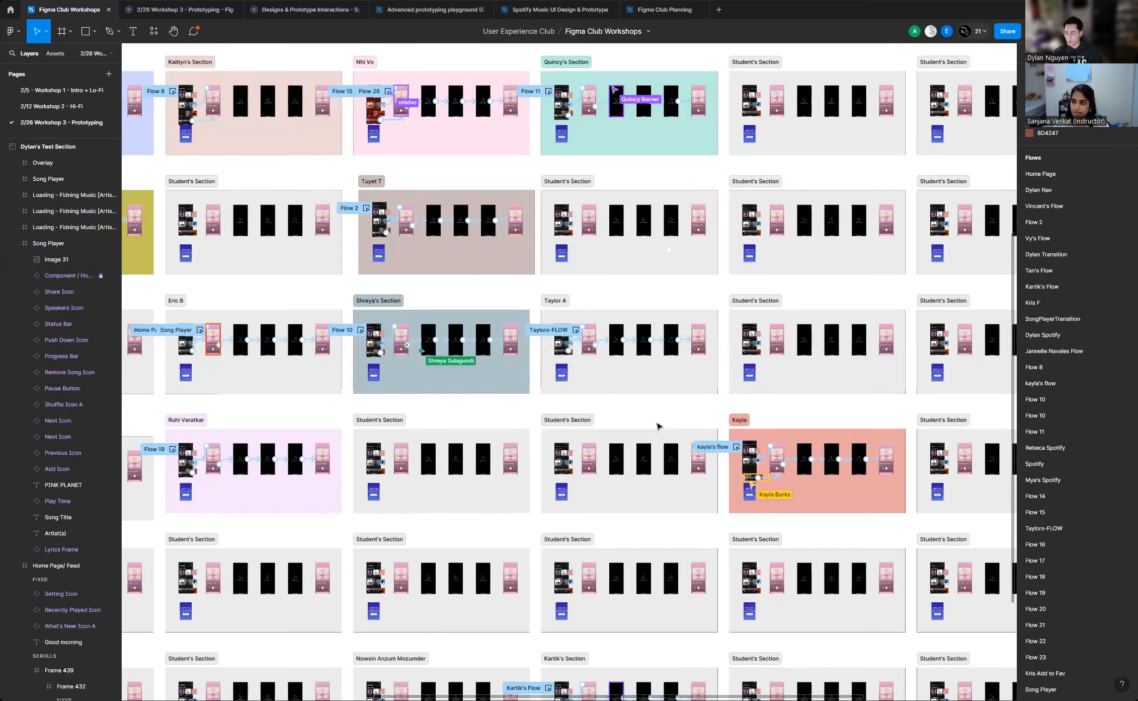
{"action": "scroll", "coordinate": [664, 420], "scroll_direction": "up", "scroll_amount": 5}
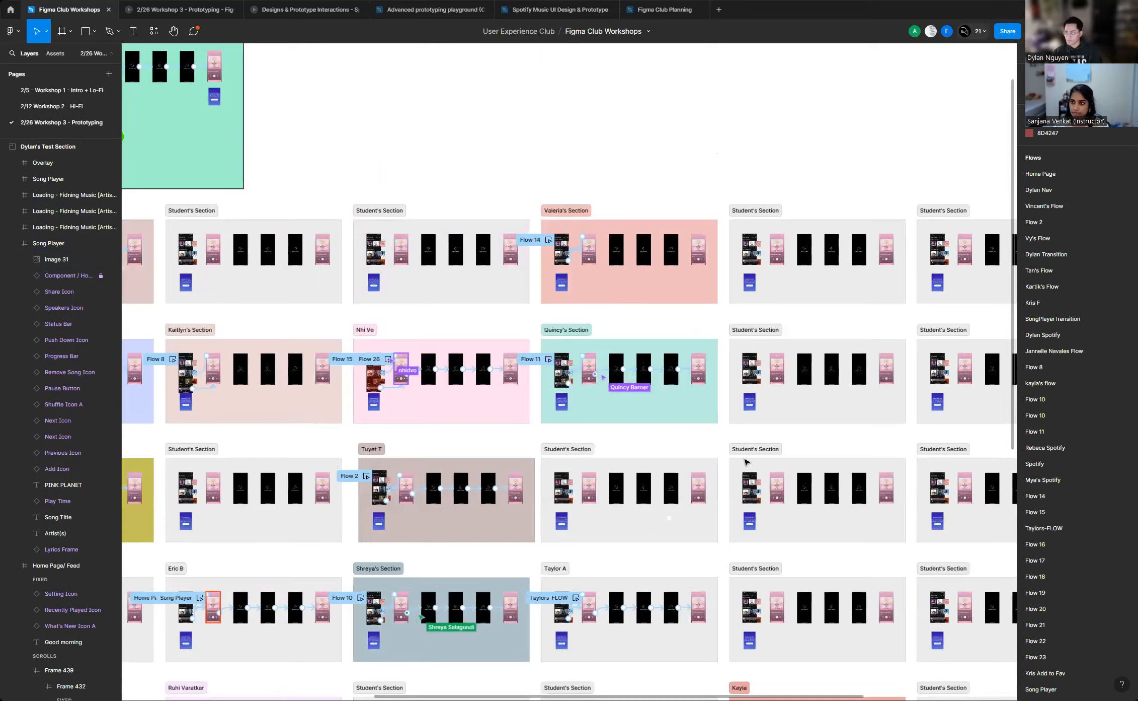
{"action": "scroll", "coordinate": [742, 458], "scroll_direction": "down", "scroll_amount": 10}
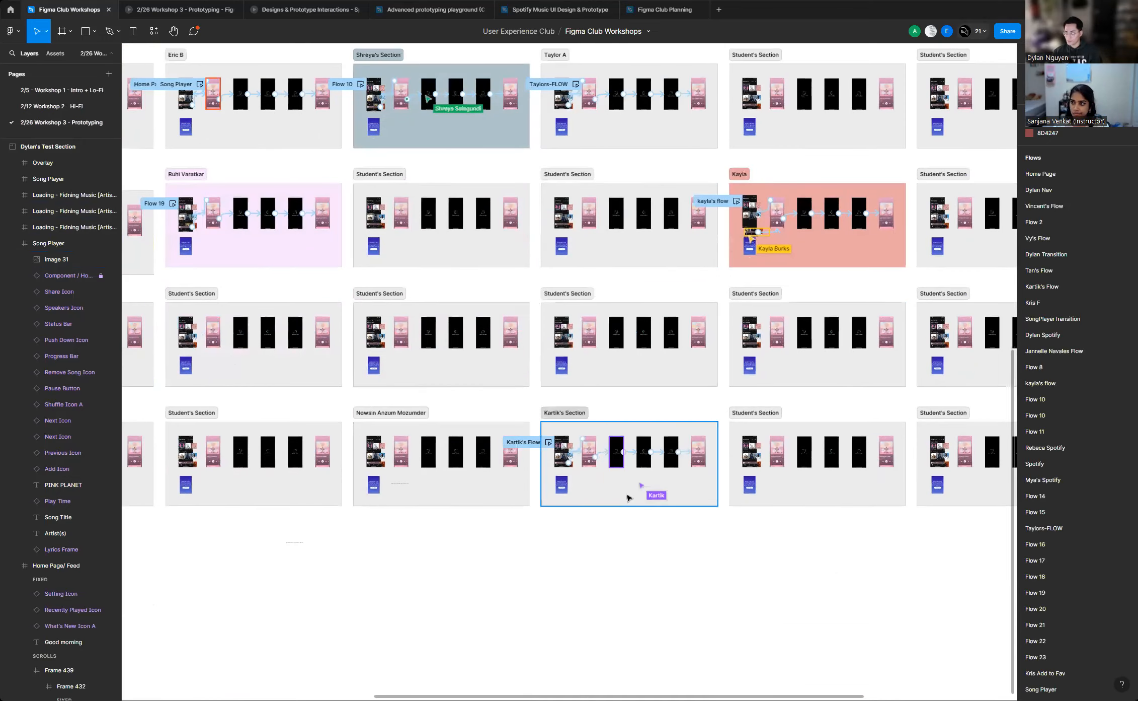
{"action": "scroll", "coordinate": [628, 497], "scroll_direction": "down", "scroll_amount": 4}
{"action": "scroll", "coordinate": [988, 234], "scroll_direction": "up", "scroll_amount": 8}
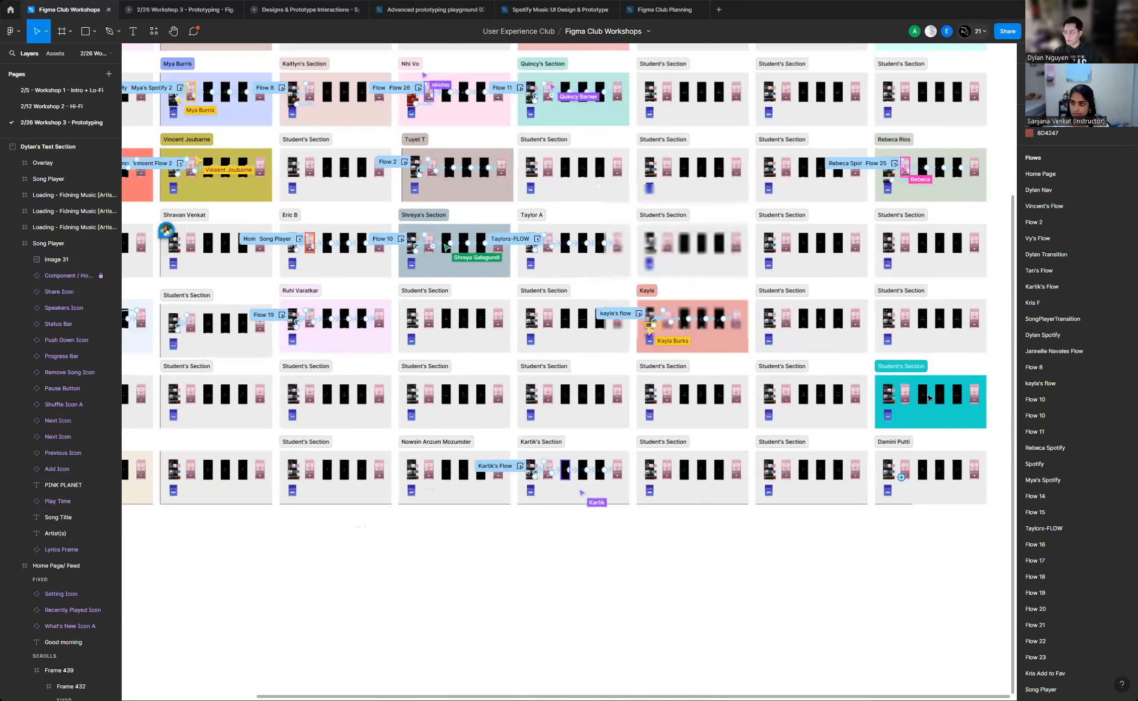
{"action": "scroll", "coordinate": [987, 234], "scroll_direction": "up", "scroll_amount": 3}
{"action": "scroll", "coordinate": [923, 262], "scroll_direction": "up", "scroll_amount": 3}
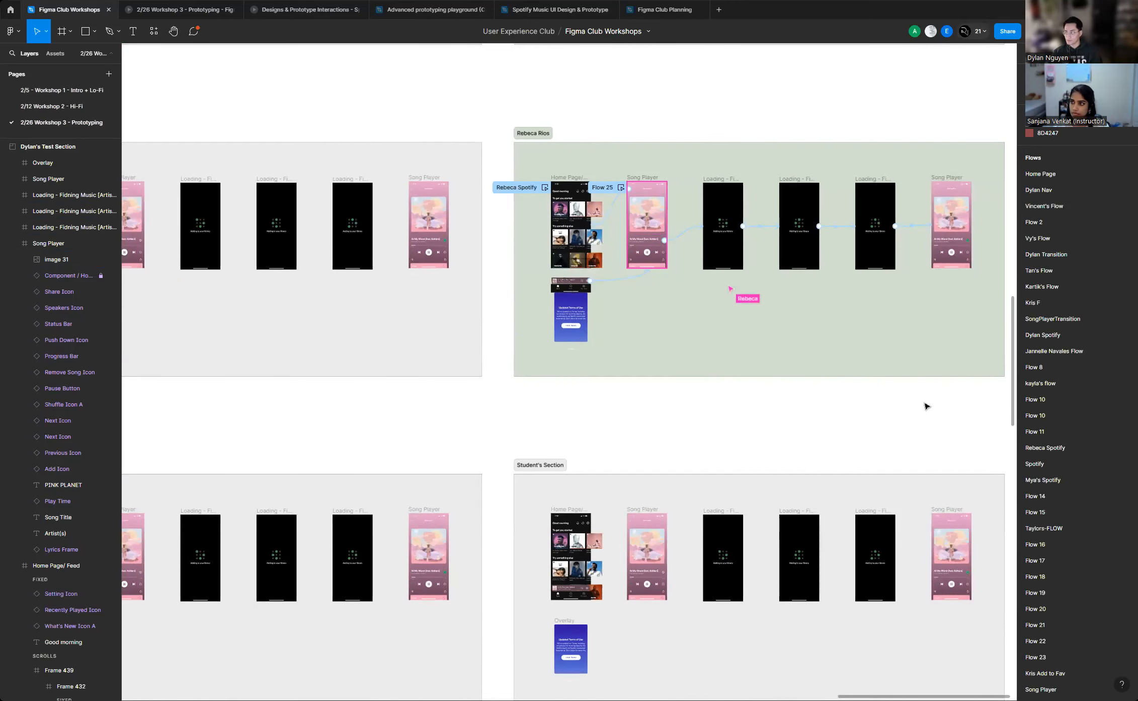
{"action": "scroll", "coordinate": [946, 398], "scroll_direction": "down", "scroll_amount": 3}
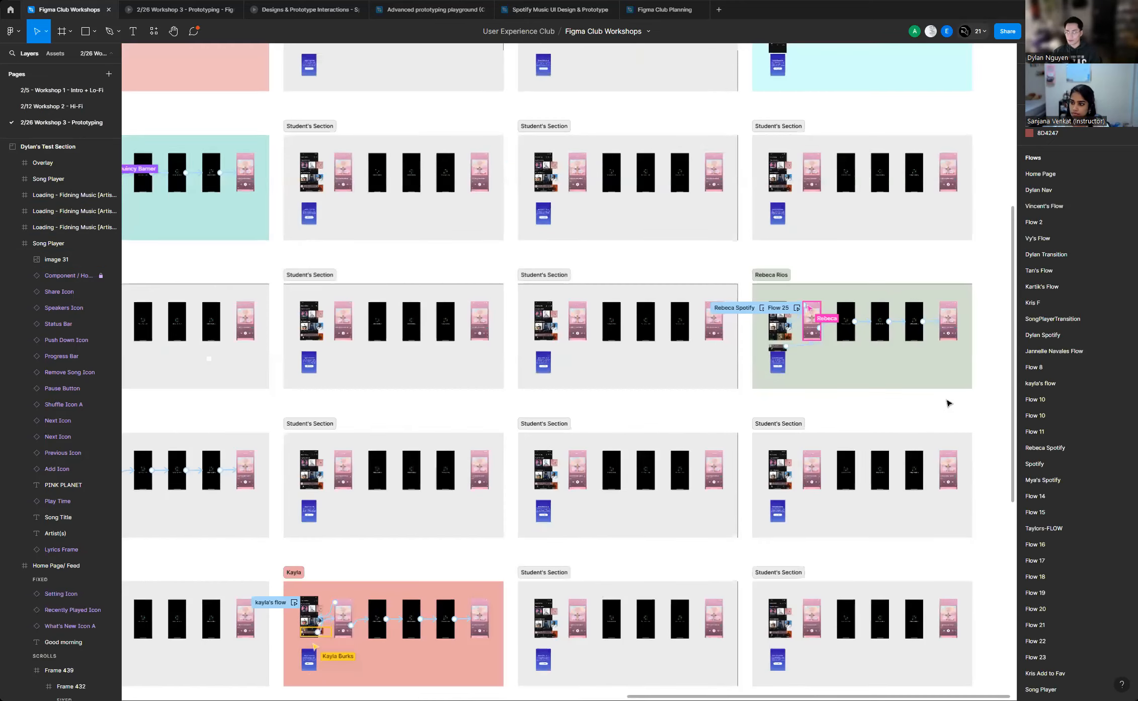
{"action": "scroll", "coordinate": [937, 418], "scroll_direction": "down", "scroll_amount": 5}
{"action": "scroll", "coordinate": [420, 381], "scroll_direction": "up", "scroll_amount": 8}
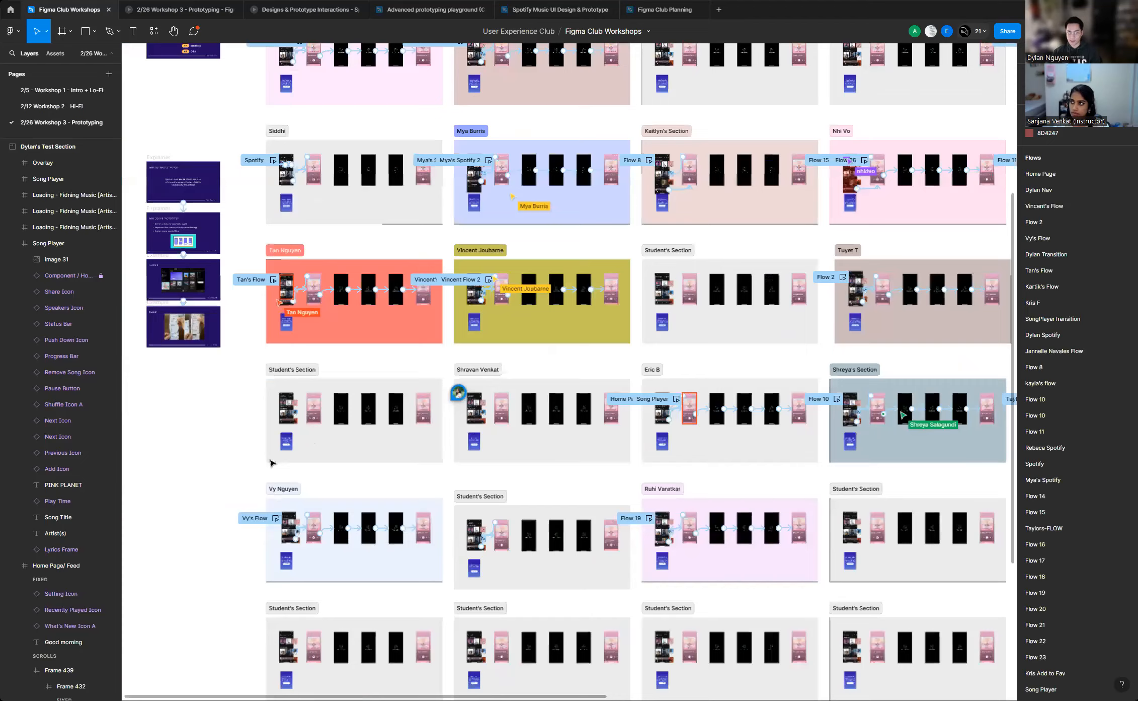
{"action": "scroll", "coordinate": [591, 442], "scroll_direction": "up", "scroll_amount": 3}
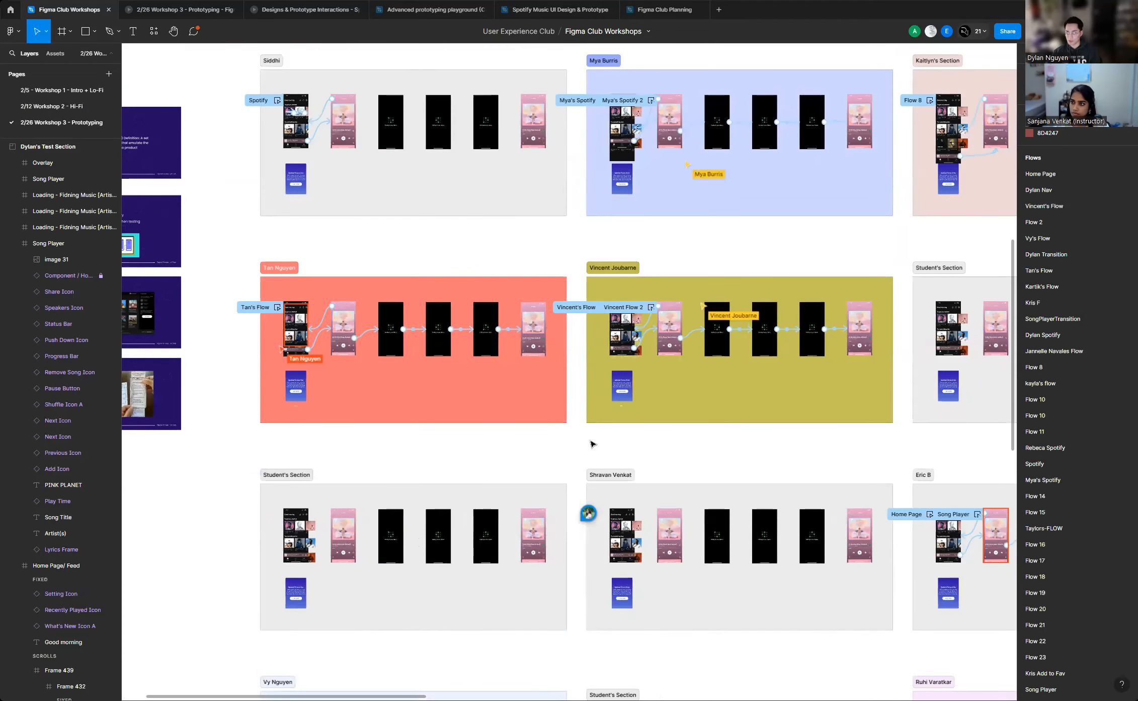
{"action": "scroll", "coordinate": [590, 443], "scroll_direction": "up", "scroll_amount": 4}
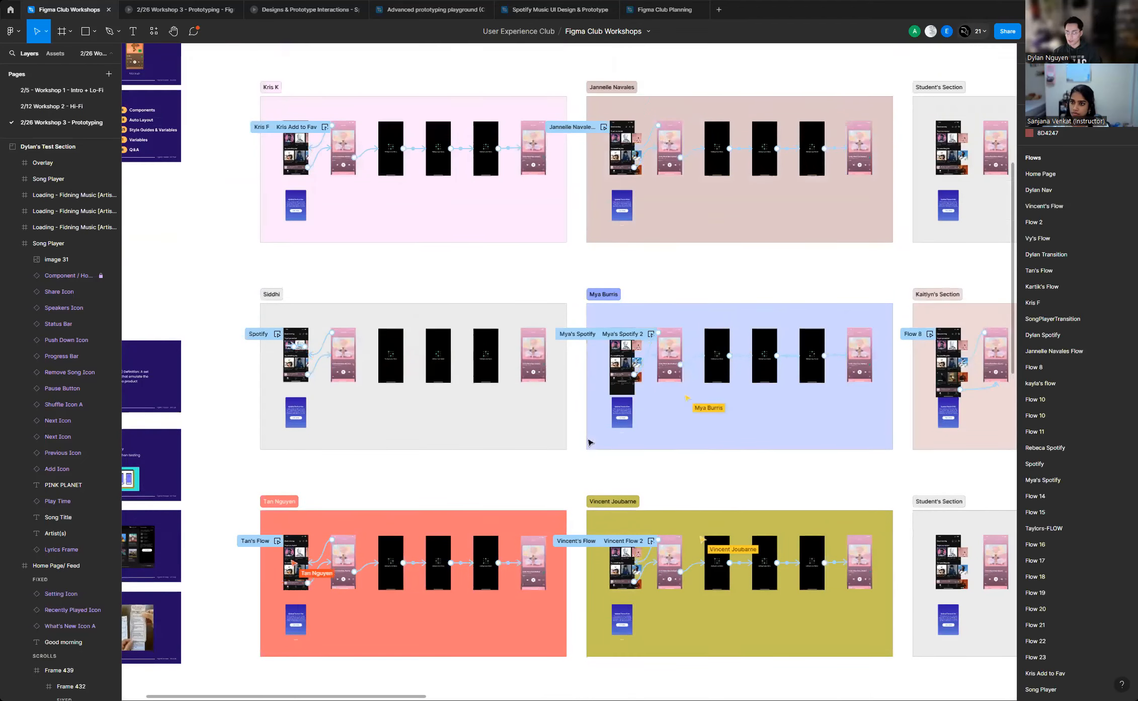
{"action": "scroll", "coordinate": [590, 443], "scroll_direction": "up", "scroll_amount": 1}
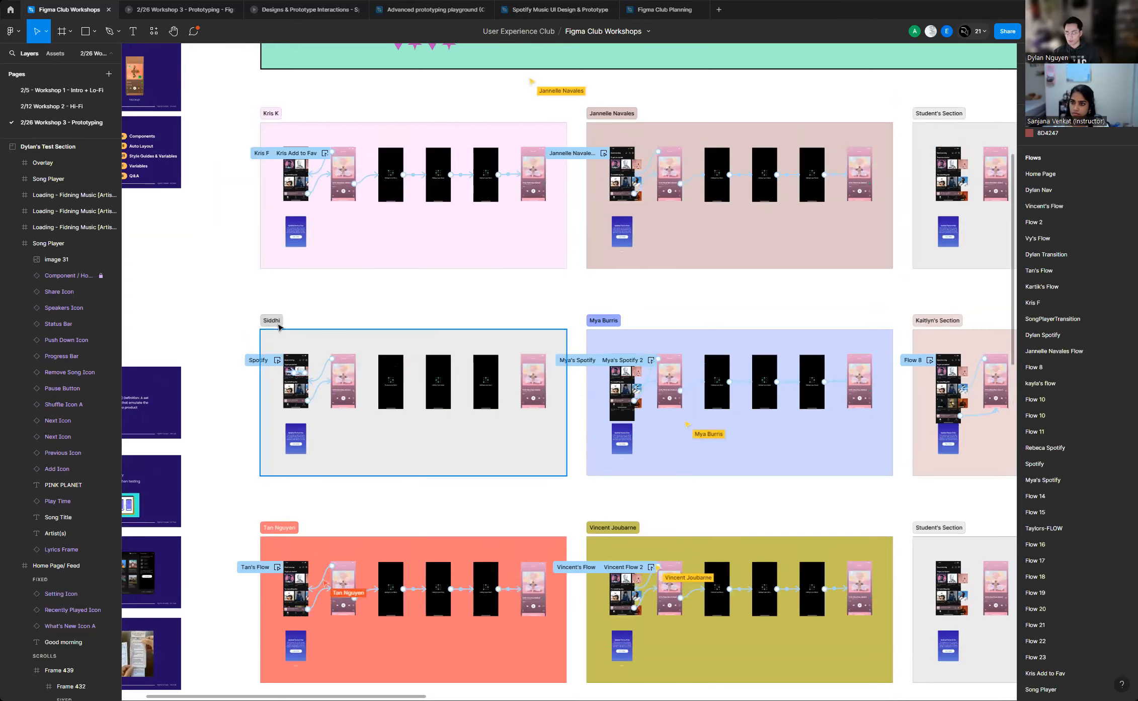
{"action": "scroll", "coordinate": [280, 326], "scroll_direction": "down", "scroll_amount": 3}
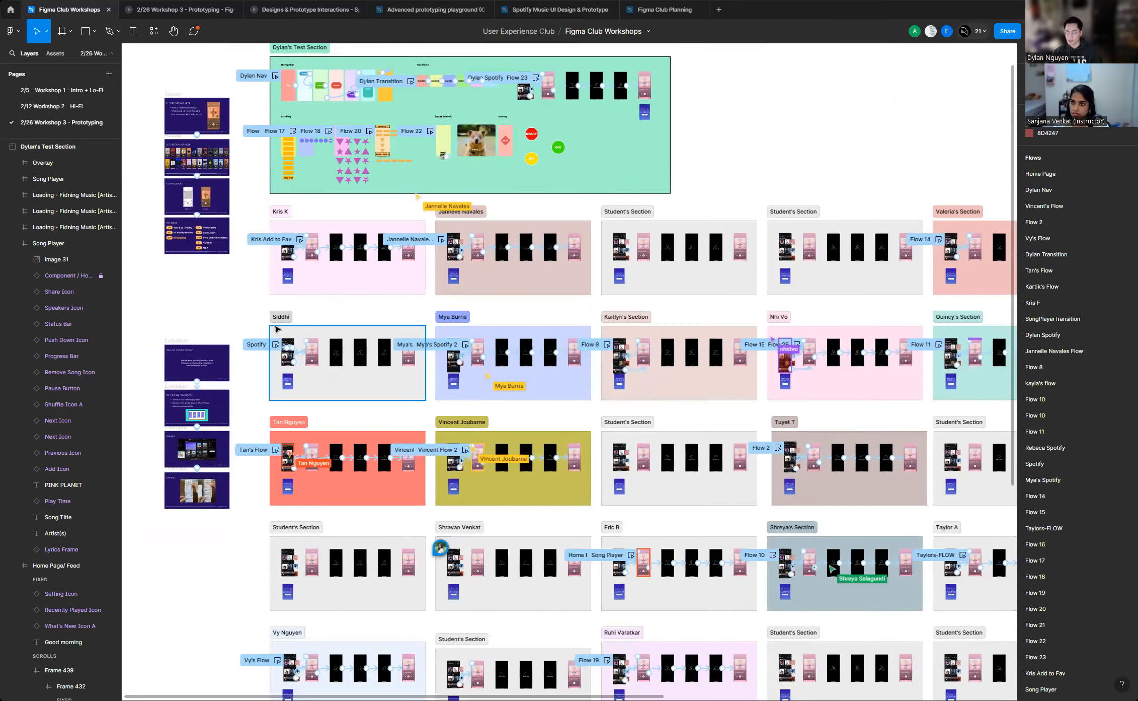
{"action": "scroll", "coordinate": [277, 327], "scroll_direction": "down", "scroll_amount": 1}
{"action": "scroll", "coordinate": [276, 329], "scroll_direction": "down", "scroll_amount": 2}
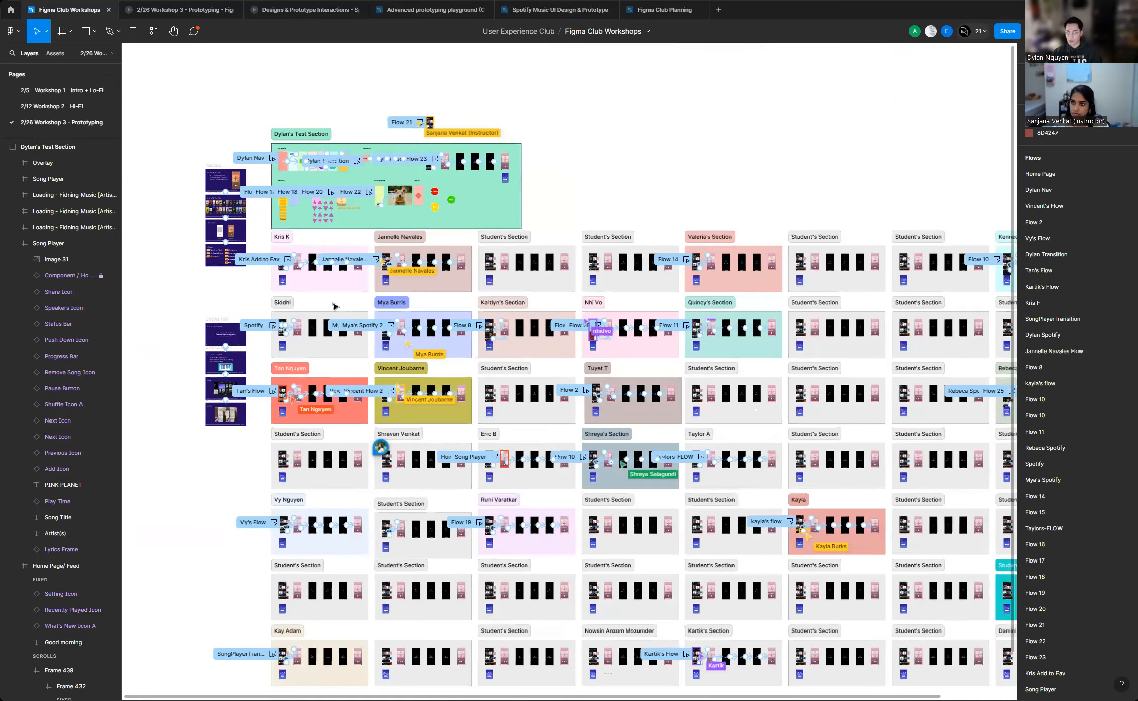
{"action": "scroll", "coordinate": [426, 214], "scroll_direction": "up", "scroll_amount": 5}
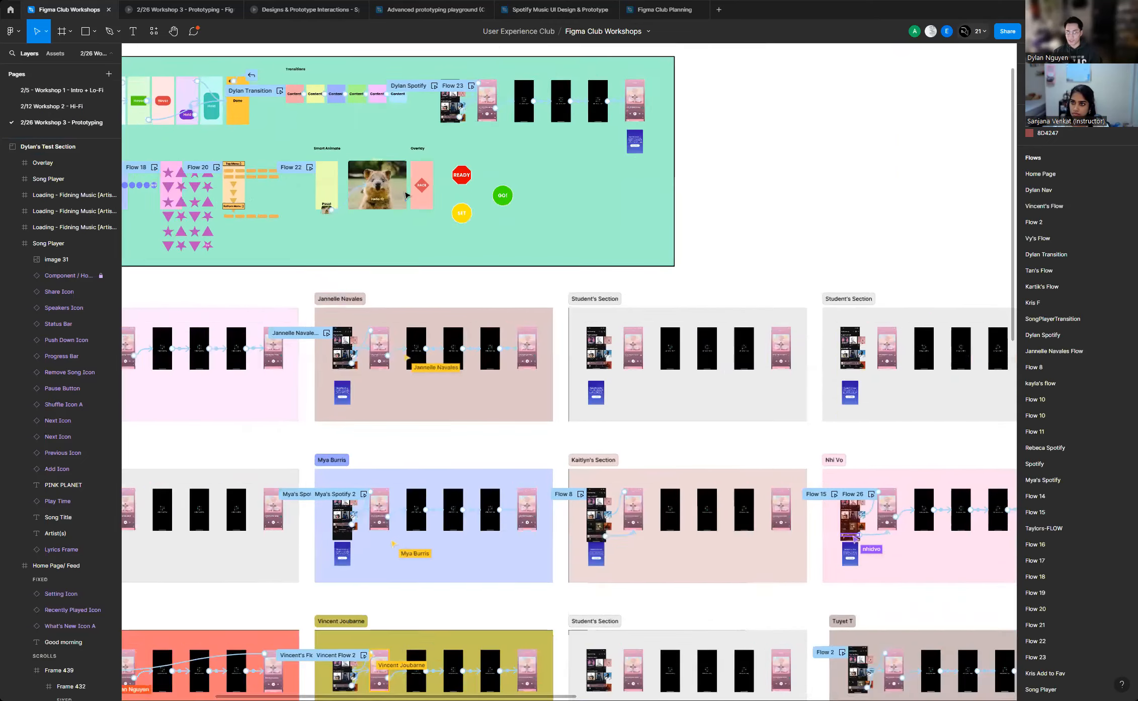
Examine the Overlay example with its RACE base frame and the READY, SET and GO! frames
{"action": "scroll", "coordinate": [426, 152], "scroll_direction": "up", "scroll_amount": 3}
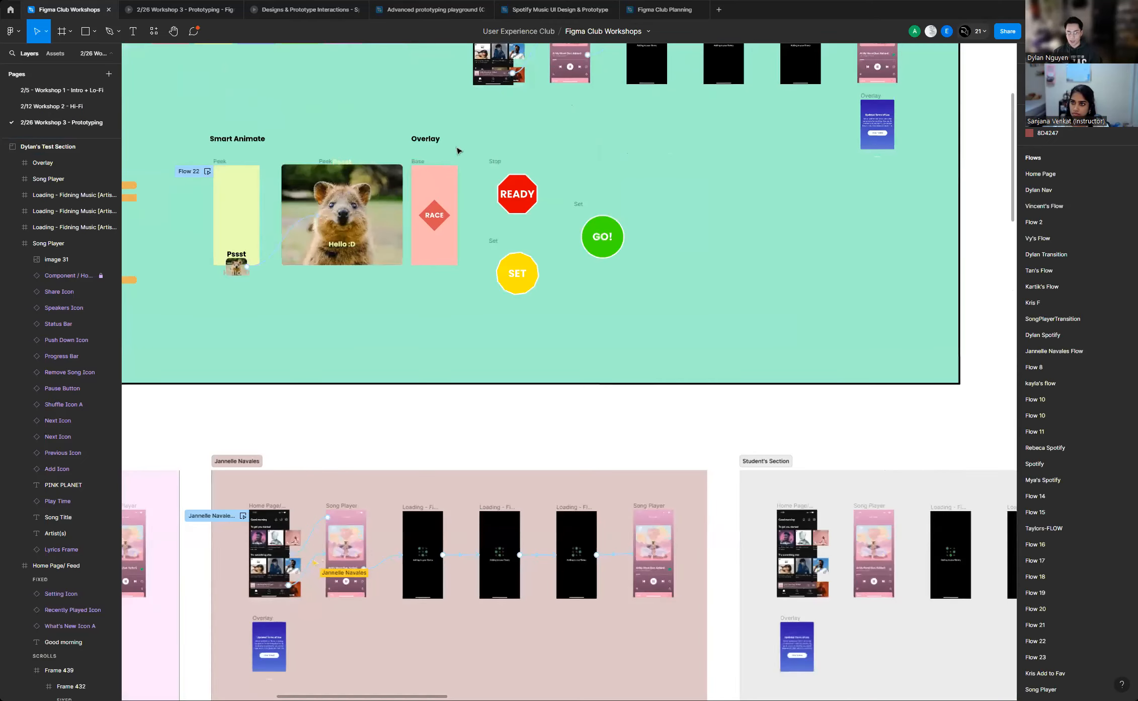
{"action": "scroll", "coordinate": [457, 154], "scroll_direction": "up", "scroll_amount": 1}
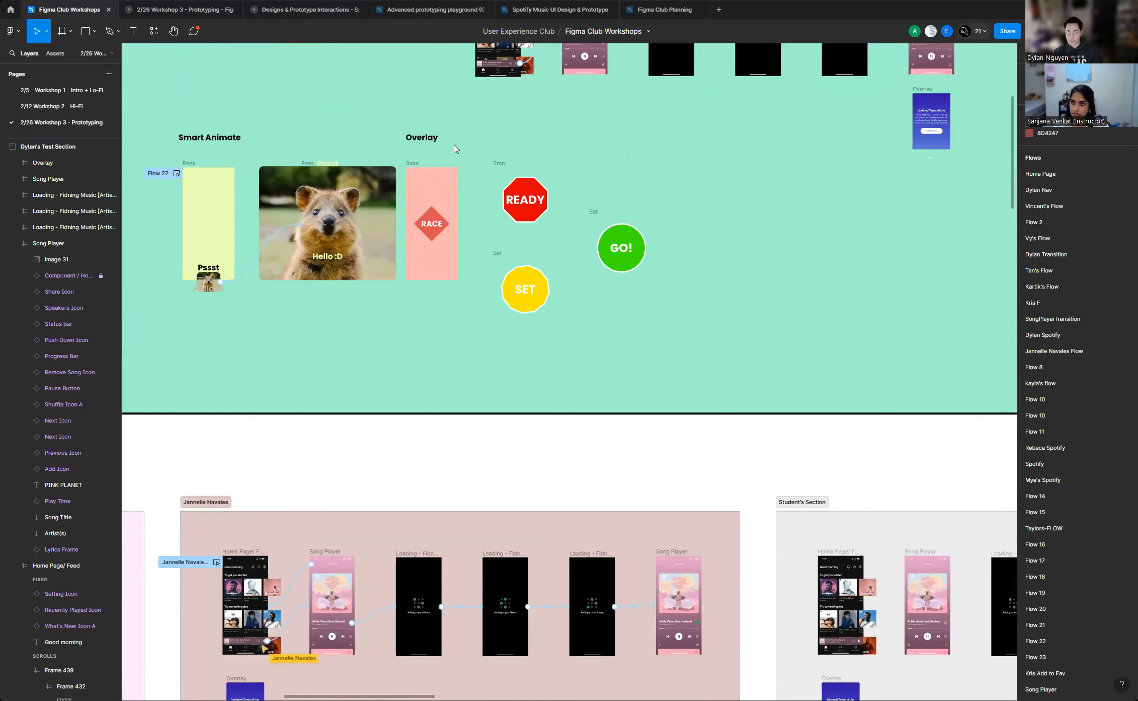
{"action": "scroll", "coordinate": [458, 151], "scroll_direction": "up", "scroll_amount": 5}
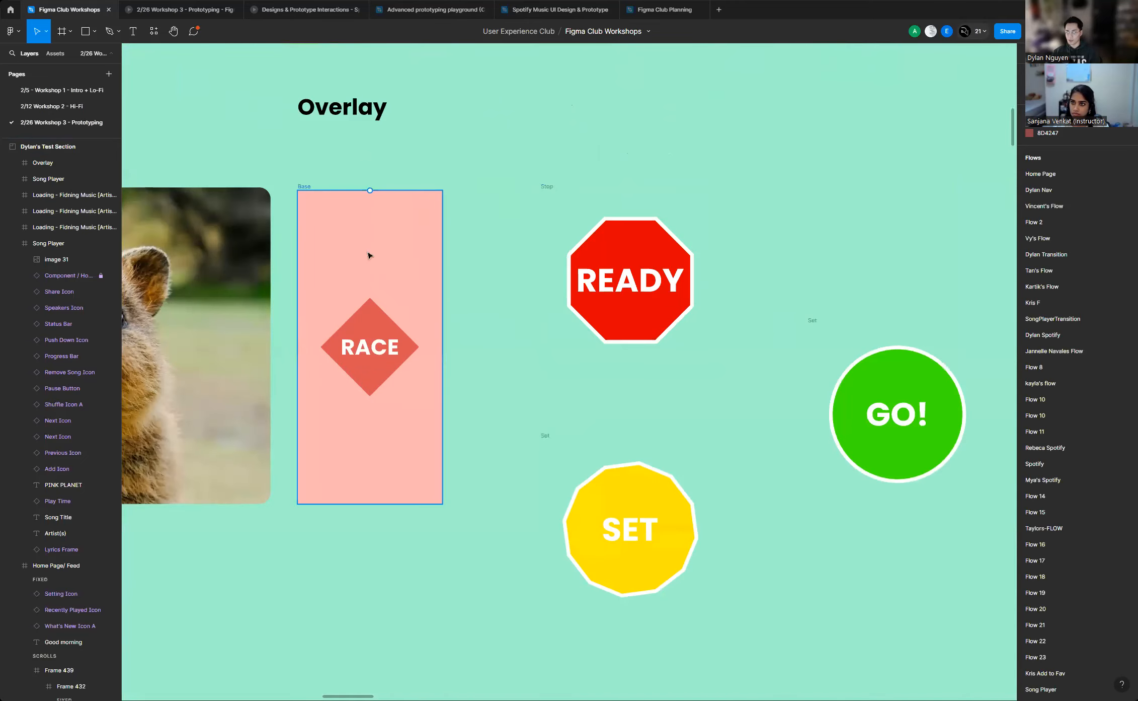
{"action": "scroll", "coordinate": [371, 254], "scroll_direction": "down", "scroll_amount": 2}
{"action": "scroll", "coordinate": [553, 236], "scroll_direction": "up", "scroll_amount": 3}
{"action": "scroll", "coordinate": [239, 235], "scroll_direction": "up", "scroll_amount": 1}
{"action": "left_click", "coordinate": [621, 242]}
{"action": "scroll", "coordinate": [624, 238], "scroll_direction": "down", "scroll_amount": 1}
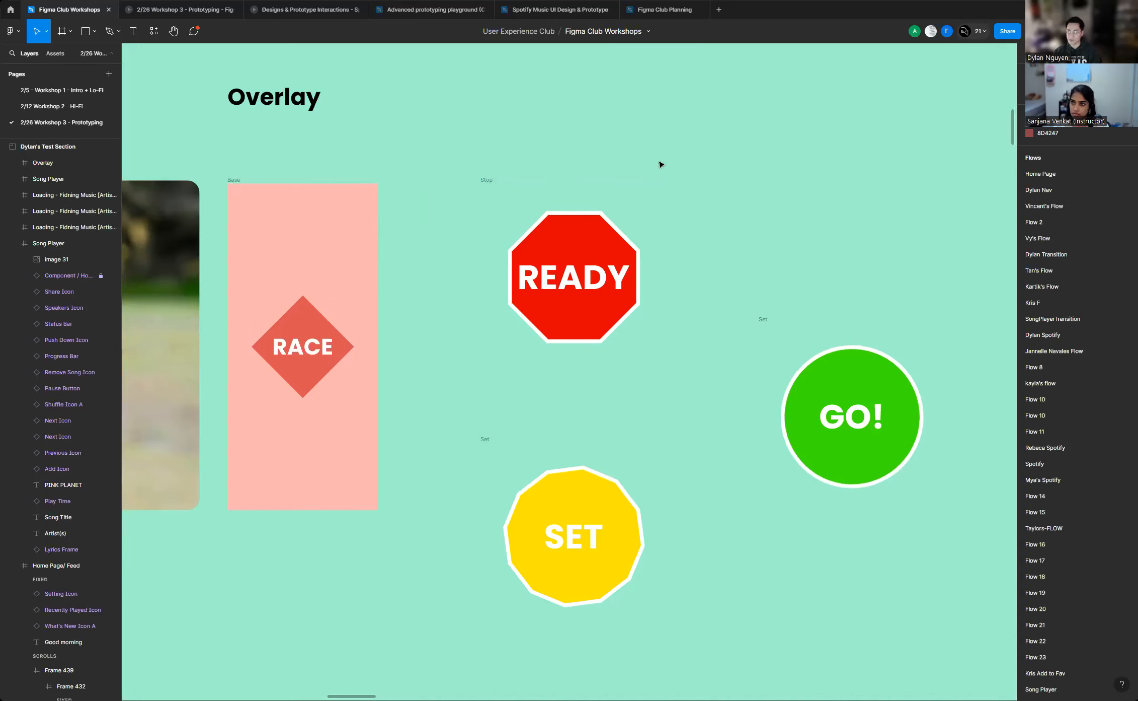
{"action": "scroll", "coordinate": [781, 186], "scroll_direction": "up", "scroll_amount": 3}
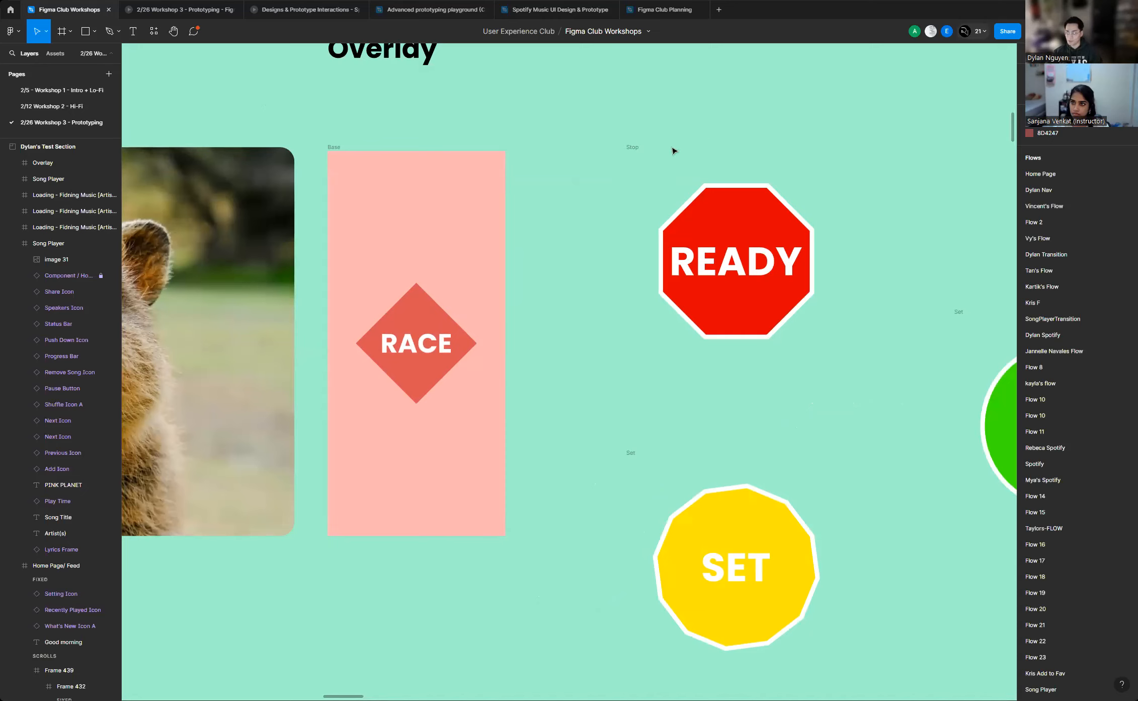
{"action": "scroll", "coordinate": [504, 254], "scroll_direction": "down", "scroll_amount": 5}
{"action": "scroll", "coordinate": [527, 245], "scroll_direction": "up", "scroll_amount": 5}
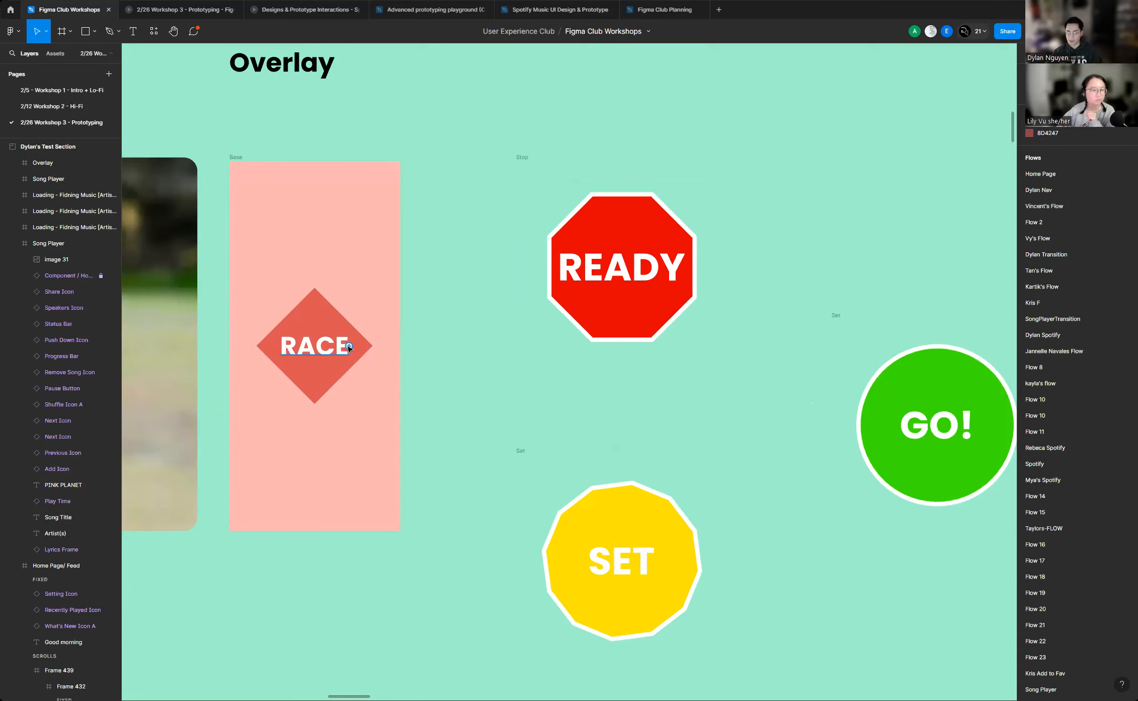
{"action": "scroll", "coordinate": [341, 335], "scroll_direction": "up", "scroll_amount": 2}
{"action": "scroll", "coordinate": [266, 339], "scroll_direction": "down", "scroll_amount": 2}
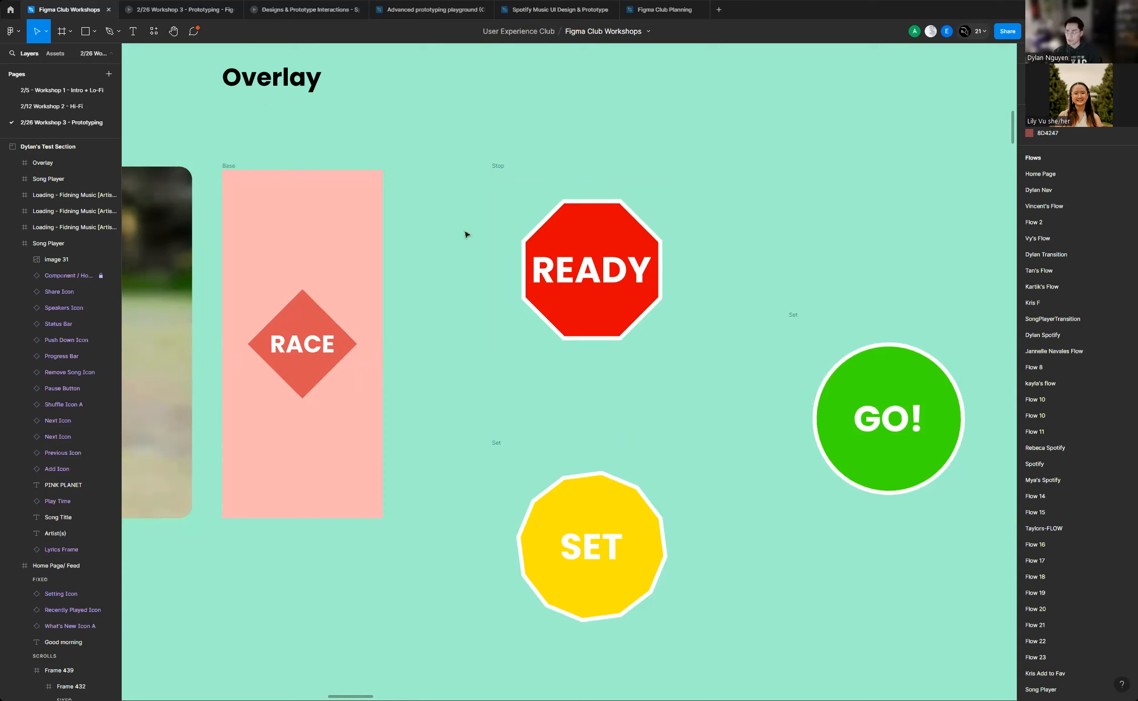
Connect the RACE diamond group to the READY frame with an on-click Open overlay interaction
{"action": "left_click", "coordinate": [324, 321]}
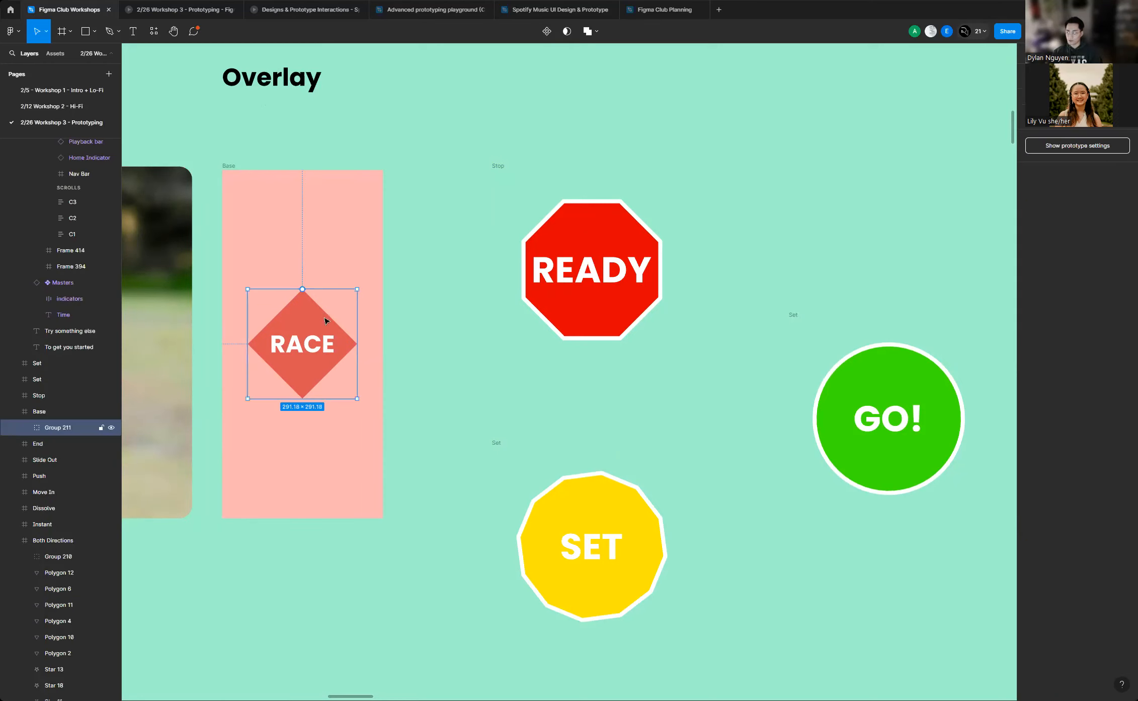
{"action": "scroll", "coordinate": [257, 346], "scroll_direction": "up", "scroll_amount": 3}
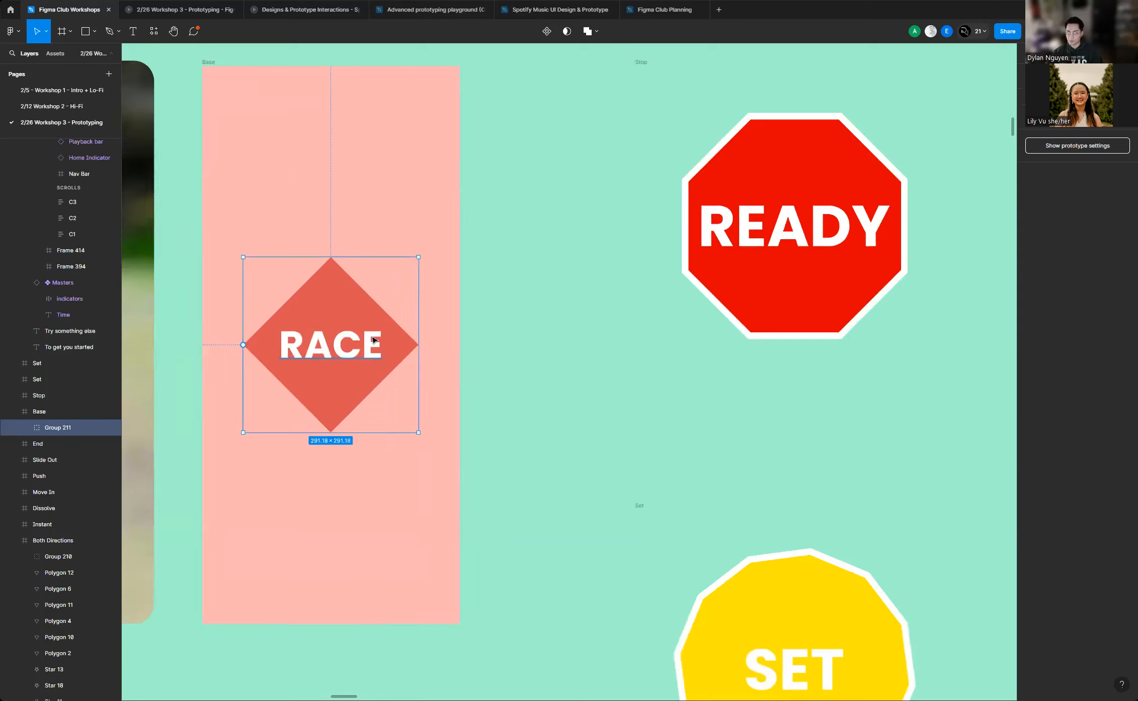
{"action": "scroll", "coordinate": [376, 344], "scroll_direction": "up", "scroll_amount": 1}
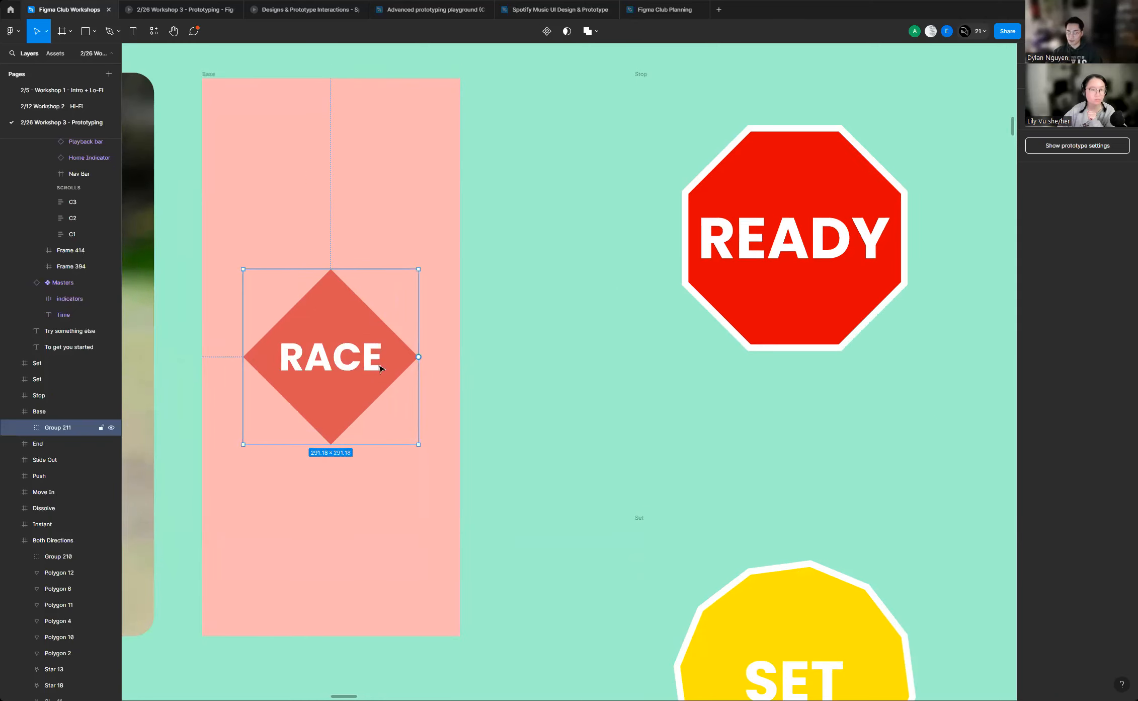
{"action": "left_click_drag", "start_coordinate": [419, 356], "coordinate": [700, 217]}
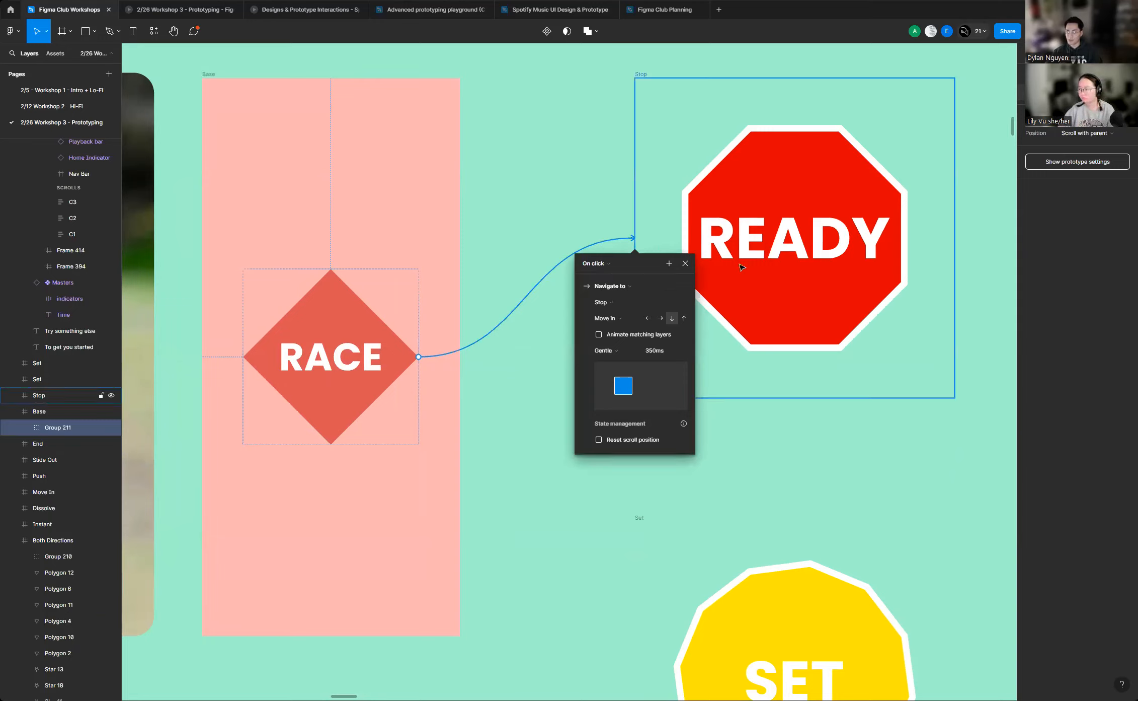
{"action": "left_click", "coordinate": [633, 303]}
{"action": "left_click", "coordinate": [633, 301]}
{"action": "left_click", "coordinate": [610, 286]}
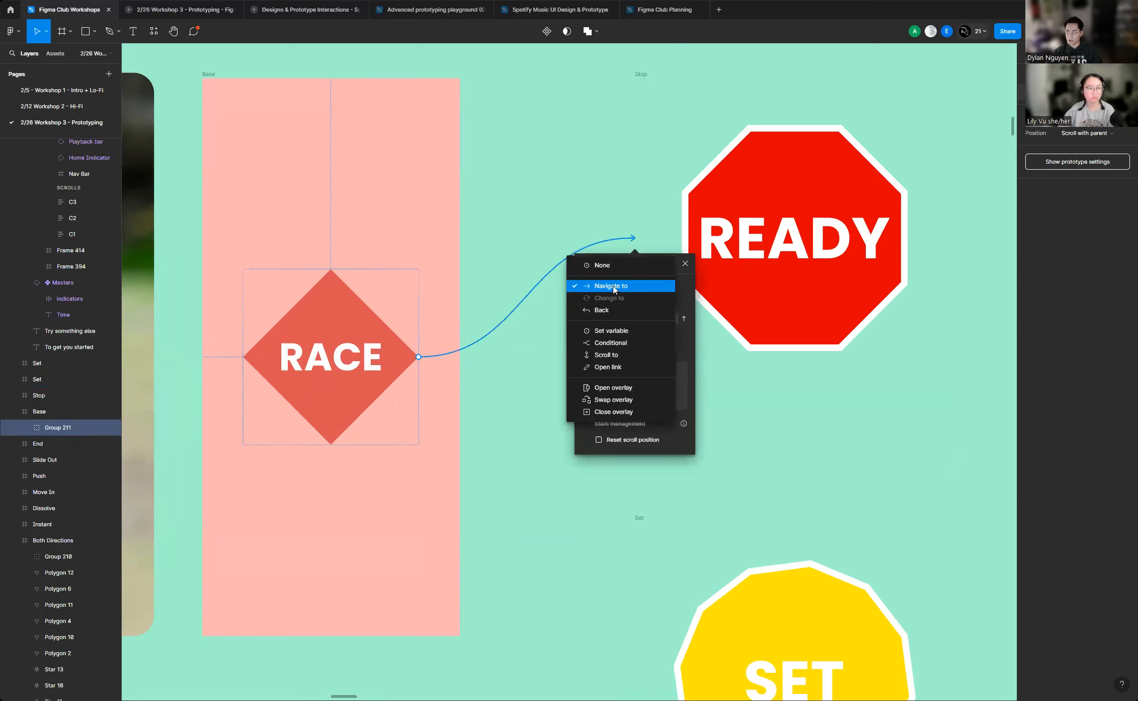
{"action": "left_click", "coordinate": [612, 387]}
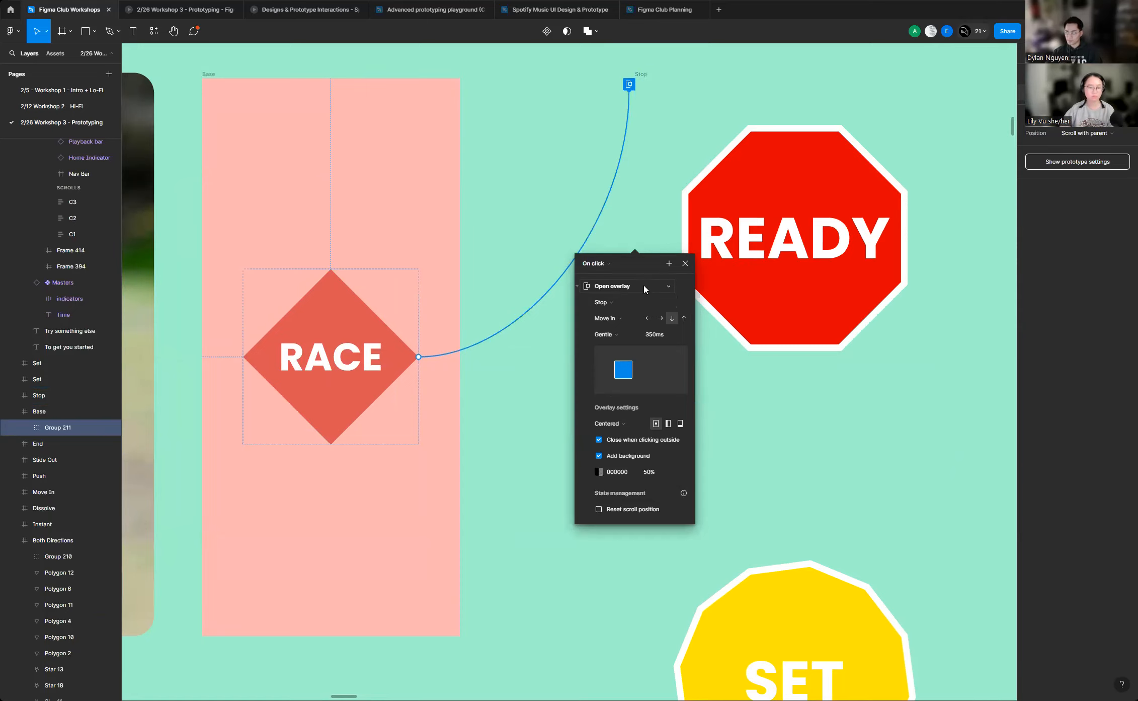
Set the READY overlay's animation to Move in with Gentle easing at 800 ms
{"action": "left_click", "coordinate": [629, 321]}
{"action": "left_click", "coordinate": [626, 322]}
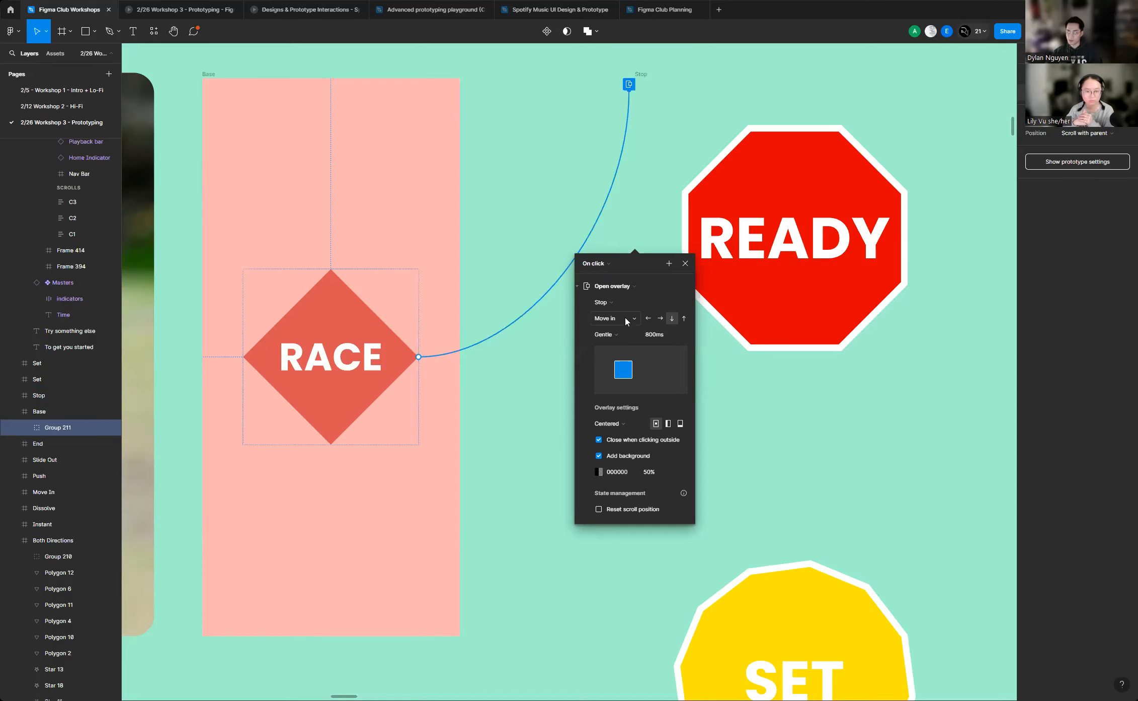
{"action": "left_click", "coordinate": [626, 322]}
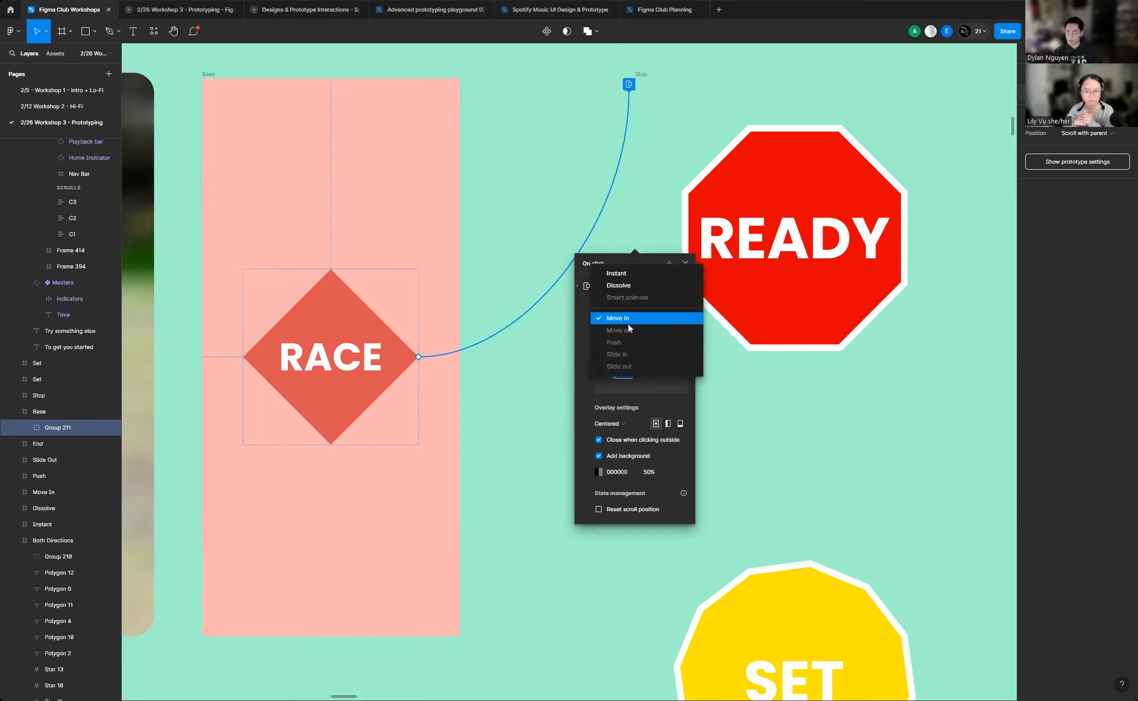
{"action": "left_click", "coordinate": [629, 327]}
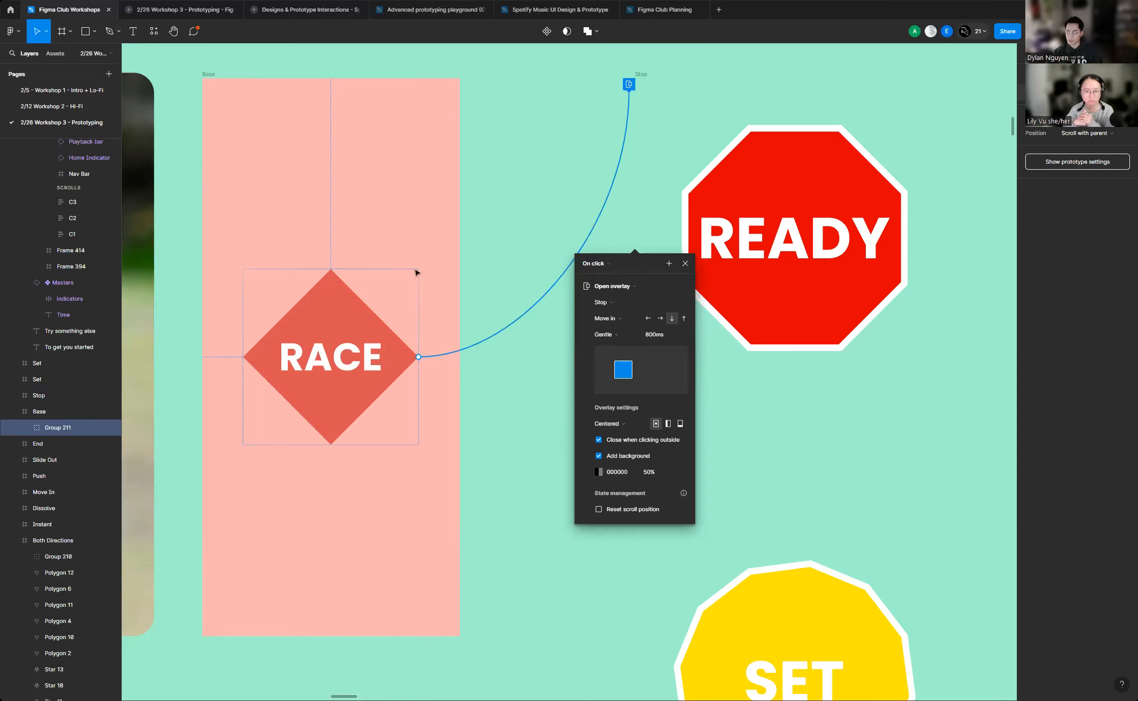
{"action": "left_click", "coordinate": [635, 335]}
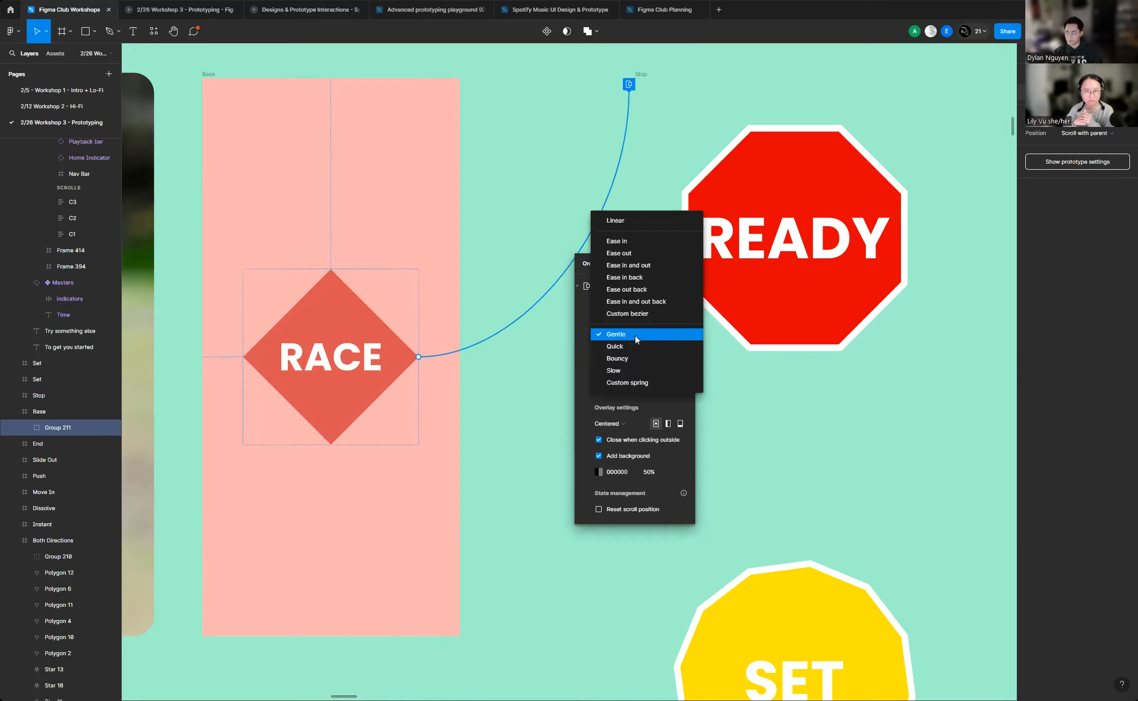
{"action": "left_click", "coordinate": [636, 336]}
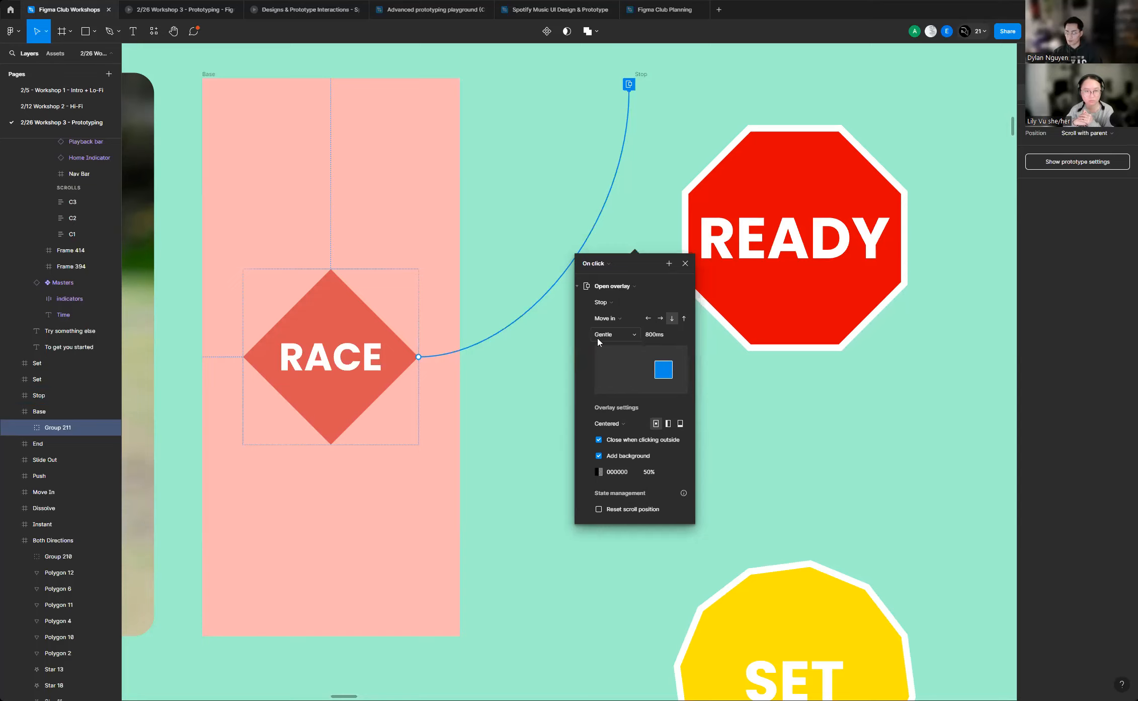
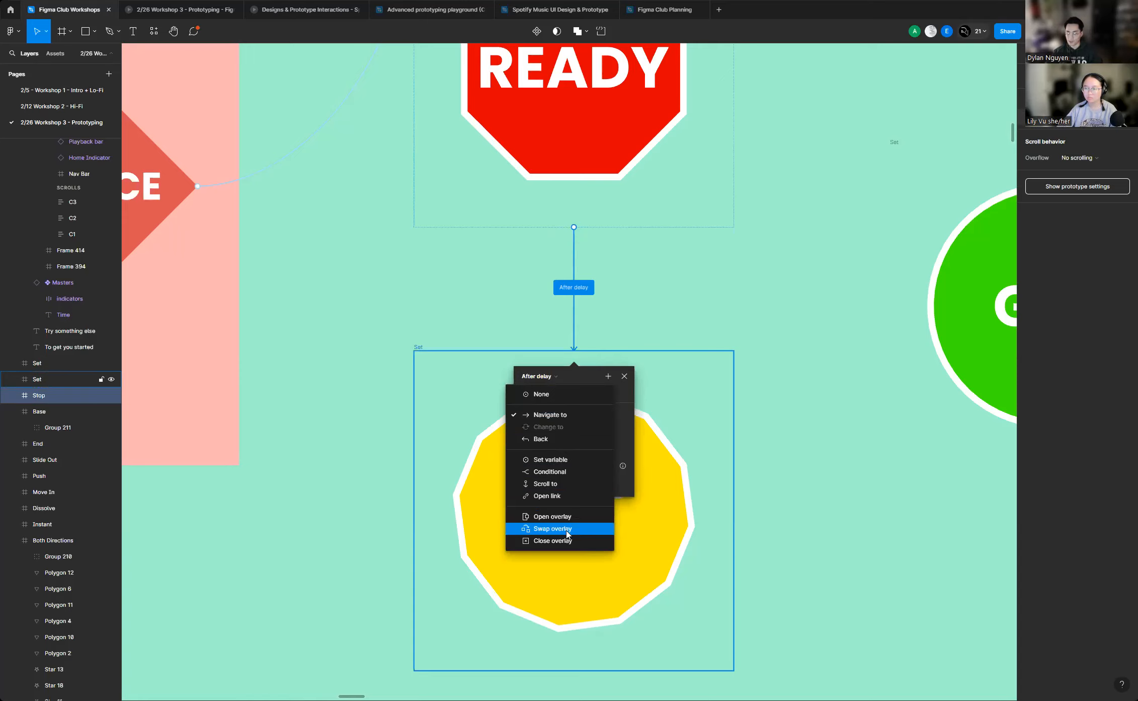
Make the READY frame's after-delay connection to the SET frame a Swap overlay action with a Move in animation
{"action": "left_click", "coordinate": [567, 533]}
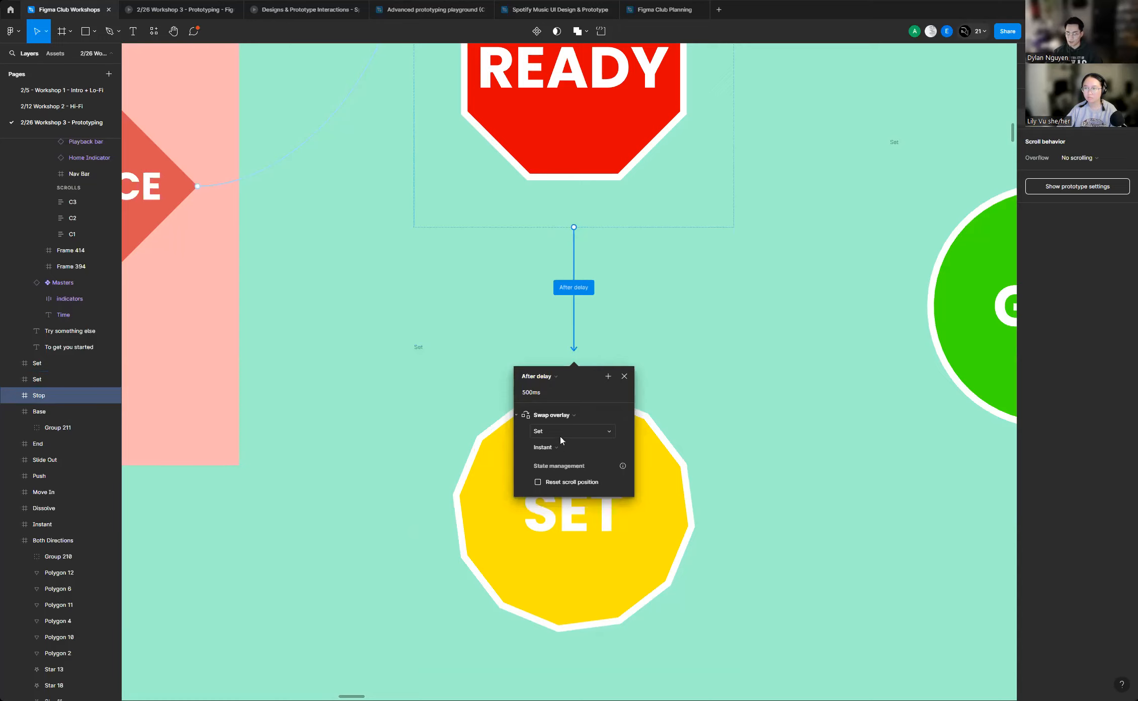
{"action": "left_click", "coordinate": [563, 452]}
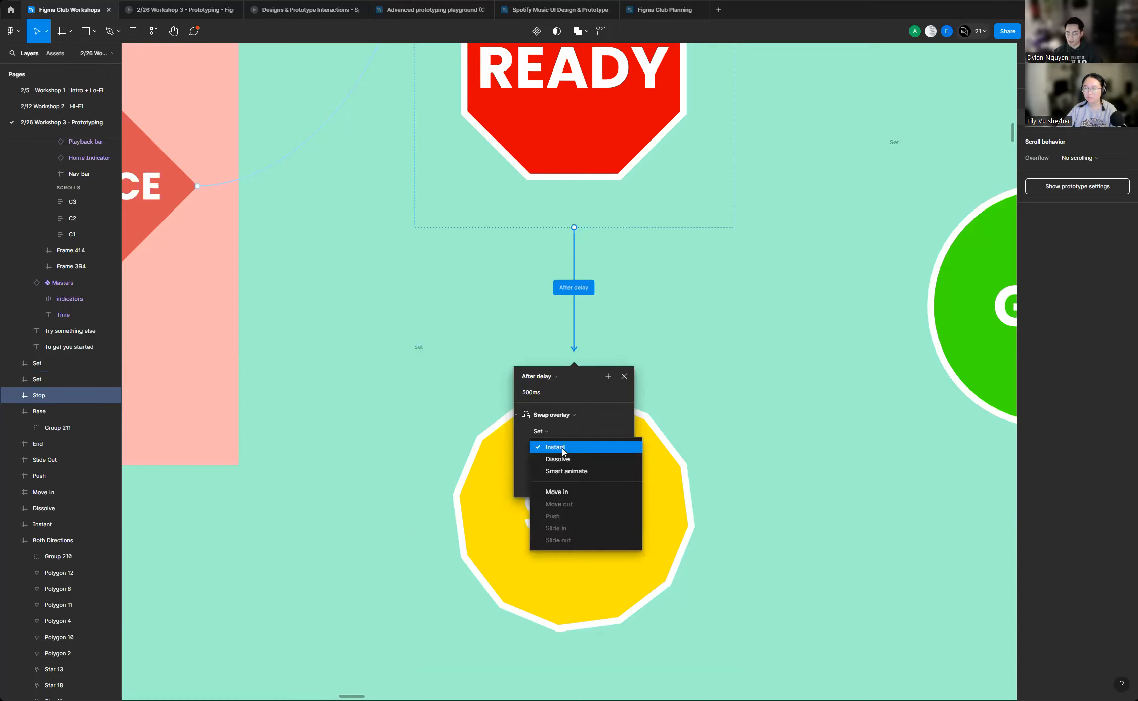
{"action": "left_click", "coordinate": [576, 493]}
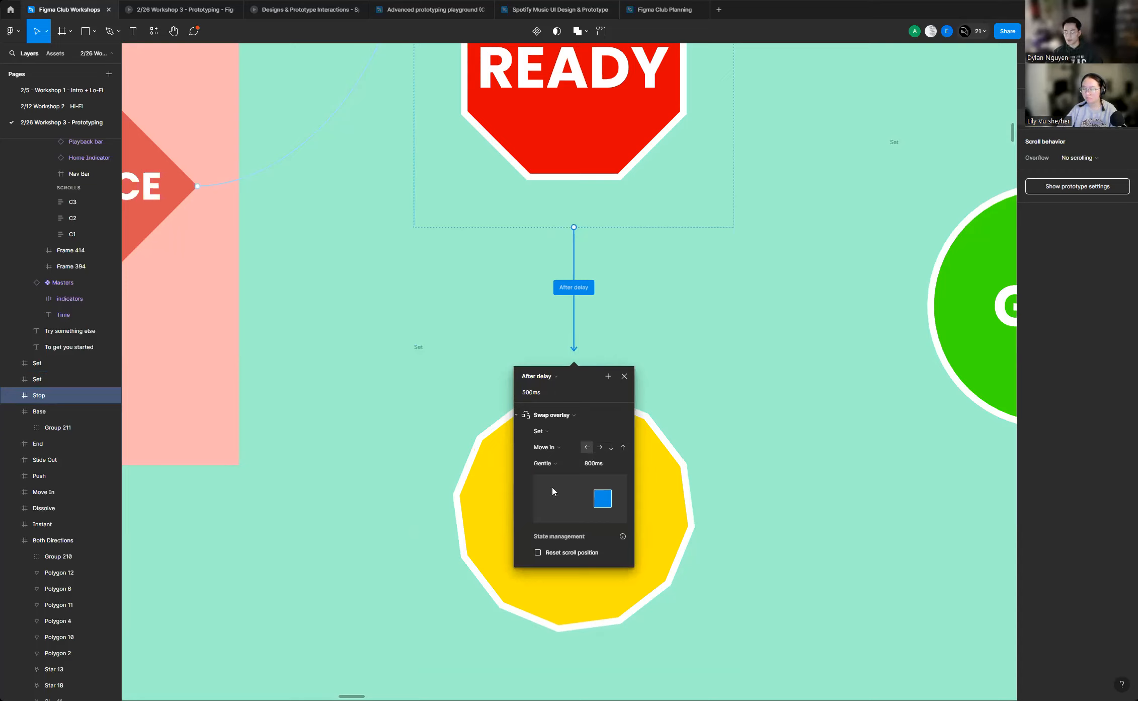
{"action": "left_click", "coordinate": [624, 375]}
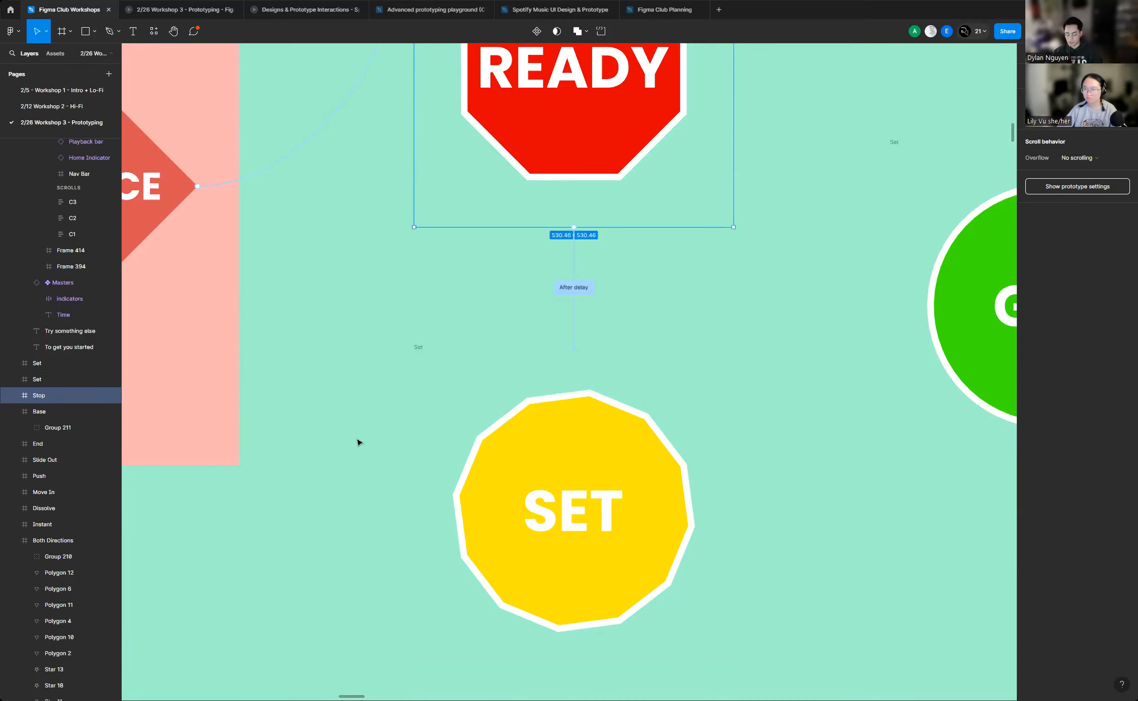
Connect the SET frame to the GO! frame with an After delay trigger of 1500 ms
{"action": "scroll", "coordinate": [356, 439], "scroll_direction": "down", "scroll_amount": 5}
{"action": "left_click", "coordinate": [501, 474]}
{"action": "left_click_drag", "start_coordinate": [555, 476], "coordinate": [707, 402]}
{"action": "scroll", "coordinate": [664, 402], "scroll_direction": "up", "scroll_amount": 5}
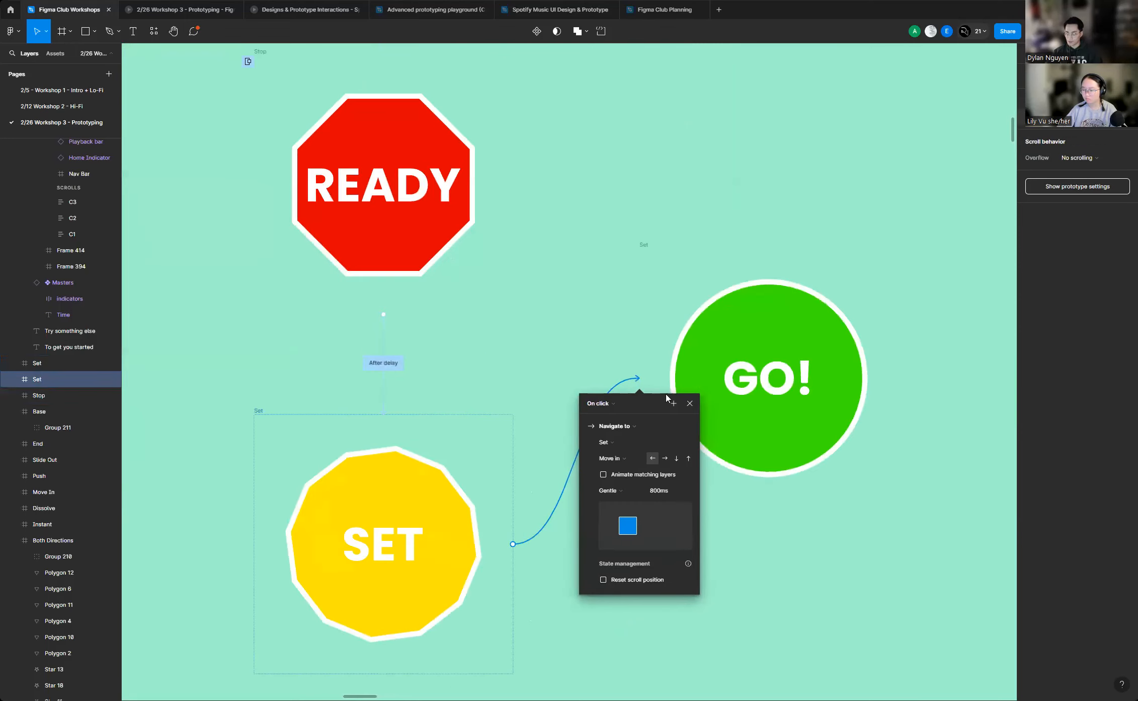
{"action": "left_click", "coordinate": [597, 402]}
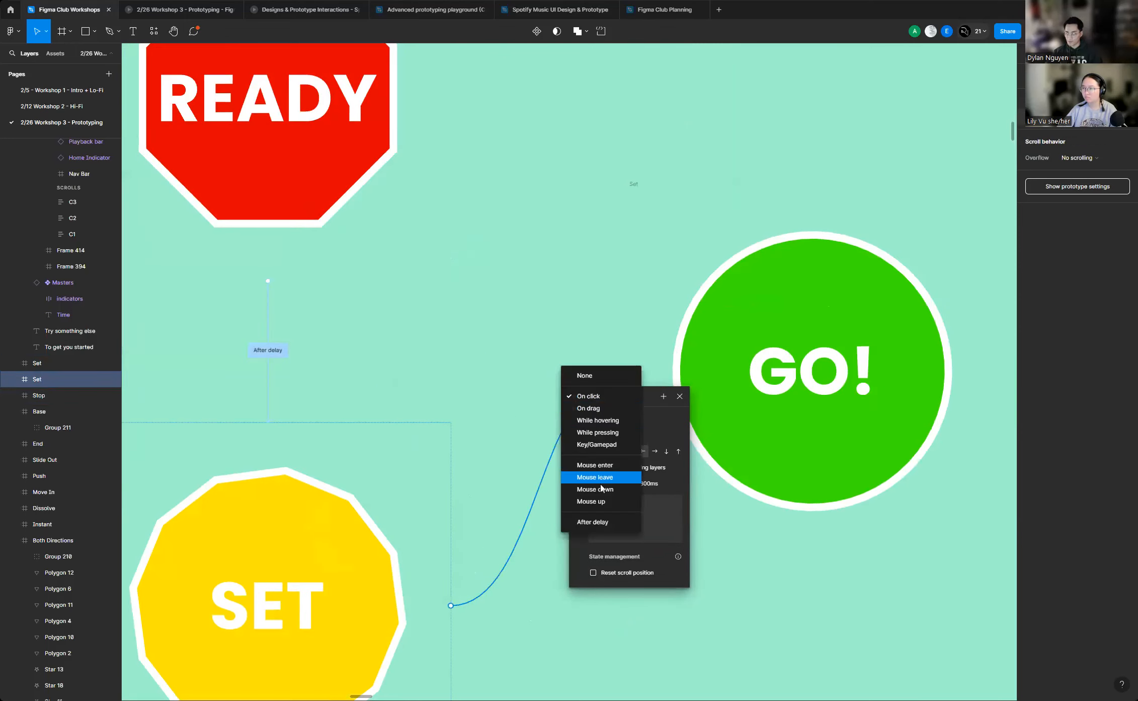
{"action": "left_click", "coordinate": [599, 525]}
{"action": "left_click", "coordinate": [599, 410]}
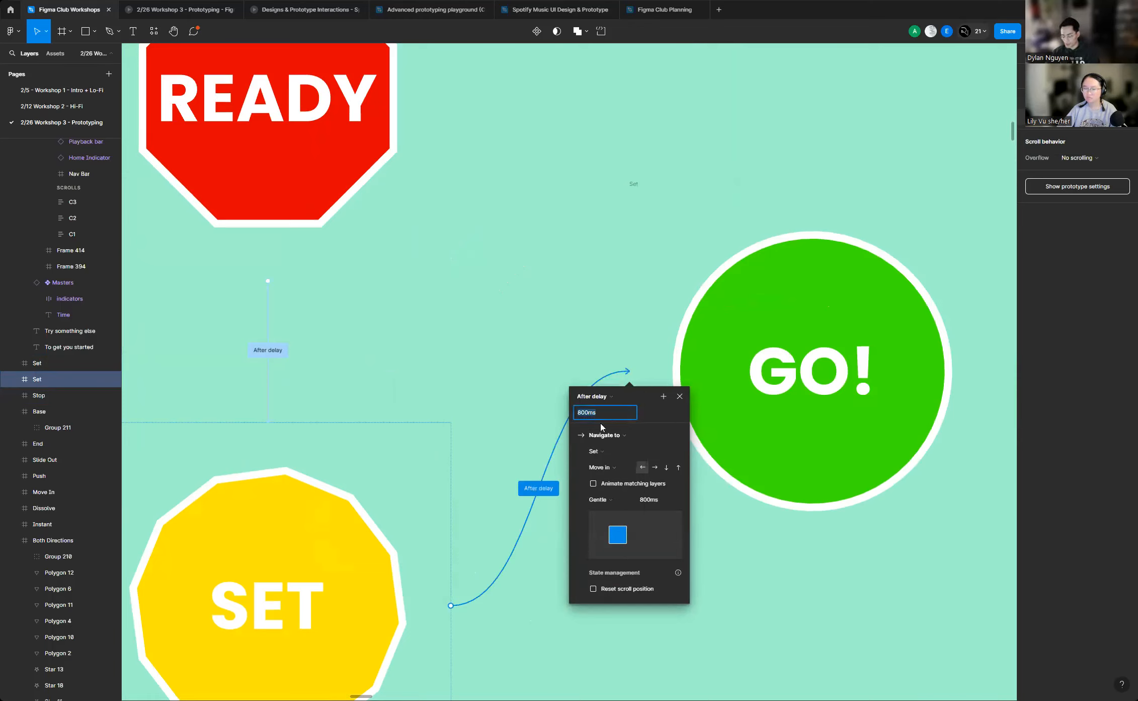
{"action": "type", "text": "150"}
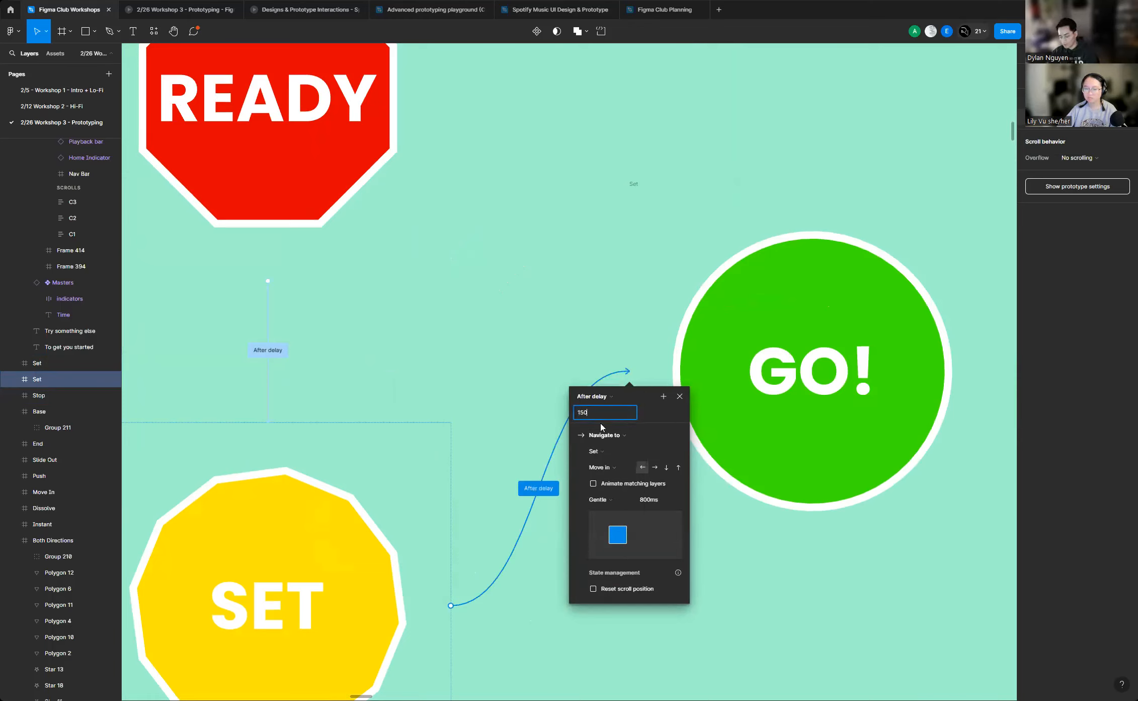
{"action": "type", "text": "0"}
{"action": "key", "text": "Return"}
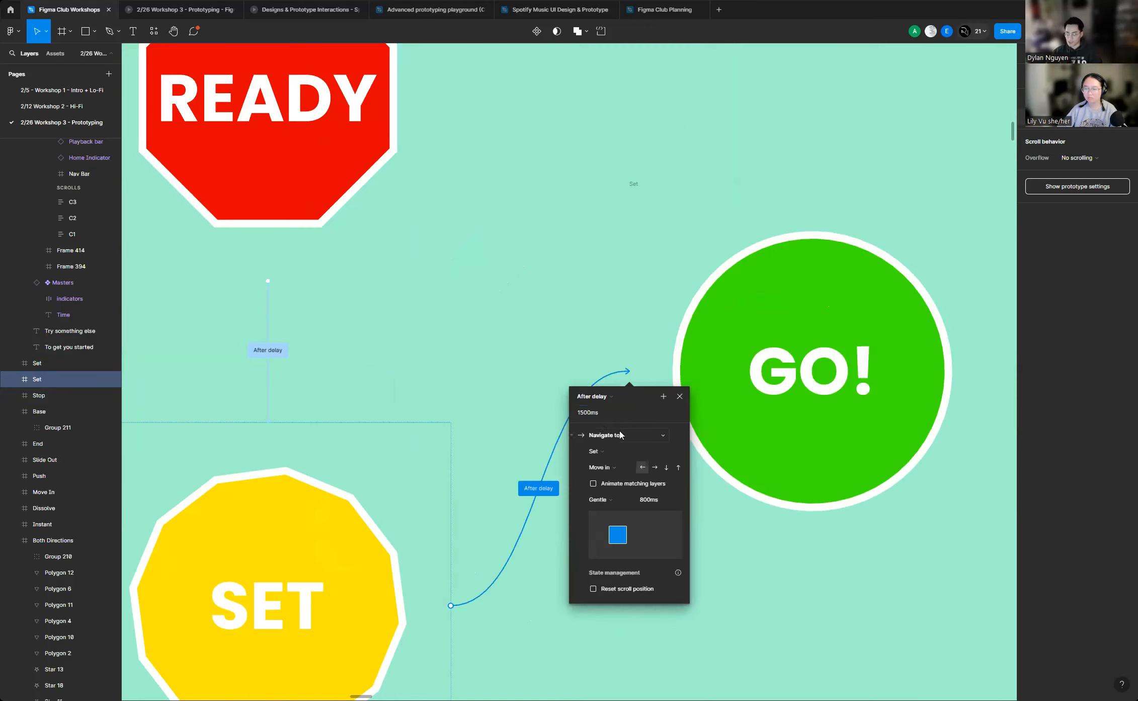
Change the SET to GO! connection's action to Swap overlay and its Move in direction to upward
{"action": "left_click", "coordinate": [621, 441]}
{"action": "left_click", "coordinate": [611, 552]}
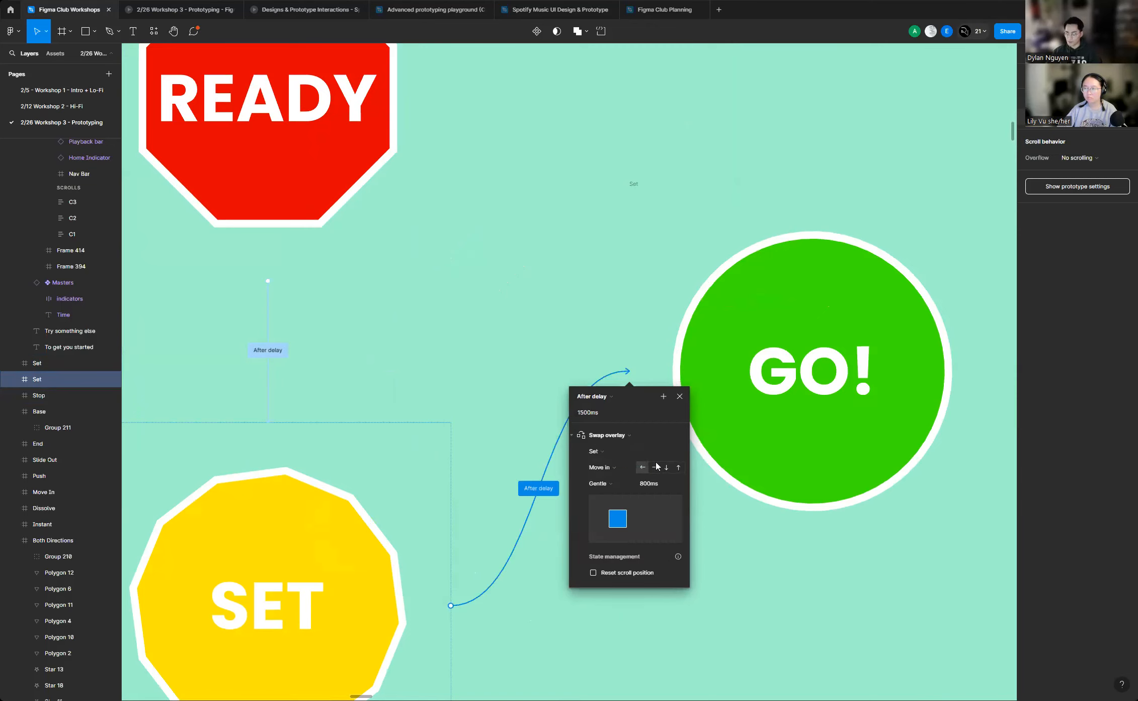
{"action": "left_click", "coordinate": [678, 468]}
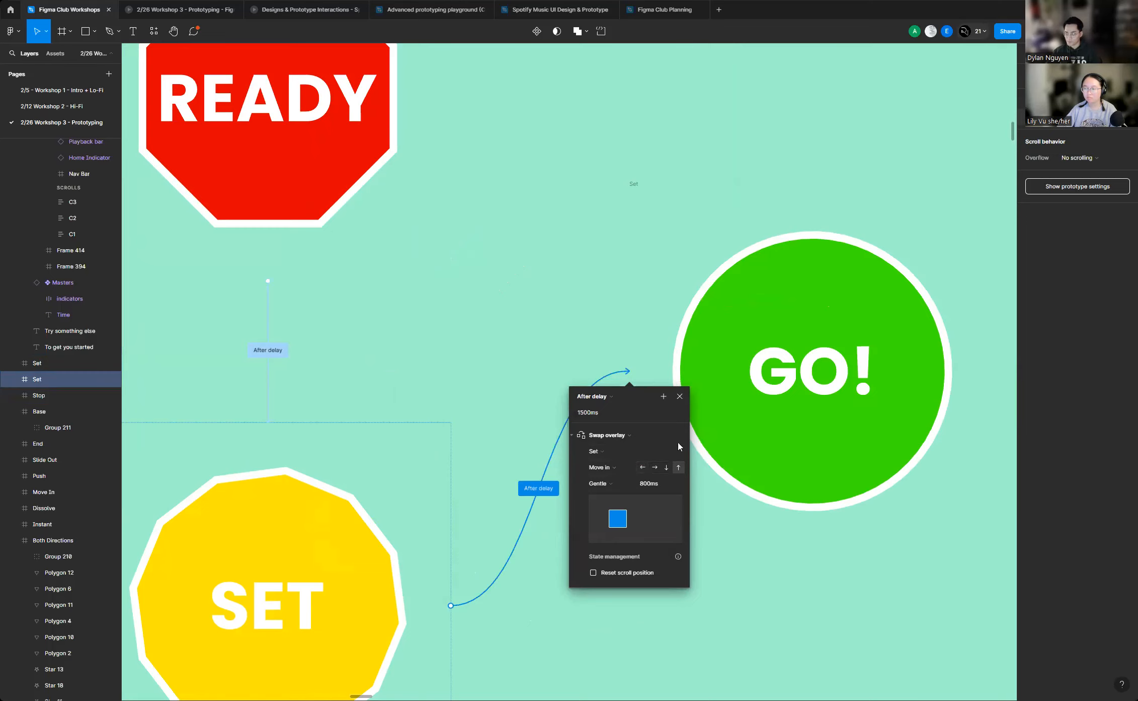
{"action": "left_click", "coordinate": [680, 396]}
Add an interaction to the GO! frame with an After delay trigger of 400 ms
{"action": "scroll", "coordinate": [568, 188], "scroll_direction": "down", "scroll_amount": 5}
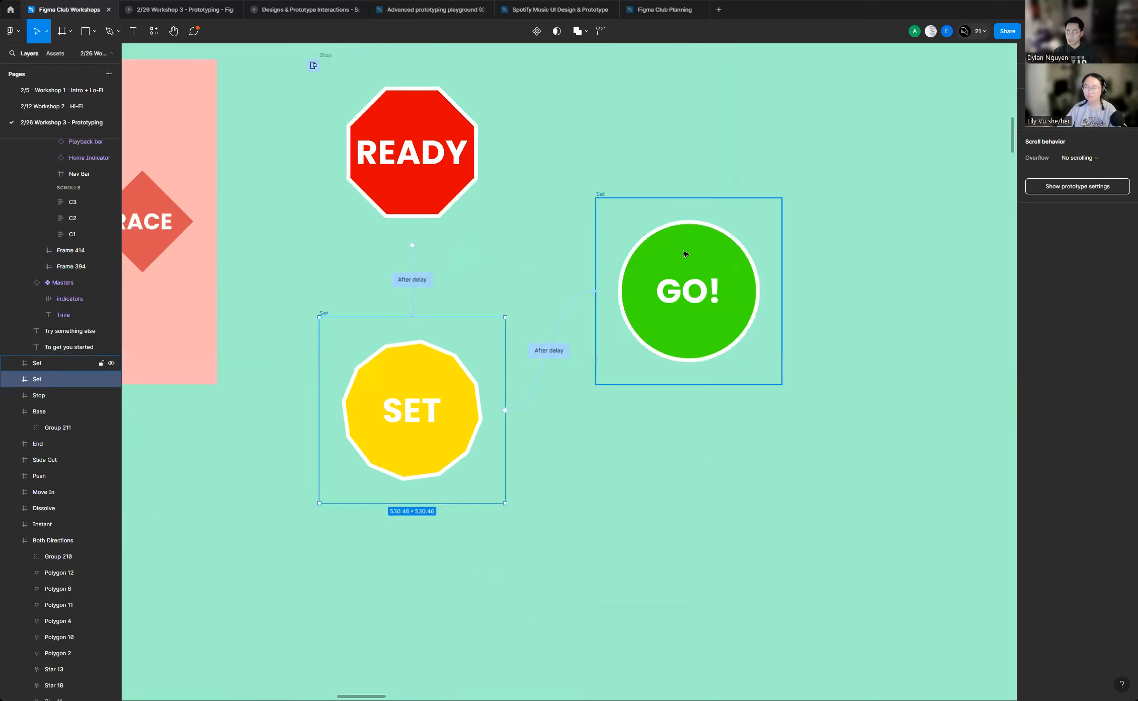
{"action": "scroll", "coordinate": [687, 254], "scroll_direction": "up", "scroll_amount": 2}
{"action": "left_click", "coordinate": [701, 317]}
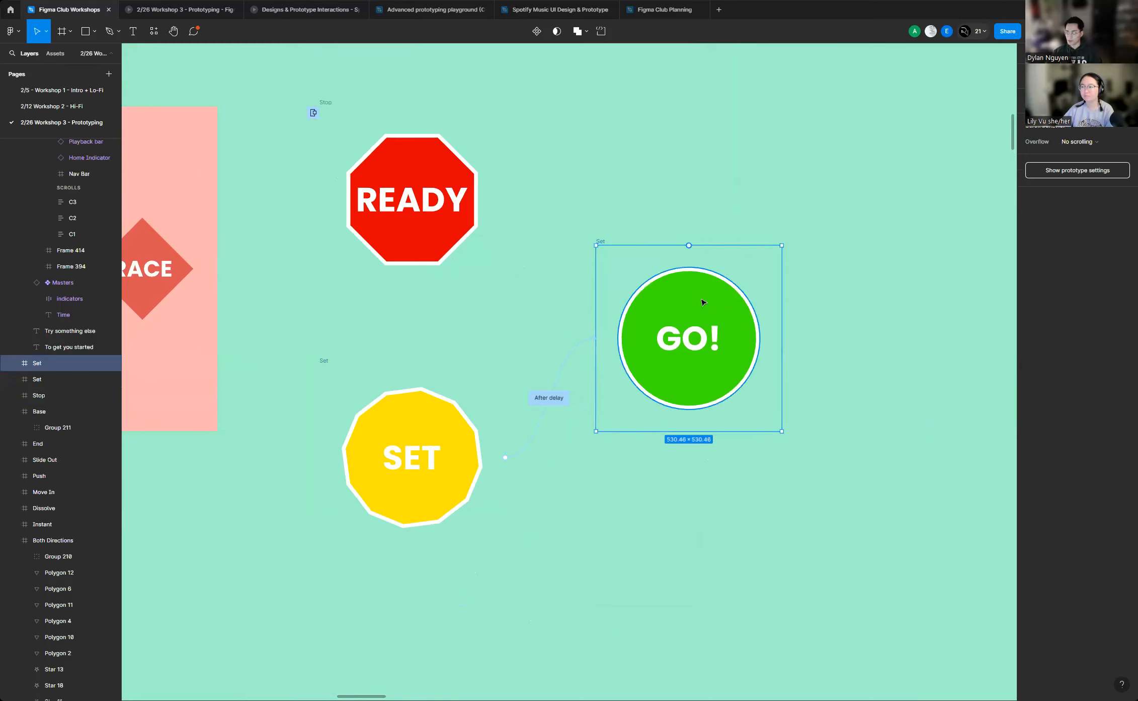
{"action": "scroll", "coordinate": [702, 302], "scroll_direction": "up", "scroll_amount": 3}
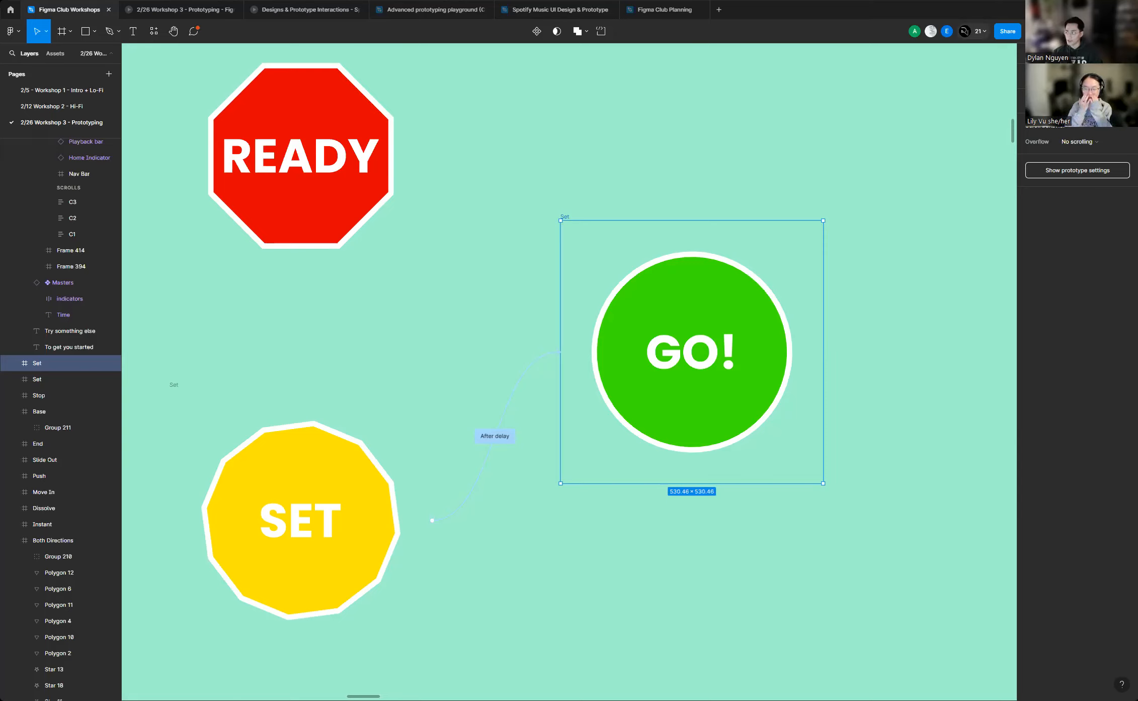
{"action": "left_click", "coordinate": [1126, 100]}
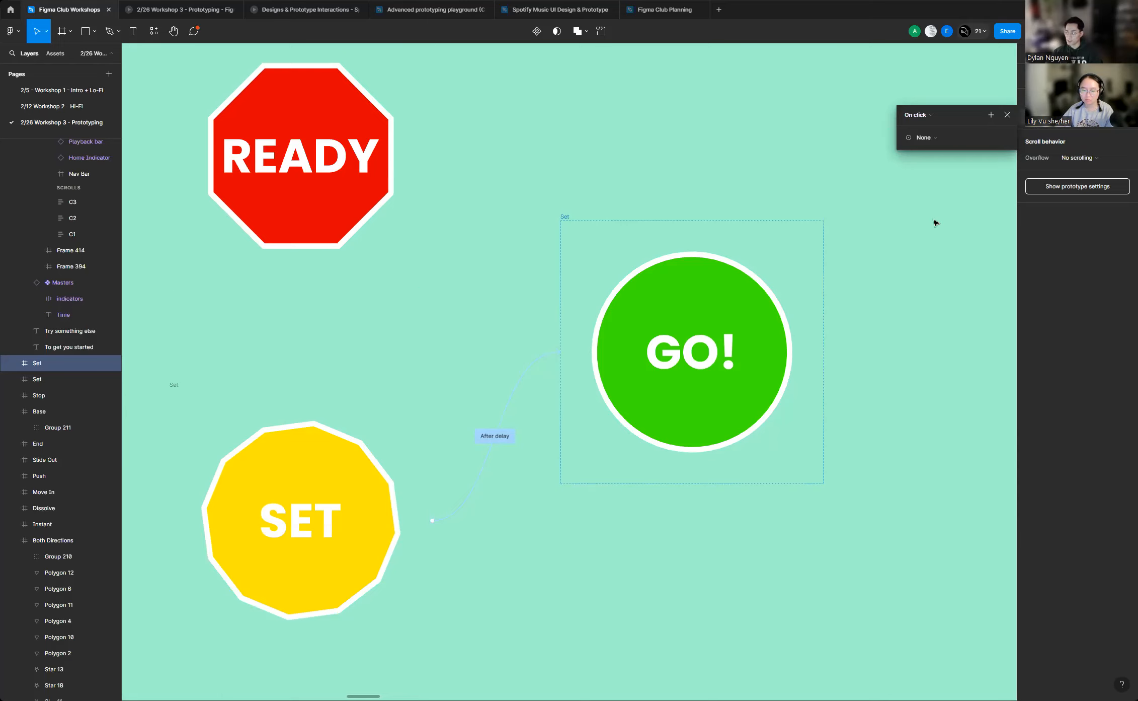
{"action": "left_click", "coordinate": [931, 115]}
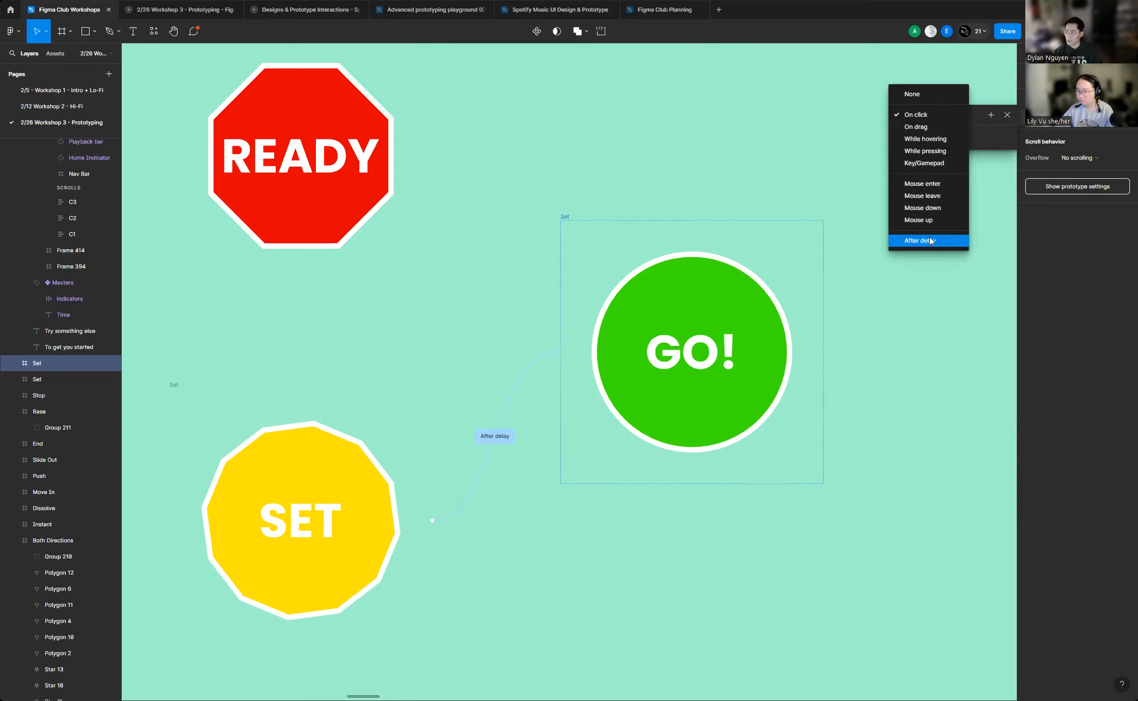
{"action": "left_click", "coordinate": [922, 240]}
{"action": "left_click", "coordinate": [922, 131]}
{"action": "type", "text": "400"}
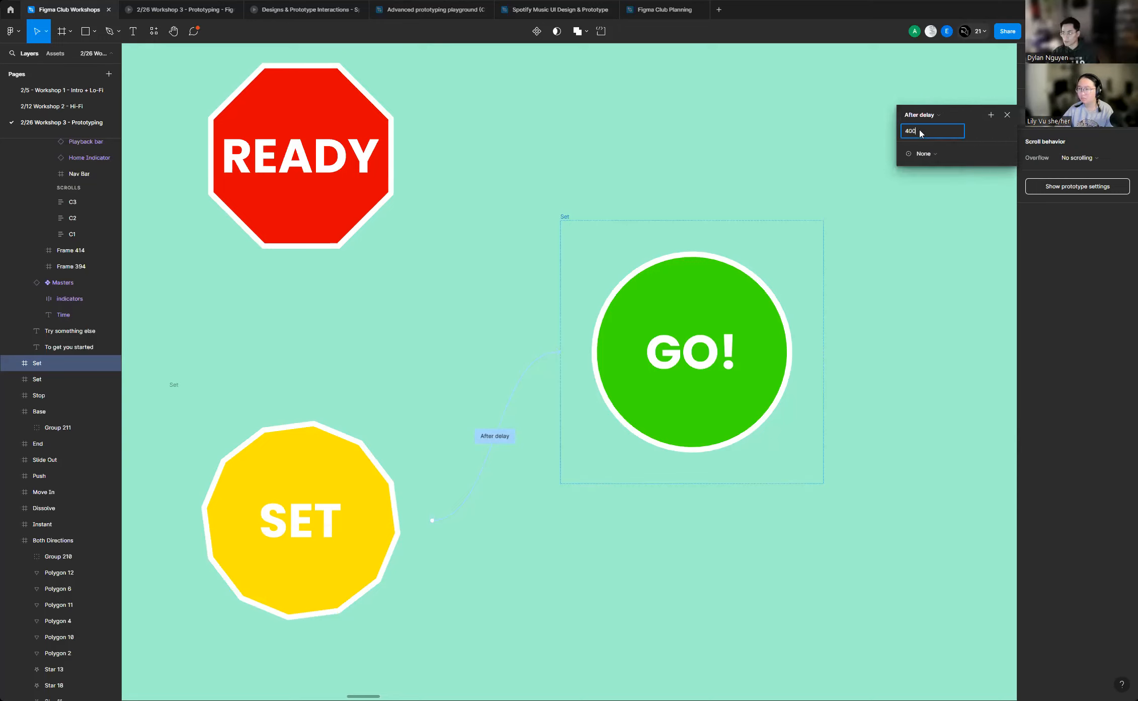
{"action": "key", "text": "Return"}
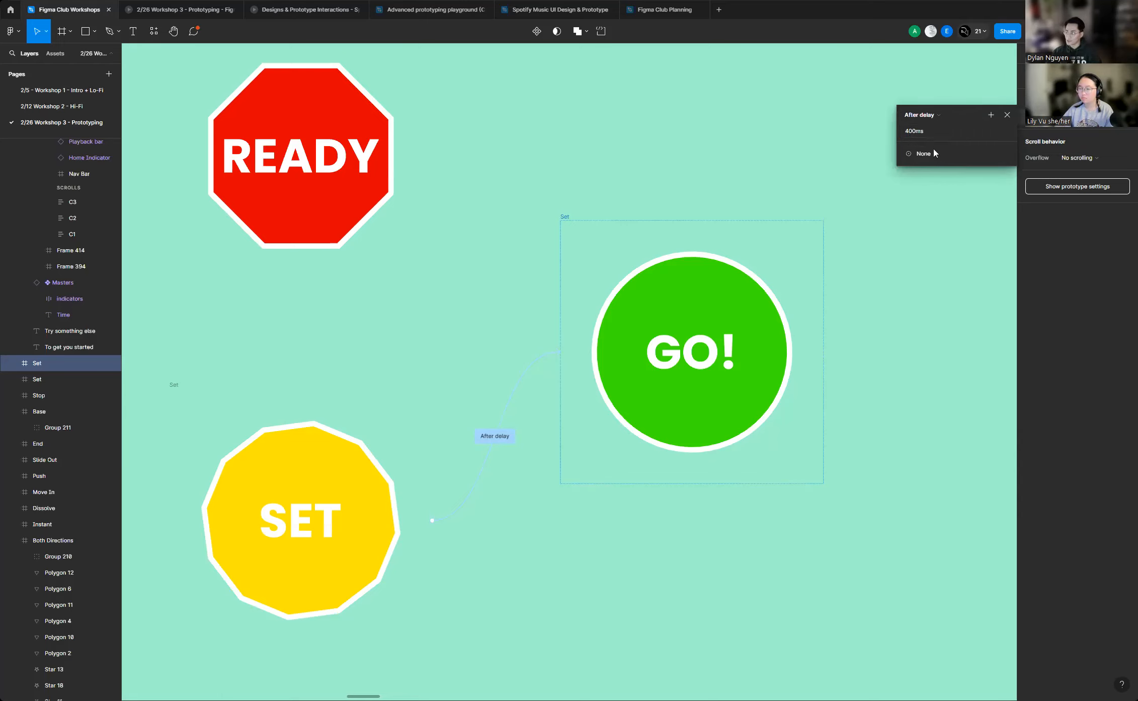
Set the GO! frame's after-delay action to Close overlay
{"action": "left_click", "coordinate": [935, 153]}
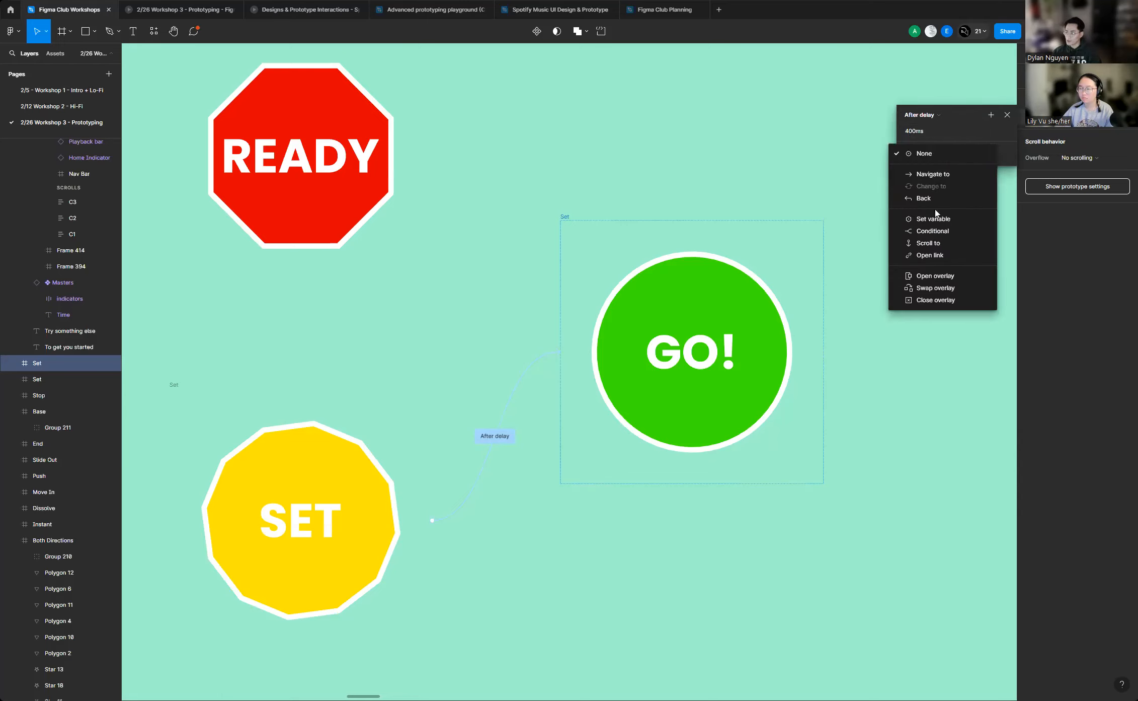
{"action": "left_click", "coordinate": [937, 300]}
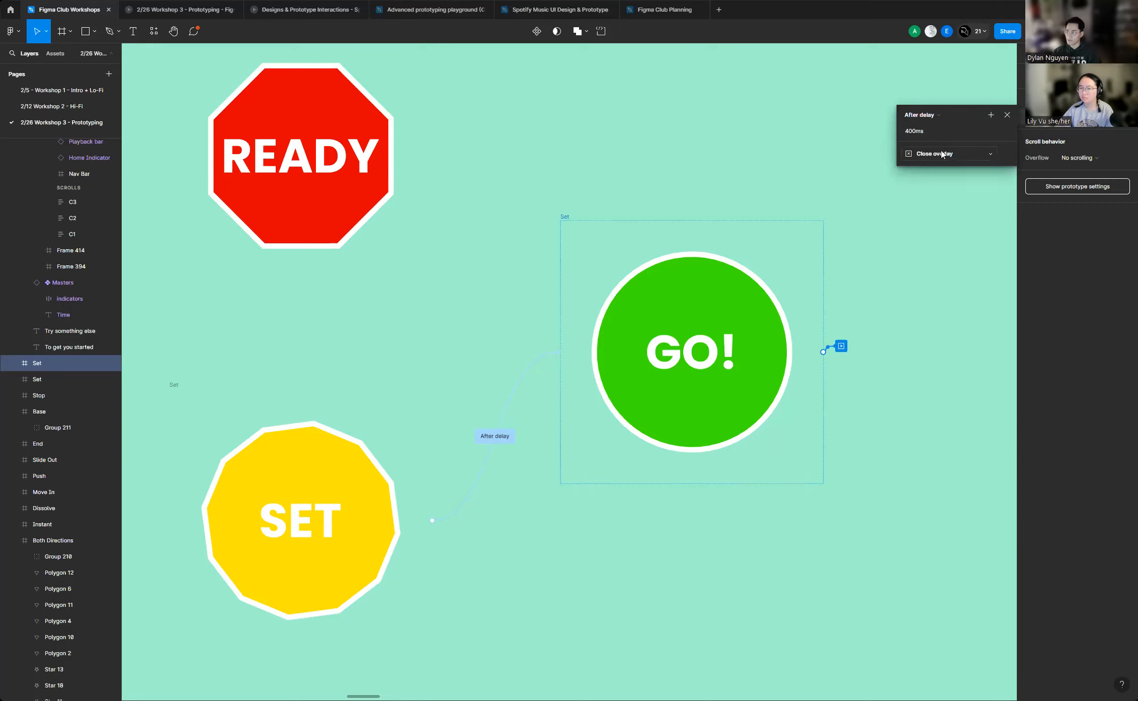
{"action": "left_click", "coordinate": [956, 238]}
Add a flow starting point to the Base frame that holds the RACE button
{"action": "scroll", "coordinate": [916, 237], "scroll_direction": "down", "scroll_amount": 4}
{"action": "scroll", "coordinate": [347, 186], "scroll_direction": "up", "scroll_amount": 2}
{"action": "scroll", "coordinate": [559, 188], "scroll_direction": "down", "scroll_amount": 5}
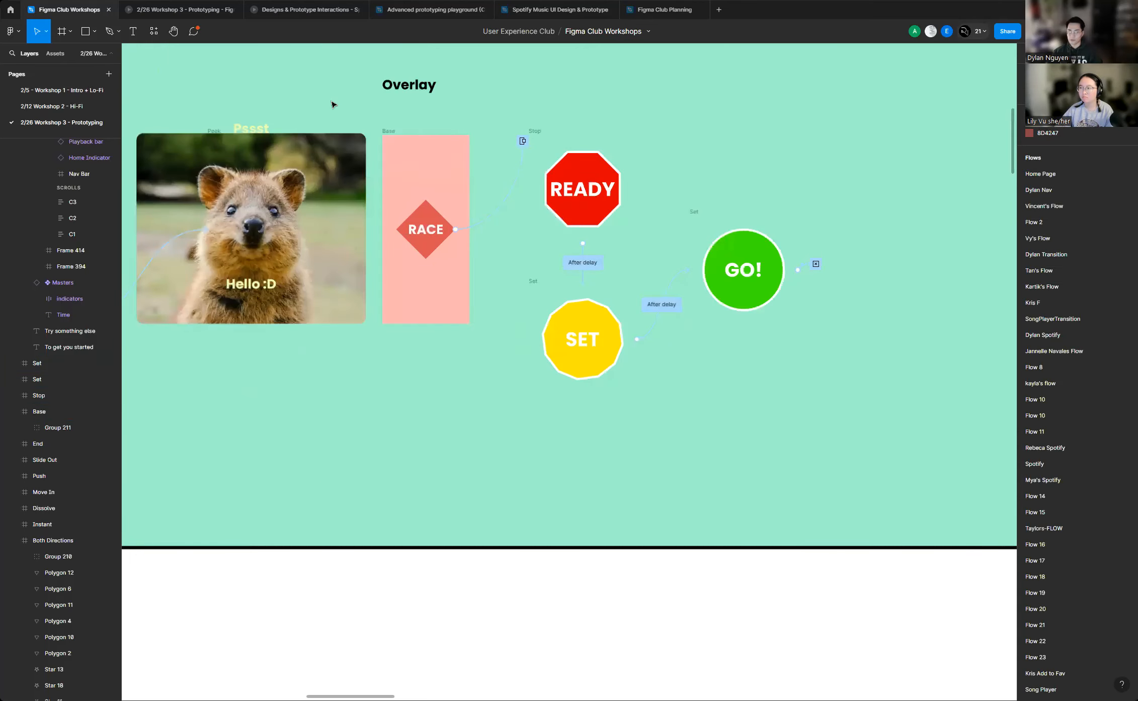
{"action": "scroll", "coordinate": [331, 104], "scroll_direction": "up", "scroll_amount": 5}
{"action": "scroll", "coordinate": [564, 160], "scroll_direction": "down", "scroll_amount": 2}
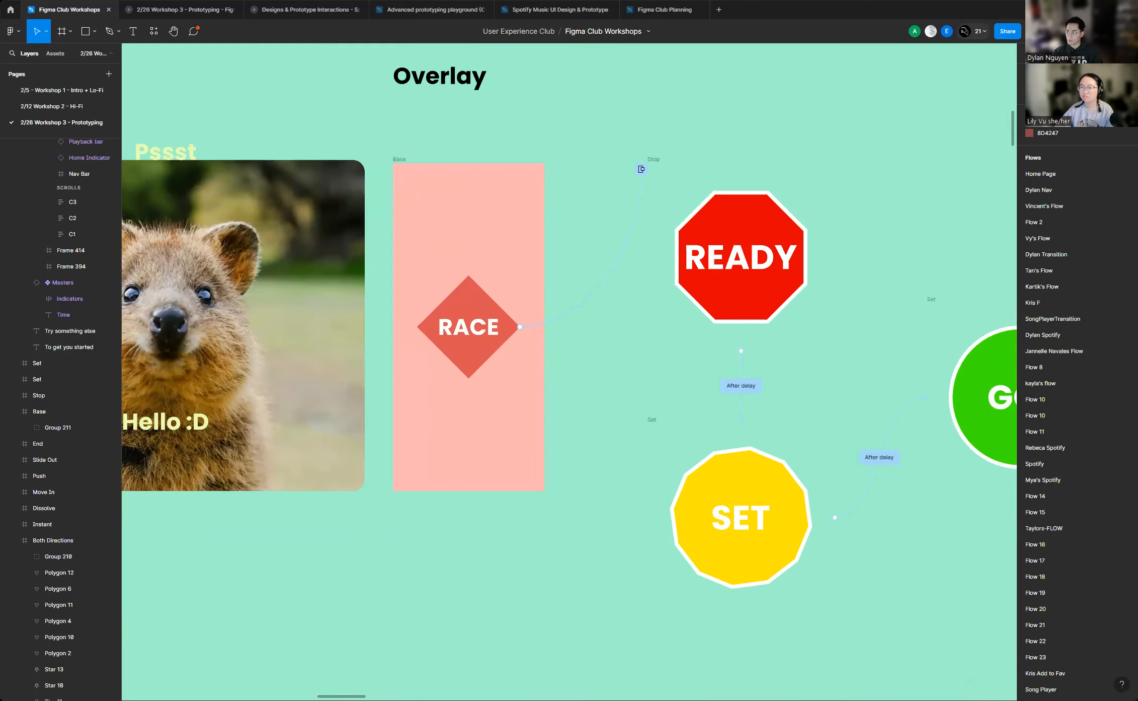
{"action": "left_click", "coordinate": [402, 160]}
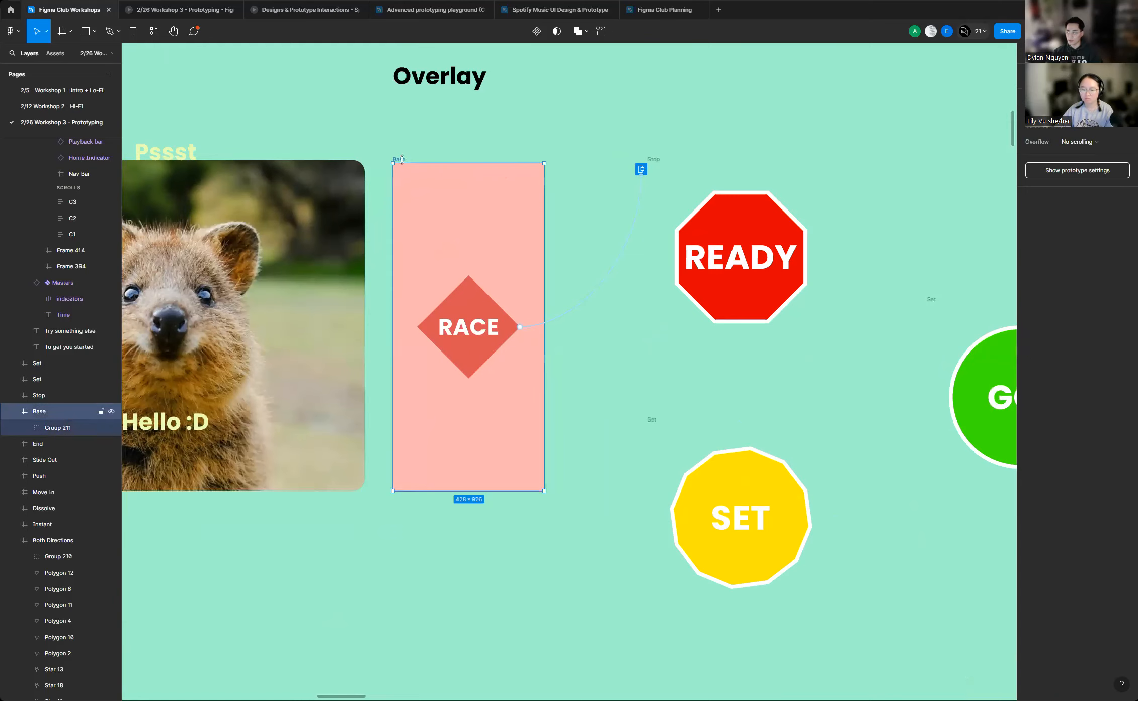
{"action": "left_click", "coordinate": [492, 129]}
{"action": "left_click", "coordinate": [396, 160]}
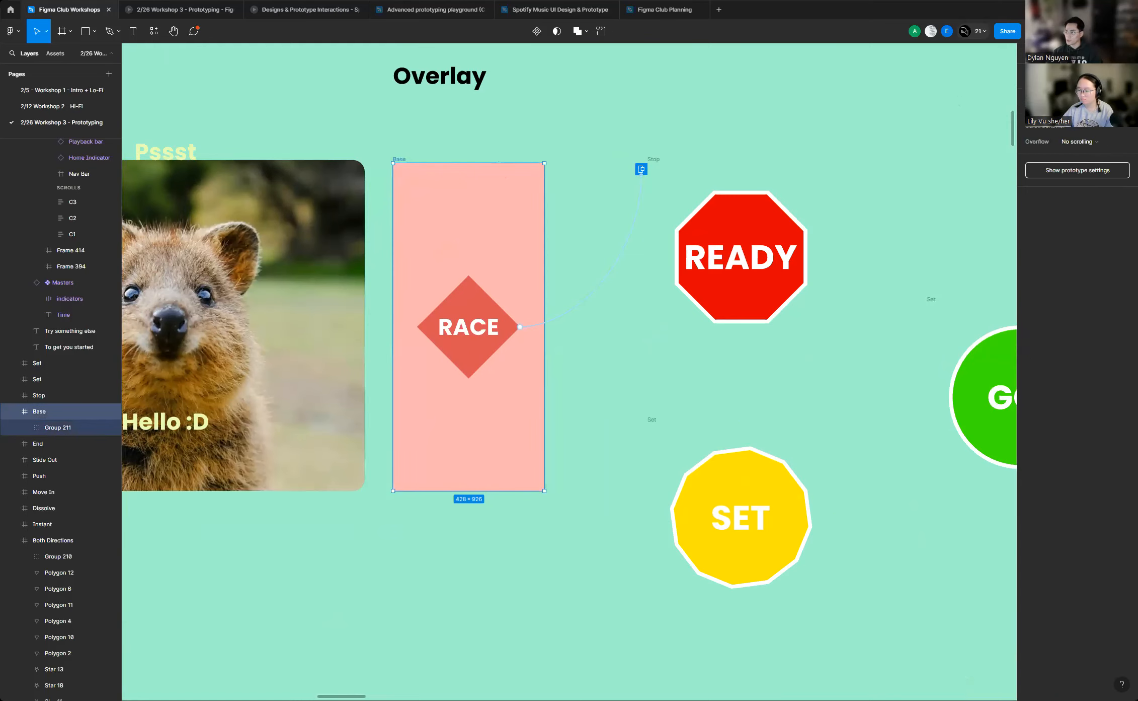
{"action": "left_click", "coordinate": [386, 169]}
Preview the Base frame's flow, trigger RACE to play the overlay sequence, and close the preview
{"action": "left_click", "coordinate": [387, 169]}
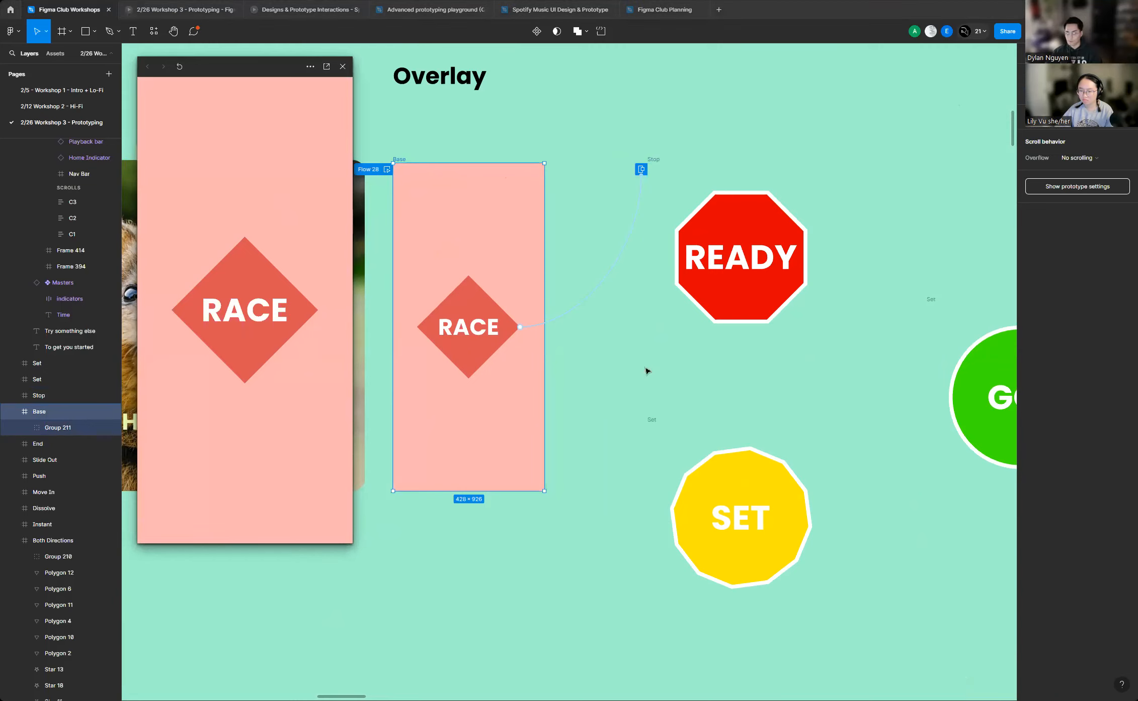
{"action": "left_click", "coordinate": [225, 312]}
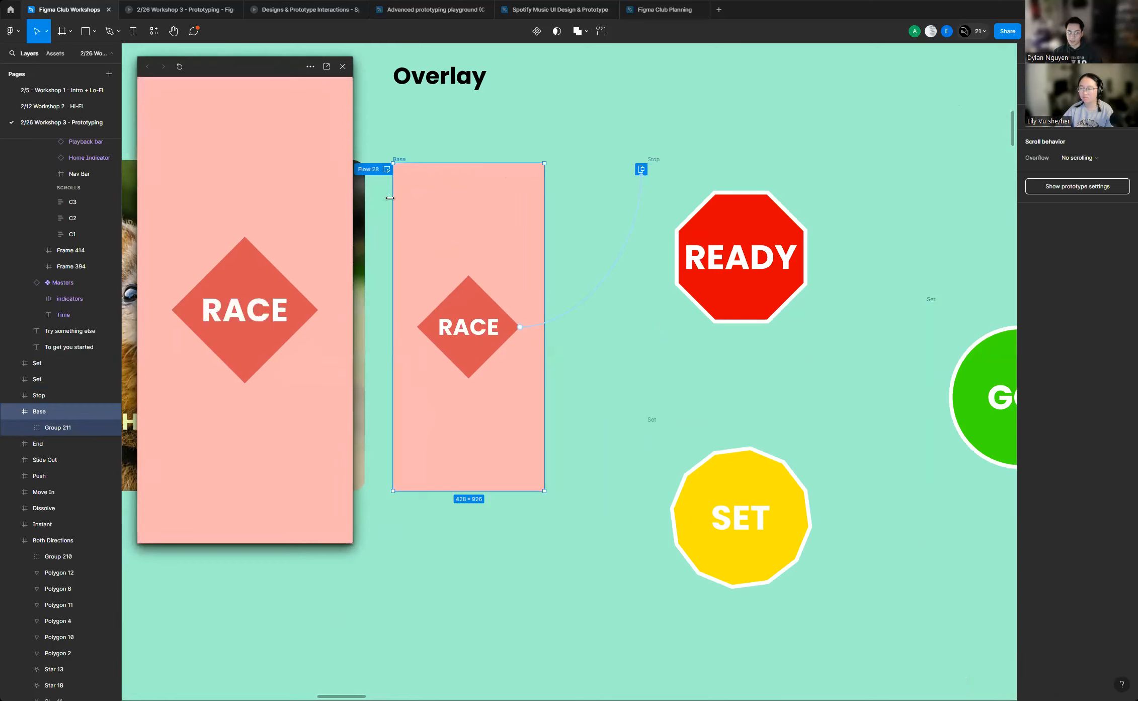
{"action": "left_click", "coordinate": [342, 66]}
Inspect the after-delay connection between the last Loading frame and the final Song Player frame in the Spotify flow
{"action": "scroll", "coordinate": [419, 236], "scroll_direction": "down", "scroll_amount": 6}
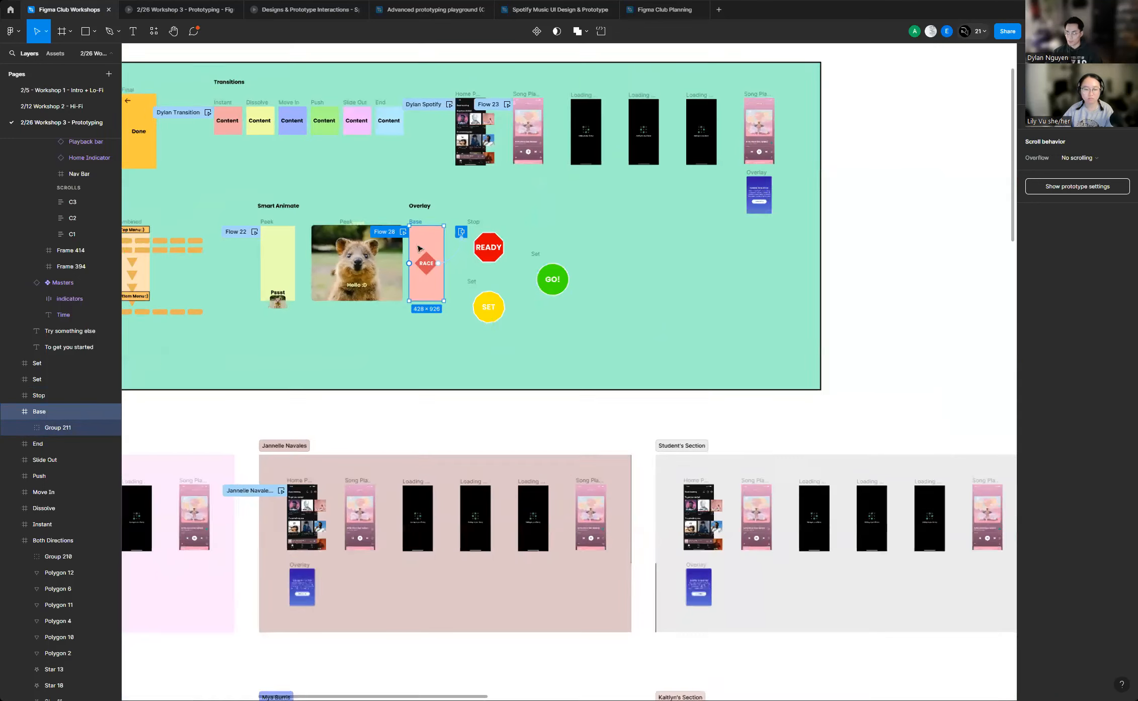
{"action": "scroll", "coordinate": [702, 216], "scroll_direction": "up", "scroll_amount": 2}
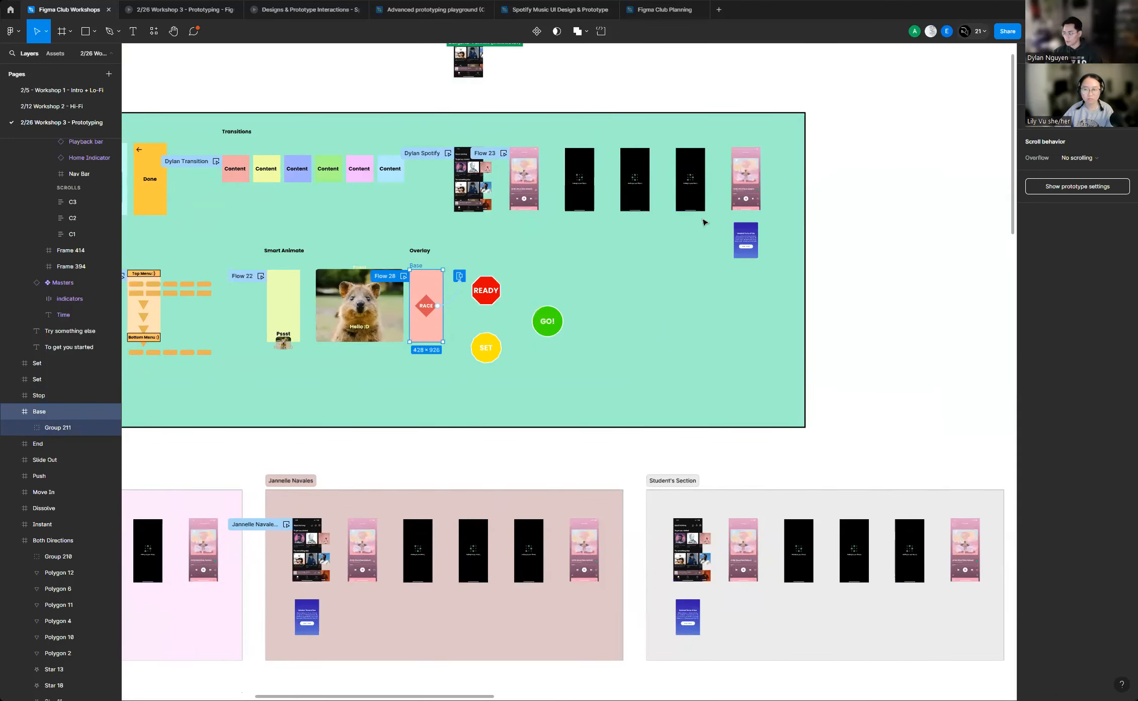
{"action": "scroll", "coordinate": [690, 241], "scroll_direction": "down", "scroll_amount": 2}
{"action": "scroll", "coordinate": [755, 224], "scroll_direction": "up", "scroll_amount": 3}
{"action": "scroll", "coordinate": [775, 224], "scroll_direction": "up", "scroll_amount": 2}
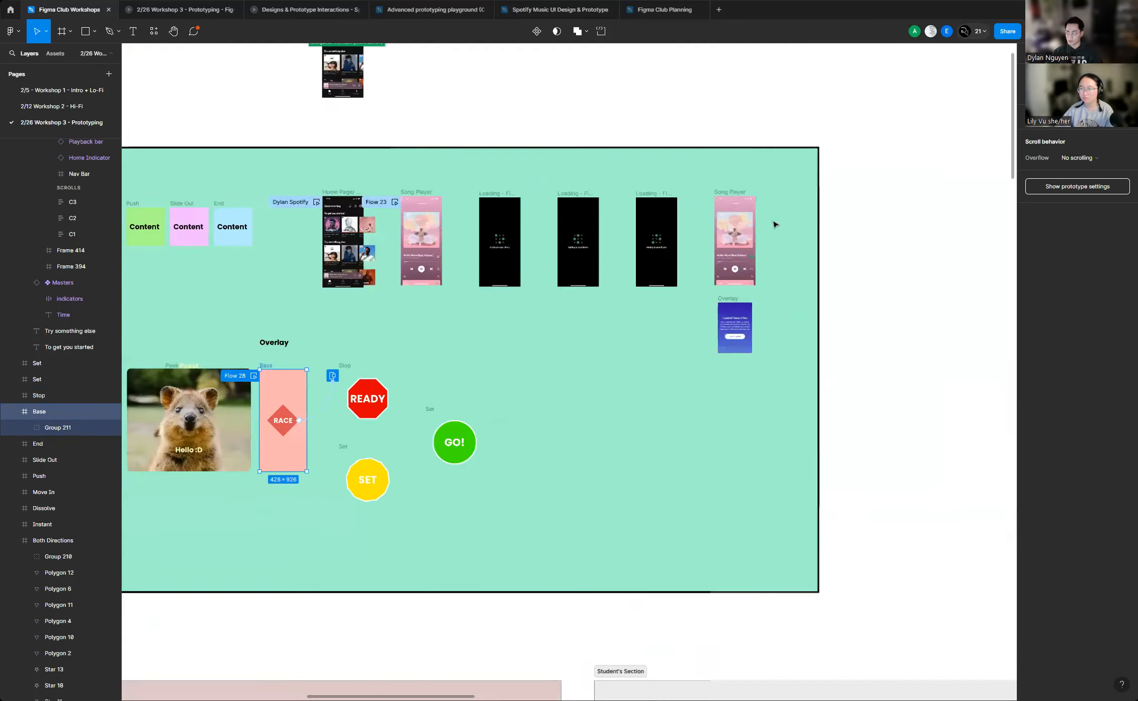
{"action": "scroll", "coordinate": [775, 224], "scroll_direction": "up", "scroll_amount": 5}
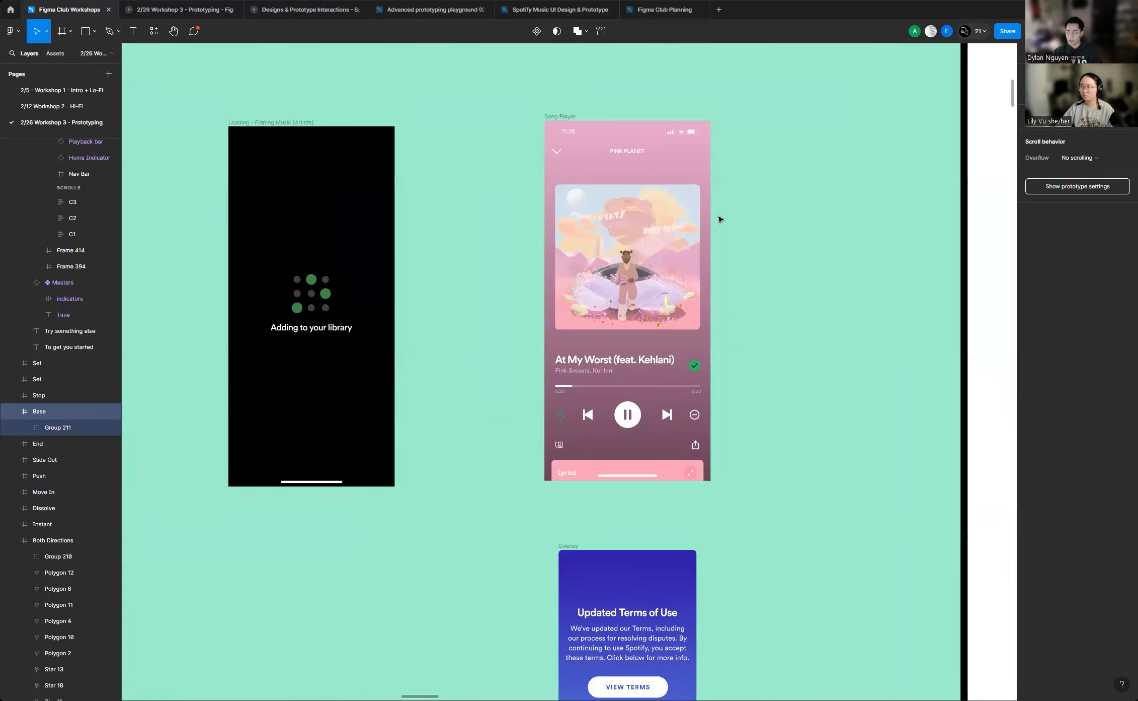
{"action": "scroll", "coordinate": [720, 219], "scroll_direction": "up", "scroll_amount": 3}
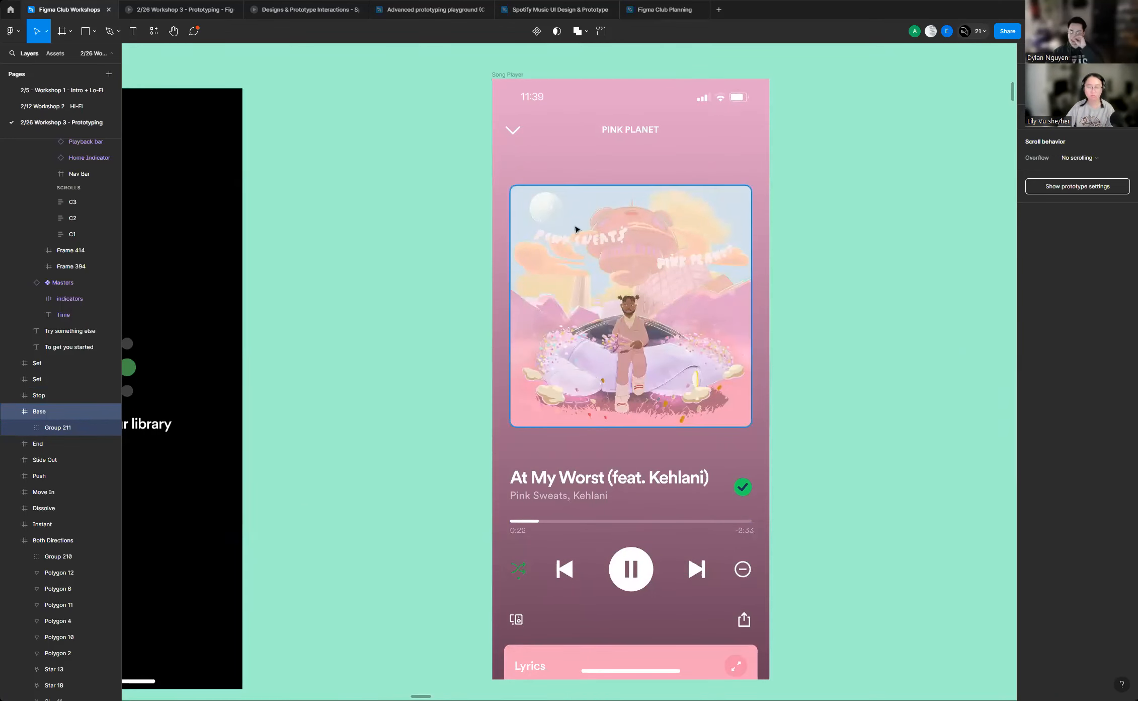
{"action": "scroll", "coordinate": [589, 272], "scroll_direction": "down", "scroll_amount": 3}
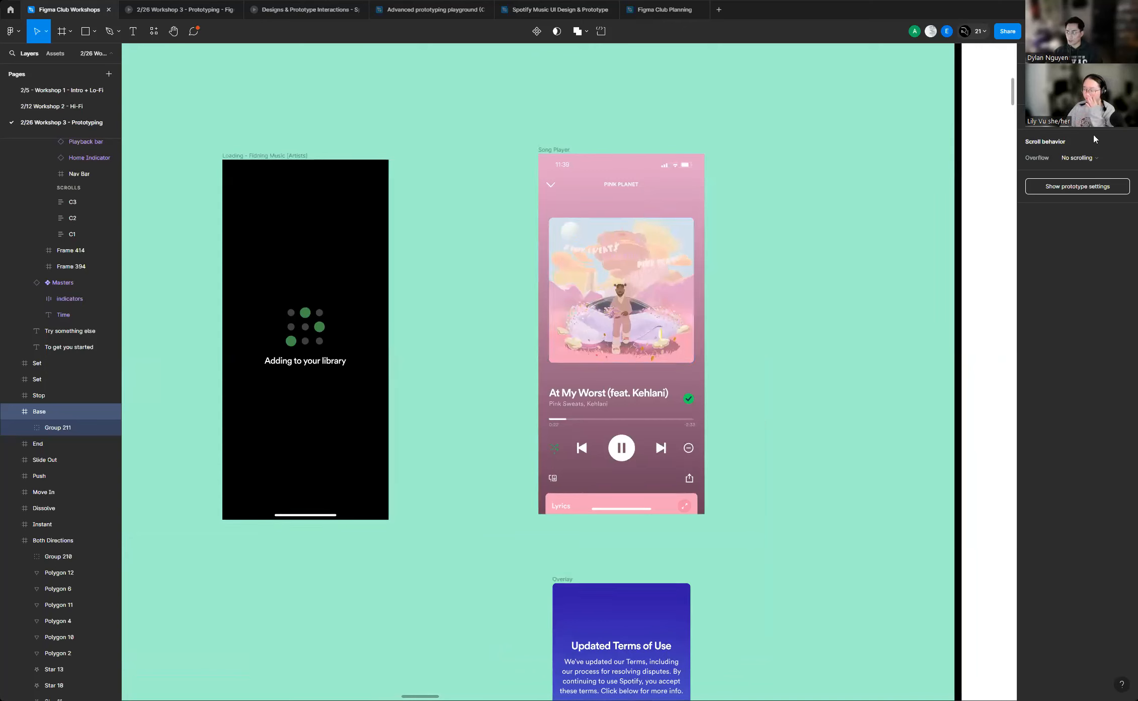
{"action": "left_click", "coordinate": [557, 150]}
{"action": "left_click", "coordinate": [526, 337]}
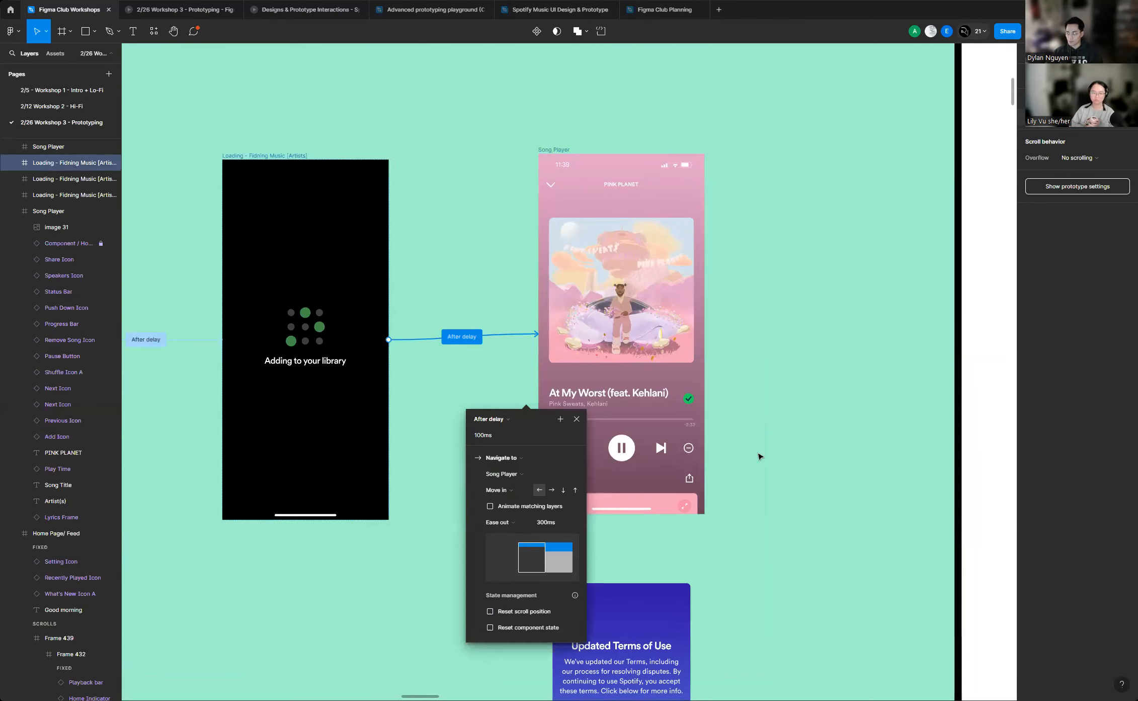
{"action": "left_click", "coordinate": [794, 333]}
Connect the final Song Player frame to the Updated Terms of Use overlay frame below it
{"action": "left_click", "coordinate": [544, 150]}
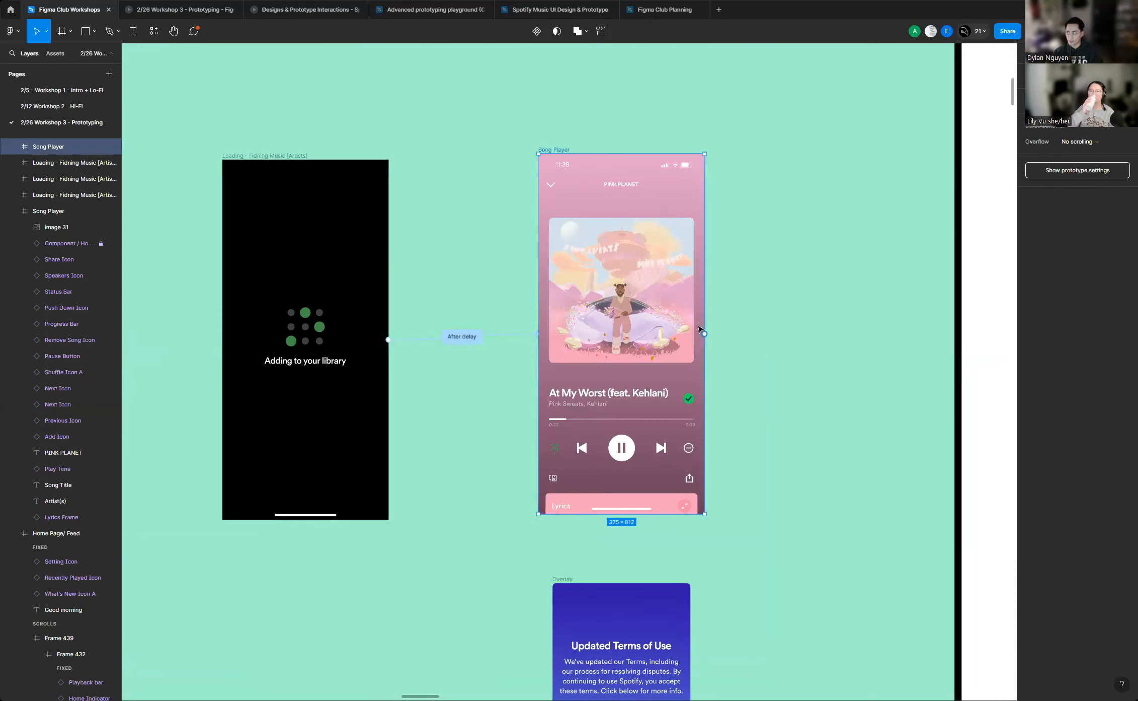
{"action": "scroll", "coordinate": [629, 525], "scroll_direction": "down", "scroll_amount": 5}
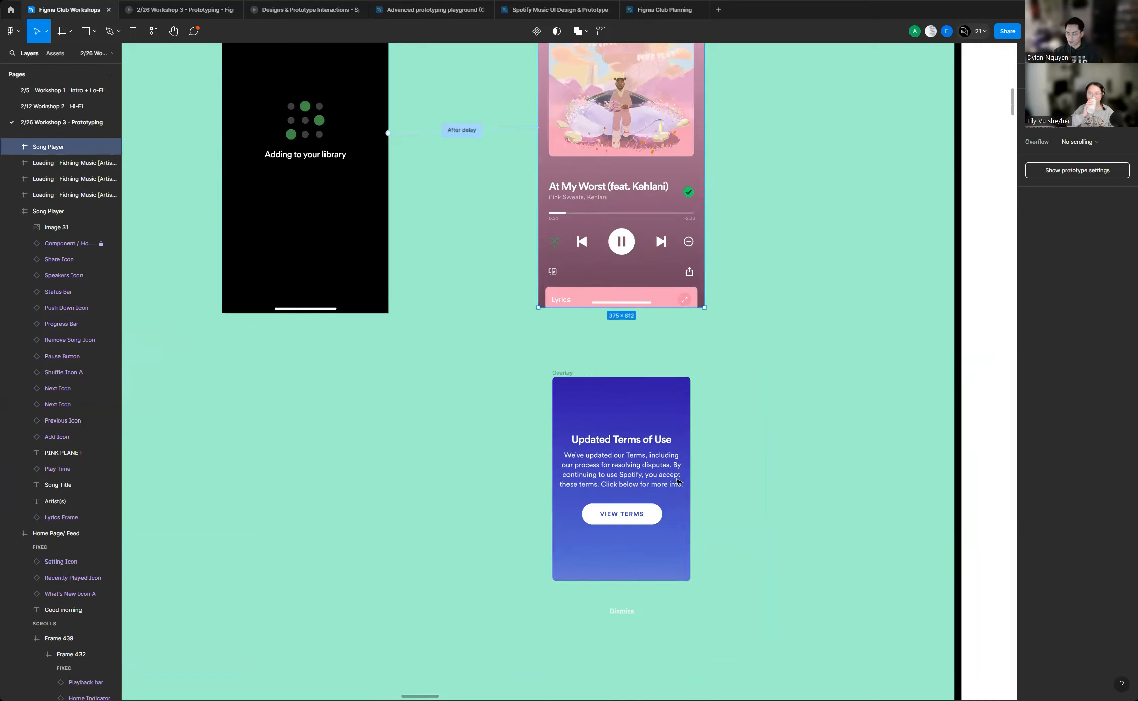
{"action": "left_click_drag", "start_coordinate": [622, 295], "coordinate": [625, 382]}
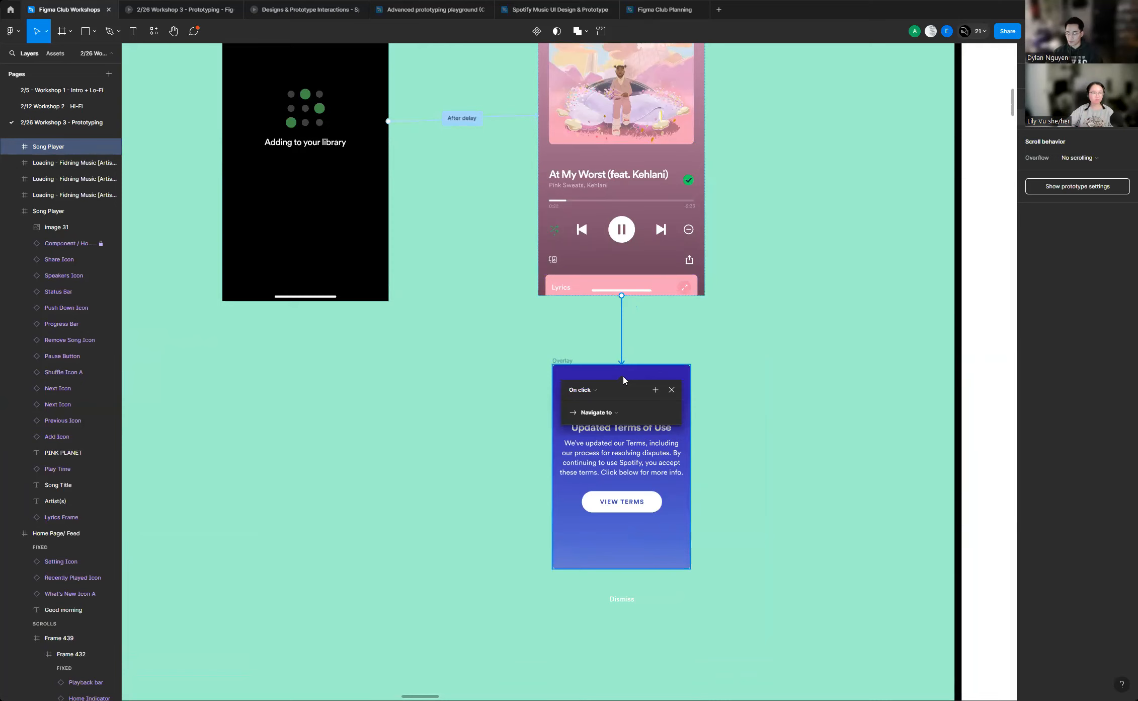
Set the Song Player to Overlay connection's trigger to After delay of 1000 ms and its action to Open overlay
{"action": "scroll", "coordinate": [781, 335], "scroll_direction": "down", "scroll_amount": 2}
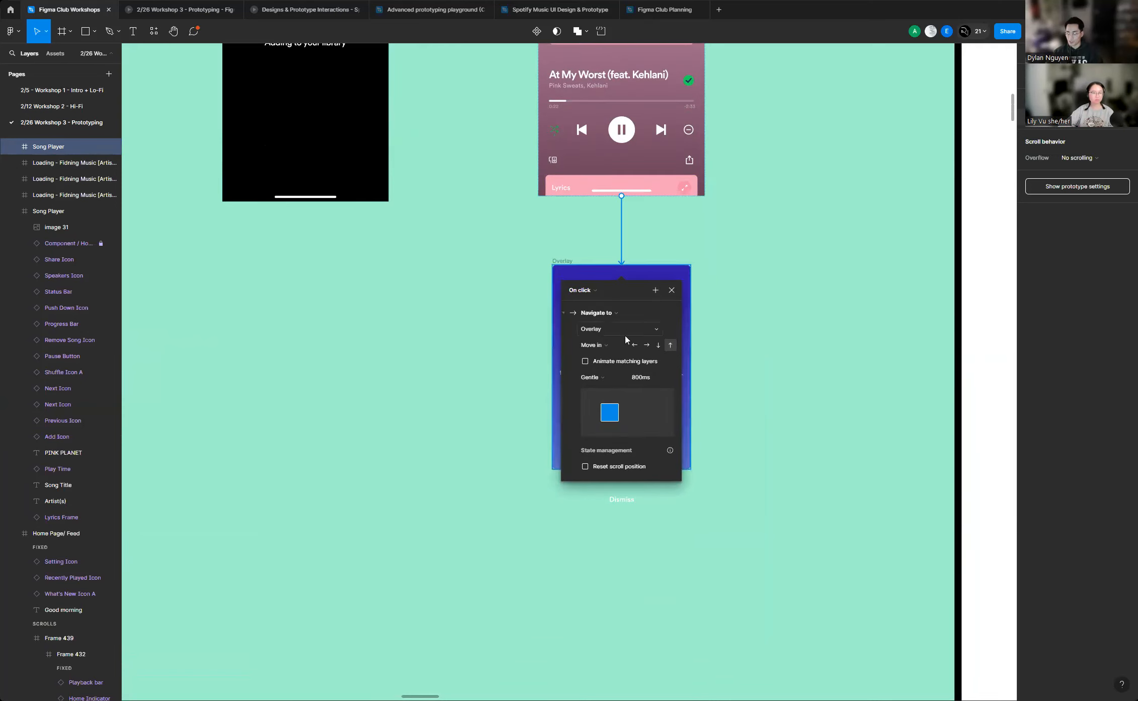
{"action": "scroll", "coordinate": [626, 335], "scroll_direction": "up", "scroll_amount": 5}
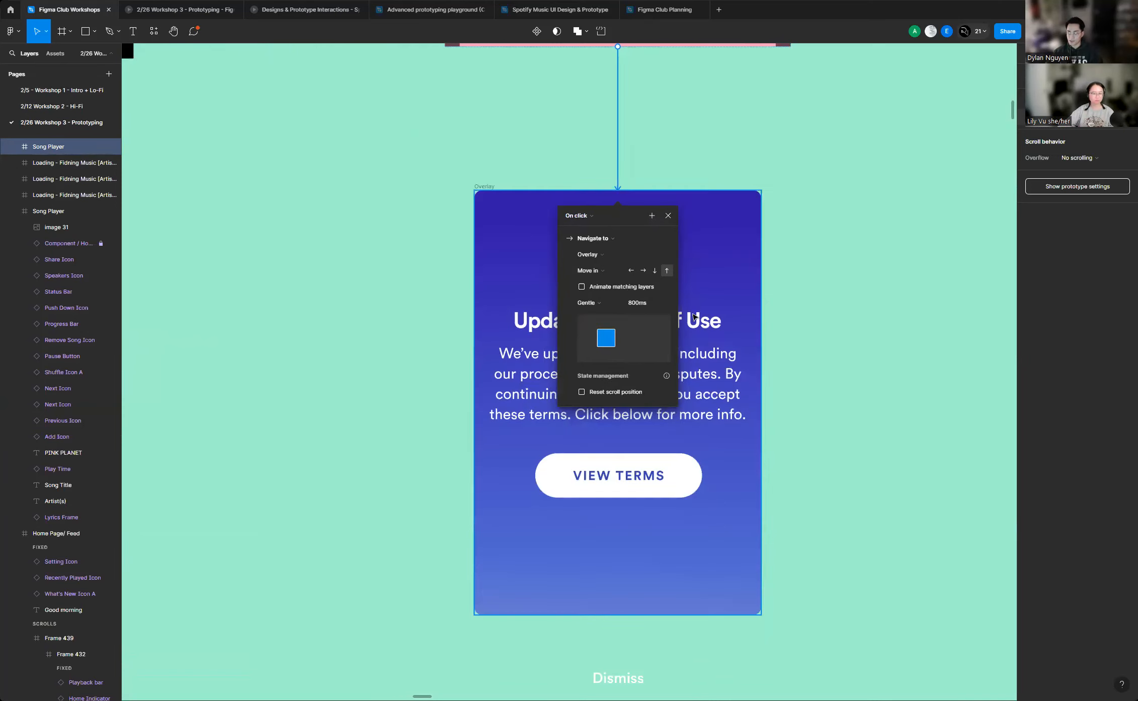
{"action": "scroll", "coordinate": [668, 315], "scroll_direction": "down", "scroll_amount": 3}
{"action": "scroll", "coordinate": [649, 305], "scroll_direction": "up", "scroll_amount": 5}
{"action": "scroll", "coordinate": [613, 352], "scroll_direction": "down", "scroll_amount": 5}
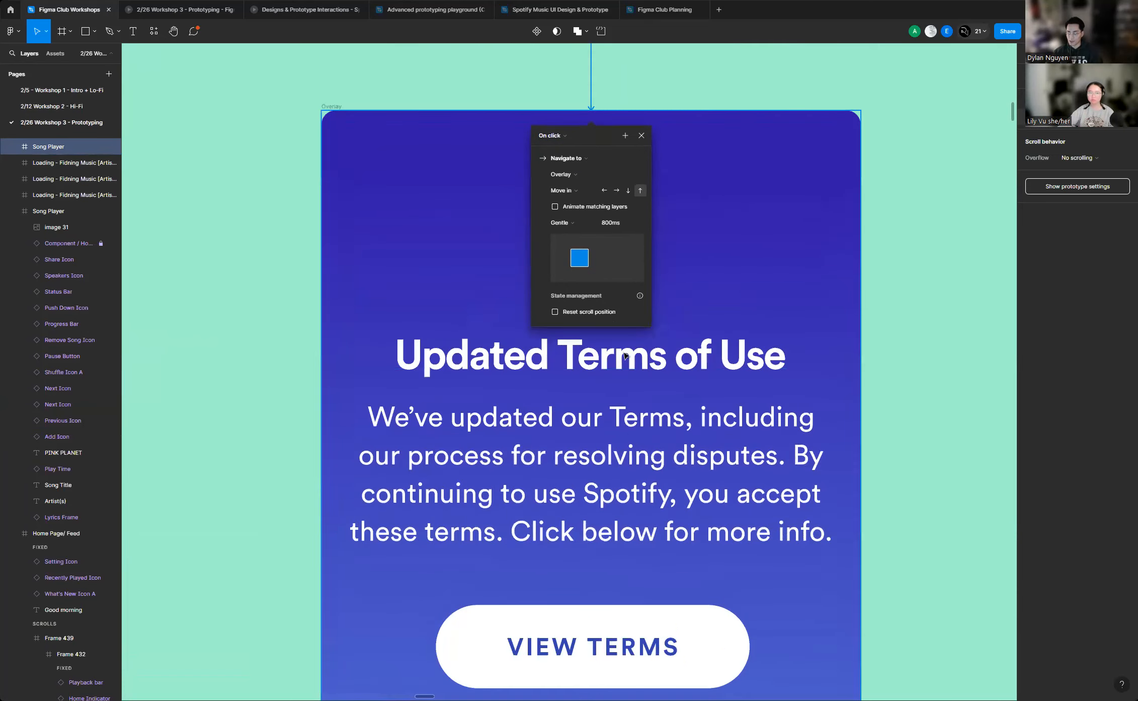
{"action": "scroll", "coordinate": [625, 361], "scroll_direction": "down", "scroll_amount": 1}
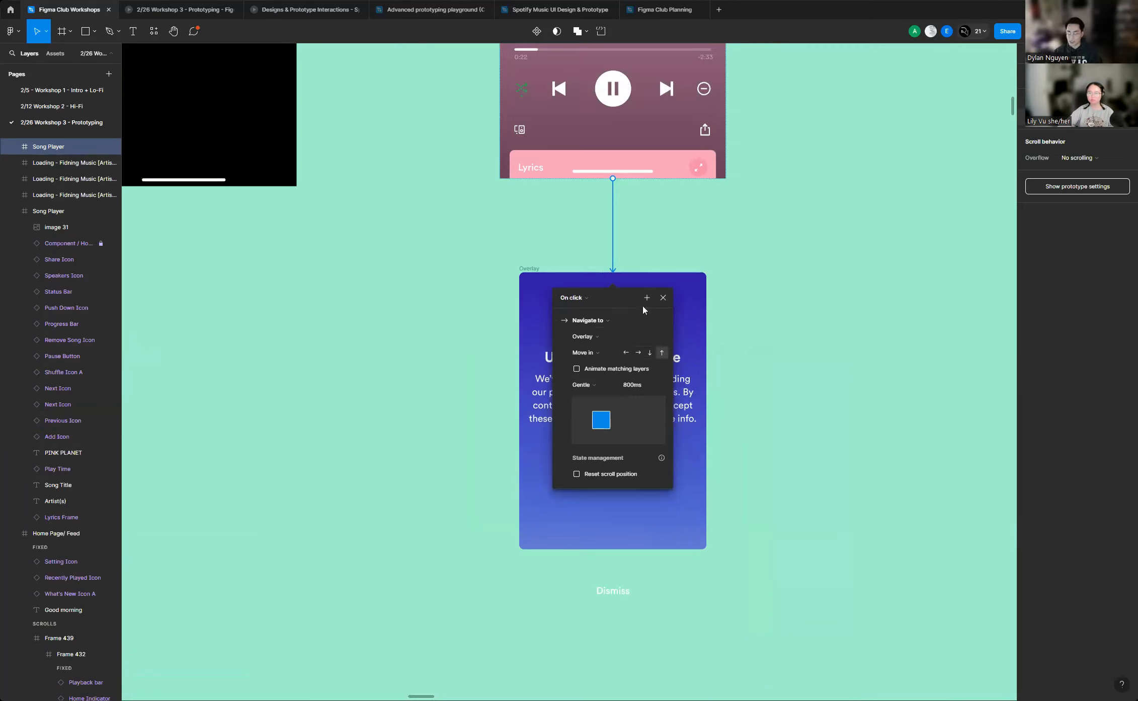
{"action": "scroll", "coordinate": [592, 307], "scroll_direction": "up", "scroll_amount": 1}
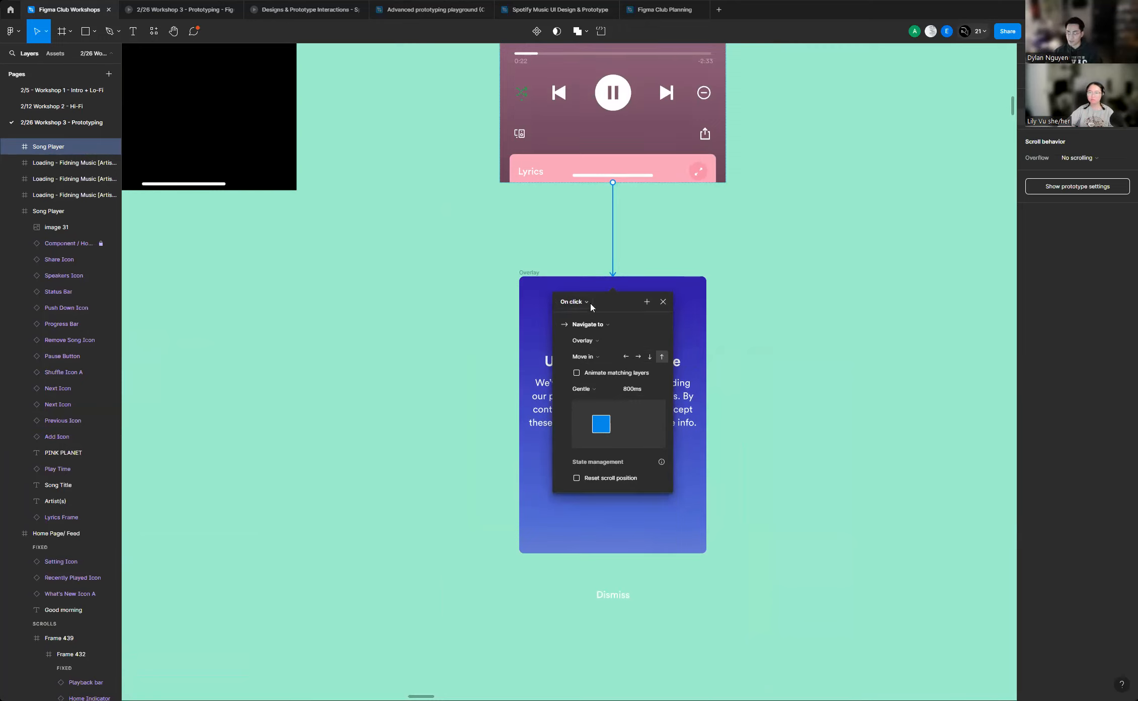
{"action": "left_click", "coordinate": [589, 303]}
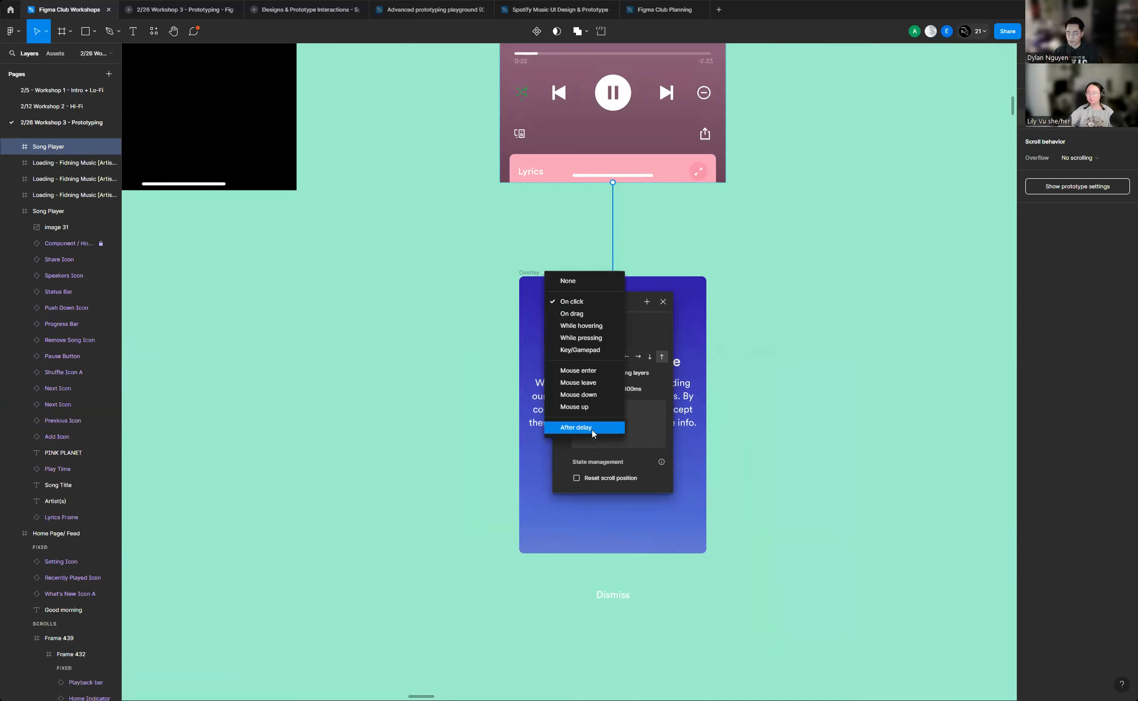
{"action": "left_click", "coordinate": [595, 429]}
{"action": "left_click", "coordinate": [588, 318]}
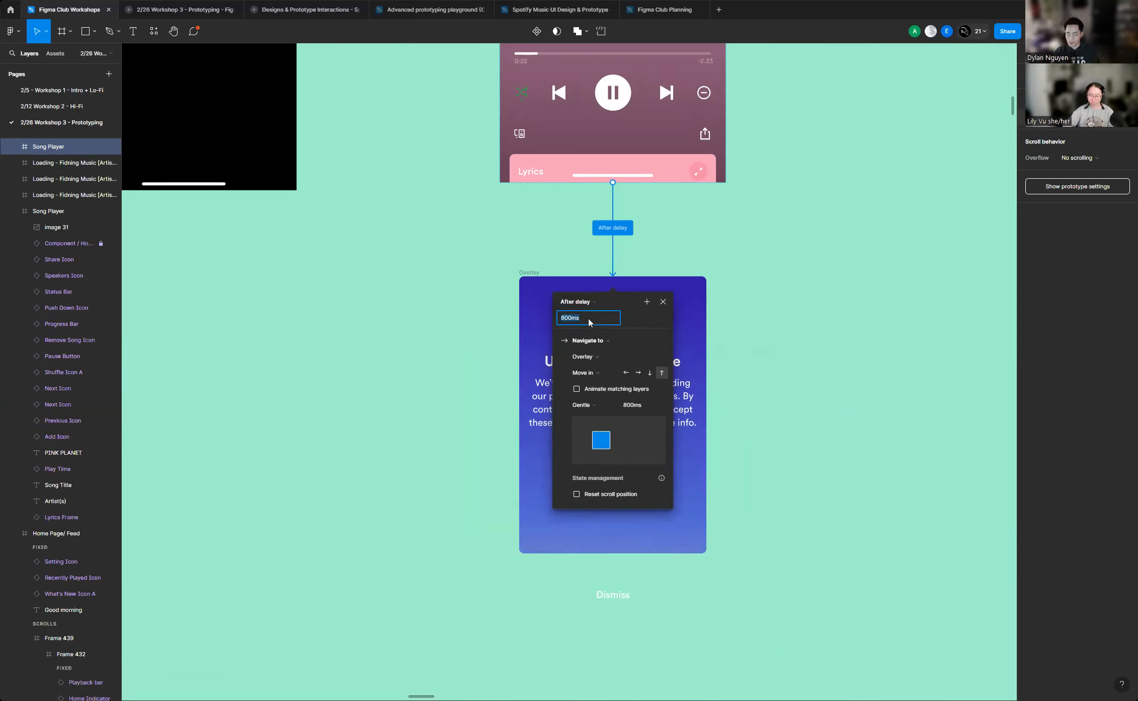
{"action": "type", "text": "10000"}
{"action": "key", "text": "Return"}
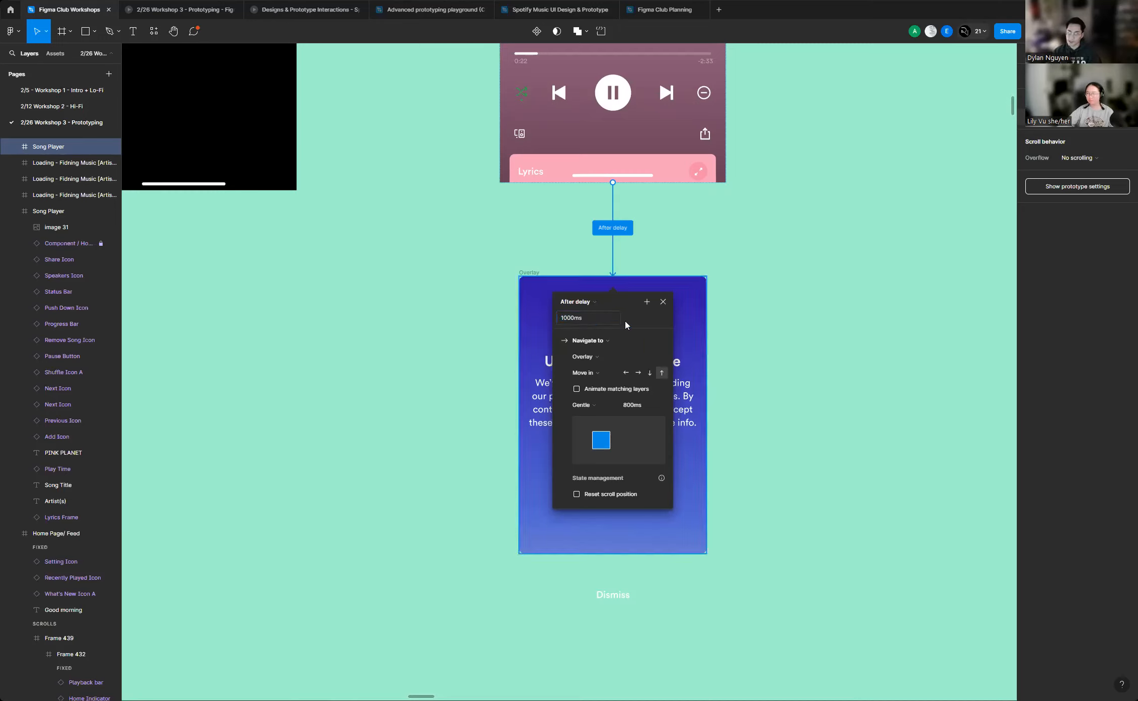
{"action": "left_click", "coordinate": [593, 346]}
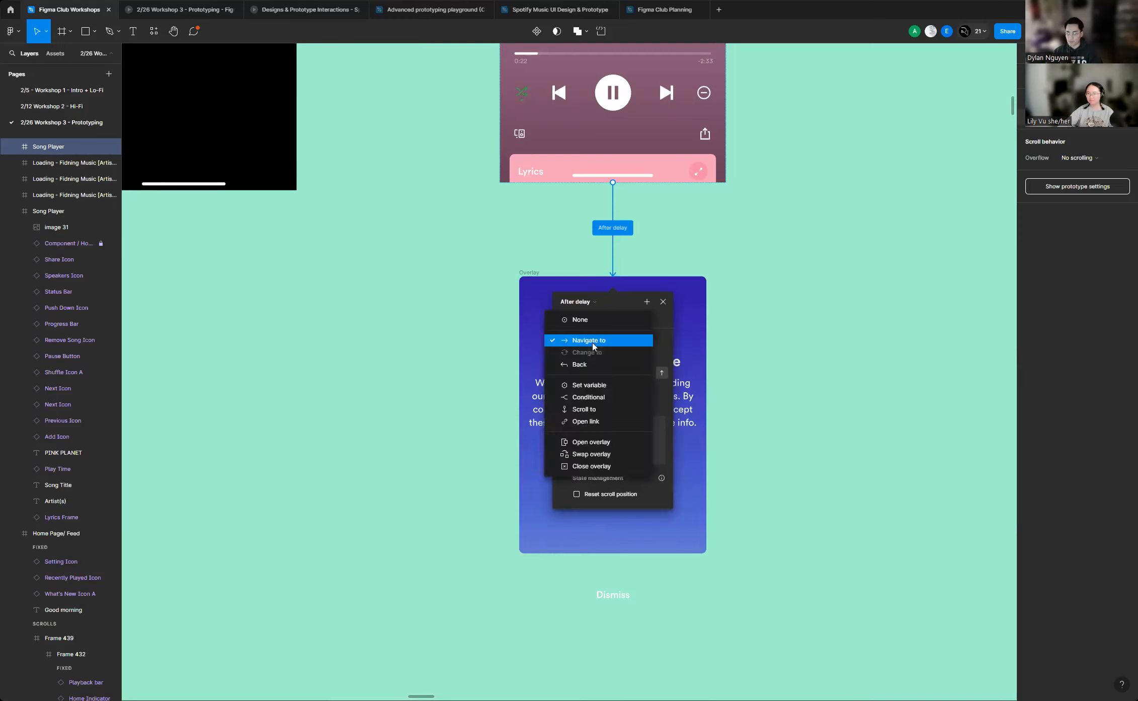
{"action": "left_click", "coordinate": [599, 442]}
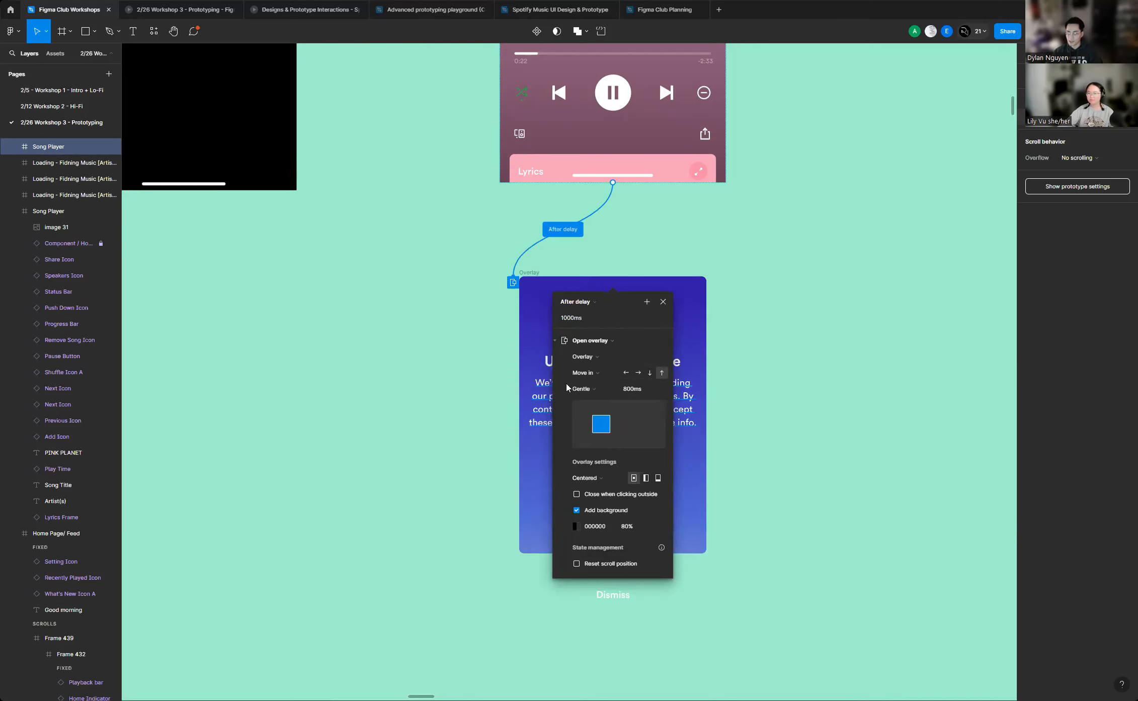
Set the Terms of Use overlay's animation to Dissolve and enable closing when clicking outside
{"action": "scroll", "coordinate": [567, 387], "scroll_direction": "up", "scroll_amount": 3}
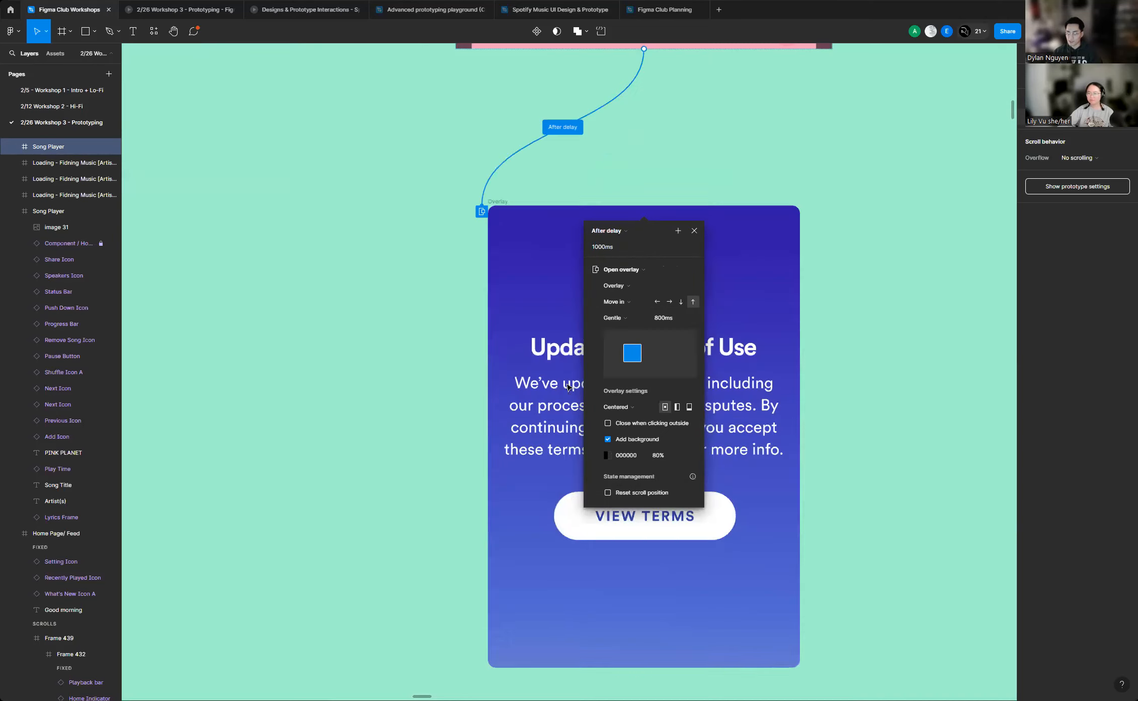
{"action": "left_click", "coordinate": [628, 302]}
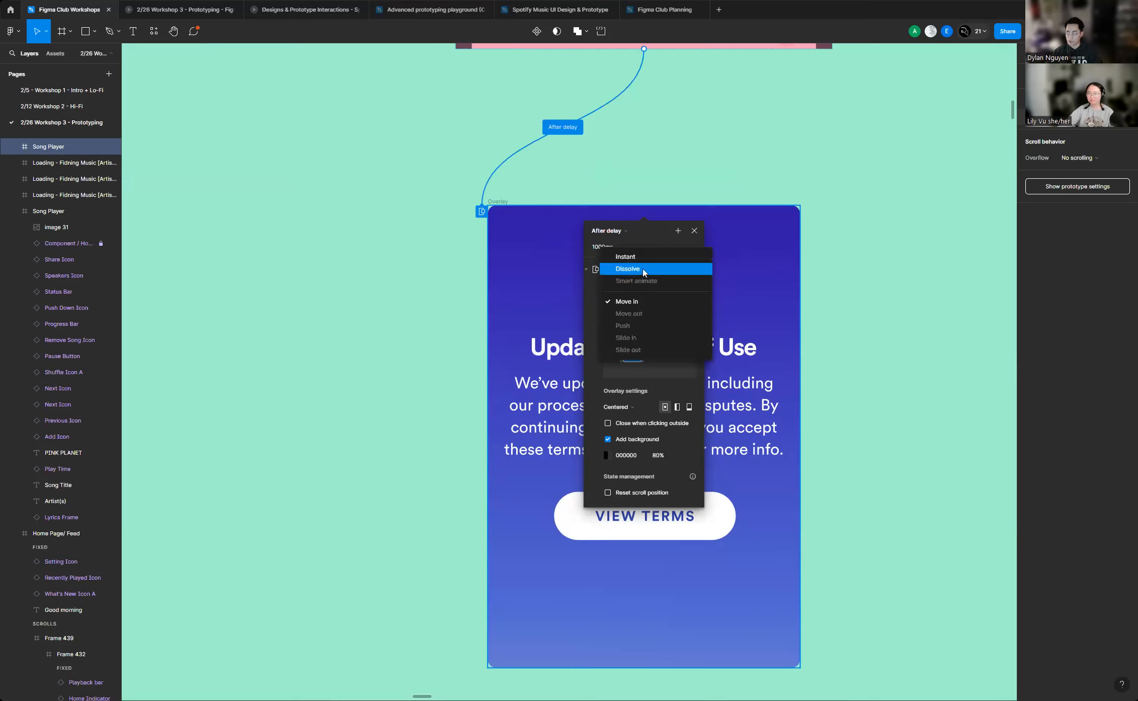
{"action": "left_click", "coordinate": [644, 272]}
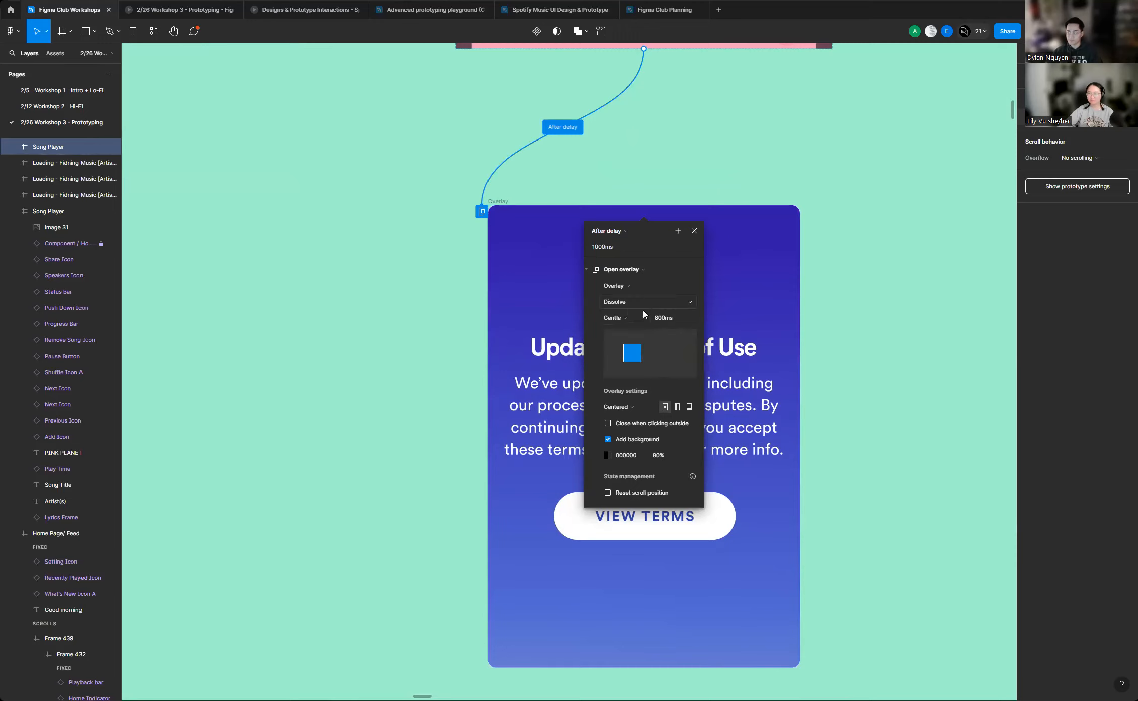
{"action": "scroll", "coordinate": [650, 317], "scroll_direction": "down", "scroll_amount": 1}
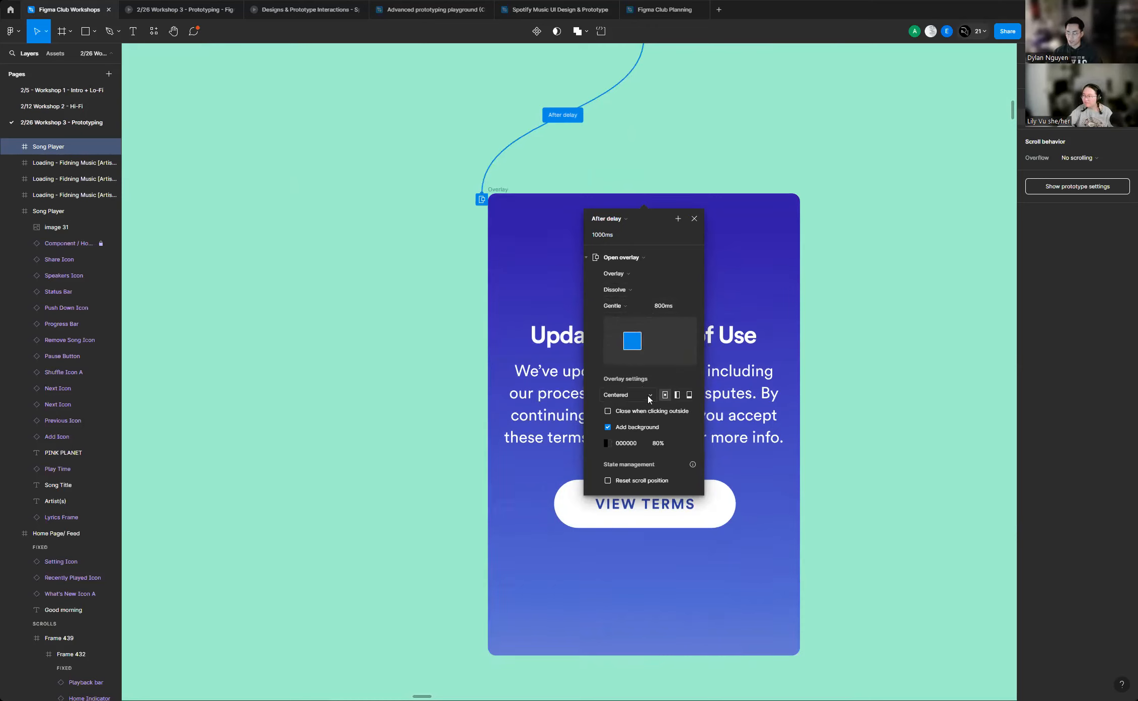
{"action": "scroll", "coordinate": [651, 398], "scroll_direction": "down", "scroll_amount": 1}
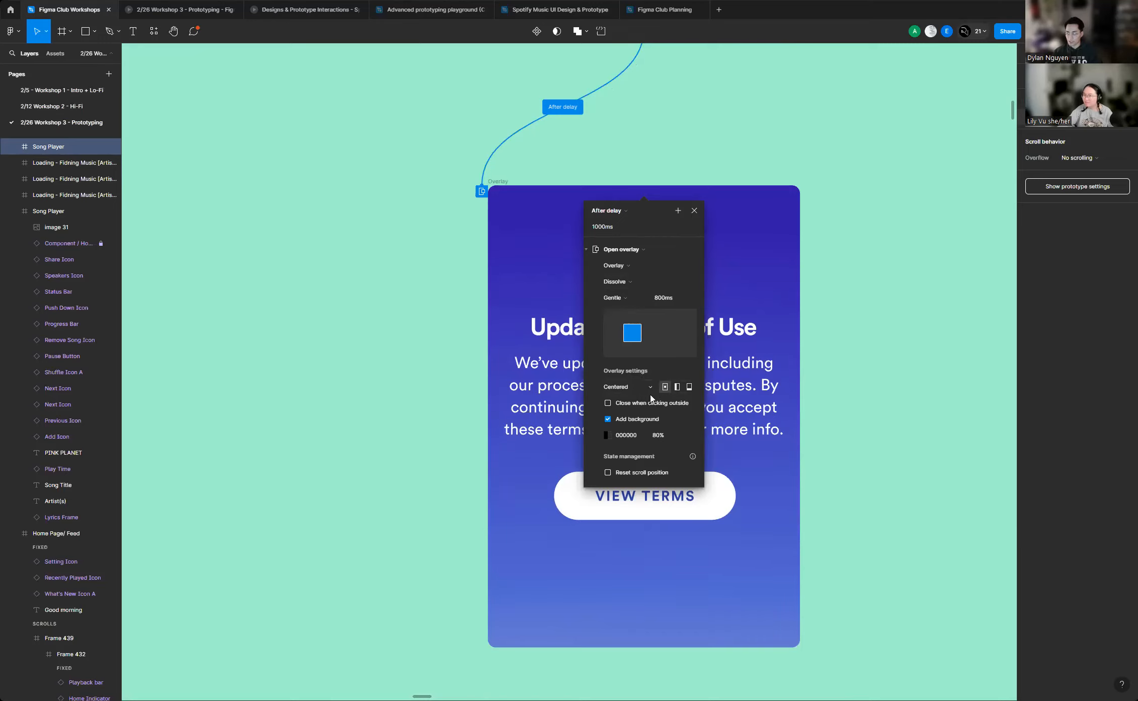
{"action": "left_click", "coordinate": [608, 403]}
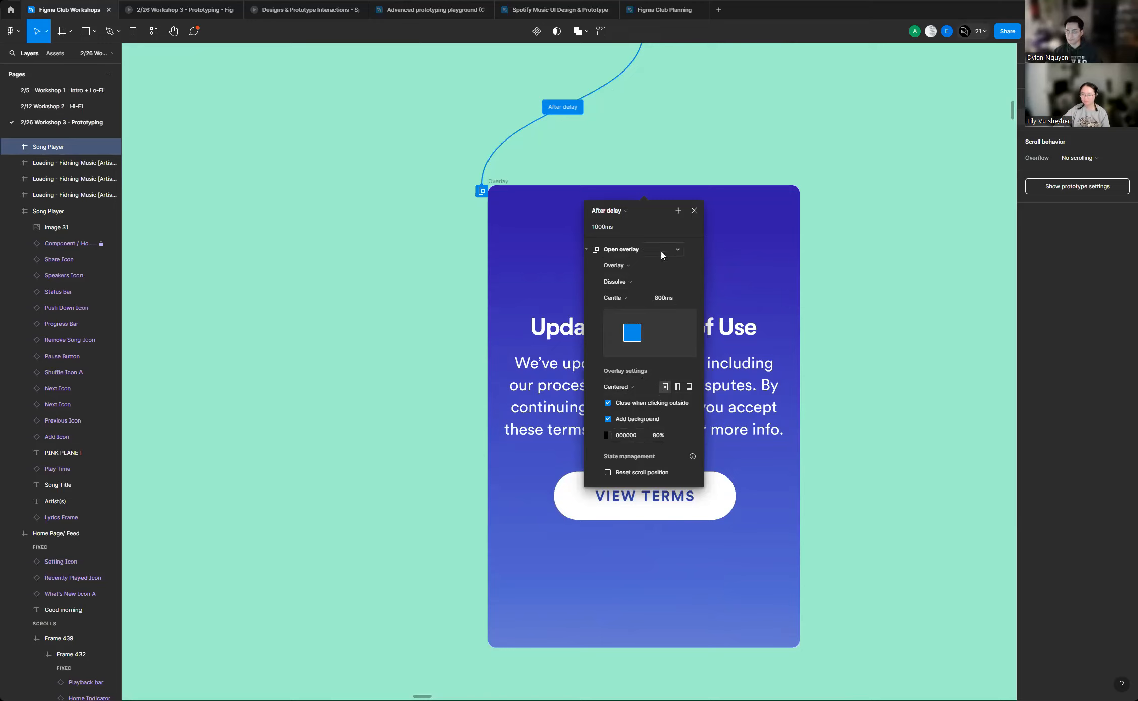
{"action": "left_click", "coordinate": [695, 212]}
Add a flow starting point to the final Song Player, preview its delayed overlay, dismiss it from outside, and close the preview
{"action": "scroll", "coordinate": [576, 296], "scroll_direction": "down", "scroll_amount": 5, "text": "ctrl"}
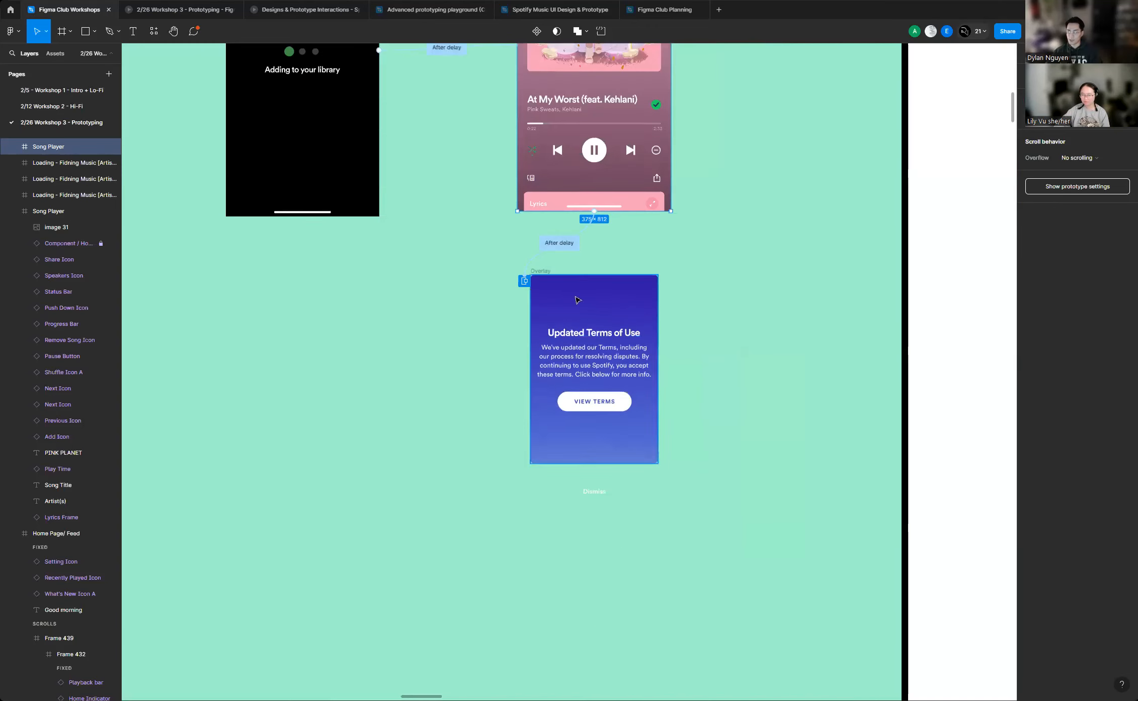
{"action": "scroll", "coordinate": [576, 296], "scroll_direction": "up", "scroll_amount": 5}
{"action": "scroll", "coordinate": [577, 297], "scroll_direction": "up", "scroll_amount": 1}
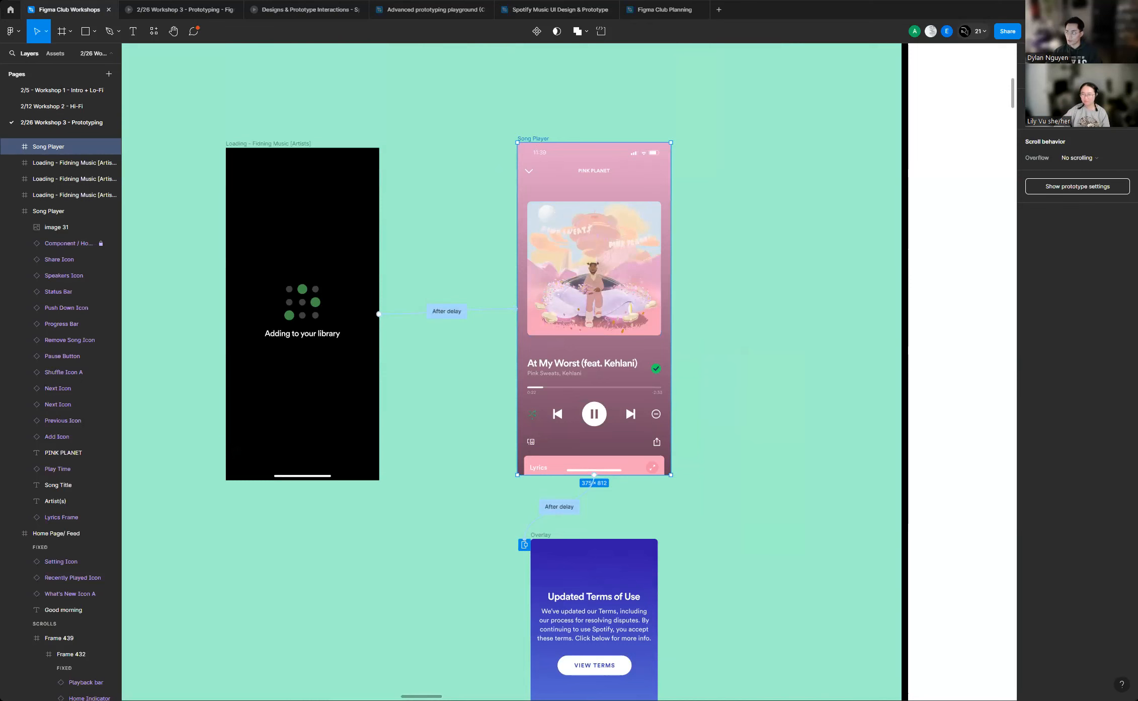
{"action": "left_click", "coordinate": [1126, 76]}
{"action": "left_click", "coordinate": [511, 150]}
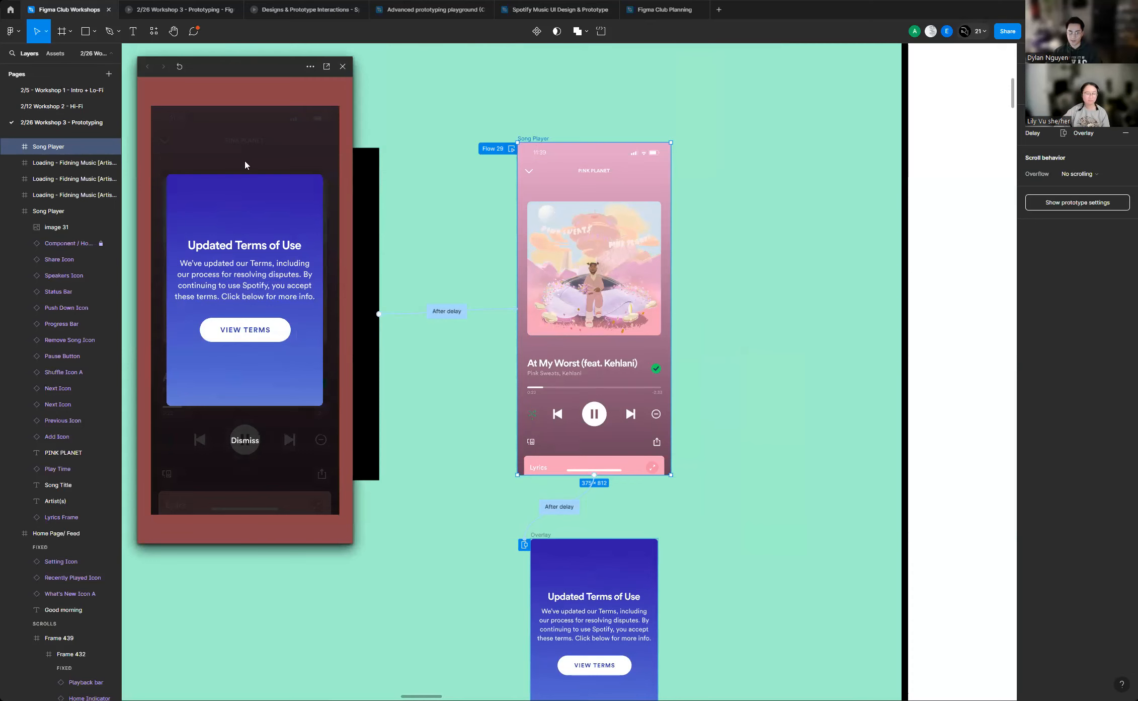
{"action": "left_click", "coordinate": [264, 132]}
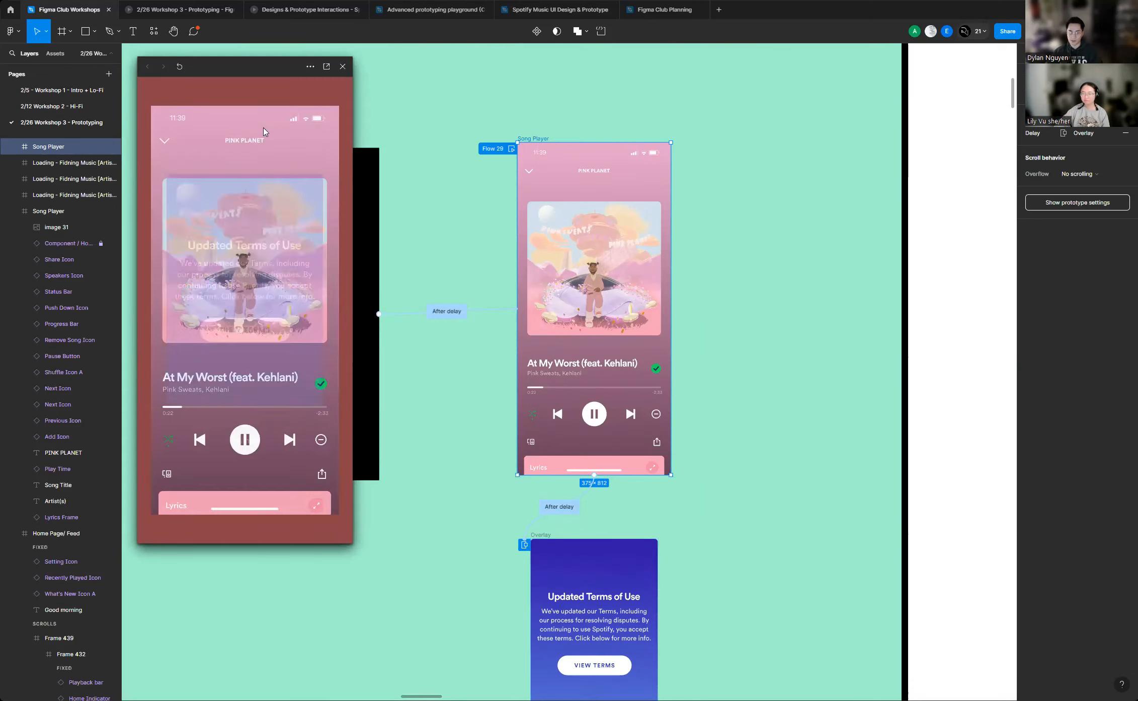
{"action": "scroll", "coordinate": [663, 216], "scroll_direction": "down", "scroll_amount": 5}
{"action": "scroll", "coordinate": [663, 215], "scroll_direction": "down", "scroll_amount": 8}
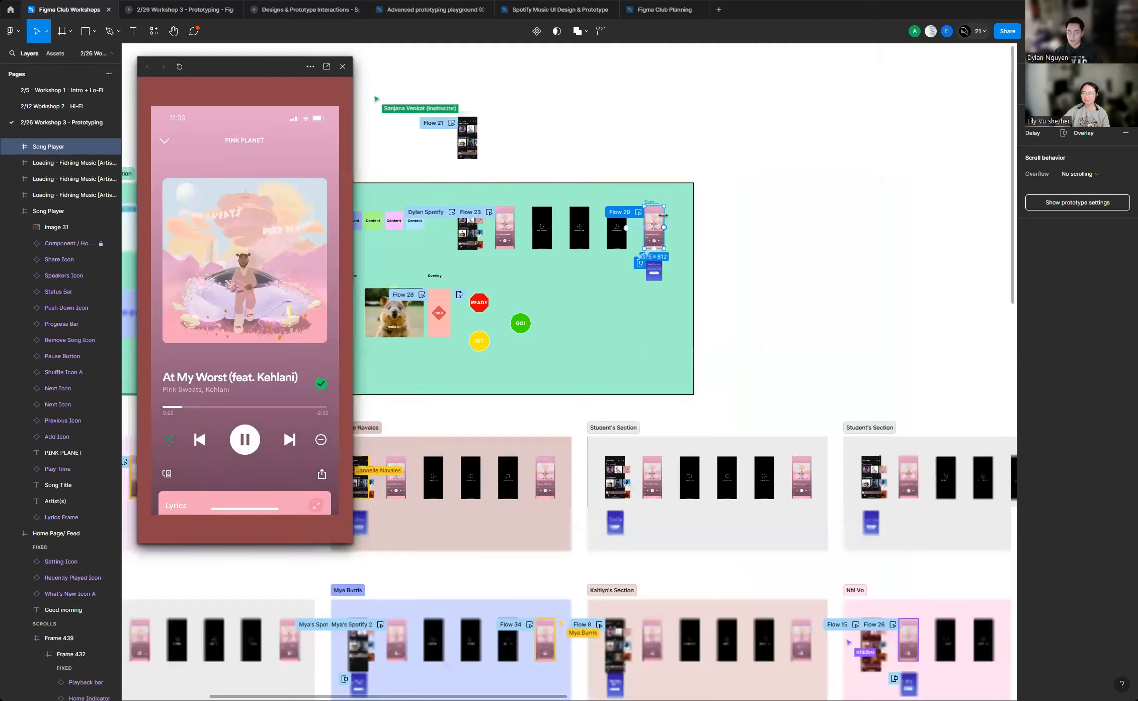
{"action": "scroll", "coordinate": [567, 292], "scroll_direction": "down", "scroll_amount": 2}
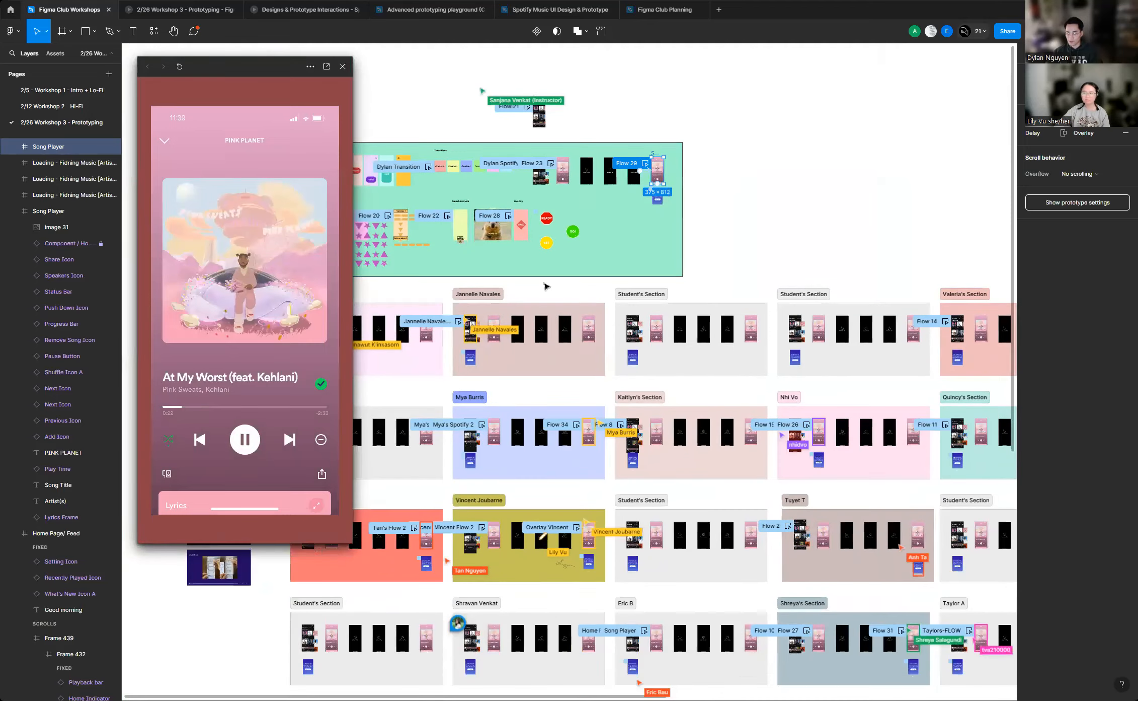
{"action": "scroll", "coordinate": [567, 292], "scroll_direction": "down", "scroll_amount": 6}
{"action": "scroll", "coordinate": [478, 363], "scroll_direction": "up", "scroll_amount": 3}
{"action": "scroll", "coordinate": [478, 363], "scroll_direction": "up", "scroll_amount": 5}
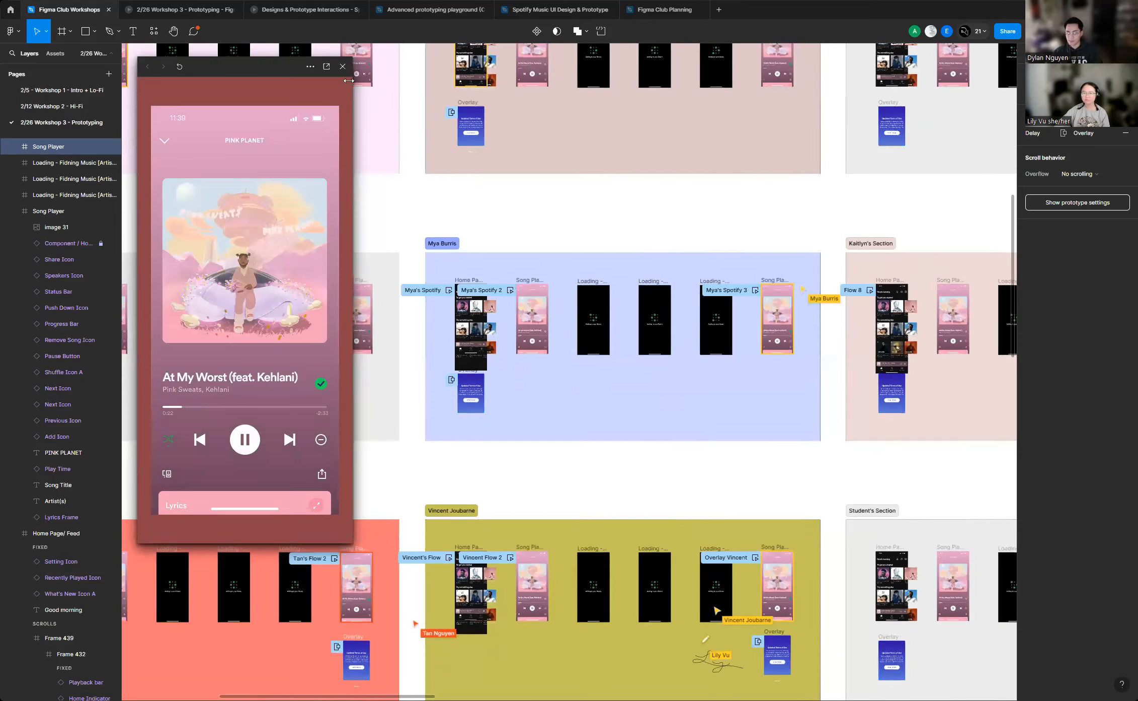
{"action": "key", "text": "Escape"}
Examine the student sections across the workshop page for their overlay connections and flow starting points, and clear the Song Player selection
{"action": "scroll", "coordinate": [392, 335], "scroll_direction": "down", "scroll_amount": 4}
{"action": "scroll", "coordinate": [392, 335], "scroll_direction": "down", "scroll_amount": 6}
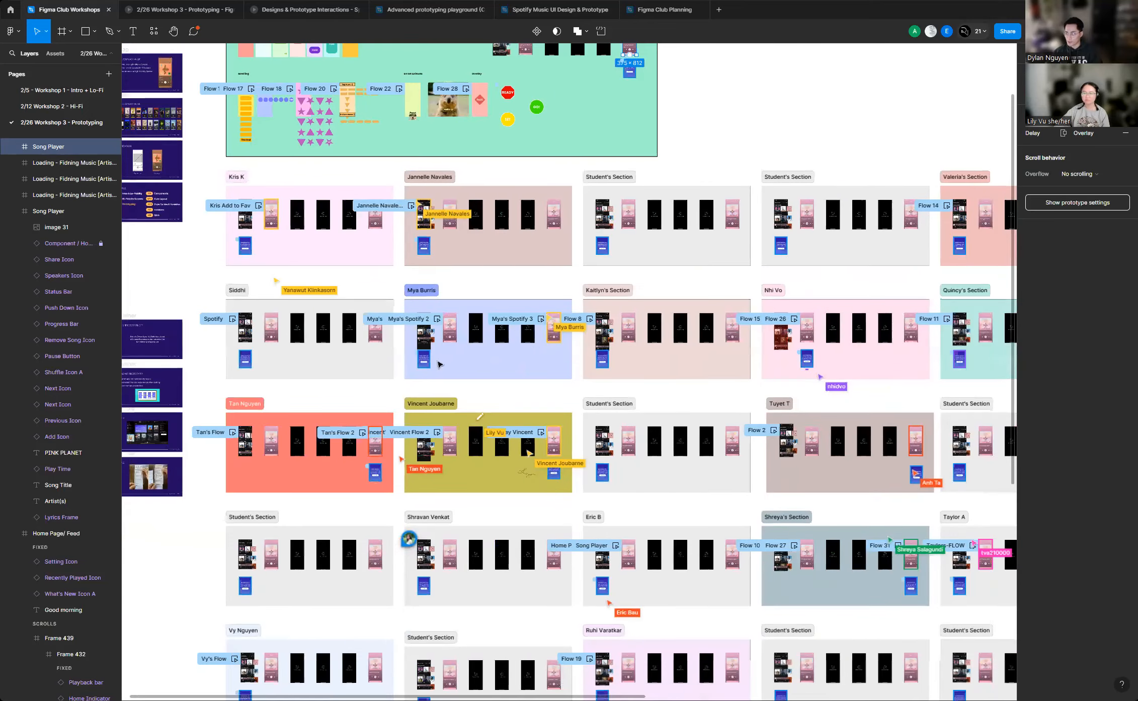
{"action": "scroll", "coordinate": [690, 381], "scroll_direction": "down", "scroll_amount": 2}
{"action": "scroll", "coordinate": [690, 381], "scroll_direction": "up", "scroll_amount": 8}
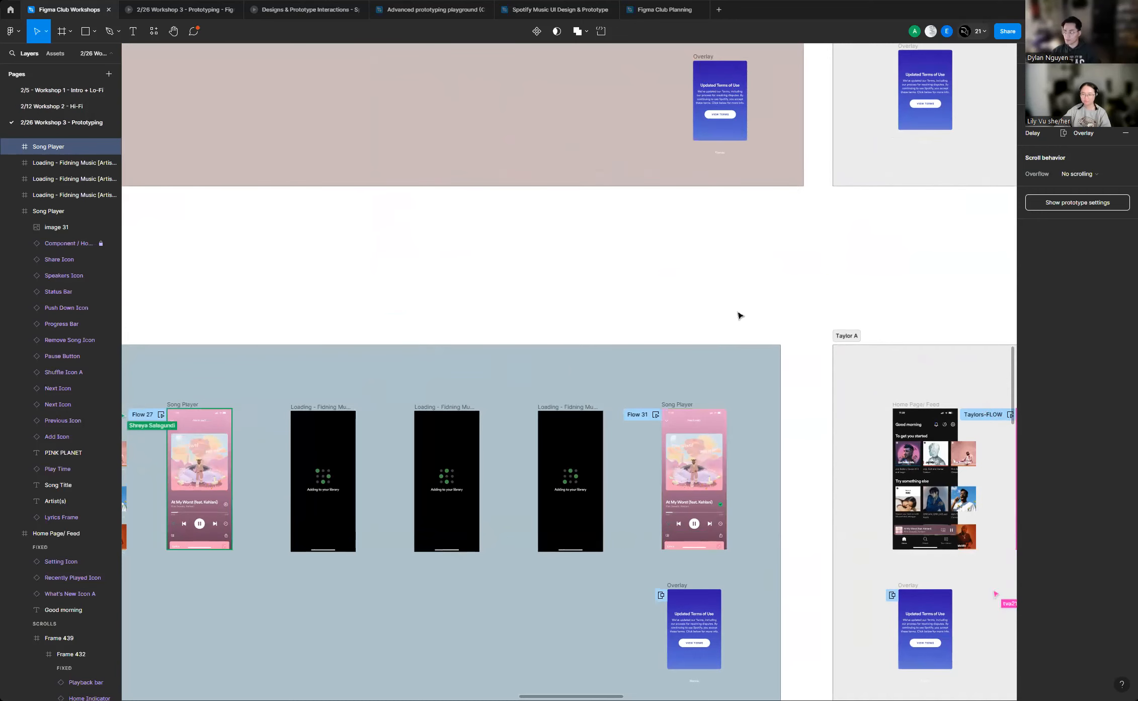
{"action": "scroll", "coordinate": [344, 252], "scroll_direction": "down", "scroll_amount": 15}
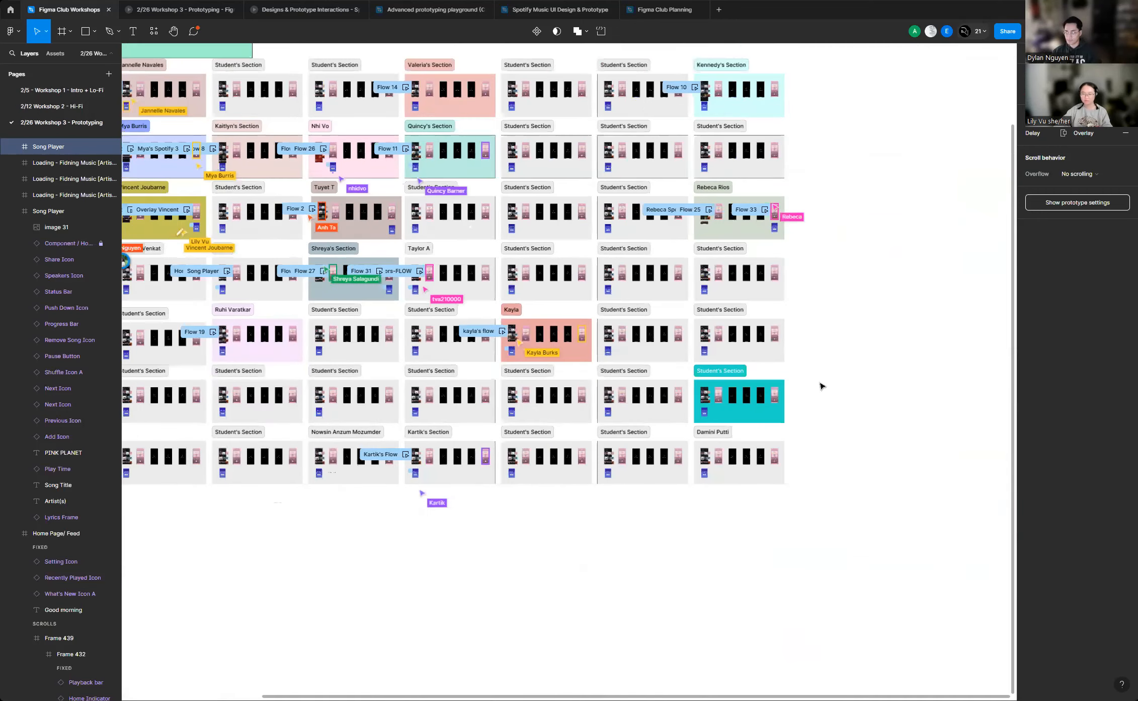
{"action": "scroll", "coordinate": [460, 262], "scroll_direction": "up", "scroll_amount": 3}
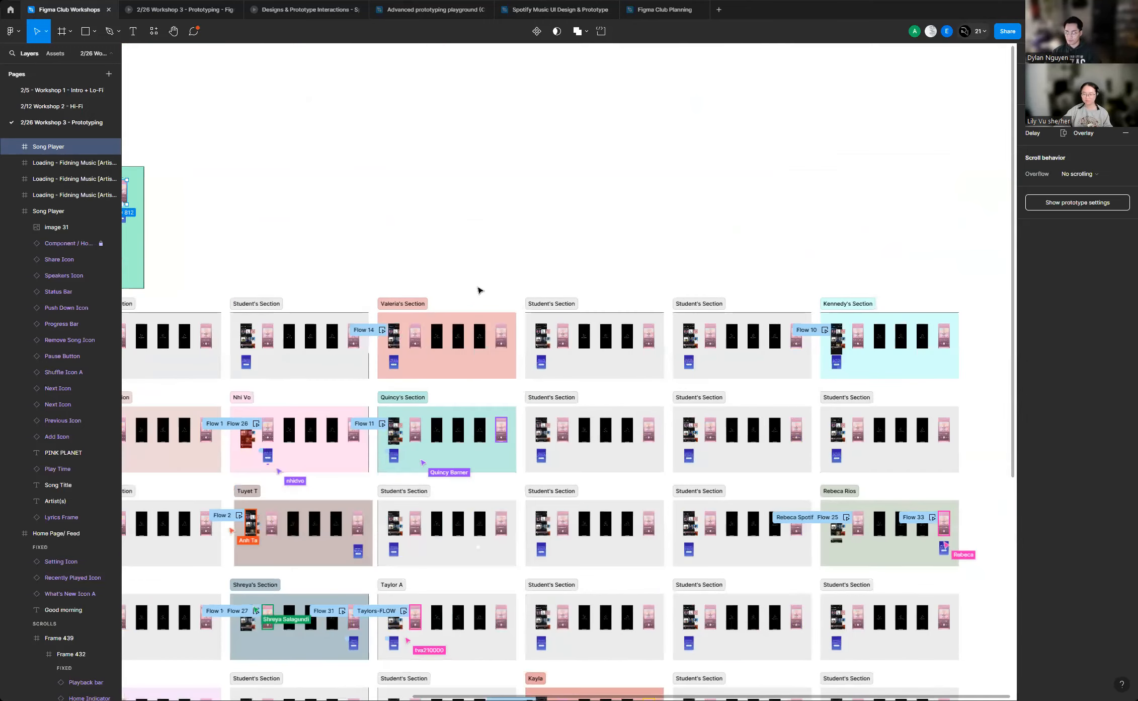
{"action": "scroll", "coordinate": [803, 289], "scroll_direction": "down", "scroll_amount": 5}
{"action": "scroll", "coordinate": [468, 332], "scroll_direction": "up", "scroll_amount": 6}
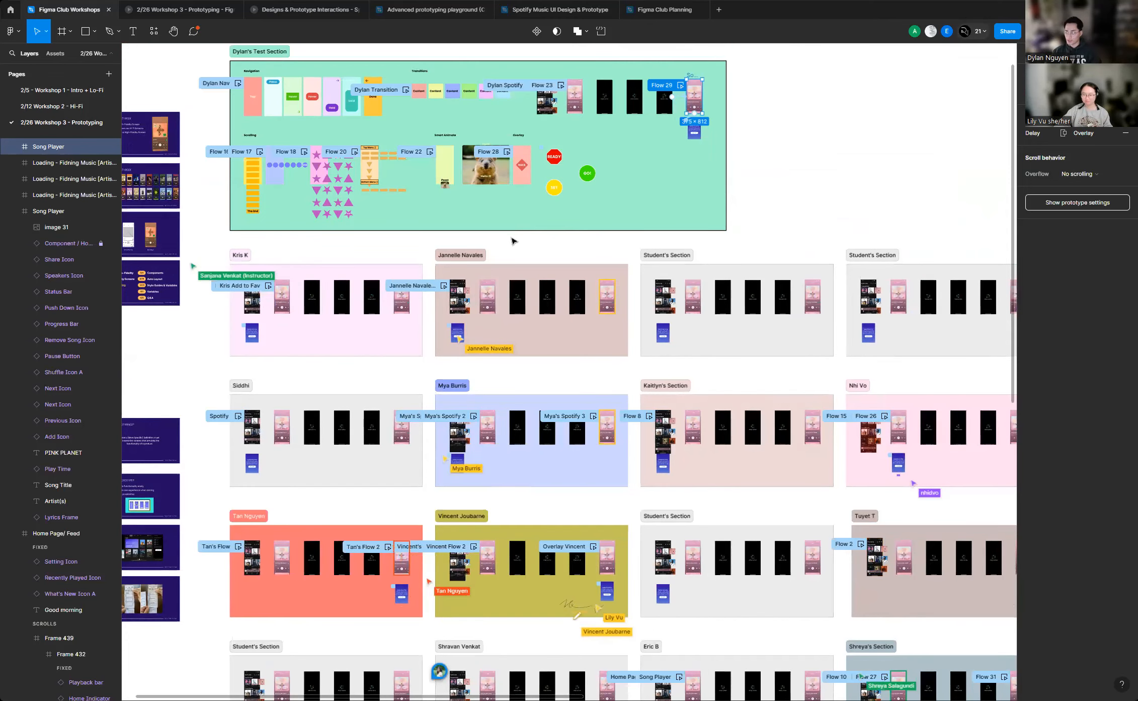
{"action": "scroll", "coordinate": [514, 241], "scroll_direction": "up", "scroll_amount": 5}
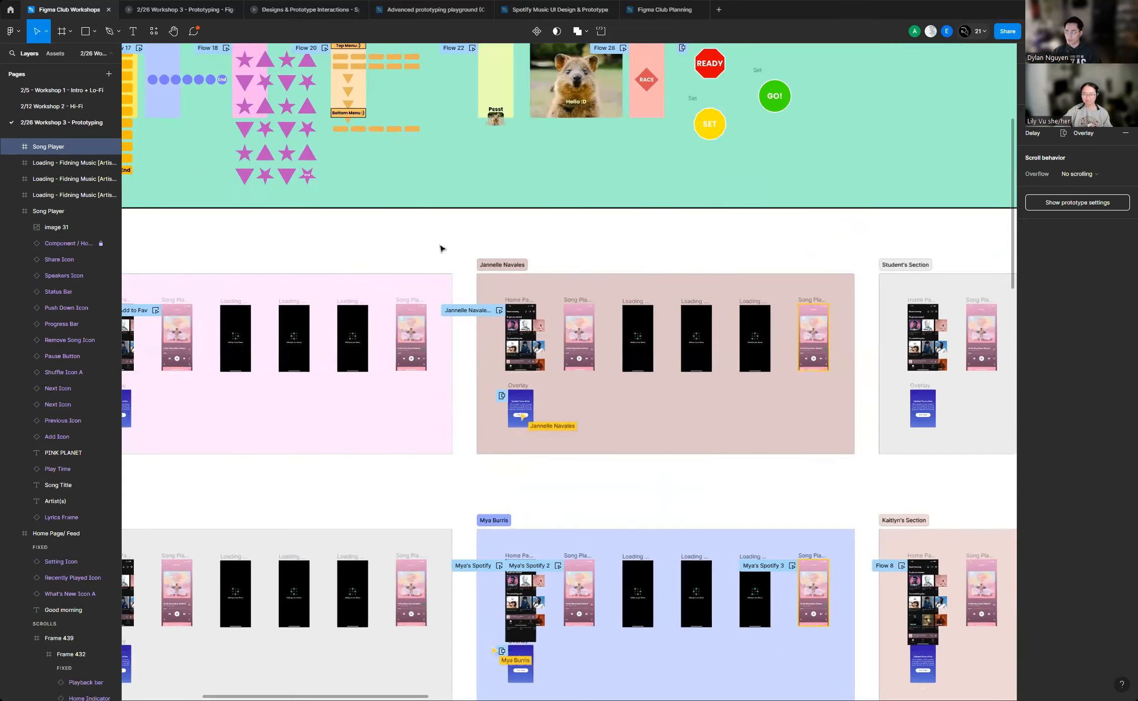
{"action": "scroll", "coordinate": [440, 248], "scroll_direction": "down", "scroll_amount": 3}
{"action": "scroll", "coordinate": [566, 251], "scroll_direction": "up", "scroll_amount": 2}
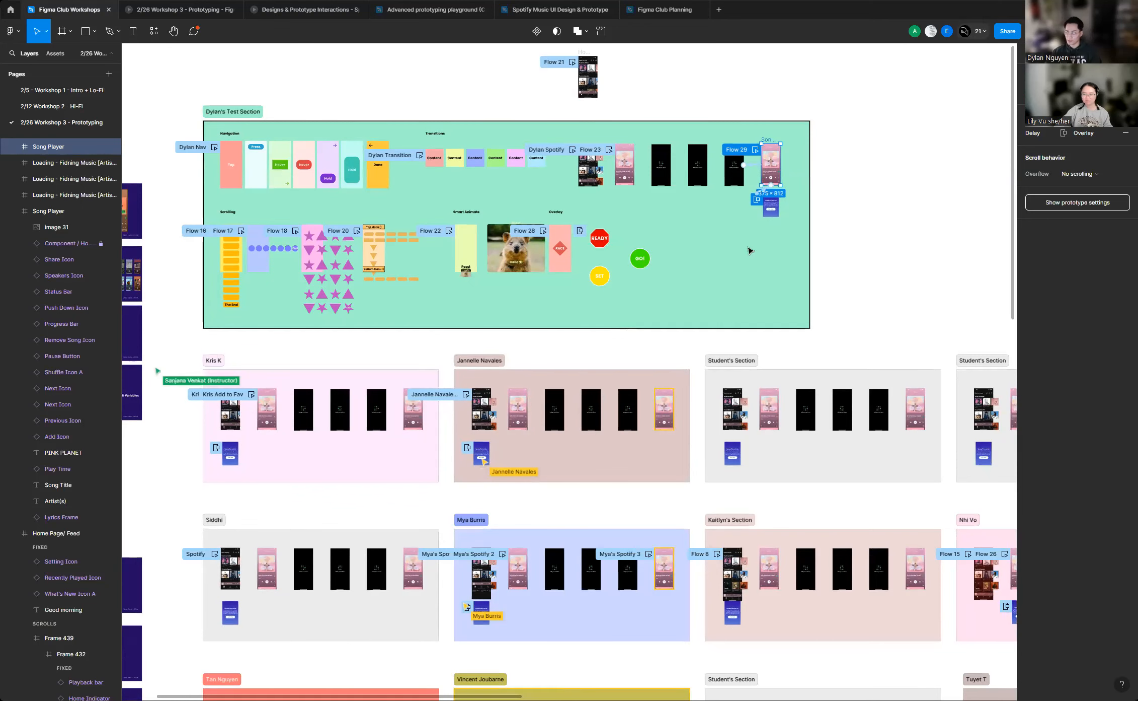
{"action": "scroll", "coordinate": [644, 251], "scroll_direction": "down", "scroll_amount": 2}
{"action": "scroll", "coordinate": [637, 526], "scroll_direction": "down", "scroll_amount": 3}
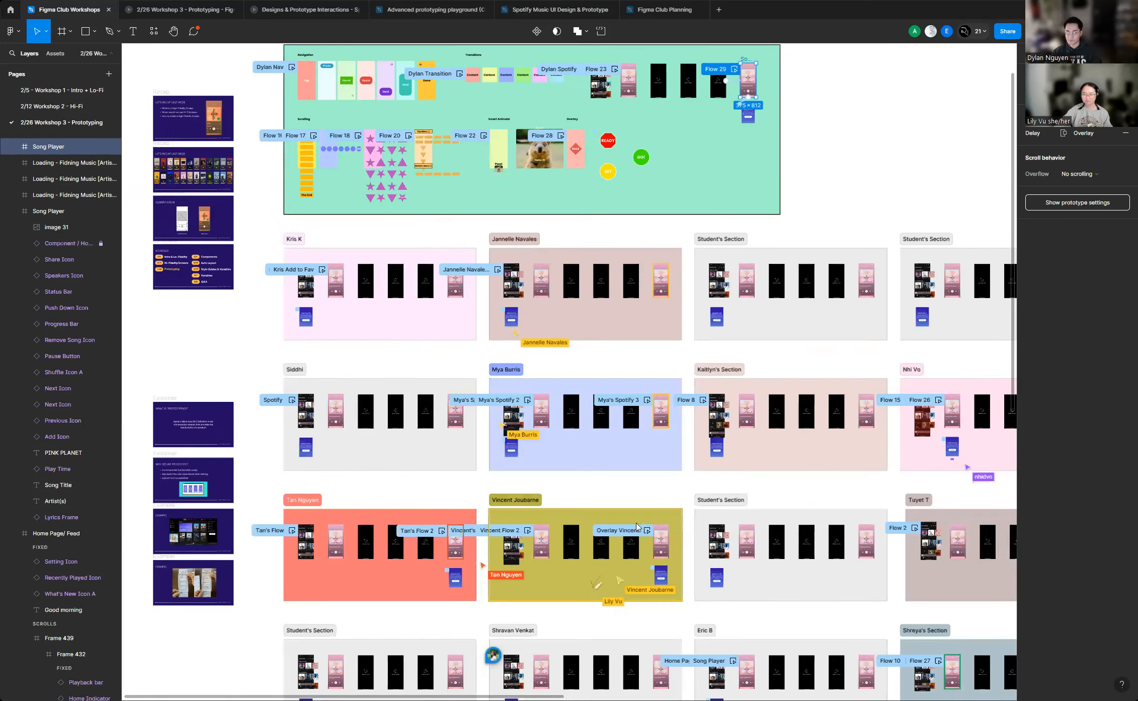
{"action": "scroll", "coordinate": [637, 526], "scroll_direction": "down", "scroll_amount": 3}
{"action": "scroll", "coordinate": [249, 436], "scroll_direction": "down", "scroll_amount": 3}
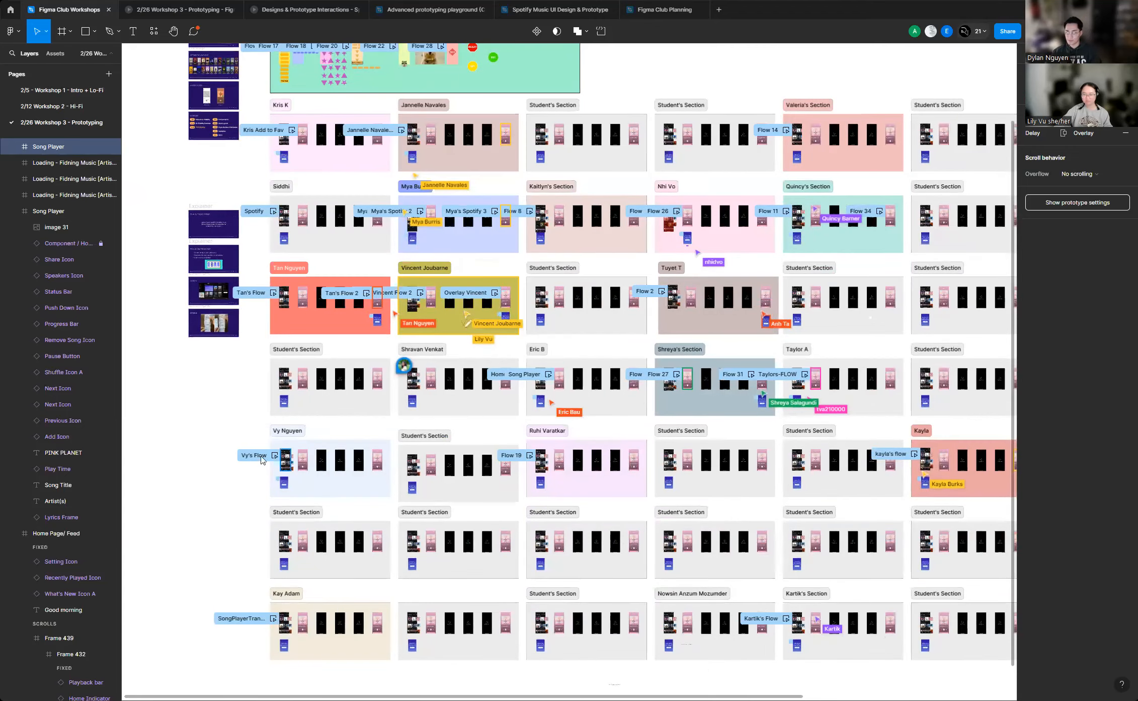
{"action": "scroll", "coordinate": [486, 358], "scroll_direction": "up", "scroll_amount": 10}
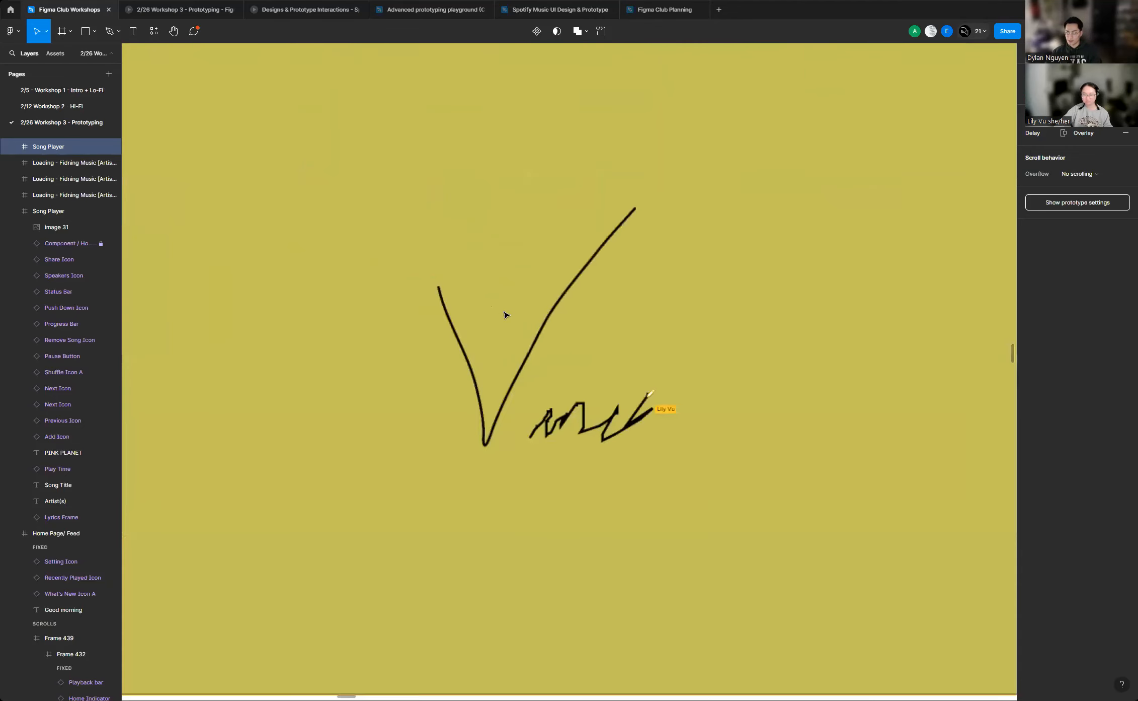
{"action": "scroll", "coordinate": [574, 354], "scroll_direction": "down", "scroll_amount": 5}
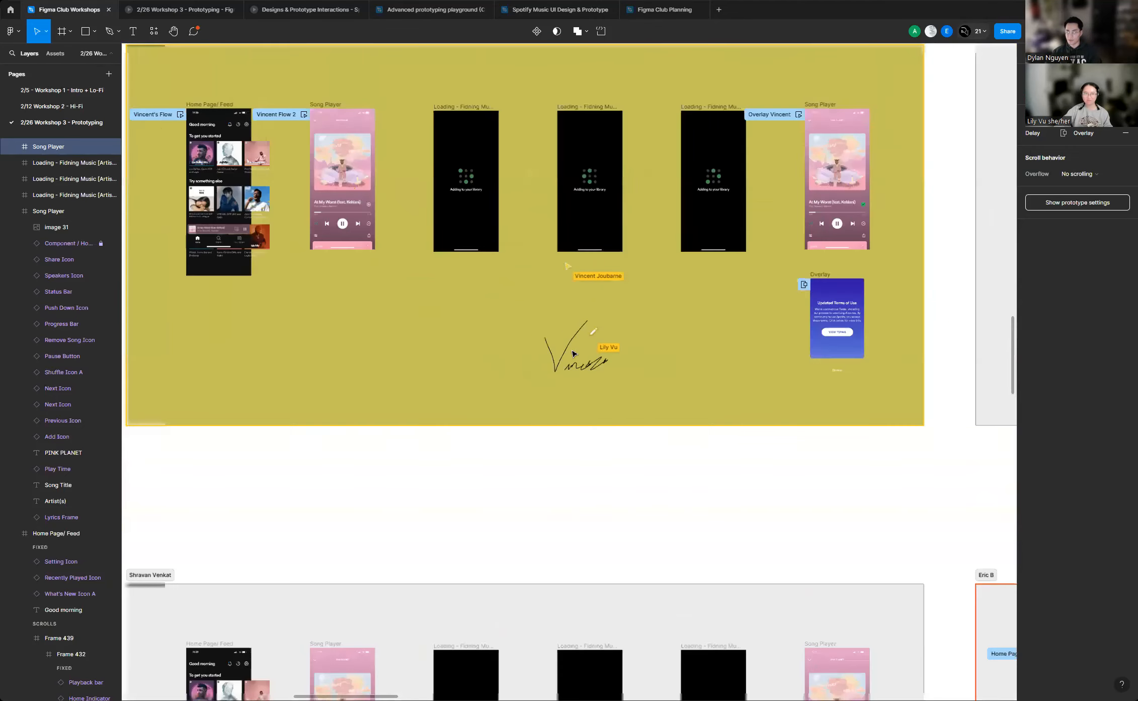
{"action": "scroll", "coordinate": [574, 354], "scroll_direction": "down", "scroll_amount": 3}
{"action": "scroll", "coordinate": [571, 372], "scroll_direction": "up", "scroll_amount": 5}
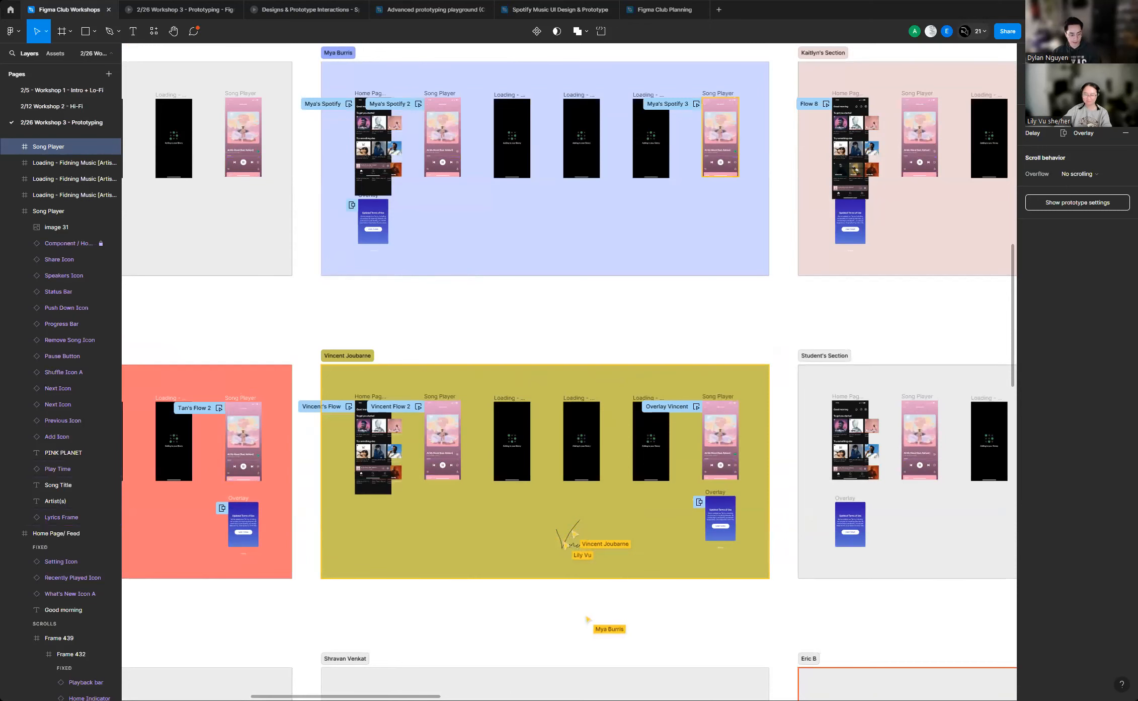
{"action": "scroll", "coordinate": [438, 443], "scroll_direction": "up", "scroll_amount": 5}
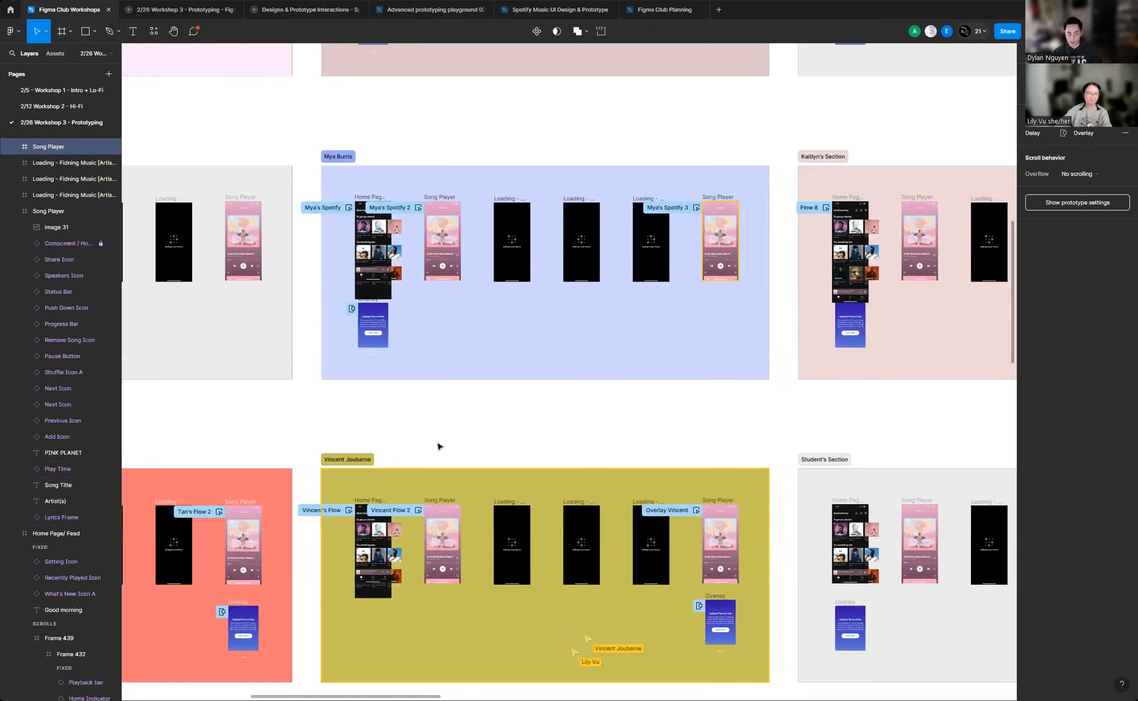
{"action": "scroll", "coordinate": [382, 469], "scroll_direction": "down", "scroll_amount": 2}
{"action": "scroll", "coordinate": [383, 469], "scroll_direction": "down", "scroll_amount": 3}
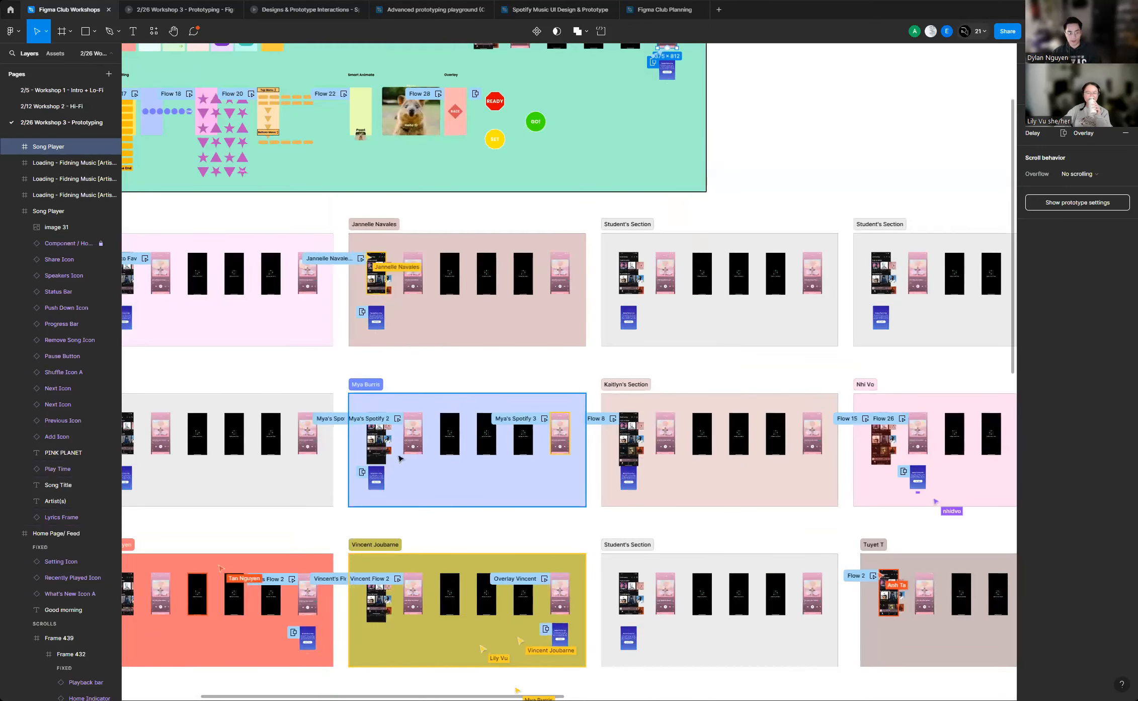
{"action": "scroll", "coordinate": [596, 279], "scroll_direction": "up", "scroll_amount": 3}
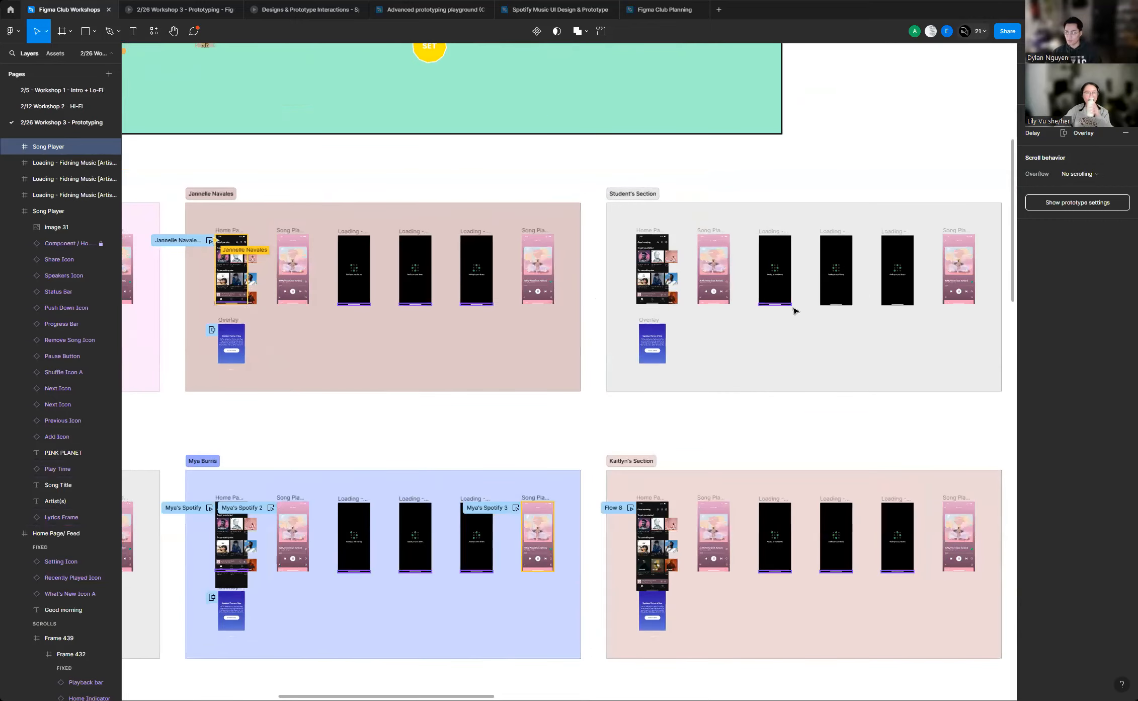
{"action": "scroll", "coordinate": [796, 310], "scroll_direction": "down", "scroll_amount": 3}
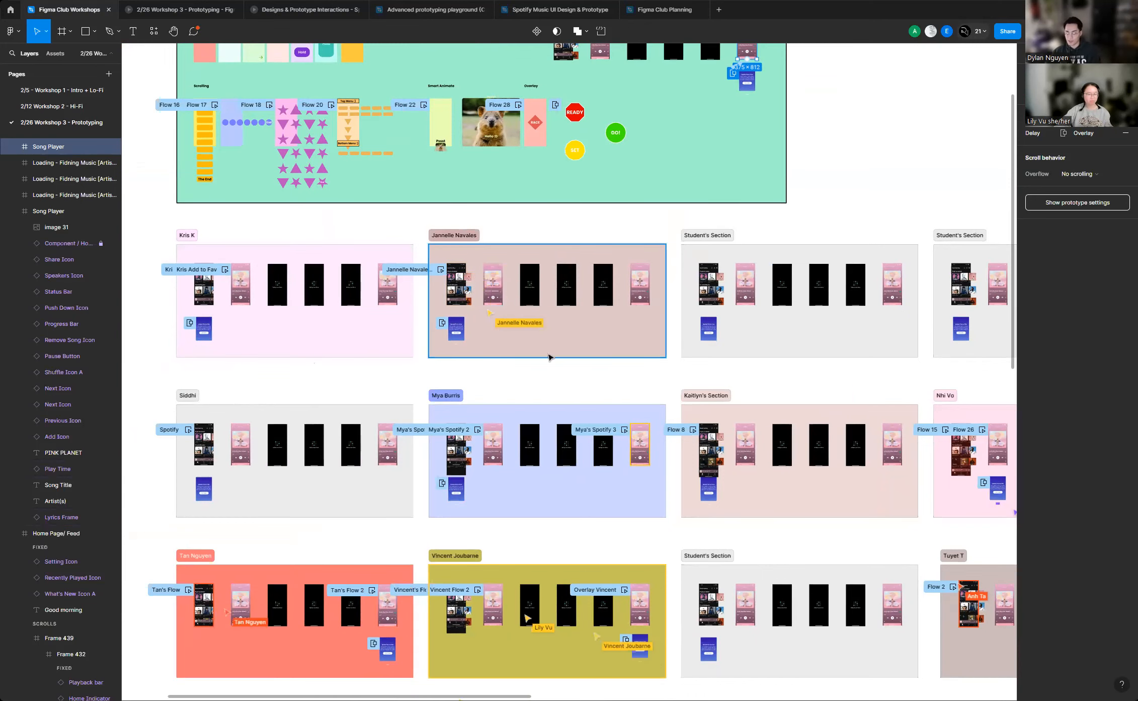
{"action": "scroll", "coordinate": [549, 356], "scroll_direction": "down", "scroll_amount": 10}
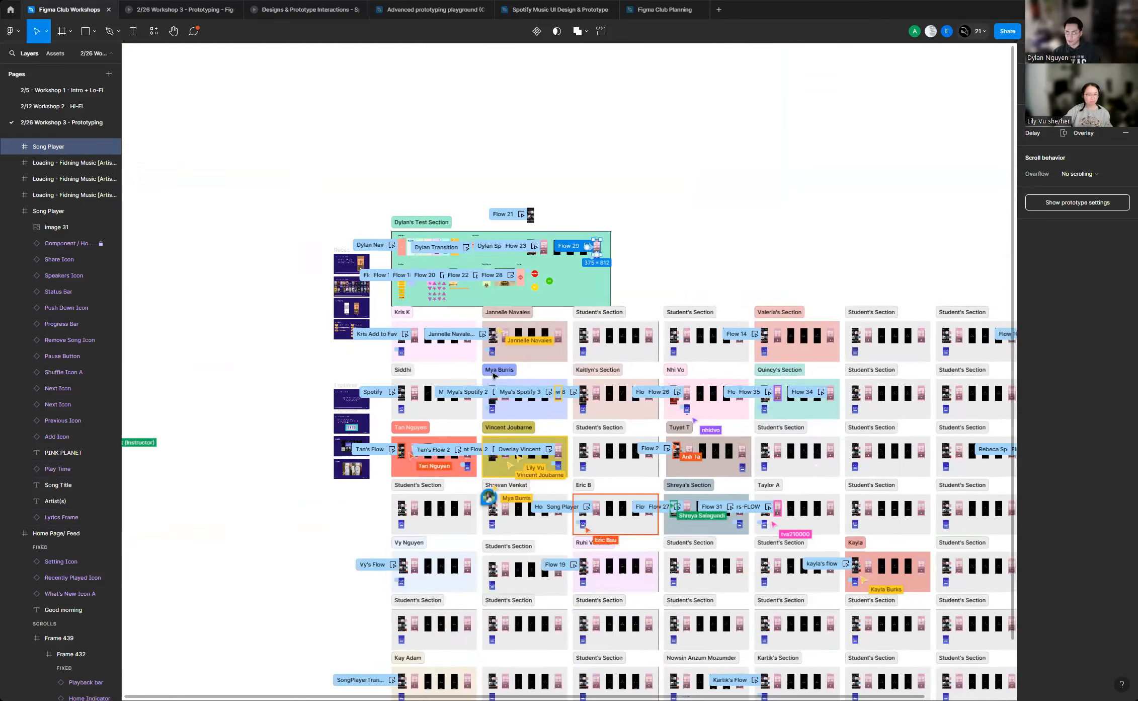
{"action": "scroll", "coordinate": [575, 397], "scroll_direction": "up", "scroll_amount": 5}
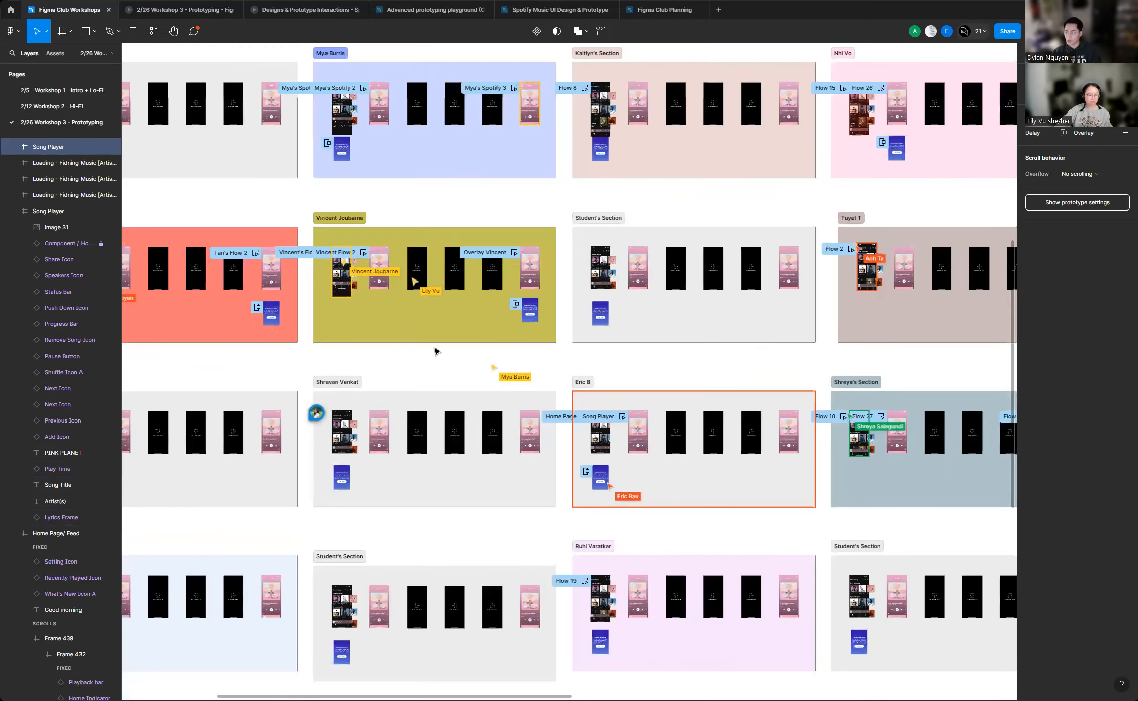
{"action": "scroll", "coordinate": [465, 348], "scroll_direction": "down", "scroll_amount": 4}
{"action": "scroll", "coordinate": [436, 351], "scroll_direction": "down", "scroll_amount": 5}
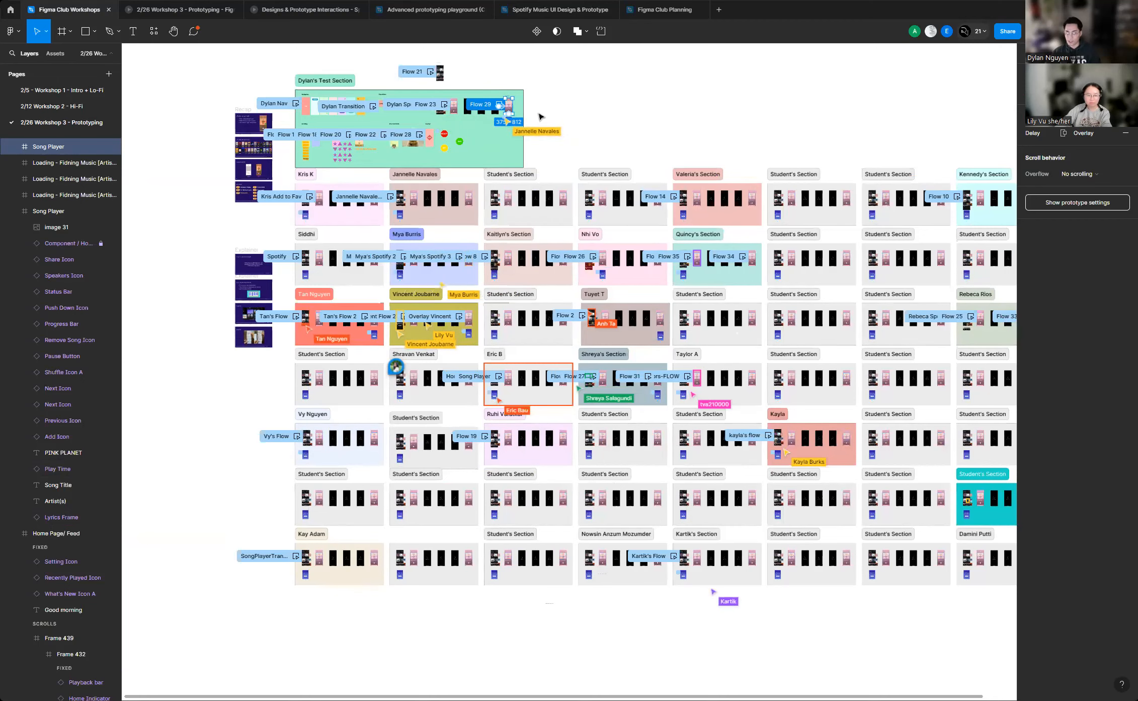
{"action": "scroll", "coordinate": [437, 99], "scroll_direction": "up", "scroll_amount": 10}
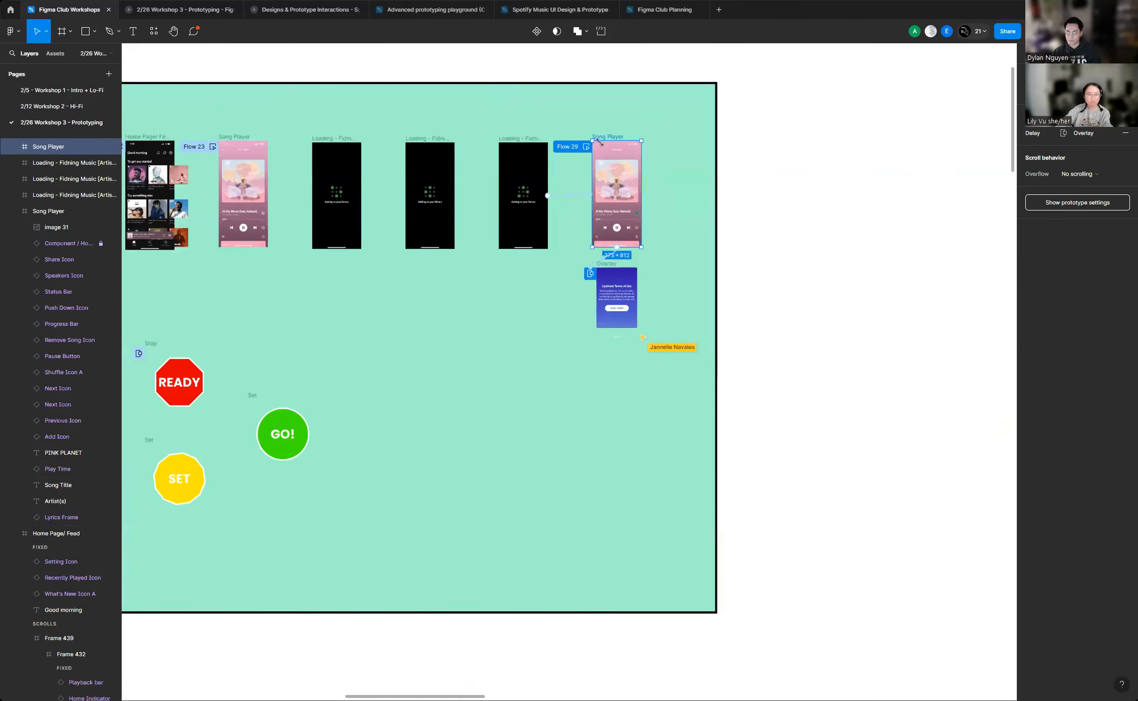
{"action": "left_click", "coordinate": [808, 283]}
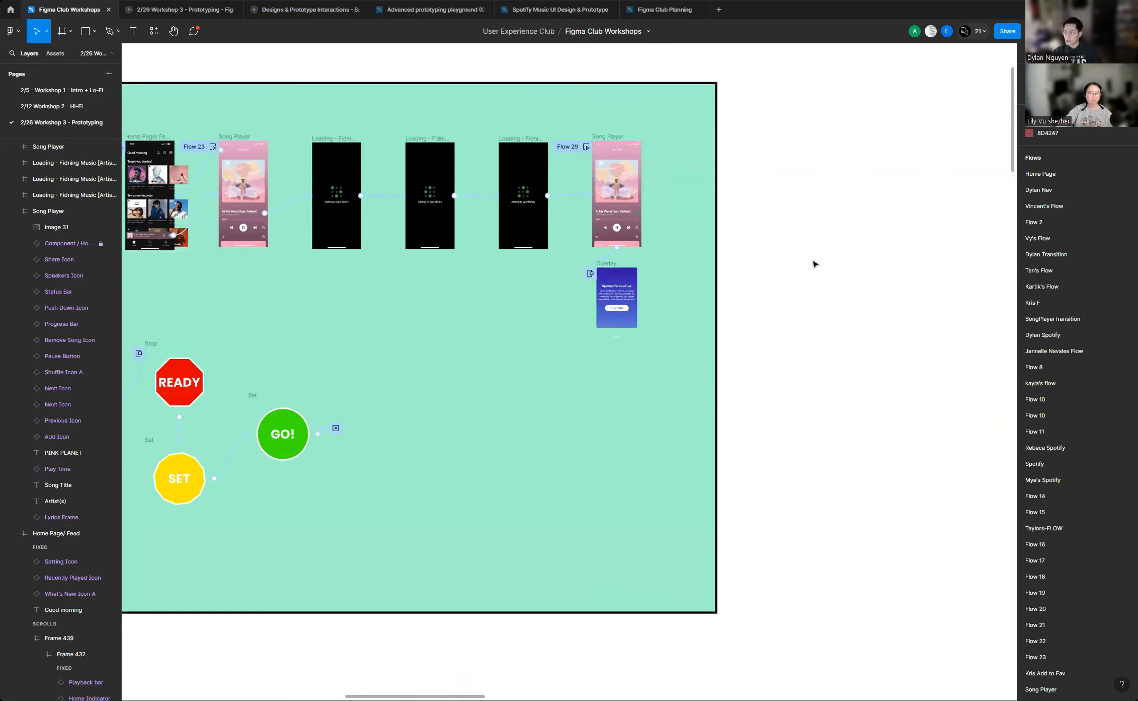
{"action": "scroll", "coordinate": [815, 265], "scroll_direction": "down", "scroll_amount": 5}
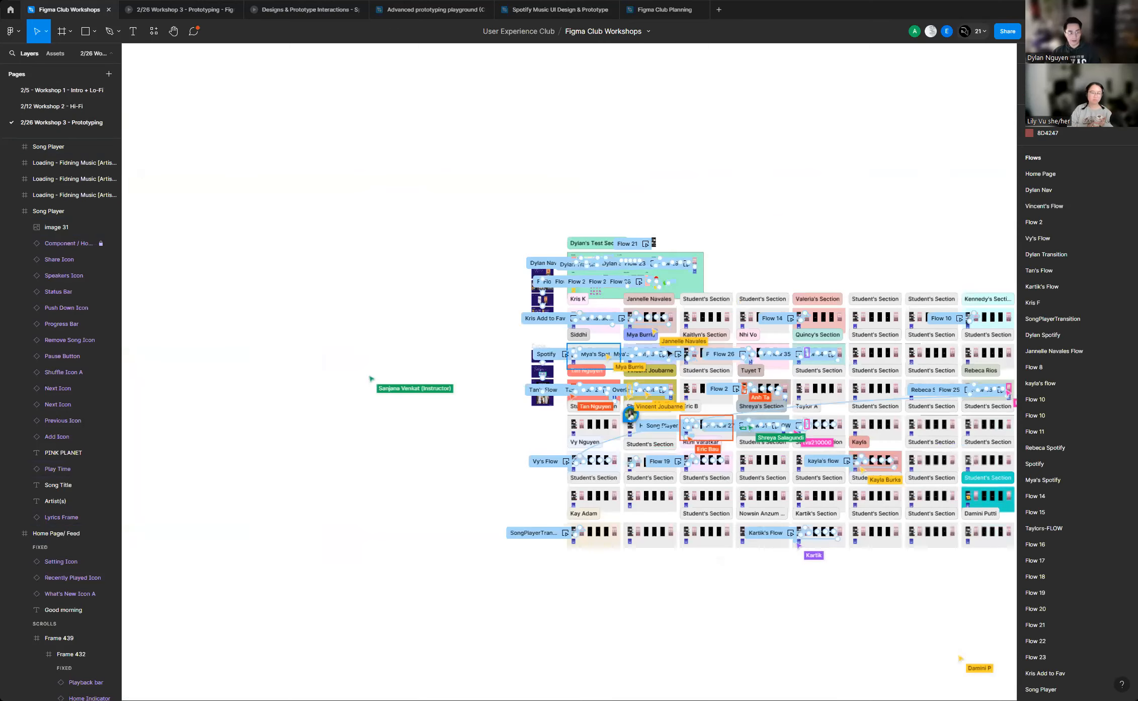
Examine the instructor's test section, the standalone home page frame above it and the student sections around it
{"action": "scroll", "coordinate": [658, 351], "scroll_direction": "up", "scroll_amount": 1}
{"action": "scroll", "coordinate": [534, 291], "scroll_direction": "up", "scroll_amount": 3}
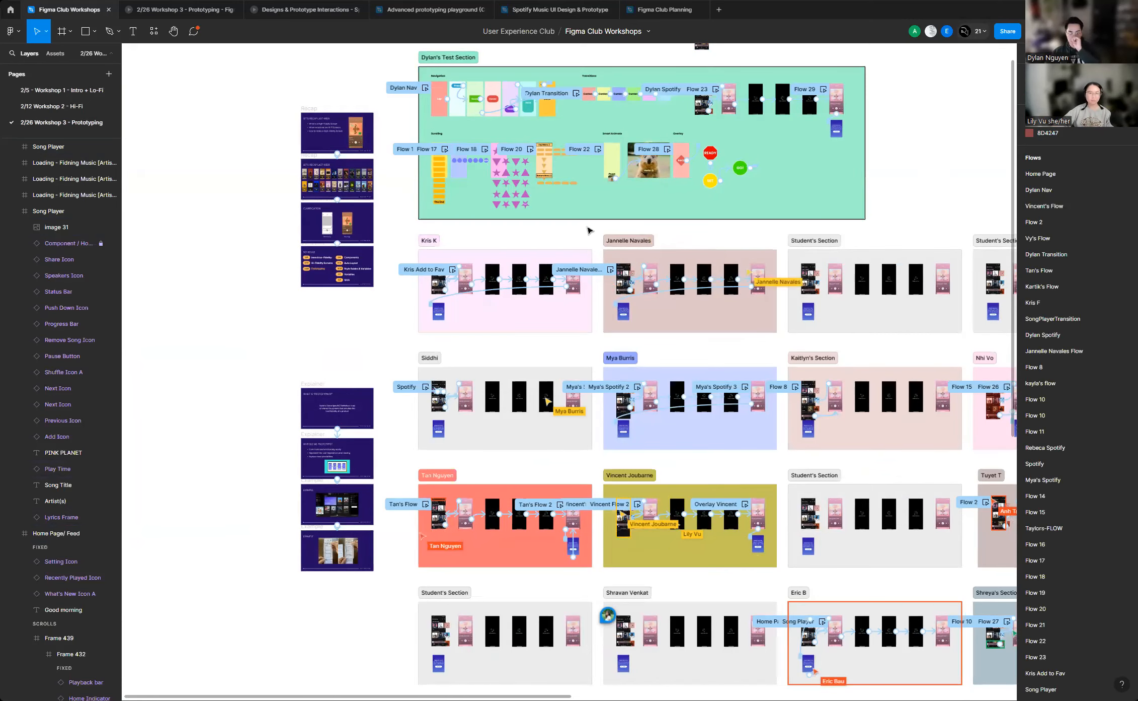
{"action": "scroll", "coordinate": [579, 233], "scroll_direction": "up", "scroll_amount": 3}
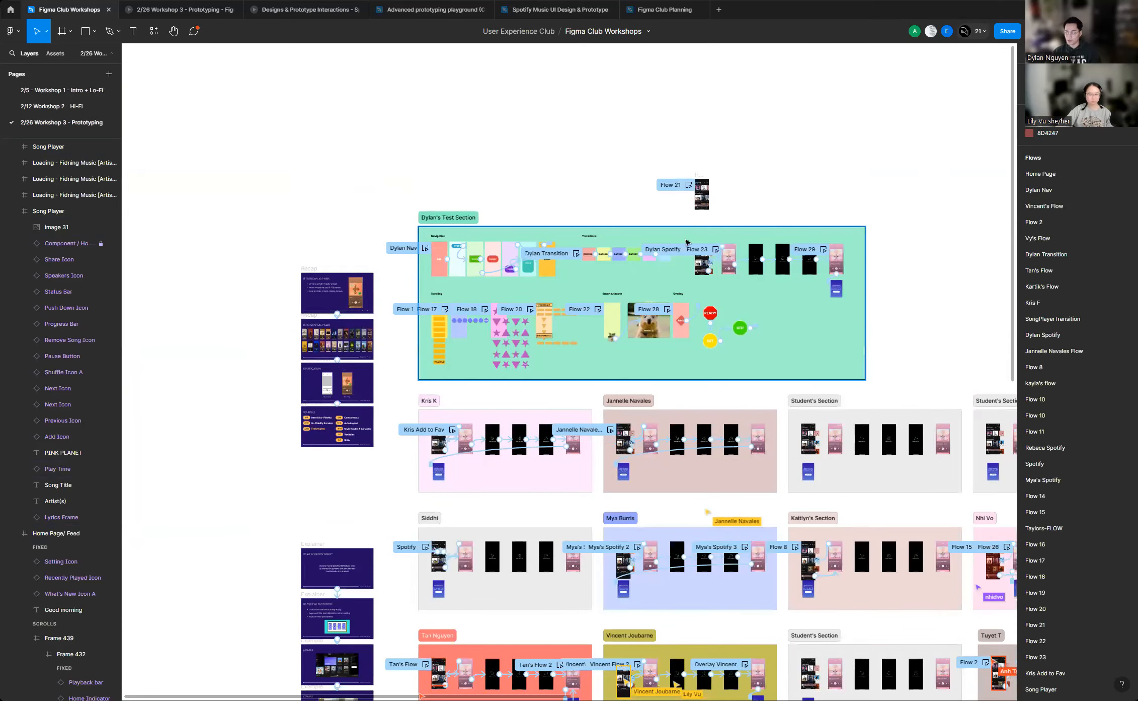
{"action": "scroll", "coordinate": [654, 249], "scroll_direction": "up", "scroll_amount": 4}
{"action": "scroll", "coordinate": [704, 251], "scroll_direction": "up", "scroll_amount": 5}
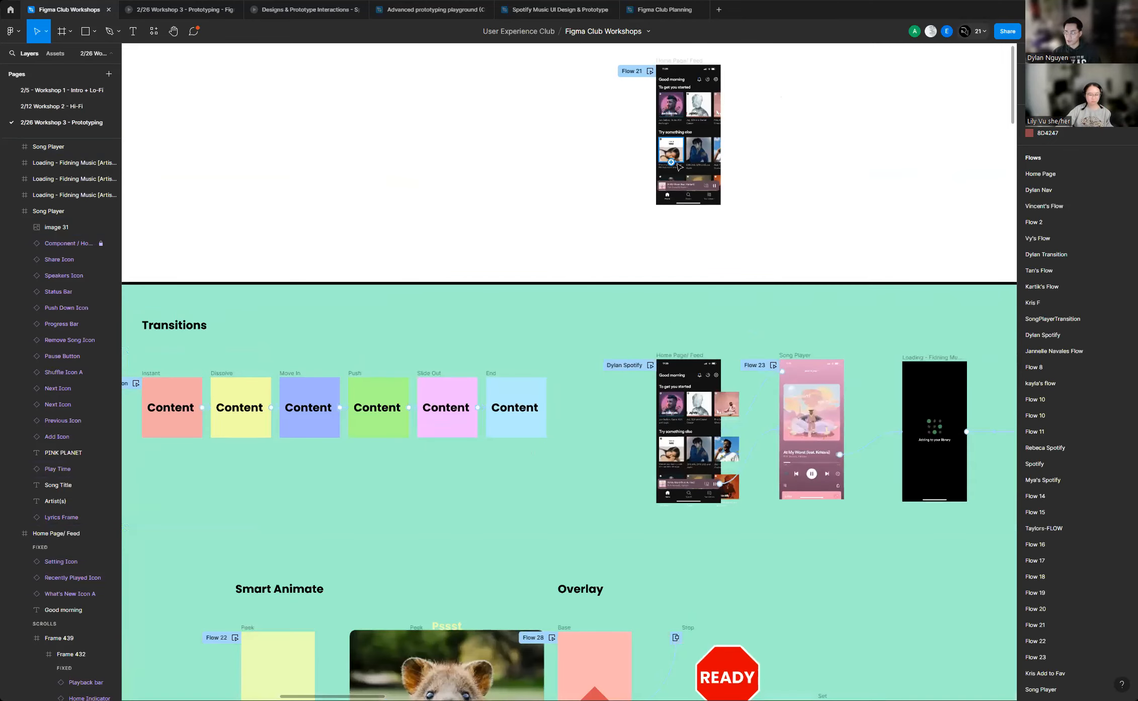
{"action": "scroll", "coordinate": [665, 283], "scroll_direction": "down", "scroll_amount": 6}
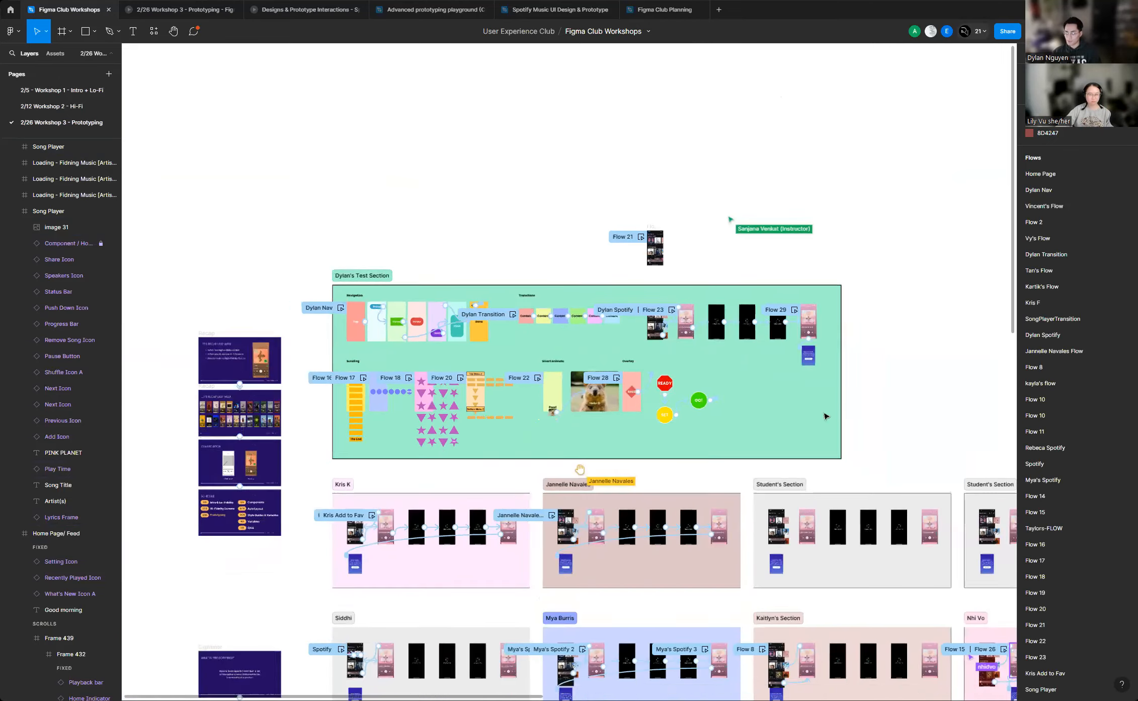
{"action": "scroll", "coordinate": [721, 391], "scroll_direction": "up", "scroll_amount": 3}
{"action": "scroll", "coordinate": [721, 391], "scroll_direction": "down", "scroll_amount": 3}
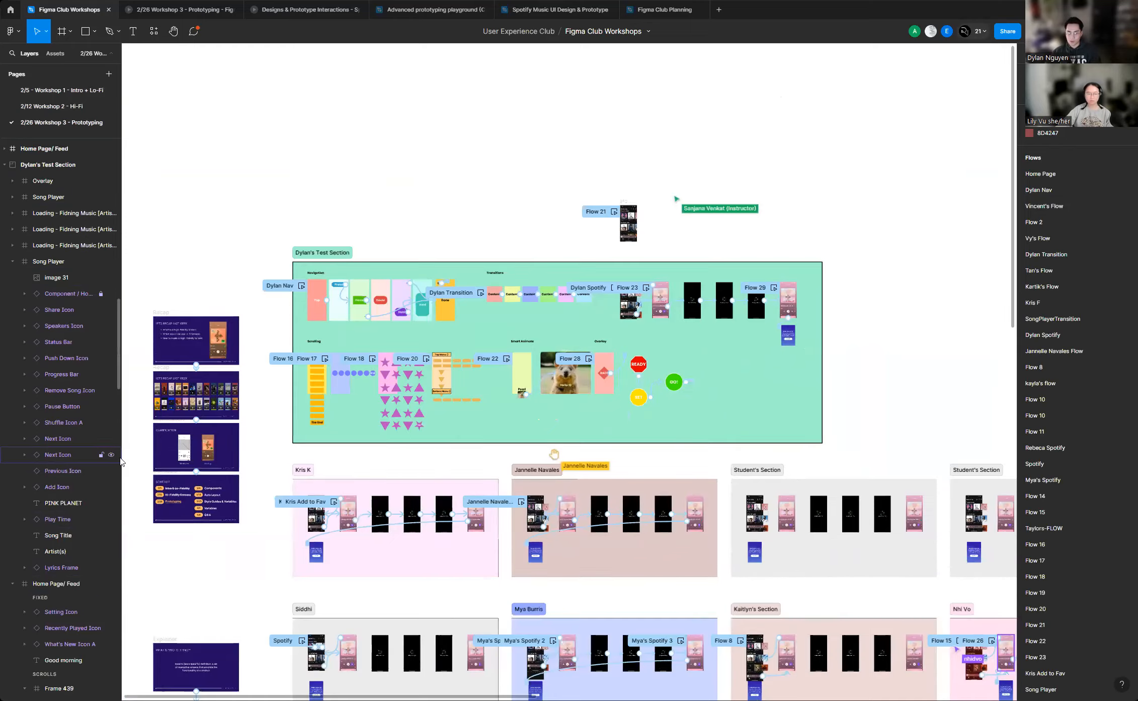
Examine the Schedule slide for the past and upcoming workshop dates and topics, and return to the page overview
{"action": "scroll", "coordinate": [172, 474], "scroll_direction": "up", "scroll_amount": 1}
{"action": "scroll", "coordinate": [172, 474], "scroll_direction": "up", "scroll_amount": 5}
{"action": "scroll", "coordinate": [330, 531], "scroll_direction": "down", "scroll_amount": 3}
{"action": "scroll", "coordinate": [386, 483], "scroll_direction": "up", "scroll_amount": 6}
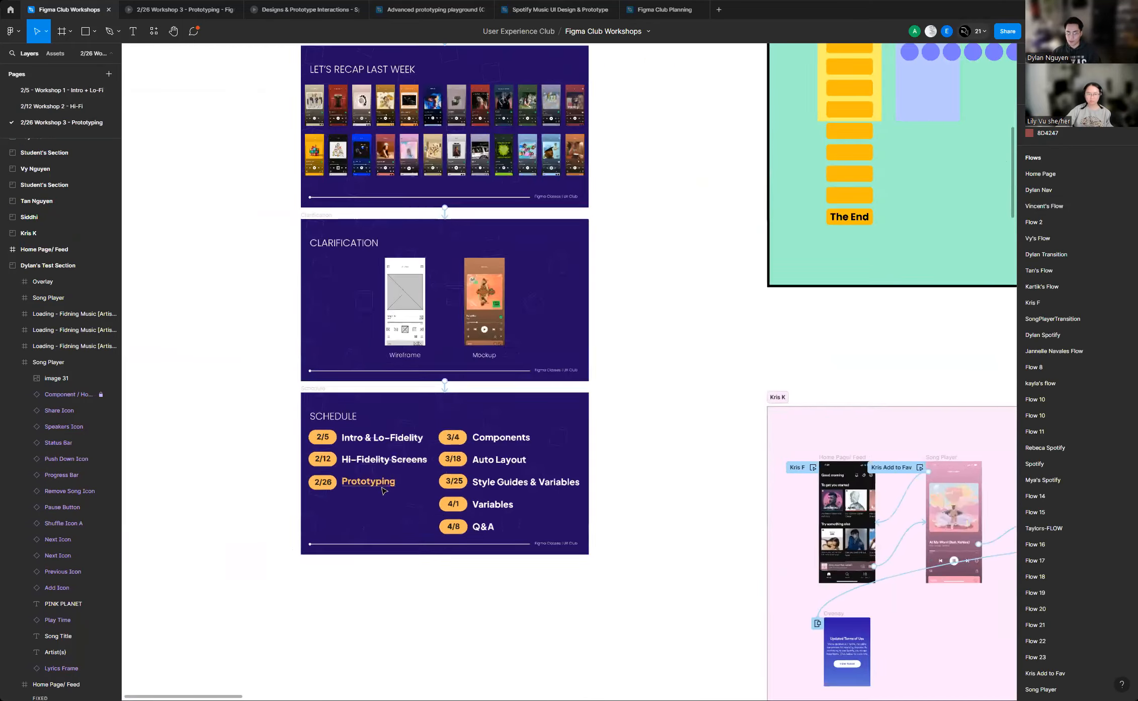
{"action": "scroll", "coordinate": [404, 456], "scroll_direction": "up", "scroll_amount": 5}
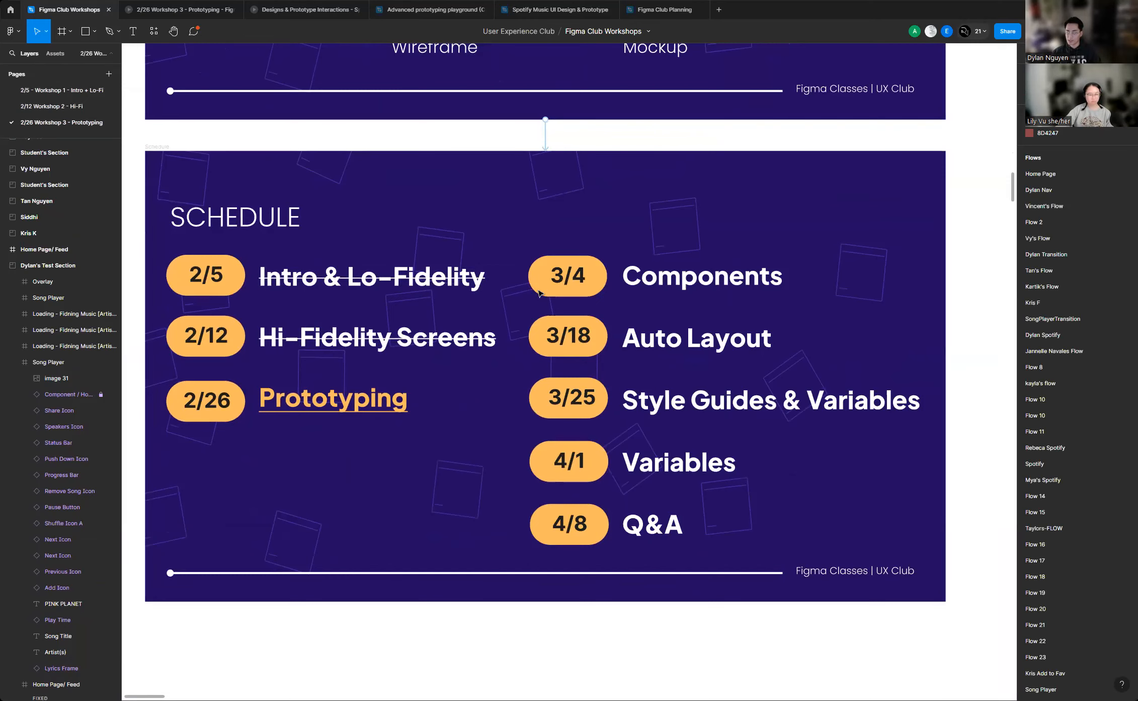
{"action": "scroll", "coordinate": [538, 293], "scroll_direction": "down", "scroll_amount": 3}
{"action": "scroll", "coordinate": [473, 295], "scroll_direction": "up", "scroll_amount": 4}
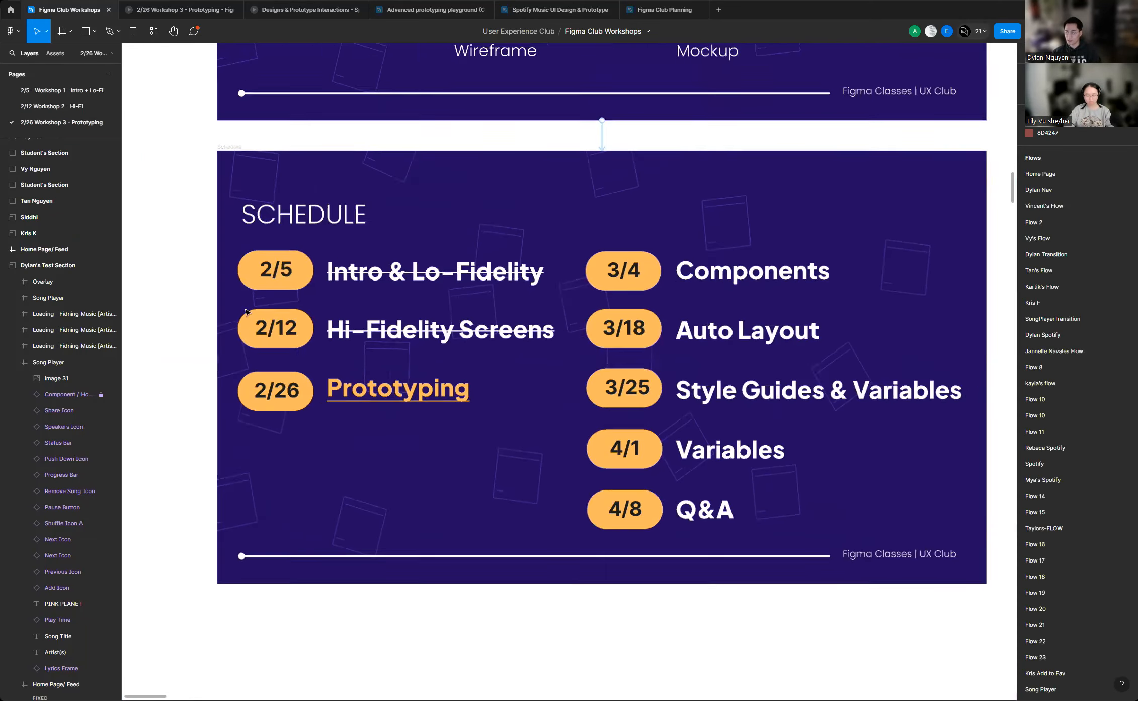
{"action": "scroll", "coordinate": [245, 311], "scroll_direction": "down", "scroll_amount": 3}
{"action": "scroll", "coordinate": [302, 313], "scroll_direction": "up", "scroll_amount": 4}
{"action": "scroll", "coordinate": [350, 317], "scroll_direction": "down", "scroll_amount": 4}
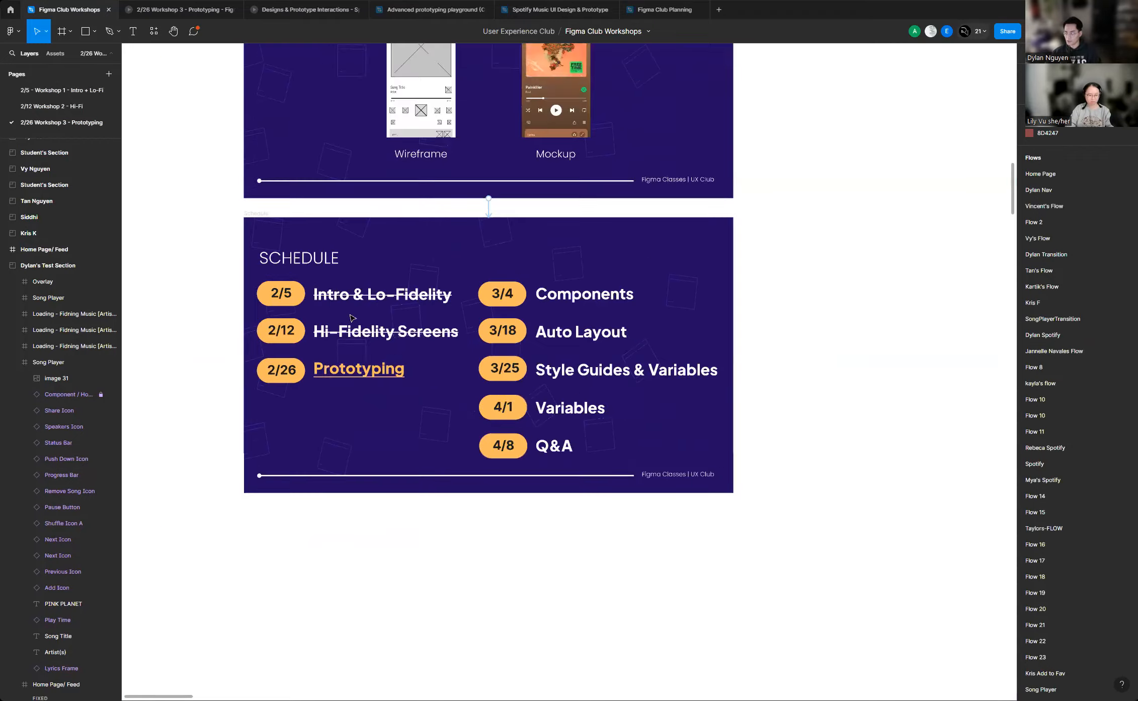
{"action": "scroll", "coordinate": [351, 317], "scroll_direction": "down", "scroll_amount": 10}
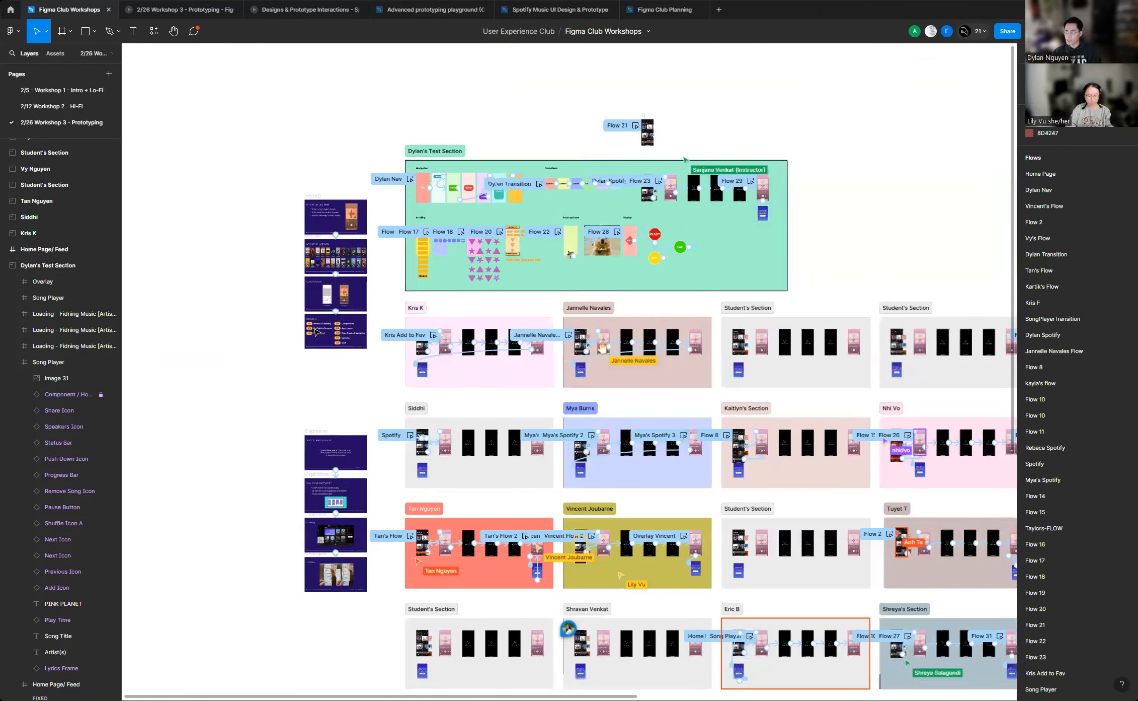
{"action": "scroll", "coordinate": [644, 129], "scroll_direction": "up", "scroll_amount": 10}
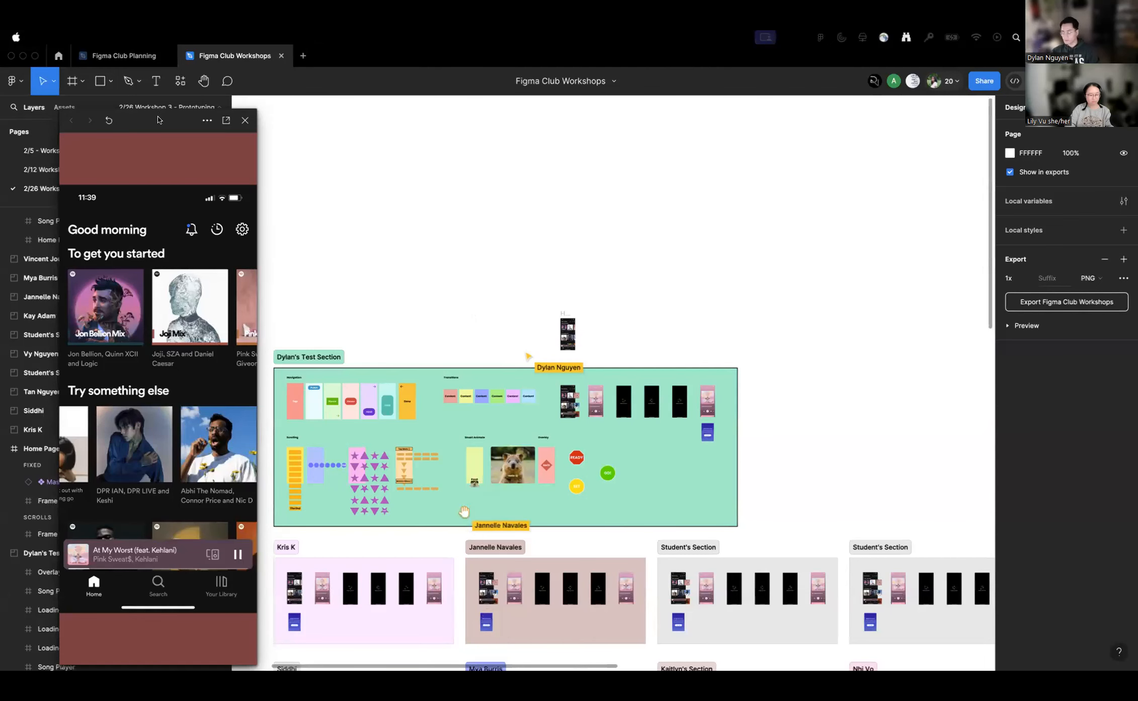
Inspect the test section's Home Page/ Feed frame, its nested content frame and status bar, and try scrolling its preview
{"action": "scroll", "coordinate": [615, 349], "scroll_direction": "up", "scroll_amount": 10}
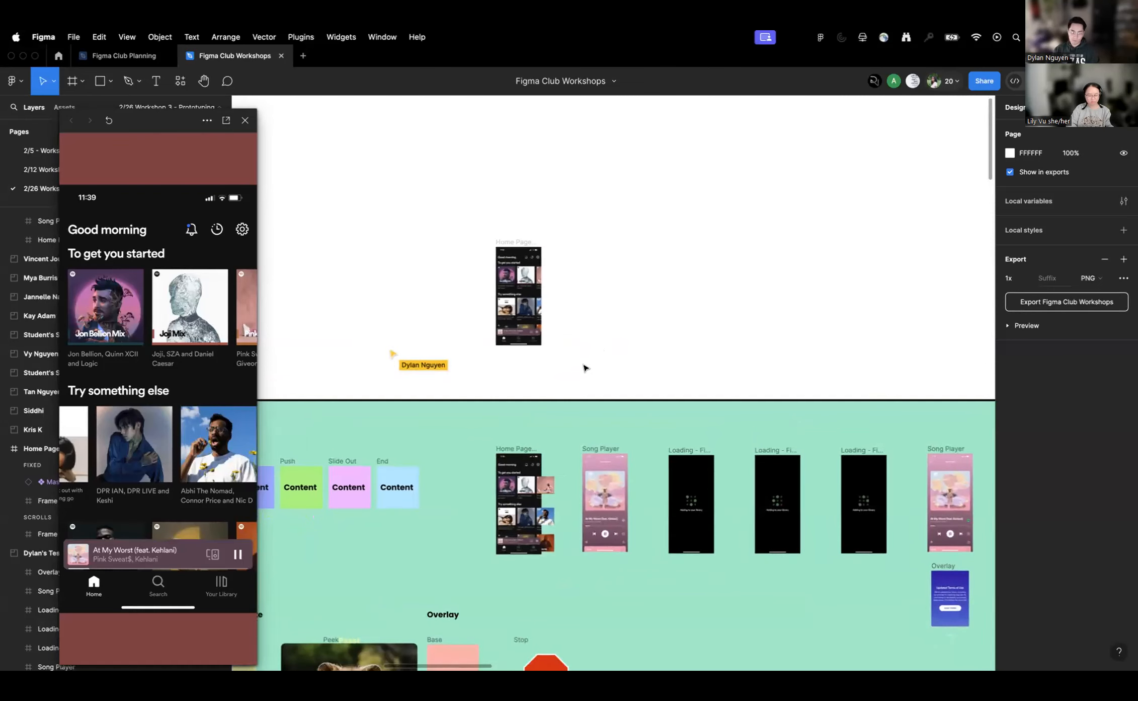
{"action": "scroll", "coordinate": [584, 368], "scroll_direction": "up", "scroll_amount": 3}
{"action": "scroll", "coordinate": [566, 398], "scroll_direction": "down", "scroll_amount": 5}
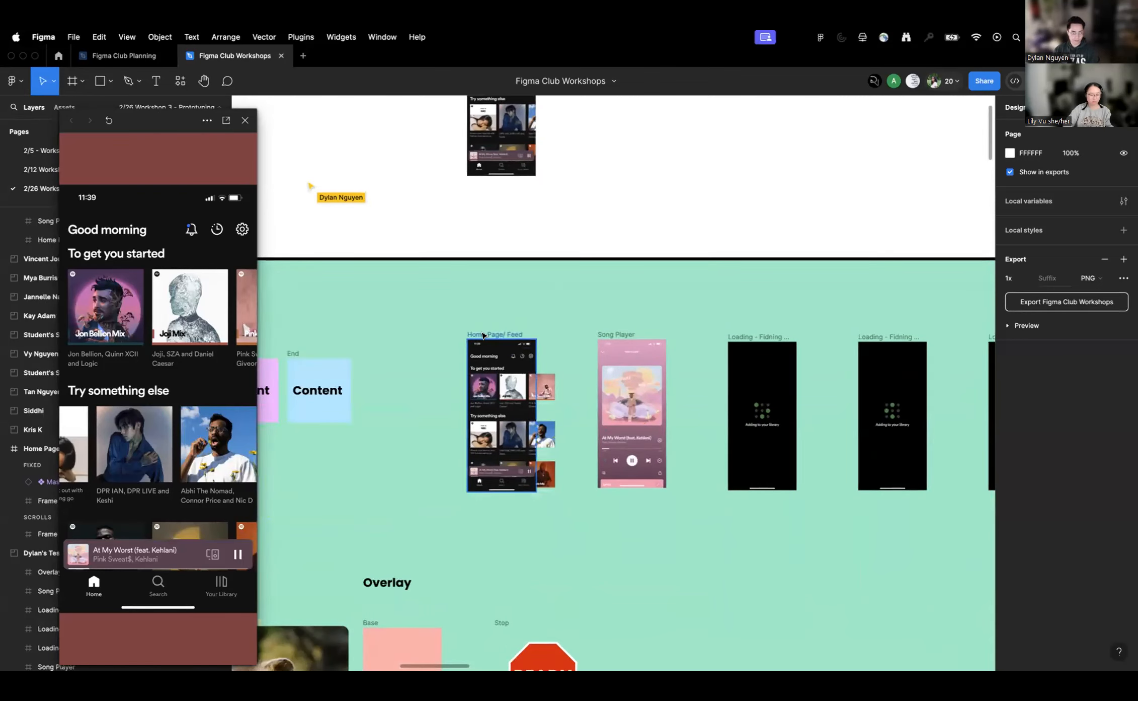
{"action": "left_click", "coordinate": [483, 335]}
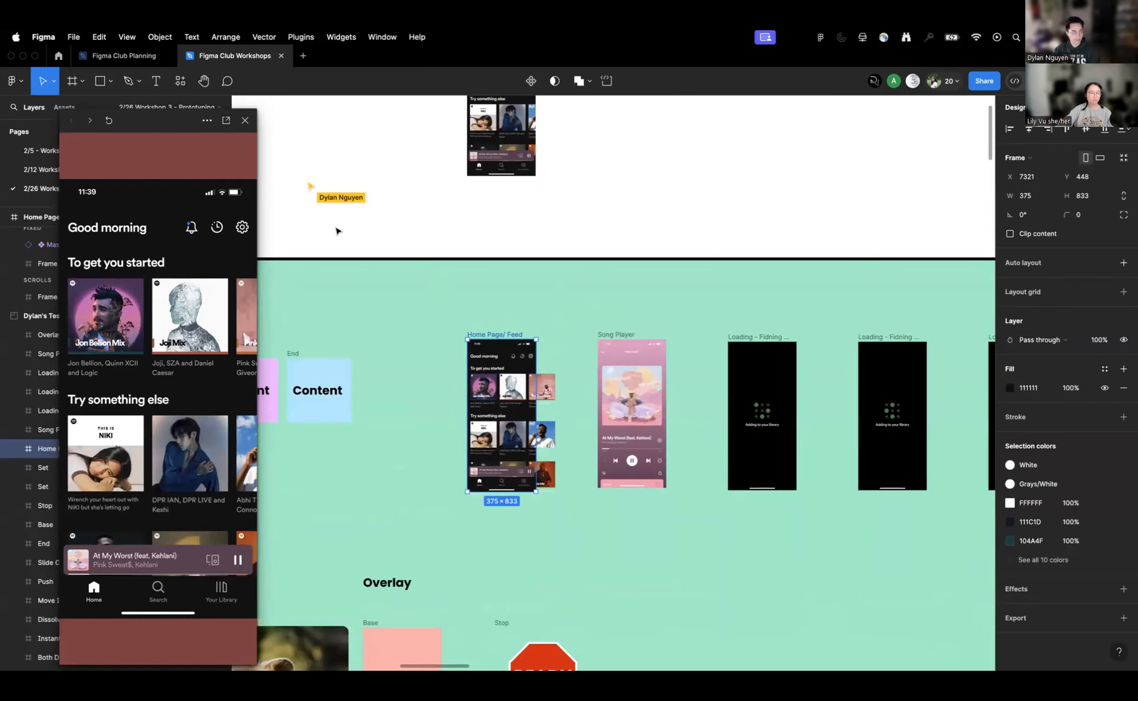
{"action": "scroll", "coordinate": [519, 400], "scroll_direction": "up", "scroll_amount": 5}
{"action": "scroll", "coordinate": [523, 387], "scroll_direction": "up", "scroll_amount": 3}
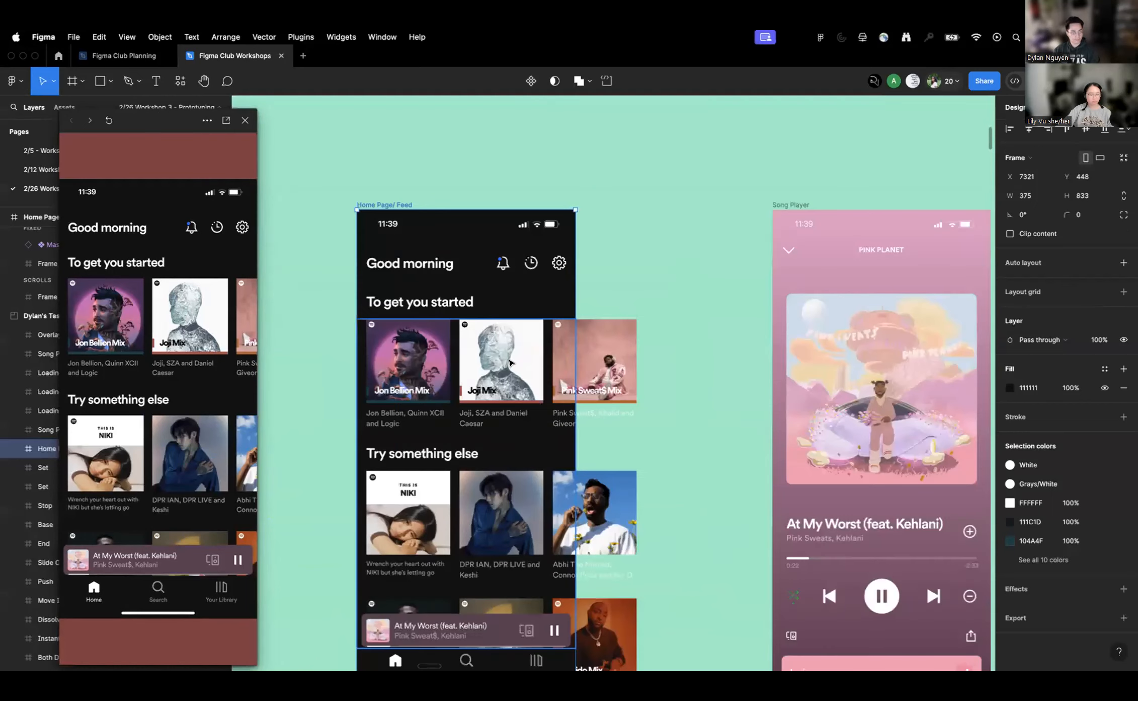
{"action": "left_click", "coordinate": [468, 422]}
{"action": "scroll", "coordinate": [468, 402], "scroll_direction": "down", "scroll_amount": 2}
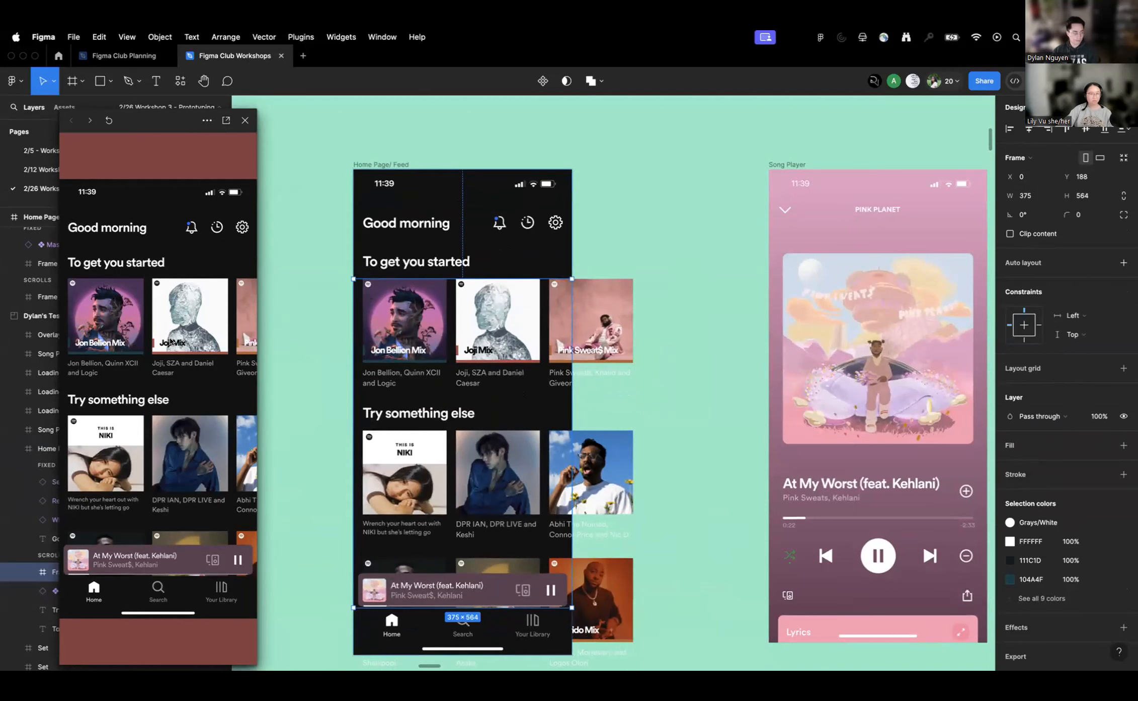
{"action": "left_click_drag", "start_coordinate": [118, 295], "coordinate": [118, 290]}
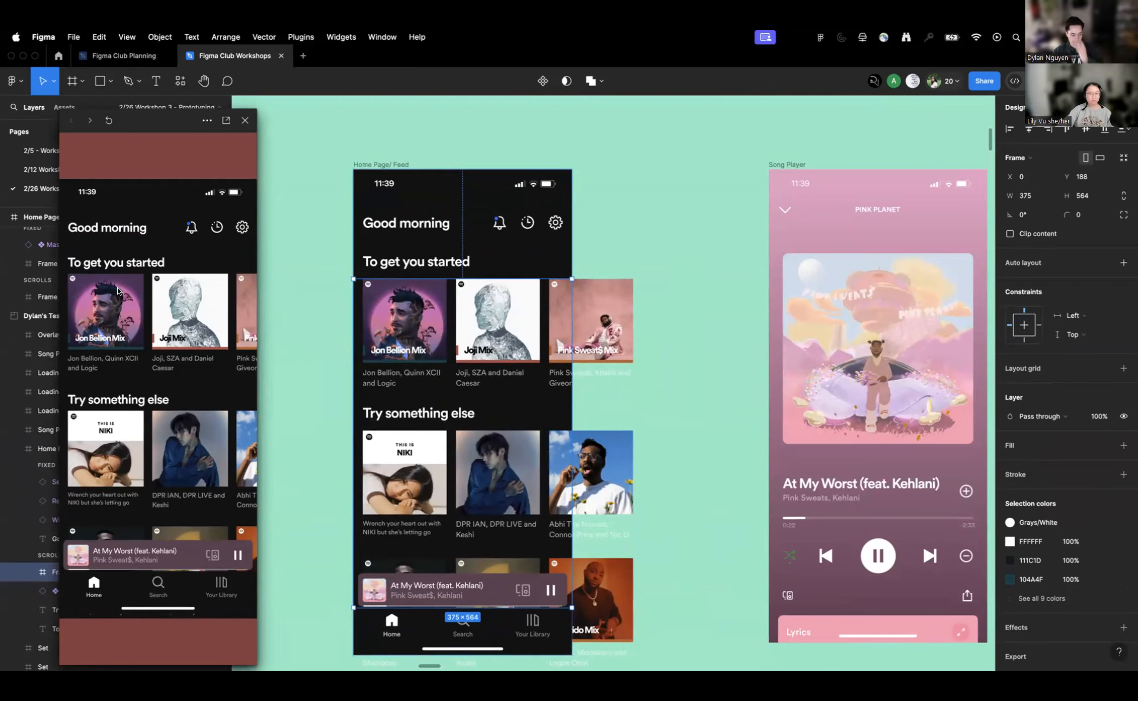
{"action": "left_click", "coordinate": [366, 183]}
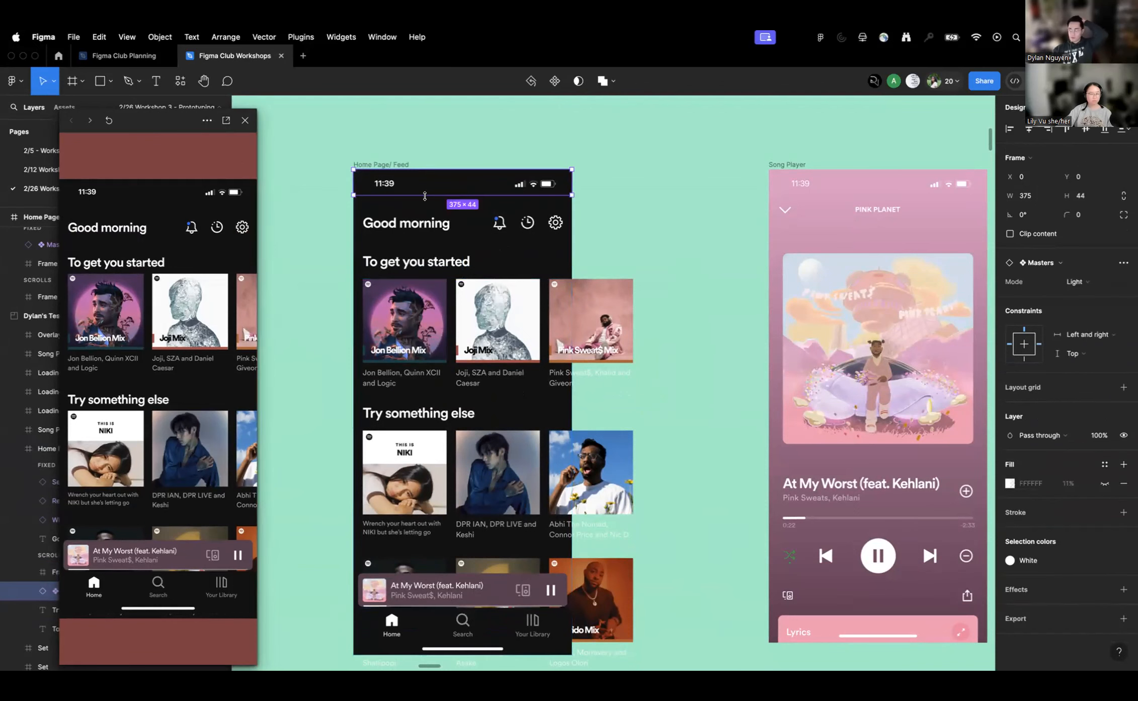
Duplicate the test section's Home Page/ Feed frame onto the empty canvas beside the standalone home page frame
{"action": "scroll", "coordinate": [425, 196], "scroll_direction": "down", "scroll_amount": 5}
{"action": "scroll", "coordinate": [438, 289], "scroll_direction": "up", "scroll_amount": 3}
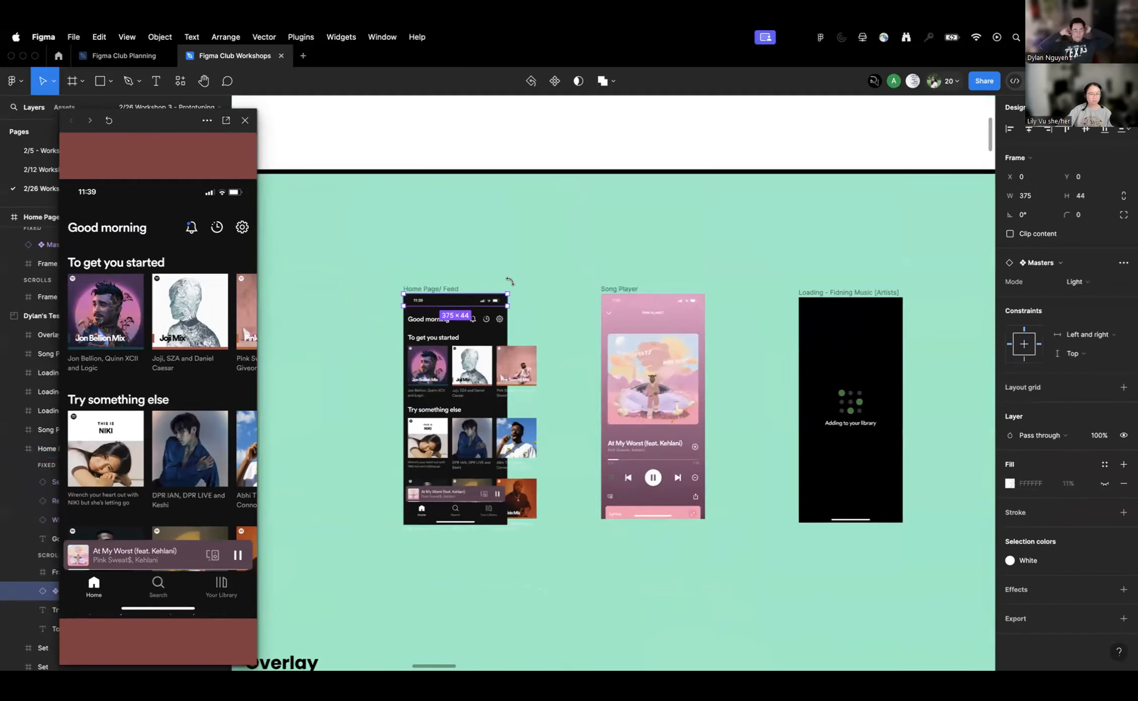
{"action": "left_click", "coordinate": [424, 288]}
{"action": "scroll", "coordinate": [436, 266], "scroll_direction": "up", "scroll_amount": 4}
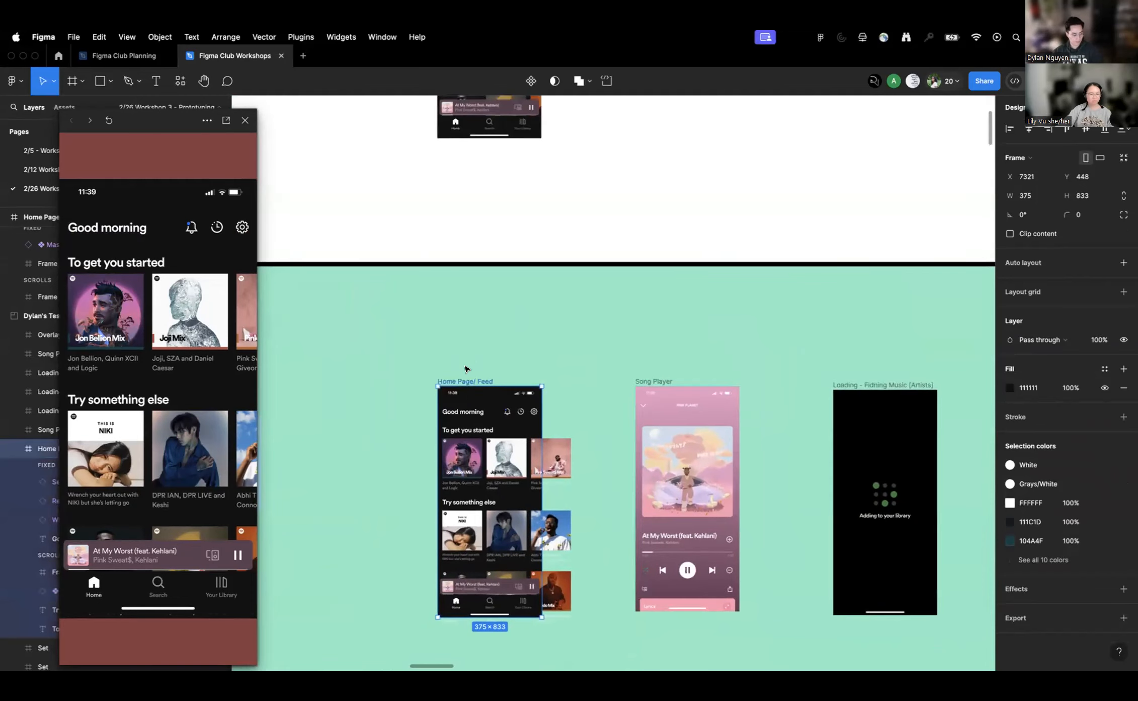
{"action": "scroll", "coordinate": [466, 369], "scroll_direction": "down", "scroll_amount": 4}
{"action": "scroll", "coordinate": [516, 220], "scroll_direction": "up", "scroll_amount": 4}
{"action": "scroll", "coordinate": [501, 404], "scroll_direction": "up", "scroll_amount": 1}
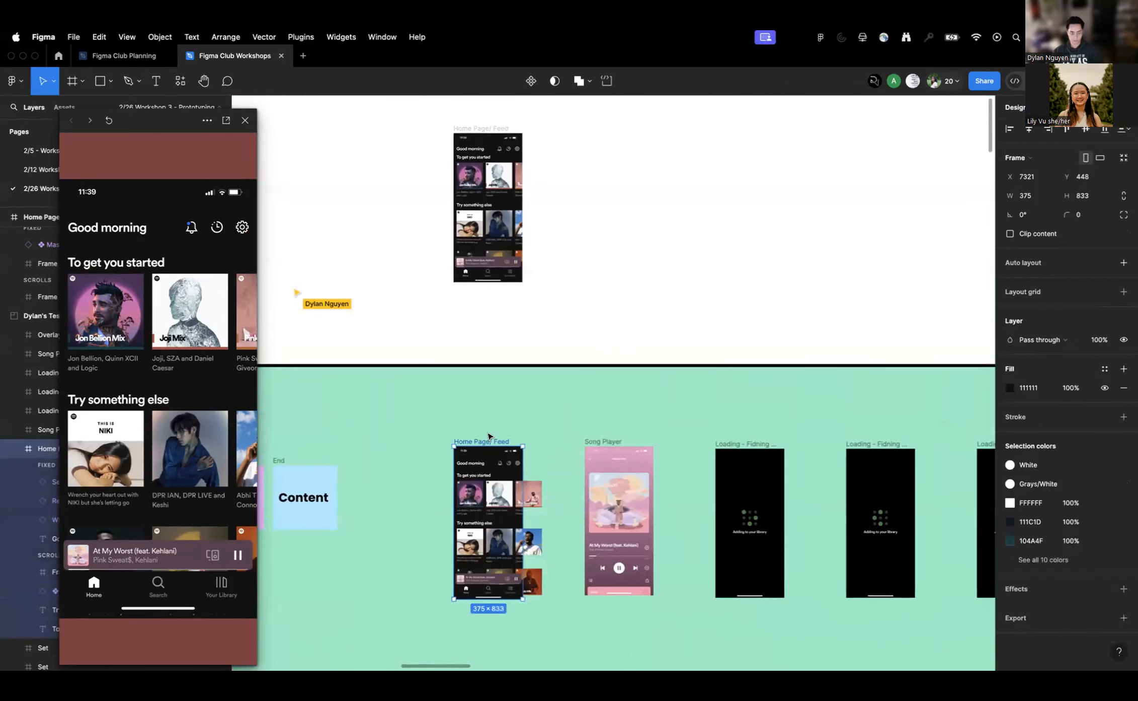
{"action": "left_click_drag", "start_coordinate": [484, 441], "coordinate": [569, 129]}
{"action": "scroll", "coordinate": [666, 267], "scroll_direction": "up", "scroll_amount": 4}
{"action": "scroll", "coordinate": [727, 327], "scroll_direction": "up", "scroll_amount": 5}
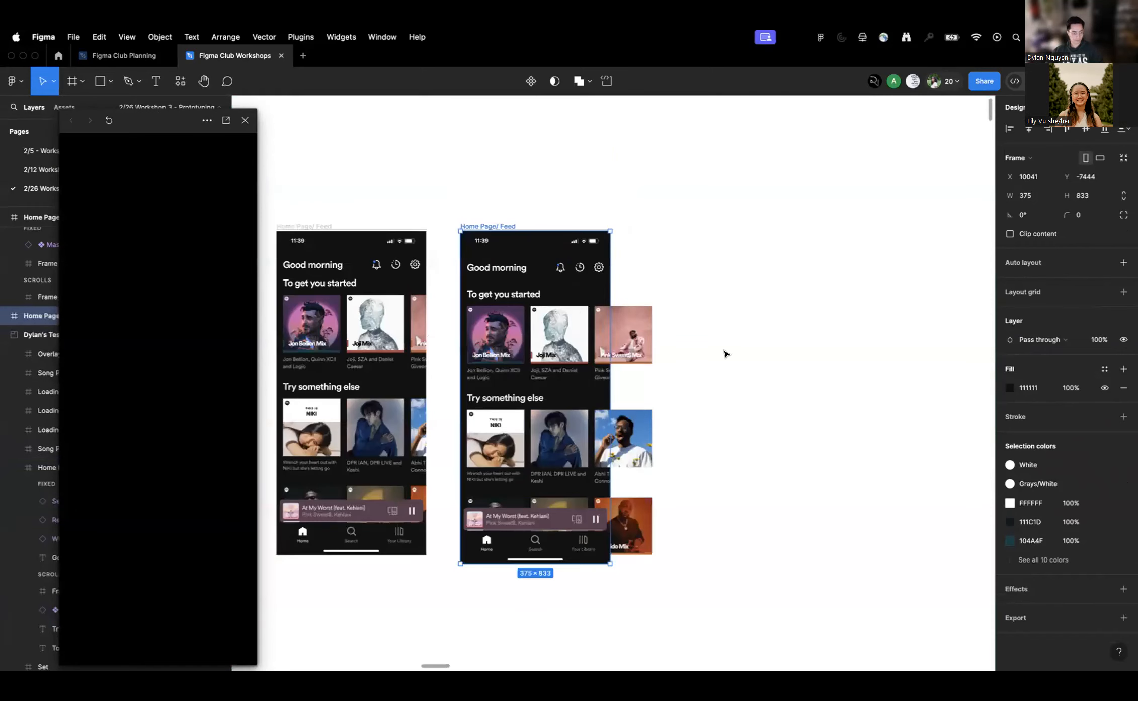
Ungroup the nested Frame 439 that holds the mix rows in the duplicated home page, and clear the selection
{"action": "scroll", "coordinate": [578, 348], "scroll_direction": "up", "scroll_amount": 3}
{"action": "key", "text": "Escape"}
{"action": "left_click", "coordinate": [526, 436]}
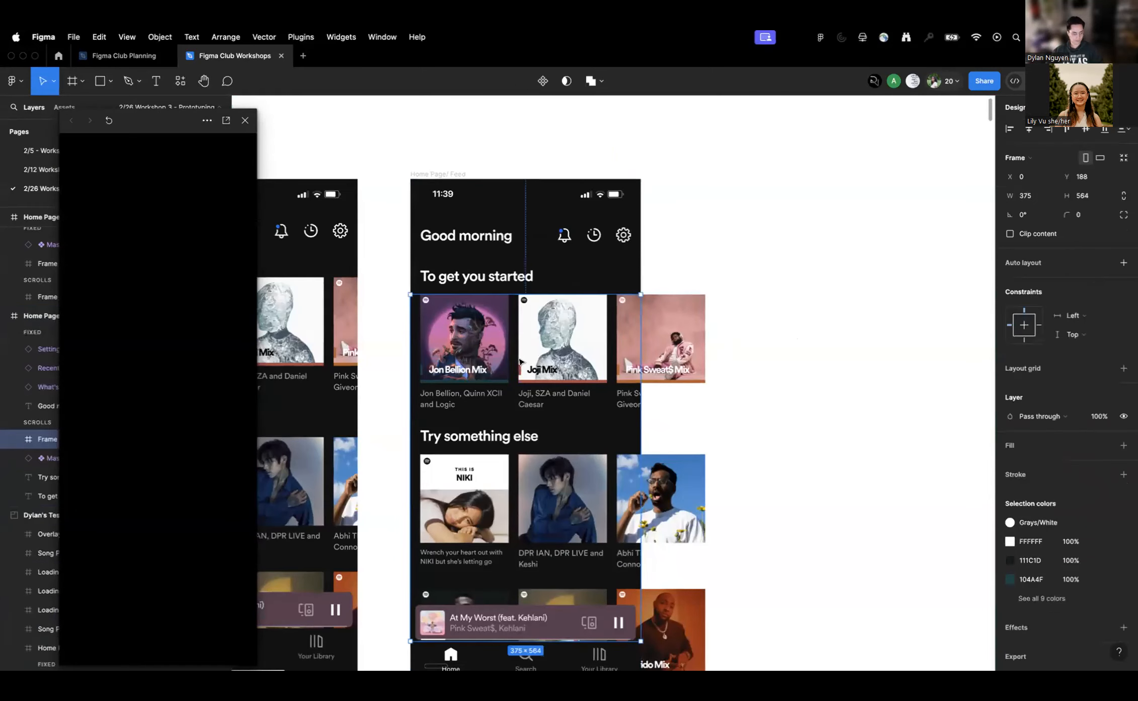
{"action": "right_click", "coordinate": [526, 436]}
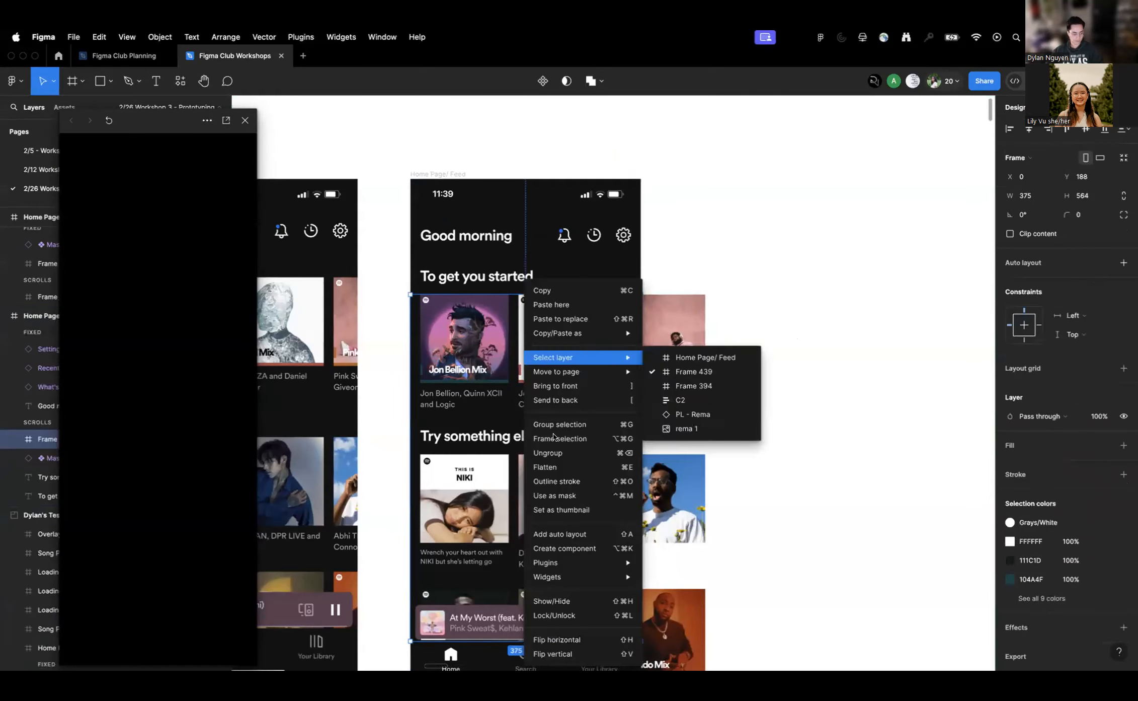
{"action": "left_click", "coordinate": [572, 453]}
{"action": "left_click", "coordinate": [770, 408]}
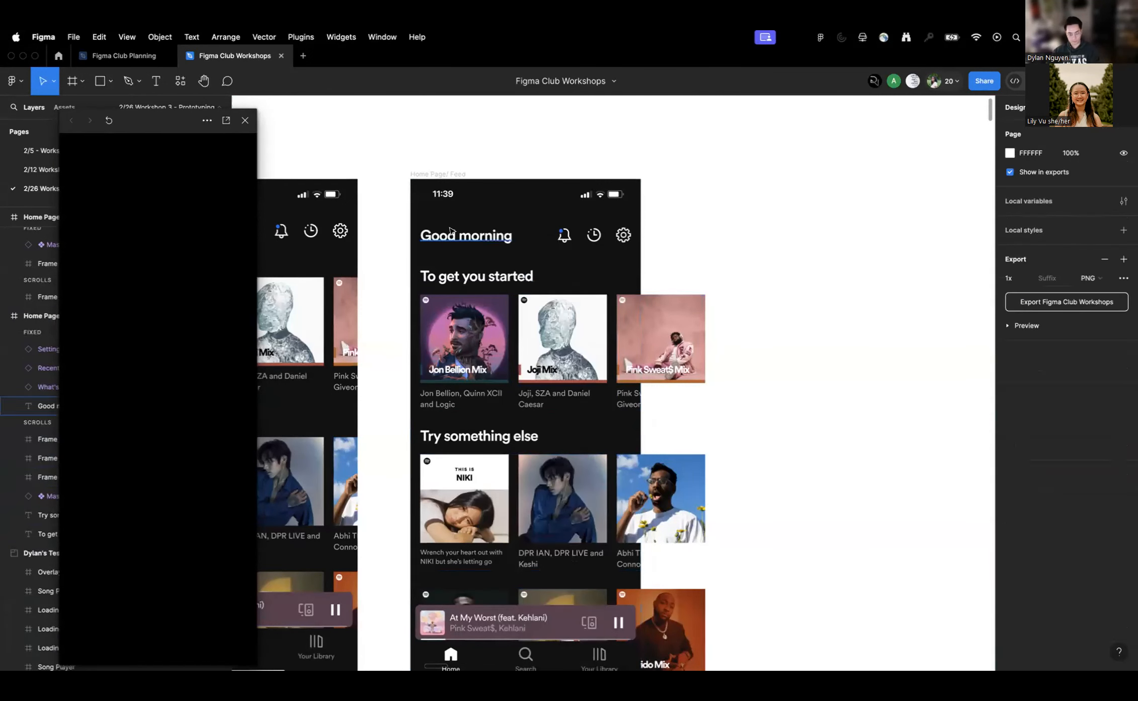
Extend the duplicated Home Page/ Feed frame downward to a height of about 976
{"action": "scroll", "coordinate": [744, 418], "scroll_direction": "down", "scroll_amount": 2}
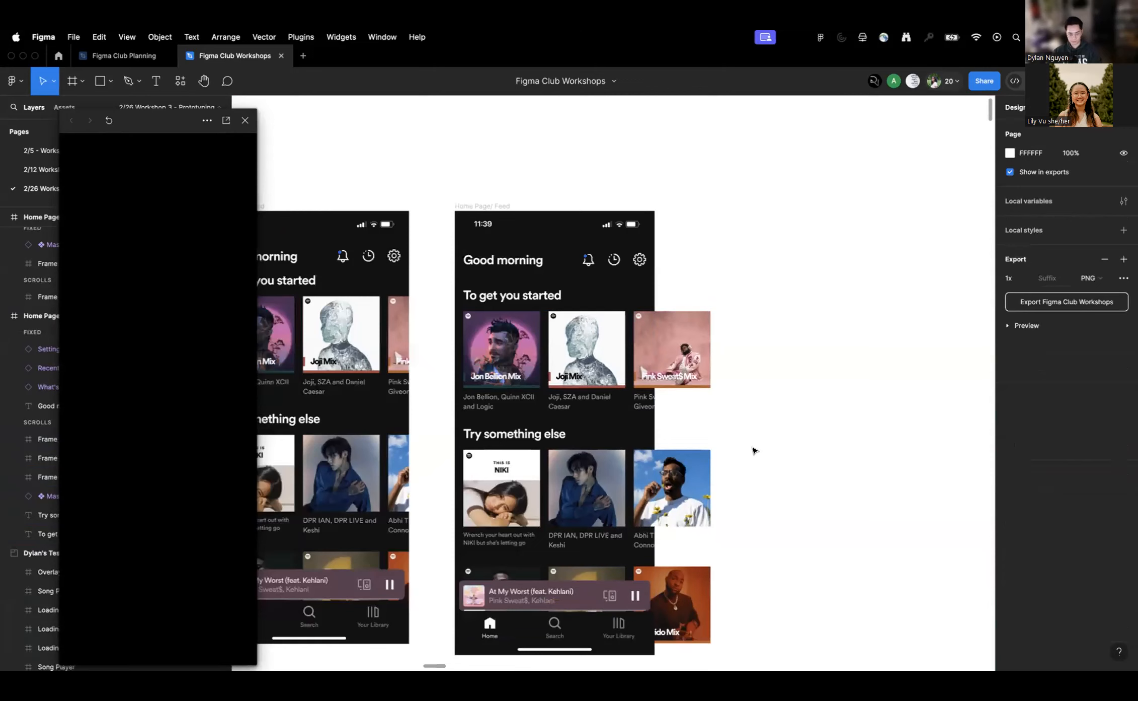
{"action": "scroll", "coordinate": [753, 449], "scroll_direction": "down", "scroll_amount": 3}
{"action": "left_click", "coordinate": [463, 140]}
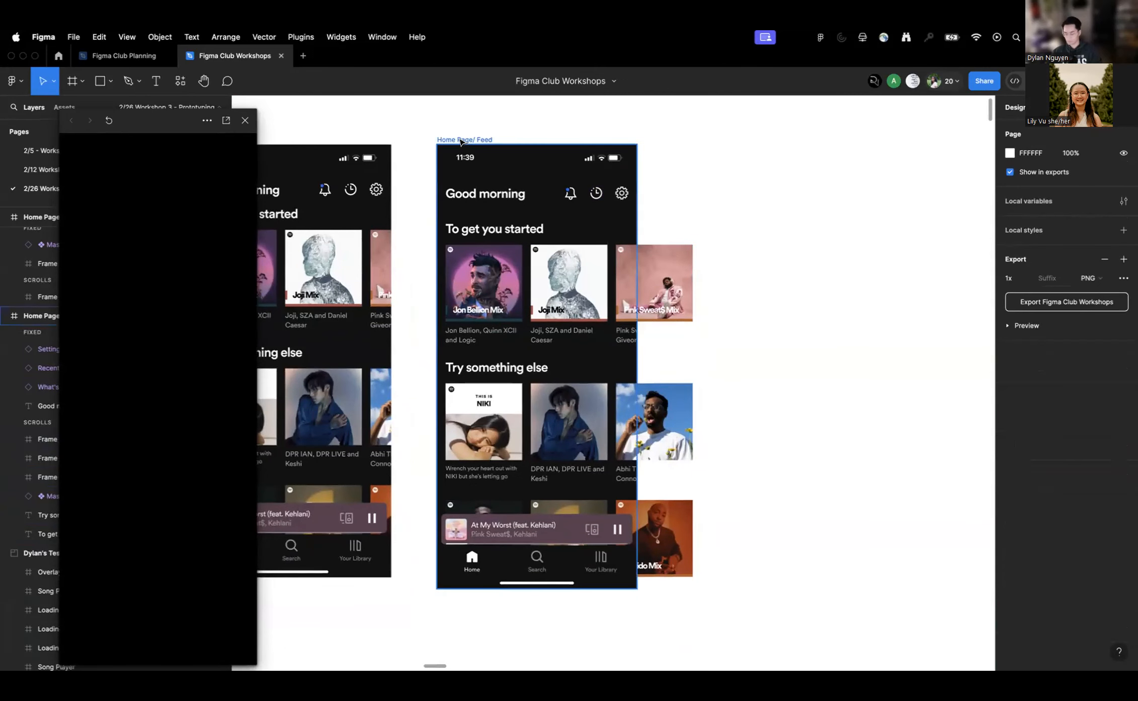
{"action": "left_click", "coordinate": [461, 142]}
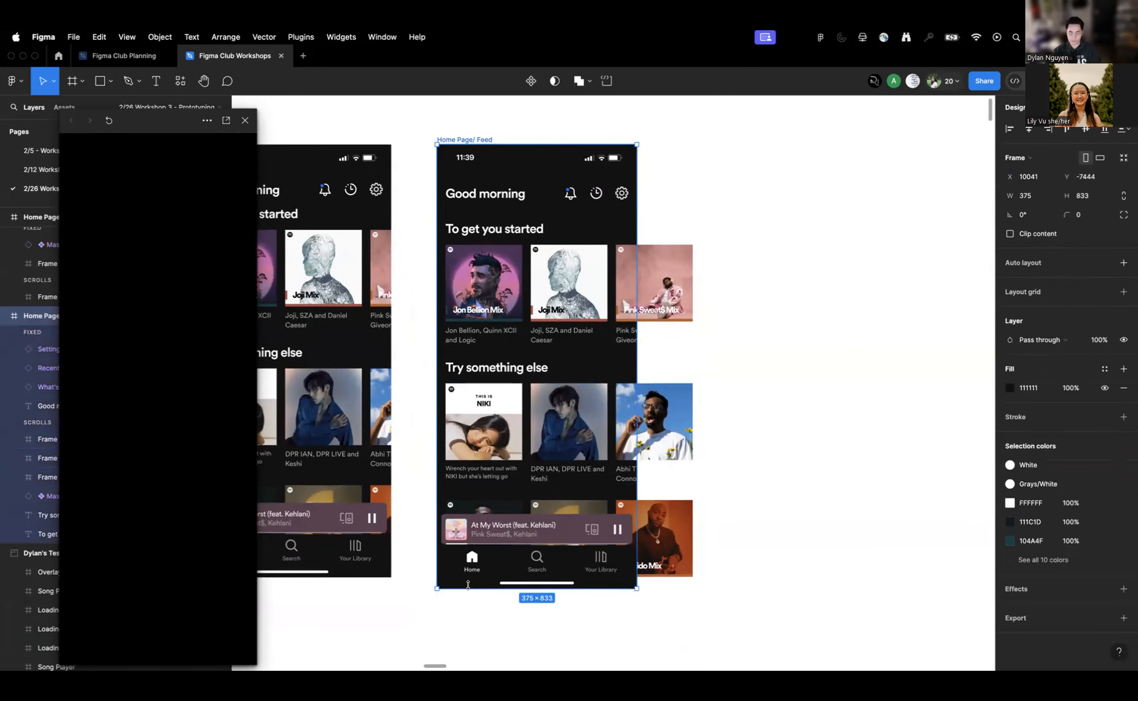
{"action": "left_click_drag", "start_coordinate": [468, 584], "coordinate": [469, 660]}
Wrap the playback bar, navigation bar and home indicator in one frame and move it to the home page's lower edge
{"action": "scroll", "coordinate": [722, 592], "scroll_direction": "down", "scroll_amount": 3}
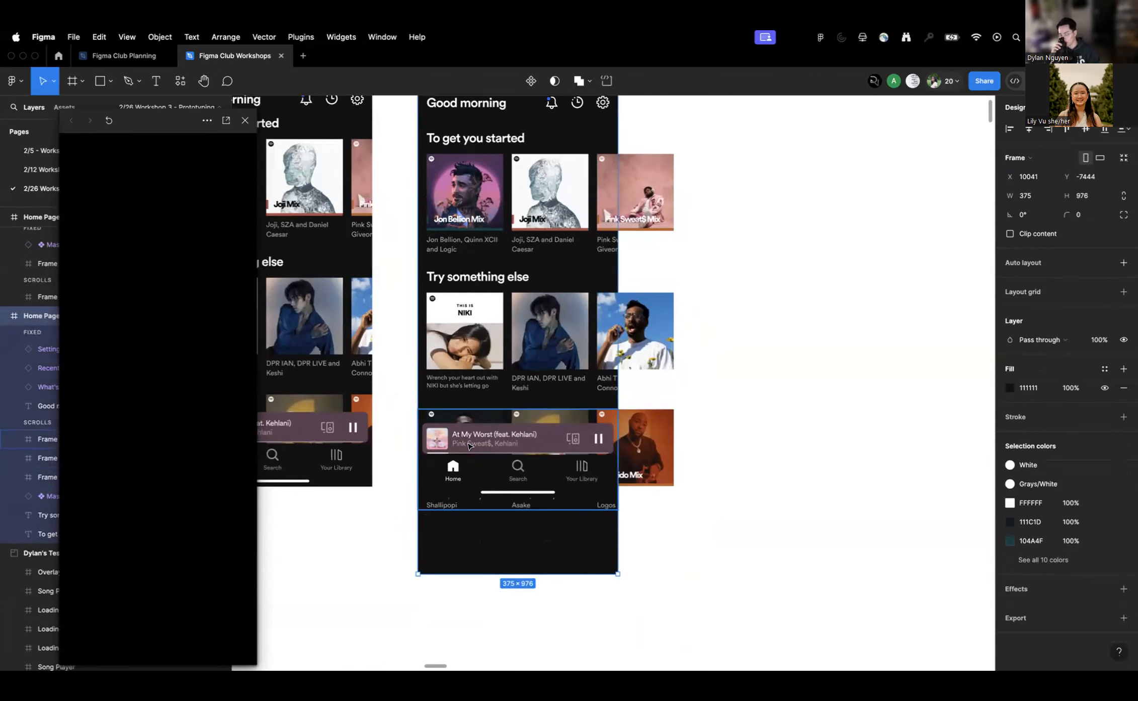
{"action": "double_click", "coordinate": [470, 446]}
{"action": "left_click", "coordinate": [452, 474], "text": "shift"}
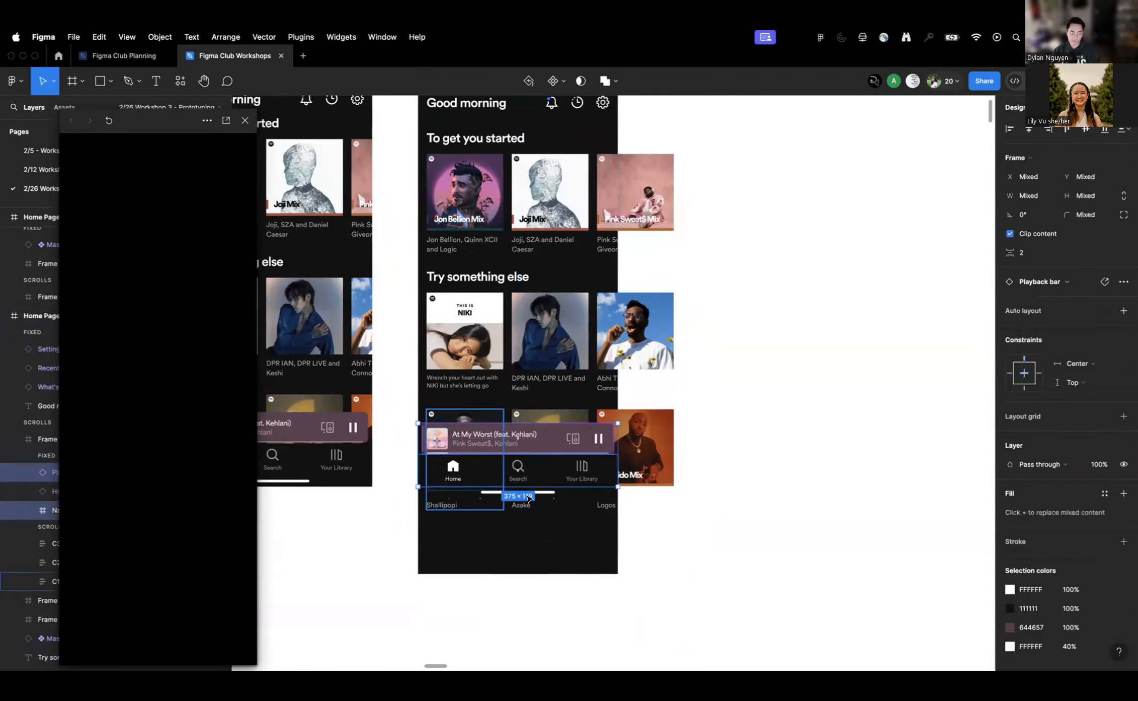
{"action": "left_click", "coordinate": [523, 492], "text": "shift"}
{"action": "right_click", "coordinate": [485, 470]}
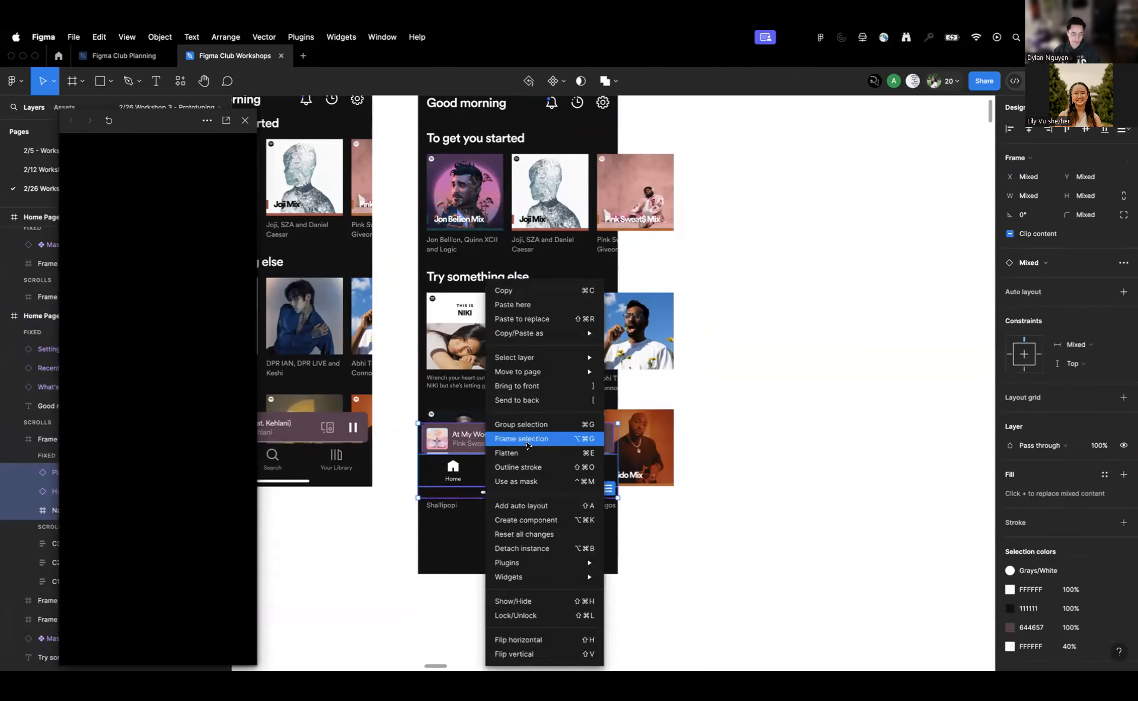
{"action": "left_click", "coordinate": [526, 439]}
{"action": "left_click_drag", "start_coordinate": [491, 447], "coordinate": [501, 521]}
{"action": "scroll", "coordinate": [846, 255], "scroll_direction": "down", "scroll_amount": 2}
{"action": "scroll", "coordinate": [831, 243], "scroll_direction": "up", "scroll_amount": 2}
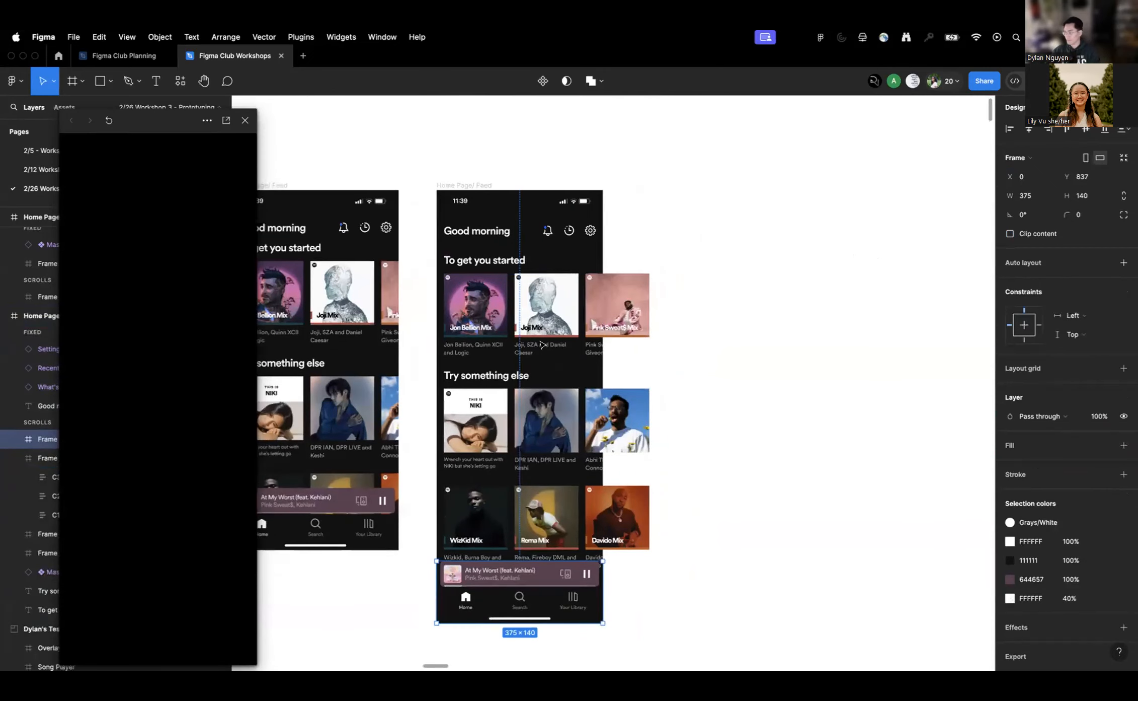
Wrap the Good morning header, its three icons, both section headings and all three mix rows of the duplicated home page in one frame
{"action": "left_click", "coordinate": [554, 319]}
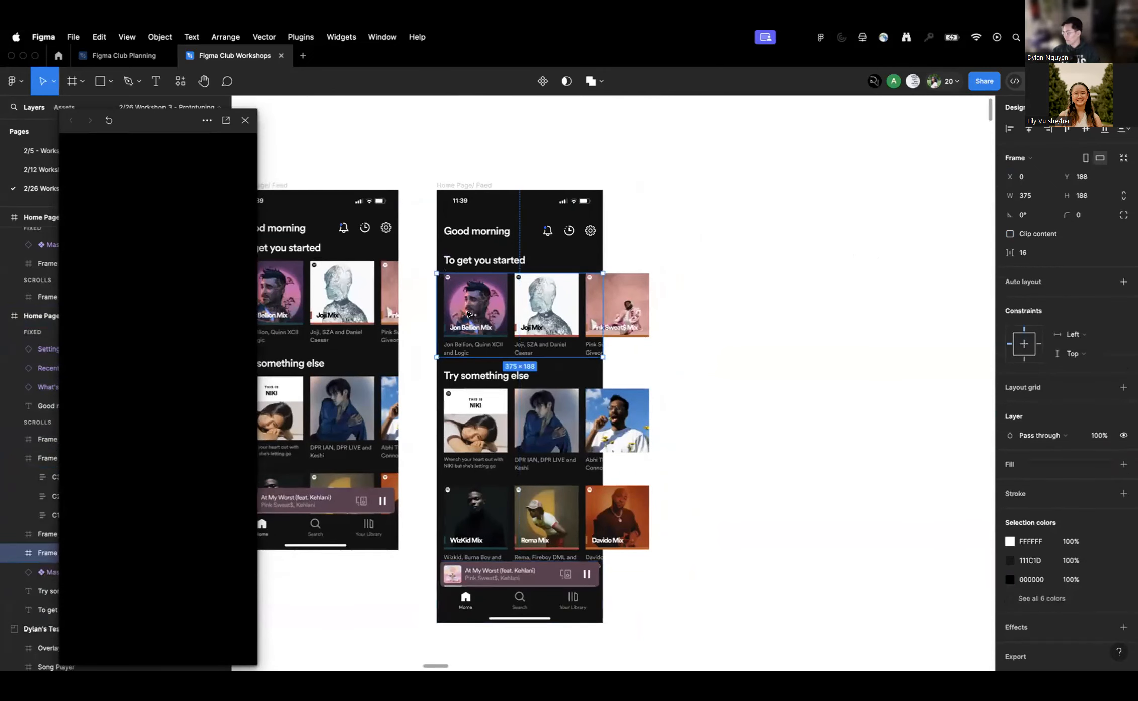
{"action": "left_click", "coordinate": [476, 231]}
{"action": "left_click", "coordinate": [549, 231], "text": "shift"}
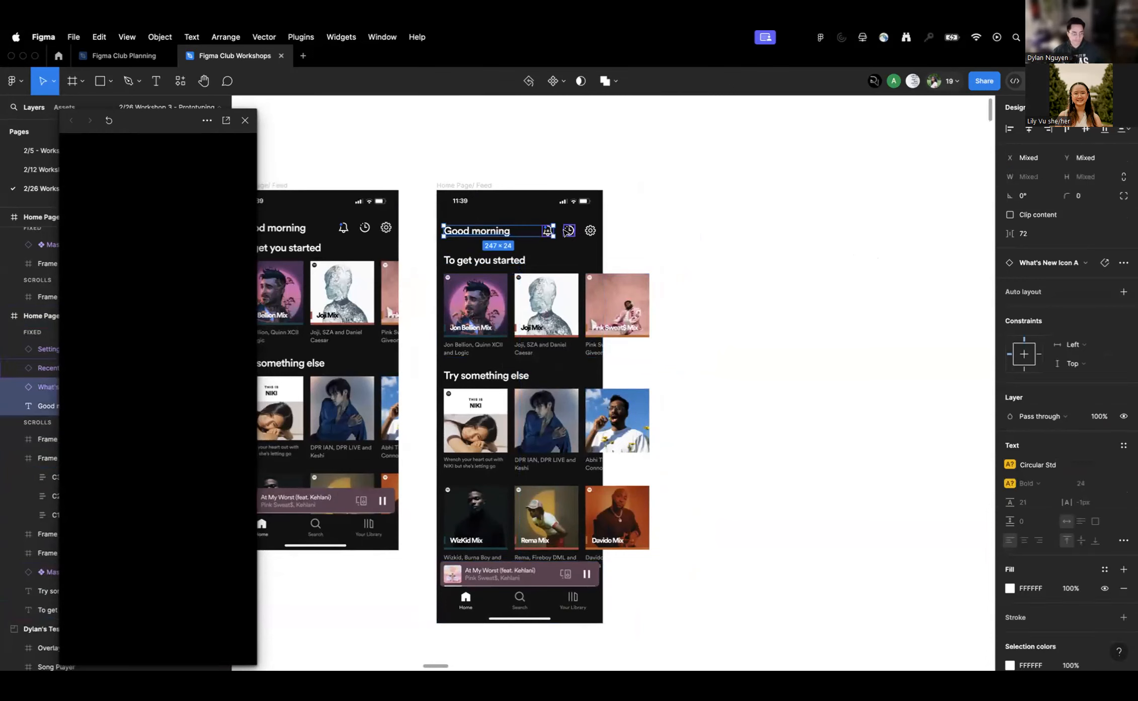
{"action": "left_click", "coordinate": [568, 230], "text": "shift"}
{"action": "left_click", "coordinate": [591, 230], "text": "shift"}
{"action": "left_click", "coordinate": [484, 266], "text": "shift"}
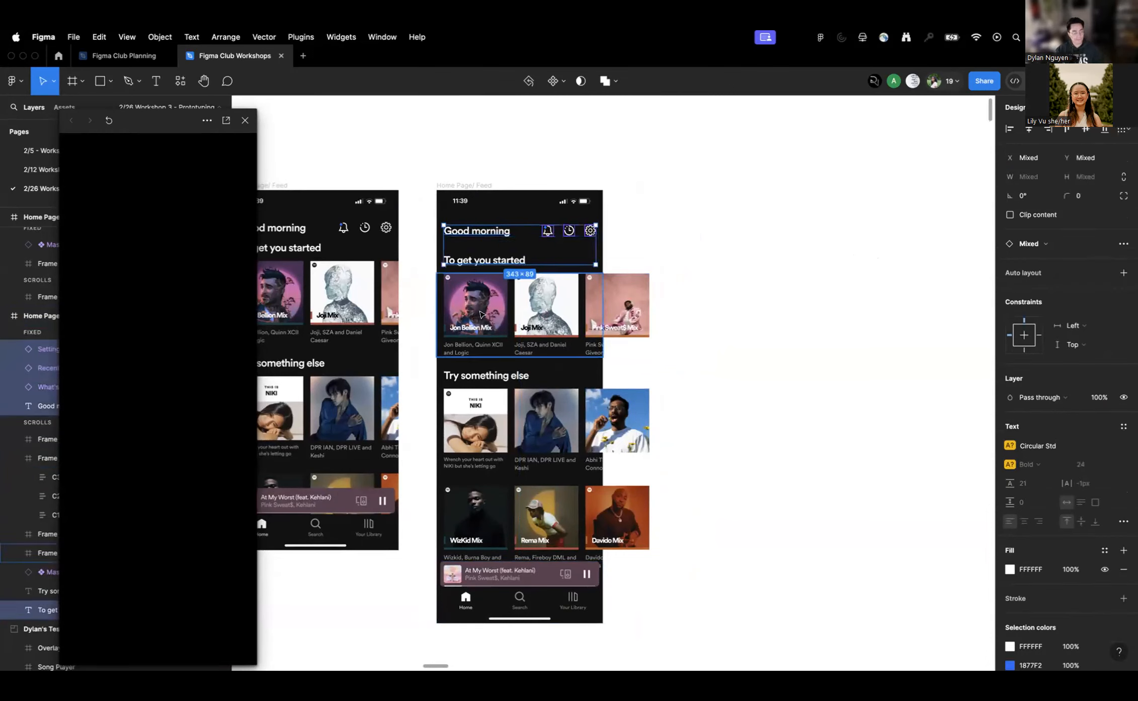
{"action": "left_click", "coordinate": [480, 315], "text": "shift"}
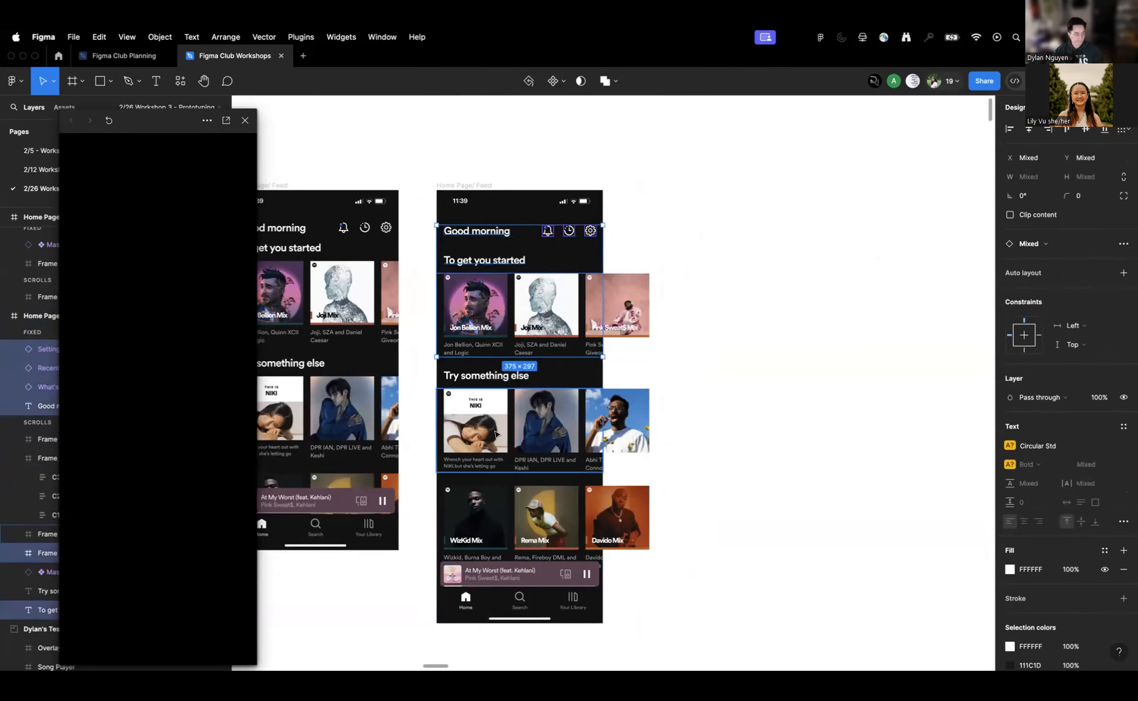
{"action": "left_click", "coordinate": [491, 395], "text": "shift"}
{"action": "left_click", "coordinate": [481, 377], "text": "shift"}
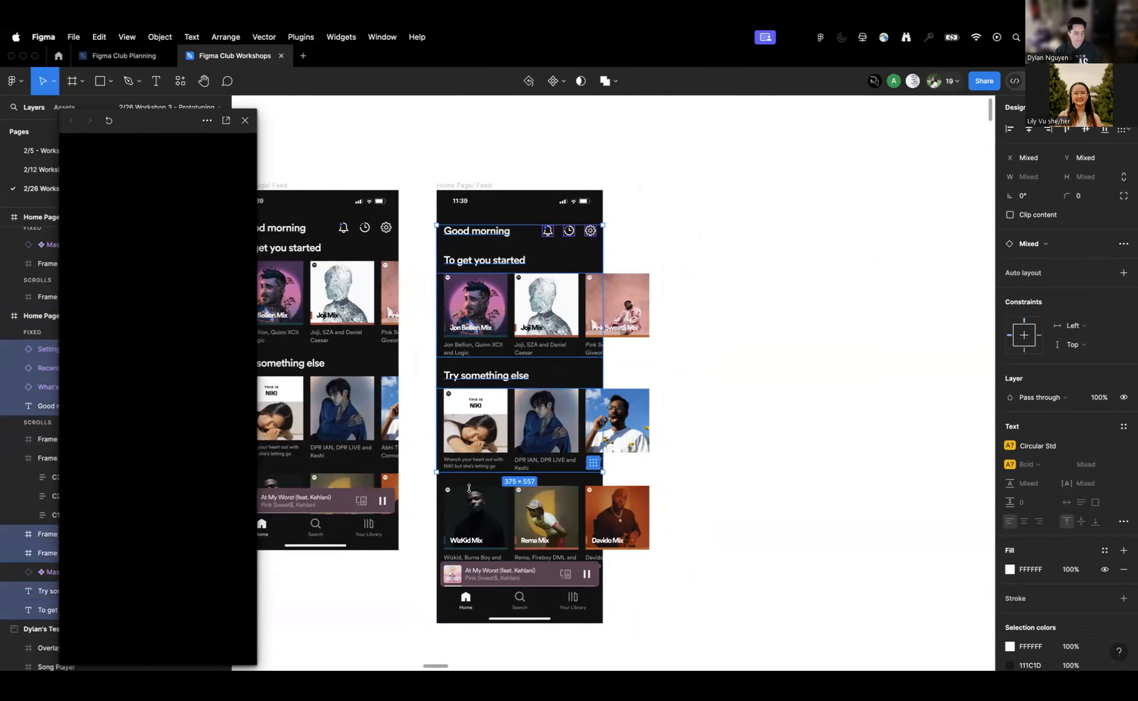
{"action": "left_click", "coordinate": [483, 517], "text": "shift"}
{"action": "right_click", "coordinate": [521, 293]}
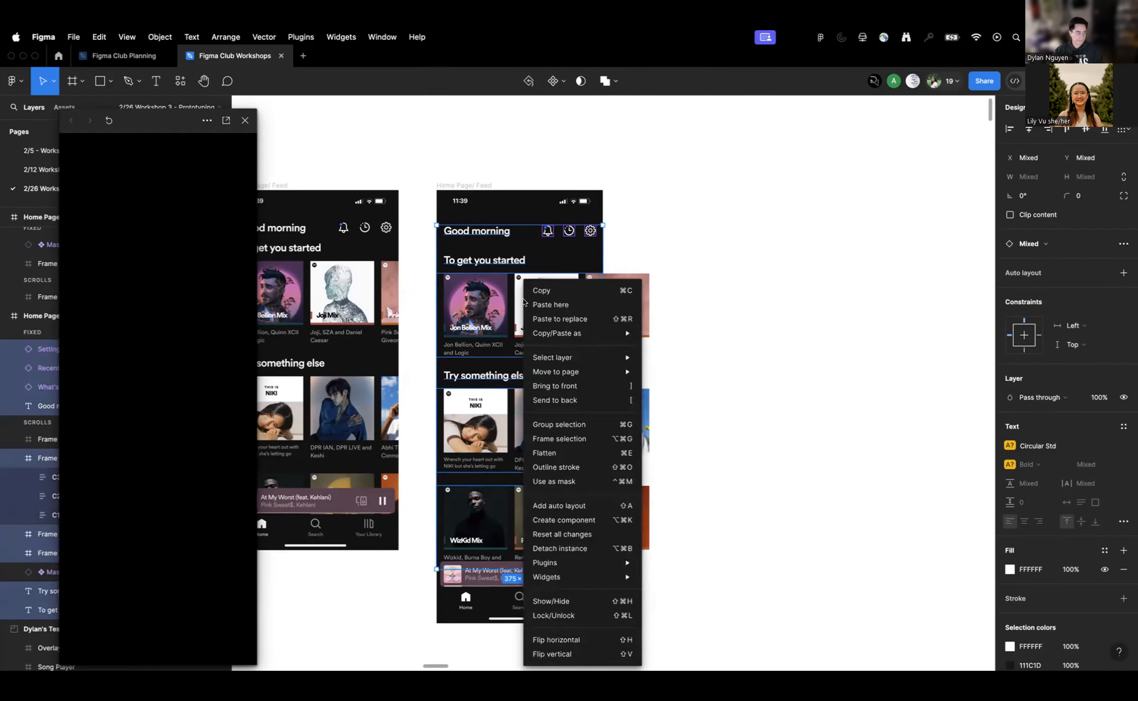
{"action": "left_click", "coordinate": [557, 443]}
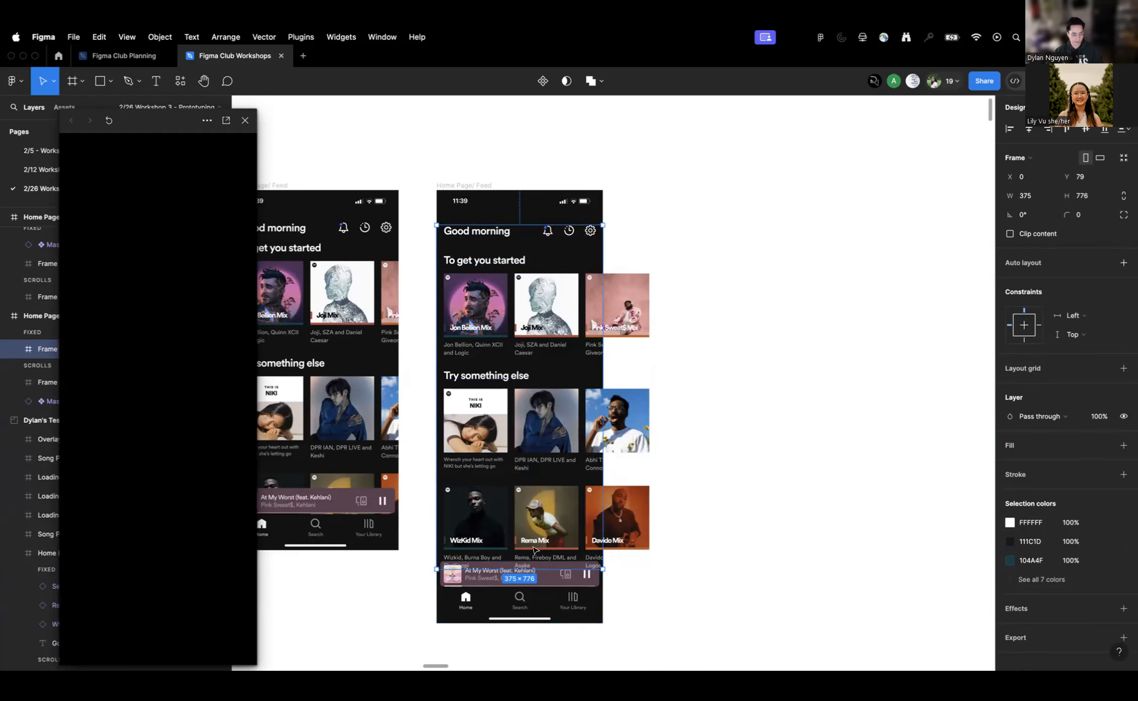
Shorten the new content frame to a height of 602 and try moving the bottom bar frame lower
{"action": "left_click_drag", "start_coordinate": [525, 563], "coordinate": [535, 490]}
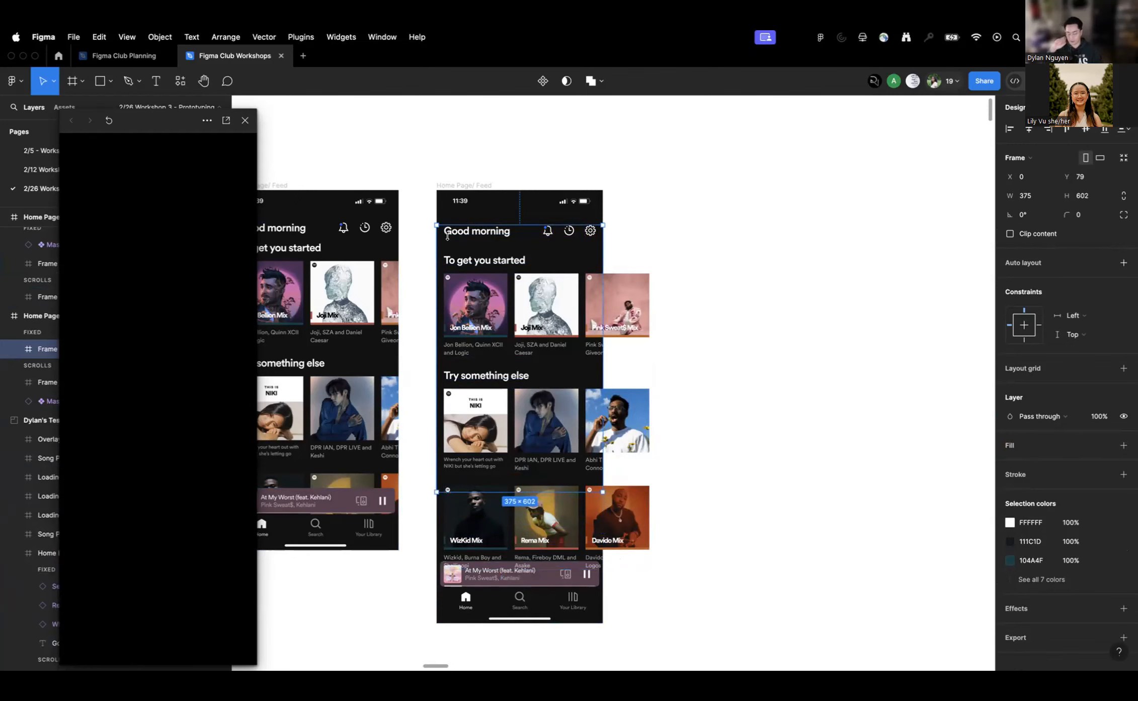
{"action": "left_click", "coordinate": [456, 186]}
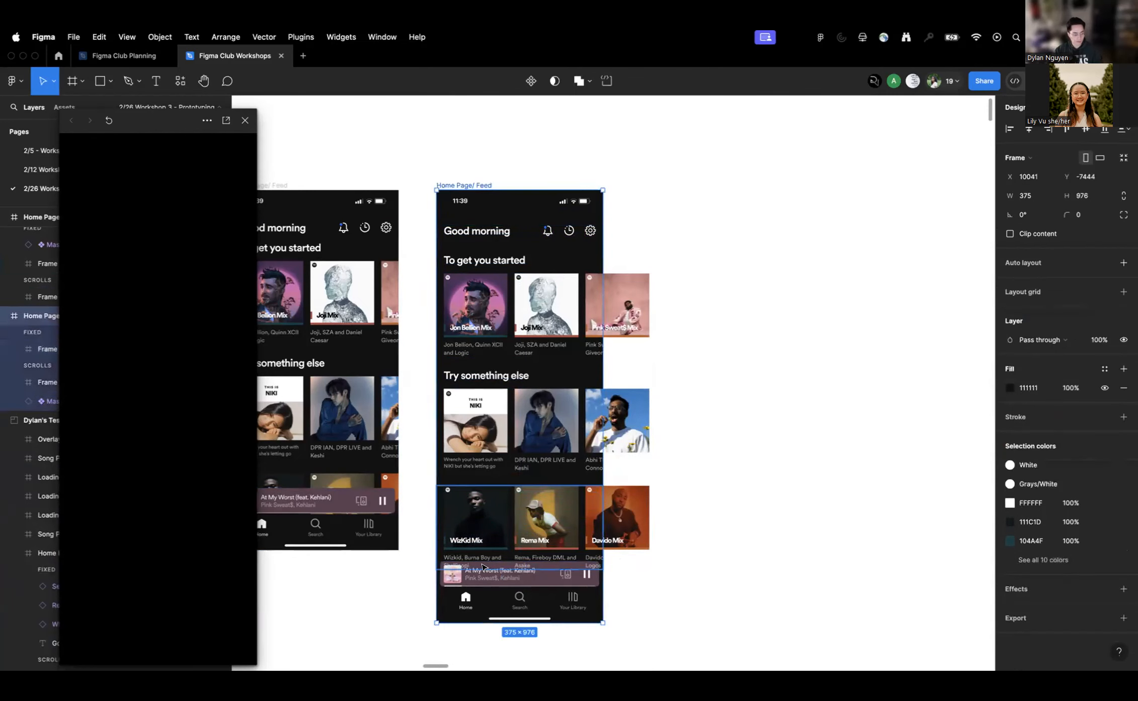
{"action": "left_click_drag", "start_coordinate": [465, 620], "coordinate": [486, 592]}
{"action": "left_click", "coordinate": [483, 593]}
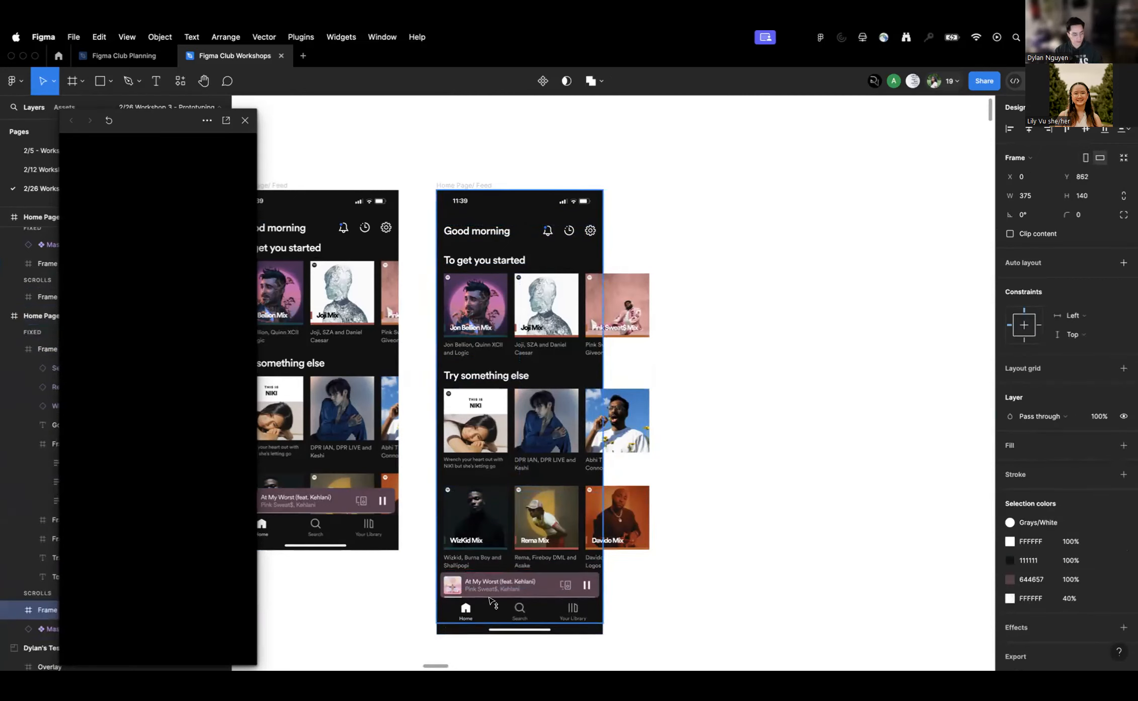
{"action": "left_click", "coordinate": [868, 280]}
Align the bottom bar frame to the home page's lower edge with a Bottom constraint, and extend the home page to a height of 997
{"action": "left_click", "coordinate": [535, 587]}
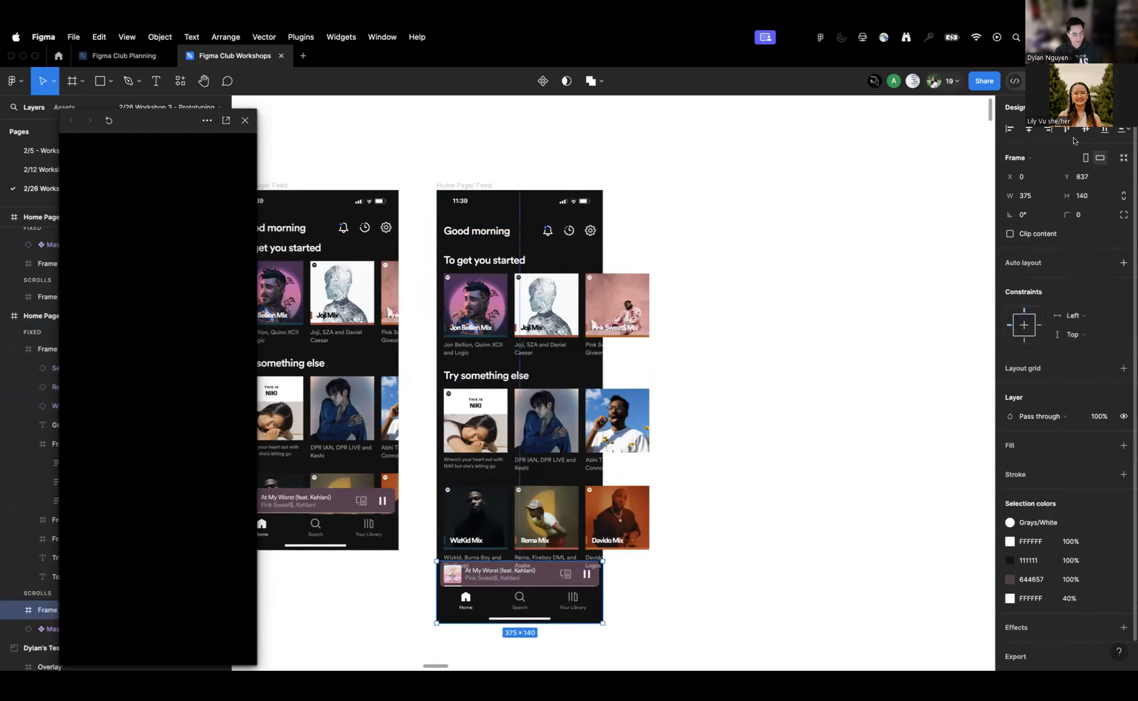
{"action": "left_click", "coordinate": [1103, 129]}
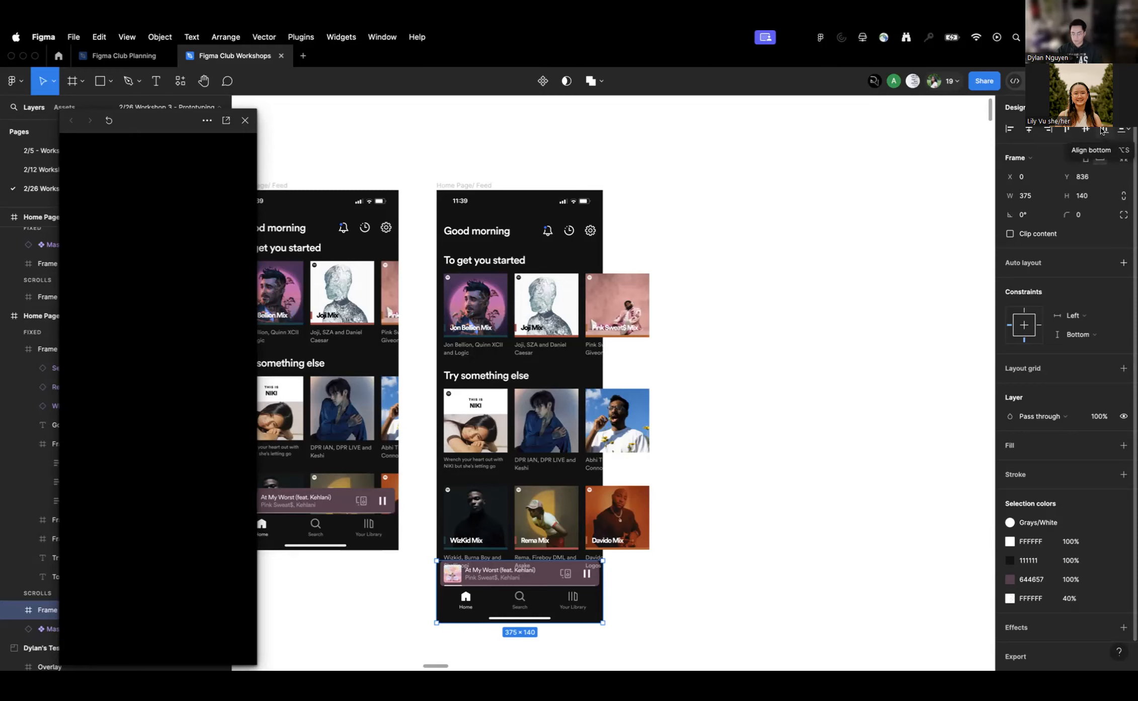
{"action": "left_click", "coordinate": [453, 188]}
{"action": "mouse_move", "coordinate": [452, 623]}
{"action": "left_mouse_down"}
{"action": "mouse_move", "coordinate": [452, 654]}
{"action": "mouse_move", "coordinate": [462, 580]}
{"action": "mouse_move", "coordinate": [473, 631]}
{"action": "left_mouse_up"}
Move the prototype preview off the layer list and examine how the content frame and its third mix row, Frame 432, are nested
{"action": "left_click", "coordinate": [472, 517]}
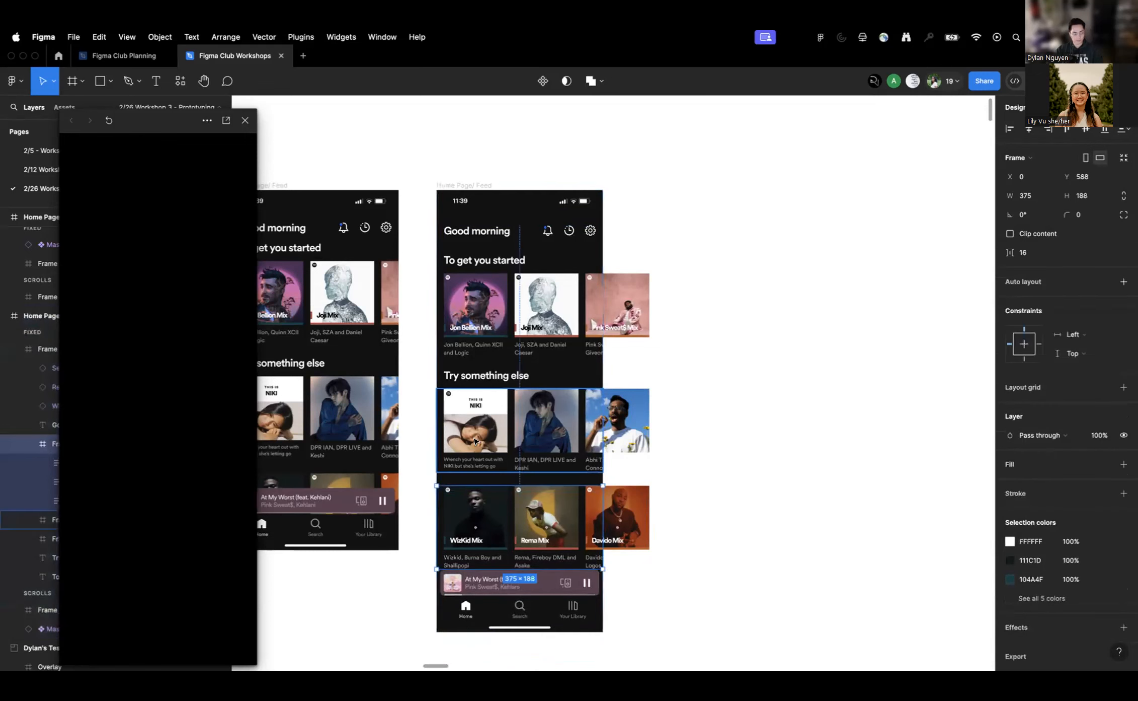
{"action": "left_click", "coordinate": [586, 383]}
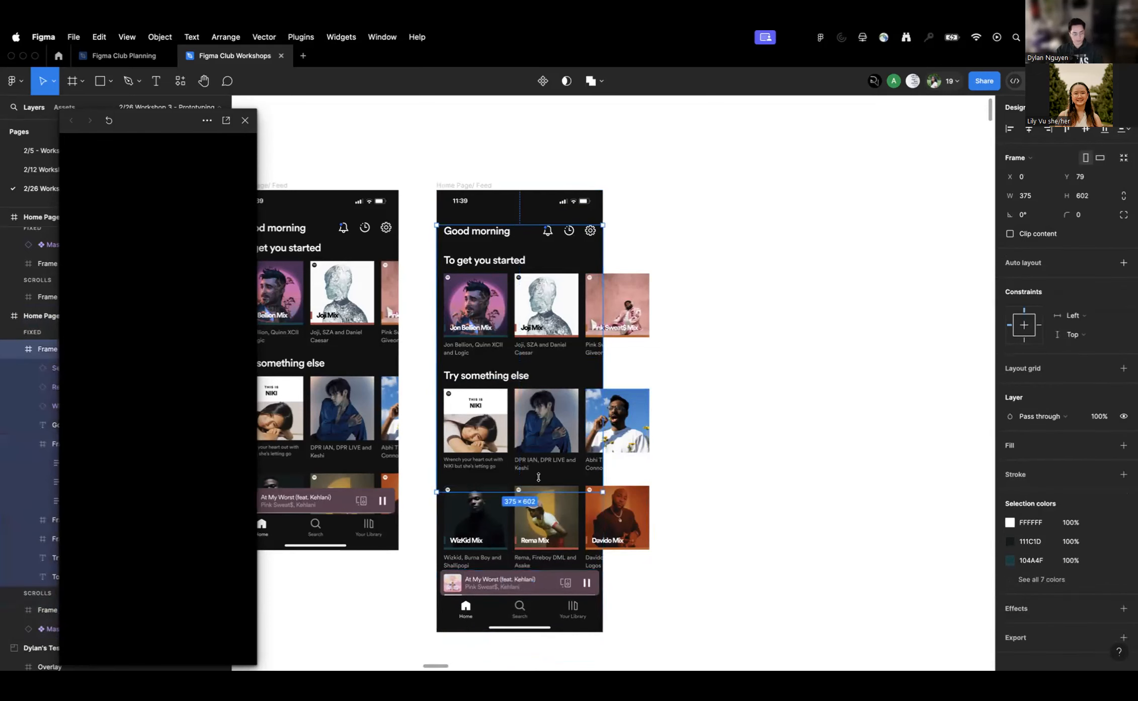
{"action": "left_click_drag", "start_coordinate": [177, 127], "coordinate": [886, 141]}
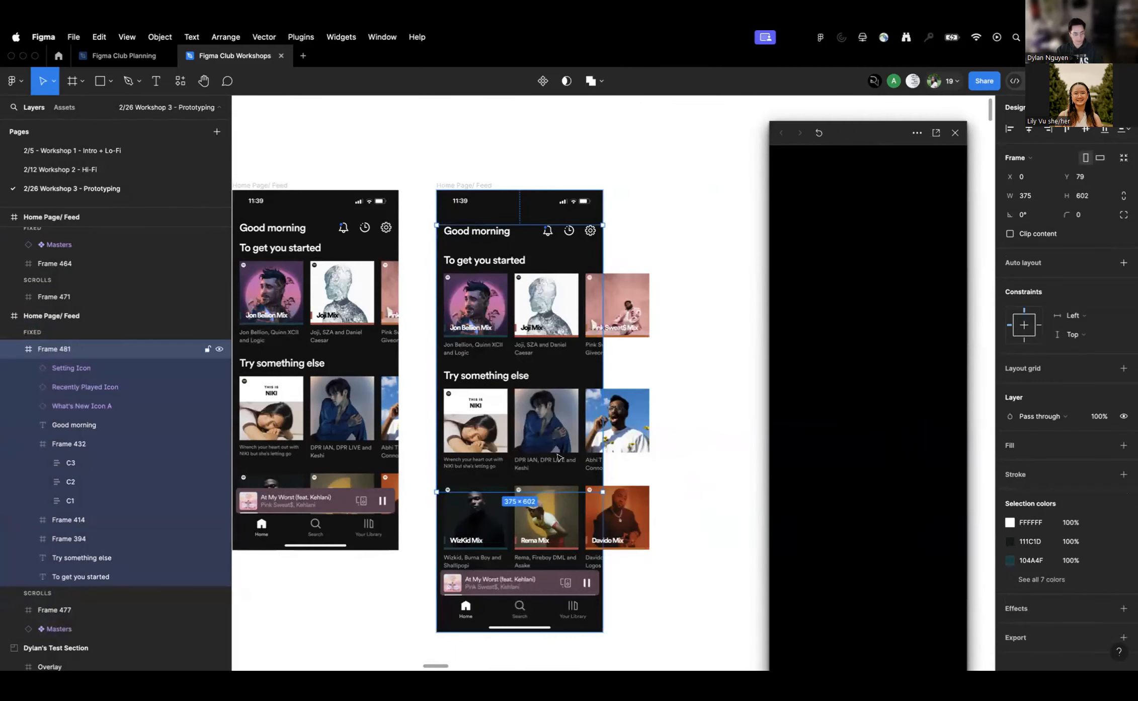
{"action": "left_click", "coordinate": [465, 555]}
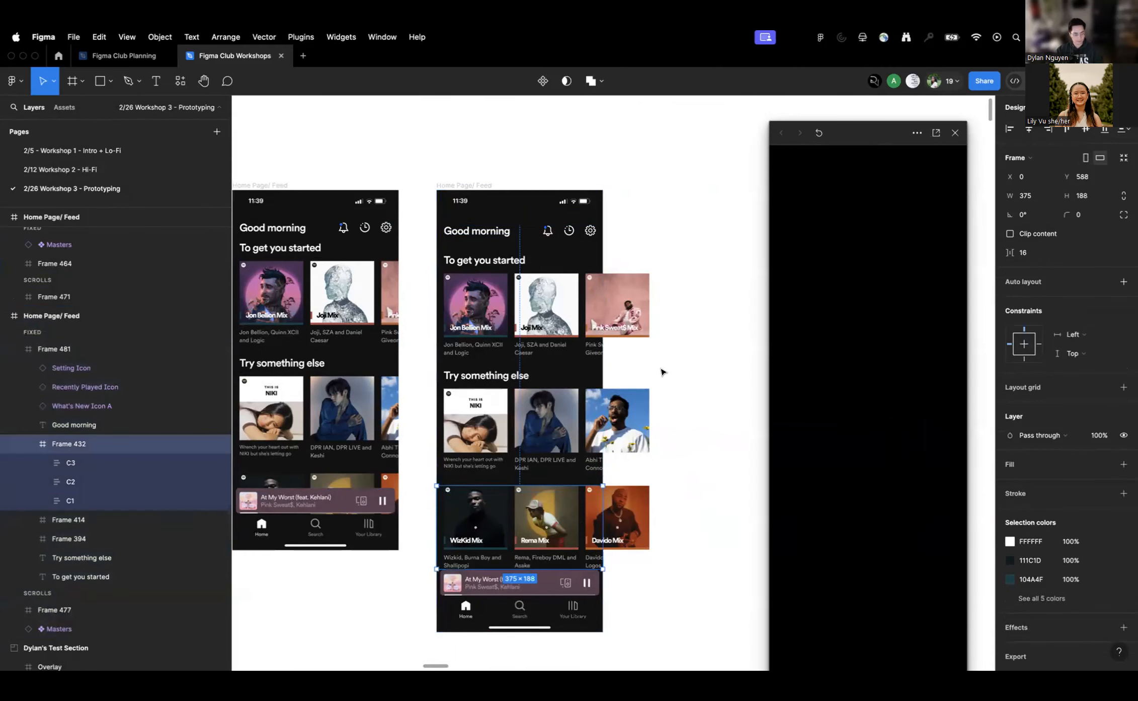
{"action": "left_click", "coordinate": [664, 296]}
{"action": "left_click", "coordinate": [485, 344]}
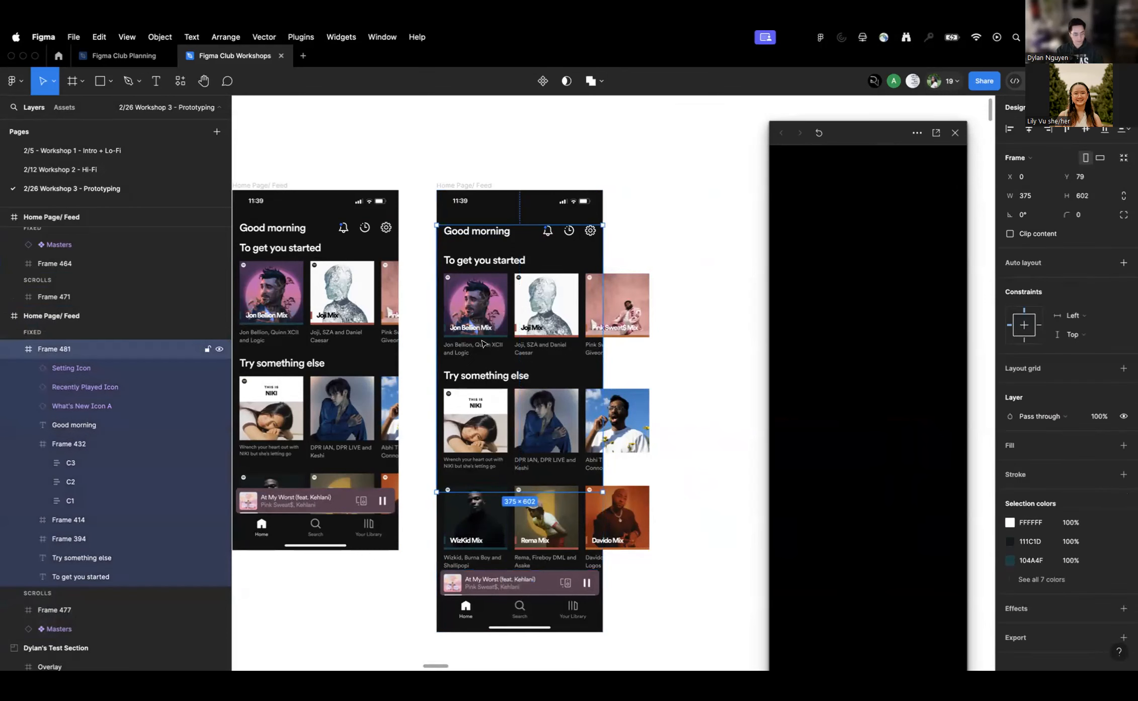
{"action": "left_click", "coordinate": [468, 544]}
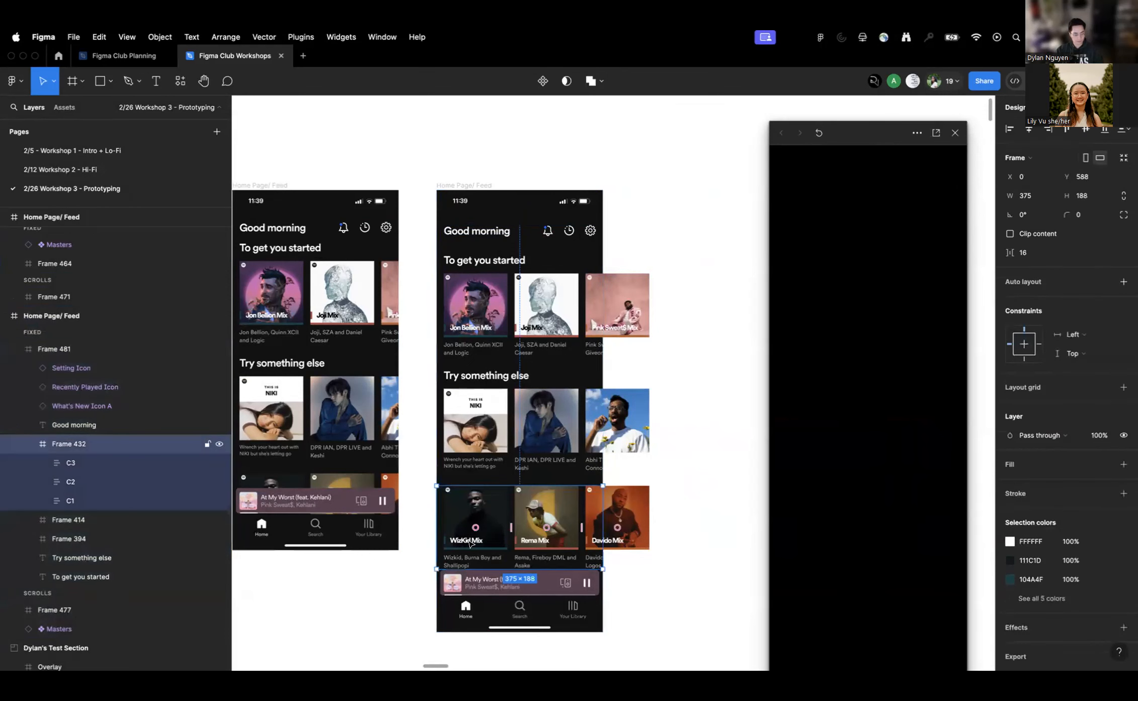
{"action": "left_click", "coordinate": [30, 446]}
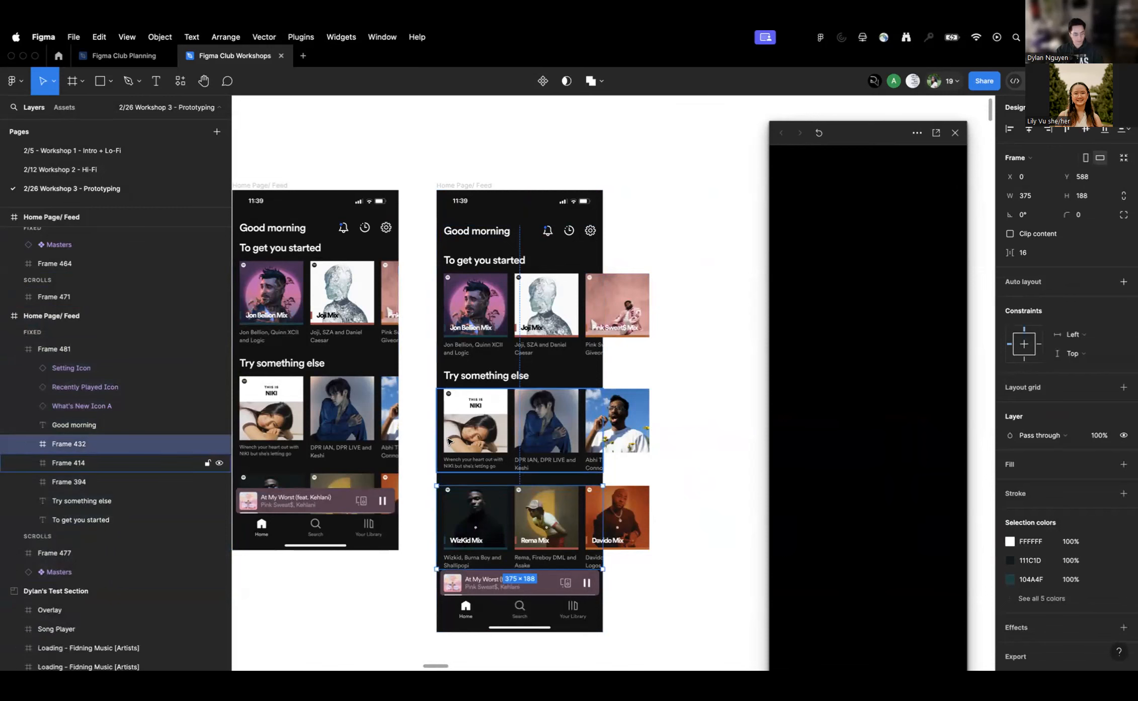
{"action": "left_click", "coordinate": [509, 478]}
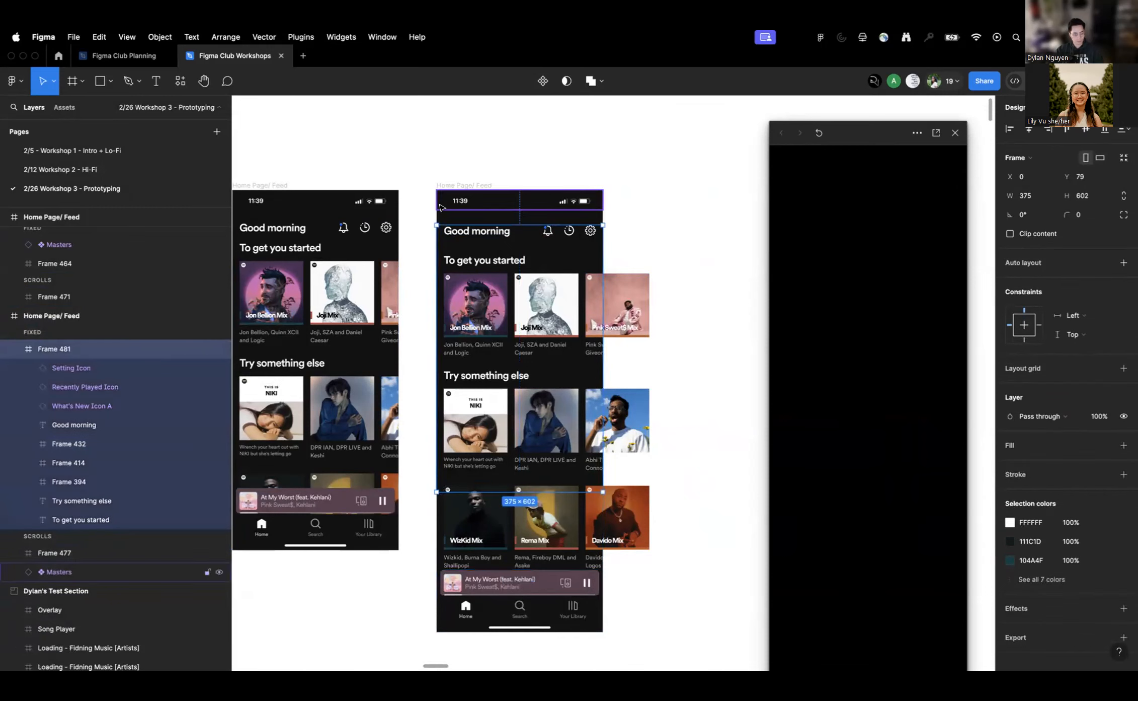
Try shortening the duplicated home page frame from its lower edge, and undo the resize
{"action": "left_click", "coordinate": [456, 628]}
{"action": "left_click_drag", "start_coordinate": [455, 627], "coordinate": [462, 544]}
{"action": "key", "text": "super+z"}
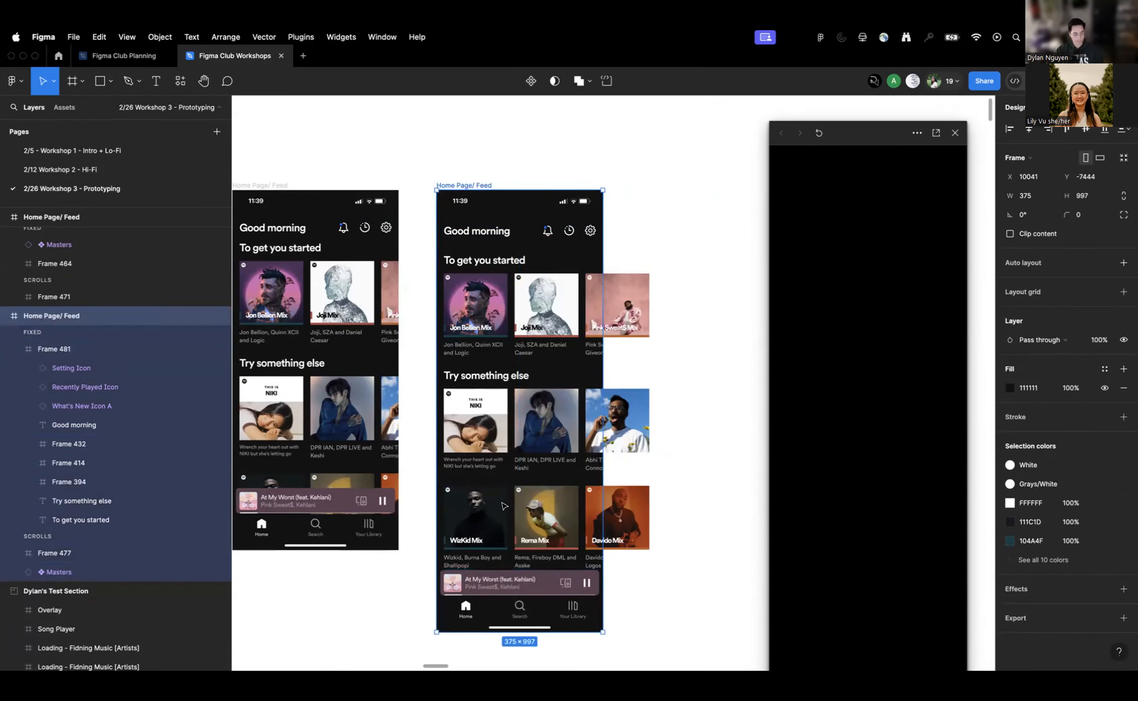
Extend the content frame, Frame 481, downward to a height of 776 to enclose the third mix row
{"action": "double_click", "coordinate": [509, 514]}
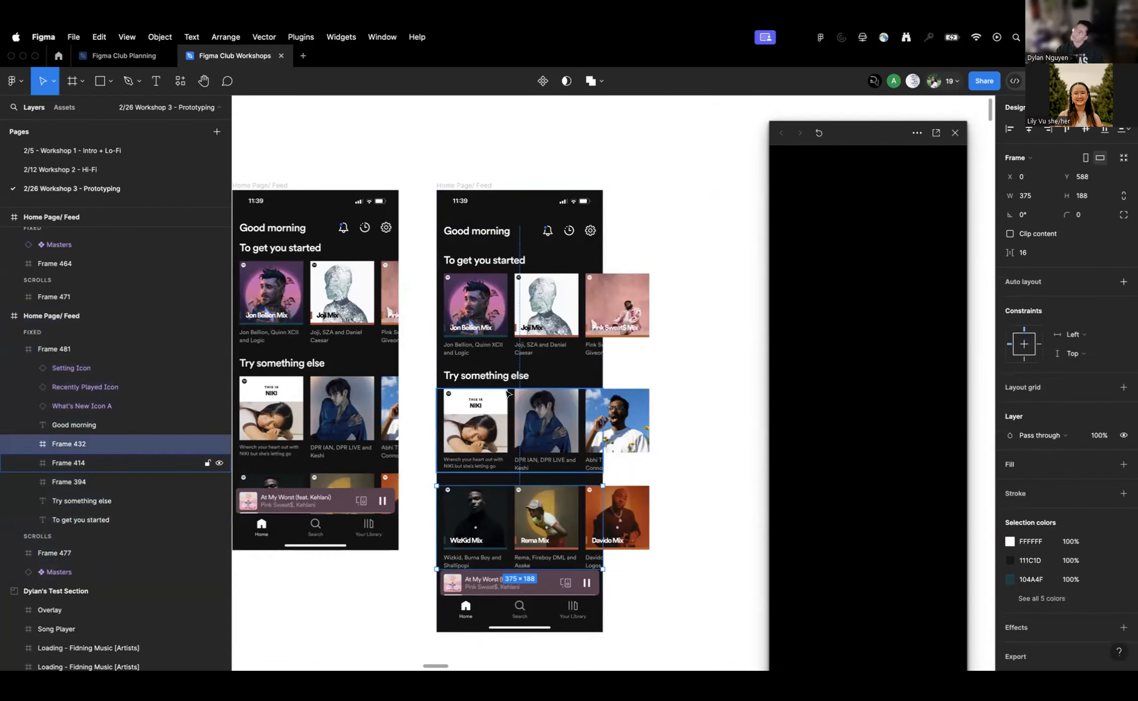
{"action": "left_click", "coordinate": [569, 375]}
{"action": "left_click_drag", "start_coordinate": [531, 491], "coordinate": [531, 565]}
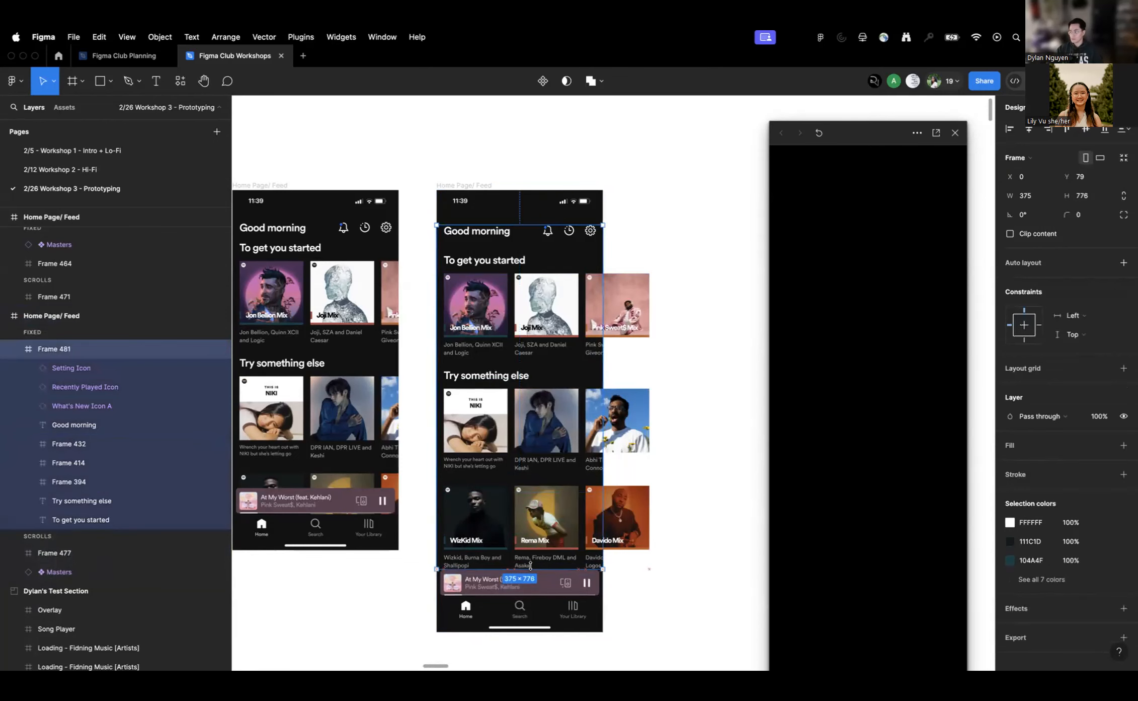
Try shortening the duplicated home page to a height of about 798, restore it and clear the selection
{"action": "left_click", "coordinate": [465, 186]}
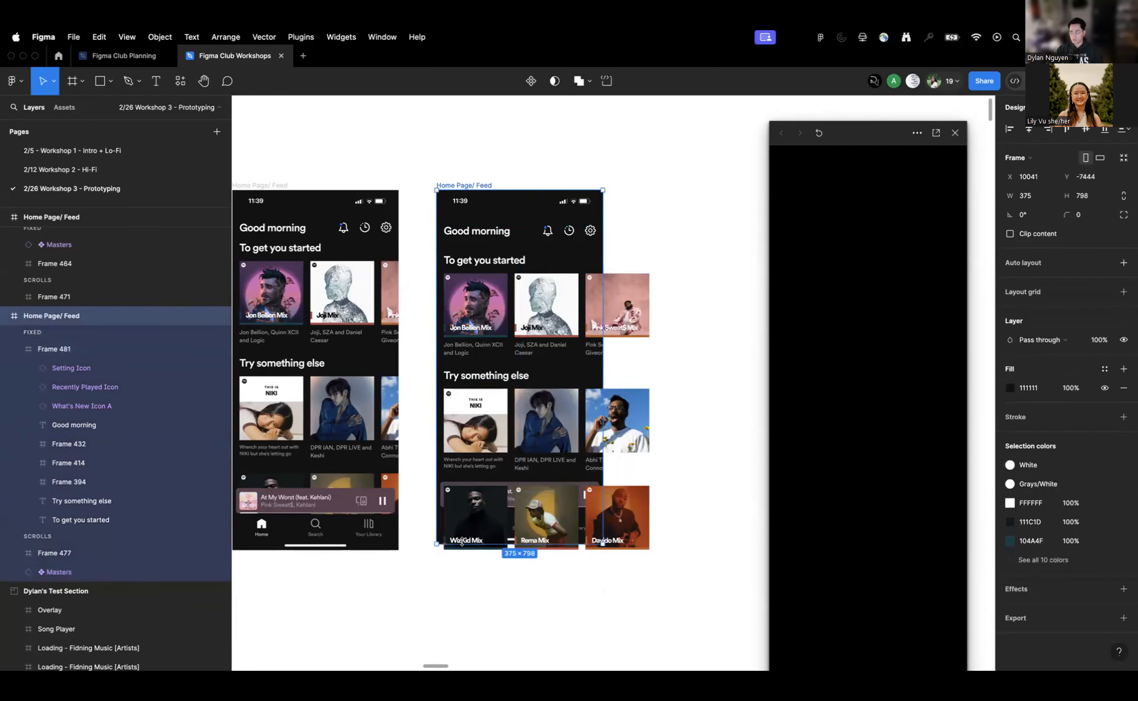
{"action": "left_click", "coordinate": [693, 393]}
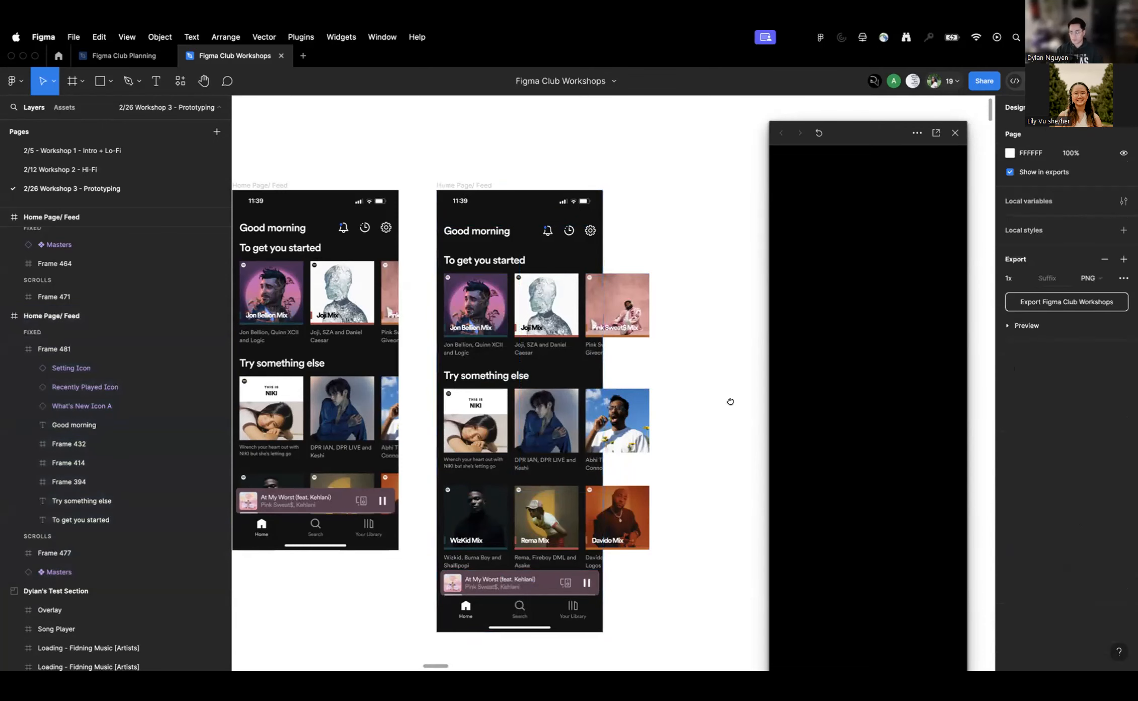
Examine the standalone home page's content frame, its headings and mix rows, and the bottom bar frame
{"action": "scroll", "coordinate": [730, 401], "scroll_direction": "left", "scroll_amount": 3}
{"action": "scroll", "coordinate": [730, 401], "scroll_direction": "up", "scroll_amount": 1}
{"action": "left_click", "coordinate": [400, 445]}
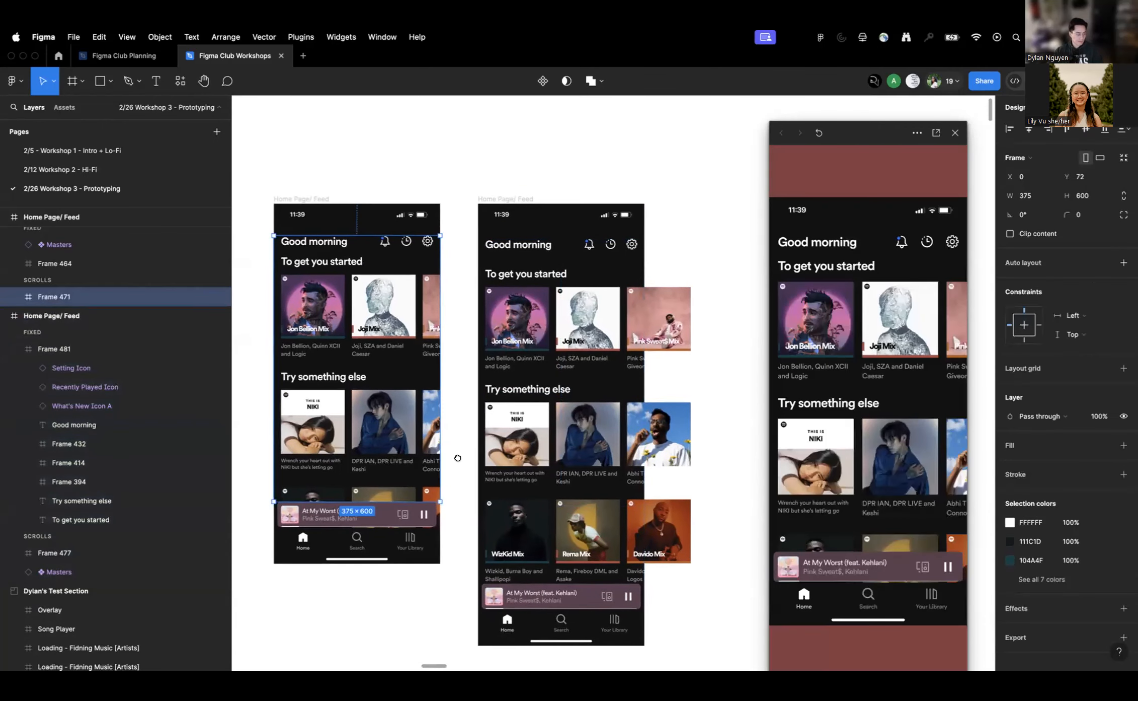
{"action": "scroll", "coordinate": [461, 463], "scroll_direction": "left", "scroll_amount": 2}
{"action": "scroll", "coordinate": [461, 463], "scroll_direction": "up", "scroll_amount": 1}
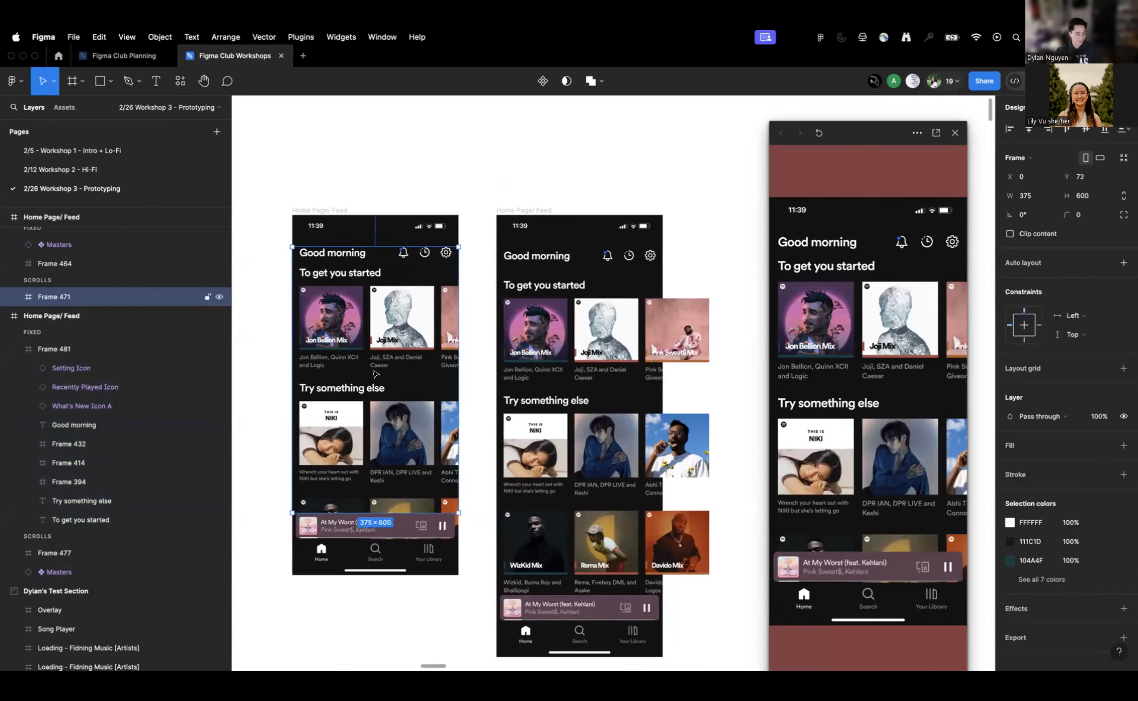
{"action": "scroll", "coordinate": [473, 458], "scroll_direction": "left", "scroll_amount": 3}
{"action": "scroll", "coordinate": [473, 458], "scroll_direction": "up", "scroll_amount": 1}
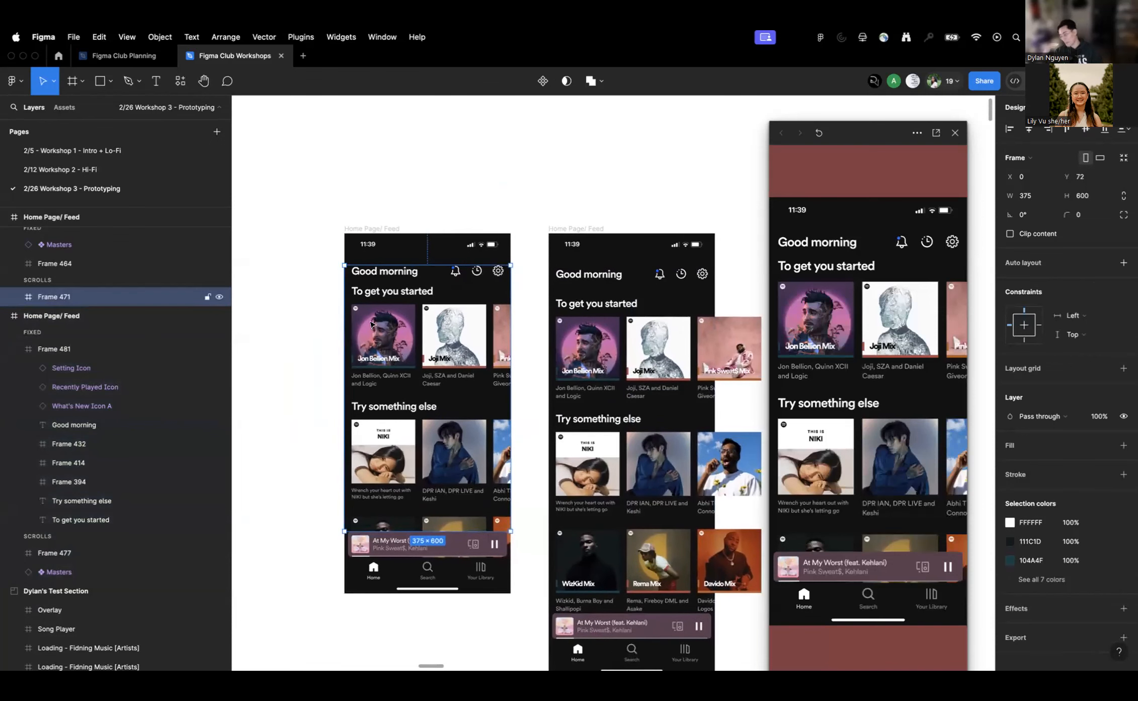
{"action": "double_click", "coordinate": [369, 277]}
{"action": "left_click", "coordinate": [397, 292]}
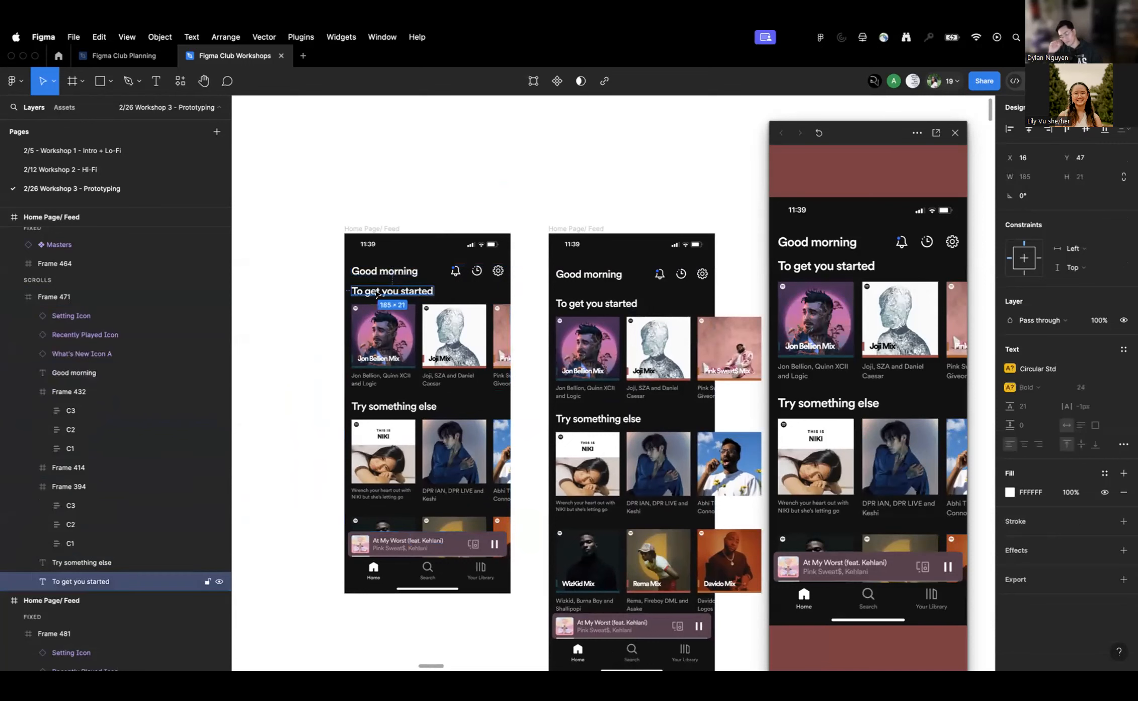
{"action": "left_click", "coordinate": [421, 335]}
{"action": "left_click", "coordinate": [405, 455]}
{"action": "left_click", "coordinate": [394, 546]}
Compare the standalone home page's fixed status bar and bottom bar with Frame 471, and show Frame 471's prototype scroll settings
{"action": "scroll", "coordinate": [284, 424], "scroll_direction": "up", "scroll_amount": 1}
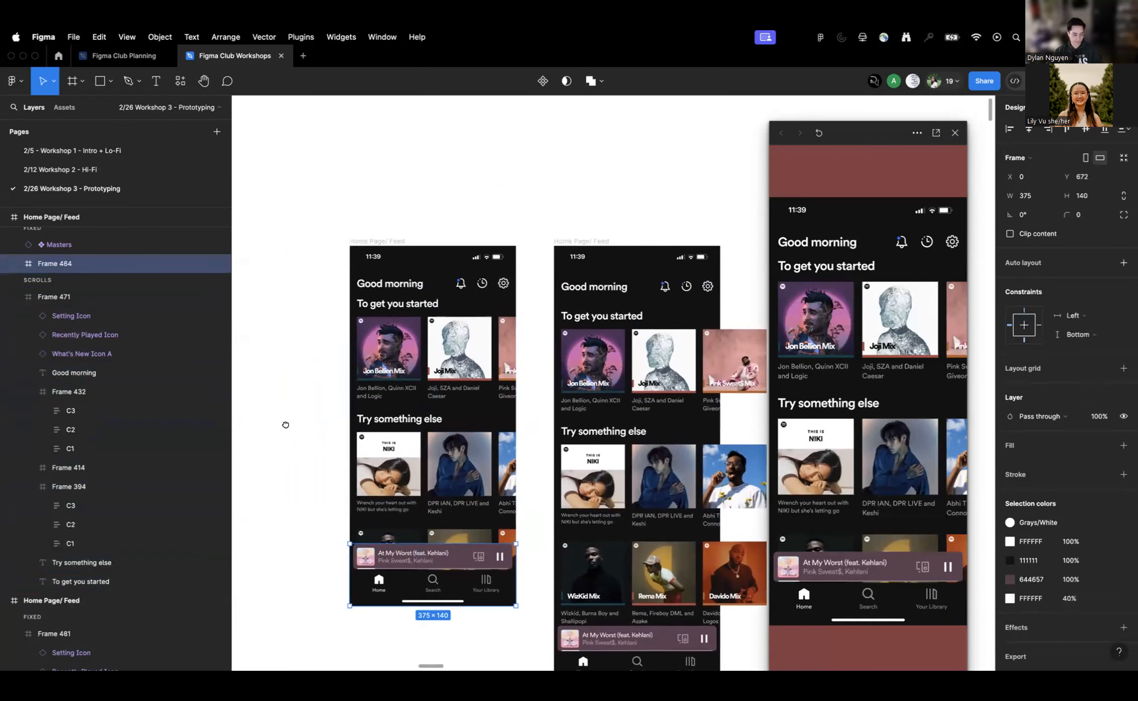
{"action": "scroll", "coordinate": [65, 274], "scroll_direction": "up", "scroll_amount": 1}
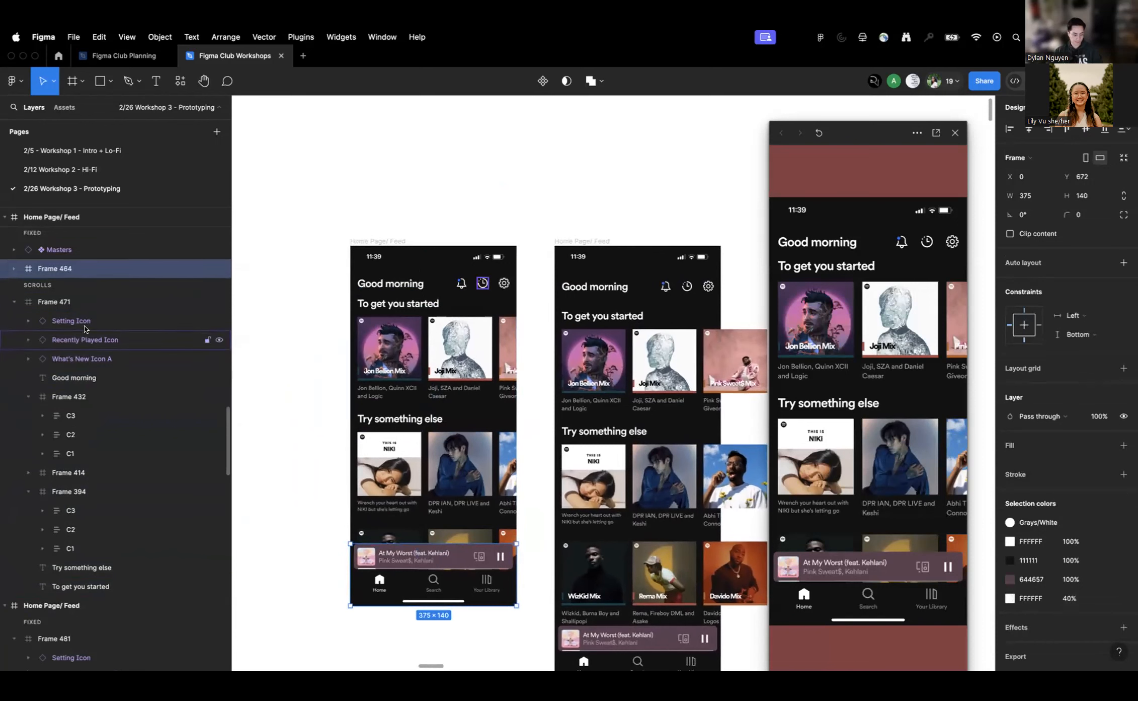
{"action": "left_click", "coordinate": [368, 257]}
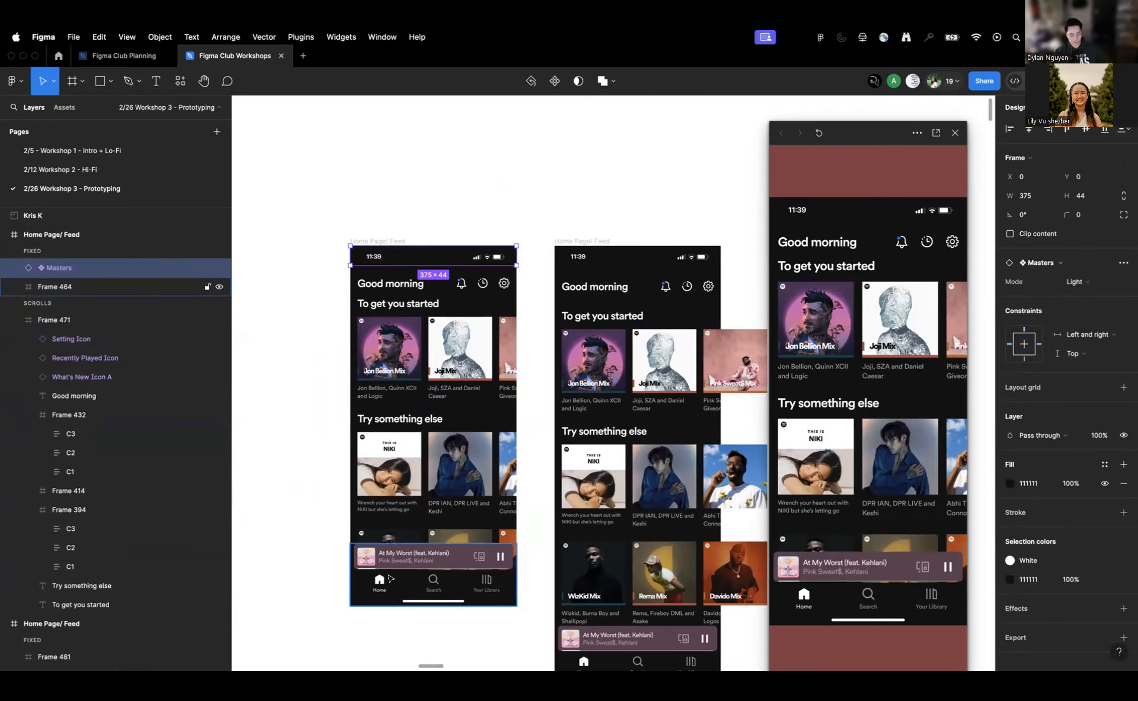
{"action": "left_click", "coordinate": [364, 563]}
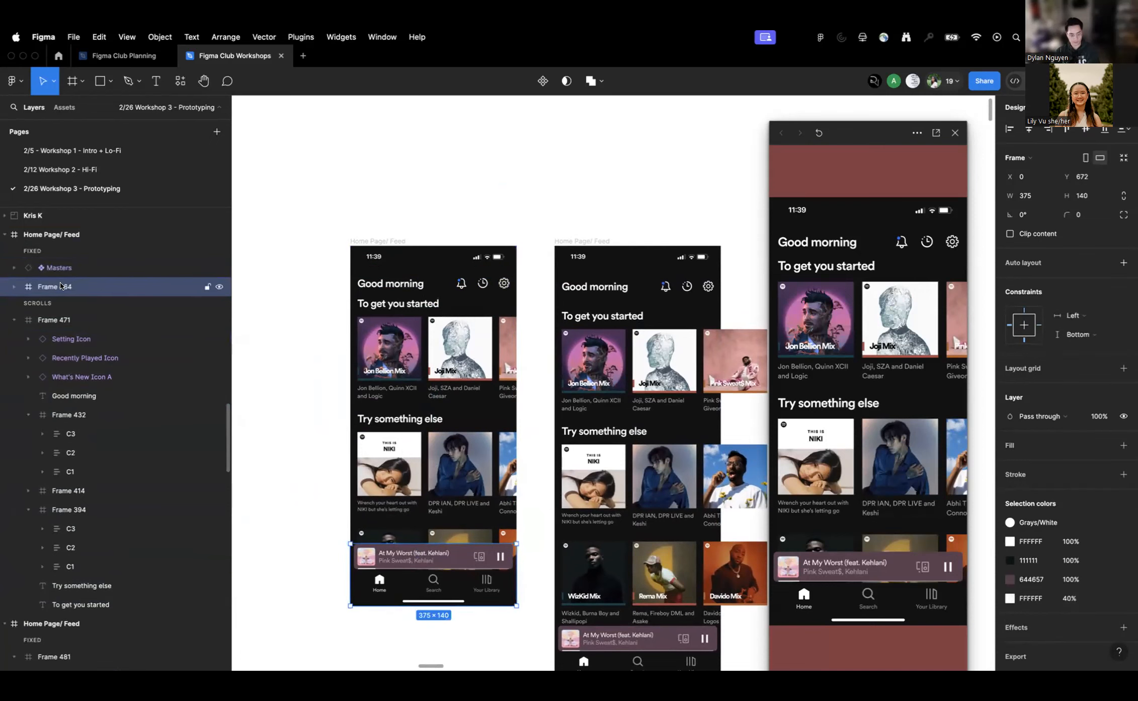
{"action": "left_click", "coordinate": [36, 319]}
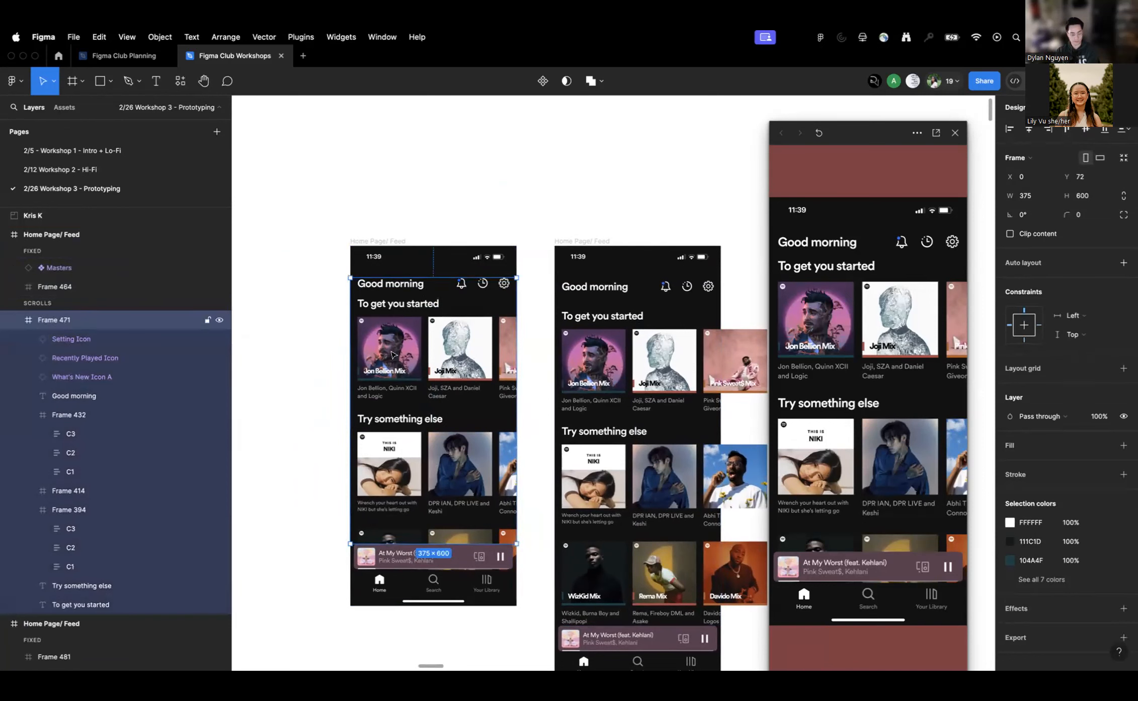
{"action": "key", "text": "shift+e"}
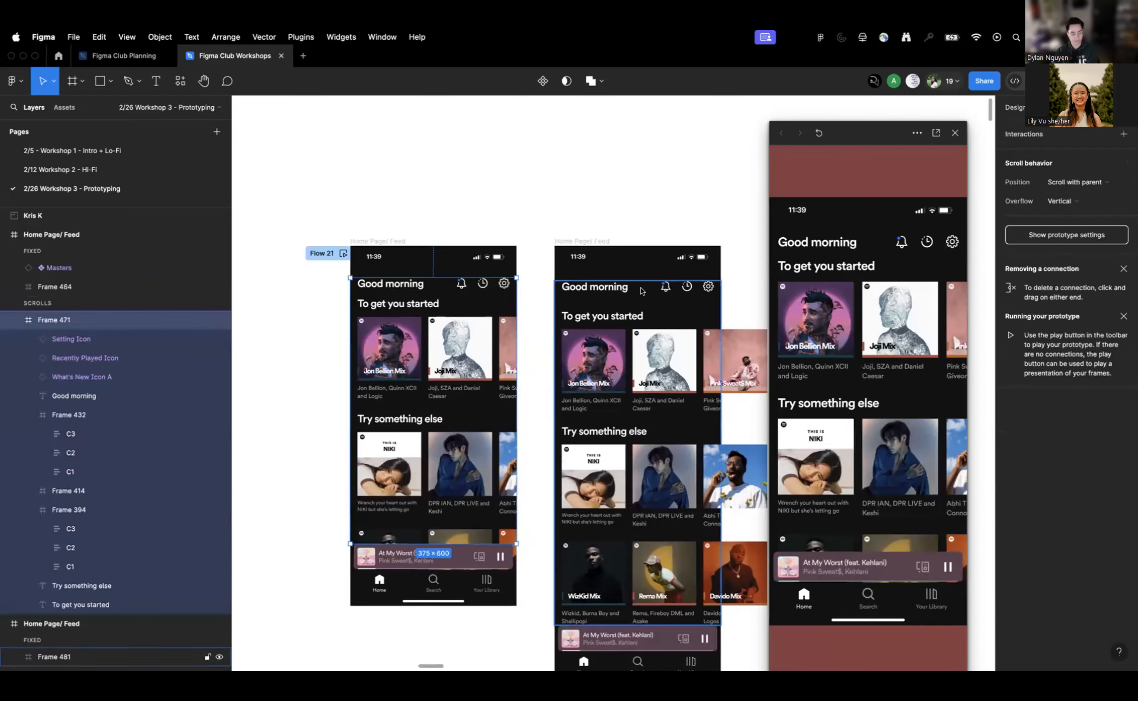
Inspect the scroll behavior of the standalone home page's status bar and Frame 464, and scroll through that page's prototype preview
{"action": "left_click", "coordinate": [76, 267]}
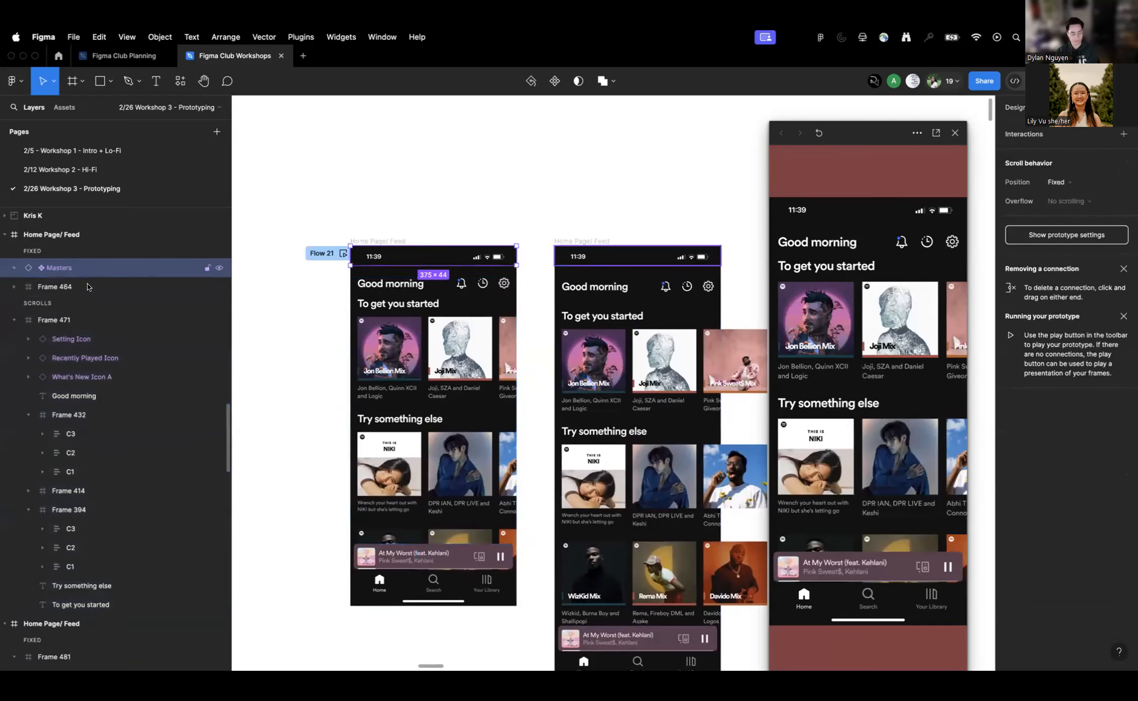
{"action": "left_click", "coordinate": [85, 292]}
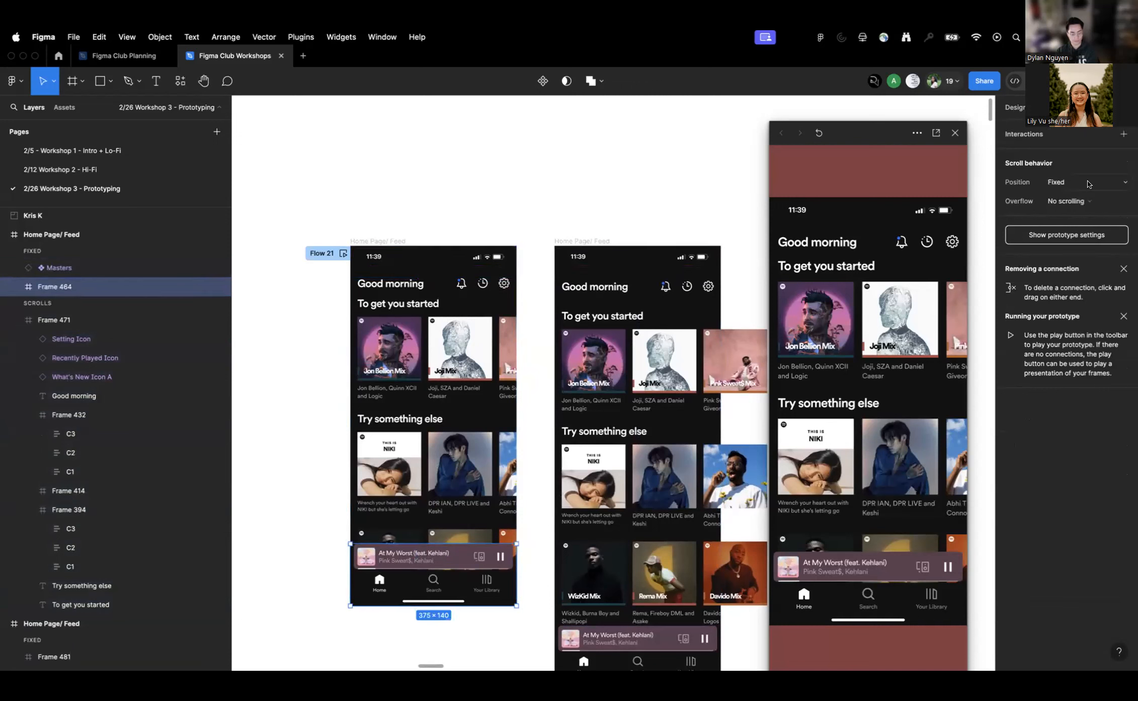
{"action": "left_click", "coordinate": [361, 240]}
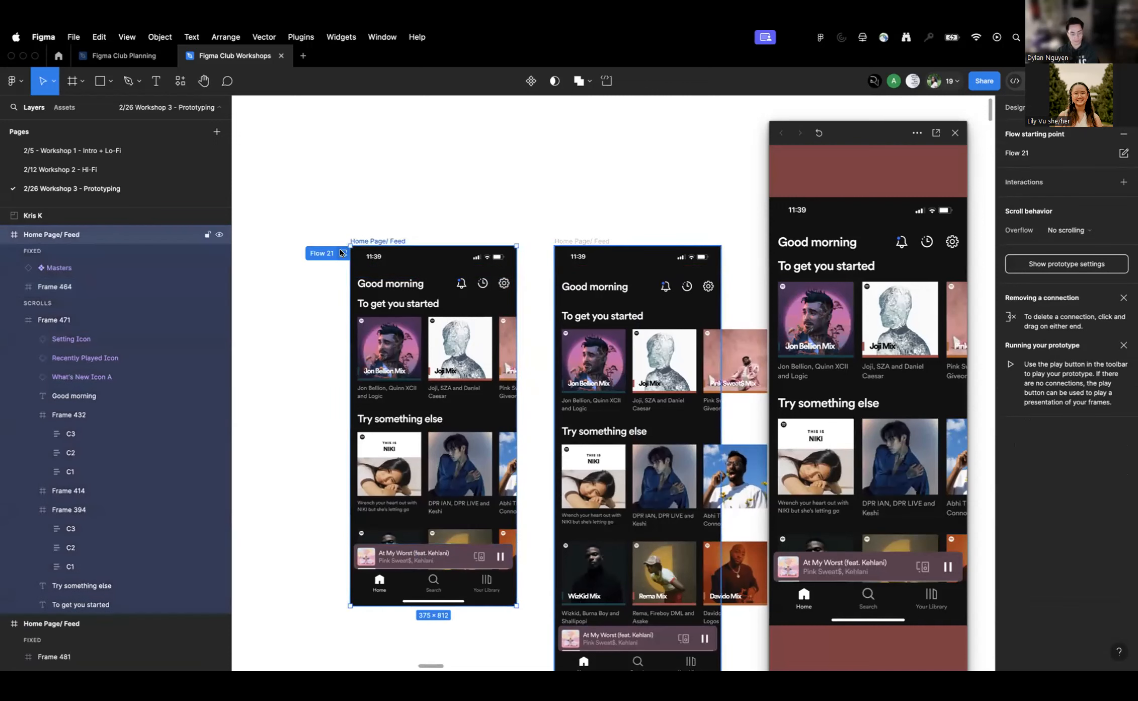
{"action": "scroll", "coordinate": [867, 362], "scroll_direction": "down", "scroll_amount": 3}
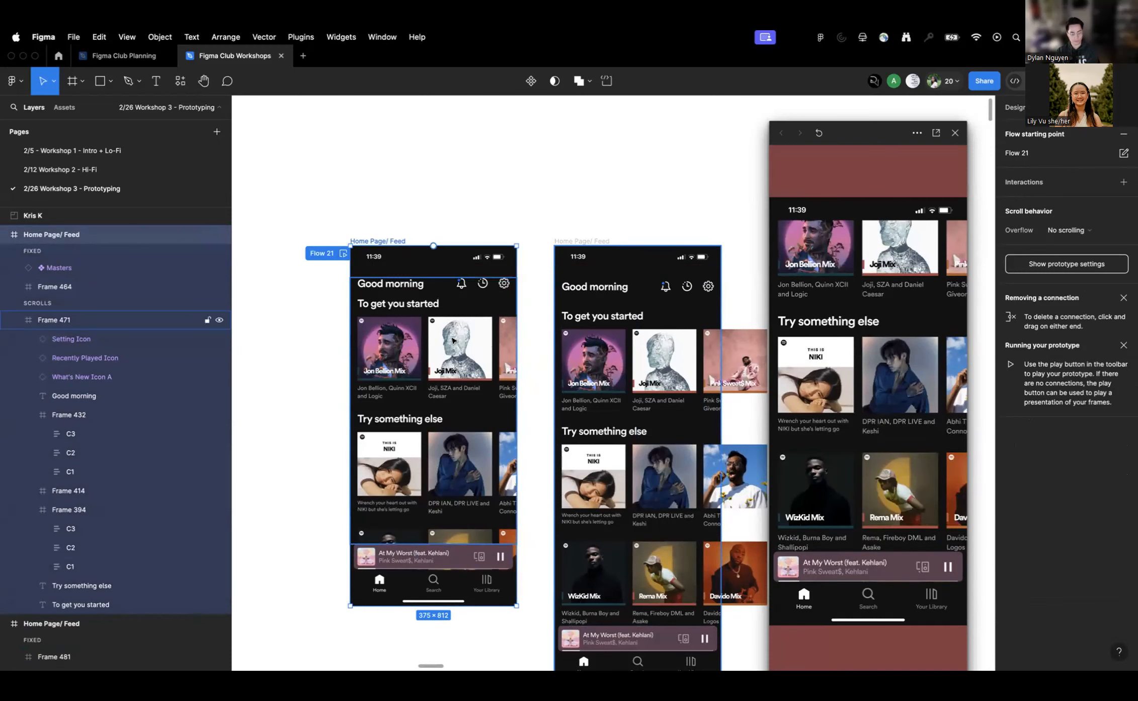
{"action": "left_click", "coordinate": [432, 160]}
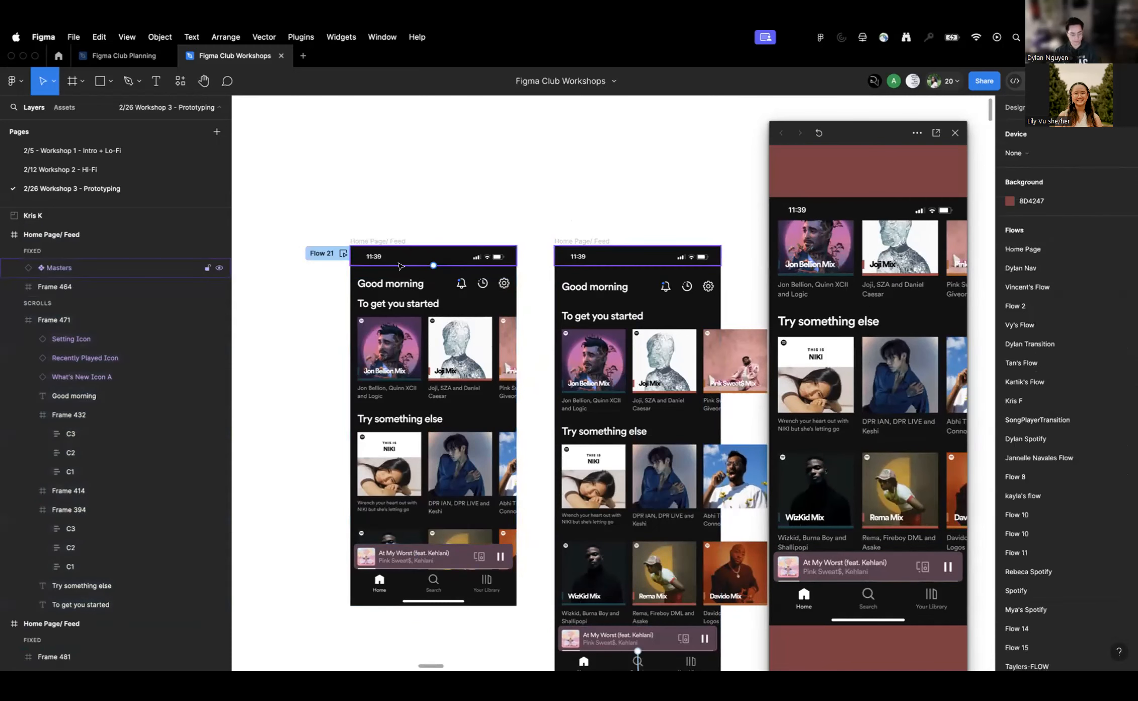
Move the third mix row, Frame 432, to the end of Frame 481's layers, below the "To get you started" heading
{"action": "scroll", "coordinate": [693, 434], "scroll_direction": "down", "scroll_amount": 2}
{"action": "left_click", "coordinate": [634, 463]}
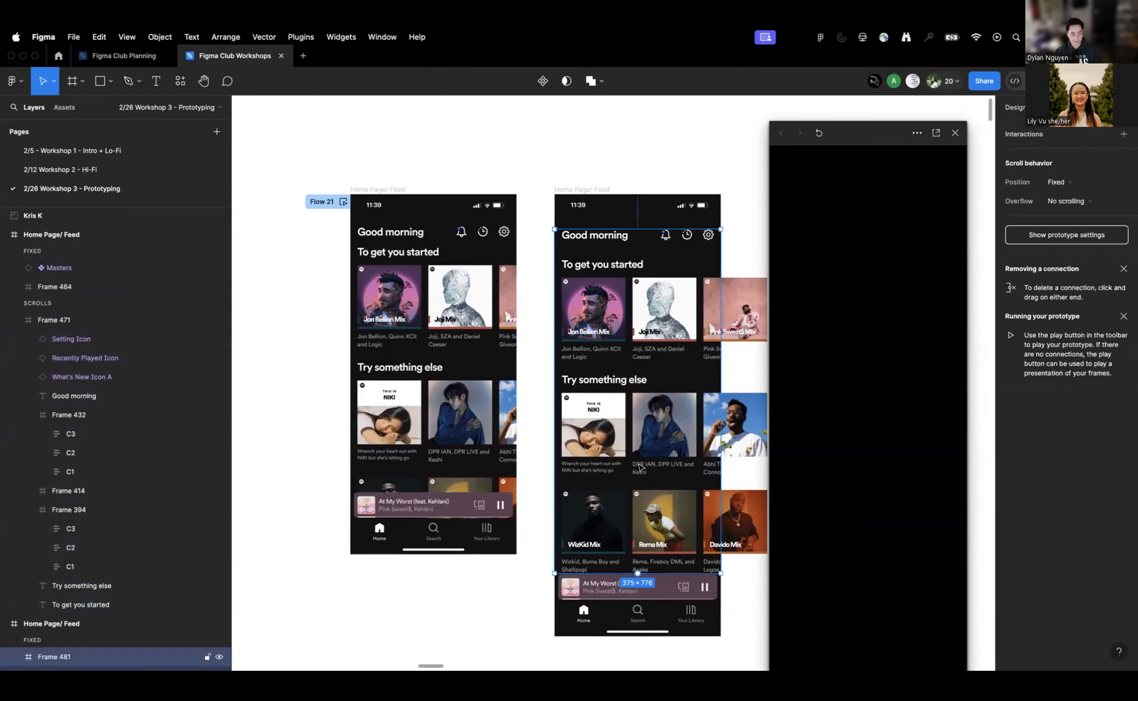
{"action": "left_click", "coordinate": [651, 523]}
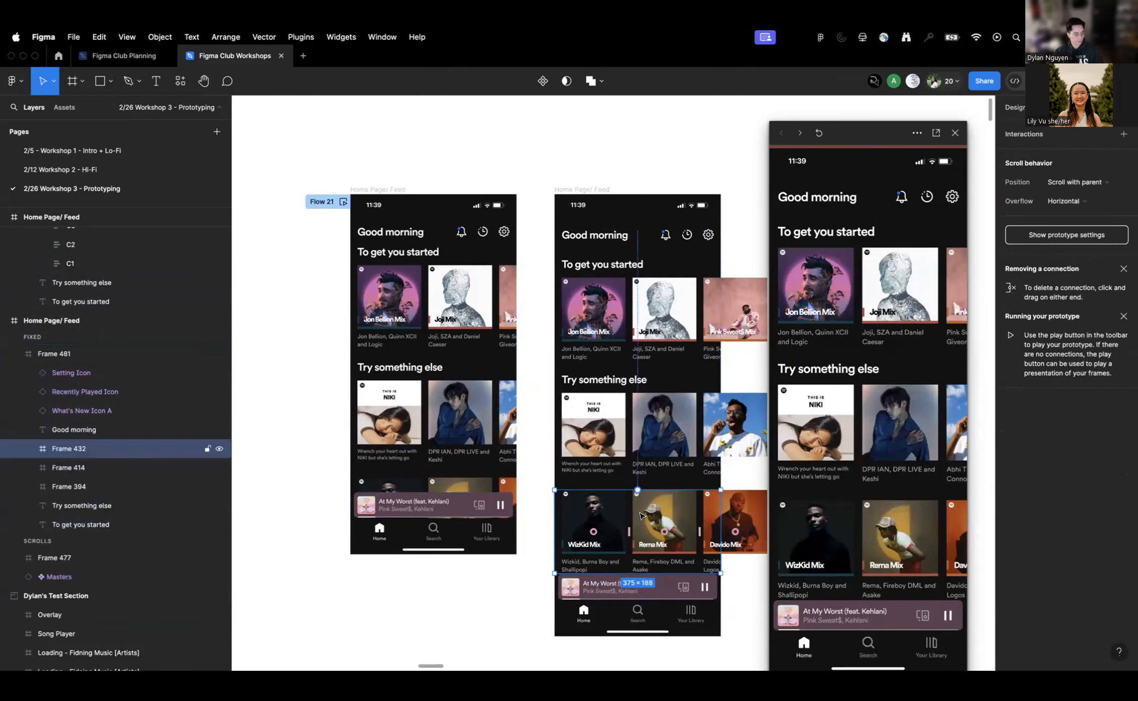
{"action": "left_click_drag", "start_coordinate": [116, 449], "coordinate": [107, 526]}
{"action": "left_click", "coordinate": [78, 354]}
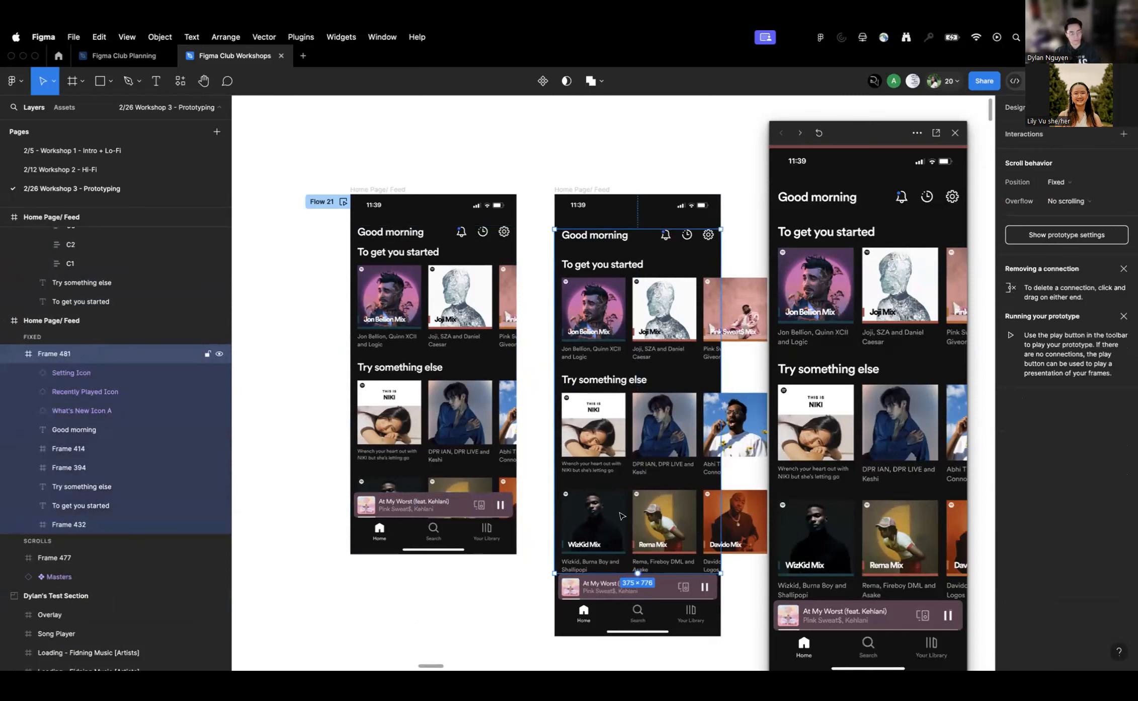
{"action": "left_click", "coordinate": [638, 523]}
{"action": "left_click", "coordinate": [319, 342]}
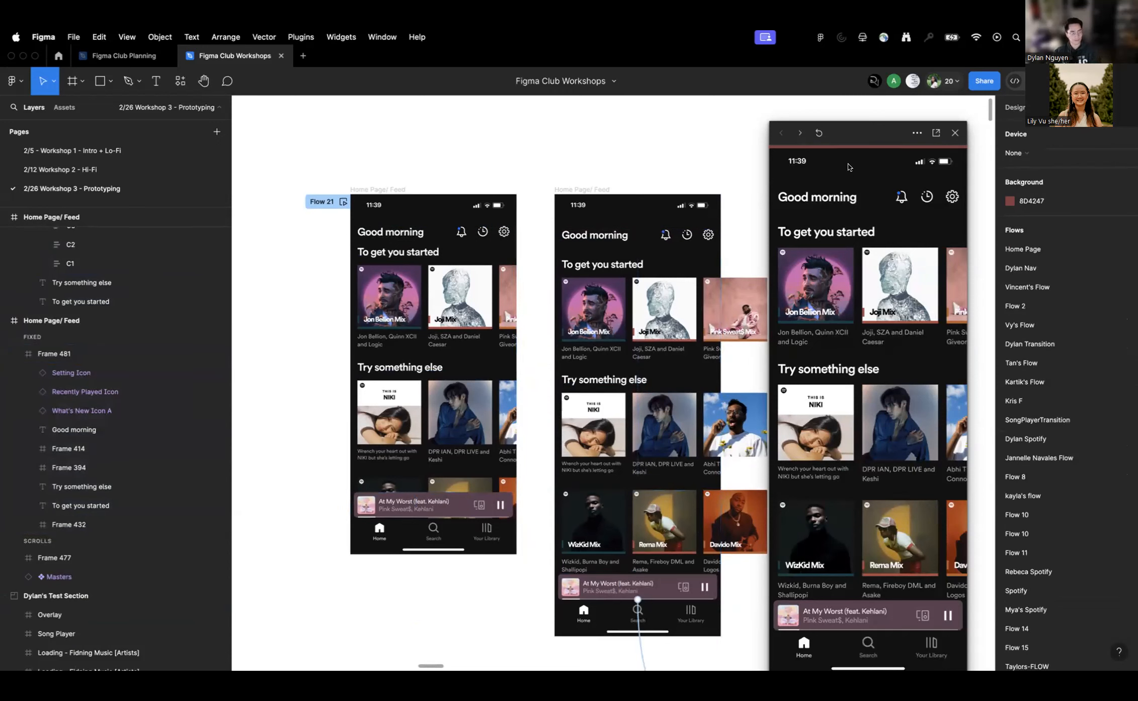
Reposition the prototype preview window over the duplicated home page and show the standalone home page in it
{"action": "left_click_drag", "start_coordinate": [852, 140], "coordinate": [768, 178]}
{"action": "left_click", "coordinate": [362, 188]}
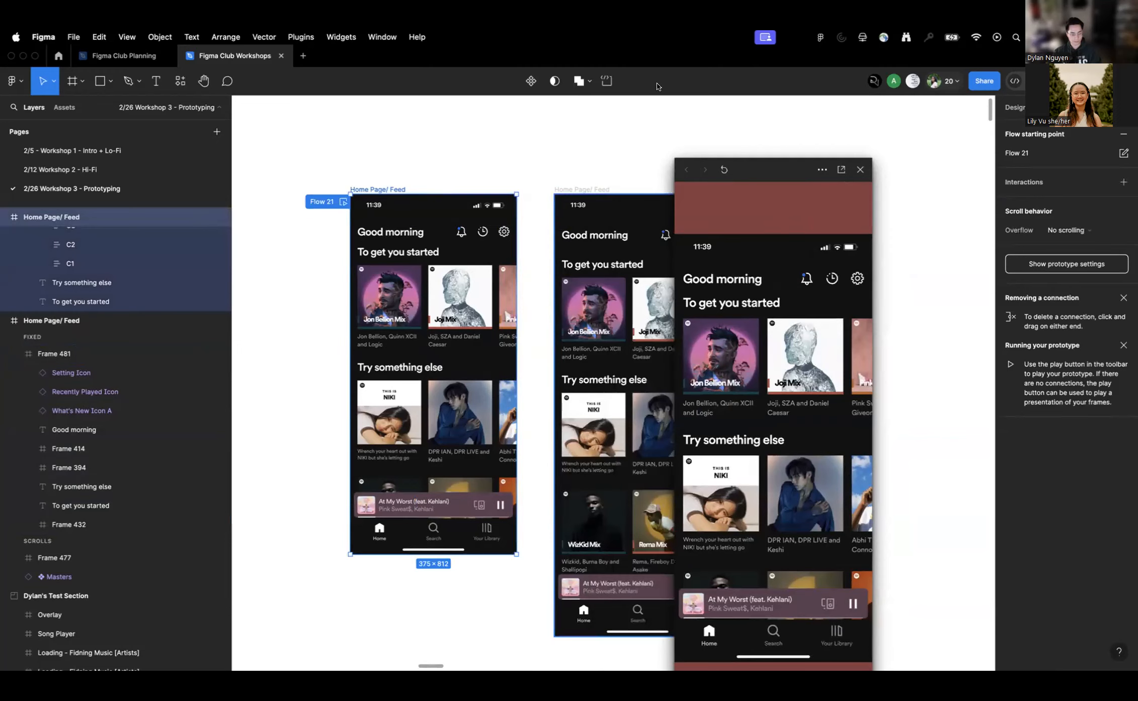